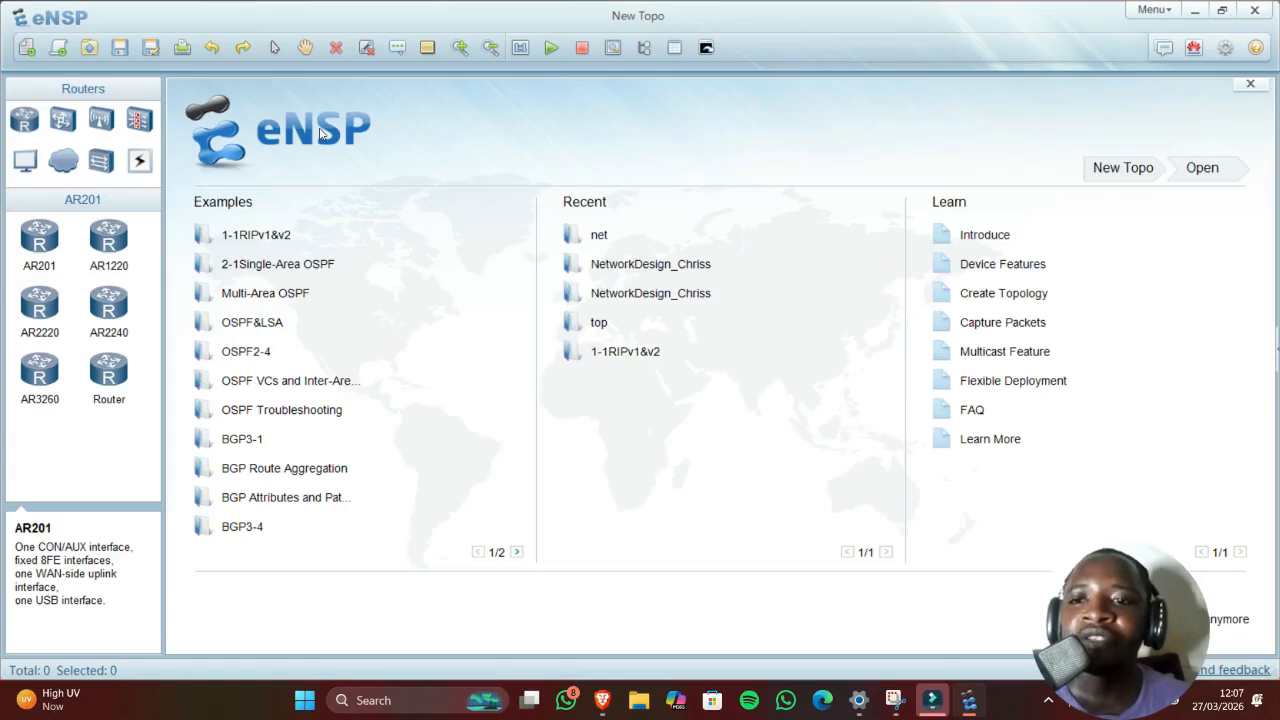
# Step: Open the recent topology 'net', then start a new blank topology
pyautogui.click(585, 236)
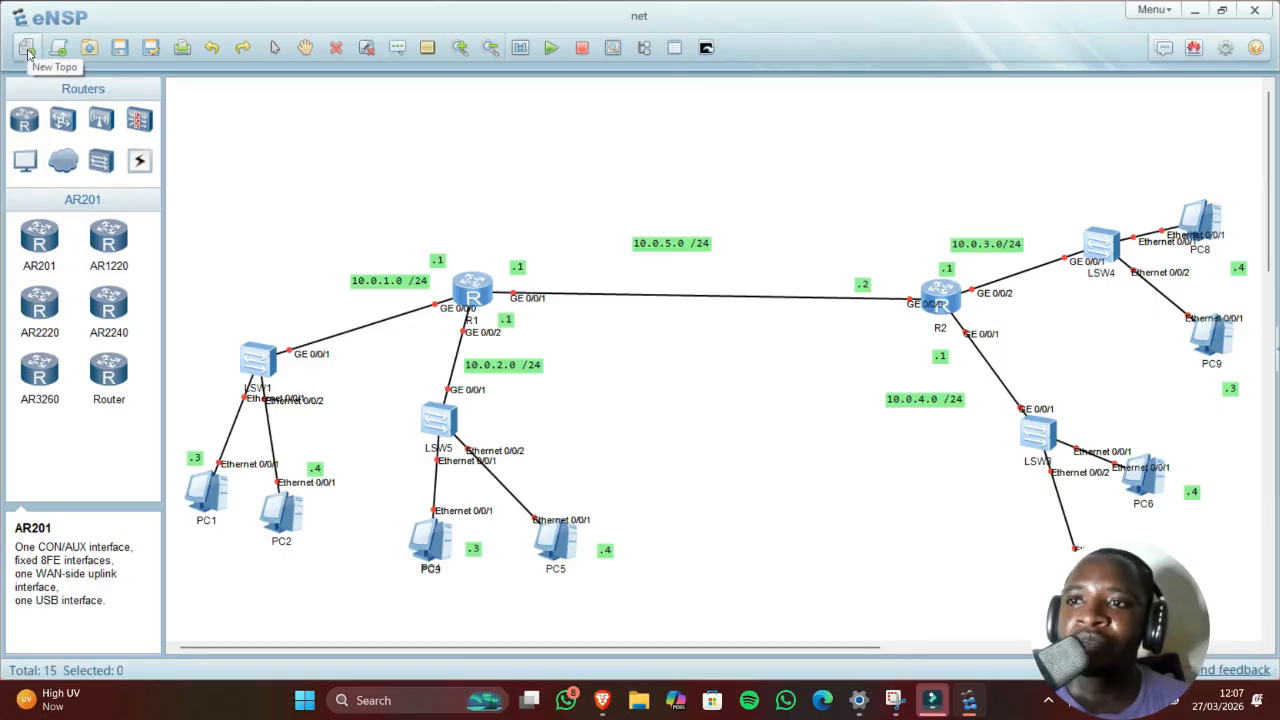
pyautogui.click(27, 52)
# Step: Discard 'net' without saving and place two generic routers, R1 and R2
pyautogui.click(678, 393)
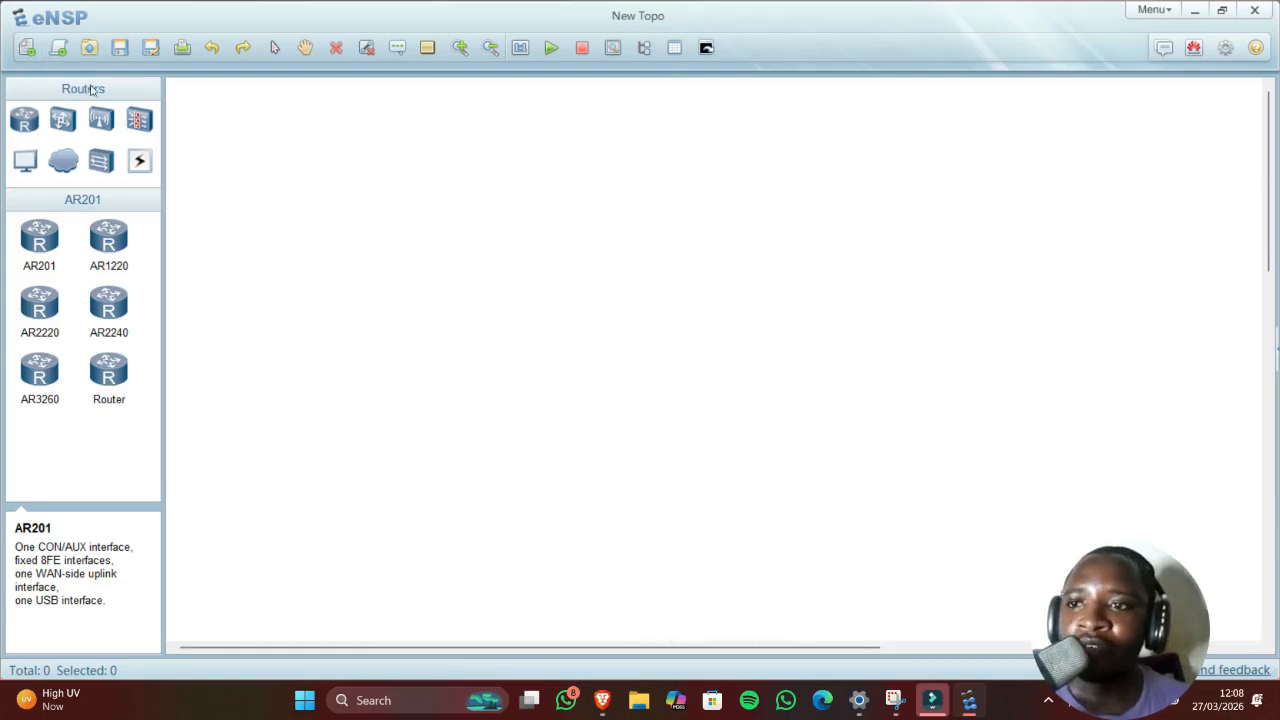
pyautogui.click(23, 121)
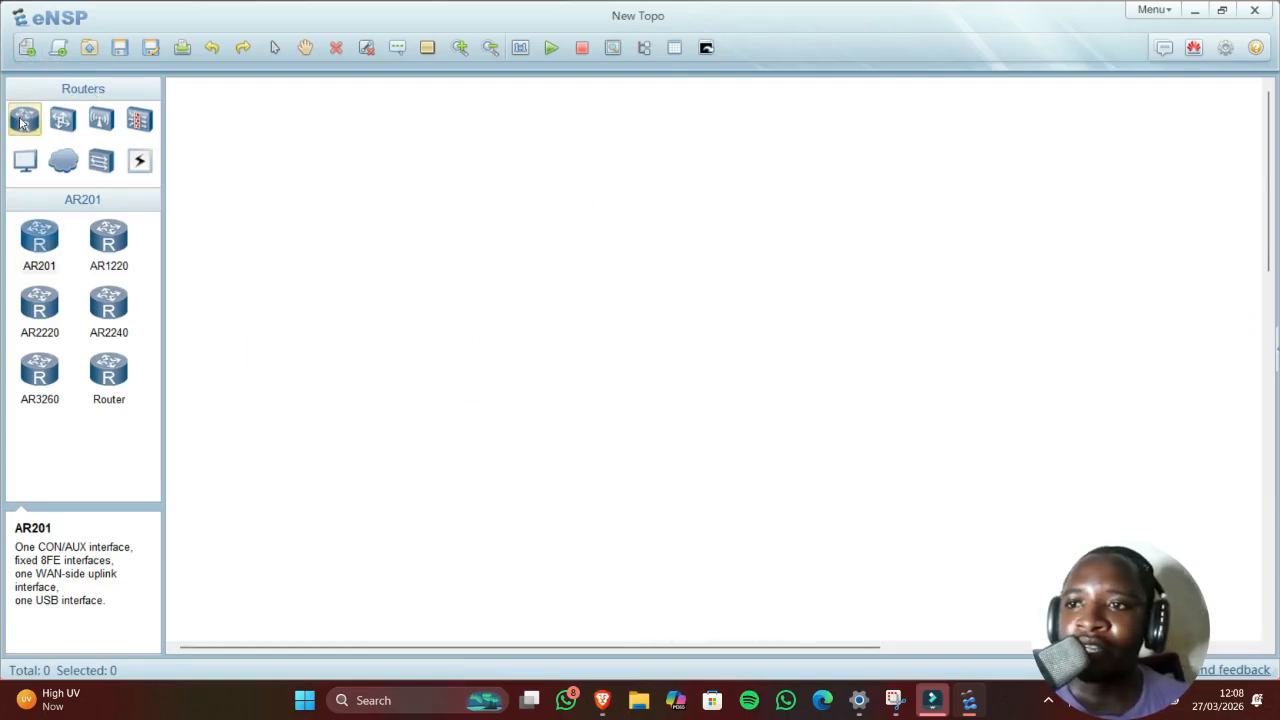
pyautogui.click(108, 374)
pyautogui.click(460, 252)
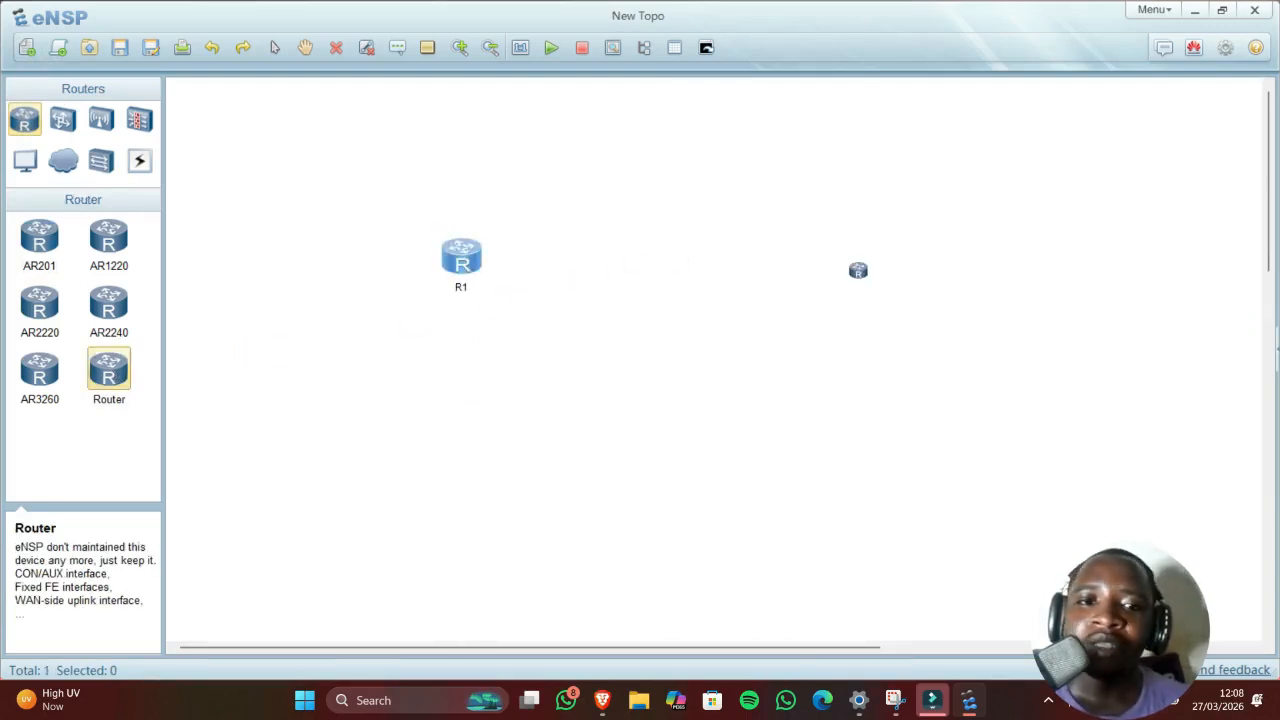
pyautogui.click(858, 268)
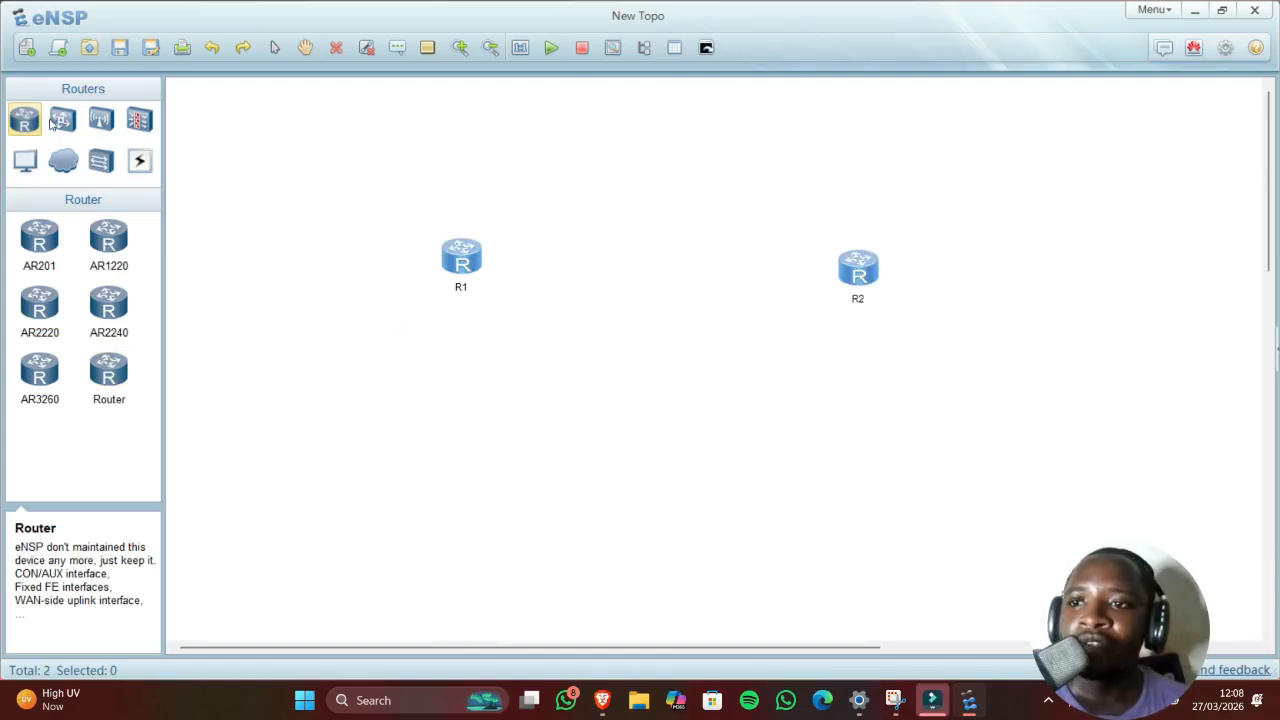
# Step: Place five S3700 switches, LSW1–LSW5, around the two routers
pyautogui.click(62, 162)
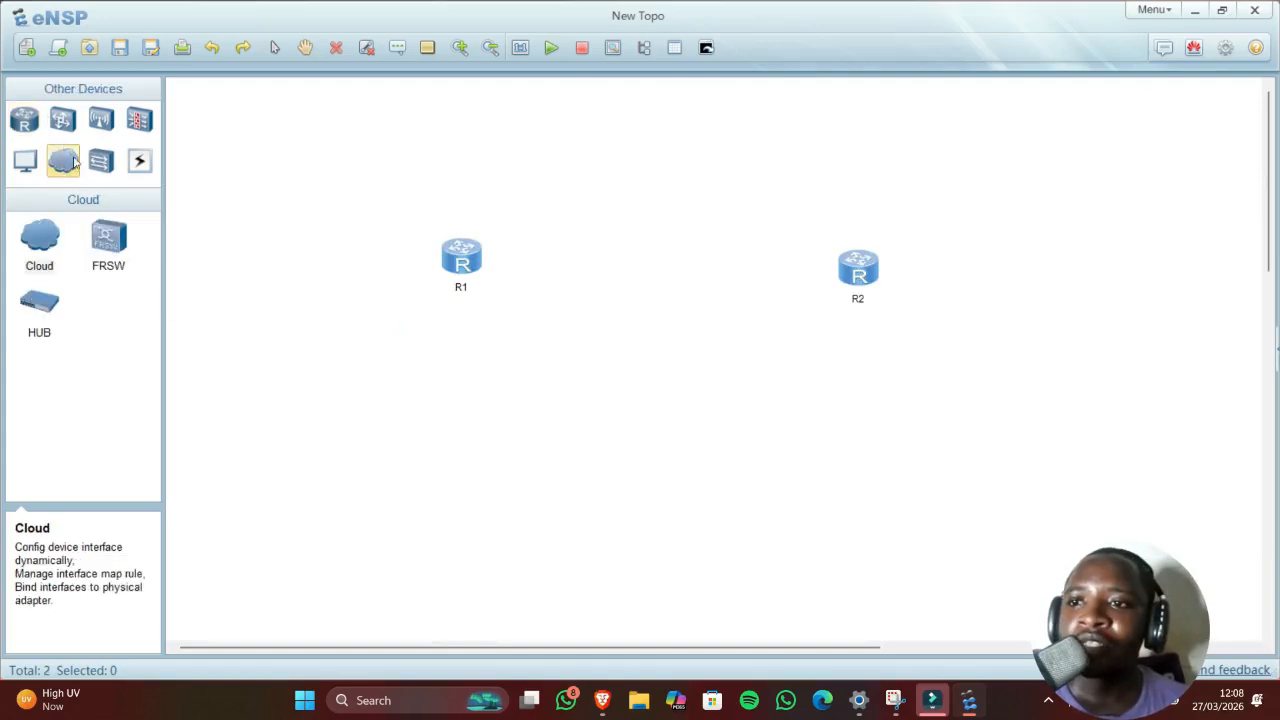
pyautogui.click(58, 120)
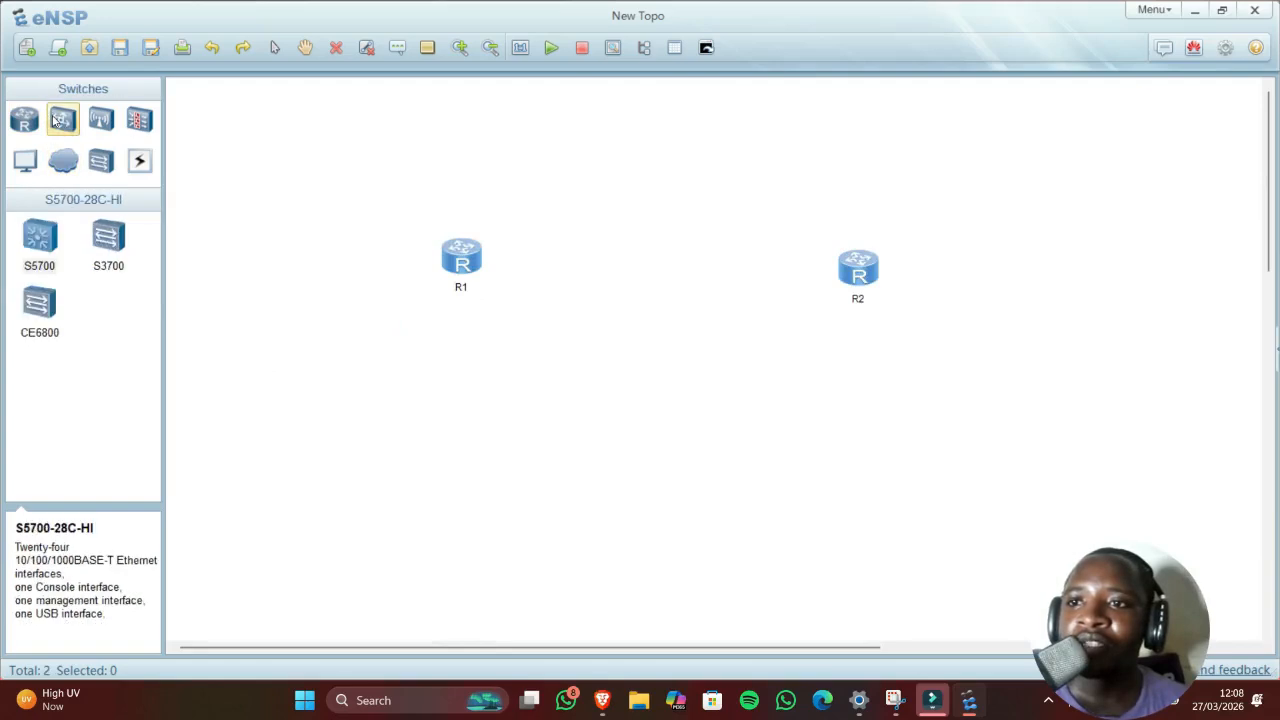
pyautogui.click(104, 246)
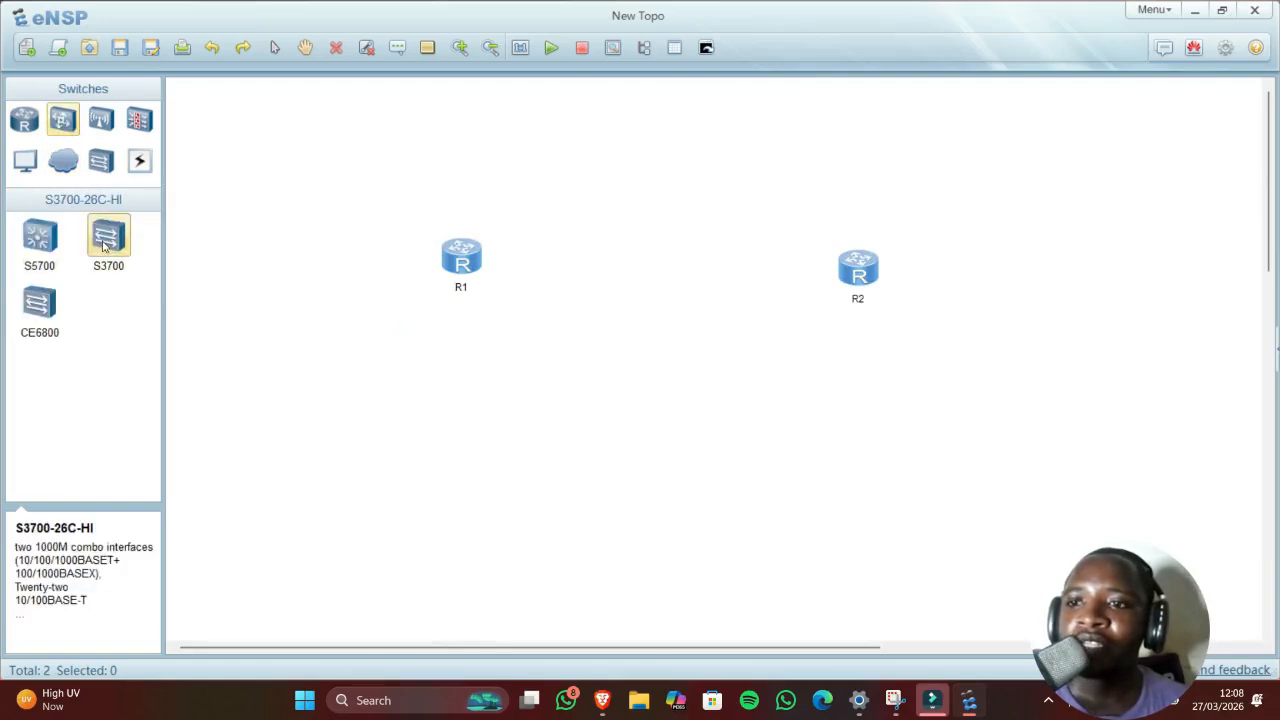
pyautogui.click(331, 366)
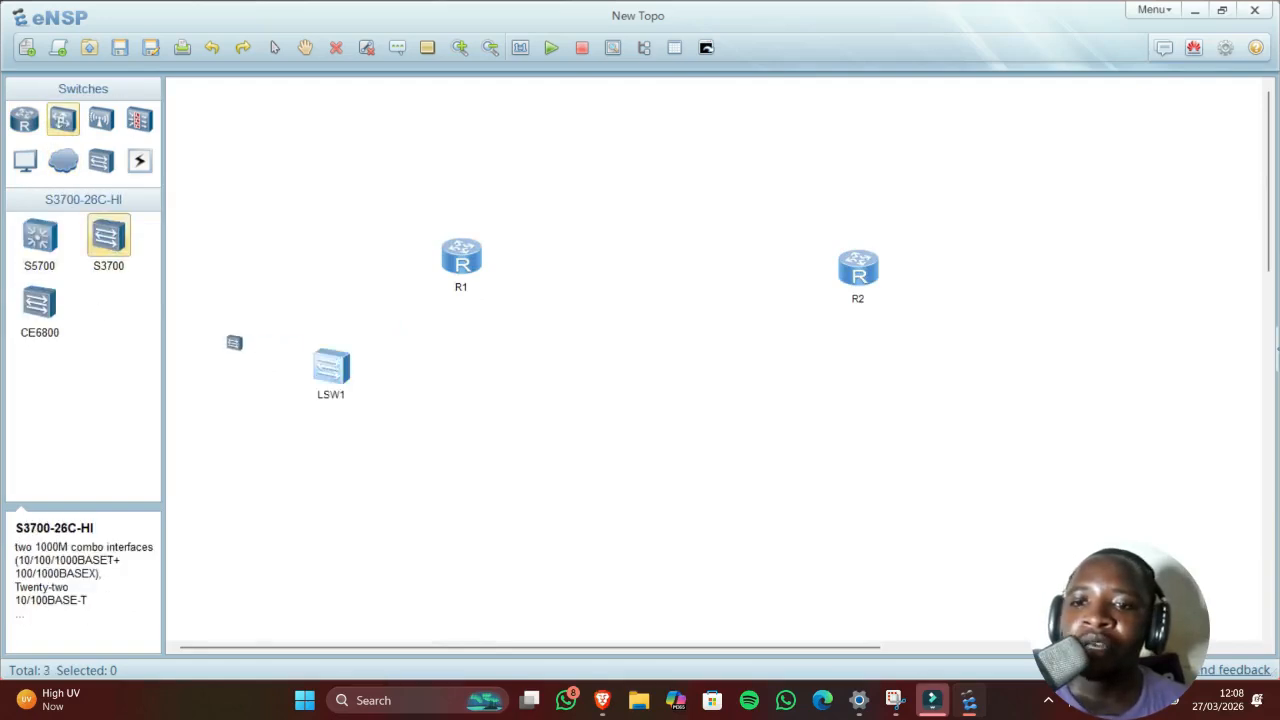
pyautogui.click(292, 220)
pyautogui.click(1042, 247)
pyautogui.click(1034, 372)
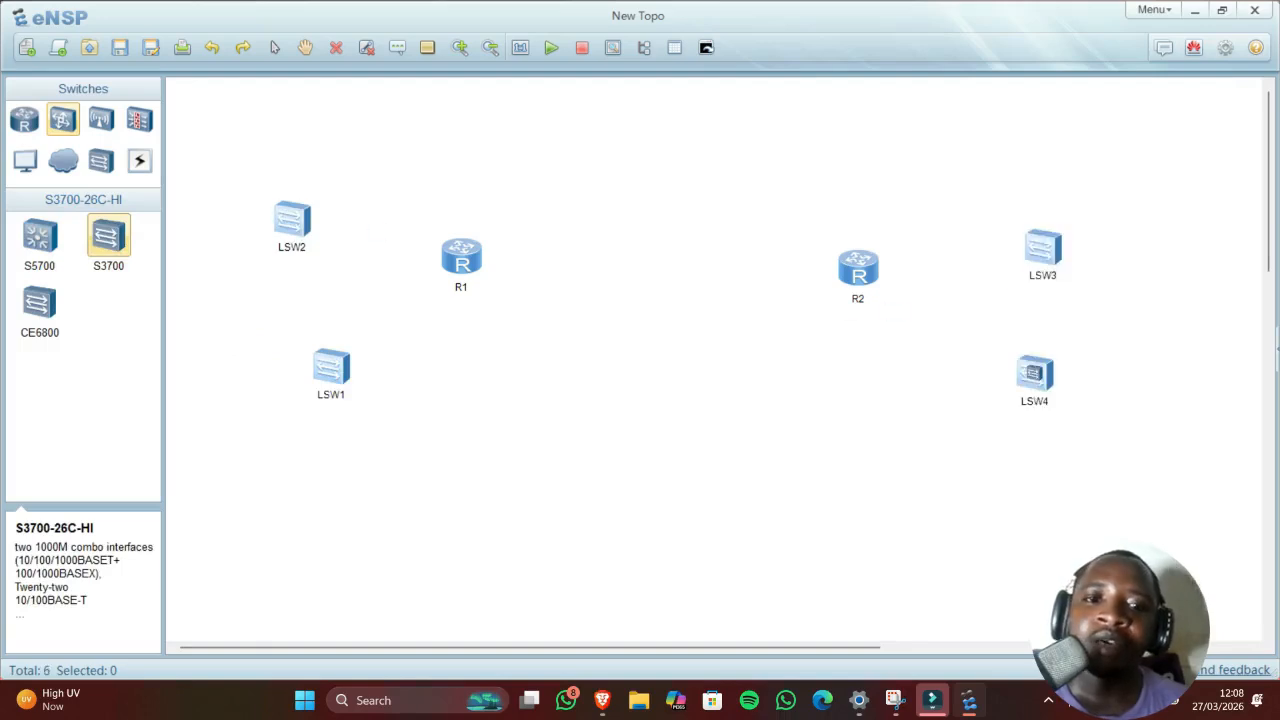
pyautogui.click(531, 380)
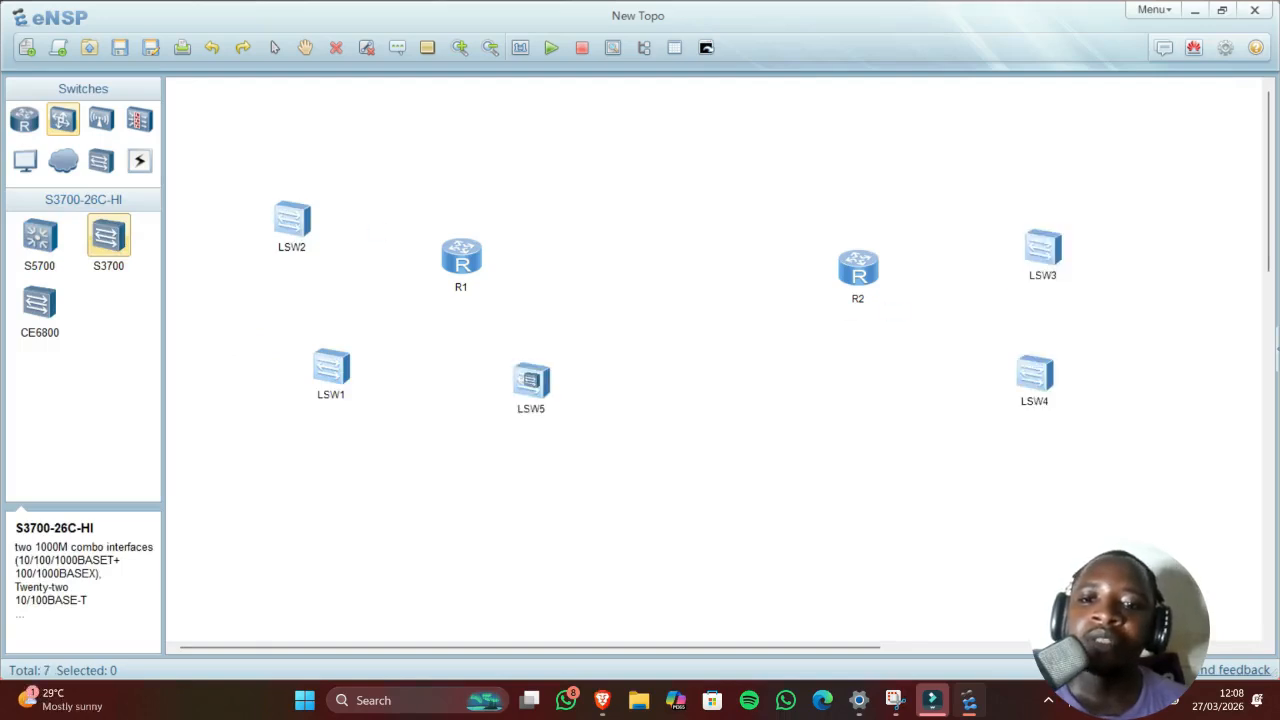
# Step: Place PCs in pairs near each switch and select the Copper cable
pyautogui.click(20, 166)
pyautogui.click(38, 238)
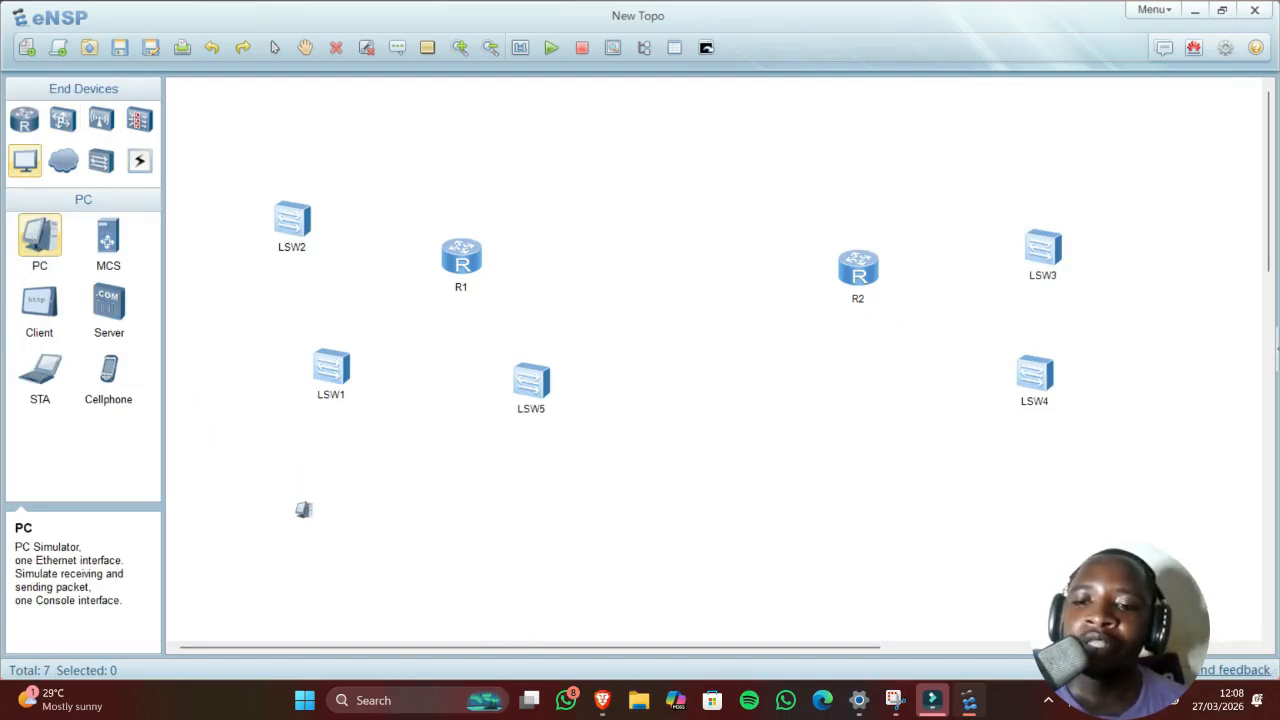
pyautogui.click(310, 494)
pyautogui.click(222, 490)
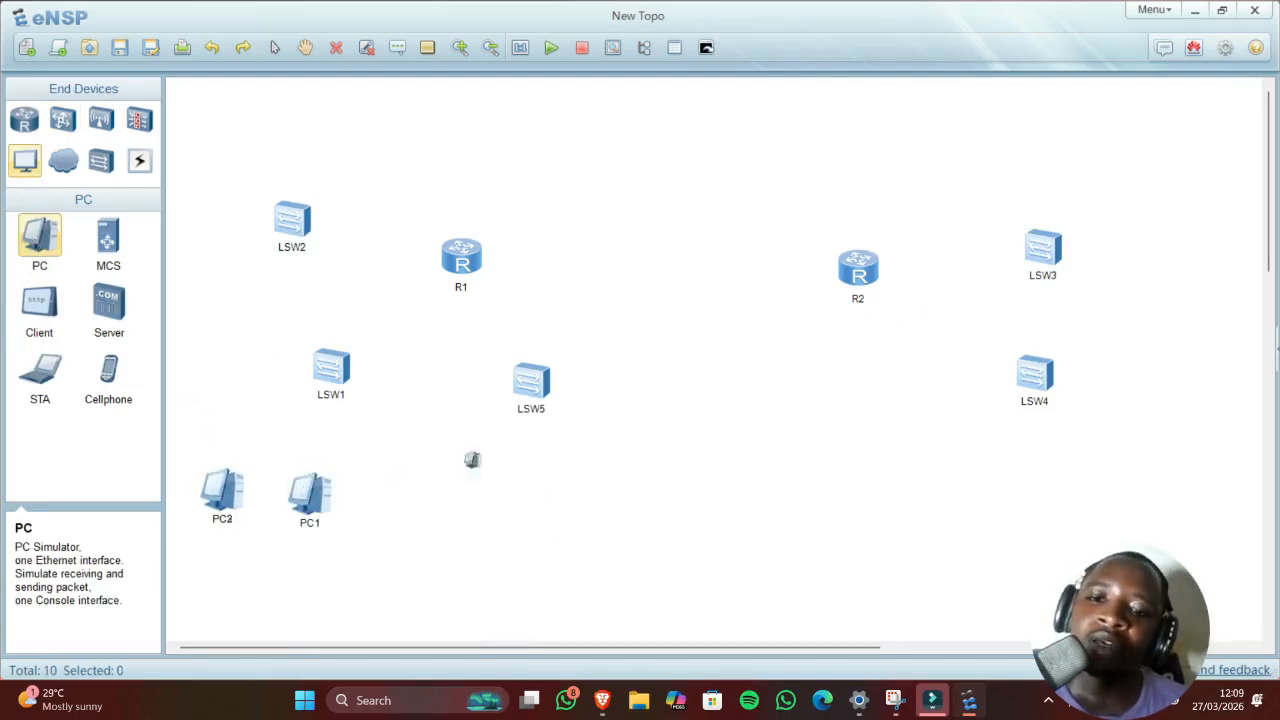
pyautogui.click(529, 514)
pyautogui.click(647, 526)
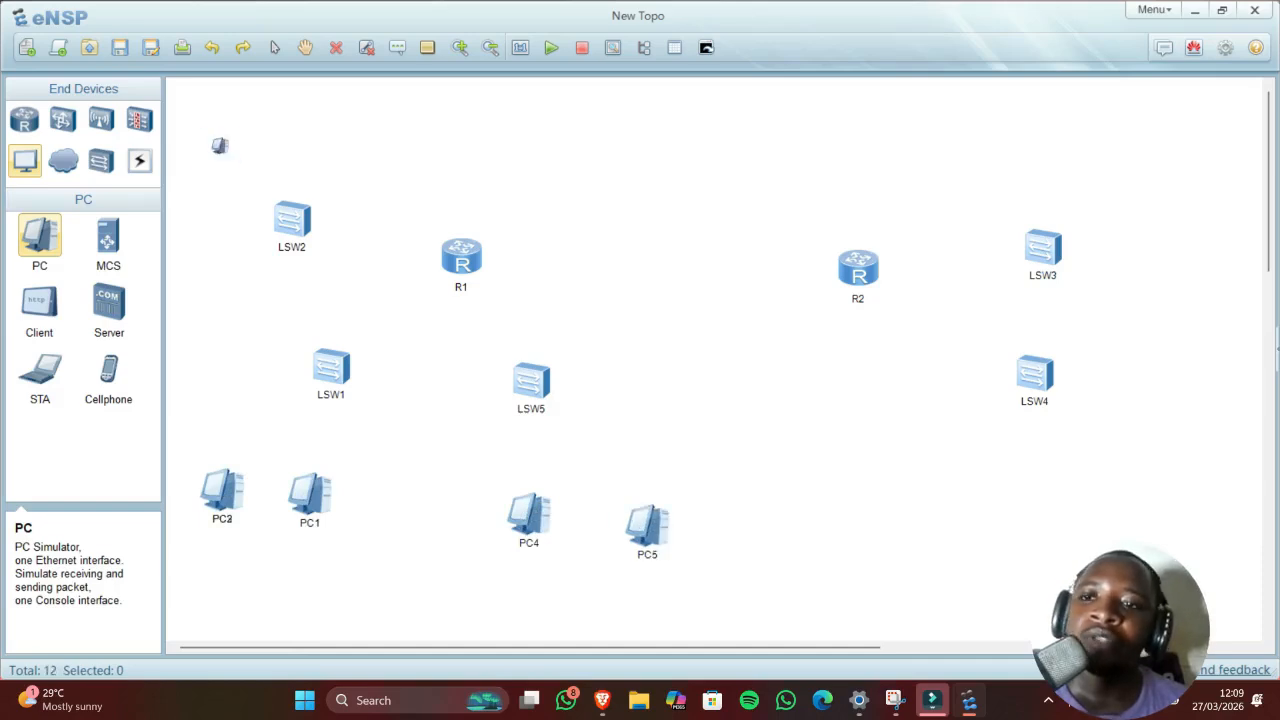
pyautogui.click(220, 145)
pyautogui.click(204, 276)
pyautogui.click(1181, 188)
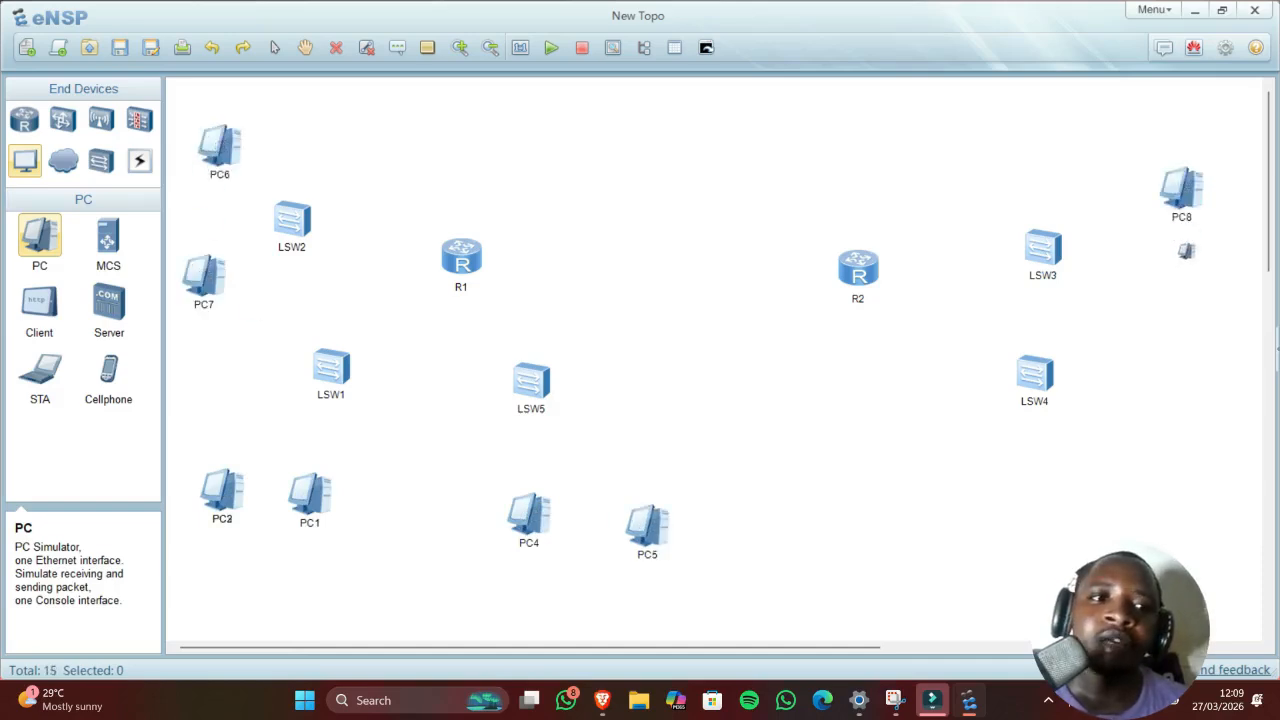
pyautogui.click(1188, 289)
pyautogui.click(1178, 428)
pyautogui.click(1127, 540)
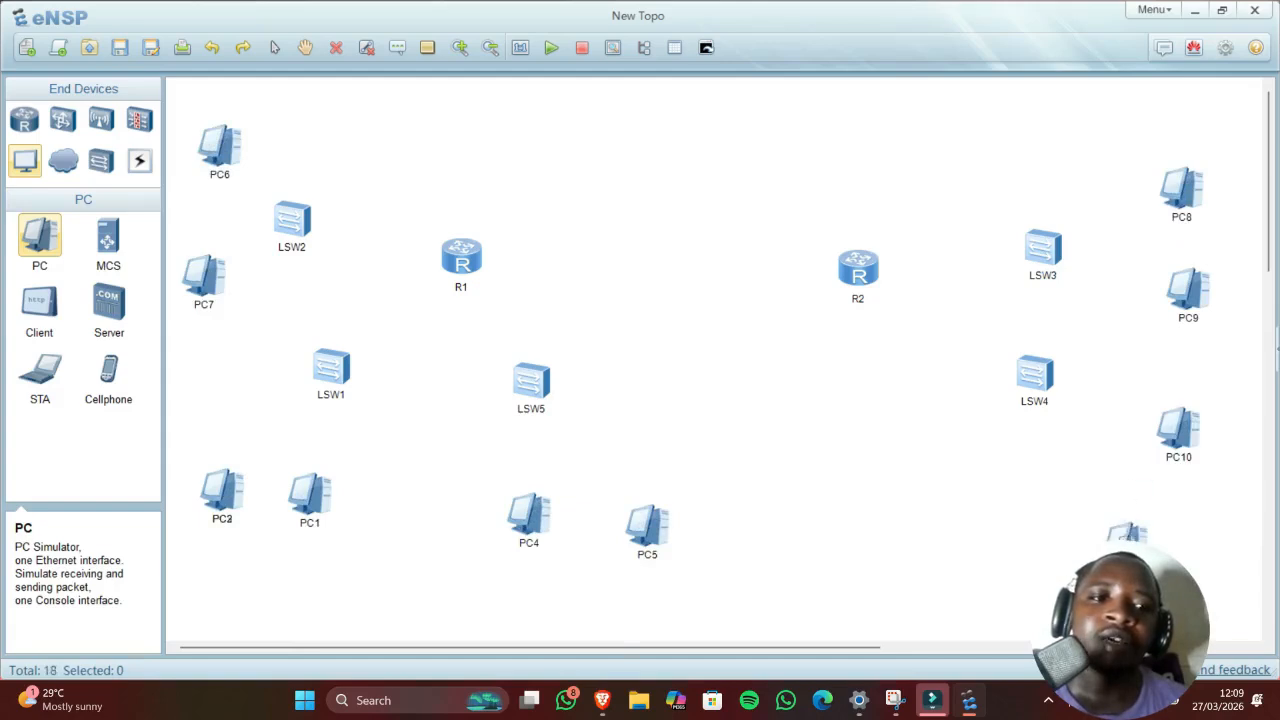
pyautogui.click(145, 169)
pyautogui.click(108, 257)
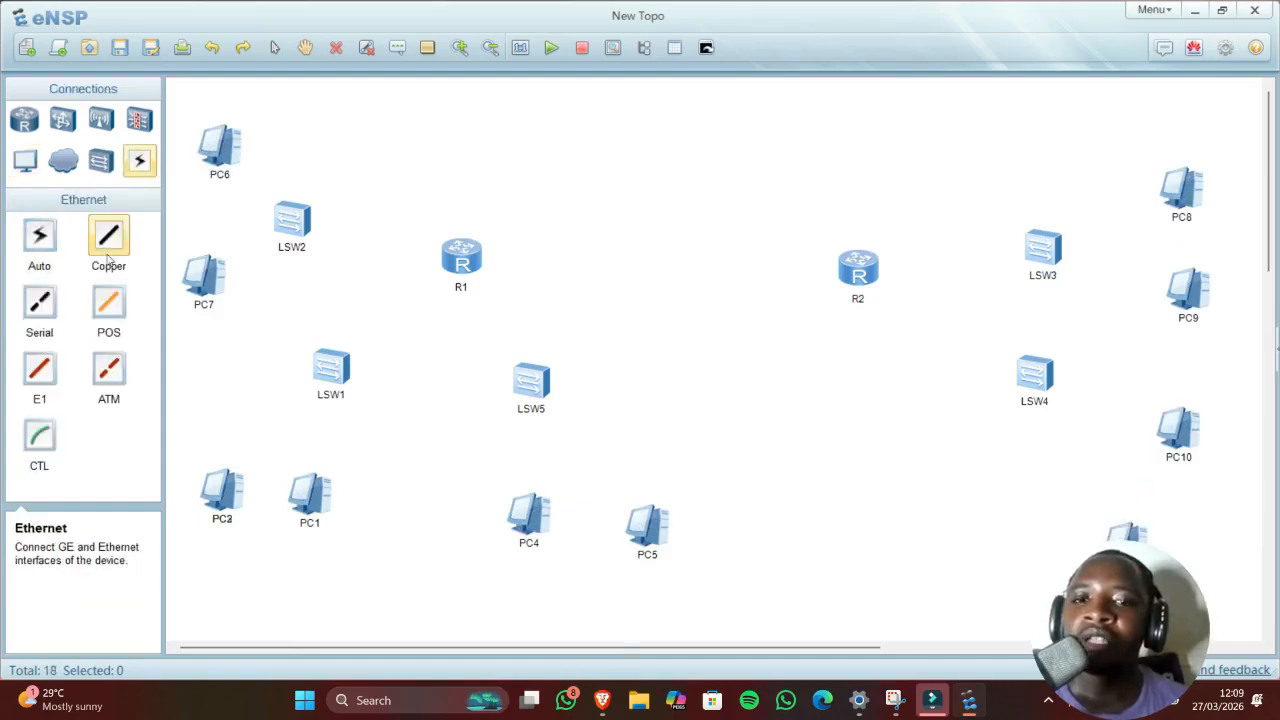
# Step: Cable R1–R2 via GE 0/0/0, and R2 GE 0/0/1 to LSW3 and GE 0/0/2 to LSW4
pyautogui.click(477, 267)
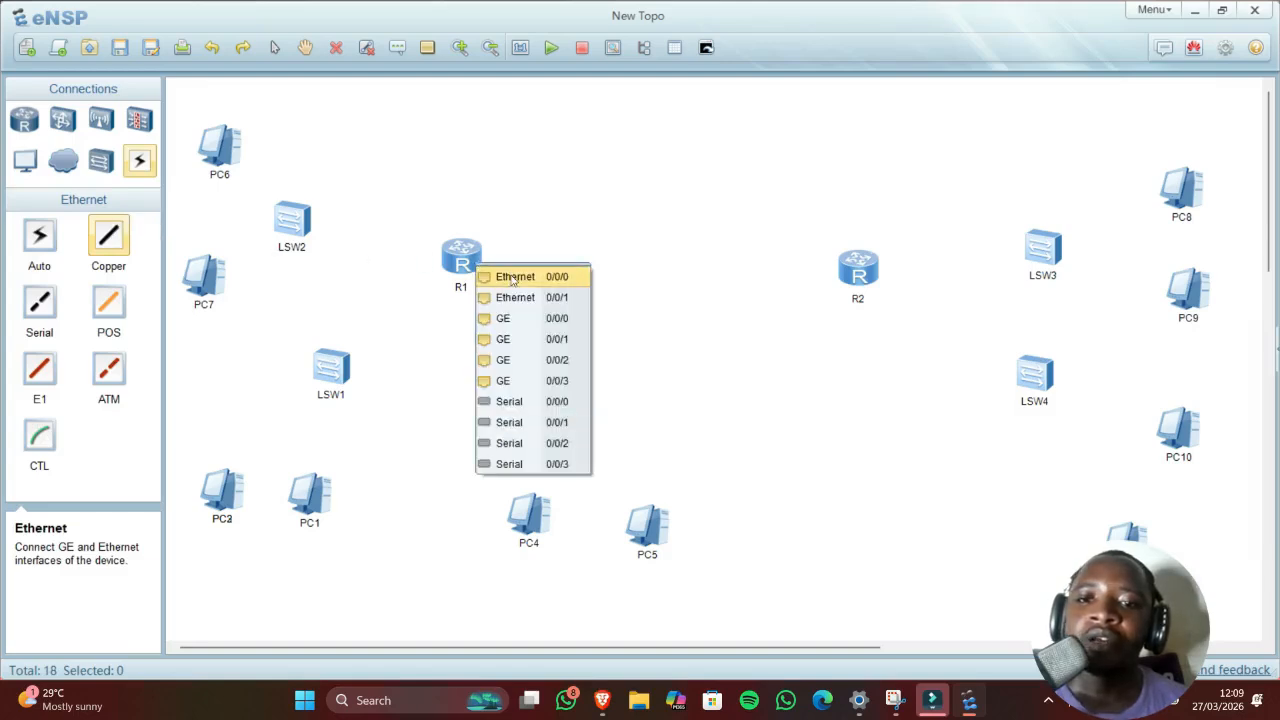
pyautogui.click(515, 318)
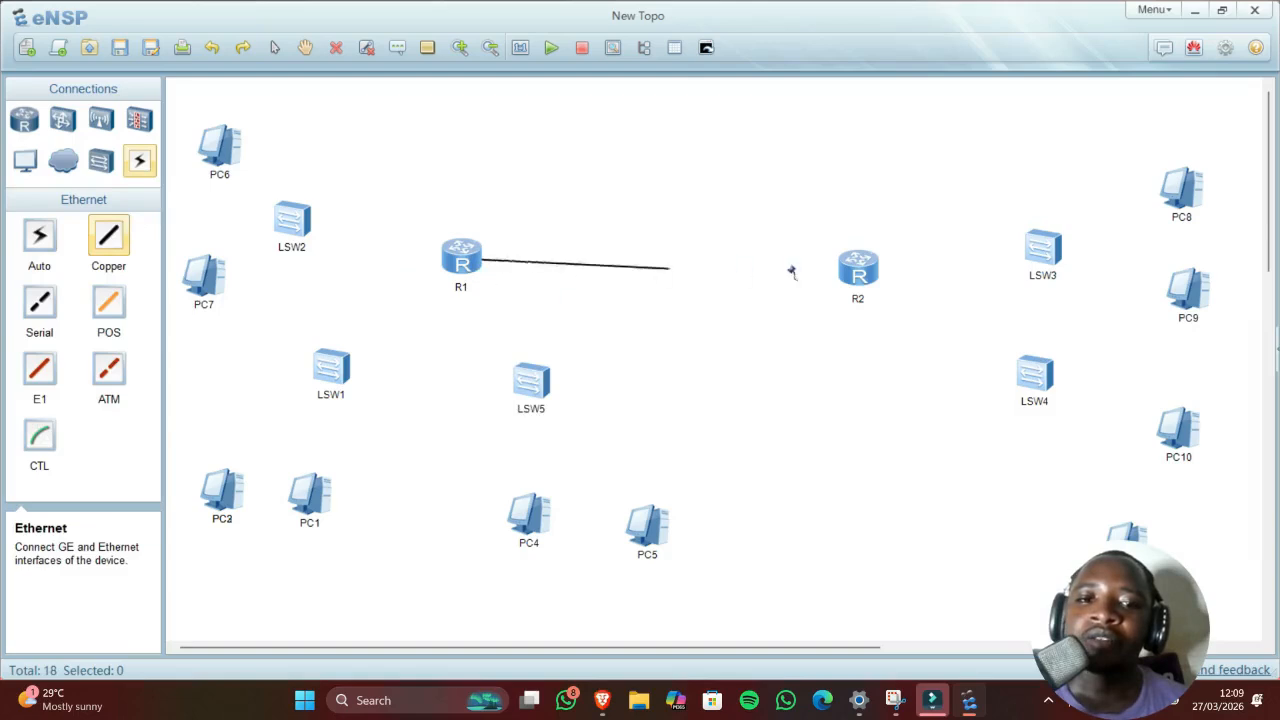
pyautogui.click(858, 277)
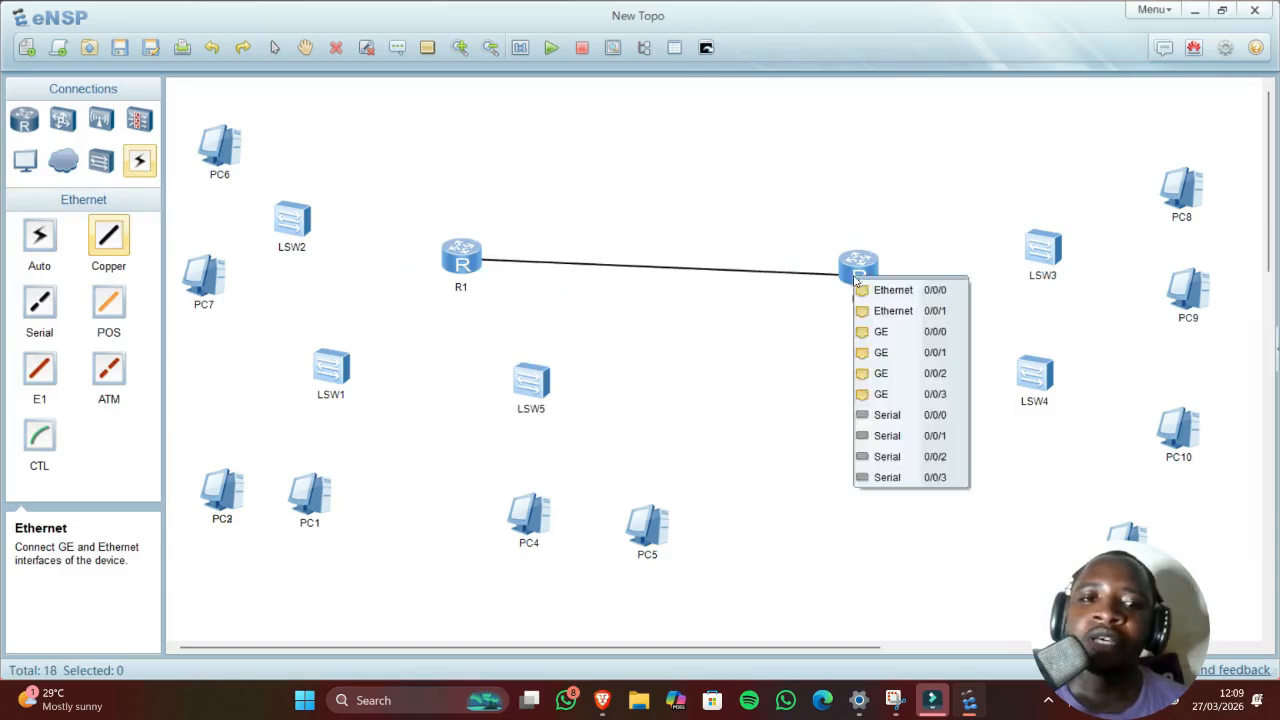
pyautogui.click(886, 331)
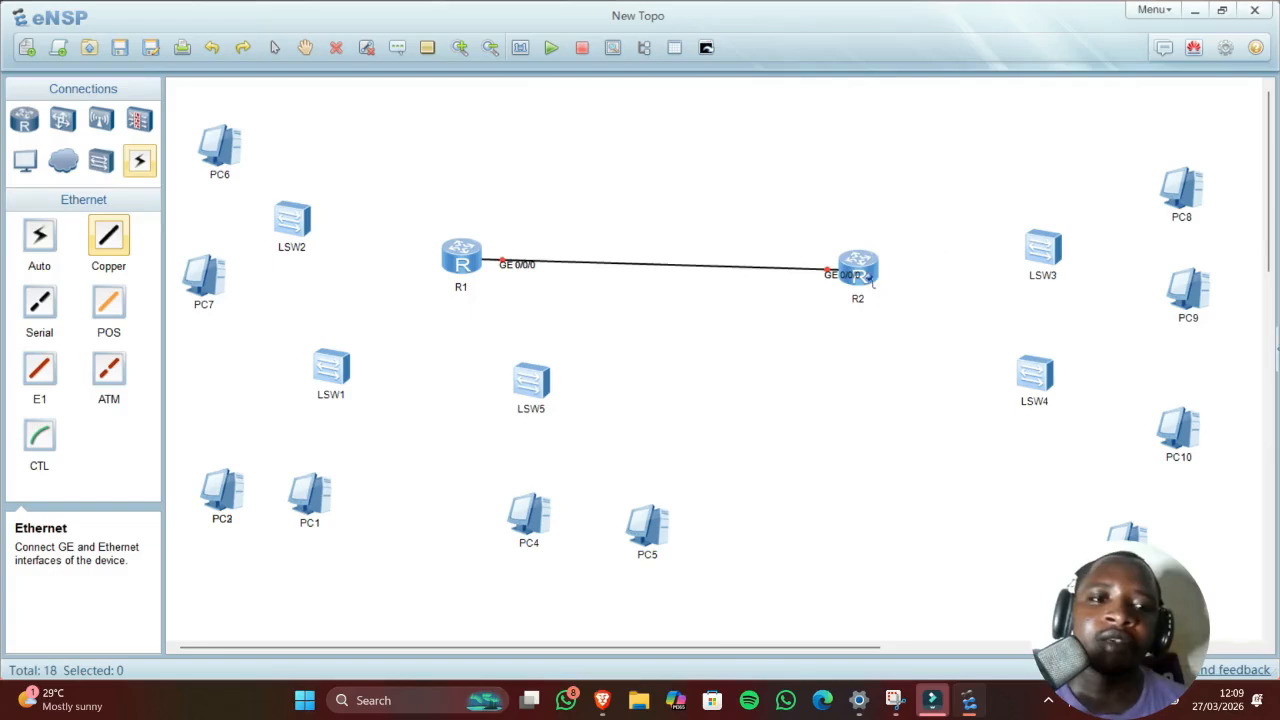
pyautogui.click(872, 281)
pyautogui.click(890, 331)
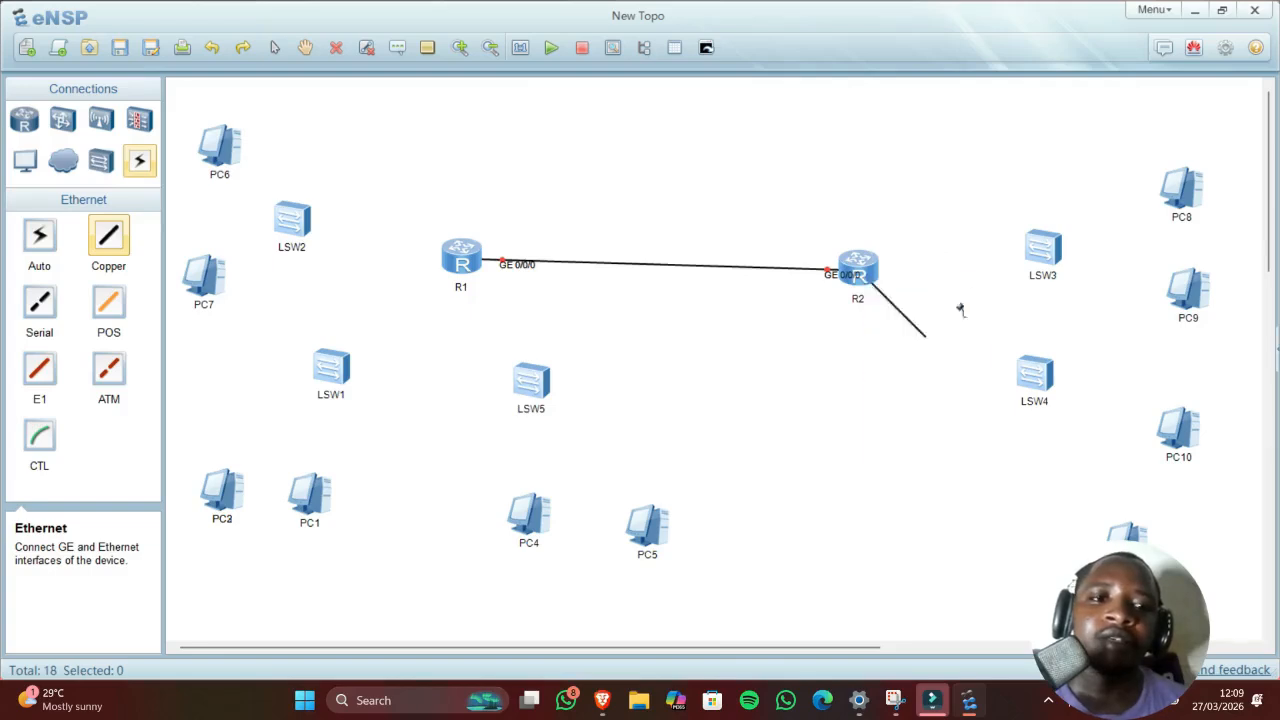
pyautogui.click(1046, 252)
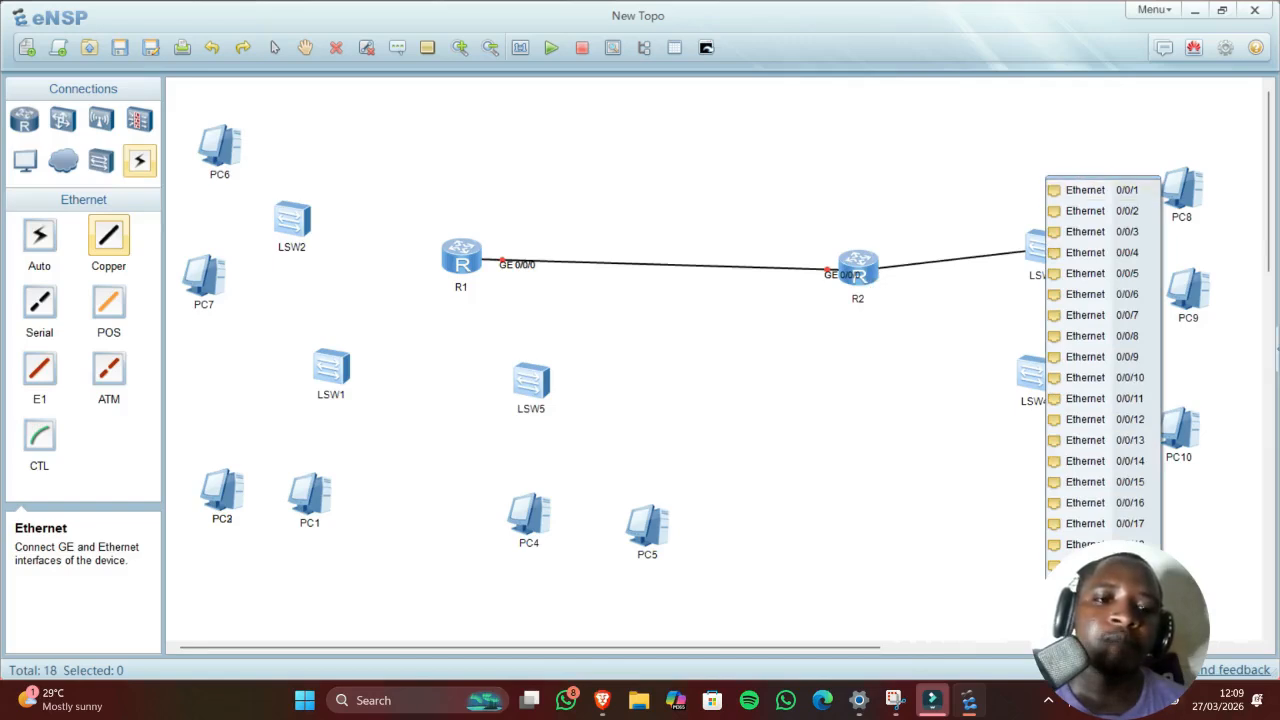
pyautogui.click(1088, 649)
pyautogui.click(869, 286)
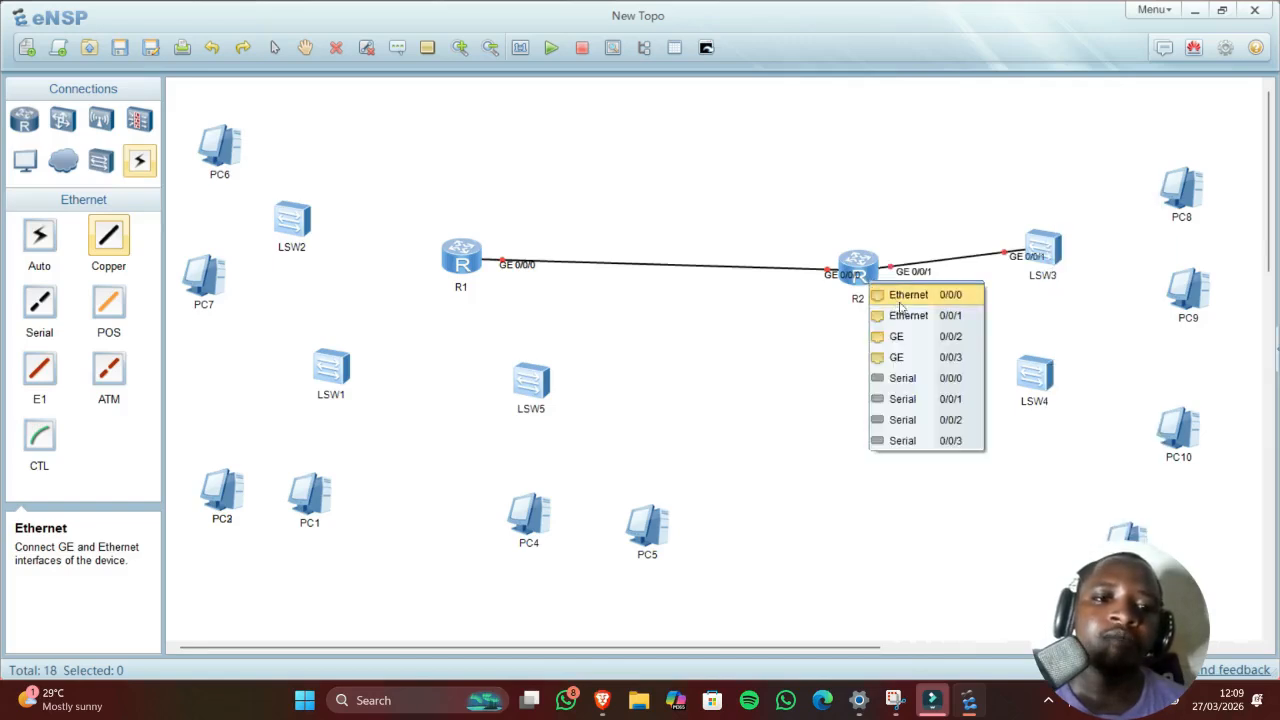
pyautogui.click(910, 336)
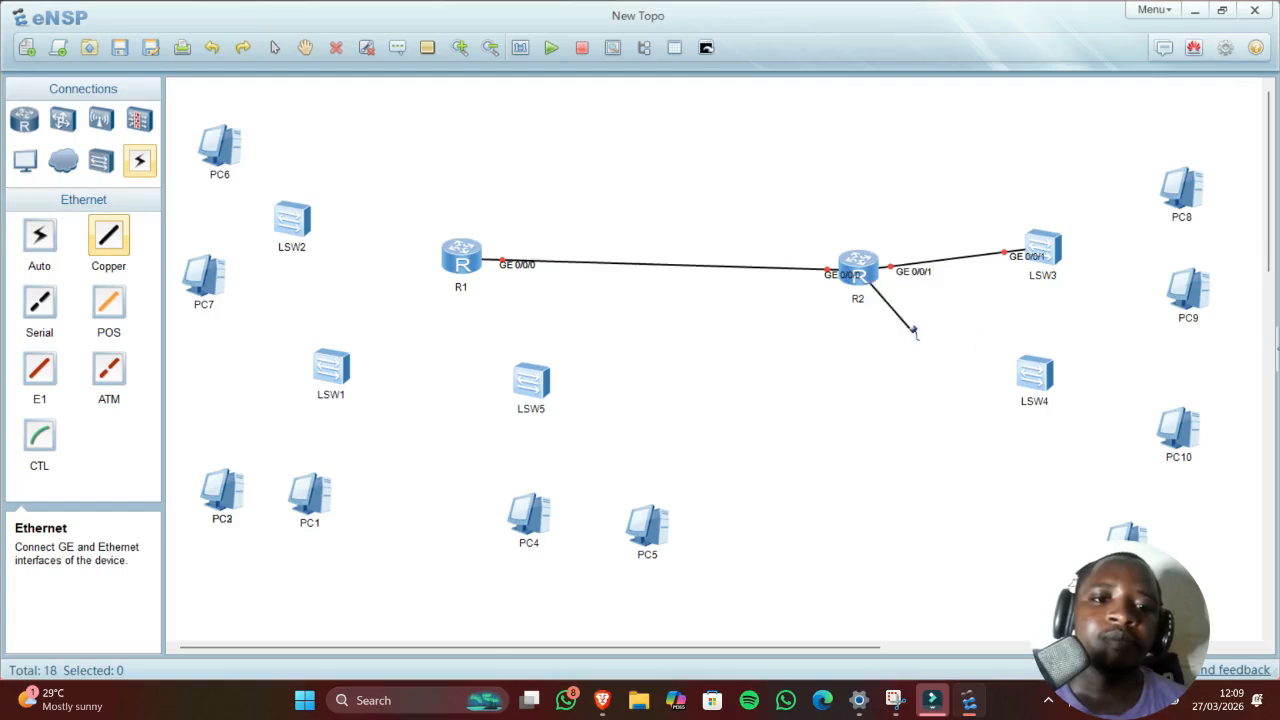
pyautogui.click(1025, 372)
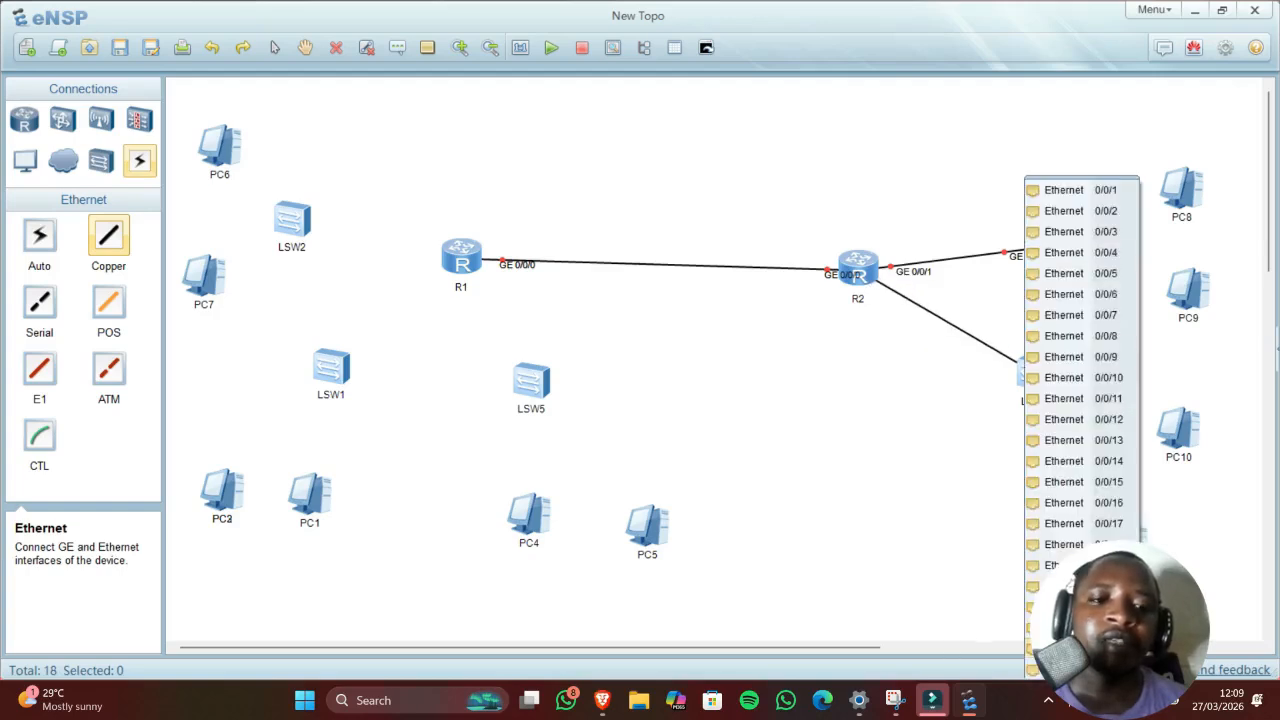
pyautogui.click(1060, 649)
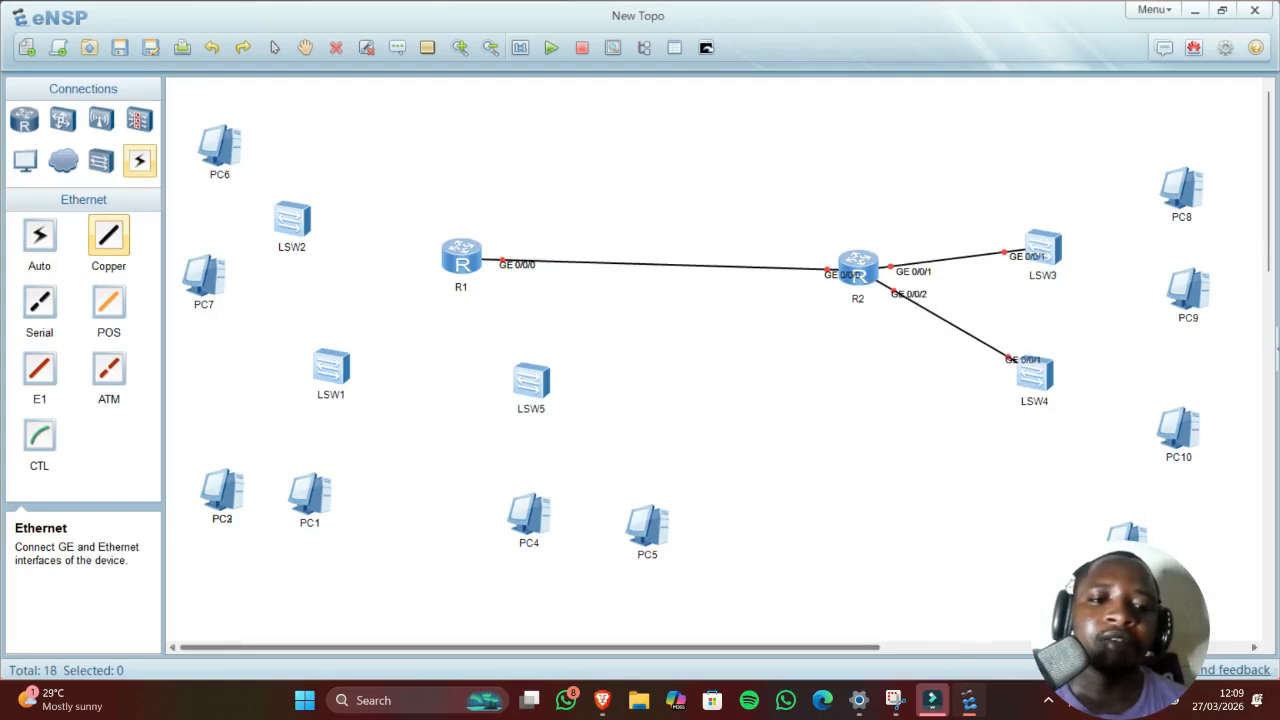
# Step: Cable R1 GE 0/0/1 to LSW1 GE 0/0/1 and R1 GE 0/0/2 to LSW2 GE 0/0/1
pyautogui.click(458, 258)
pyautogui.click(485, 322)
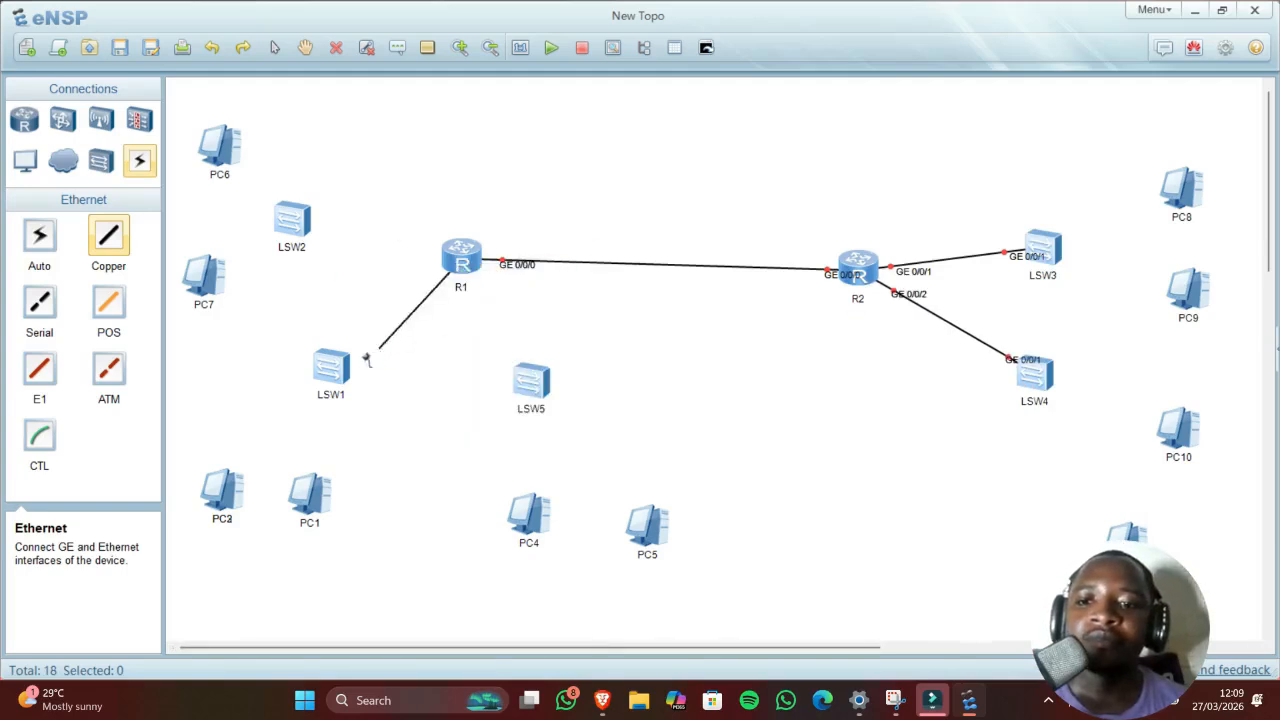
pyautogui.click(332, 366)
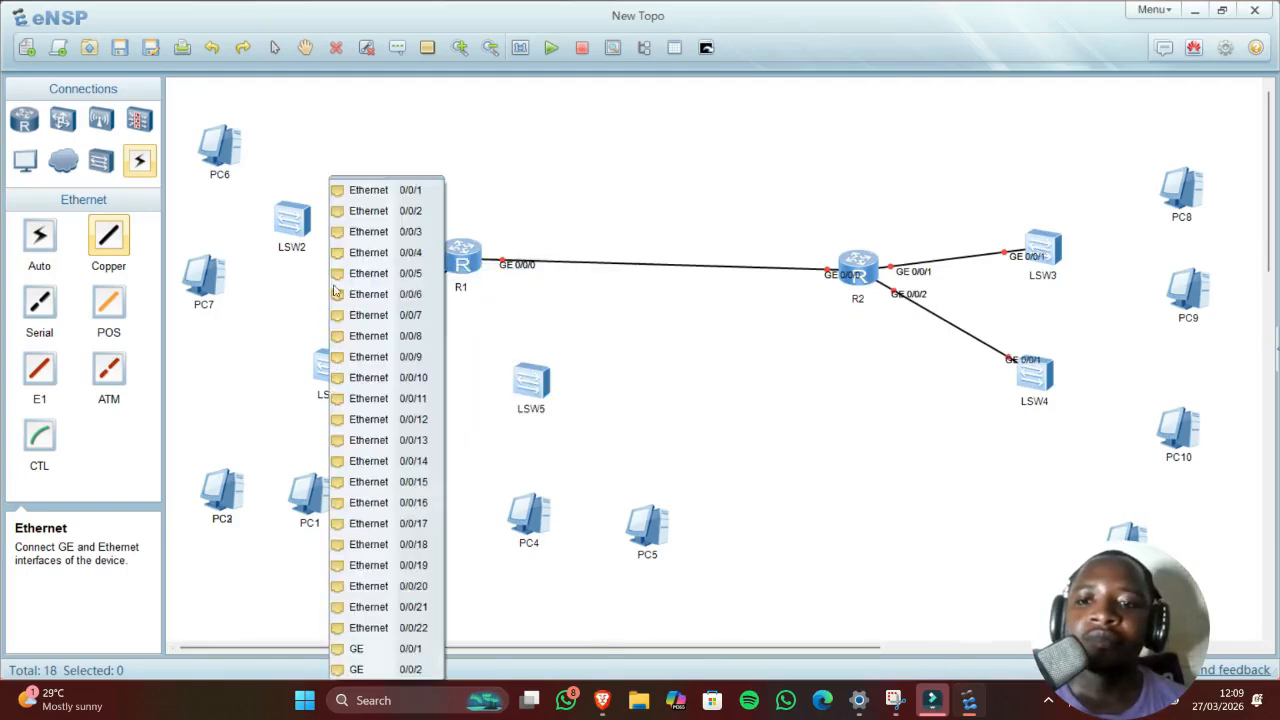
pyautogui.click(399, 651)
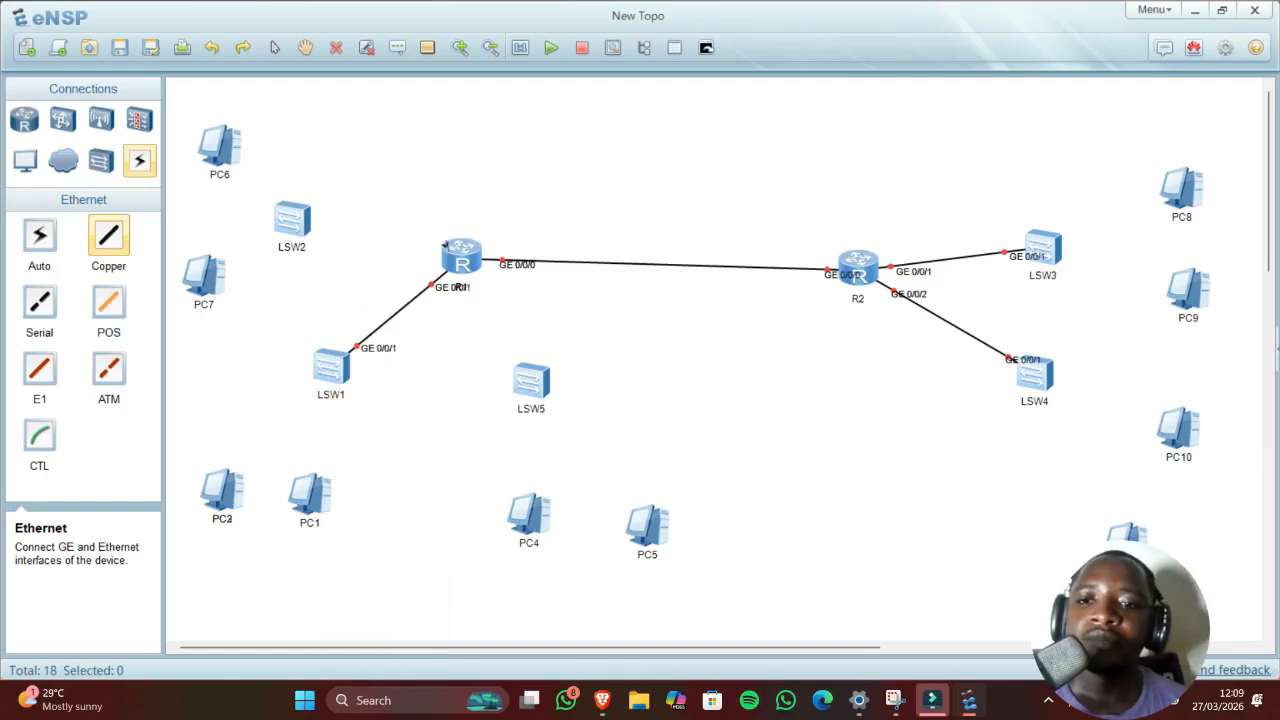
pyautogui.click(449, 252)
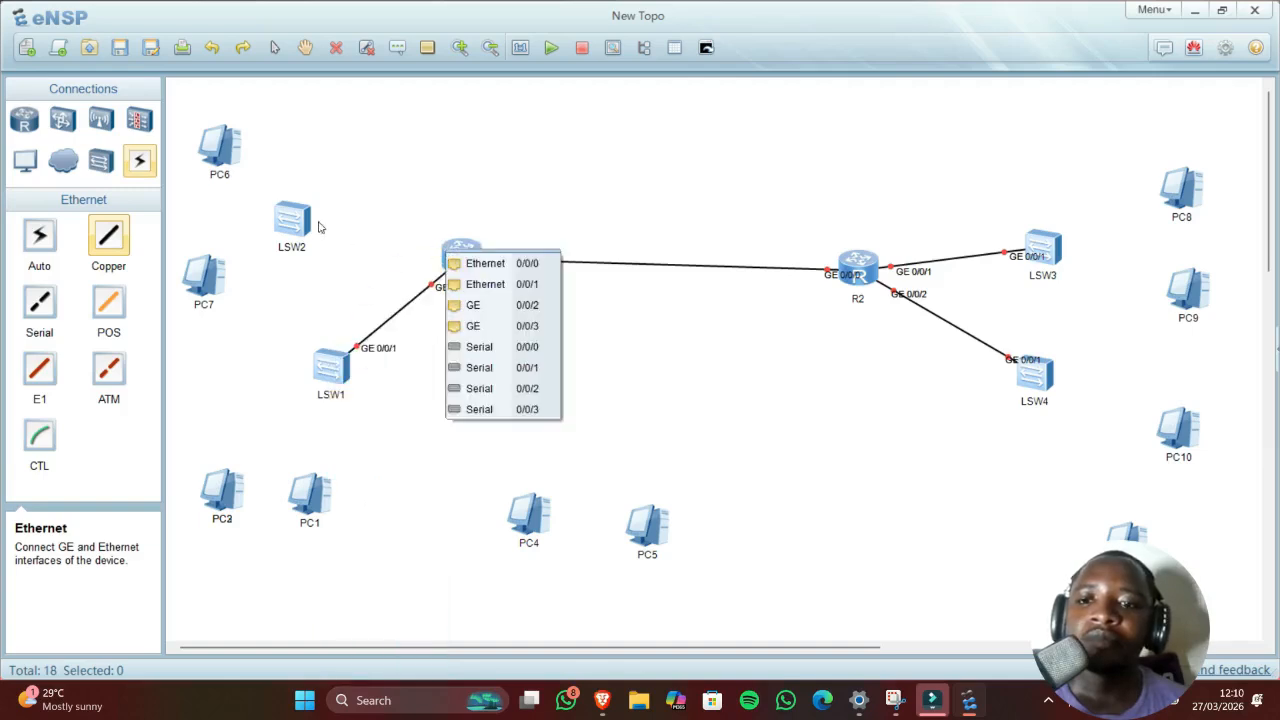
pyautogui.click(472, 305)
pyautogui.click(293, 220)
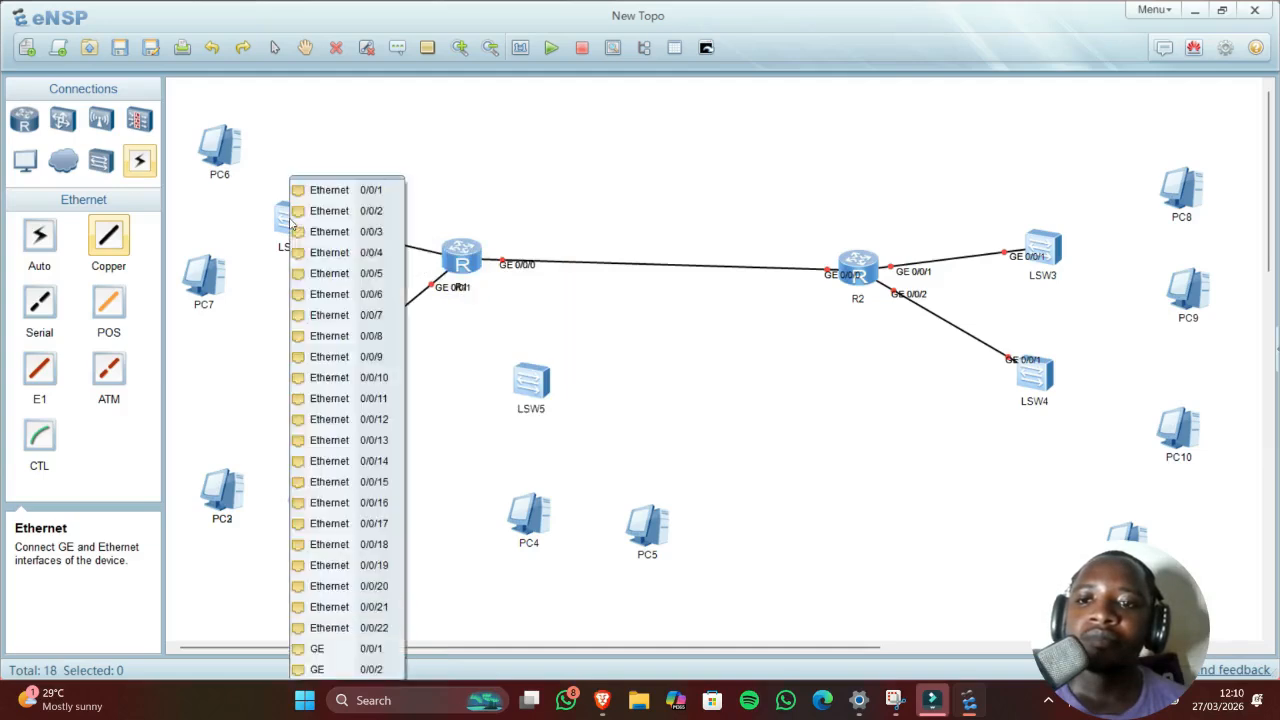
pyautogui.click(341, 648)
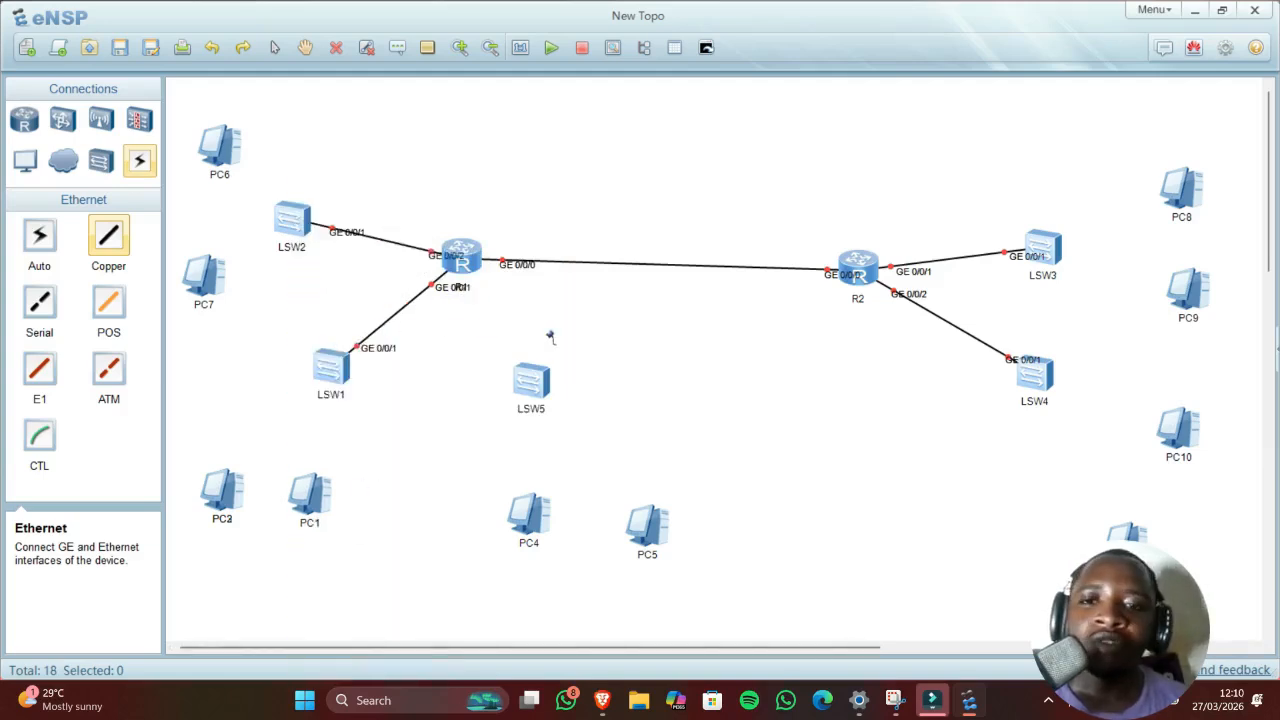
# Step: Connect LSW3 Ethernet 0/0/1 to PC8 and Ethernet 0/0/2 to PC9
pyautogui.click(1041, 250)
pyautogui.click(1090, 205)
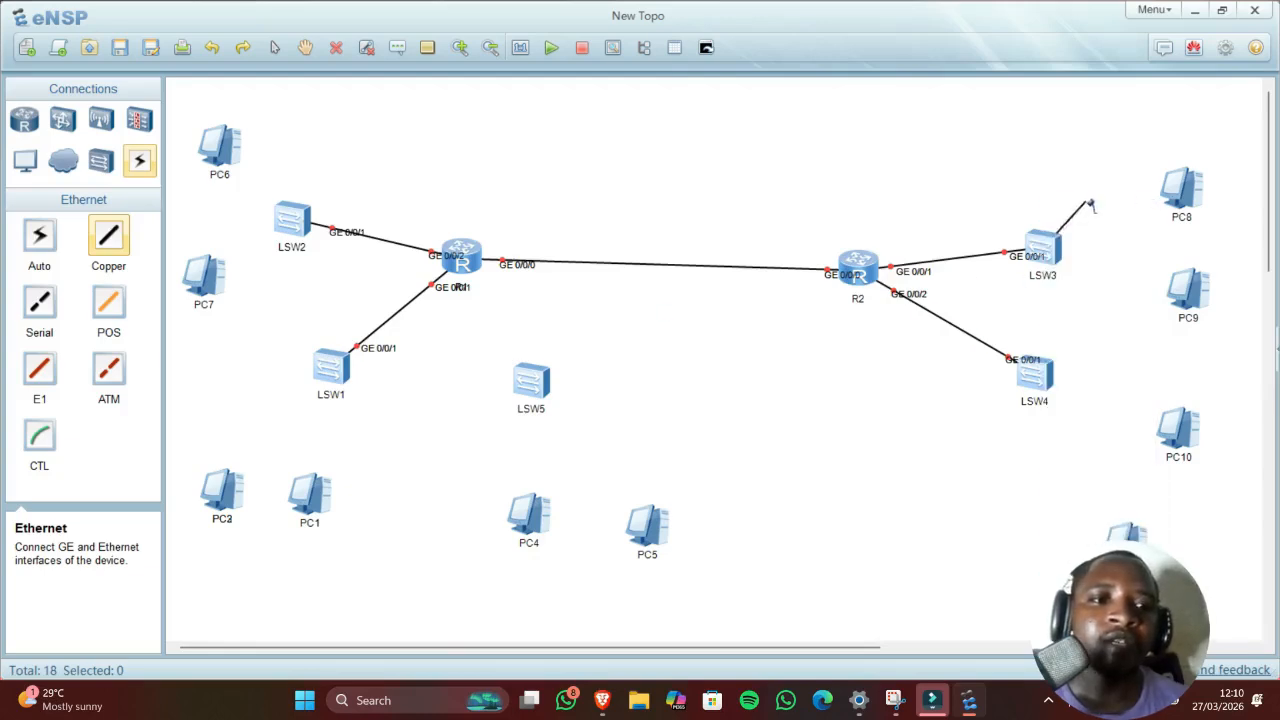
pyautogui.click(1177, 200)
pyautogui.click(1215, 206)
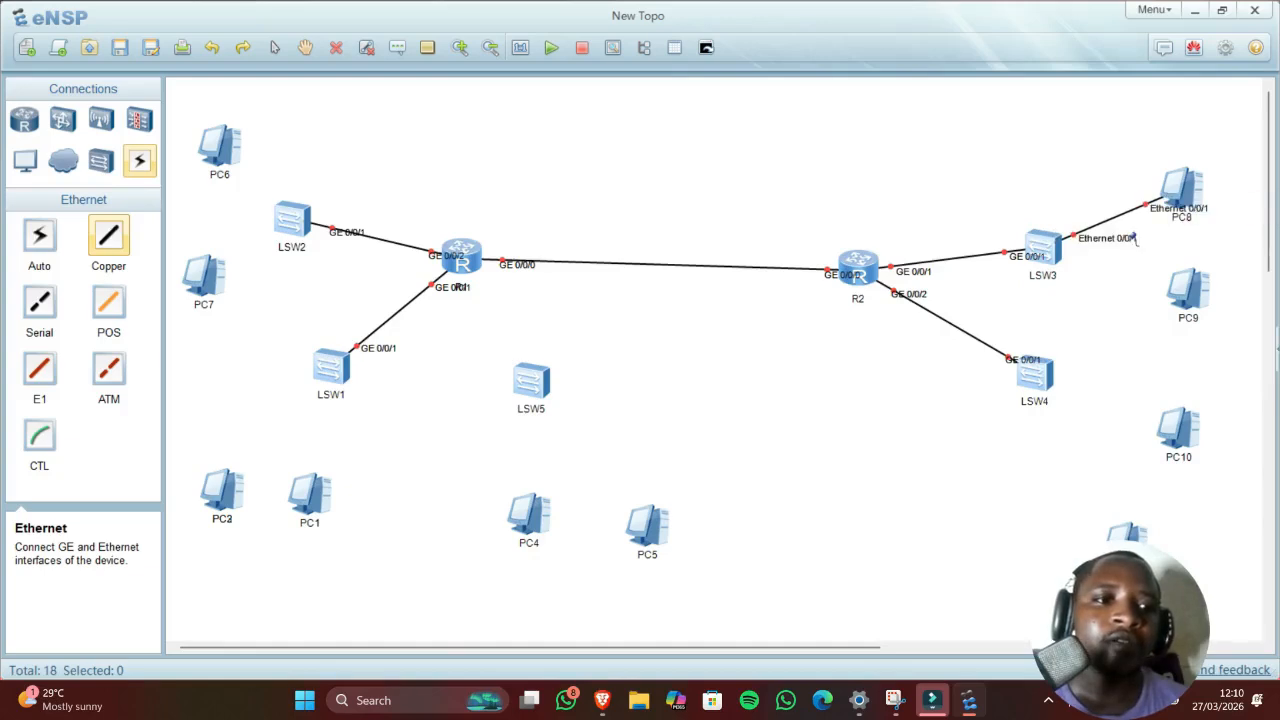
pyautogui.click(1050, 264)
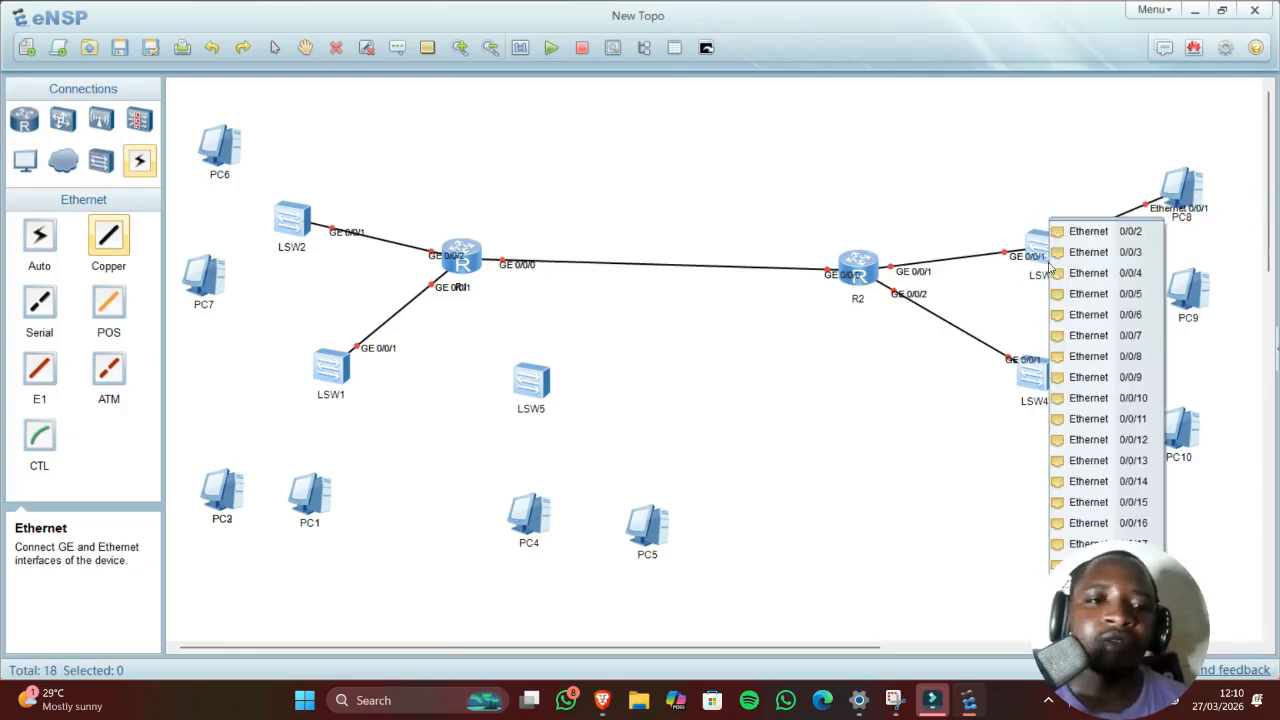
pyautogui.click(1090, 232)
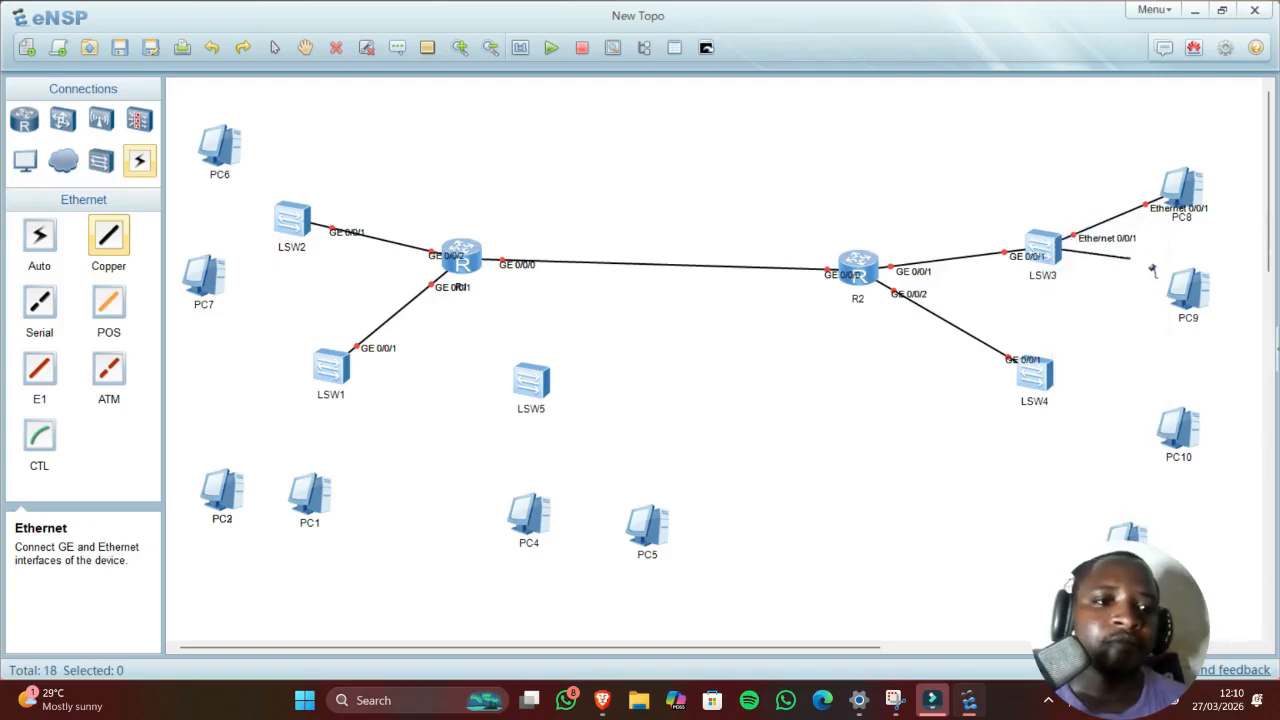
pyautogui.click(1180, 286)
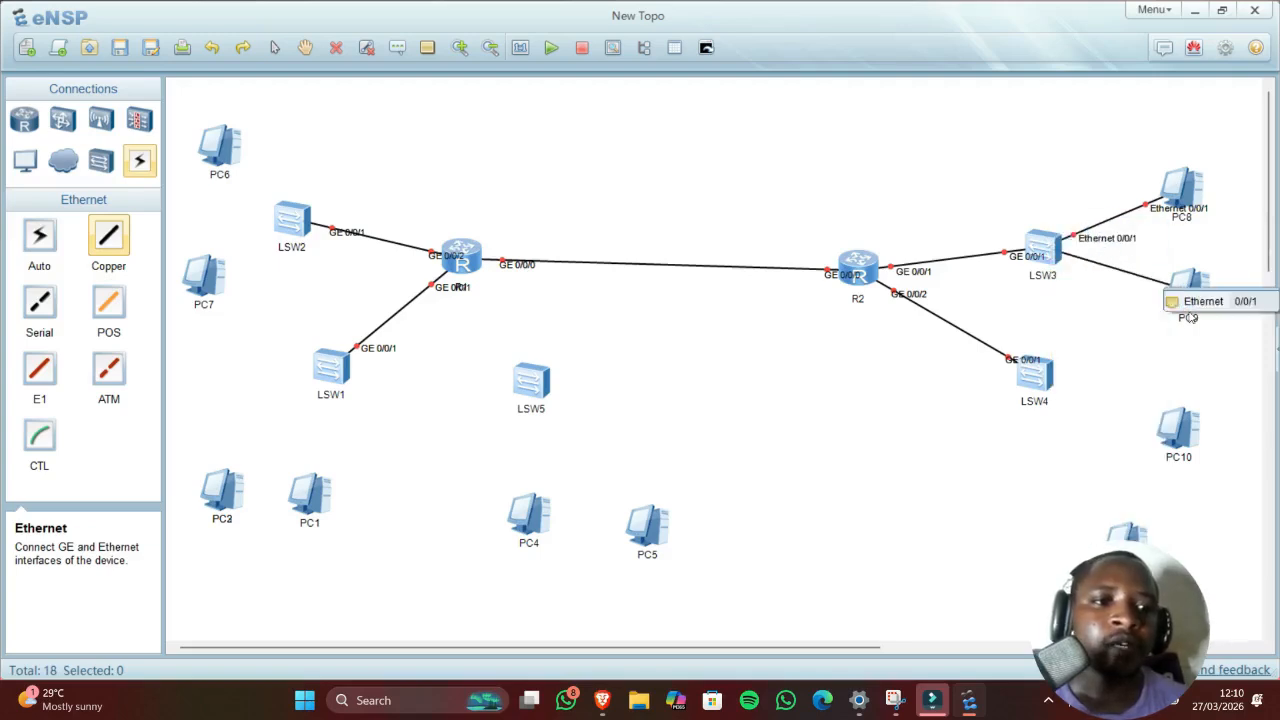
pyautogui.click(1210, 301)
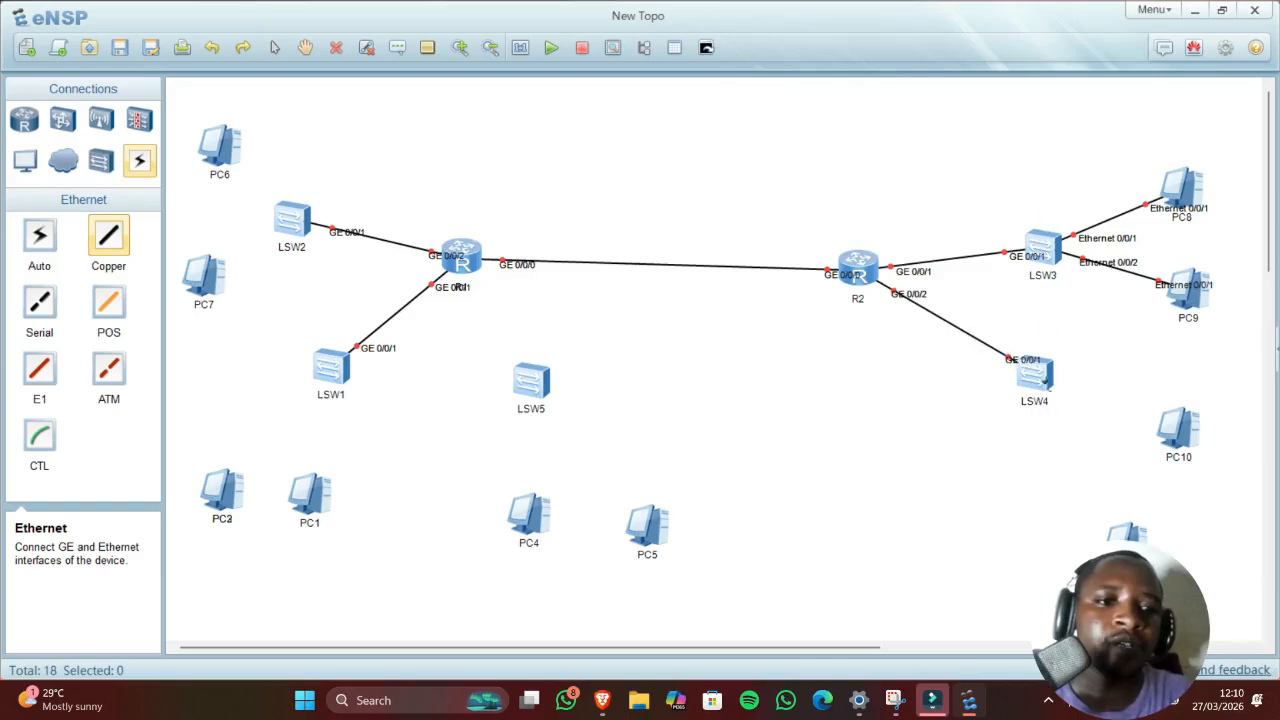
# Step: Connect LSW4 Ethernet 0/0/1 to PC10 and Ethernet 0/0/2 to the PC below it
pyautogui.click(1047, 377)
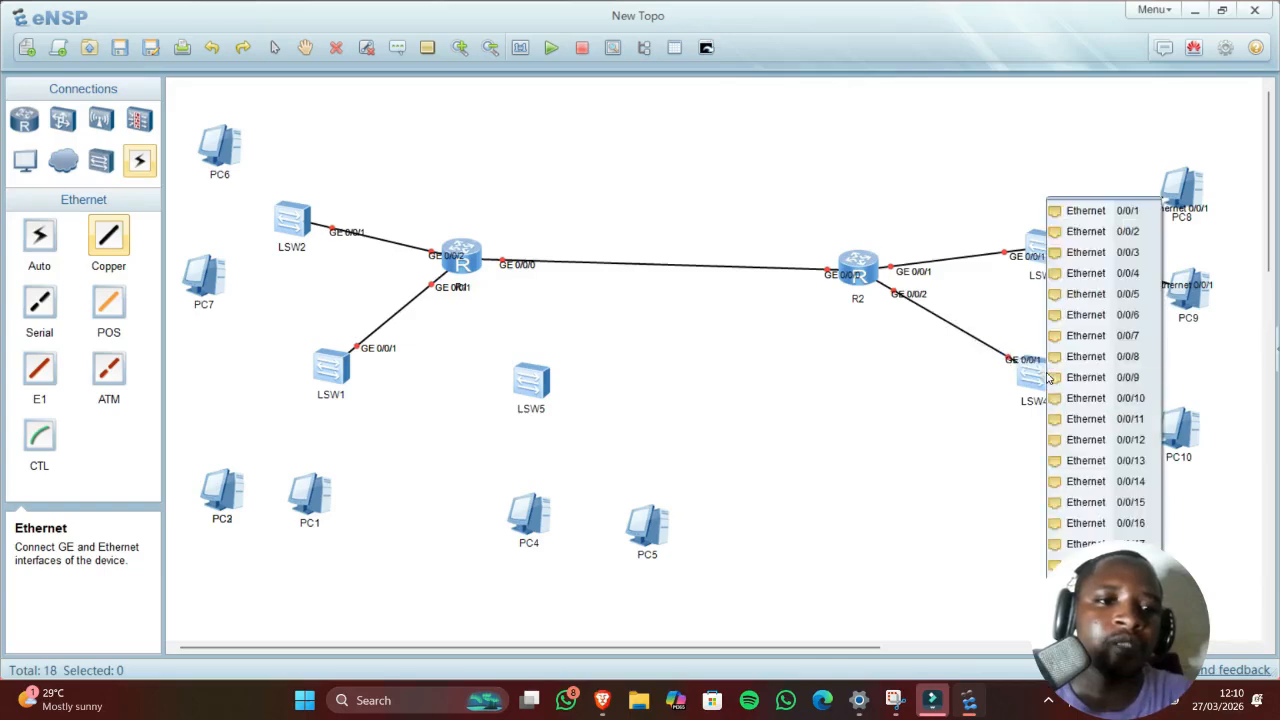
pyautogui.click(1105, 215)
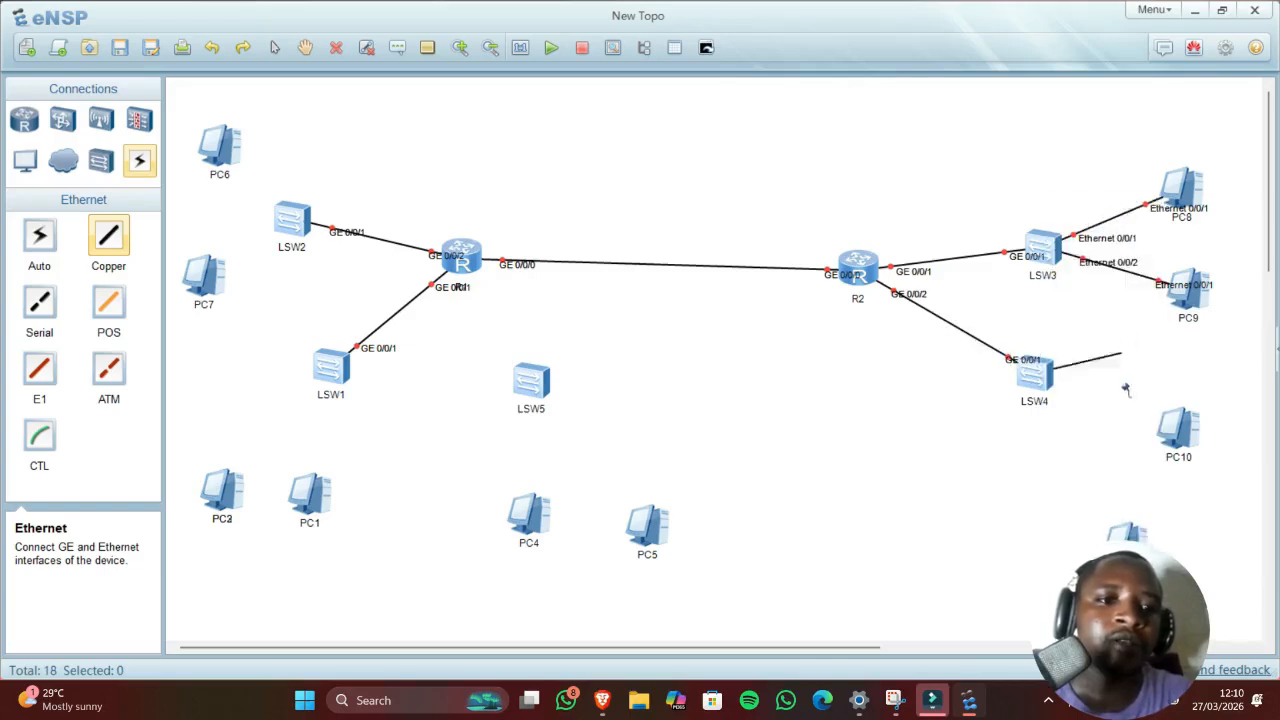
pyautogui.click(1165, 421)
pyautogui.click(1190, 428)
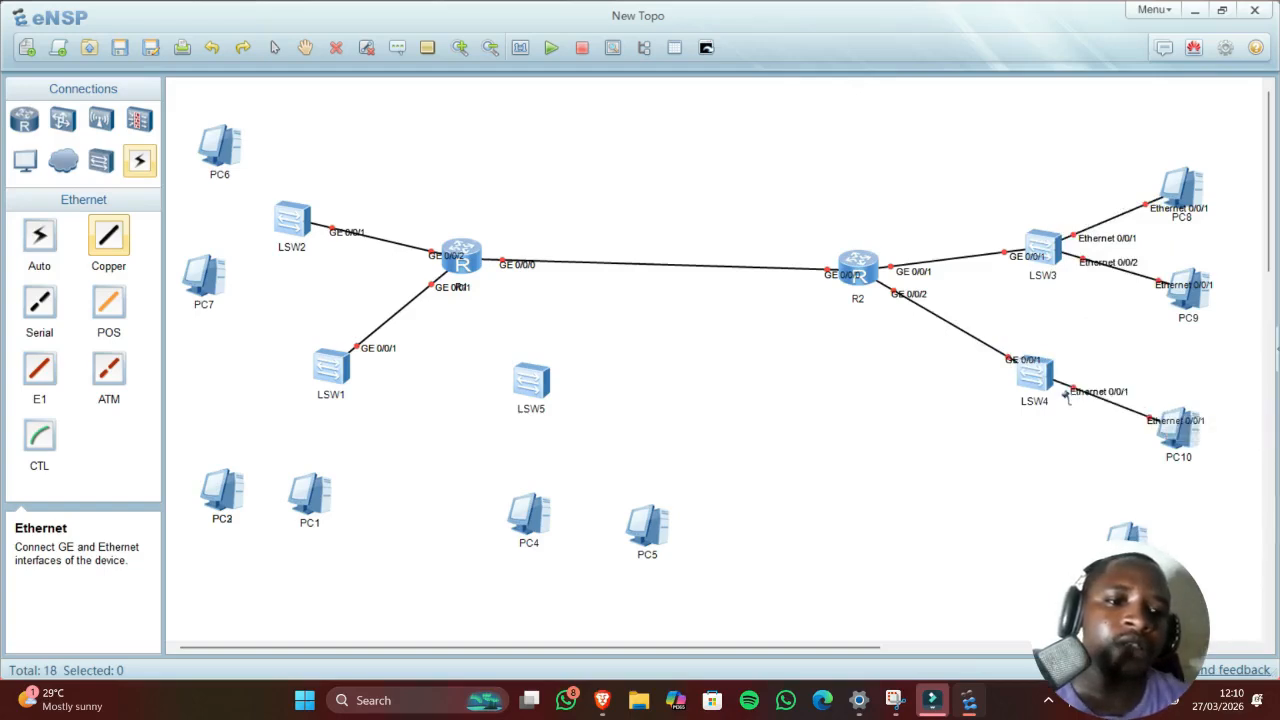
pyautogui.click(1024, 388)
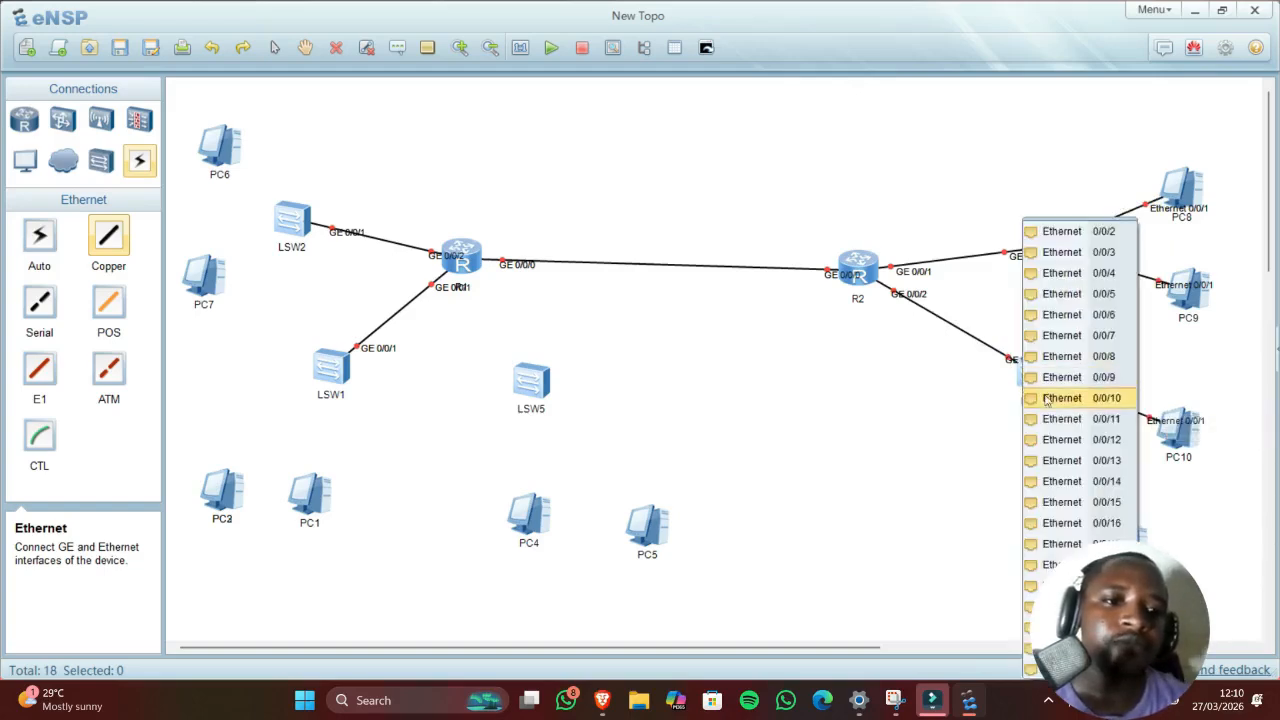
pyautogui.click(1100, 231)
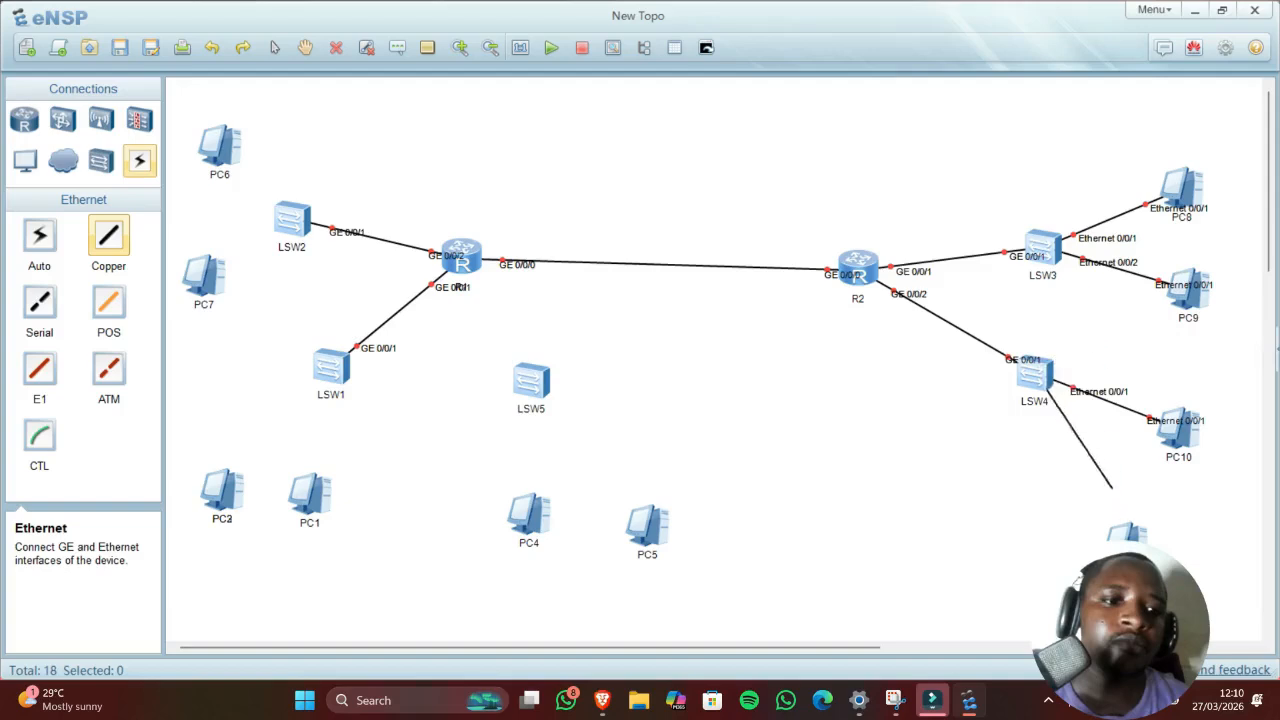
pyautogui.click(1118, 532)
pyautogui.click(1205, 568)
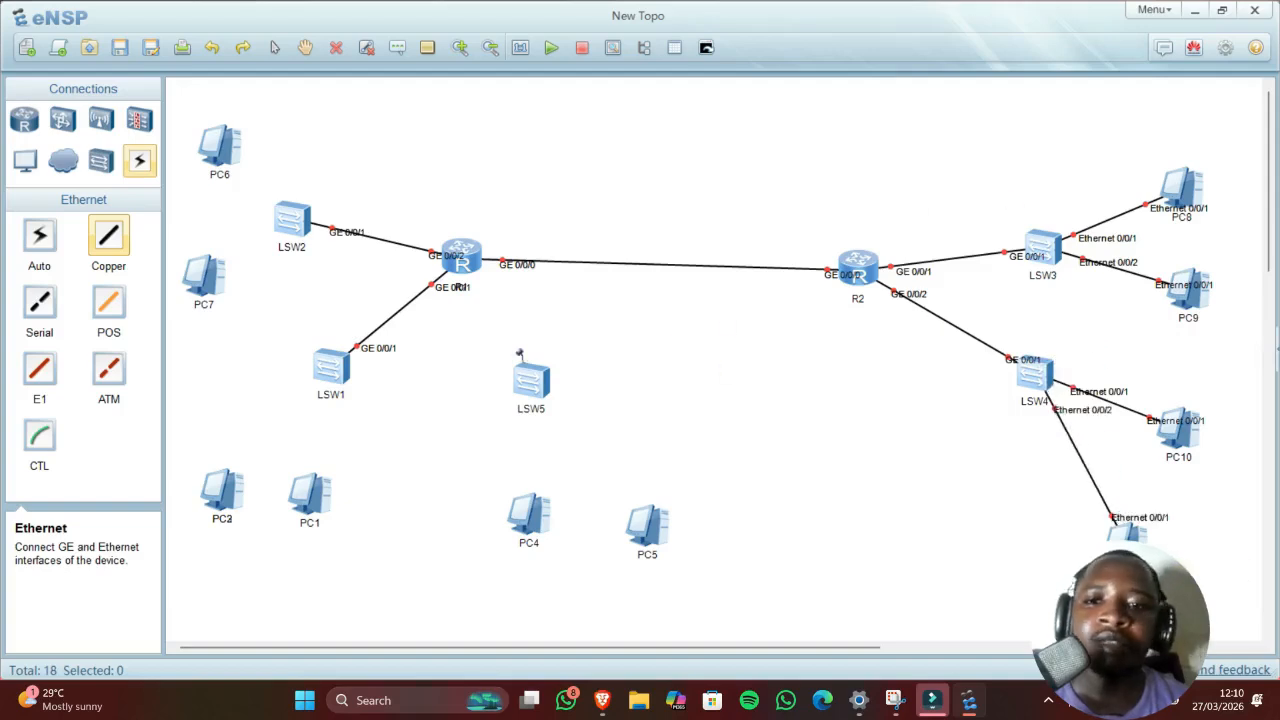
# Step: Link R1 GE 0/0/3 to LSW5 Ethernet 0/0/1, then LSW5 to PC4 and PC5
pyautogui.click(467, 248)
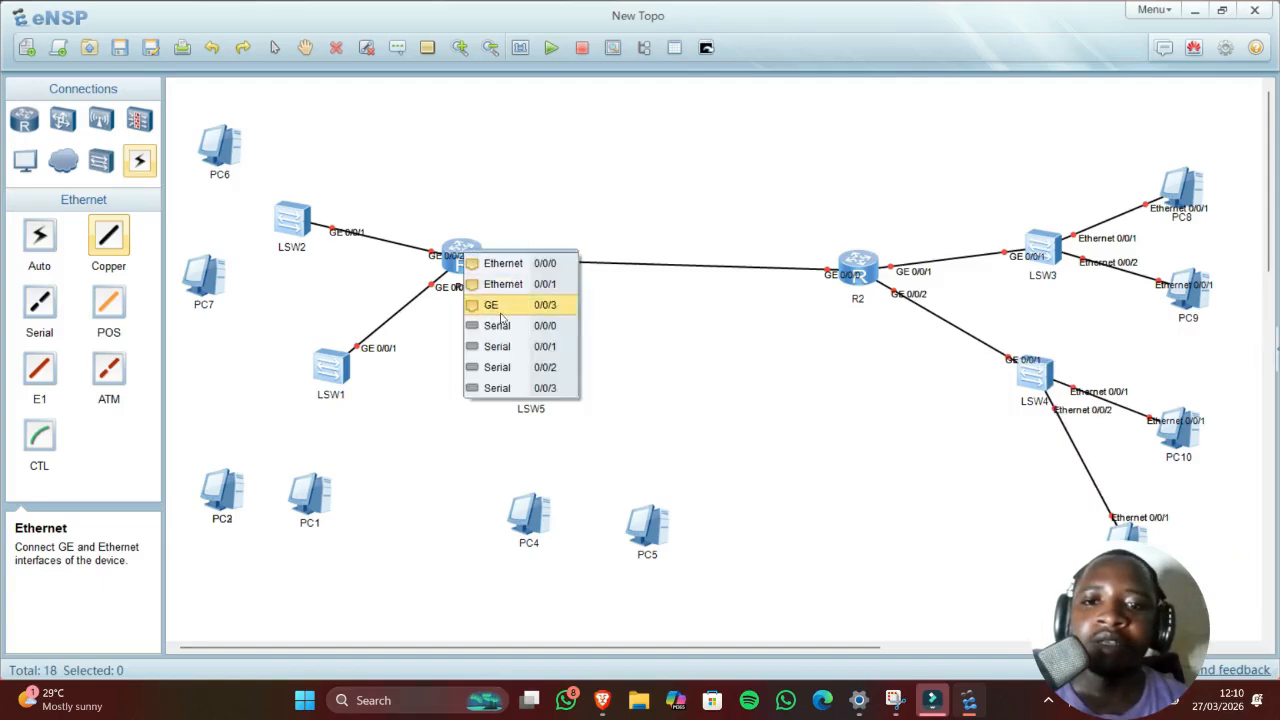
pyautogui.click(501, 312)
pyautogui.click(521, 373)
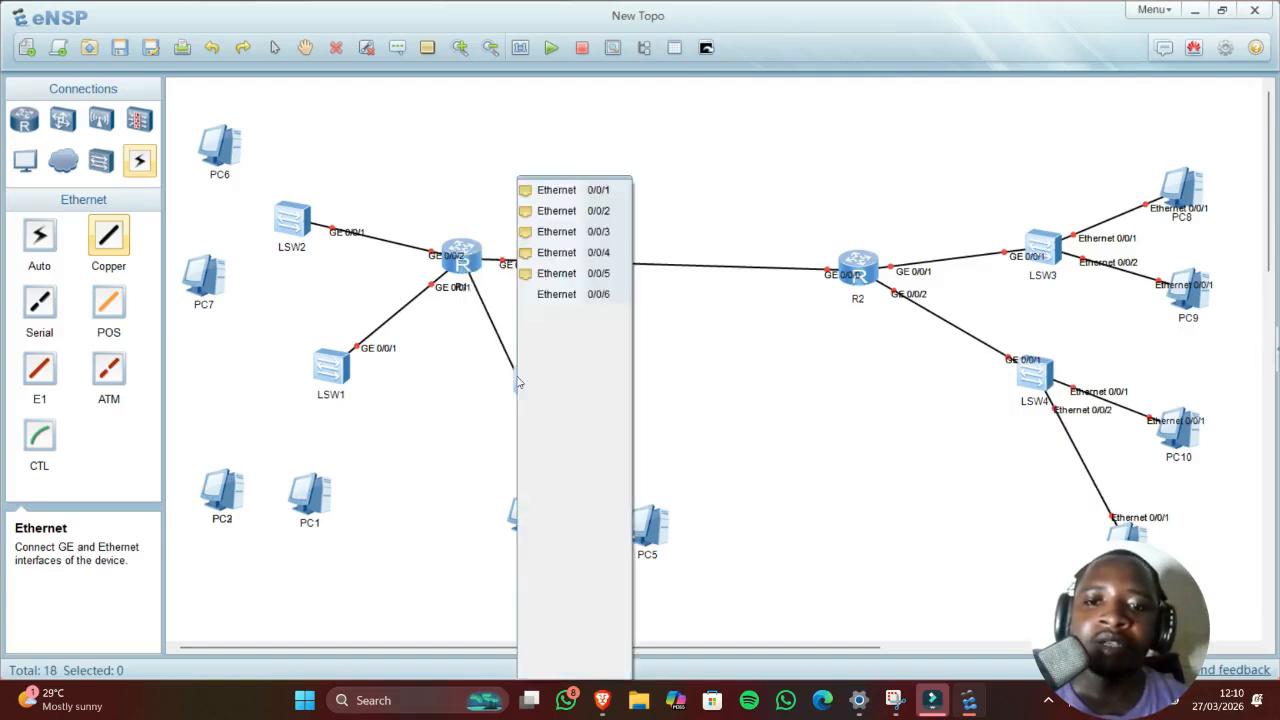
pyautogui.click(567, 192)
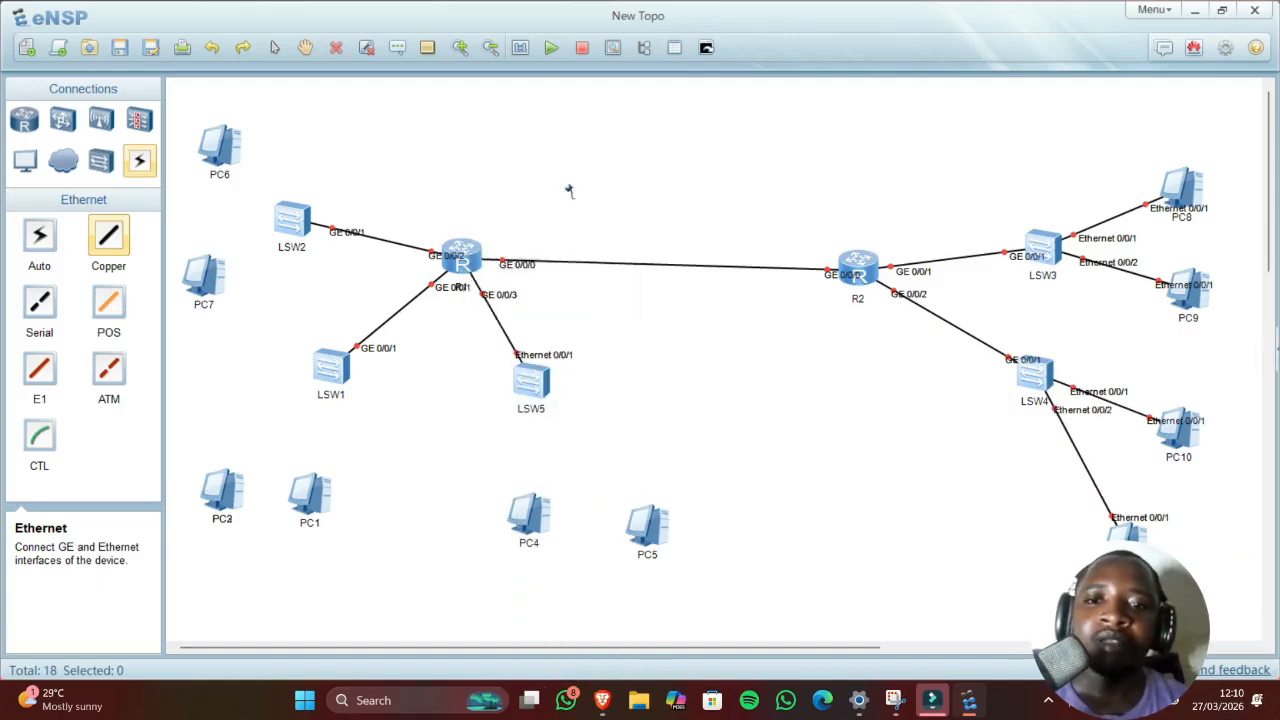
pyautogui.click(521, 384)
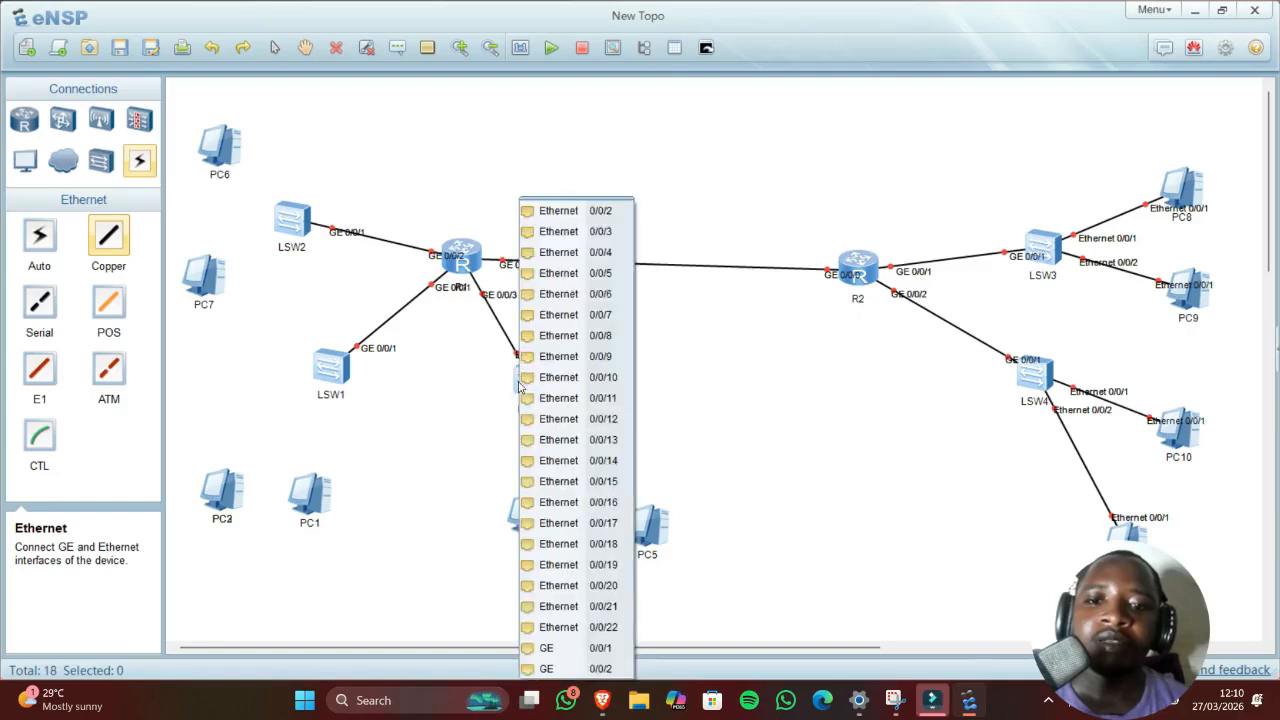
pyautogui.click(588, 210)
pyautogui.click(536, 514)
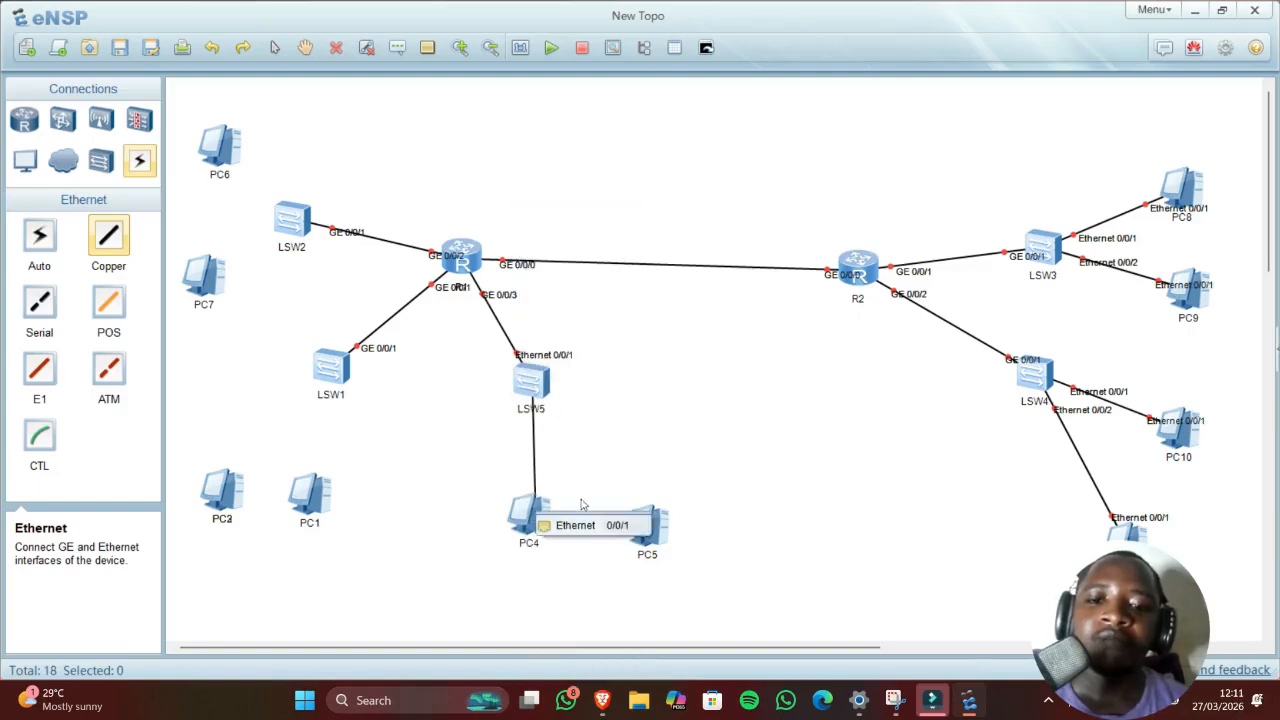
pyautogui.click(600, 531)
pyautogui.click(545, 392)
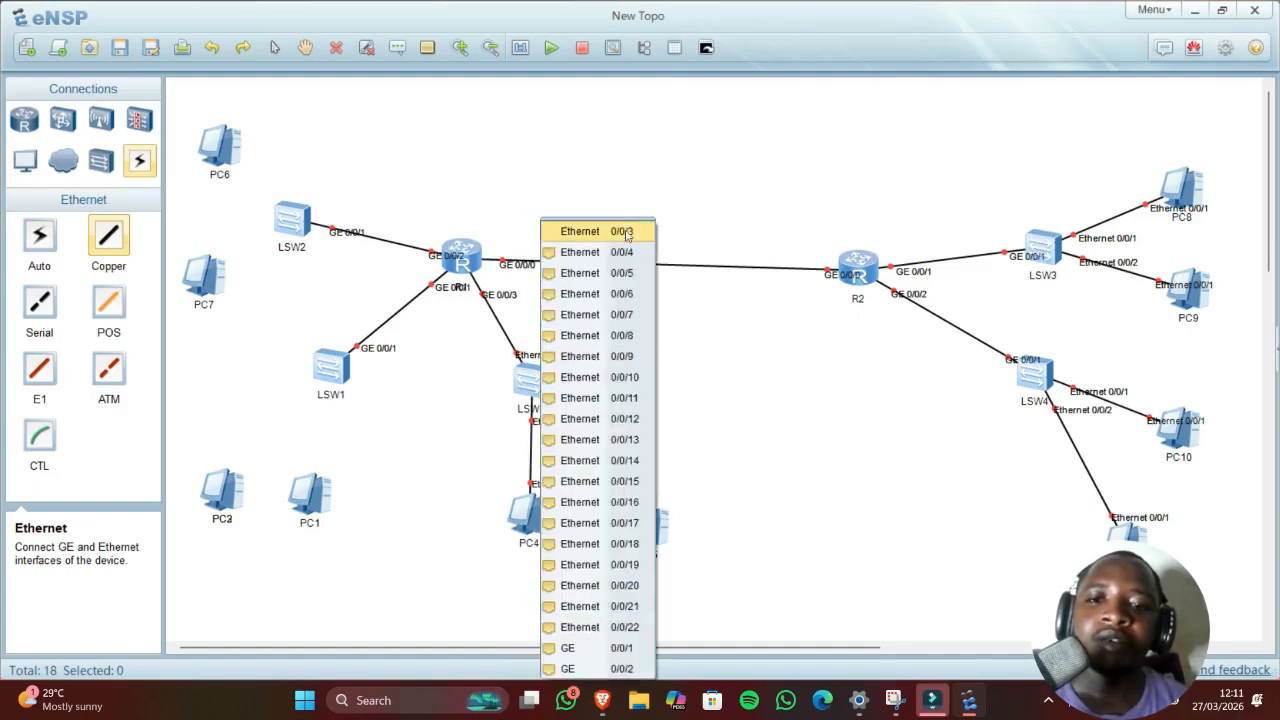
pyautogui.click(622, 231)
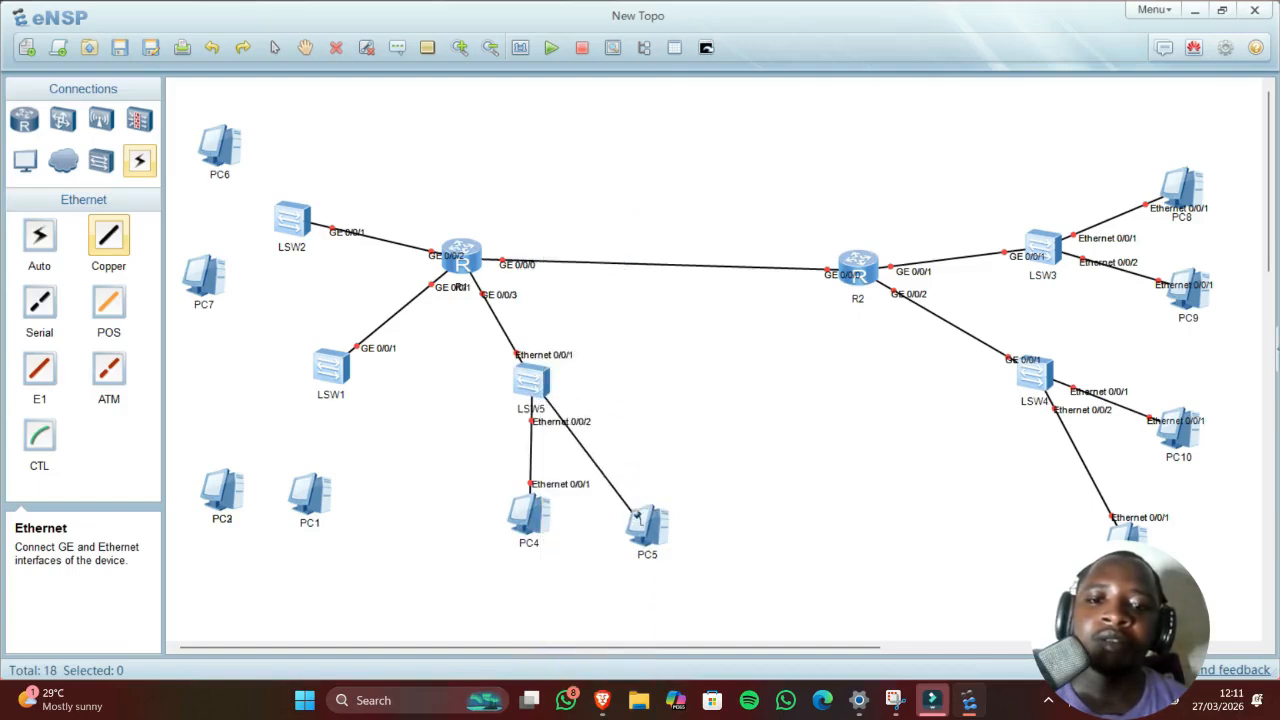
pyautogui.click(636, 520)
pyautogui.click(678, 528)
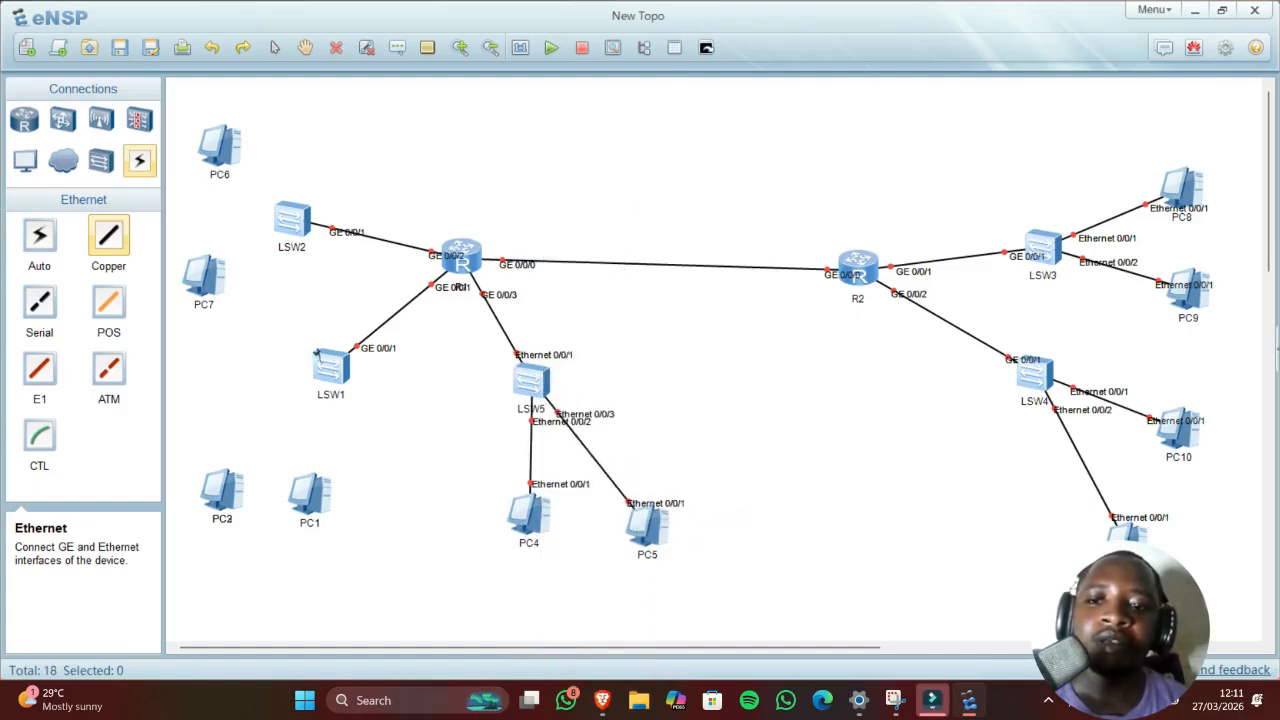
# Step: Connect LSW1 Ethernet 0/0/1 to PC1 and Ethernet 0/0/11 to the bottom-left PC
pyautogui.click(327, 388)
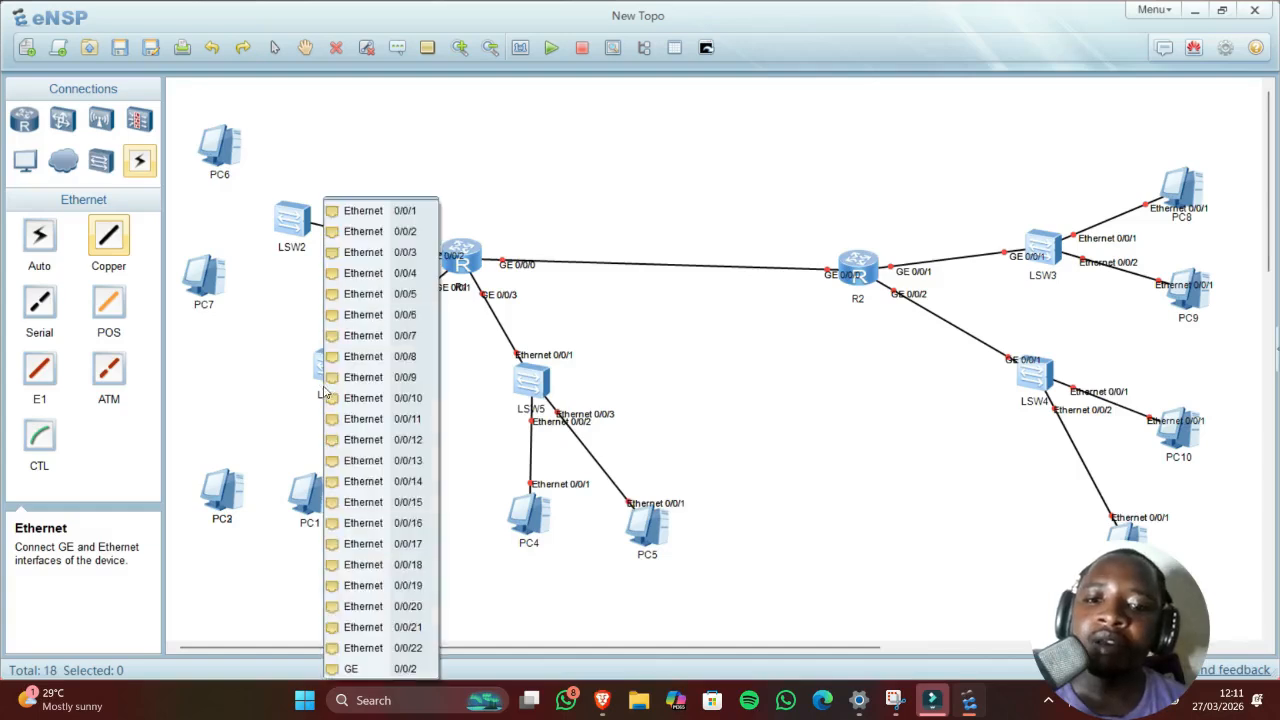
pyautogui.click(360, 211)
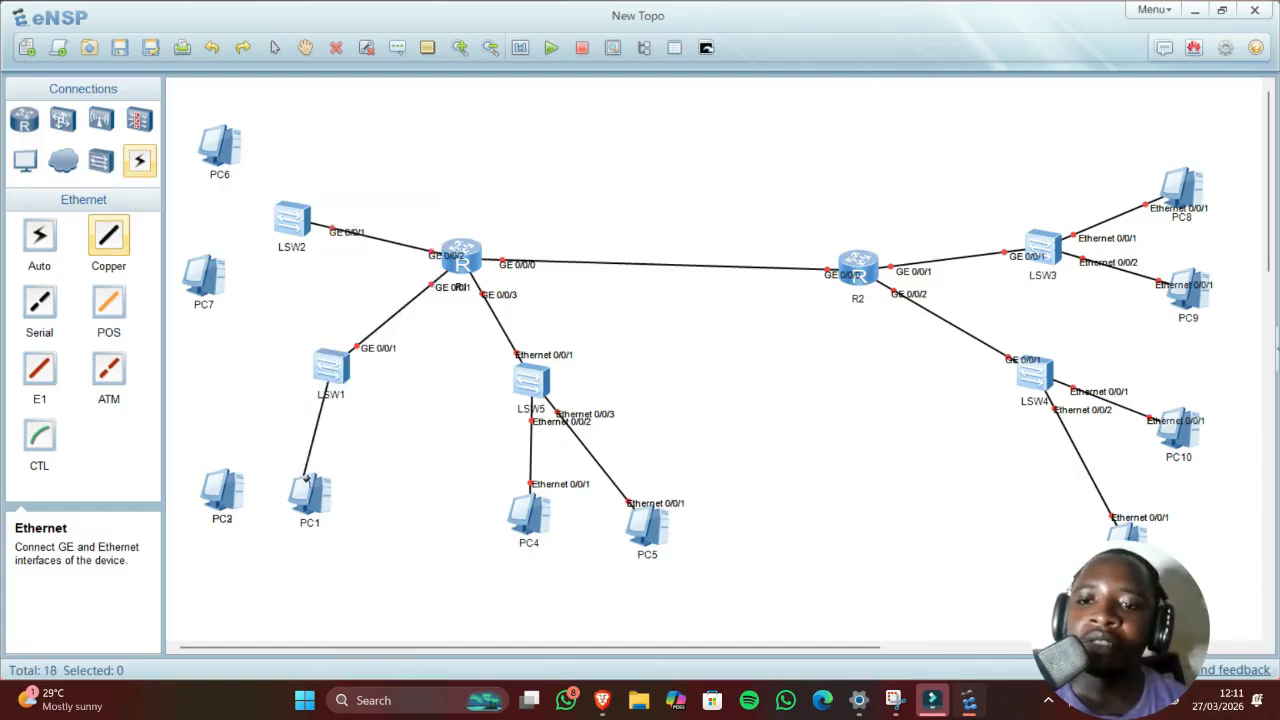
pyautogui.click(305, 484)
pyautogui.click(350, 492)
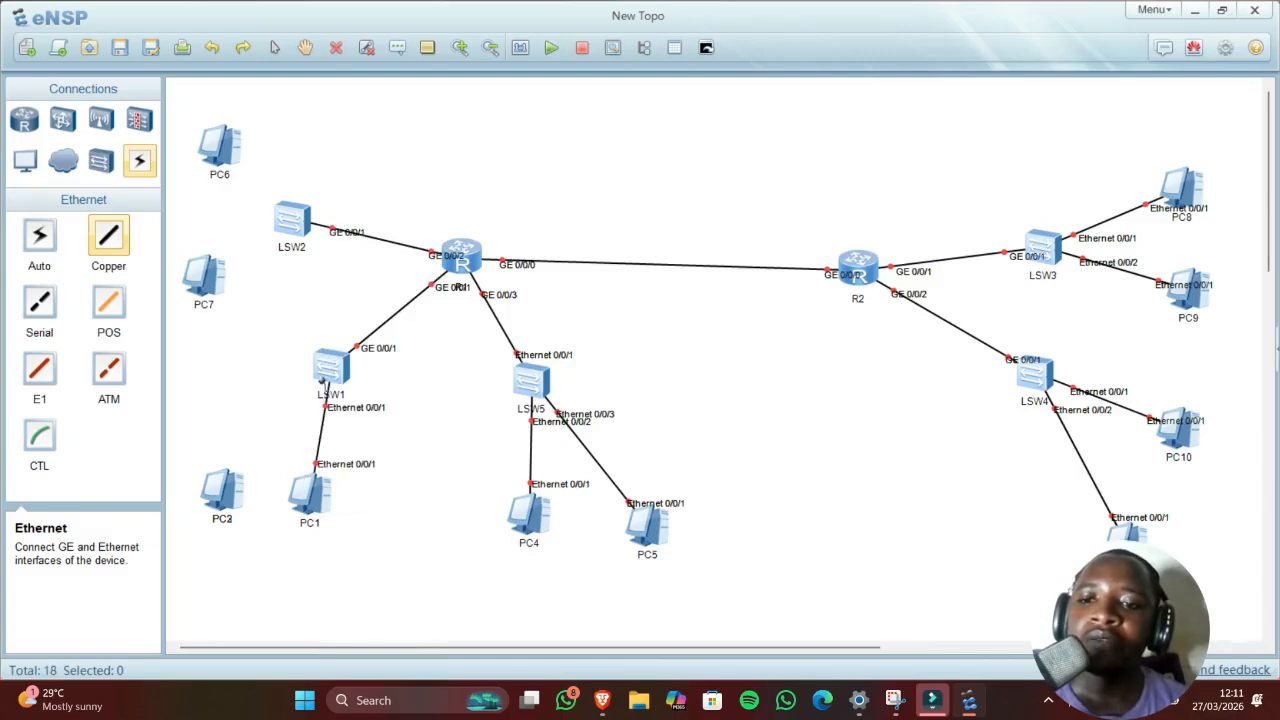
pyautogui.click(320, 386)
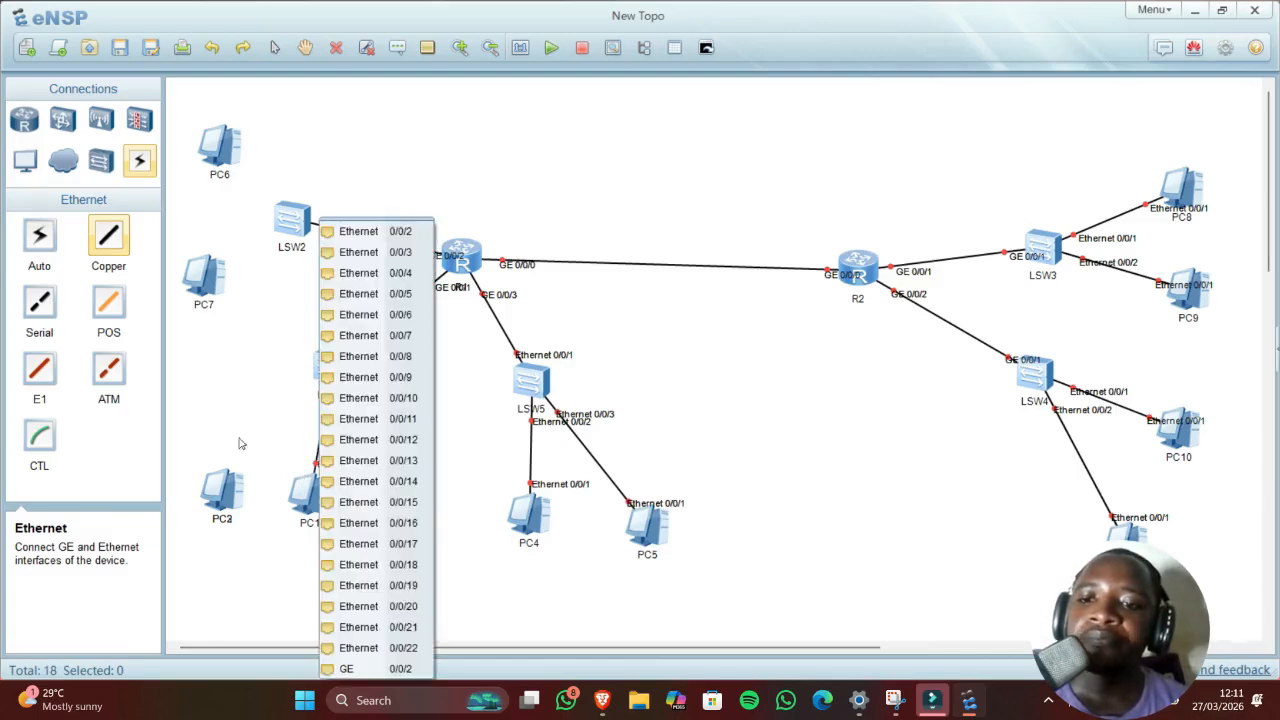
pyautogui.click(330, 426)
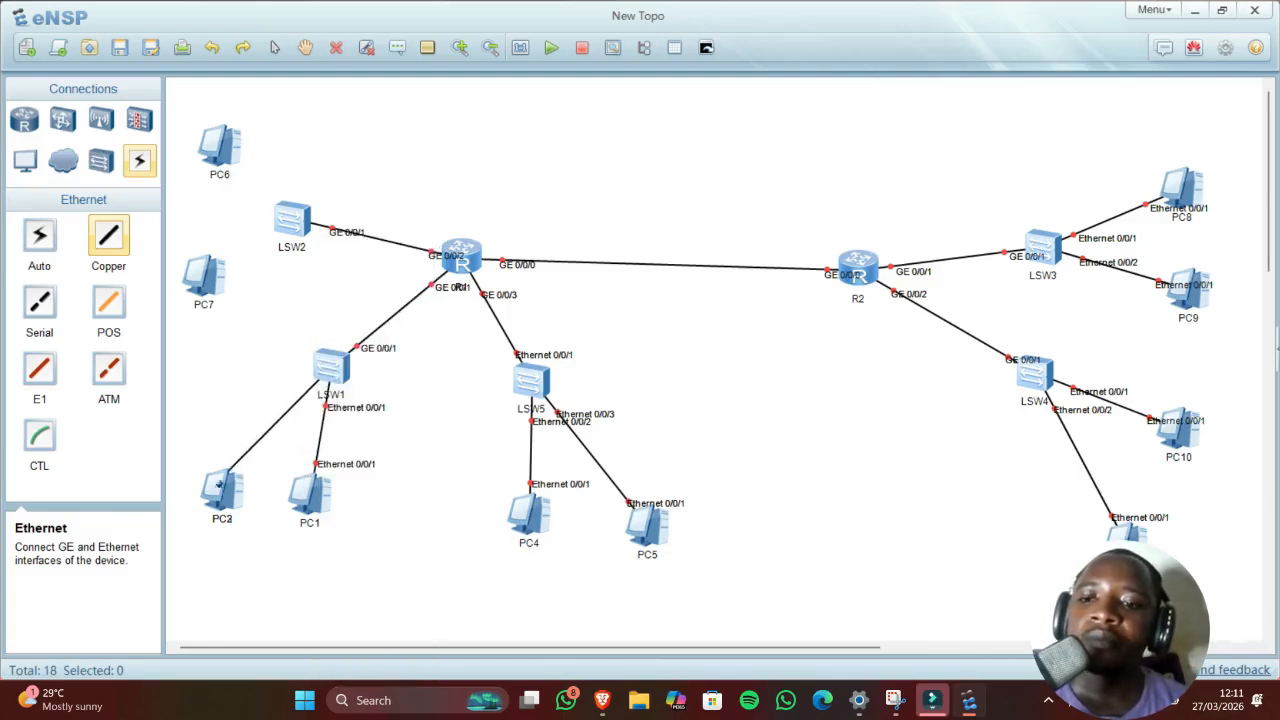
pyautogui.click(220, 490)
pyautogui.click(226, 503)
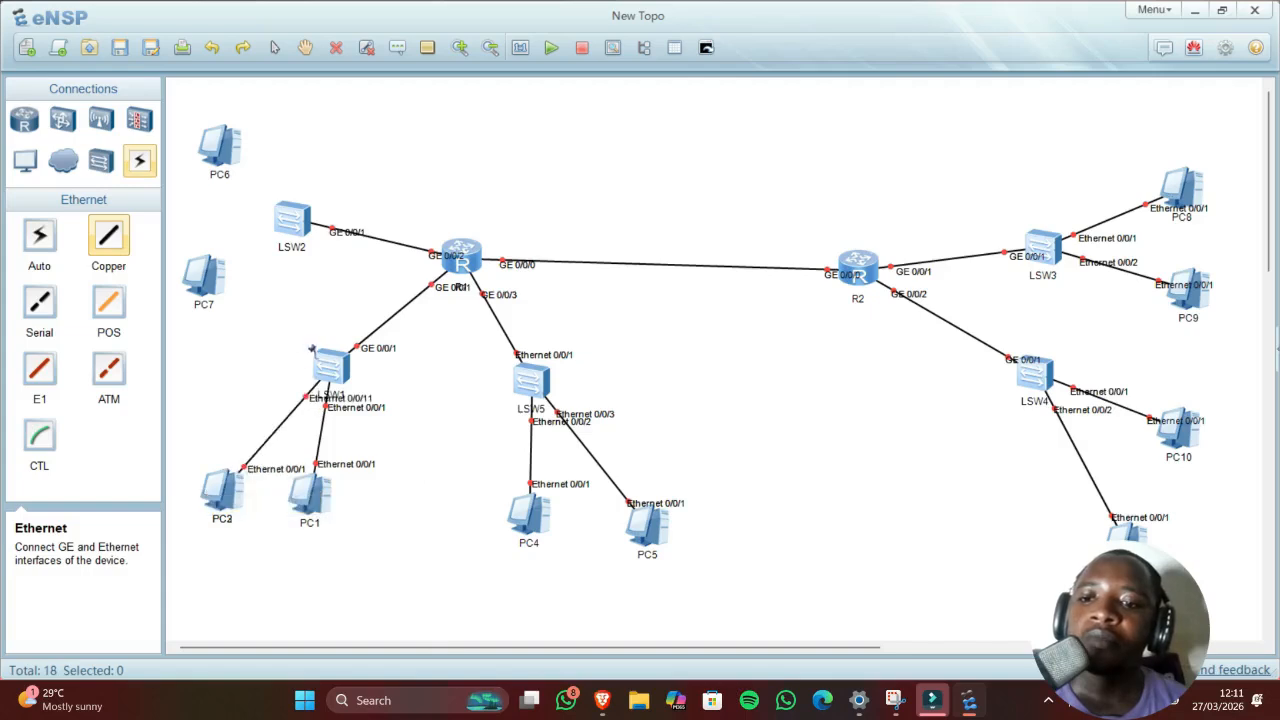
# Step: Connect LSW2 Ethernet 0/0/1 to PC7 and Ethernet 0/0/2 to PC6
pyautogui.click(279, 233)
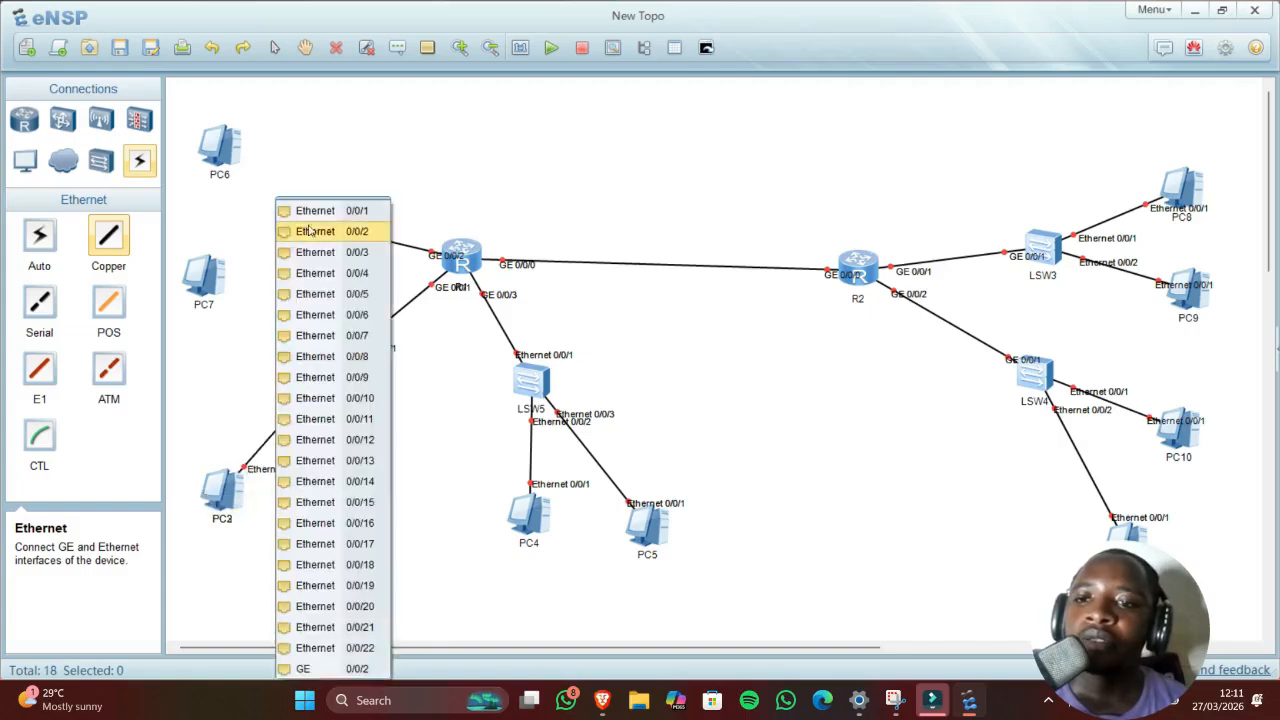
pyautogui.click(286, 207)
pyautogui.click(222, 265)
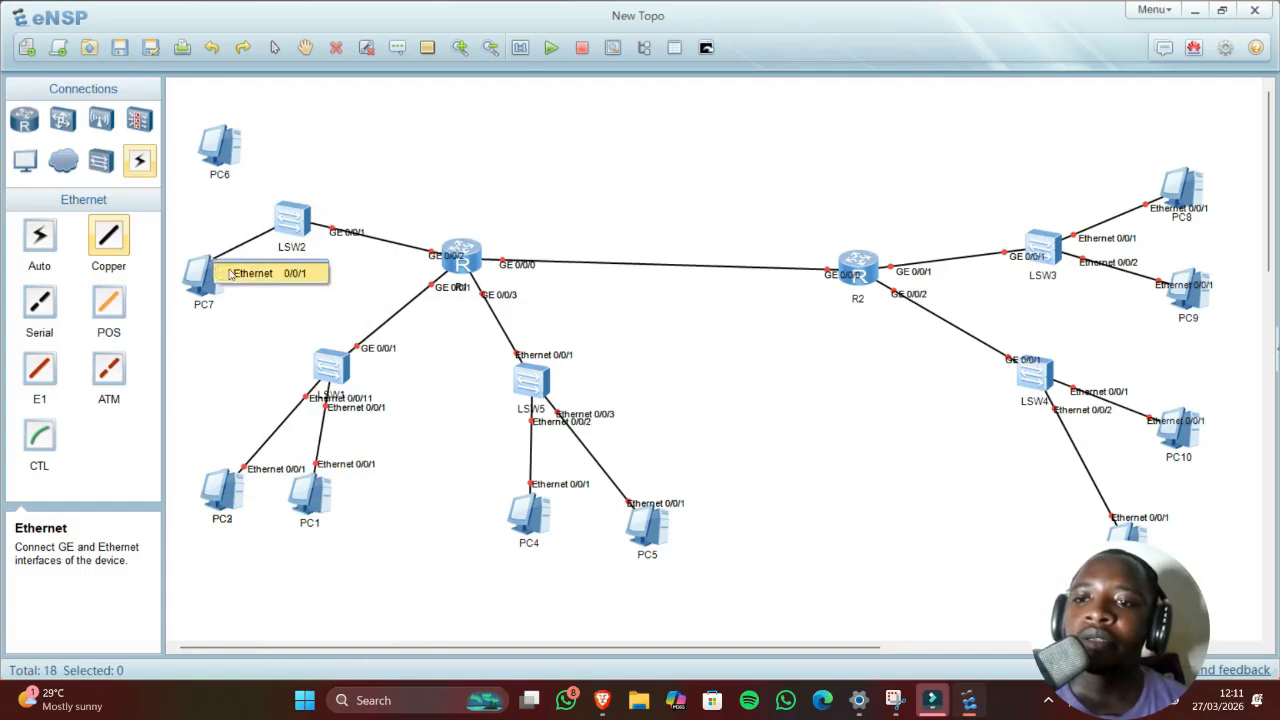
pyautogui.click(265, 272)
pyautogui.click(282, 233)
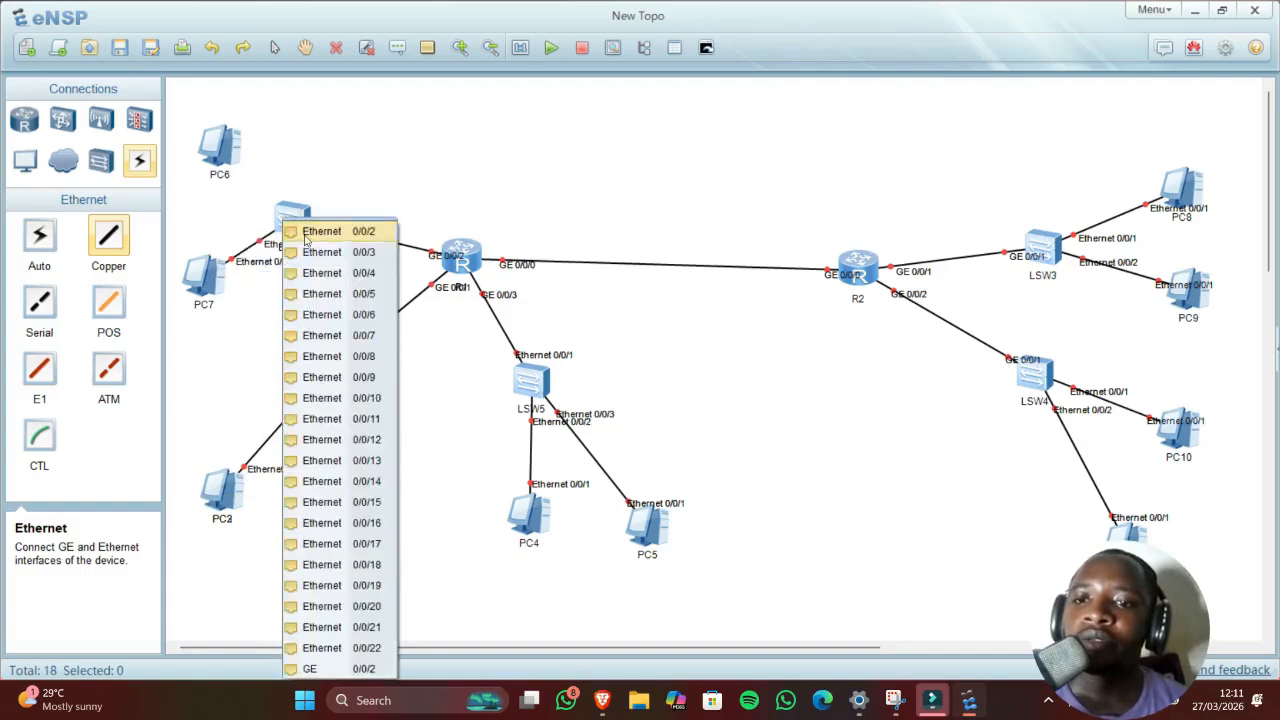
pyautogui.click(320, 222)
pyautogui.click(218, 143)
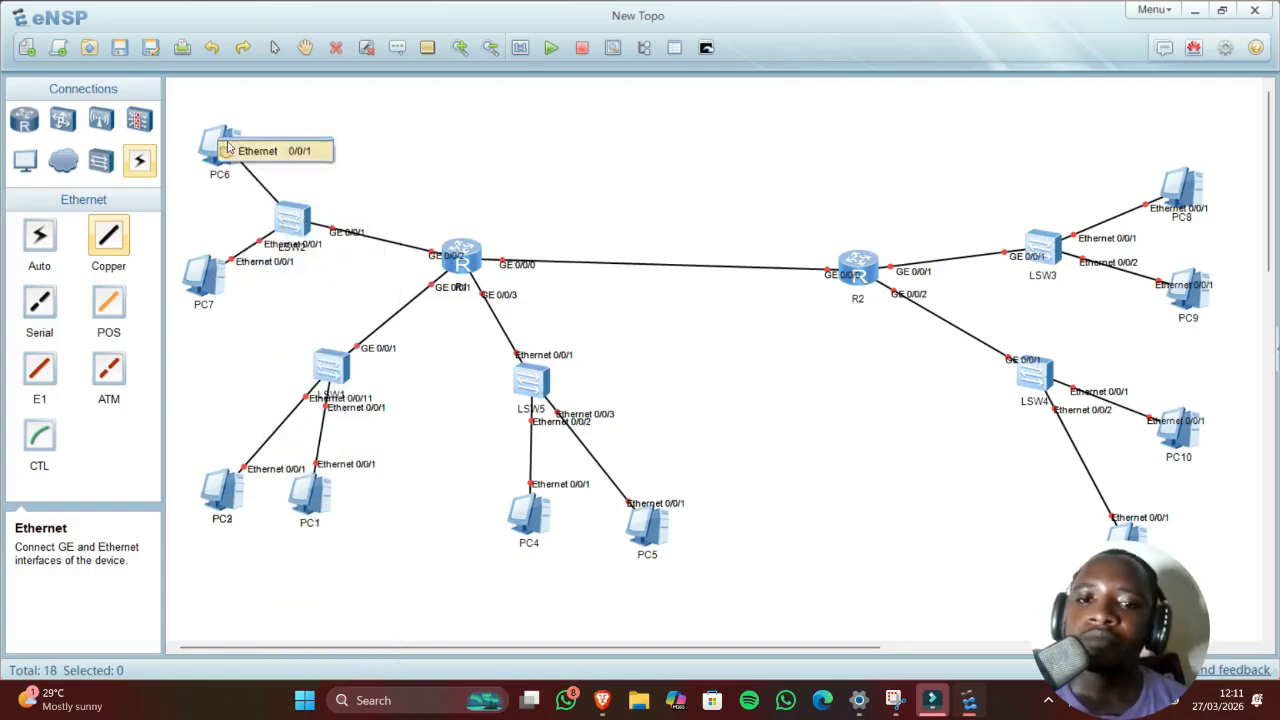
pyautogui.click(236, 150)
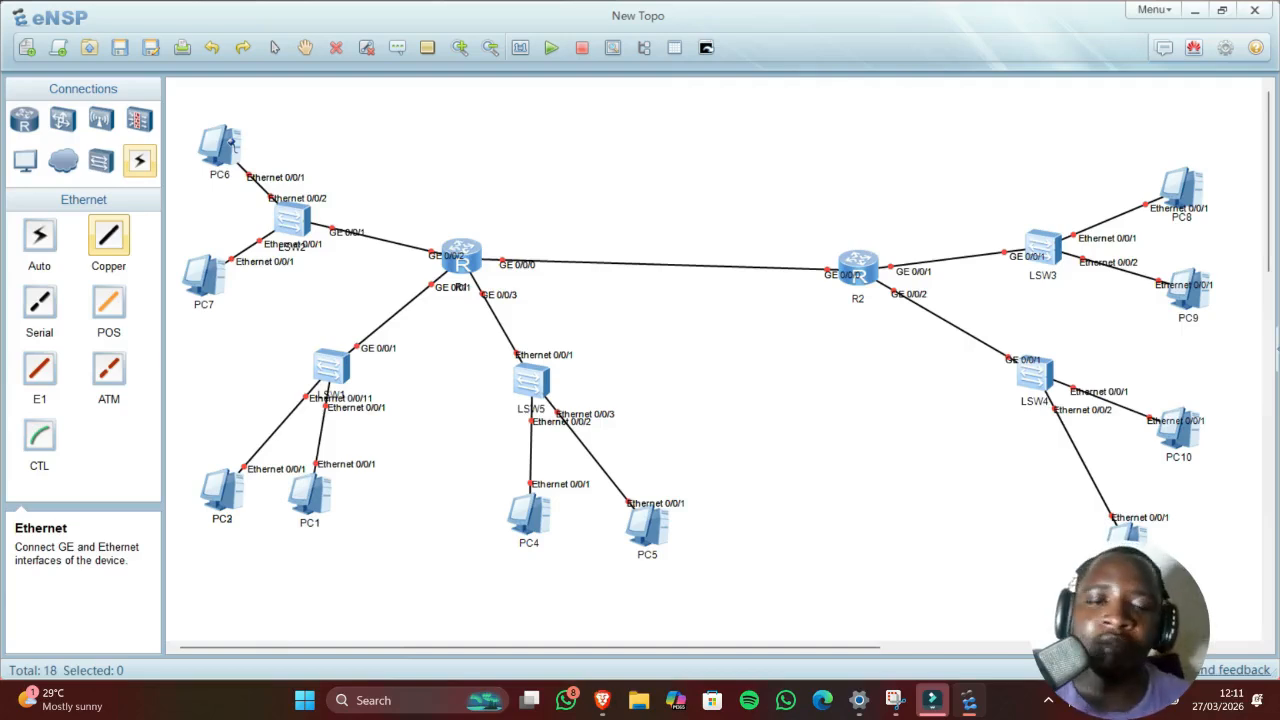
# Step: Power on every router, switch and PC in the topology at once
pyautogui.click(551, 48)
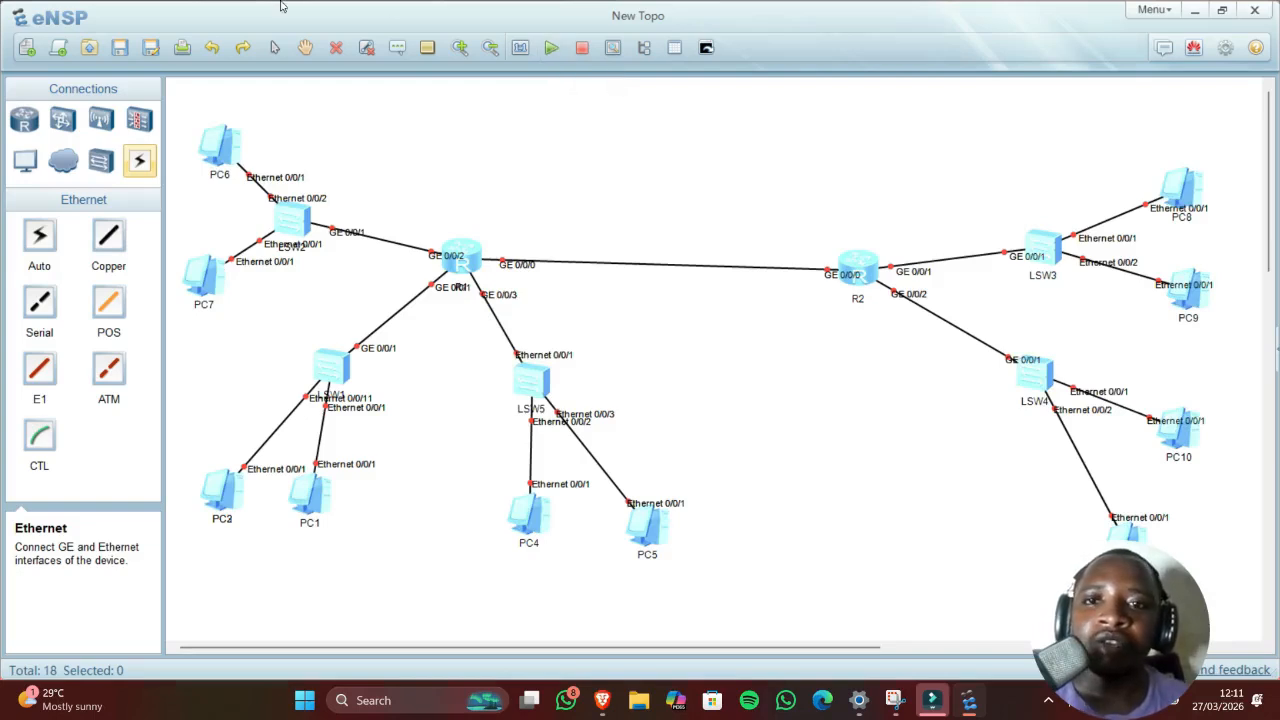
# Step: Add text labels 10.0.1.0/24 by the LSW2–R1 link and 10.0.2.0/24 by the R1–R2 link
pyautogui.click(397, 48)
pyautogui.click(367, 221)
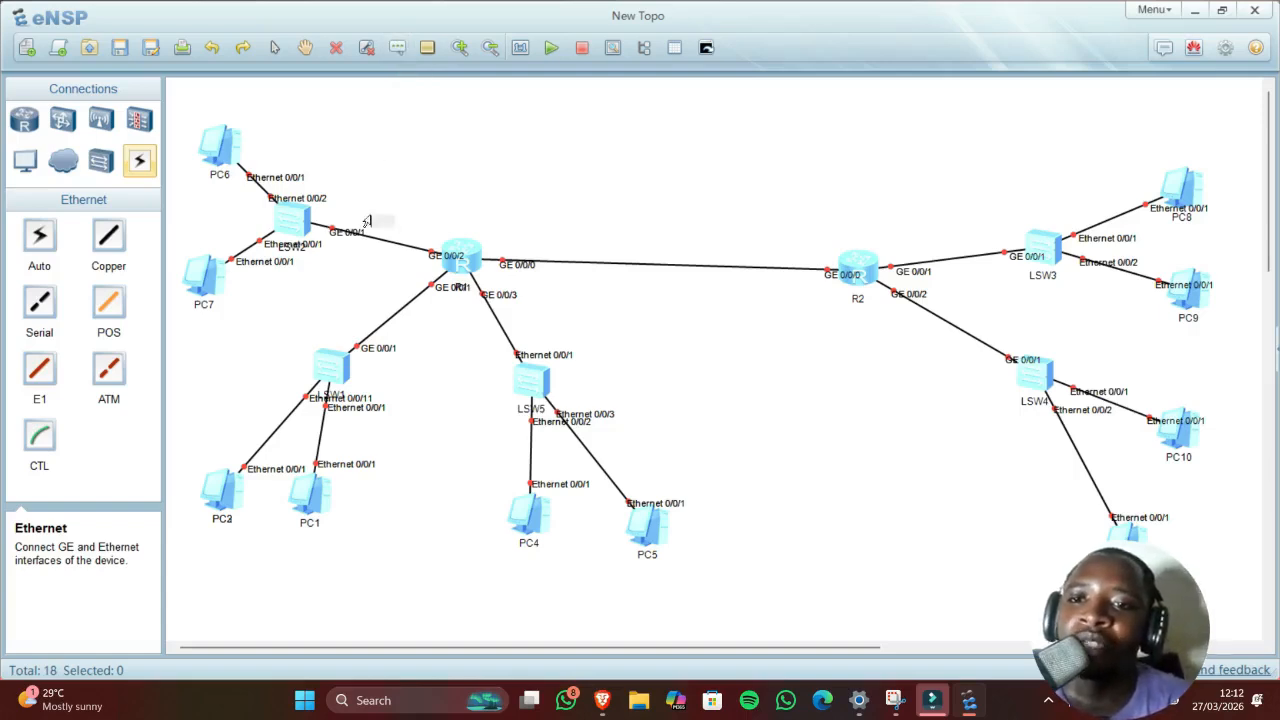
pyautogui.write('10')
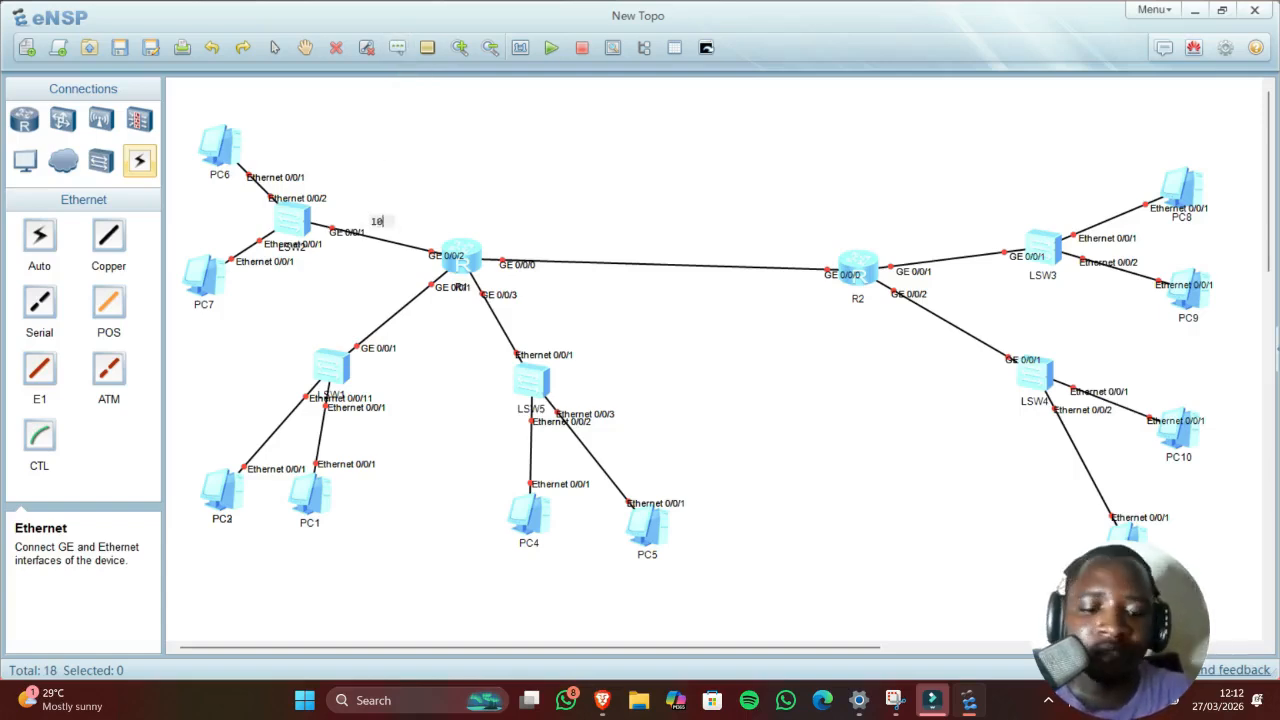
pyautogui.write('.0.1.')
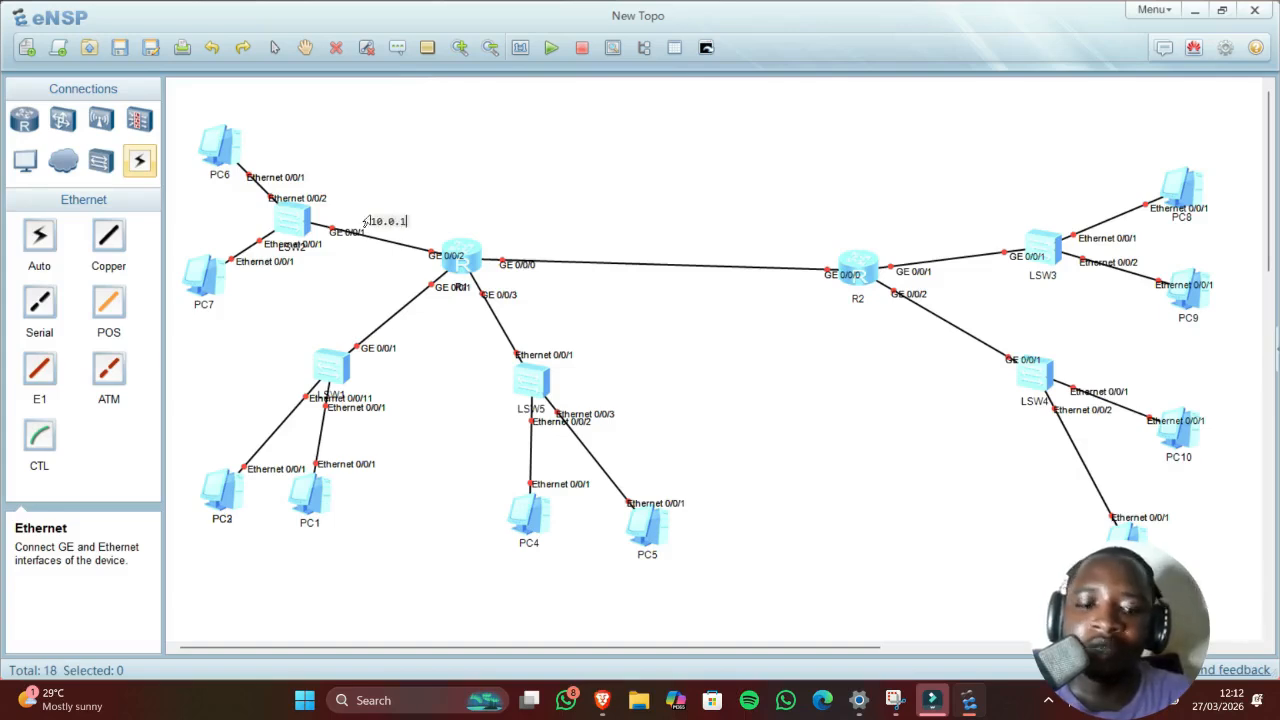
pyautogui.write('0/24')
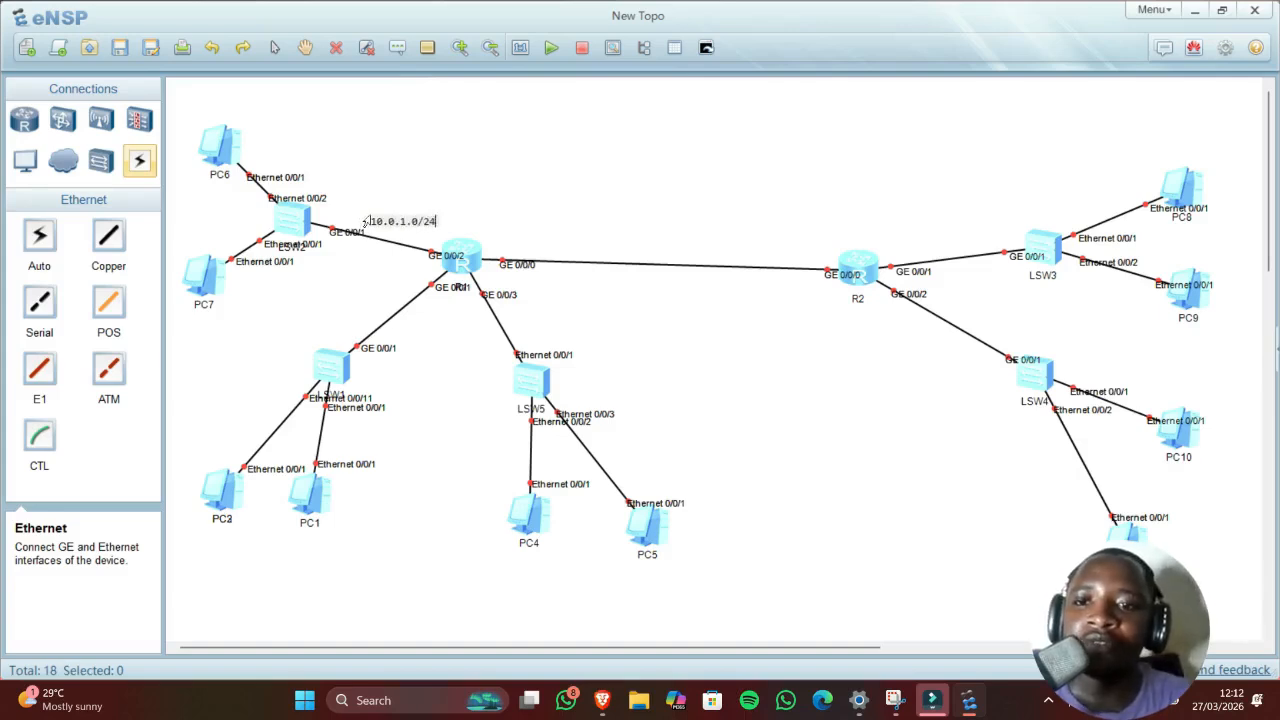
pyautogui.click(457, 172)
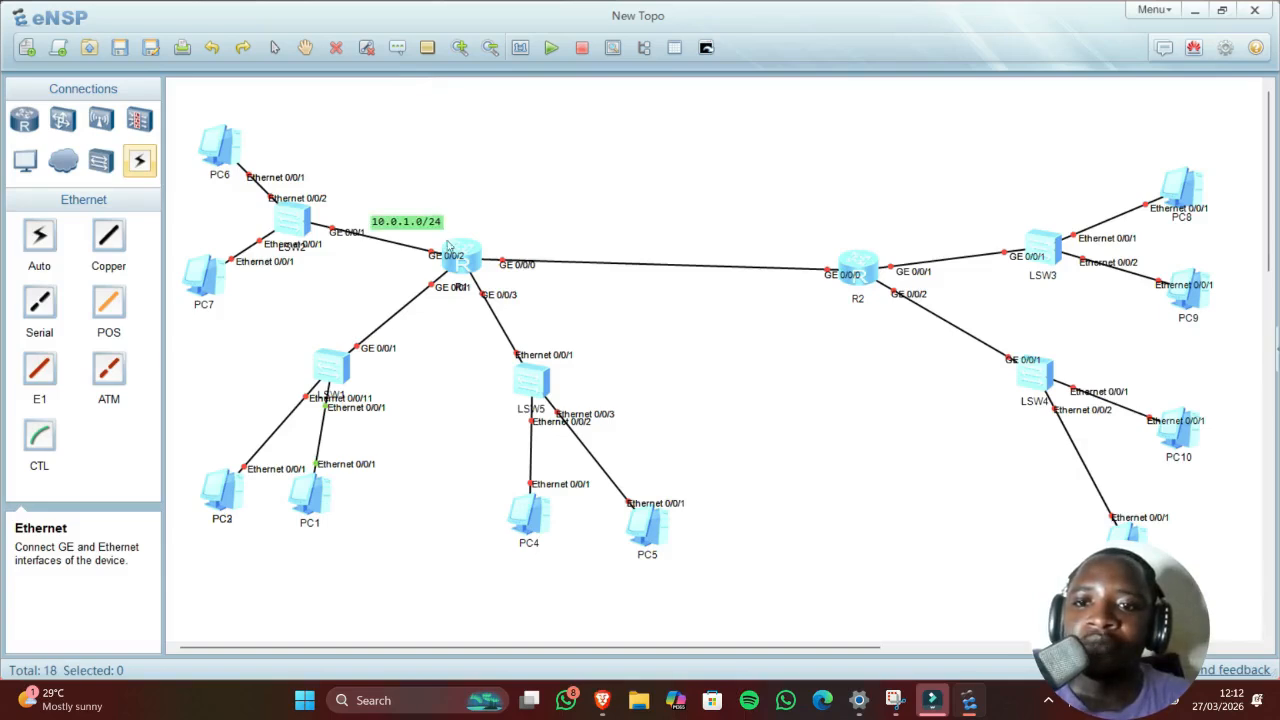
pyautogui.click(397, 47)
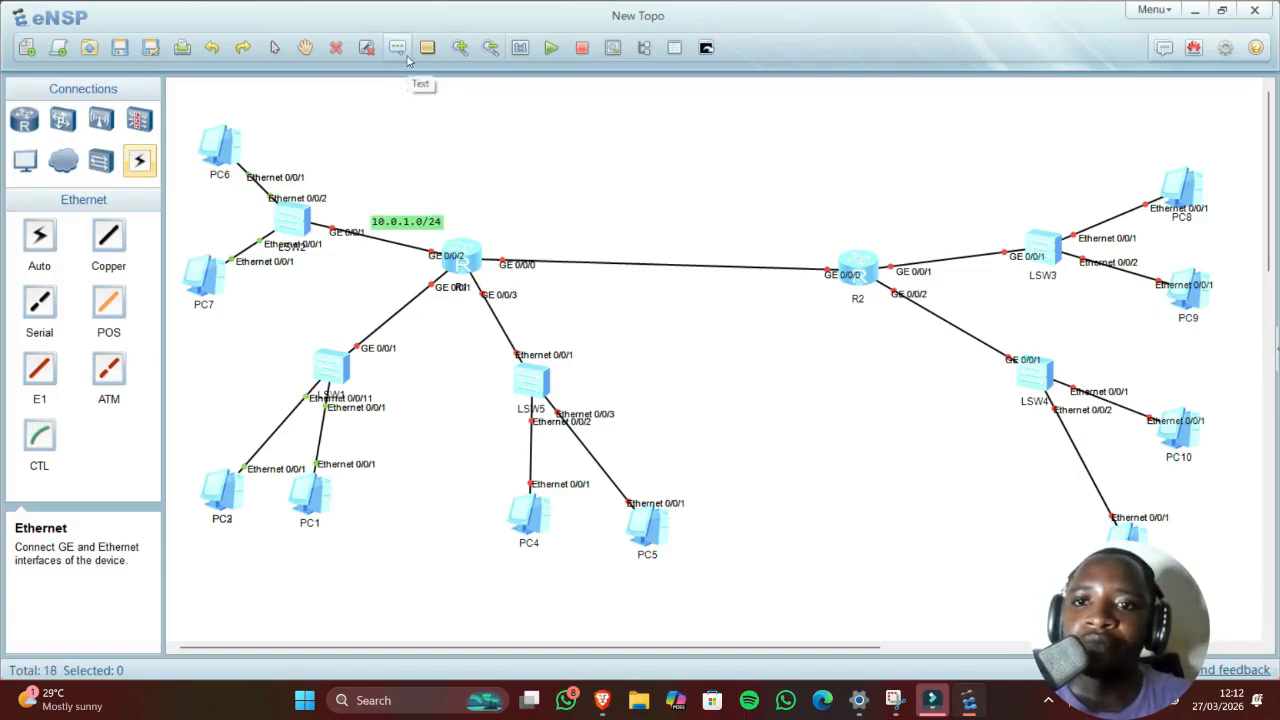
pyautogui.click(551, 242)
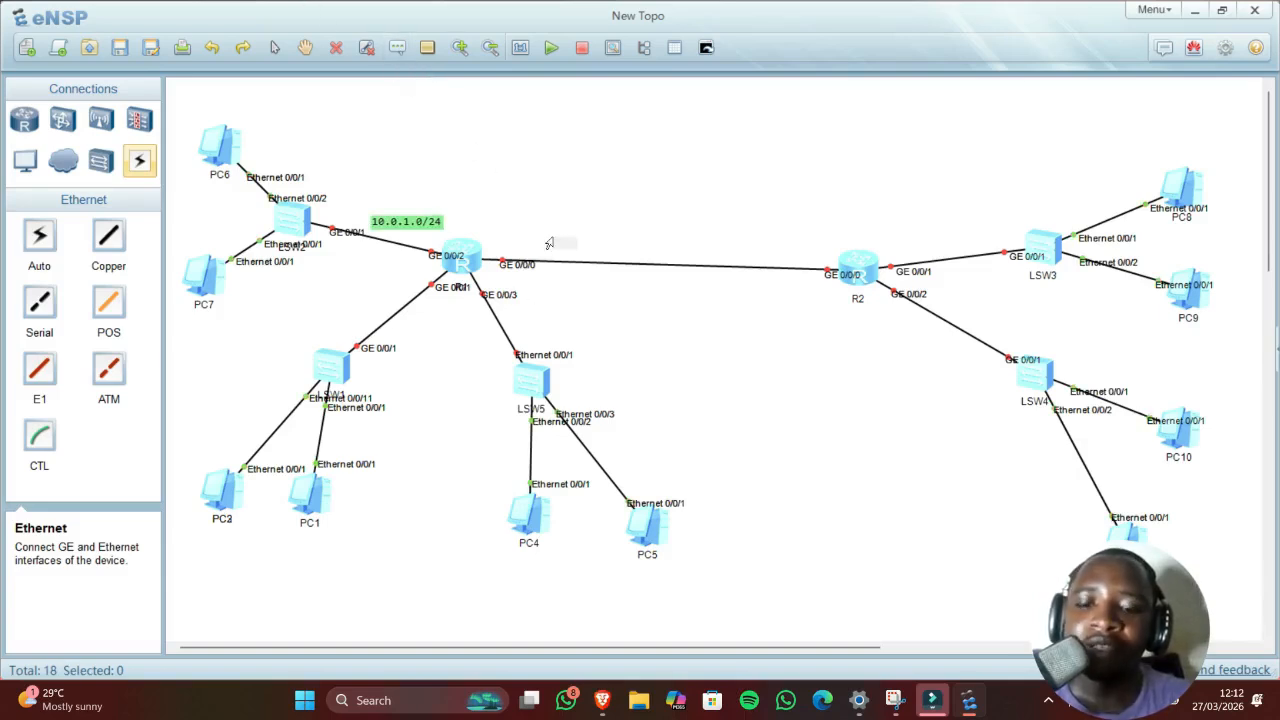
pyautogui.write('10.0')
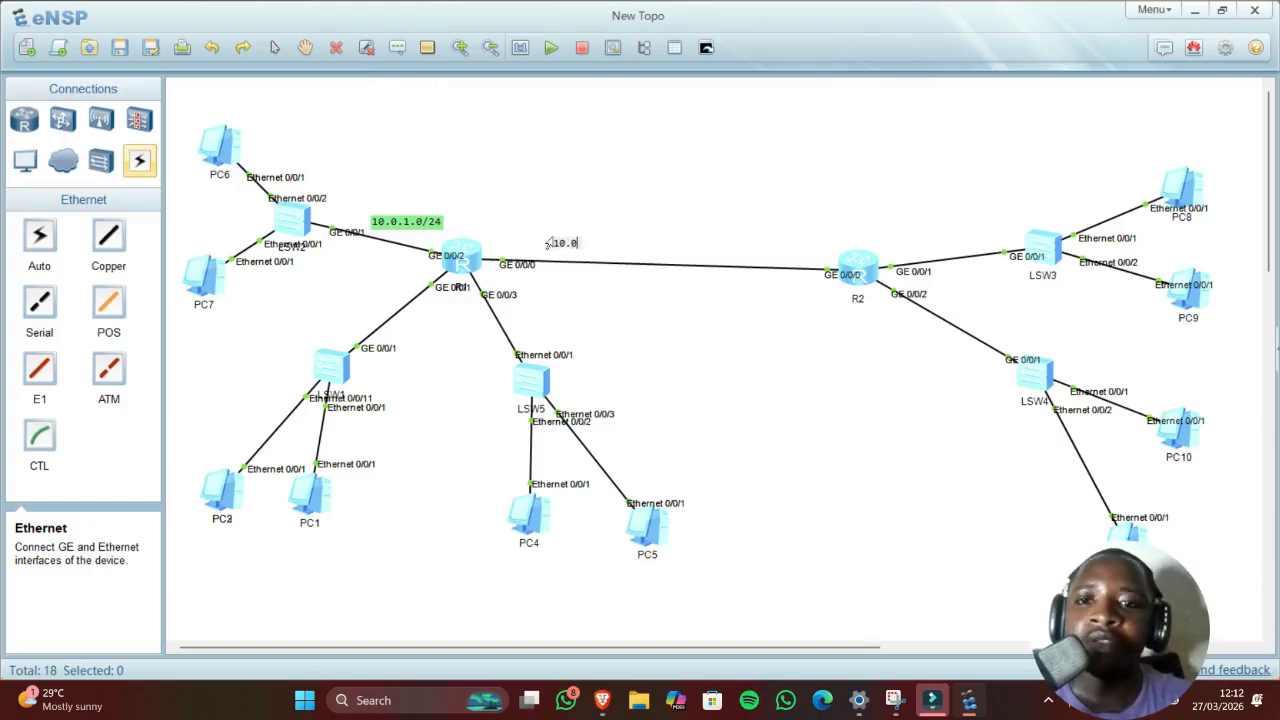
pyautogui.write('.2')
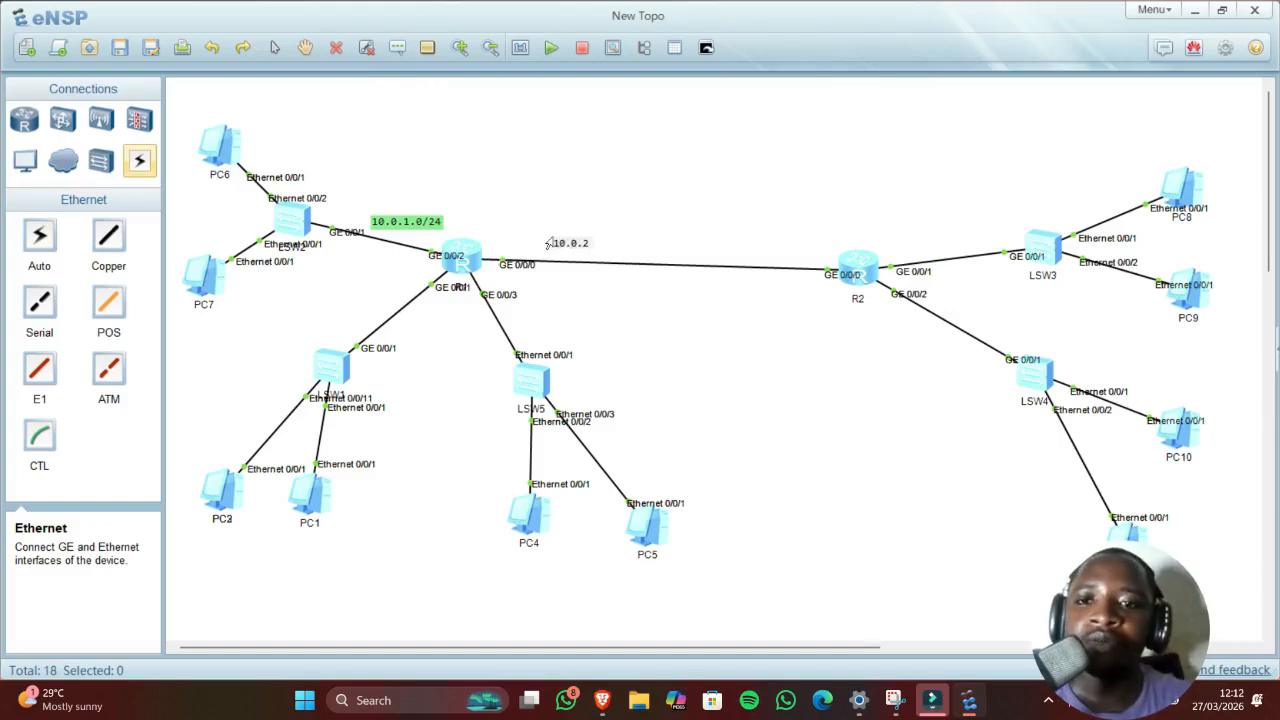
pyautogui.write('.0')
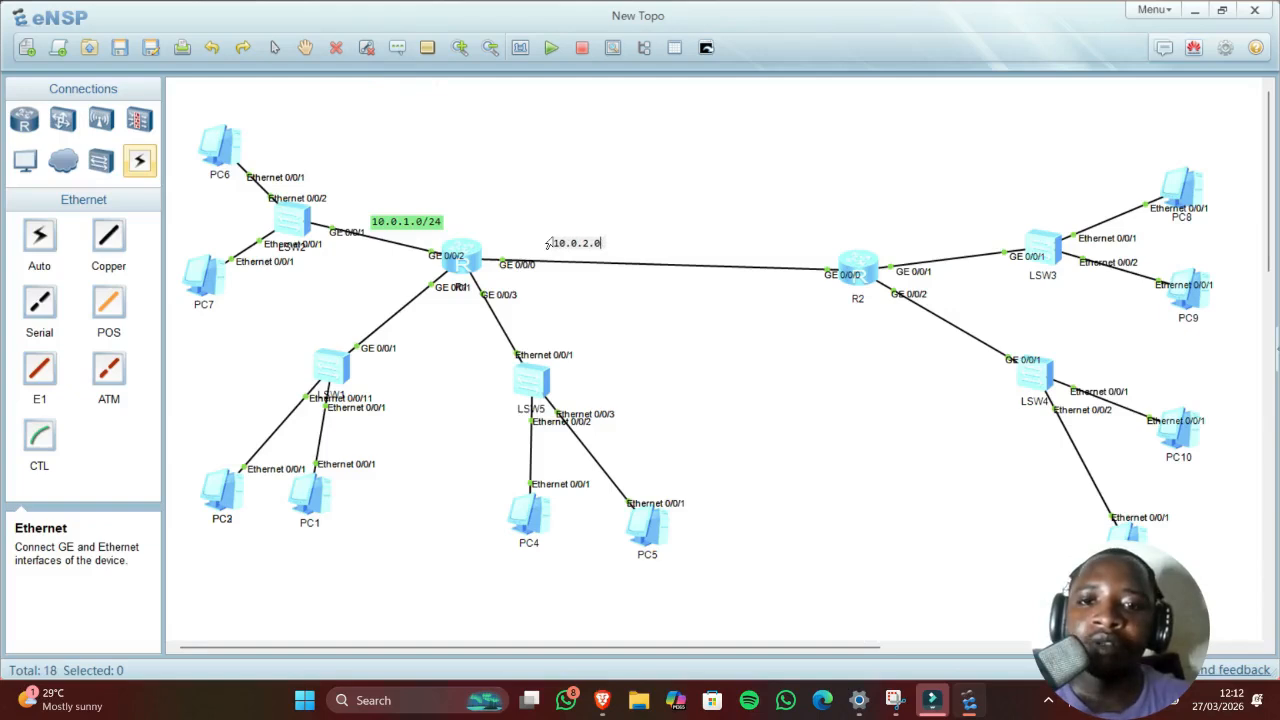
pyautogui.write('/24')
pyautogui.click(519, 172)
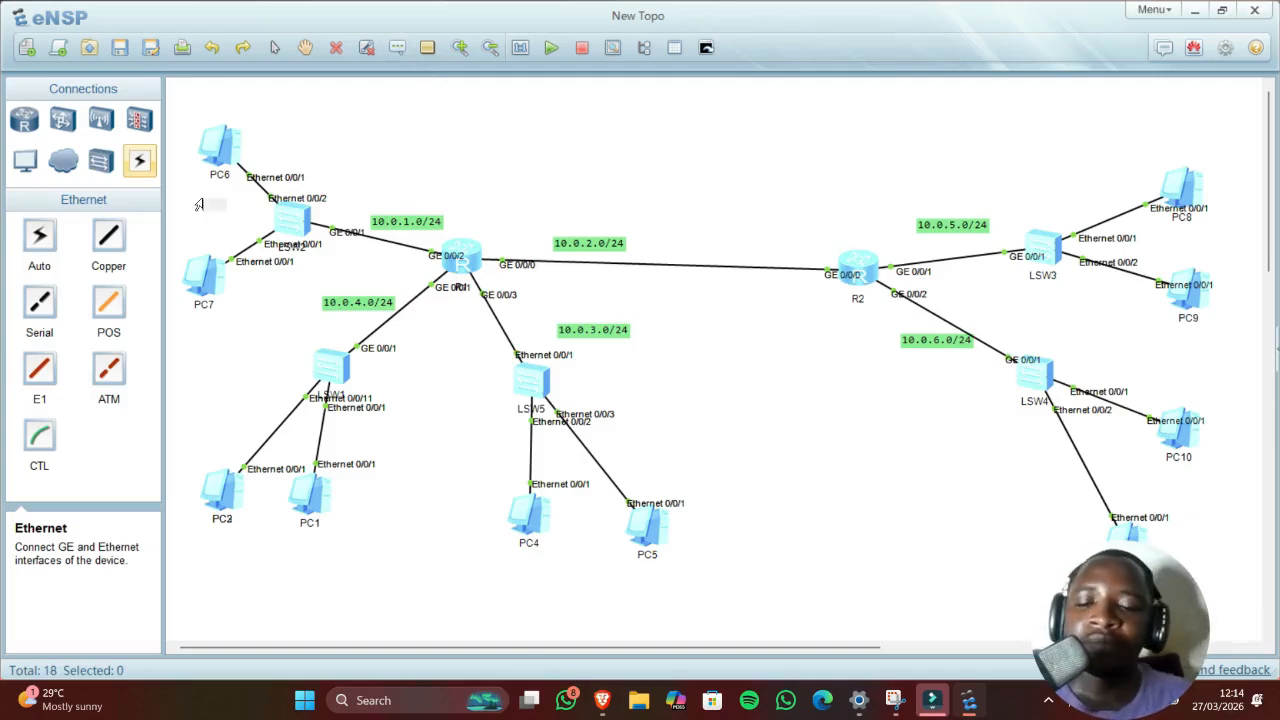
# Step: Label PC6 with .5 and PC7 with .9, then place a text box below PC2
pyautogui.write('.1')
pyautogui.press('BackSpace')
pyautogui.press('BackSpace')
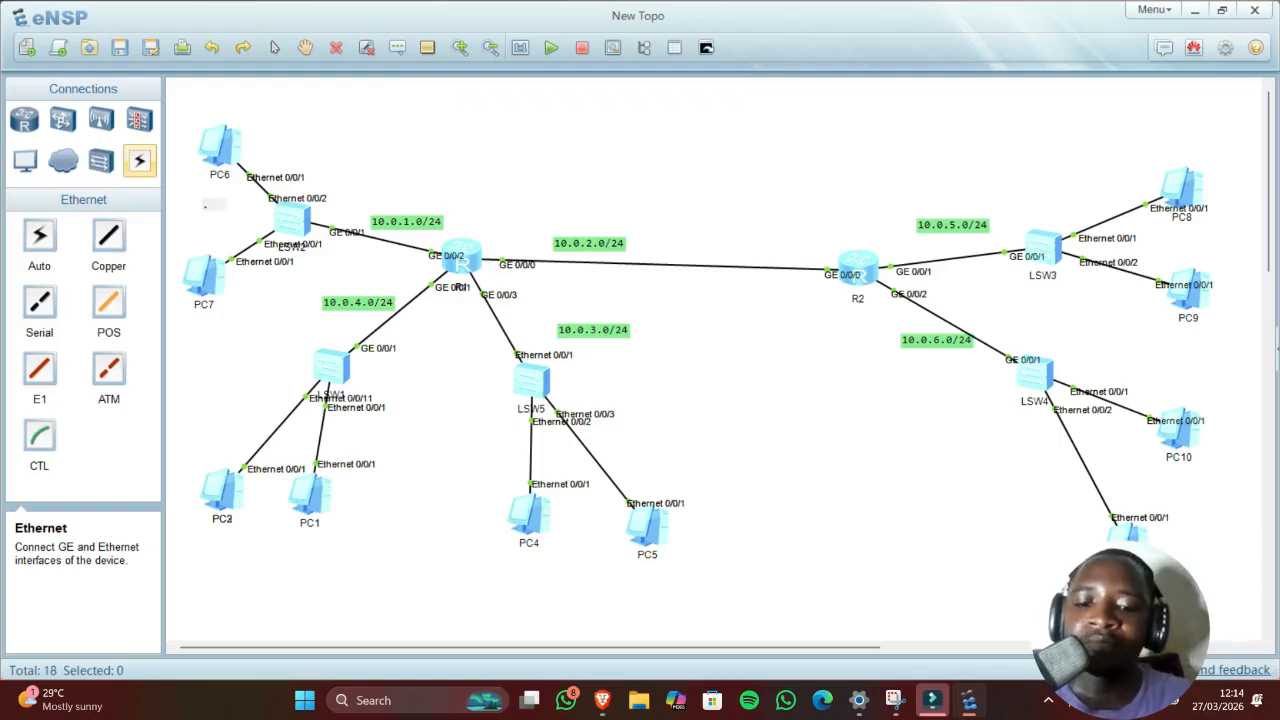
pyautogui.write('.5')
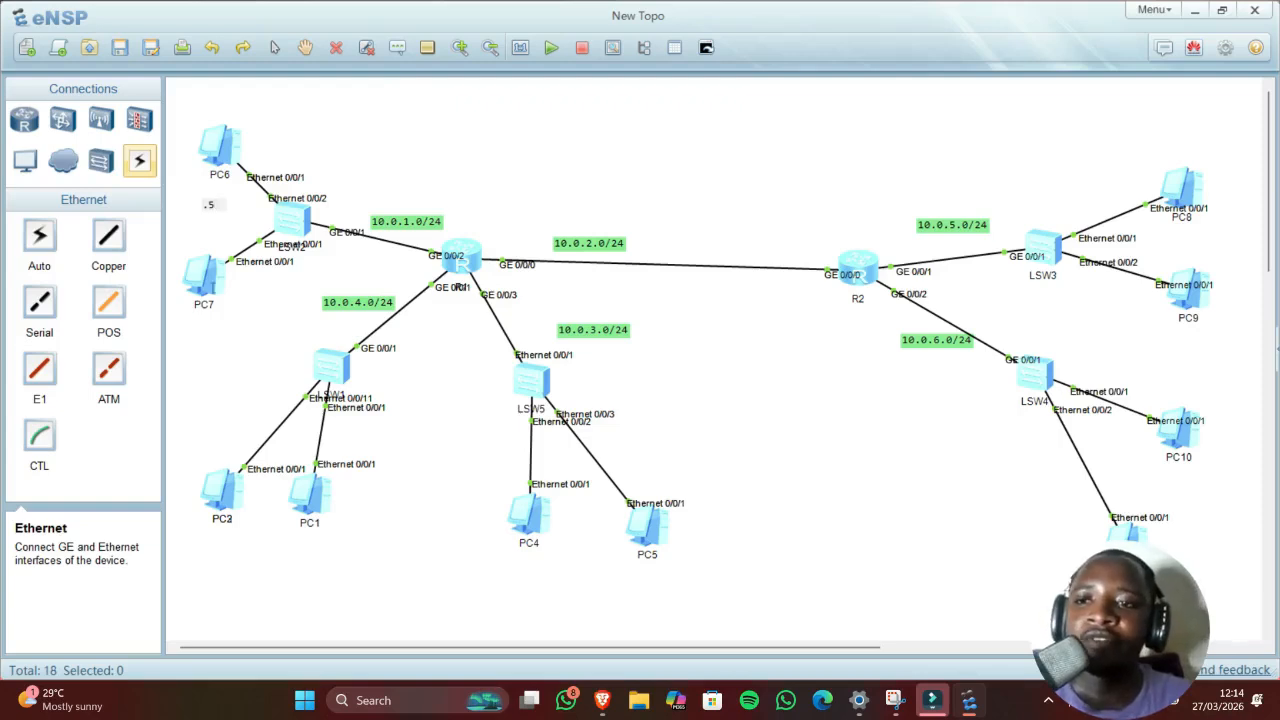
pyautogui.click(216, 301)
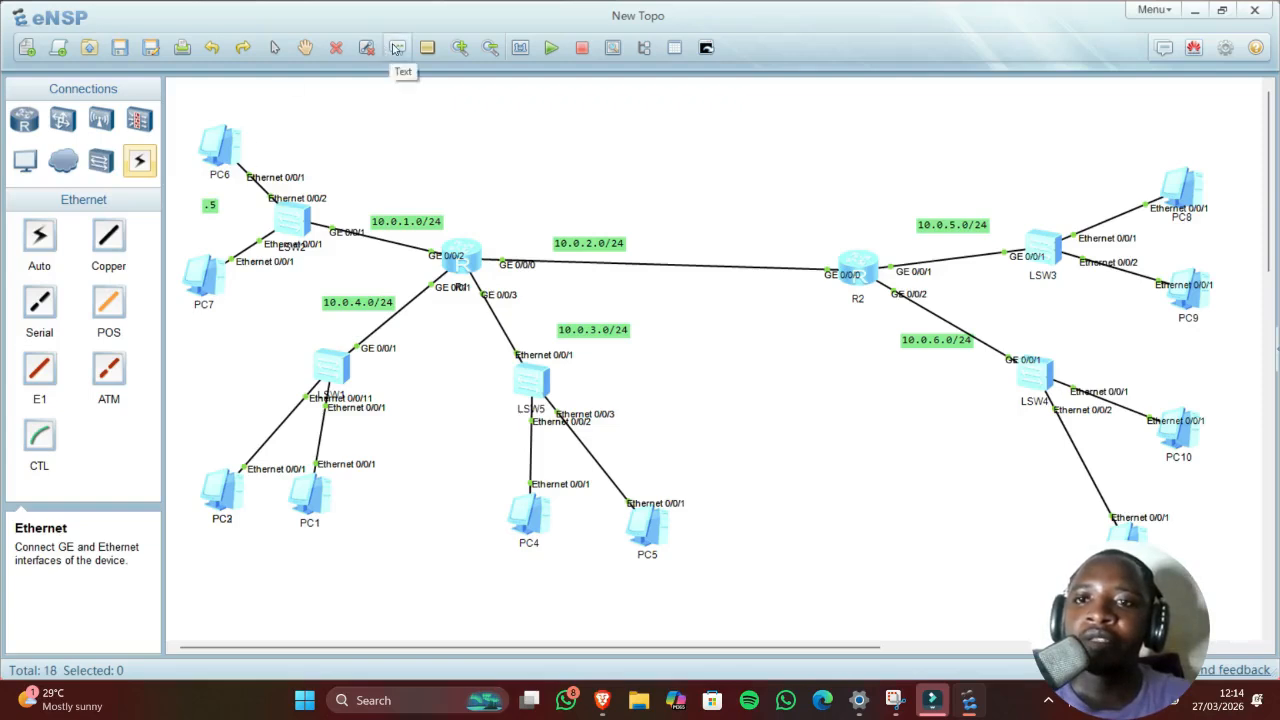
pyautogui.click(198, 338)
pyautogui.write('.9')
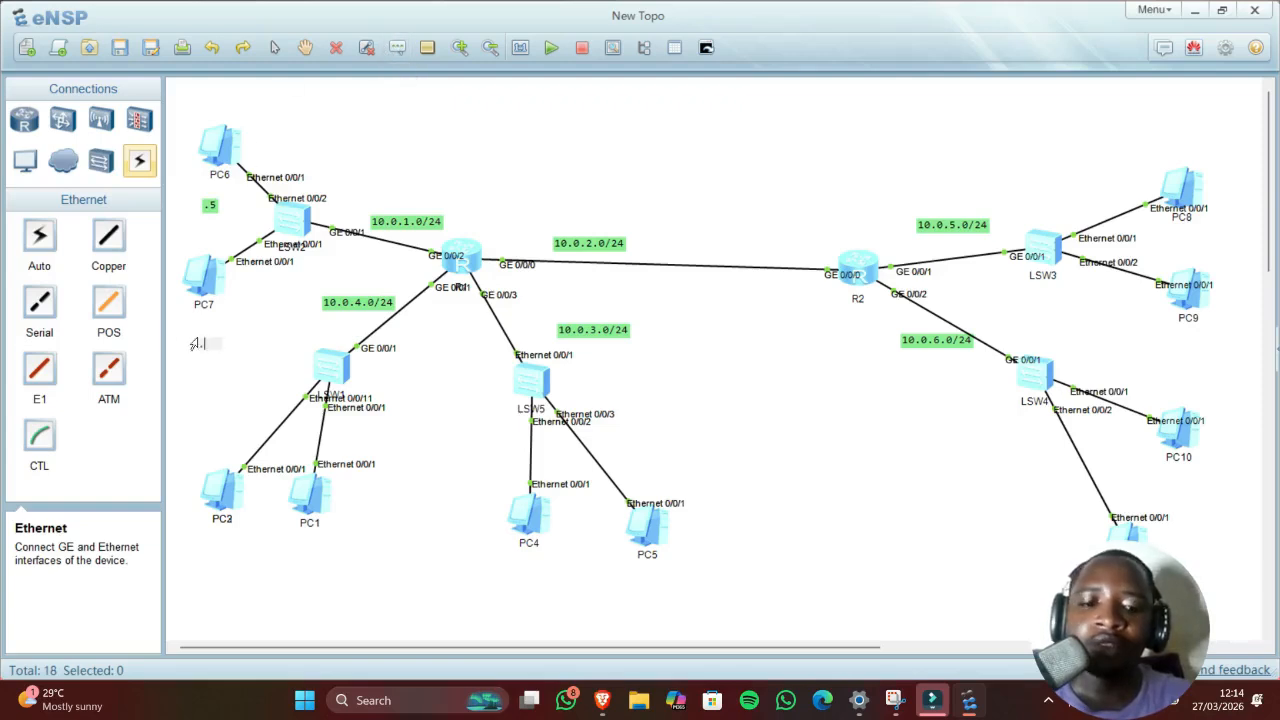
pyautogui.click(268, 386)
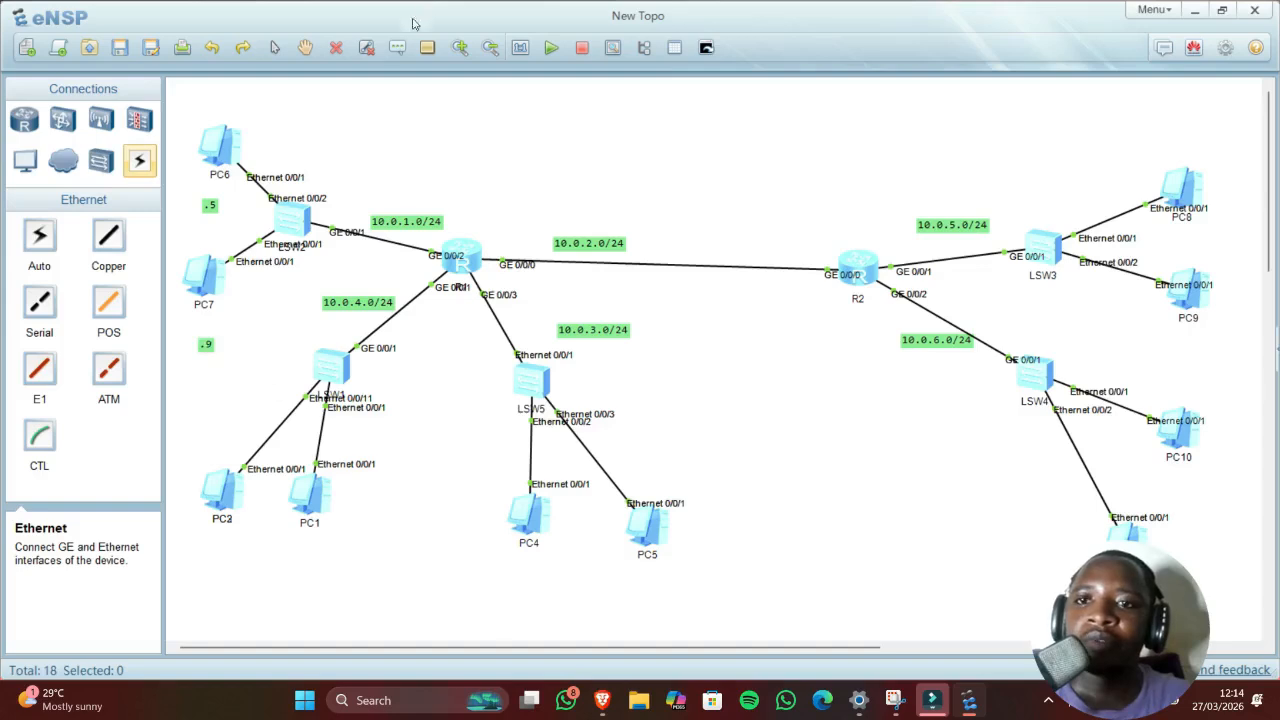
pyautogui.click(397, 47)
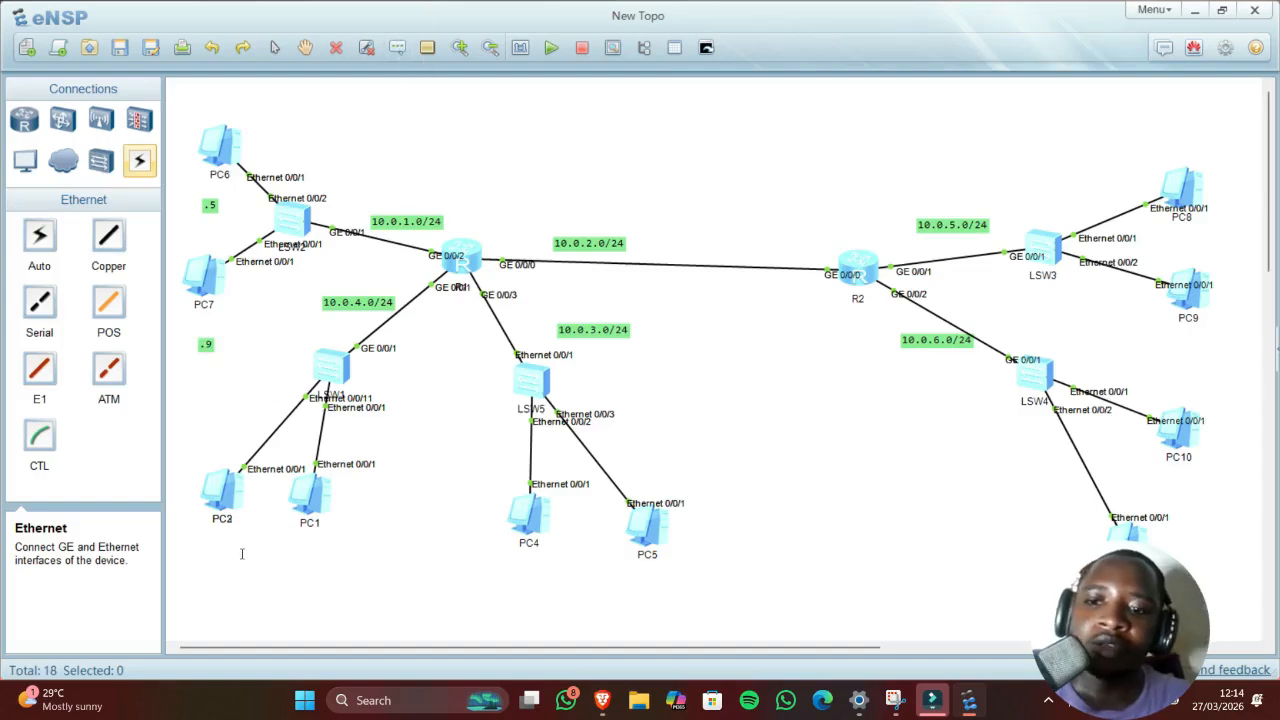
pyautogui.click(241, 559)
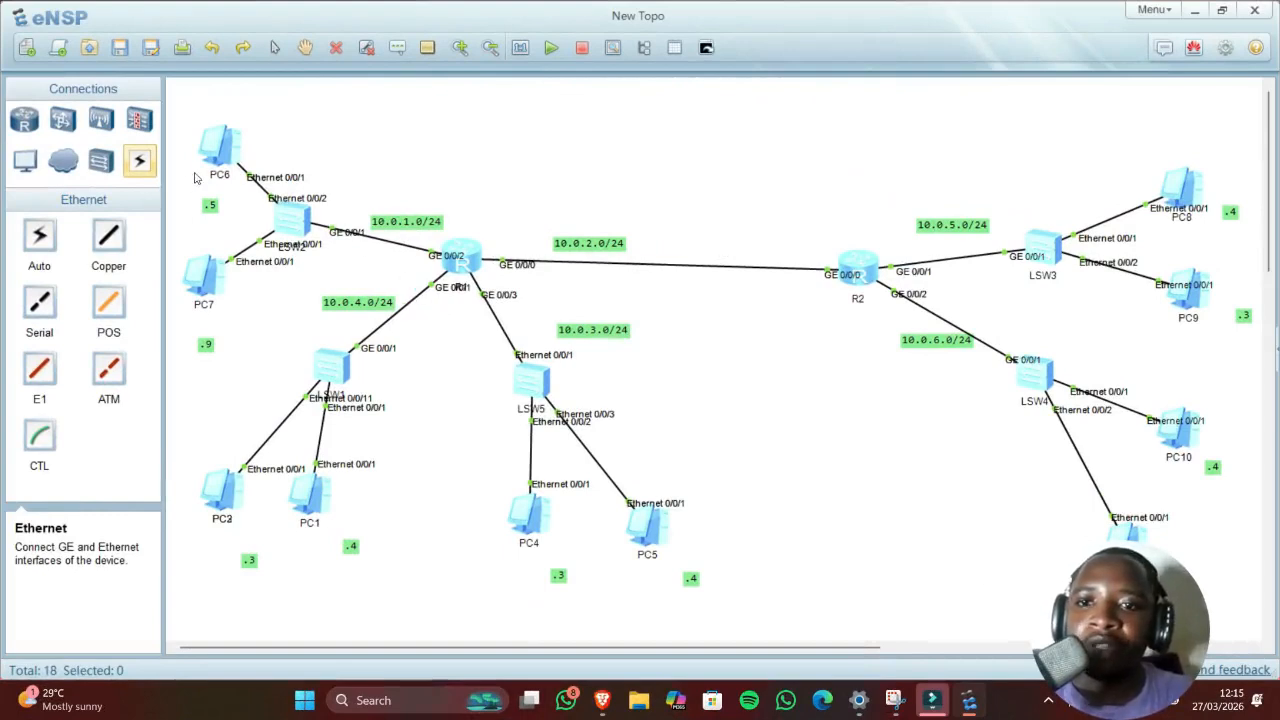
# Step: Open R1's console and move its window to the right
pyautogui.doubleClick(466, 258)
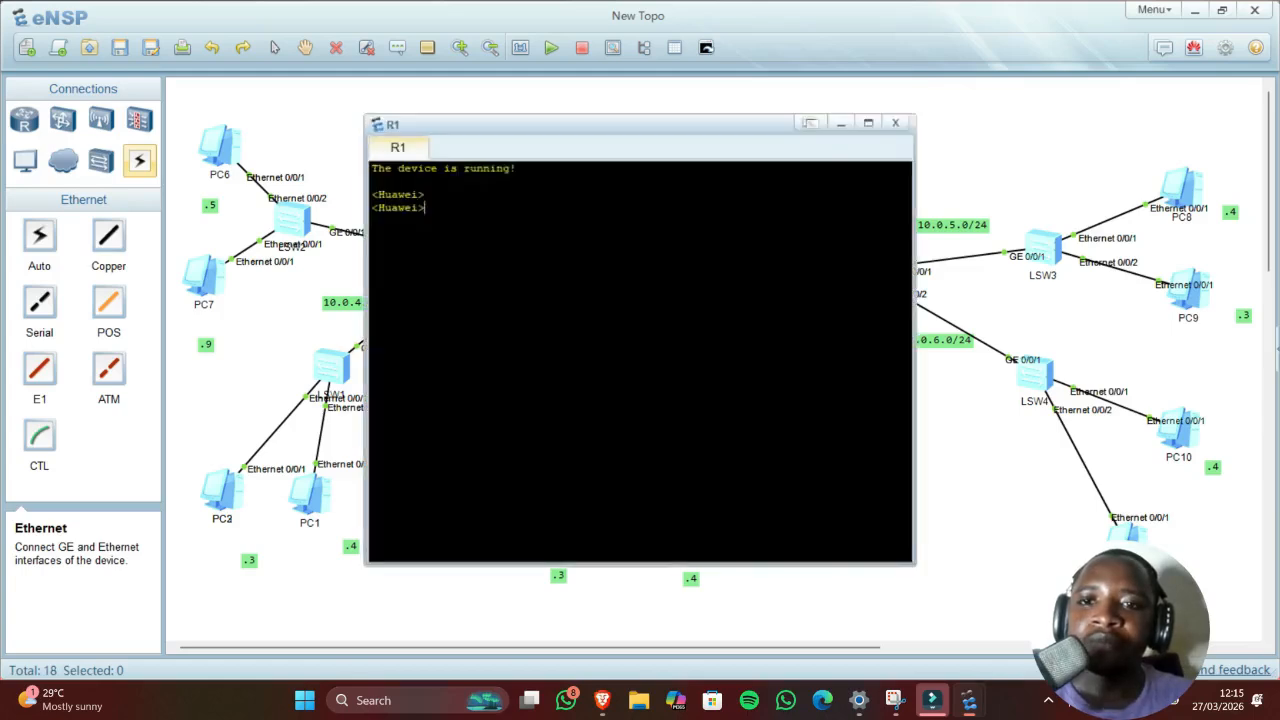
pyautogui.moveTo(466, 117); pyautogui.dragTo(675, 134)
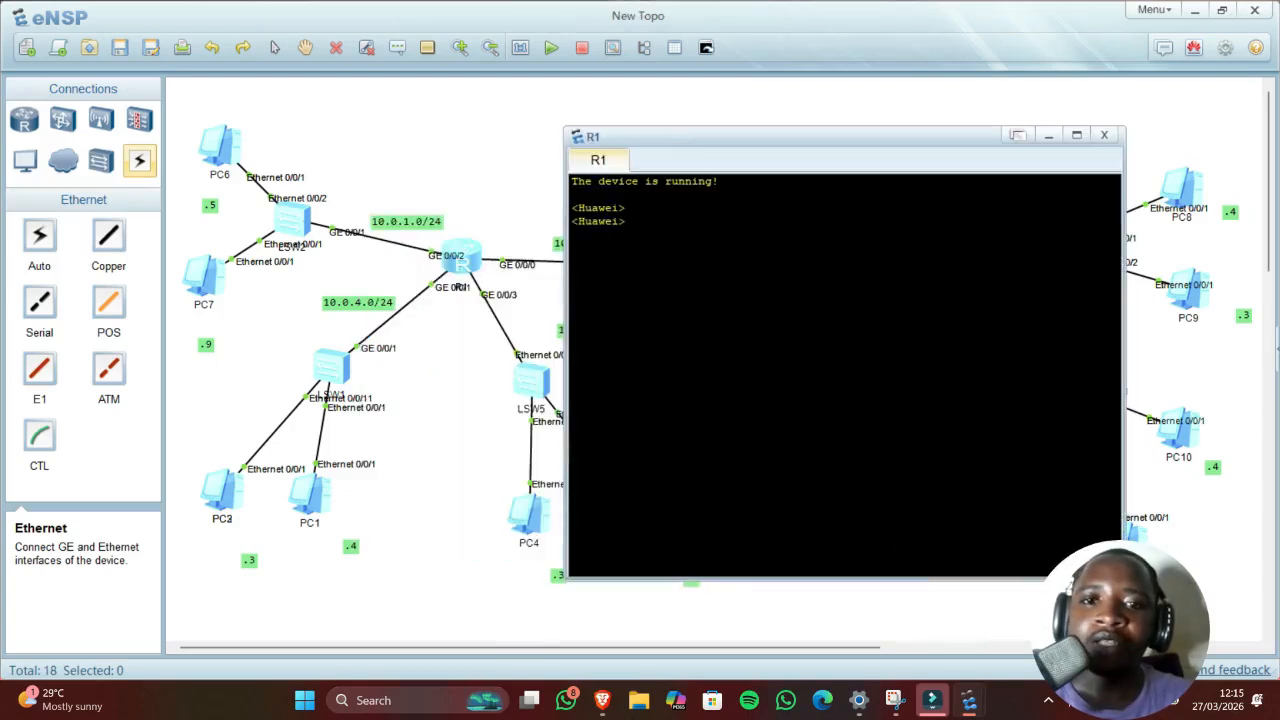
pyautogui.moveTo(627, 222); pyautogui.dragTo(585, 209)
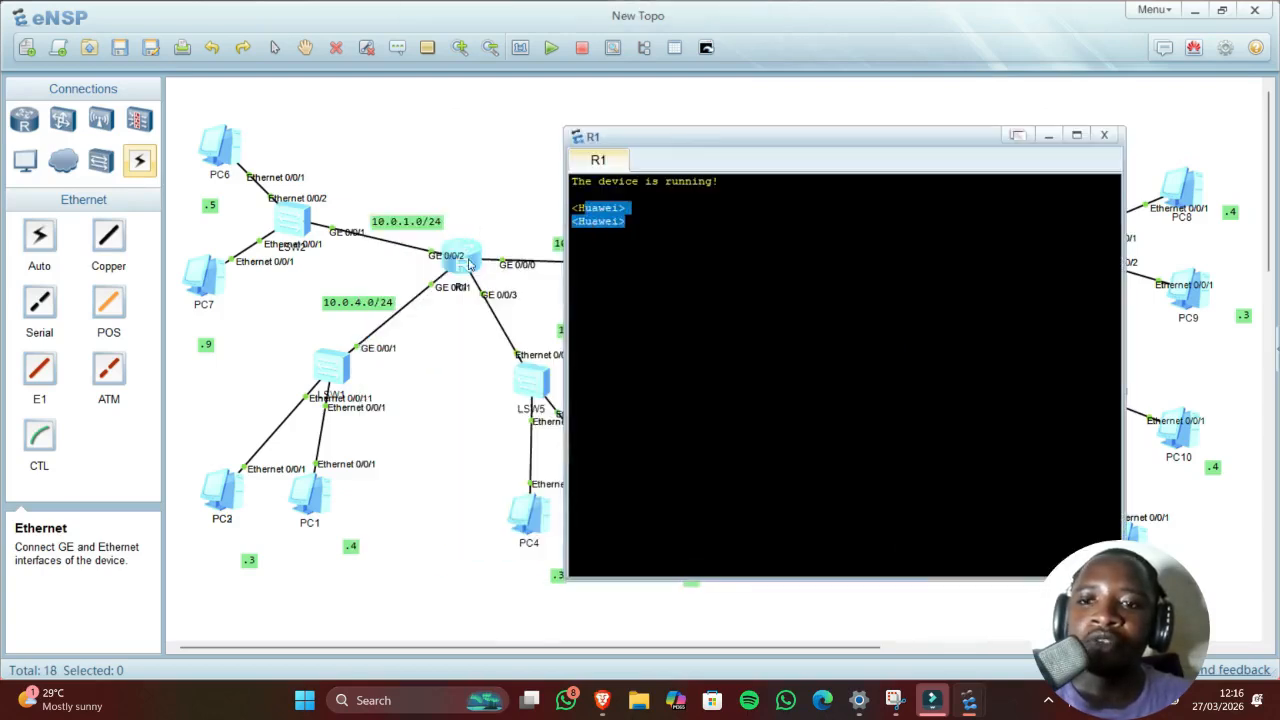
pyautogui.click(627, 222)
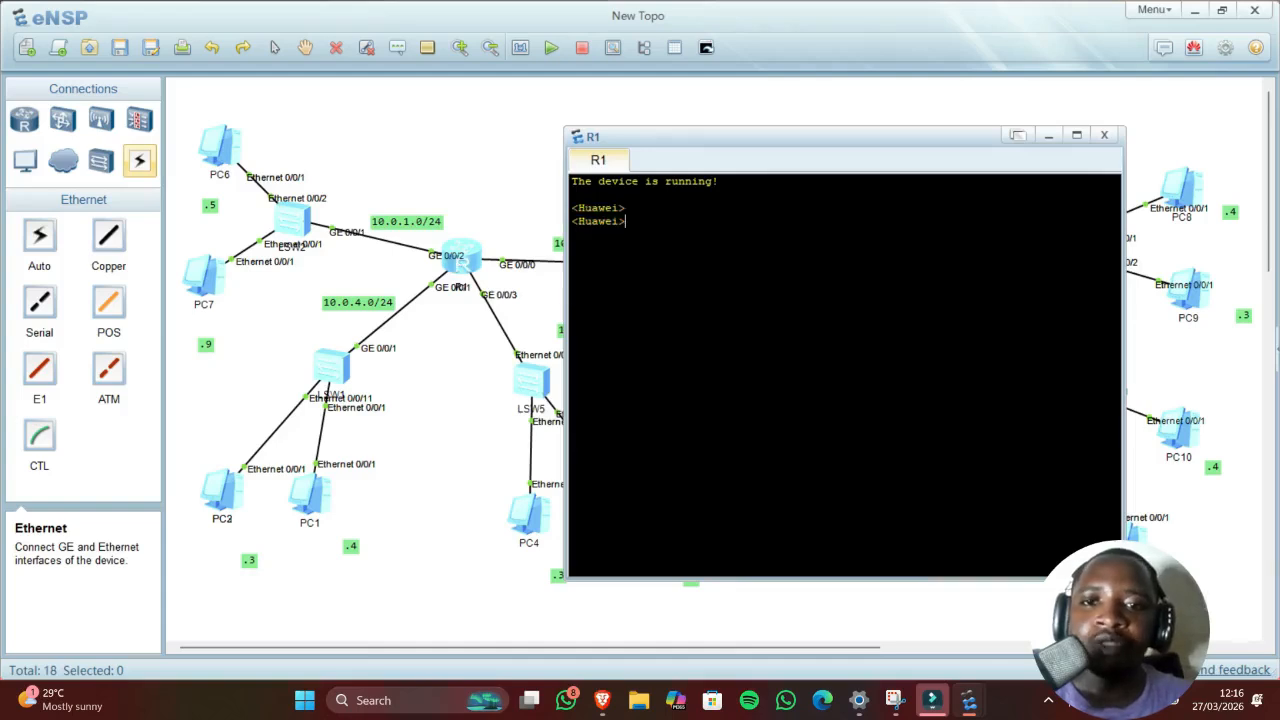
pyautogui.moveTo(626, 221); pyautogui.dragTo(577, 221)
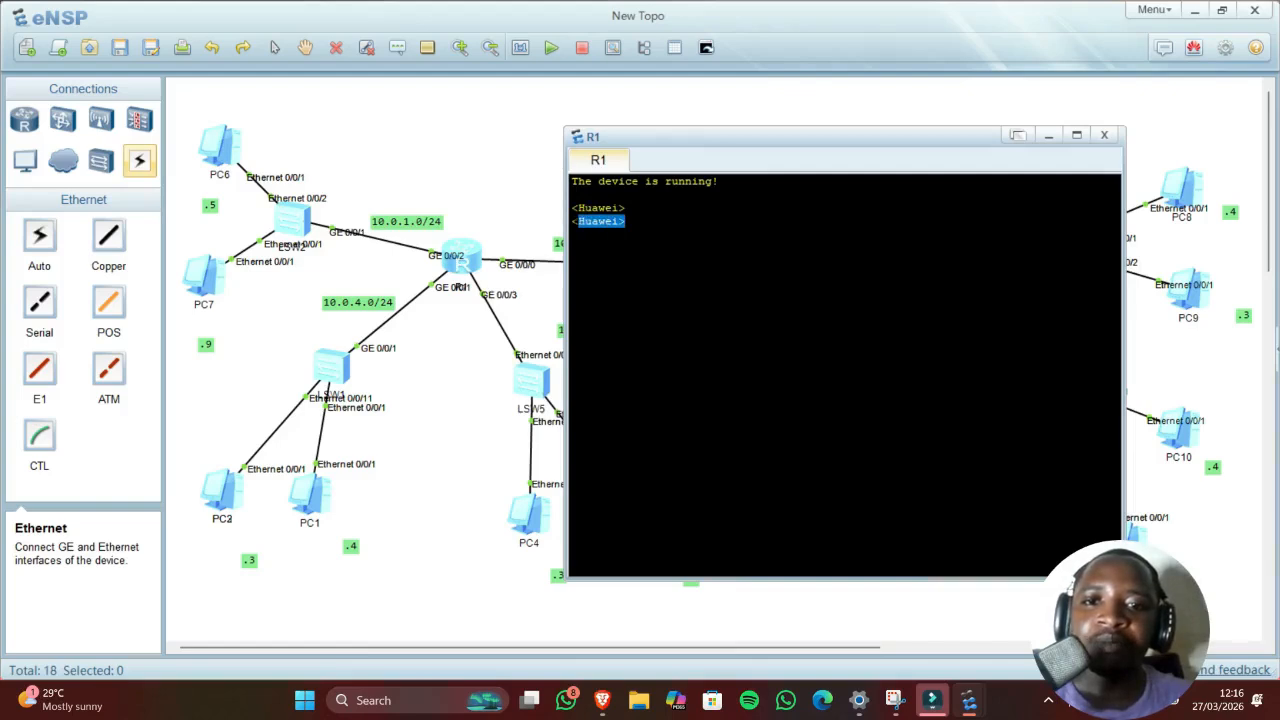
pyautogui.click(627, 222)
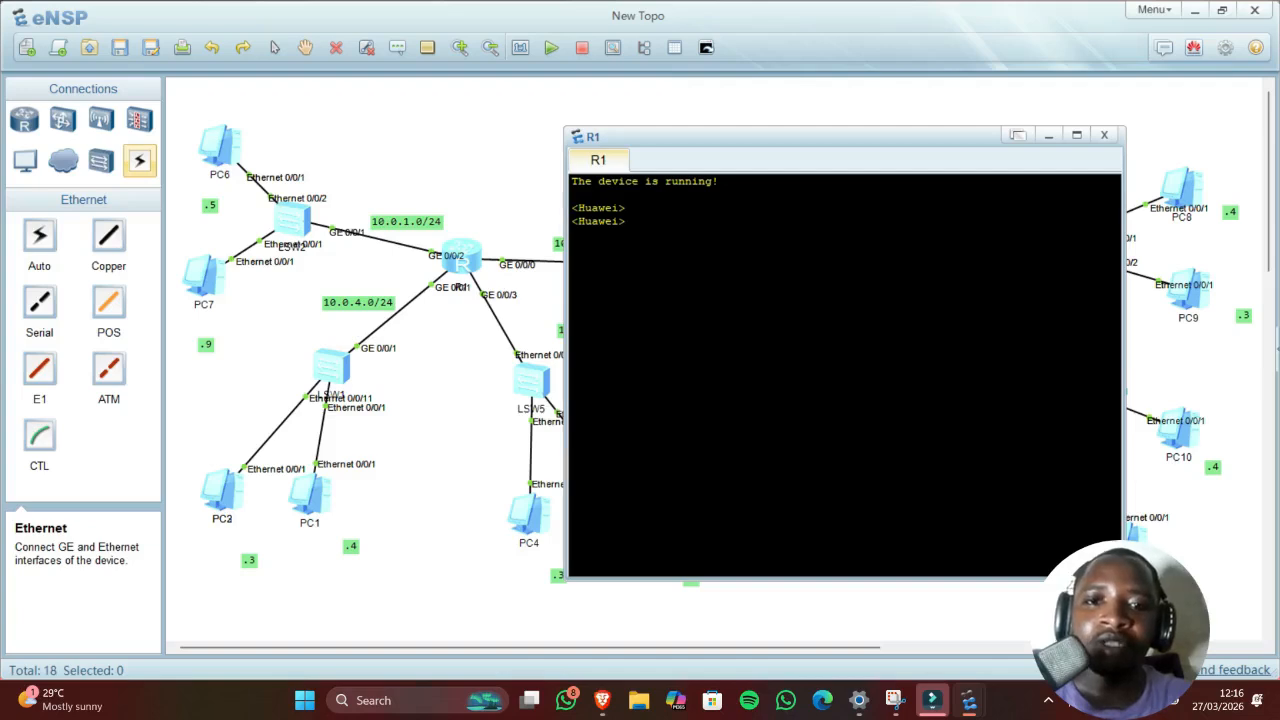
# Step: Enter system-view and rename the router with 'sysname R1'
pyautogui.write('sy')
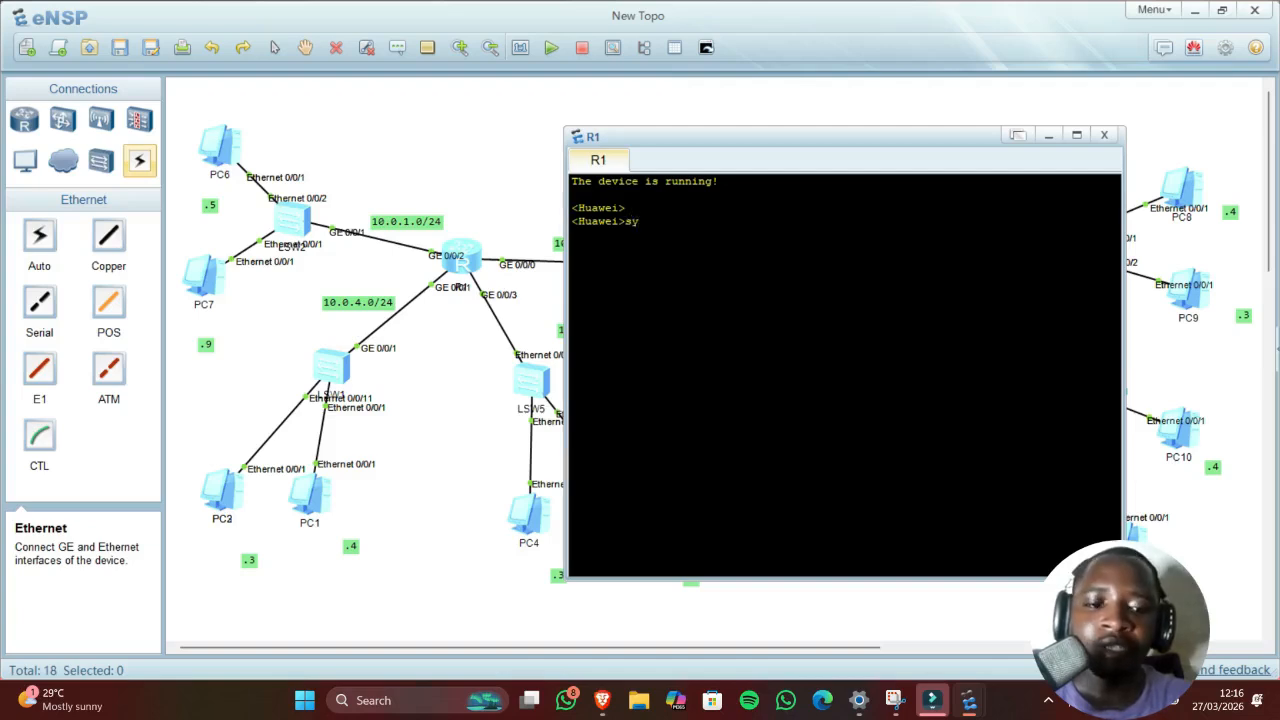
pyautogui.press('BackSpace')
pyautogui.press('BackSpace')
pyautogui.write('sy')
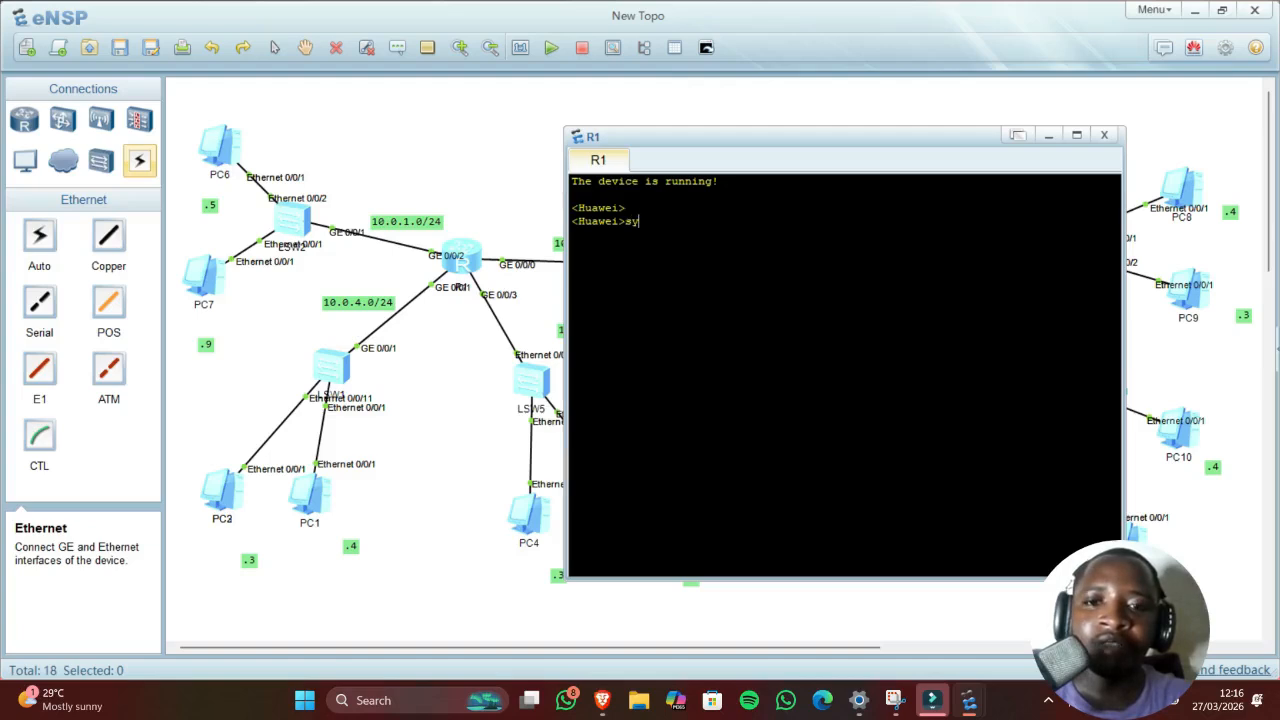
pyautogui.write('stem')
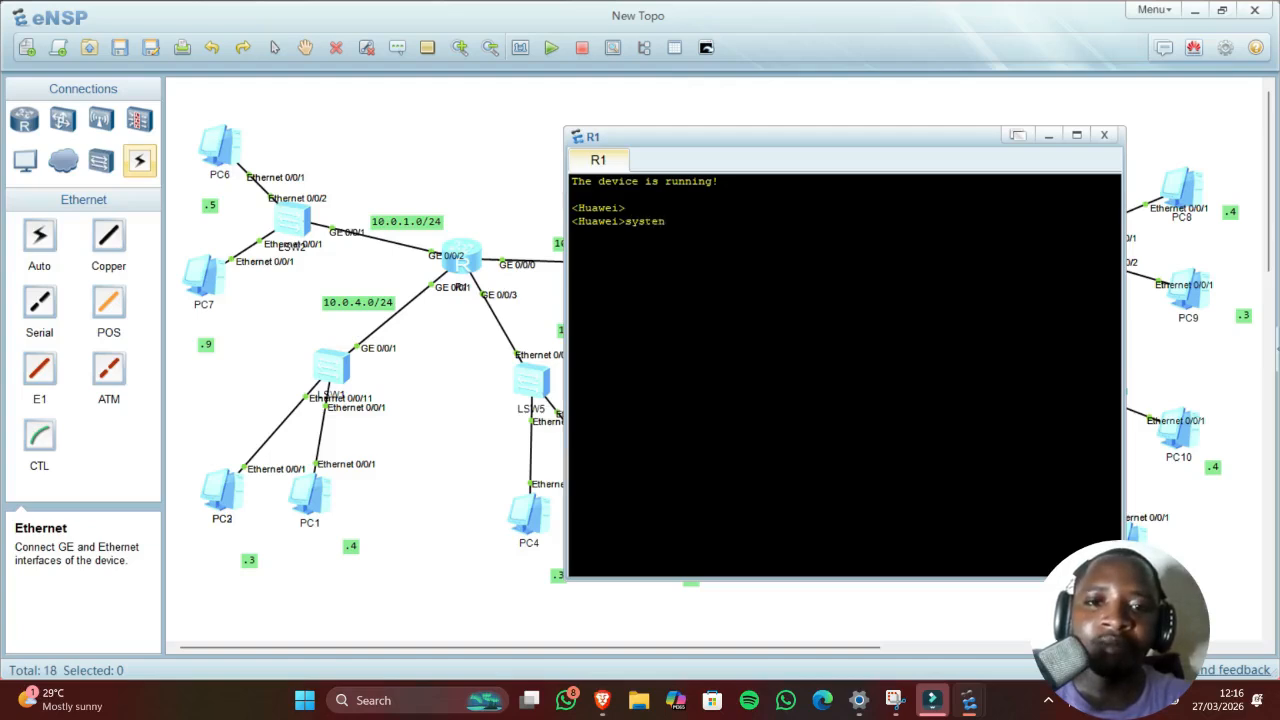
pyautogui.write('-view')
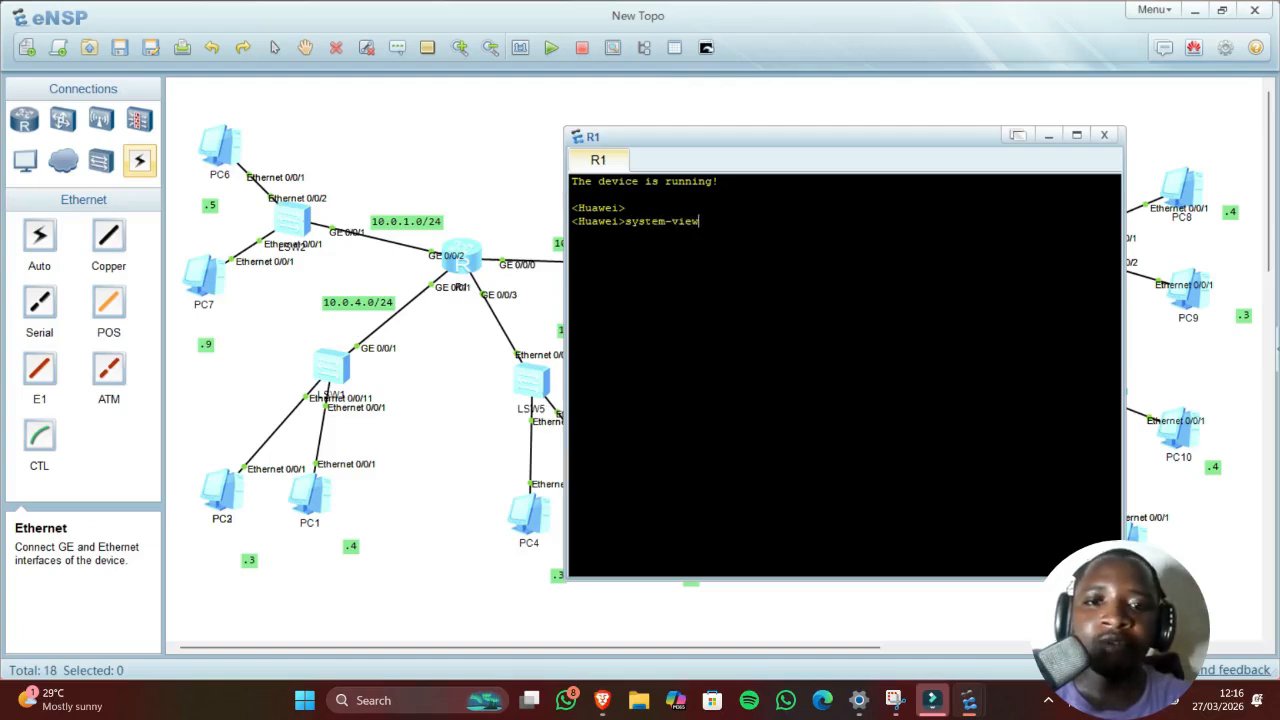
pyautogui.press('Return')
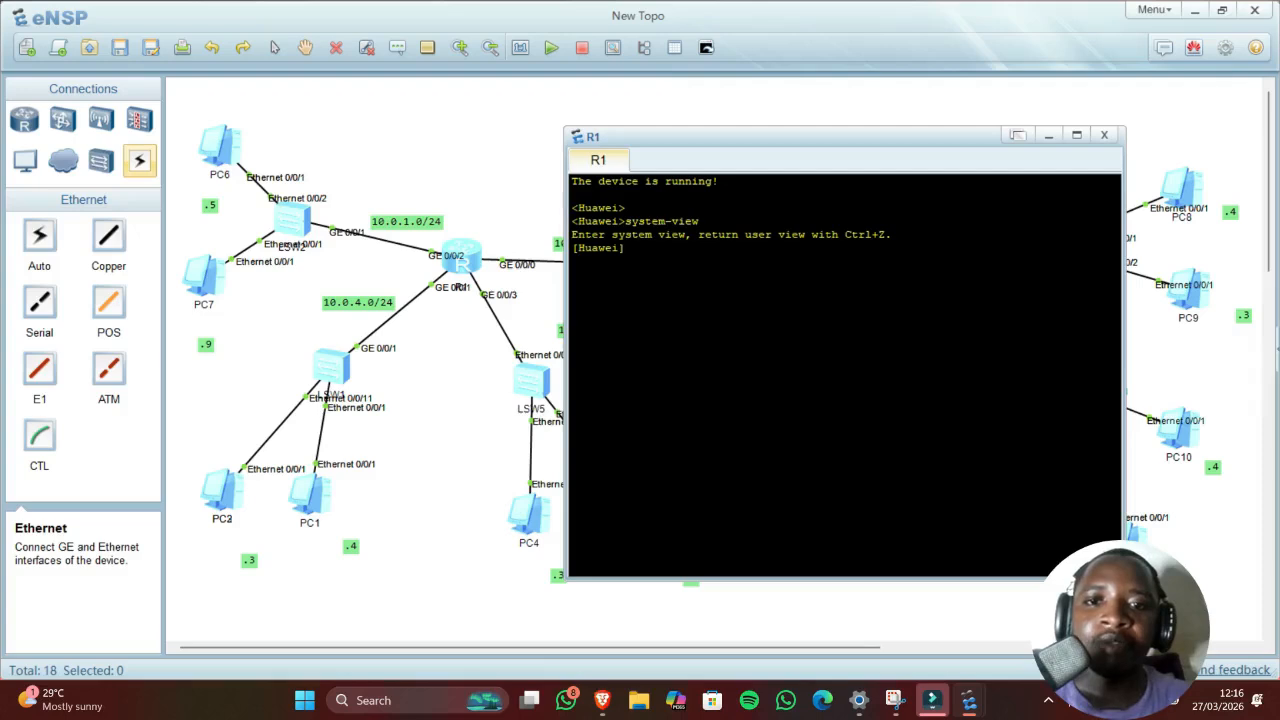
pyautogui.write('sys')
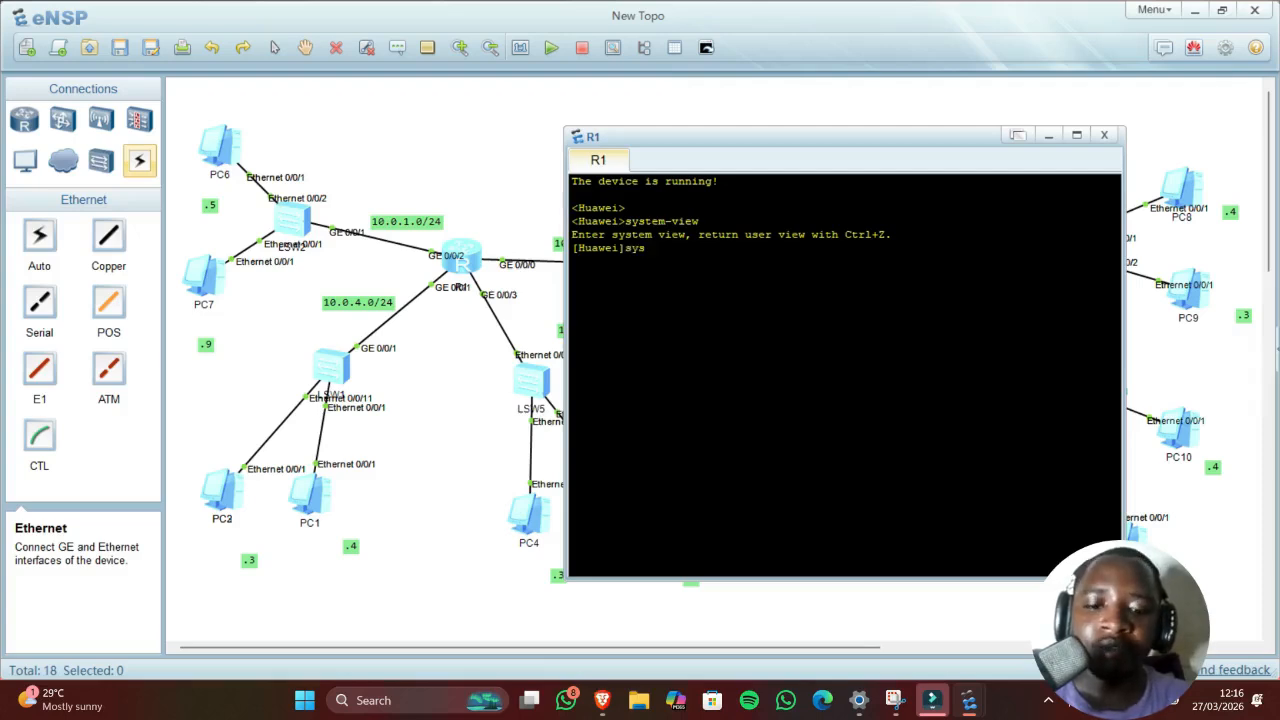
pyautogui.write('nam')
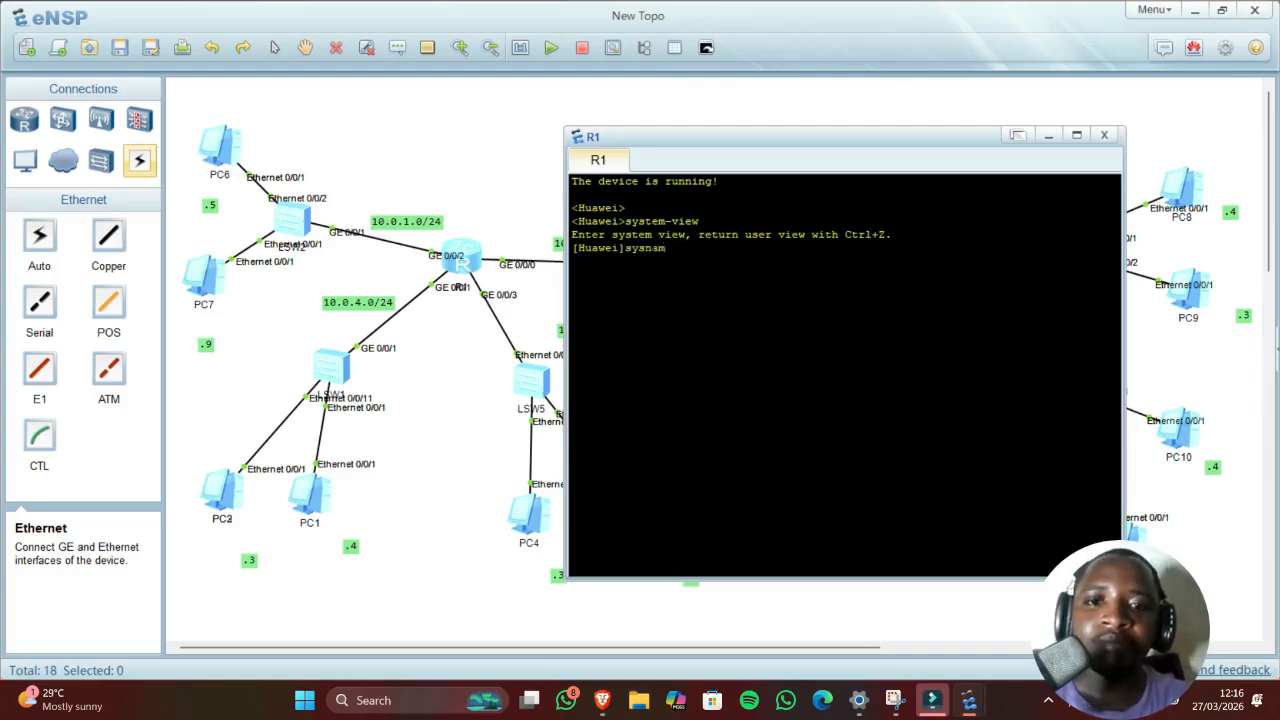
pyautogui.write('e R1')
pyautogui.press('Return')
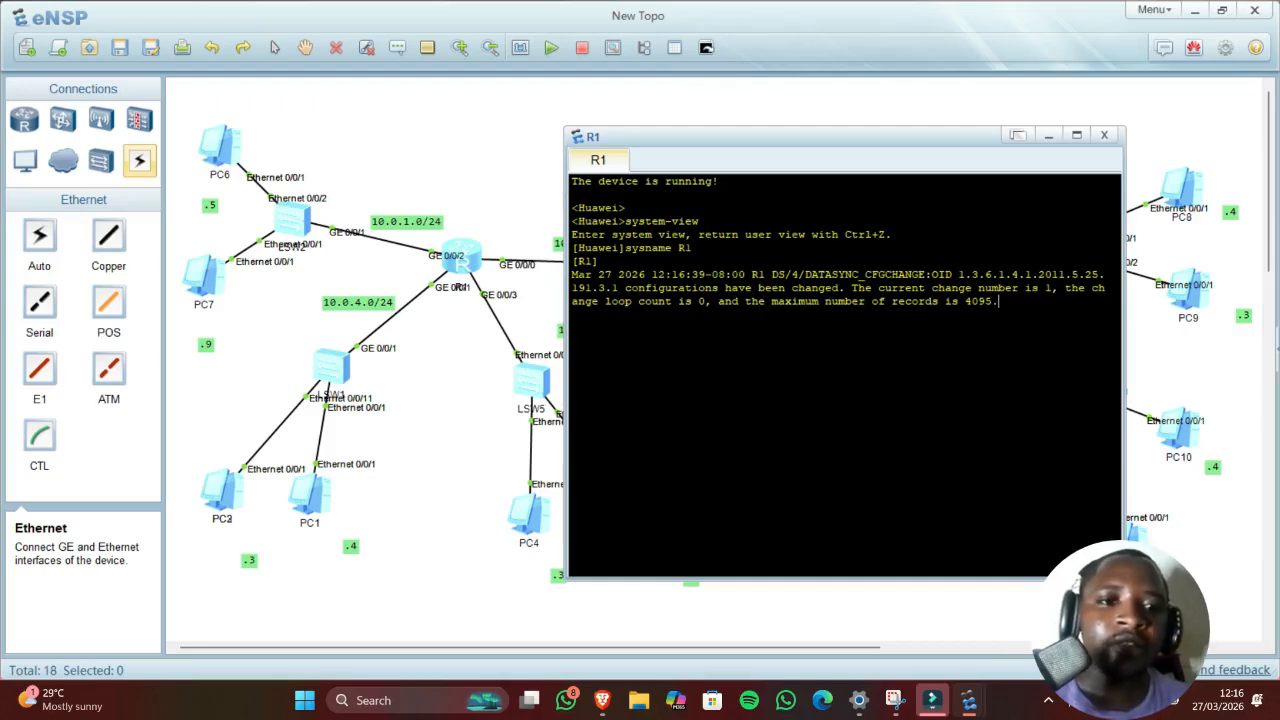
# Step: Disable console log messages with 'undo t m'
pyautogui.press('Return')
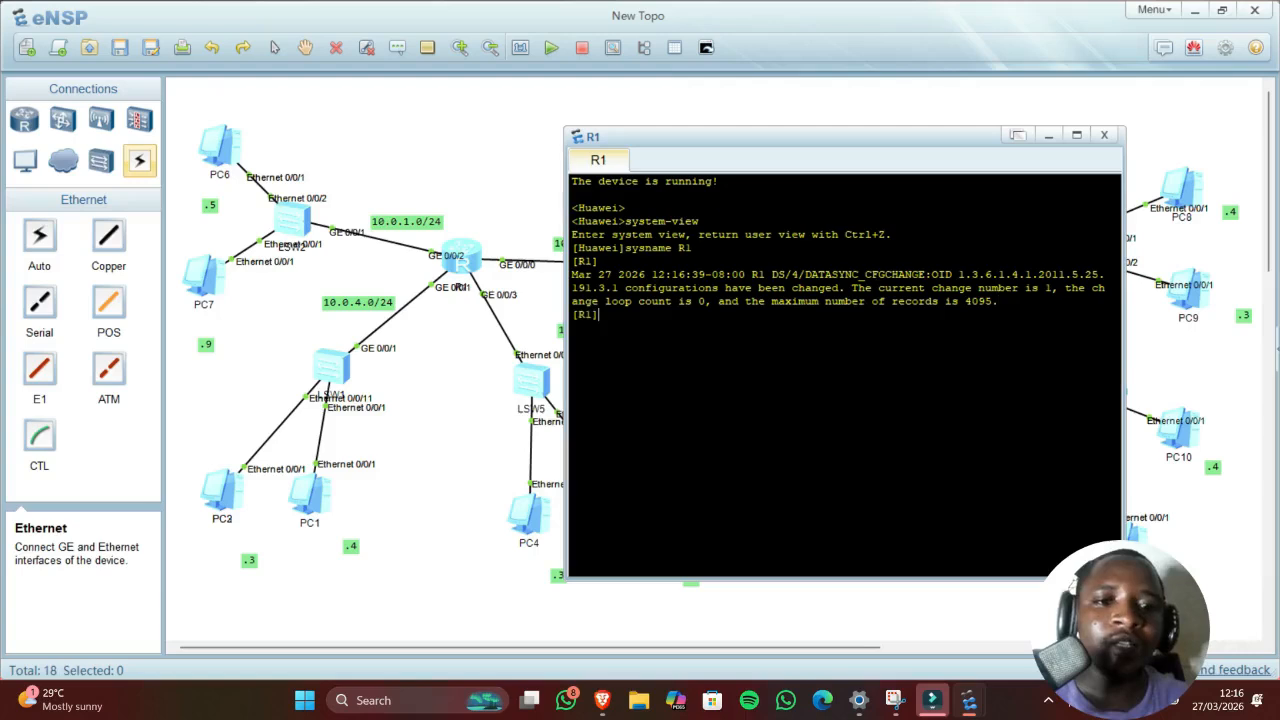
pyautogui.moveTo(998, 301); pyautogui.dragTo(573, 278)
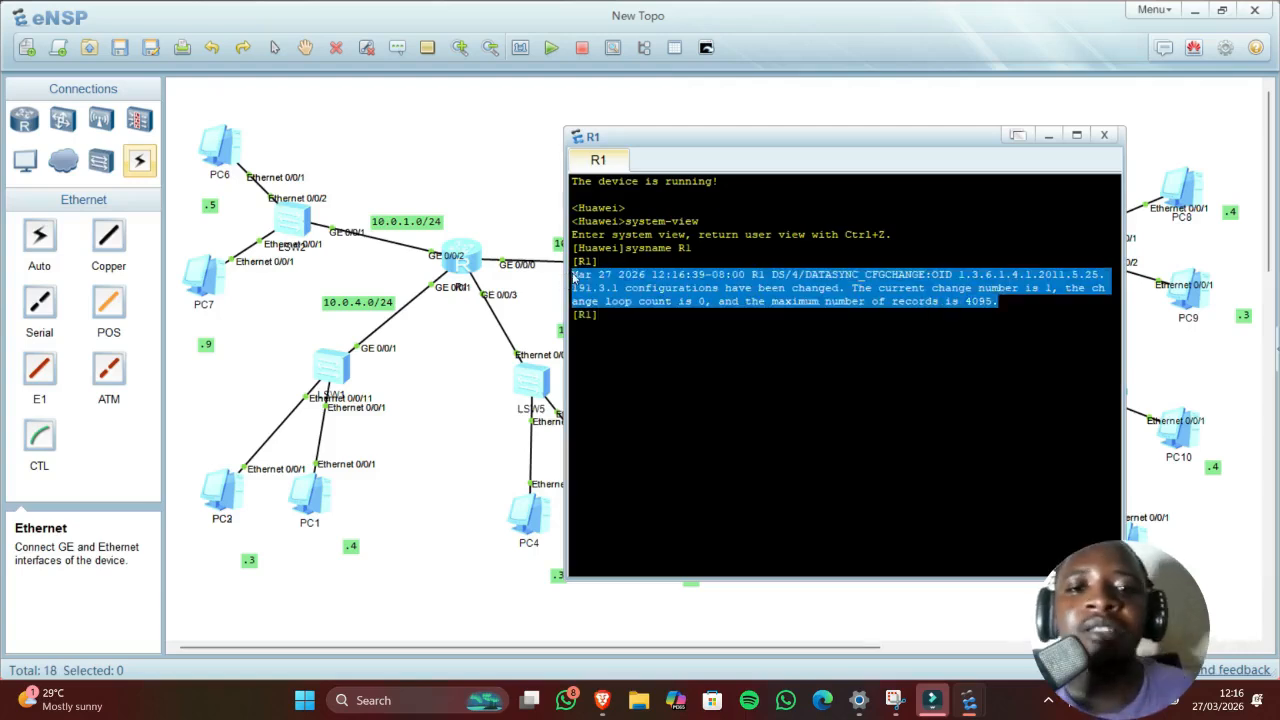
pyautogui.click(602, 285)
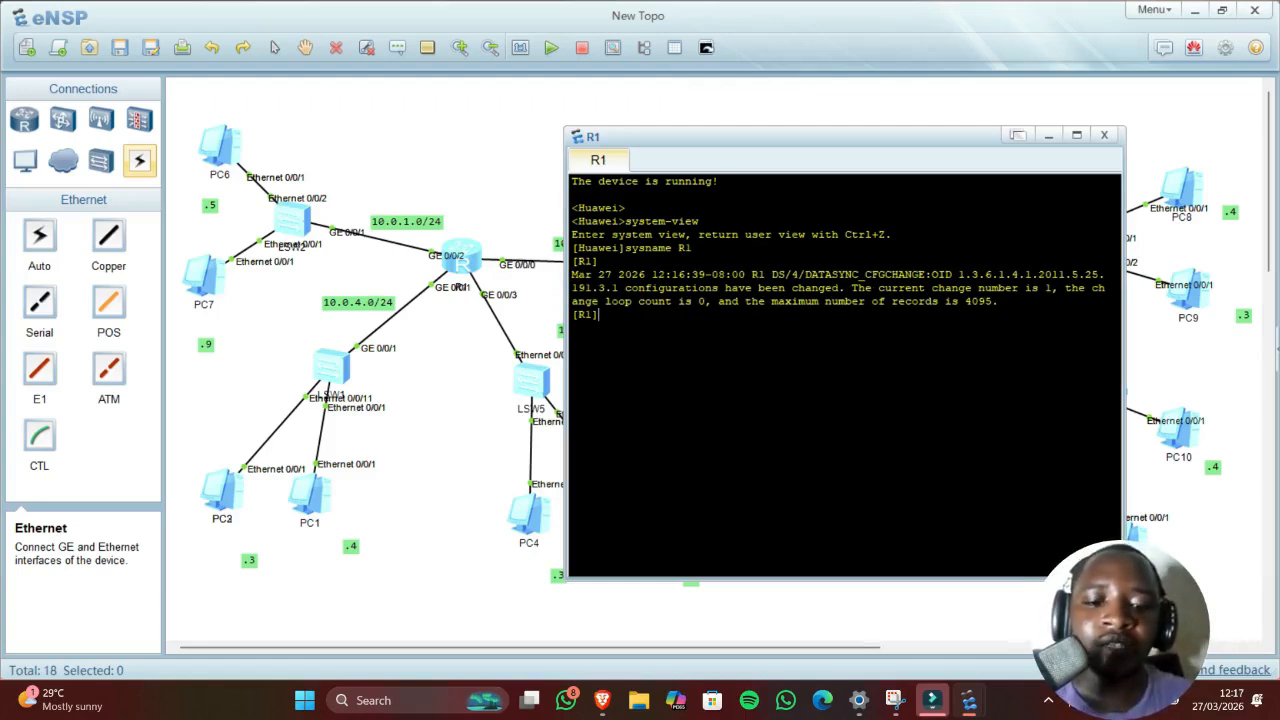
pyautogui.write('undo t m')
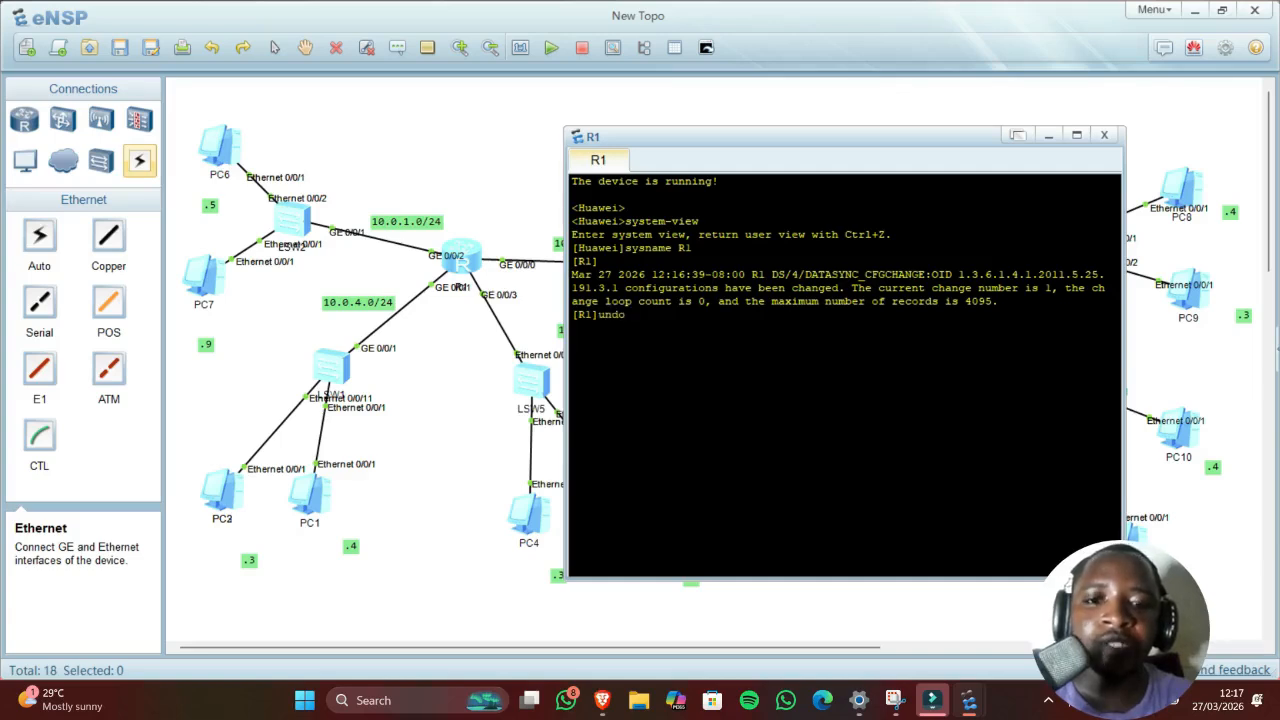
pyautogui.press('Return')
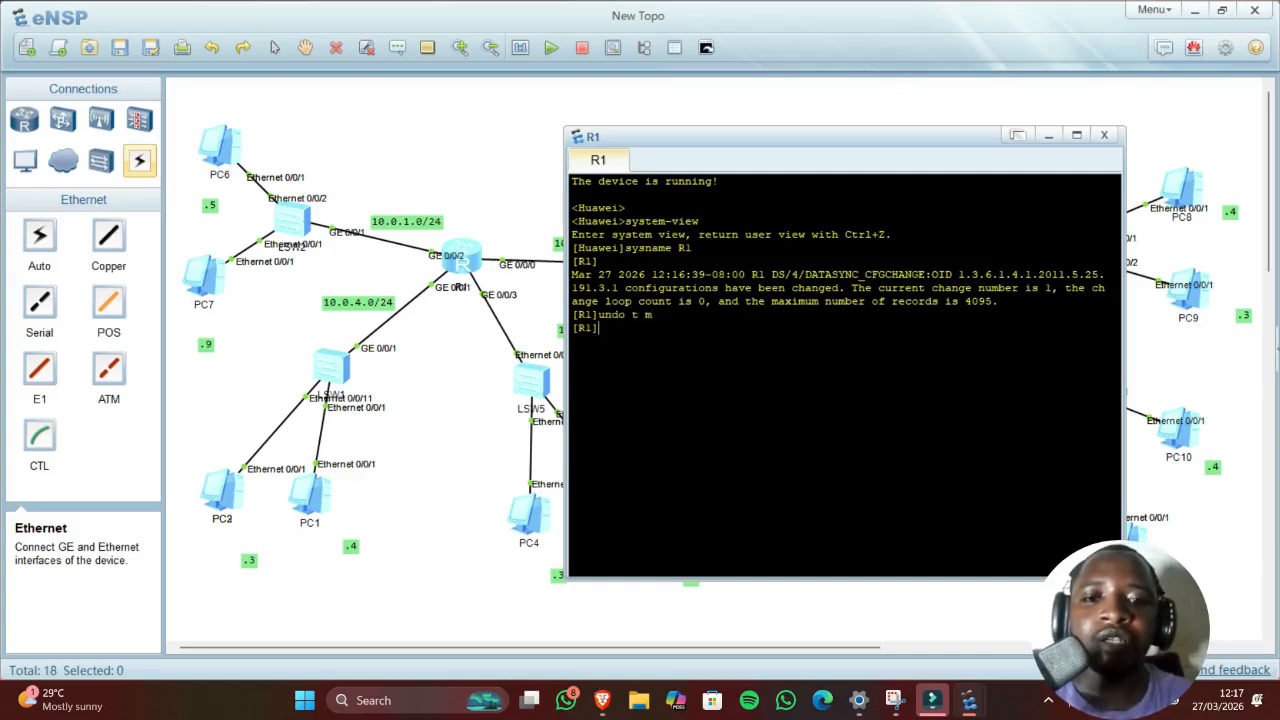
pyautogui.moveTo(657, 274); pyautogui.dragTo(992, 301)
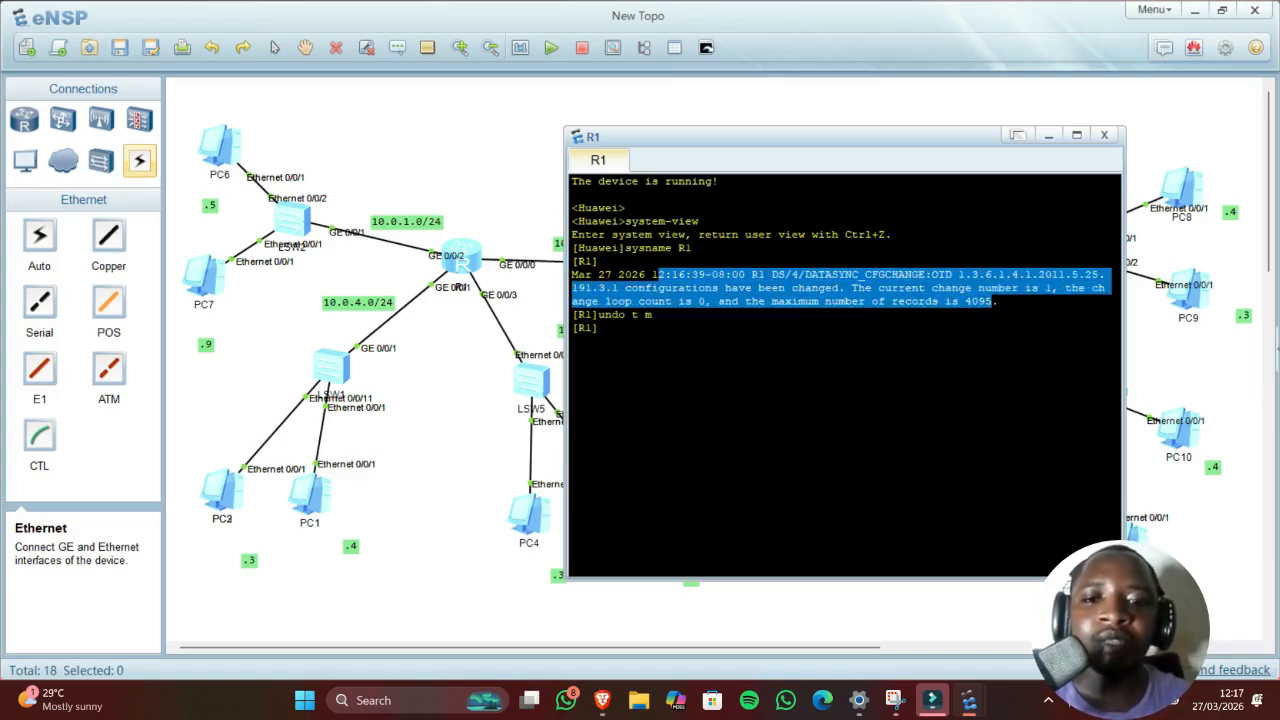
pyautogui.click(599, 328)
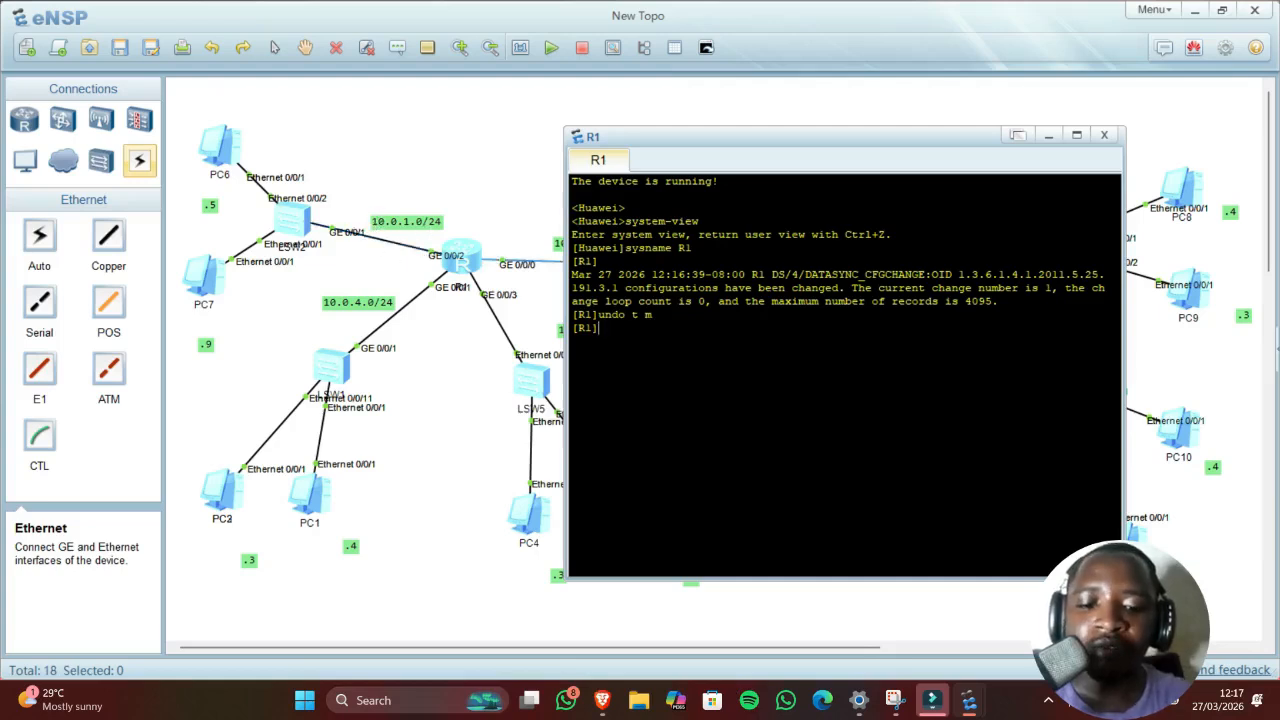
# Step: Enter R1's GigabitEthernet0/0/2 interface view with 'interface g0/0/2'
pyautogui.write('interface')
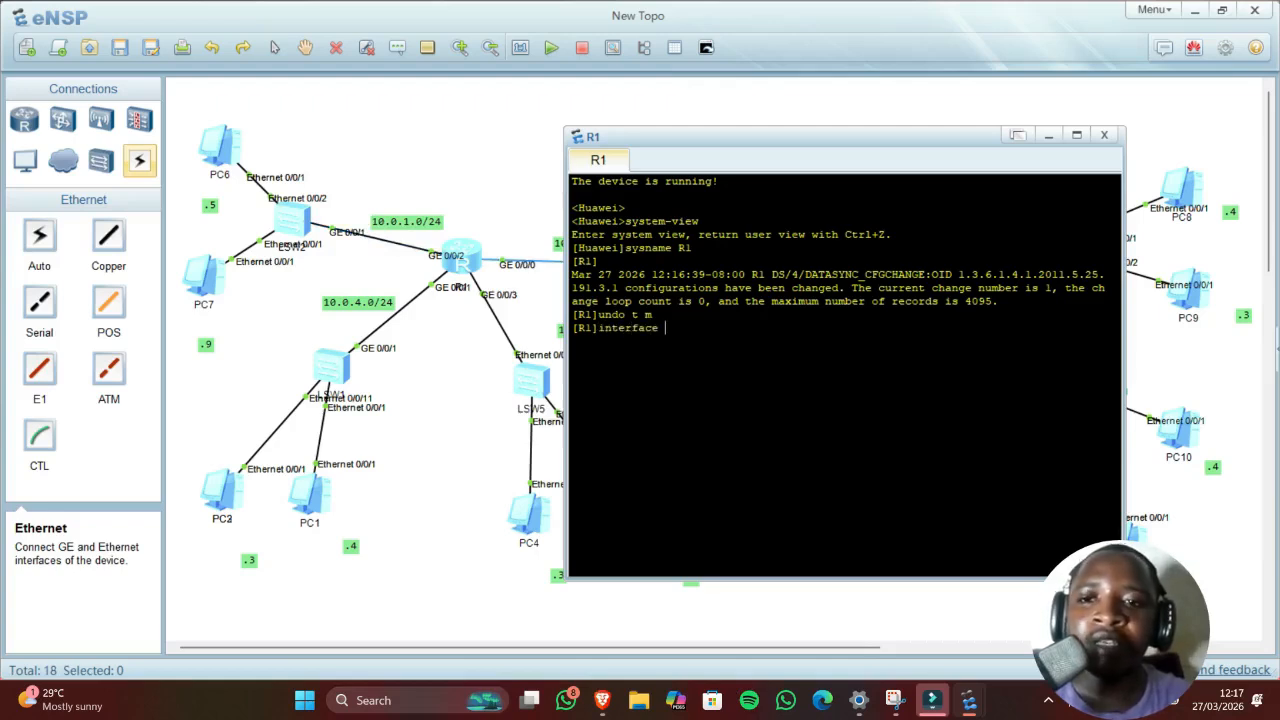
pyautogui.write('g0')
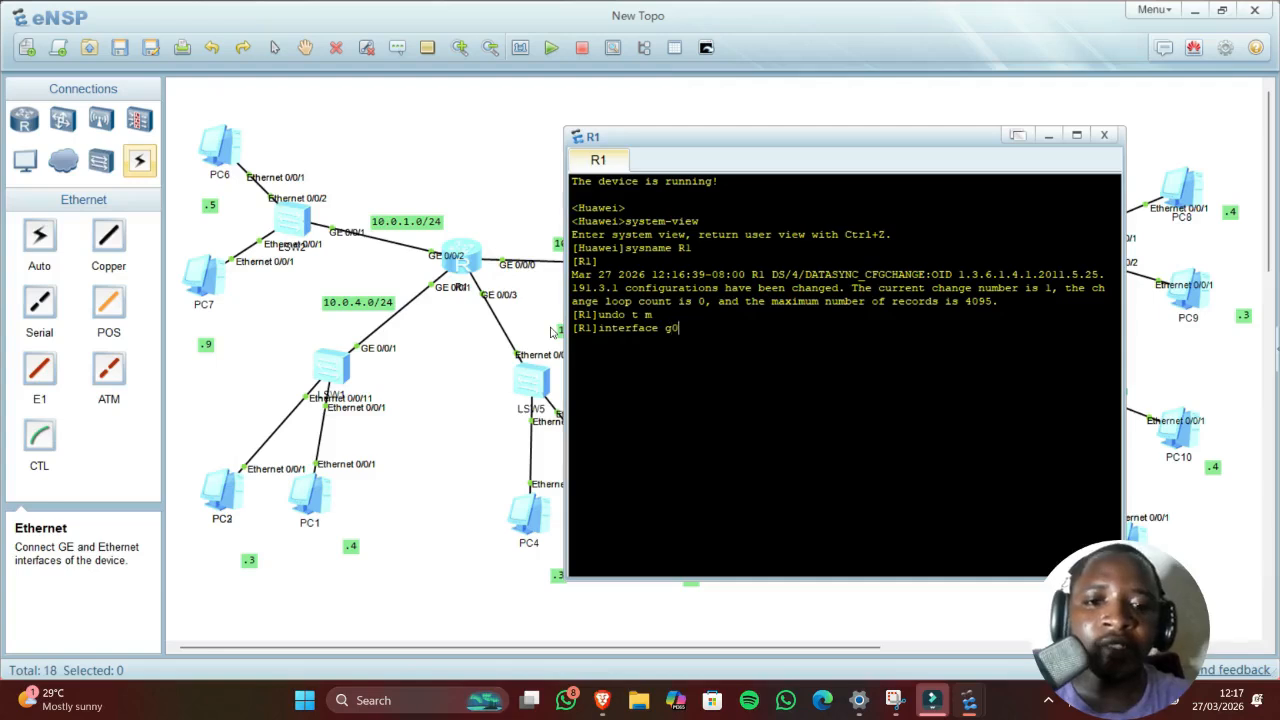
pyautogui.write('/')
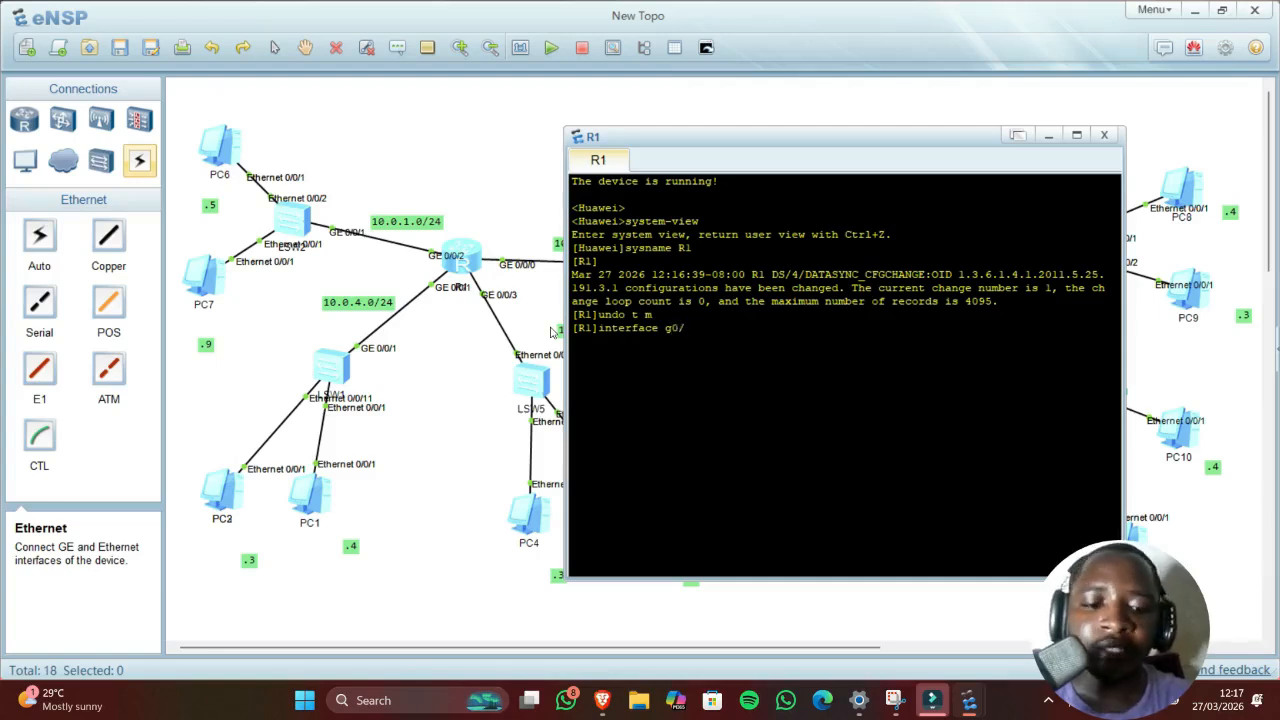
pyautogui.write('02')
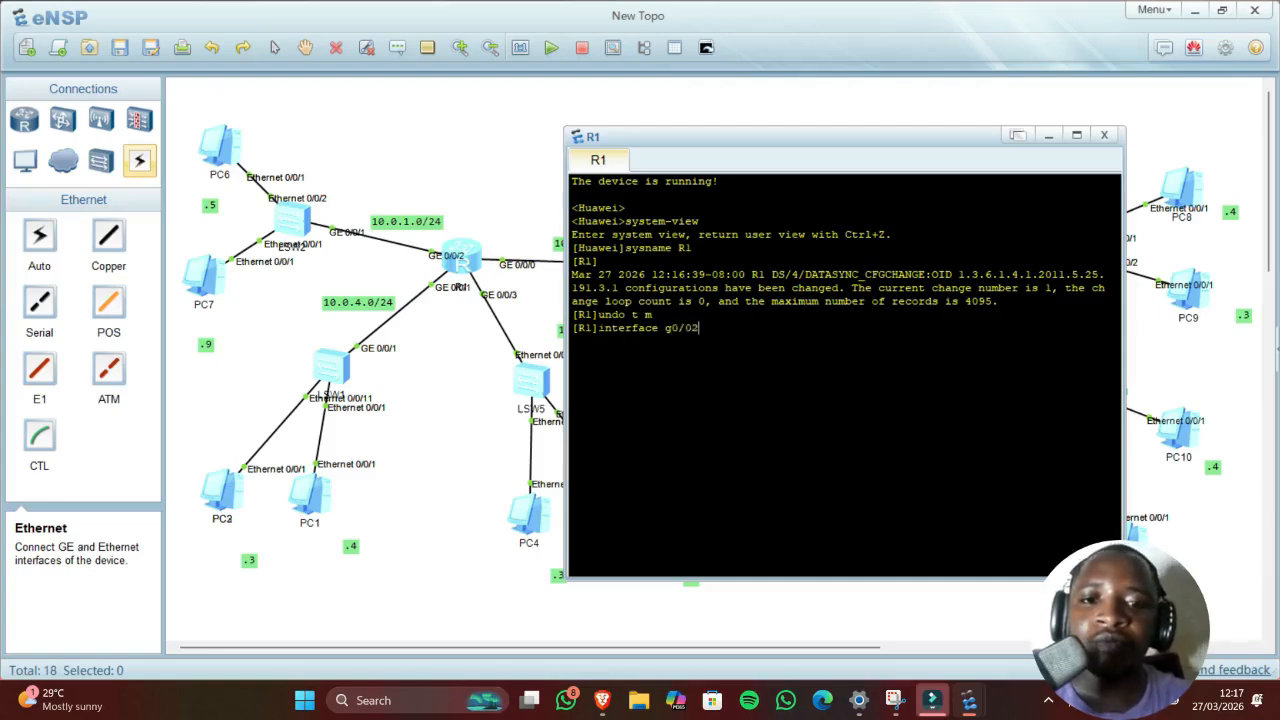
pyautogui.press('Left')
pyautogui.write('/')
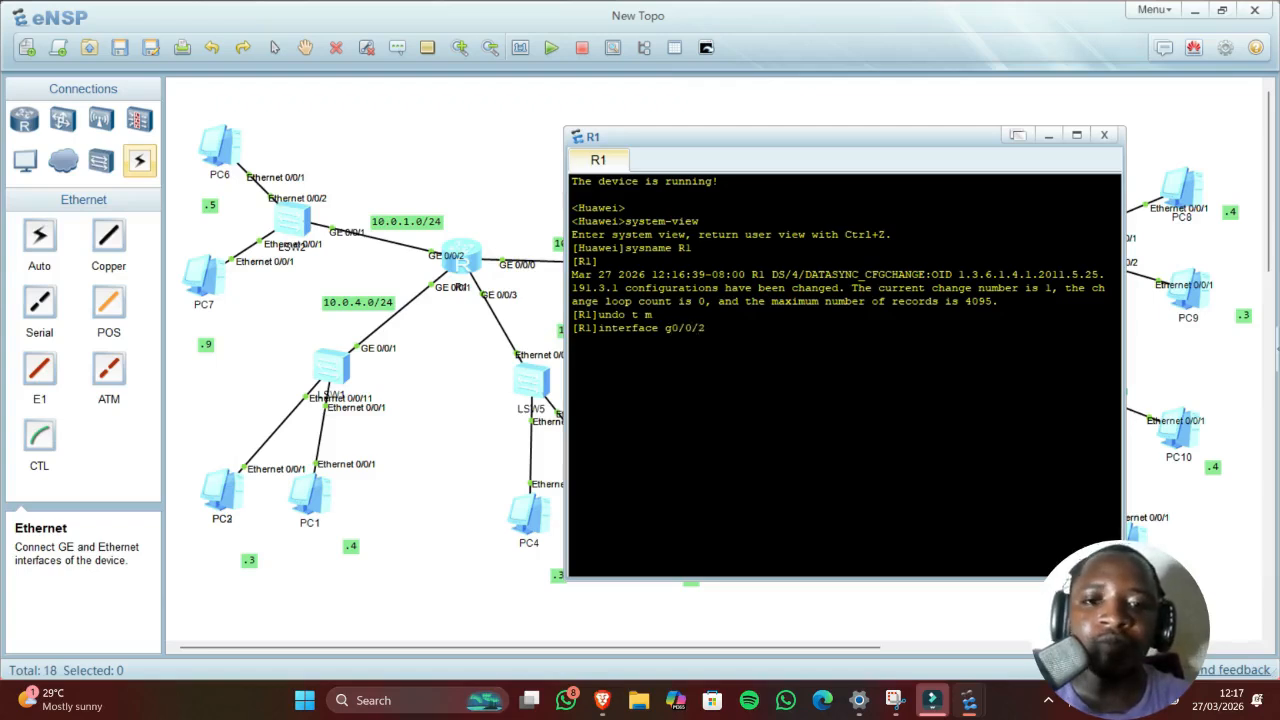
pyautogui.press('Return')
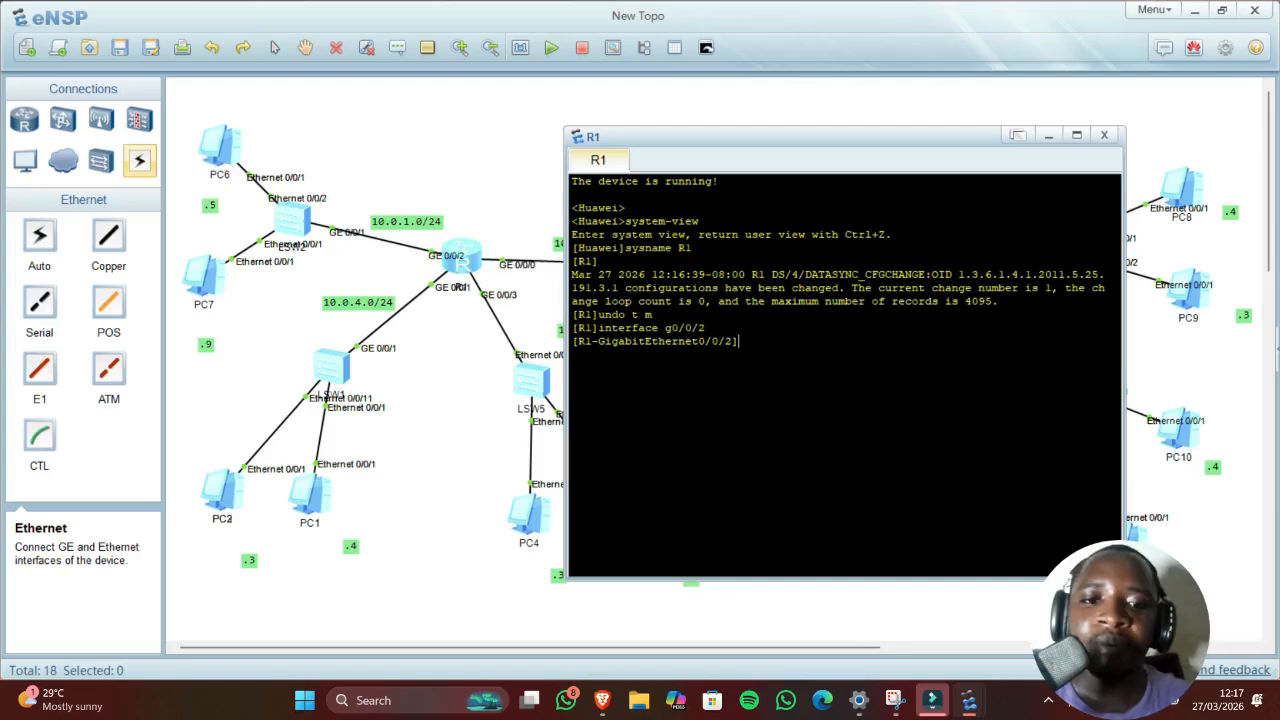
# Step: Begin typing 'ip address 10.0.1' and bring the topology canvas back into view
pyautogui.write('ip')
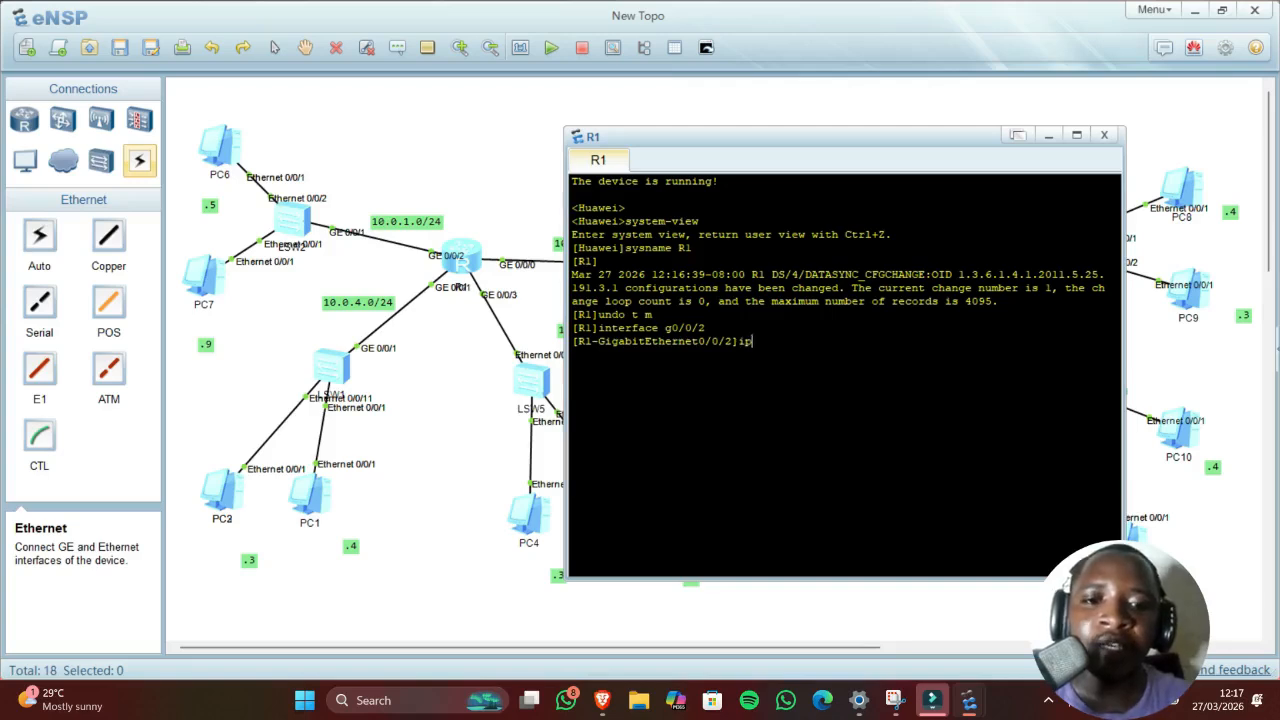
pyautogui.write(' adress')
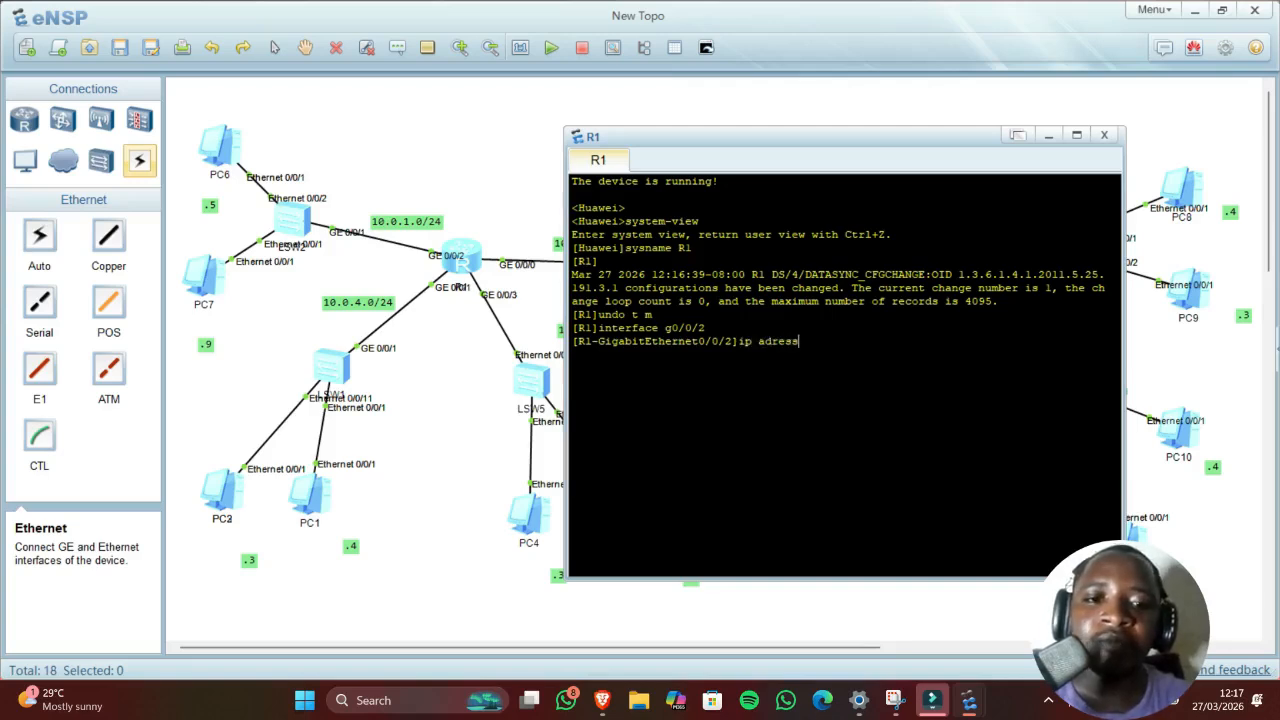
pyautogui.press('BackSpace')
pyautogui.press('BackSpace')
pyautogui.press('BackSpace')
pyautogui.press('BackSpace')
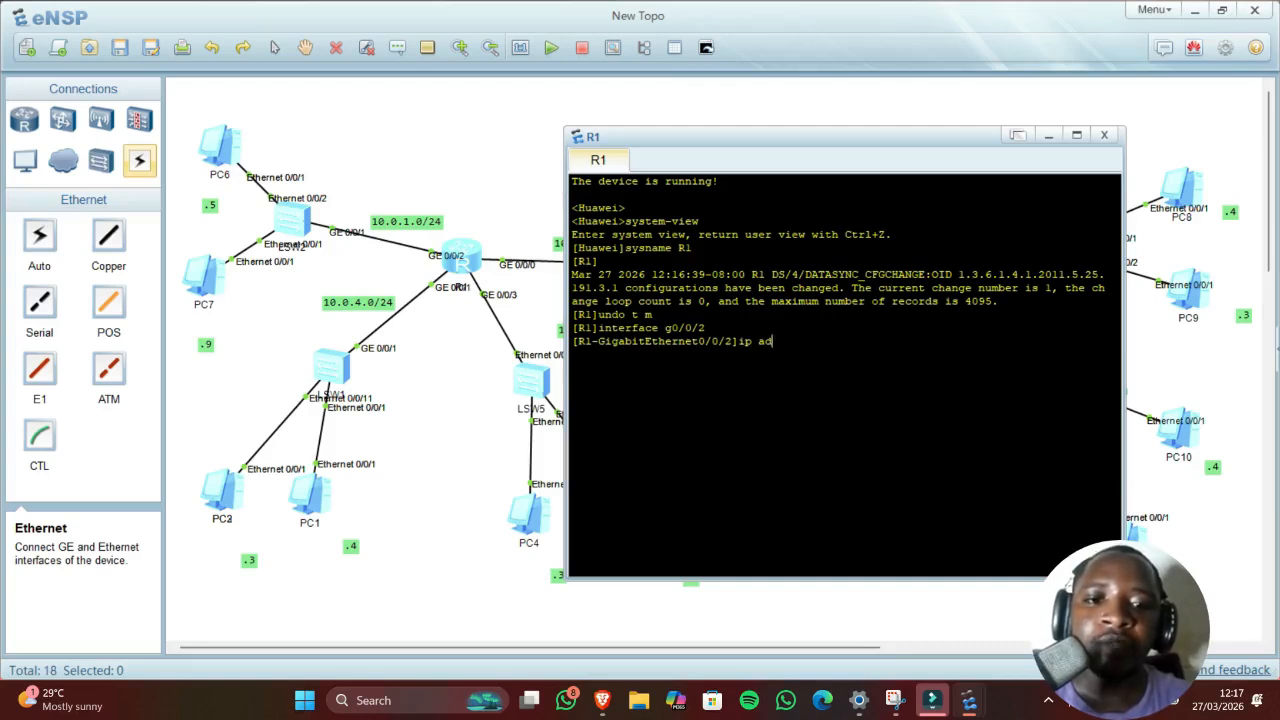
pyautogui.write('dress ')
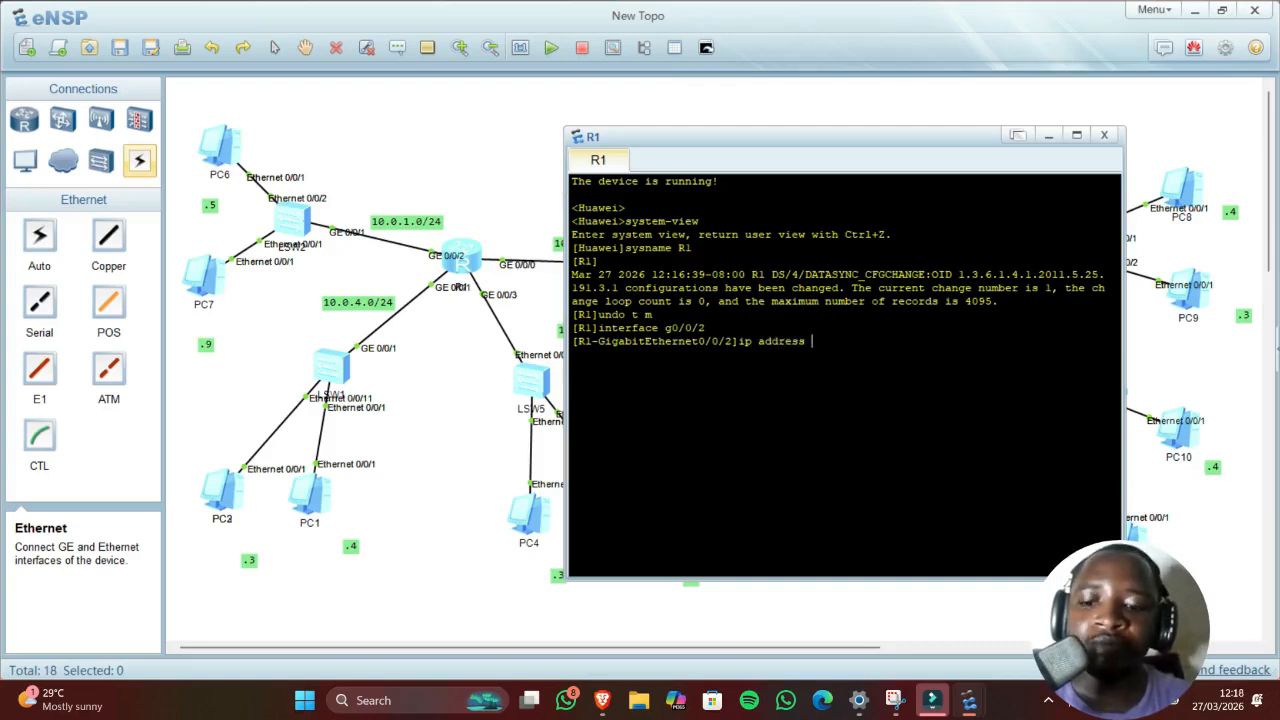
pyautogui.write('10.')
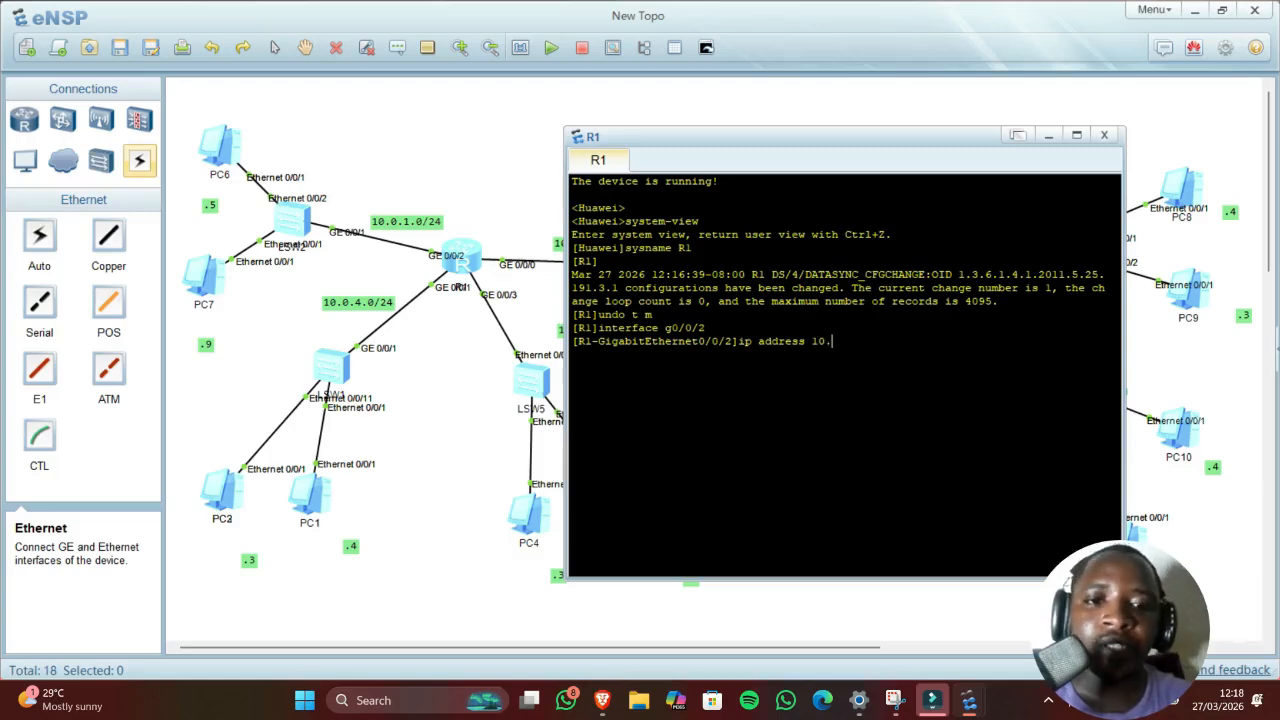
pyautogui.write('0.1.')
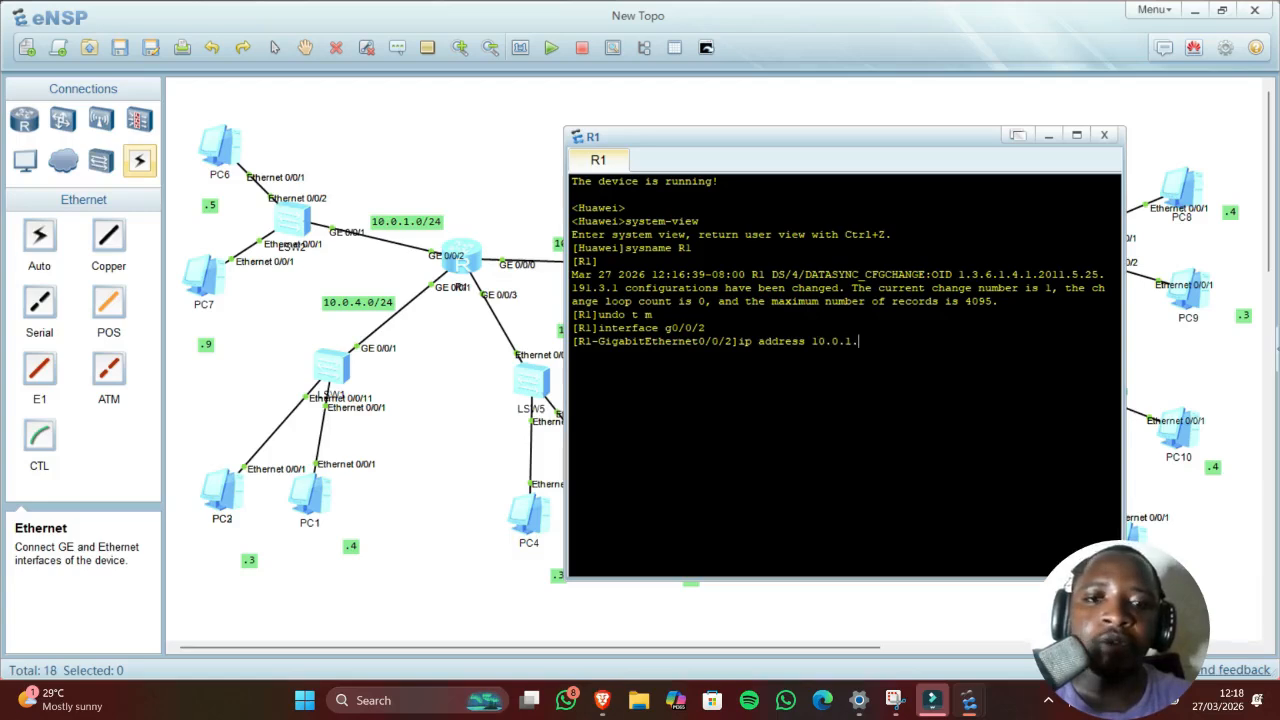
pyautogui.click(483, 178)
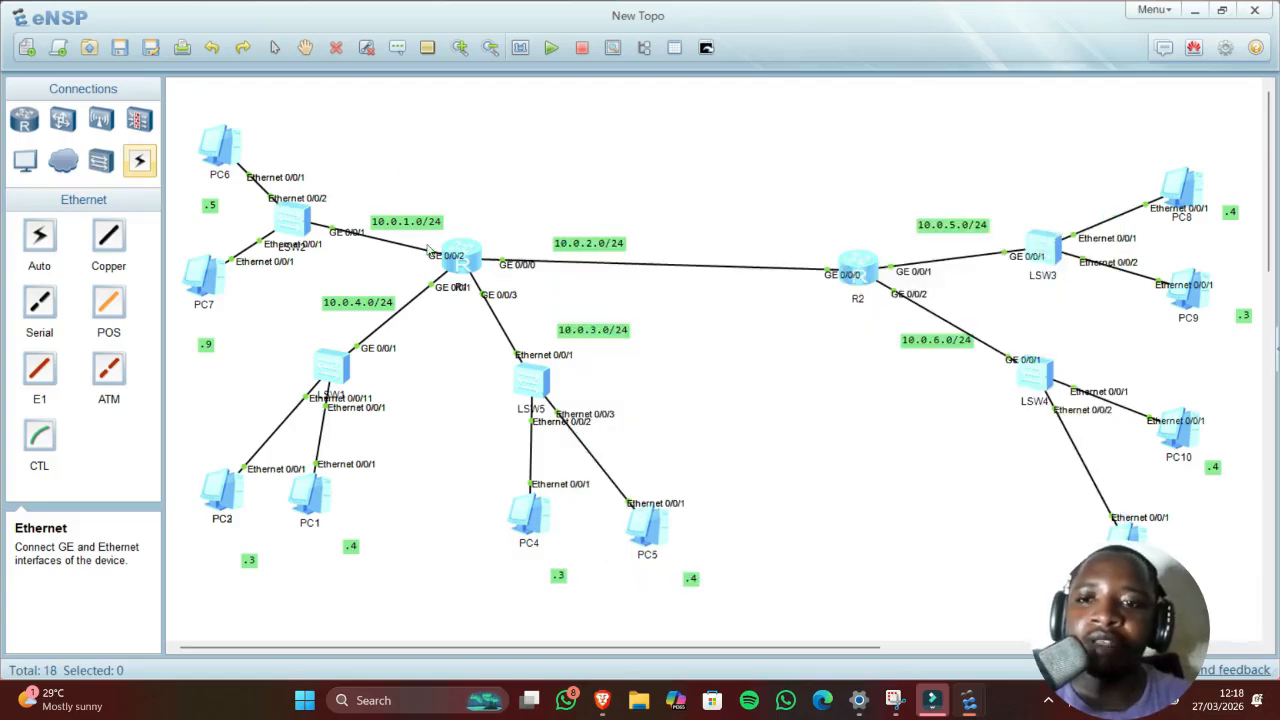
# Step: Add .1 text labels near R1's 10.0.1.0/24 link and its GE 0/0/1 port
pyautogui.click(399, 49)
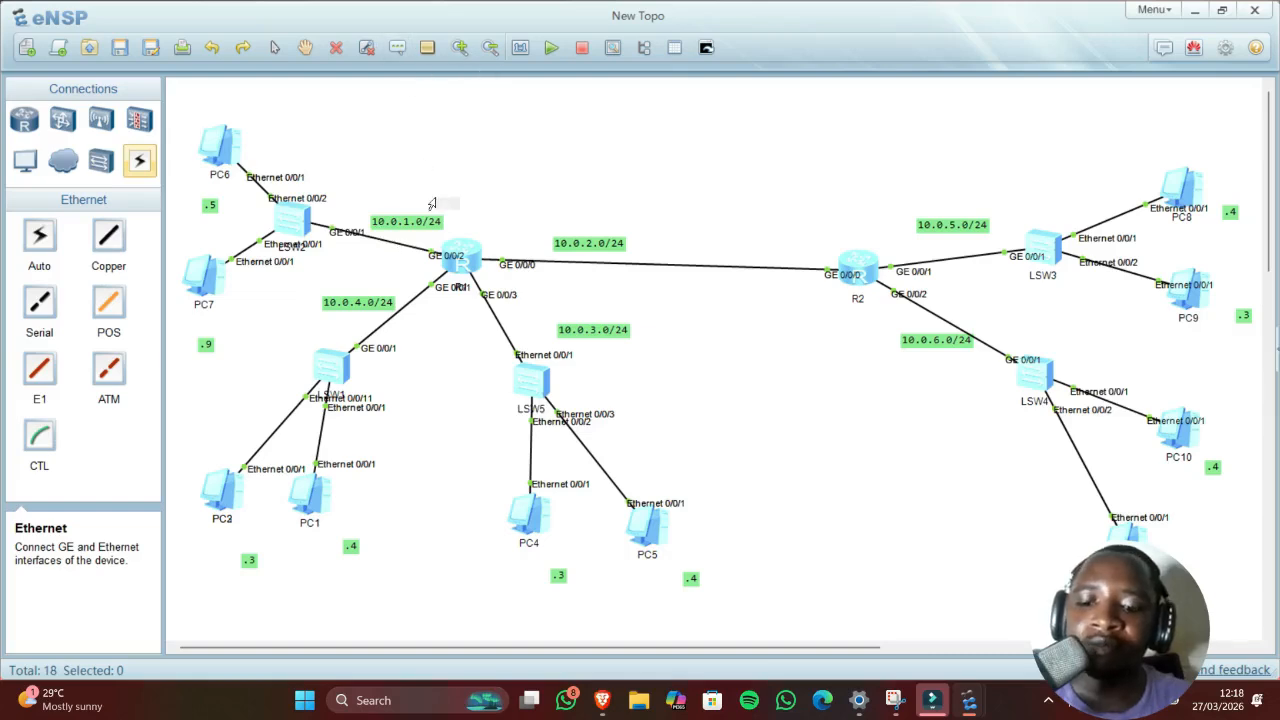
pyautogui.write('.1')
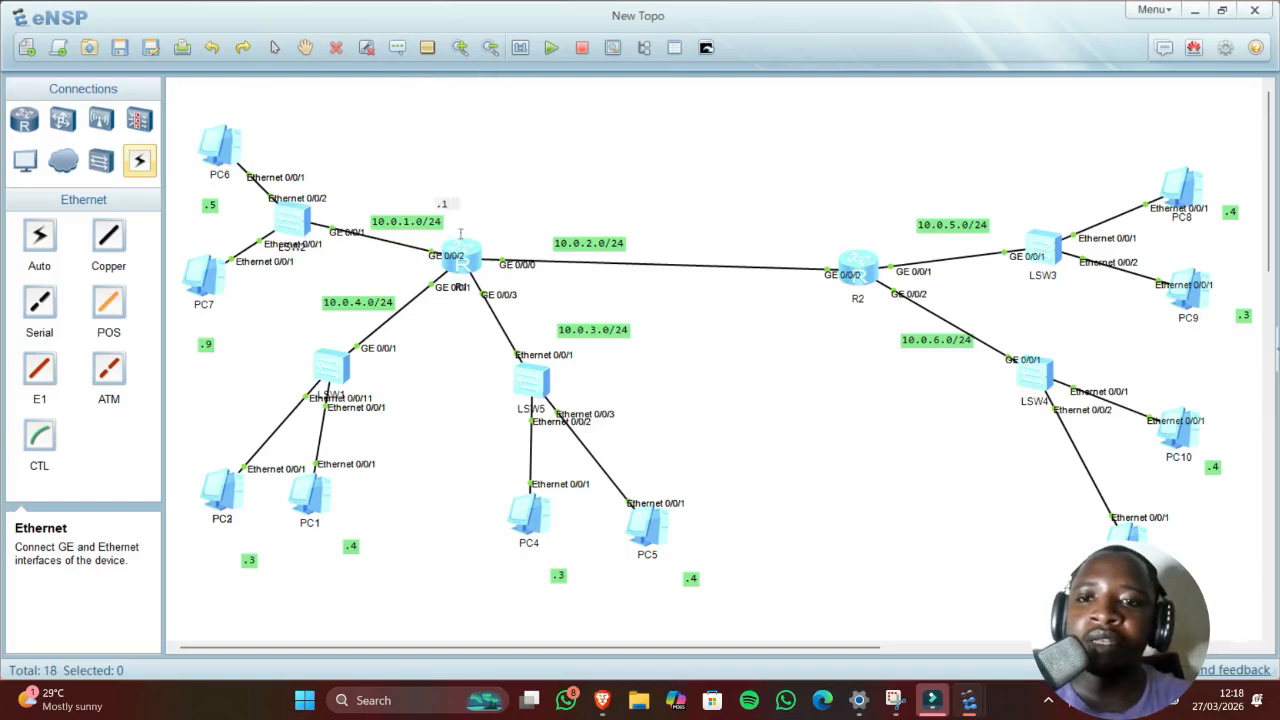
pyautogui.click(444, 318)
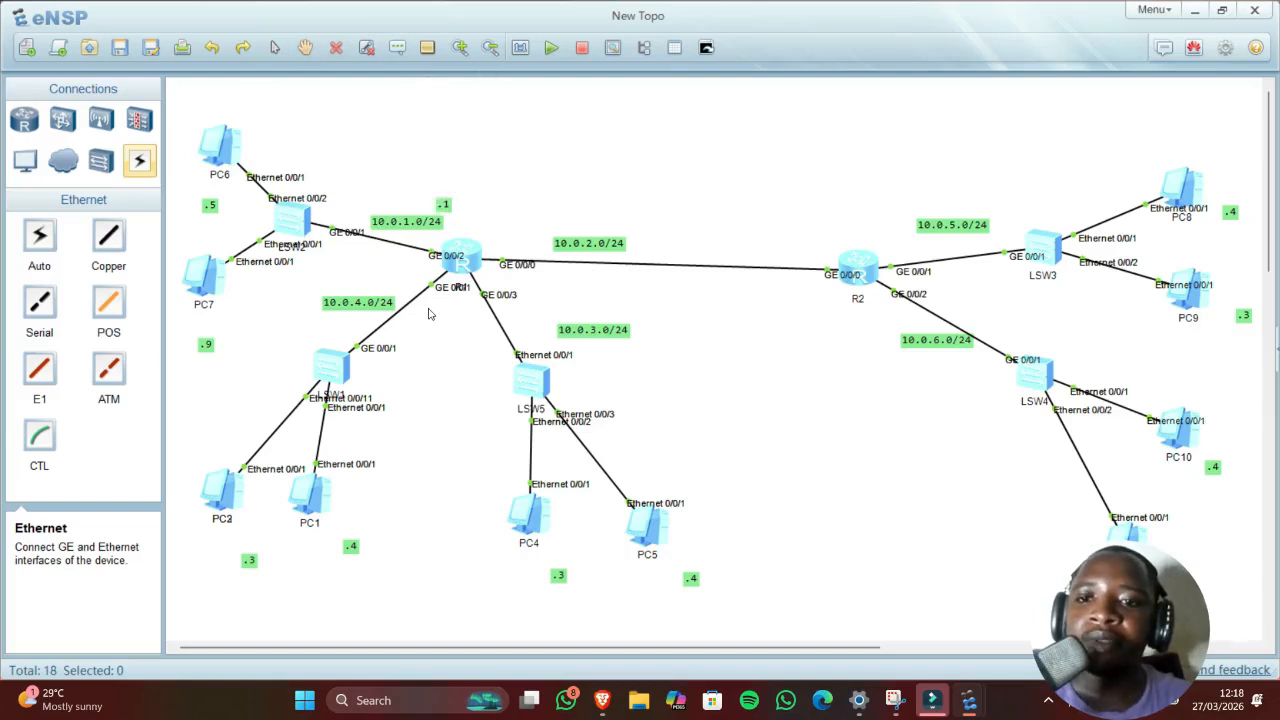
pyautogui.click(400, 49)
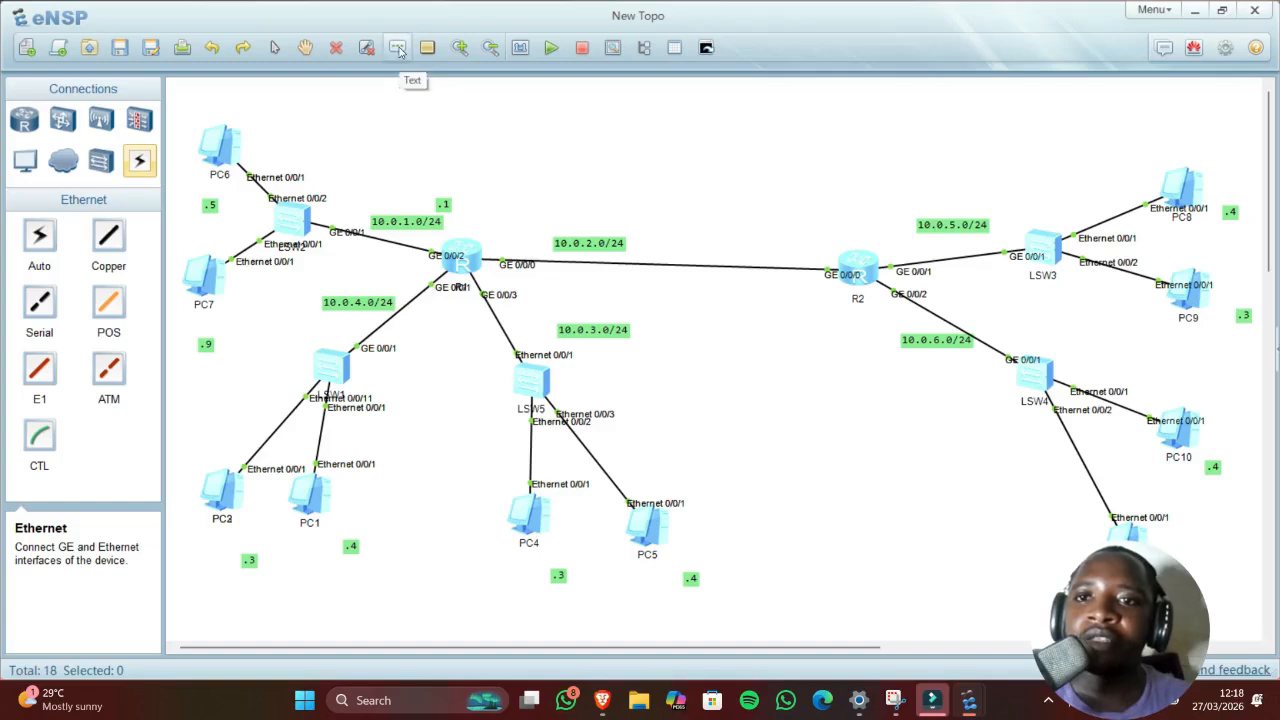
pyautogui.click(420, 285)
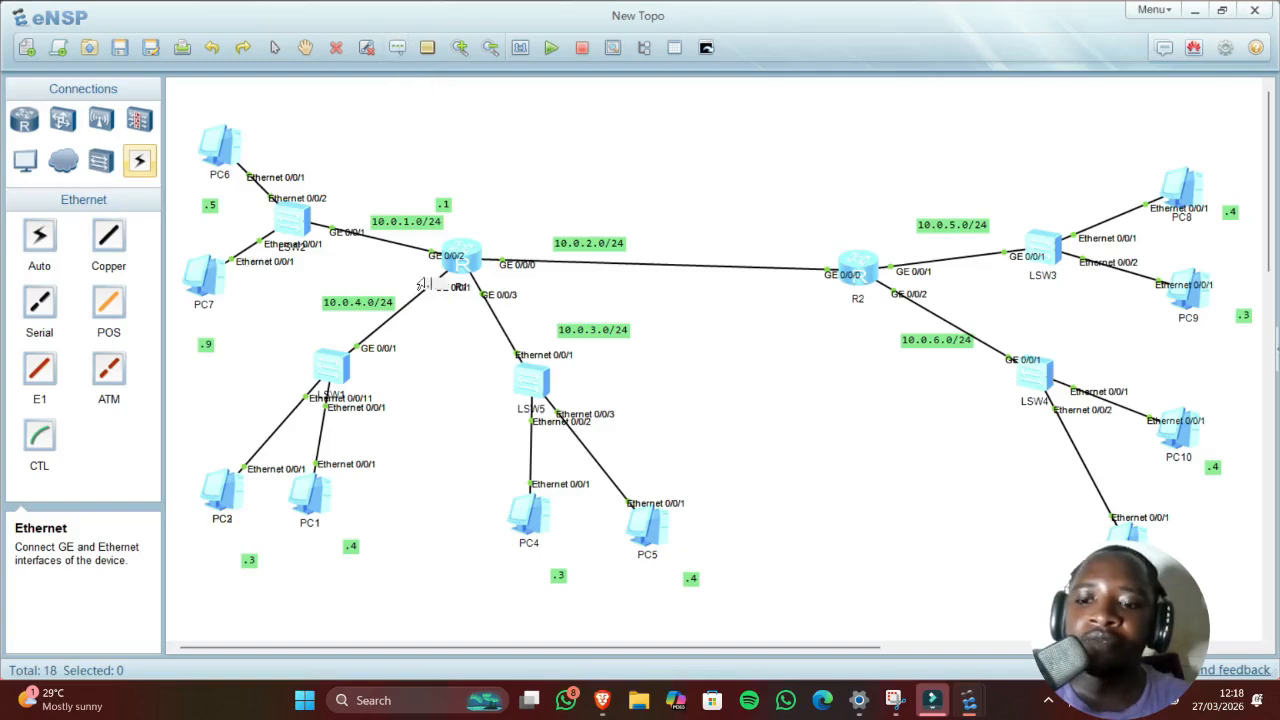
pyautogui.write('.1')
pyautogui.click(442, 337)
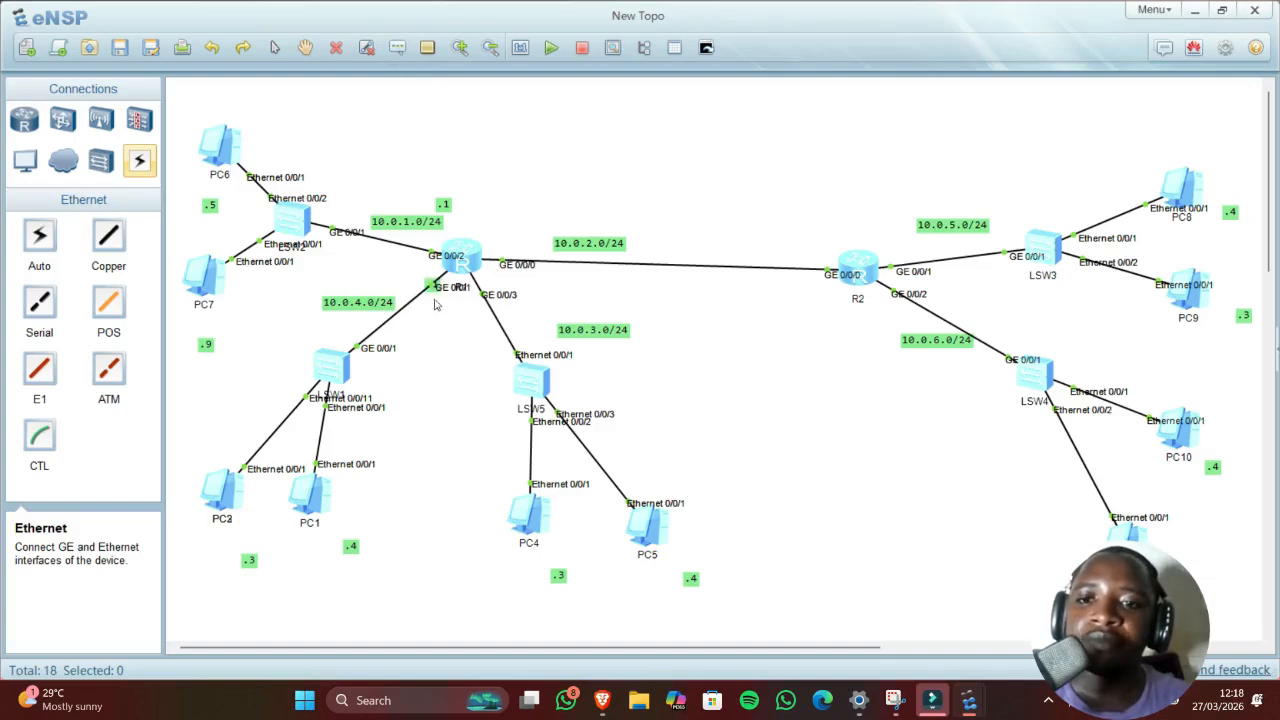
pyautogui.moveTo(432, 299); pyautogui.dragTo(419, 273)
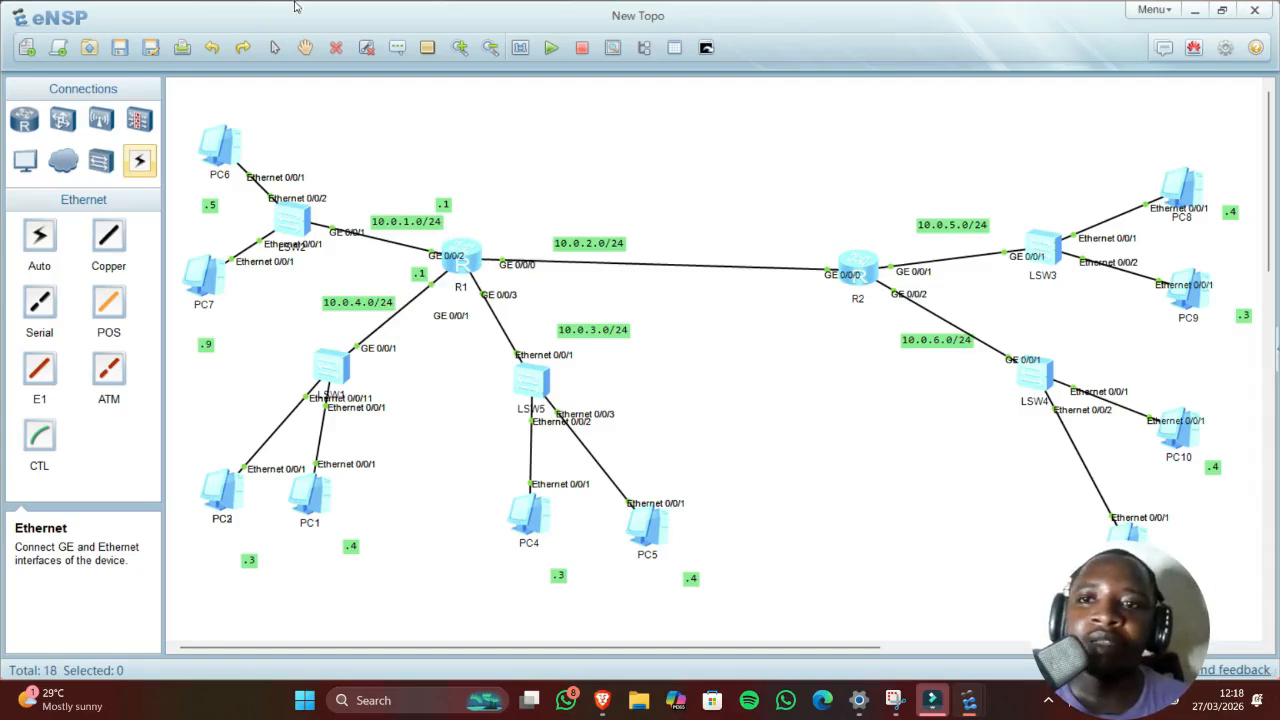
# Step: Add two more .1 labels beside R1's 10.0.2.0/24 link and below R1
pyautogui.click(397, 47)
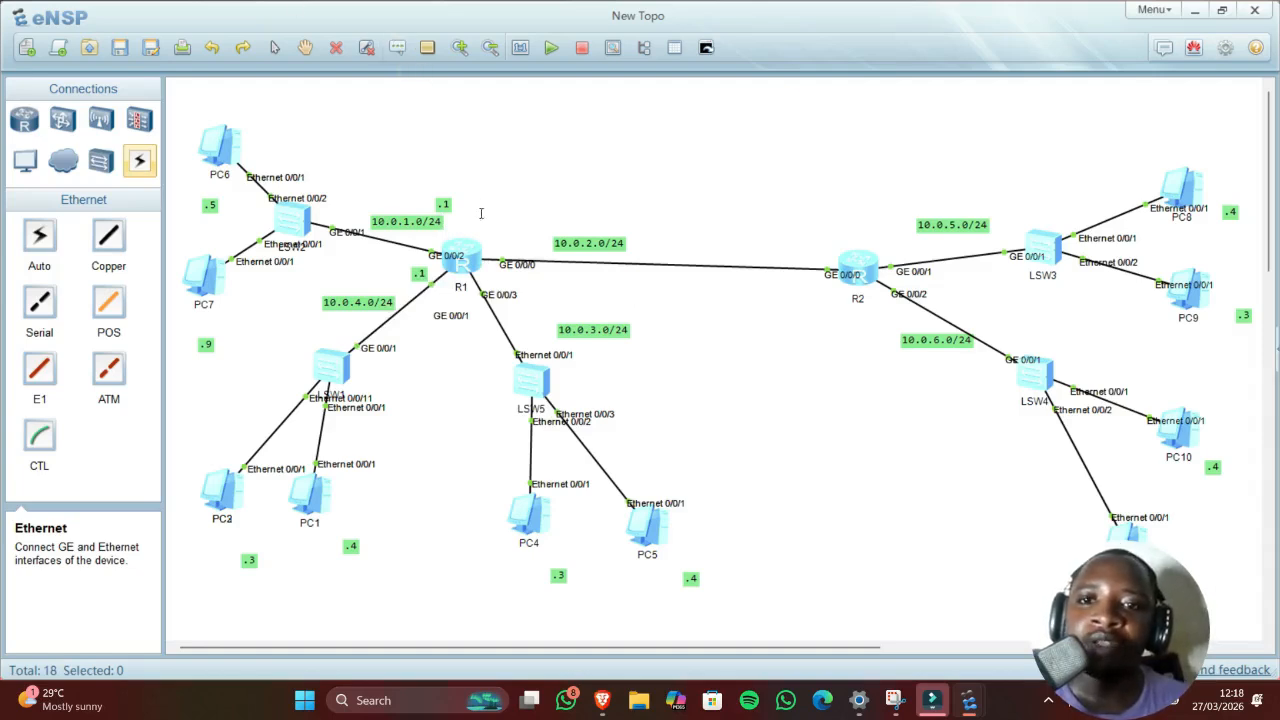
pyautogui.write('.1')
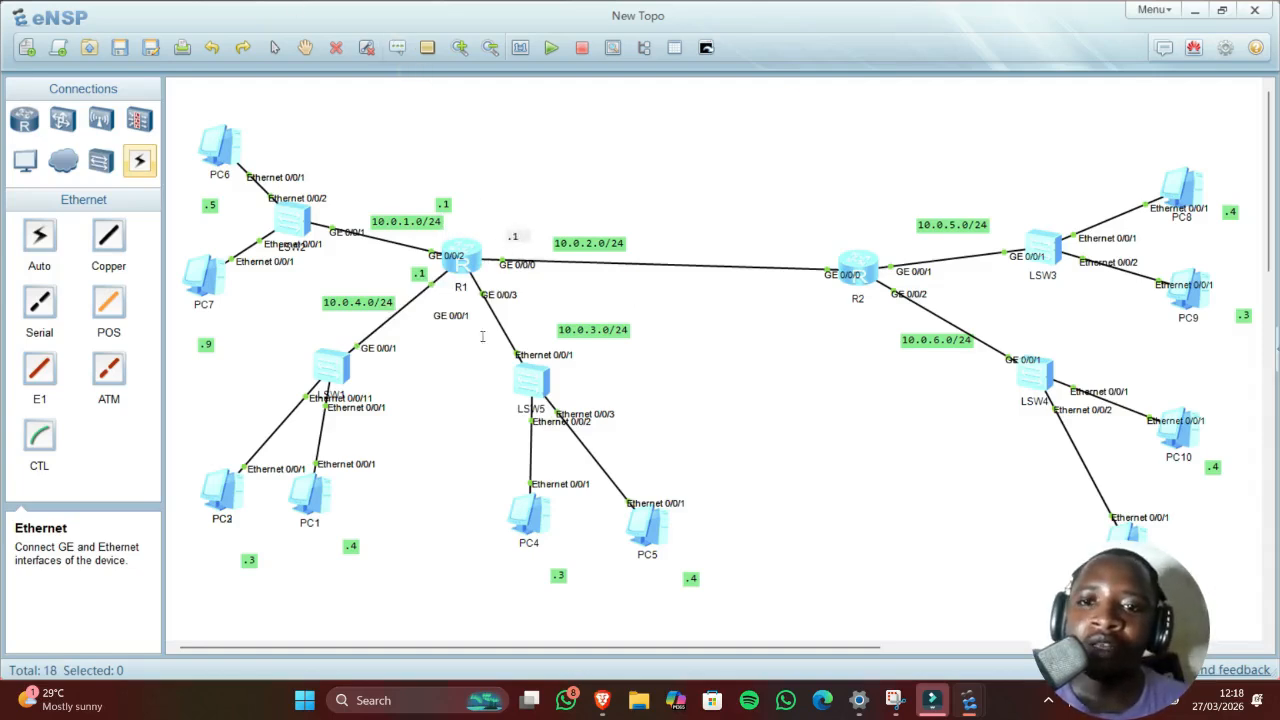
pyautogui.click(482, 340)
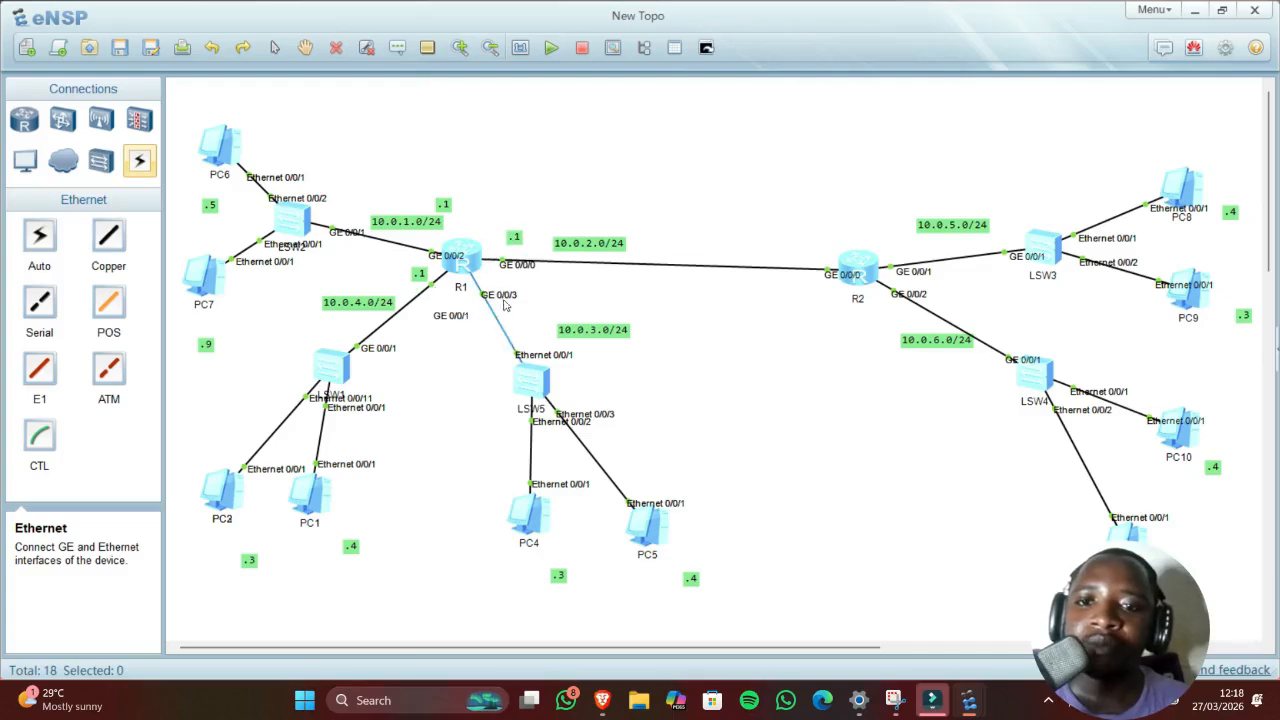
pyautogui.click(397, 48)
pyautogui.click(473, 325)
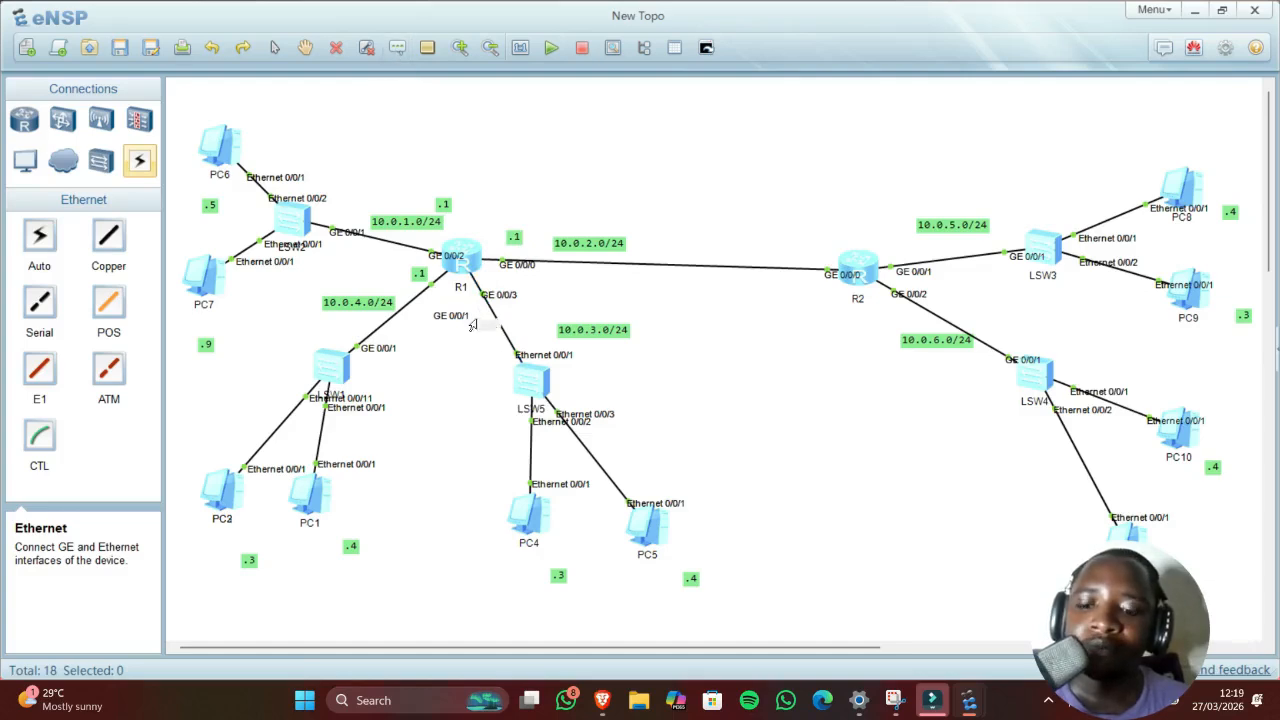
pyautogui.write('.1')
pyautogui.click(820, 414)
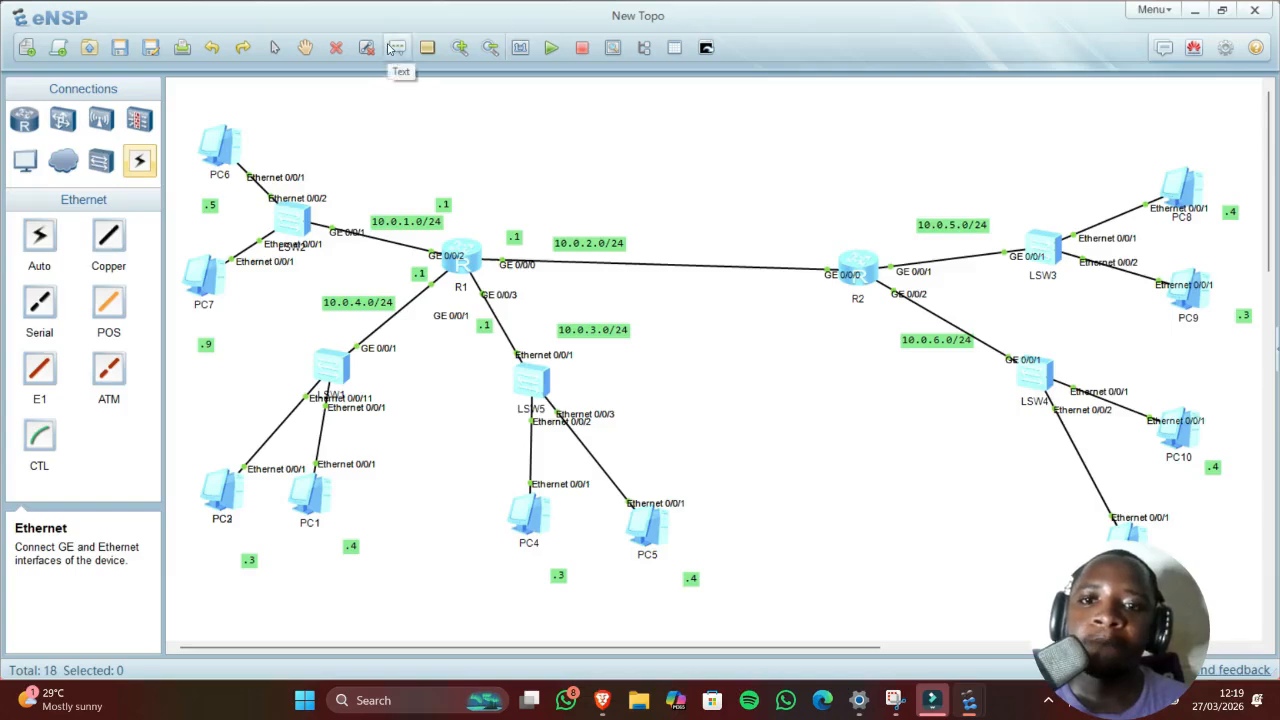
# Step: Label R2's links: .2 toward R1, and .1 toward LSW3 and LSW4
pyautogui.click(808, 248)
pyautogui.write('.2')
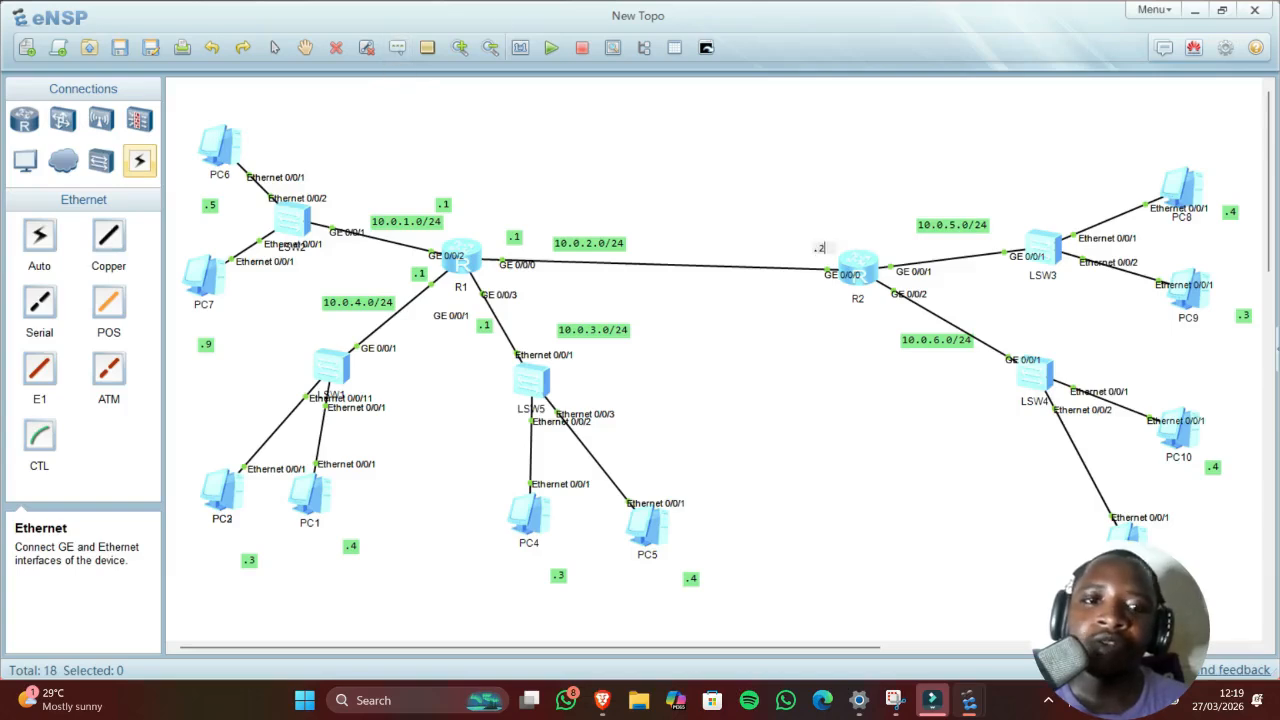
pyautogui.click(398, 48)
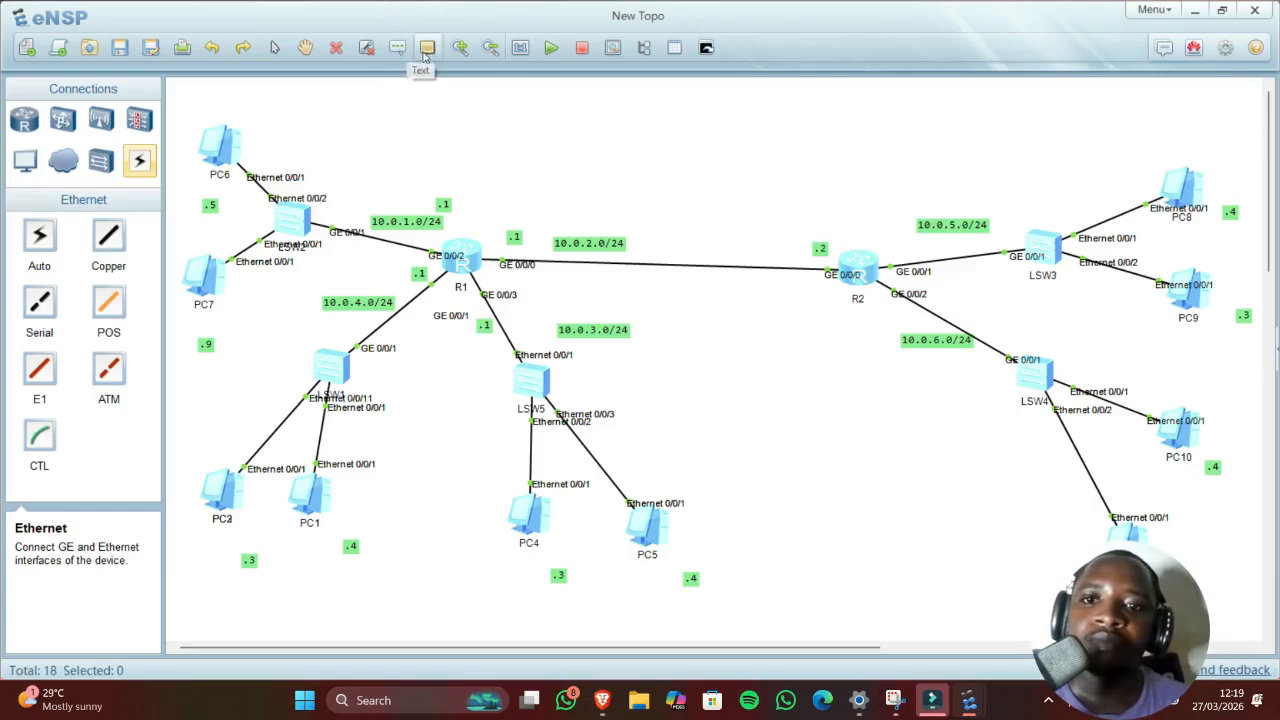
pyautogui.click(900, 246)
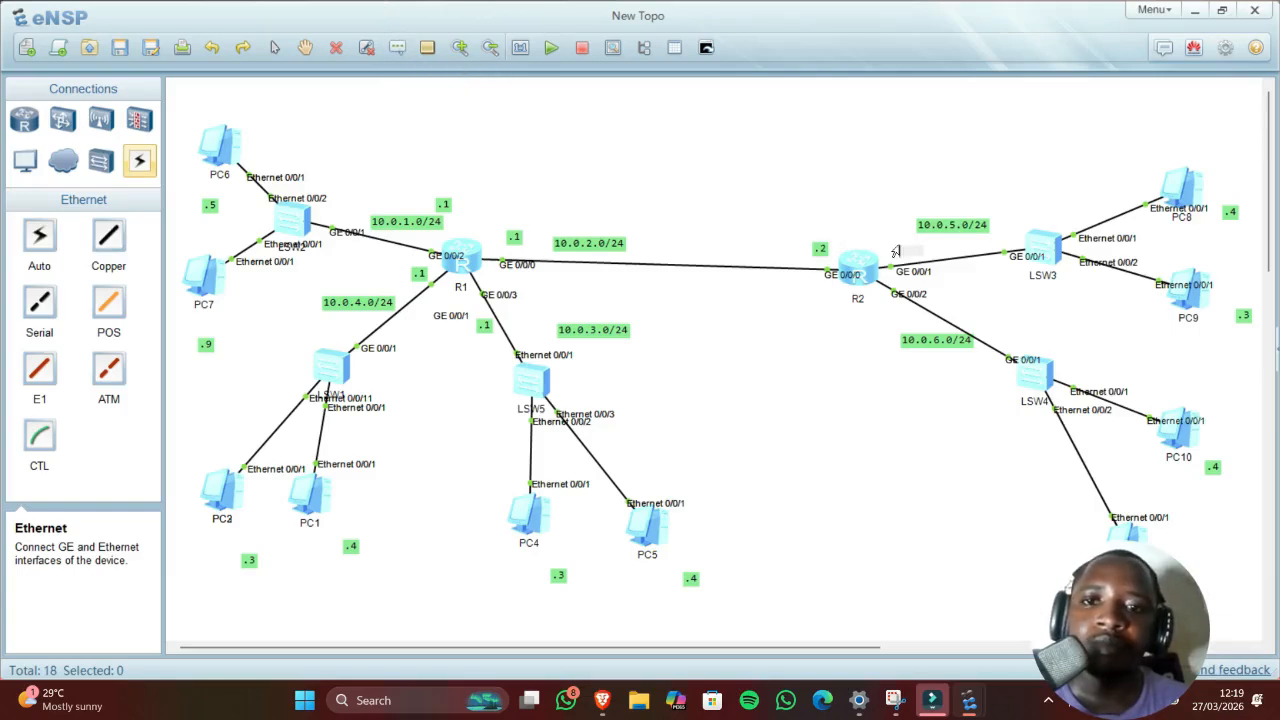
pyautogui.write('.1')
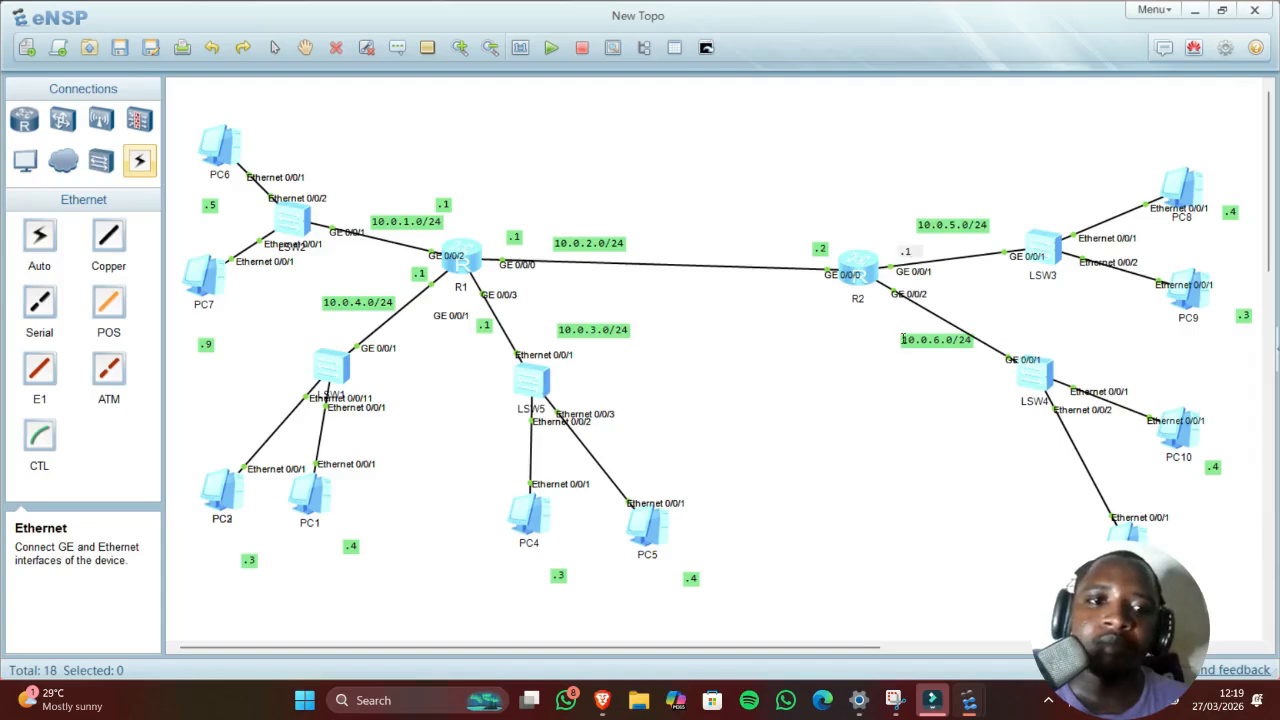
pyautogui.click(872, 302)
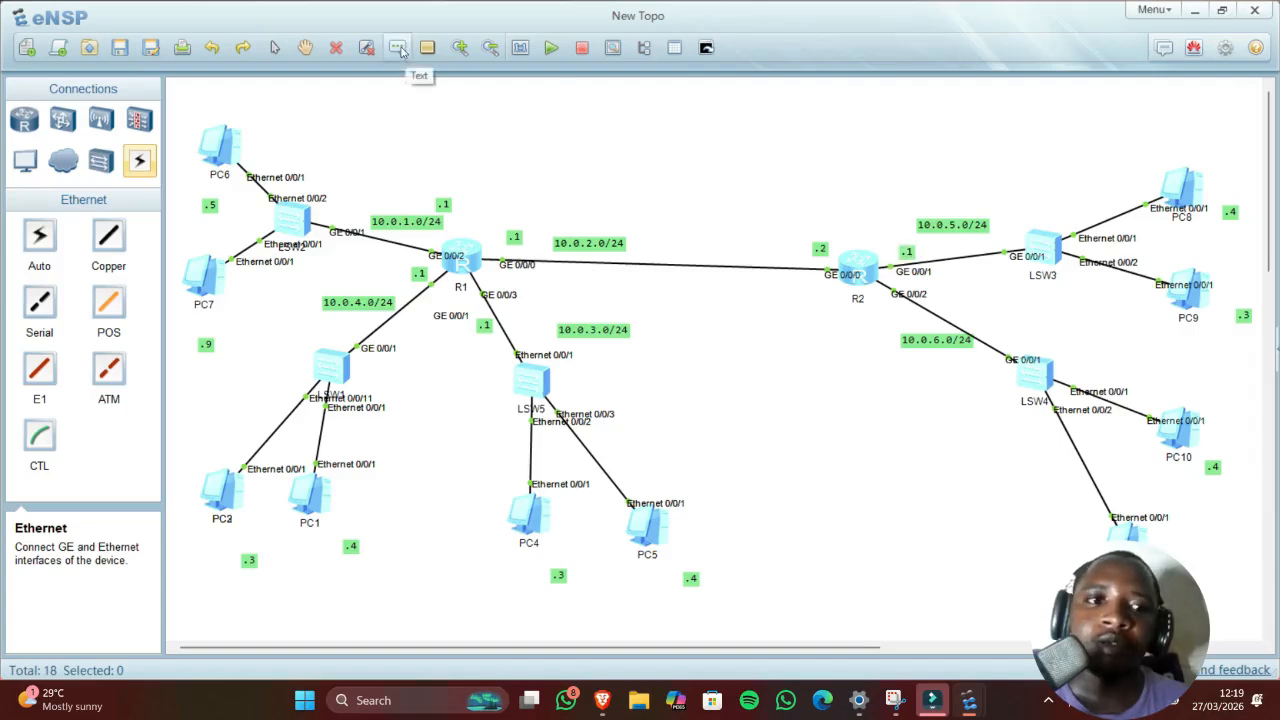
pyautogui.click(872, 318)
pyautogui.write('.1')
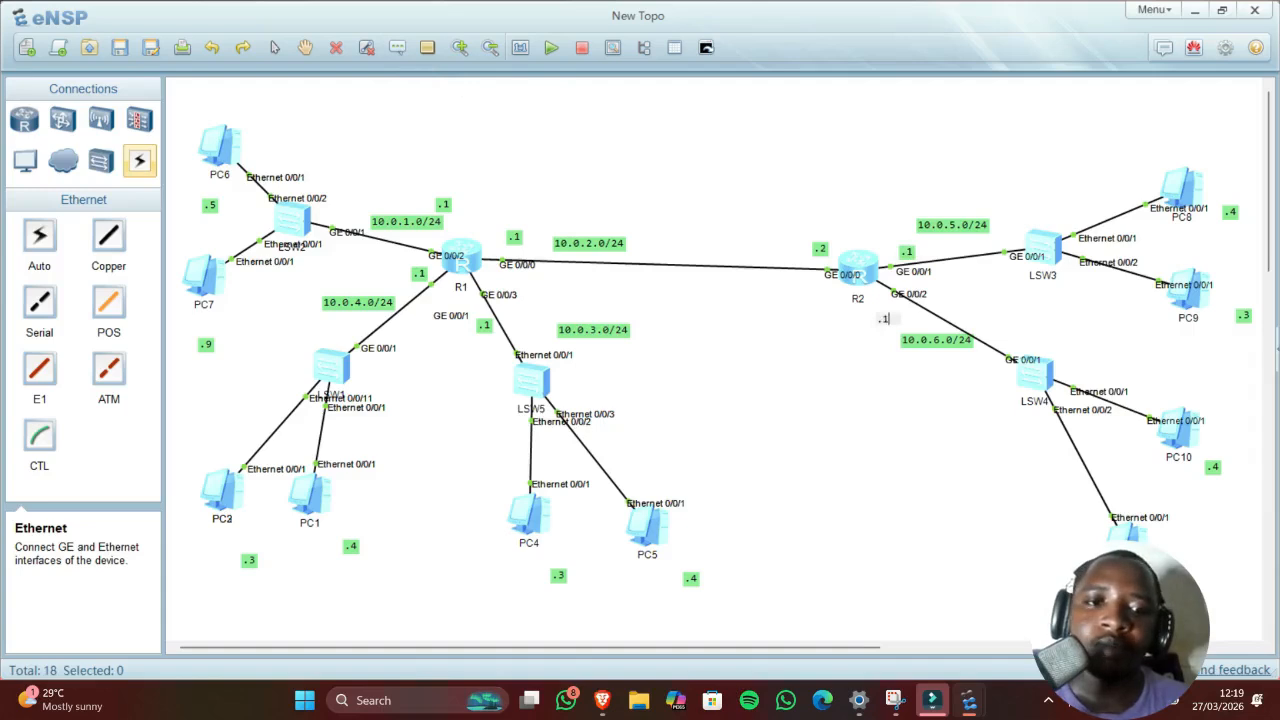
pyautogui.click(878, 341)
# Step: Assign 10.0.1.1 255.255.255.0 to R1's GigabitEthernet0/0/2 and check the interface-up log
pyautogui.moveTo(932, 700)
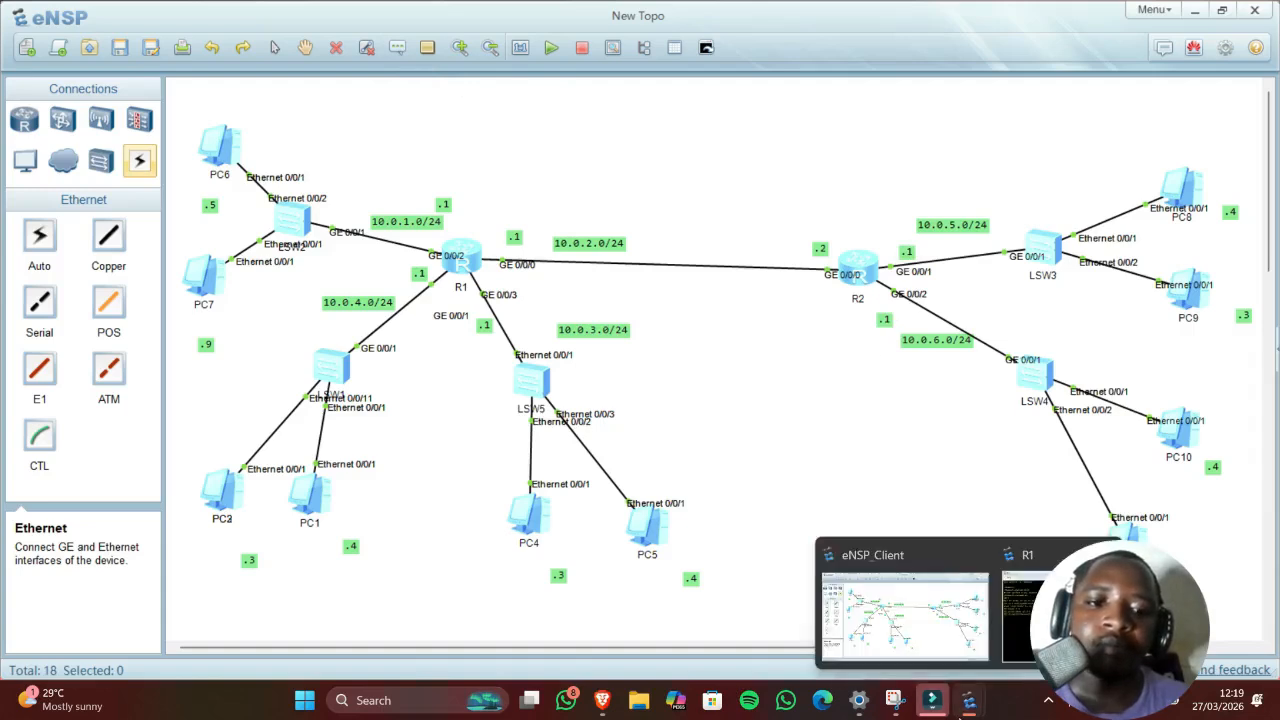
pyautogui.click(1024, 655)
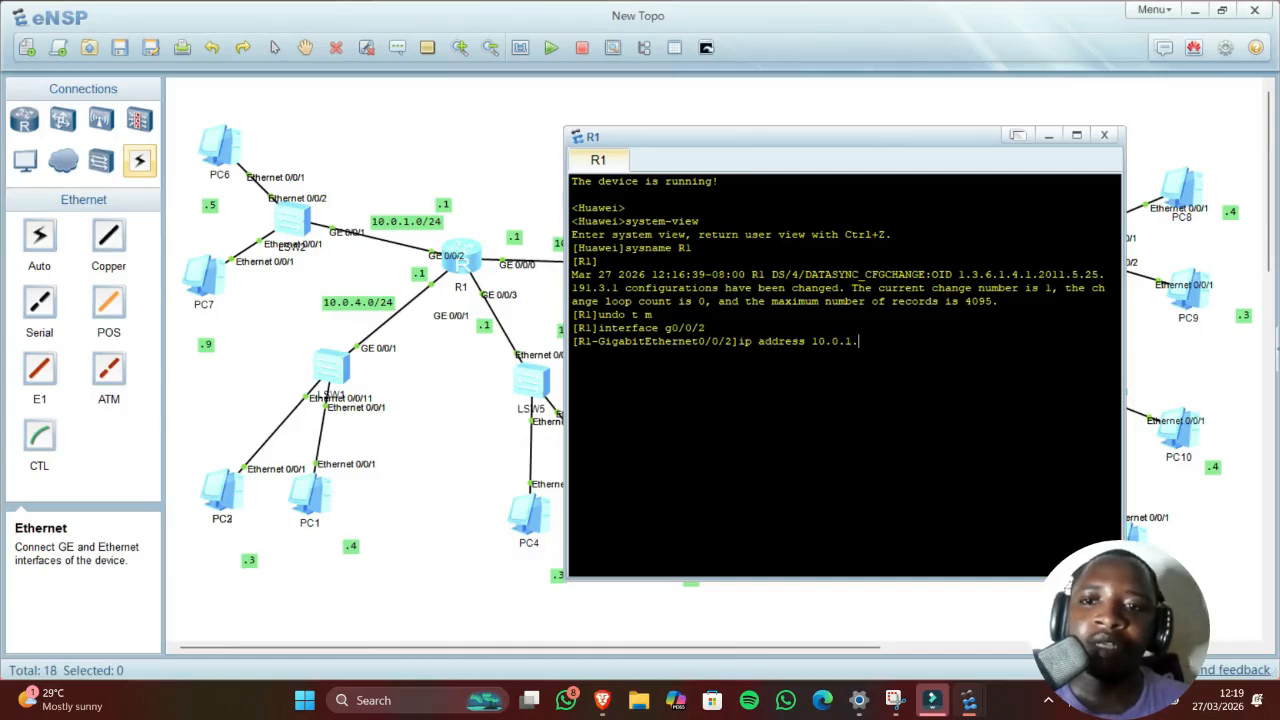
pyautogui.write('1')
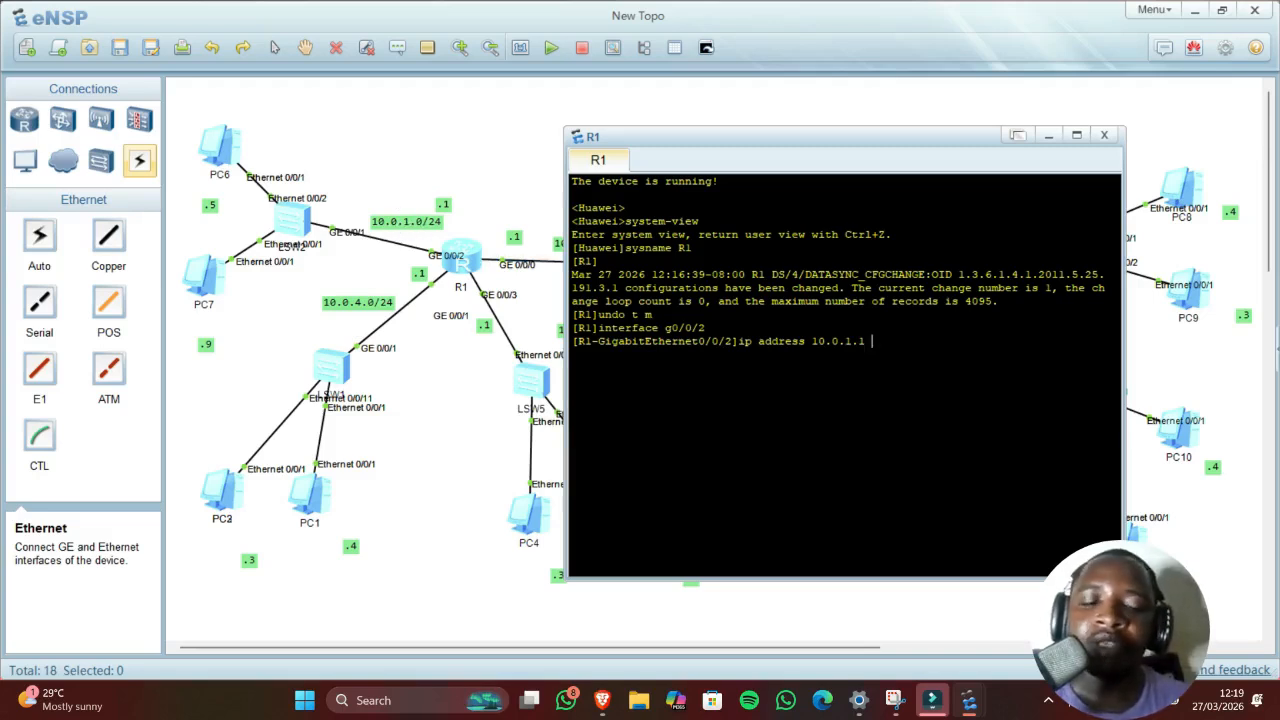
pyautogui.write('25')
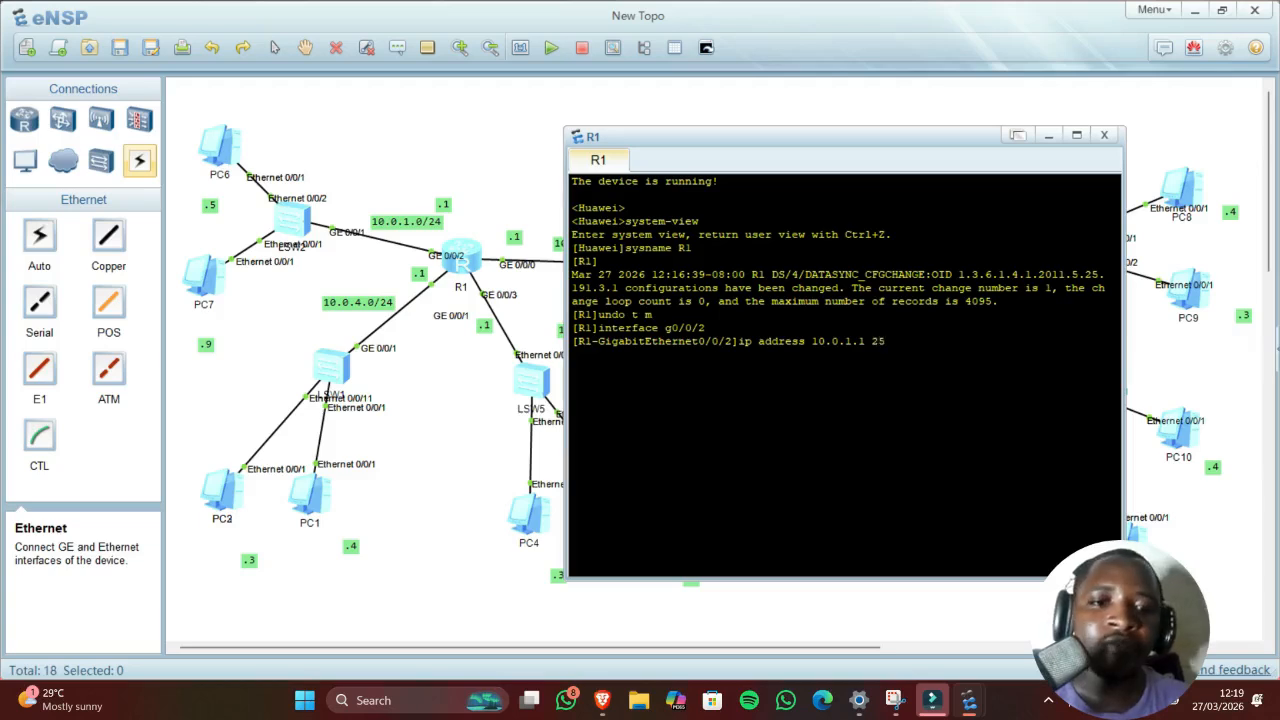
pyautogui.write('5.')
pyautogui.write('25')
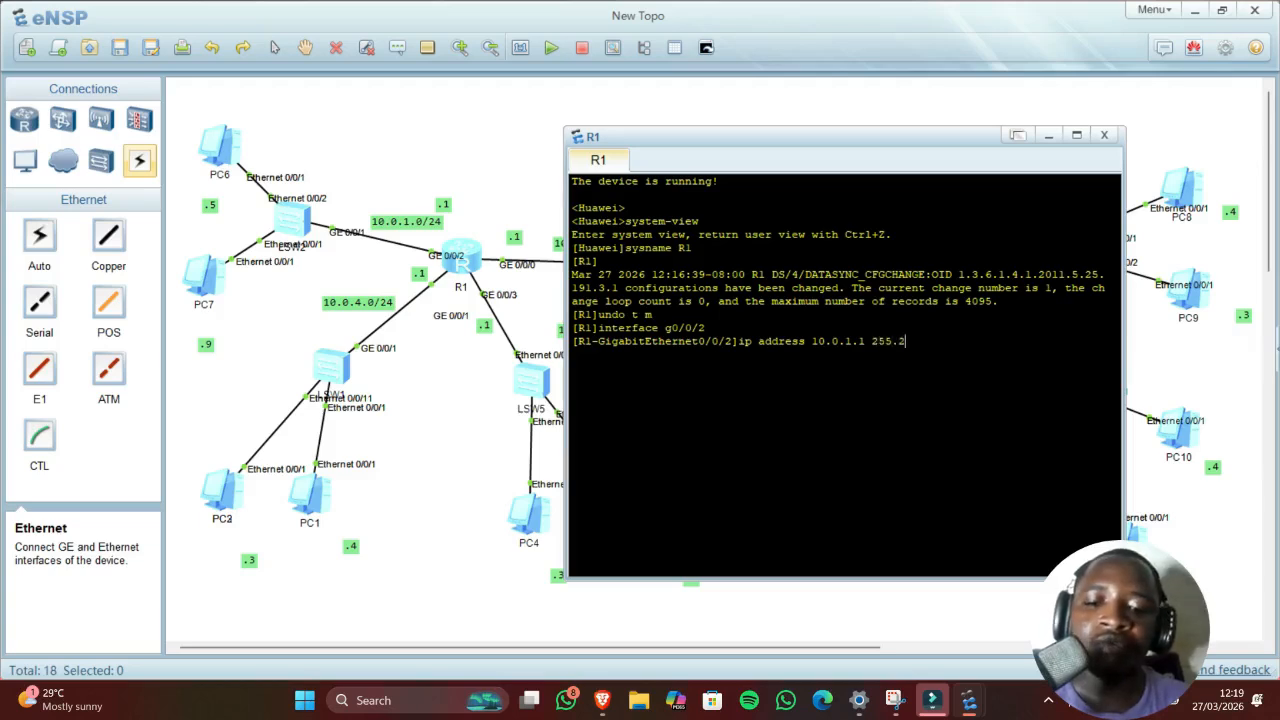
pyautogui.write('5')
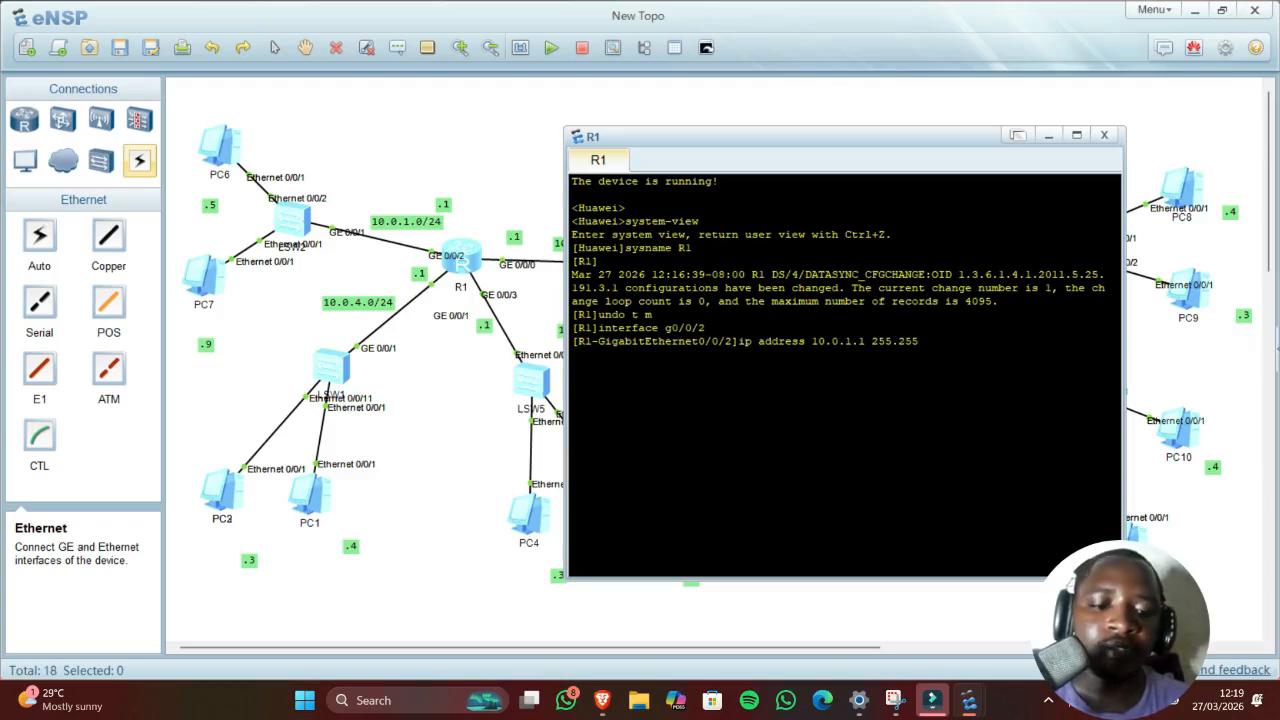
pyautogui.write('.255')
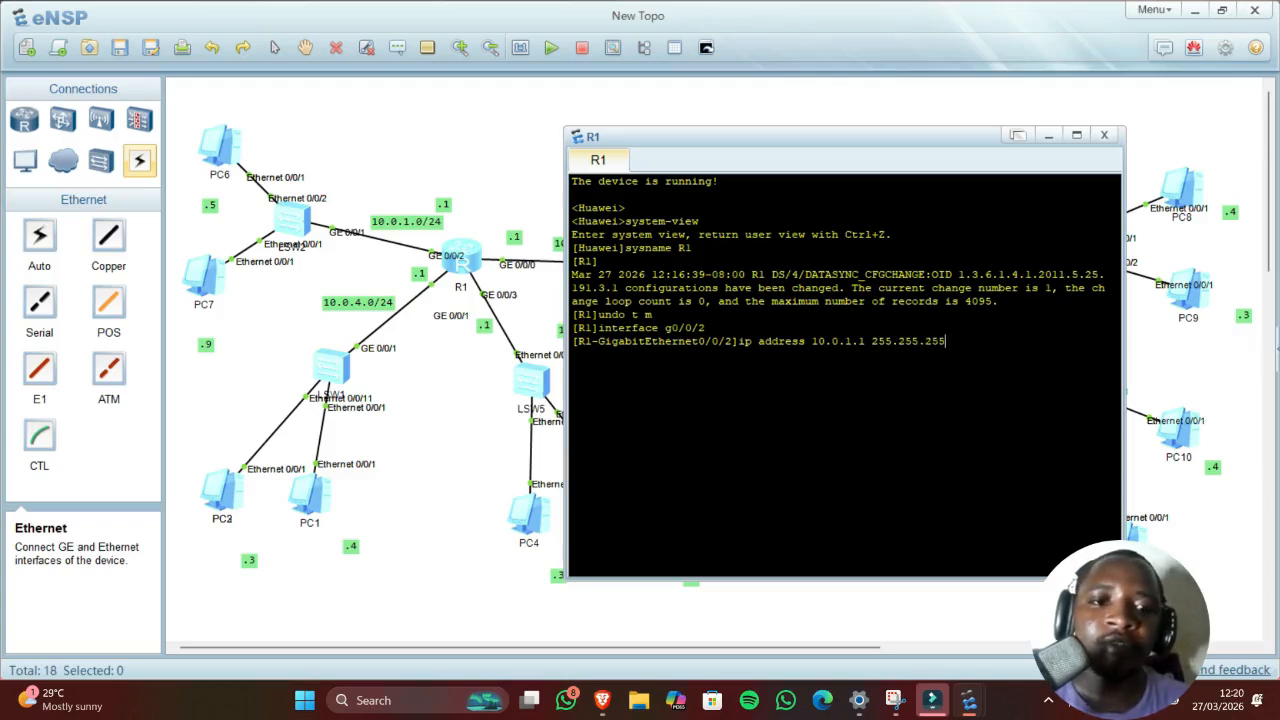
pyautogui.write('.0')
pyautogui.press('Return')
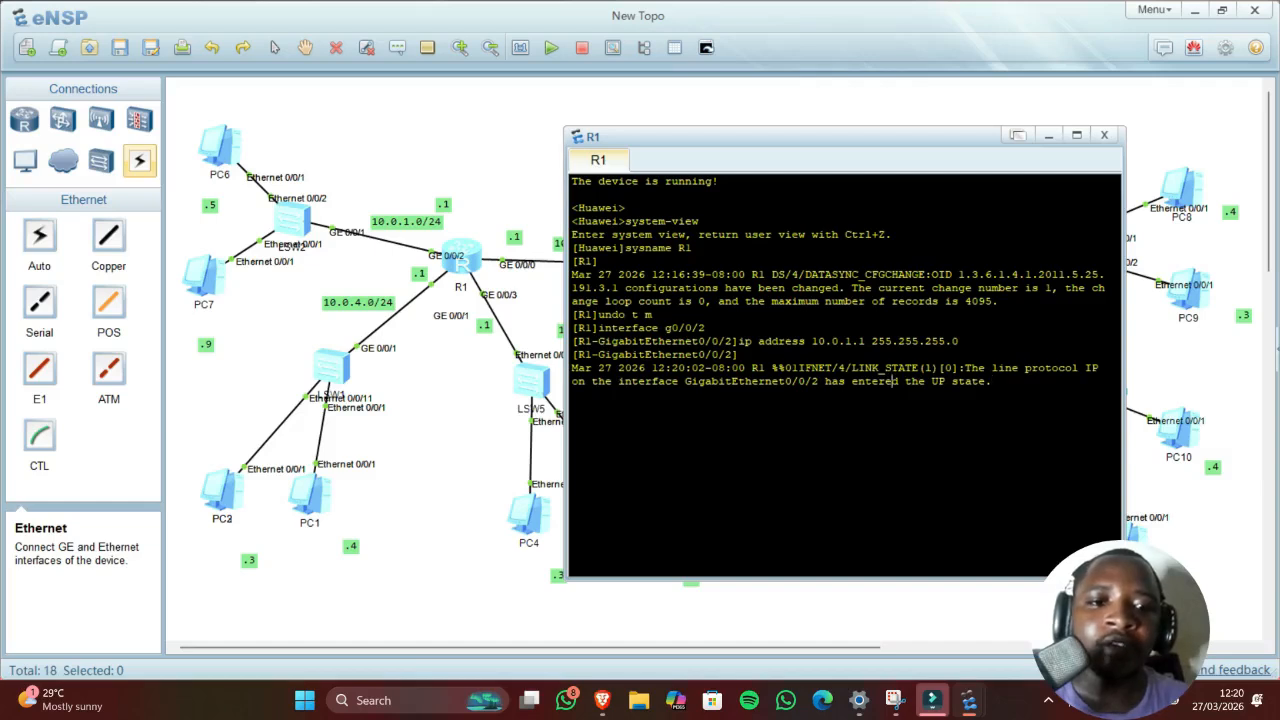
pyautogui.moveTo(891, 381); pyautogui.dragTo(966, 381)
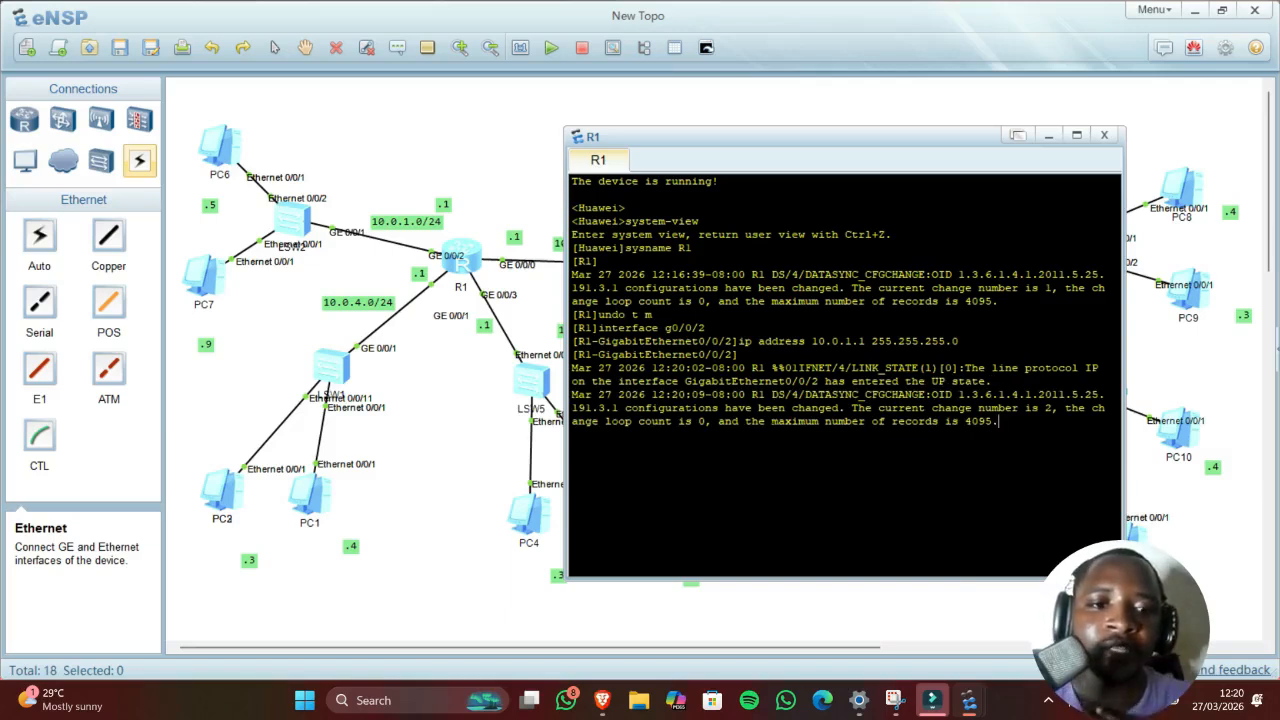
pyautogui.moveTo(998, 421); pyautogui.dragTo(849, 382)
pyautogui.click(999, 411)
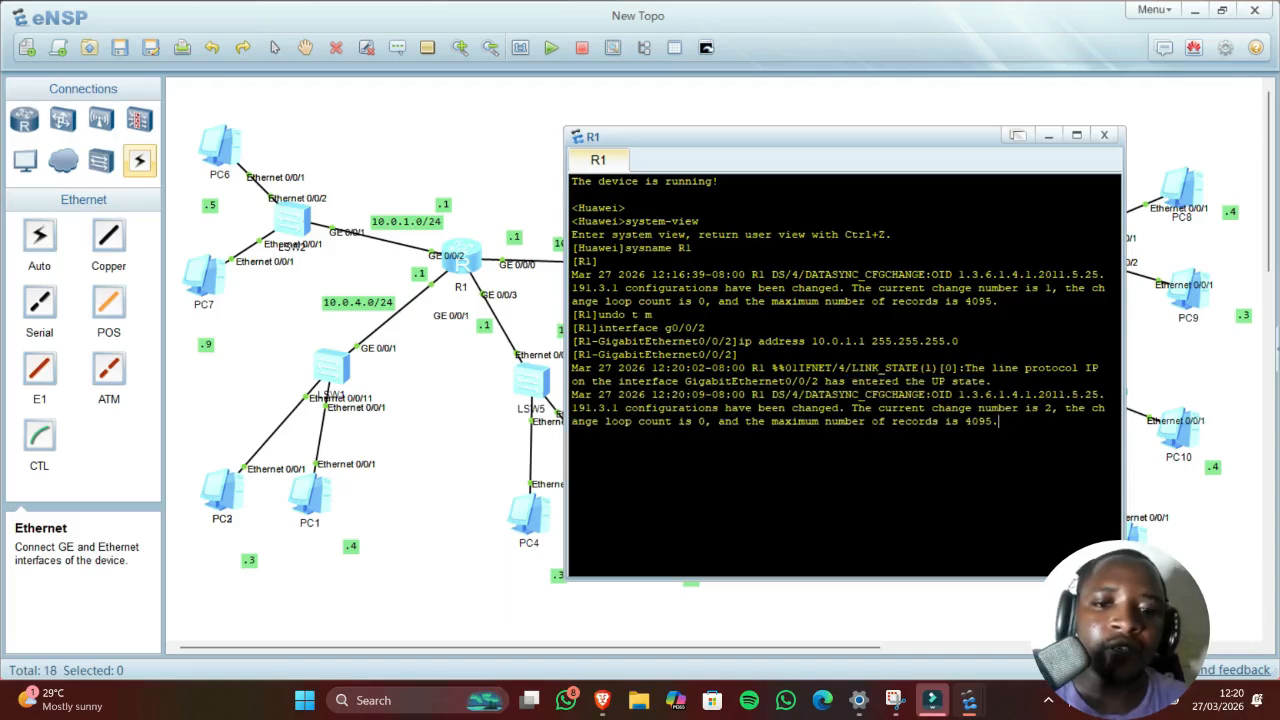
# Step: Quit out of interface and system view back to R1's user view
pyautogui.press('Return')
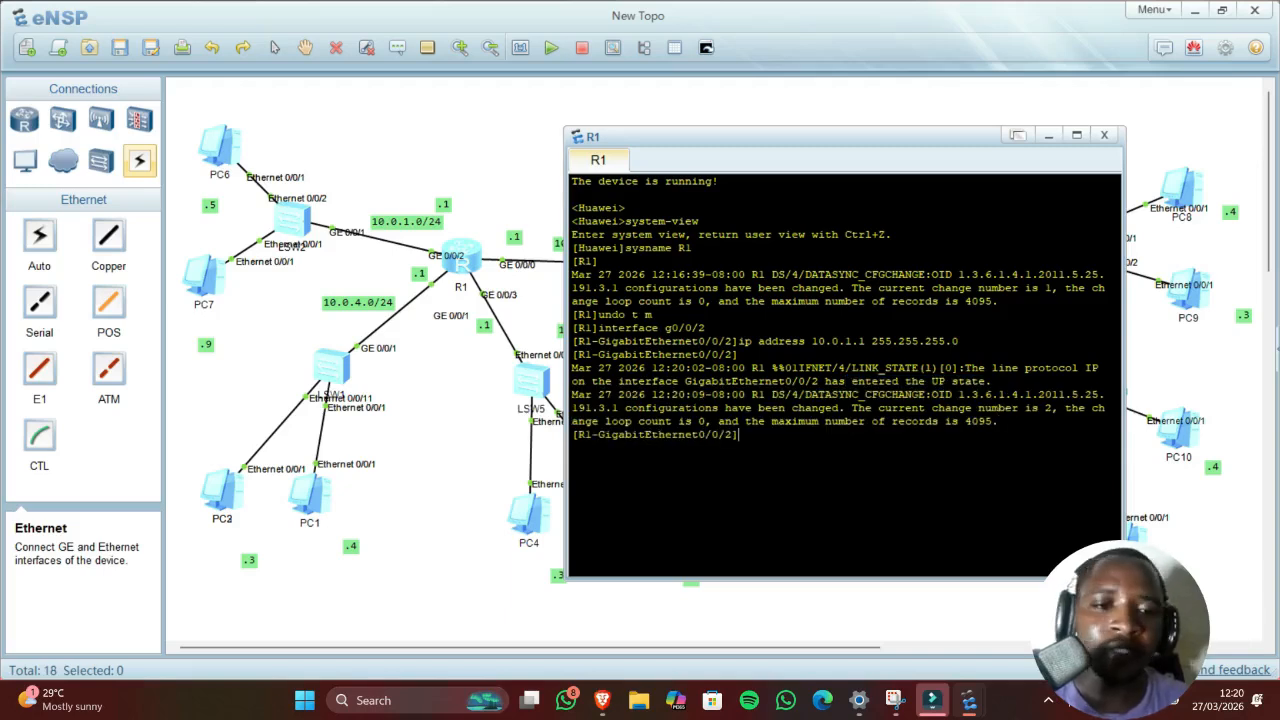
pyautogui.write('quit')
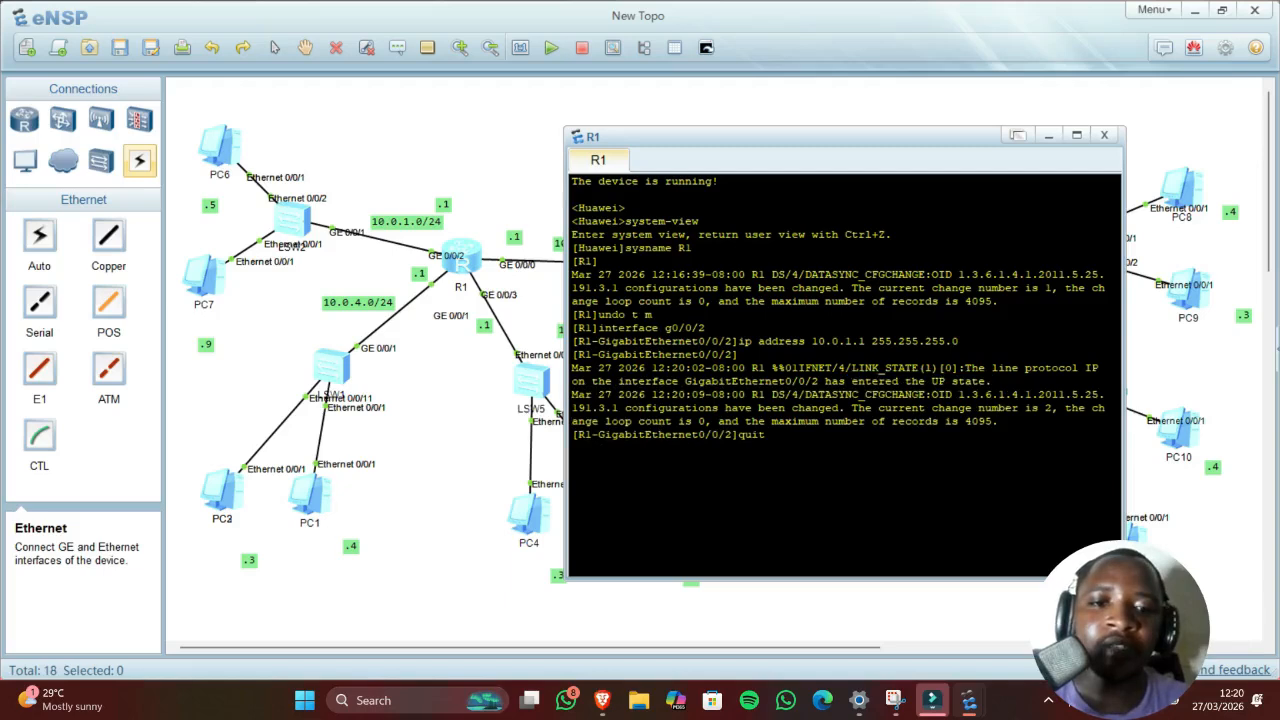
pyautogui.press('Return')
pyautogui.write('q')
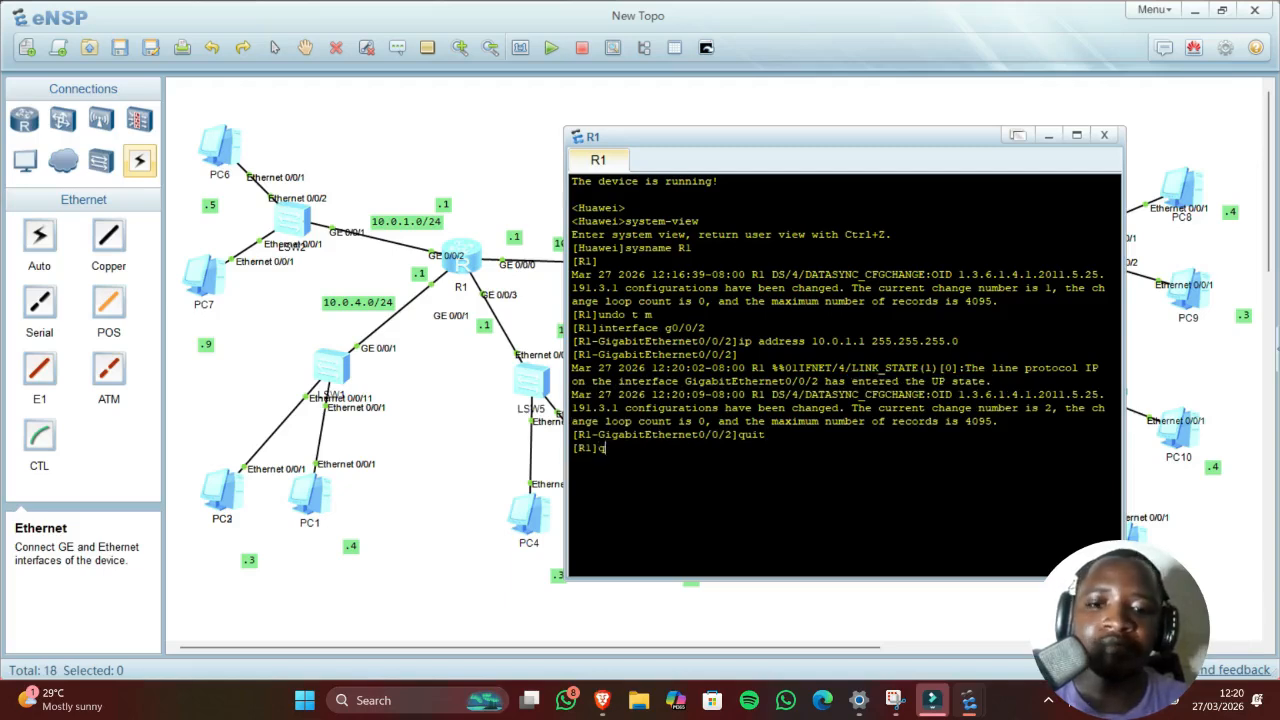
pyautogui.write('uit')
pyautogui.press('Return')
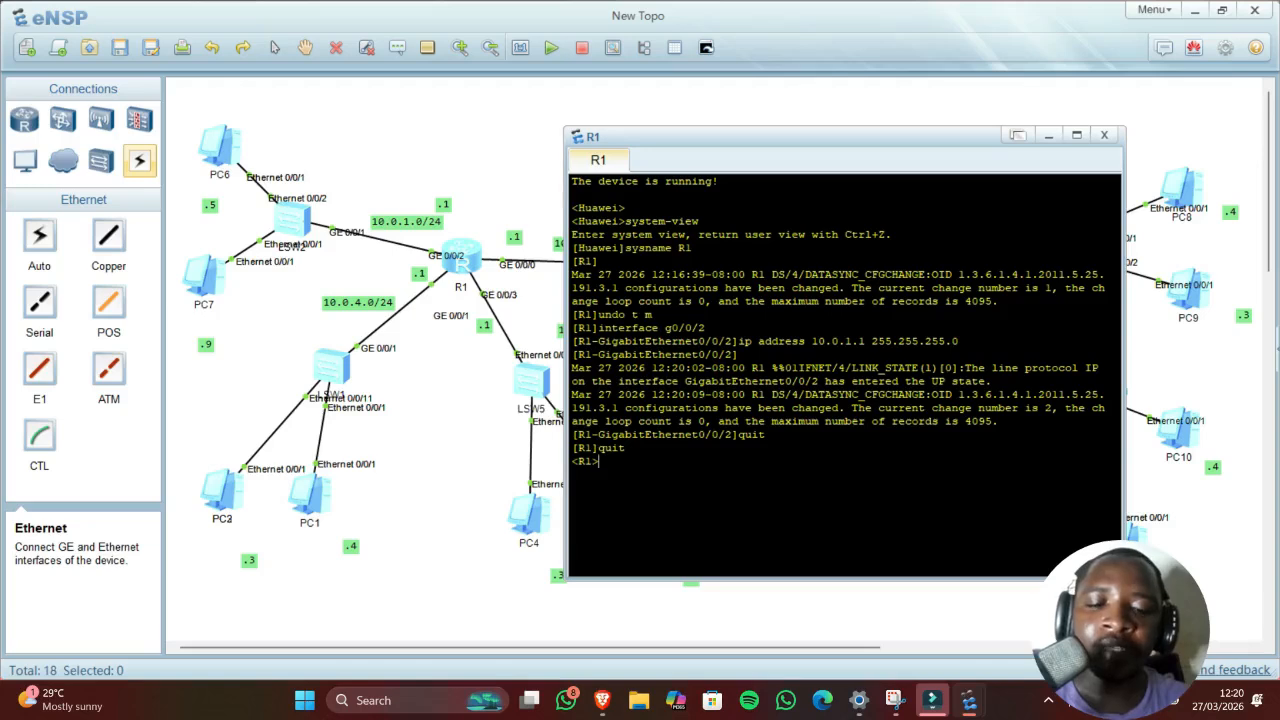
# Step: Turn off terminal monitoring with undo t m and review the log messages
pyautogui.write('undo t m')
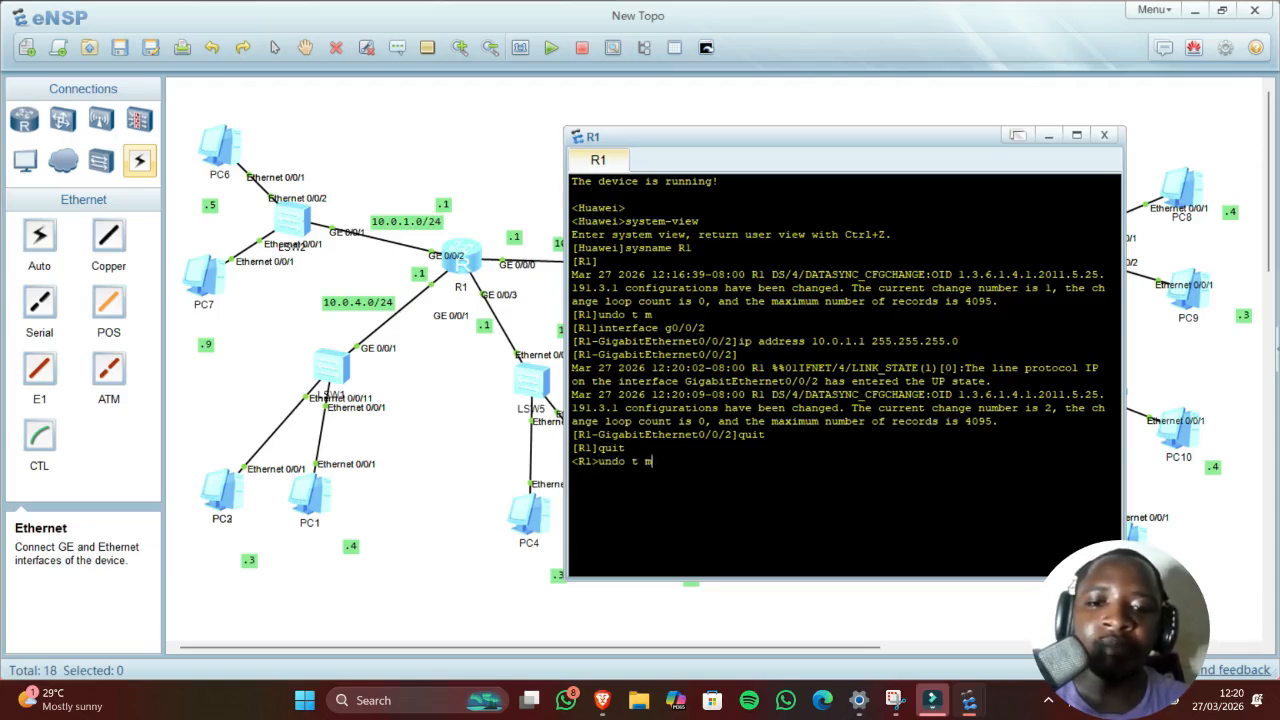
pyautogui.press('Return')
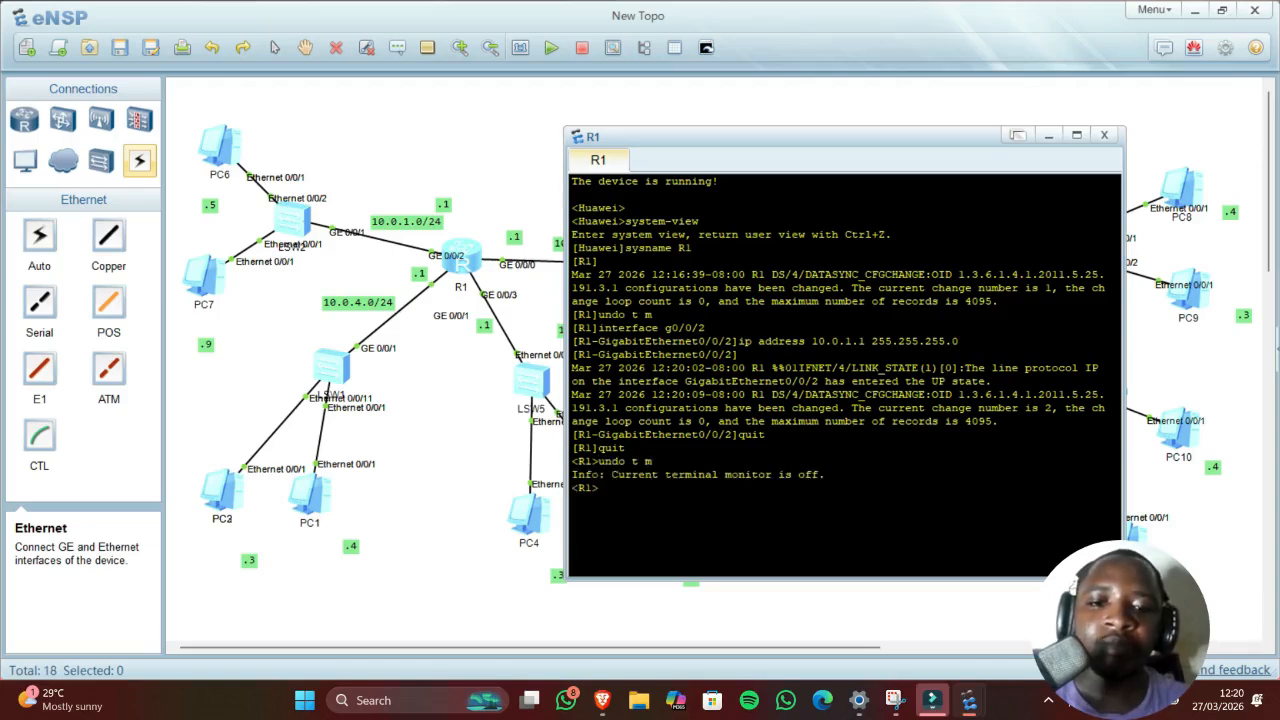
pyautogui.moveTo(611, 474); pyautogui.dragTo(604, 488)
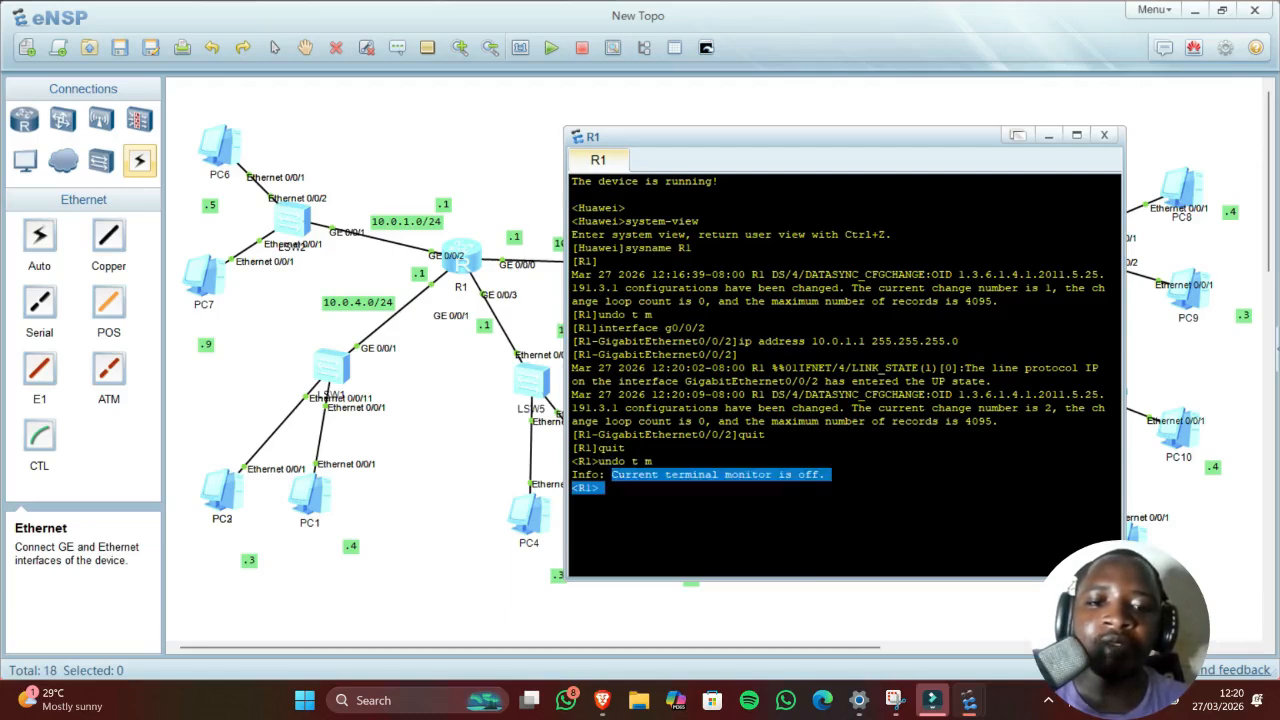
pyautogui.click(602, 488)
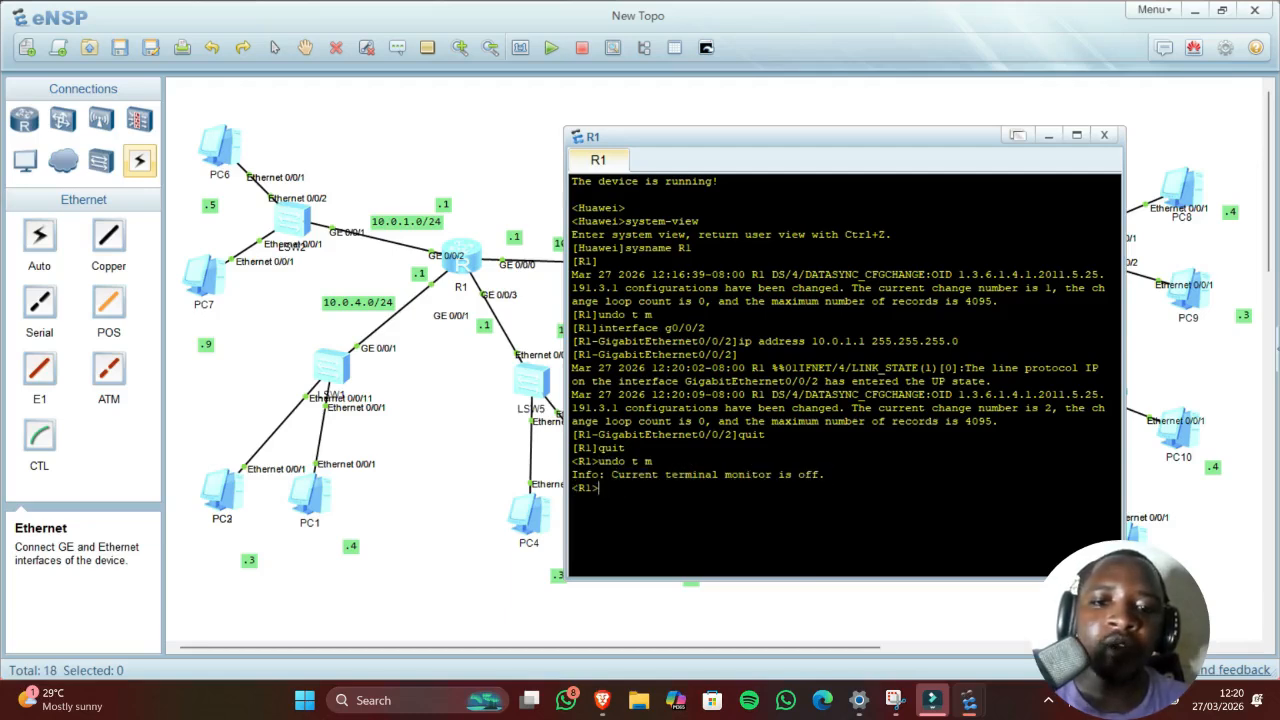
pyautogui.moveTo(625, 408); pyautogui.dragTo(692, 436)
pyautogui.click(692, 437)
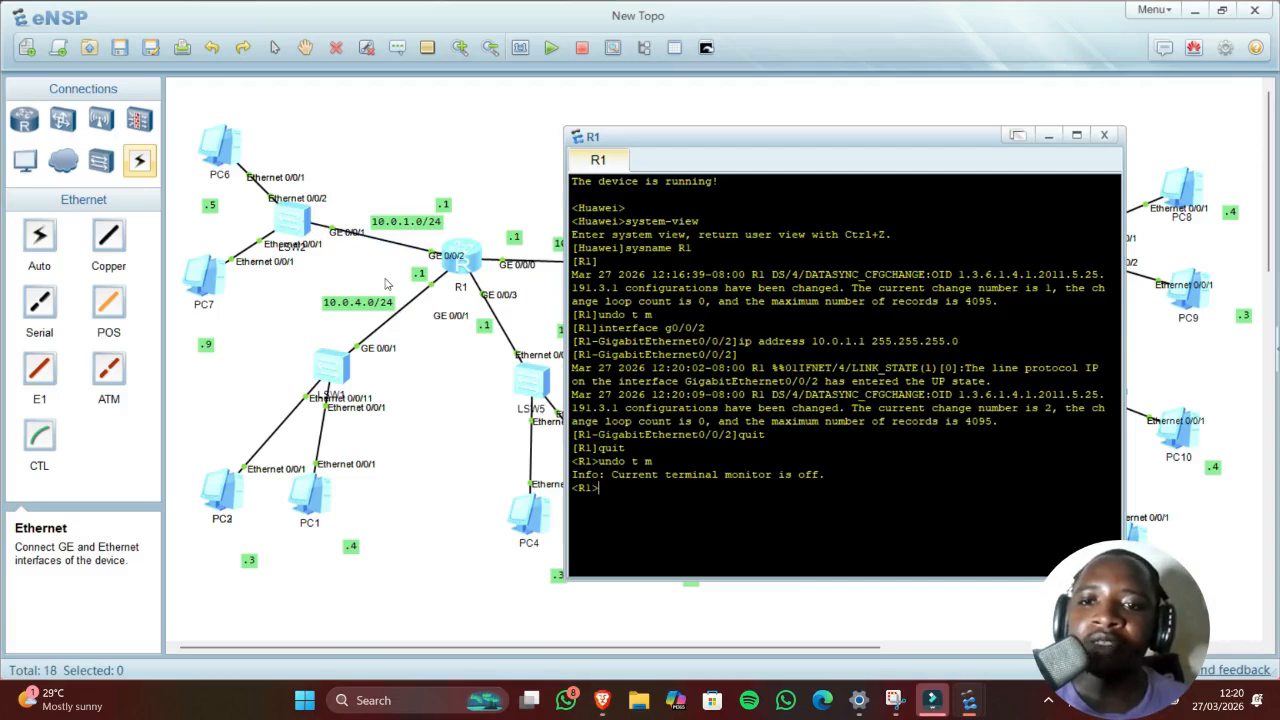
# Step: Open PC6's settings and enter its IP address 10.0.1.5
pyautogui.click(316, 127)
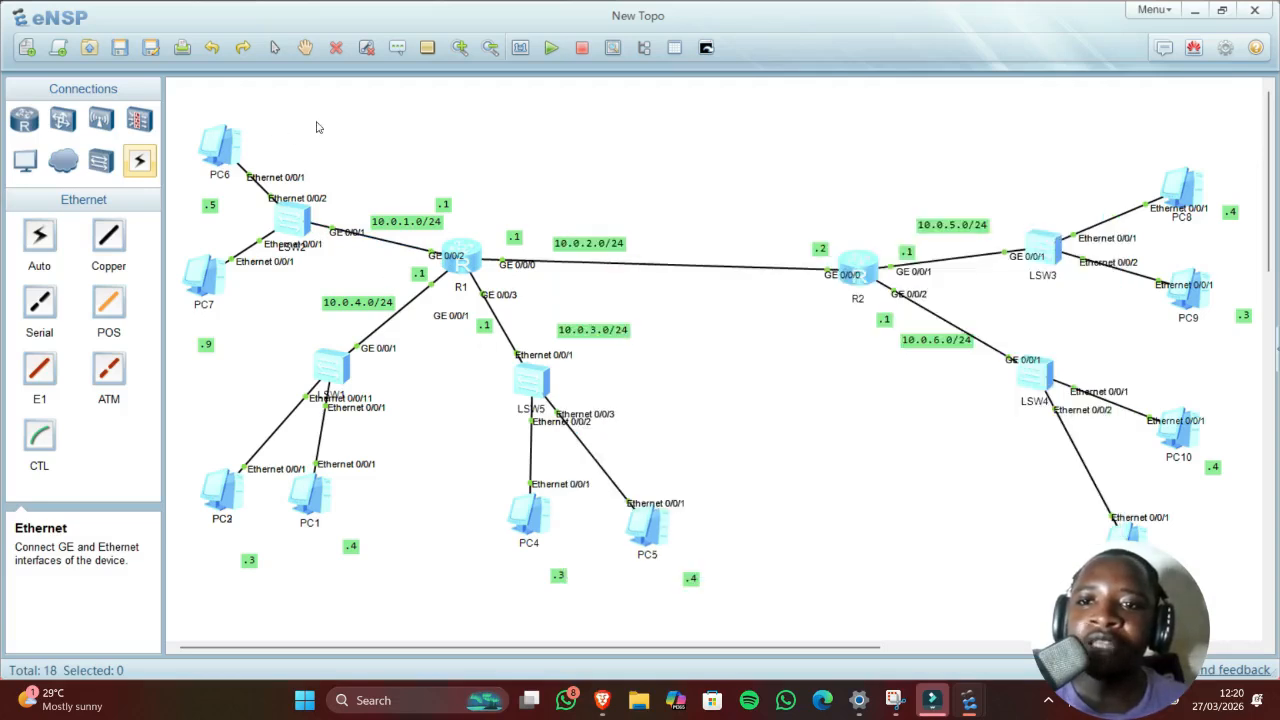
pyautogui.doubleClick(212, 147)
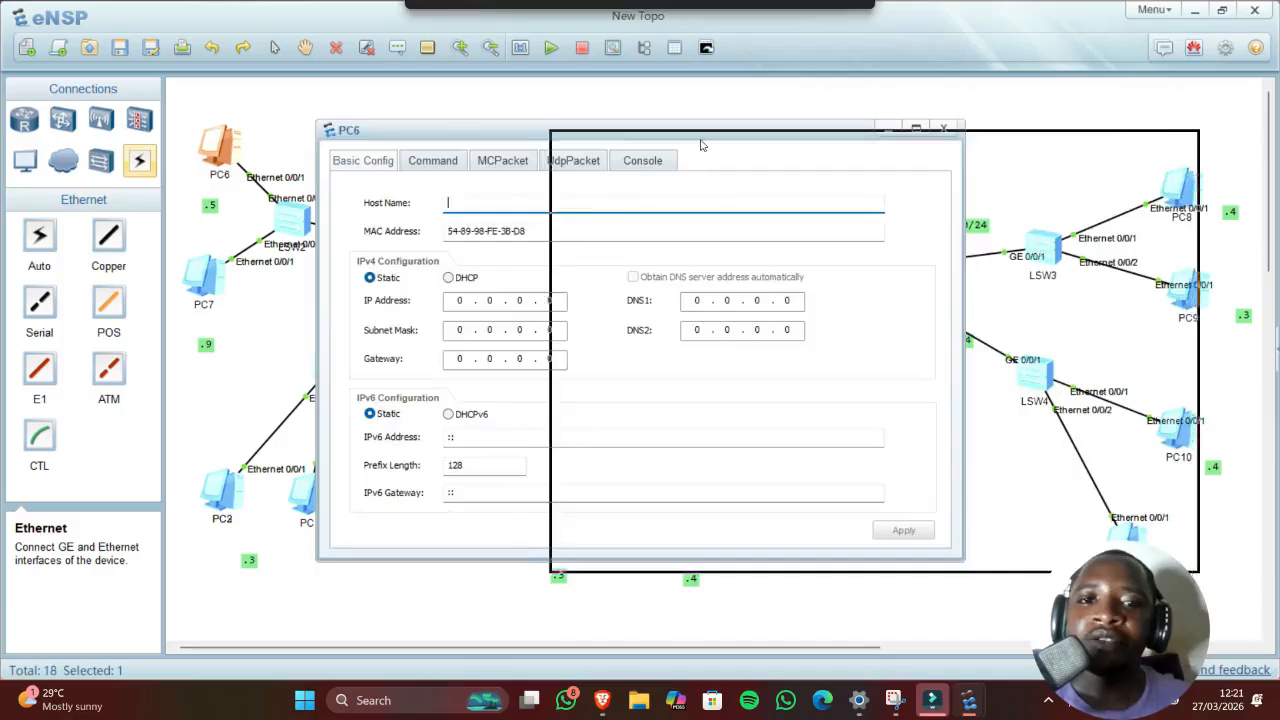
pyautogui.moveTo(701, 145); pyautogui.dragTo(701, 145)
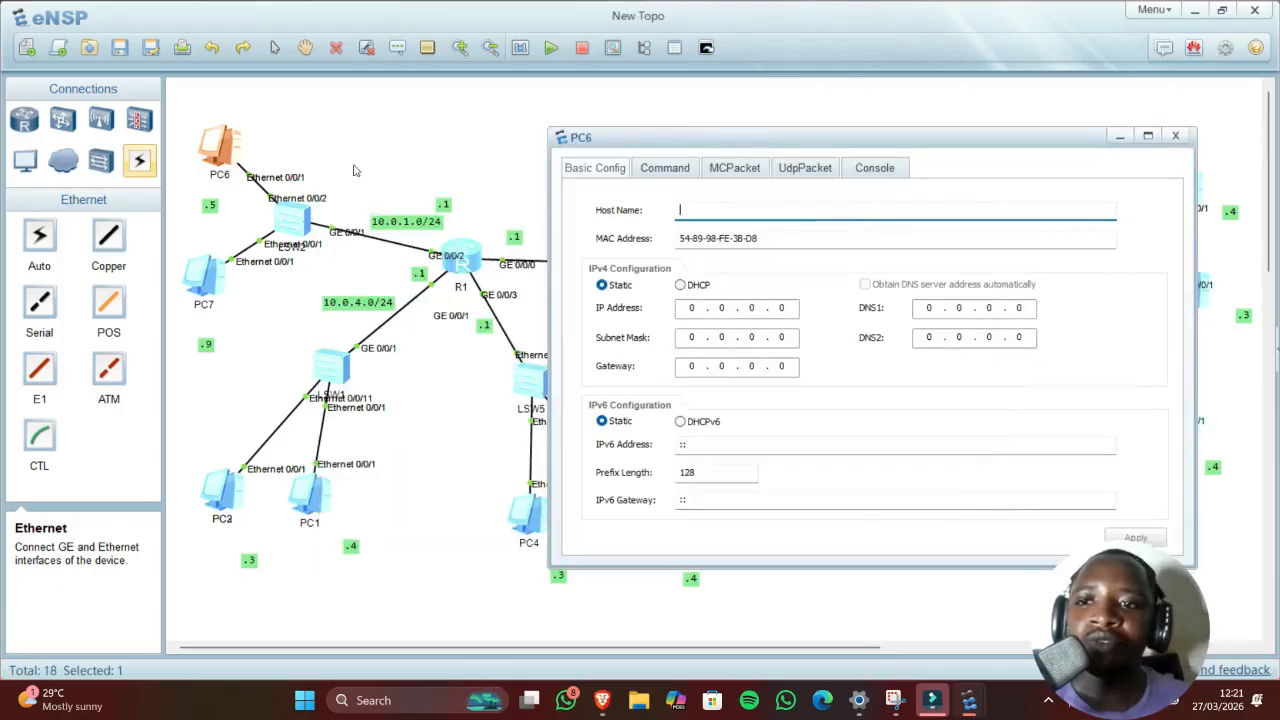
pyautogui.click(693, 309)
pyautogui.write('10')
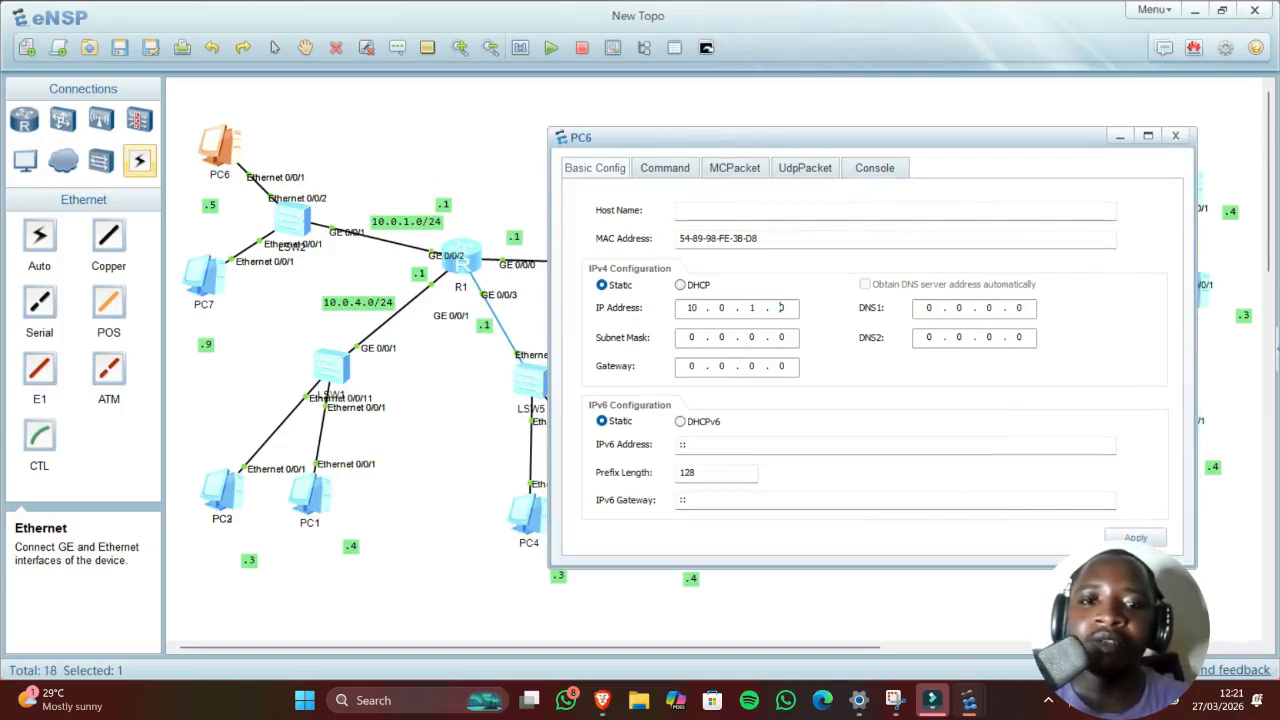
pyautogui.press('Right')
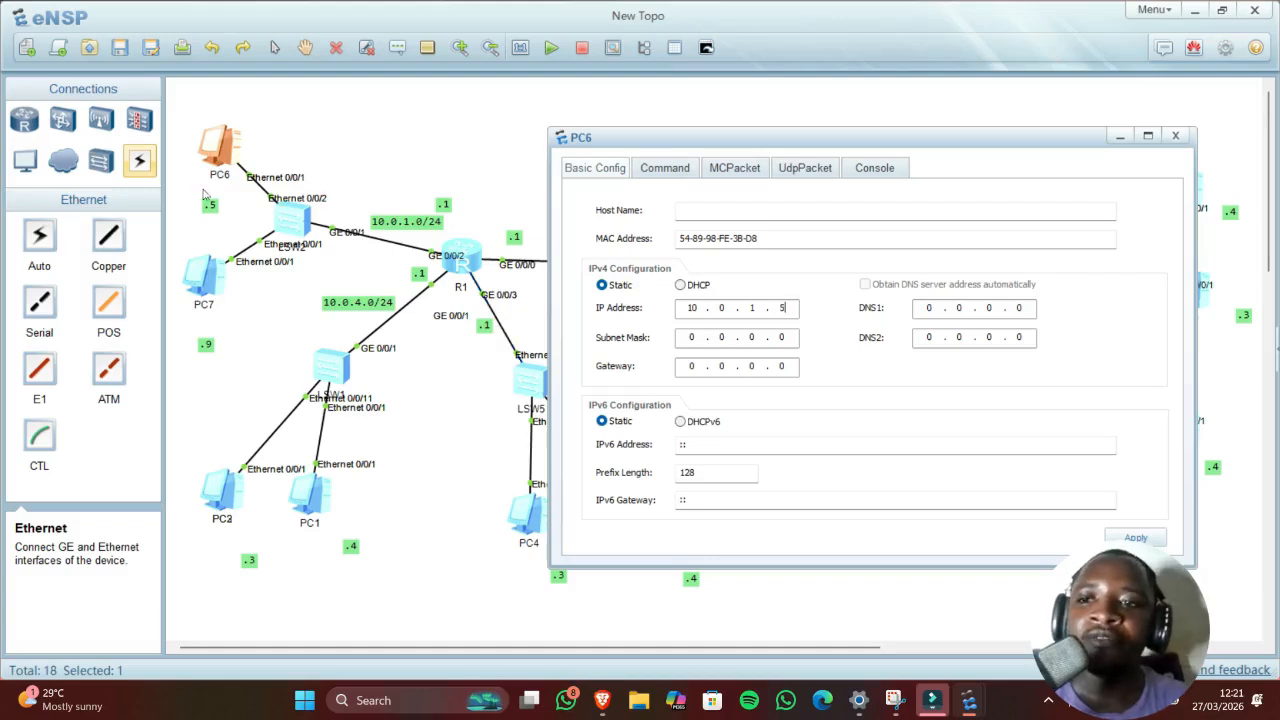
# Step: Enter PC6's subnet mask 255.255.255.0 and begin the 10.0.1.1 gateway
pyautogui.click(694, 339)
pyautogui.write('255 . ')
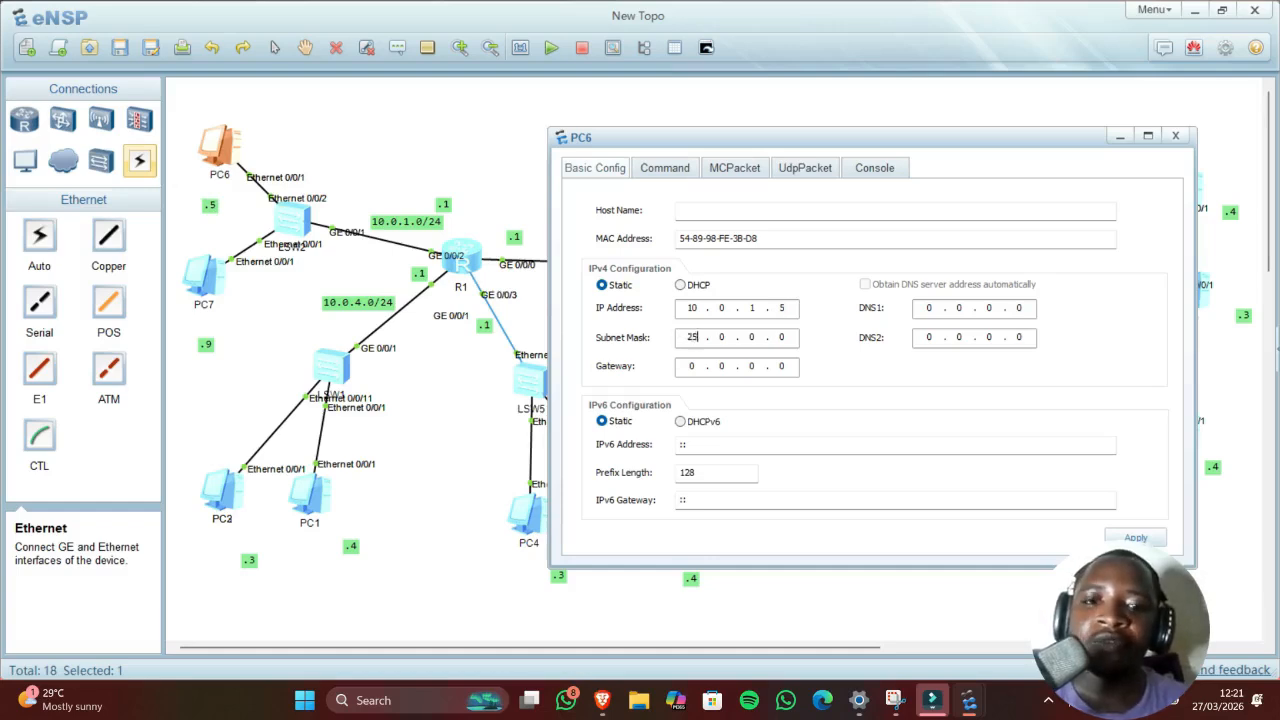
pyautogui.write('255 . 255')
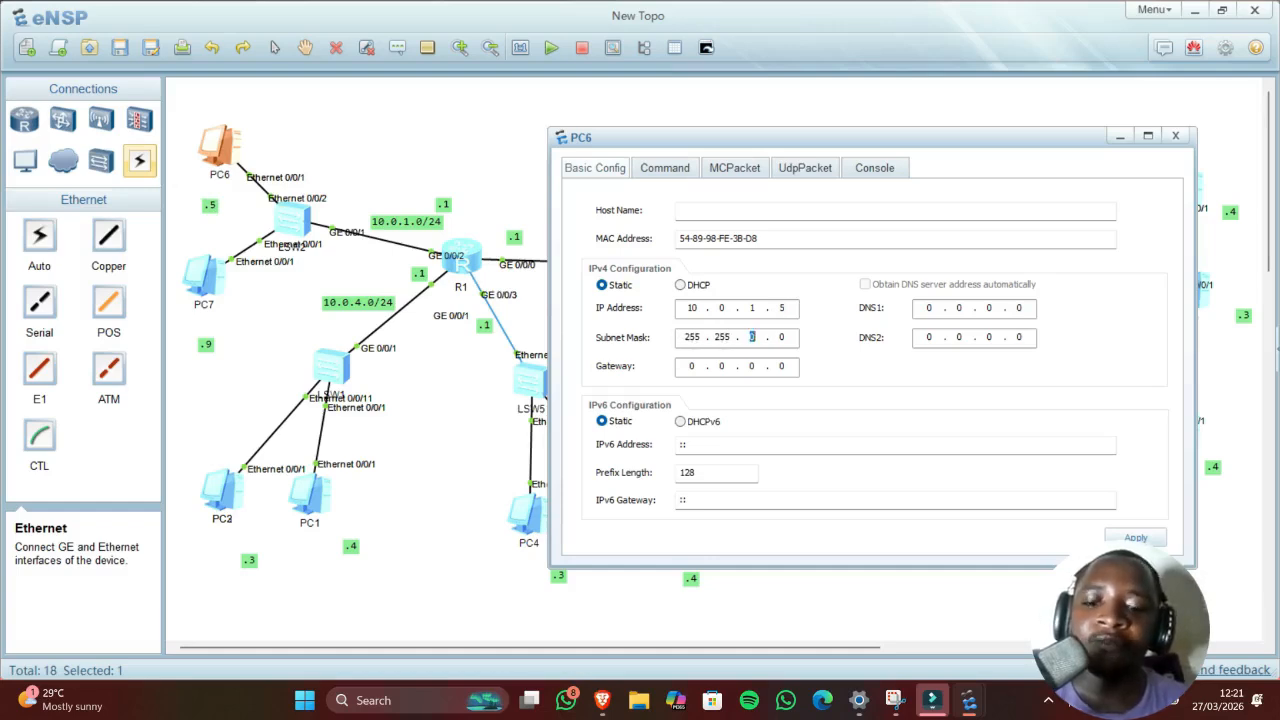
pyautogui.click(701, 368)
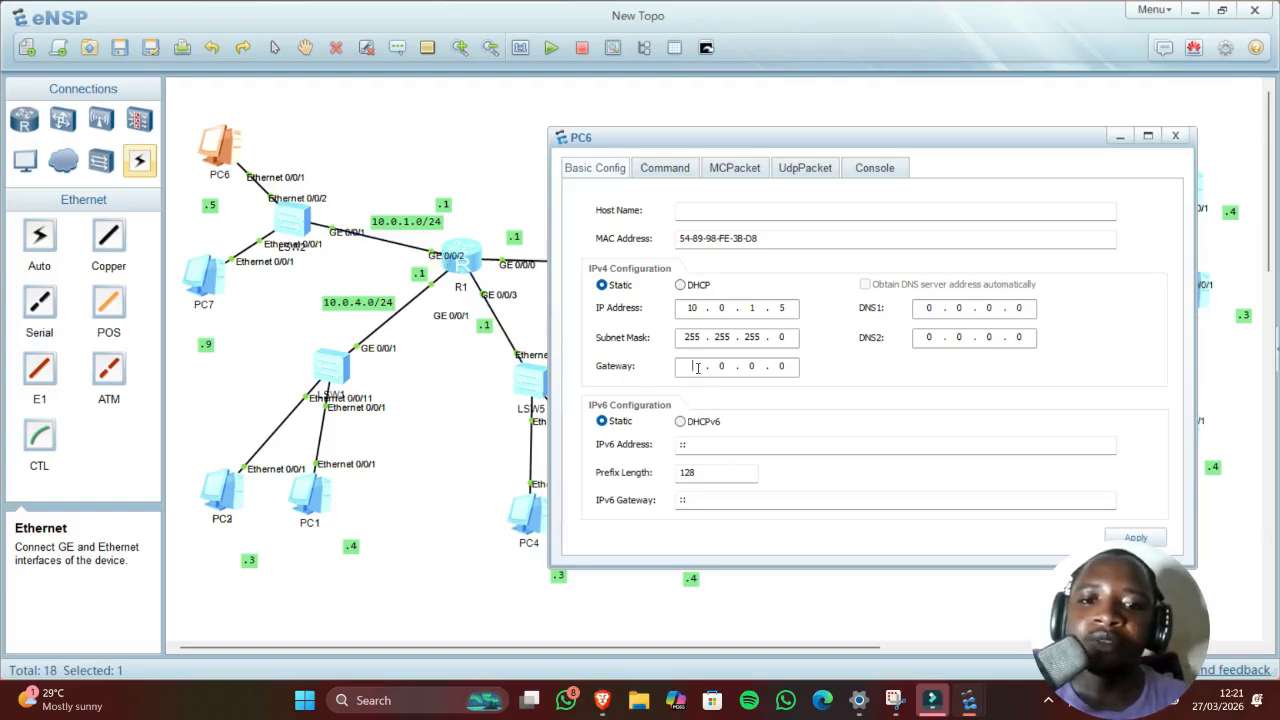
pyautogui.write('10 ')
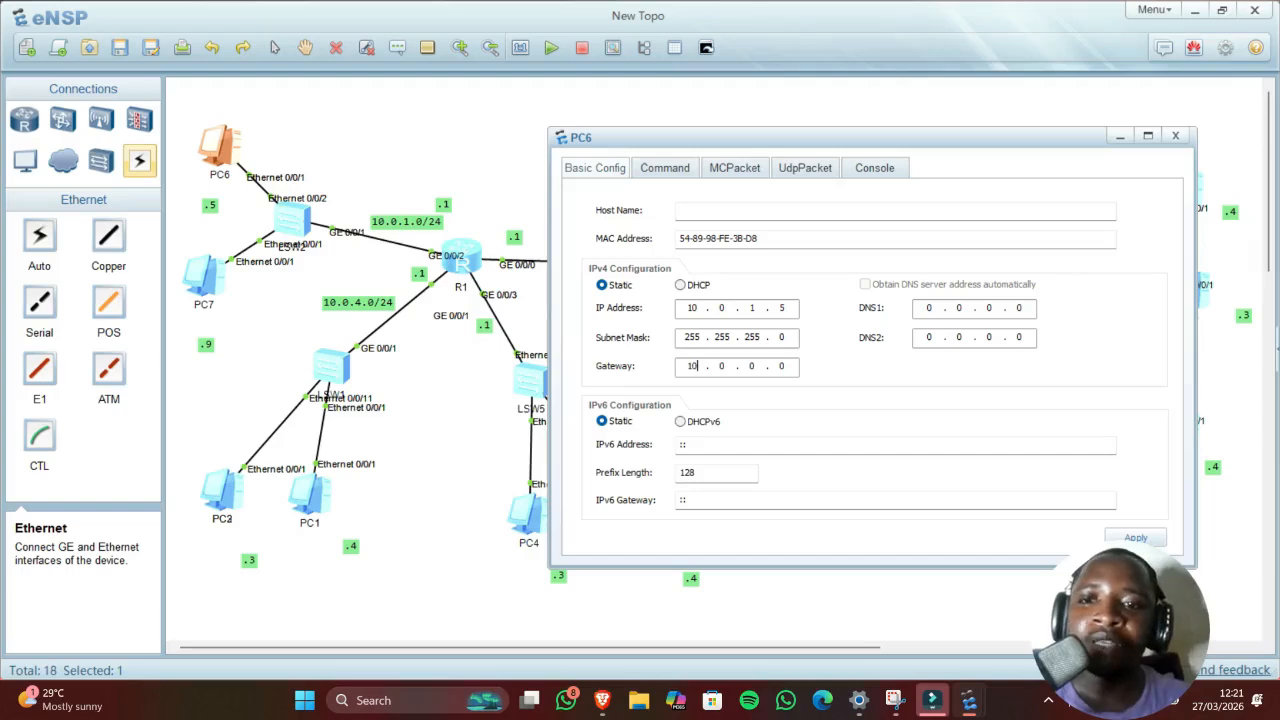
pyautogui.write('. 0')
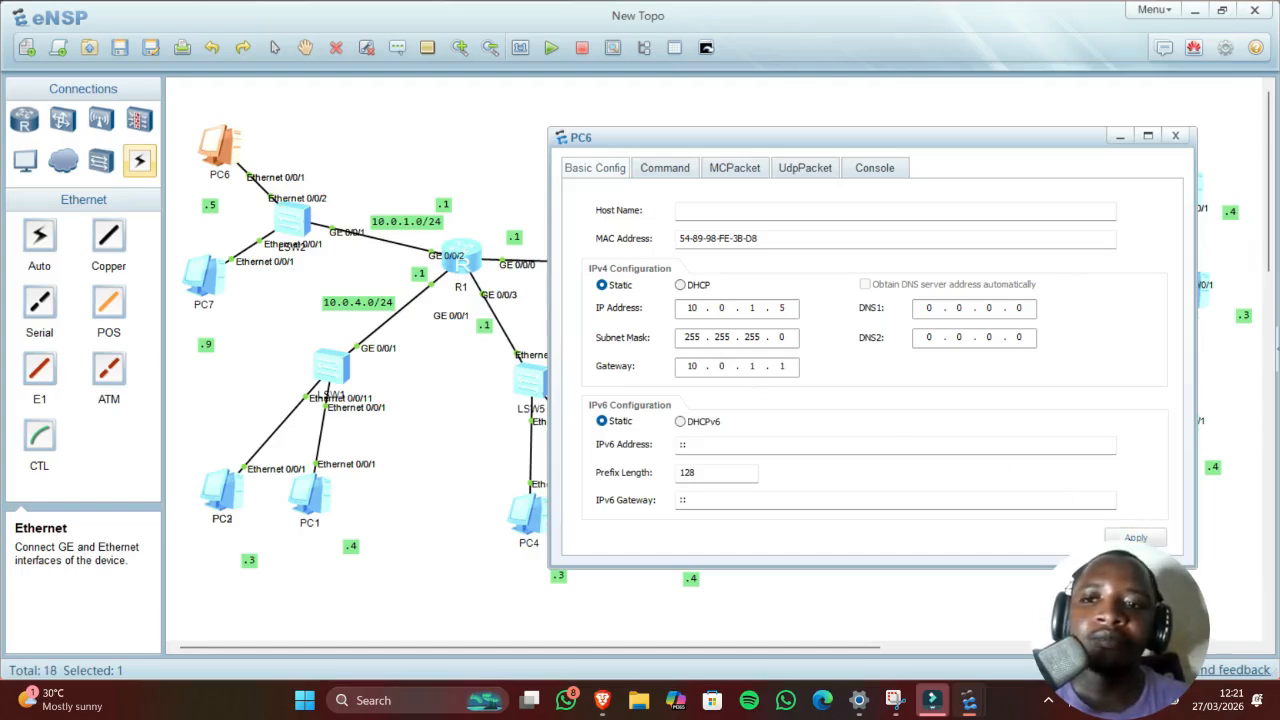
# Step: Ping 10.0.1.0 from PC6's command terminal
pyautogui.click(659, 175)
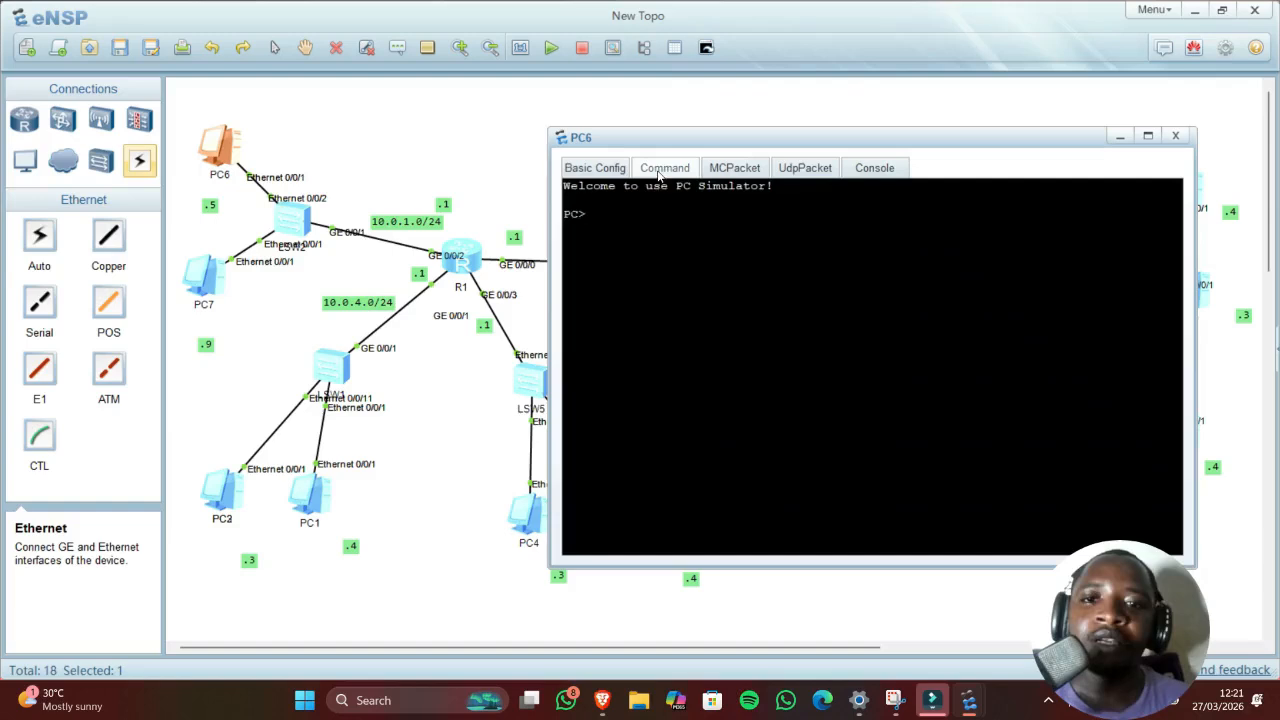
pyautogui.write('ping ')
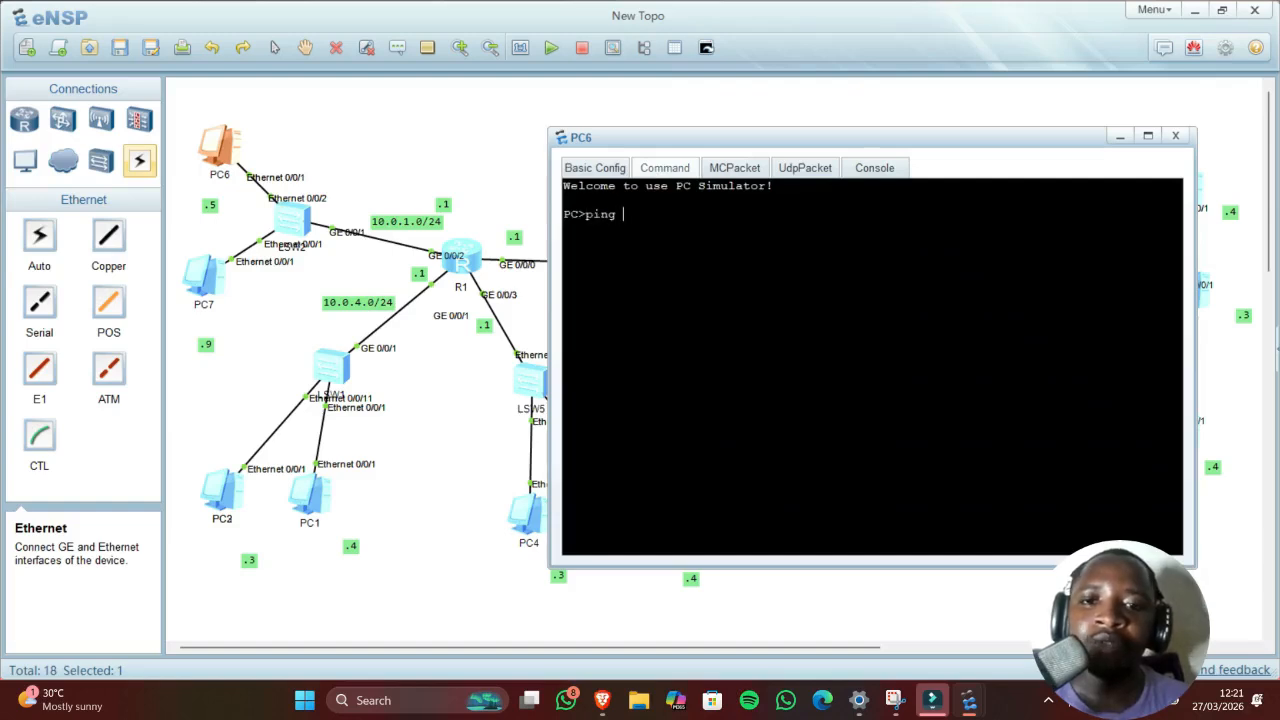
pyautogui.write('10.0')
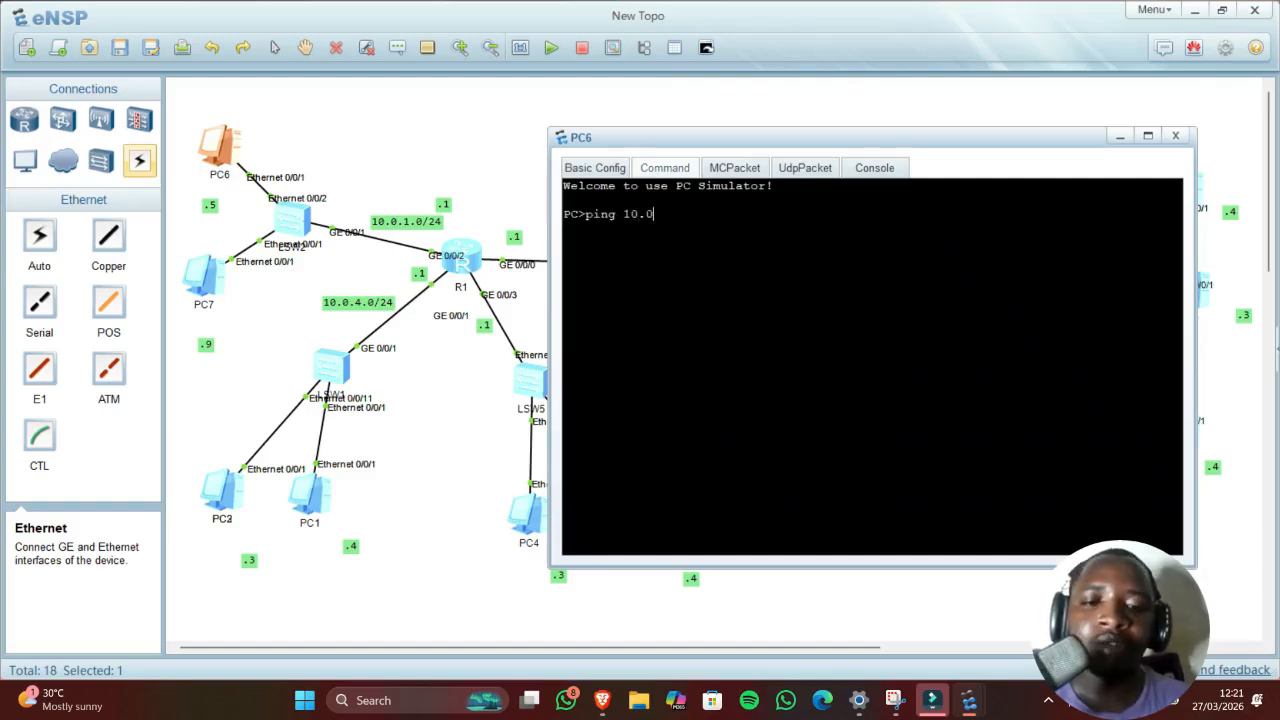
pyautogui.write('.1.')
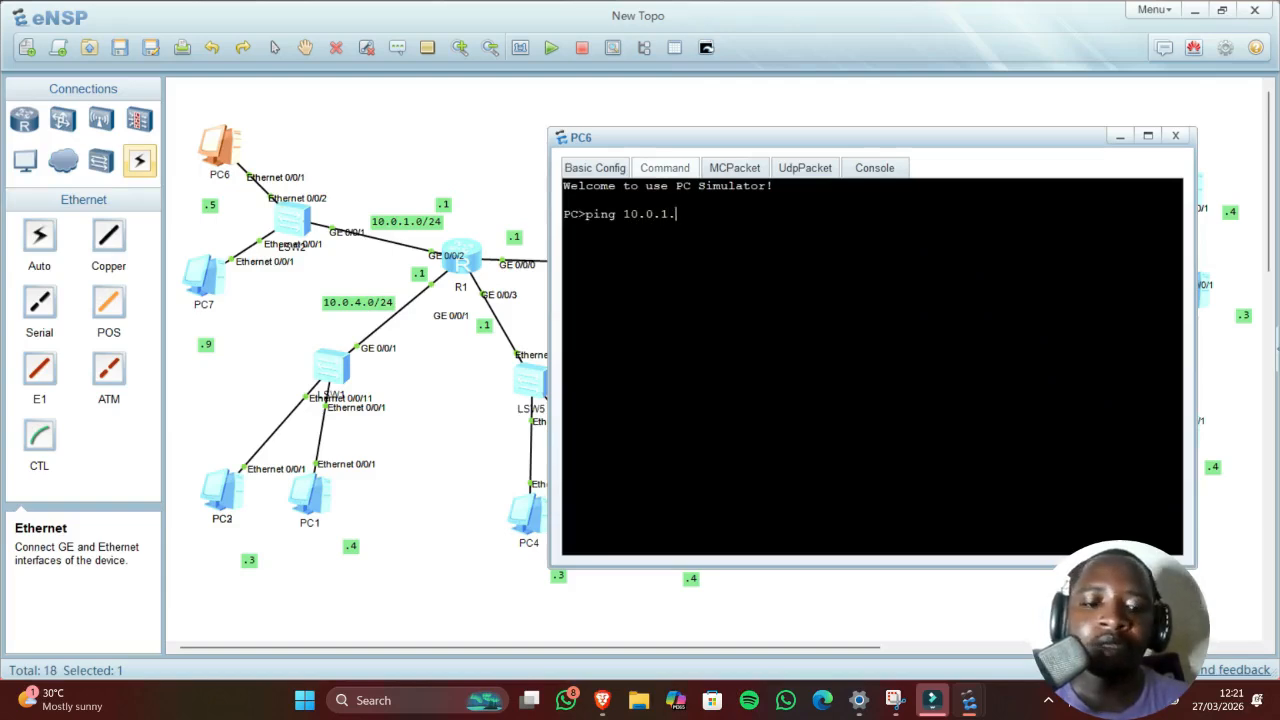
pyautogui.write('0/2')
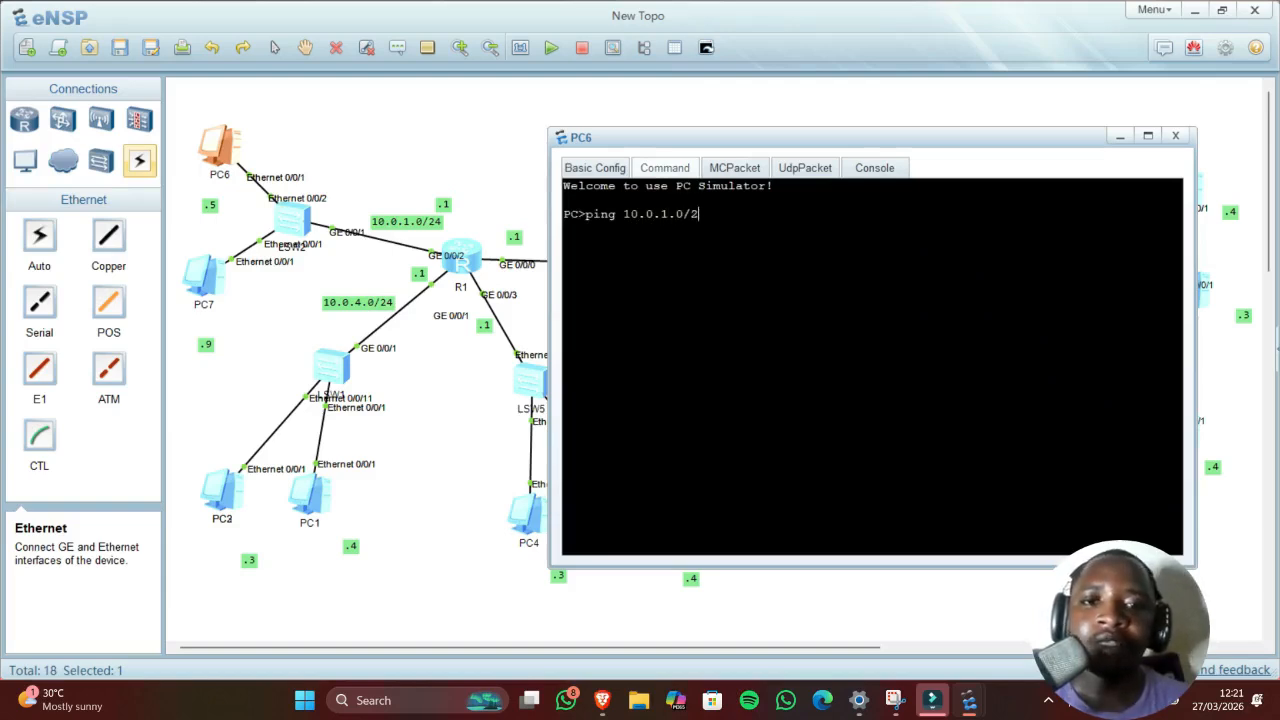
pyautogui.press('BackSpace')
pyautogui.press('BackSpace')
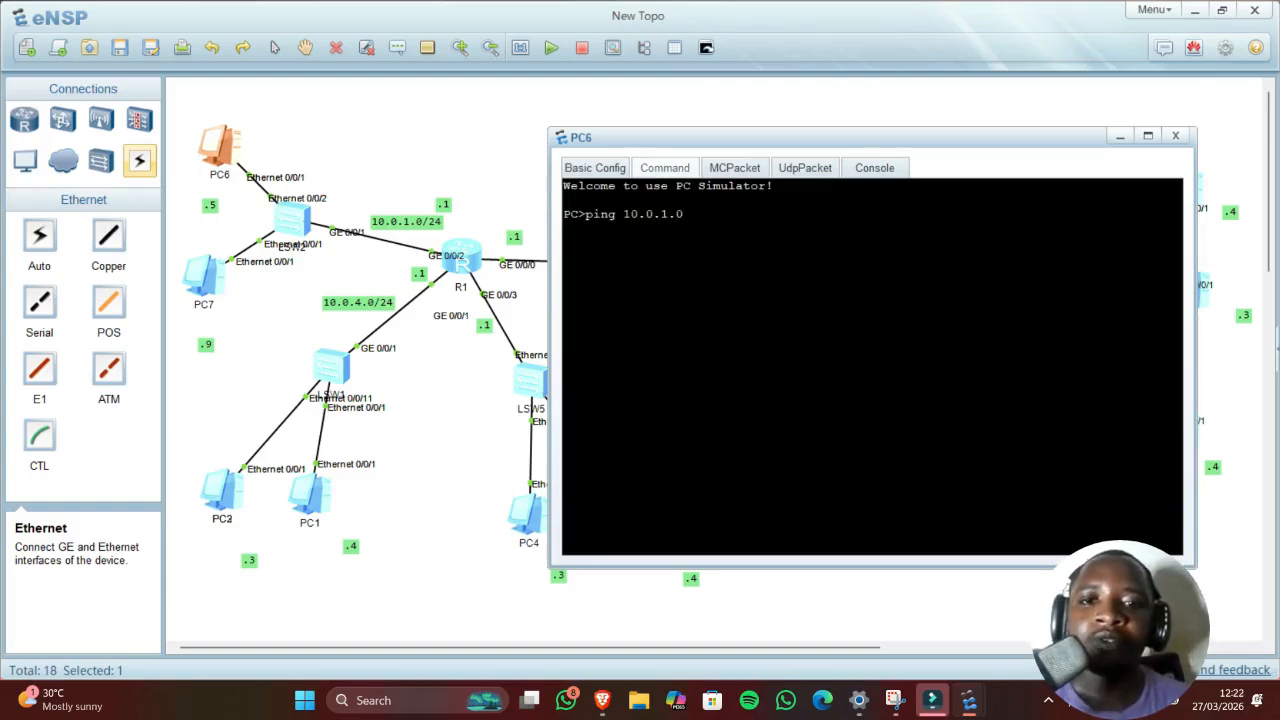
pyautogui.press('Return')
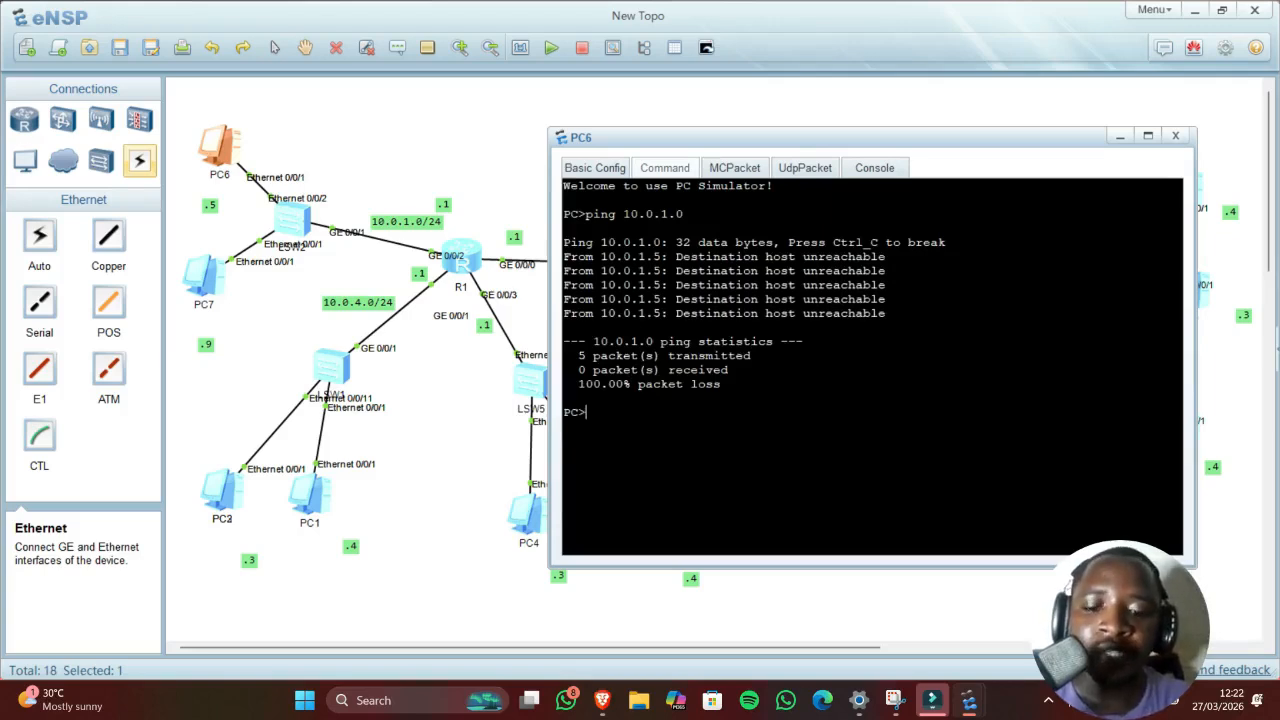
# Step: Ping R1 at 10.0.1.1 from PC6 with 0% loss, then return to the topology
pyautogui.press('Up')
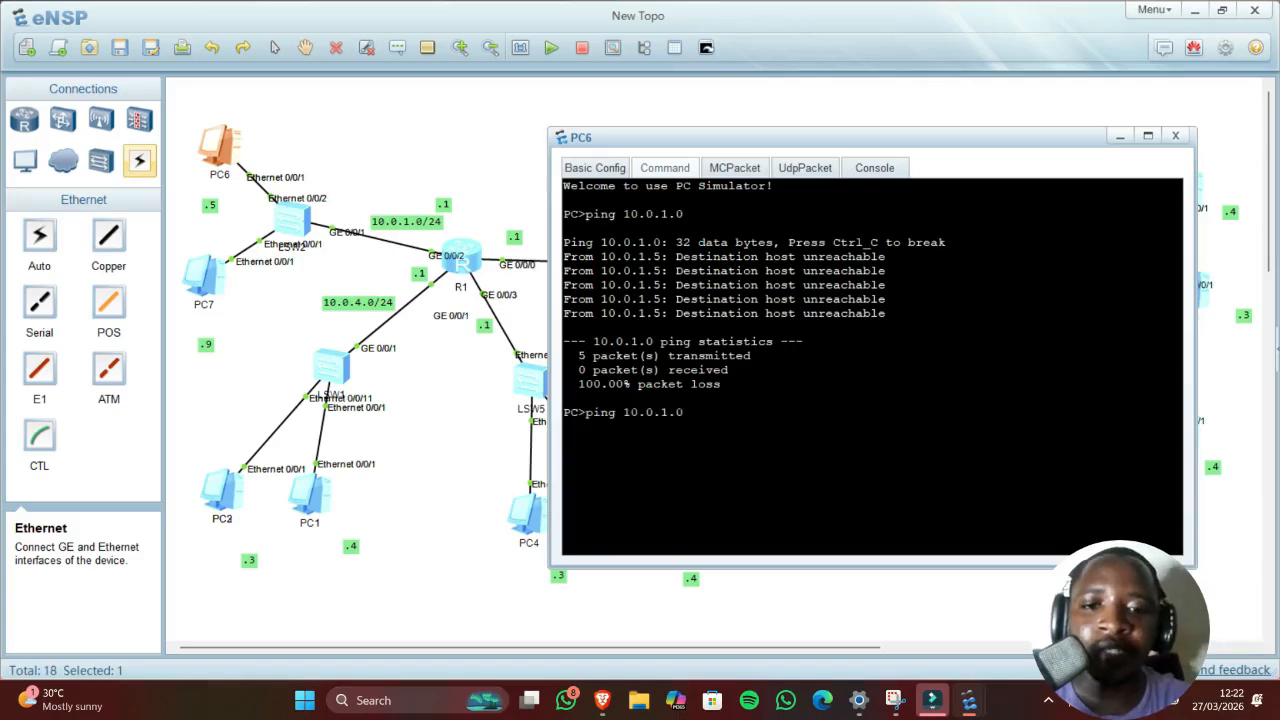
pyautogui.press('BackSpace')
pyautogui.write('1')
pyautogui.press('Return')
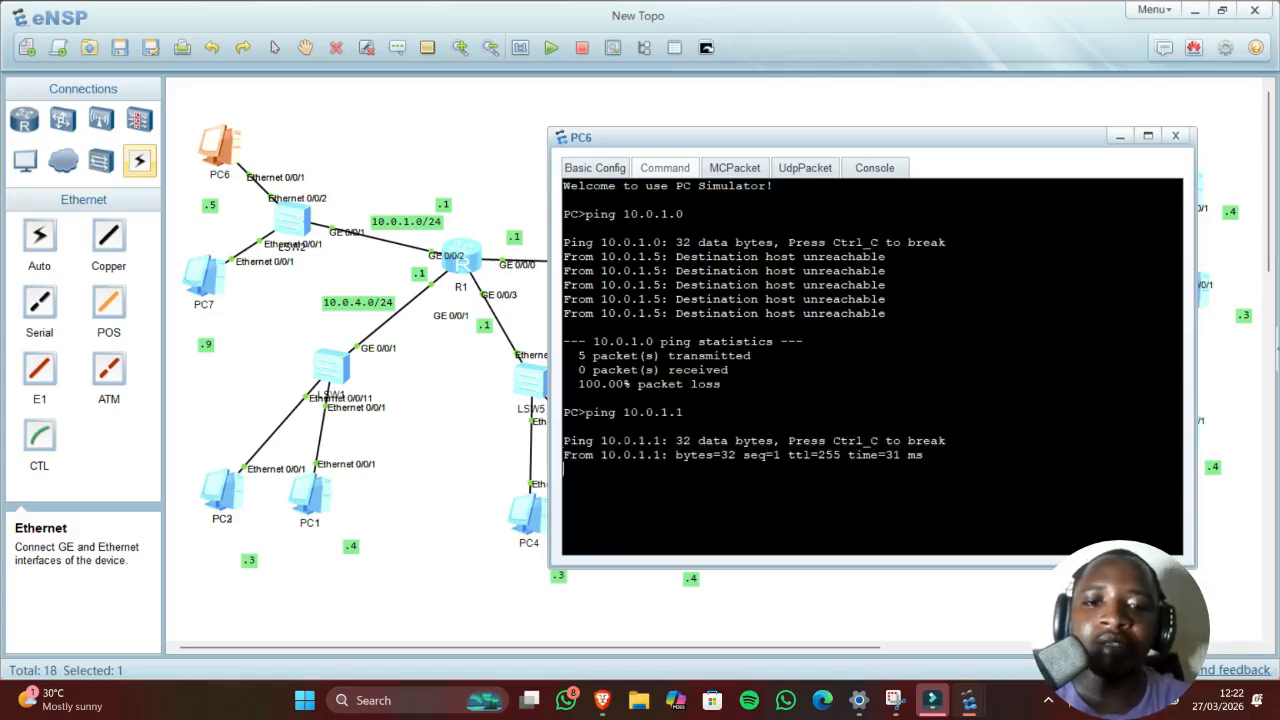
pyautogui.moveTo(586, 440); pyautogui.dragTo(614, 441)
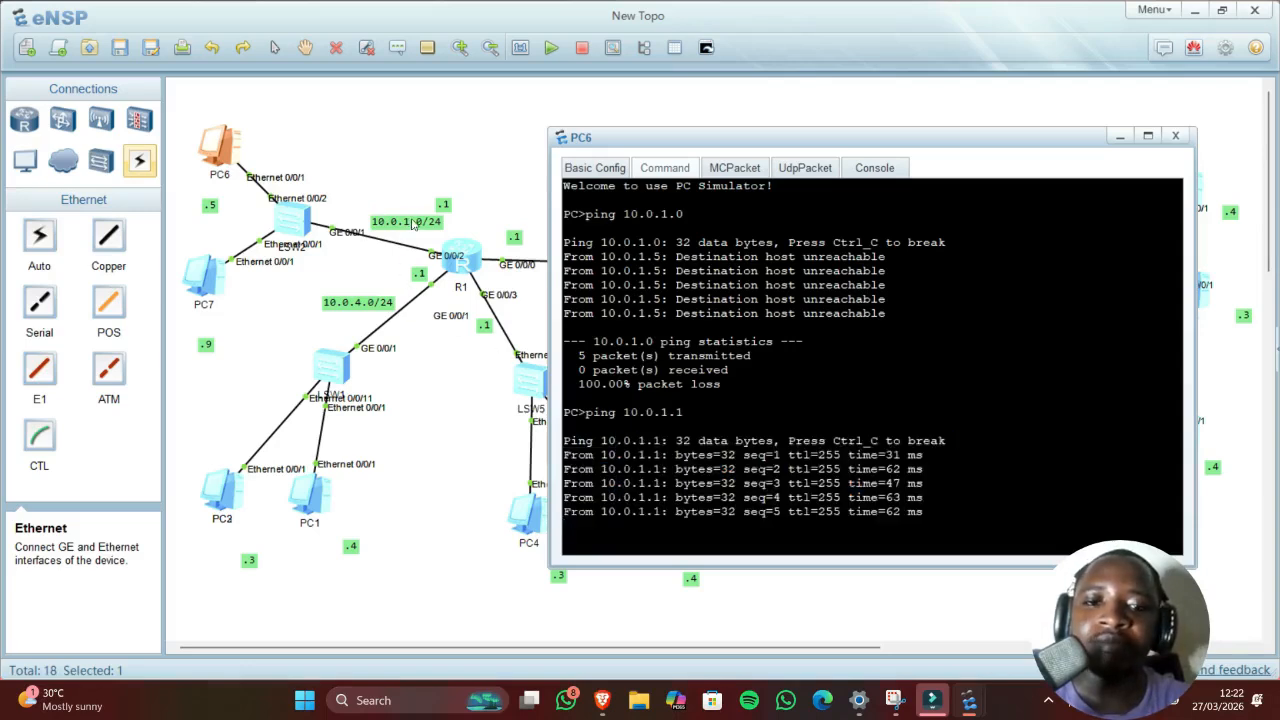
pyautogui.click(495, 451)
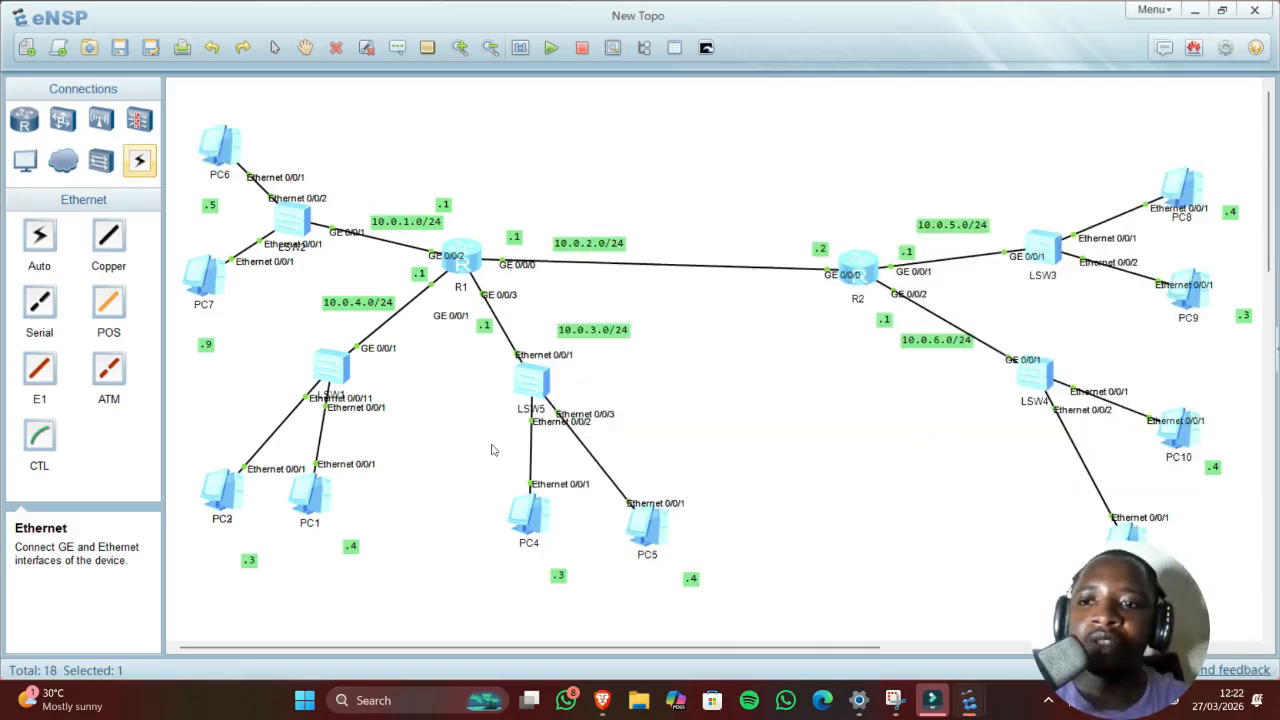
# Step: Set PC7's IP to 10.0.1.9, mask 255.255.255.0 and gateway 10.0.1.1
pyautogui.doubleClick(208, 280)
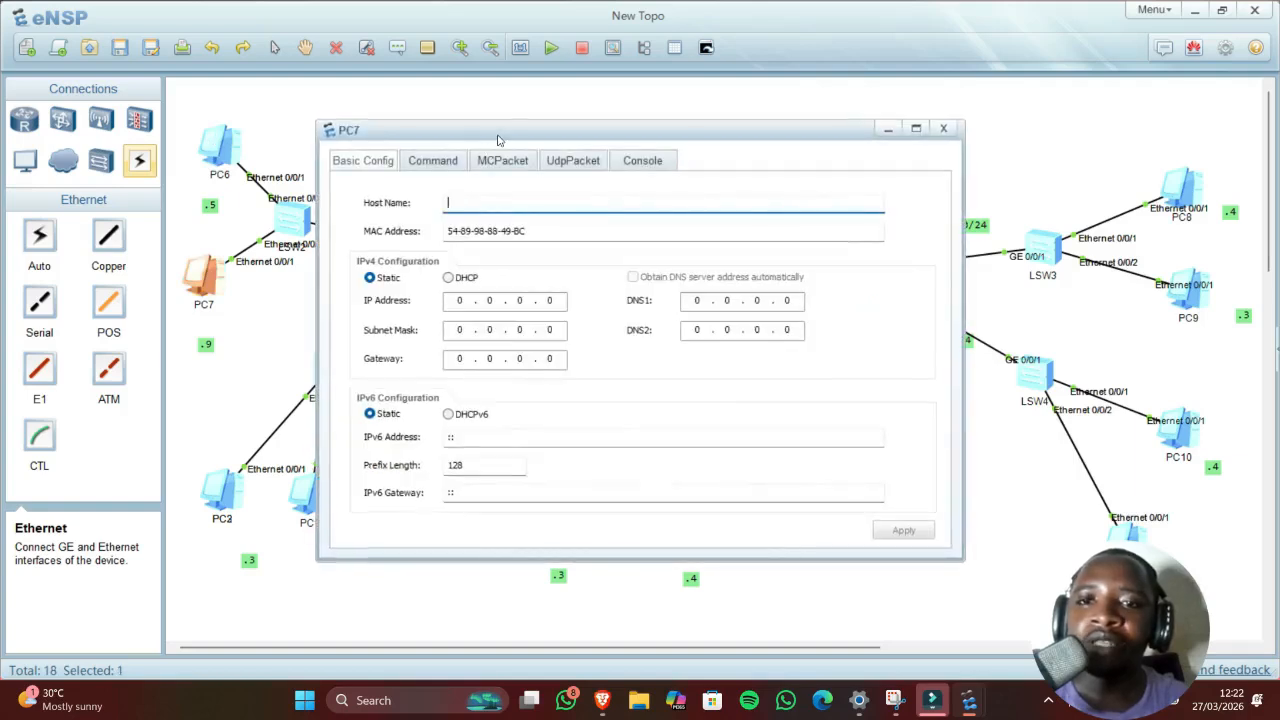
pyautogui.moveTo(514, 138); pyautogui.dragTo(786, 184)
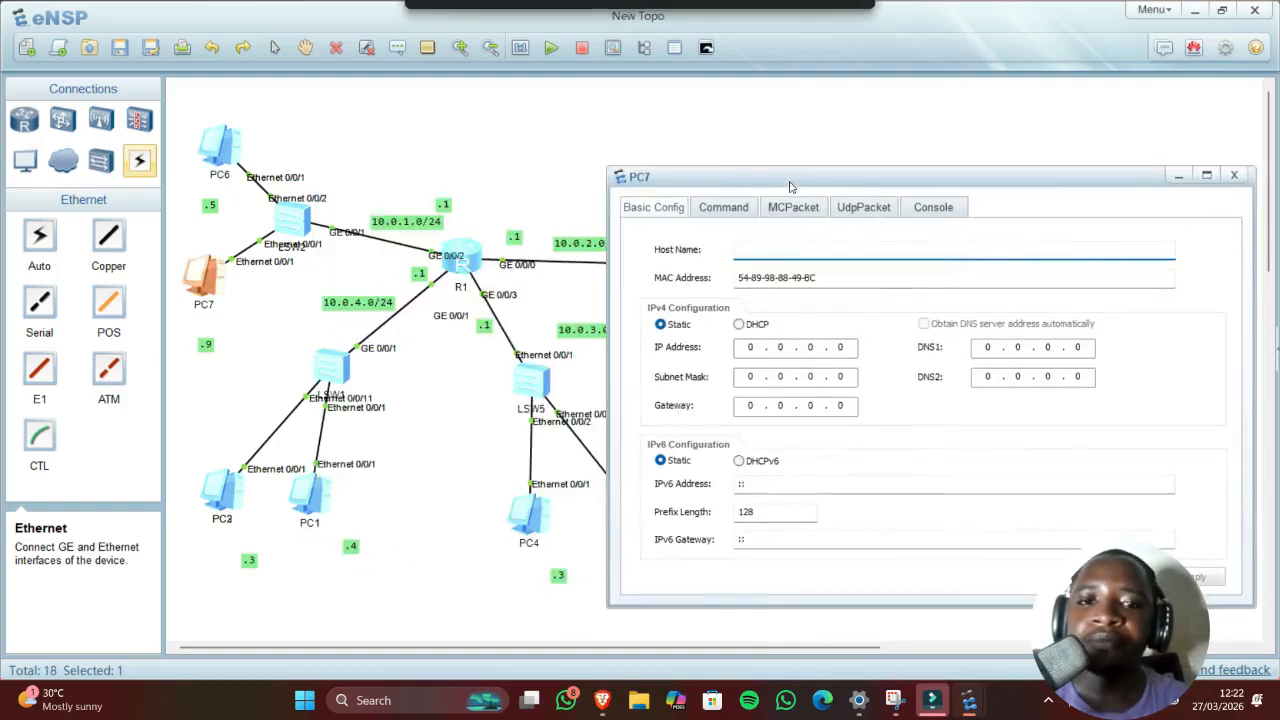
pyautogui.click(758, 347)
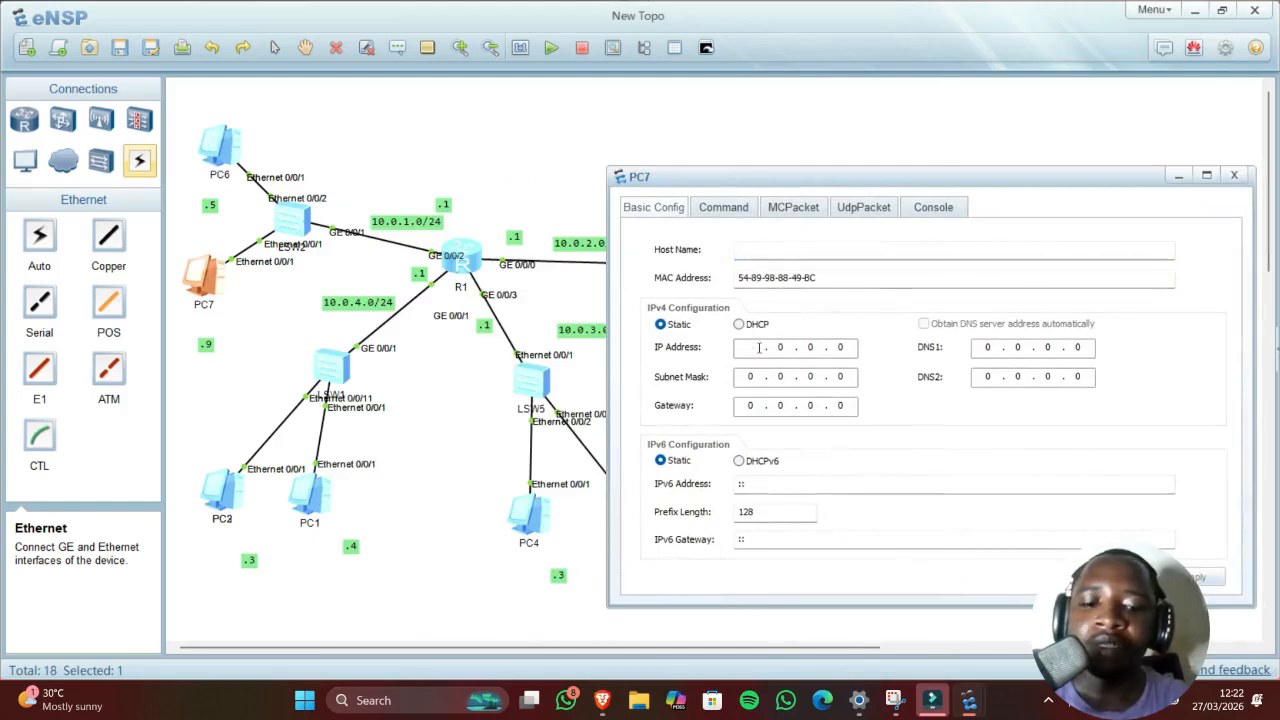
pyautogui.write('10.')
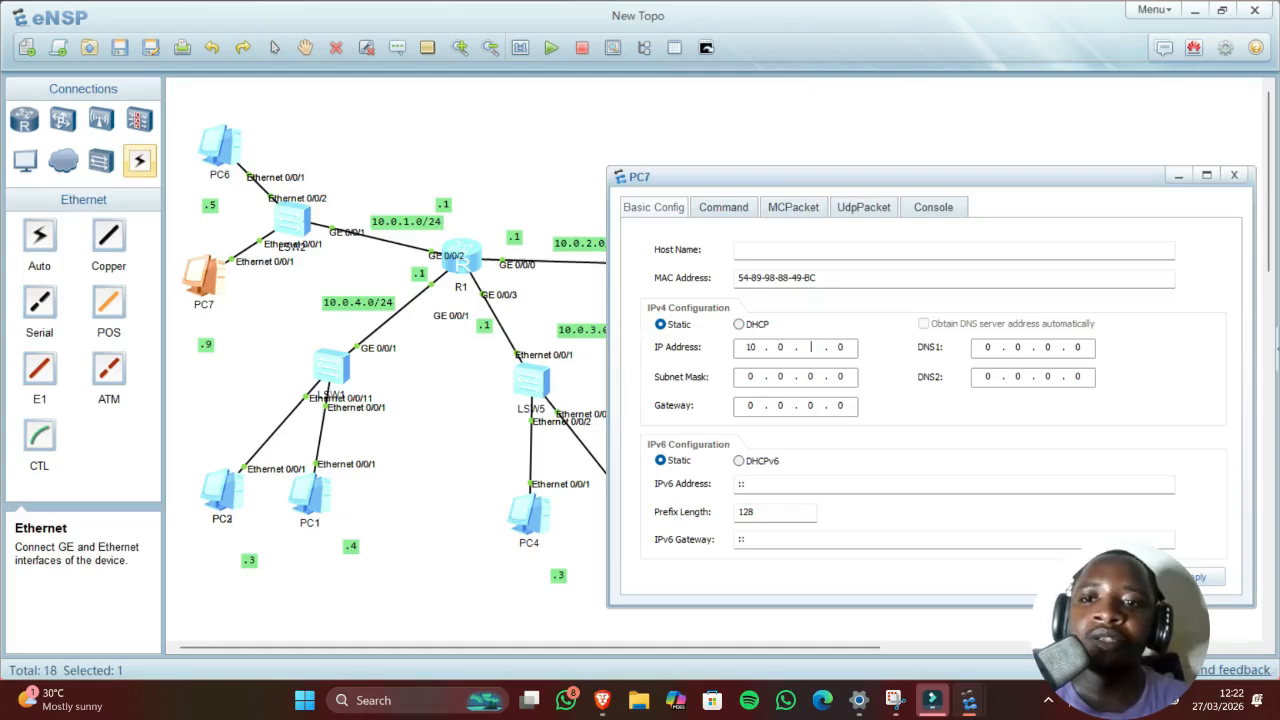
pyautogui.write('1')
pyautogui.press('Right')
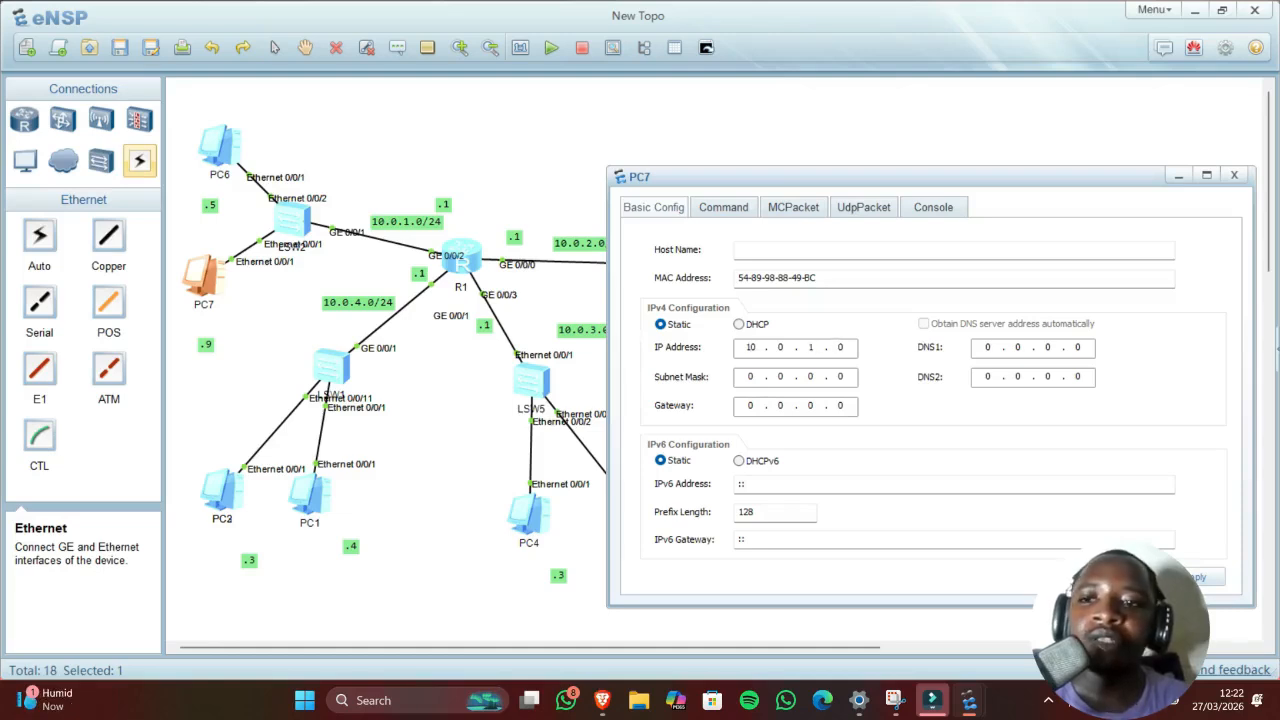
pyautogui.write('9')
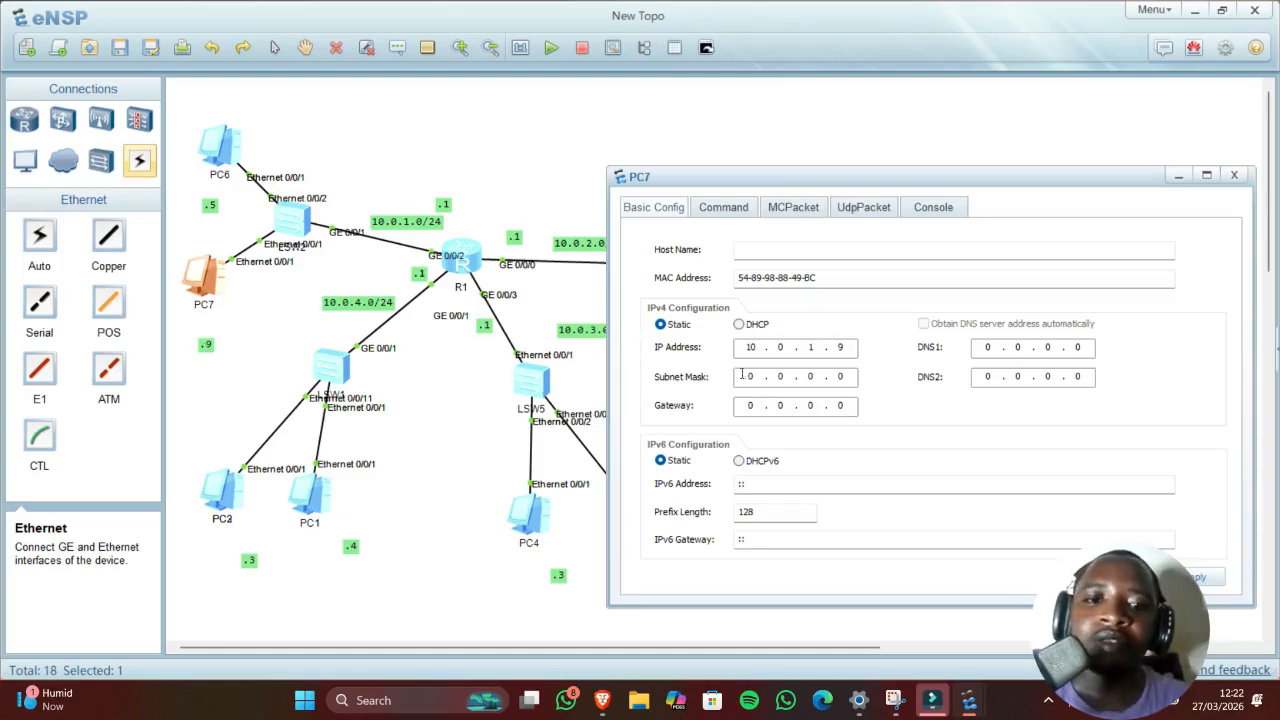
pyautogui.click(754, 375)
pyautogui.write('255 . ')
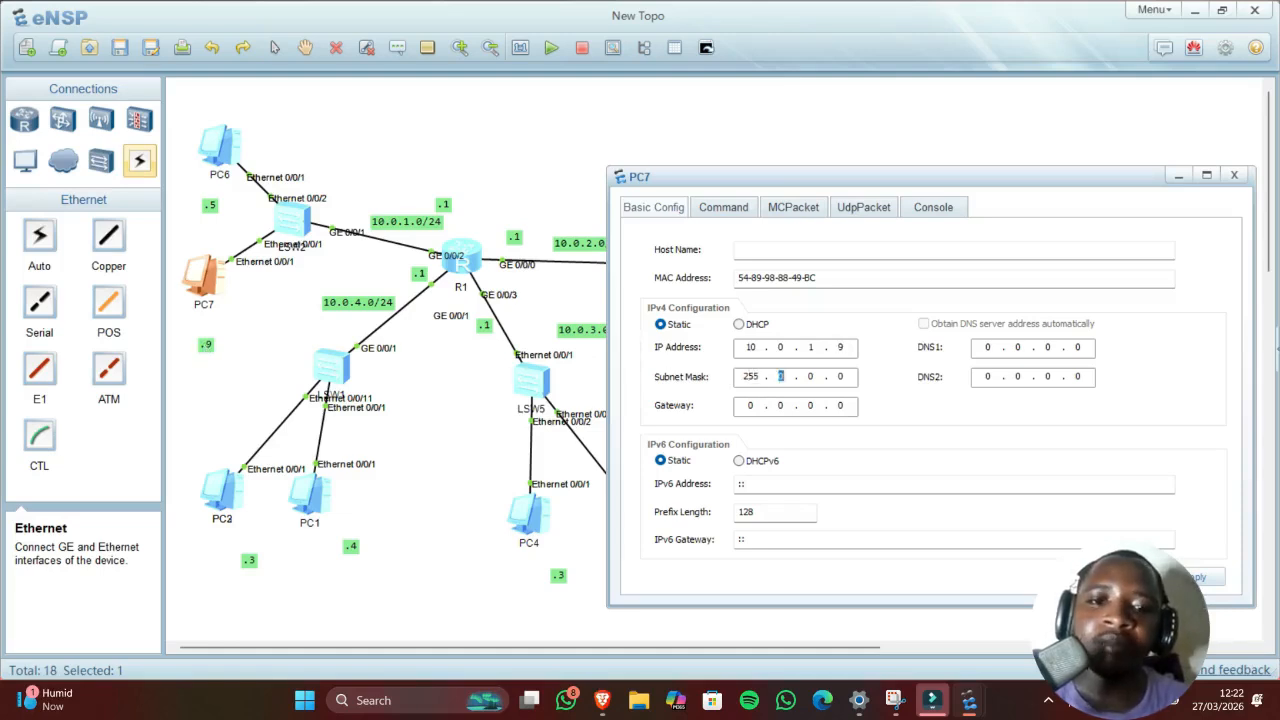
pyautogui.write('255 . 255')
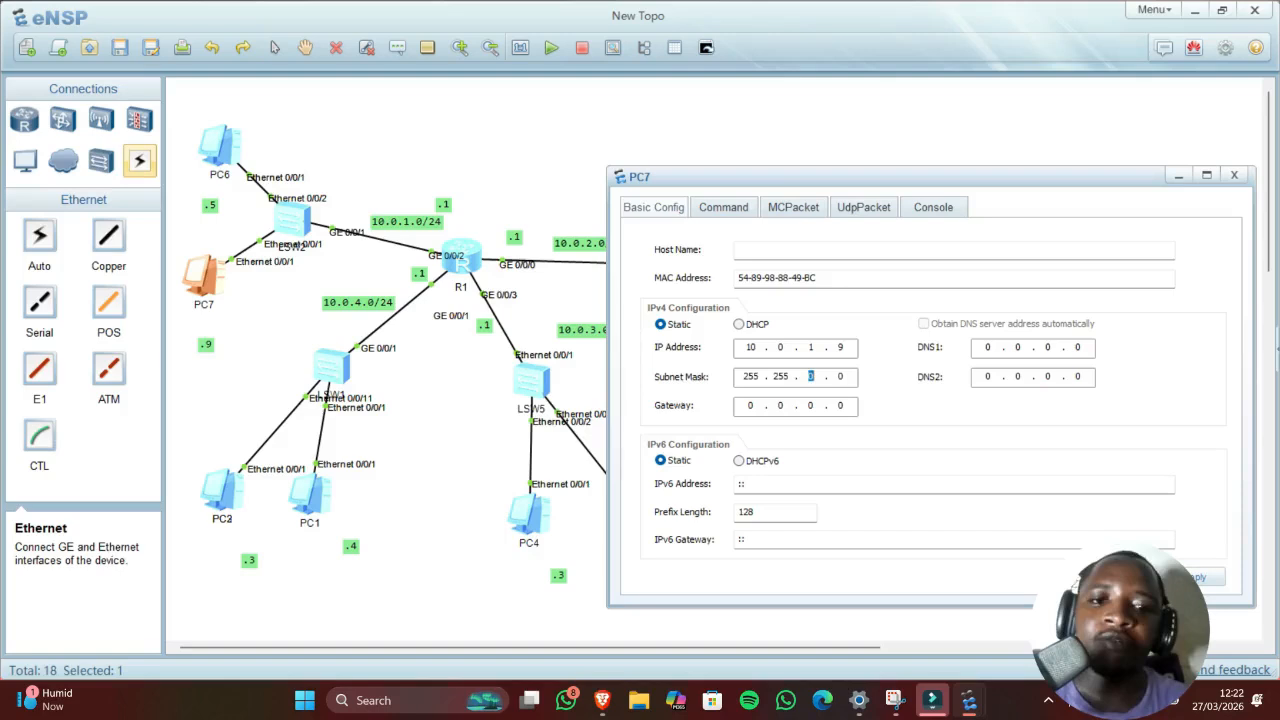
pyautogui.click(754, 405)
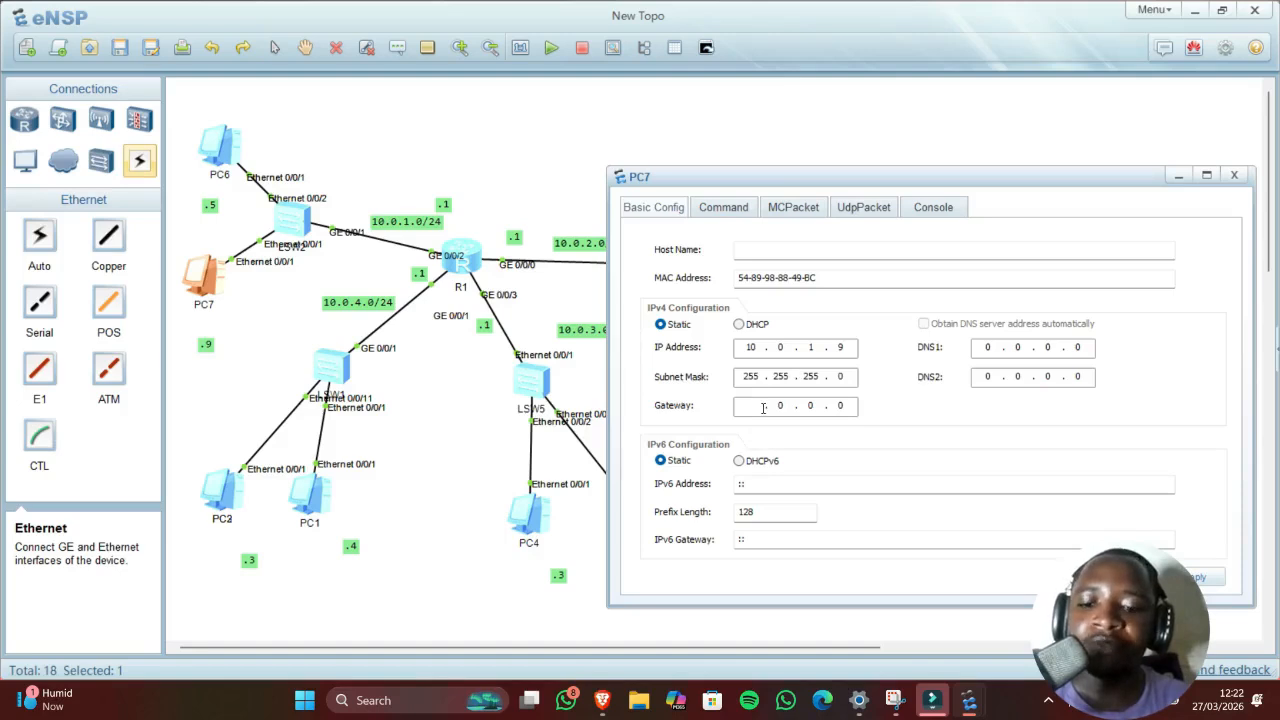
pyautogui.write('10 ')
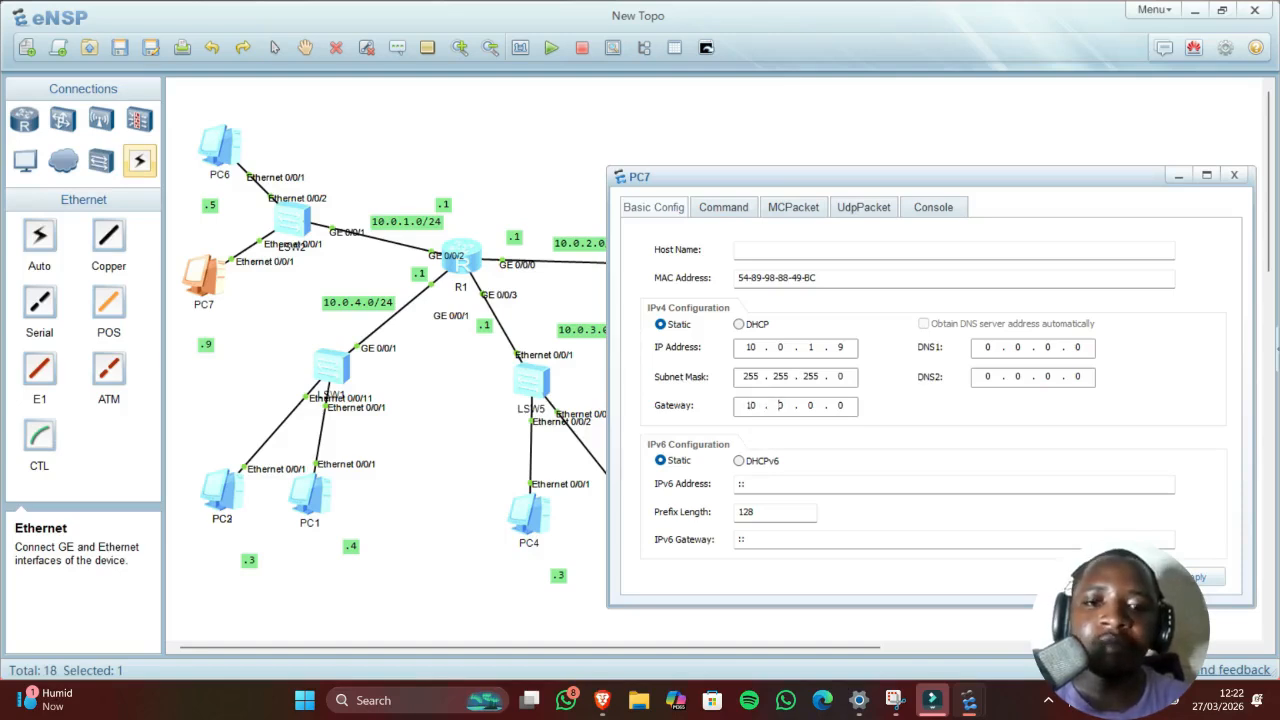
pyautogui.write('.1')
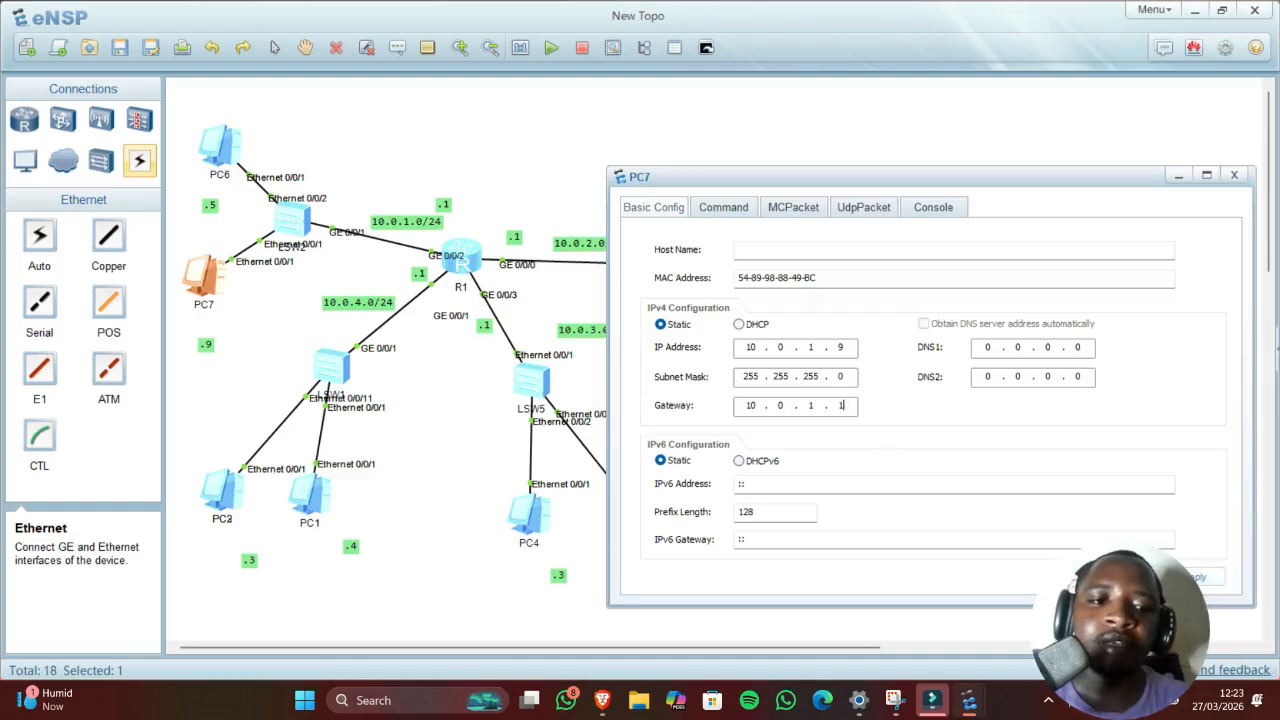
# Step: Ping R1 at 10.0.1.1 from PC7 with 0.00% loss, then return to the topology
pyautogui.click(729, 206)
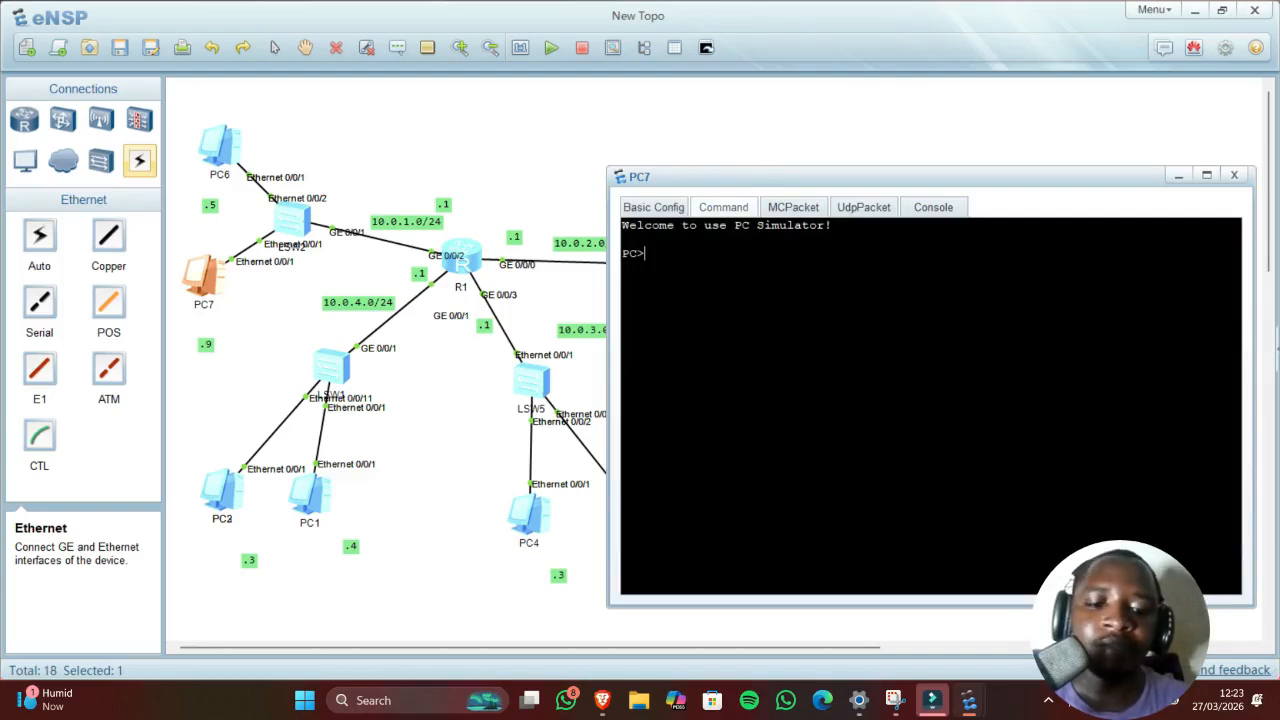
pyautogui.write('ping 10.0')
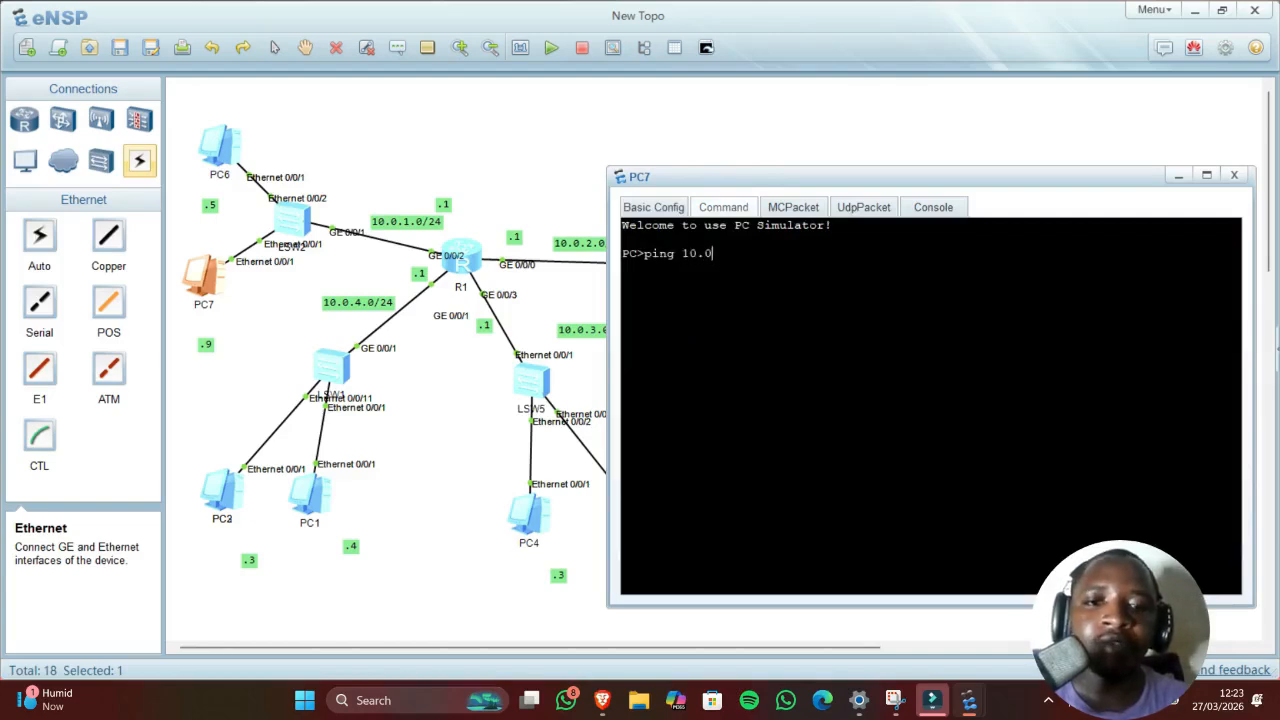
pyautogui.write('.')
pyautogui.write('1.1')
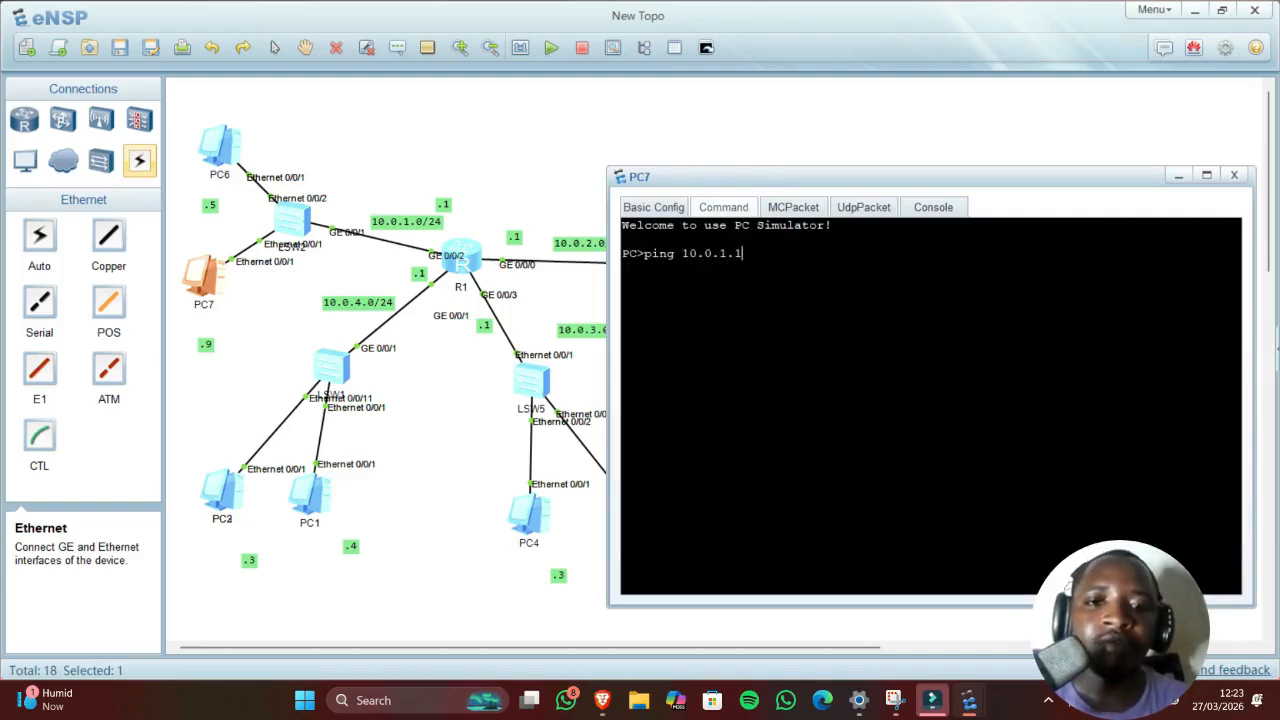
pyautogui.press('Return')
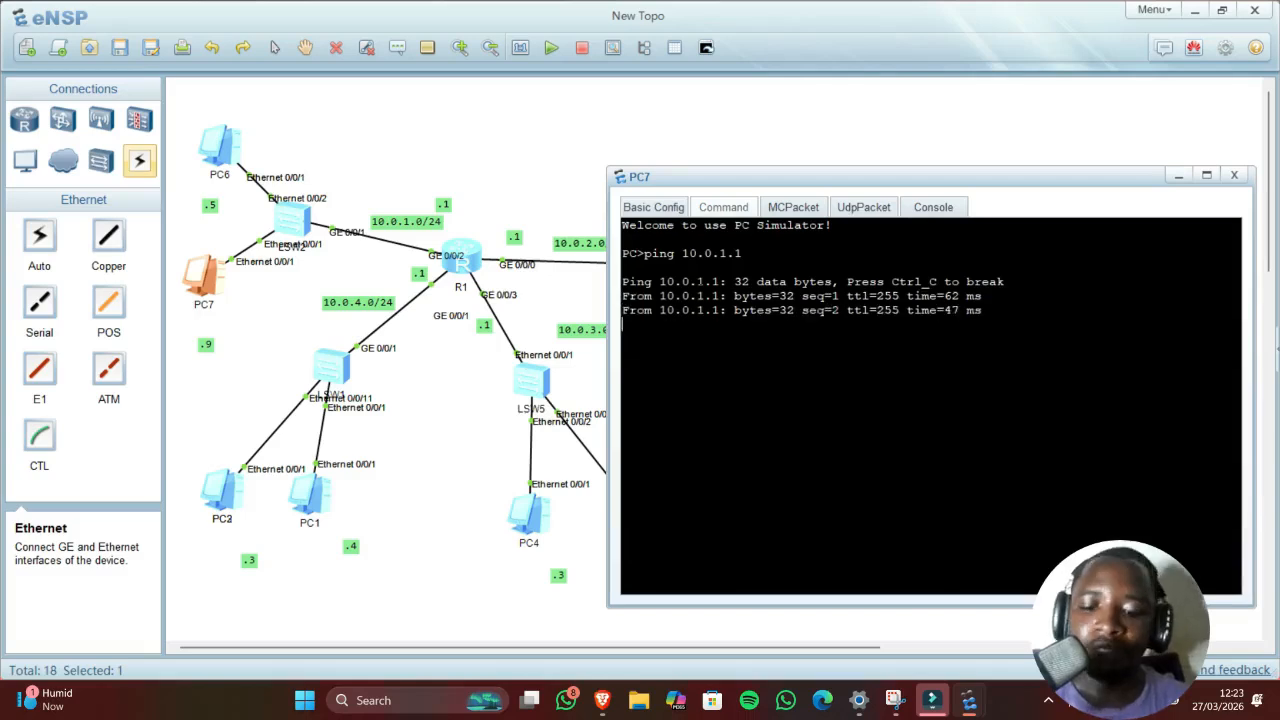
pyautogui.click(458, 437)
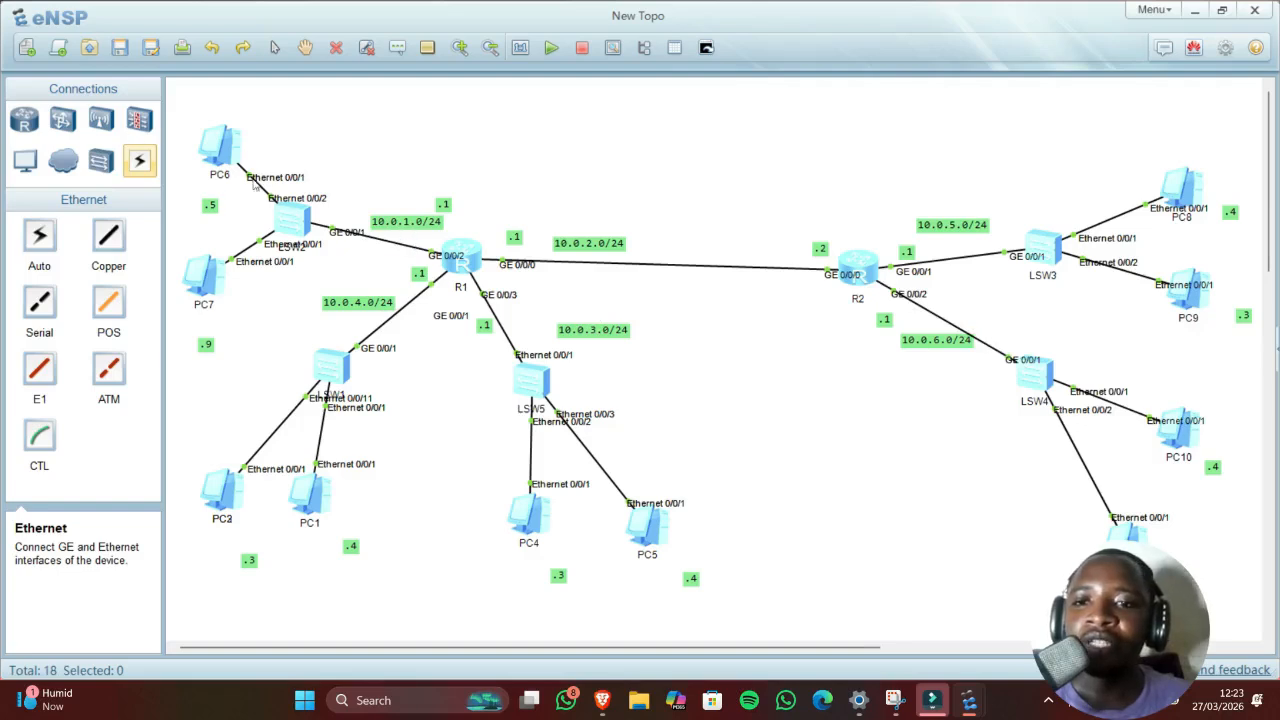
# Step: In R1's console, use system-view to assign 10.0.4.1 255.255.255.0 to interface g0/0/1
pyautogui.click(469, 267)
pyautogui.doubleClick(469, 267)
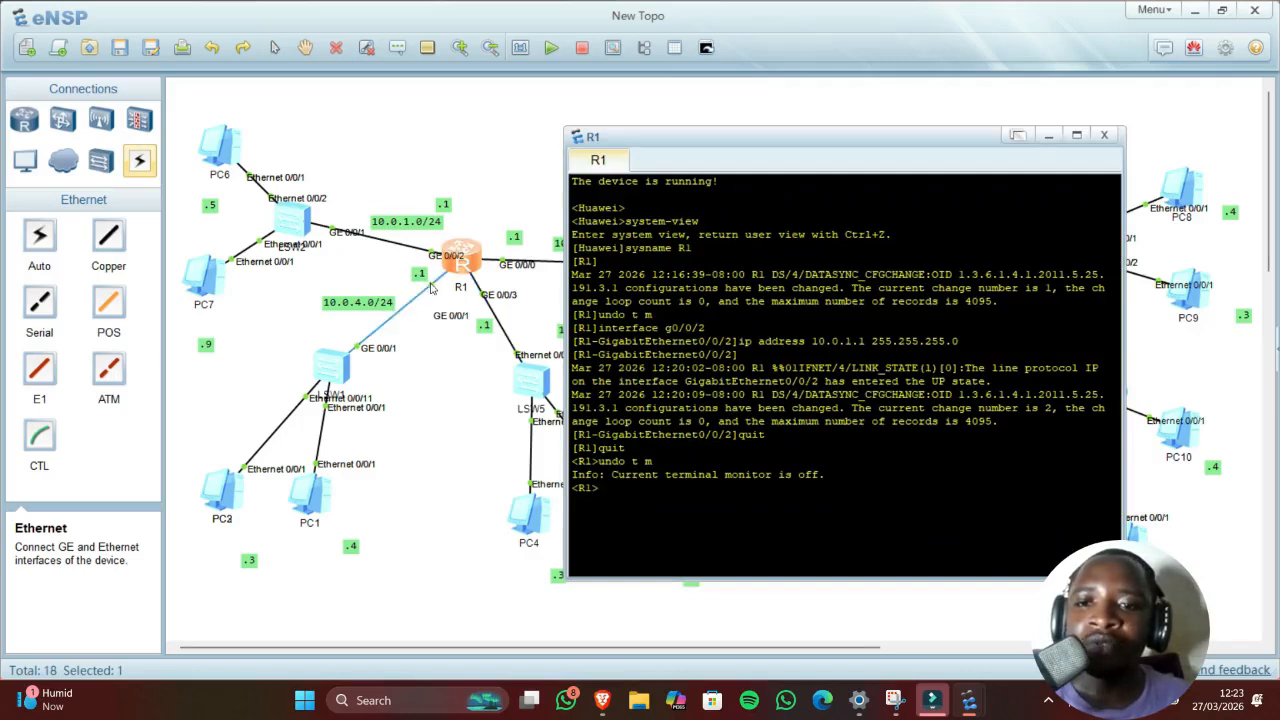
pyautogui.write('int')
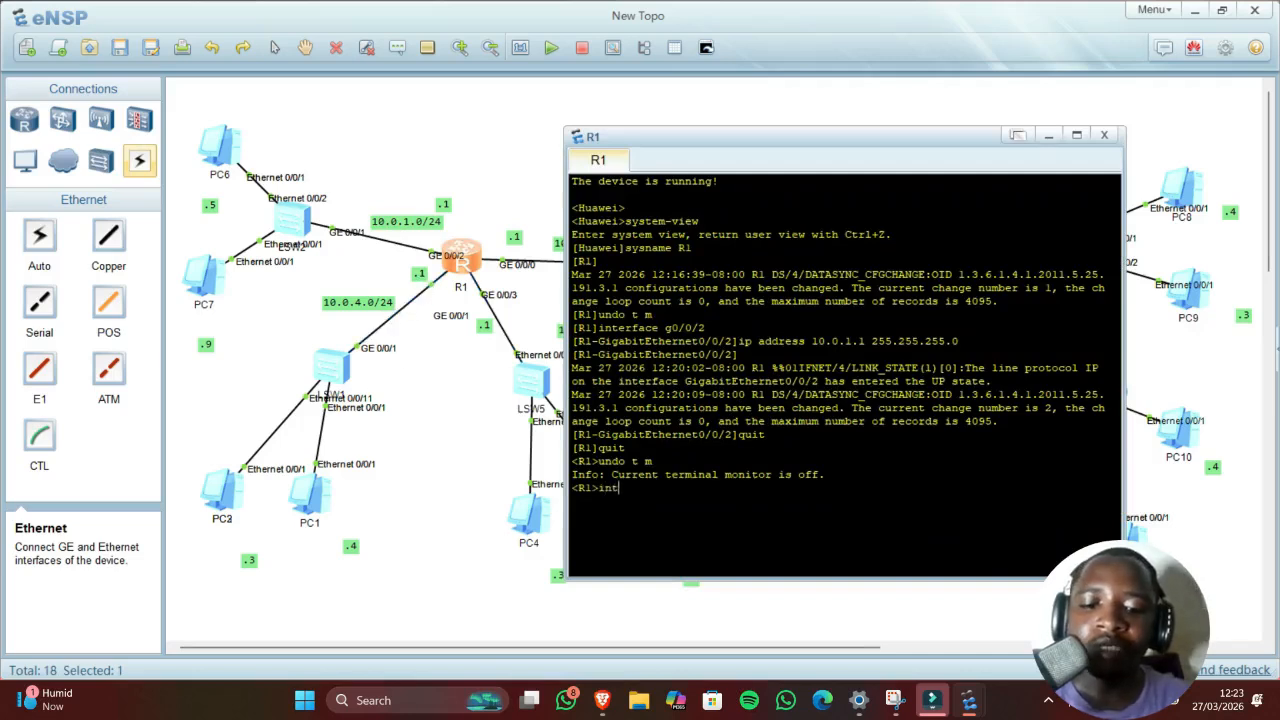
pyautogui.write('erface')
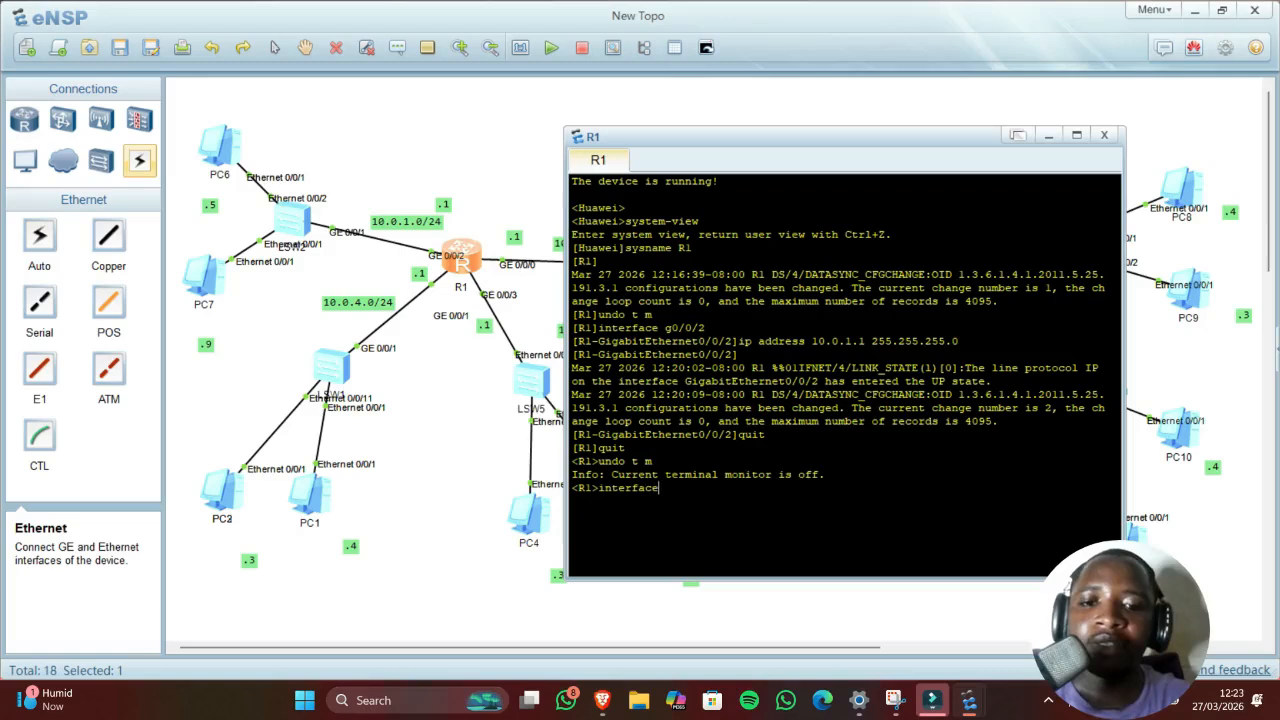
pyautogui.press('BackSpace')
pyautogui.press('BackSpace')
pyautogui.press('BackSpace')
pyautogui.press('BackSpace')
pyautogui.press('BackSpace')
pyautogui.press('BackSpace')
pyautogui.press('BackSpace')
pyautogui.press('BackSpace')
pyautogui.press('BackSpace')
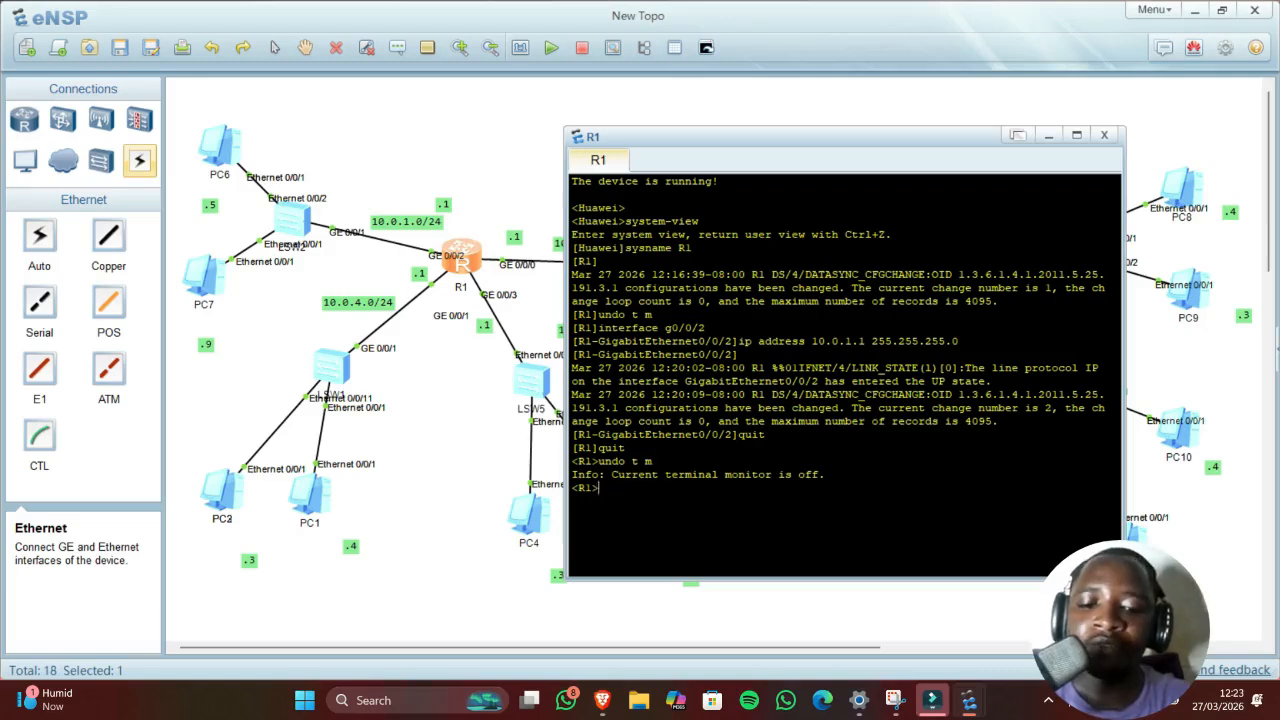
pyautogui.write('system-vie')
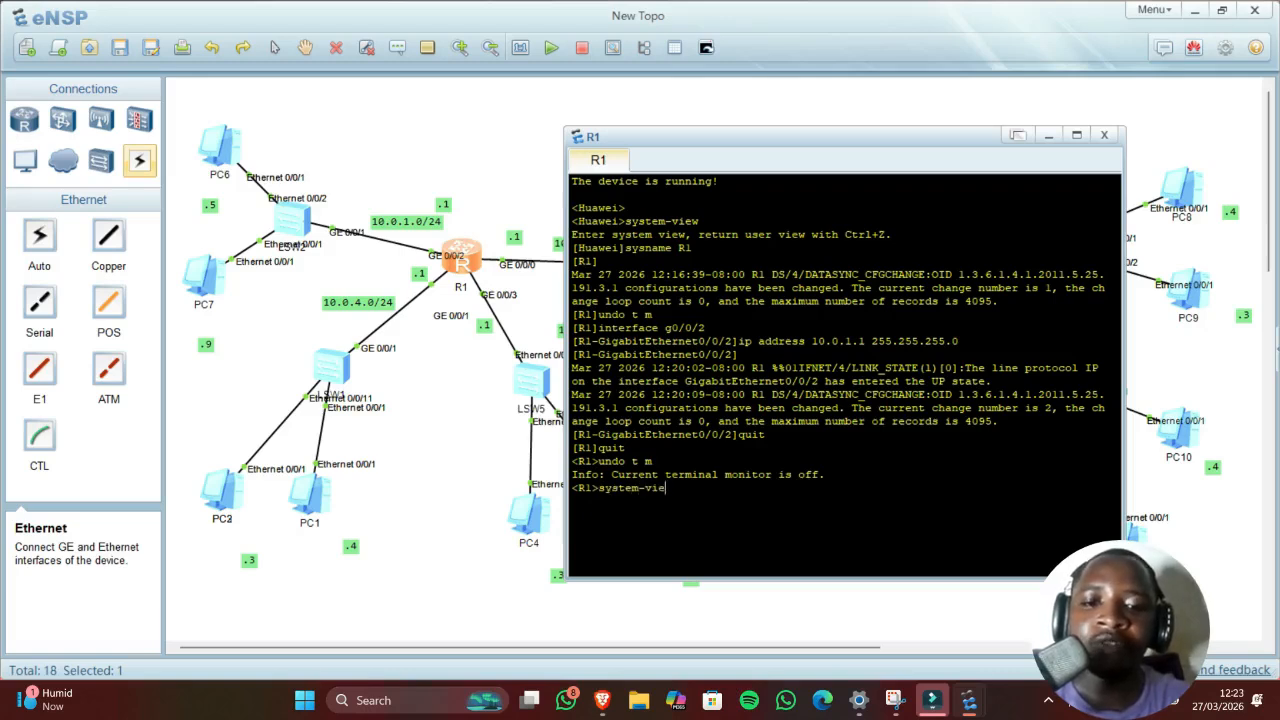
pyautogui.write('w')
pyautogui.press('Return')
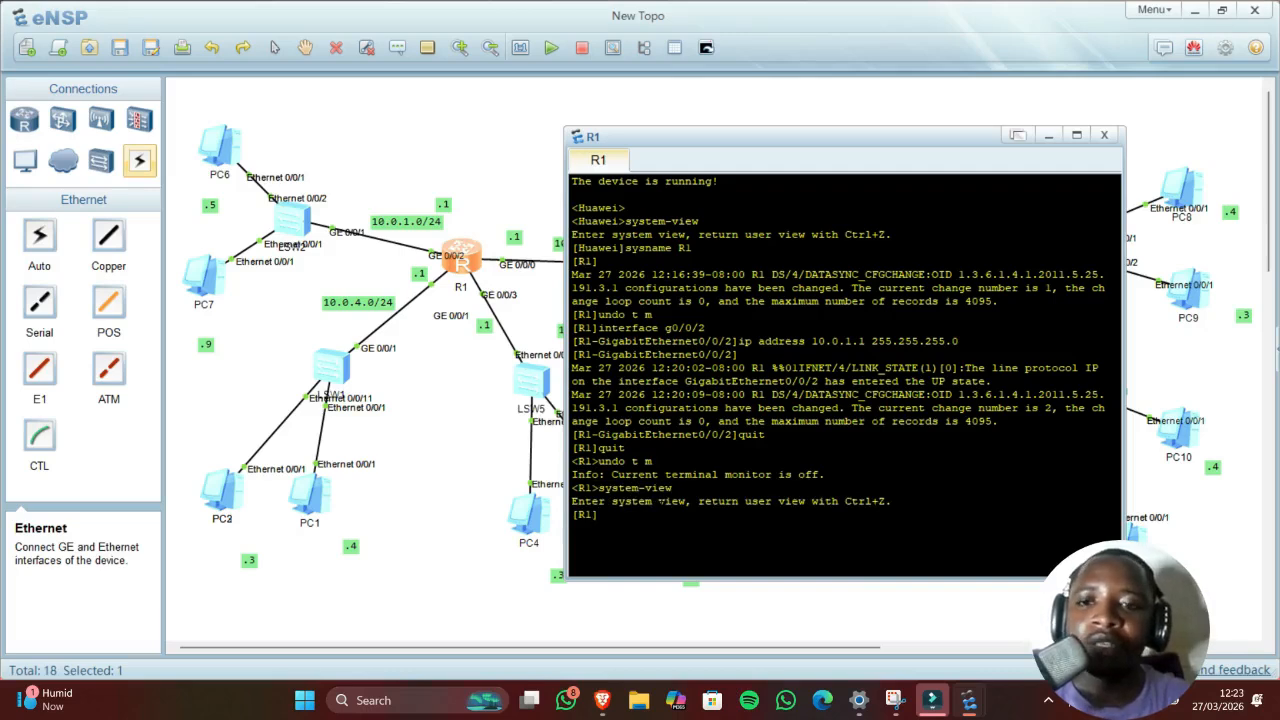
pyautogui.write('inter')
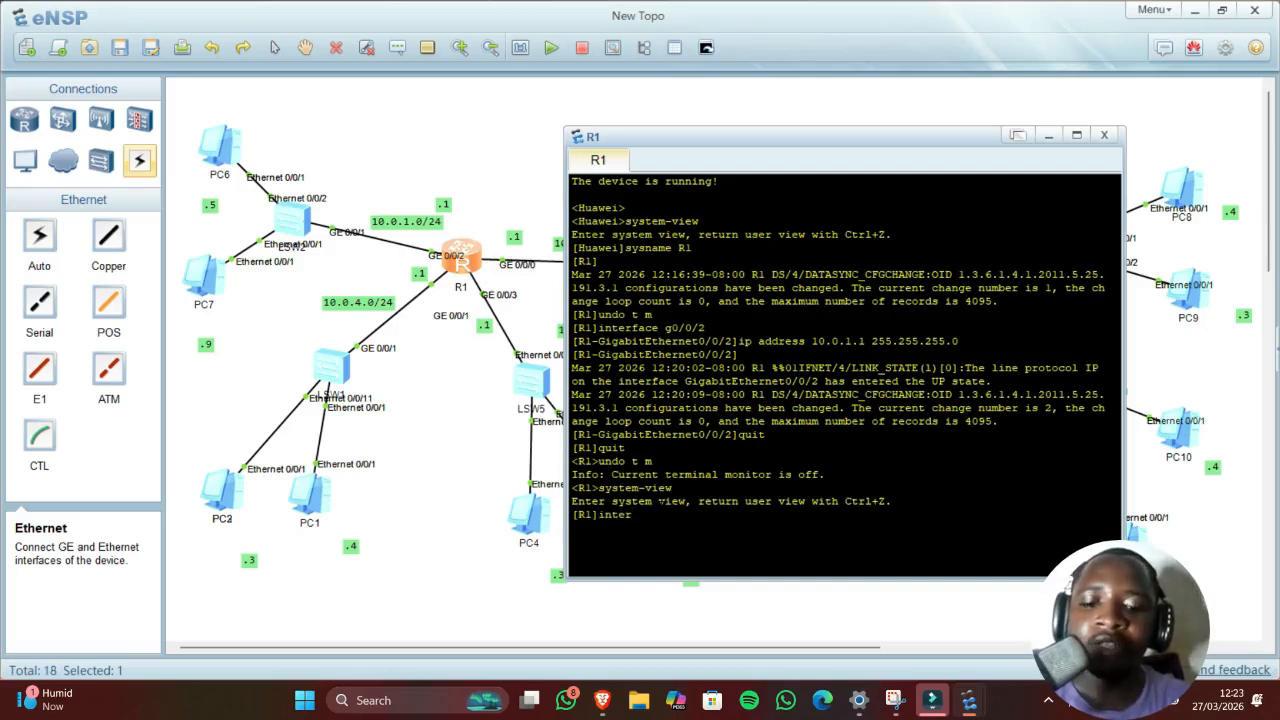
pyautogui.write('face')
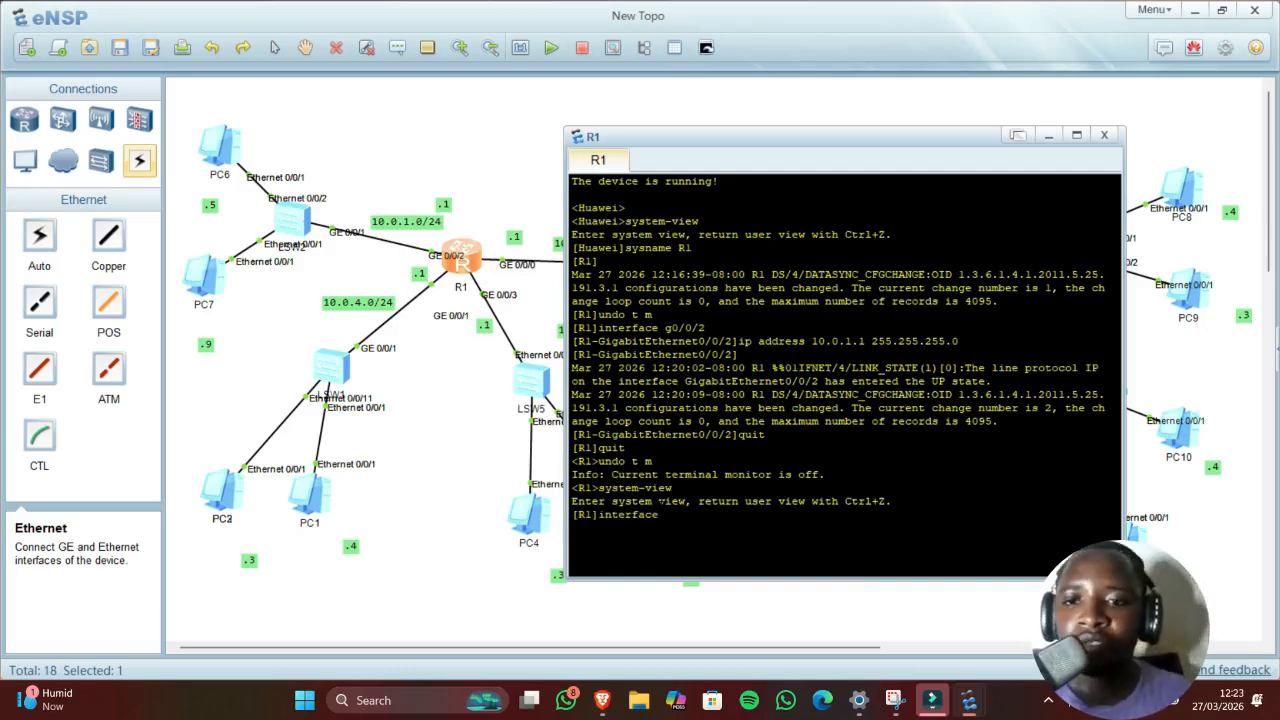
pyautogui.write(' g0')
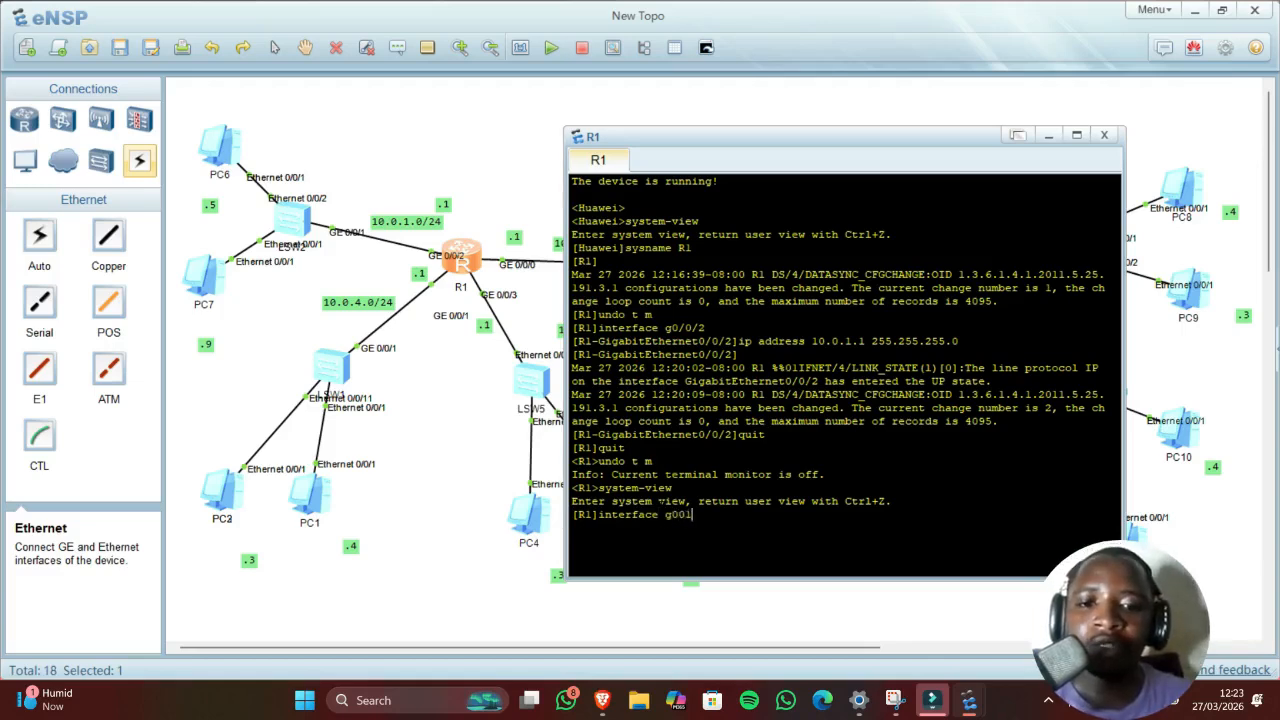
pyautogui.write('/0')
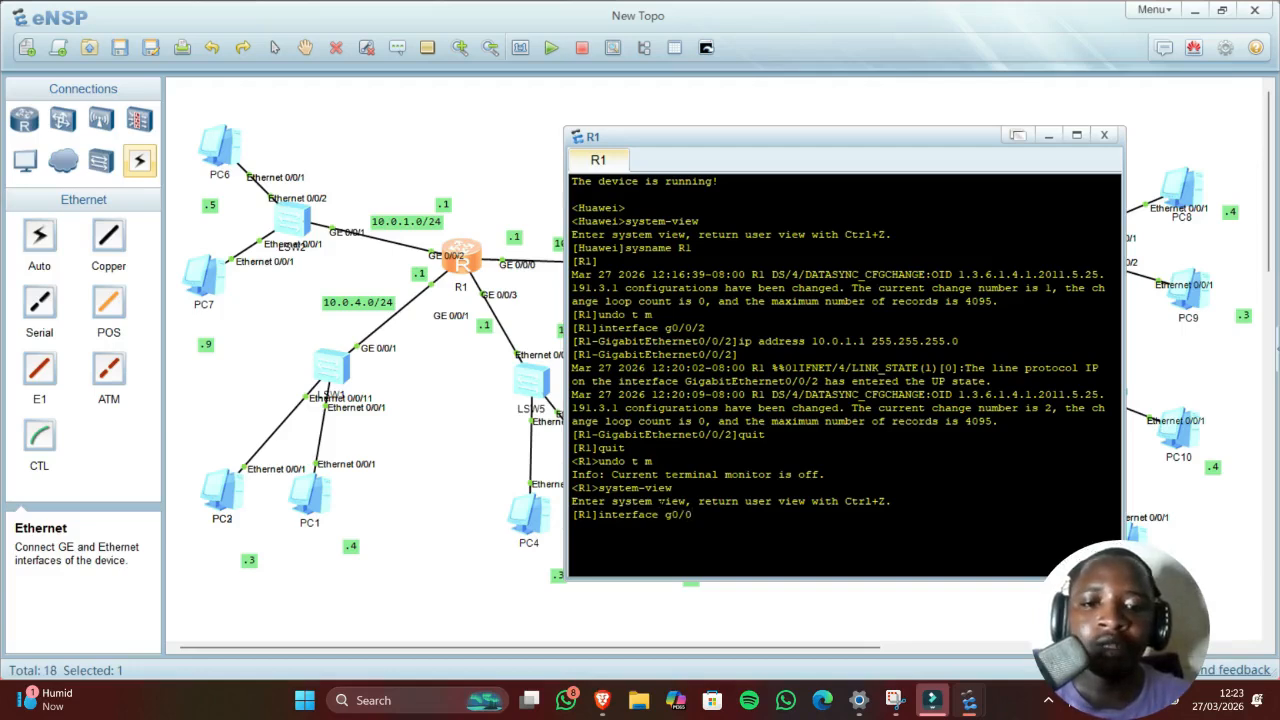
pyautogui.write('/')
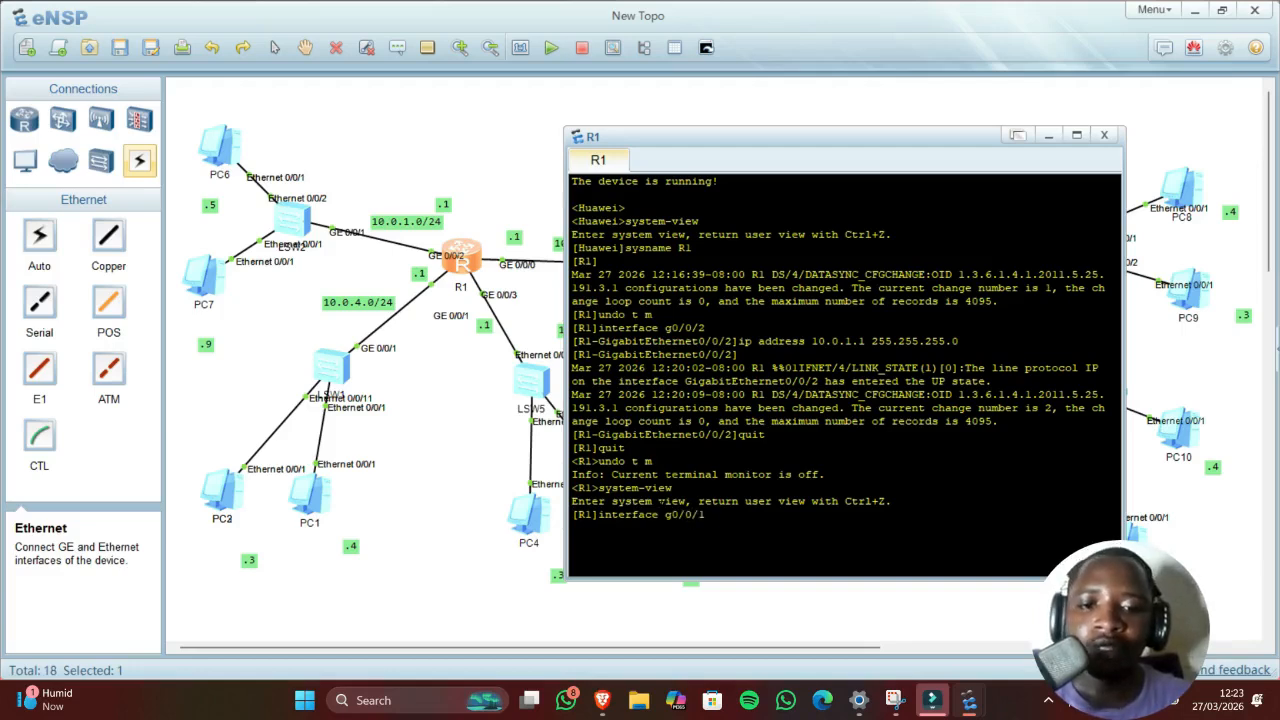
pyautogui.write('1')
pyautogui.press('Return')
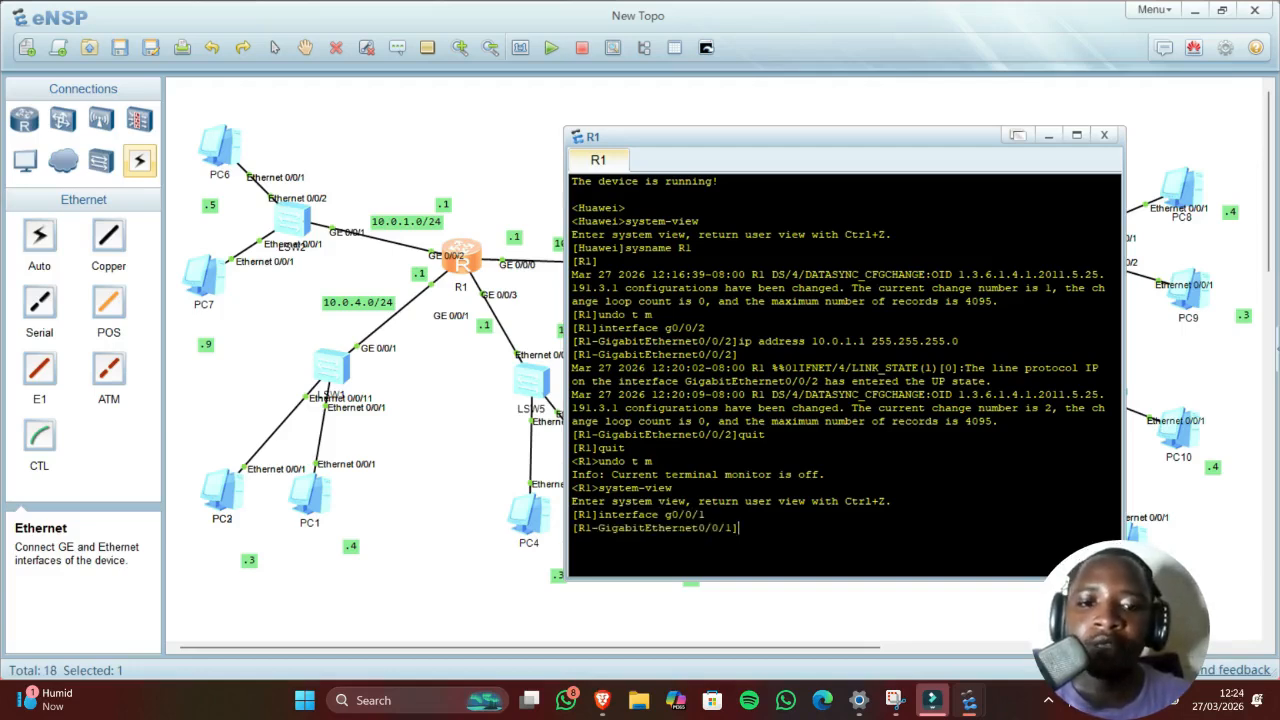
pyautogui.write('ip')
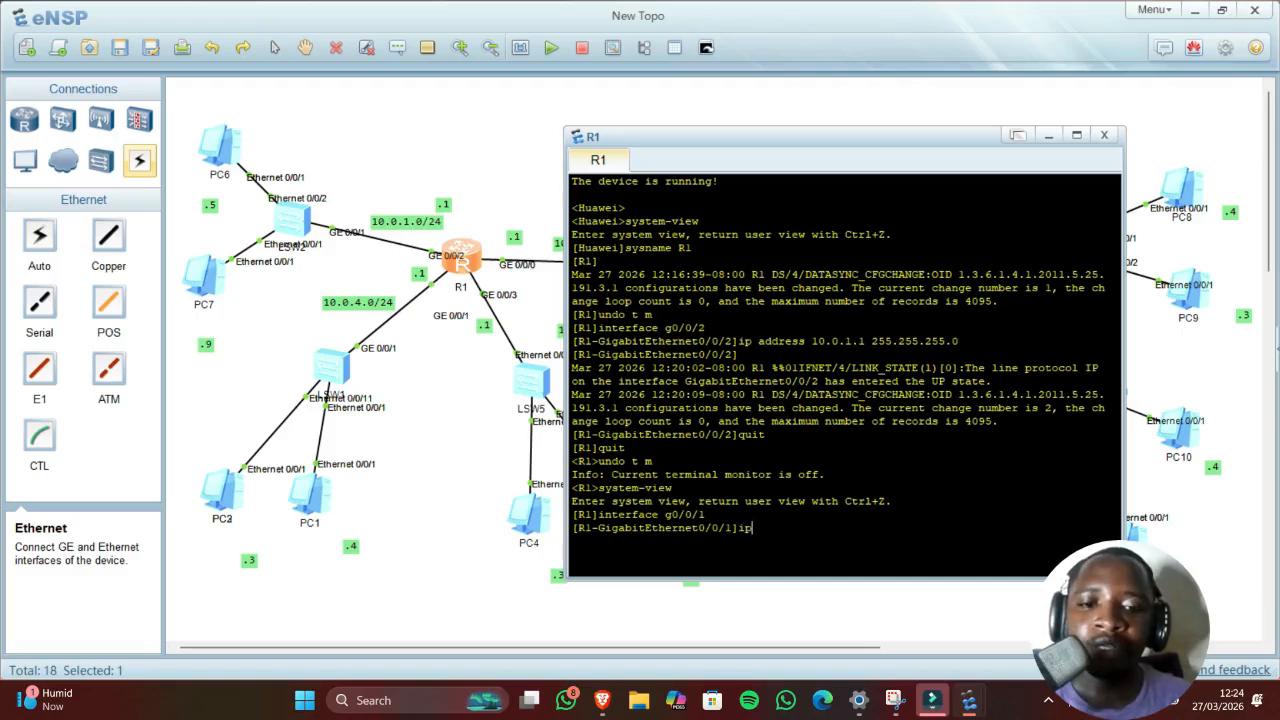
pyautogui.write(' ad')
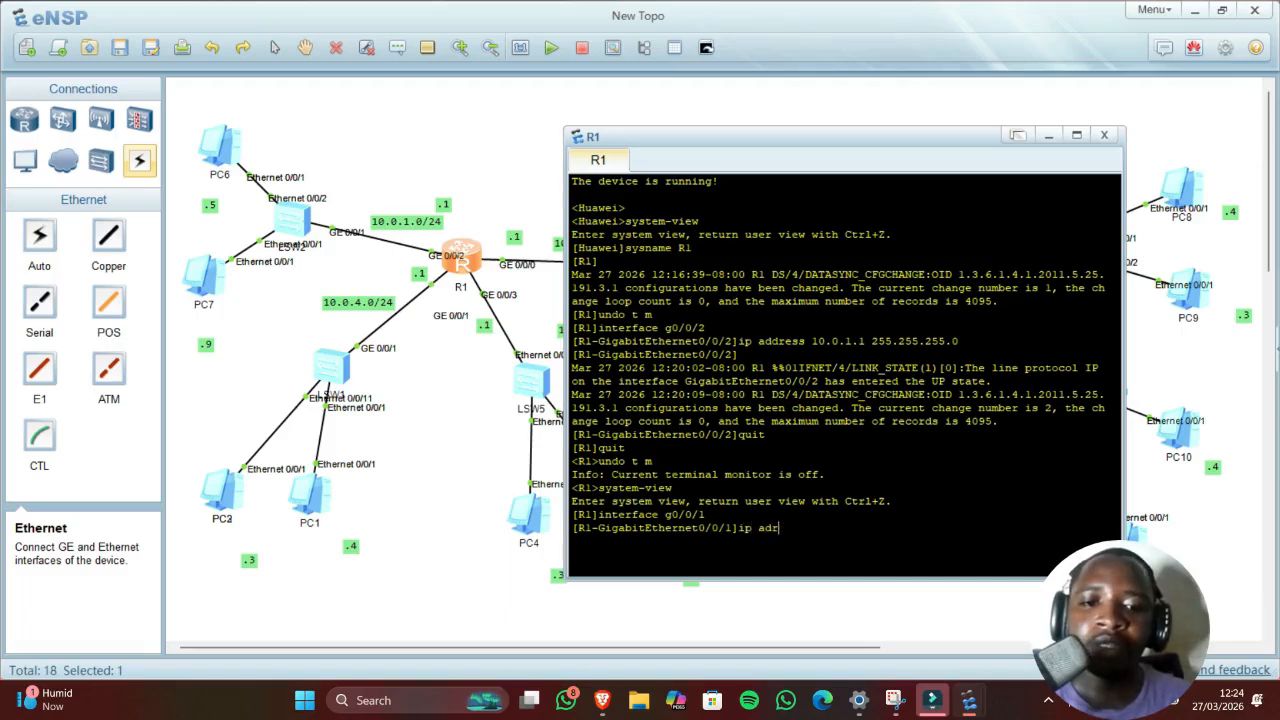
pyautogui.write('dress')
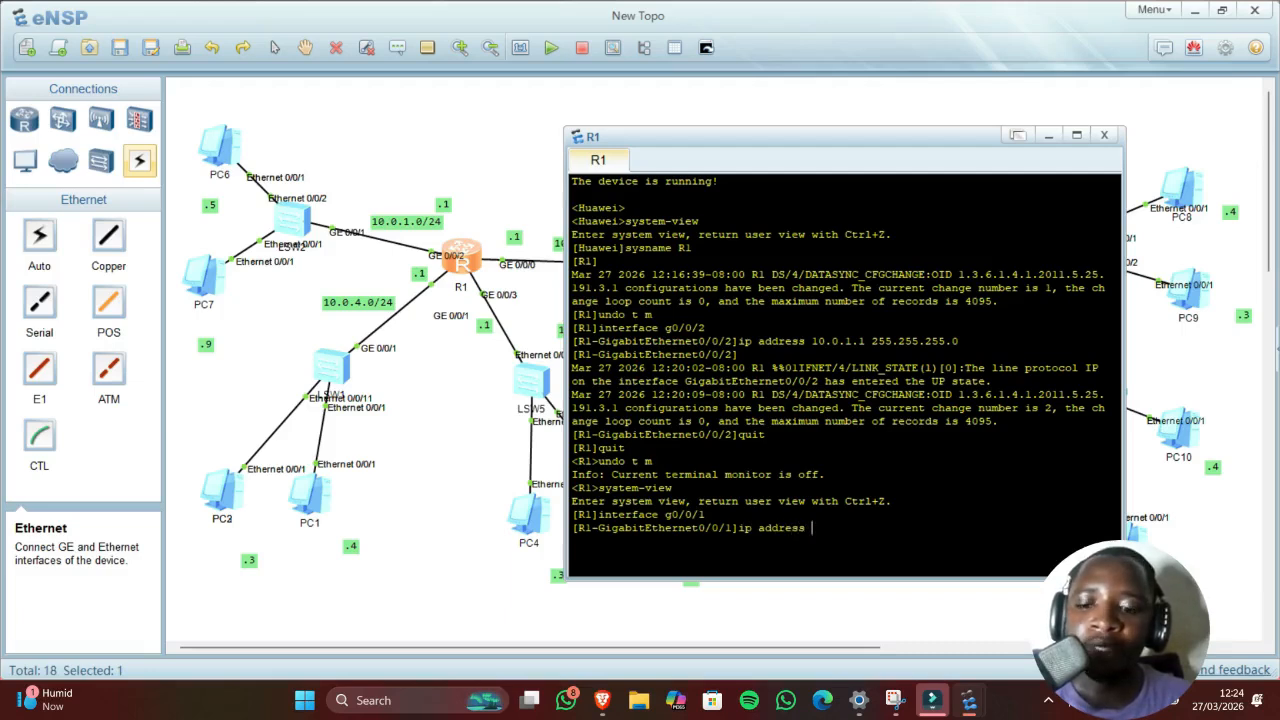
pyautogui.write(' 10')
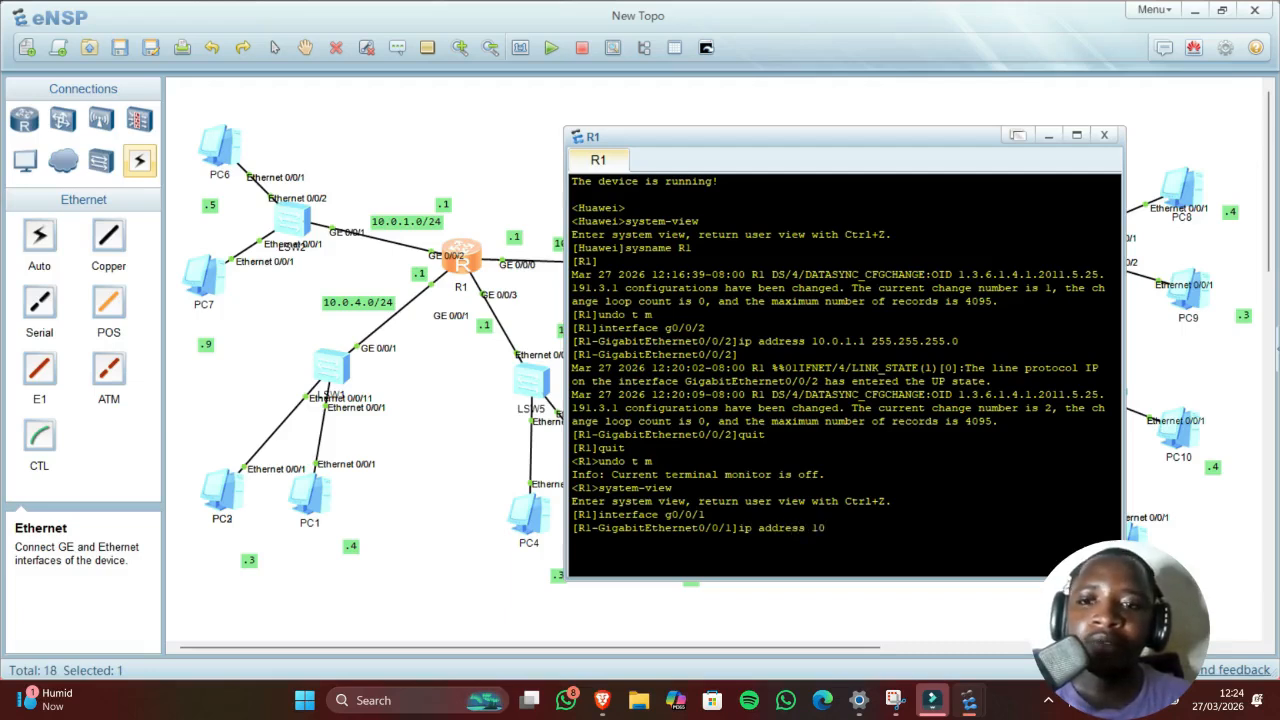
pyautogui.write('.0')
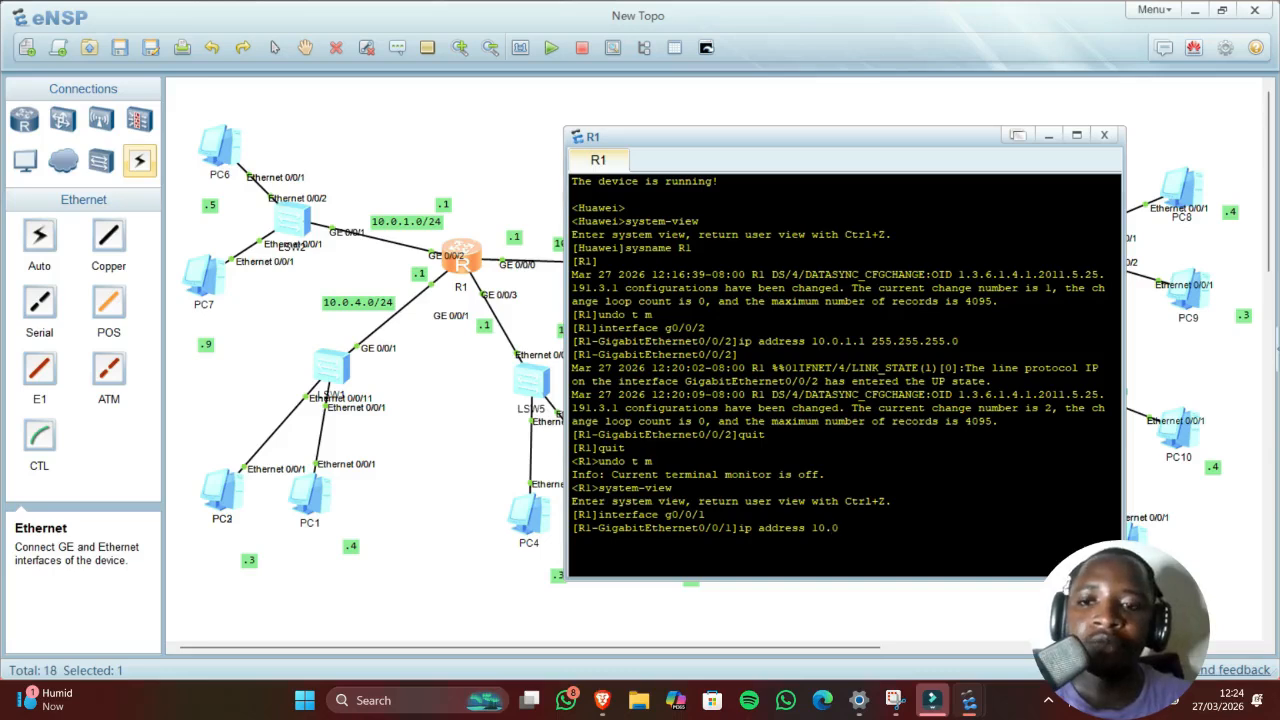
pyautogui.write('.')
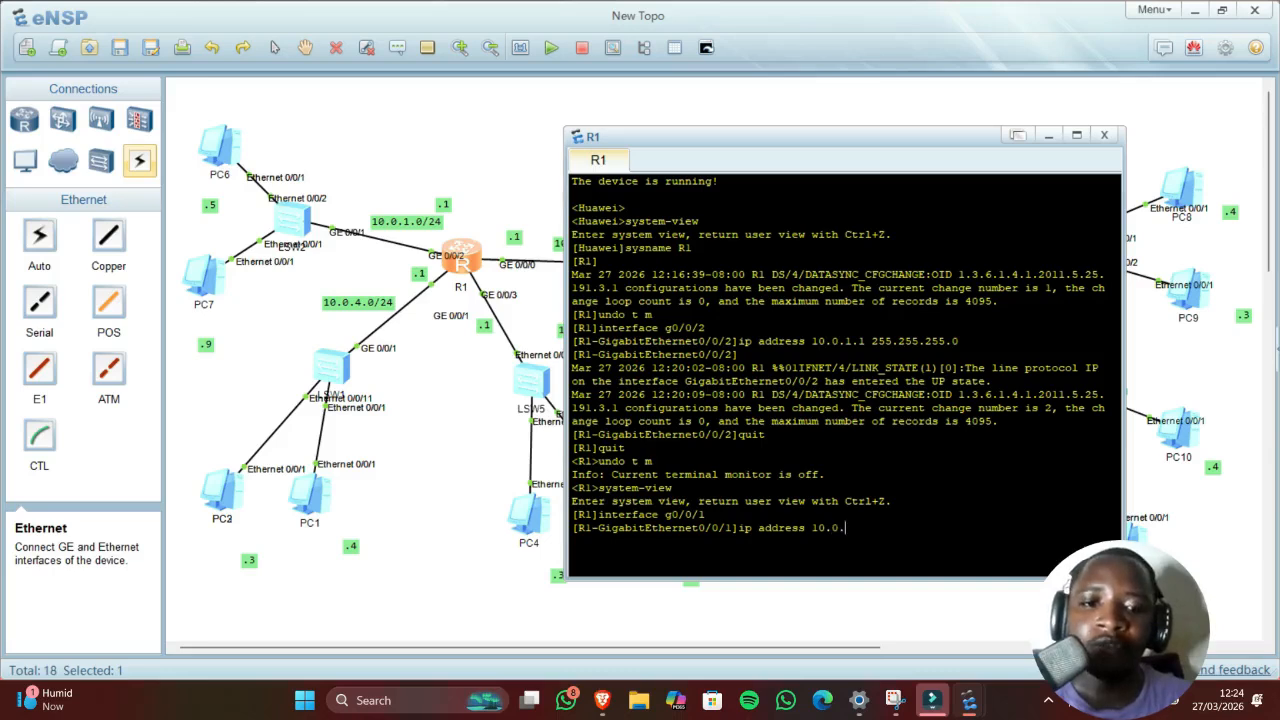
pyautogui.write('4.1')
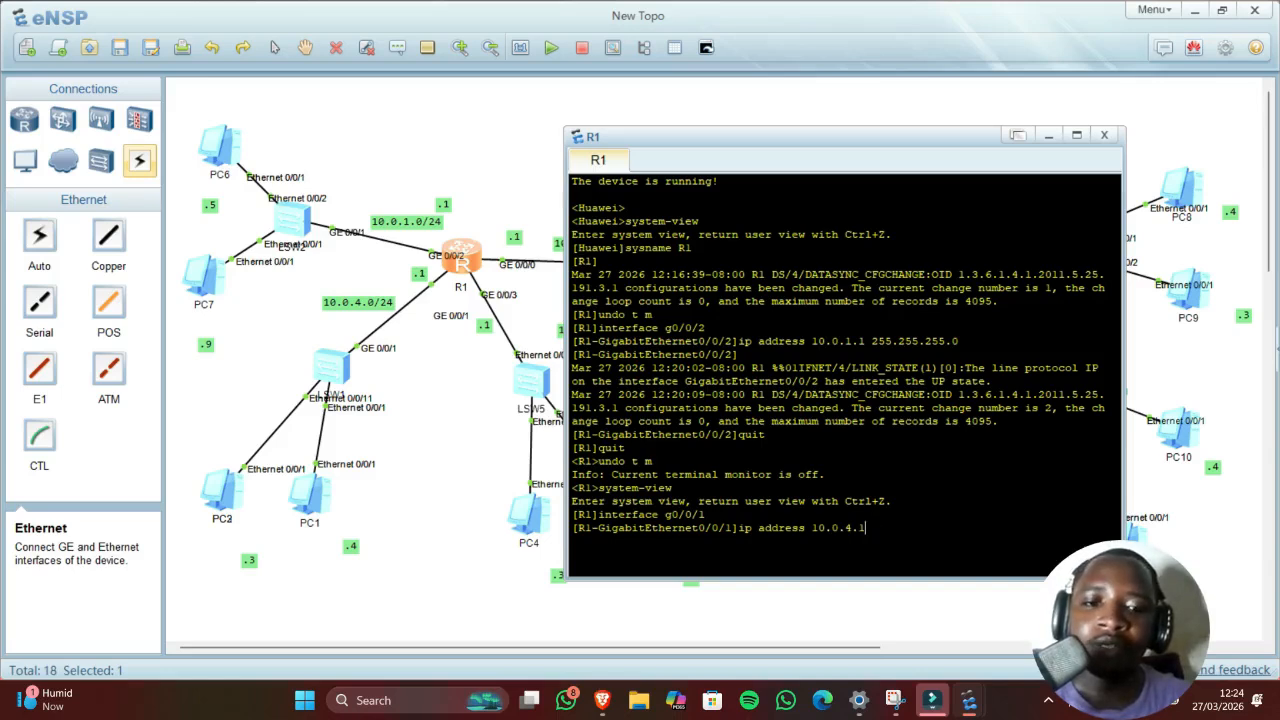
pyautogui.write(' 255.')
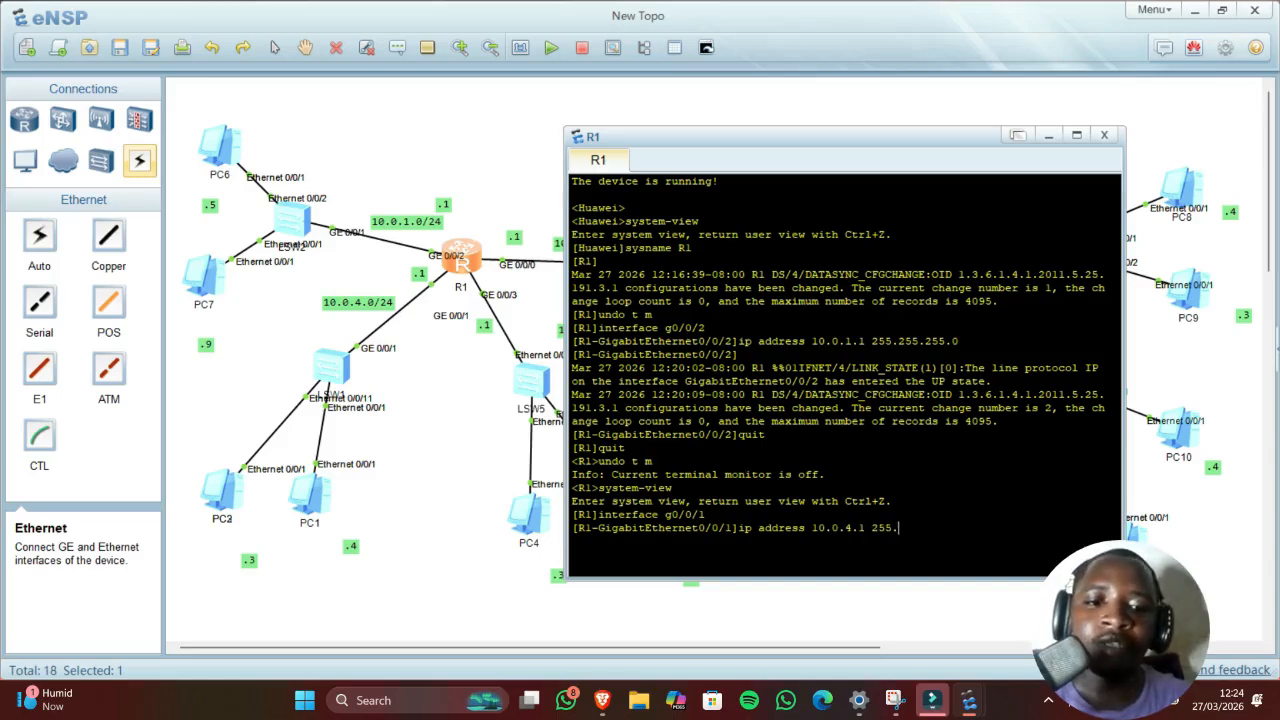
pyautogui.write('255.255.25')
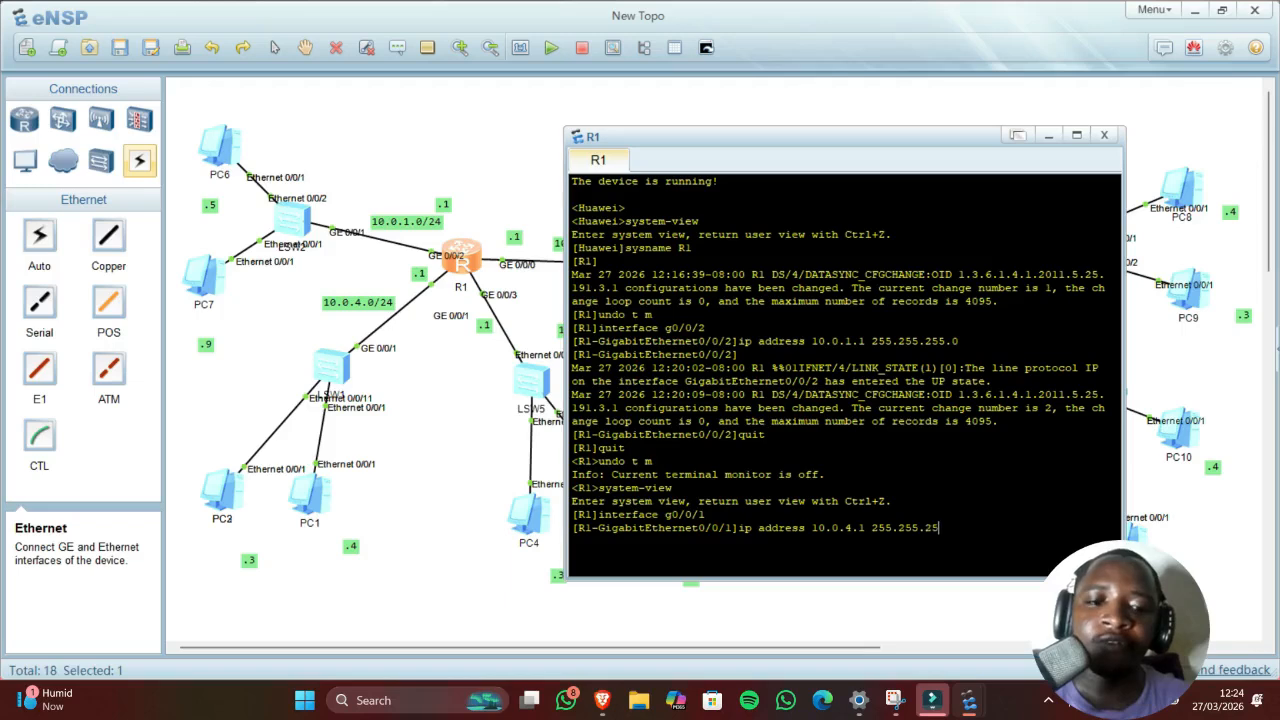
pyautogui.write('.0')
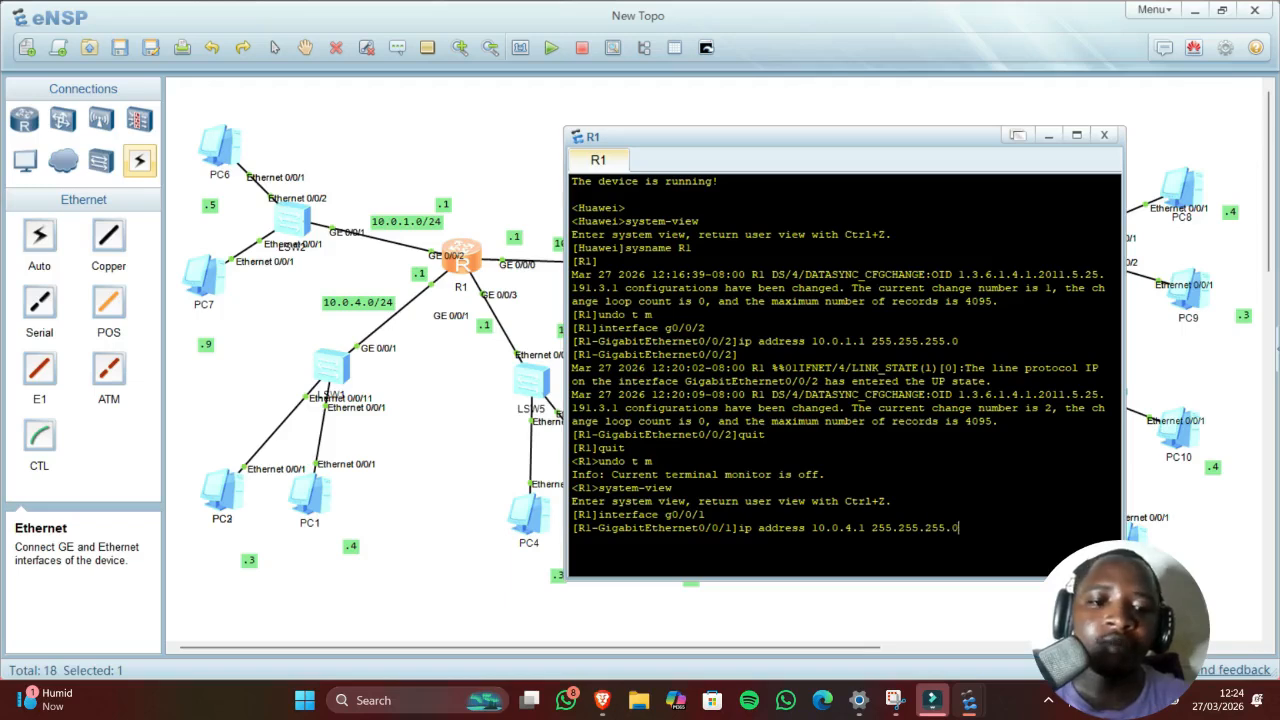
pyautogui.press('Return')
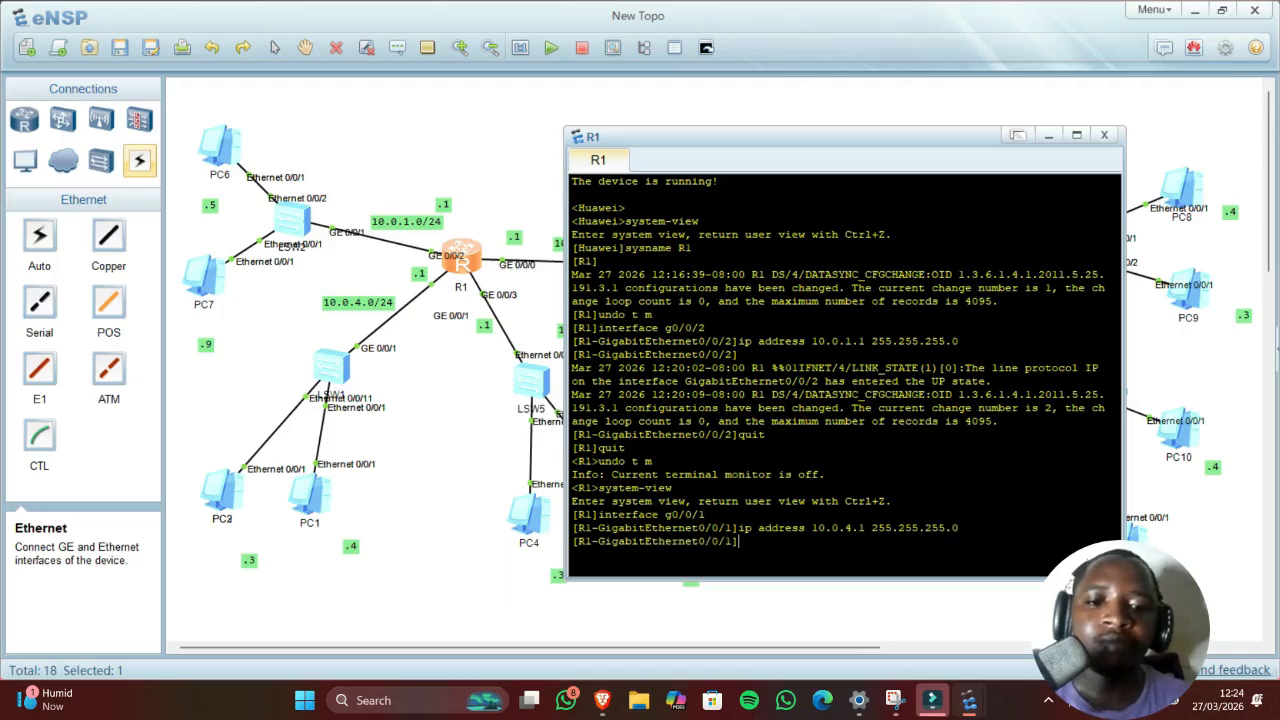
pyautogui.click(427, 400)
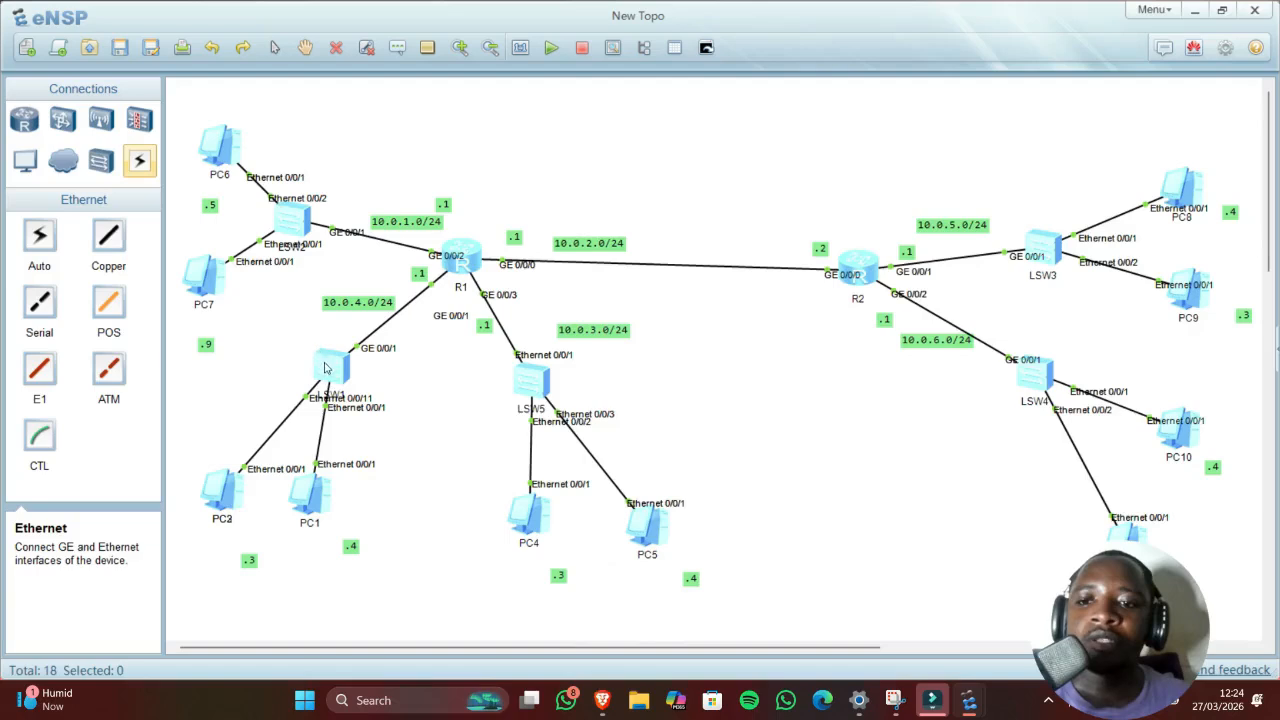
# Step: Fill in PC2's IP 10.0.4.3, mask 255.255.255.0 and gateway 10.0.4.1
pyautogui.doubleClick(227, 510)
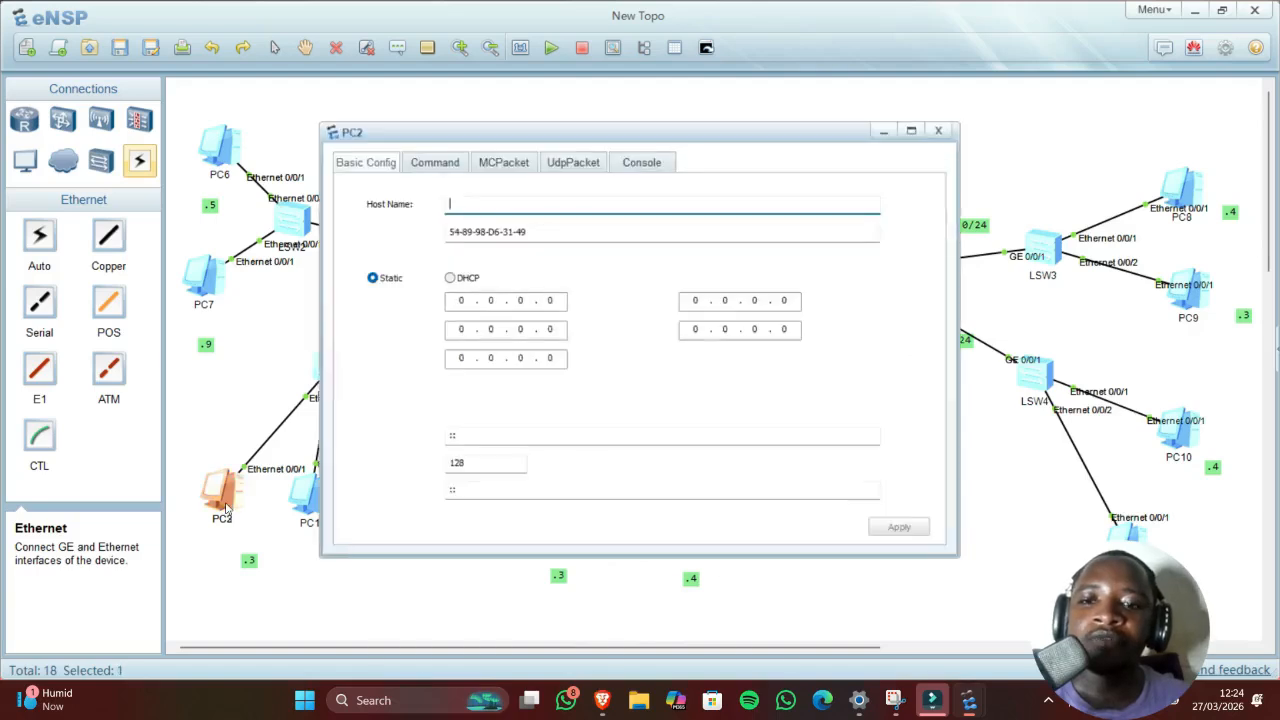
pyautogui.moveTo(537, 132); pyautogui.dragTo(819, 153)
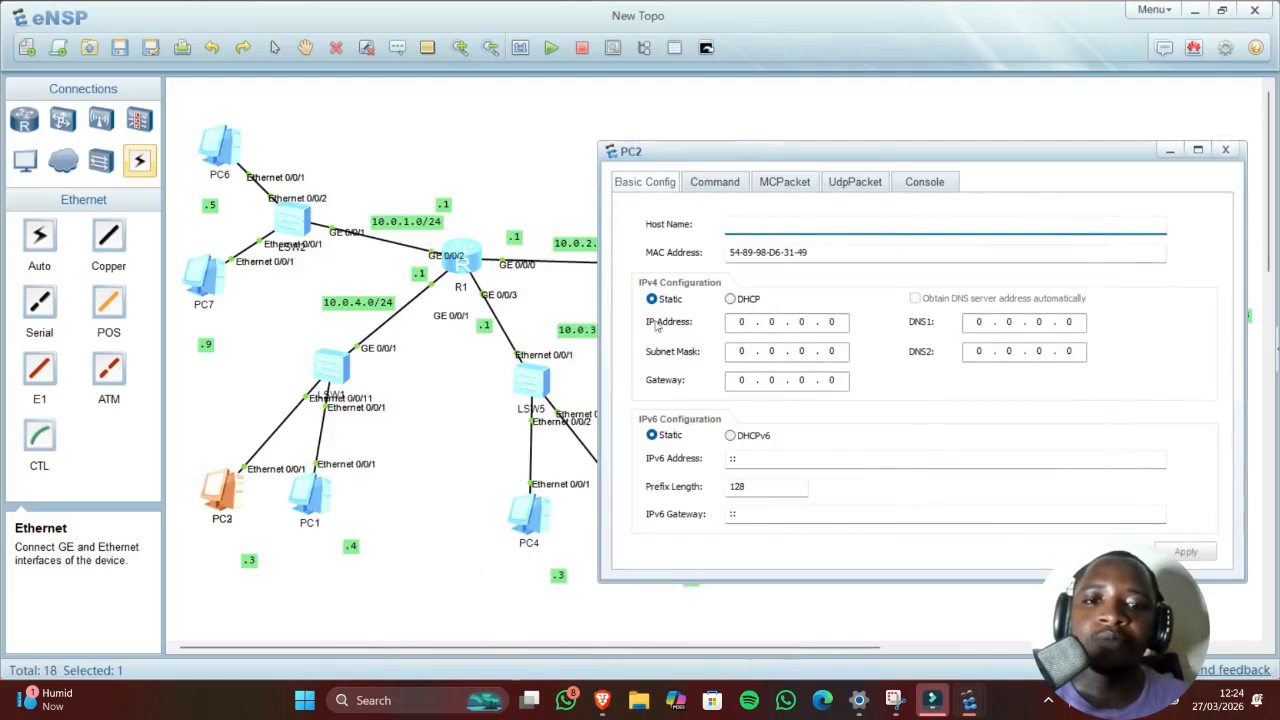
pyautogui.click(740, 321)
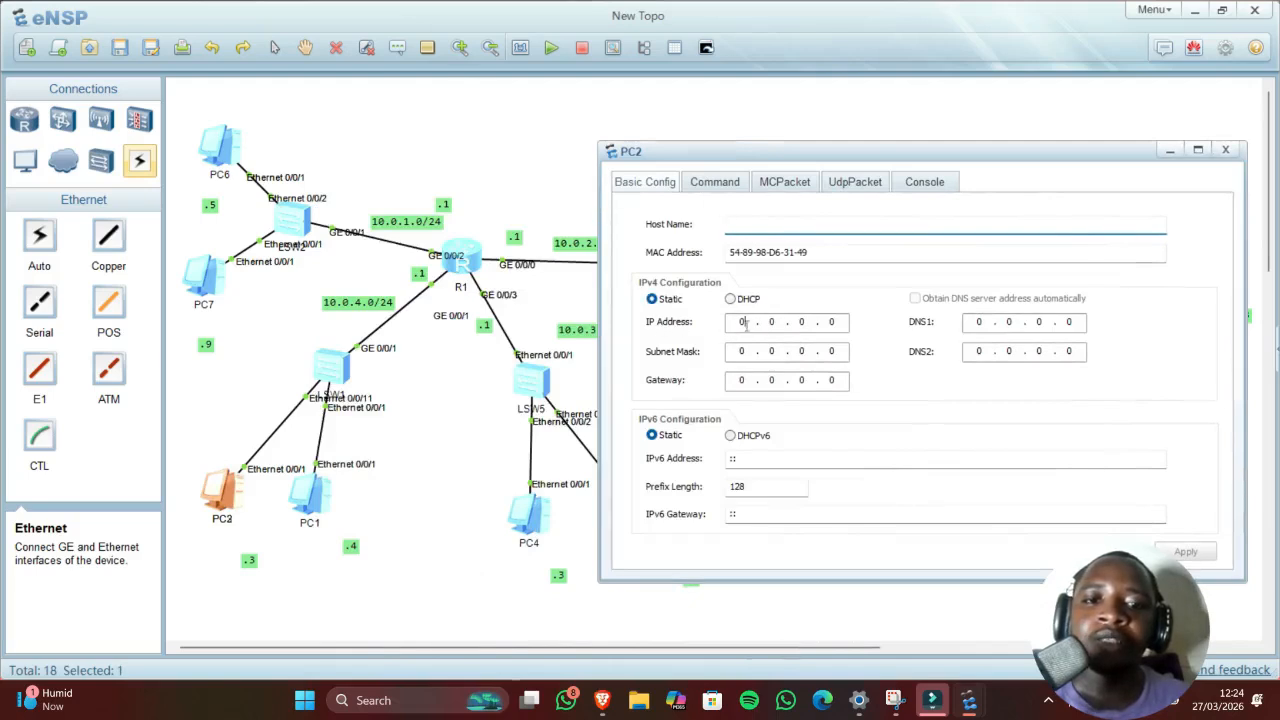
pyautogui.write('10')
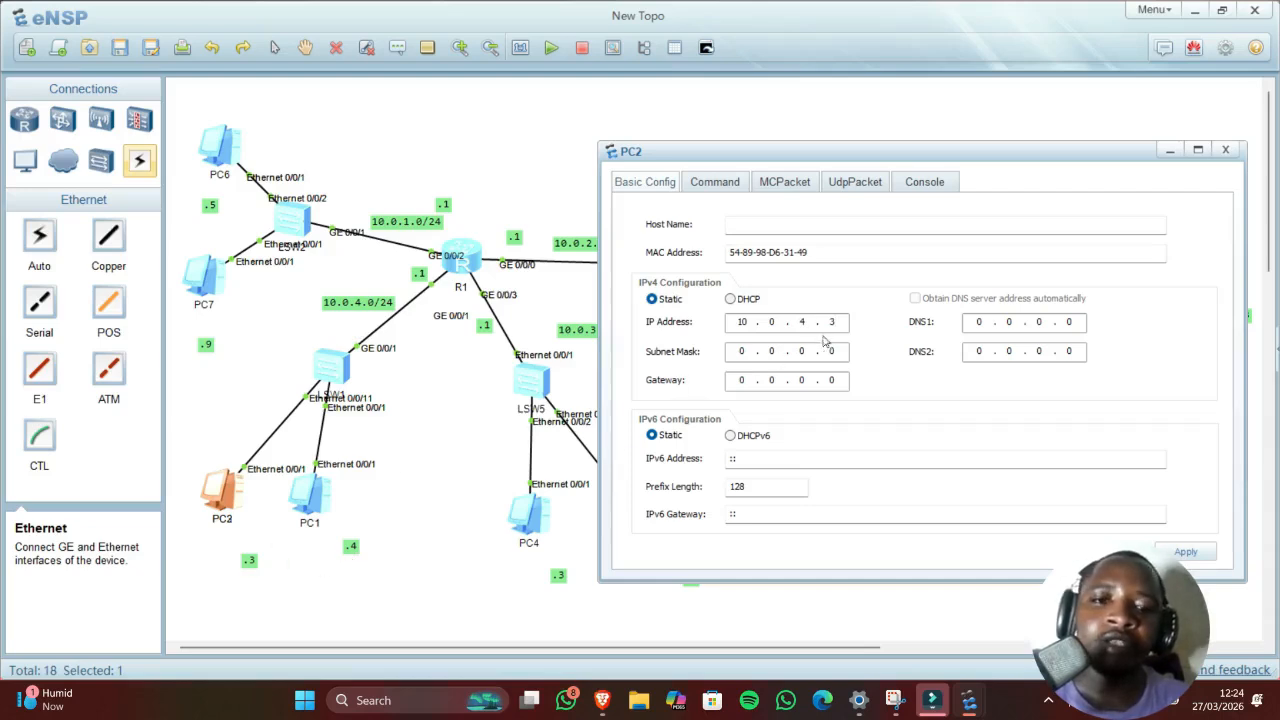
pyautogui.click(745, 355)
pyautogui.write('255 . 25')
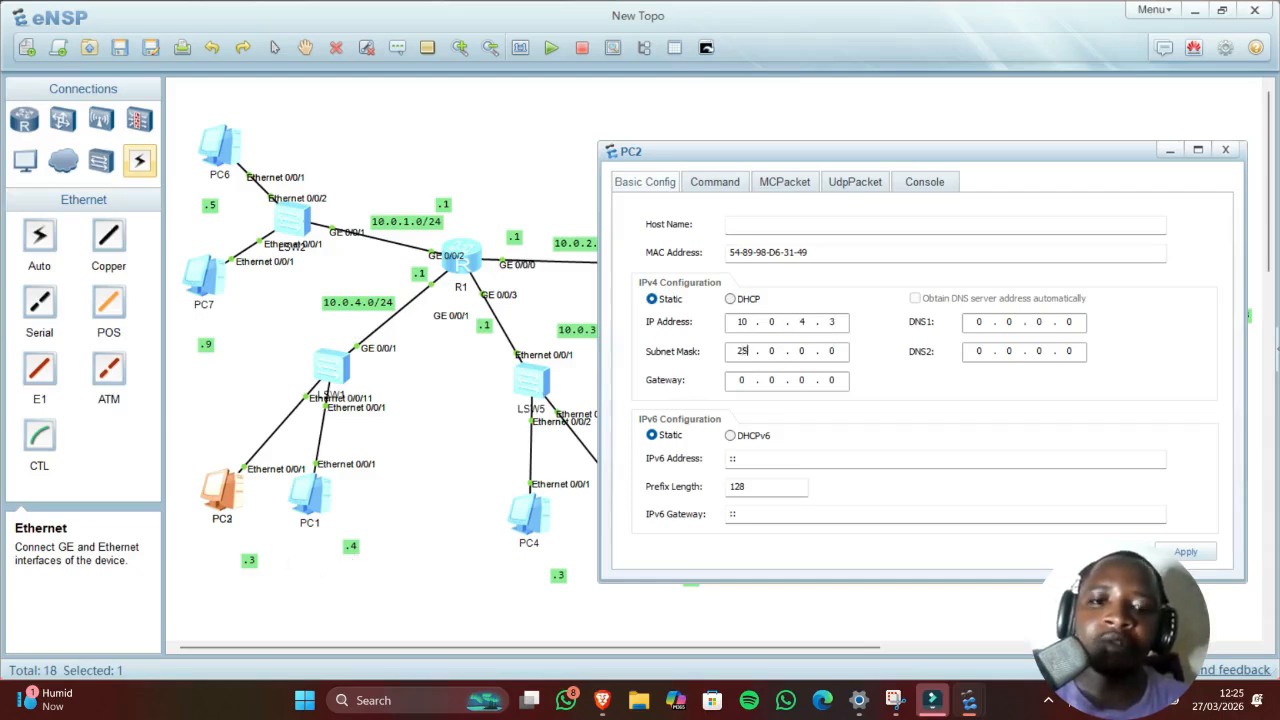
pyautogui.write('5 . 255')
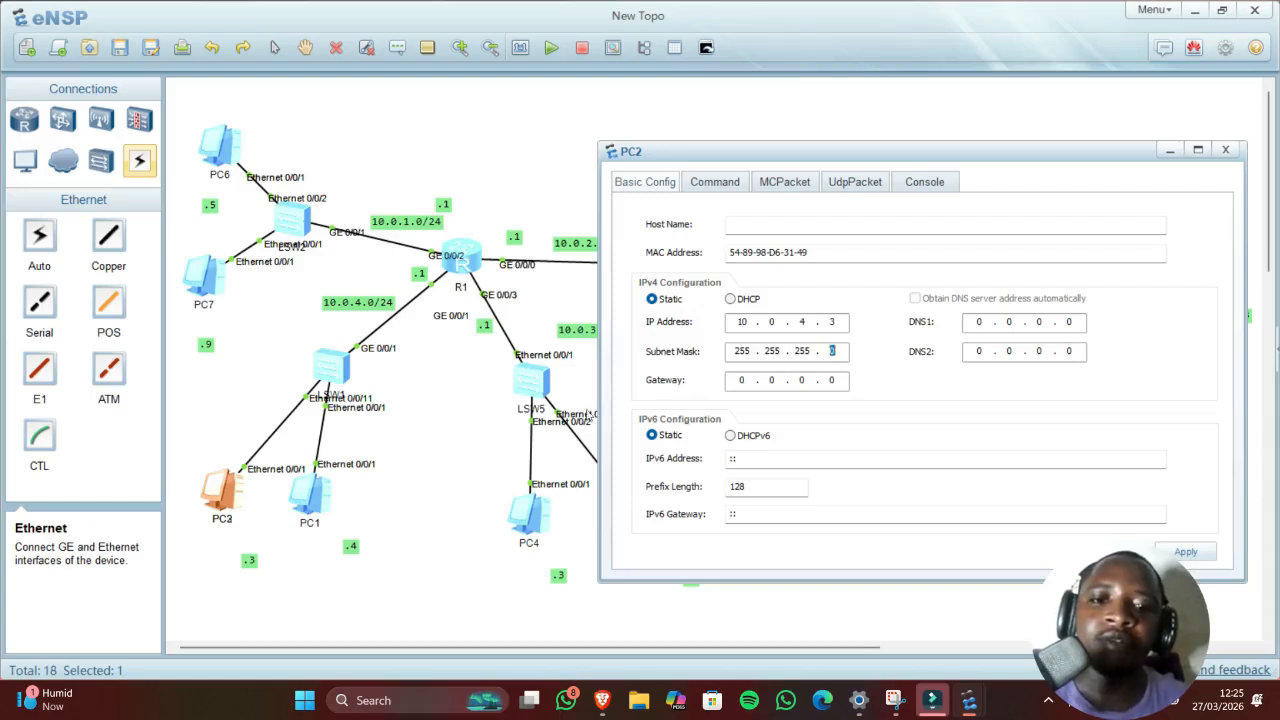
pyautogui.click(742, 380)
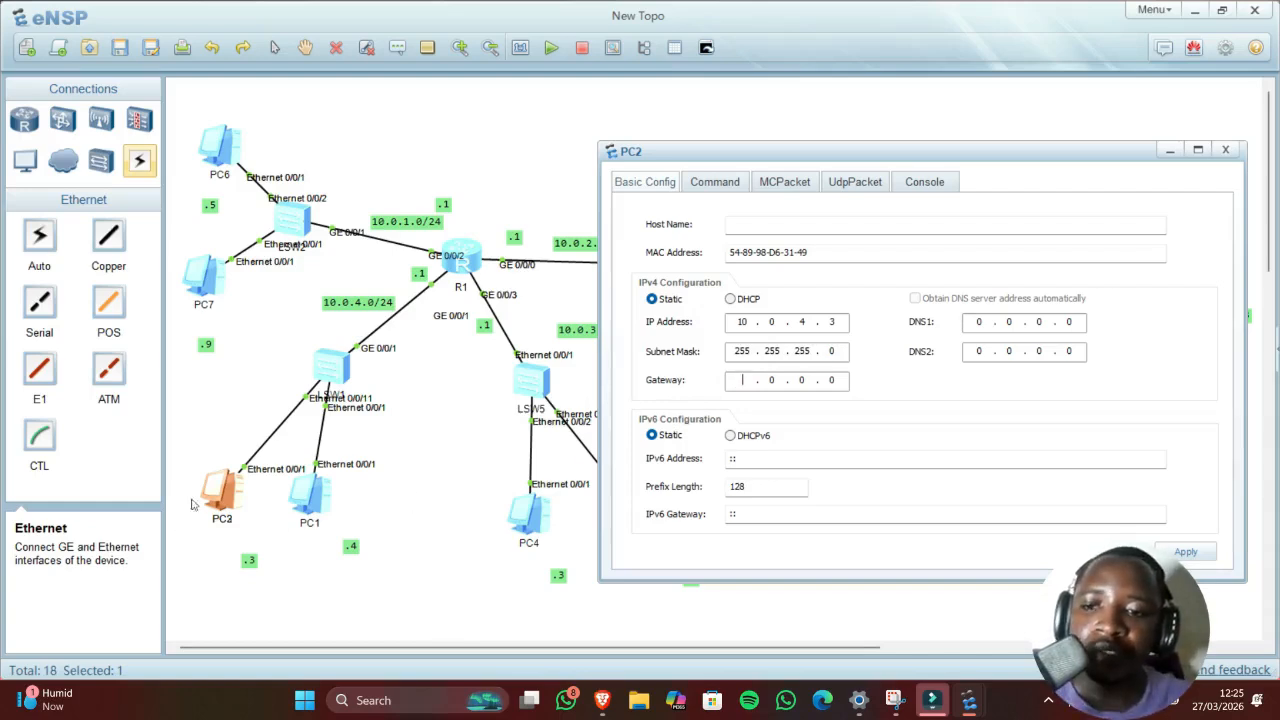
pyautogui.write('10')
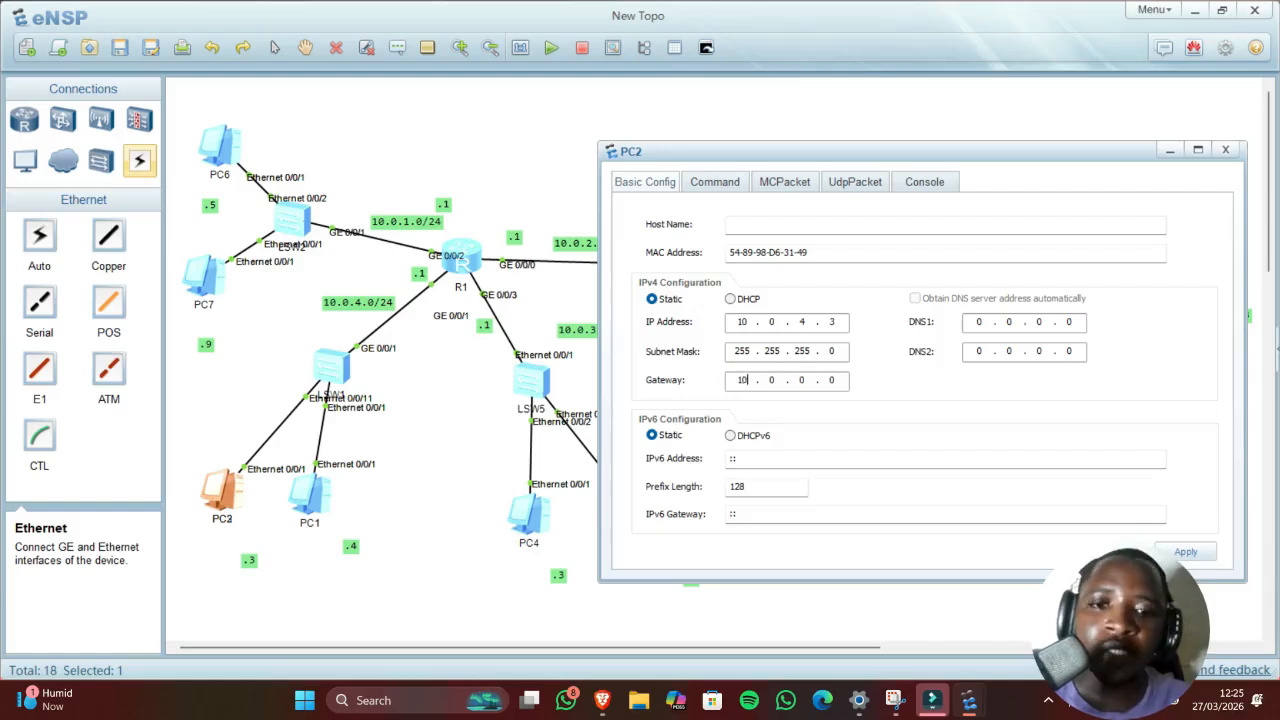
pyautogui.write('.')
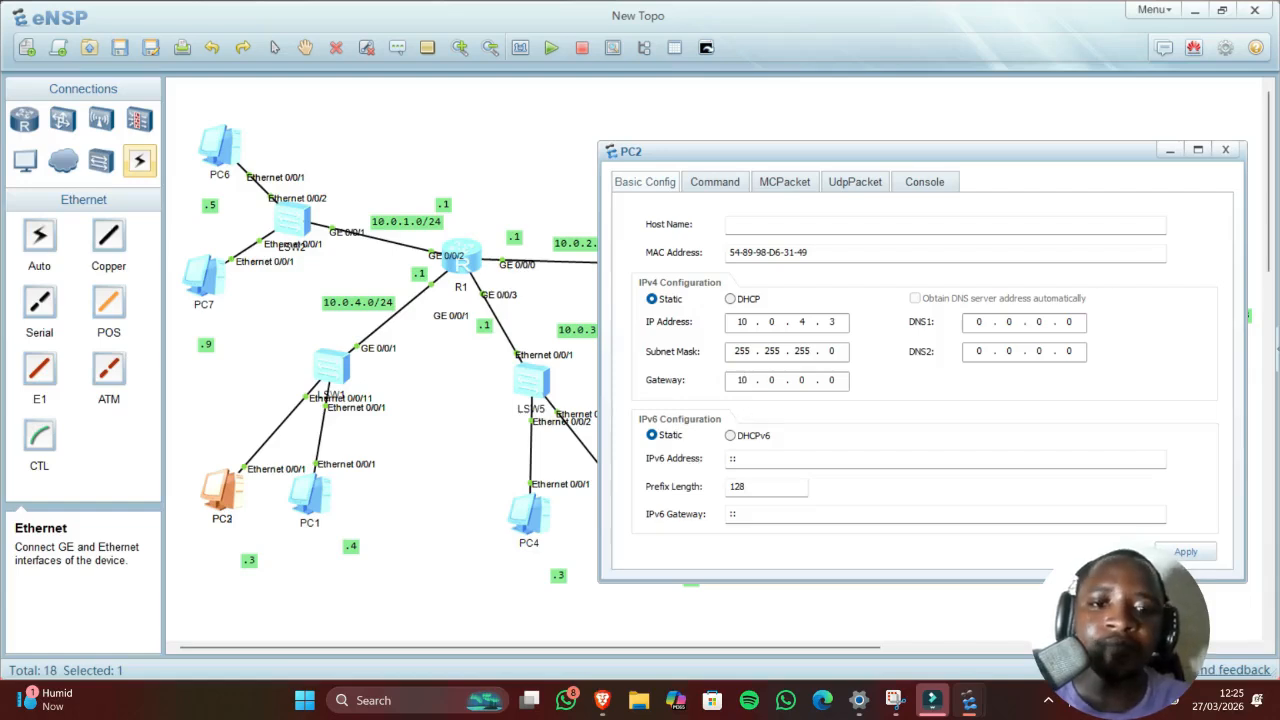
pyautogui.write('4')
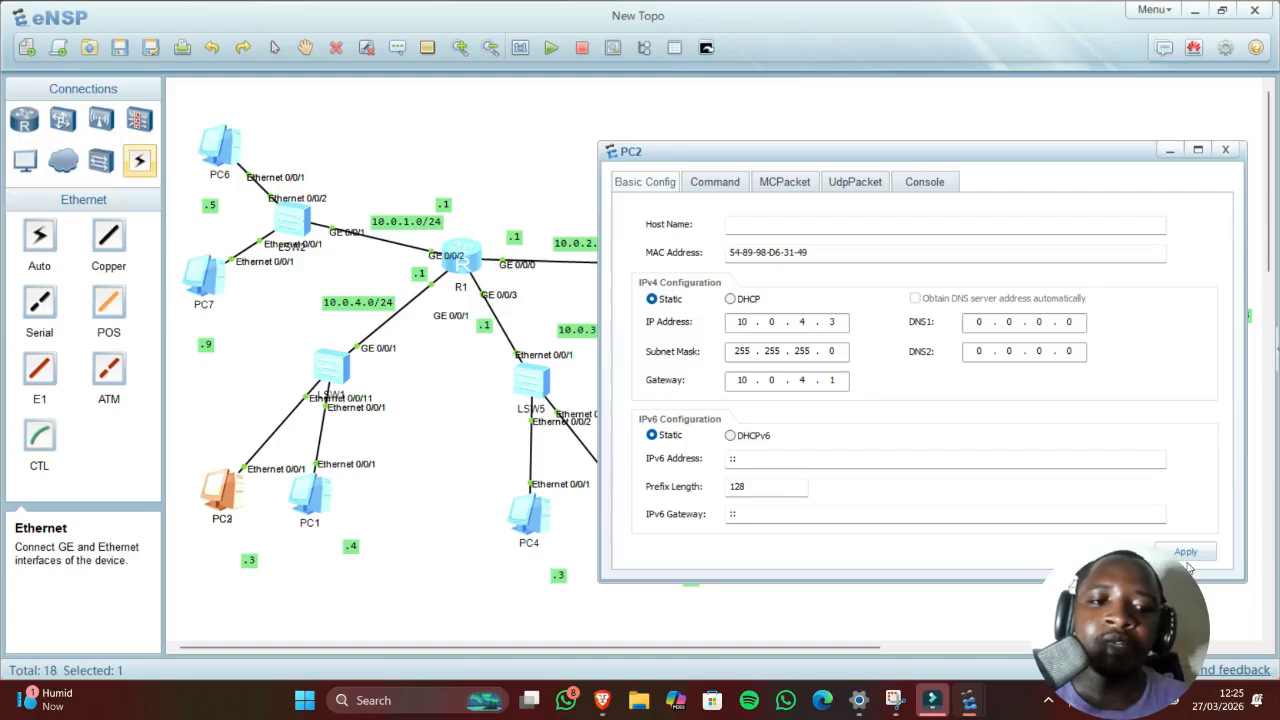
# Step: Ping 10.0.4.1 from PC2 with 0.00% loss, then return to the topology
pyautogui.click(729, 182)
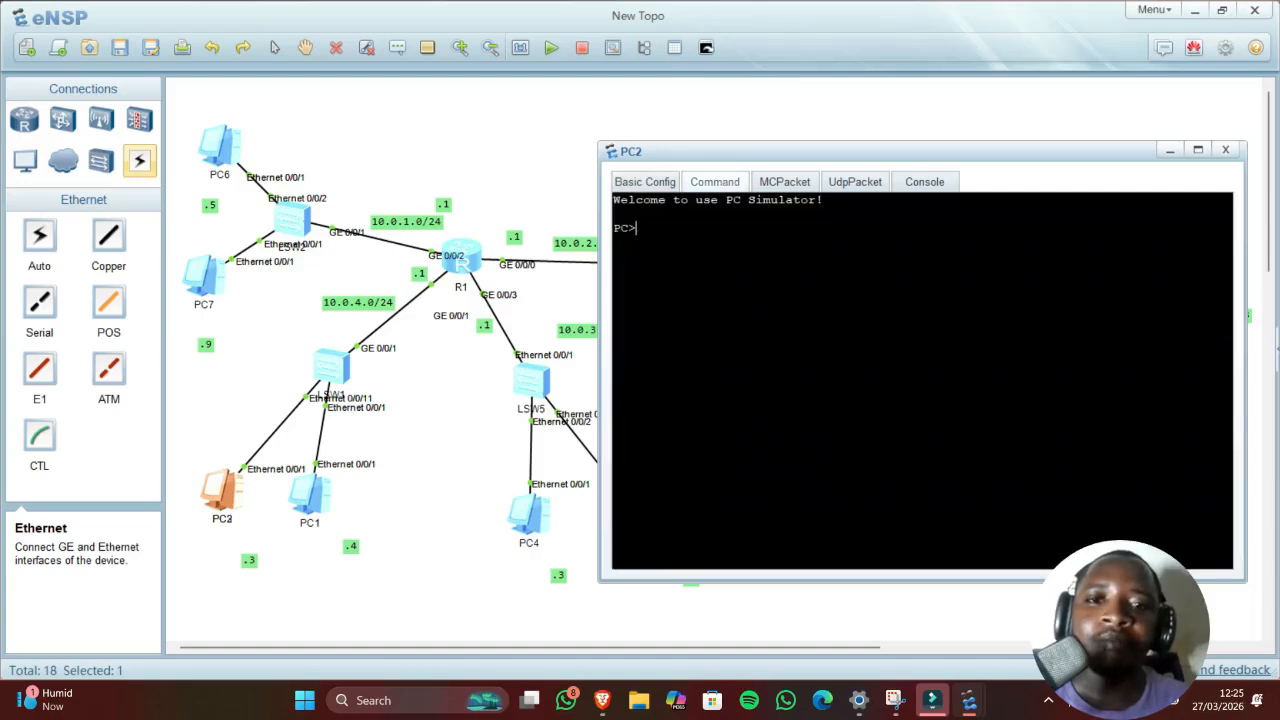
pyautogui.write('ping 10')
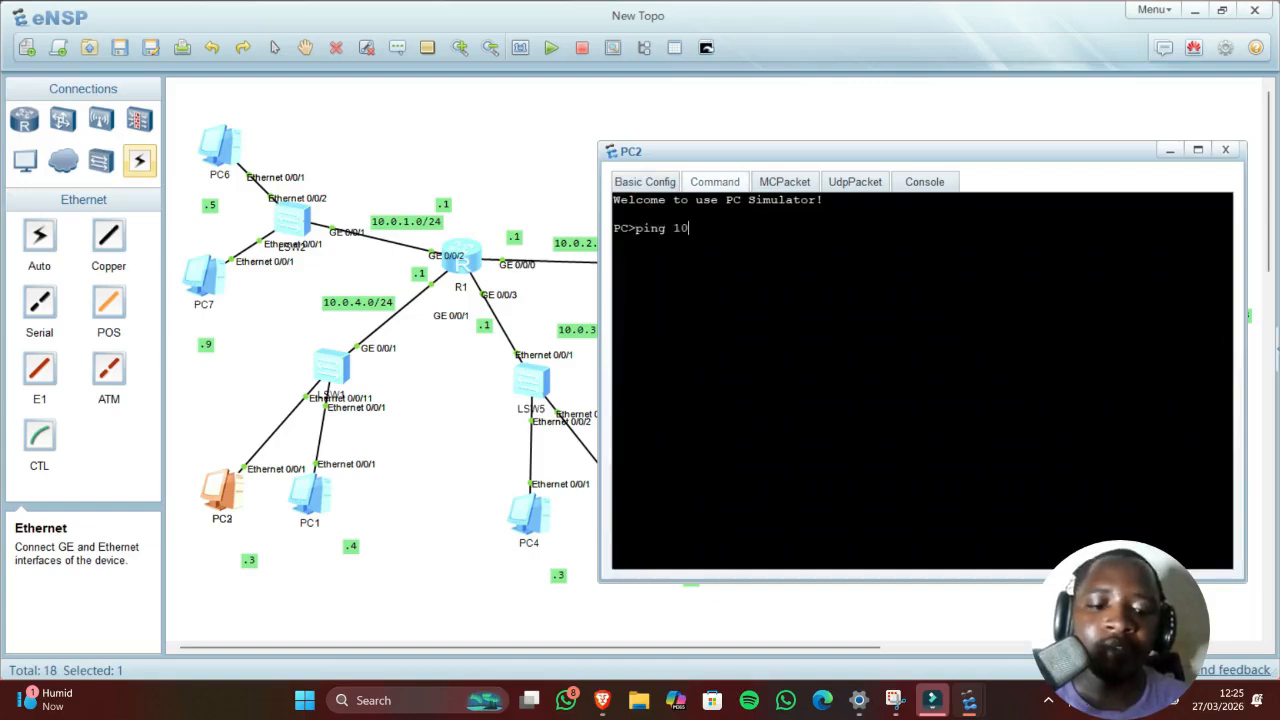
pyautogui.write('.0.4.1')
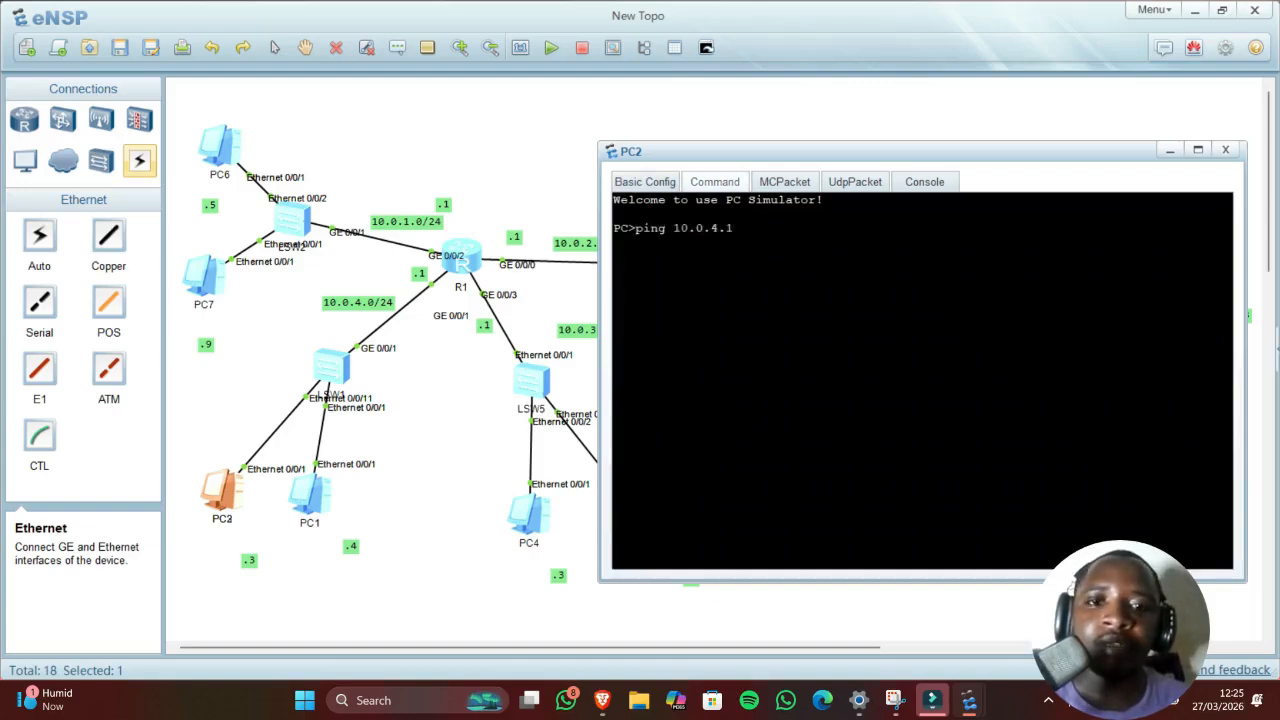
pyautogui.press('Return')
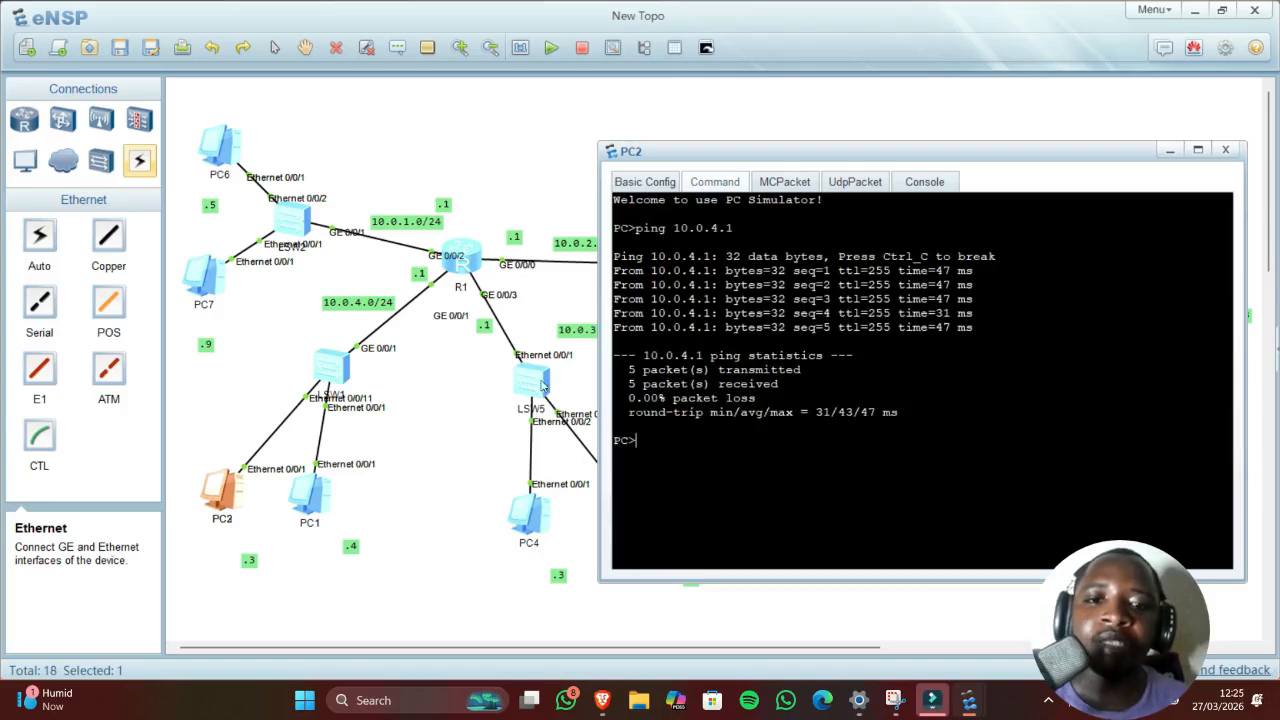
pyautogui.click(506, 400)
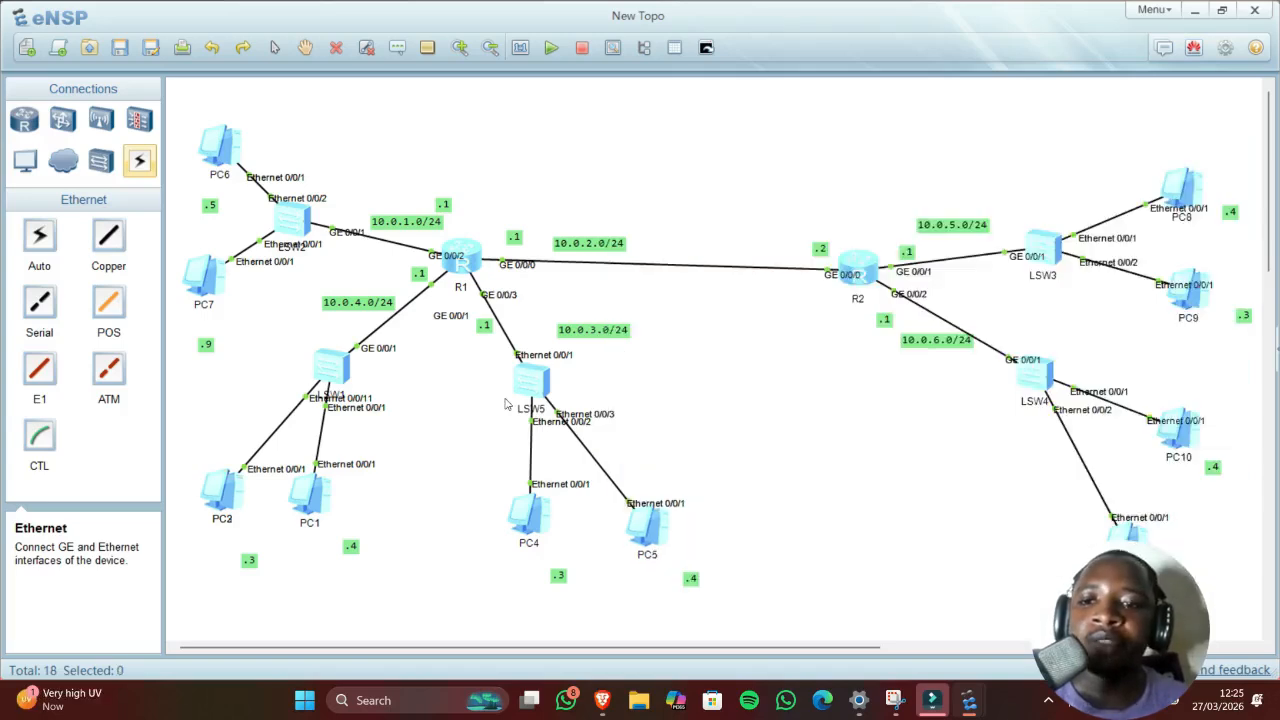
# Step: Open PC1's settings and enter IP 10.0.4.4 with mask 255.255.255.0
pyautogui.doubleClick(308, 488)
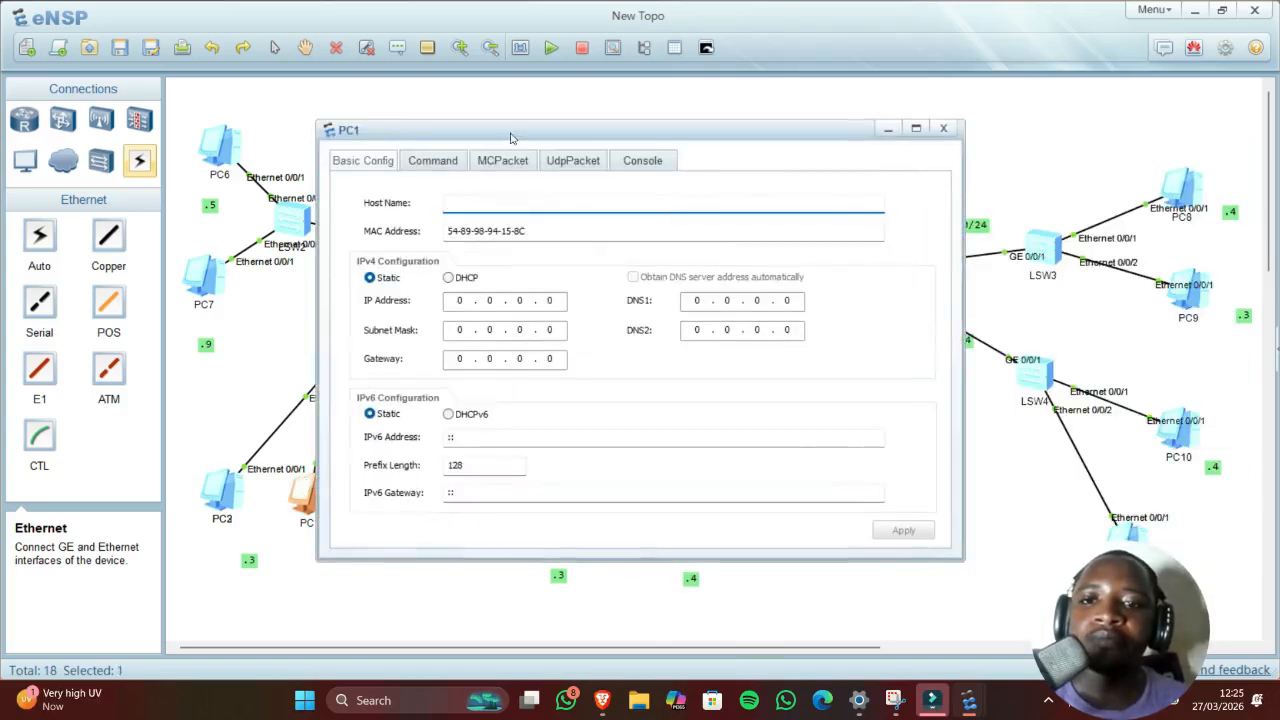
pyautogui.moveTo(500, 131); pyautogui.dragTo(862, 160)
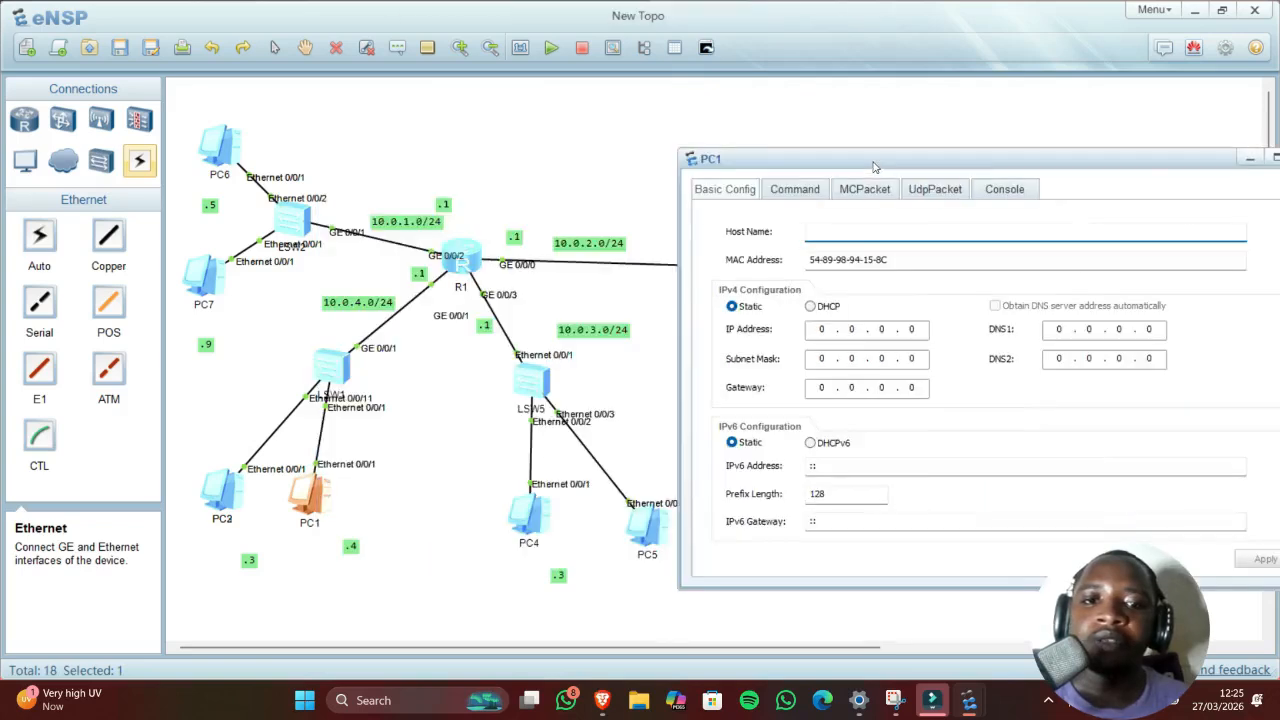
pyautogui.click(824, 329)
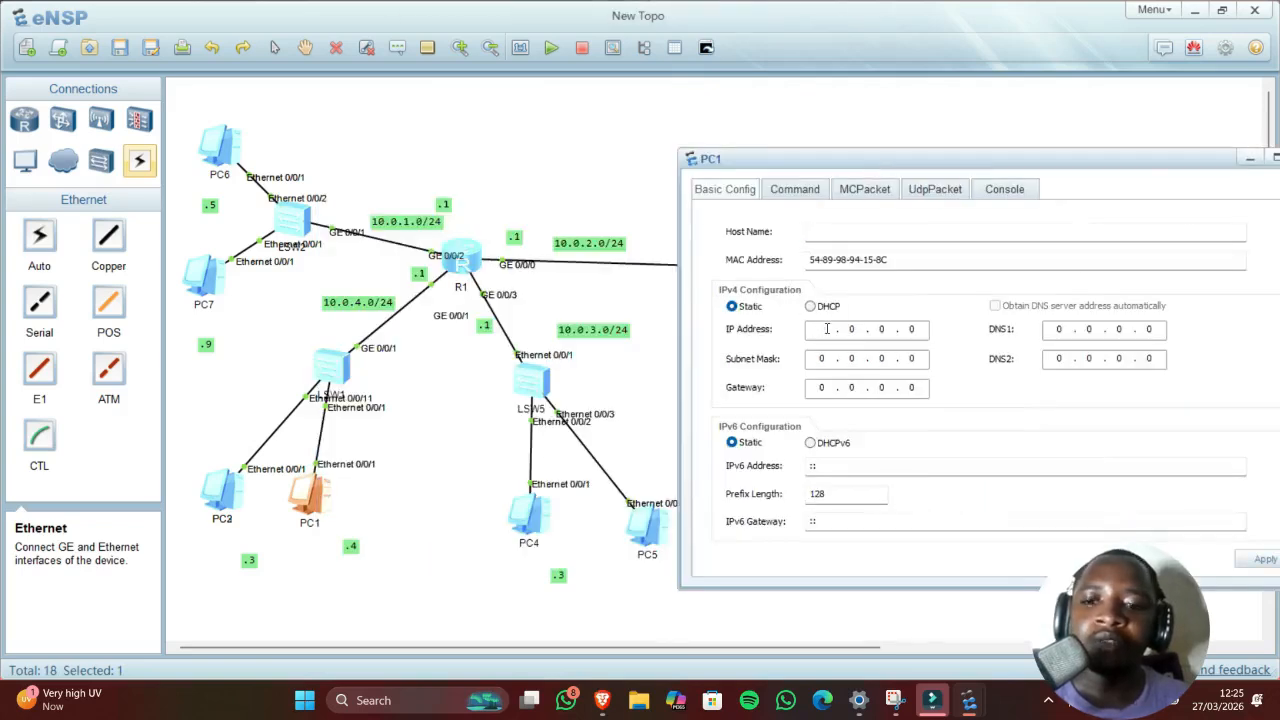
pyautogui.write('10')
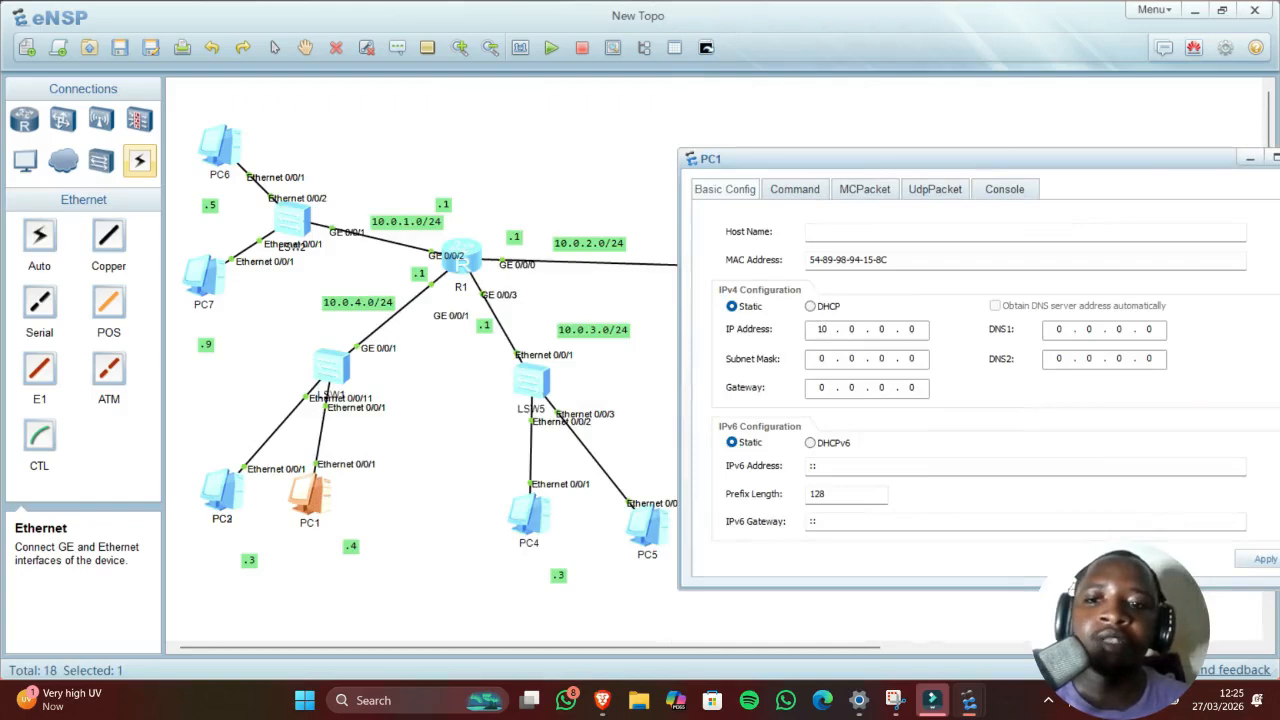
pyautogui.write('4')
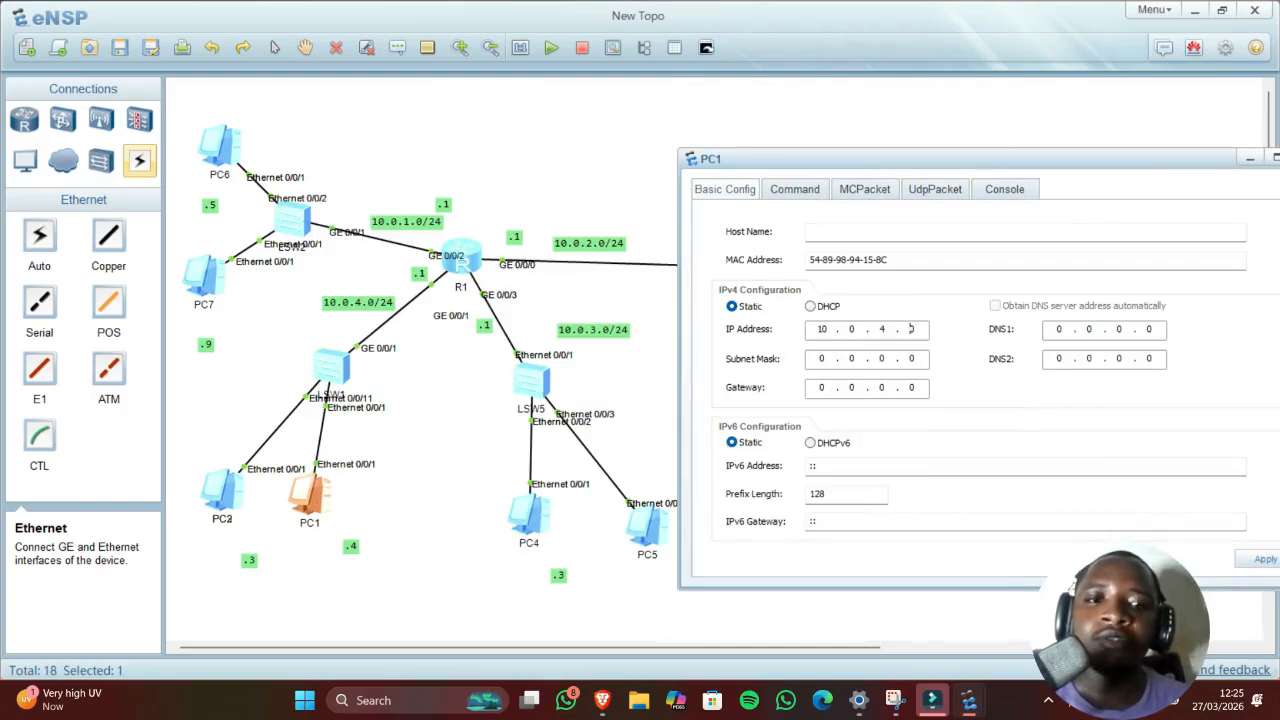
pyautogui.write('4')
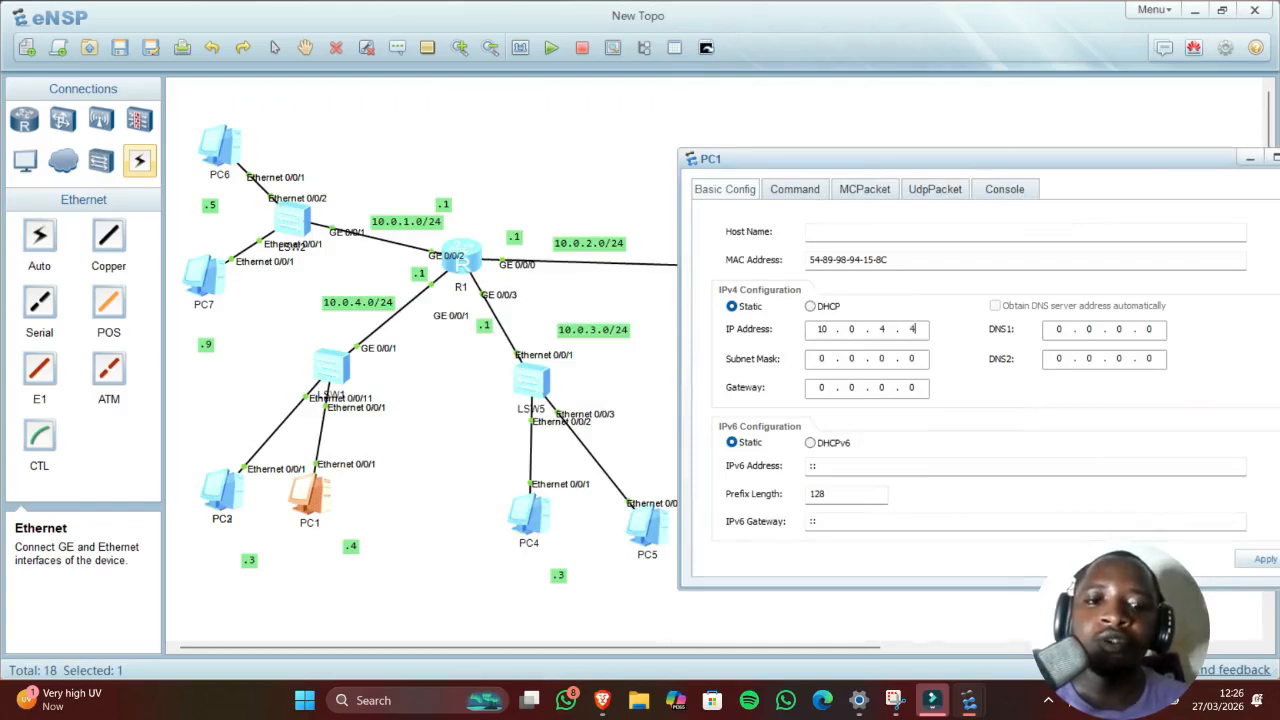
pyautogui.click(837, 358)
pyautogui.write('255 . 255 . ')
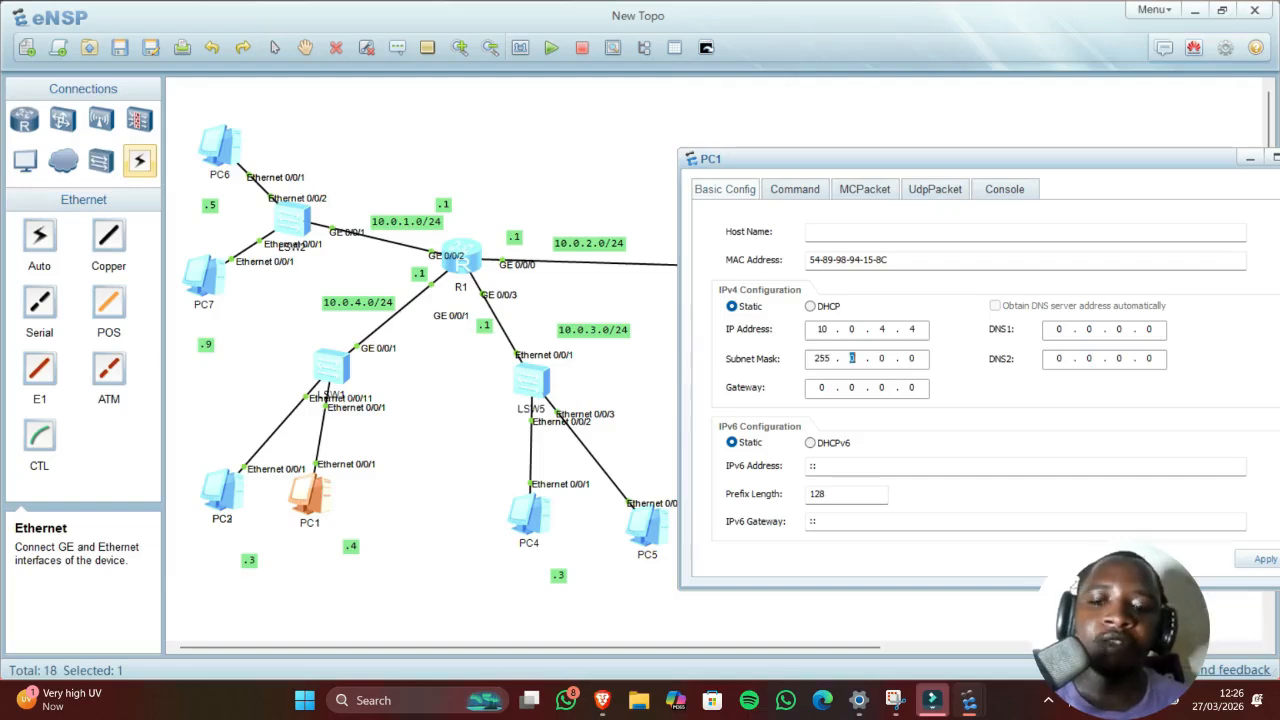
pyautogui.write('255')
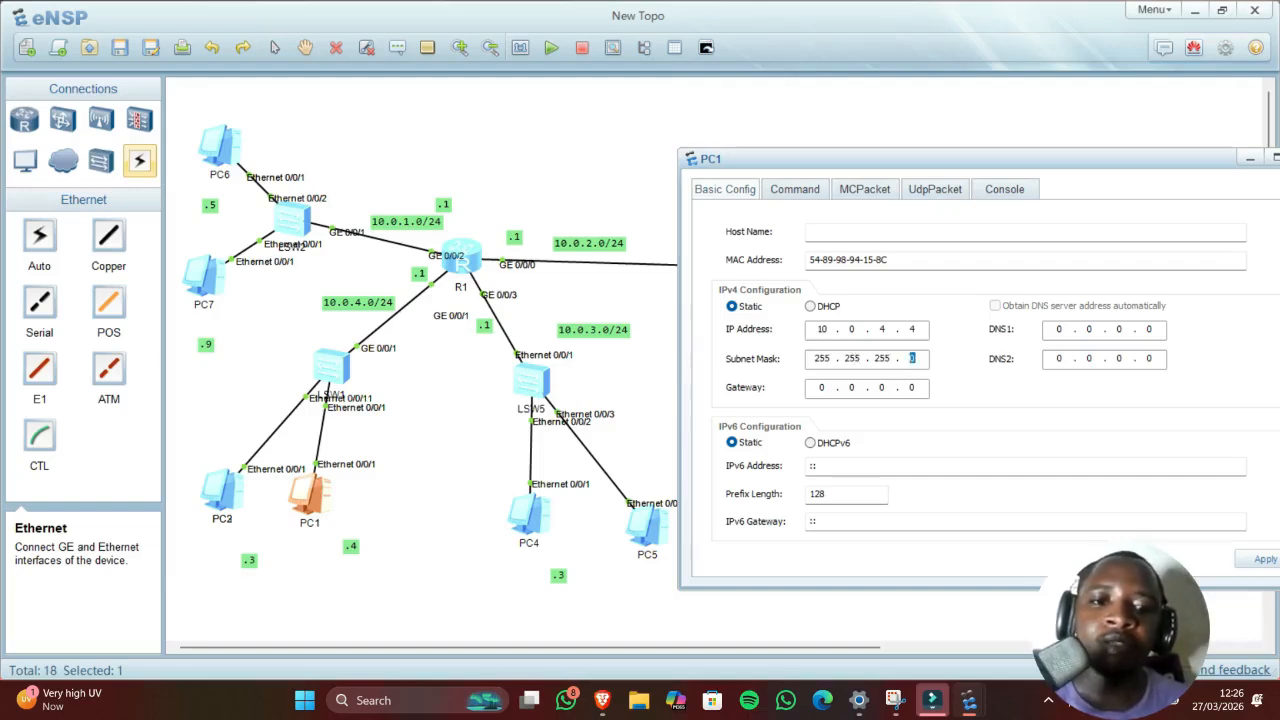
# Step: Set PC1's gateway to 10.0.4.1, apply the settings, and open its Command tab
pyautogui.click(822, 389)
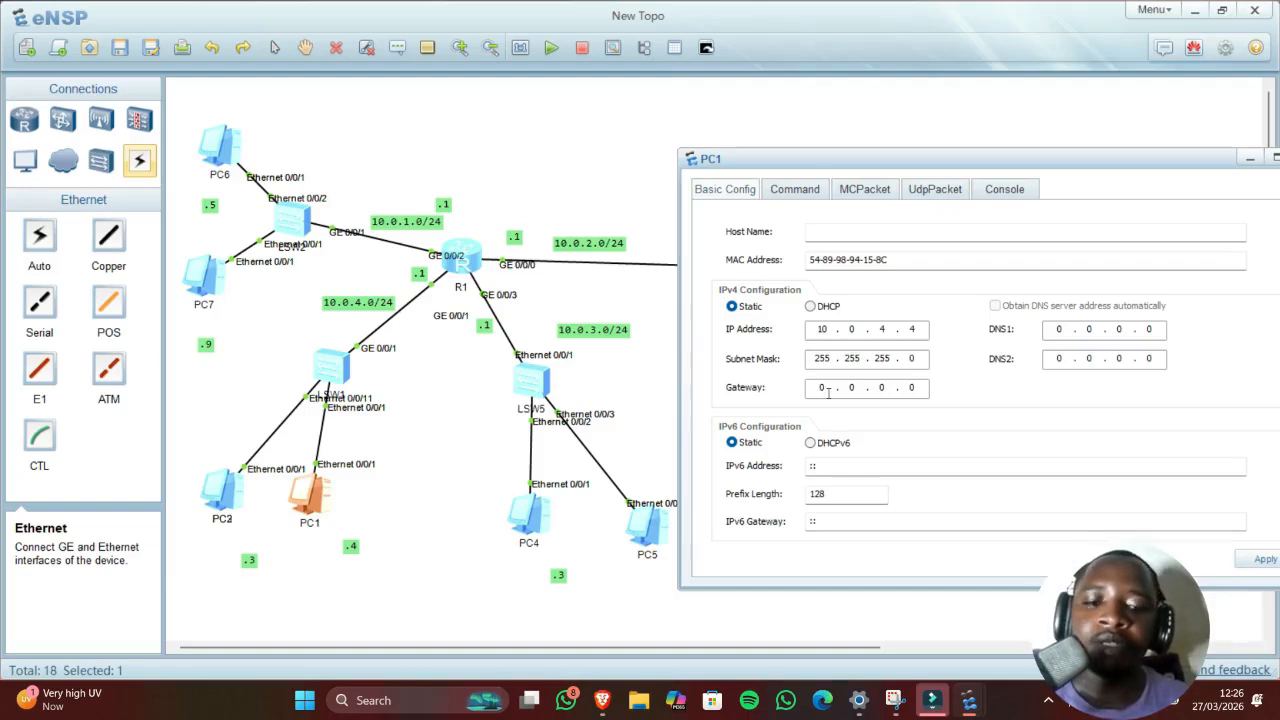
pyautogui.write('10.0')
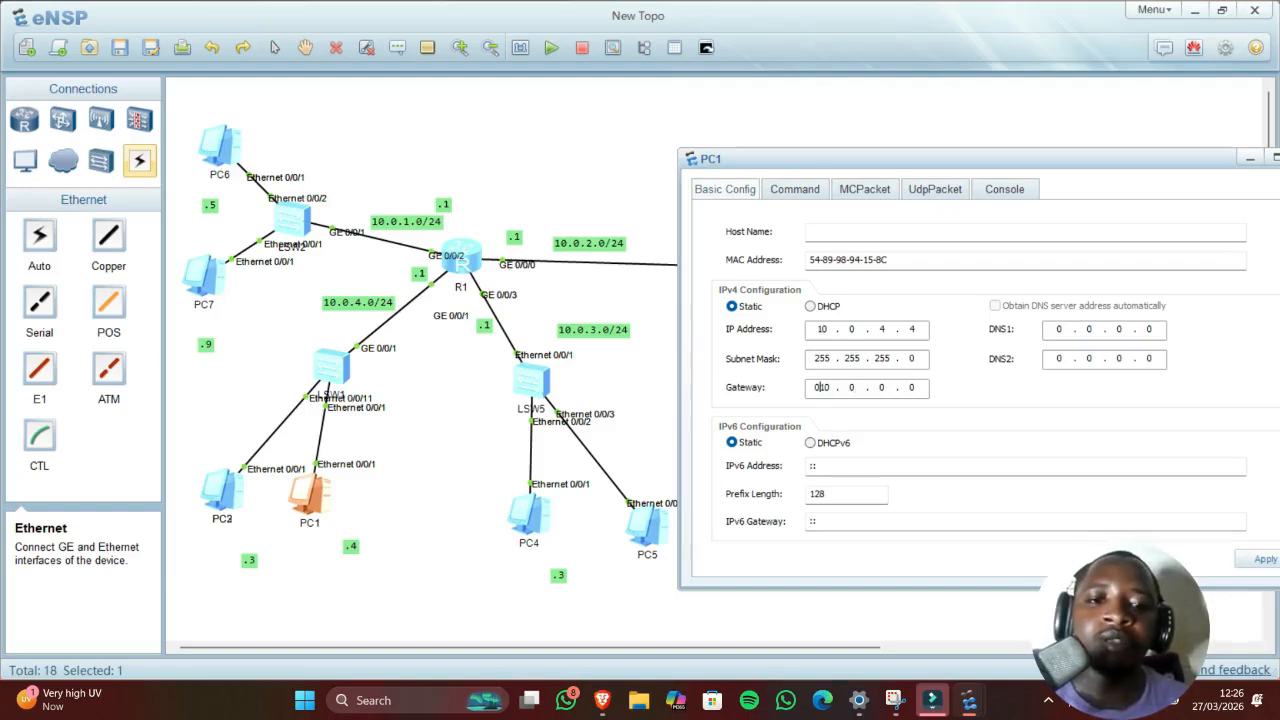
pyautogui.press('BackSpace')
pyautogui.write('4 . ')
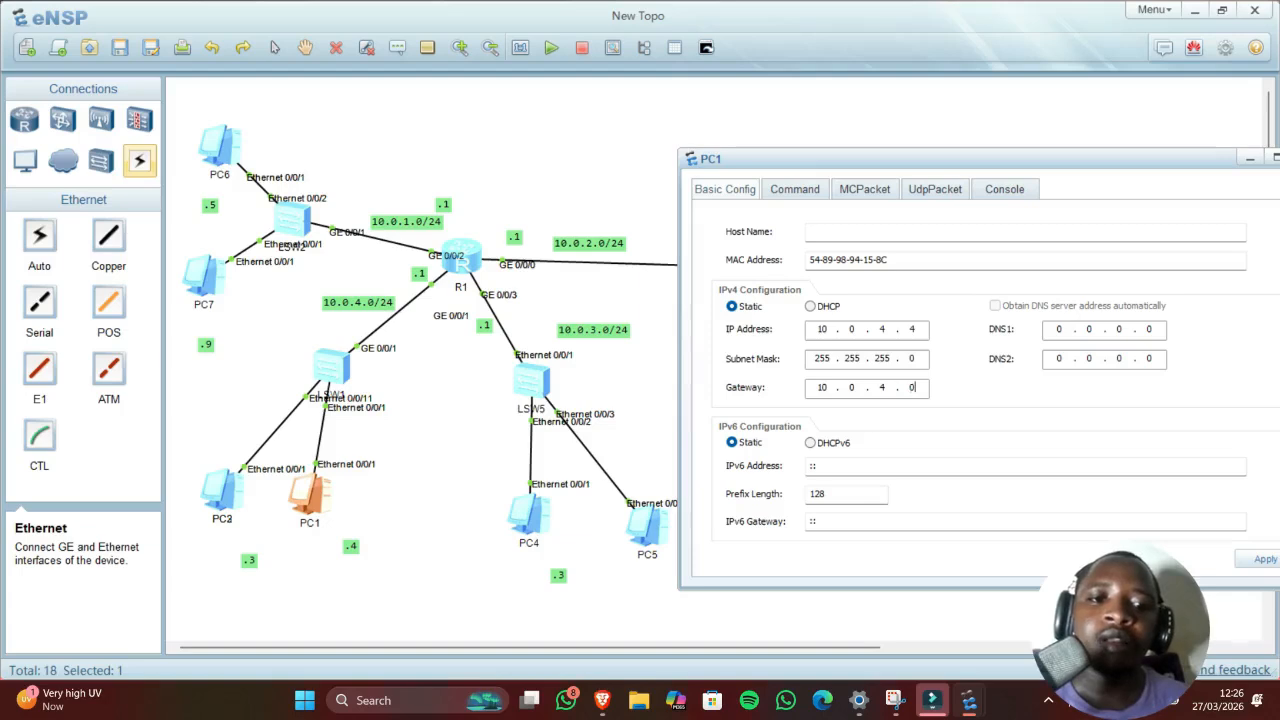
pyautogui.write('1')
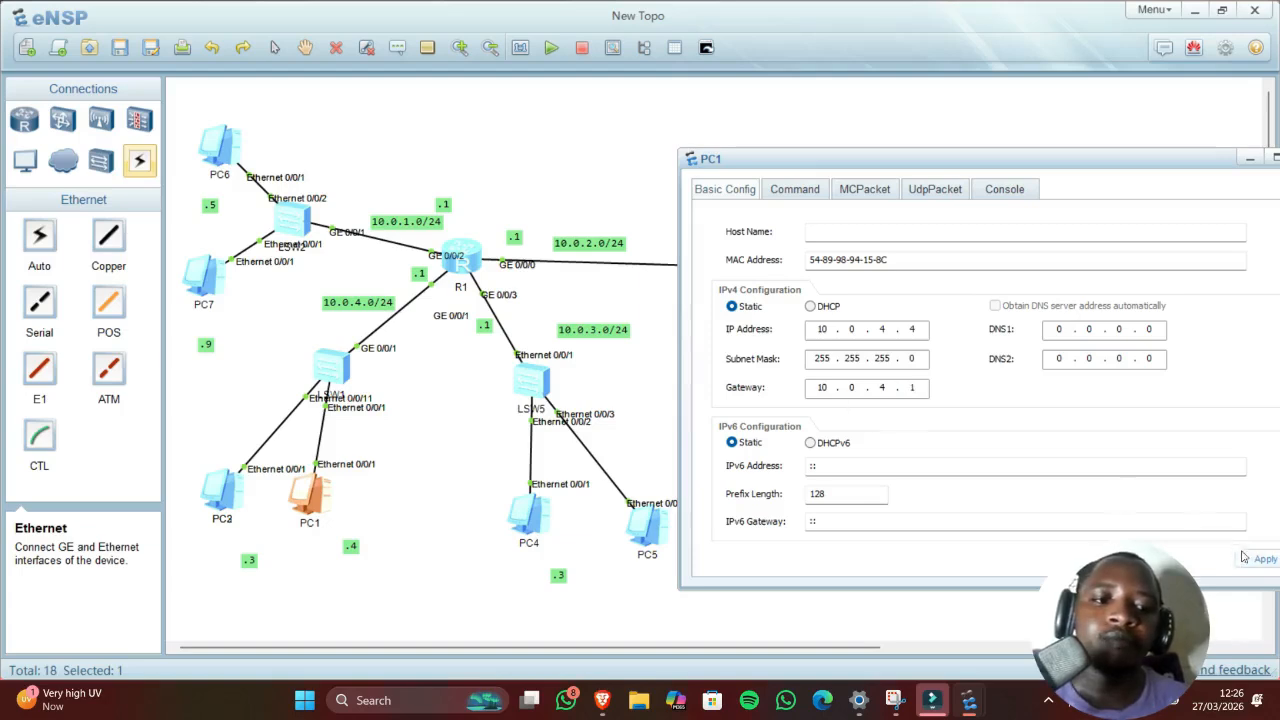
pyautogui.click(1256, 558)
pyautogui.click(796, 190)
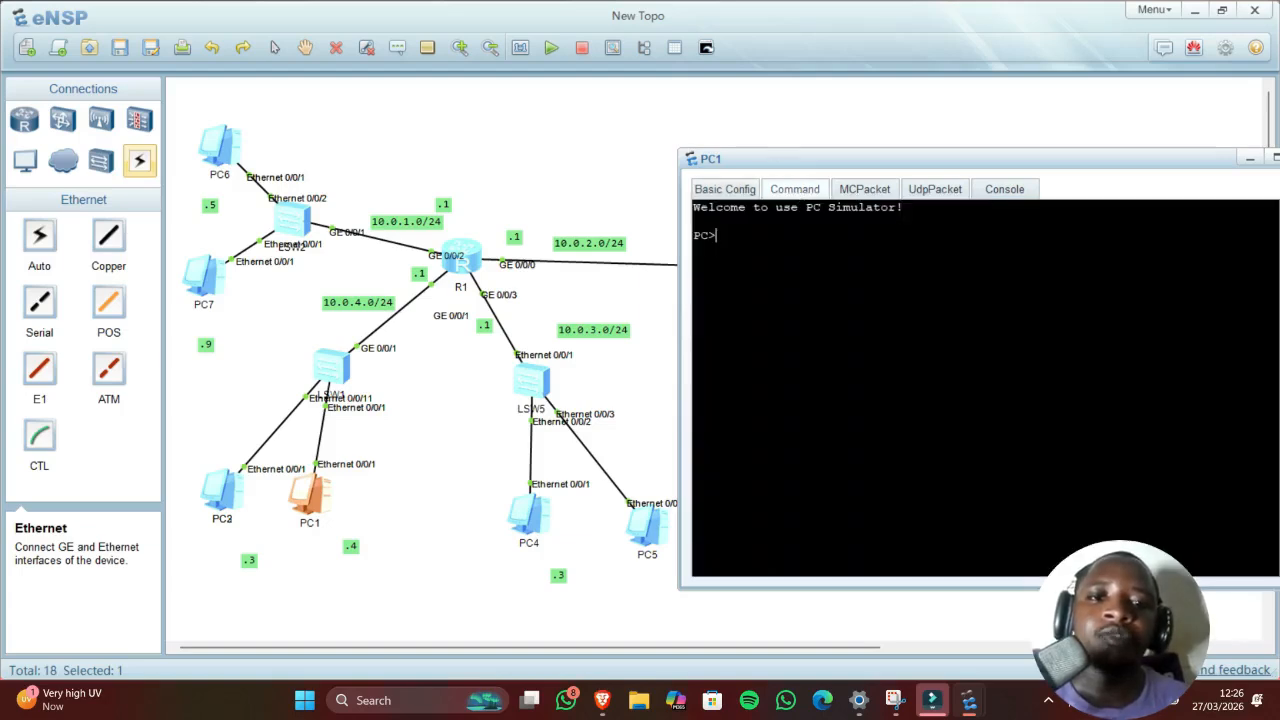
# Step: Ping R1 at 10.0.4.1 from PC1, get five replies, then return to the topology
pyautogui.write('ping ')
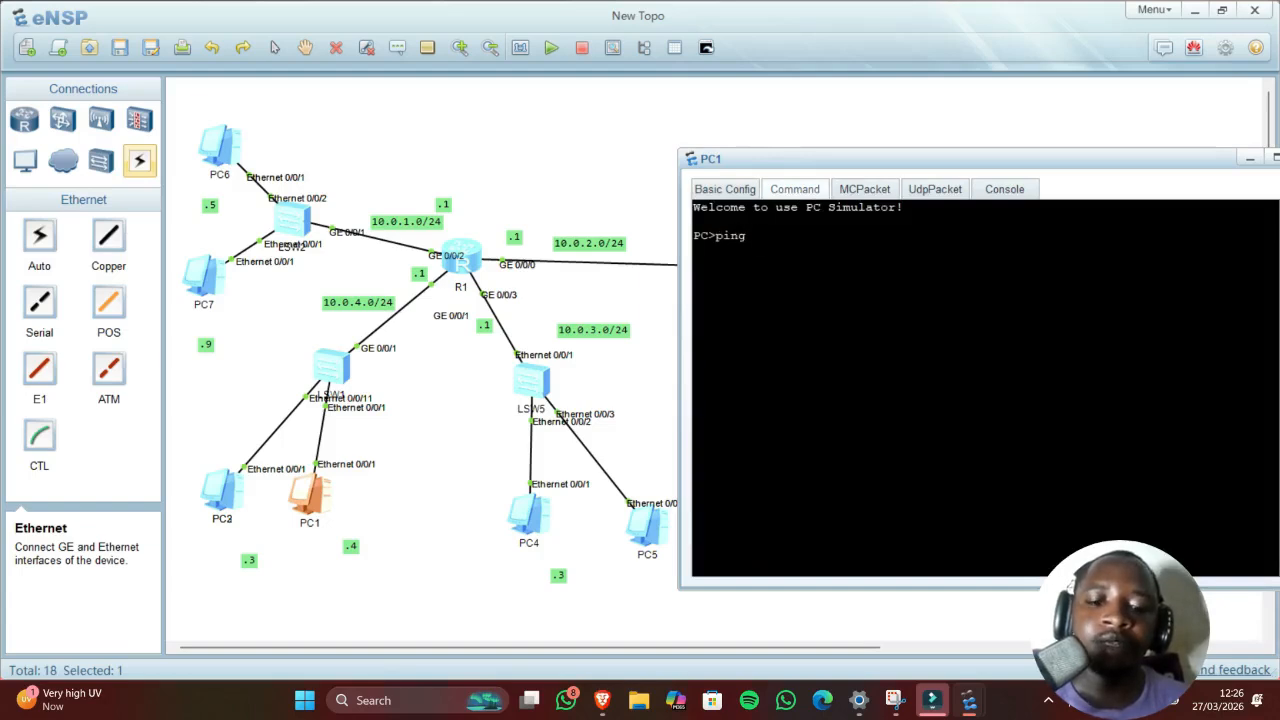
pyautogui.write('10.0.0')
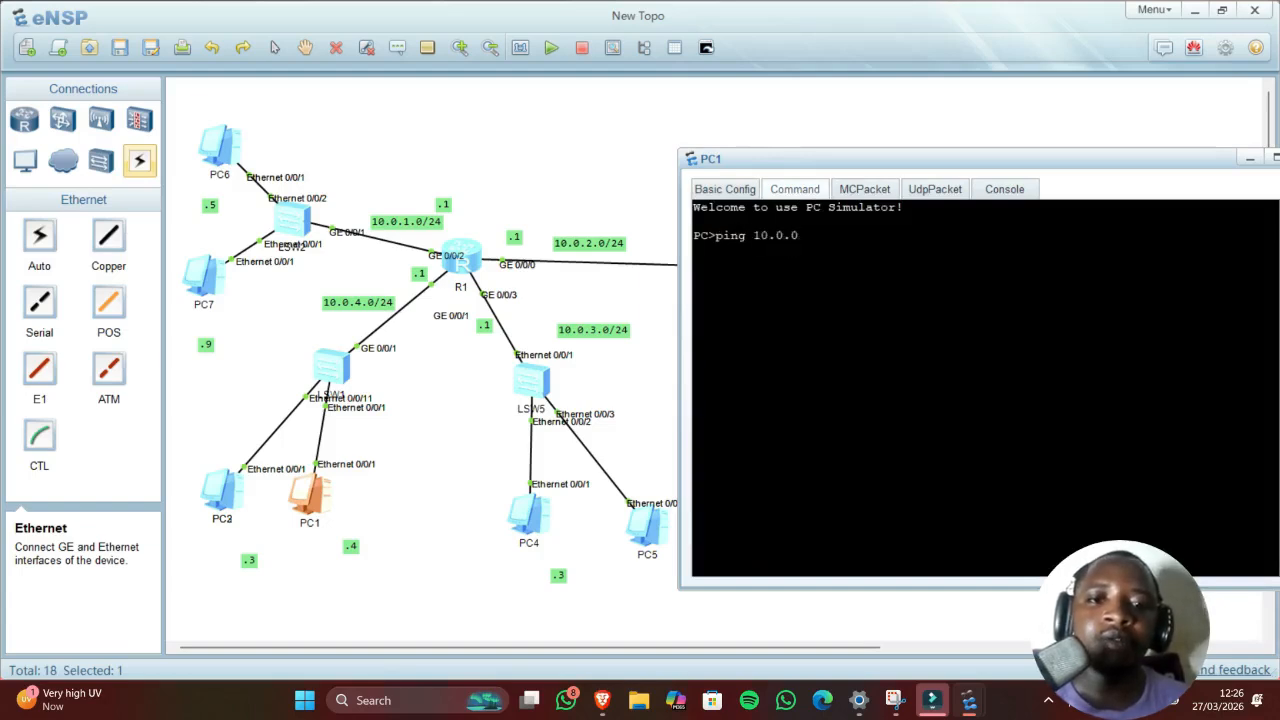
pyautogui.press('BackSpace')
pyautogui.write('4')
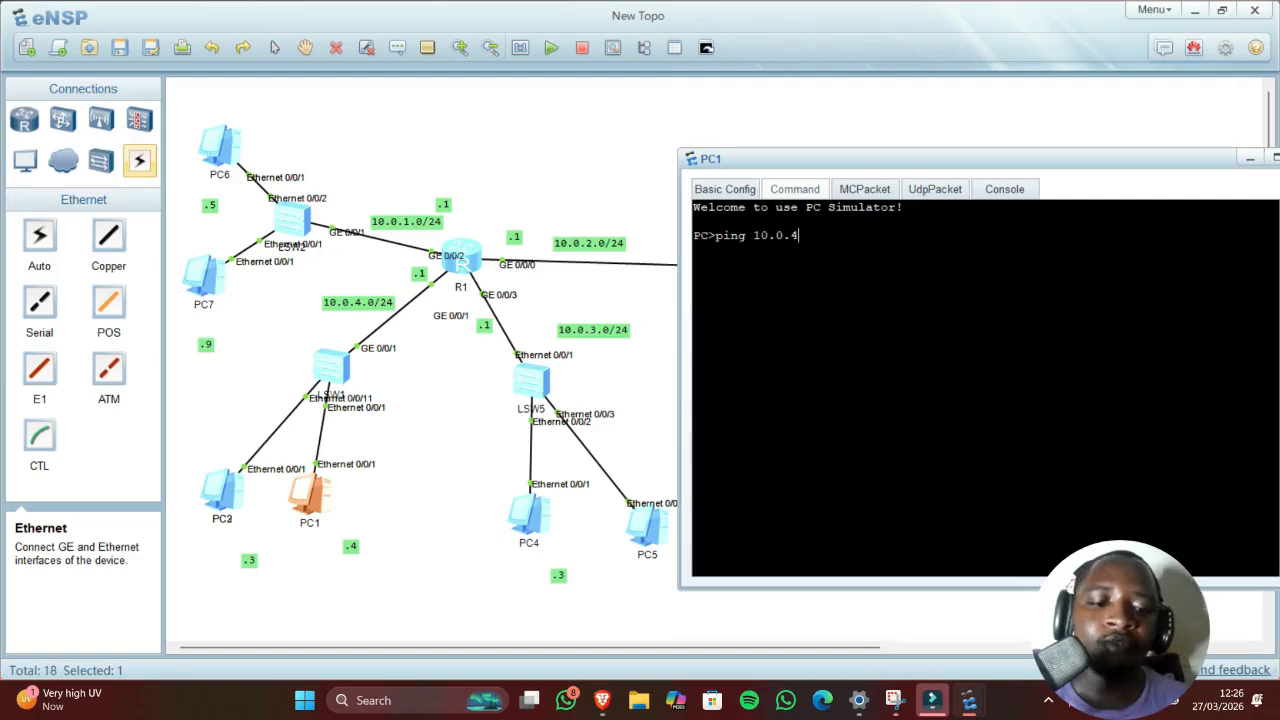
pyautogui.write('.1')
pyautogui.press('Return')
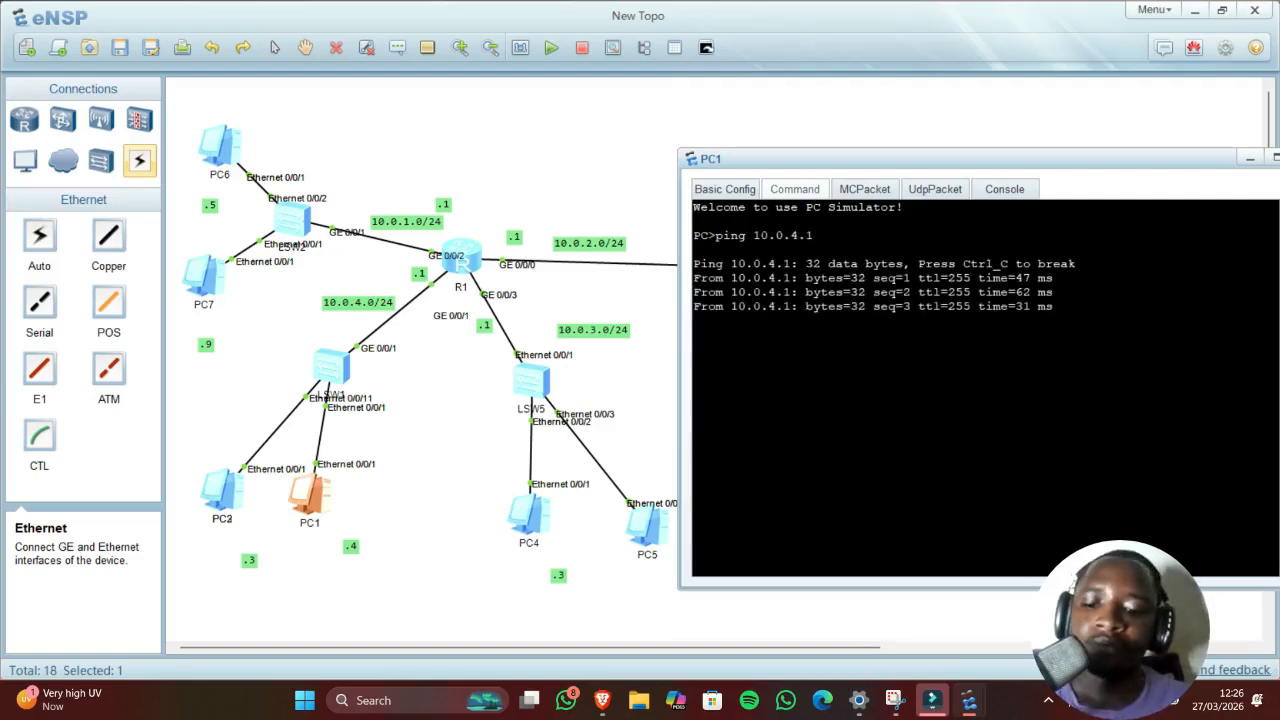
pyautogui.click(638, 380)
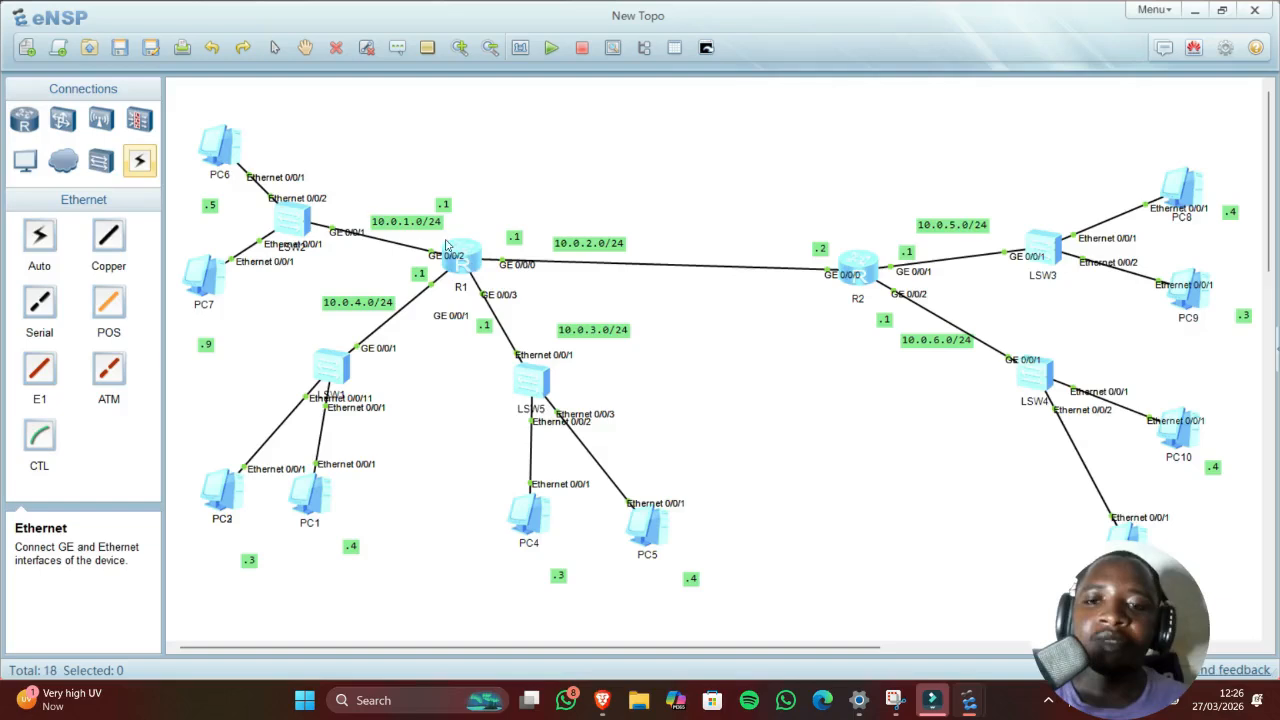
# Step: In R1's console, enter configuration of interface GigabitEthernet0/0/3
pyautogui.doubleClick(461, 250)
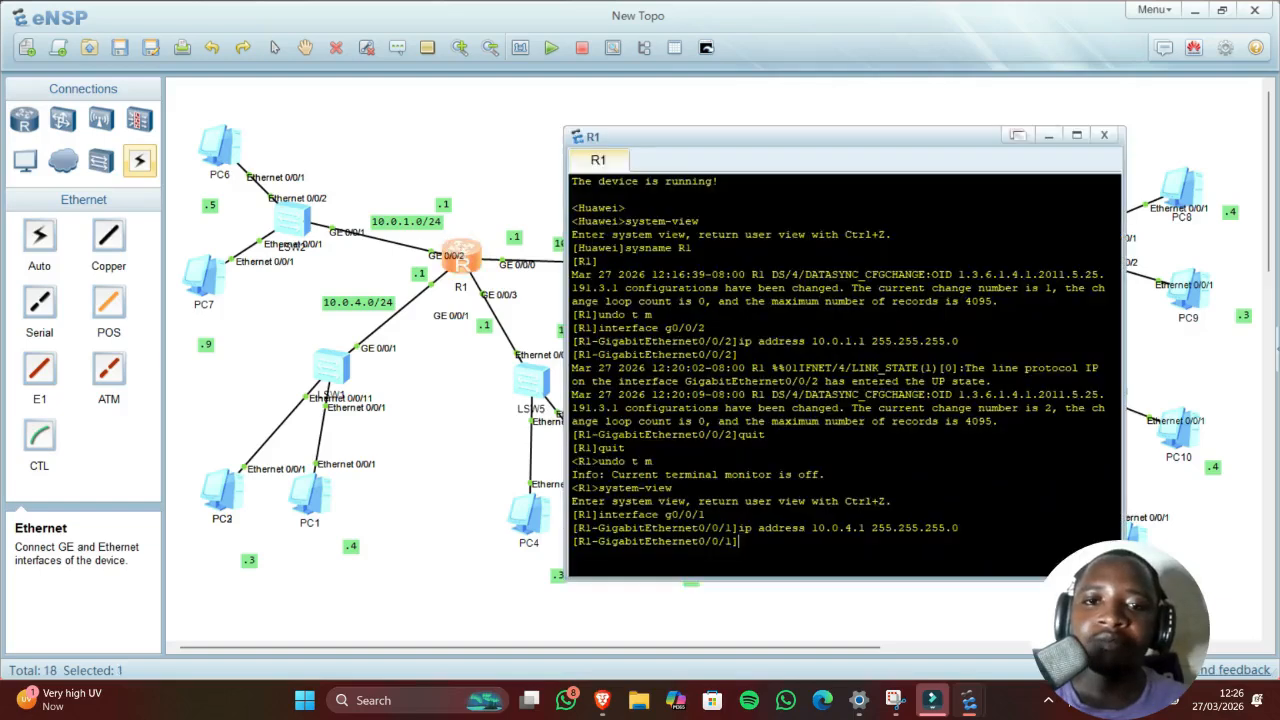
pyautogui.moveTo(728, 145); pyautogui.dragTo(860, 95)
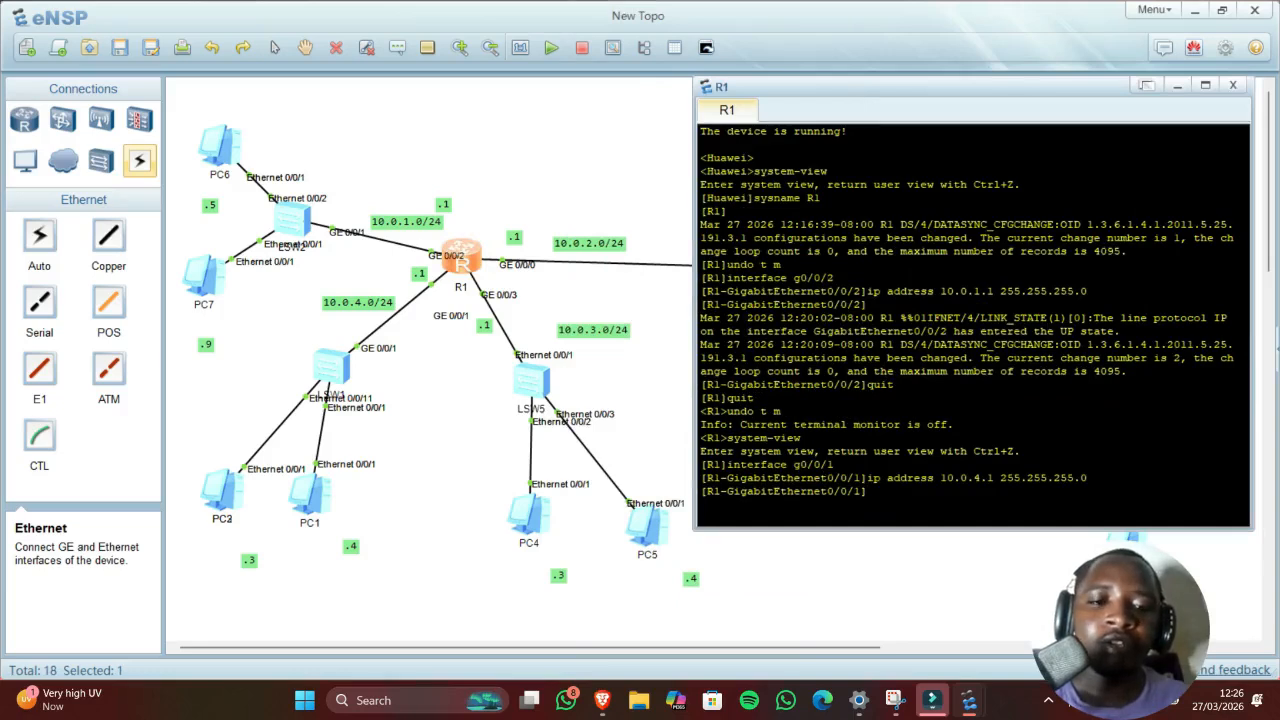
pyautogui.write('interface')
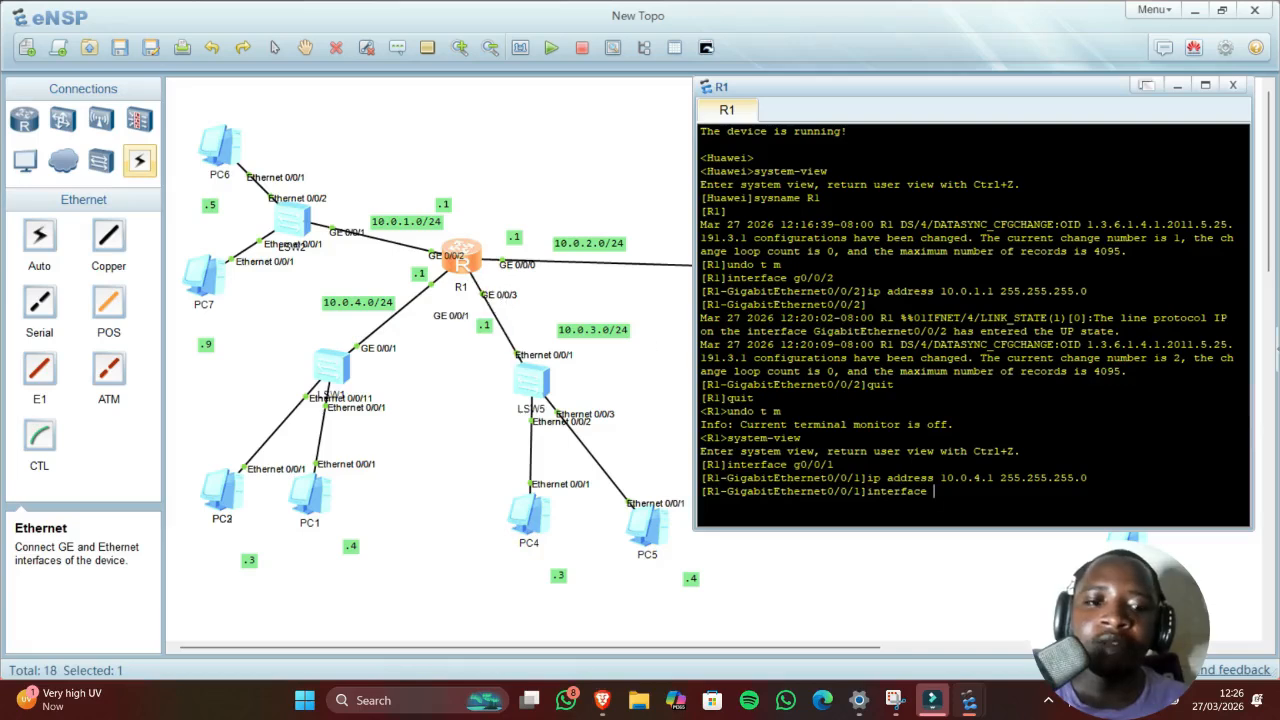
pyautogui.write('g0')
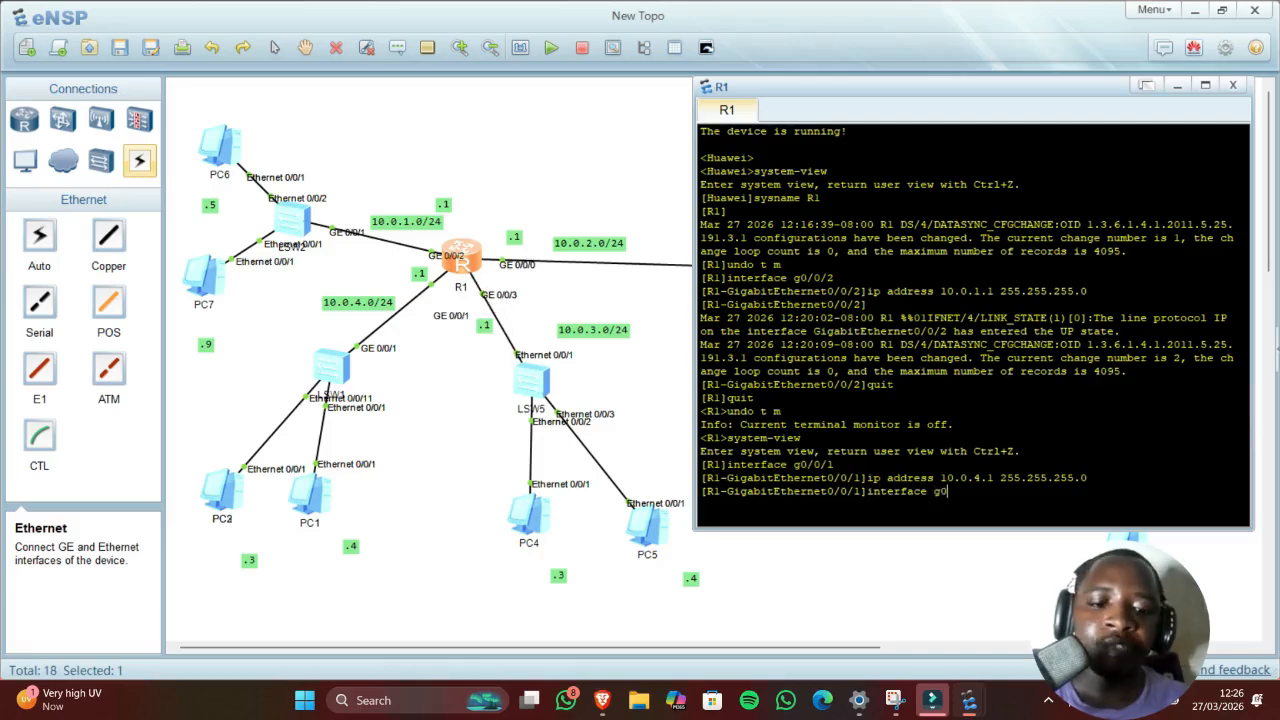
pyautogui.write('0')
pyautogui.press('BackSpace')
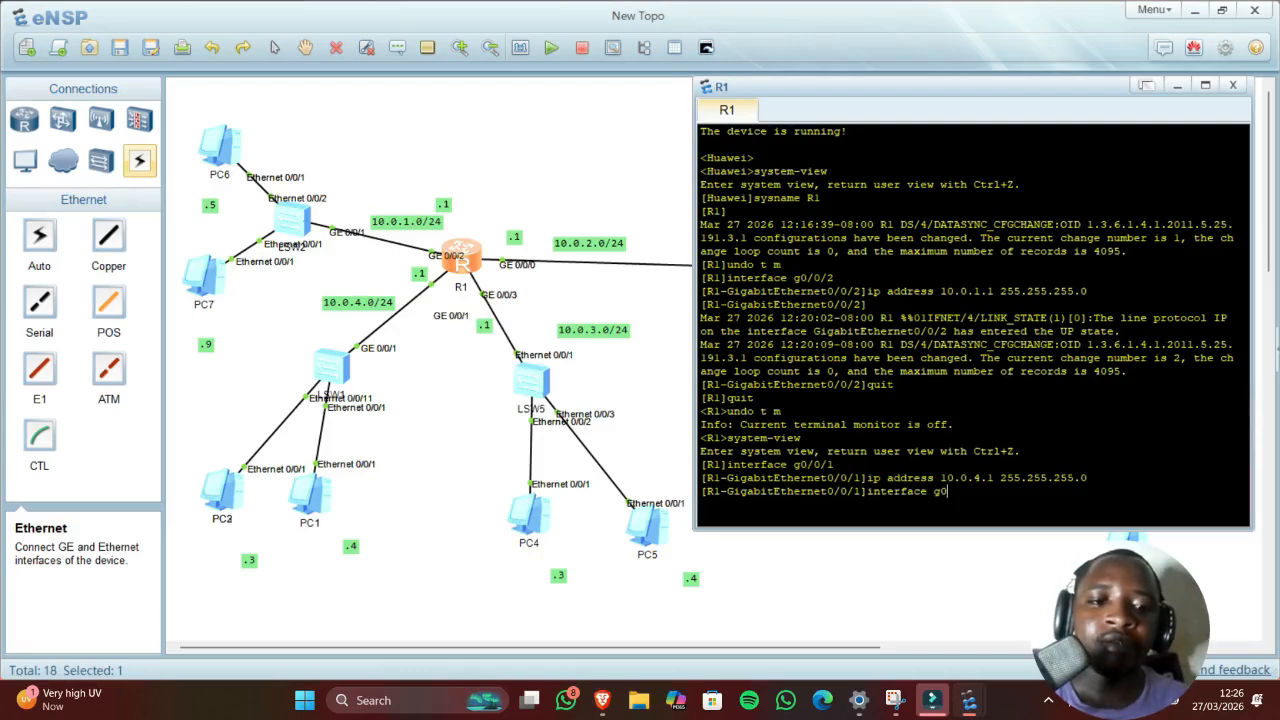
pyautogui.write('/0/')
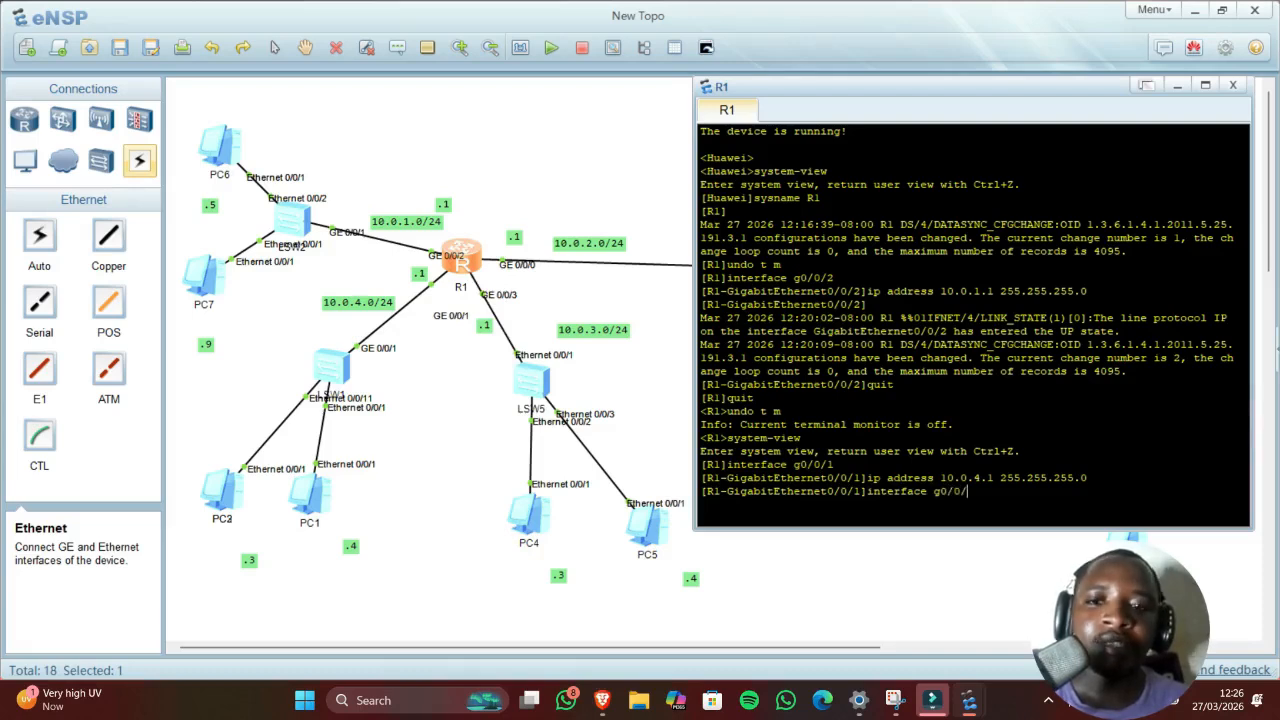
pyautogui.write('3')
pyautogui.press('Return')
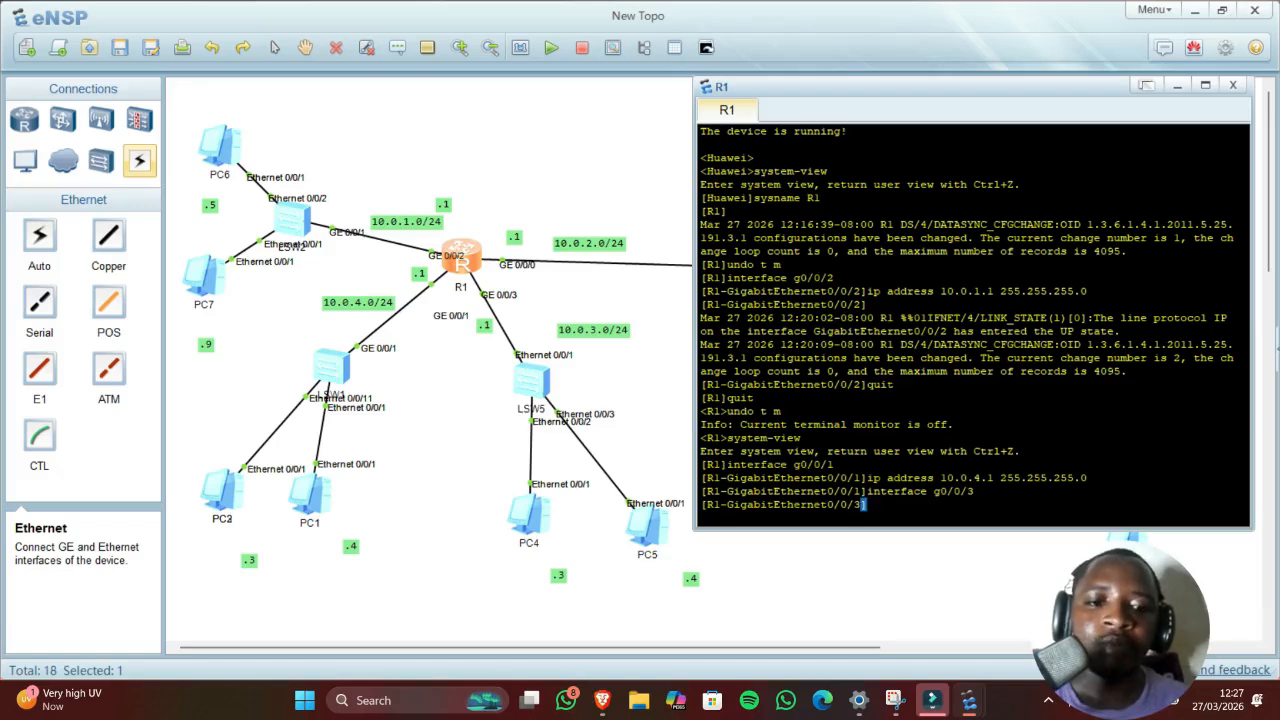
# Step: Assign the interface 'ip address 10.0.3.1 255.255.255.0', correcting the command typo
pyautogui.write('ip adresss')
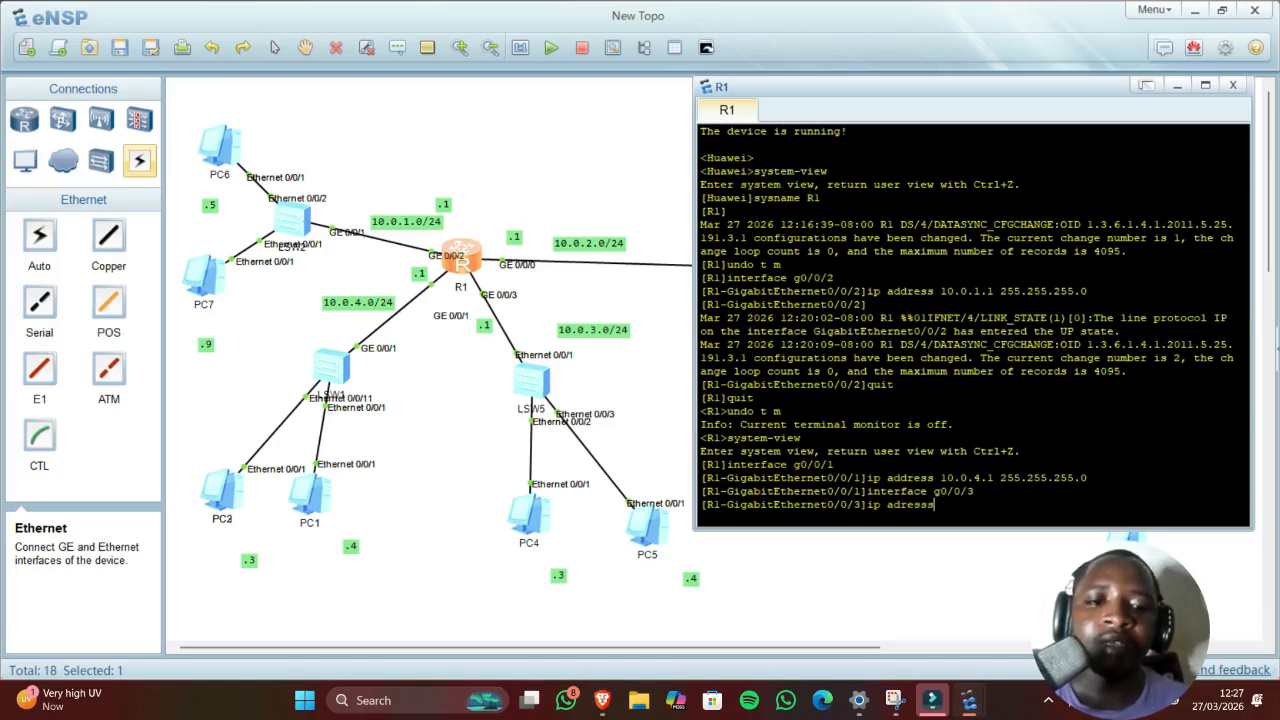
pyautogui.press('BackSpace')
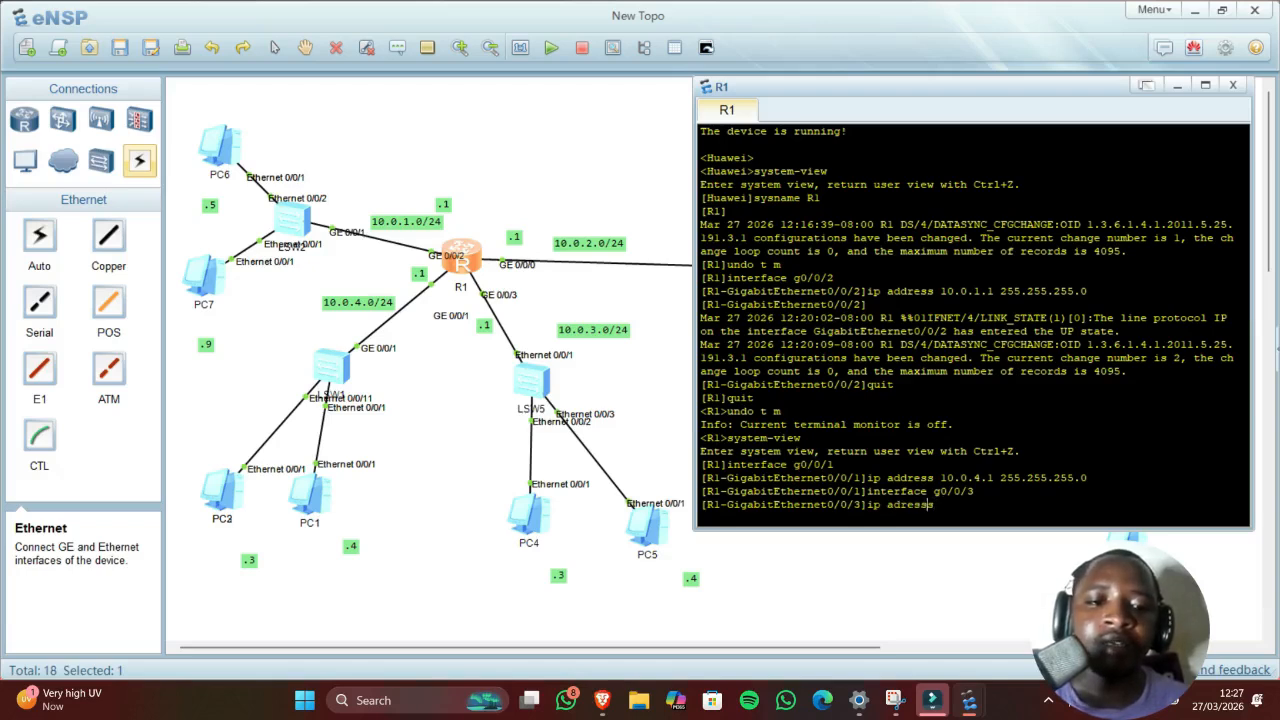
pyautogui.write('d')
pyautogui.press('Right')
pyautogui.press('Right')
pyautogui.press('Right')
pyautogui.press('Right')
pyautogui.press('Right')
pyautogui.press('Right')
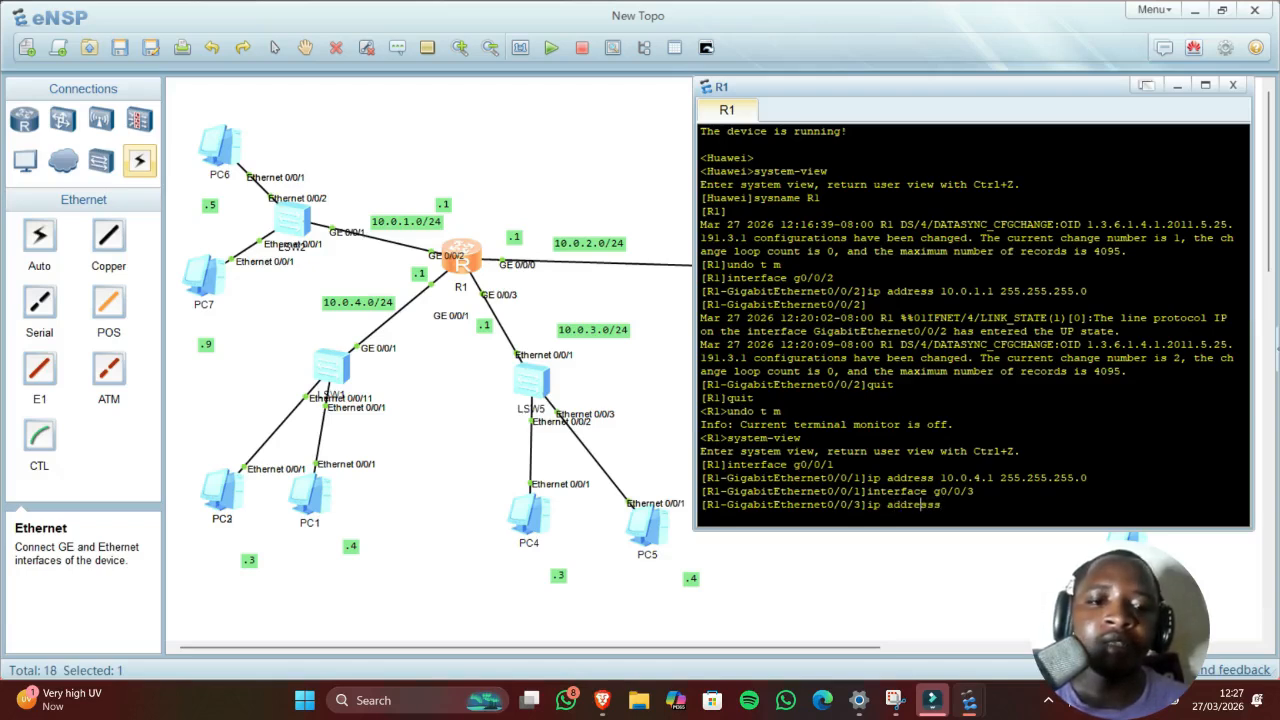
pyautogui.press('BackSpace')
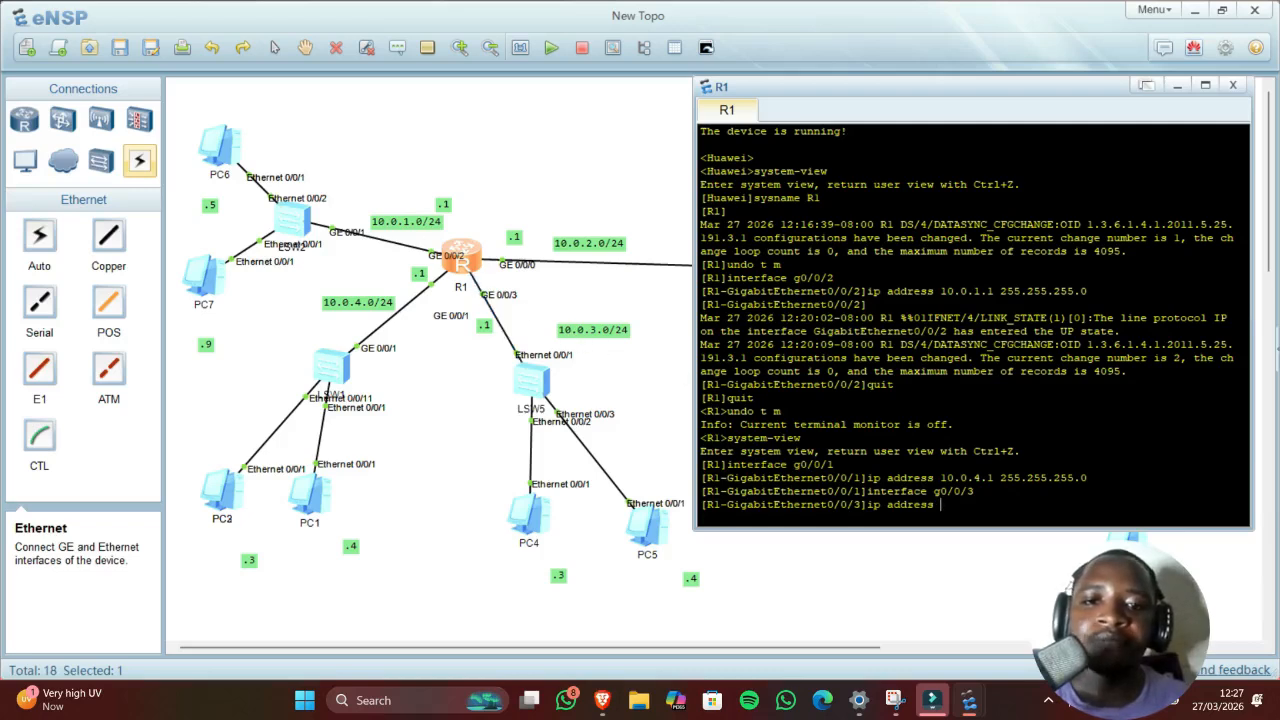
pyautogui.write('10.0')
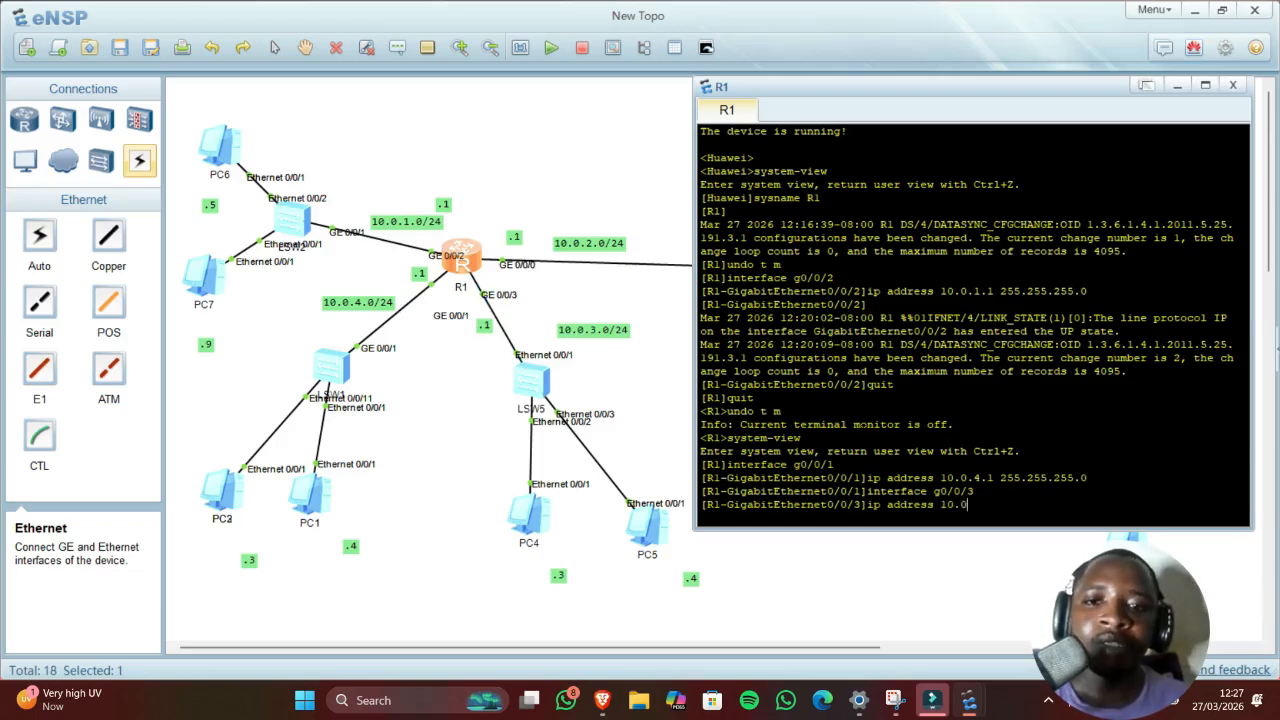
pyautogui.write('.3.')
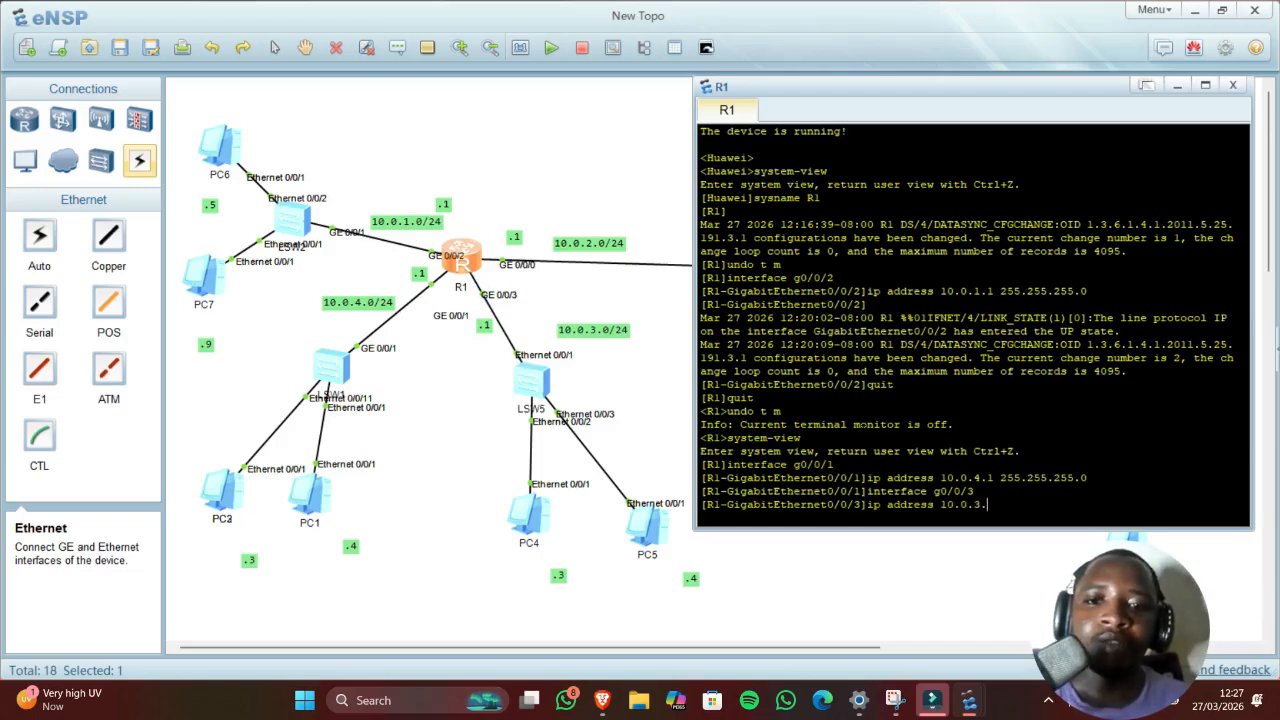
pyautogui.write('1')
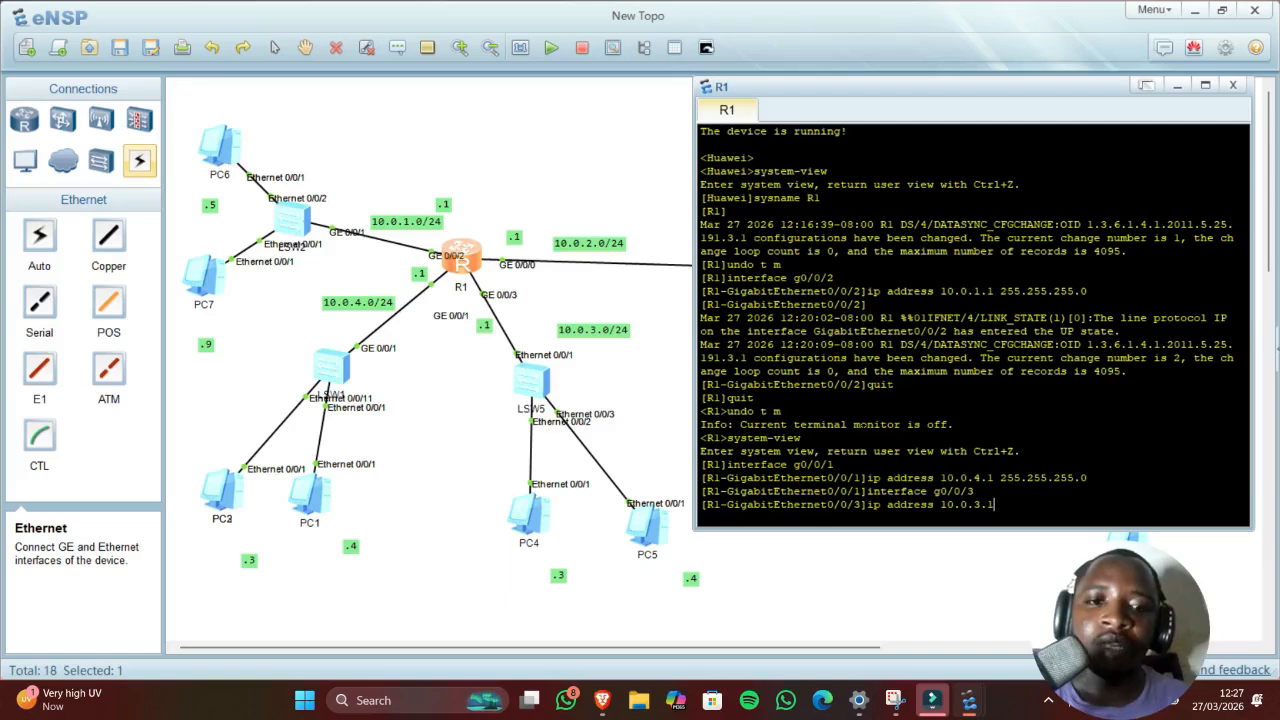
pyautogui.write(' 255')
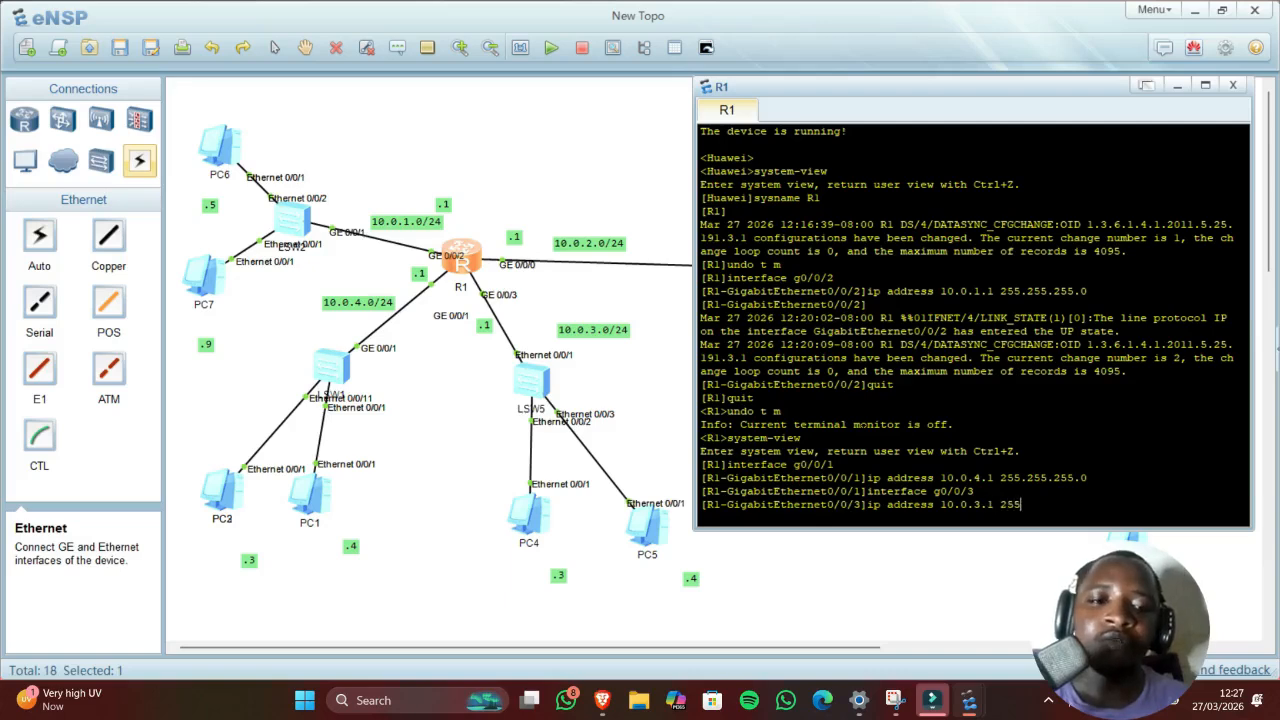
pyautogui.write('.255.')
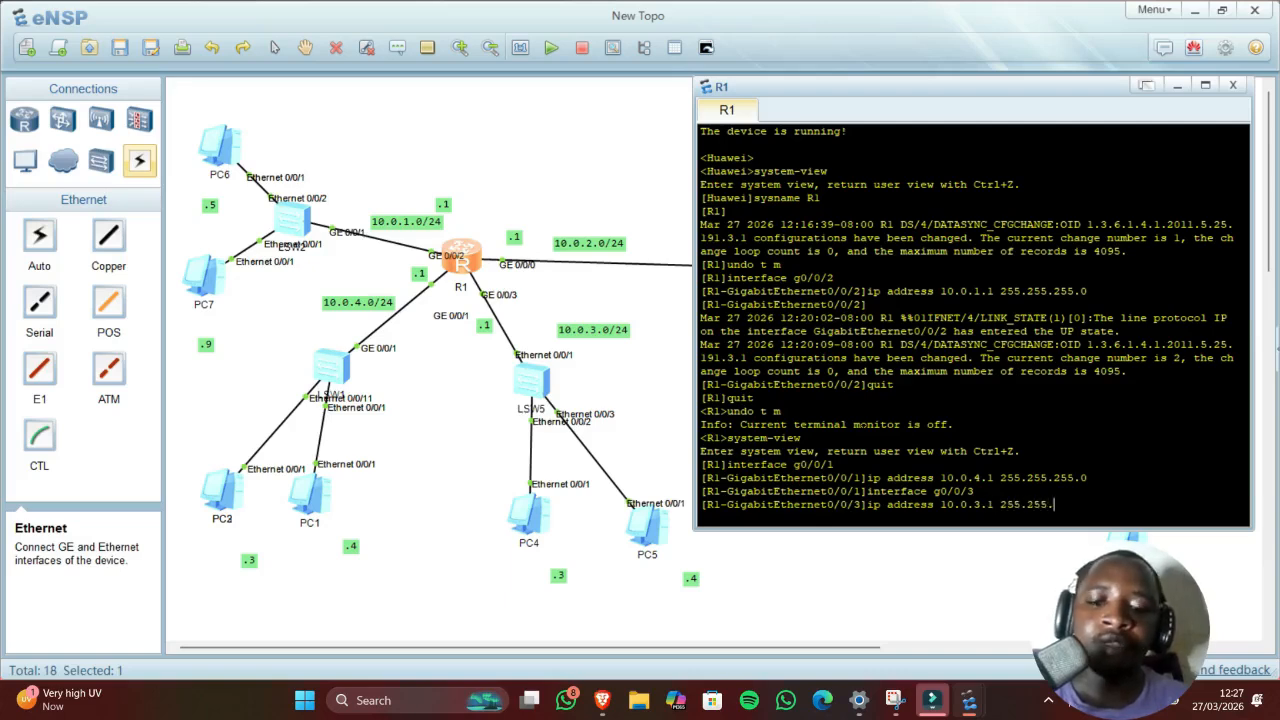
pyautogui.write('255.0')
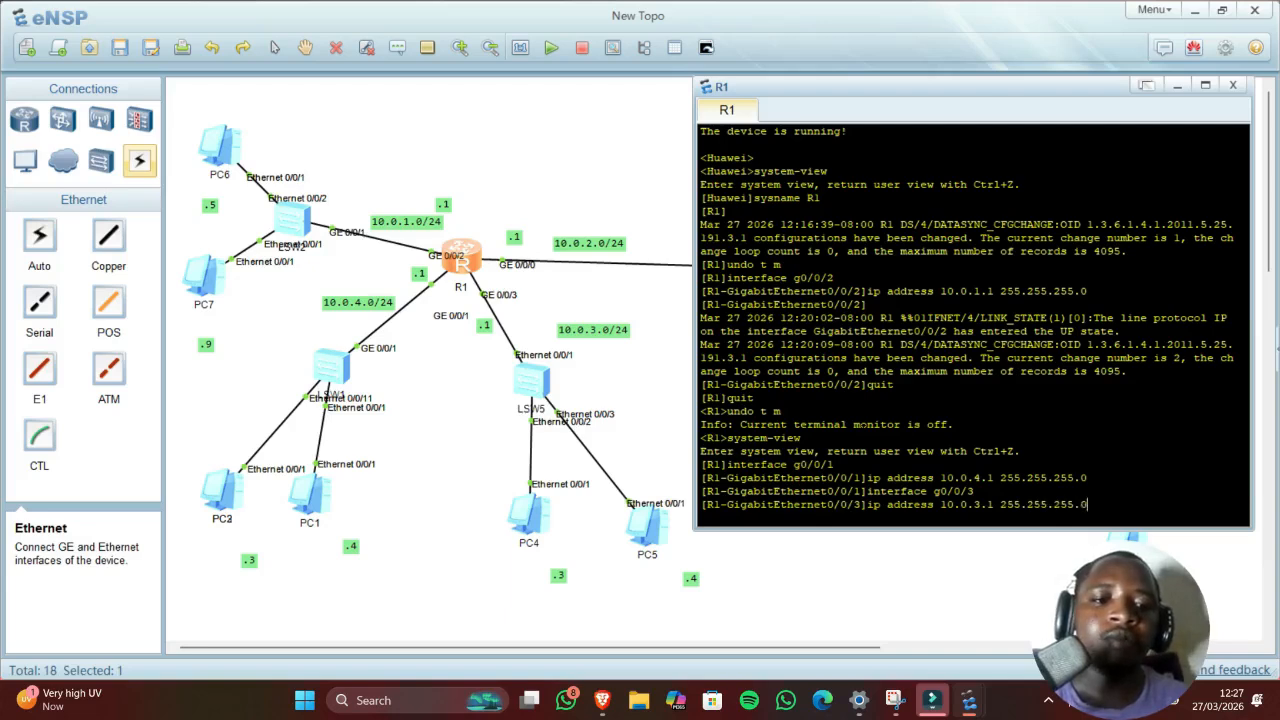
pyautogui.press('Return')
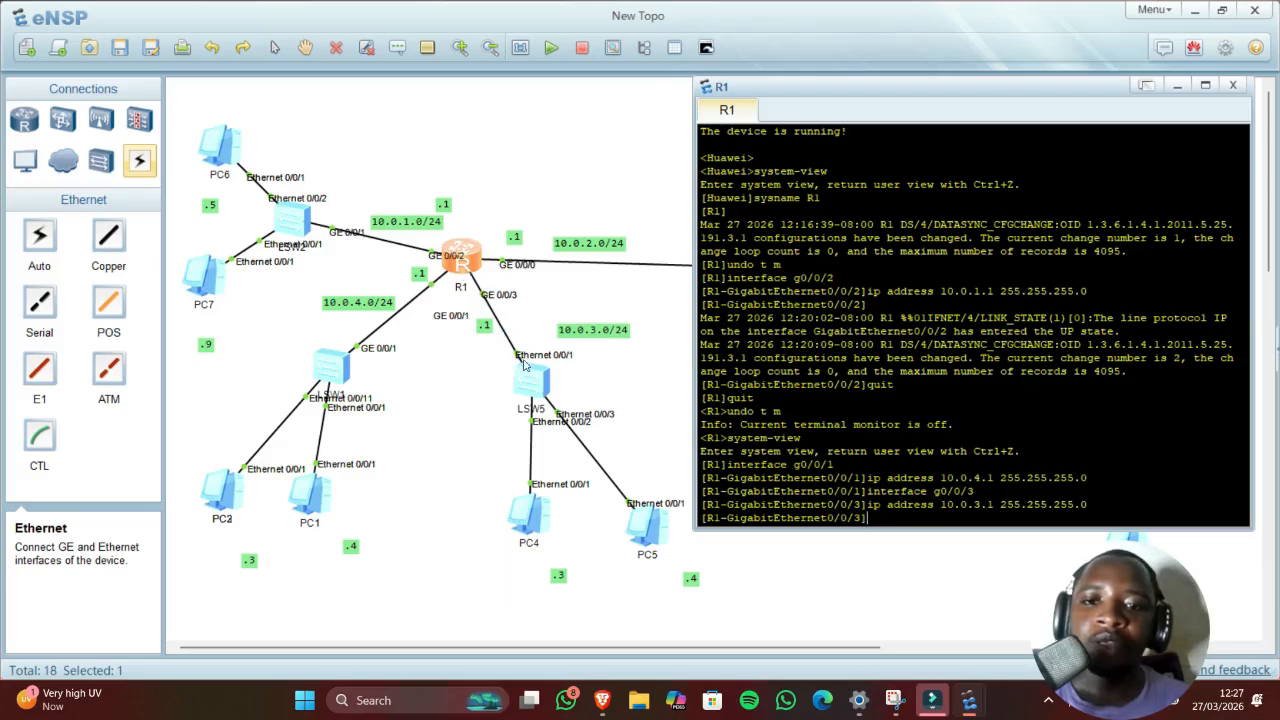
# Step: In PC4's Basic Config, enter IPv4 address 10.0.3.3 with mask 255.255.255.0
pyautogui.doubleClick(543, 518)
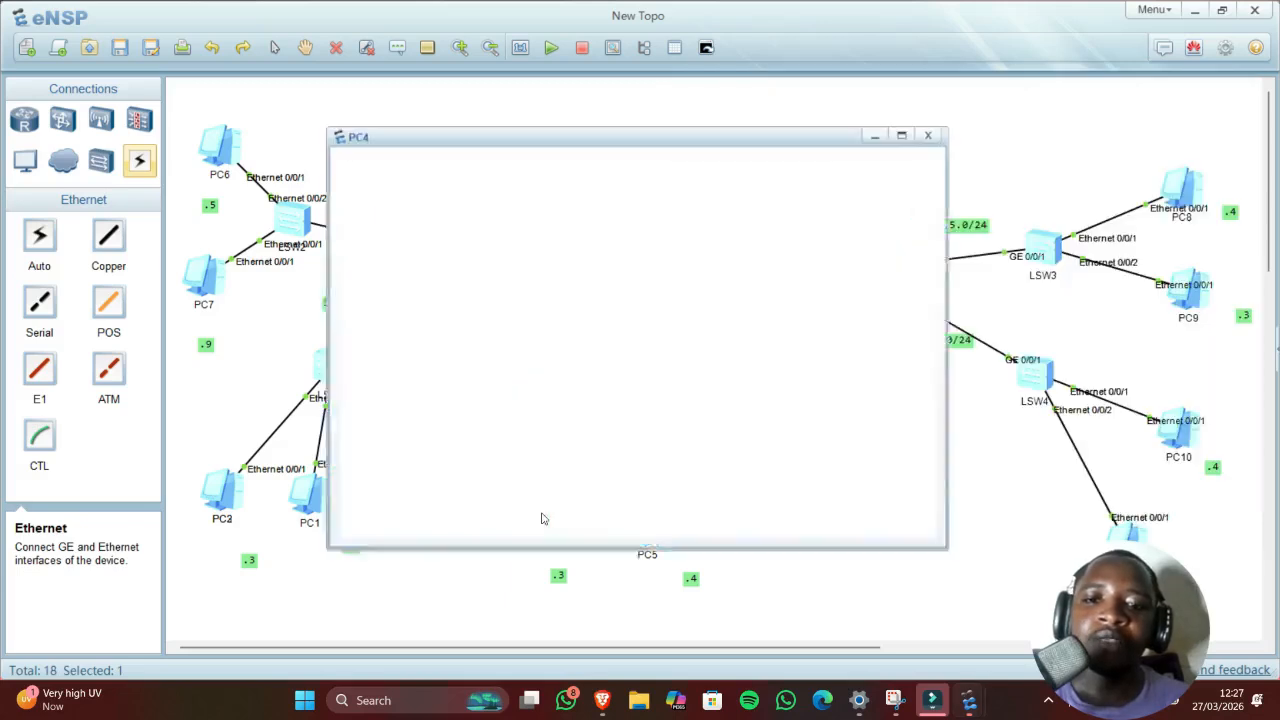
pyautogui.moveTo(503, 142); pyautogui.dragTo(873, 177)
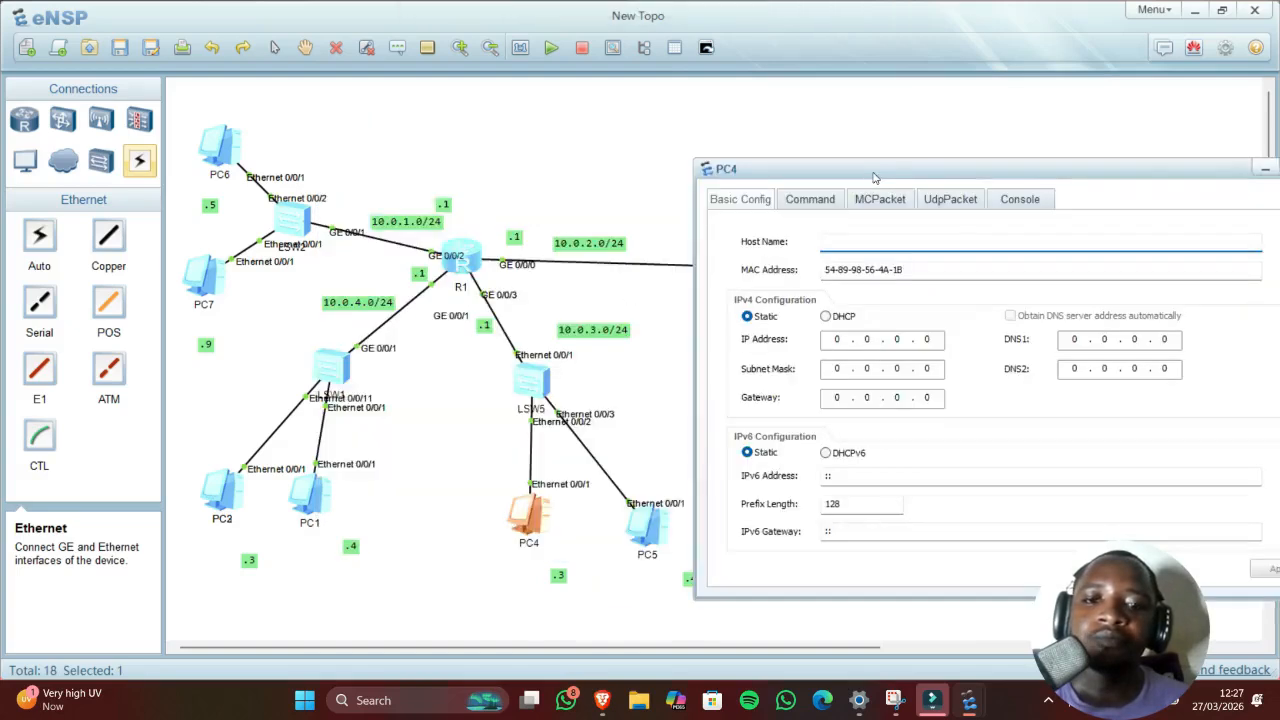
pyautogui.click(838, 339)
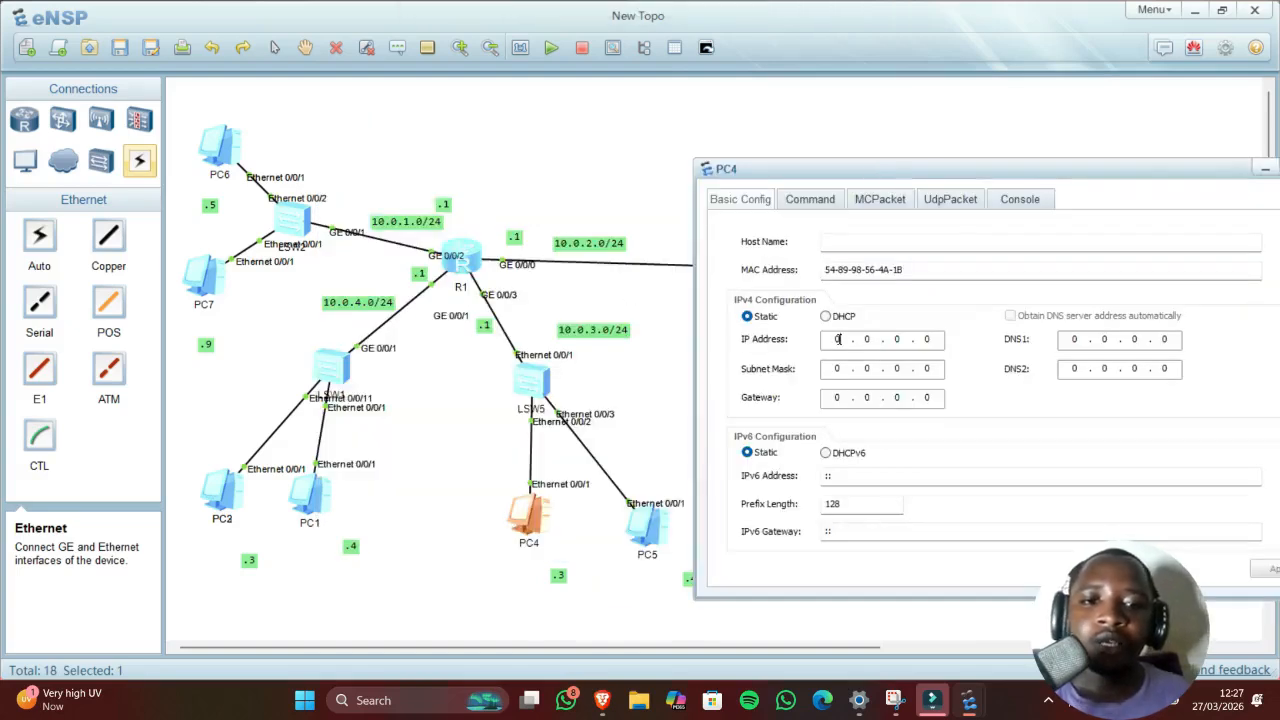
pyautogui.write('10')
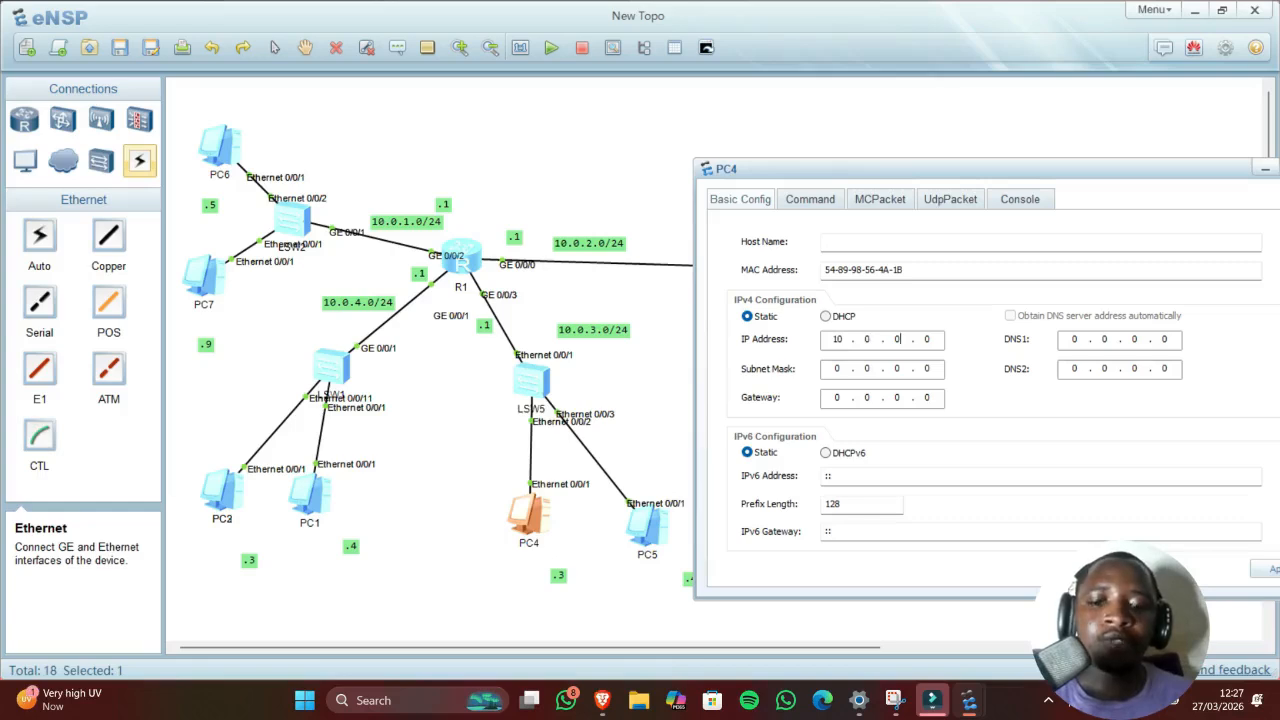
pyautogui.write('3')
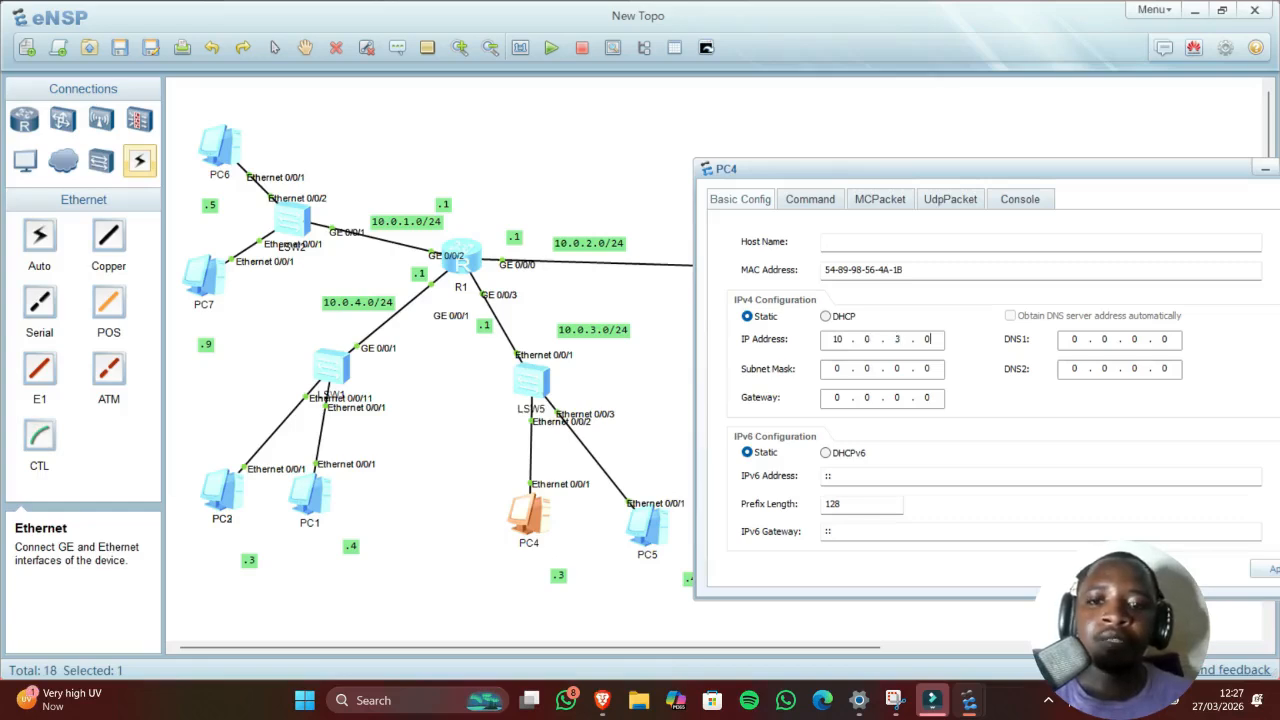
pyautogui.write('.')
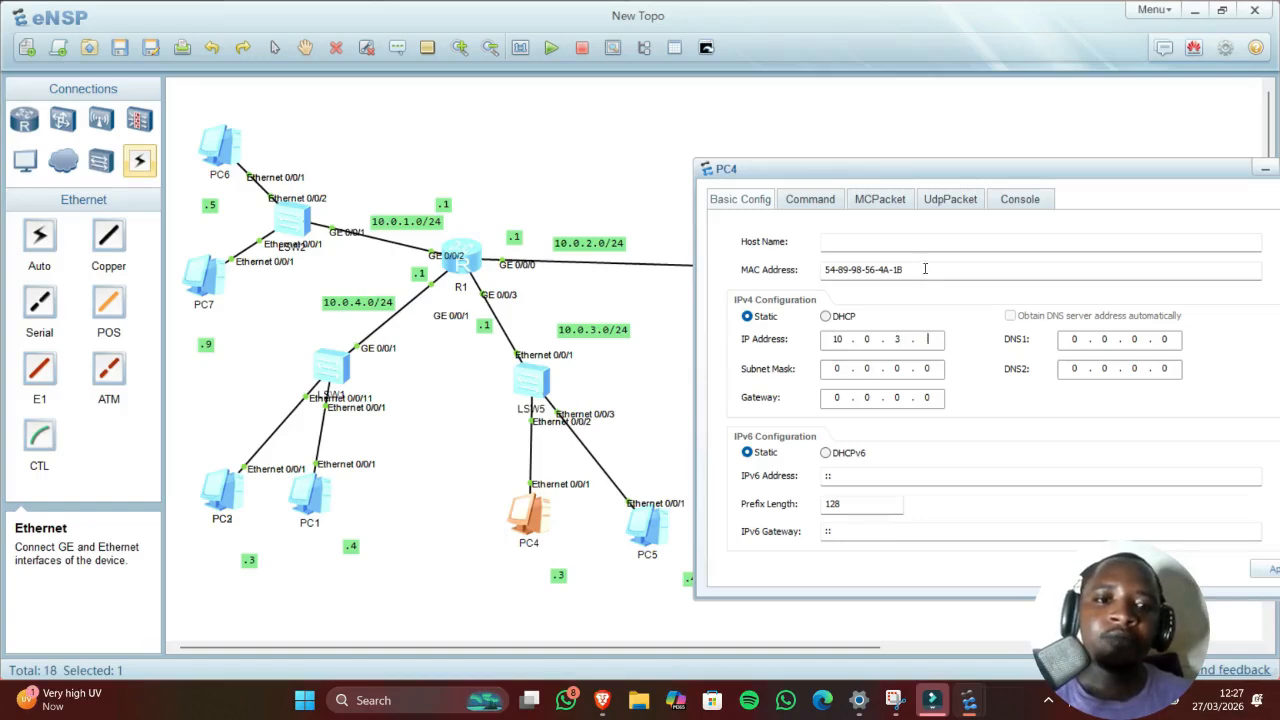
pyautogui.write('3')
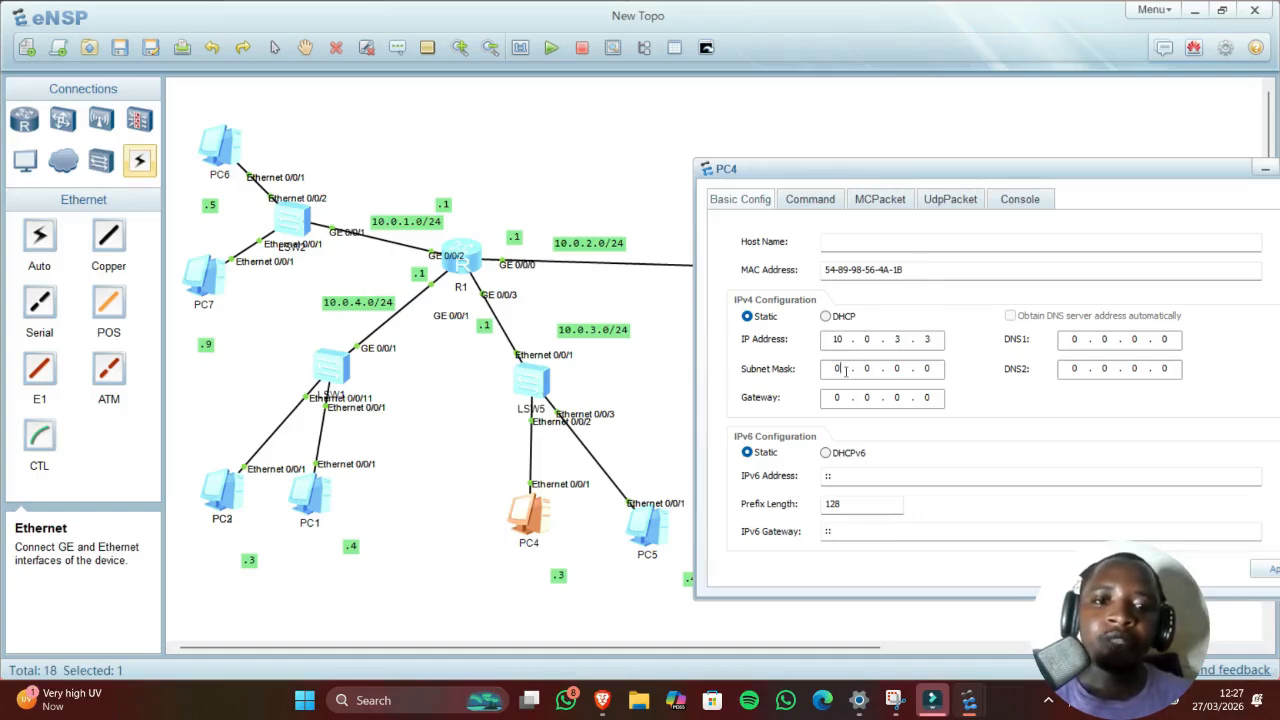
pyautogui.press('BackSpace')
pyautogui.write('255')
pyautogui.press('BackSpace')
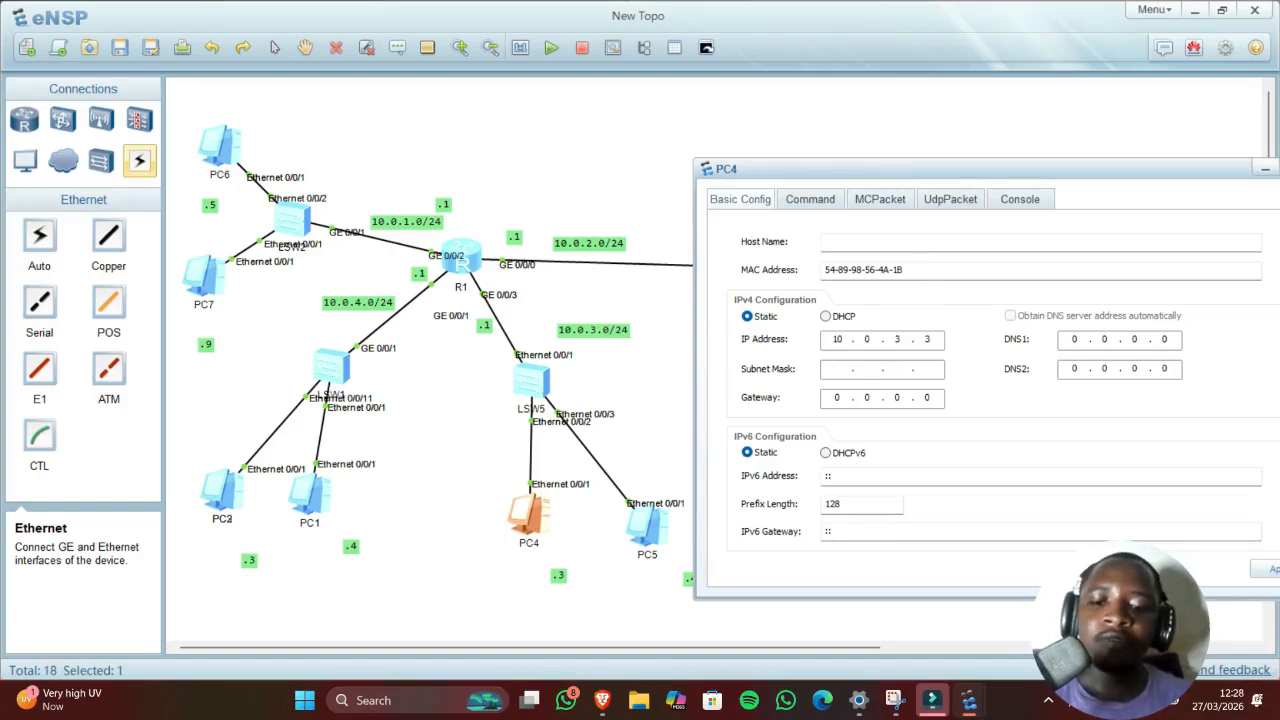
pyautogui.write('255 . 2')
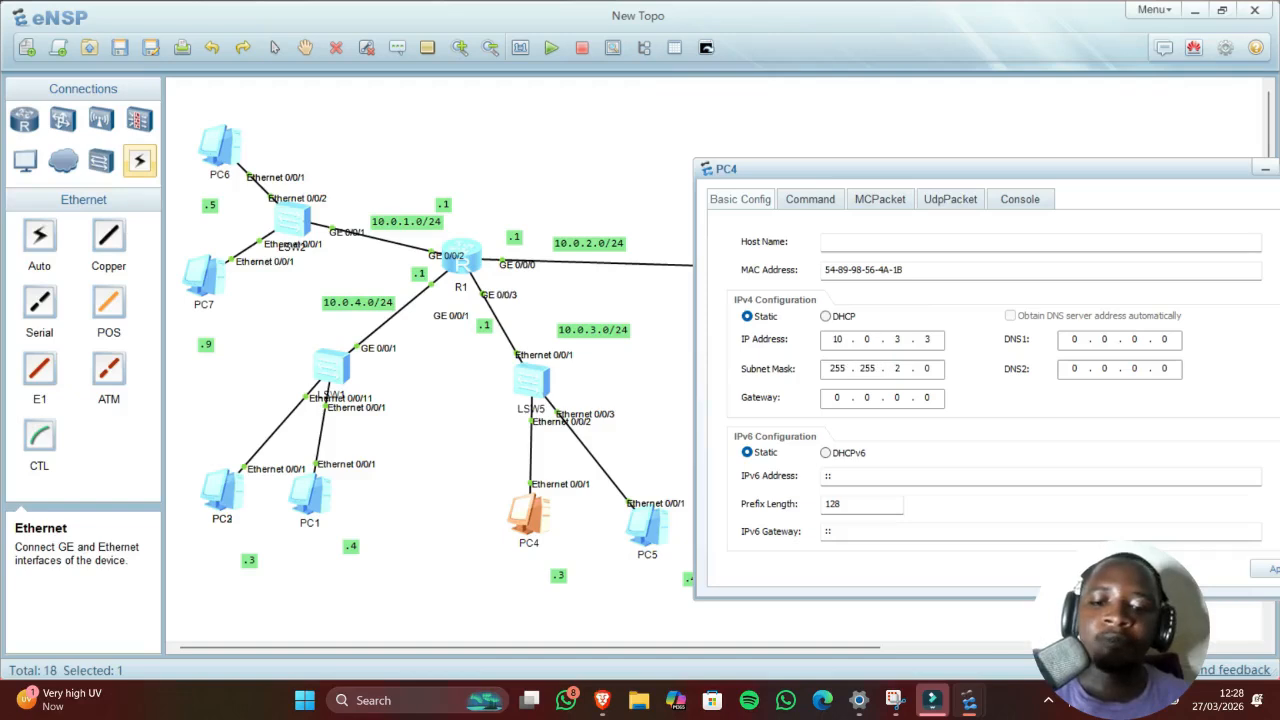
pyautogui.write('55')
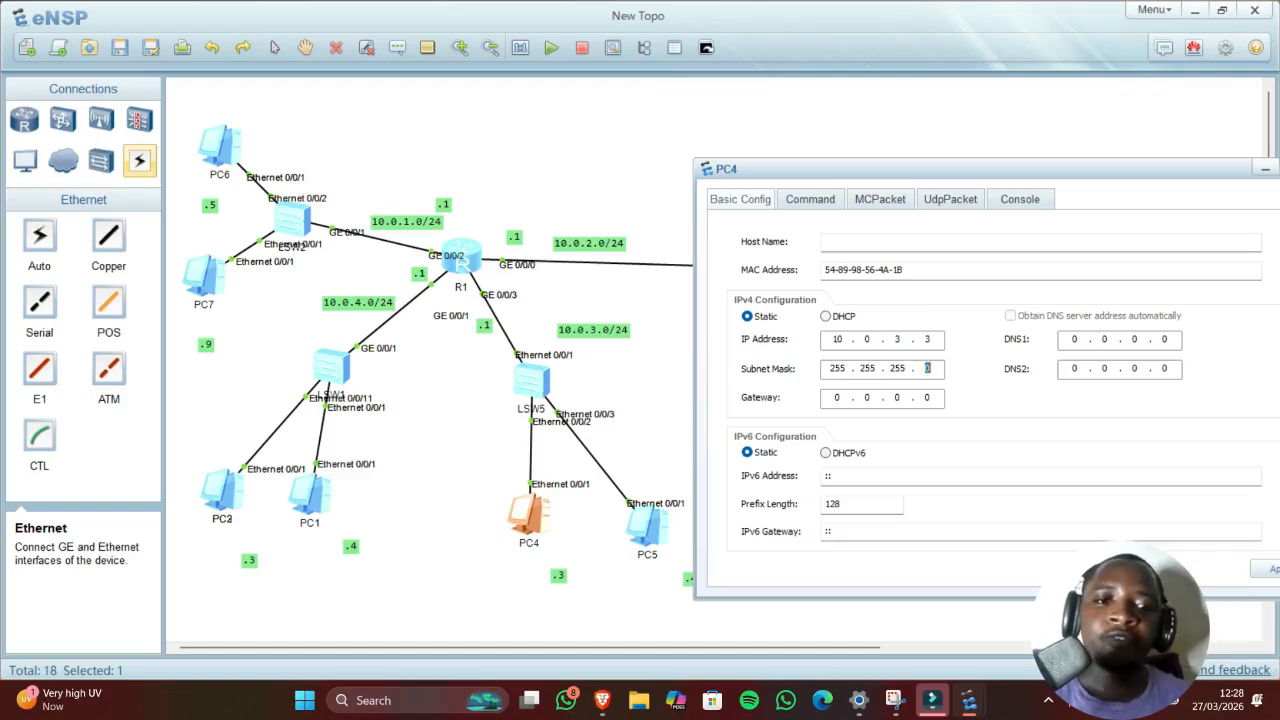
# Step: Set PC4's gateway to 10.0.3.1 and switch to its Command console
pyautogui.click(841, 397)
pyautogui.press('BackSpace')
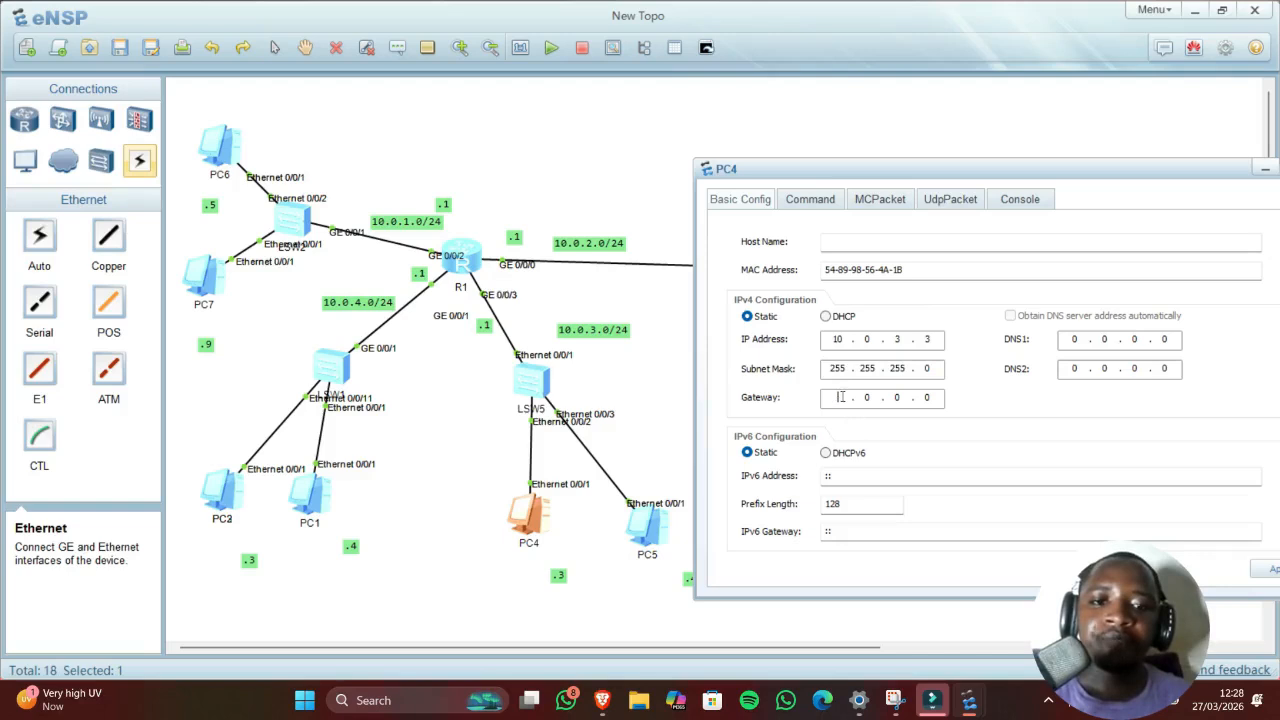
pyautogui.write('10')
pyautogui.press('.')
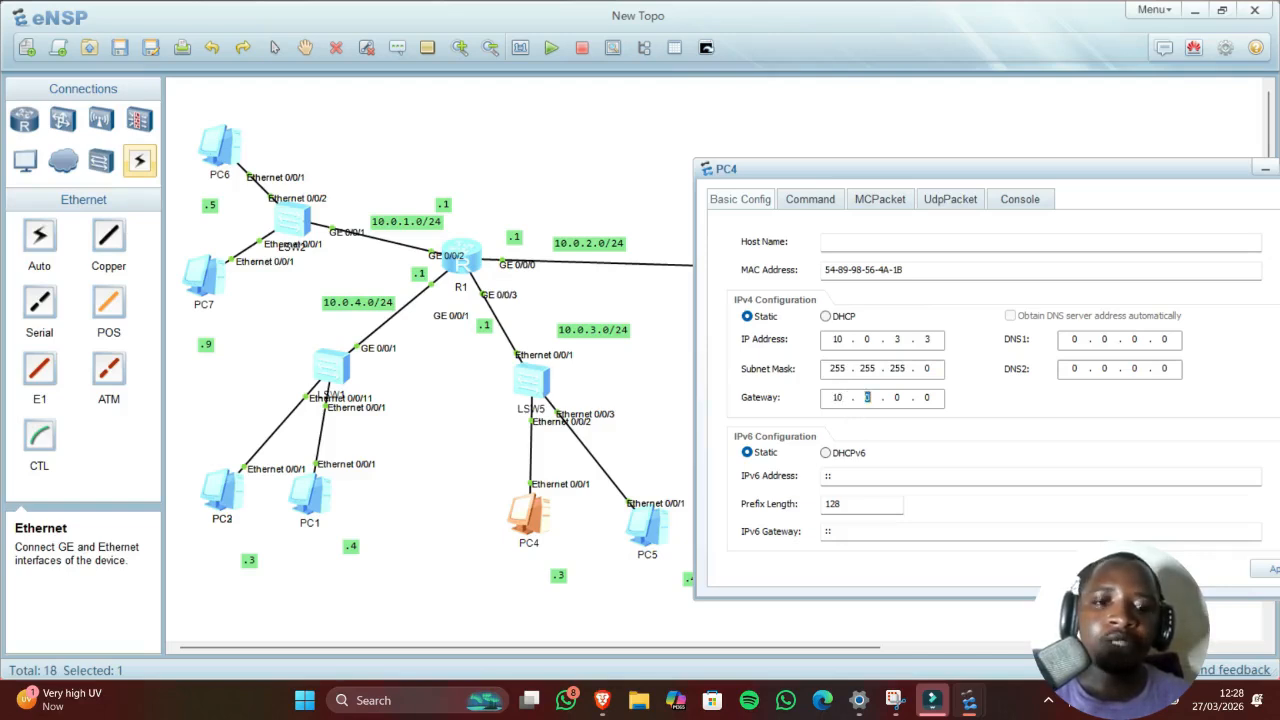
pyautogui.write('0 . ')
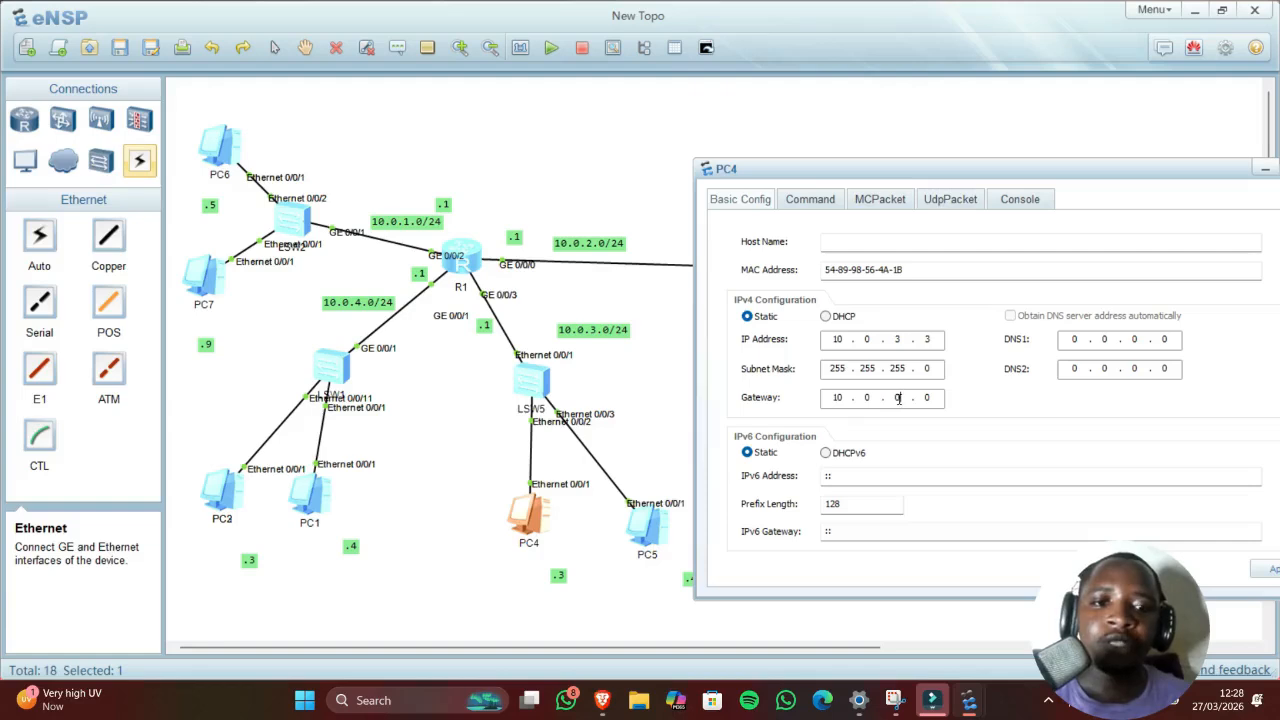
pyautogui.write('3')
pyautogui.press('.')
pyautogui.write('1')
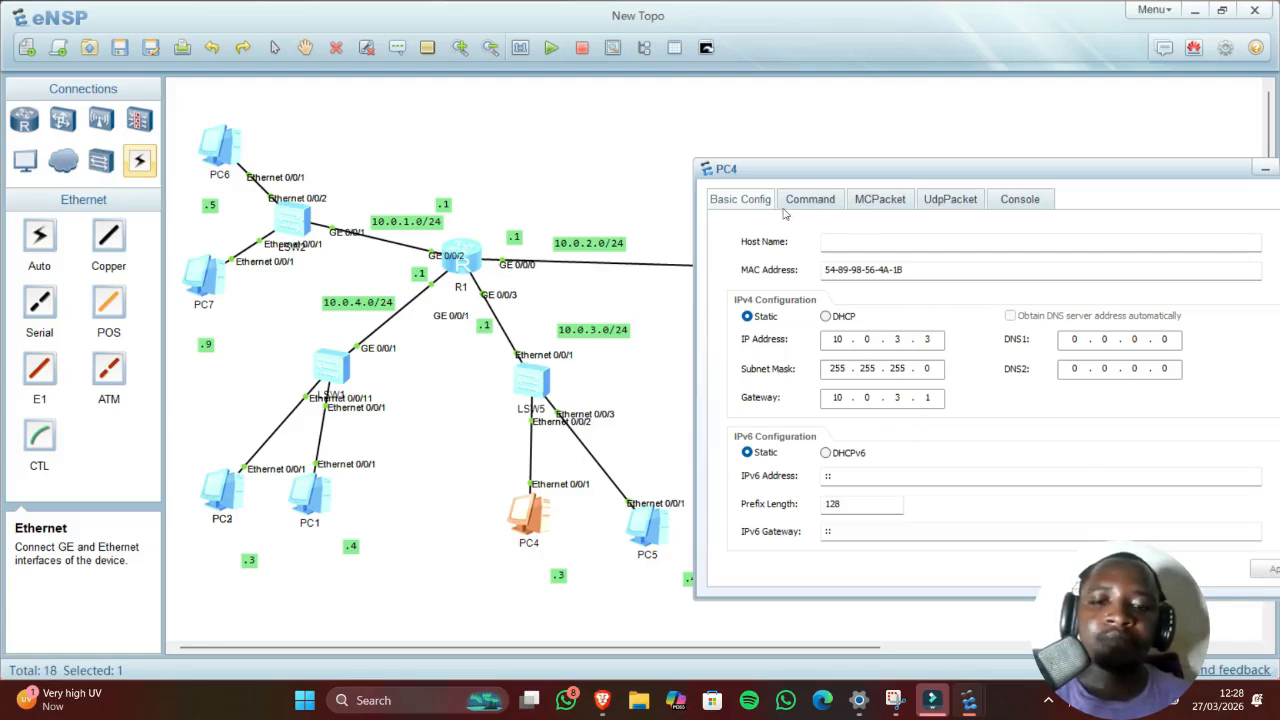
pyautogui.click(805, 202)
pyautogui.write('ping 10.0.3.1')
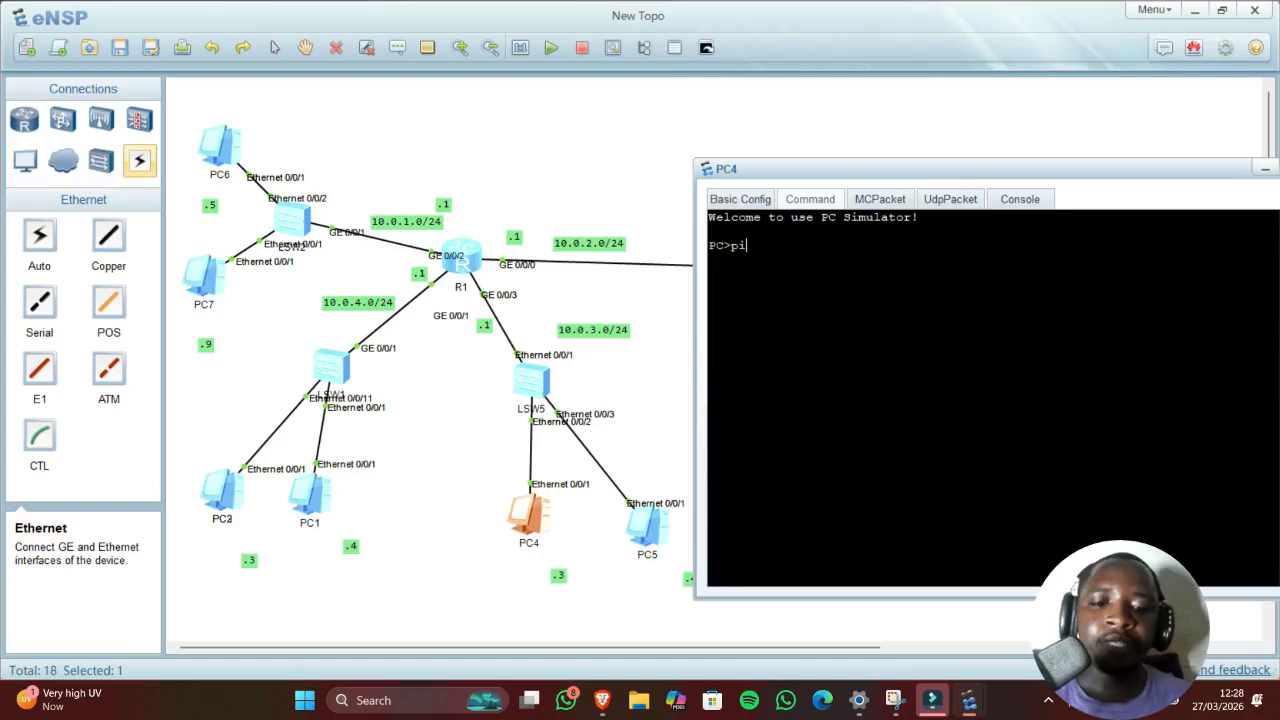
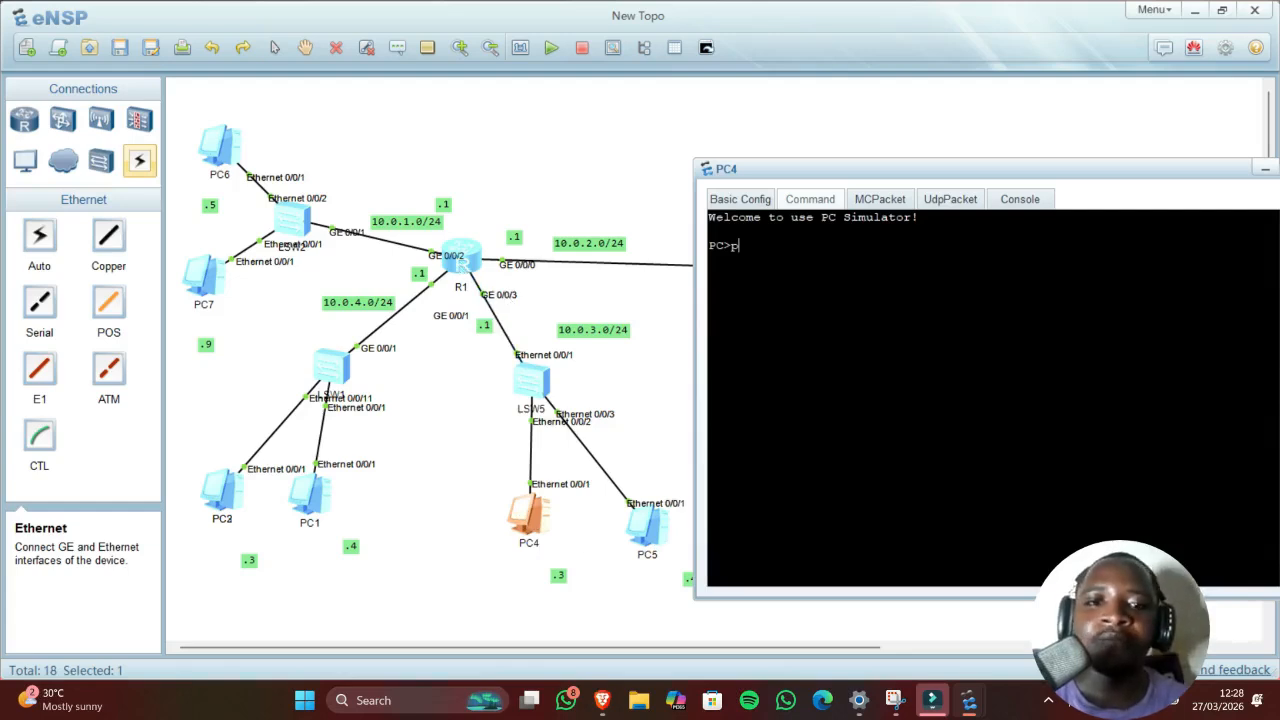
# Step: Ping gateway 10.0.3.1 from PC4 and get all 5 replies with 0% loss
pyautogui.write('in')
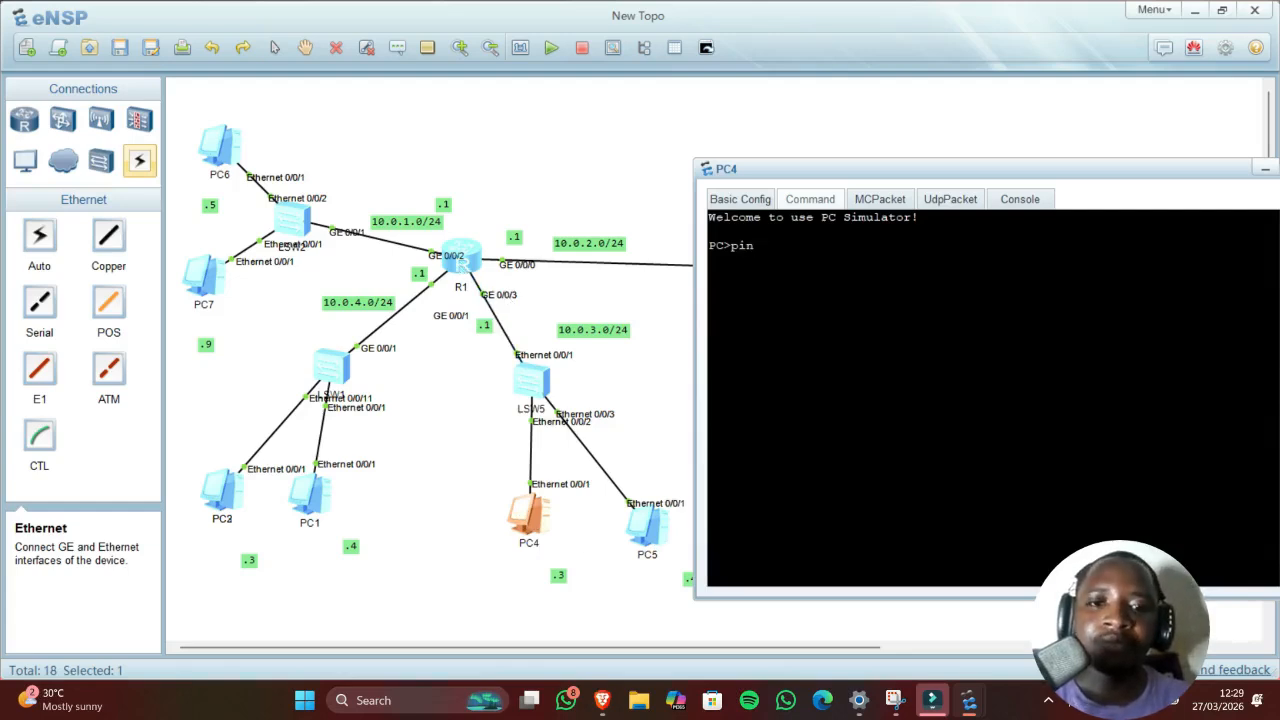
pyautogui.write('g 10')
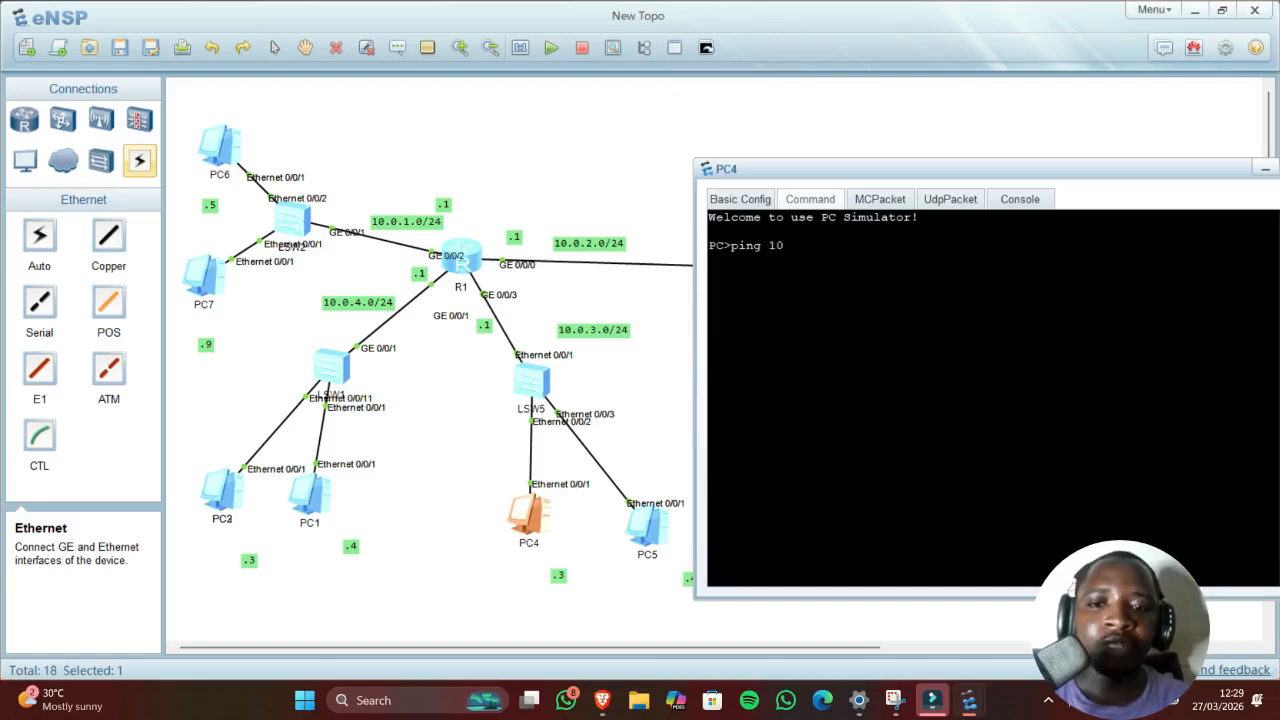
pyautogui.write('.0.3.1')
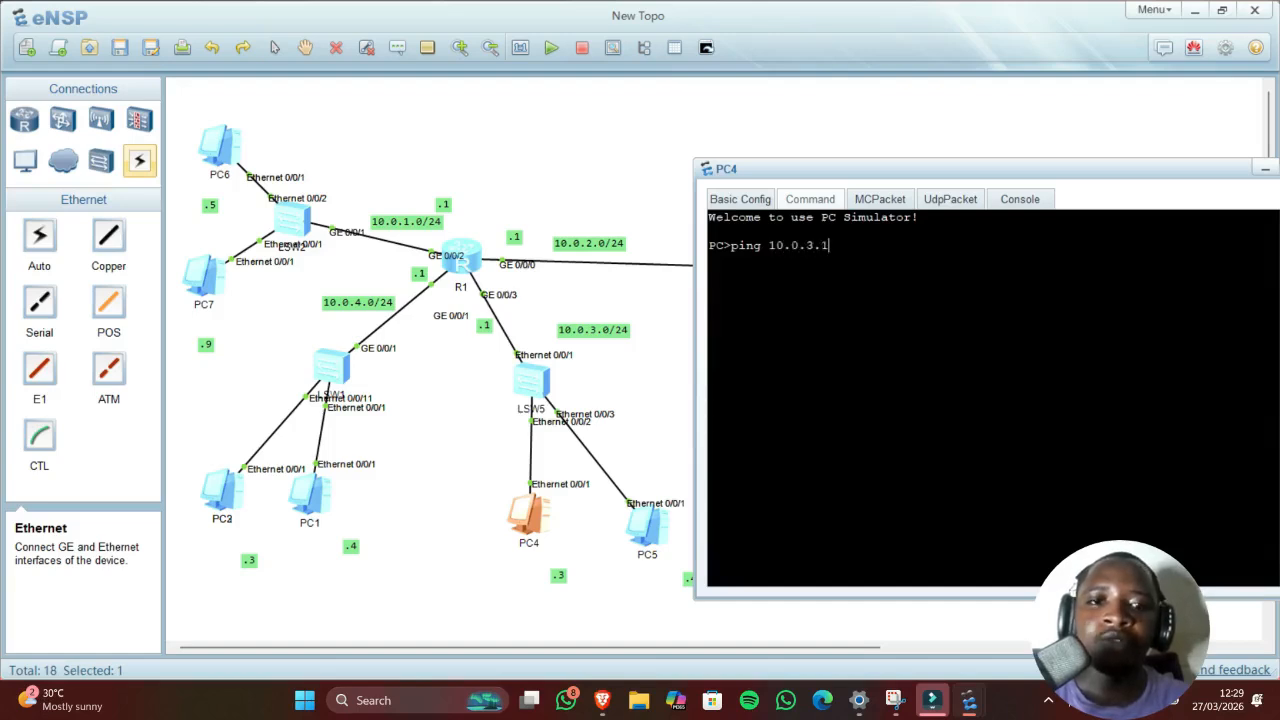
pyautogui.press('Return')
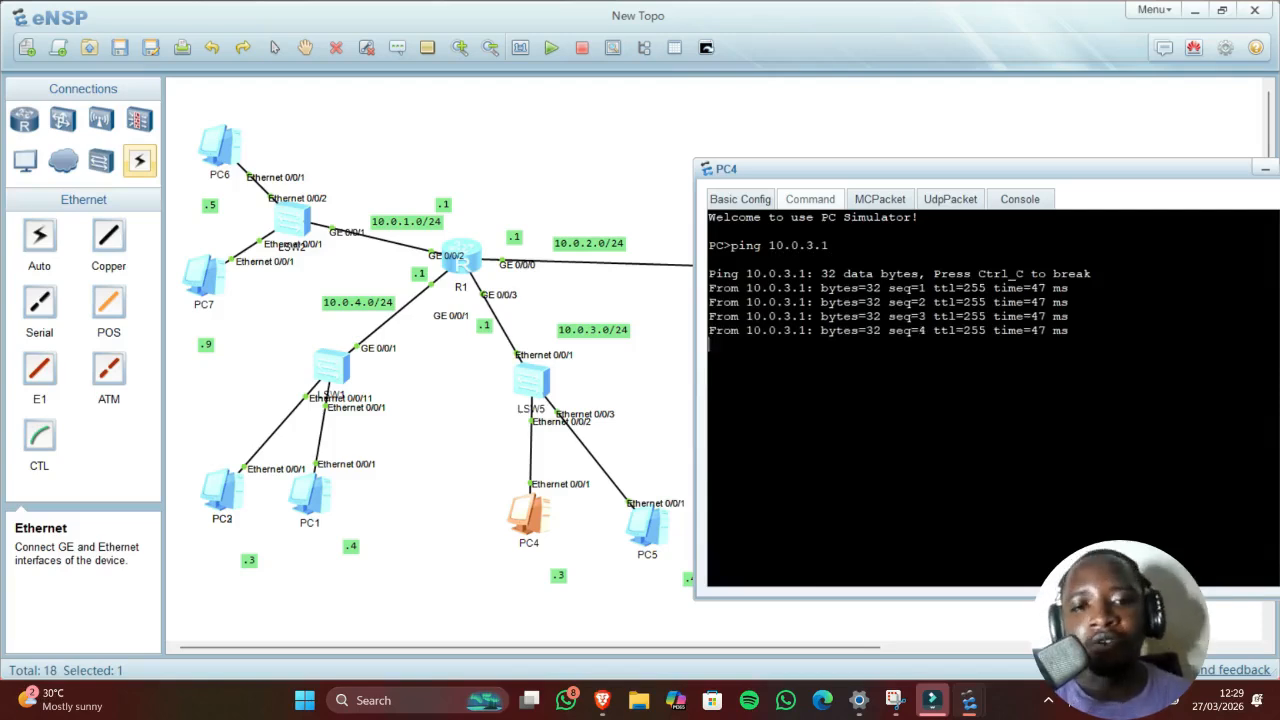
# Step: Open PC5's configuration and enter IPv4 address 10.0.3.4
pyautogui.click(648, 521)
pyautogui.doubleClick(650, 521)
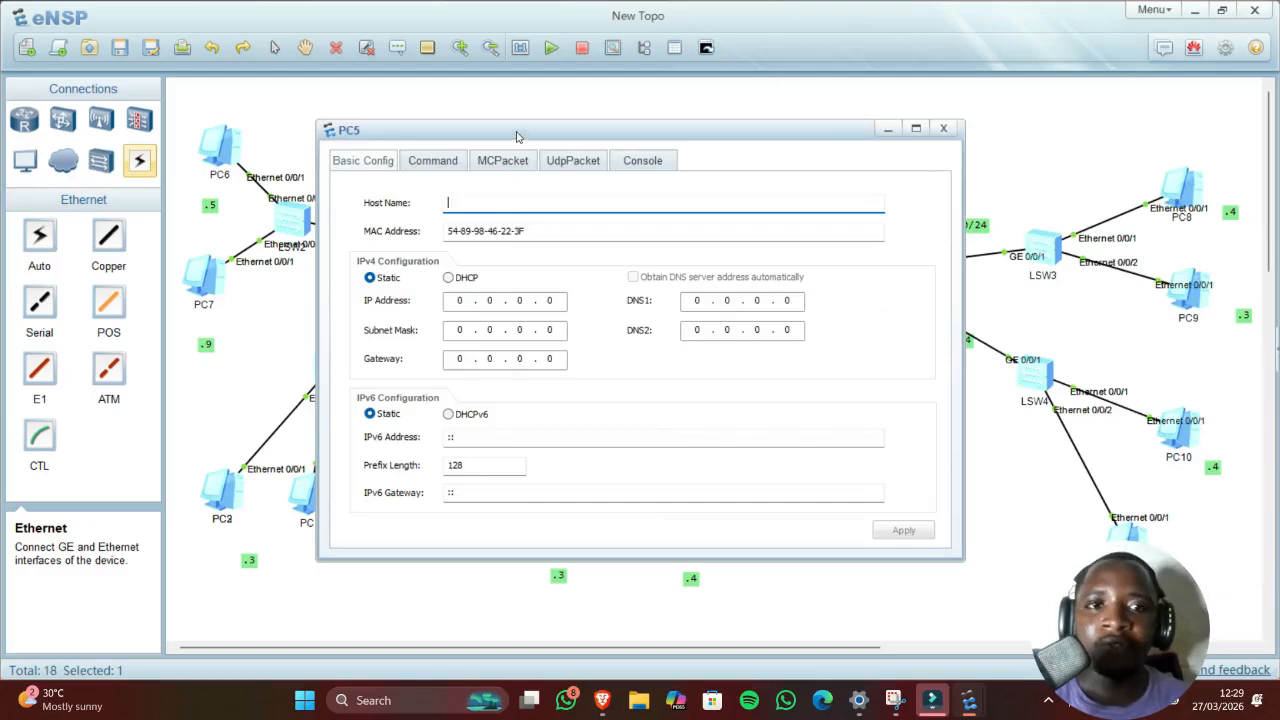
pyautogui.moveTo(511, 131); pyautogui.dragTo(878, 146)
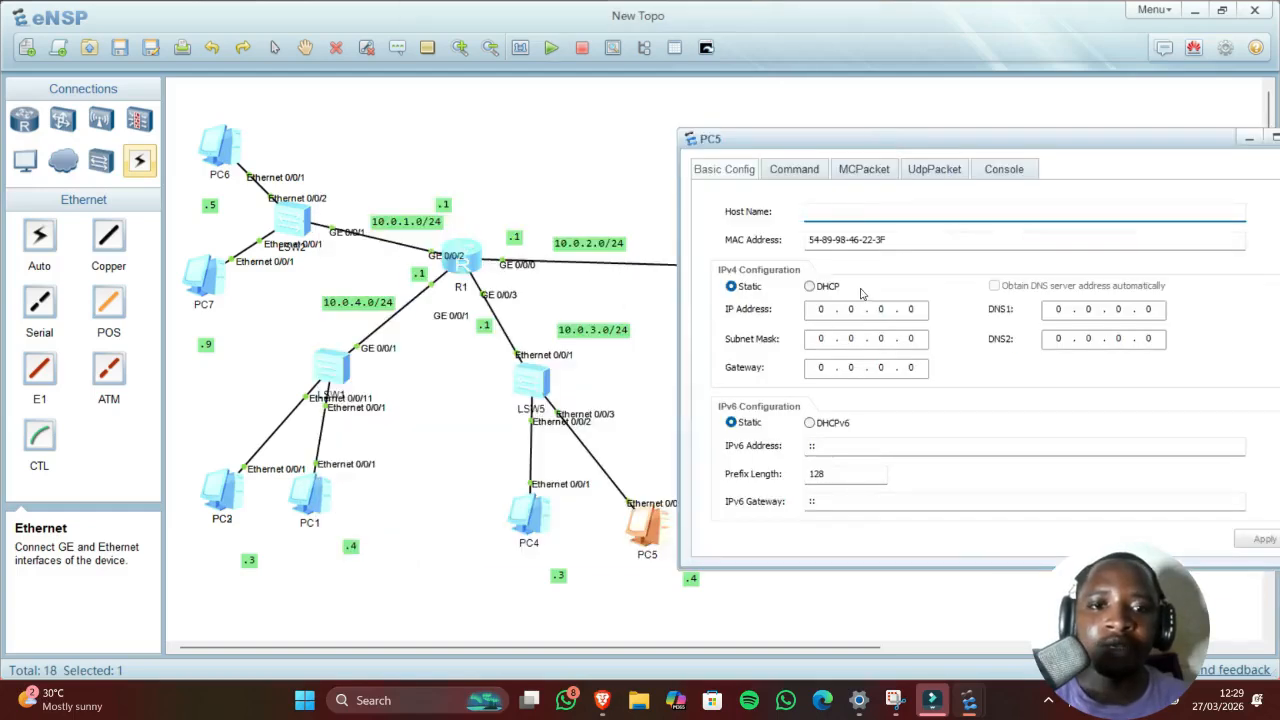
pyautogui.click(822, 311)
pyautogui.write('10.')
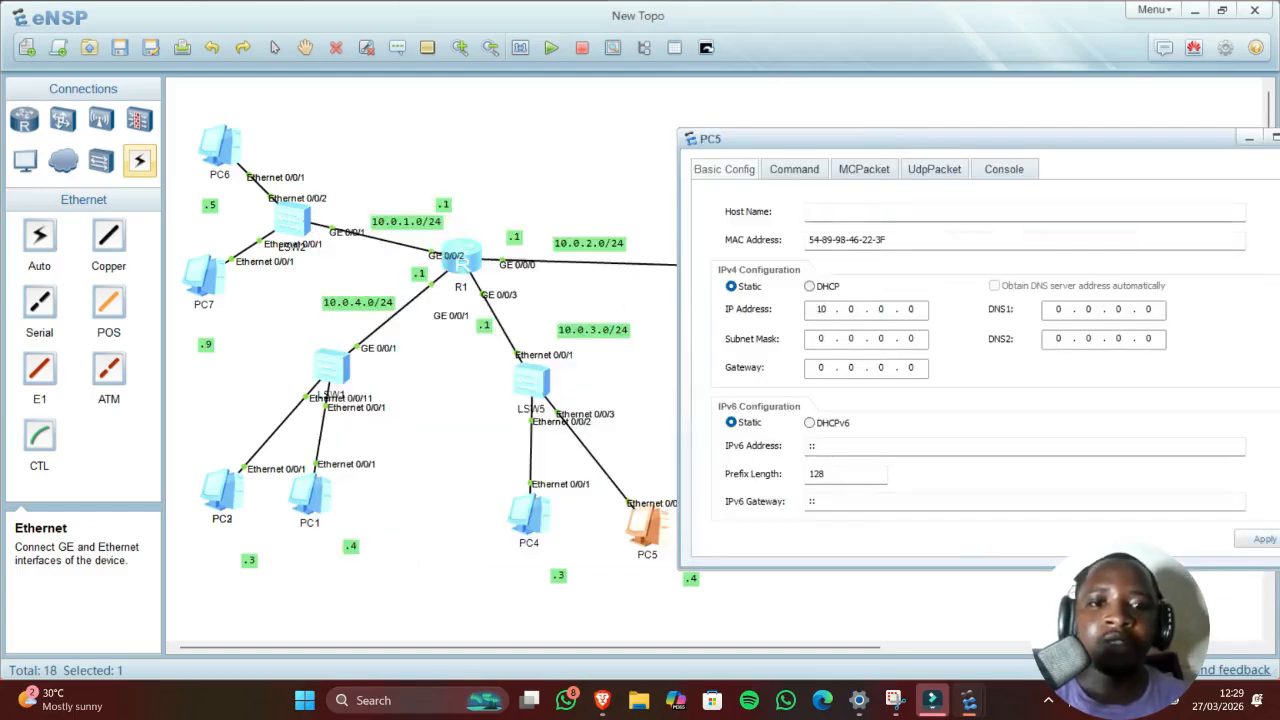
pyautogui.write('3')
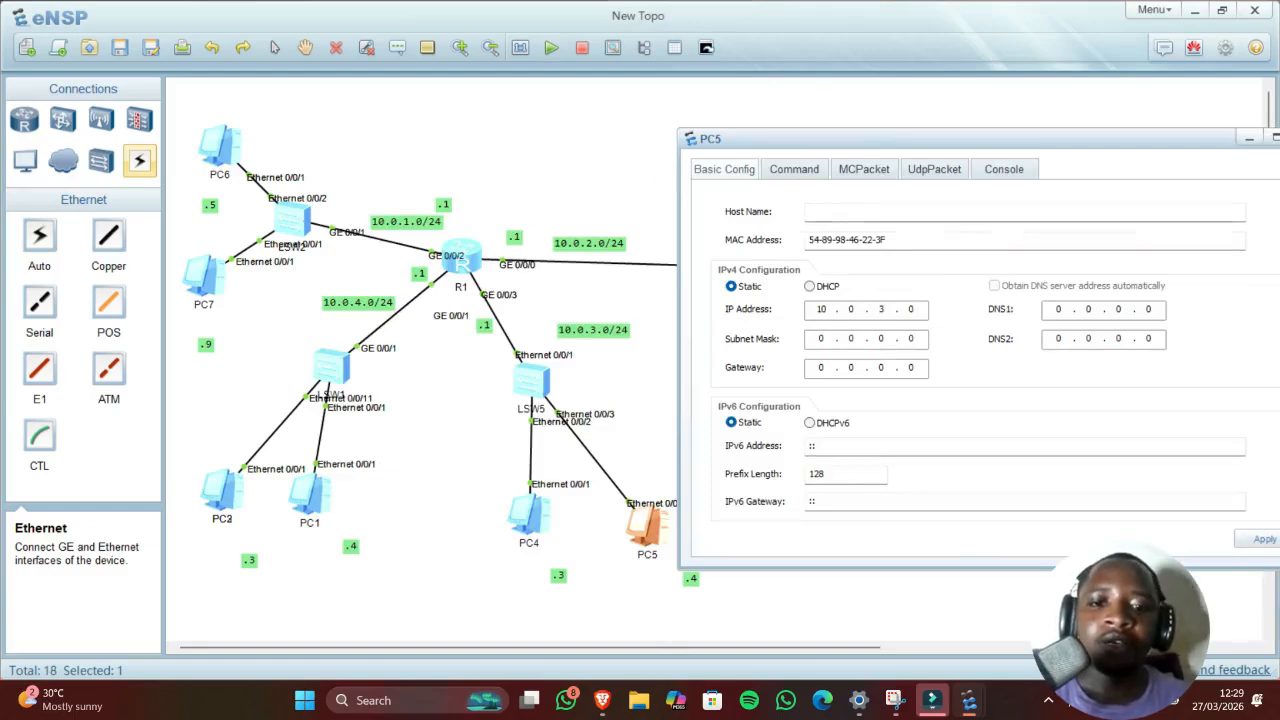
pyautogui.write('4')
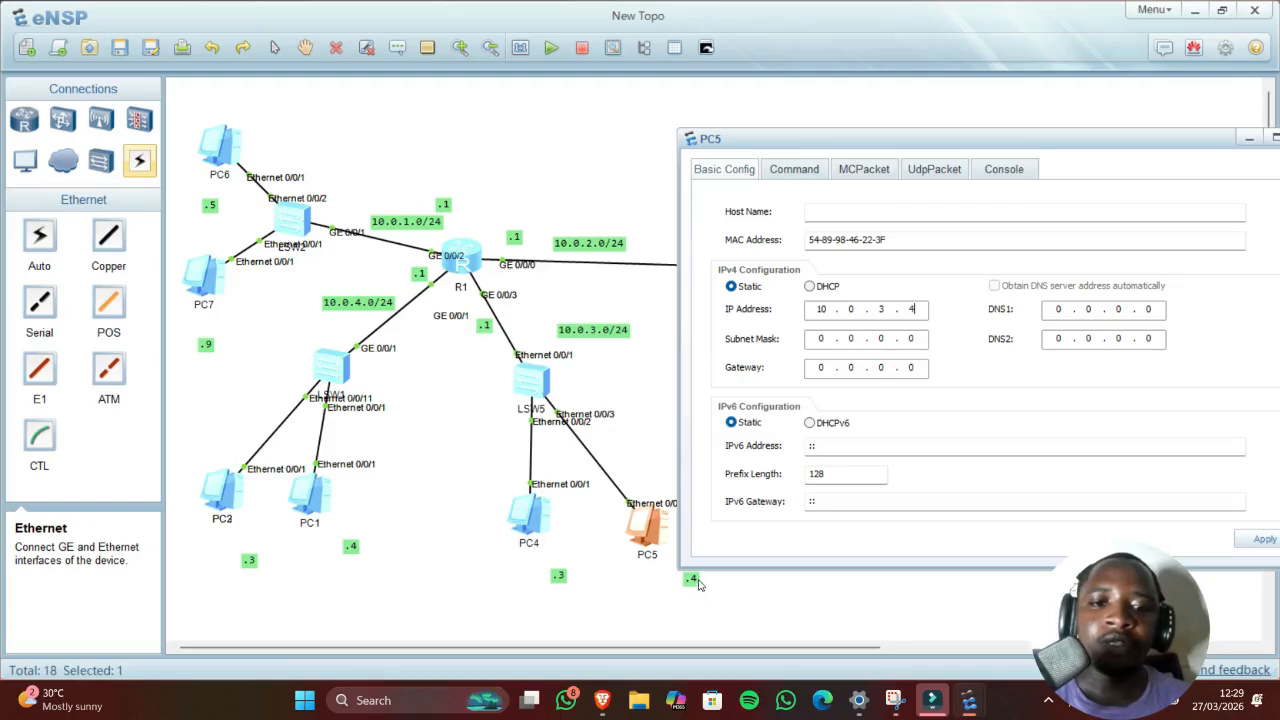
# Step: Set PC5's mask to 255.255.255.0 and gateway to 10.0.3.1, then apply
pyautogui.click(821, 338)
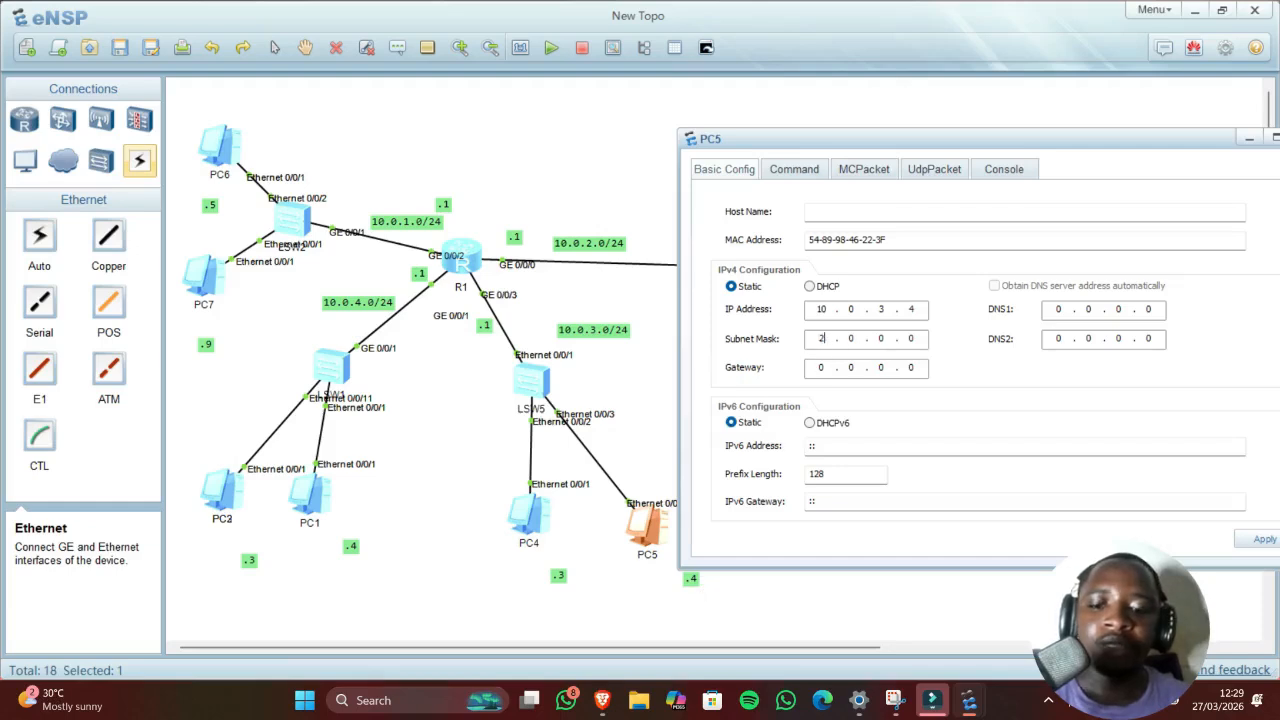
pyautogui.write('255 . ')
pyautogui.write('255 . 255 . ')
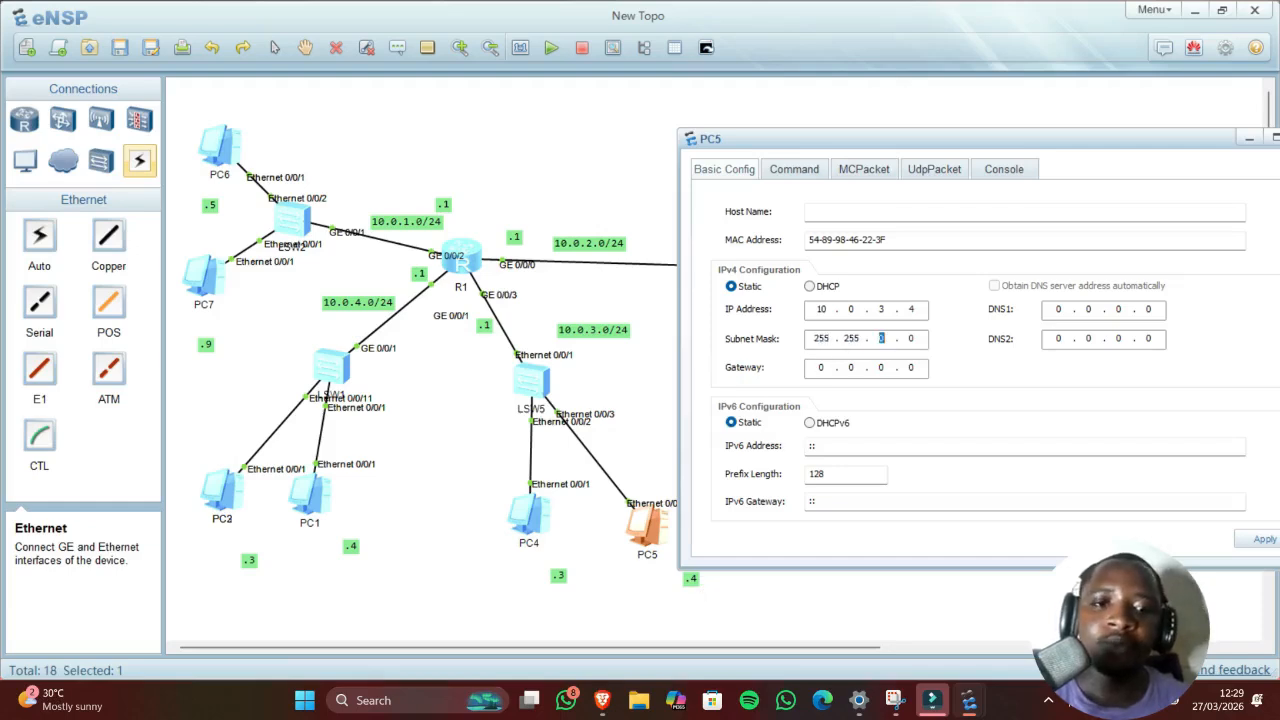
pyautogui.write('255')
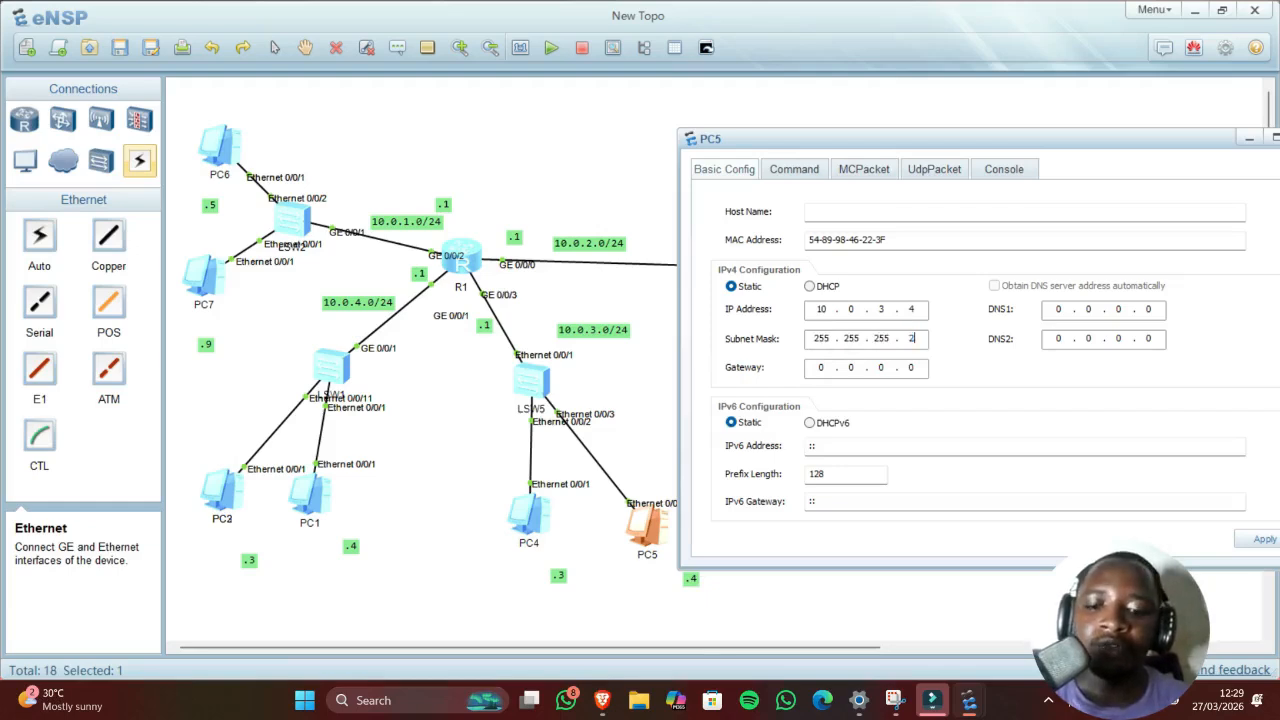
pyautogui.press('BackSpace')
pyautogui.press('BackSpace')
pyautogui.press('BackSpace')
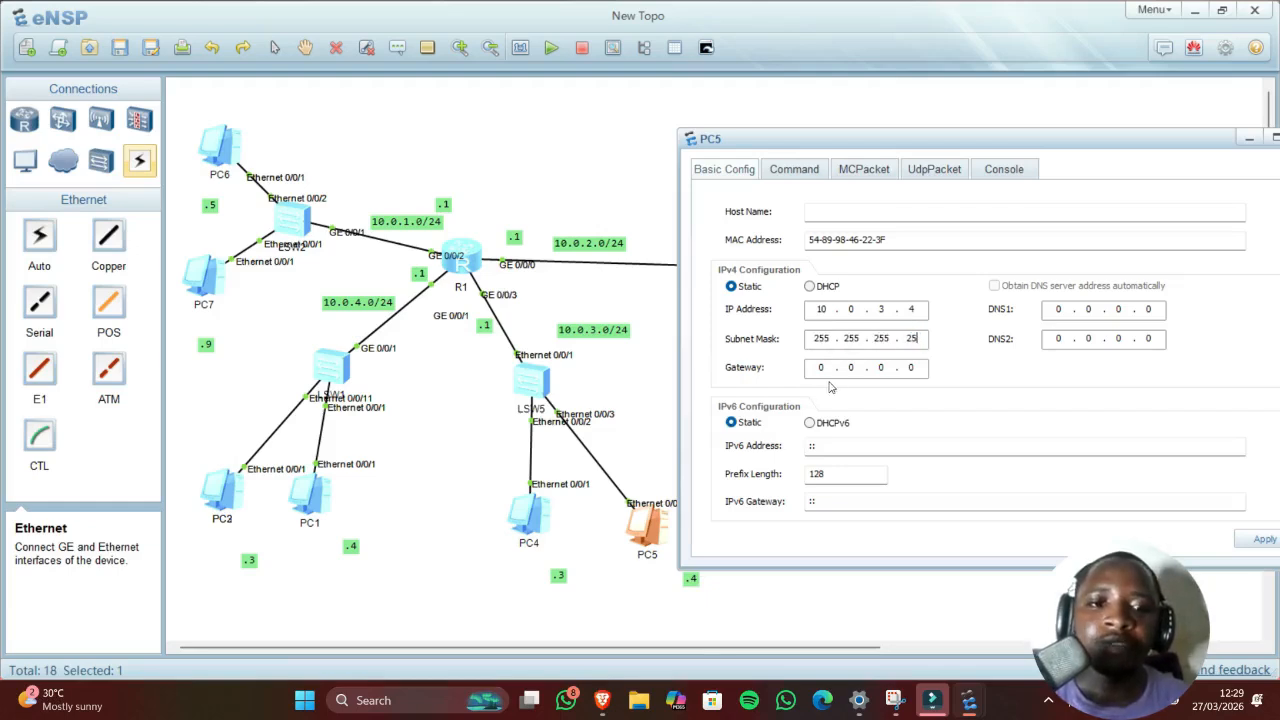
pyautogui.write('0')
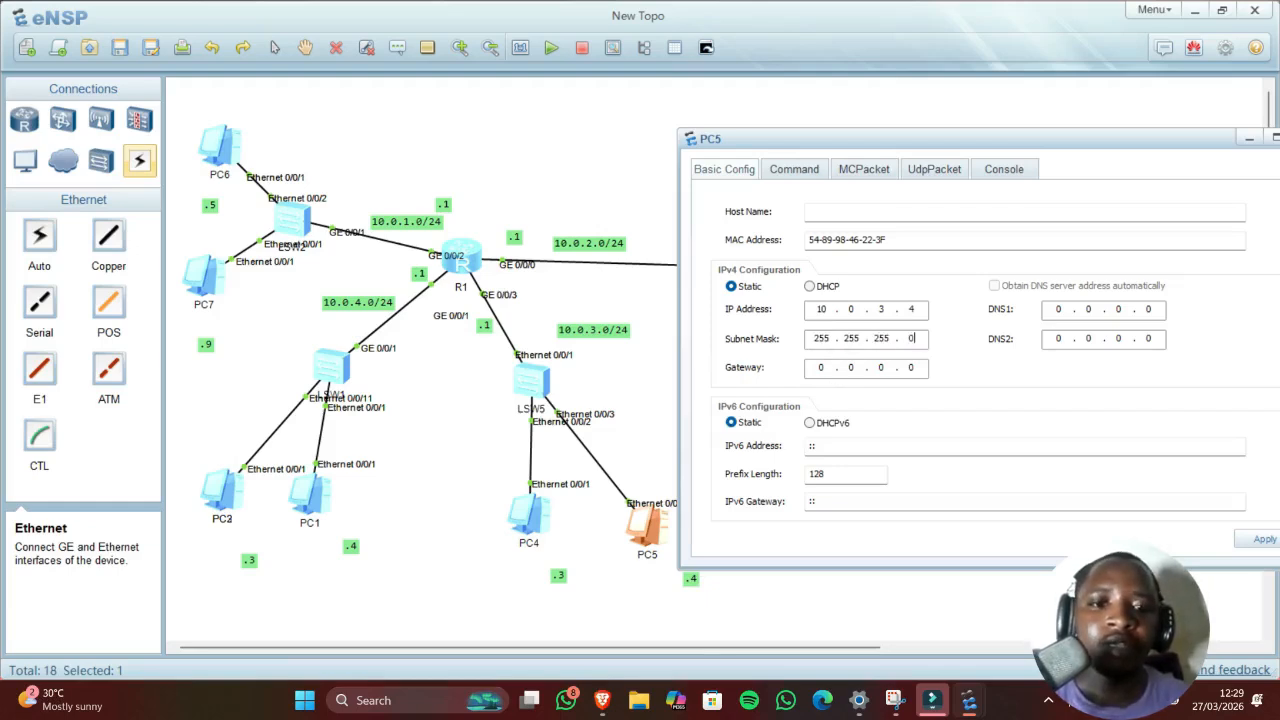
pyautogui.click(823, 367)
pyautogui.press('BackSpace')
pyautogui.write('10')
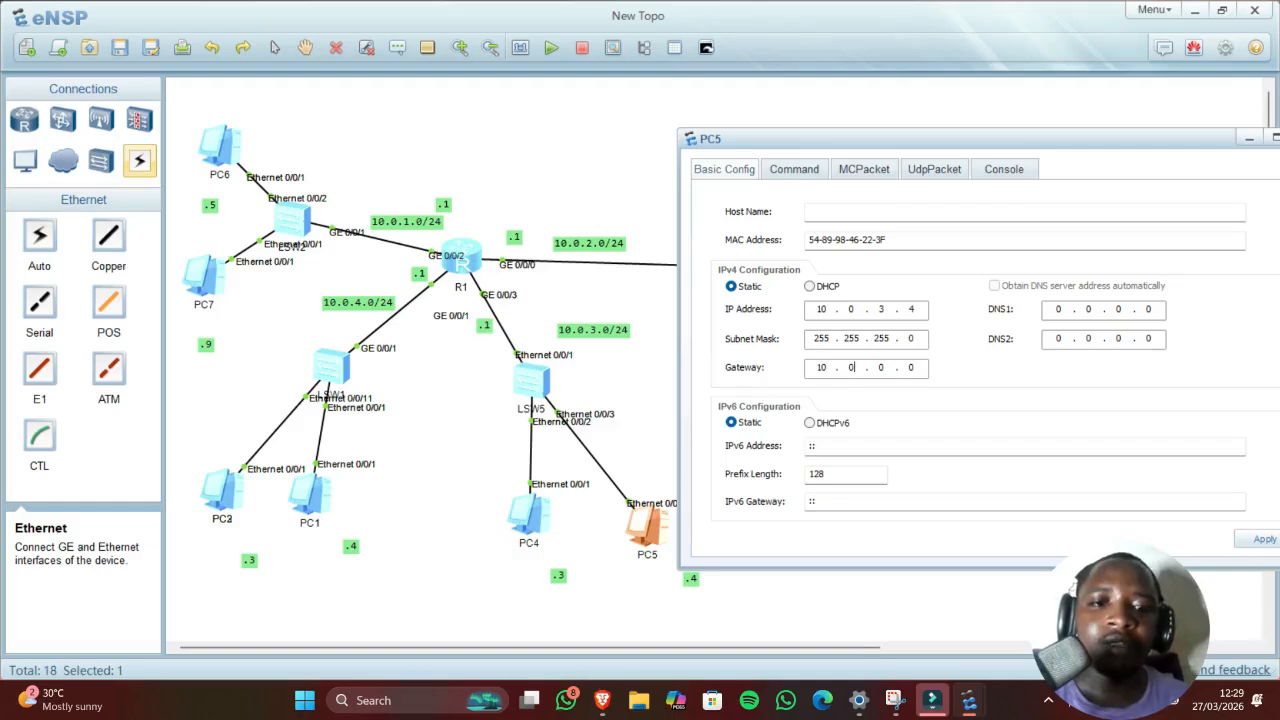
pyautogui.write('3')
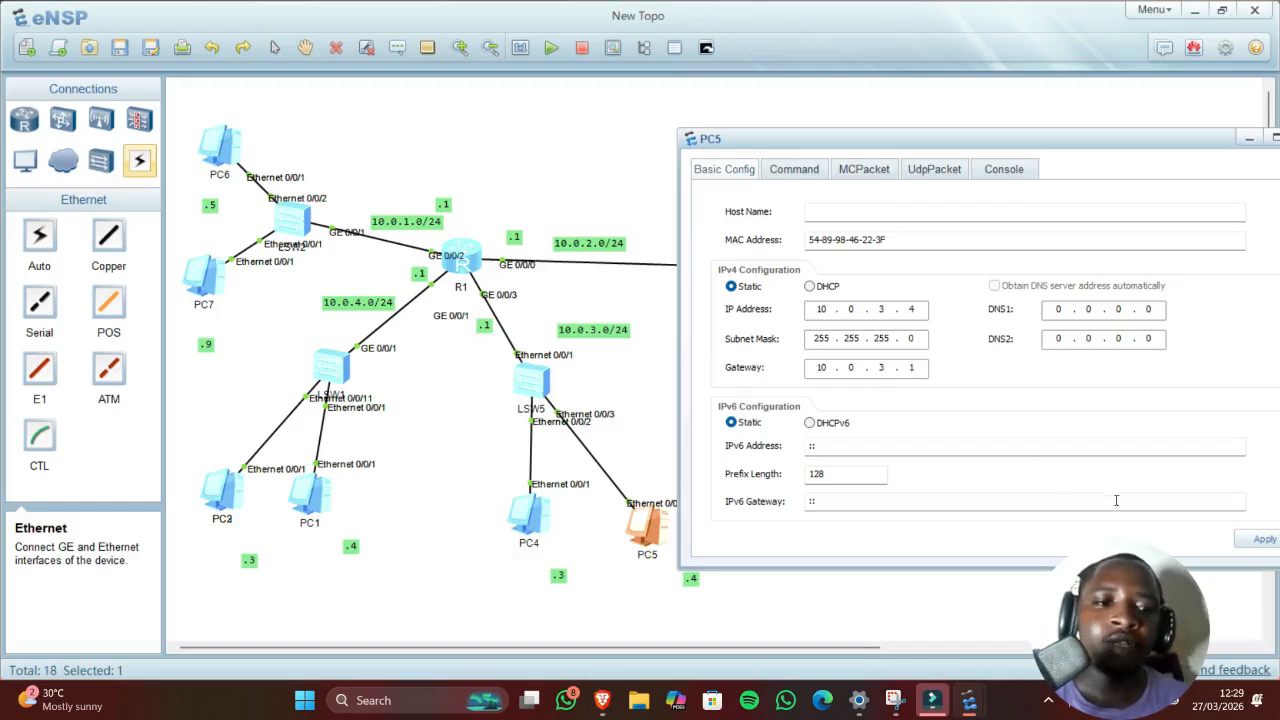
pyautogui.click(1242, 539)
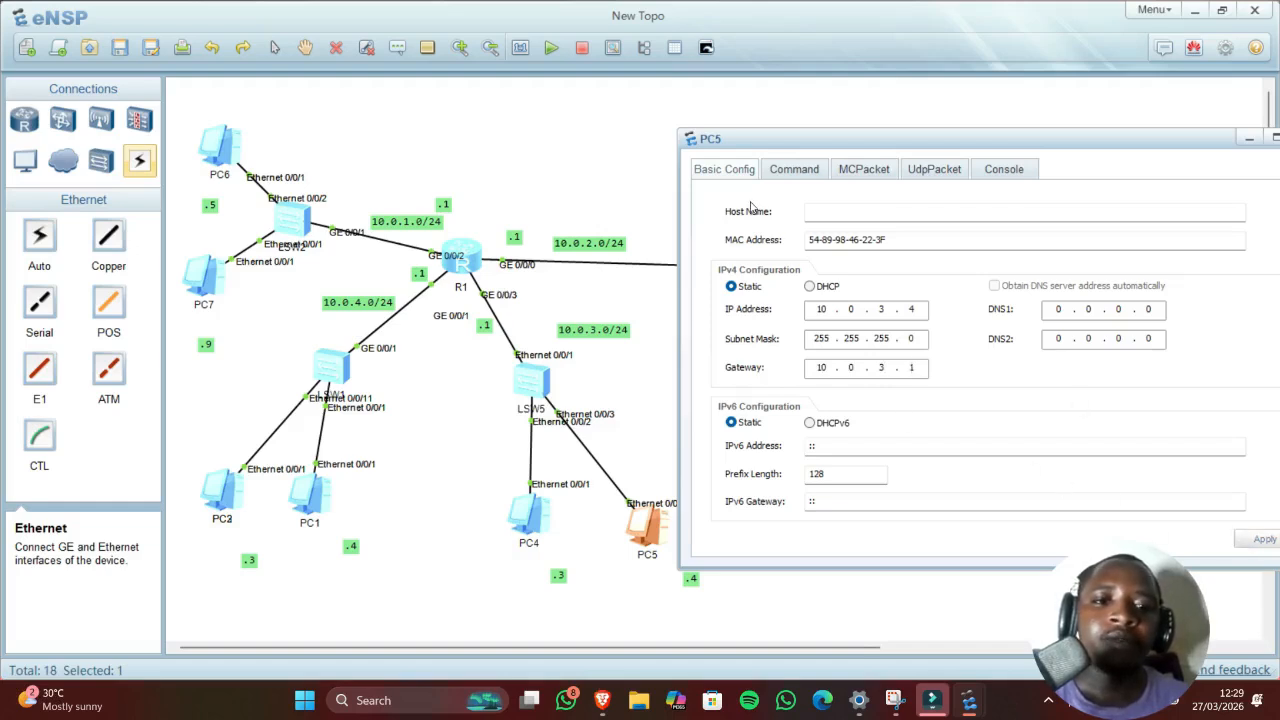
# Step: Run ping 10.0.3.1 from PC5's command console, then bring the topology back to front
pyautogui.click(803, 173)
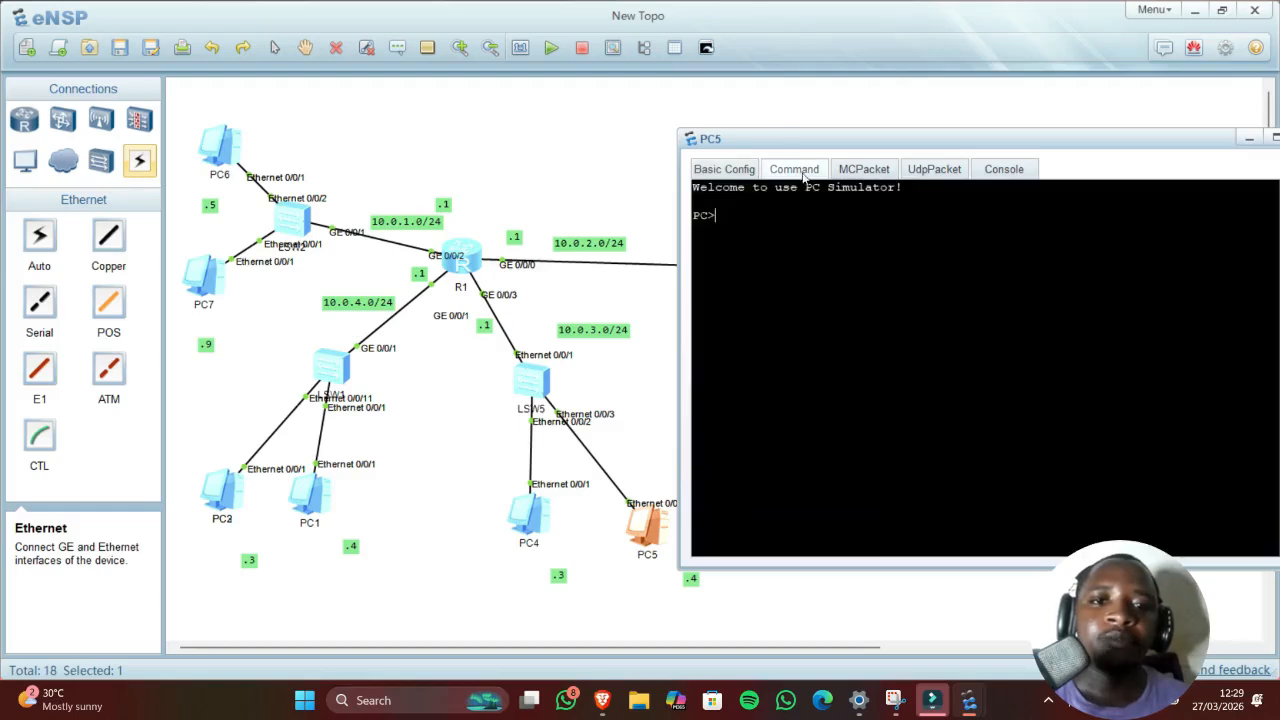
pyautogui.write('ping 10')
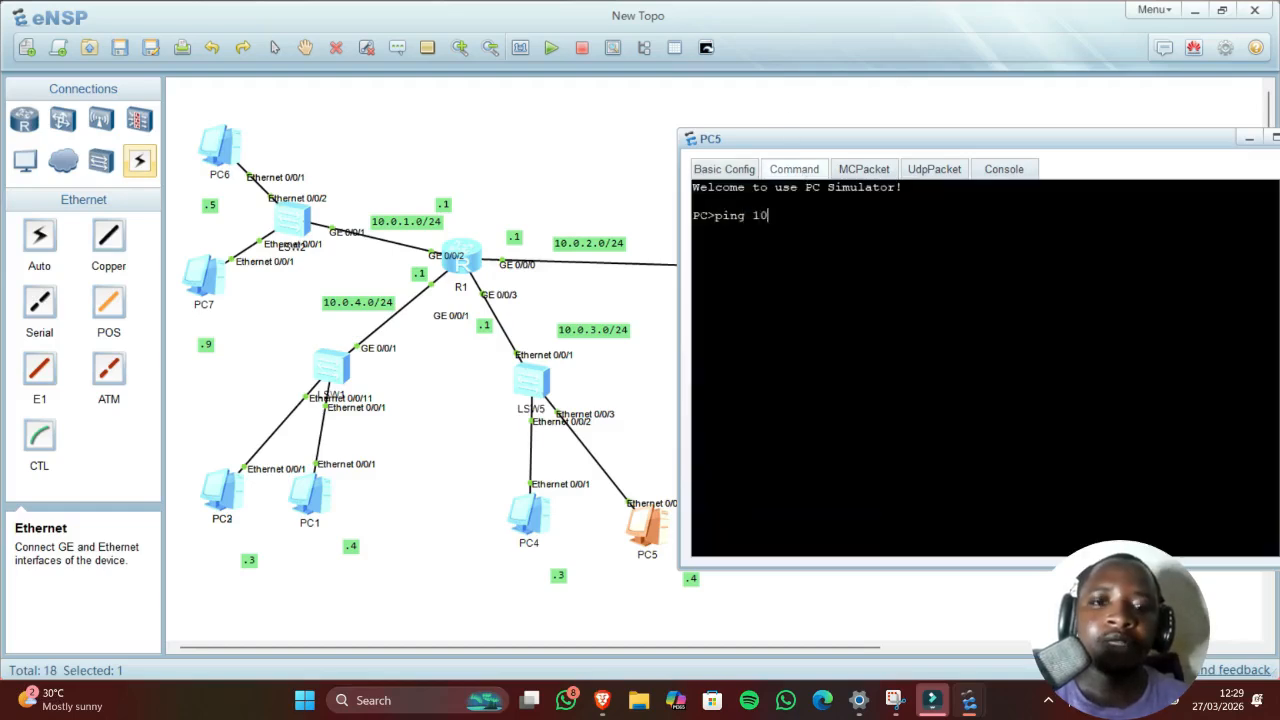
pyautogui.write('.0.3.1')
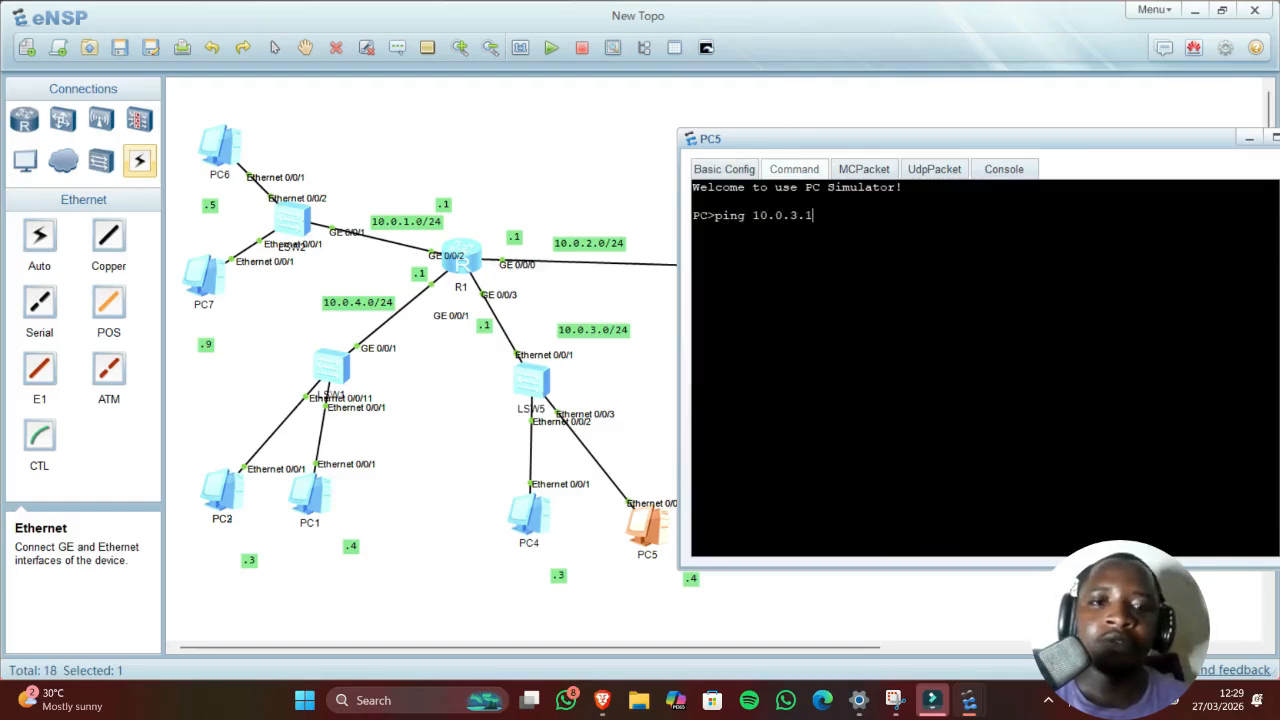
pyautogui.press('Return')
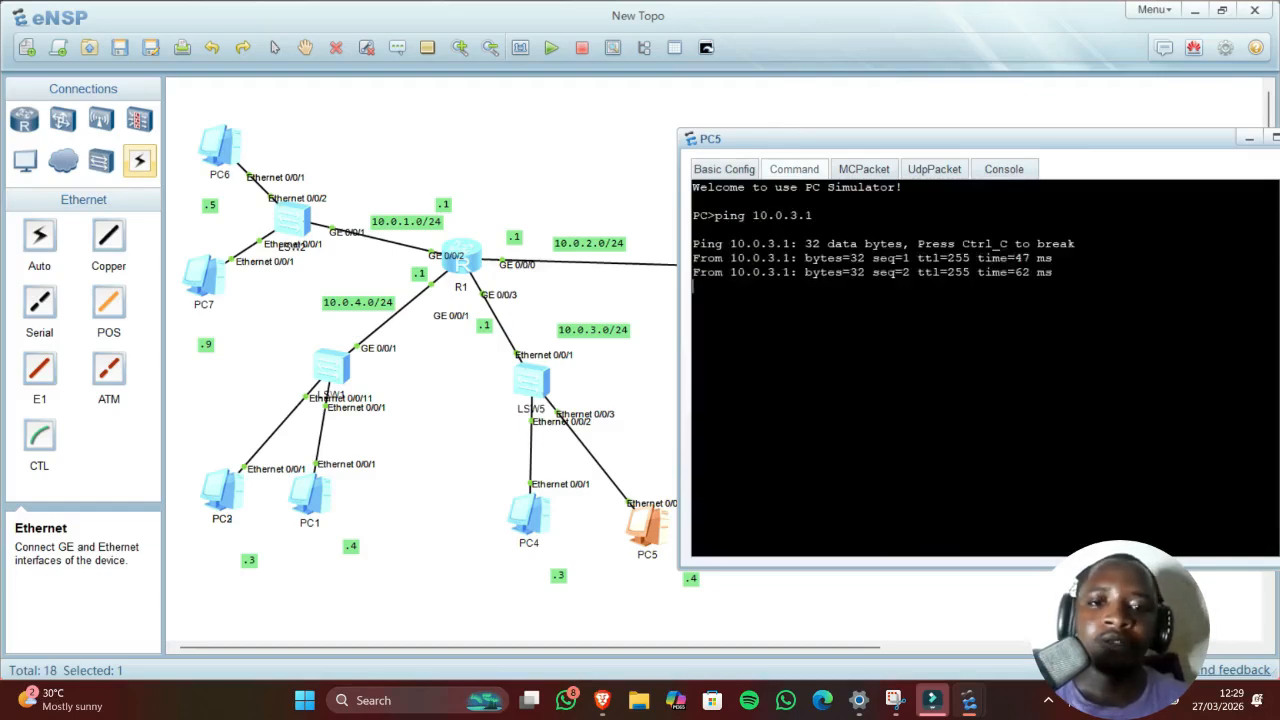
pyautogui.click(638, 386)
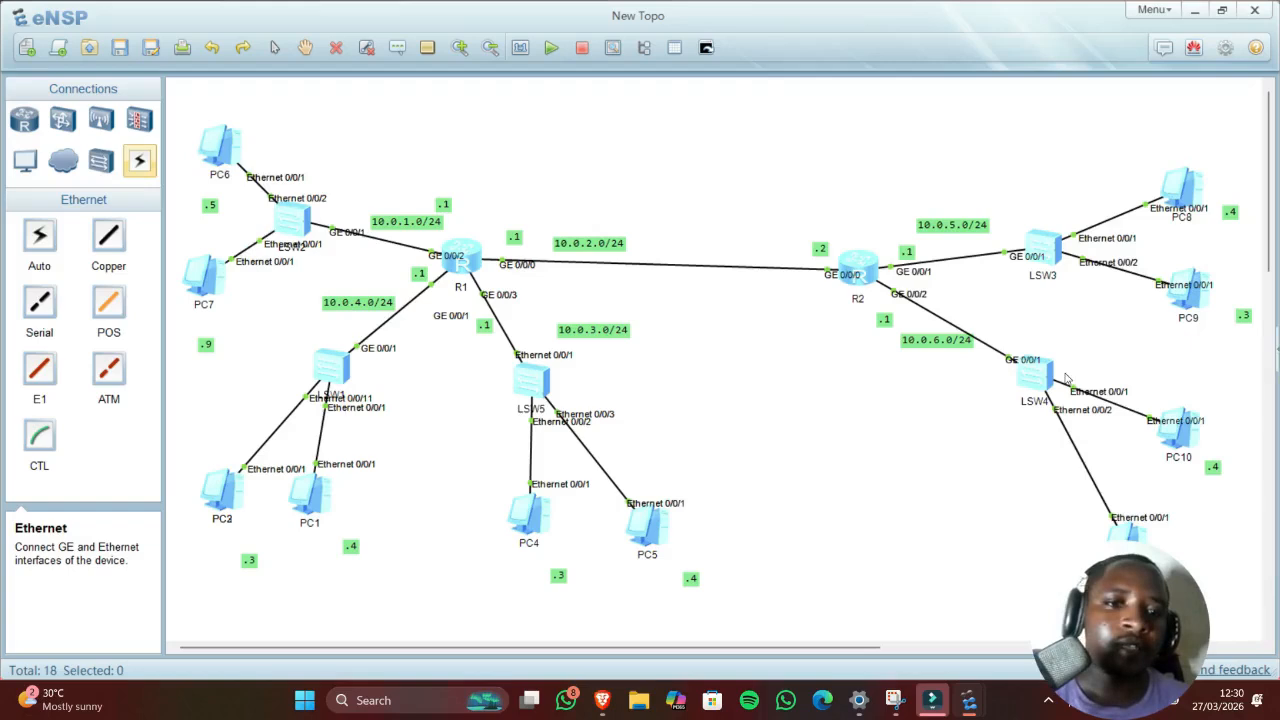
# Step: Open router R2's CLI console and move it to the lower right, leaving R1 visible
pyautogui.doubleClick(860, 270)
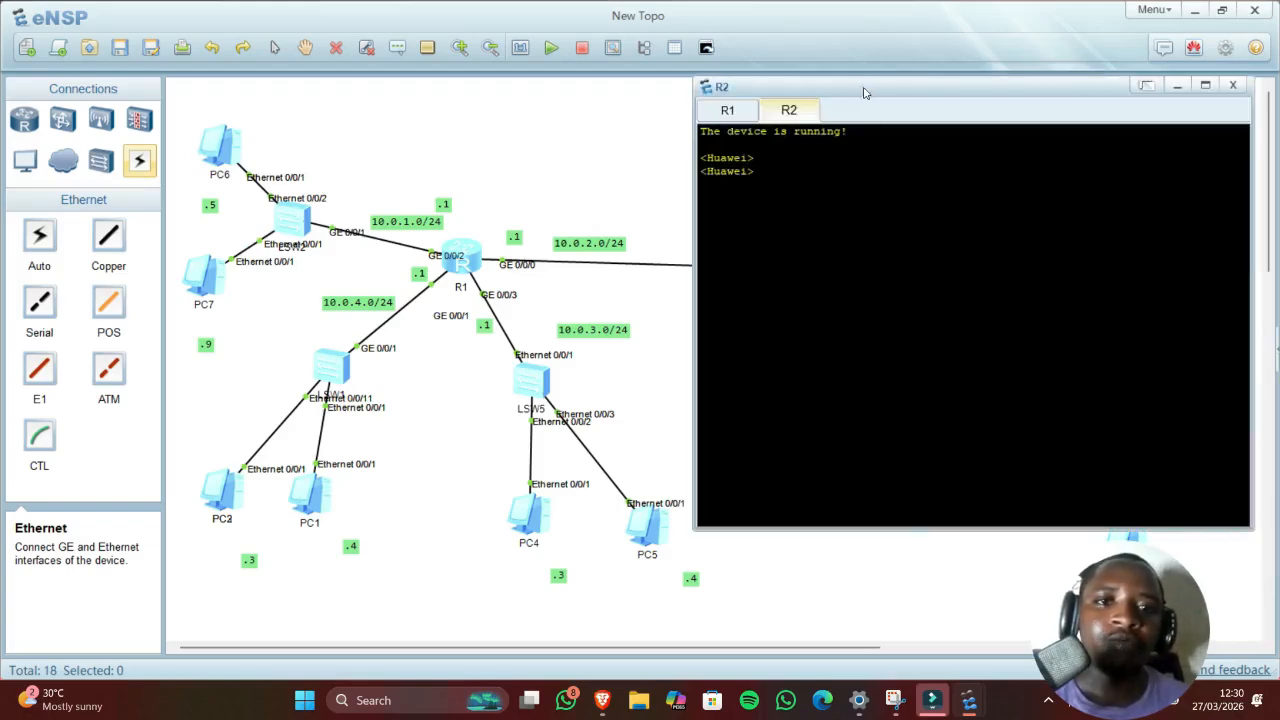
pyautogui.moveTo(865, 93); pyautogui.dragTo(508, 129)
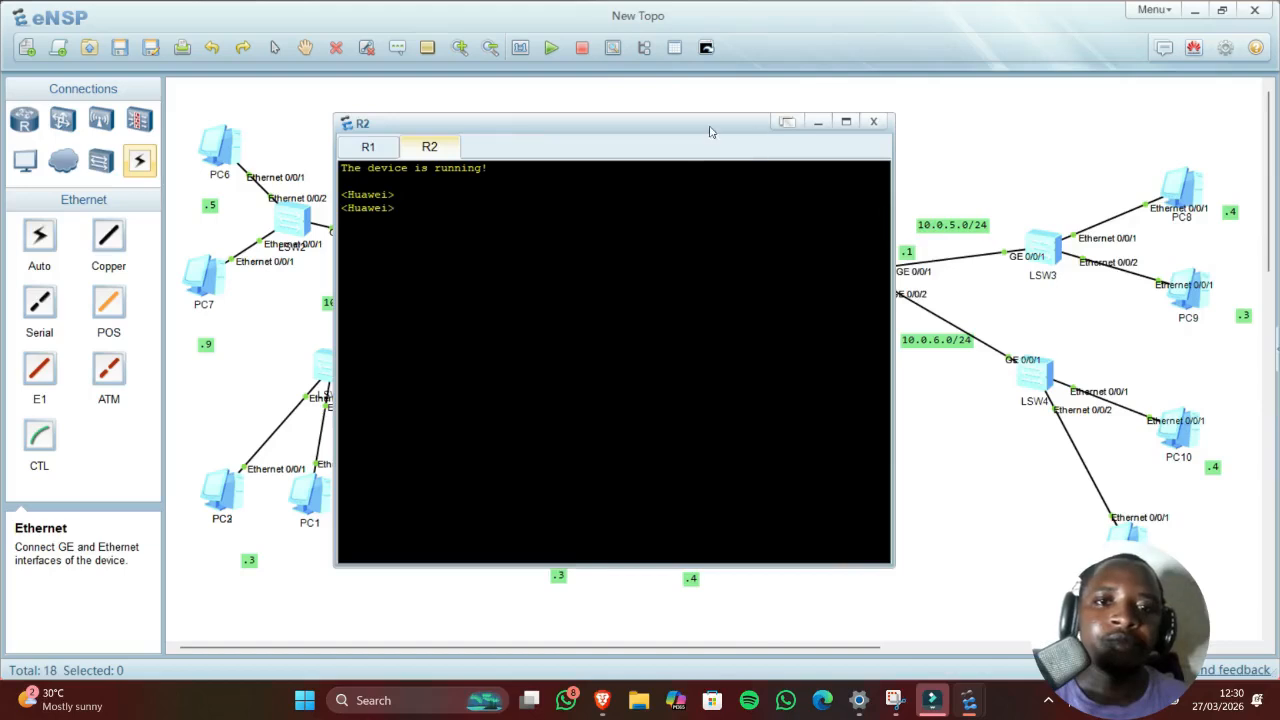
pyautogui.moveTo(710, 131); pyautogui.dragTo(1073, 225)
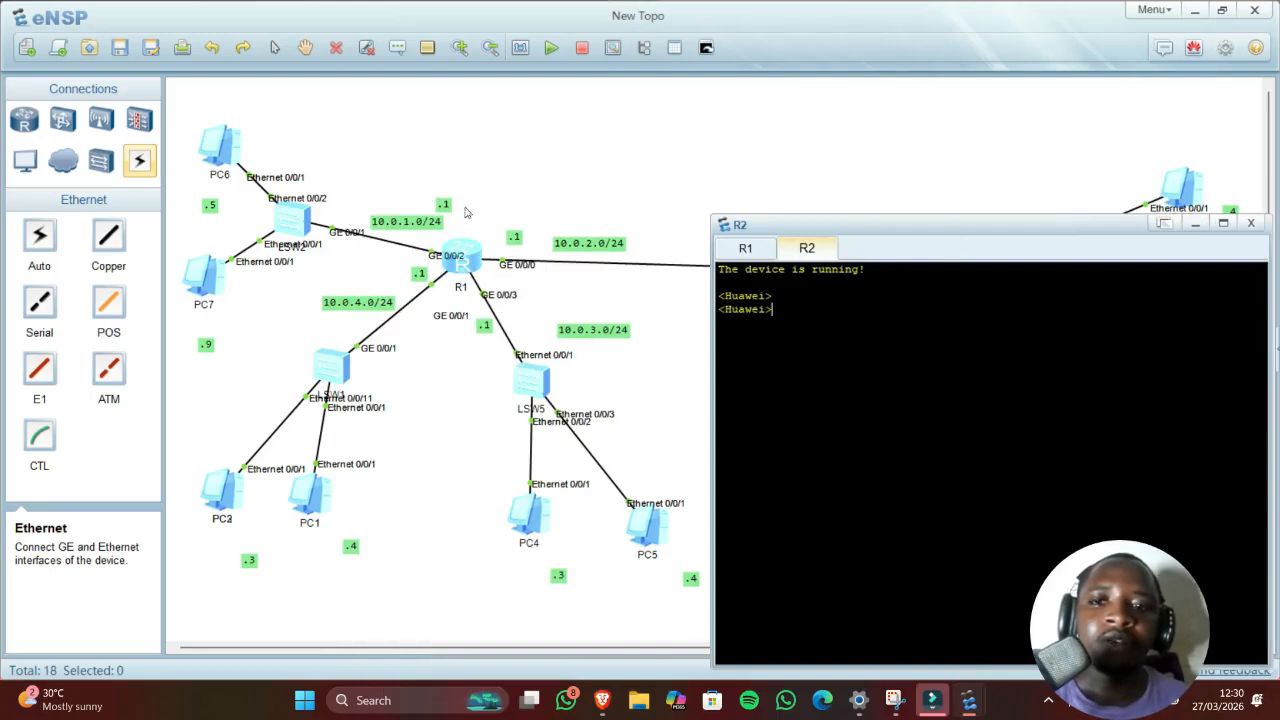
# Step: Open R1's console and enter interface g0/0/0, fixing the mistyped name
pyautogui.doubleClick(466, 258)
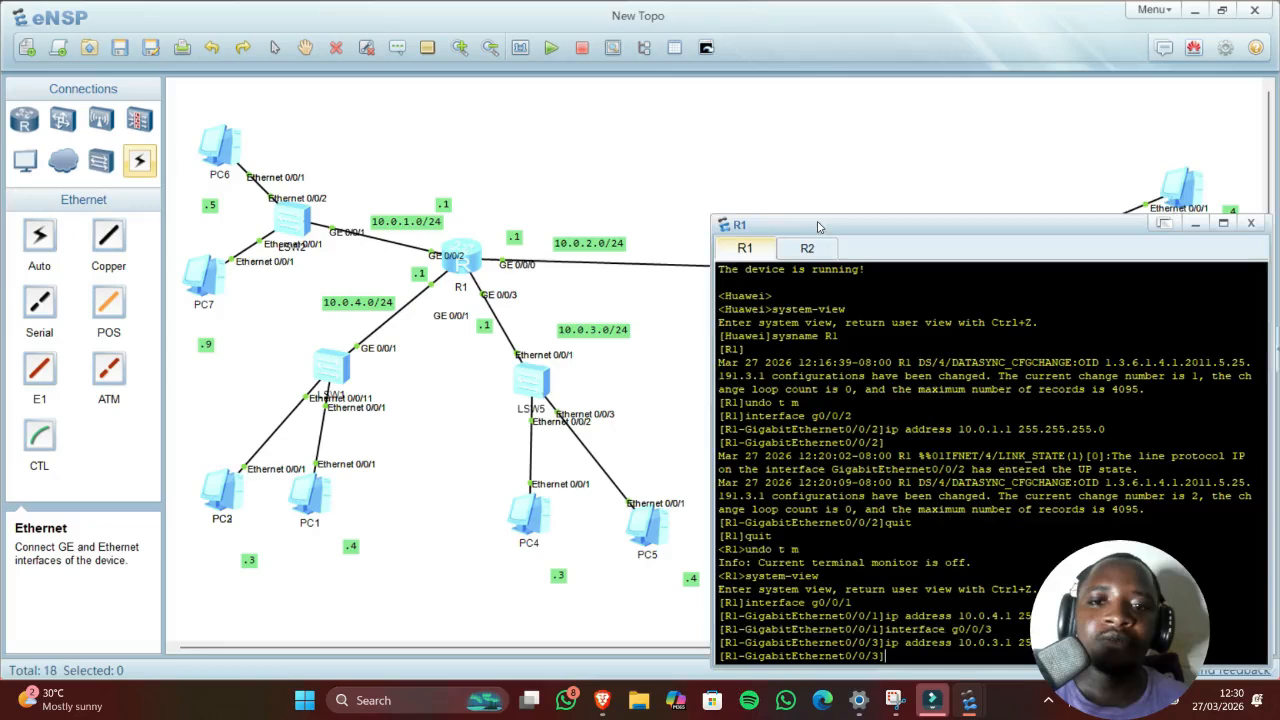
pyautogui.moveTo(818, 226); pyautogui.dragTo(841, 79)
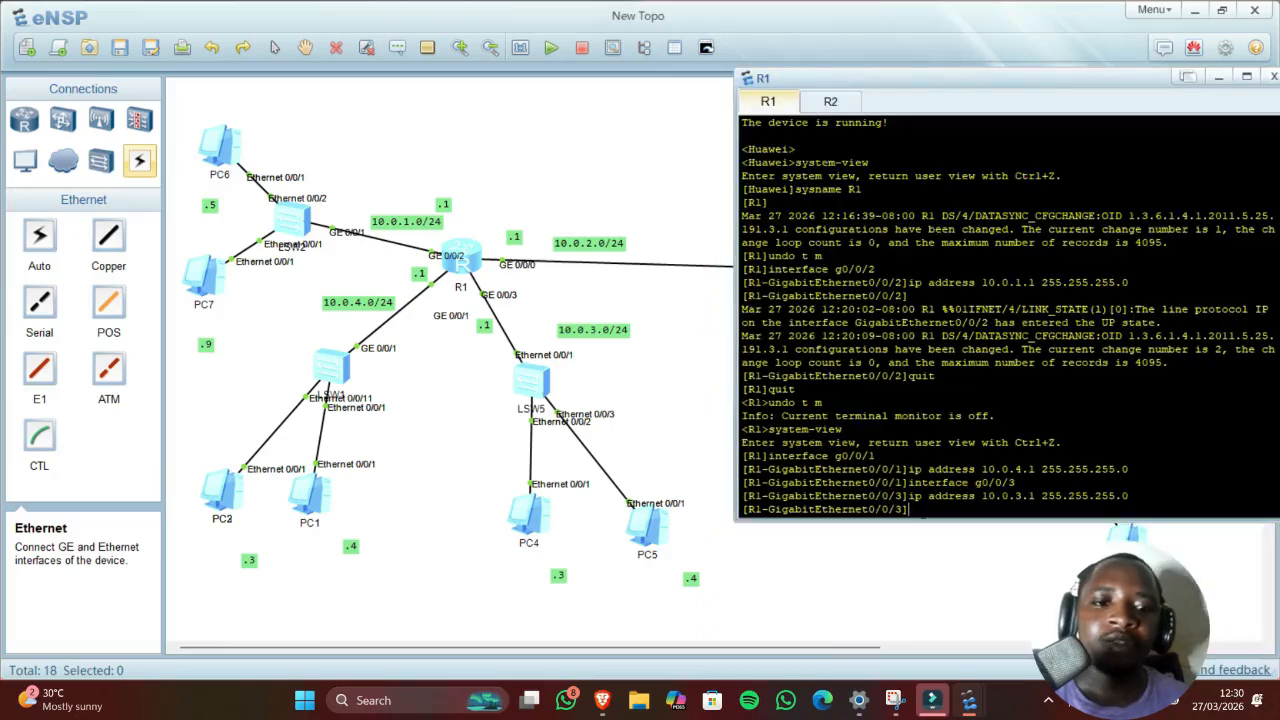
pyautogui.press('Return')
pyautogui.write('inte')
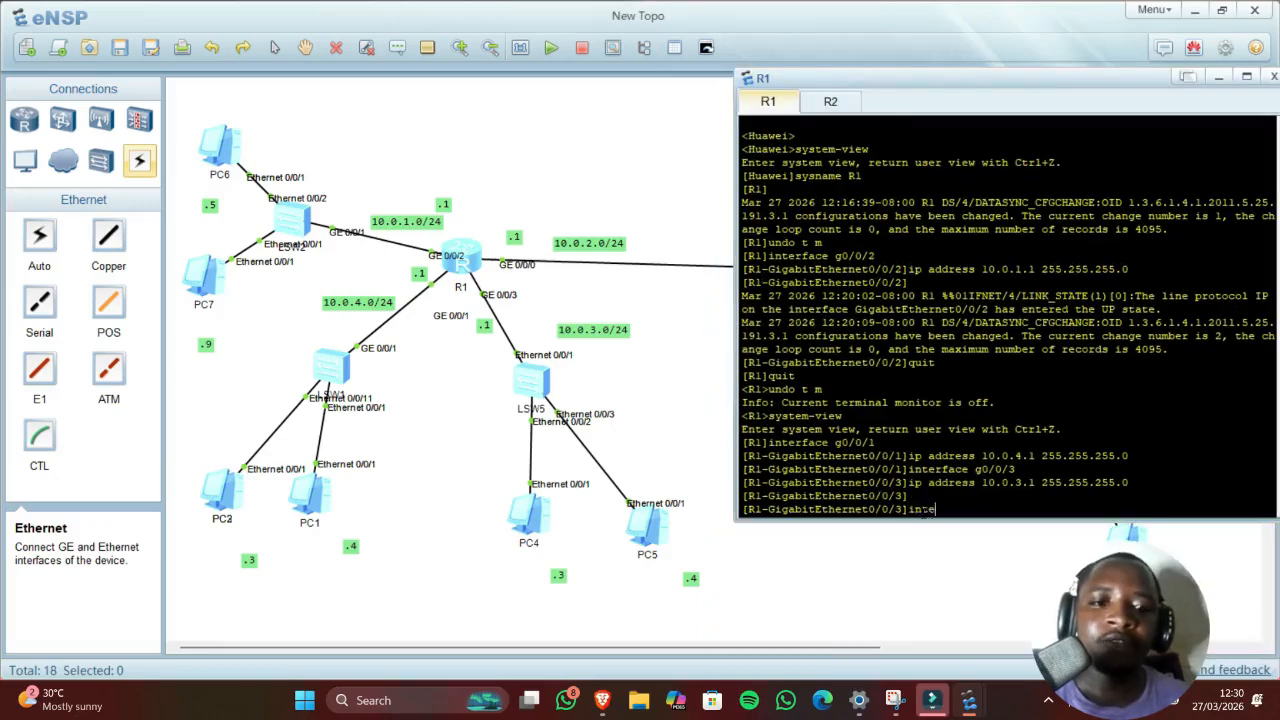
pyautogui.write('rface g')
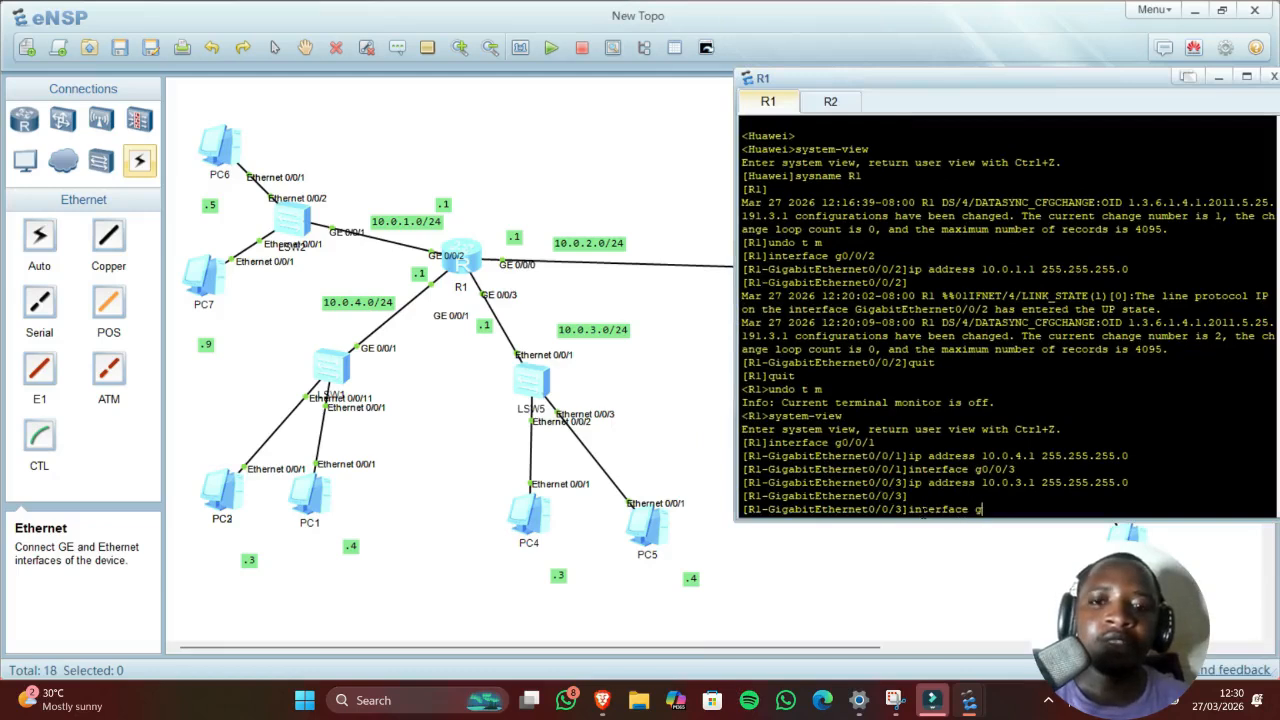
pyautogui.write('0/00')
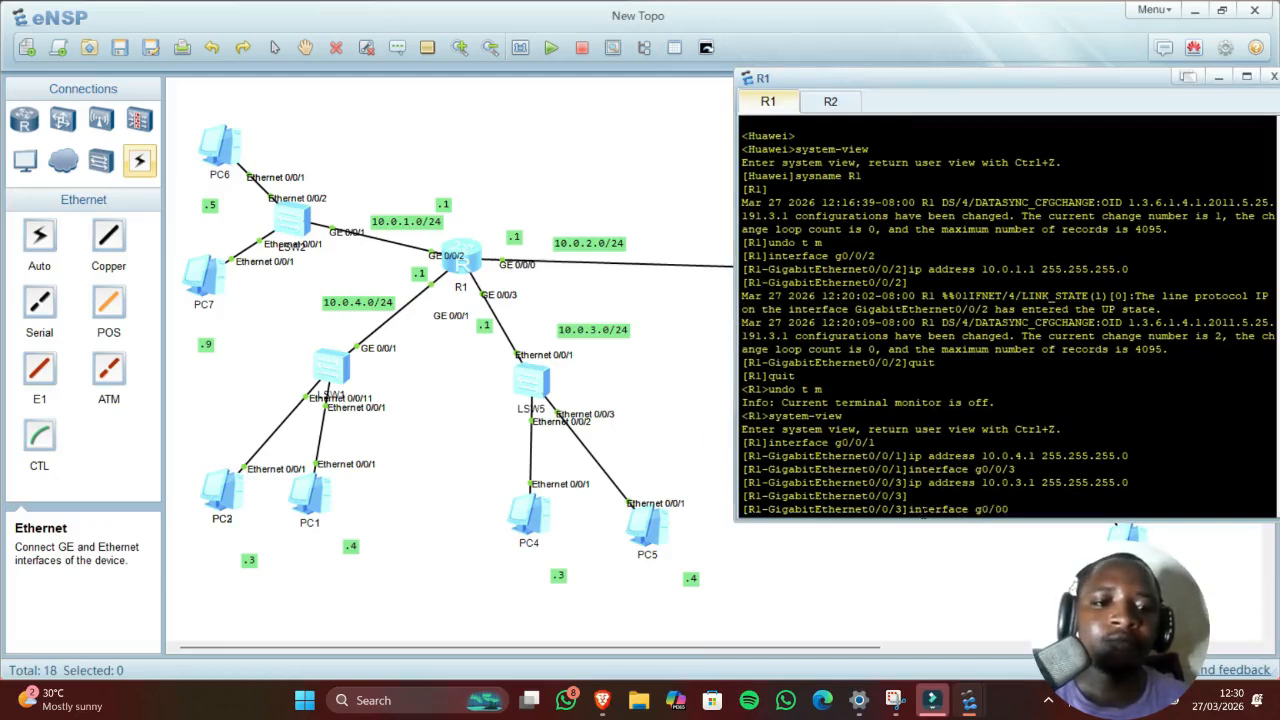
pyautogui.press('BackSpace')
pyautogui.write('/0')
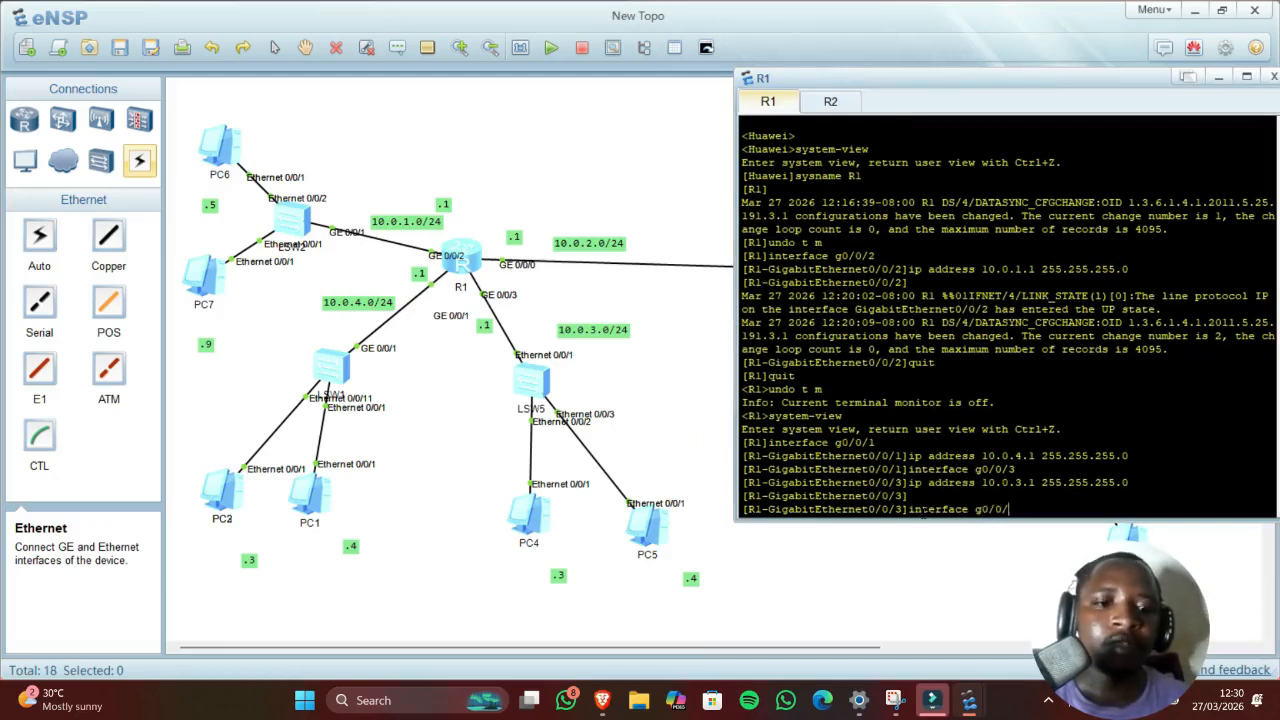
pyautogui.press('Return')
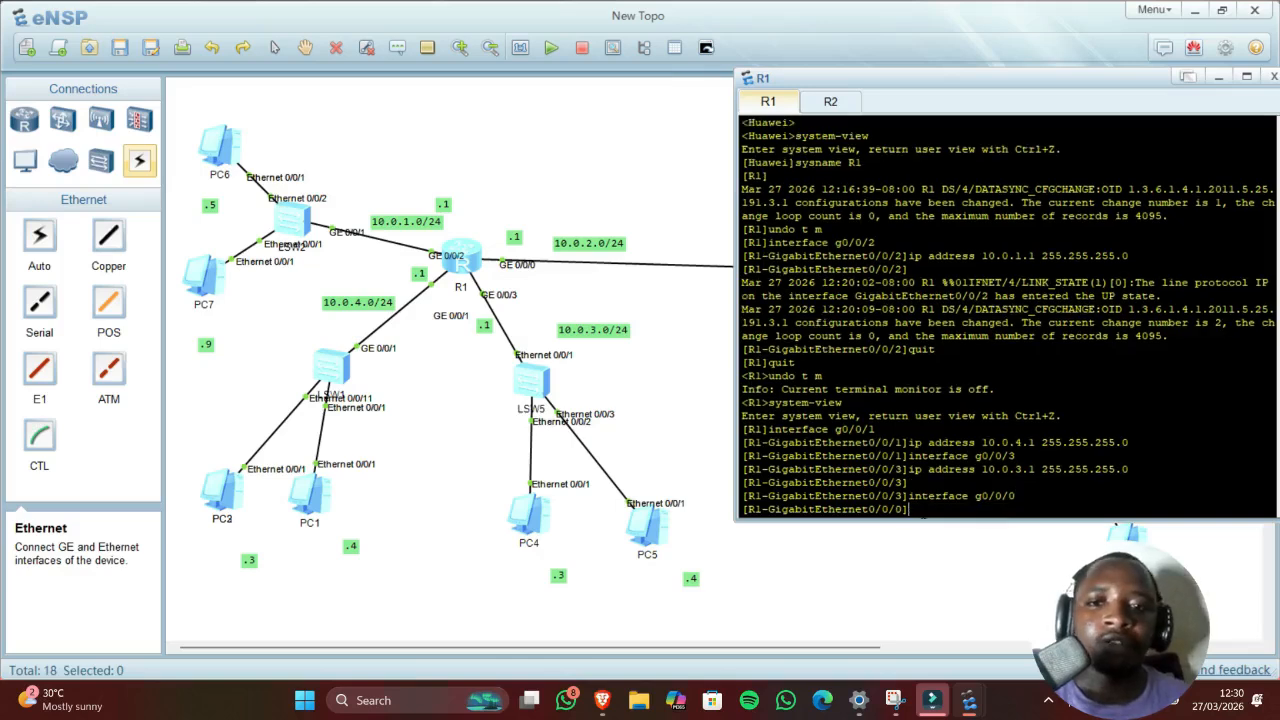
# Step: Assign ip address 10.0.2.1 255.255.255.0 to R1's GE0/0/0 and return to the topology
pyautogui.write('ip')
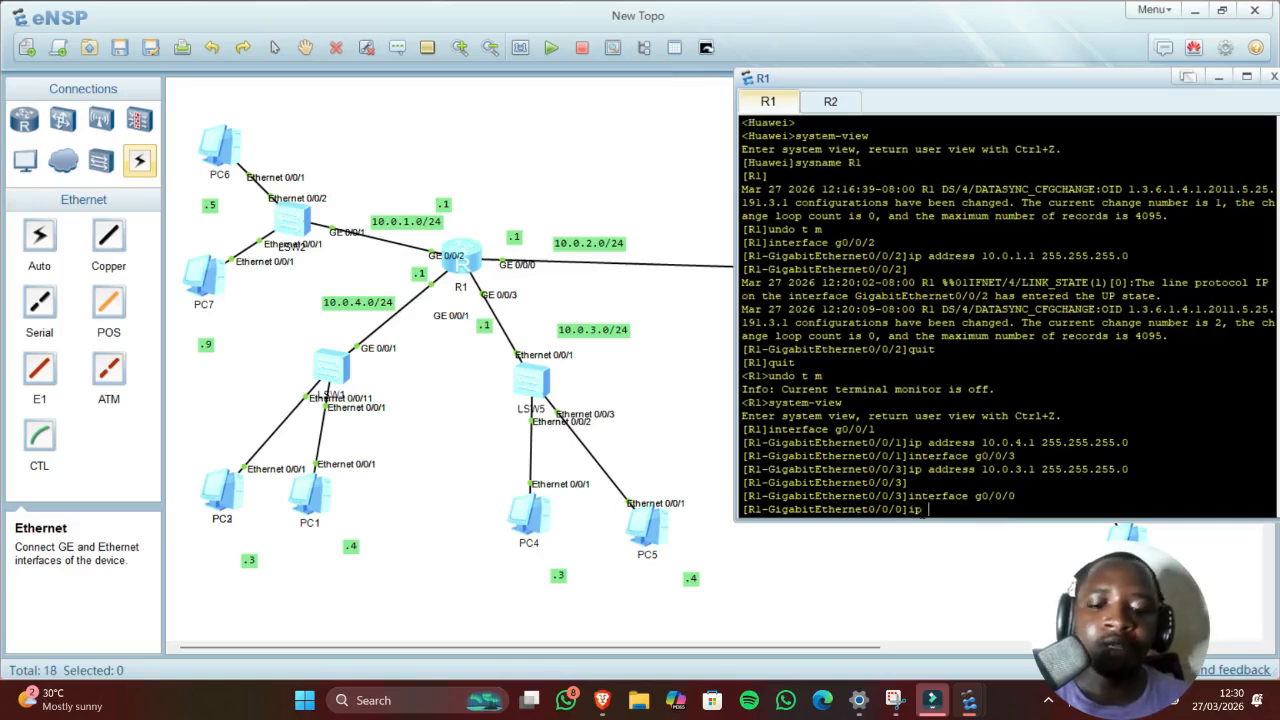
pyautogui.write(' add')
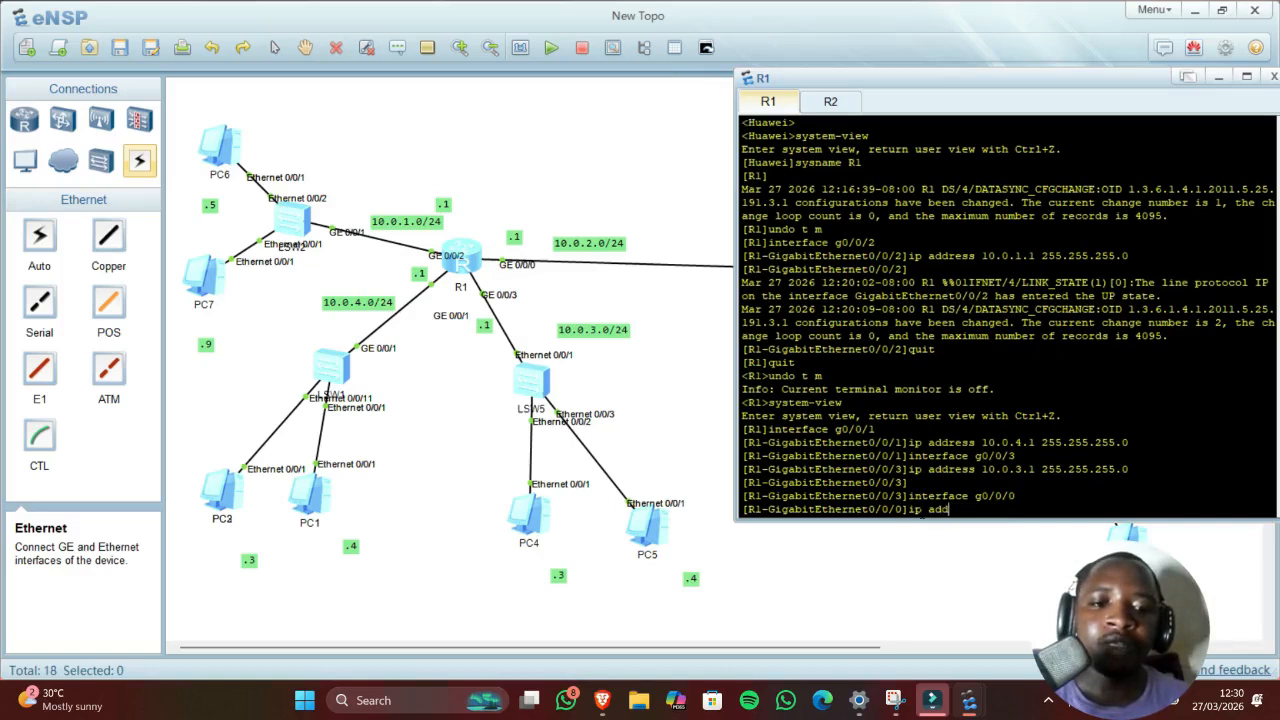
pyautogui.write('ress 1')
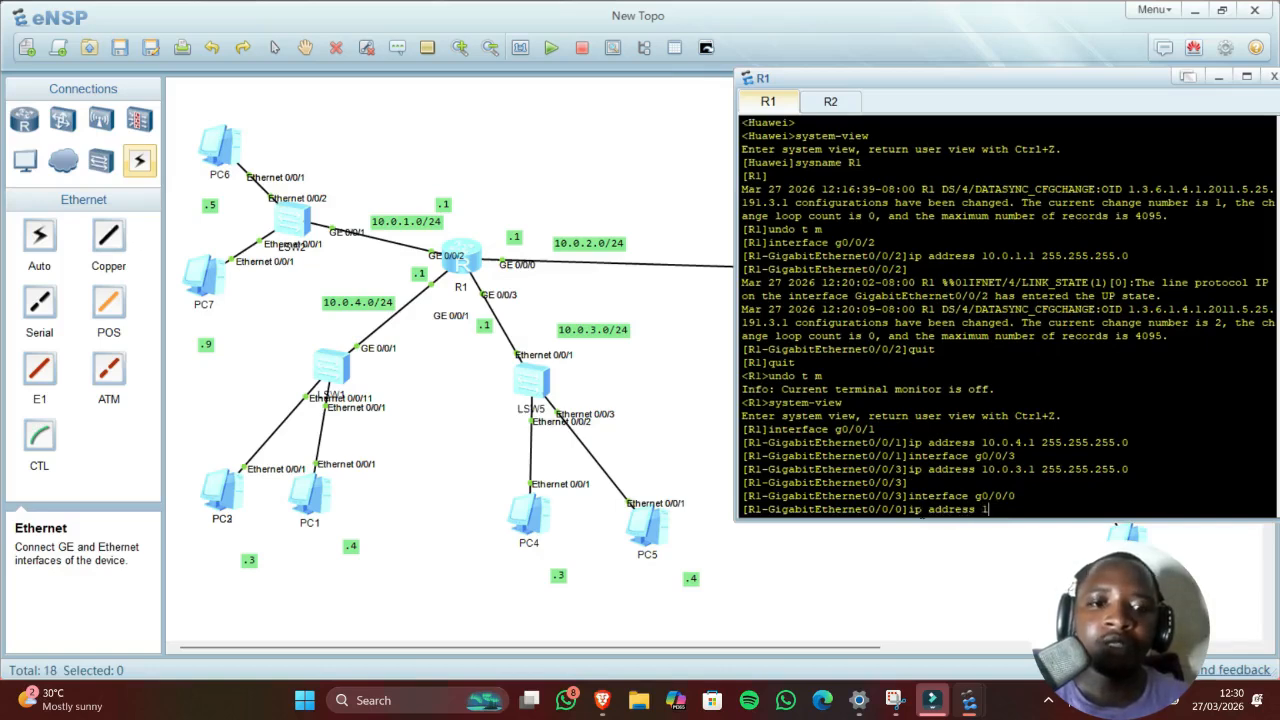
pyautogui.write('0.0')
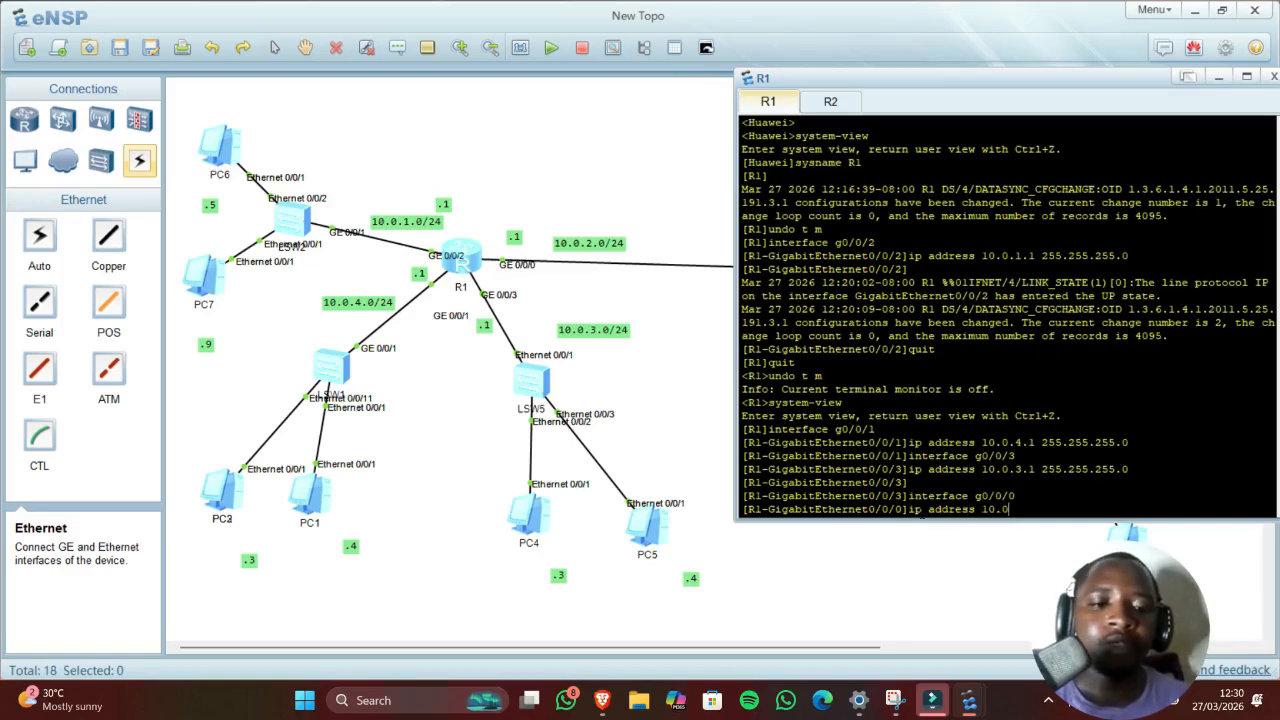
pyautogui.write('.2')
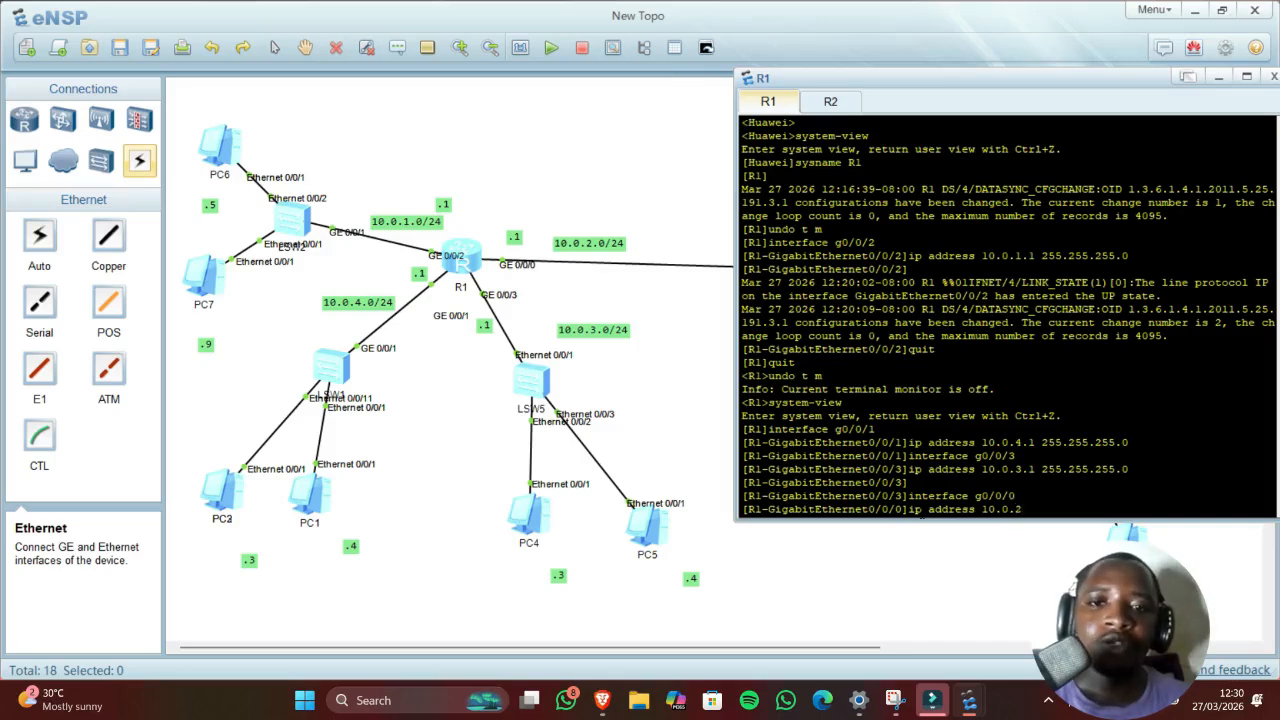
pyautogui.write('.1')
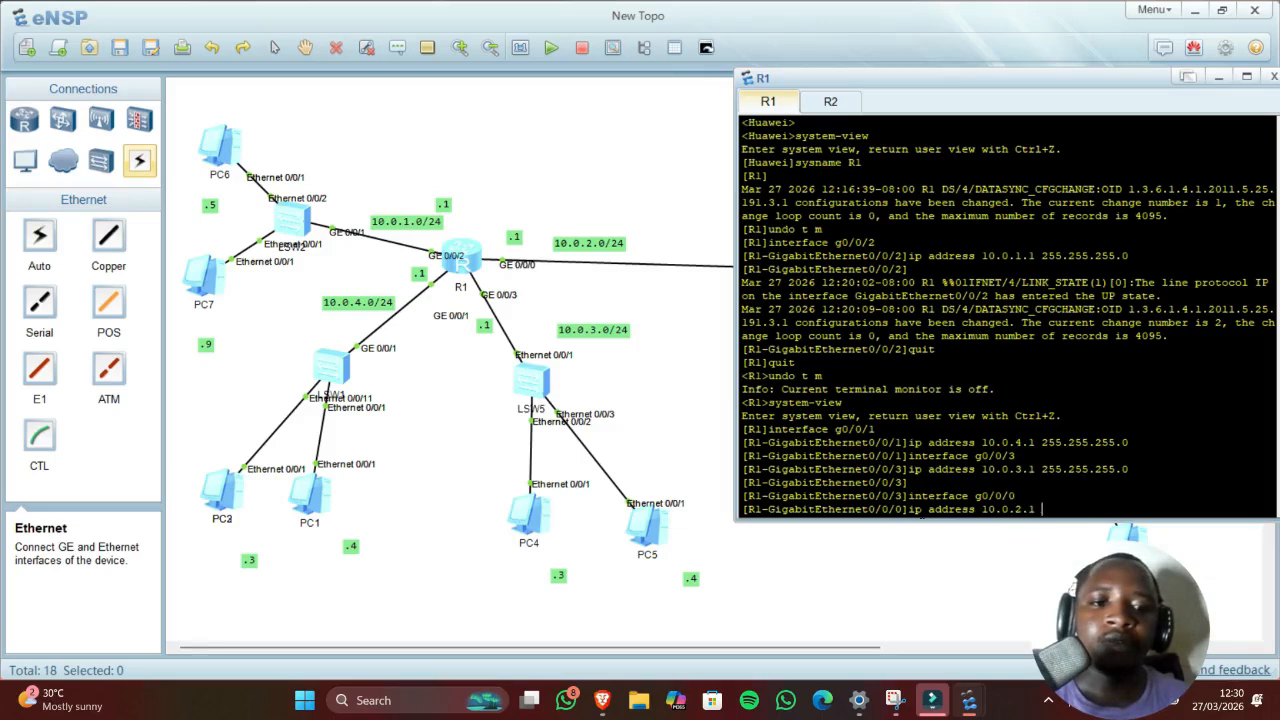
pyautogui.write(' 25')
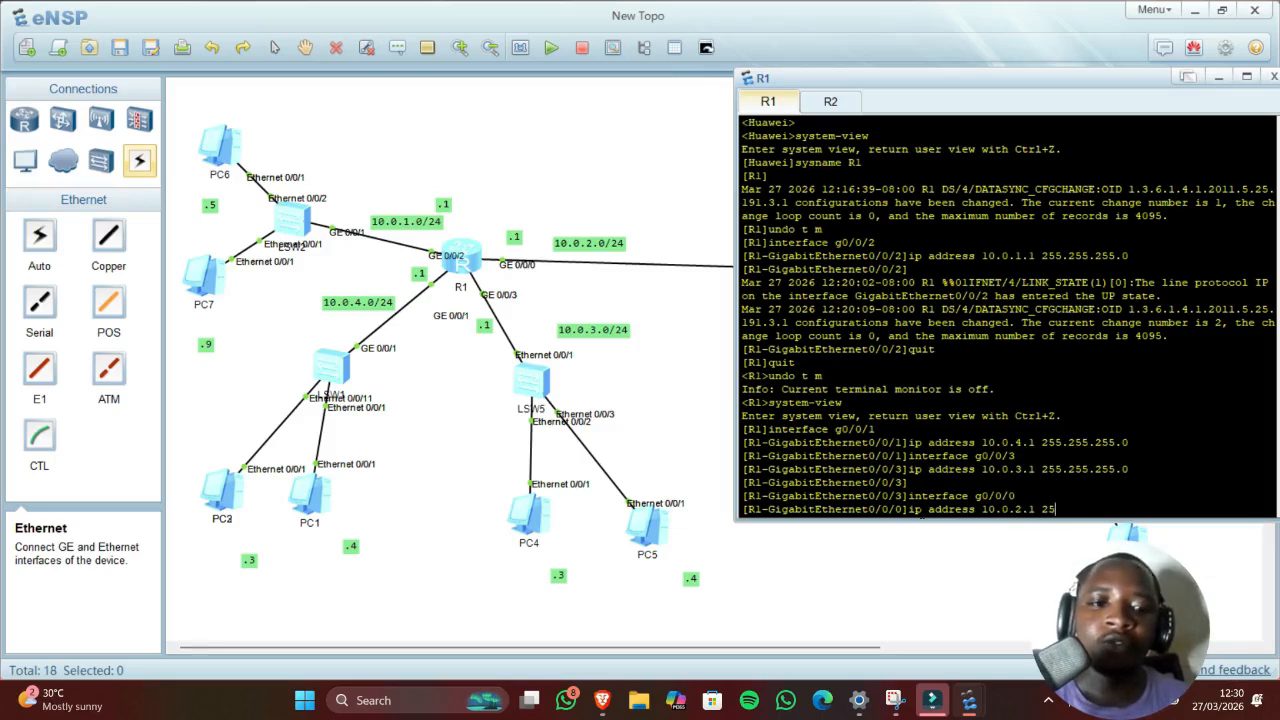
pyautogui.write('5.255')
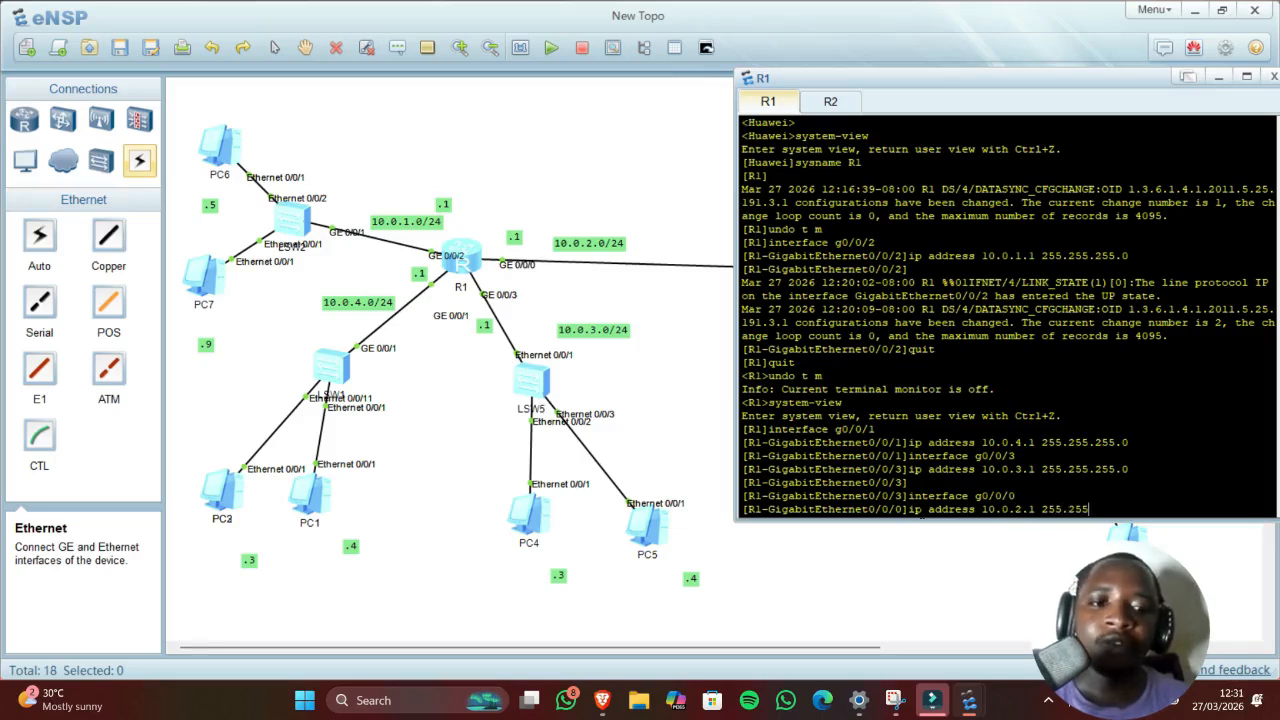
pyautogui.write('.255.0')
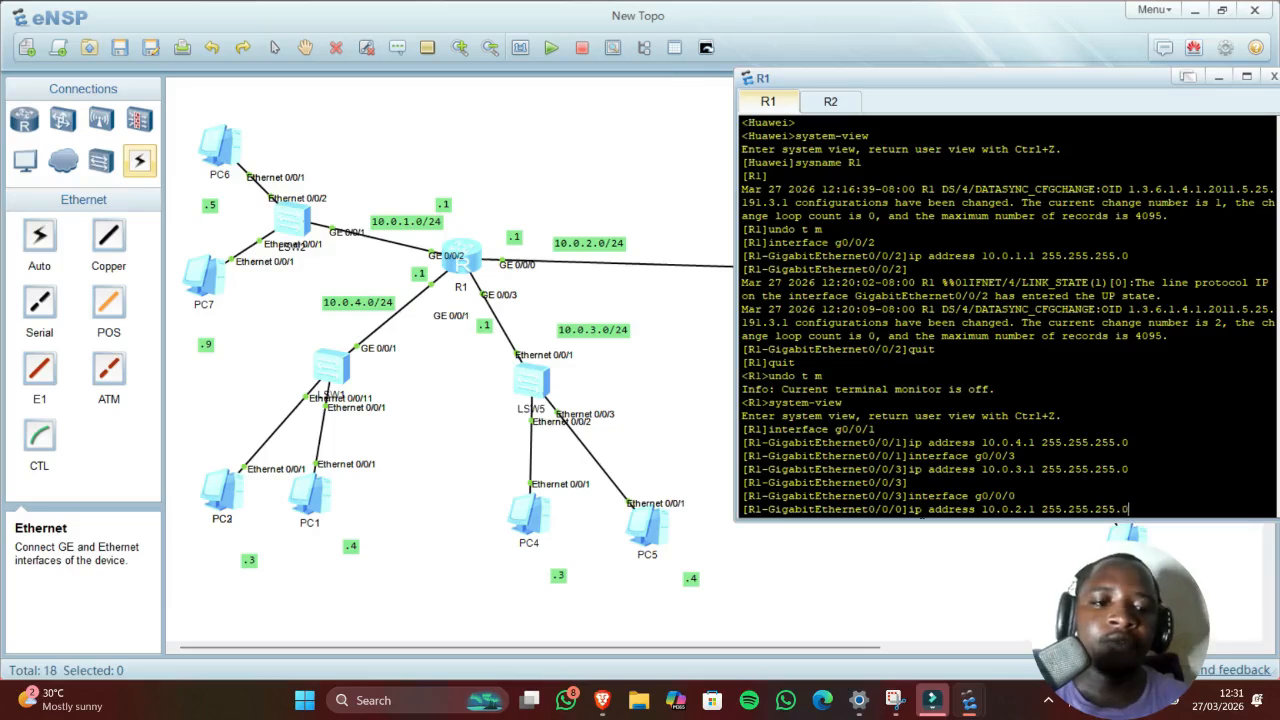
pyautogui.press('Return')
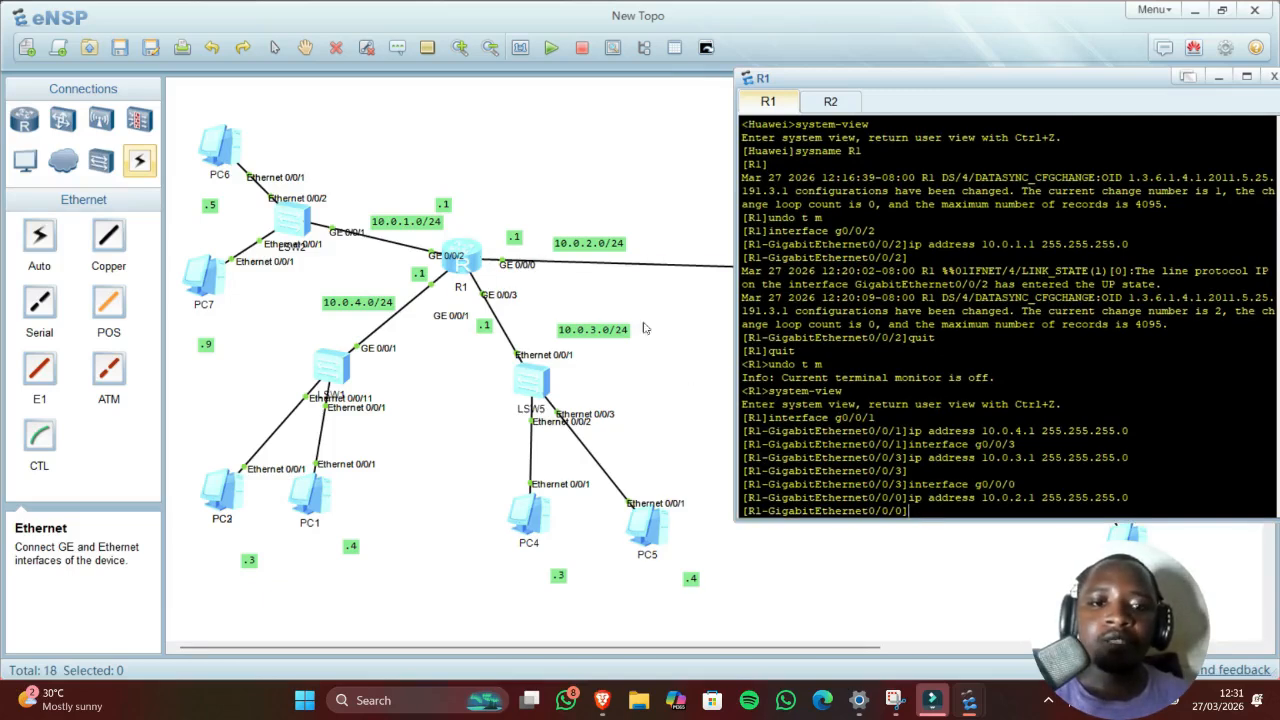
pyautogui.click(698, 362)
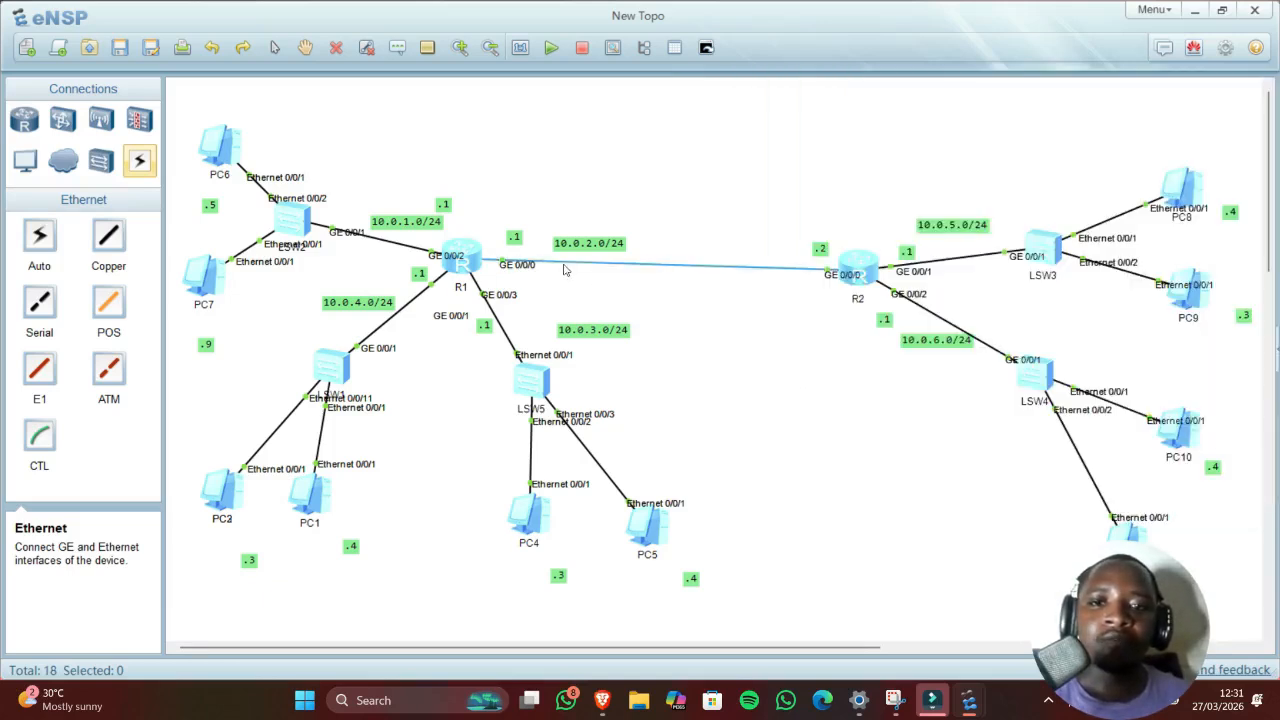
# Step: Open R2's console and turn off terminal monitor messages with undo t m
pyautogui.doubleClick(865, 277)
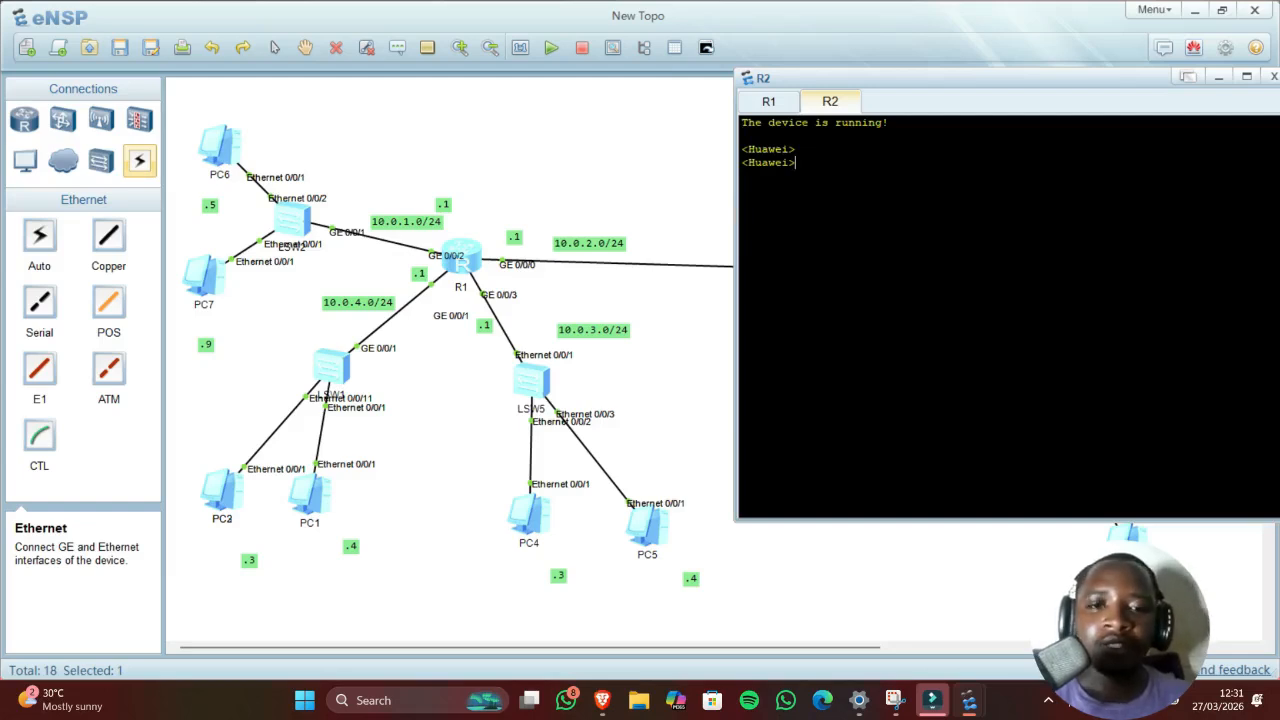
pyautogui.write('undo t')
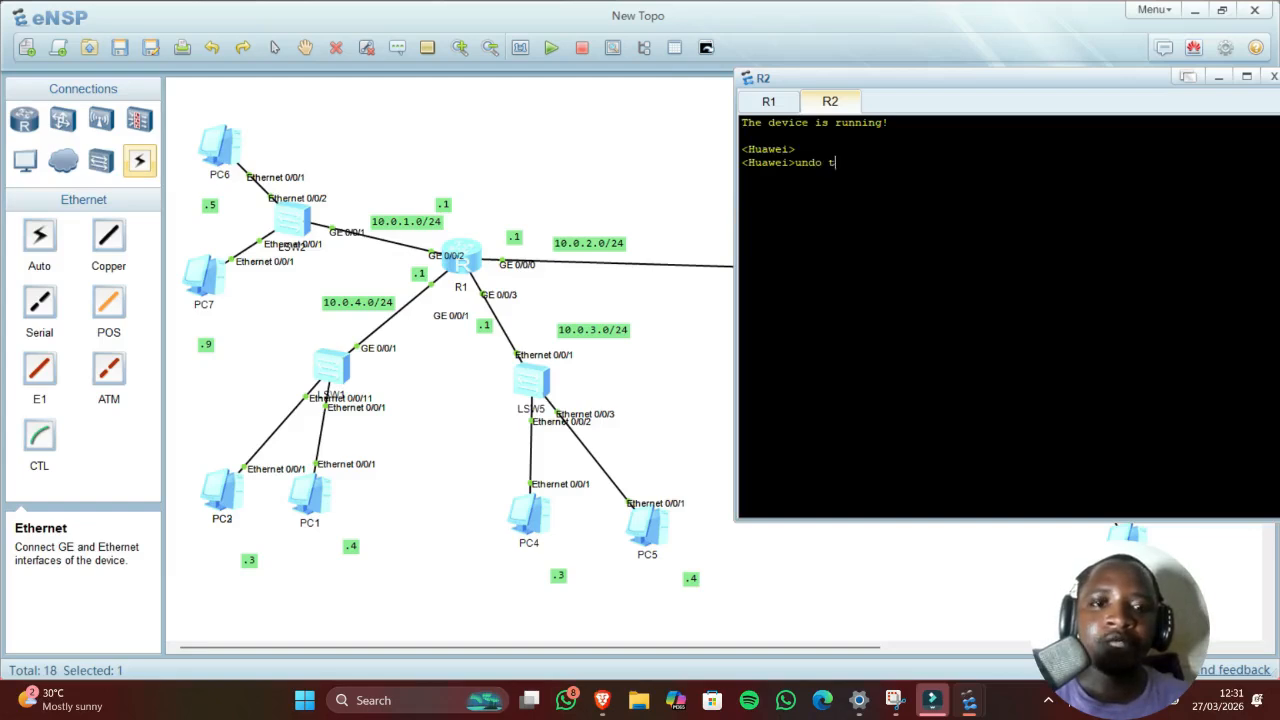
pyautogui.write(' m')
pyautogui.press('Return')
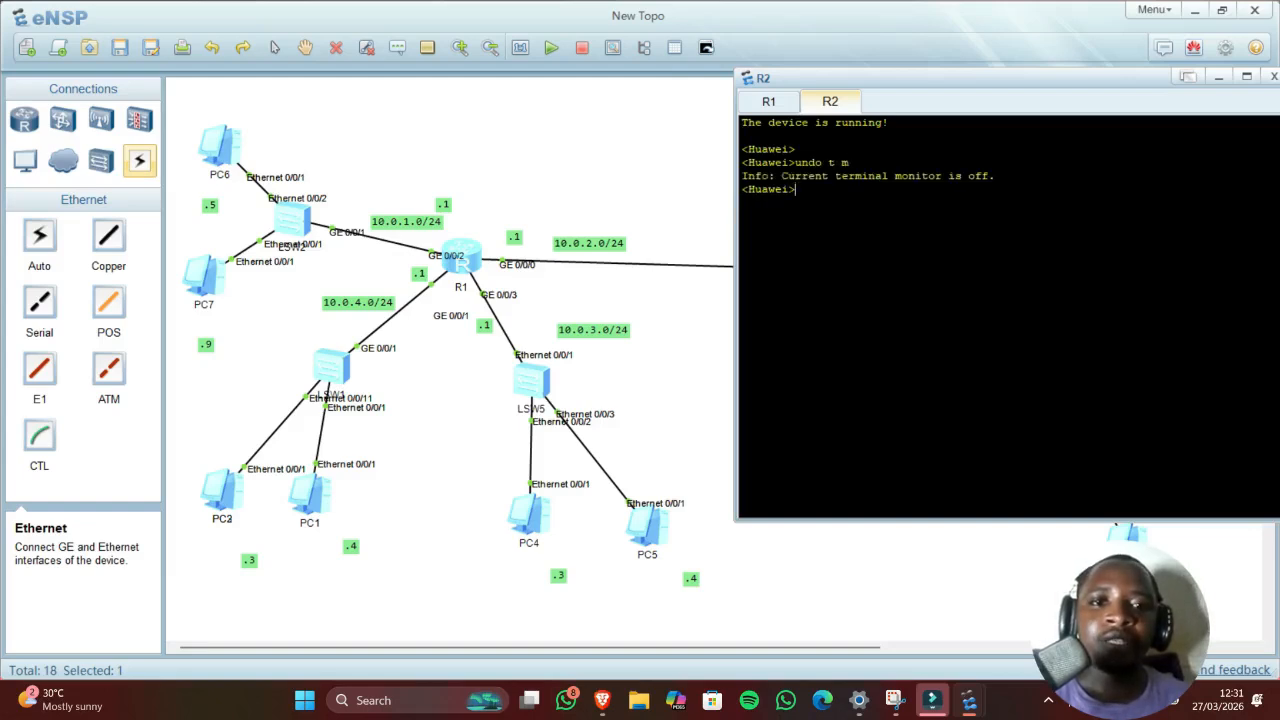
pyautogui.moveTo(795, 176); pyautogui.dragTo(927, 176)
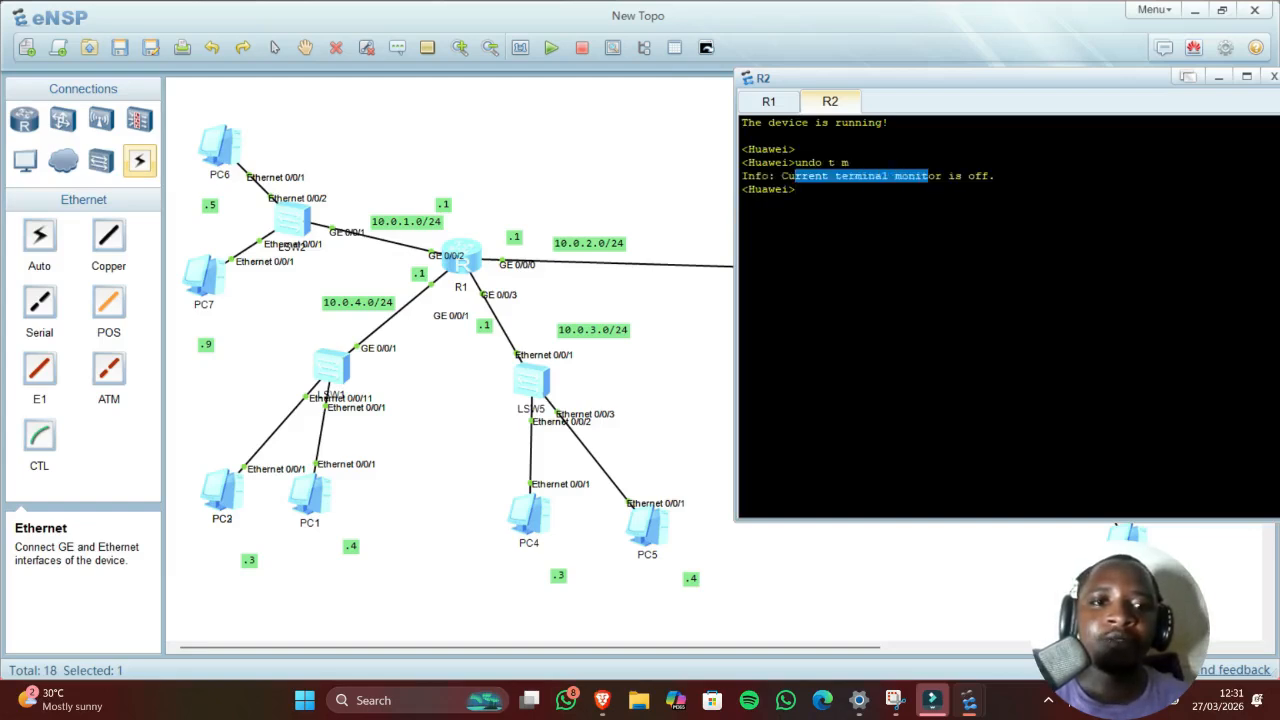
pyautogui.click(796, 189)
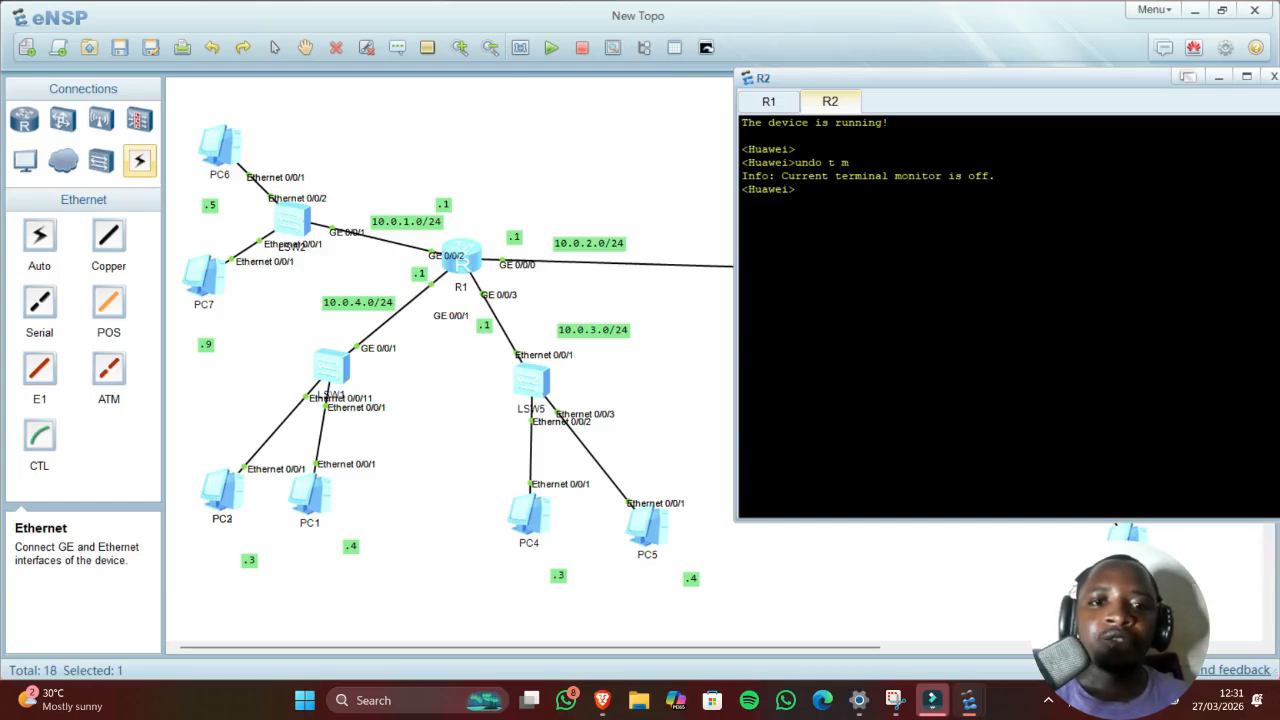
# Step: Enter system-view and rename the router with sysname R2
pyautogui.write('syste')
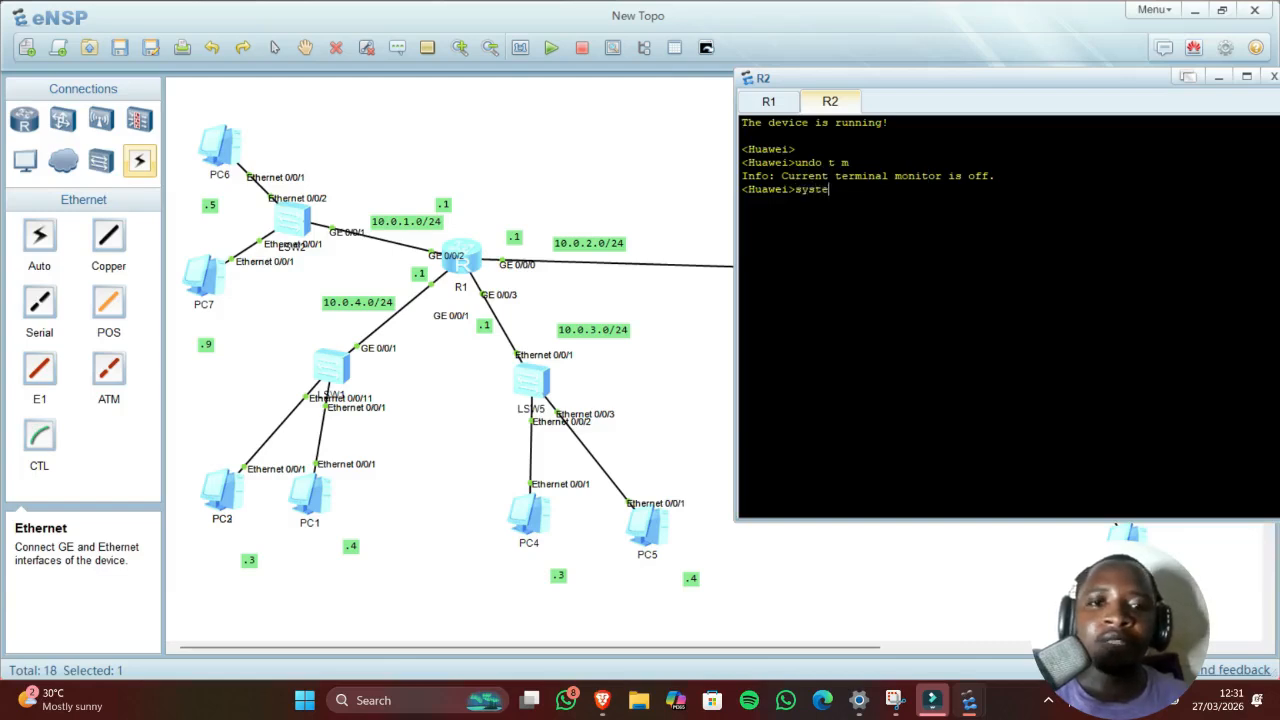
pyautogui.write('m-view')
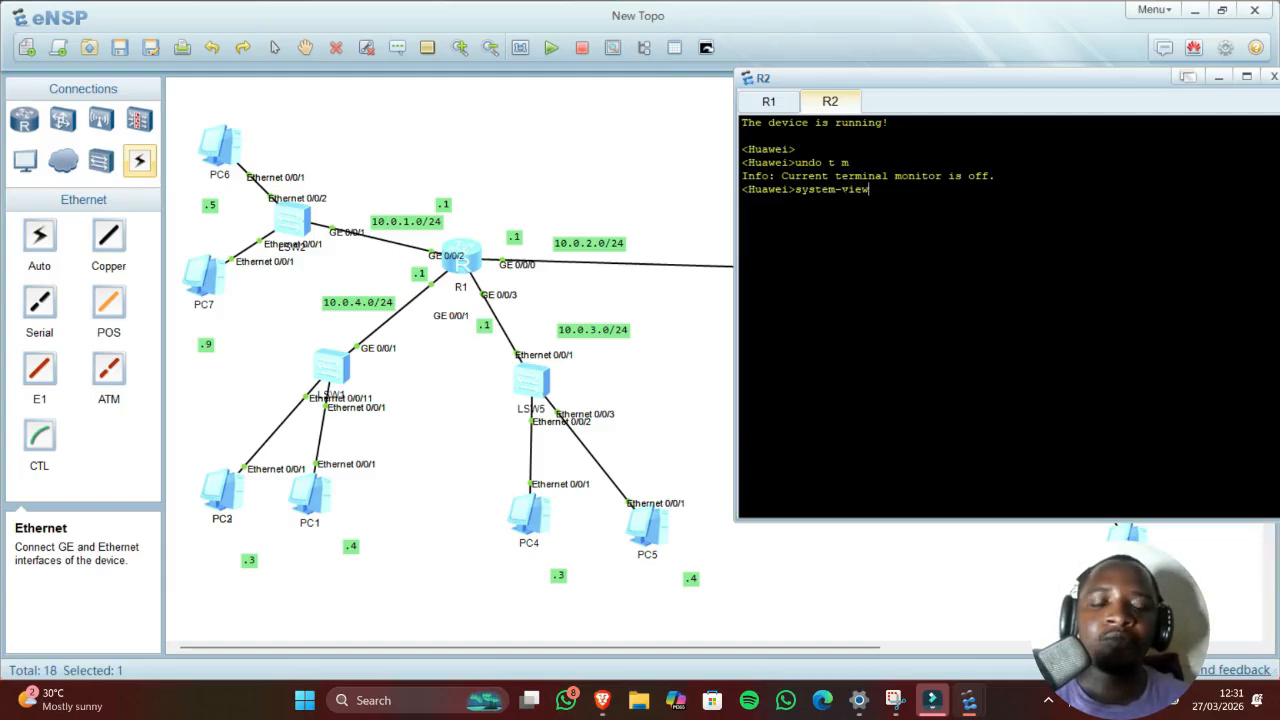
pyautogui.press('Return')
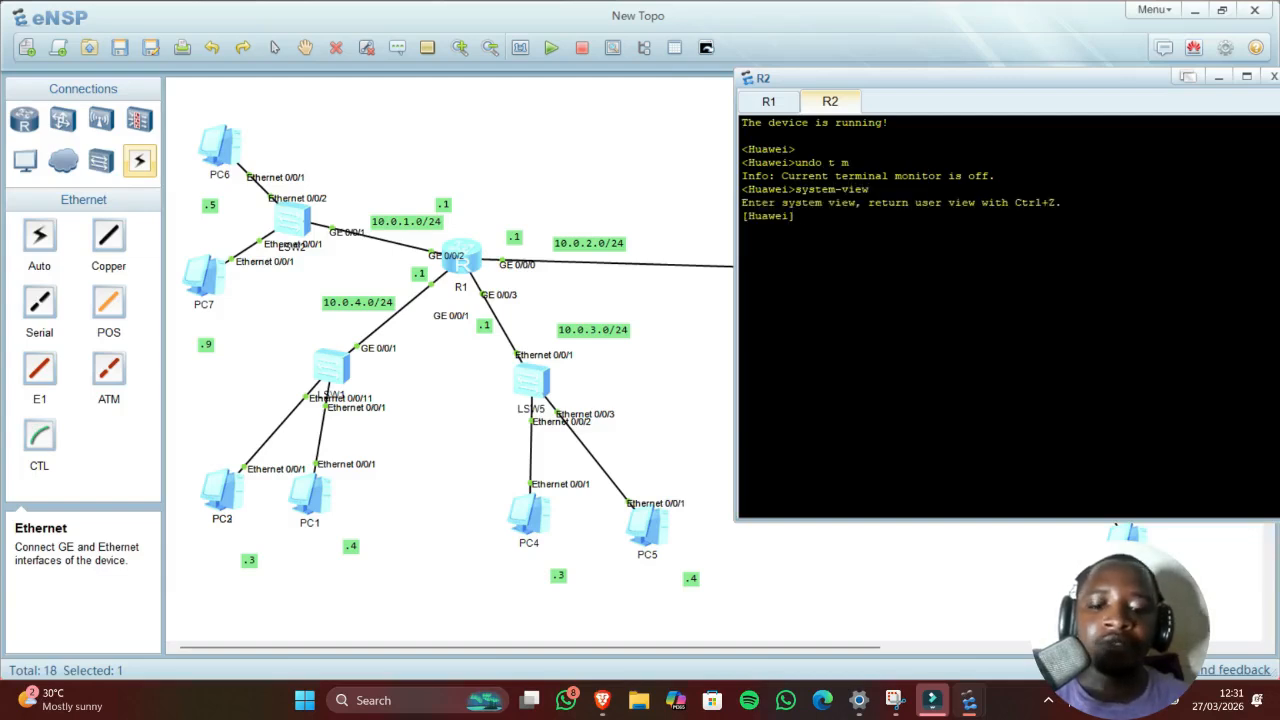
pyautogui.write('system')
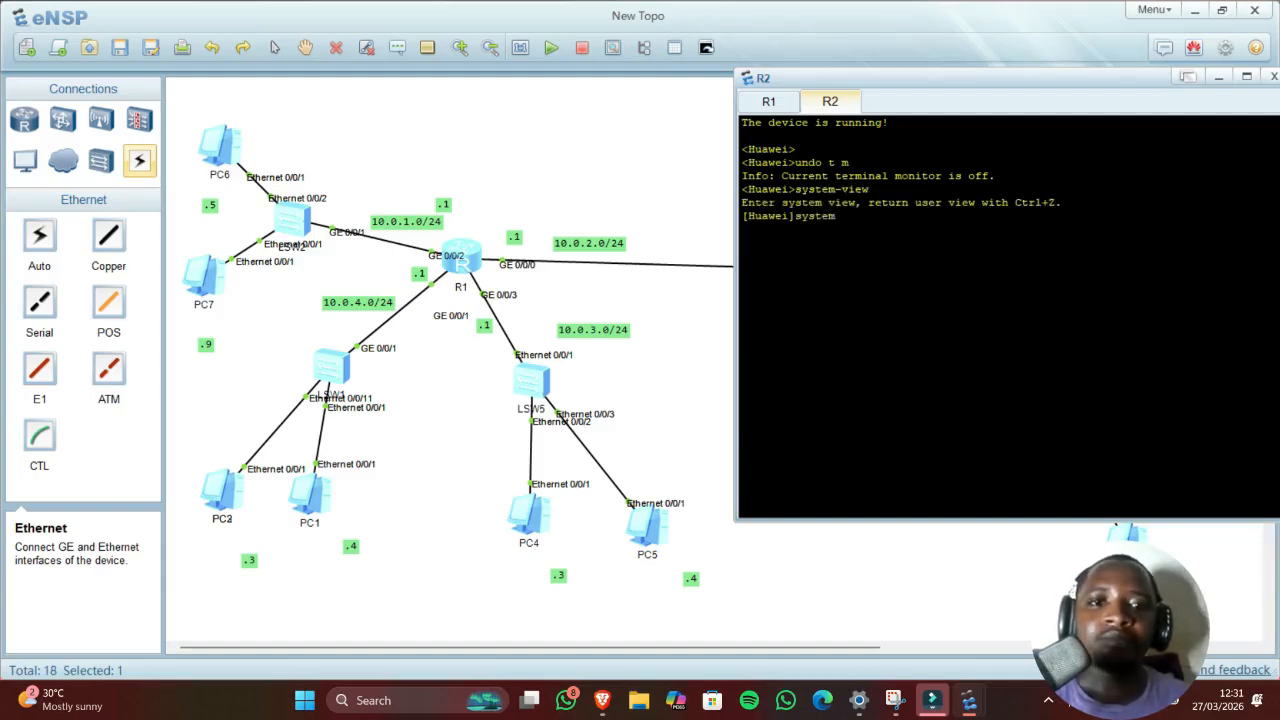
pyautogui.press('BackSpace')
pyautogui.press('BackSpace')
pyautogui.press('BackSpace')
pyautogui.write('name ')
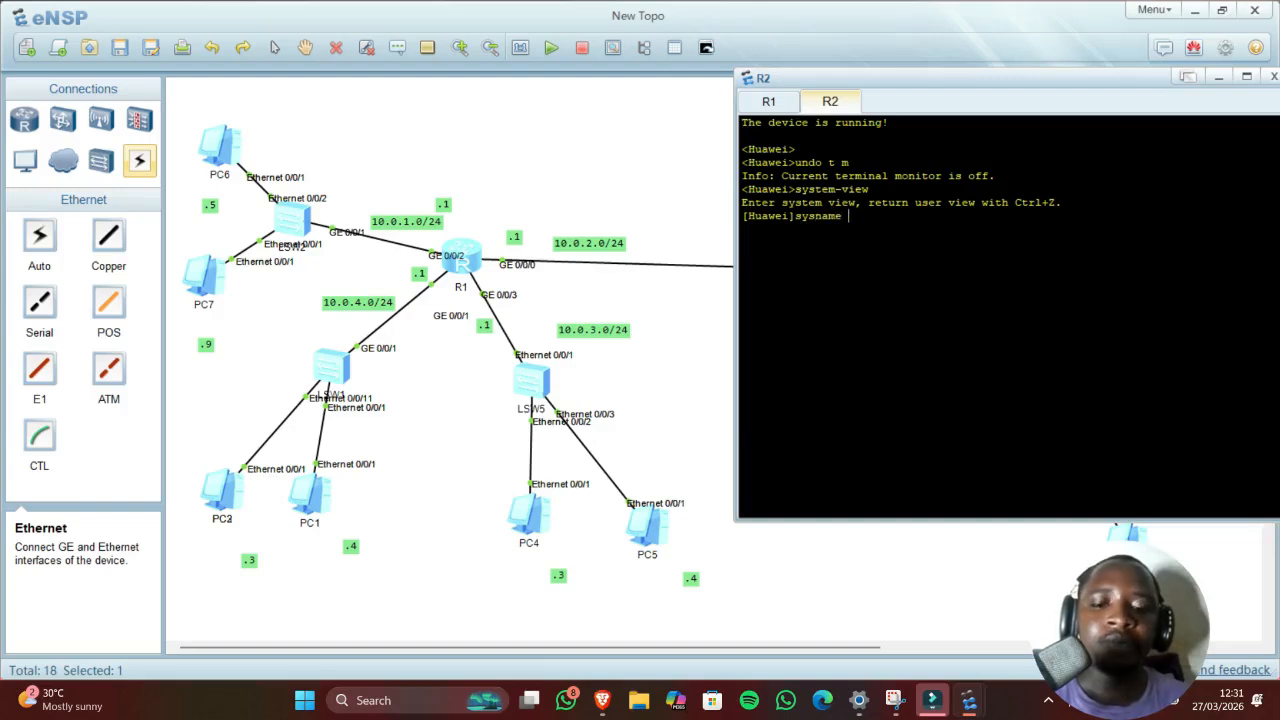
pyautogui.write('R2')
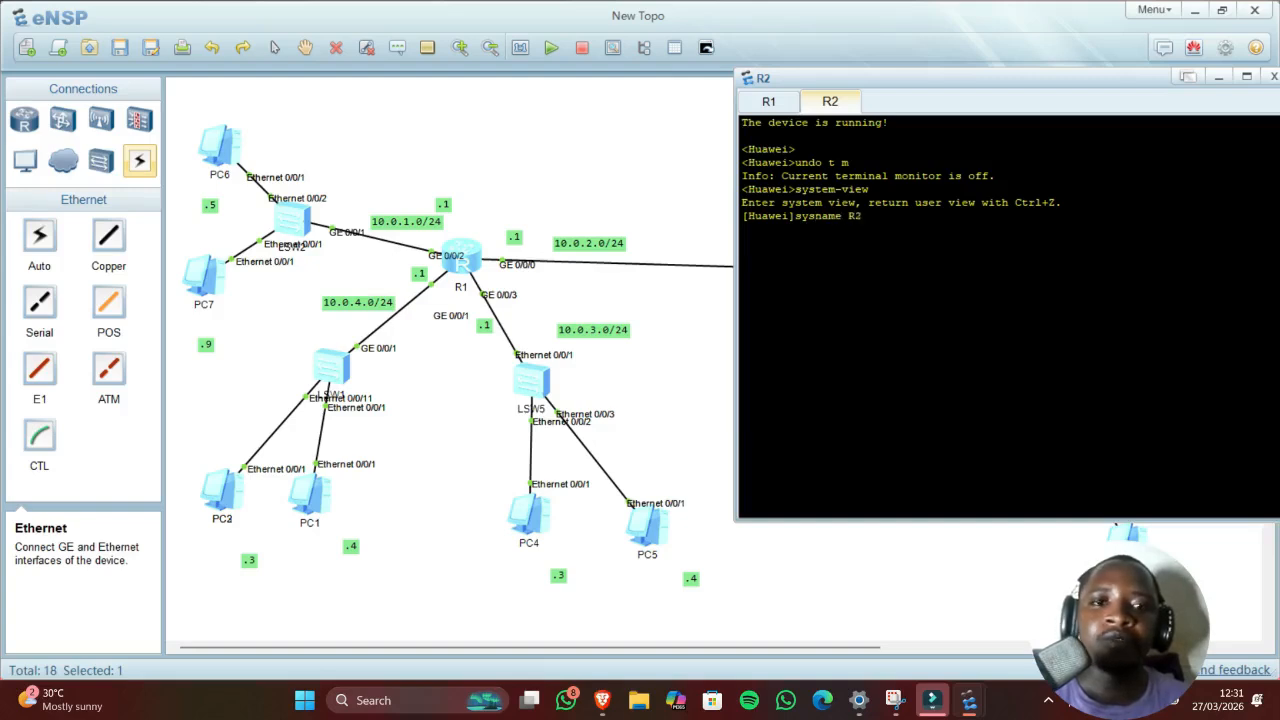
pyautogui.press('Return')
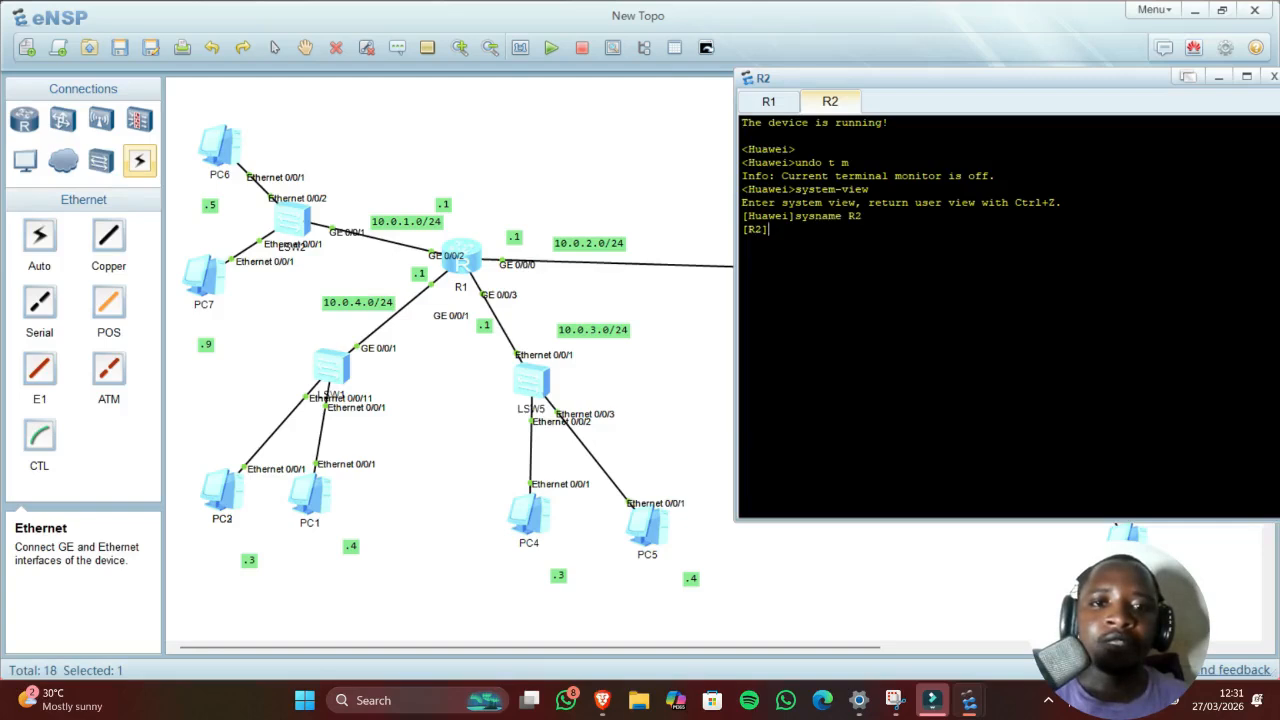
# Step: Enter R2's GigabitEthernet0/0/0 interface view, correcting the mistyped g0/00
pyautogui.moveTo(895, 84); pyautogui.dragTo(305, 115)
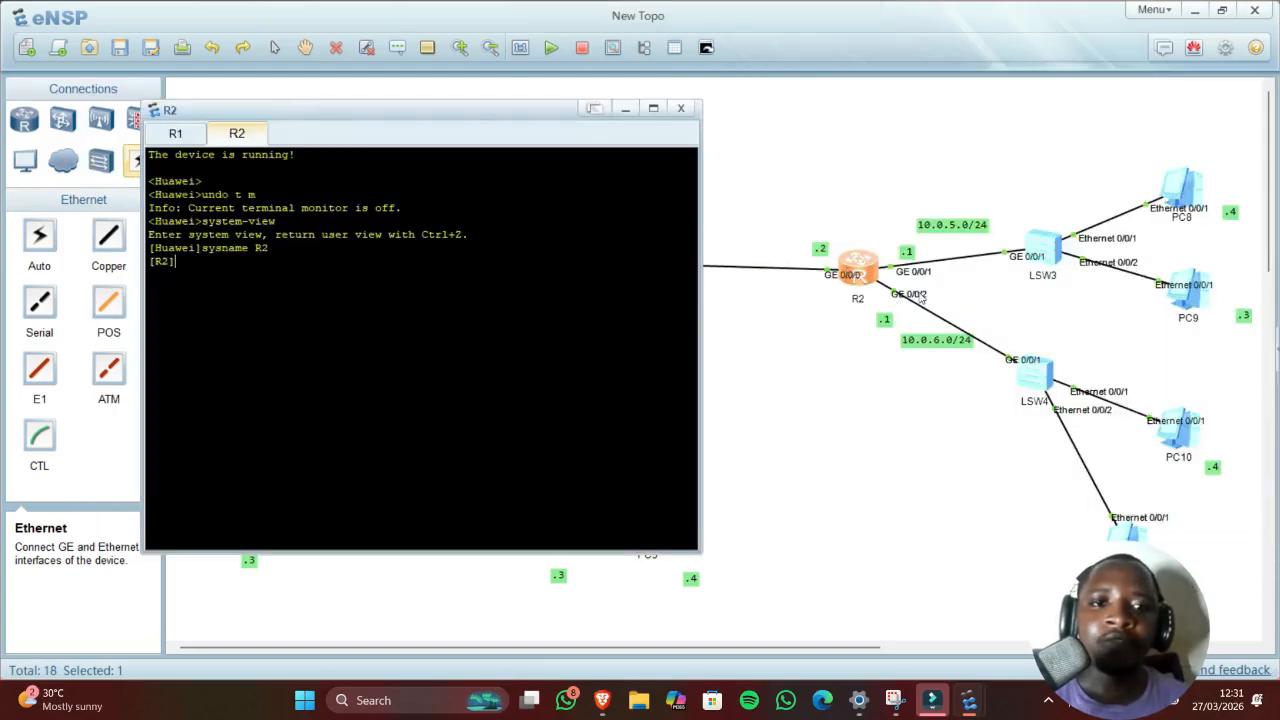
pyautogui.write('int')
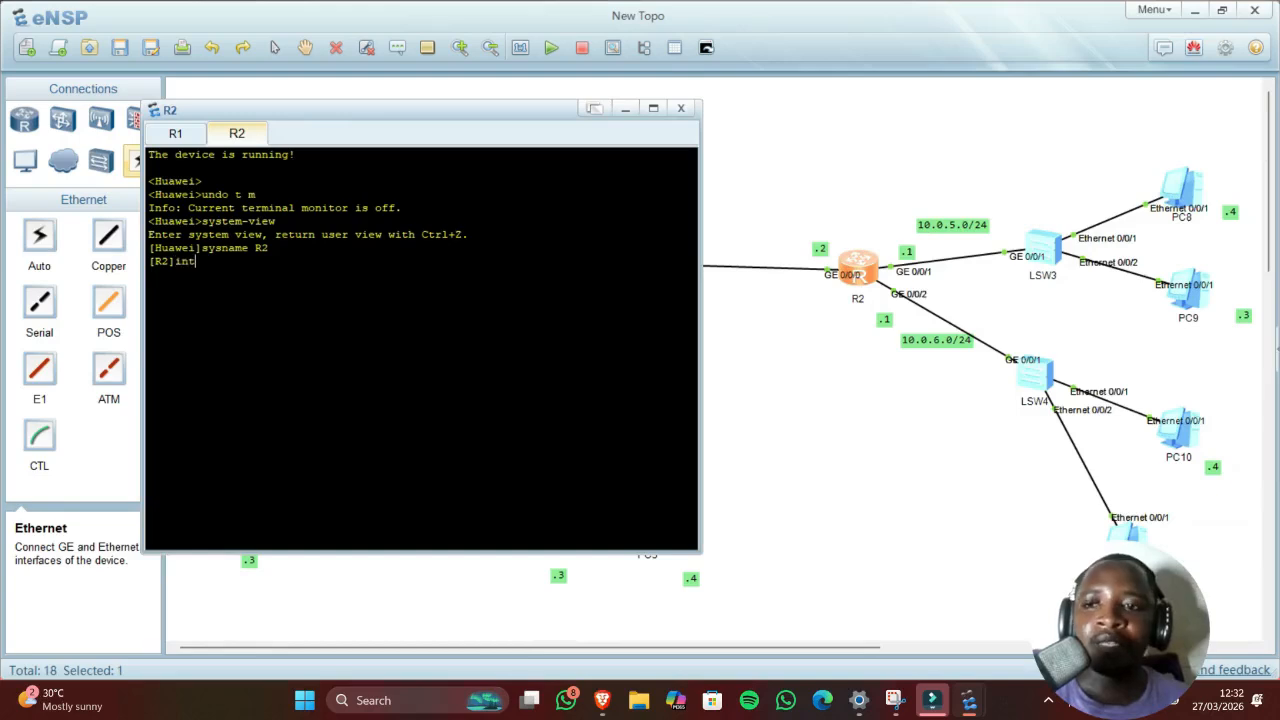
pyautogui.write('erface ')
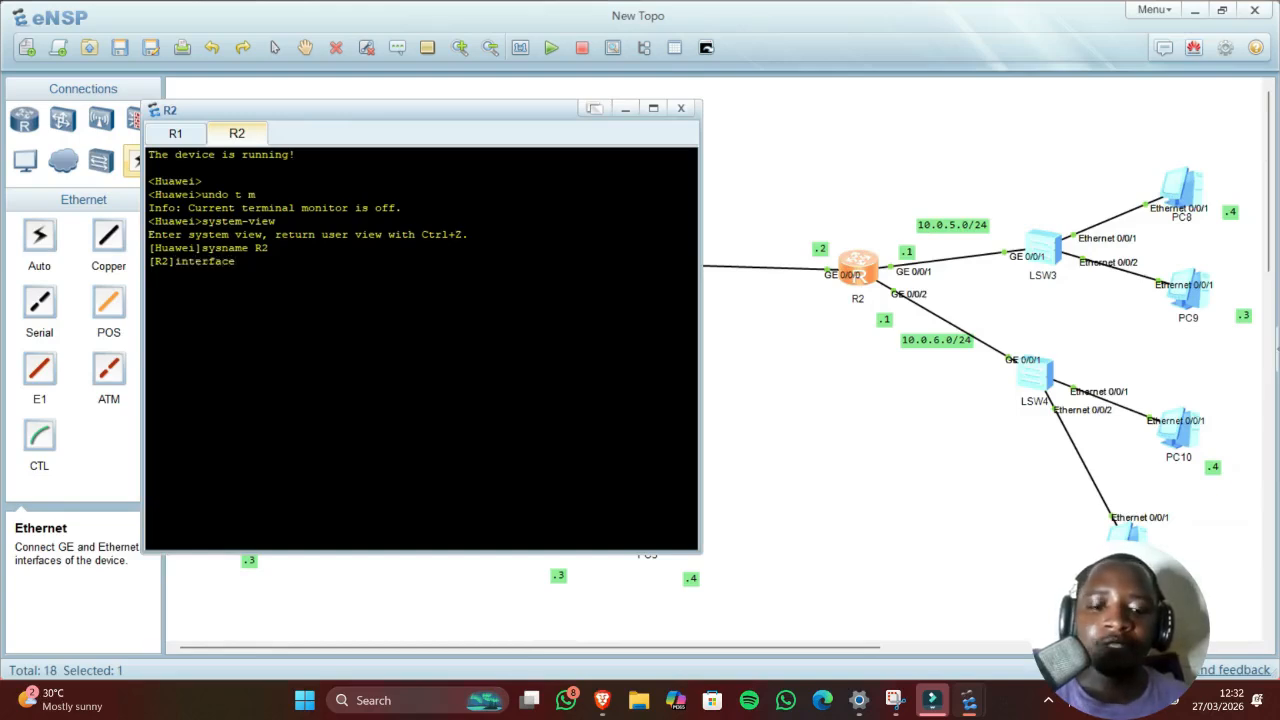
pyautogui.write('g0/0')
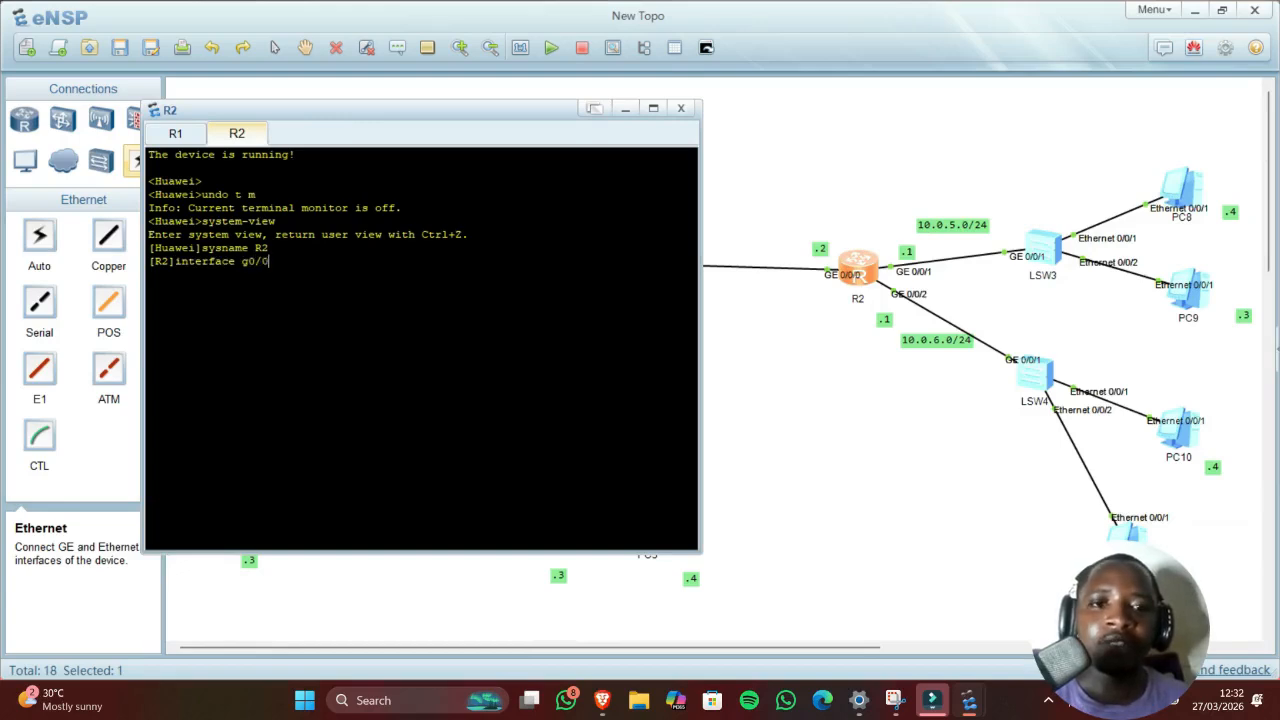
pyautogui.write('0')
pyautogui.press('Return')
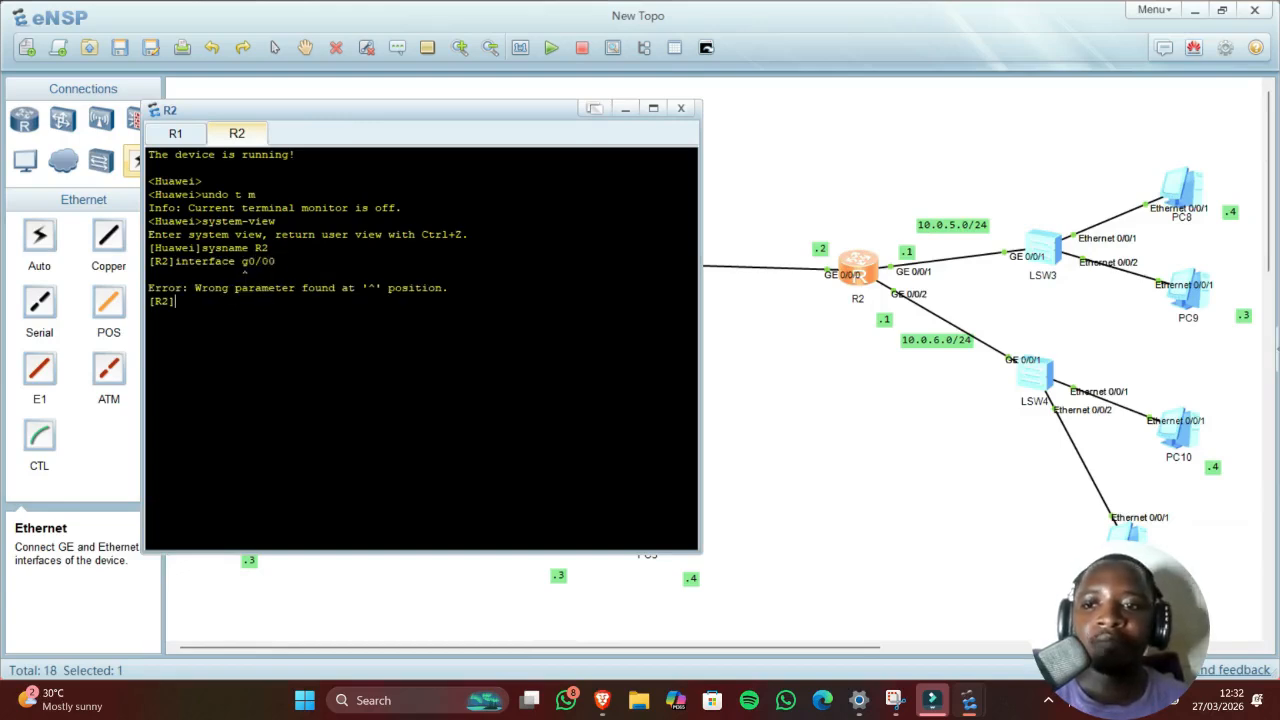
pyautogui.press('Up')
pyautogui.press('BackSpace')
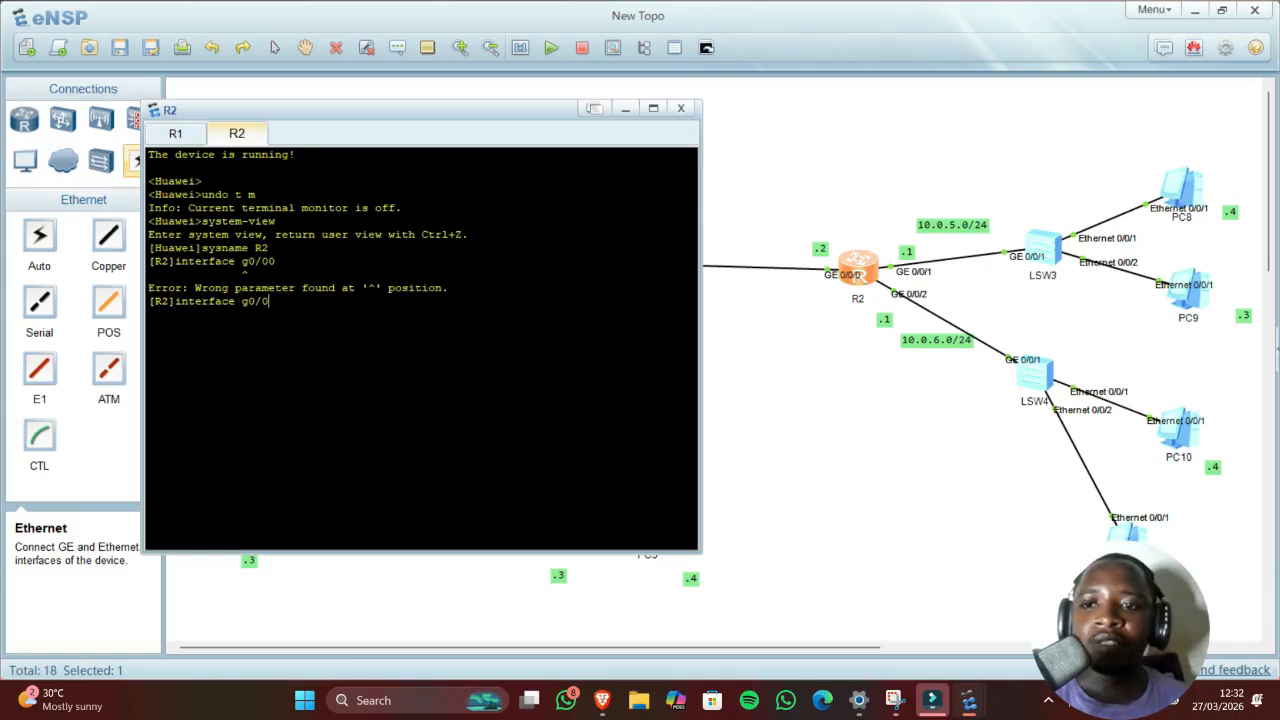
pyautogui.write('/0')
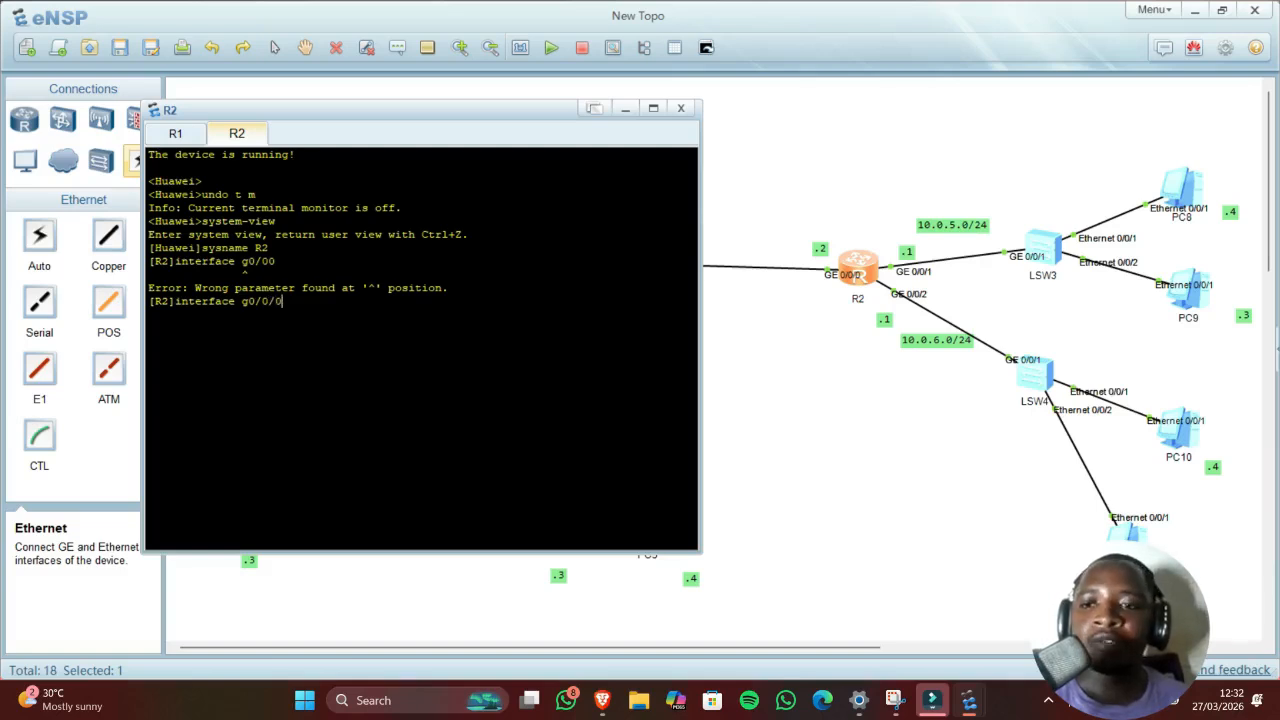
pyautogui.press('Return')
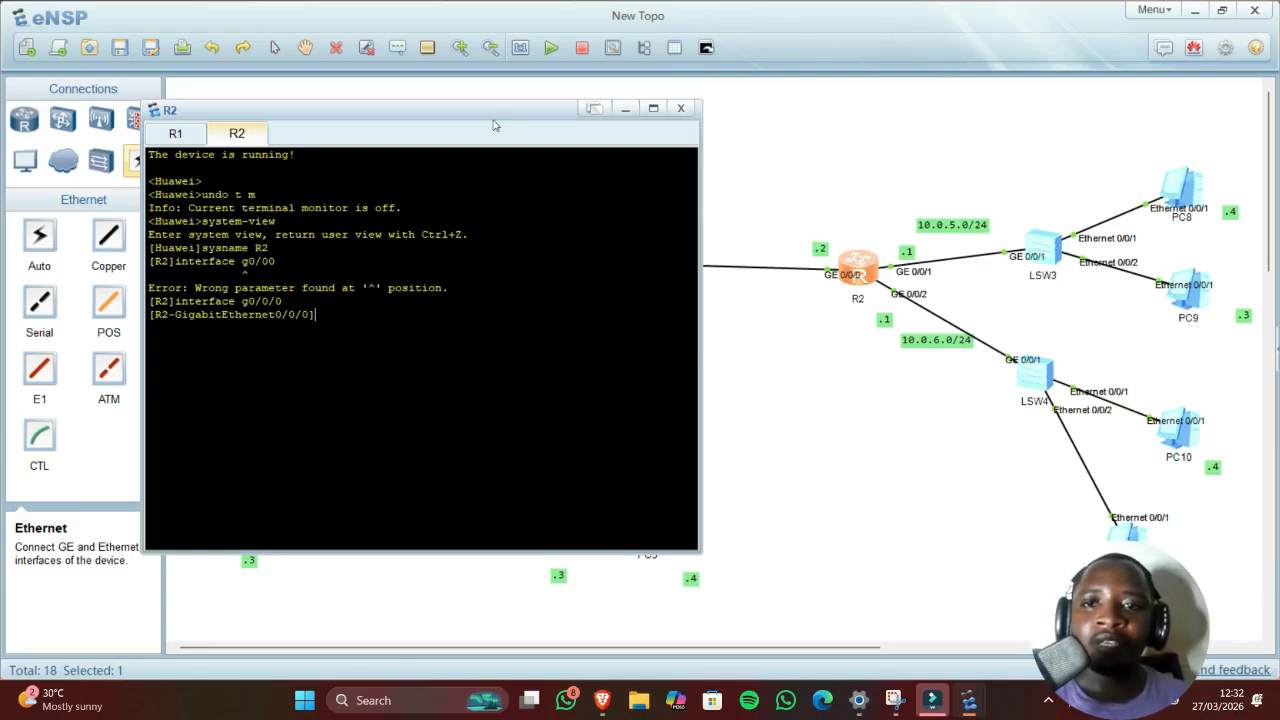
# Step: Submit 10.0.2.2 255.255.255.0 without the ip address keyword, then recall the rejected line
pyautogui.moveTo(494, 121); pyautogui.dragTo(349, 120)
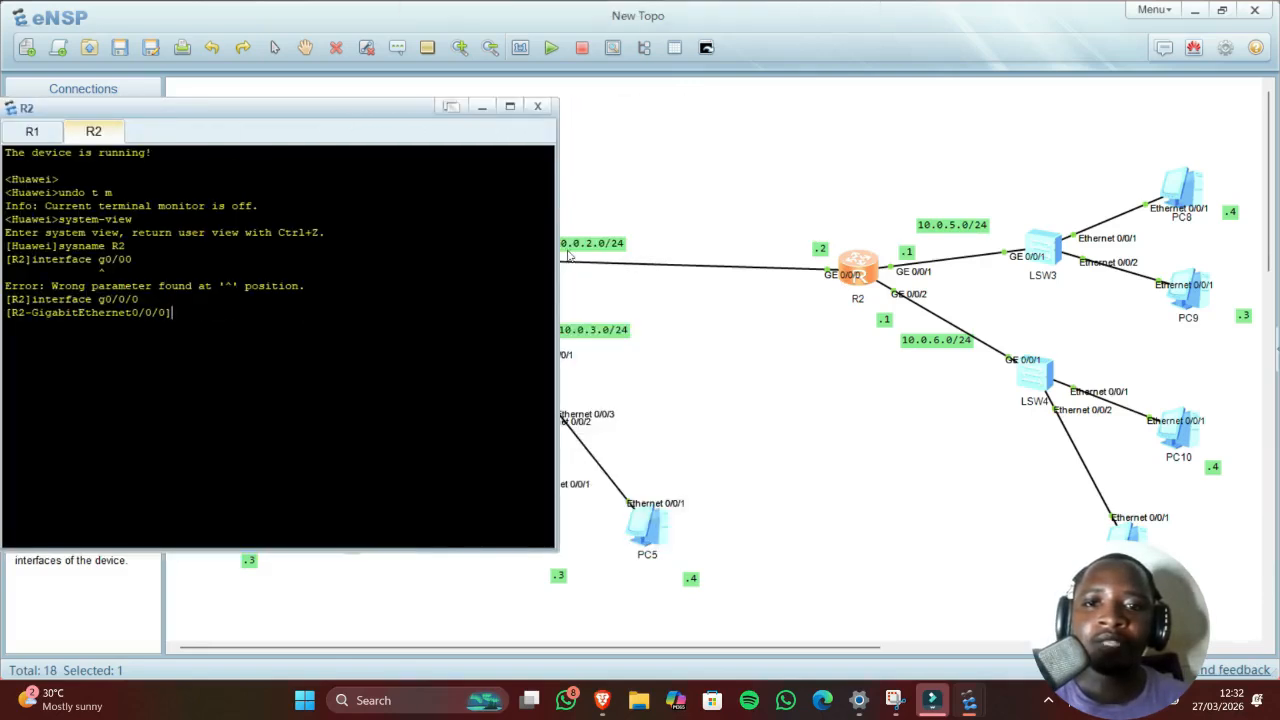
pyautogui.write('1')
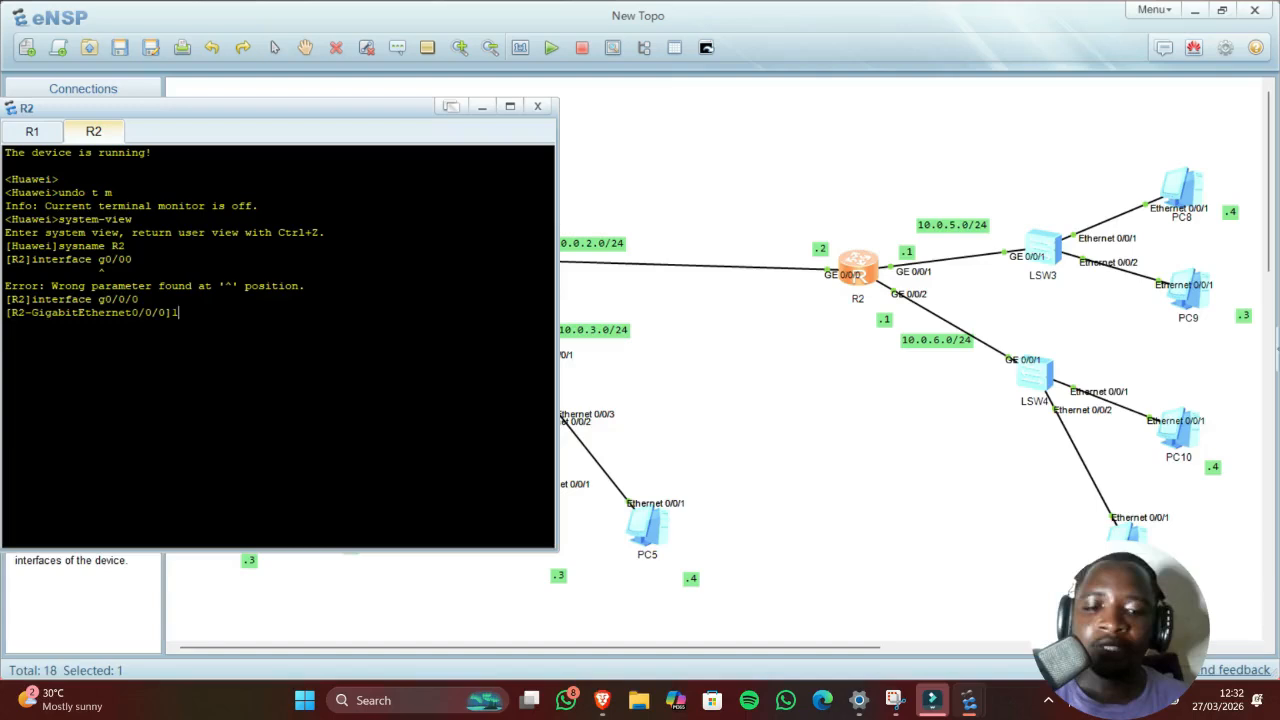
pyautogui.write('0.0.')
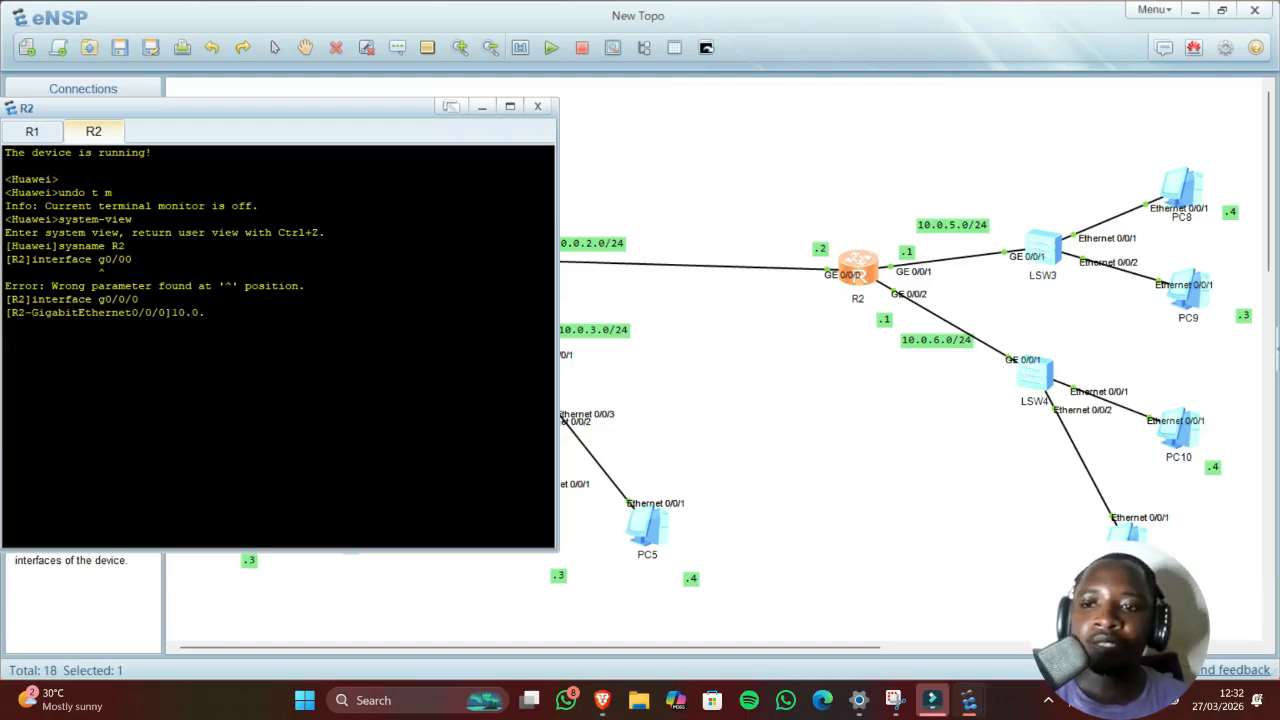
pyautogui.write('2')
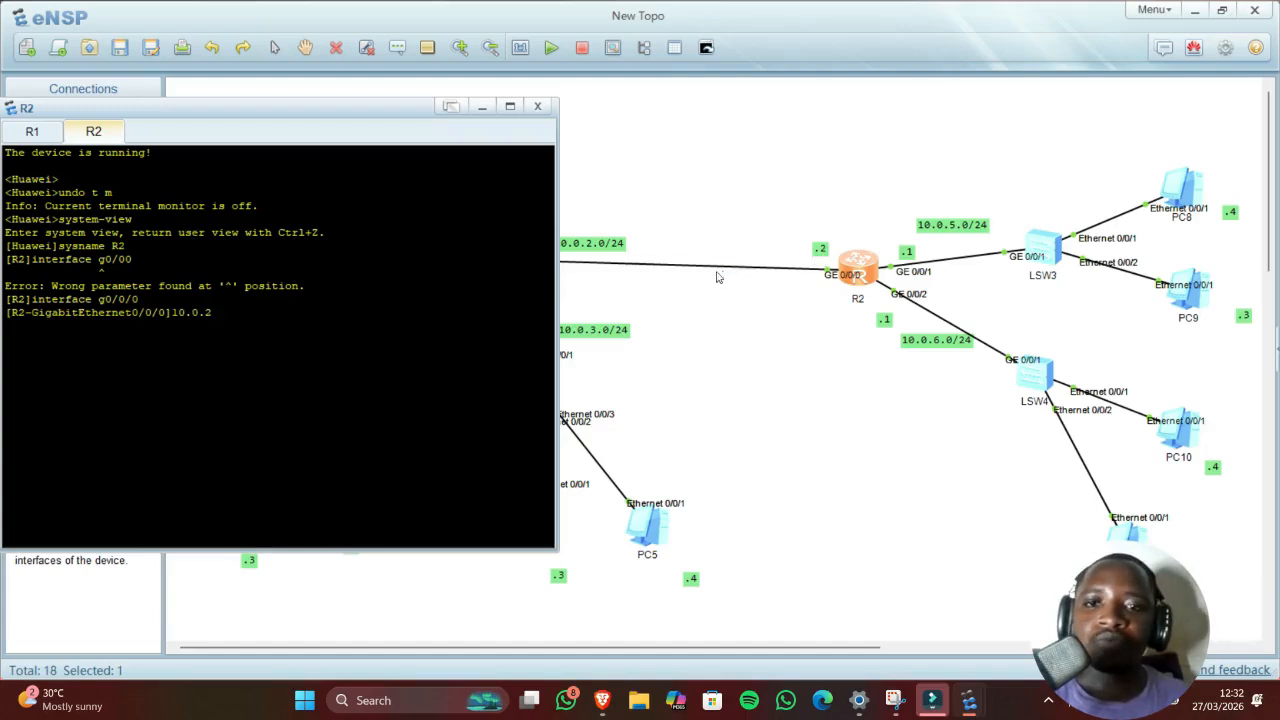
pyautogui.write('.2 ')
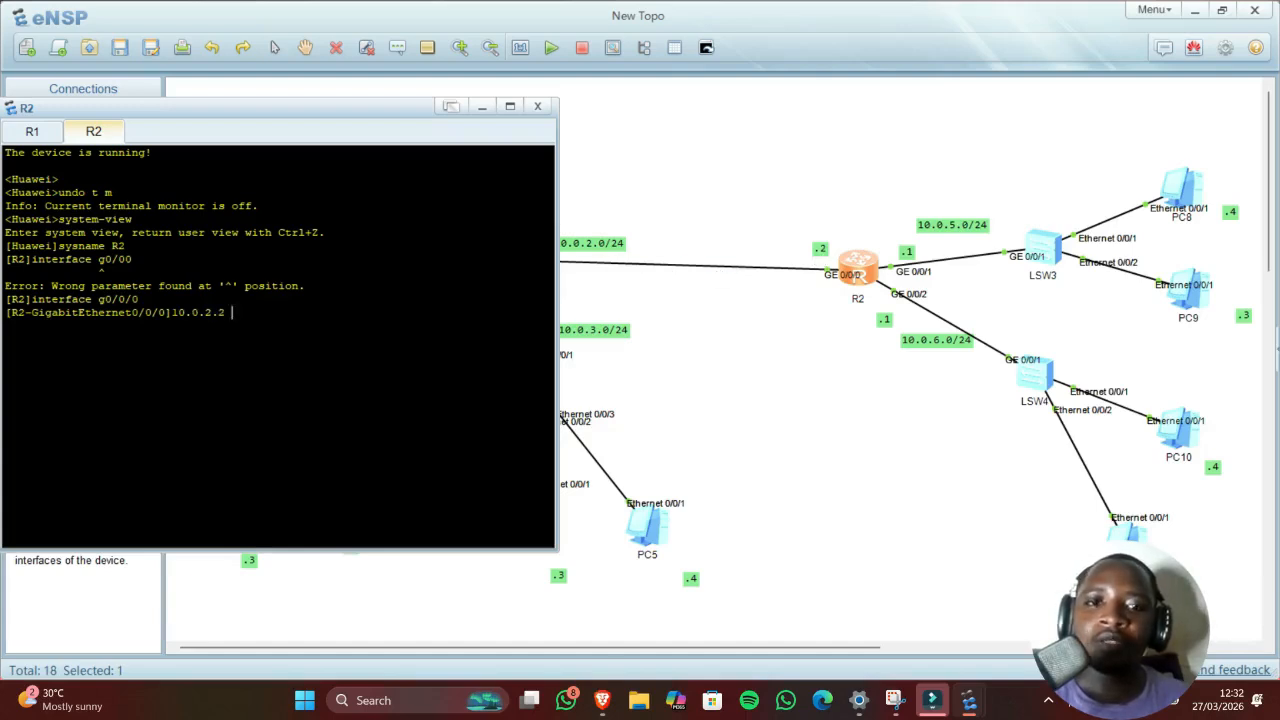
pyautogui.write('255.')
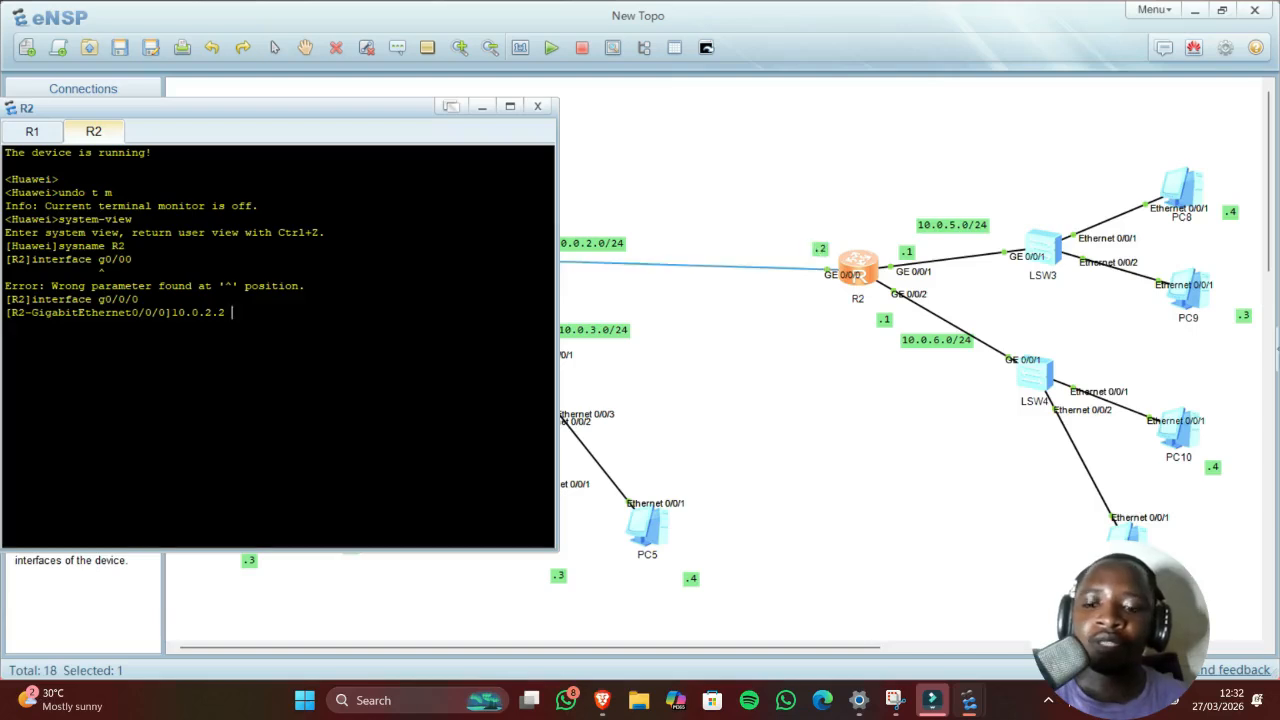
pyautogui.write('255.25')
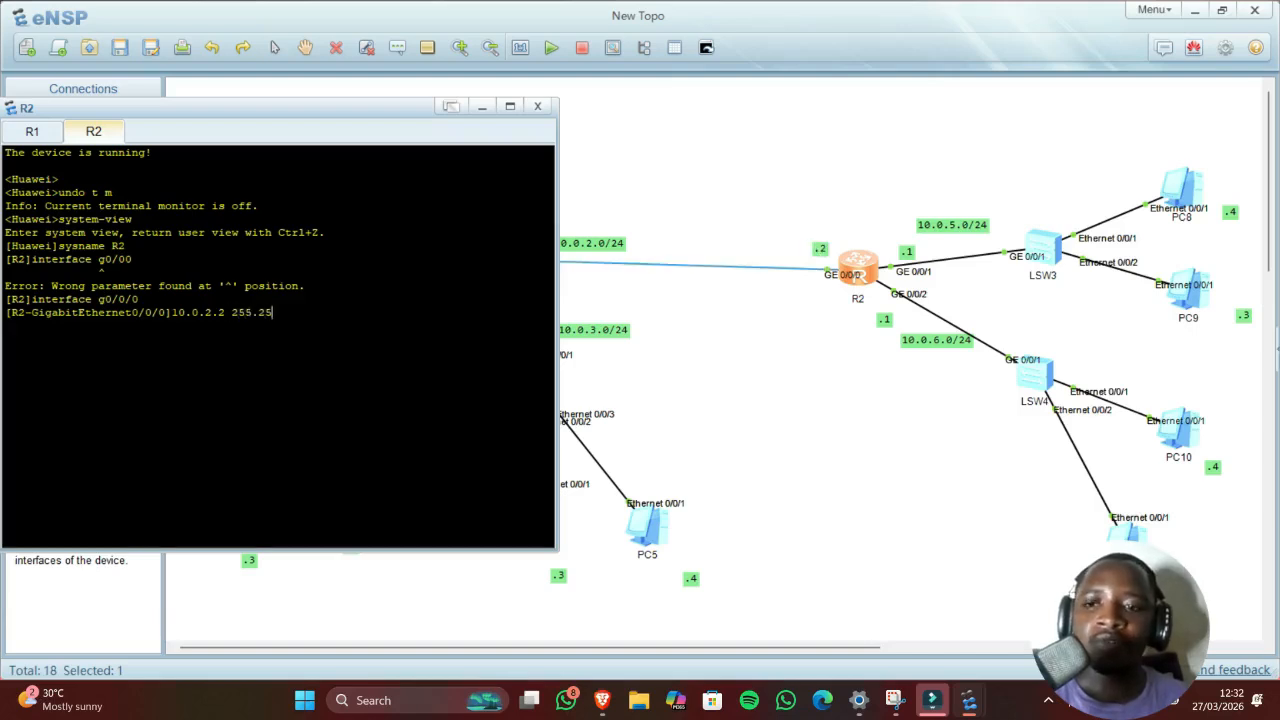
pyautogui.write('5.0')
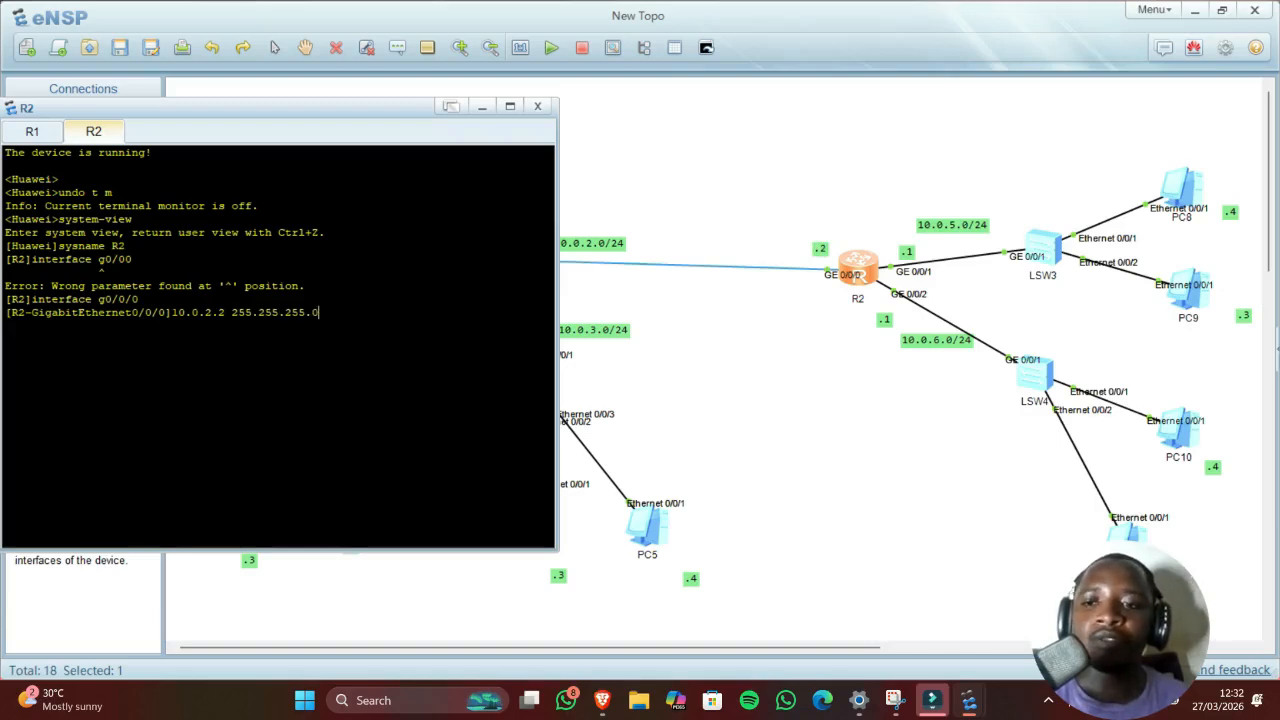
pyautogui.press('Return')
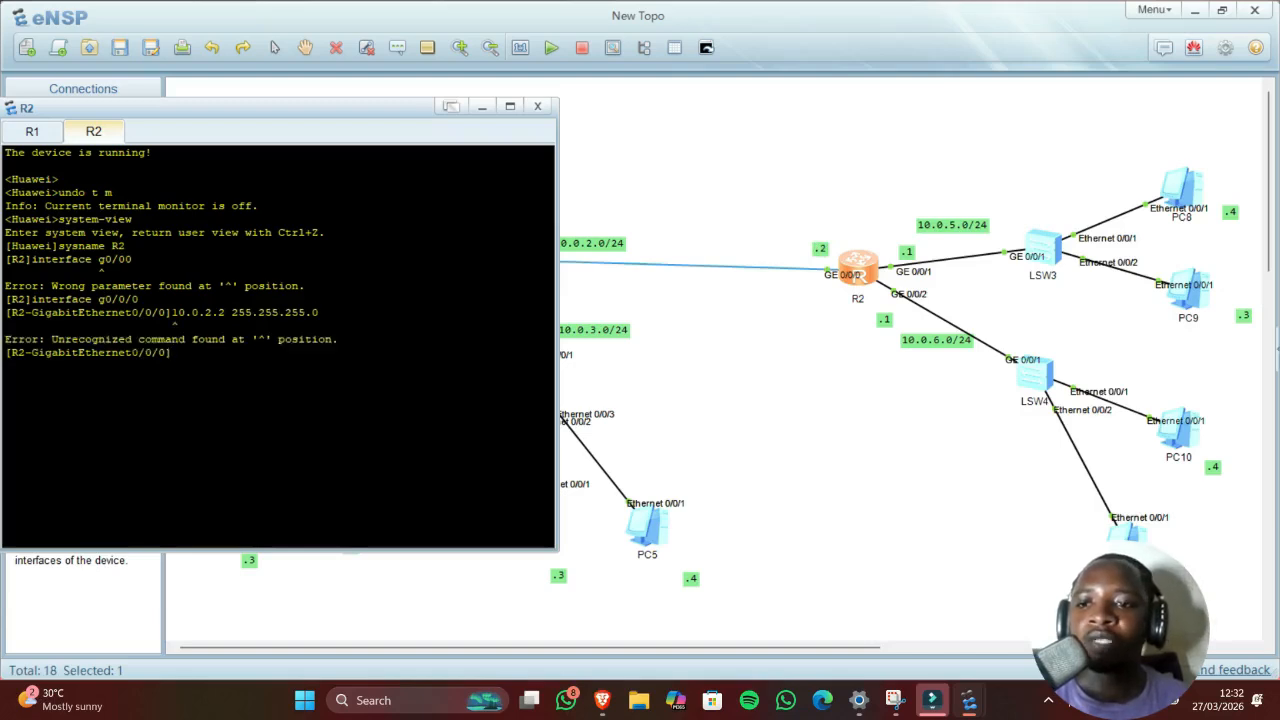
pyautogui.press('Up')
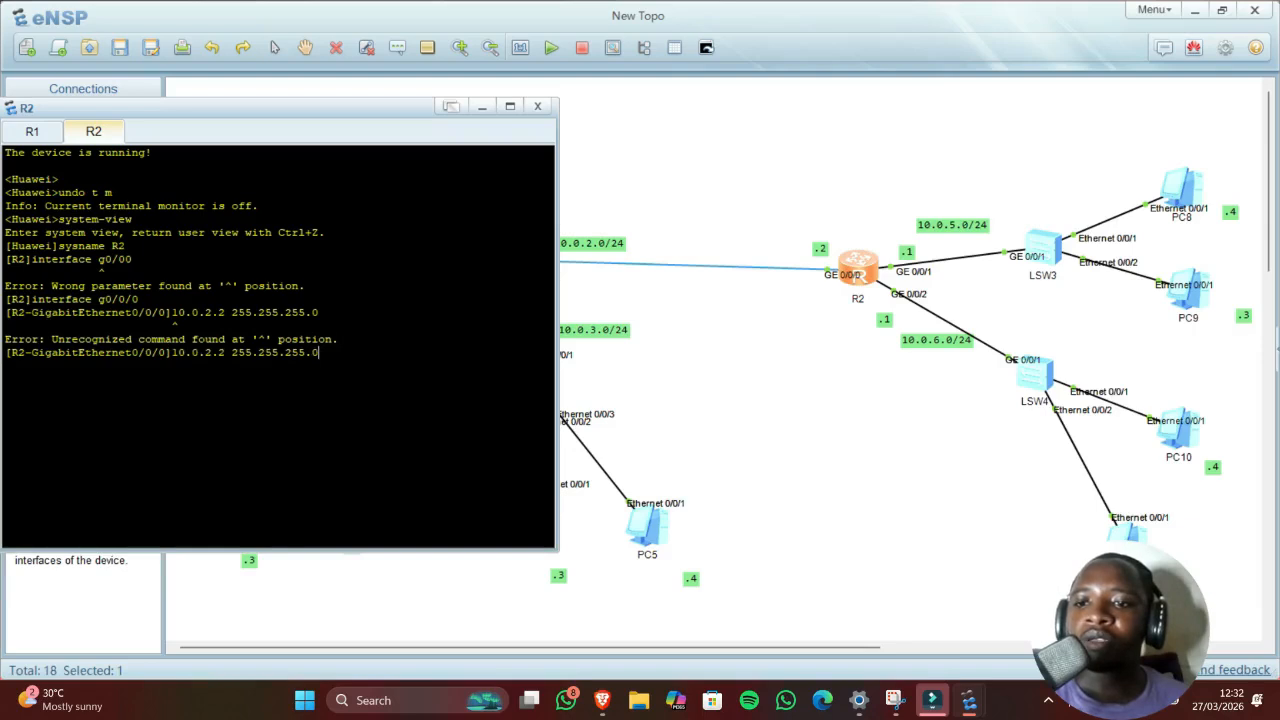
# Step: Replace the recalled line with ip address 10.0.2.2 255.255.255.0 on R2's GE0/0/0
pyautogui.moveTo(319, 352); pyautogui.dragTo(185, 352)
pyautogui.press('BackSpace')
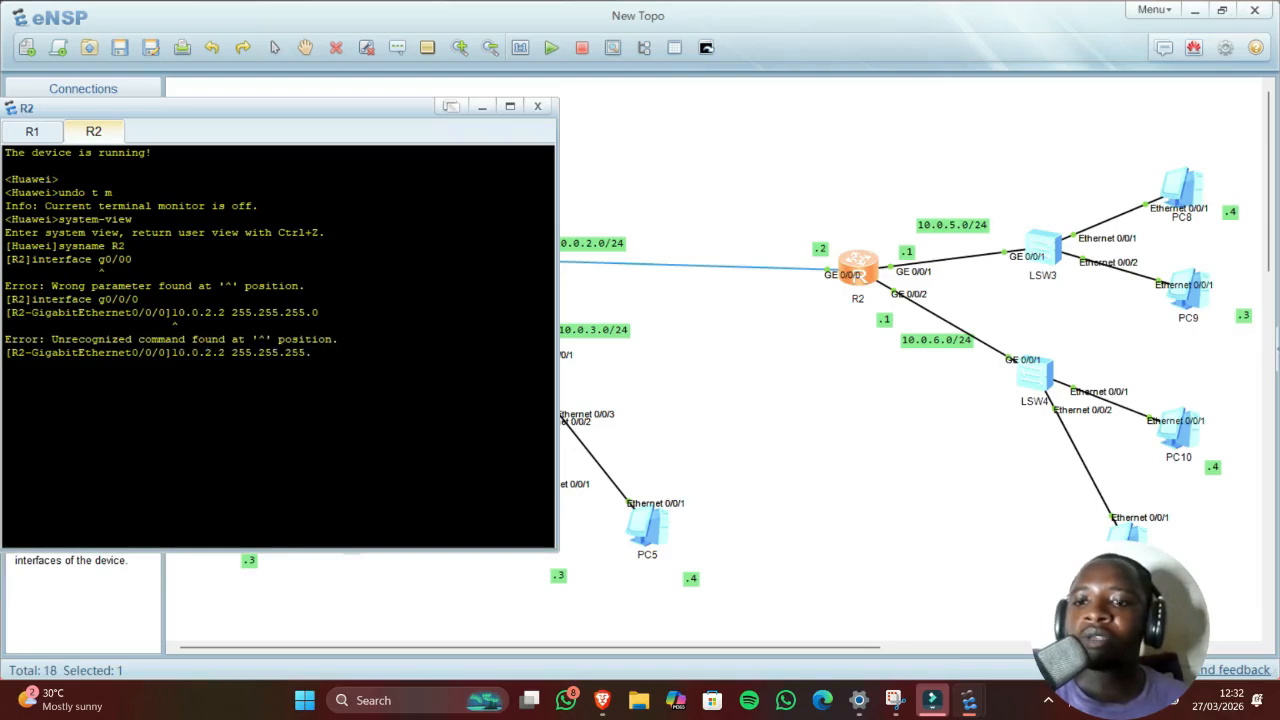
pyautogui.press('BackSpace')
pyautogui.press('BackSpace')
pyautogui.press('BackSpace')
pyautogui.press('BackSpace')
pyautogui.press('BackSpace')
pyautogui.press('BackSpace')
pyautogui.press('BackSpace')
pyautogui.press('BackSpace')
pyautogui.press('BackSpace')
pyautogui.press('BackSpace')
pyautogui.press('BackSpace')
pyautogui.press('BackSpace')
pyautogui.press('BackSpace')
pyautogui.press('BackSpace')
pyautogui.press('BackSpace')
pyautogui.press('BackSpace')
pyautogui.press('BackSpace')
pyautogui.press('BackSpace')
pyautogui.press('BackSpace')
pyautogui.press('BackSpace')
pyautogui.press('BackSpace')
pyautogui.write('i')
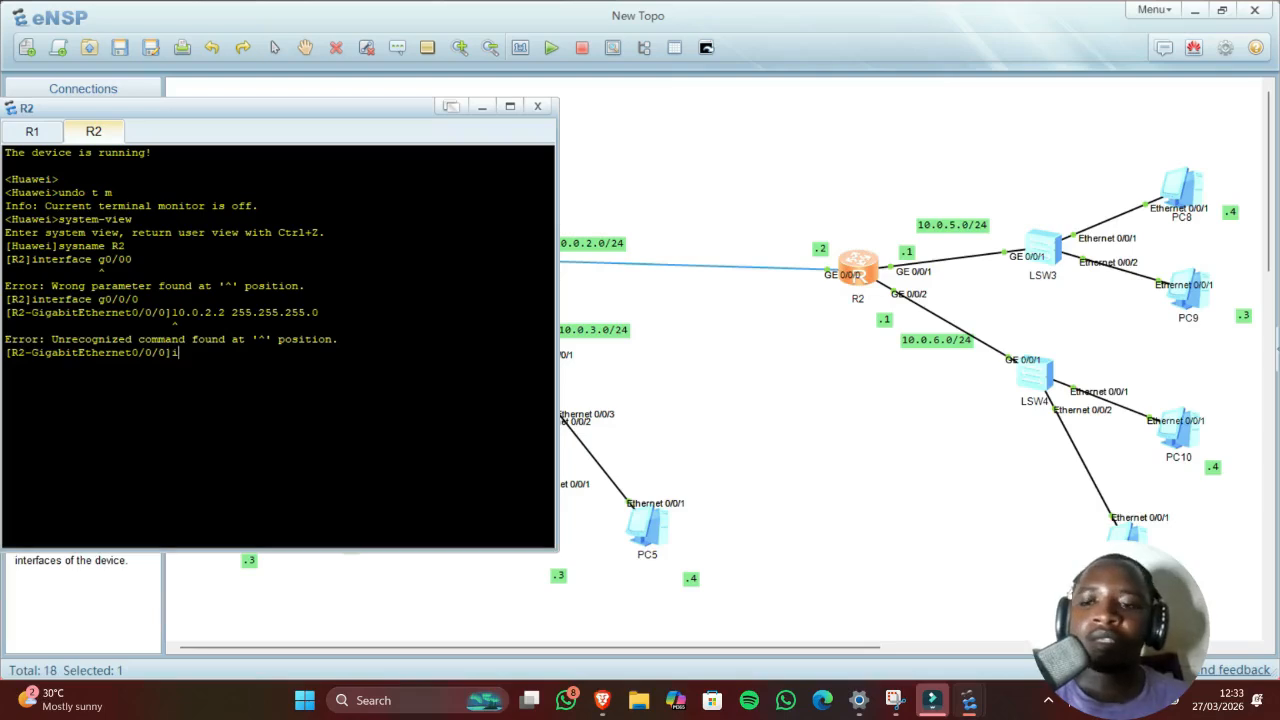
pyautogui.write('p ad')
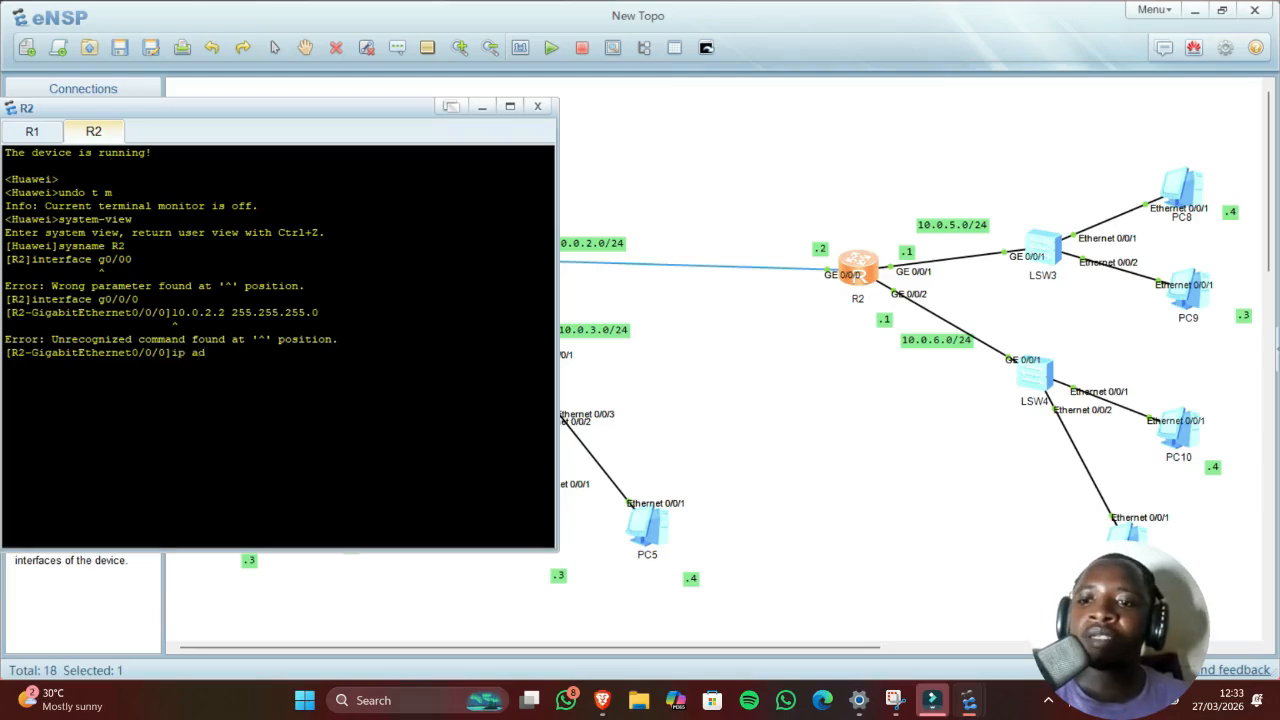
pyautogui.write('dress')
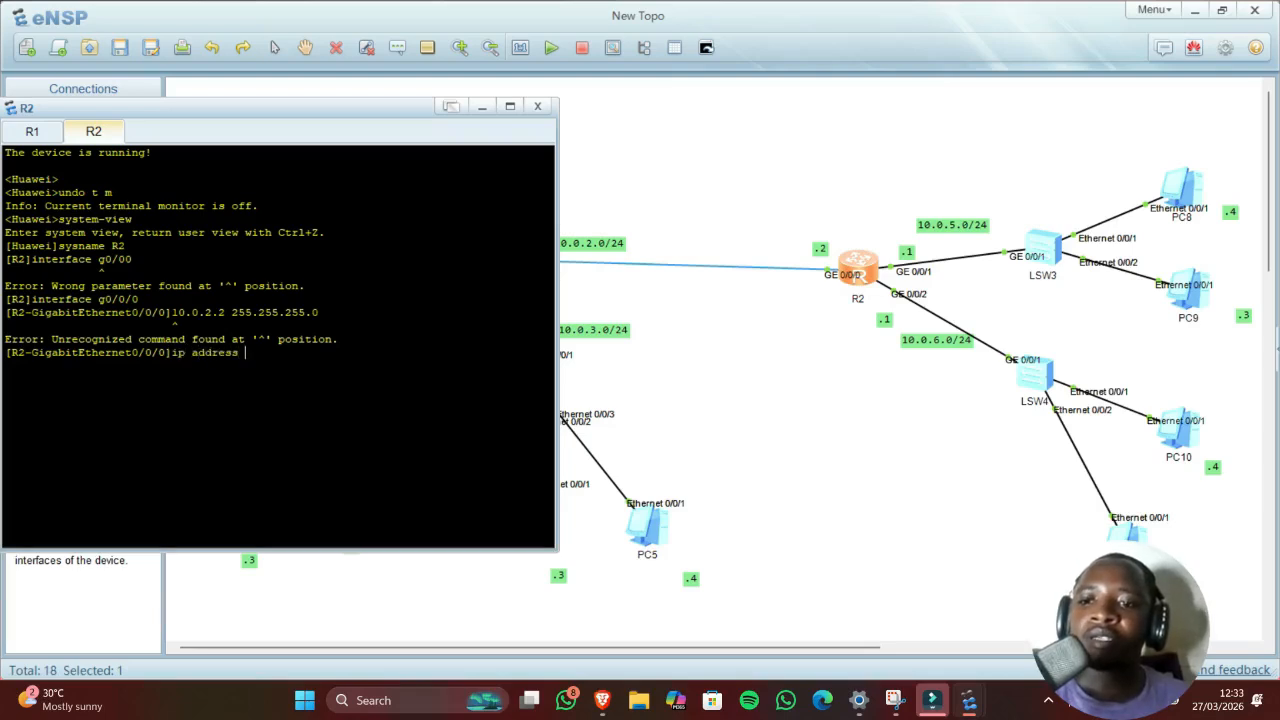
pyautogui.write(' 10')
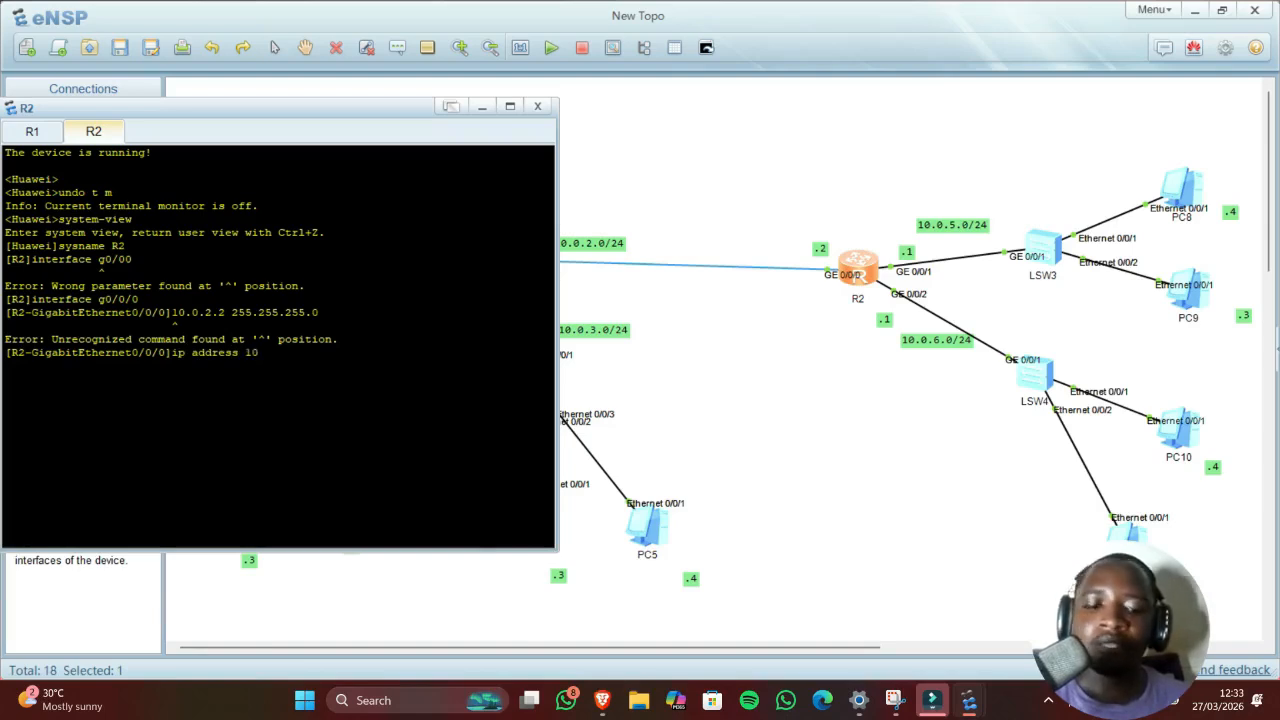
pyautogui.write('.')
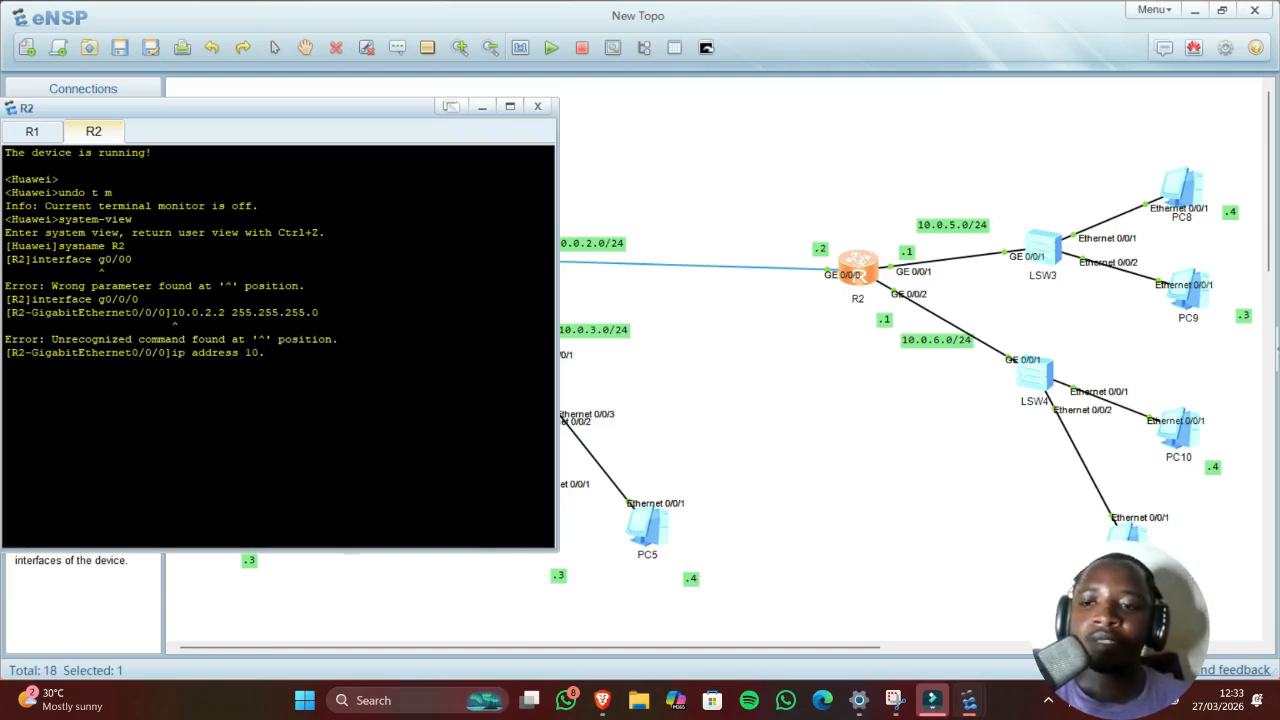
pyautogui.write('0.2.2')
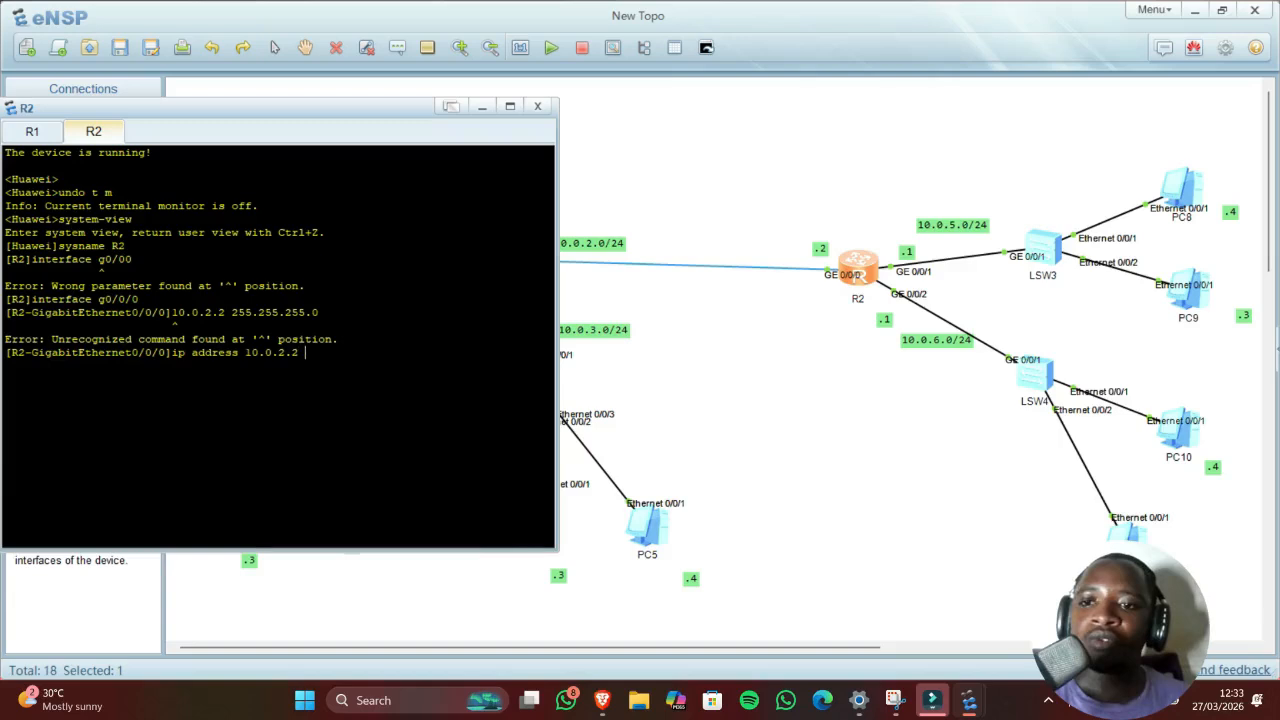
pyautogui.write(' 255.255')
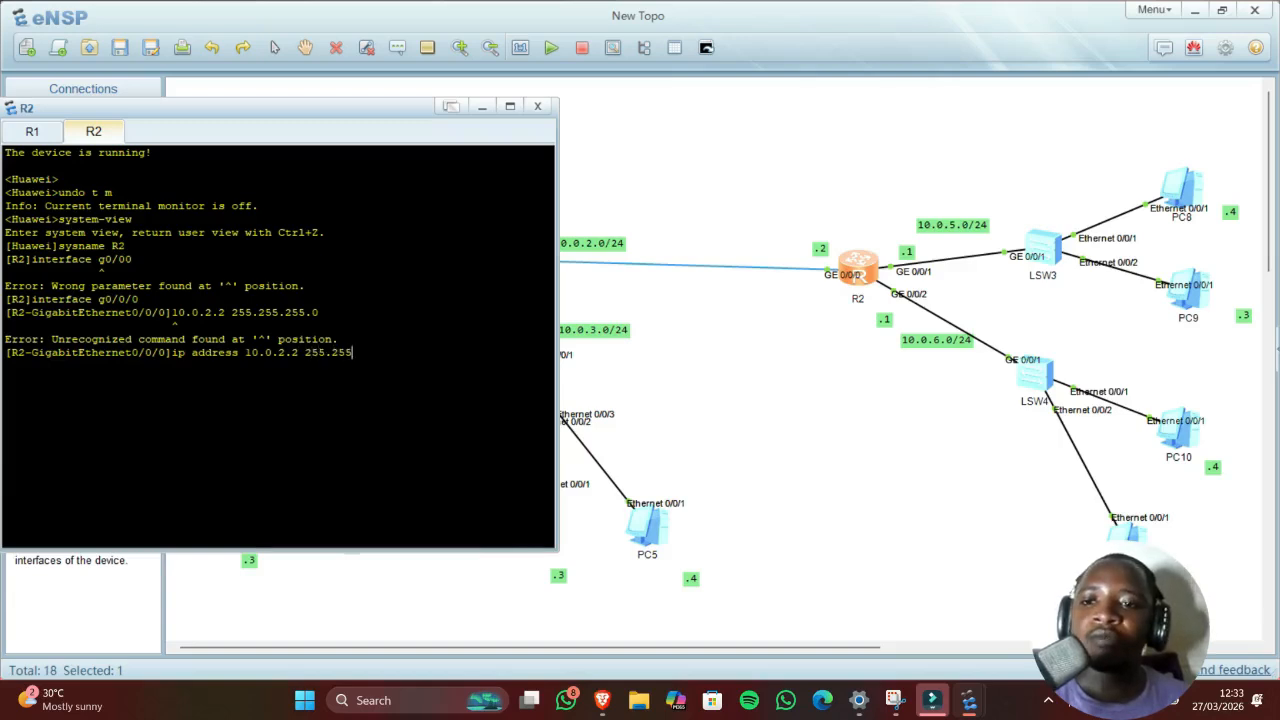
pyautogui.write('.255')
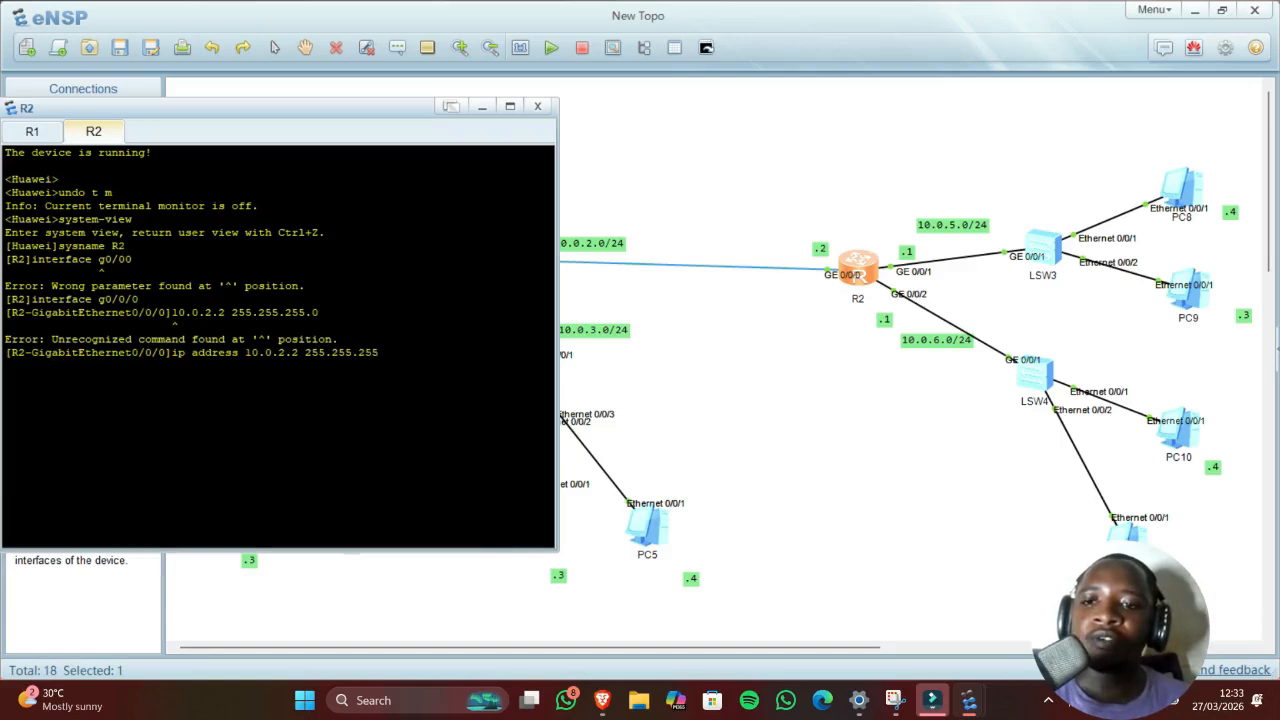
pyautogui.write('.0')
pyautogui.press('Return')
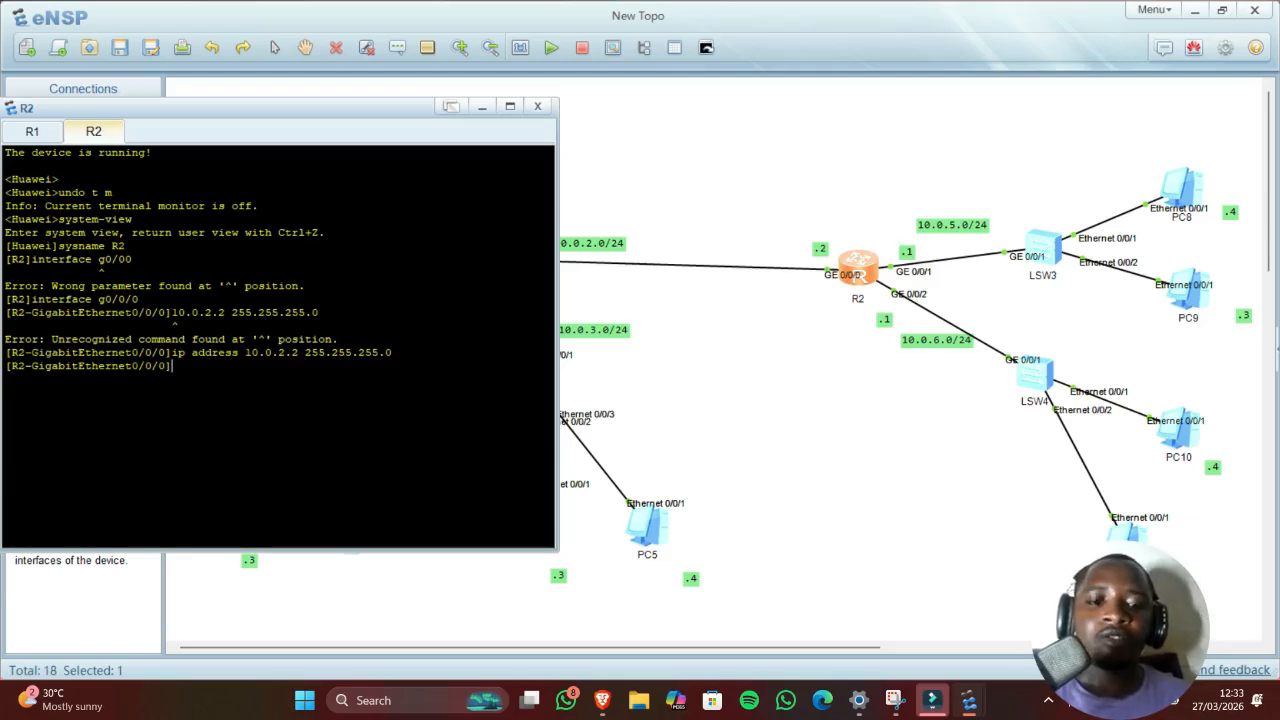
pyautogui.write('i')
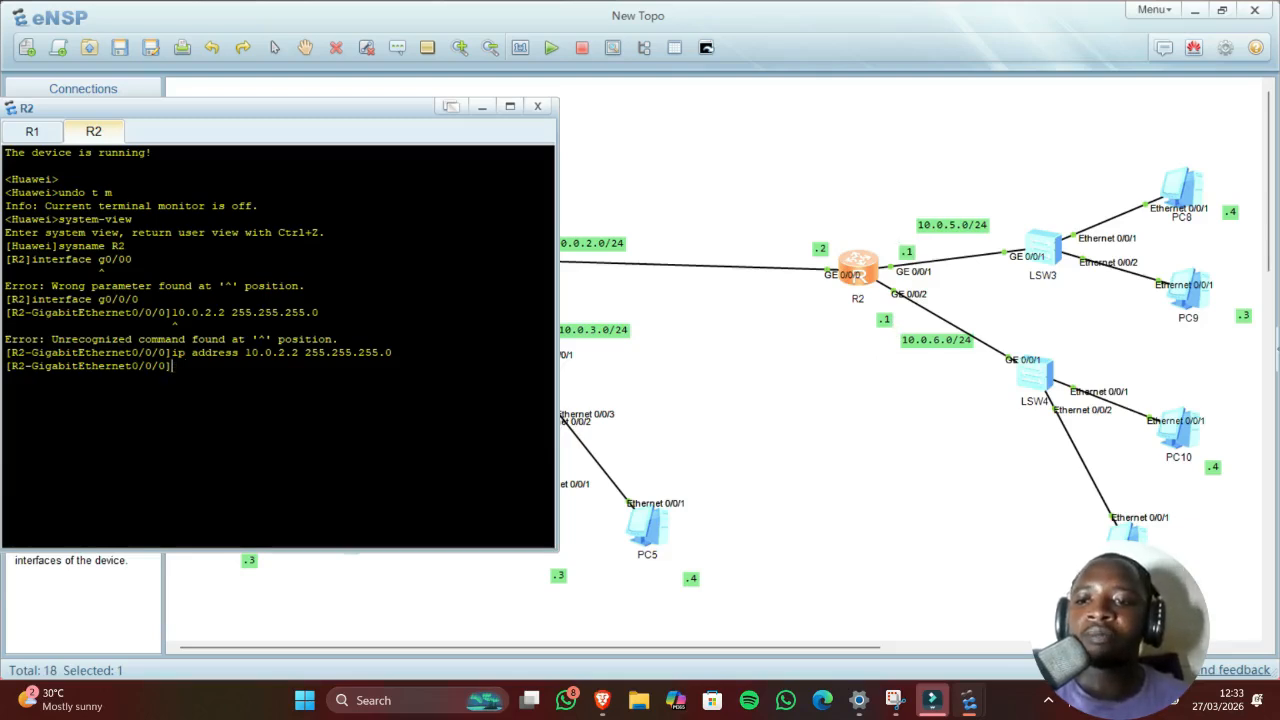
# Step: Give R2's GigabitEthernet0/0/1 address 10.0.5.1 255.255.255.0 by editing recalled commands
pyautogui.press('Up')
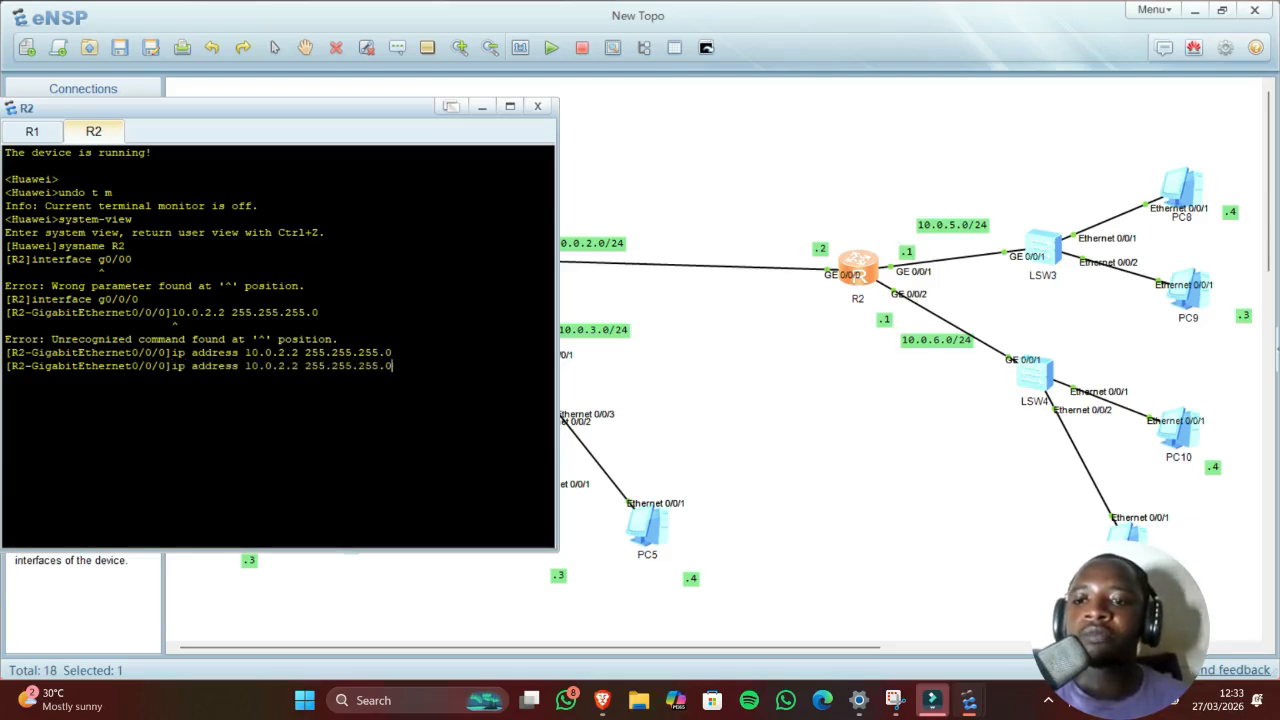
pyautogui.press('Up')
pyautogui.press('Up')
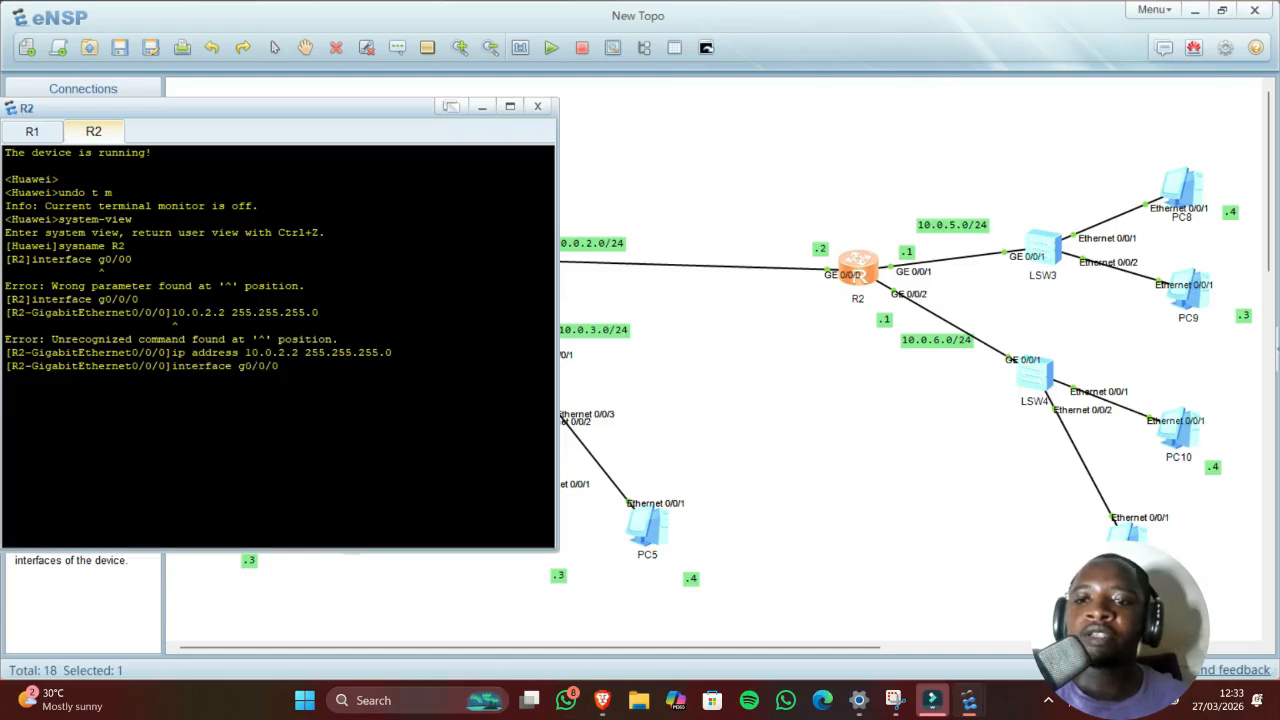
pyautogui.press('BackSpace')
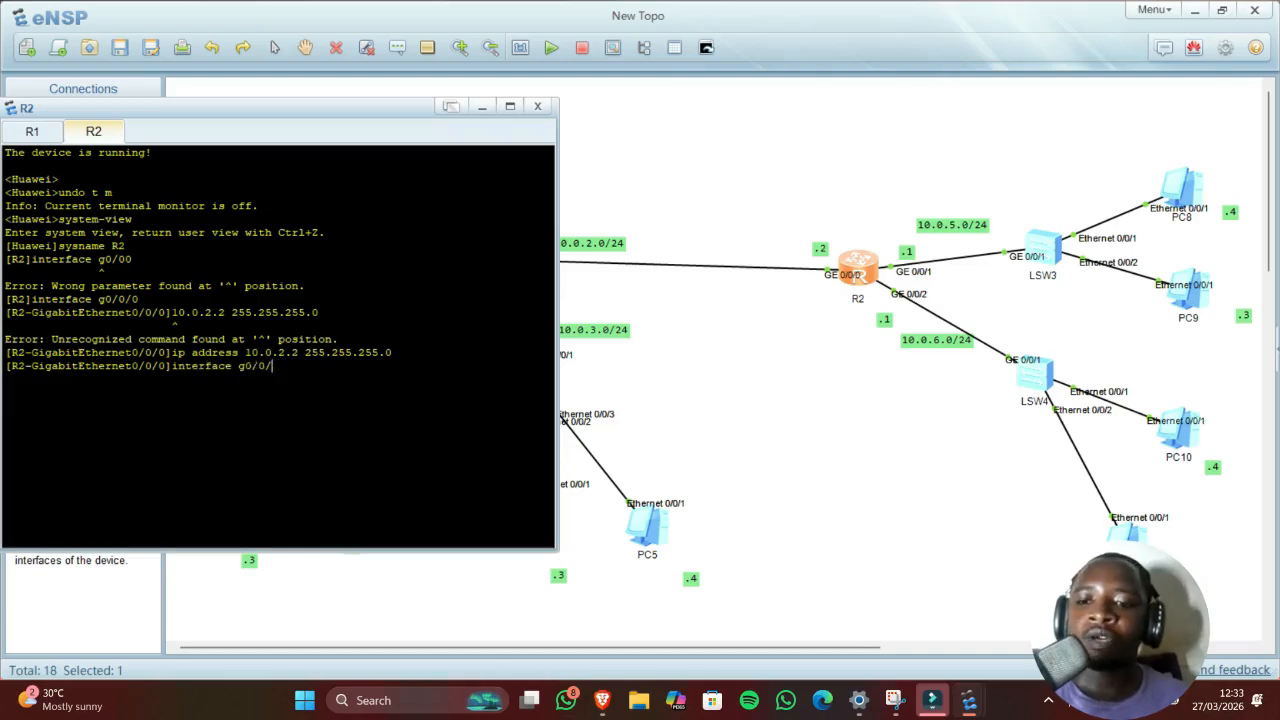
pyautogui.write('1')
pyautogui.press('Return')
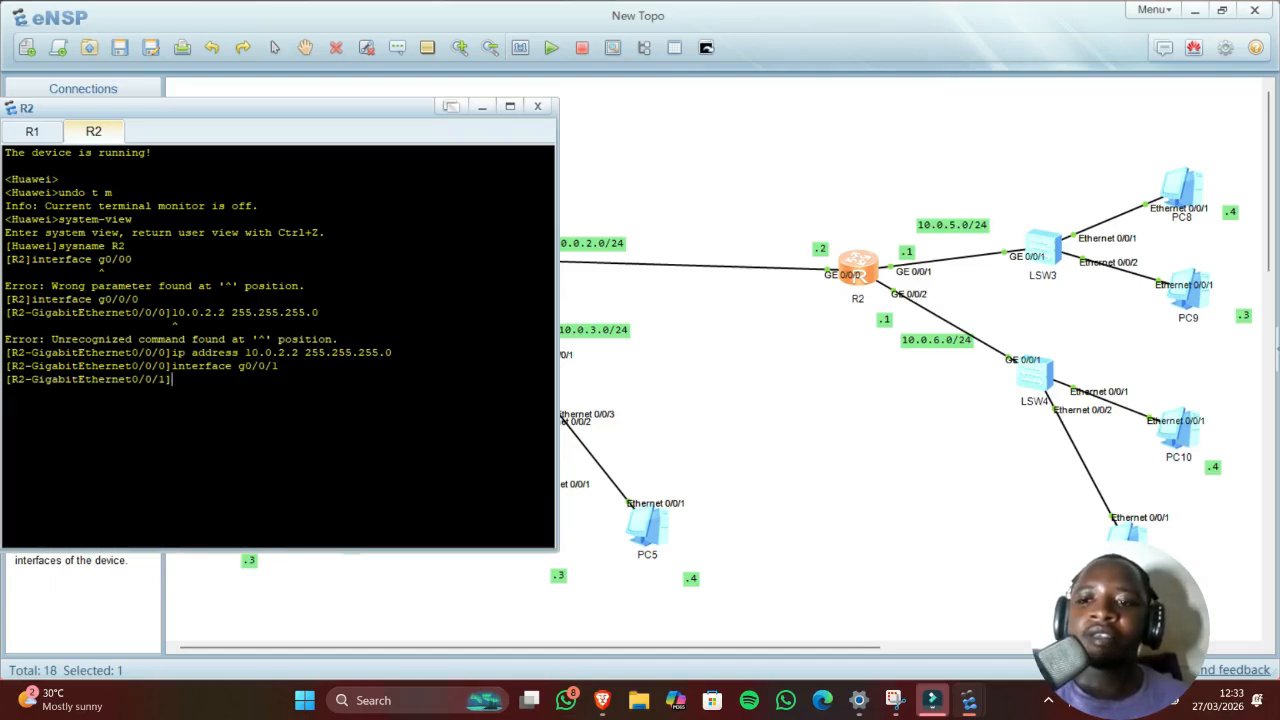
pyautogui.press('Up')
pyautogui.press('Up')
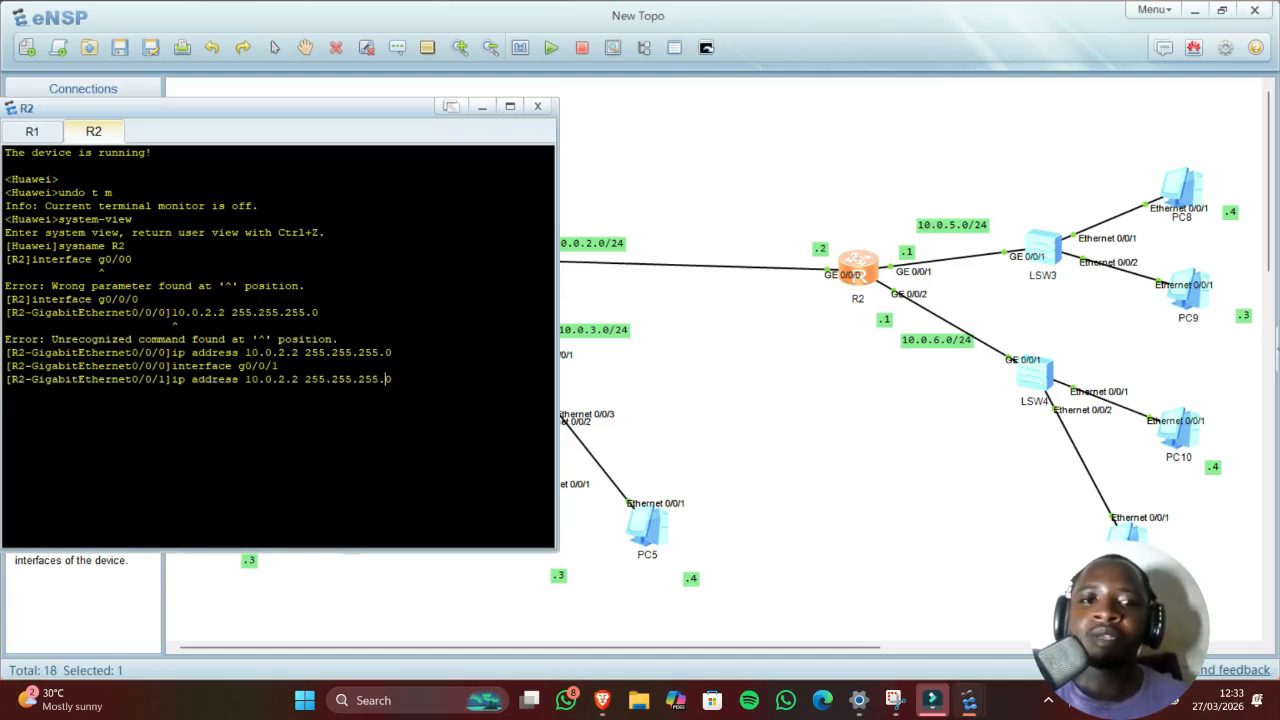
pyautogui.press('Left')
pyautogui.press('Left')
pyautogui.press('Left')
pyautogui.press('Left')
pyautogui.press('Left')
pyautogui.press('Left')
pyautogui.press('Left')
pyautogui.press('Left')
pyautogui.press('Left')
pyautogui.press('Left')
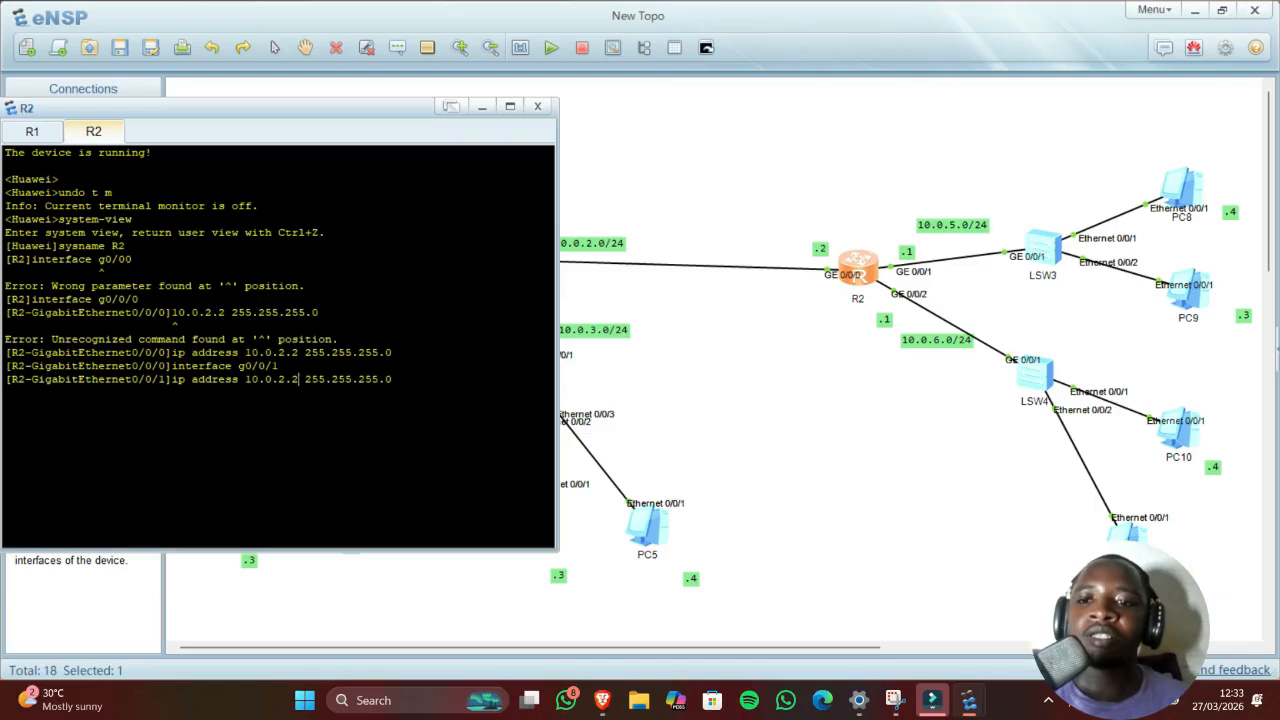
pyautogui.press('Left')
pyautogui.press('Left')
pyautogui.press('Left')
pyautogui.press('Left')
pyautogui.press('Left')
pyautogui.press('Left')
pyautogui.press('Left')
pyautogui.press('Left')
pyautogui.press('Left')
pyautogui.press('BackSpace')
pyautogui.write('5')
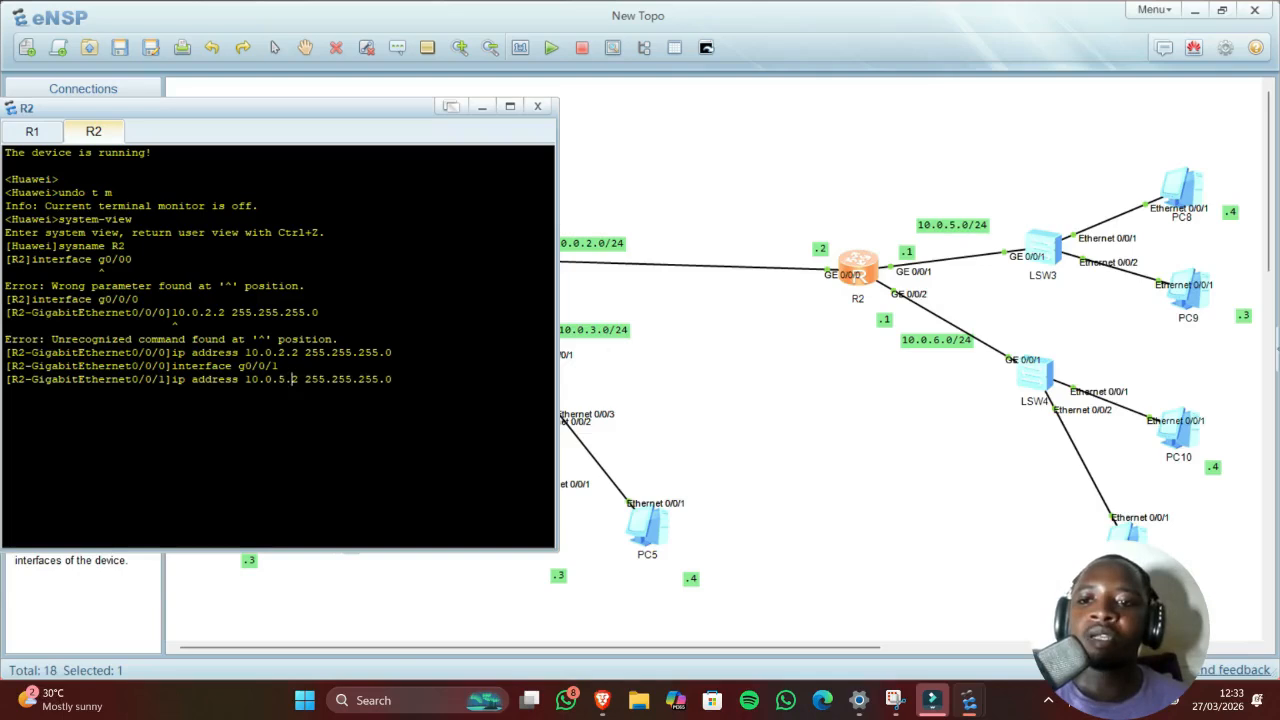
pyautogui.press('BackSpace')
pyautogui.write('1')
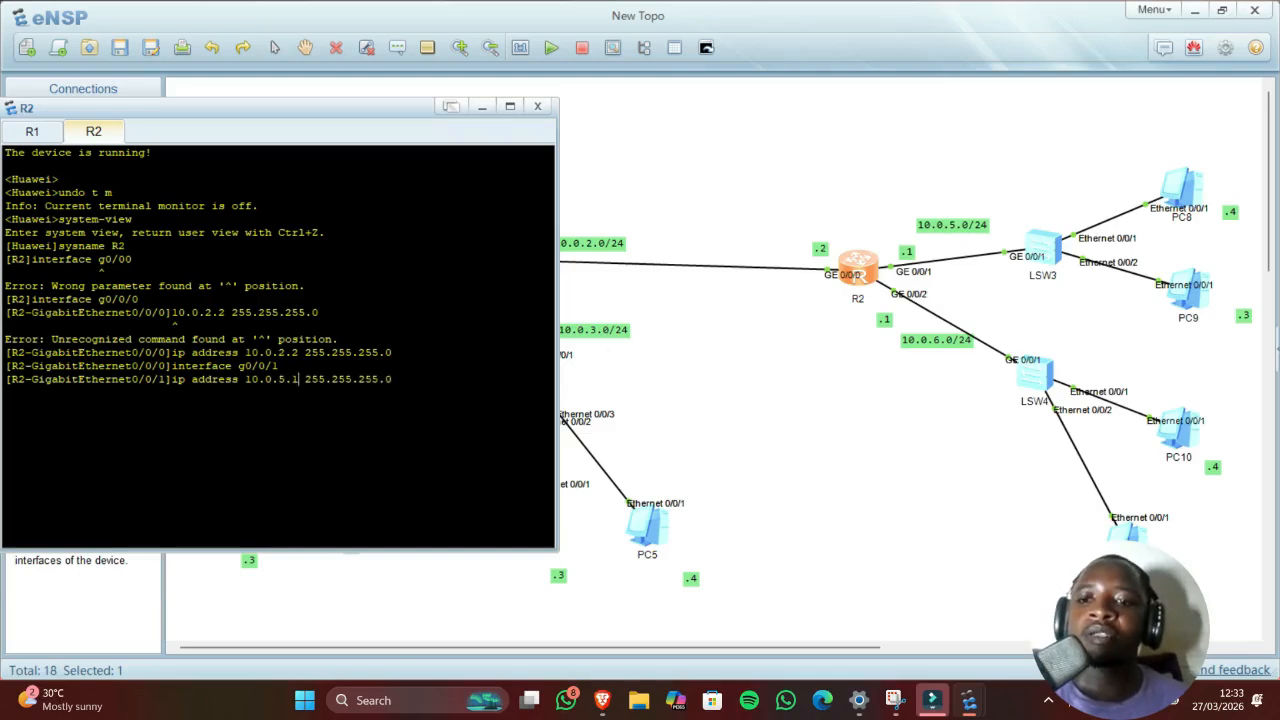
pyautogui.press('Return')
# Step: Give R2's GigabitEthernet0/0/2 address 10.0.6.1 255.255.255.0
pyautogui.press('Up')
pyautogui.press('Up')
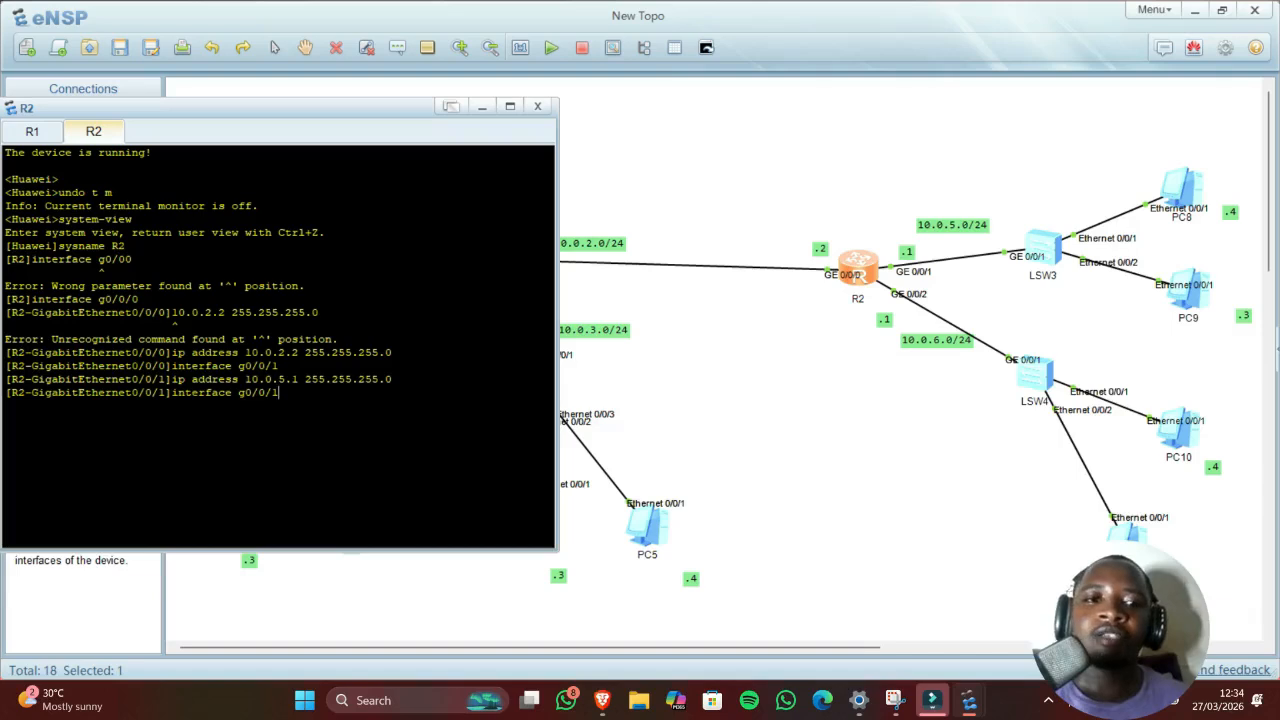
pyautogui.press('BackSpace')
pyautogui.write('2')
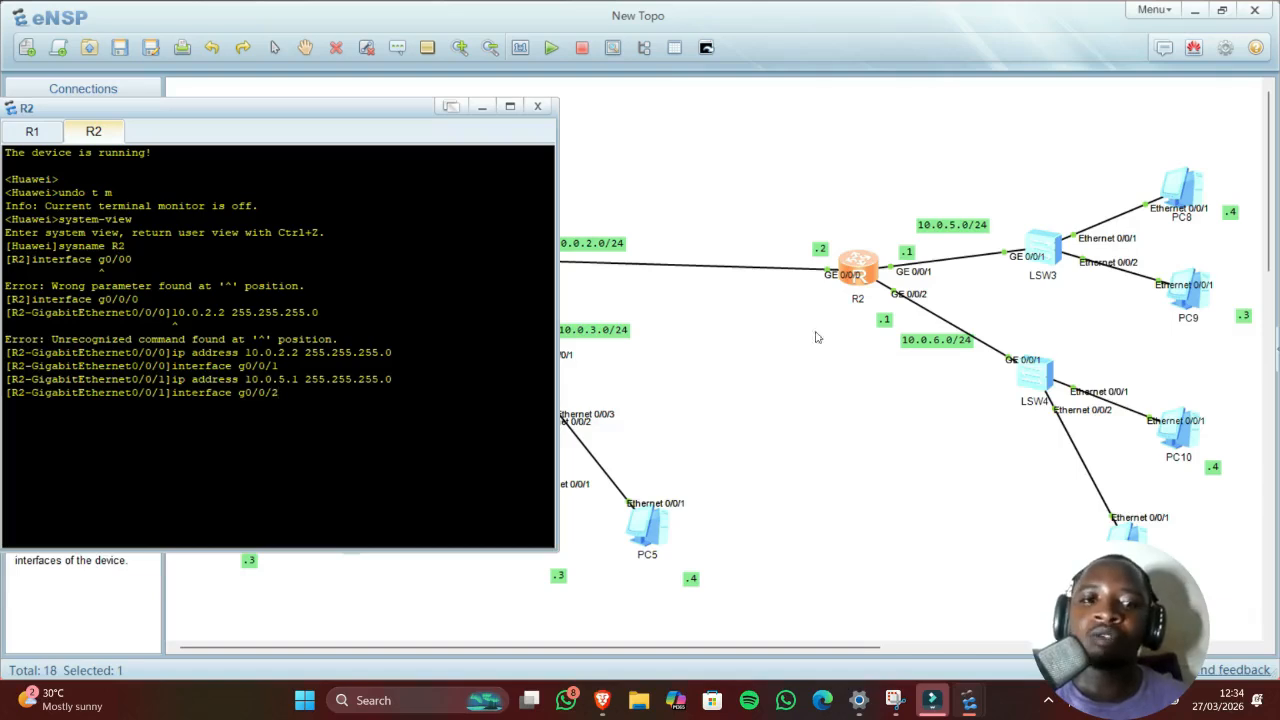
pyautogui.press('Return')
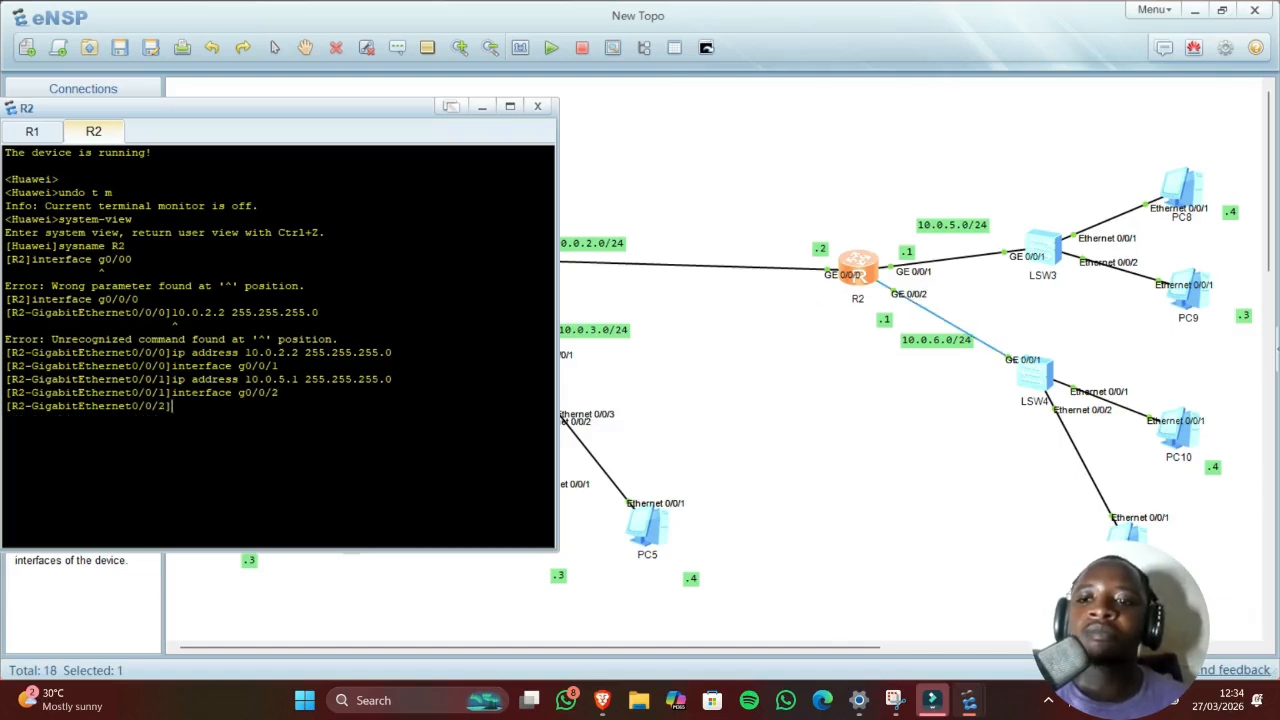
pyautogui.press('Up')
pyautogui.press('Up')
pyautogui.press('Left')
pyautogui.press('Left')
pyautogui.press('Left')
pyautogui.press('Left')
pyautogui.press('Left')
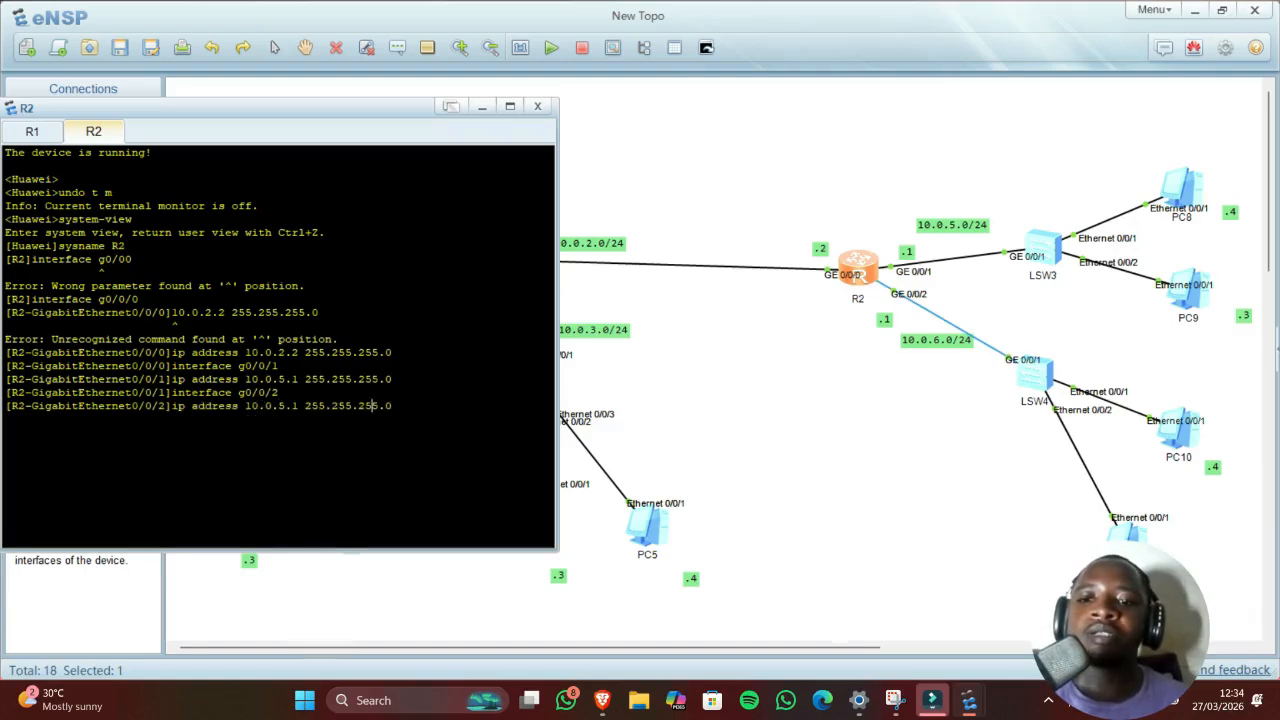
pyautogui.press('Left')
pyautogui.press('Left')
pyautogui.press('Left')
pyautogui.press('Left')
pyautogui.press('Left')
pyautogui.press('Left')
pyautogui.press('Left')
pyautogui.press('Left')
pyautogui.press('Left')
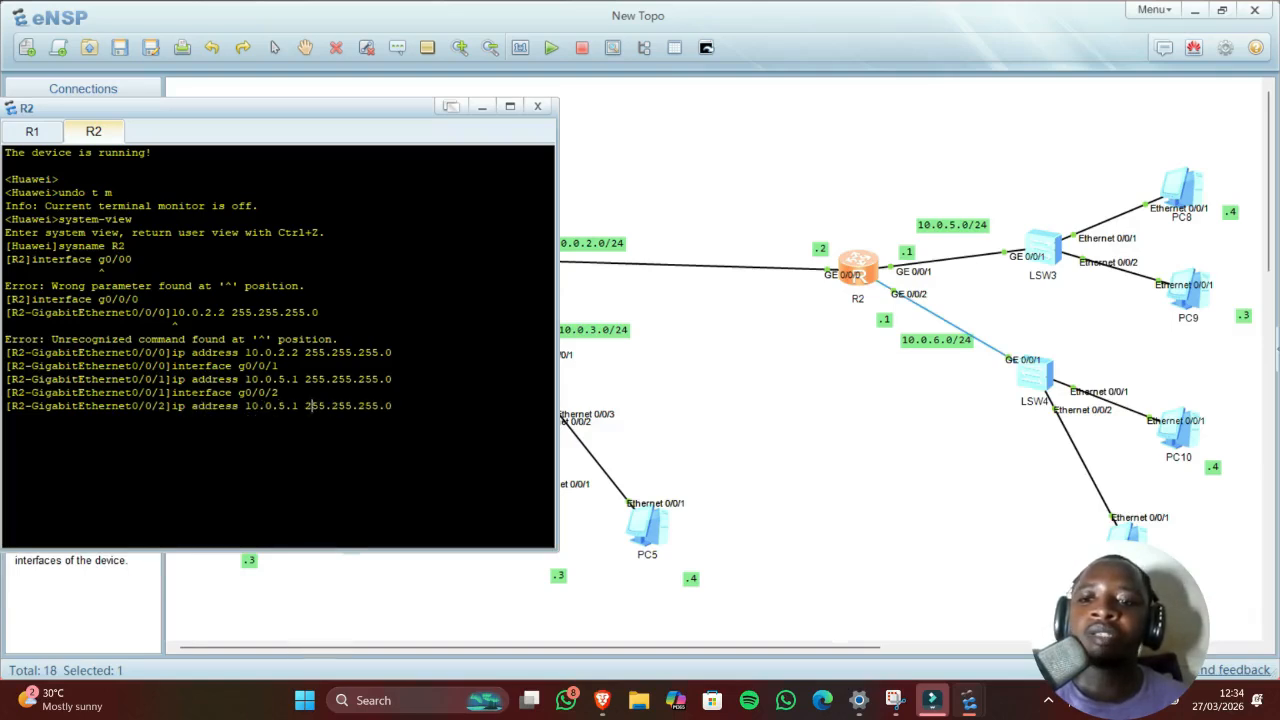
pyautogui.press('Left')
pyautogui.press('Left')
pyautogui.press('BackSpace')
pyautogui.write('6')
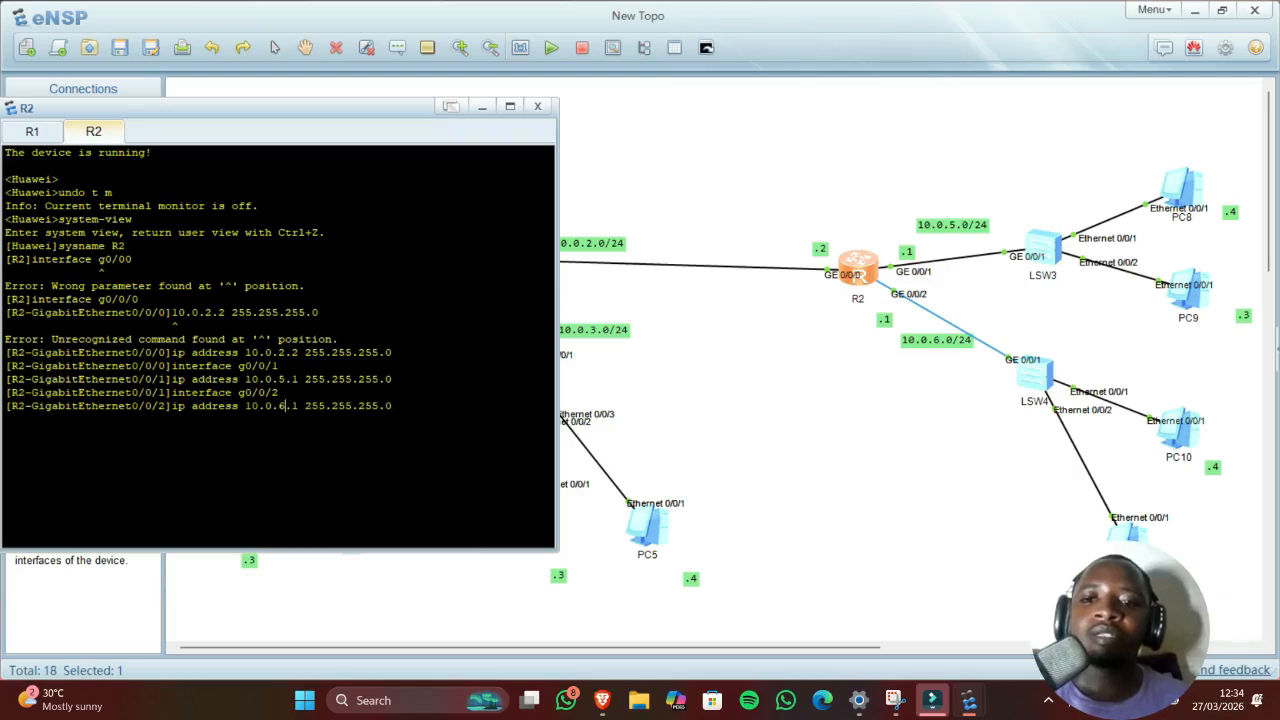
pyautogui.press('Return')
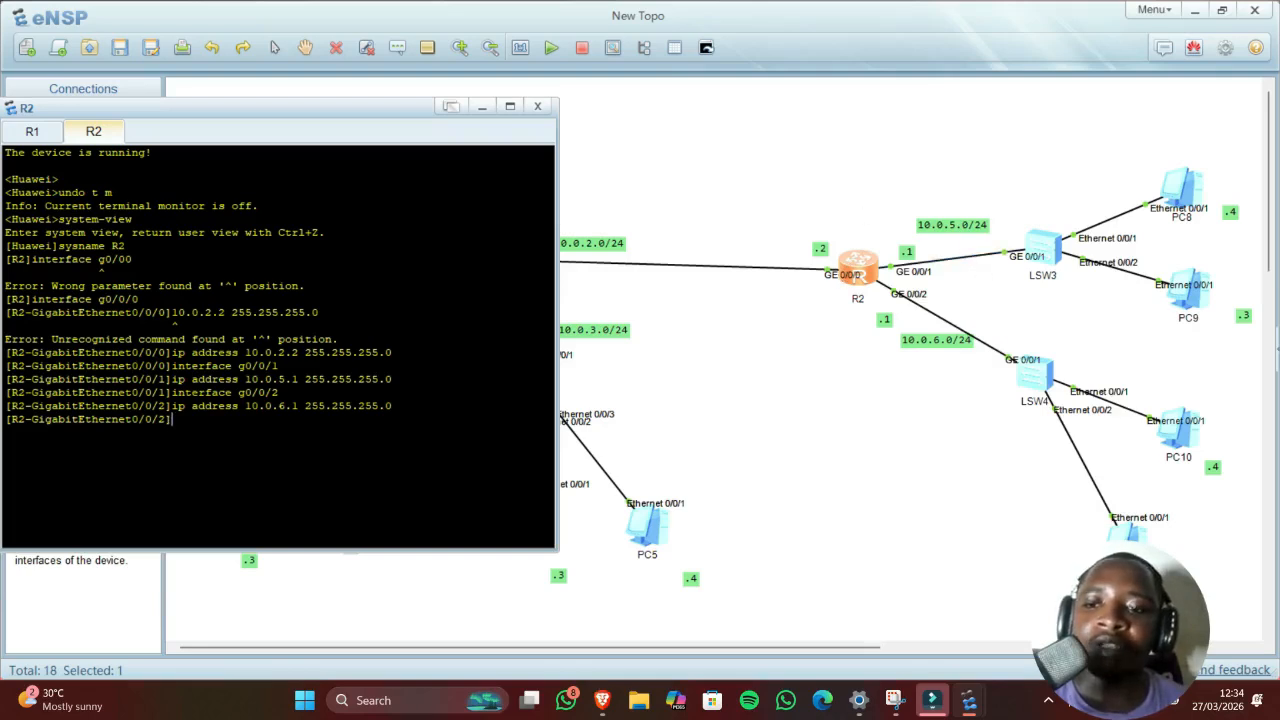
# Step: Quit to user view, save R2's configuration to vrpcfg.zip confirming y, and return to the topology
pyautogui.write('quit')
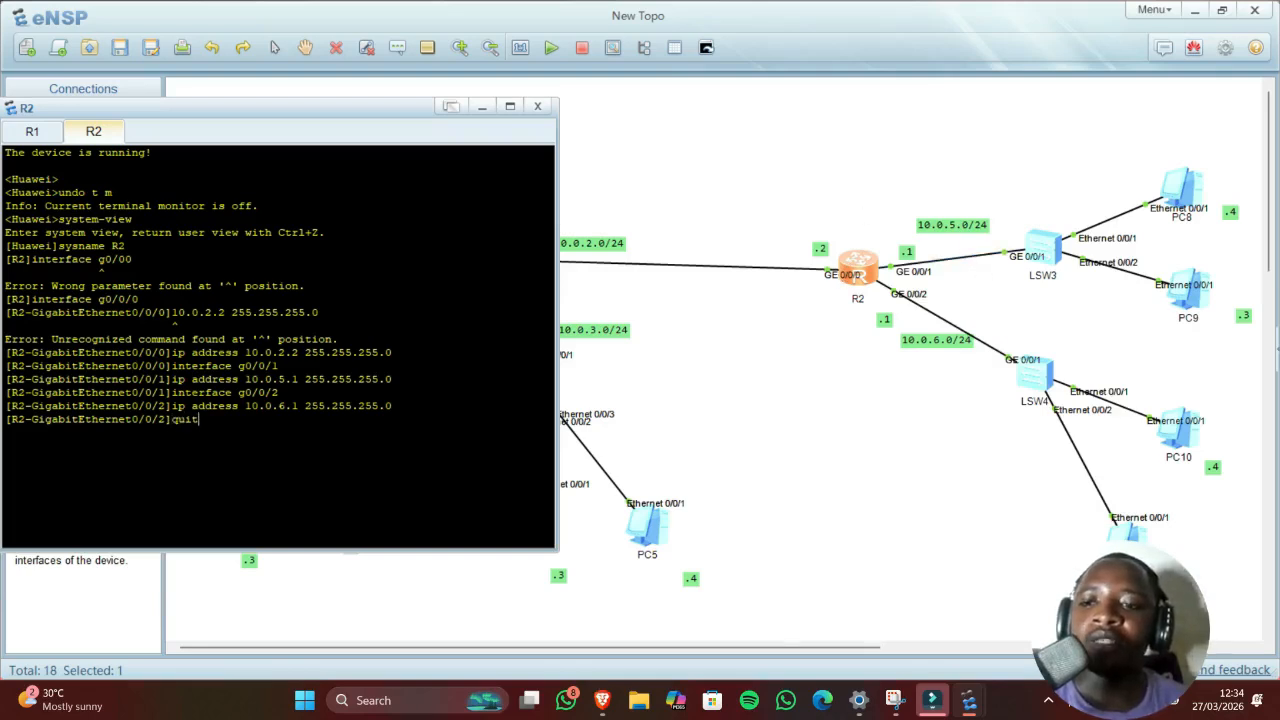
pyautogui.press('Return')
pyautogui.write('save')
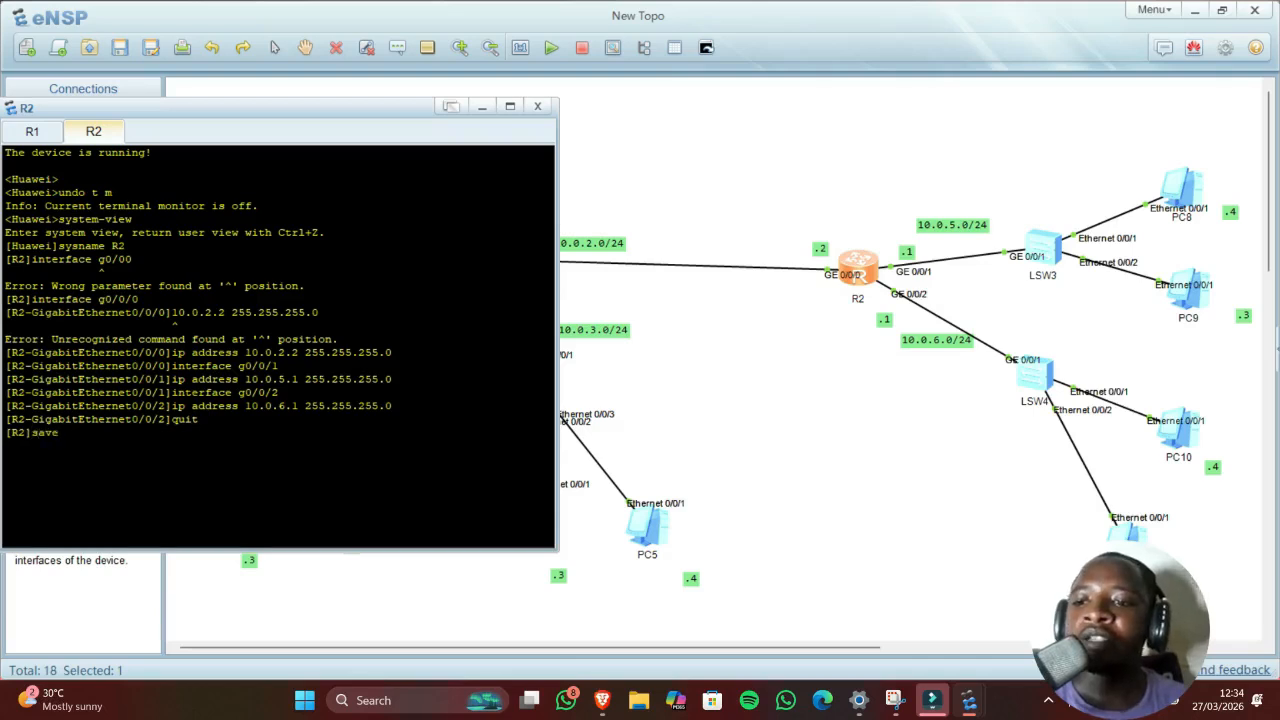
pyautogui.press('Return')
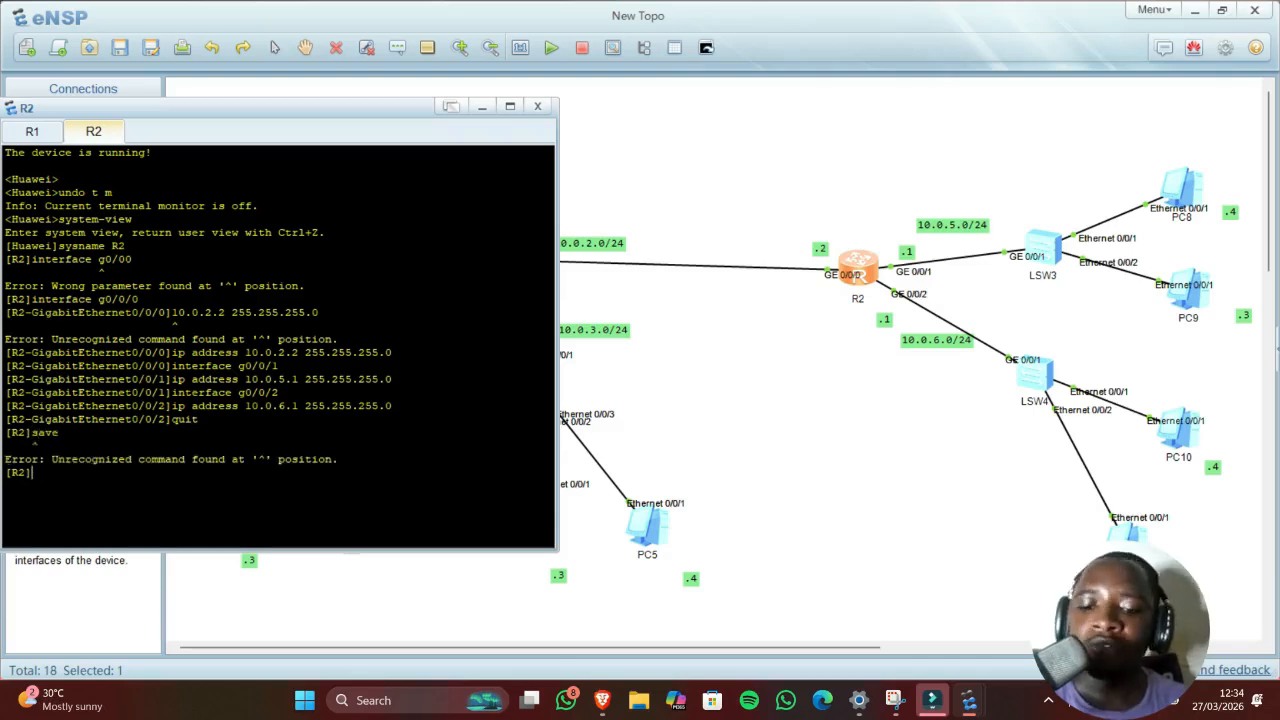
pyautogui.write('quit')
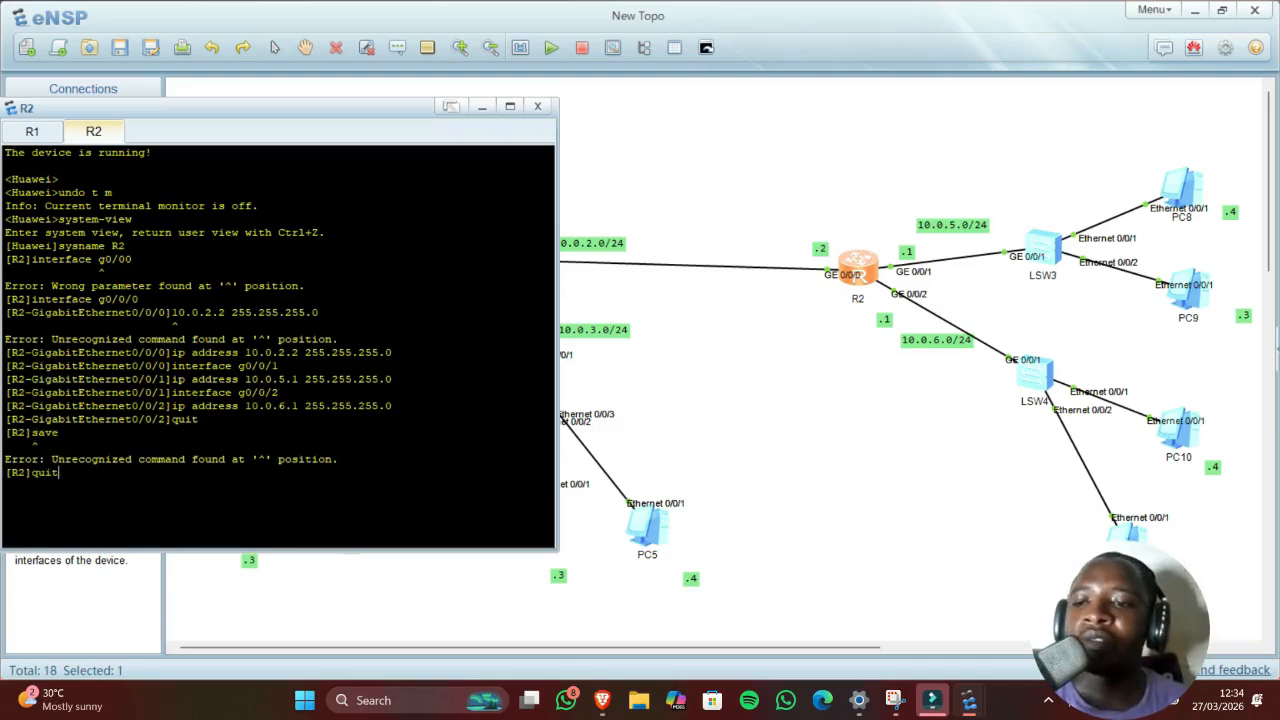
pyautogui.press('Return')
pyautogui.write('save')
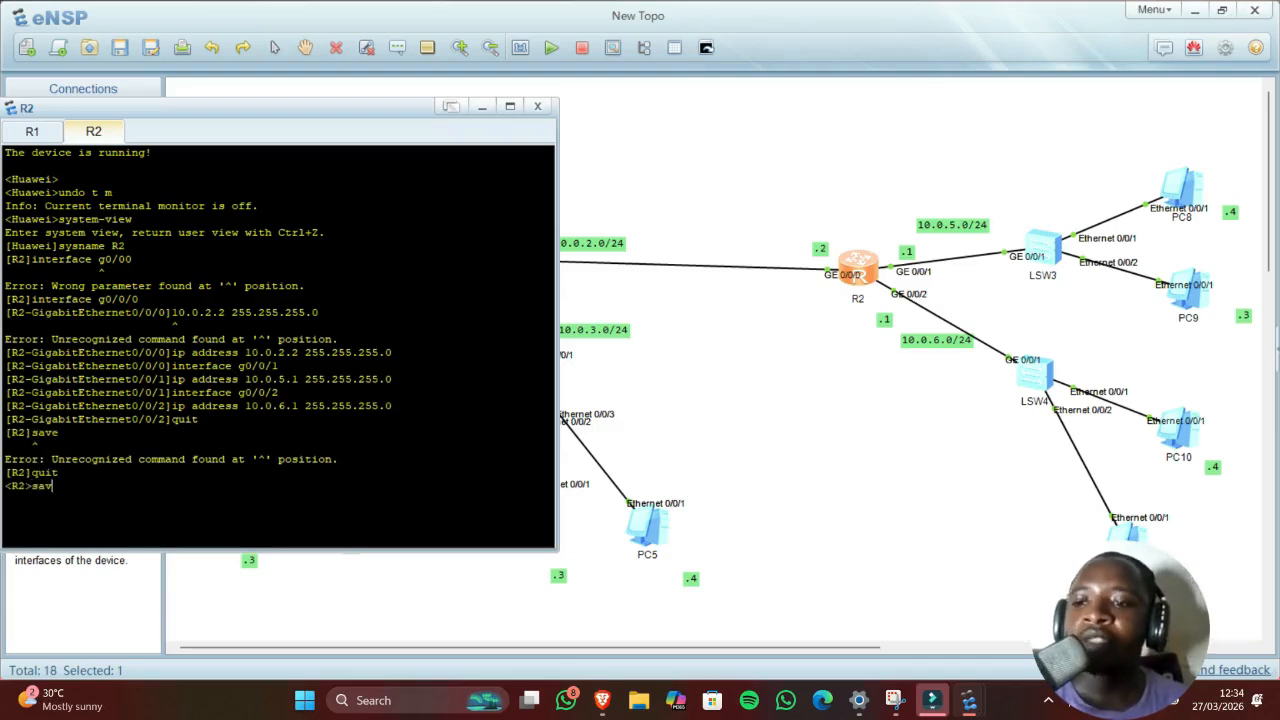
pyautogui.press('Return')
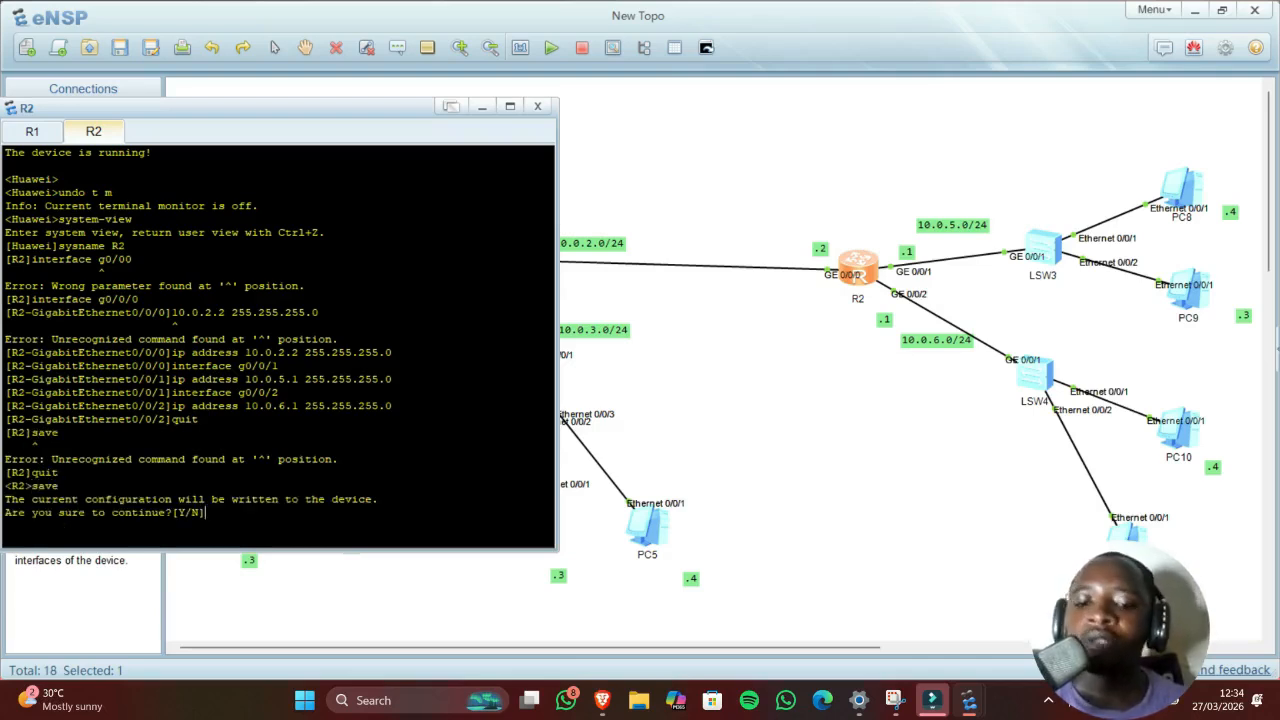
pyautogui.write('y')
pyautogui.press('Return')
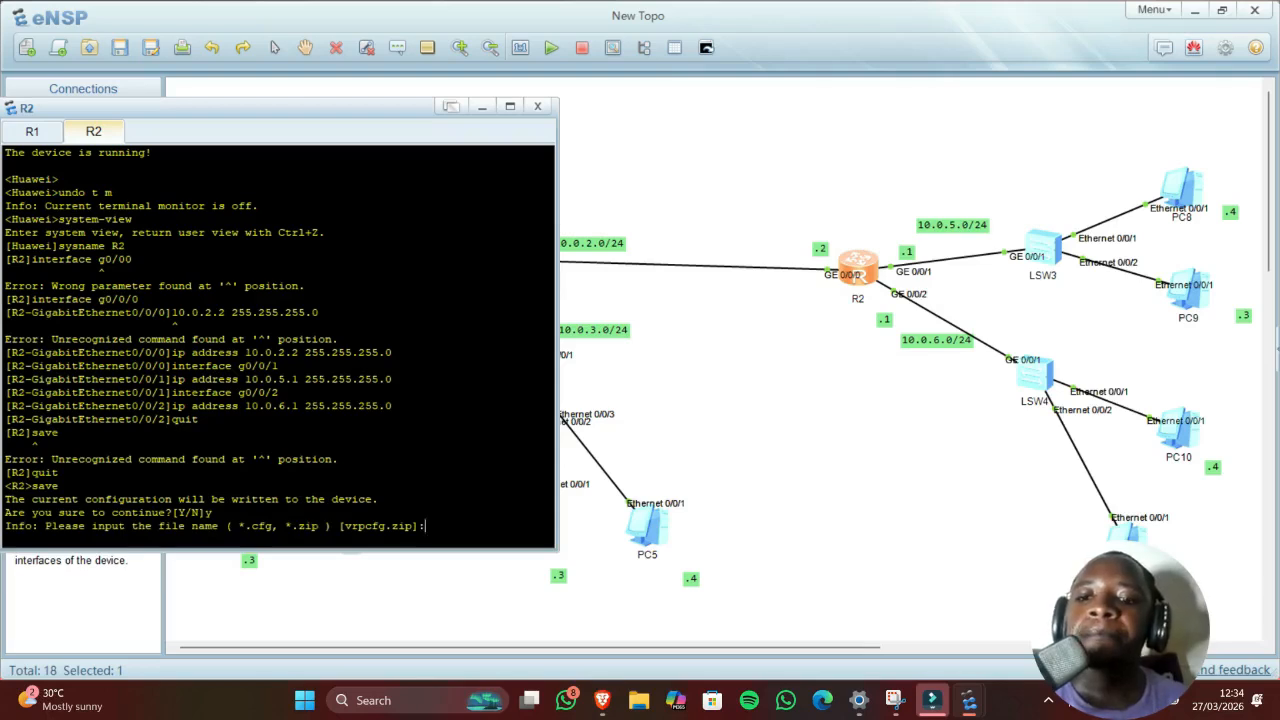
pyautogui.press('Return')
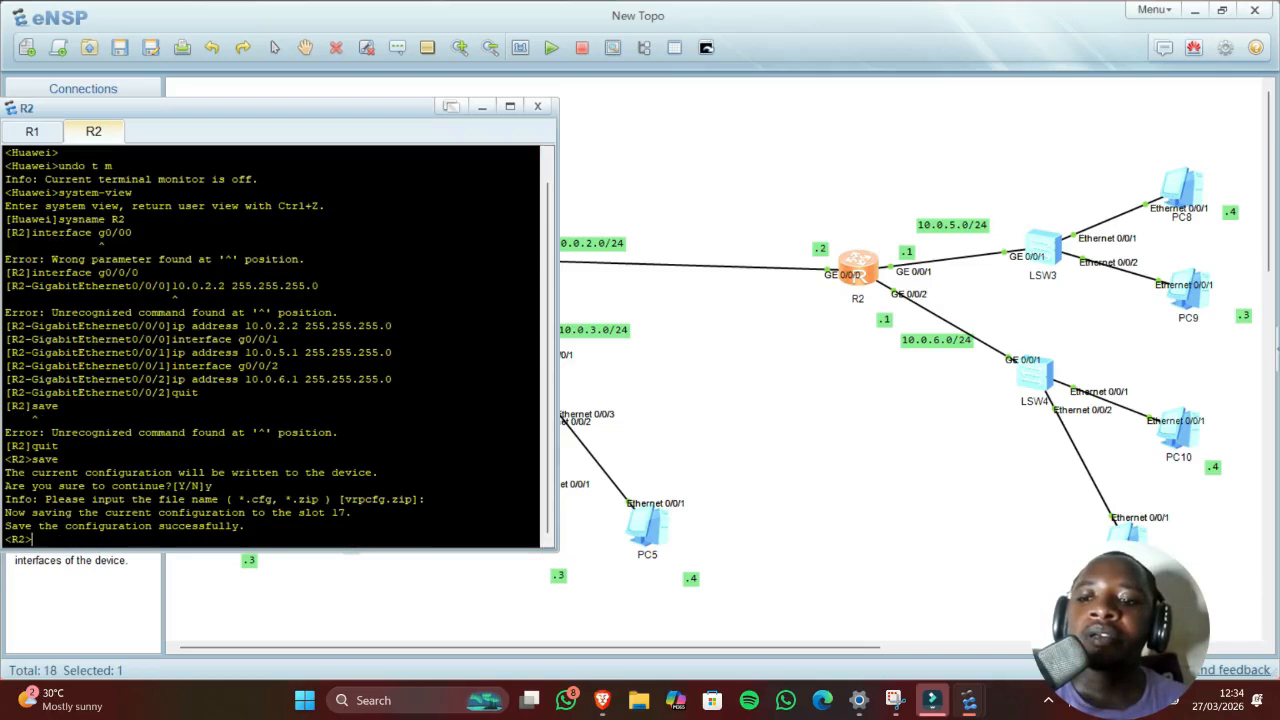
pyautogui.click(688, 350)
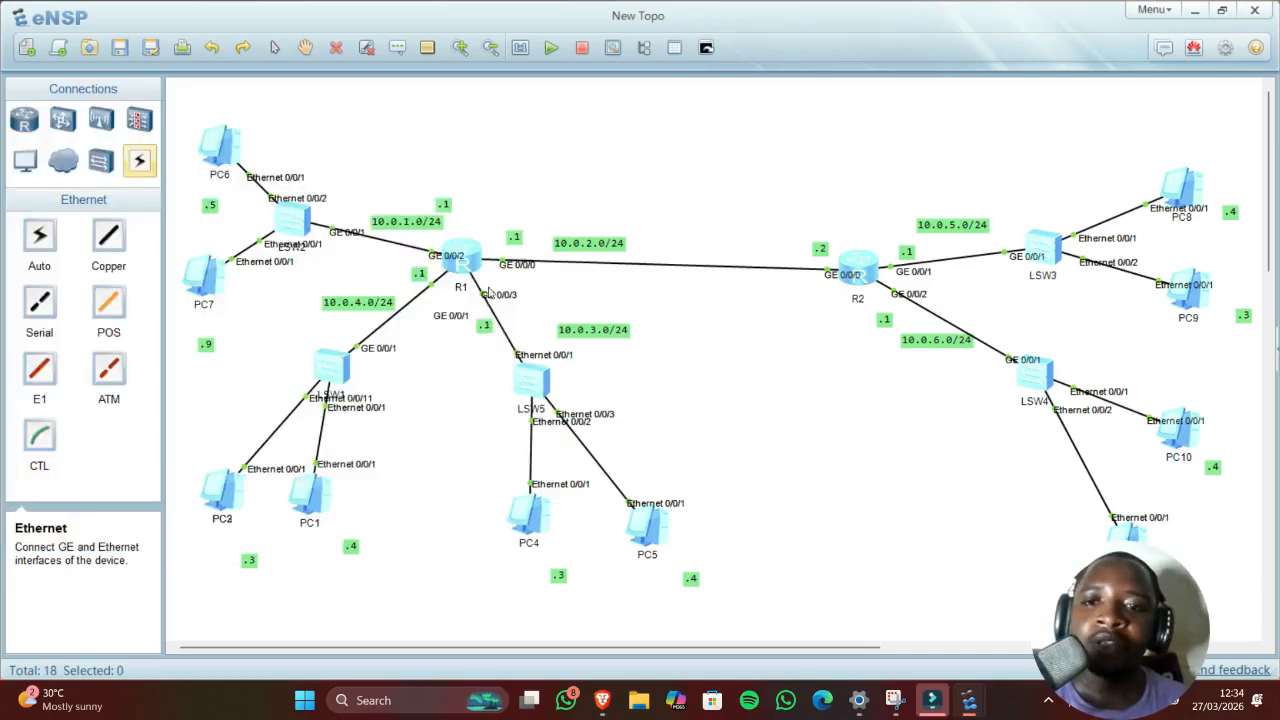
# Step: Exit R1 to user view, save its configuration to the default file, and show the topology
pyautogui.doubleClick(462, 258)
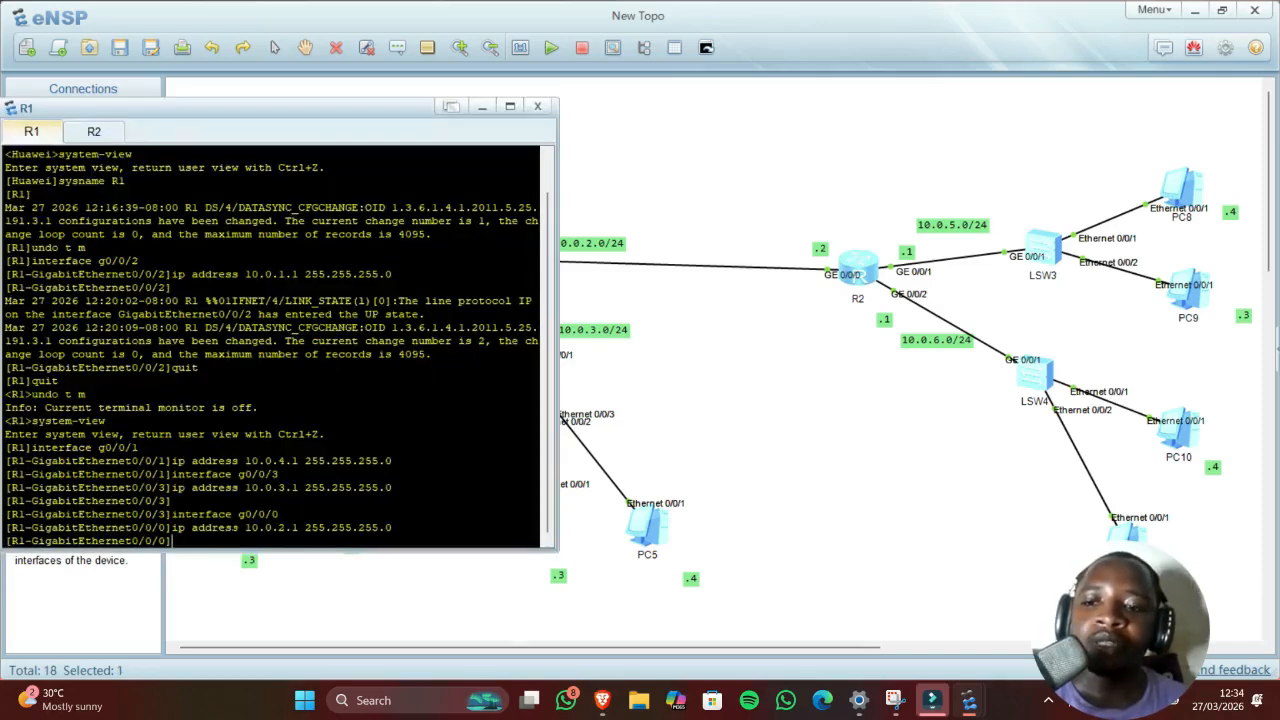
pyautogui.write('quit')
pyautogui.press('Return')
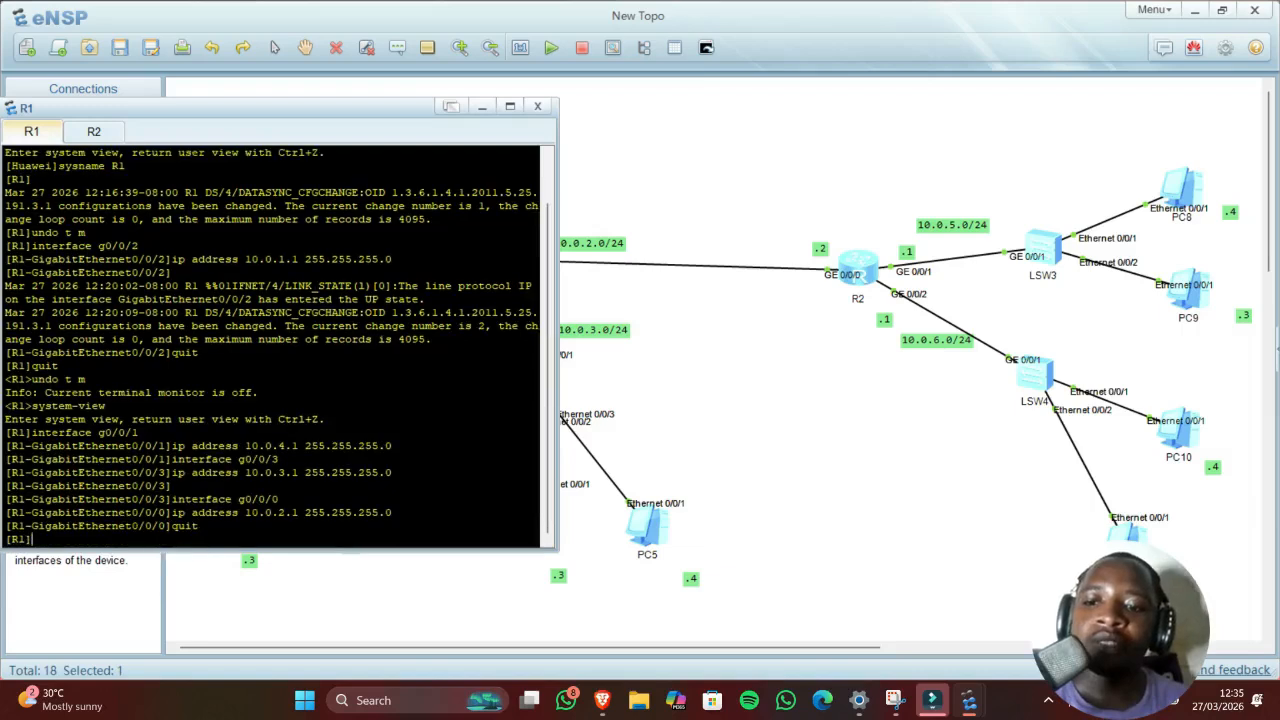
pyautogui.write('quit')
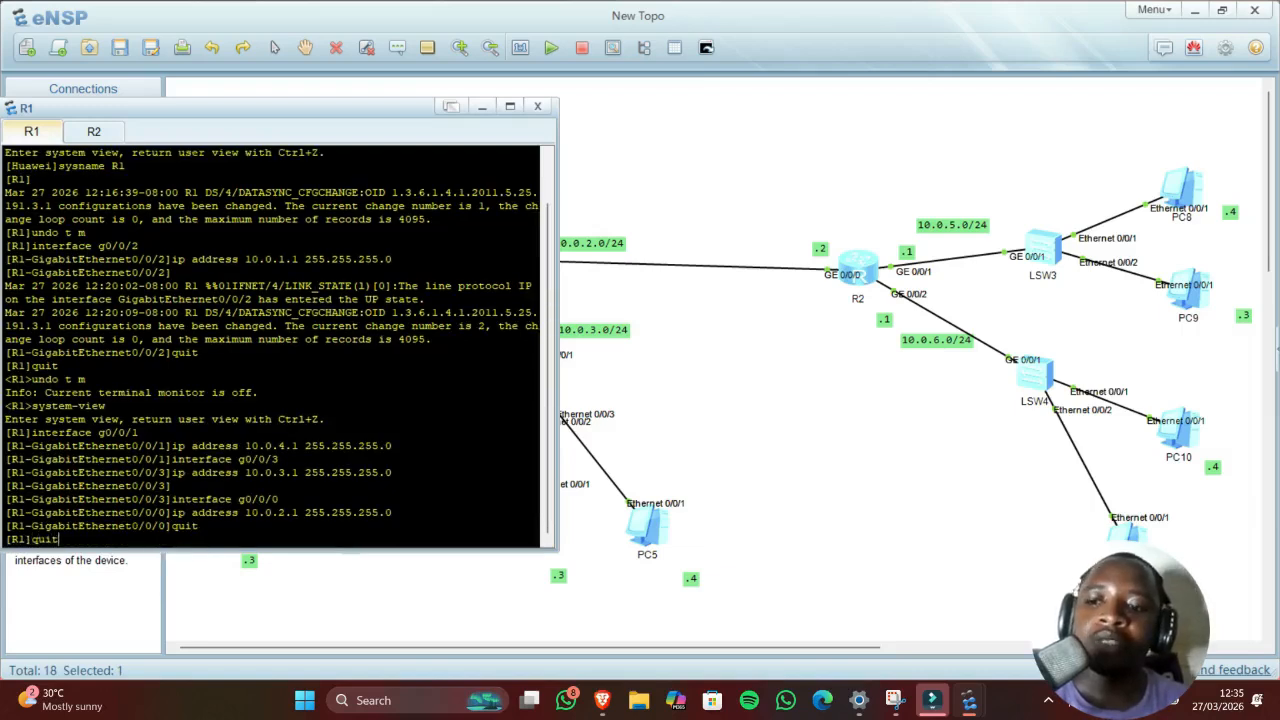
pyautogui.press('Return')
pyautogui.write('save')
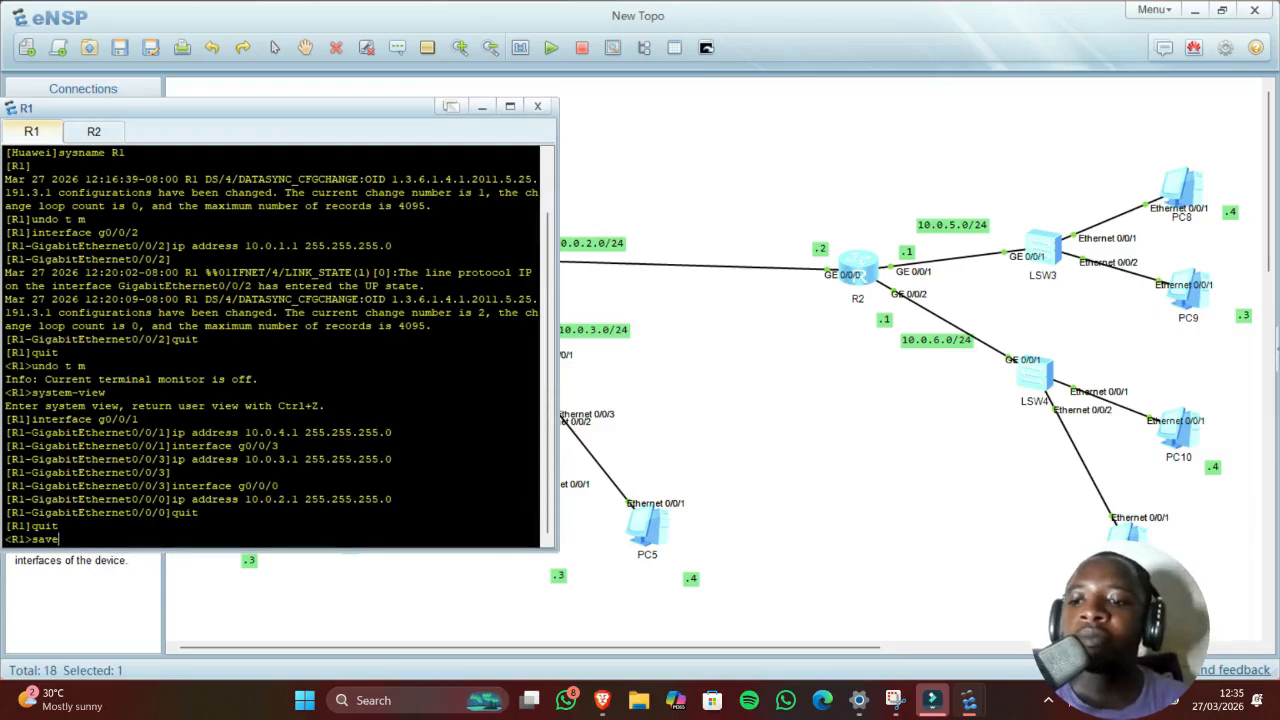
pyautogui.press('Return')
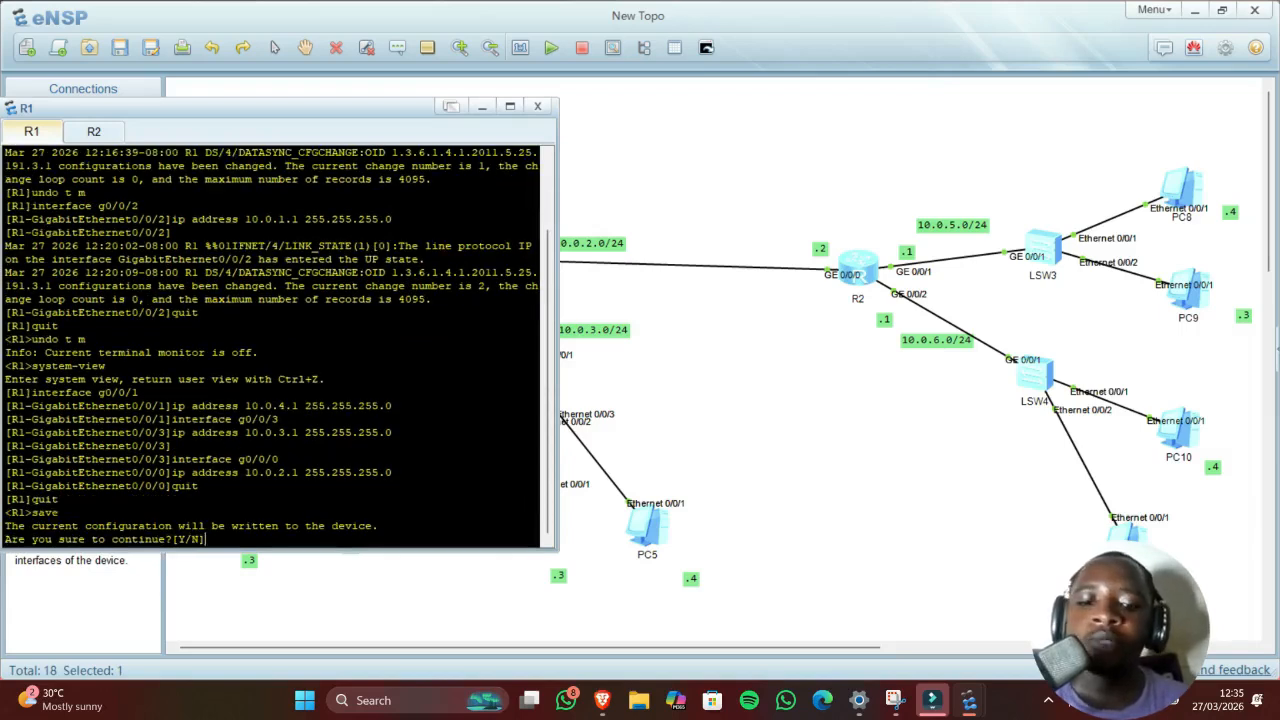
pyautogui.write('y')
pyautogui.press('Return')
pyautogui.press('Return')
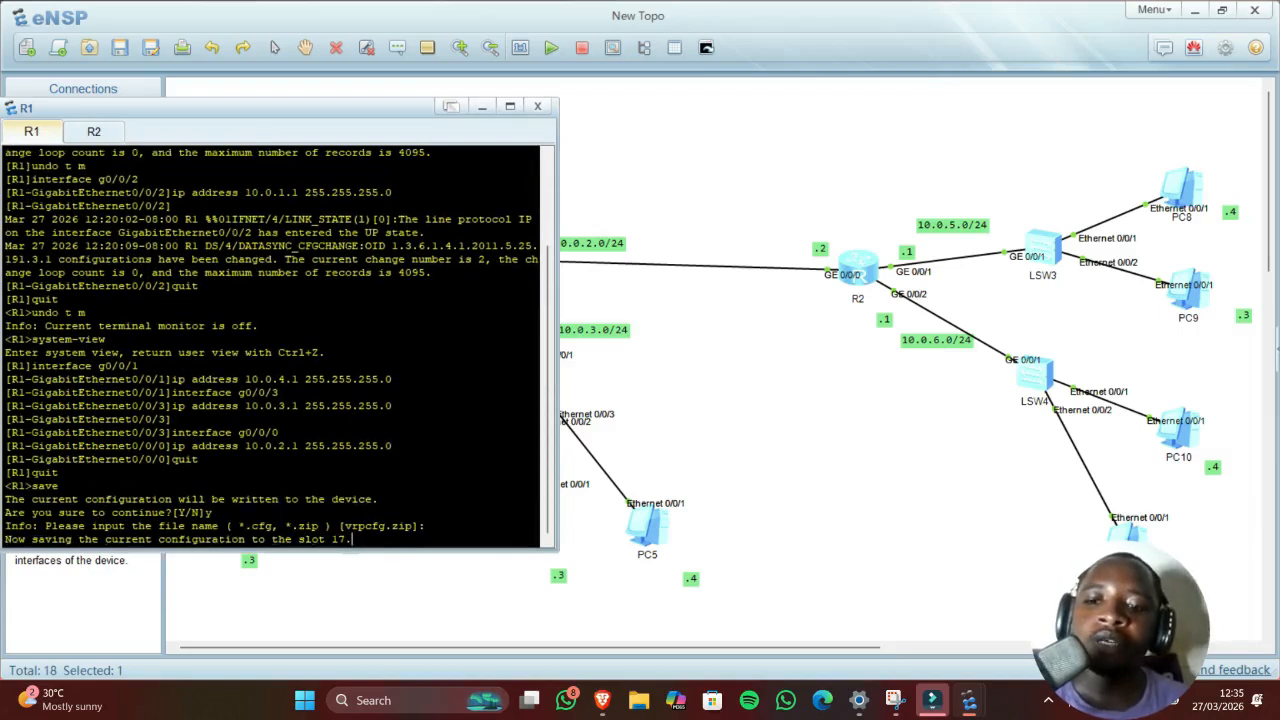
pyautogui.press('Return')
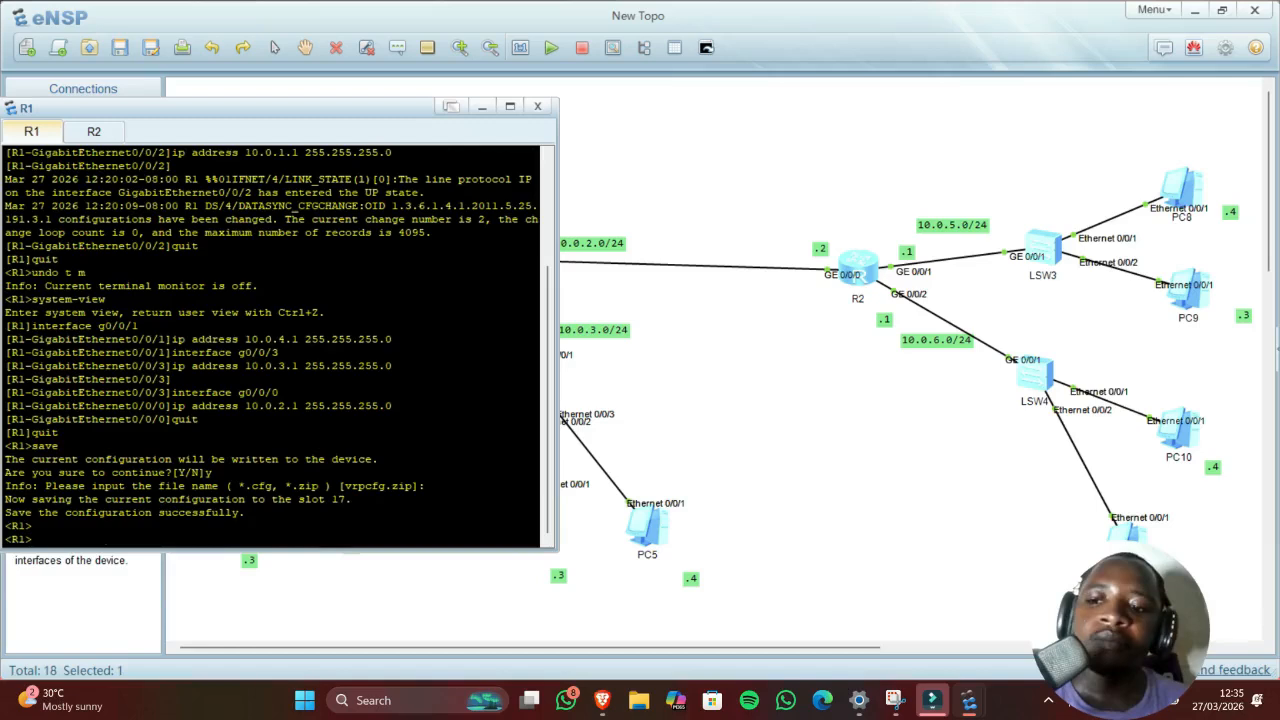
pyautogui.click(903, 423)
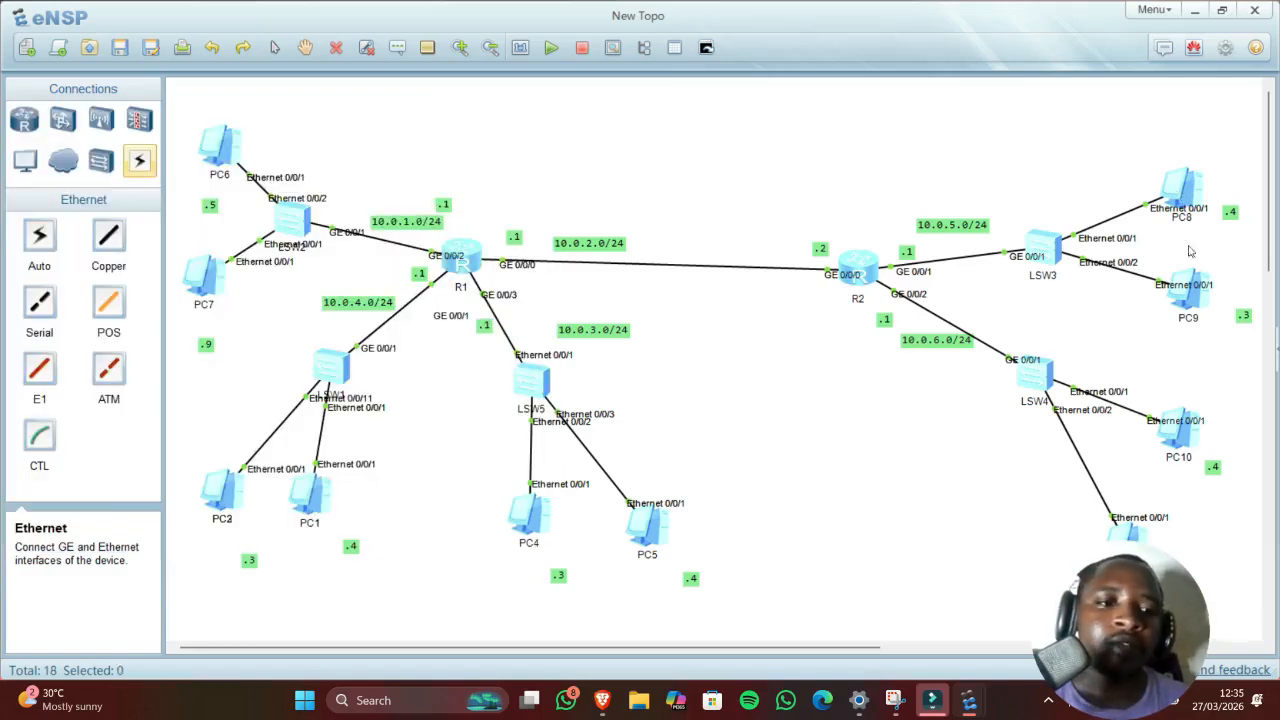
# Step: Give PC11 IP 10.0.6.3, mask 255.255.255.0 and gateway 10.0.6.1, and apply it
pyautogui.click(1128, 532)
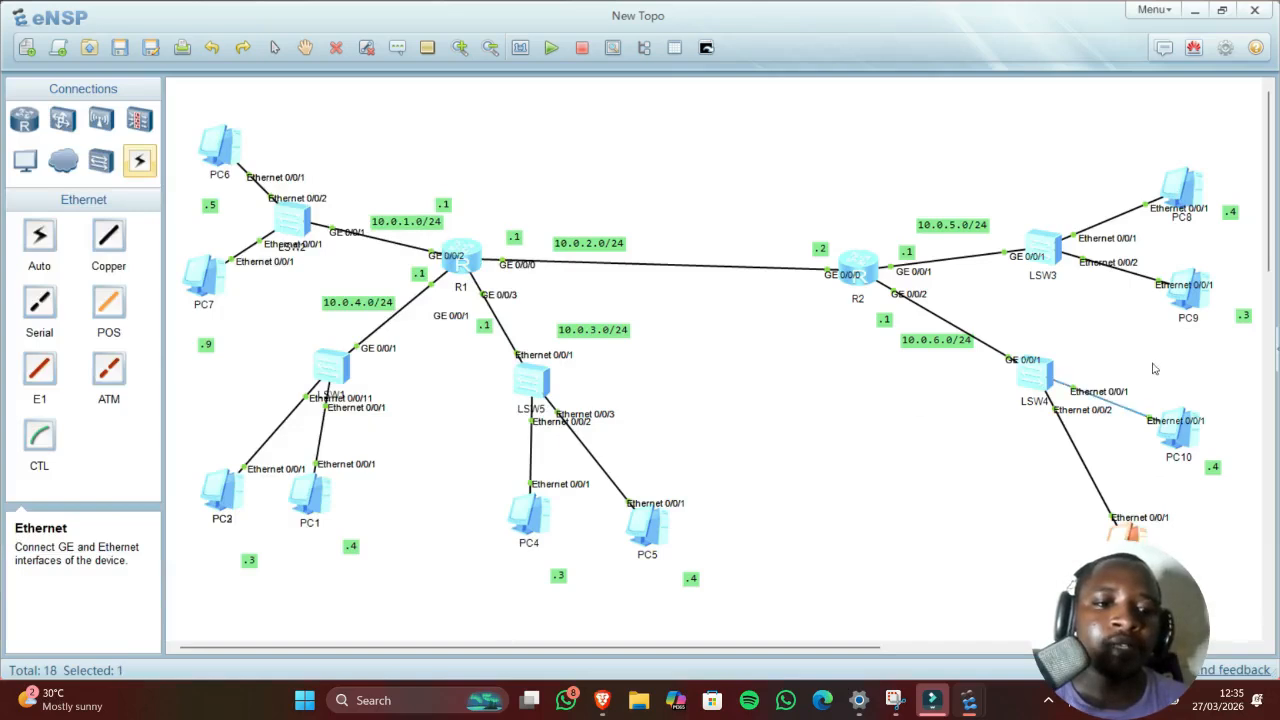
pyautogui.doubleClick(1128, 532)
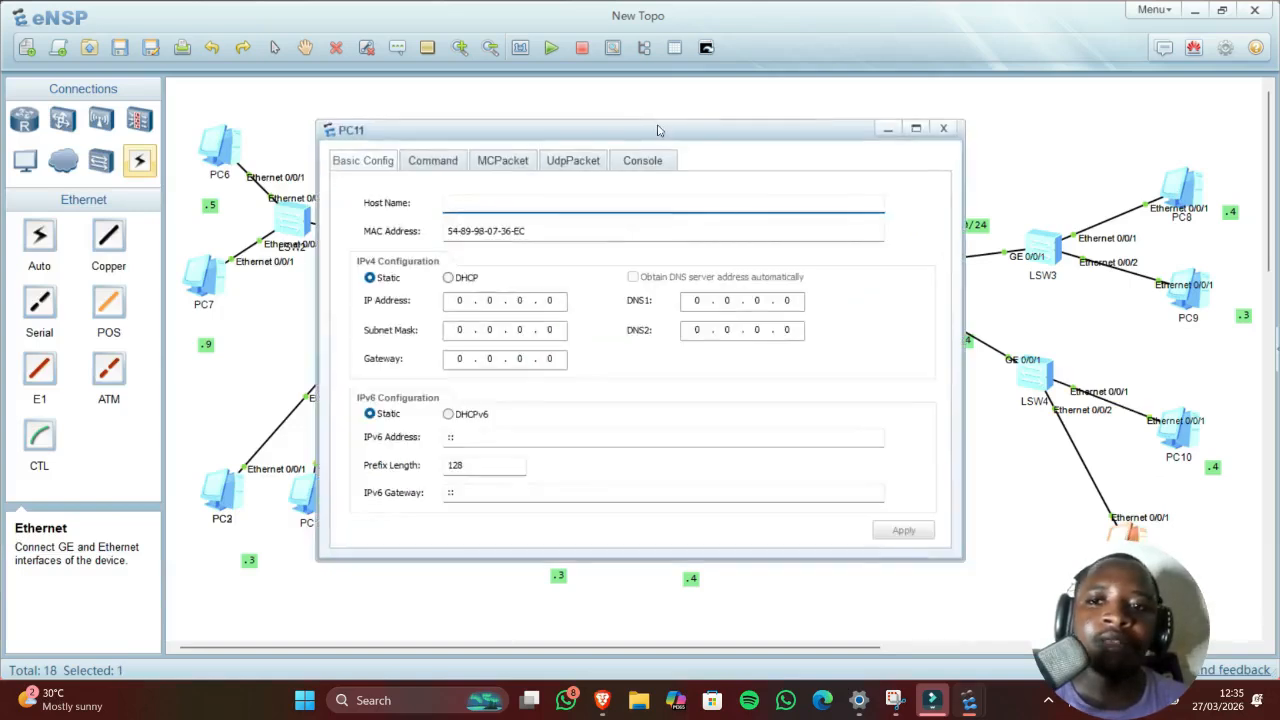
pyautogui.moveTo(663, 127); pyautogui.dragTo(528, 126)
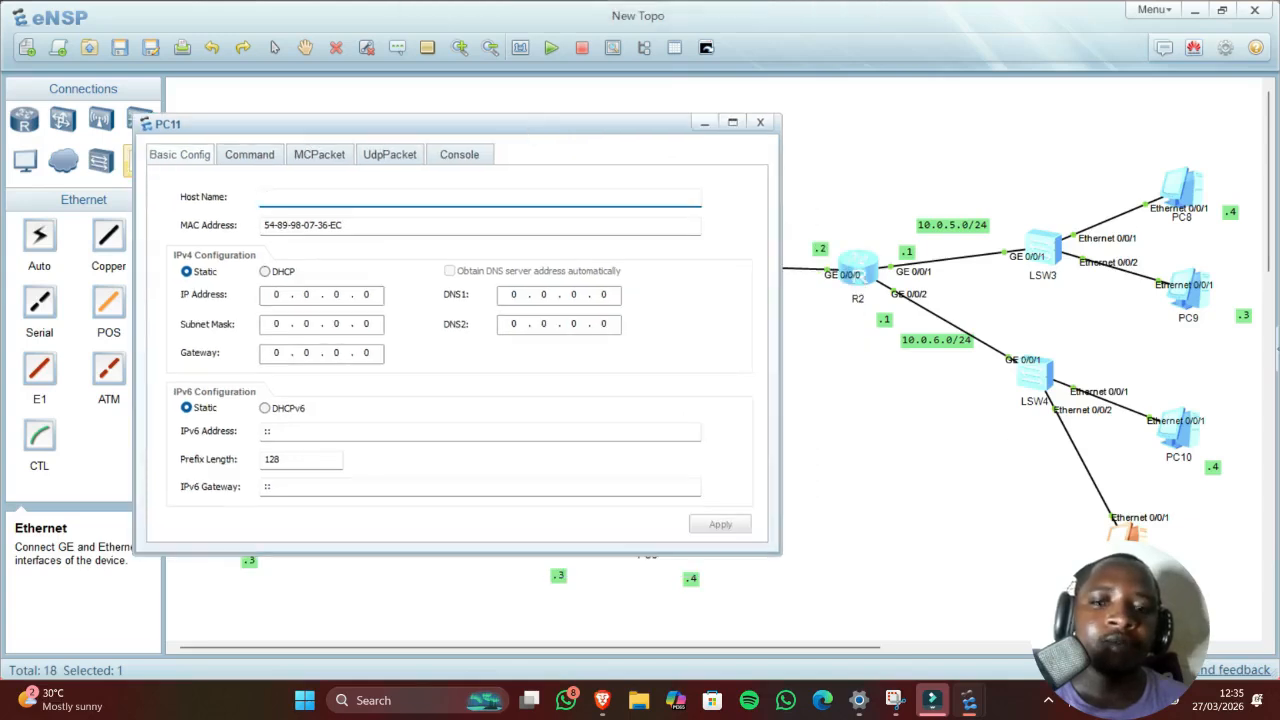
pyautogui.click(277, 294)
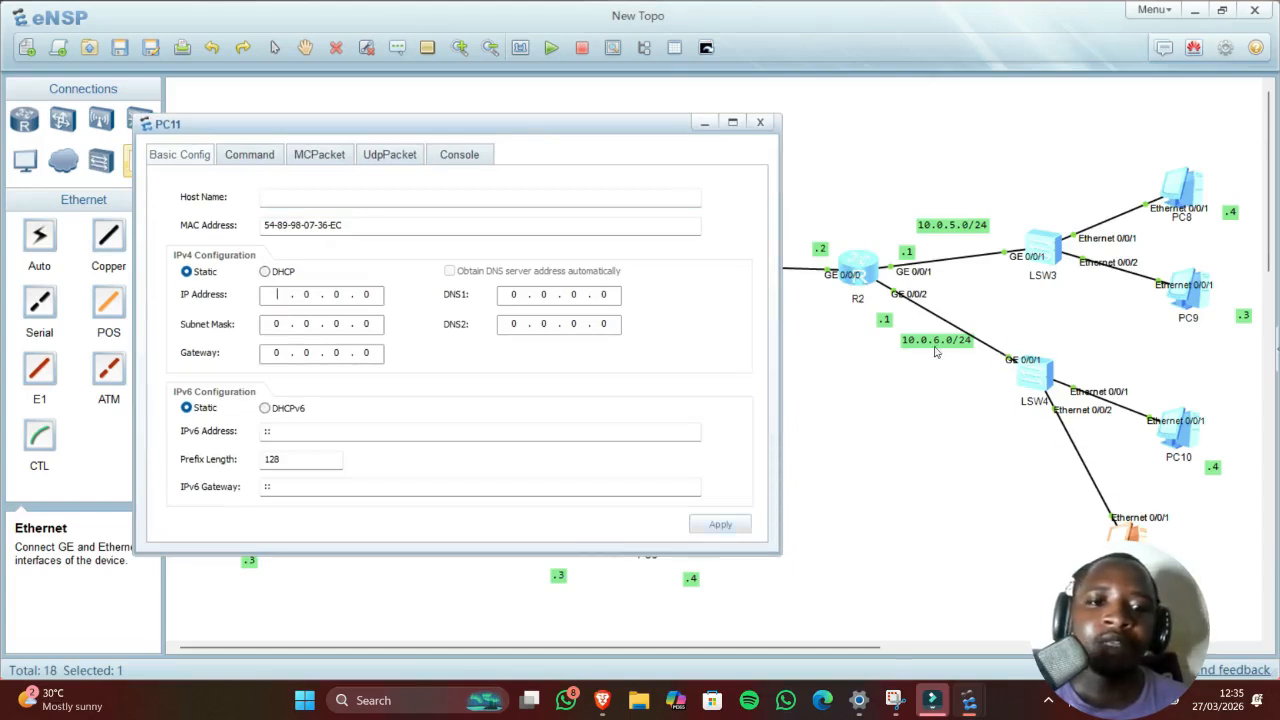
pyautogui.write('10')
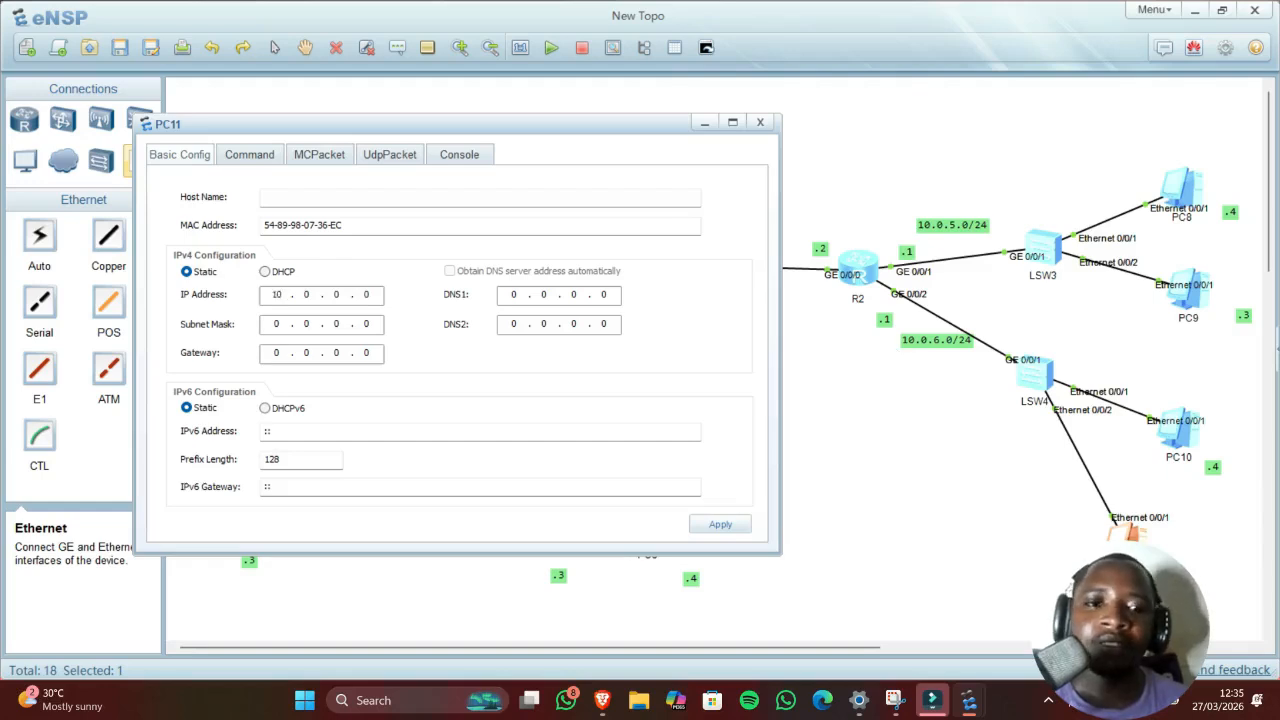
pyautogui.write('.6')
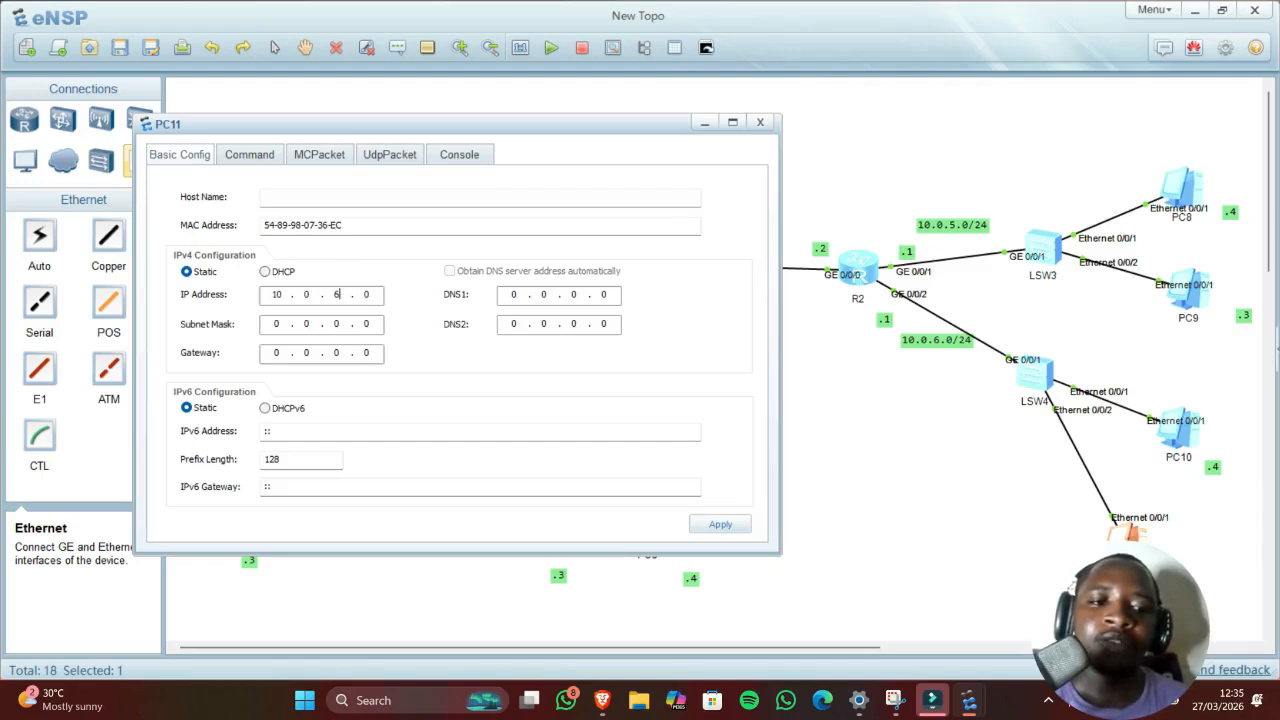
pyautogui.write('.3')
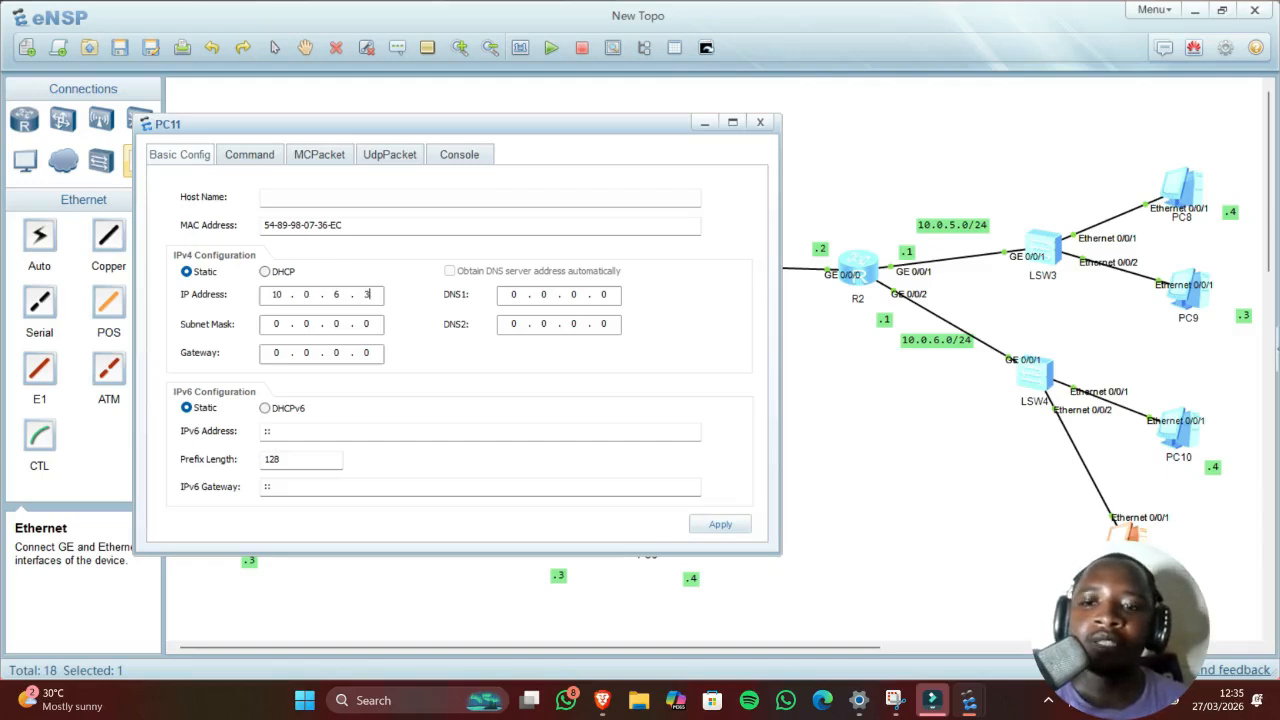
pyautogui.click(279, 323)
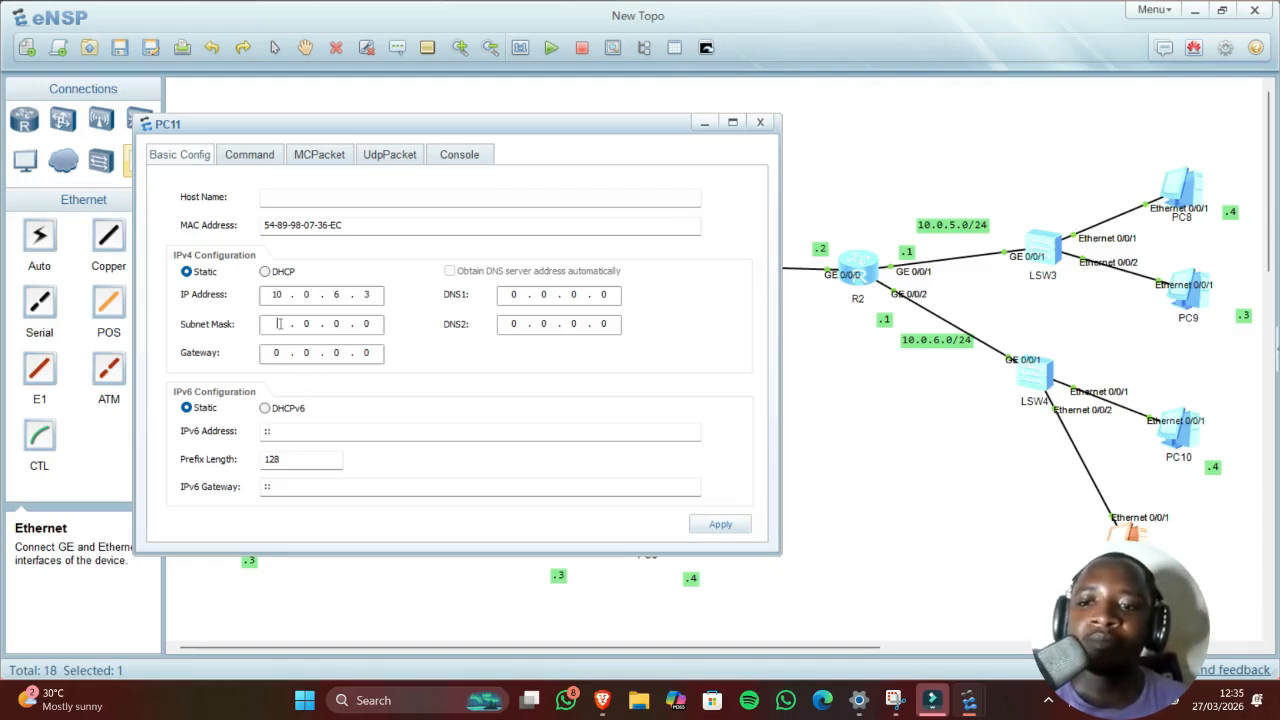
pyautogui.write('255 .255')
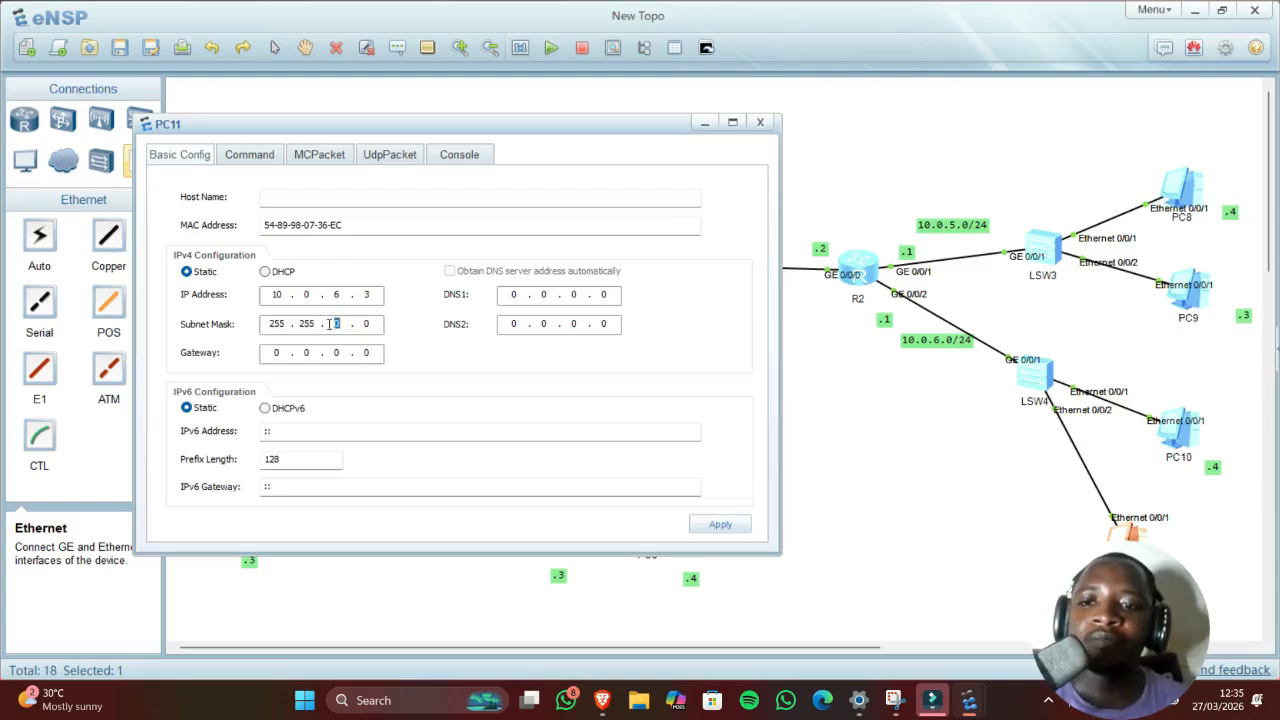
pyautogui.write('0.')
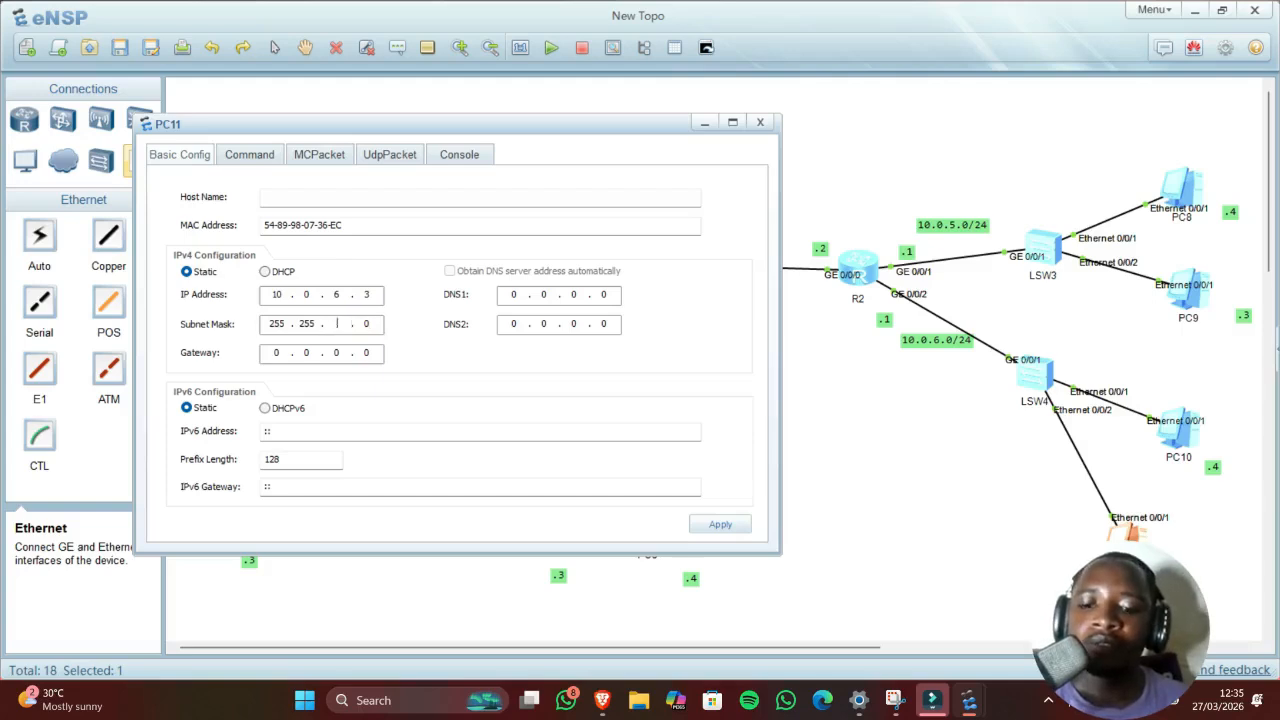
pyautogui.write('255')
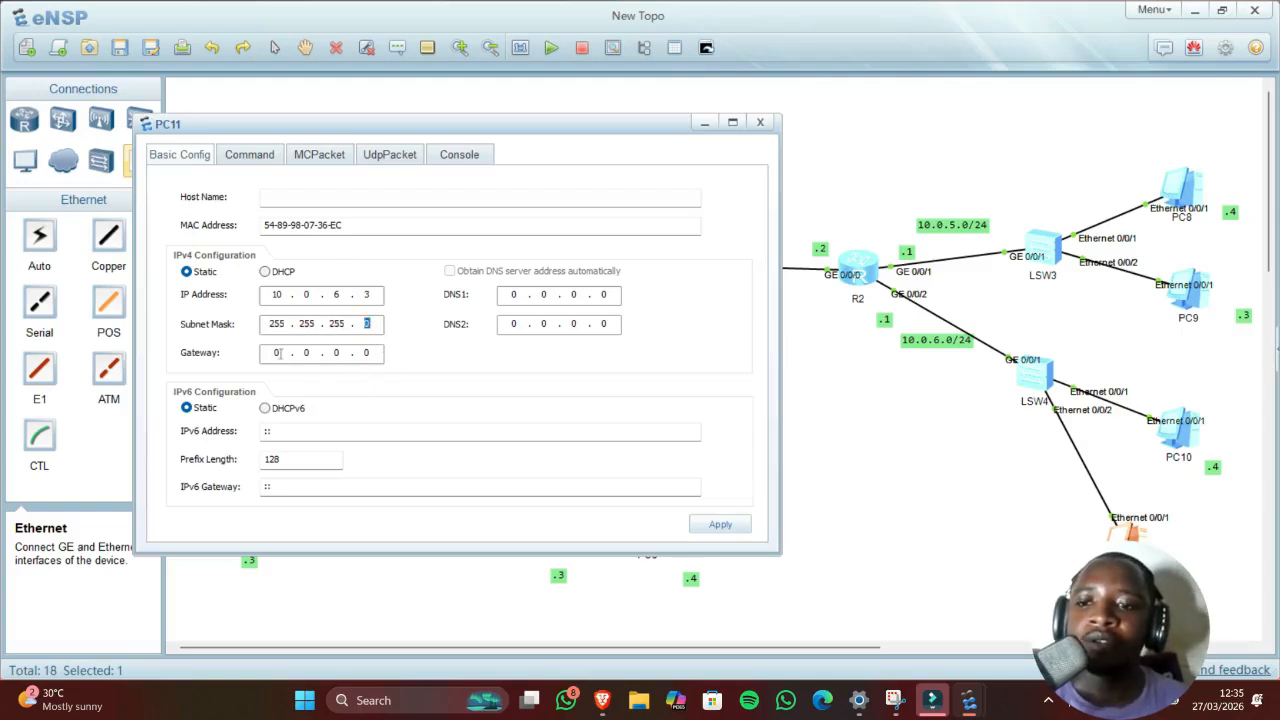
pyautogui.click(281, 353)
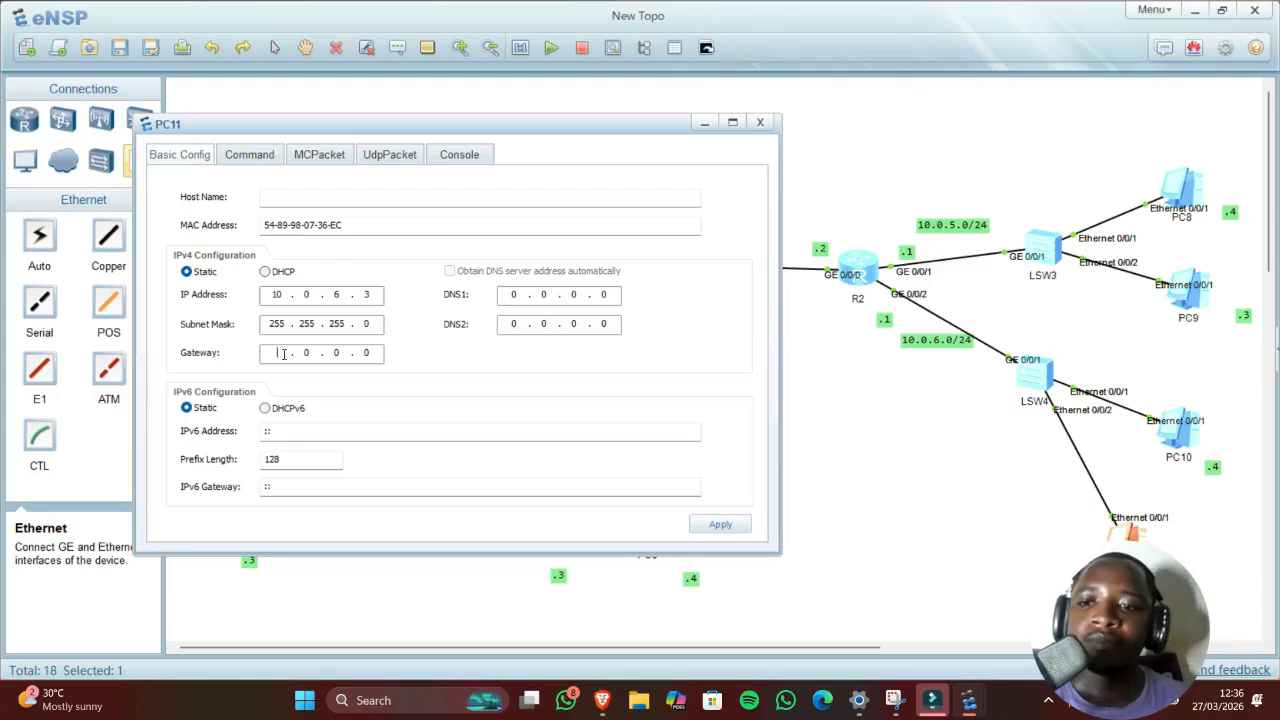
pyautogui.write('10 ')
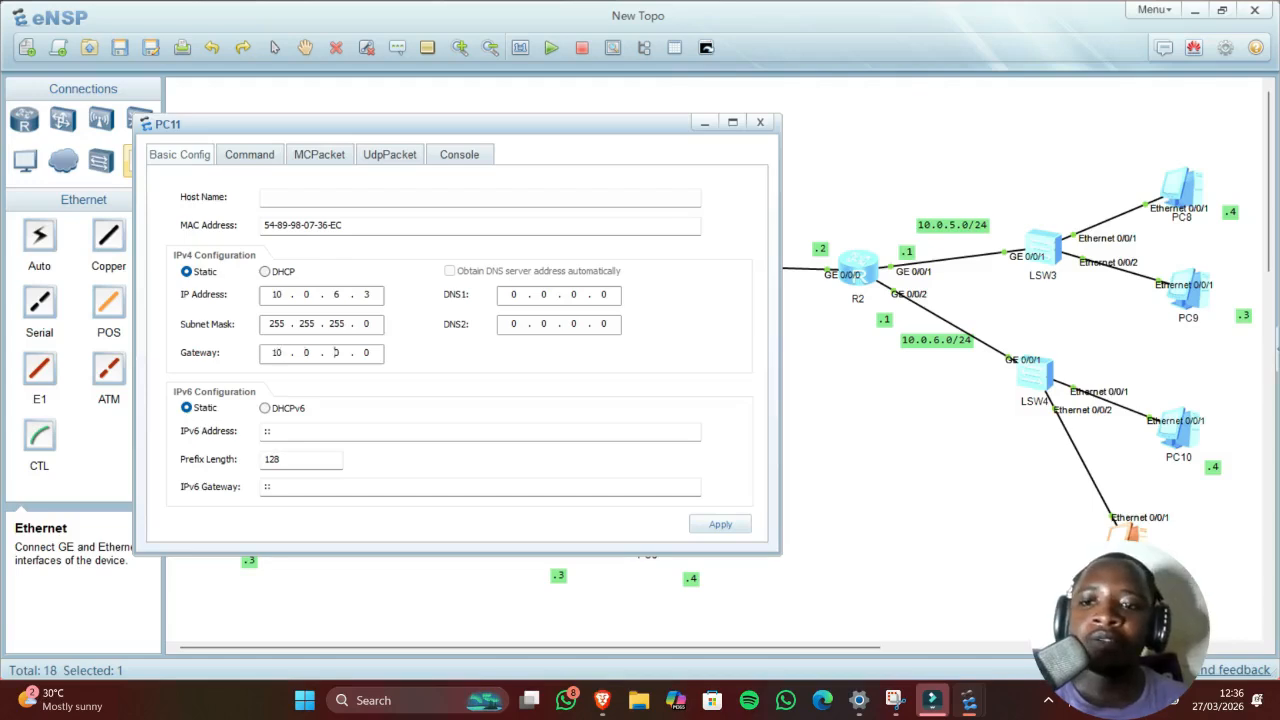
pyautogui.write('6')
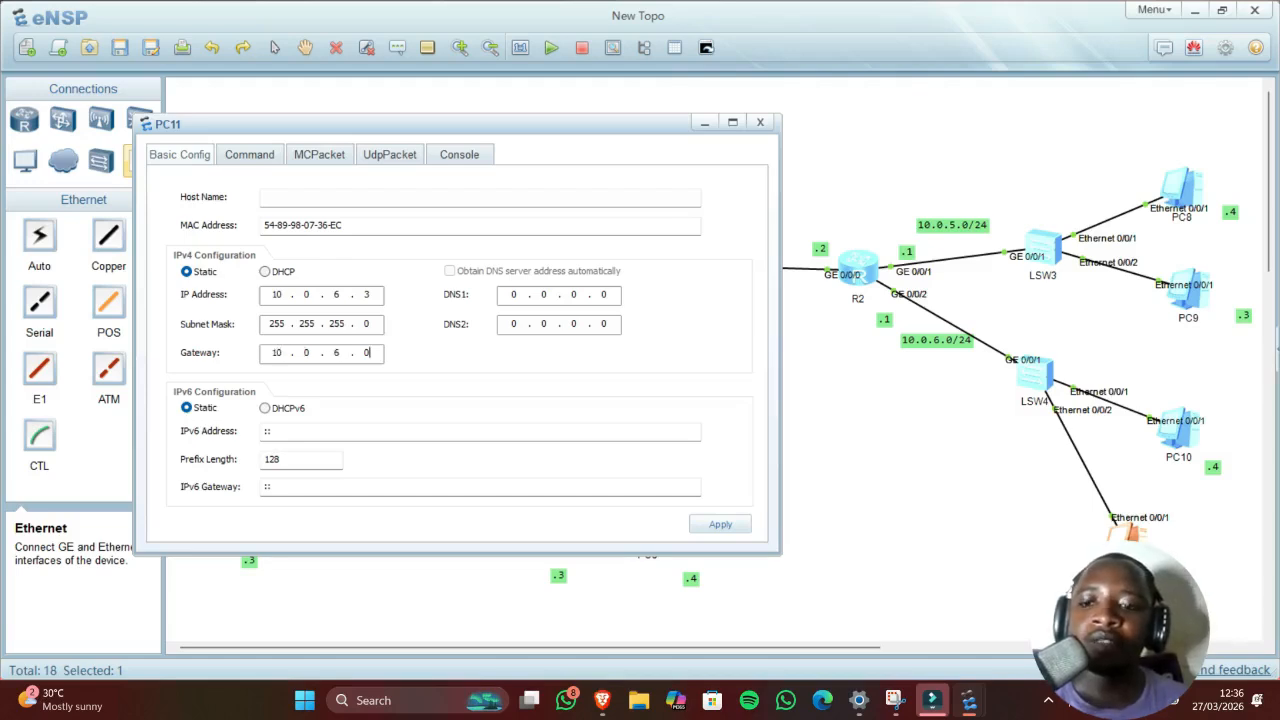
pyautogui.write('1')
pyautogui.click(708, 526)
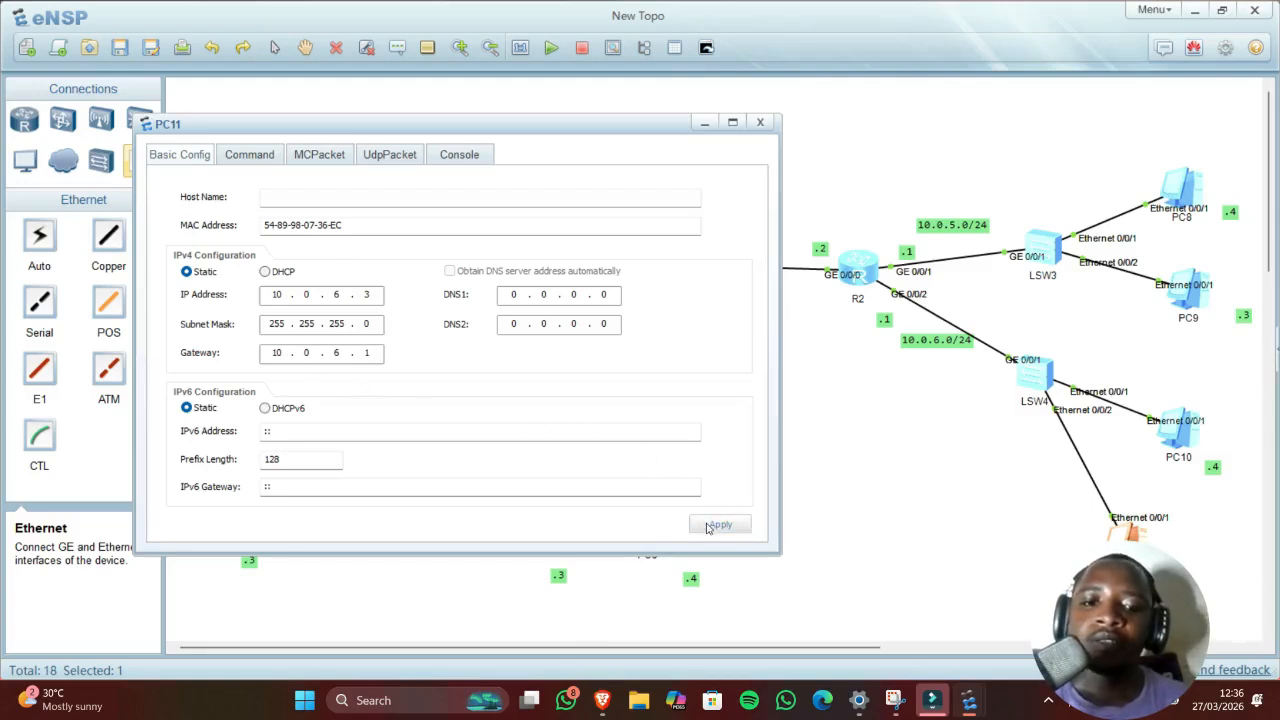
# Step: Run ping 10.0.6.1 from PC11's command prompt
pyautogui.click(240, 155)
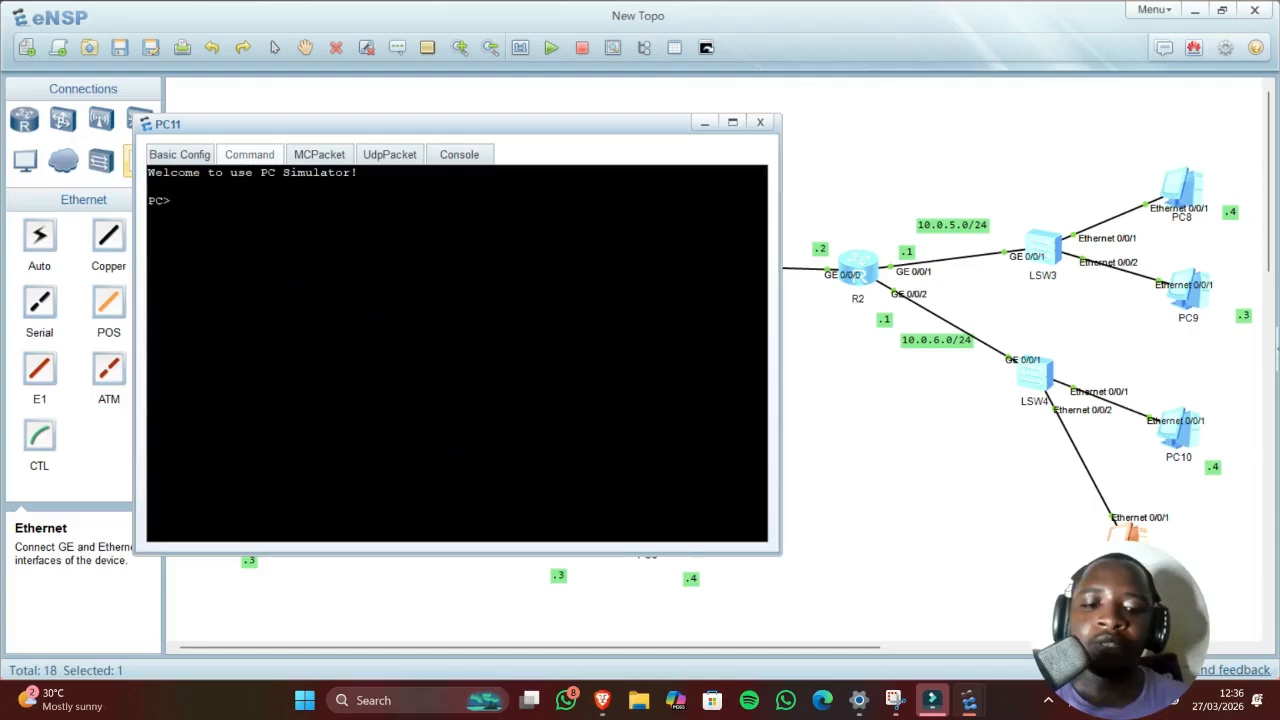
pyautogui.write('ping 10')
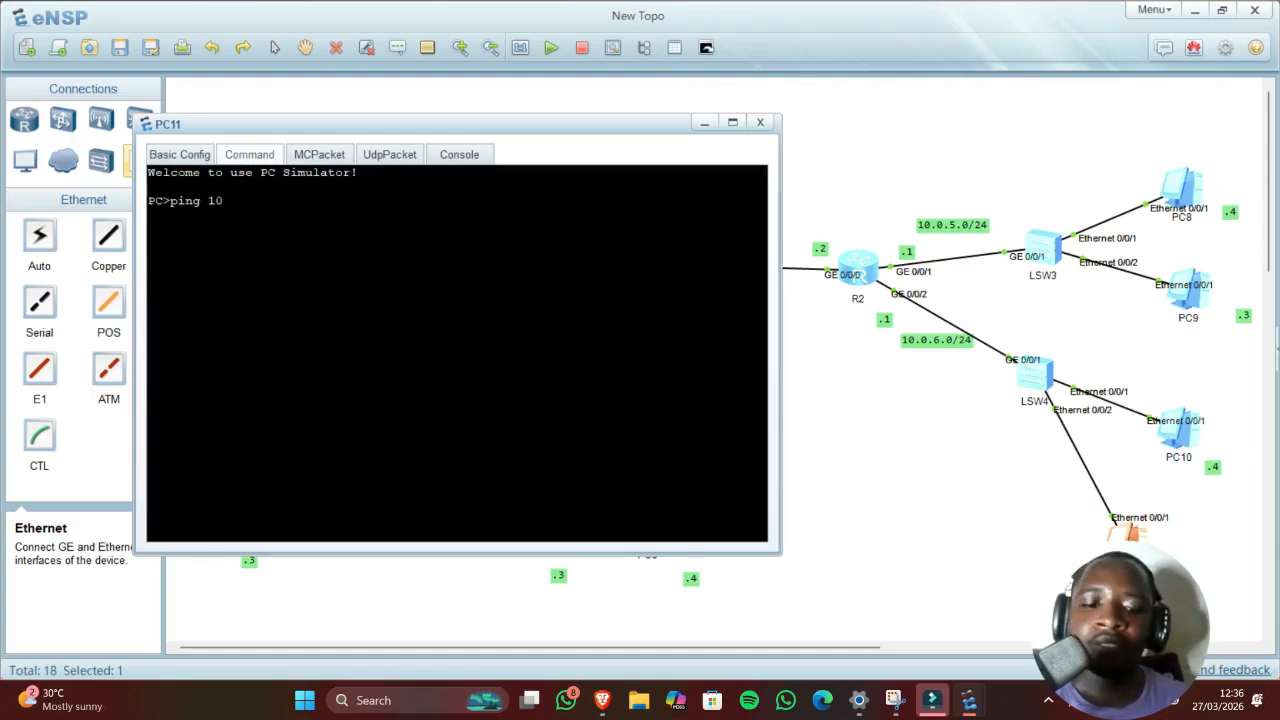
pyautogui.write('.0.')
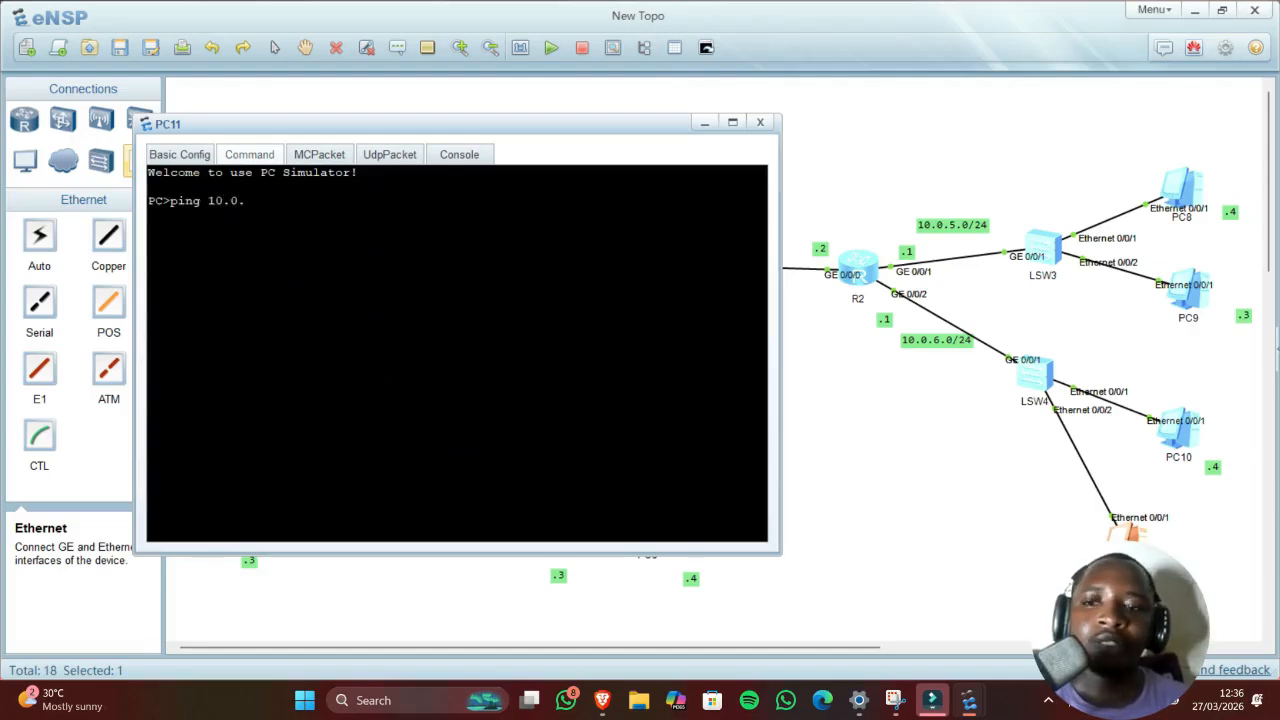
pyautogui.write('6.1')
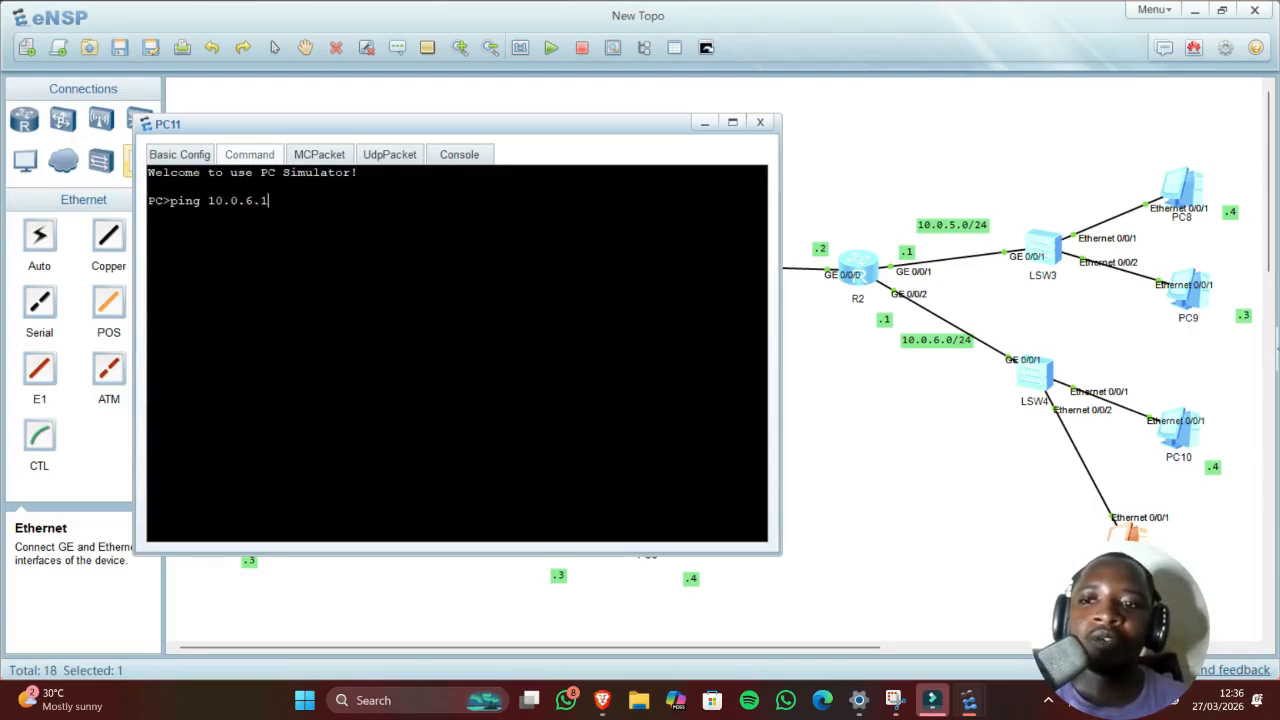
pyautogui.press('Return')
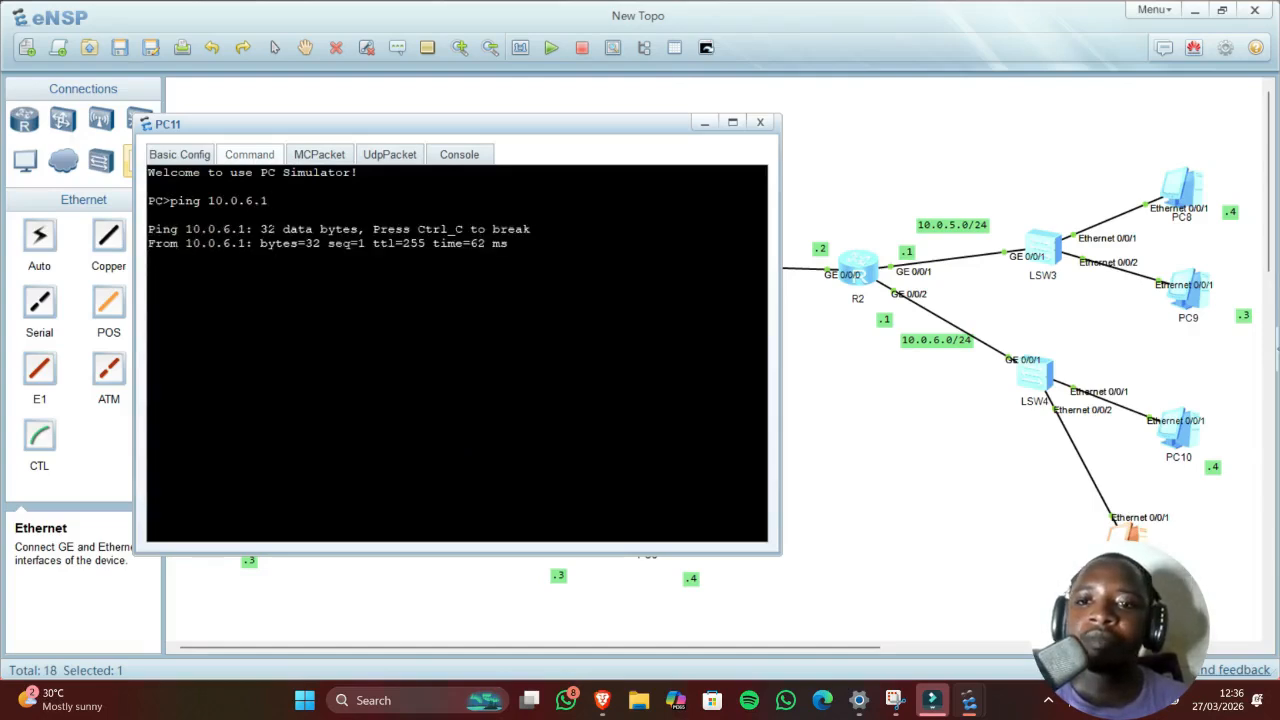
# Step: Set PC10 to IP 10.0.6.4, mask 255.255.255.0, gateway 10.0.6.1 and apply
pyautogui.doubleClick(1182, 450)
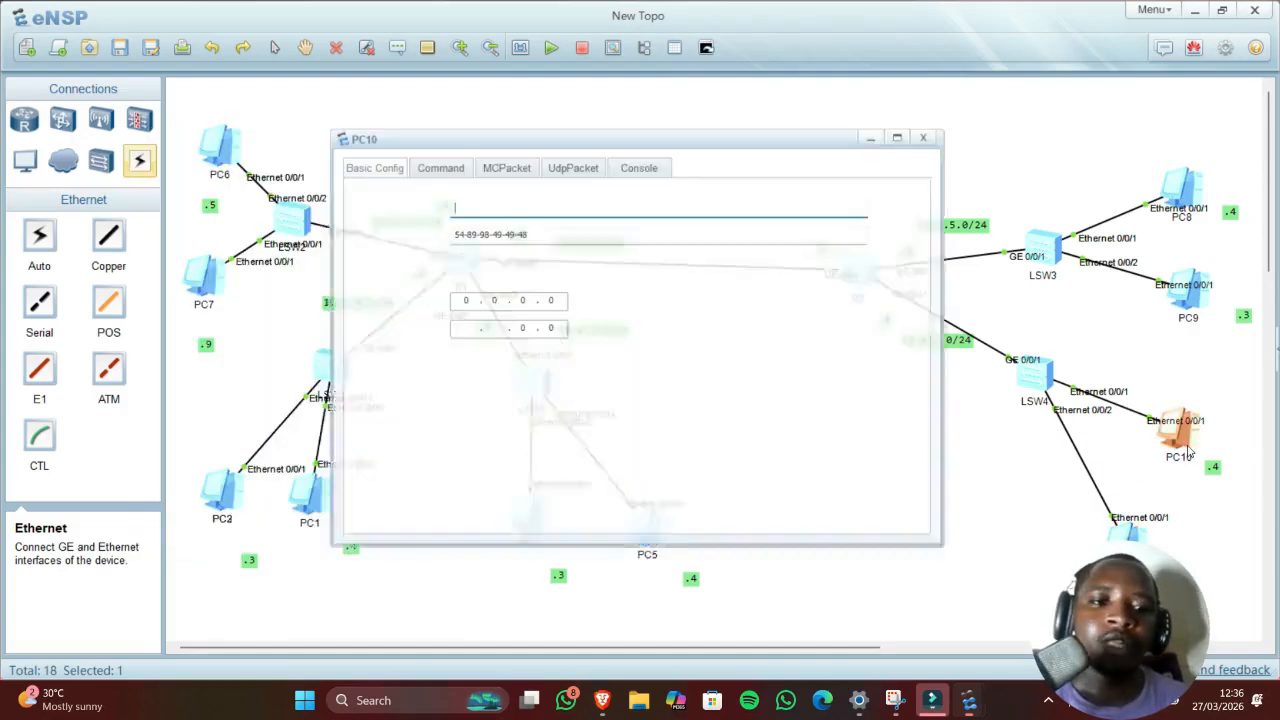
pyautogui.click(466, 303)
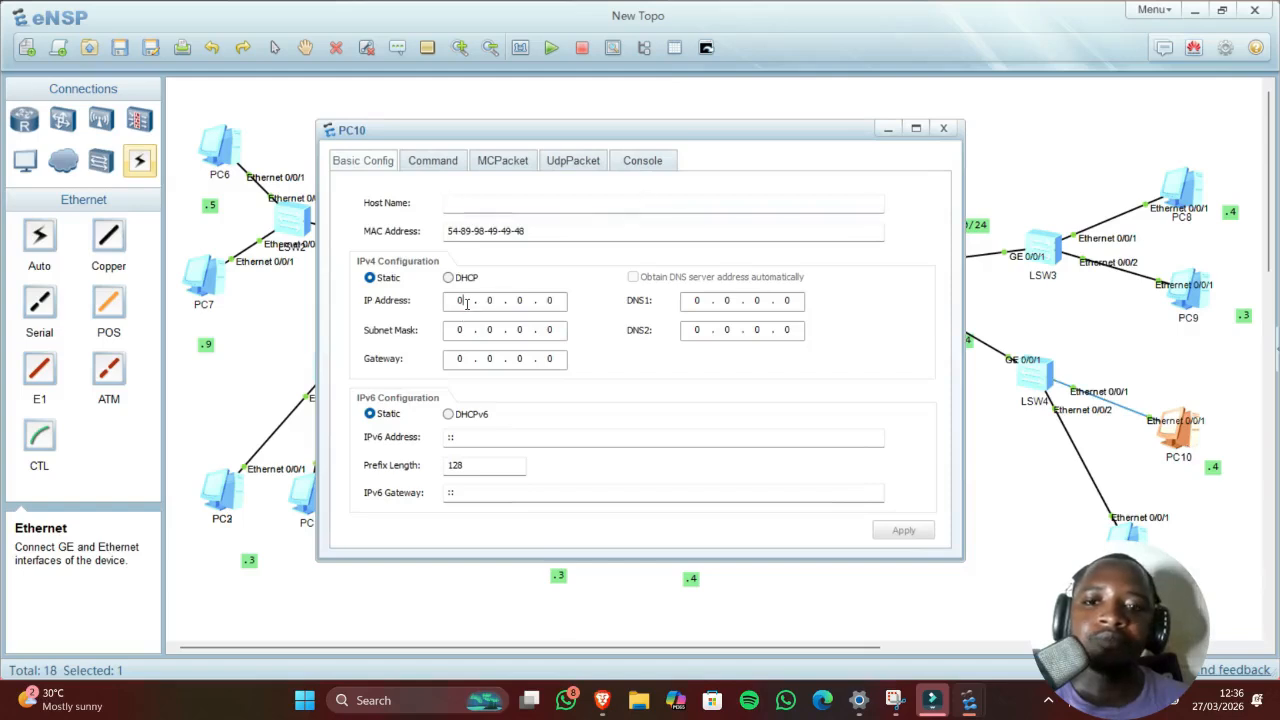
pyautogui.moveTo(519, 133); pyautogui.dragTo(353, 120)
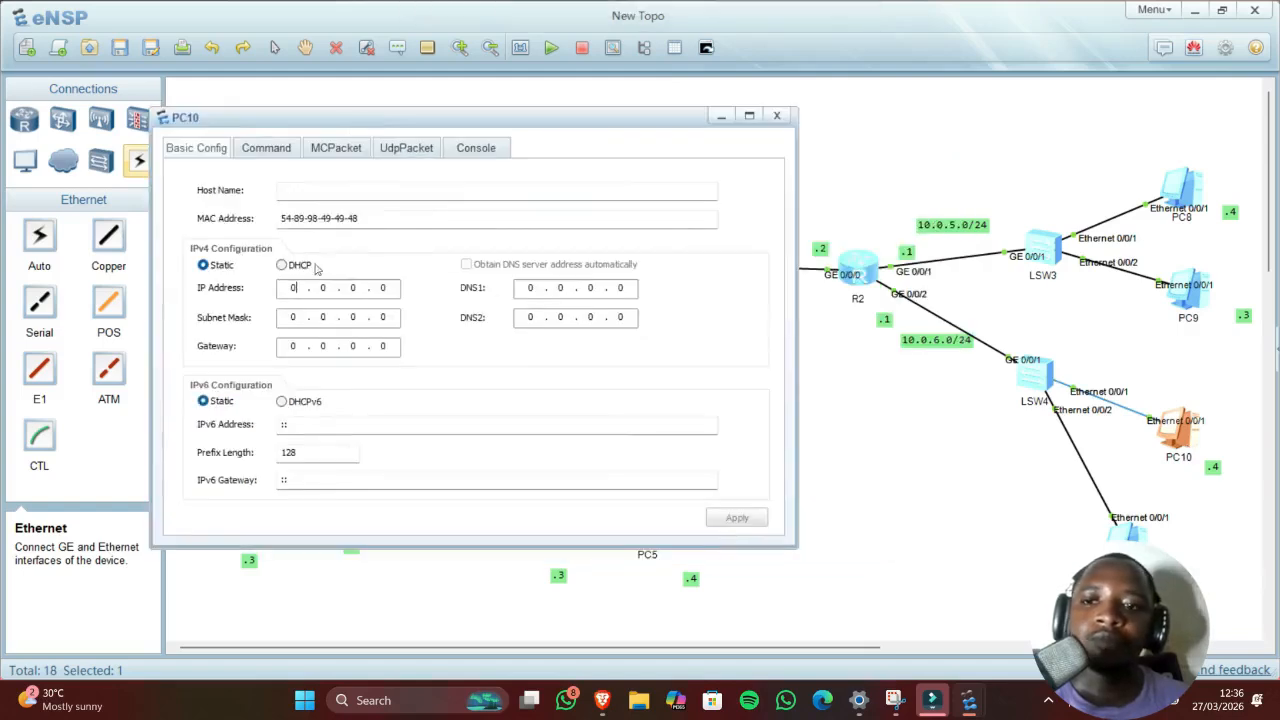
pyautogui.write('10')
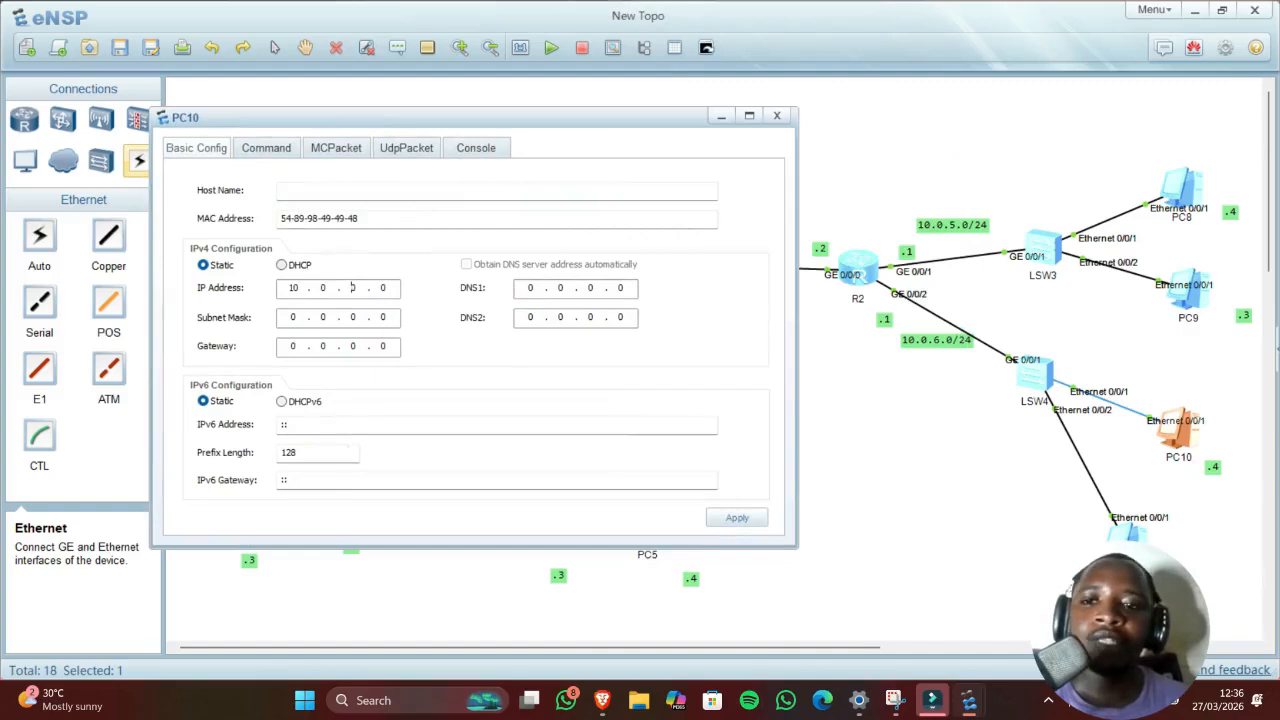
pyautogui.write('6')
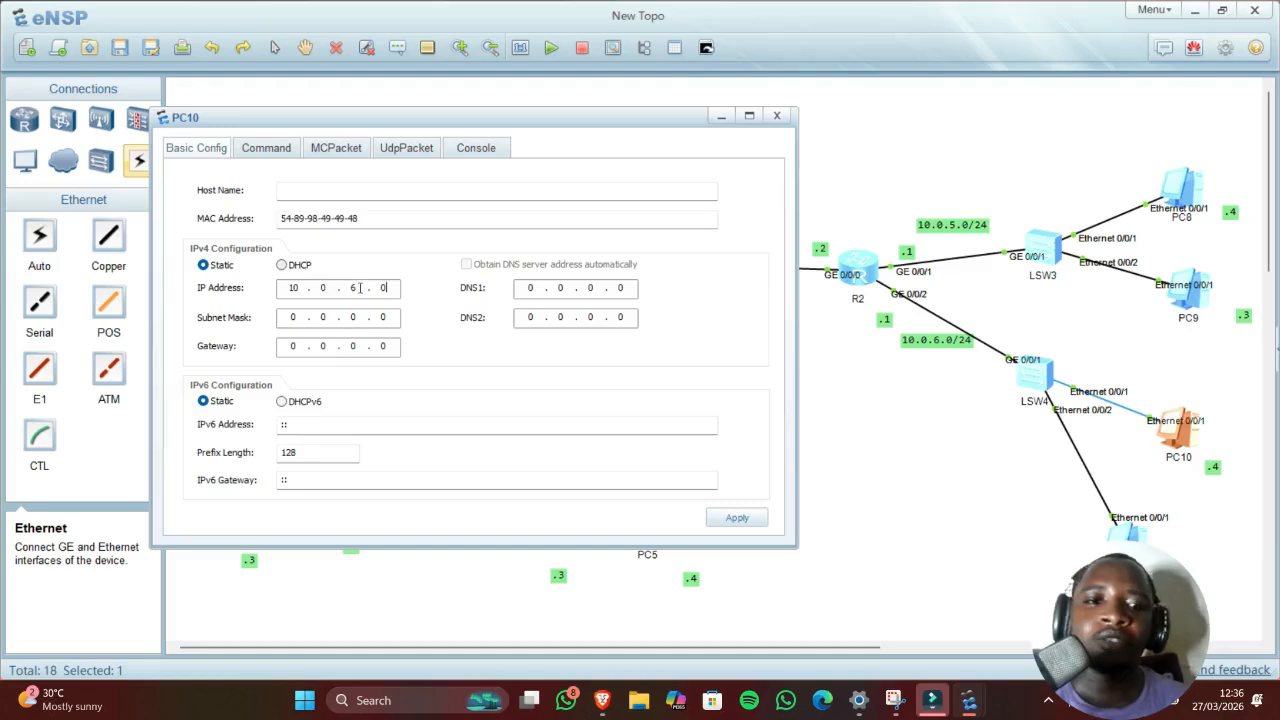
pyautogui.press('BackSpace')
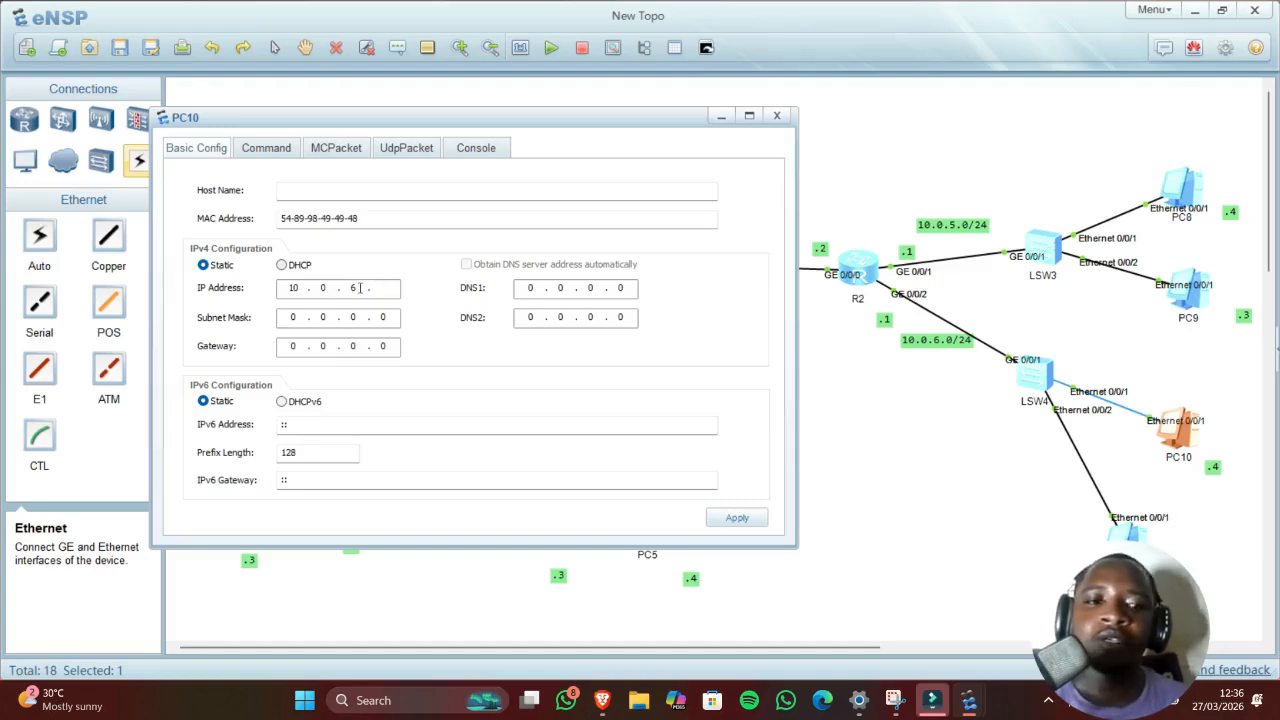
pyautogui.write('4')
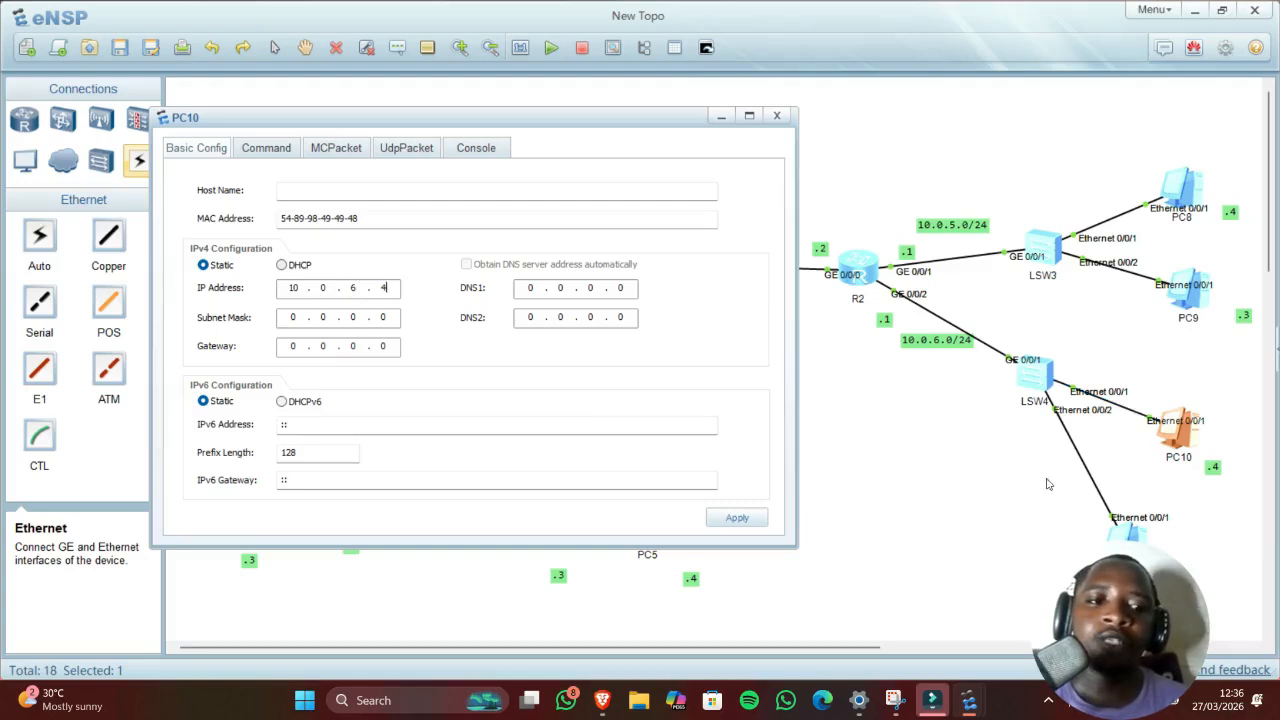
pyautogui.click(299, 320)
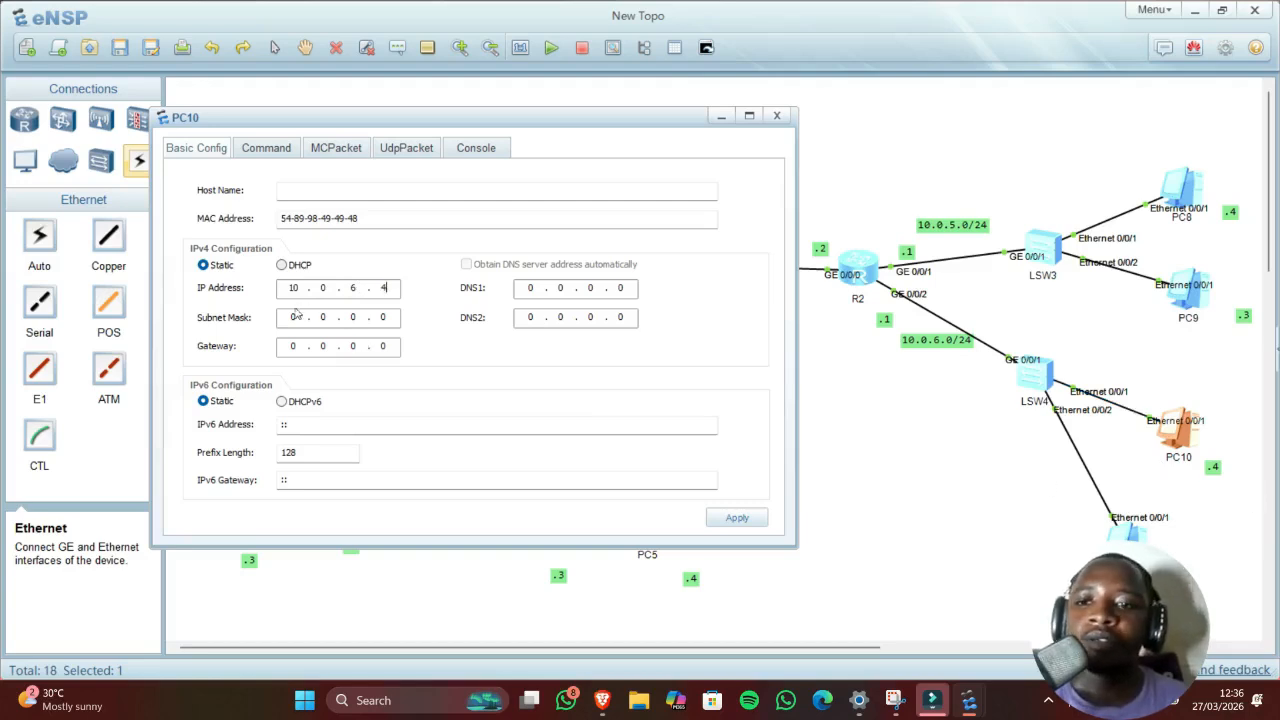
pyautogui.write('5 . ')
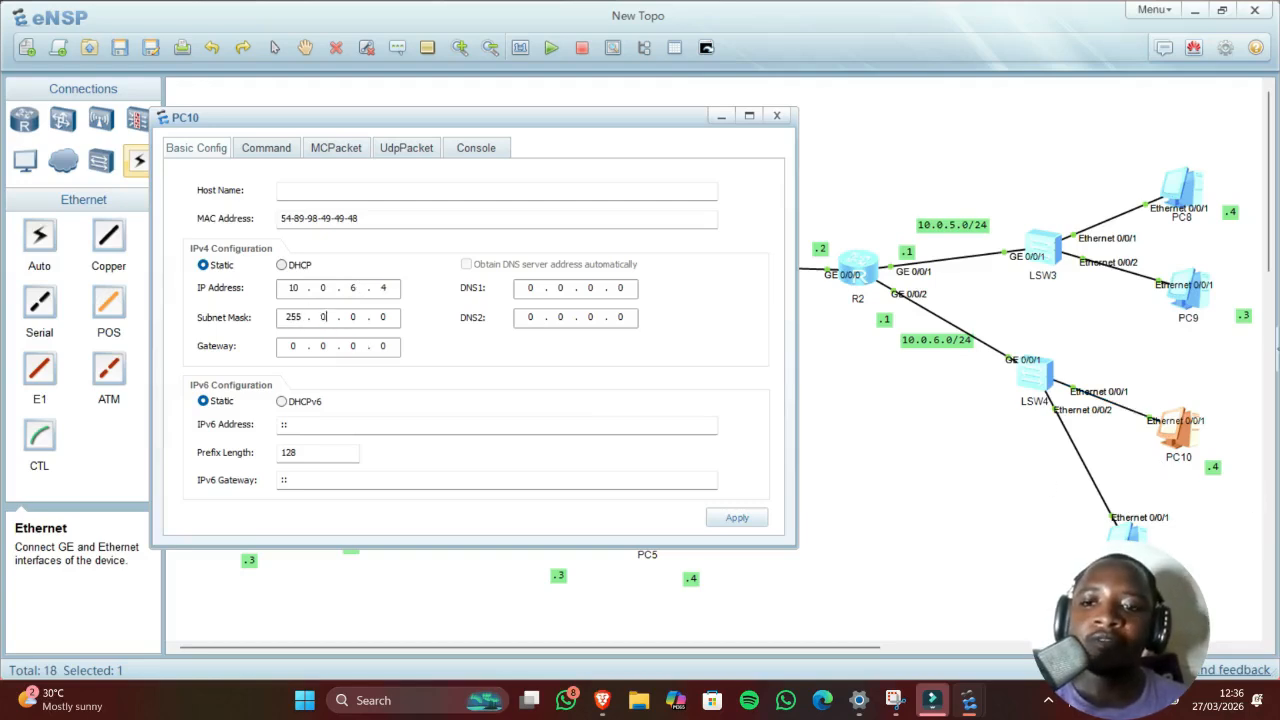
pyautogui.write('255 . 255 . 255')
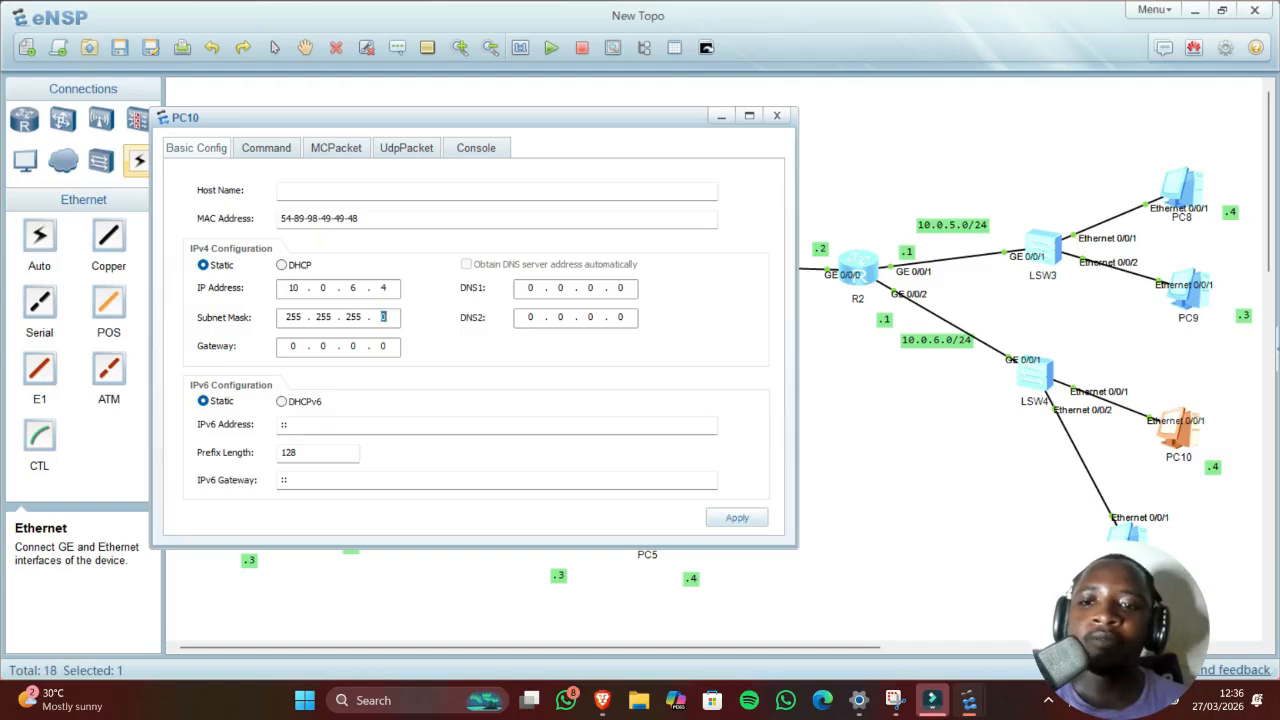
pyautogui.click(306, 344)
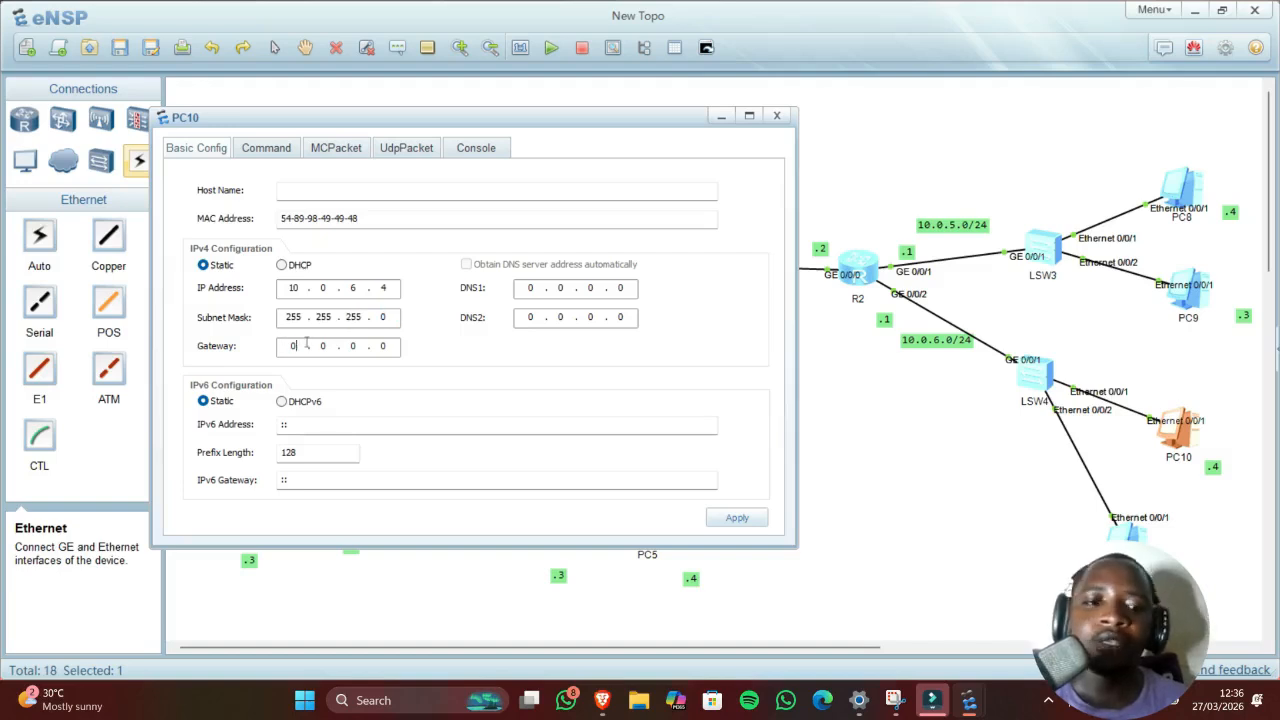
pyautogui.write('10')
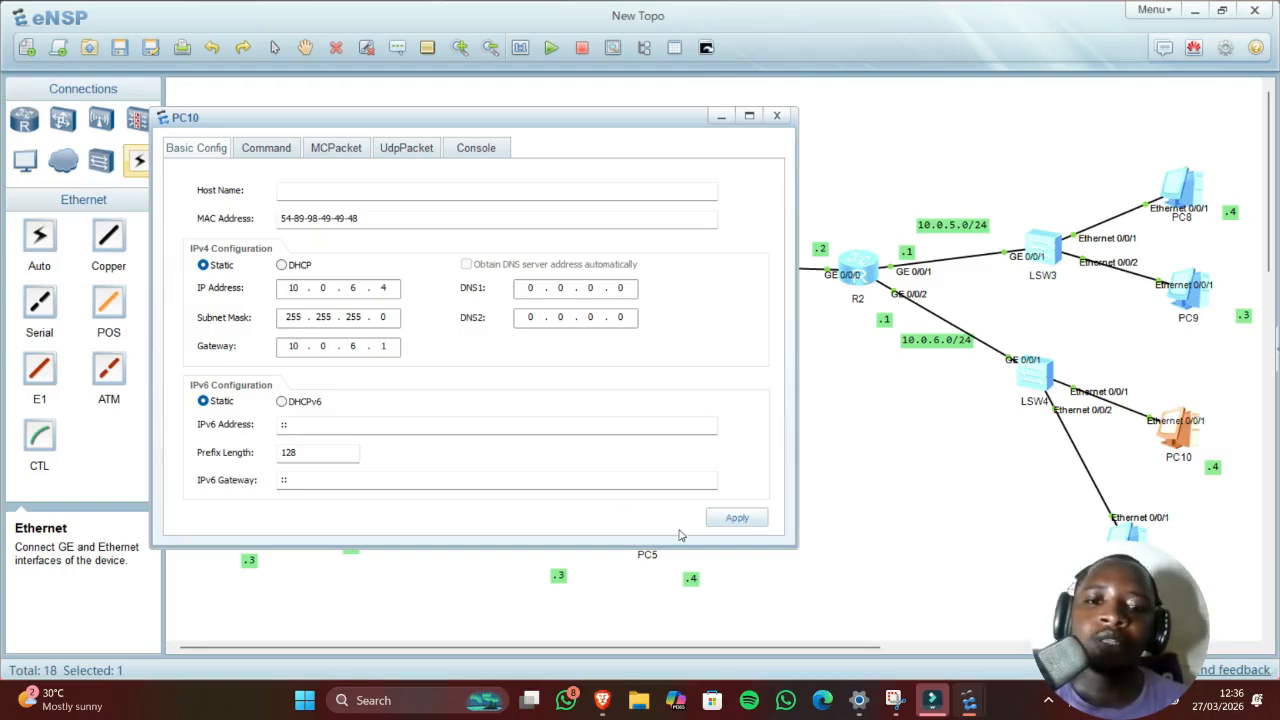
pyautogui.click(727, 516)
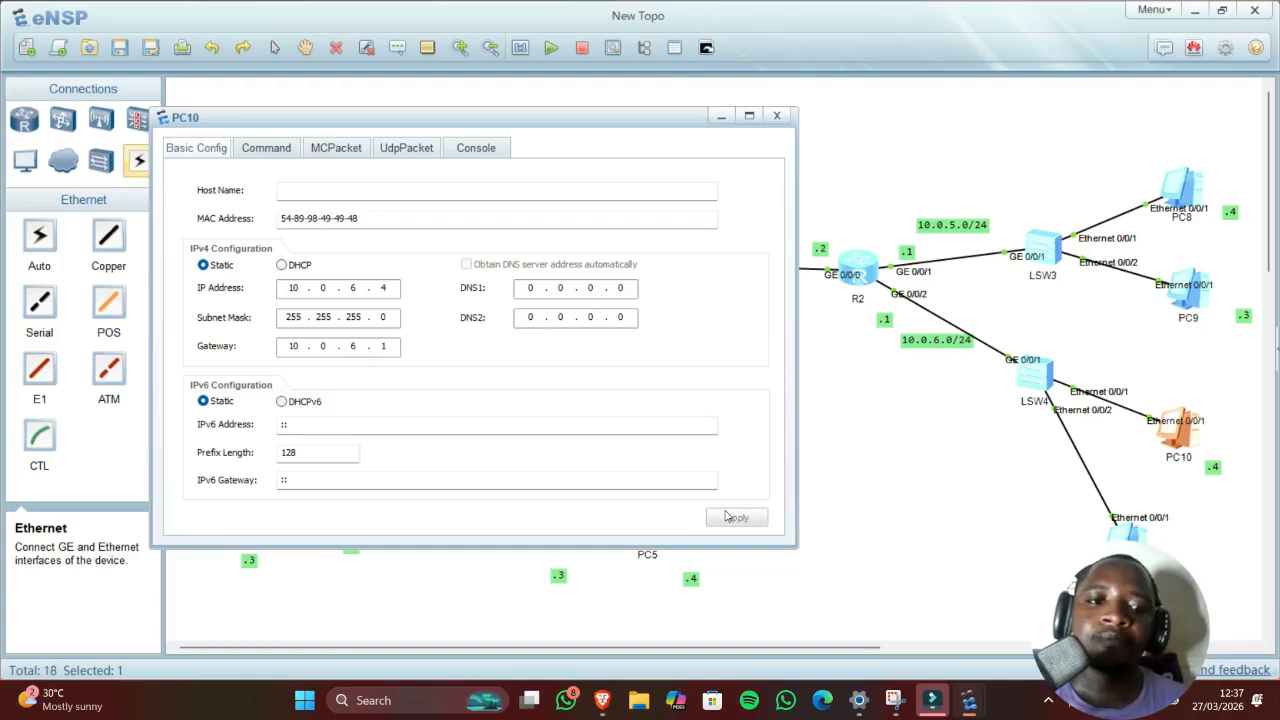
pyautogui.click(864, 446)
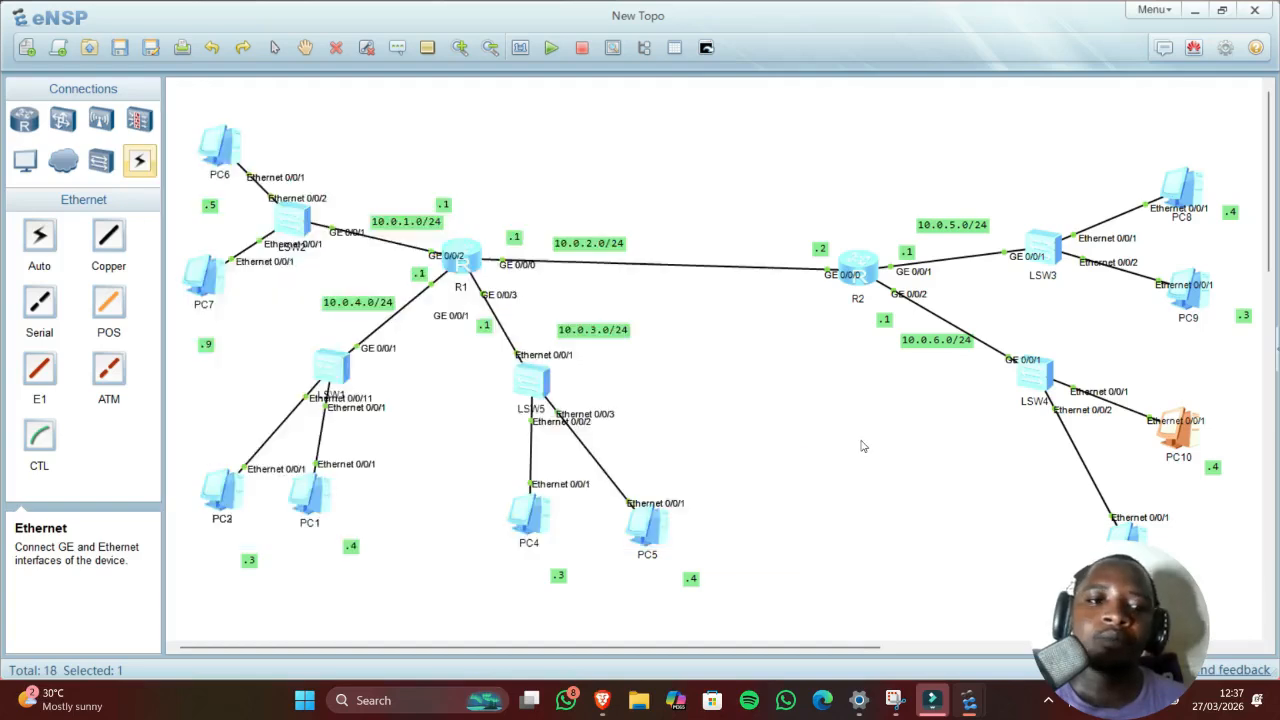
# Step: Ping gateway 10.0.6.1 from PC10 and get five replies
pyautogui.doubleClick(1166, 426)
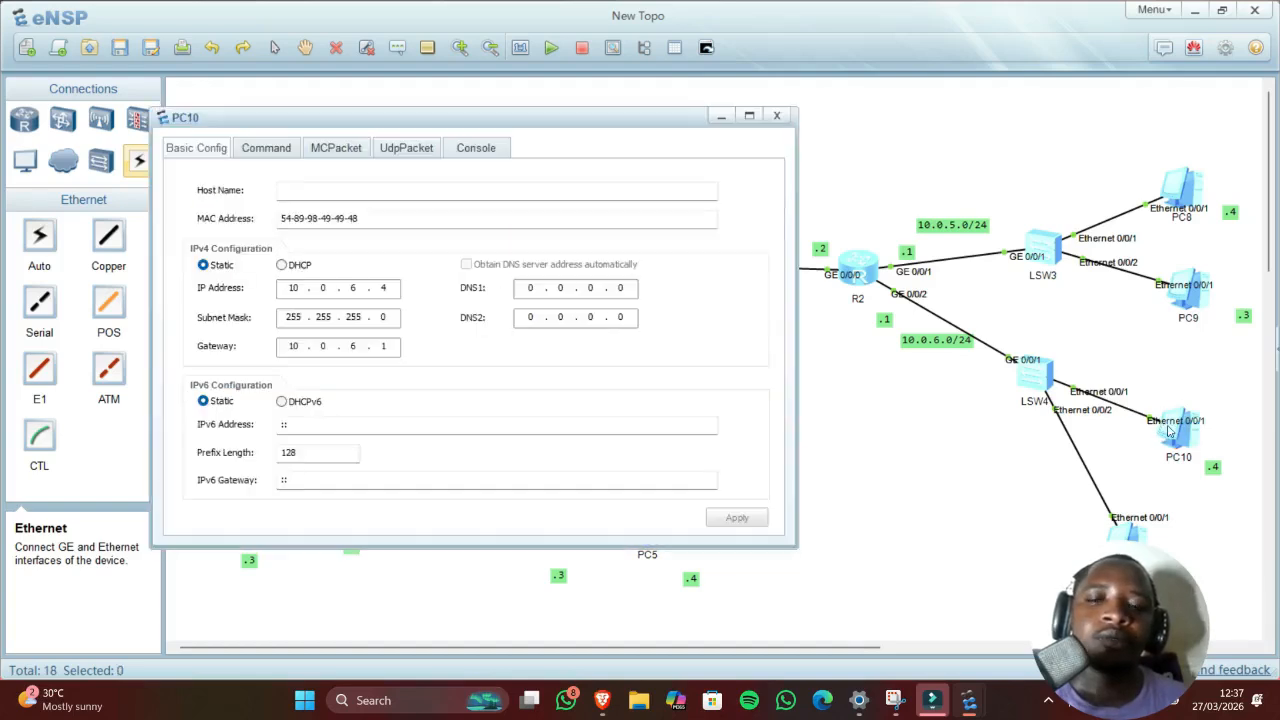
pyautogui.click(252, 147)
pyautogui.write('p')
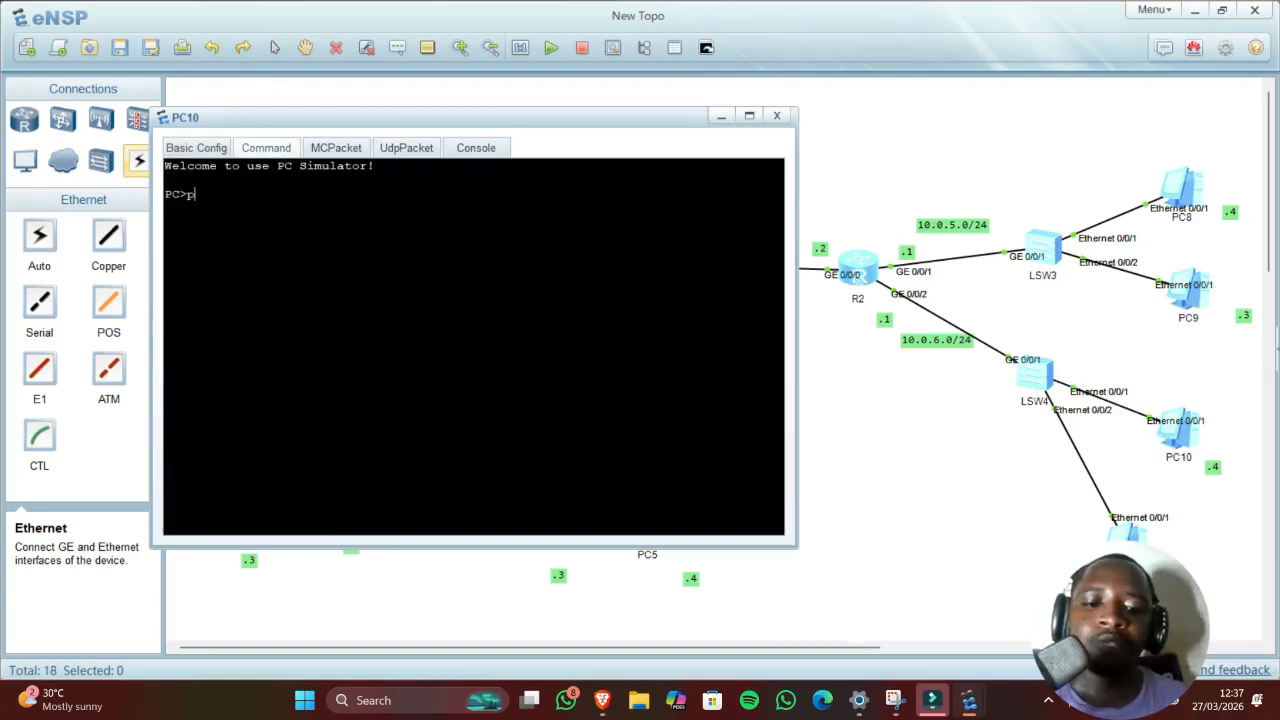
pyautogui.write('ing 10.0.')
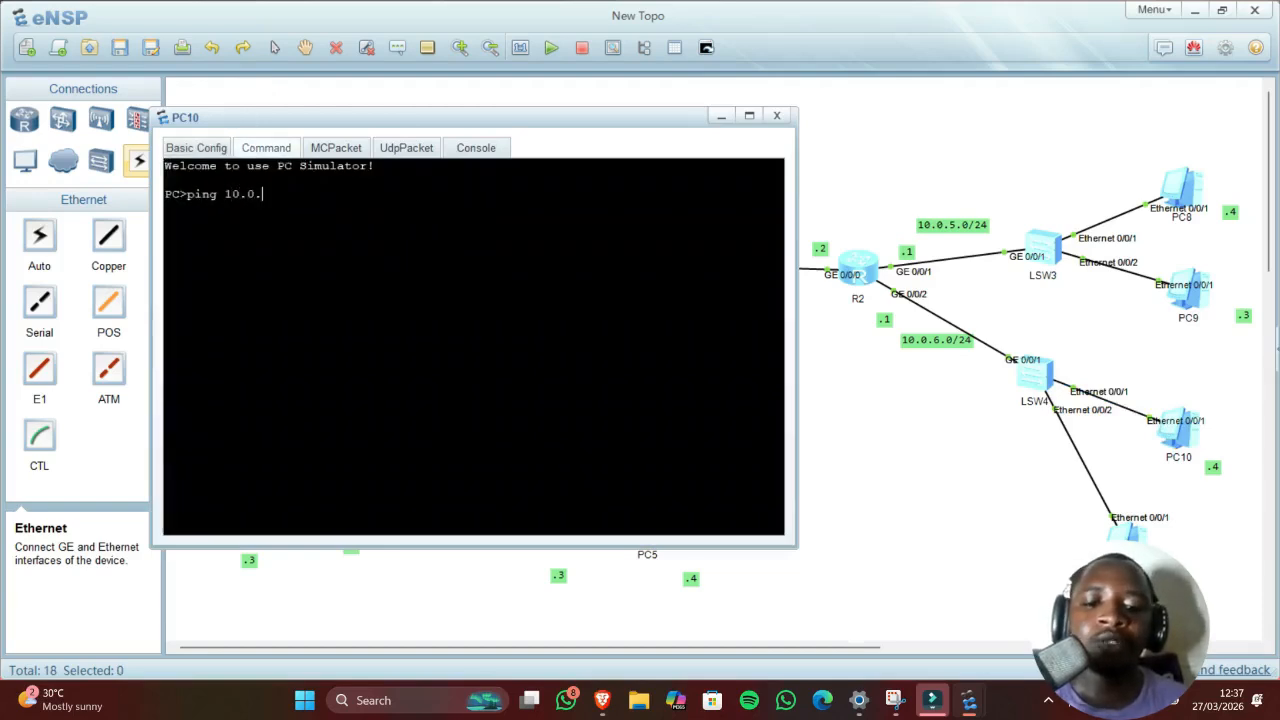
pyautogui.write('6.1')
pyautogui.press('Return')
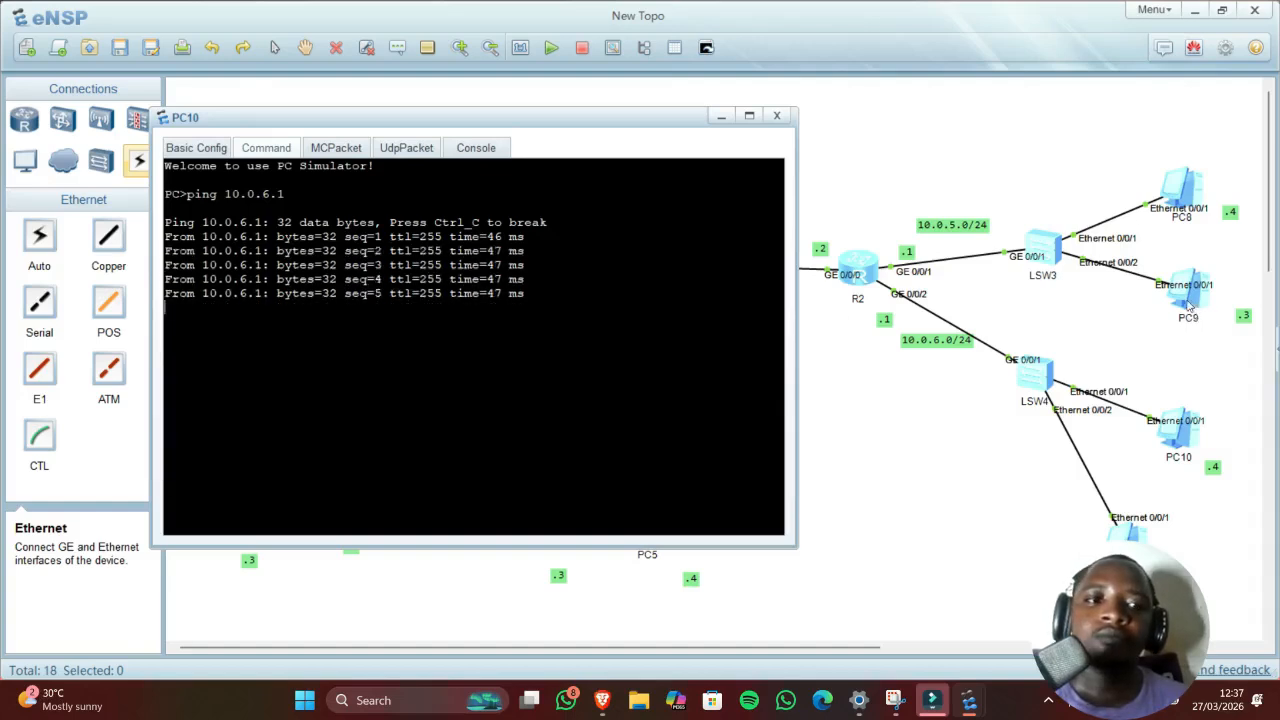
pyautogui.click(1185, 306)
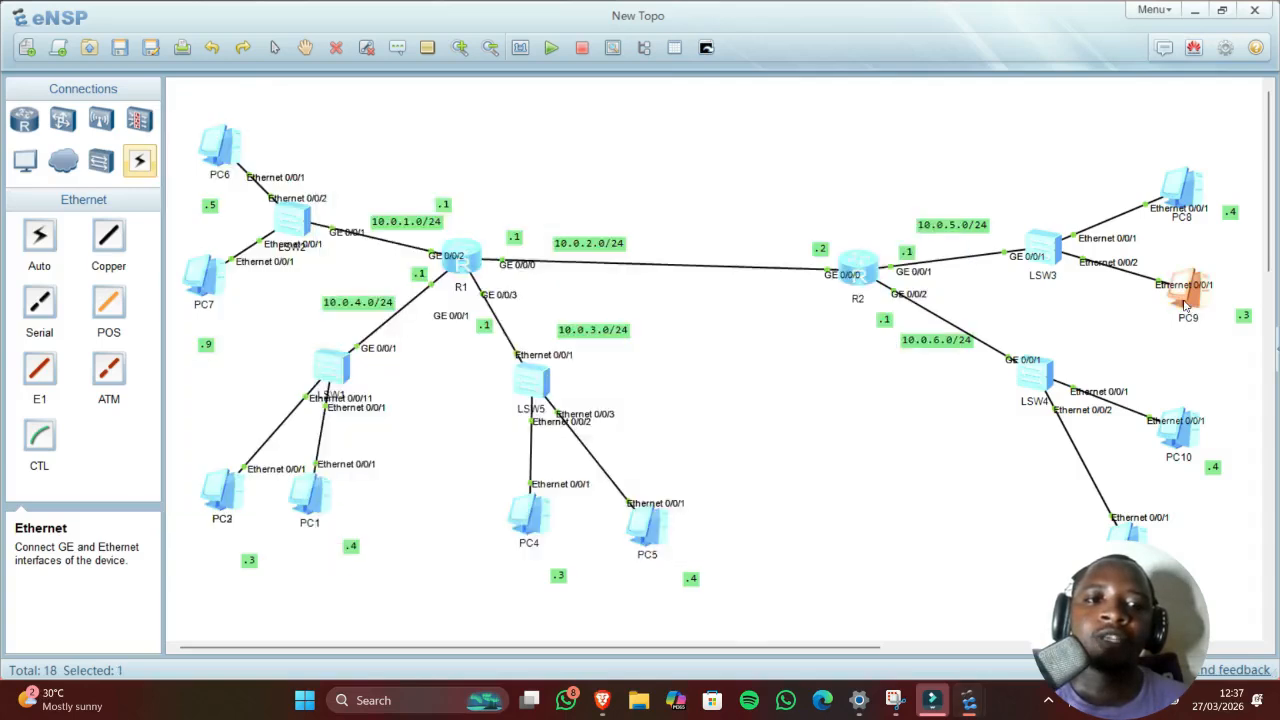
# Step: Give PC9 address 10.0.5.3, mask 255.255.255.0 and gateway 10.0.5.1, and apply
pyautogui.doubleClick(1185, 306)
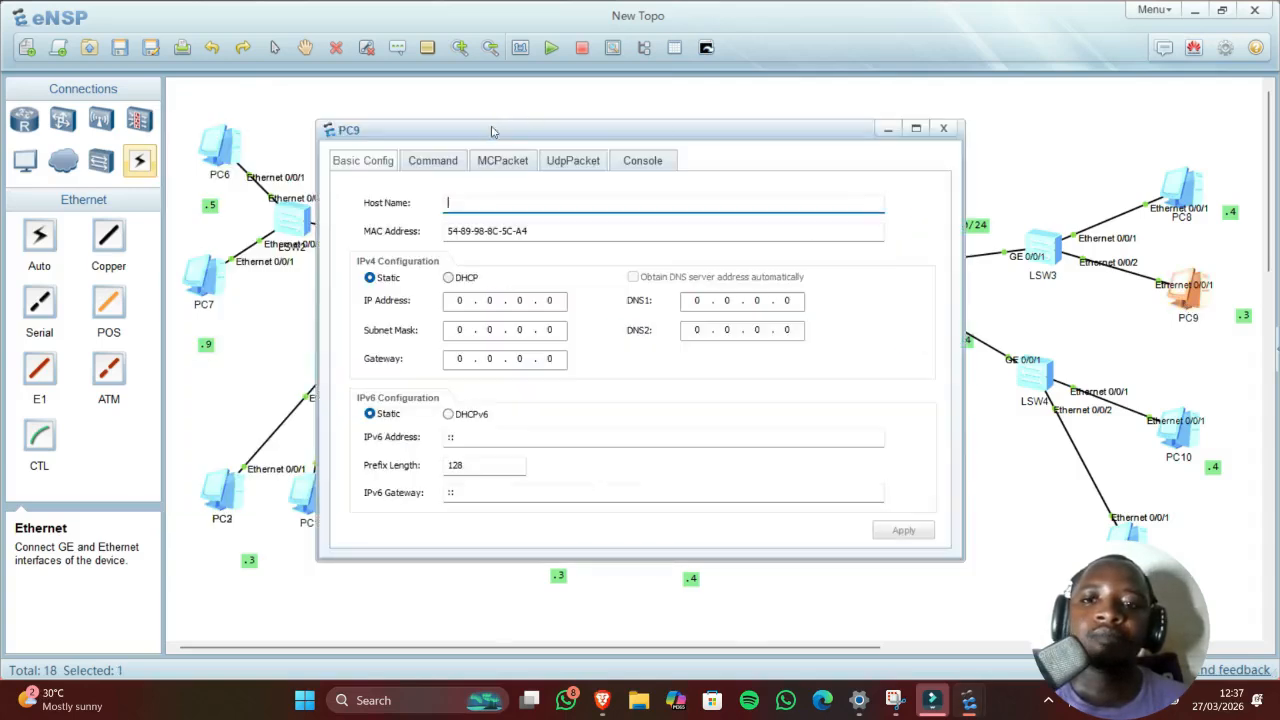
pyautogui.moveTo(493, 129); pyautogui.dragTo(507, 133)
pyautogui.click(476, 301)
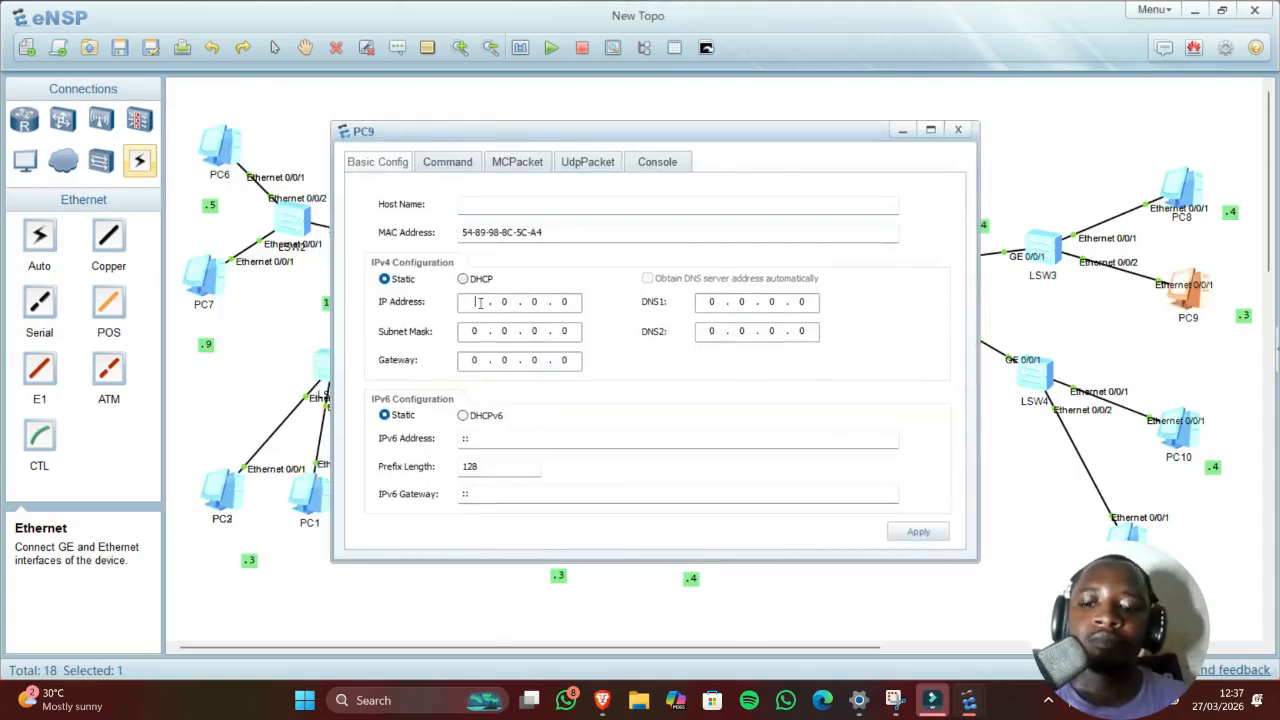
pyautogui.write('10 .')
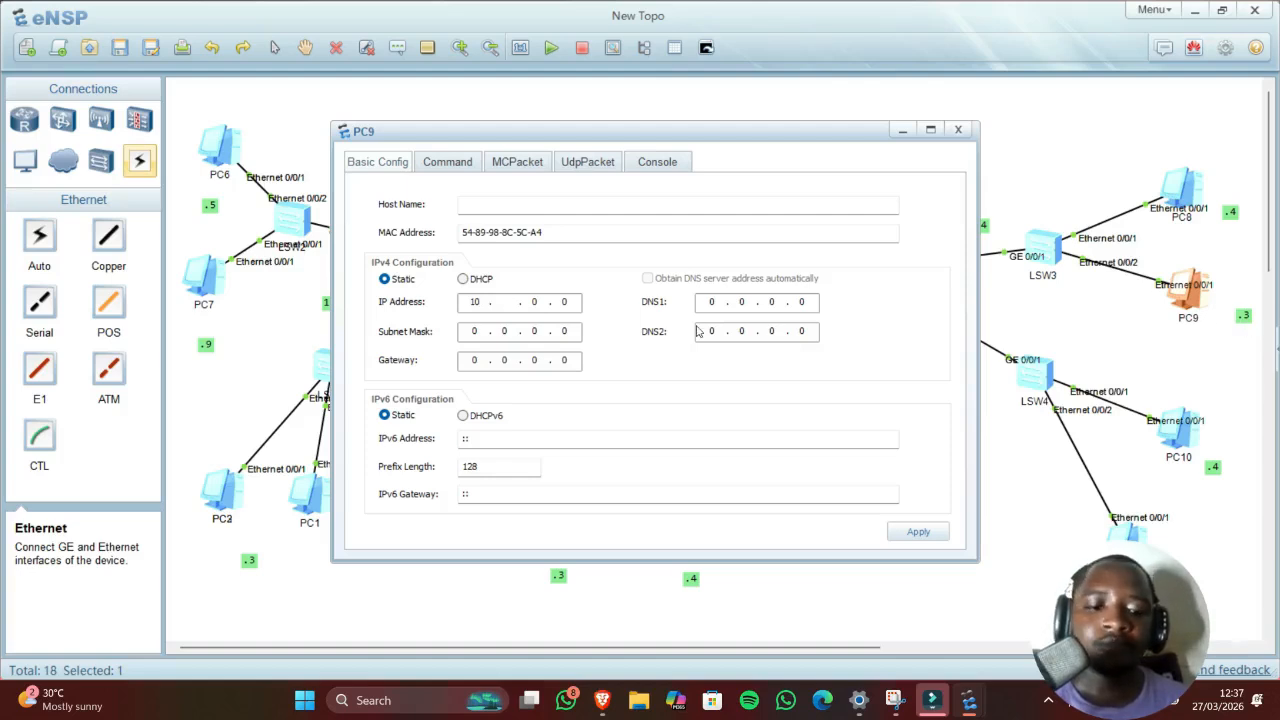
pyautogui.moveTo(710, 133); pyautogui.dragTo(552, 130)
pyautogui.write('0')
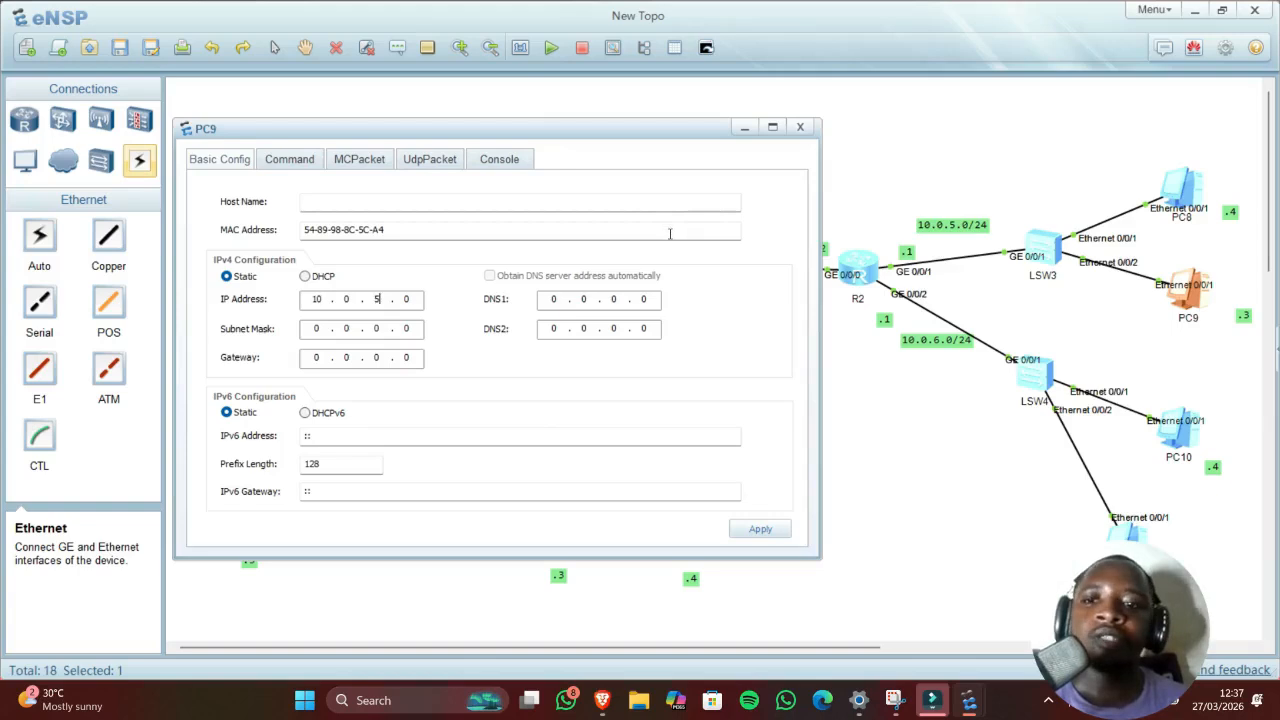
pyautogui.click(324, 332)
pyautogui.write('2')
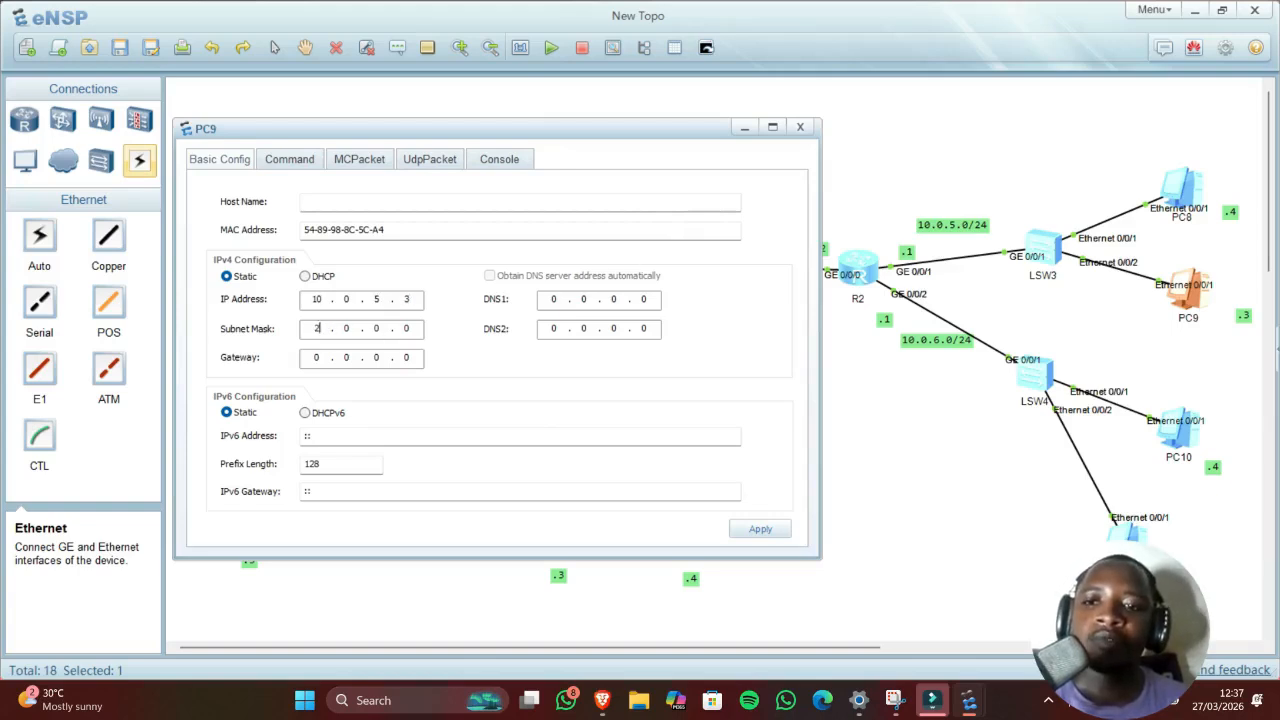
pyautogui.write('55 . 255 . ')
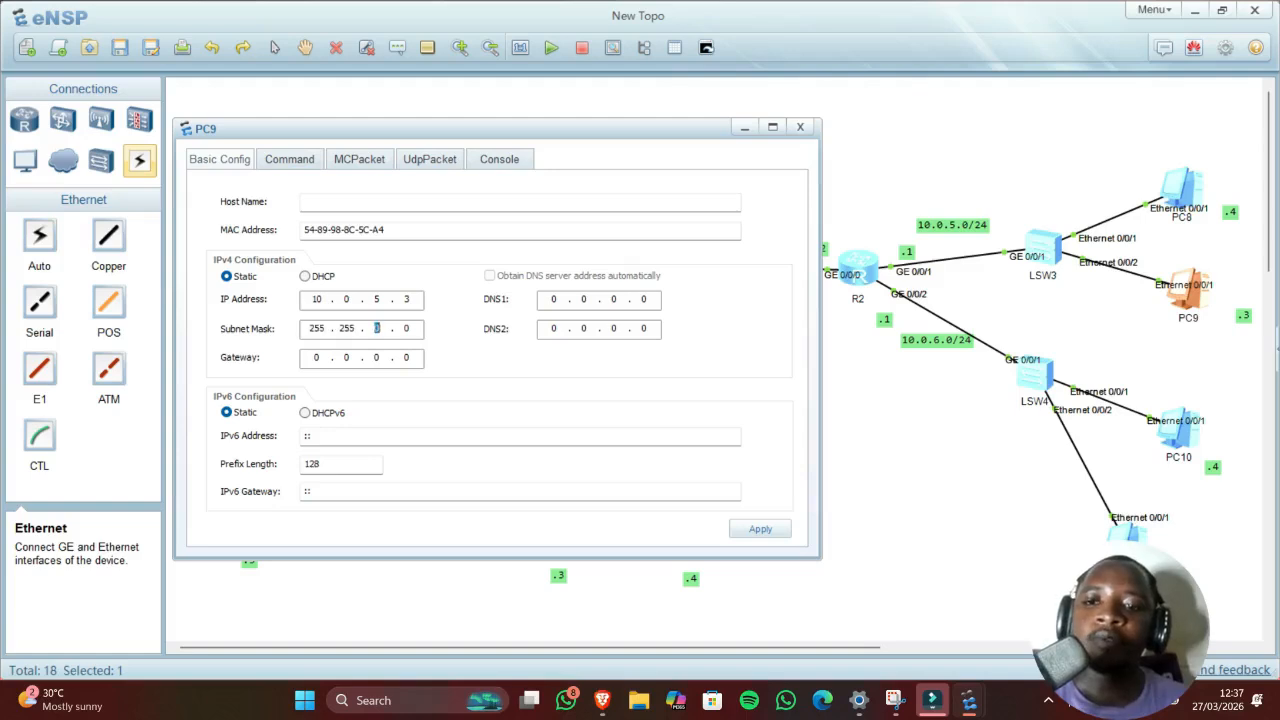
pyautogui.write('255 .')
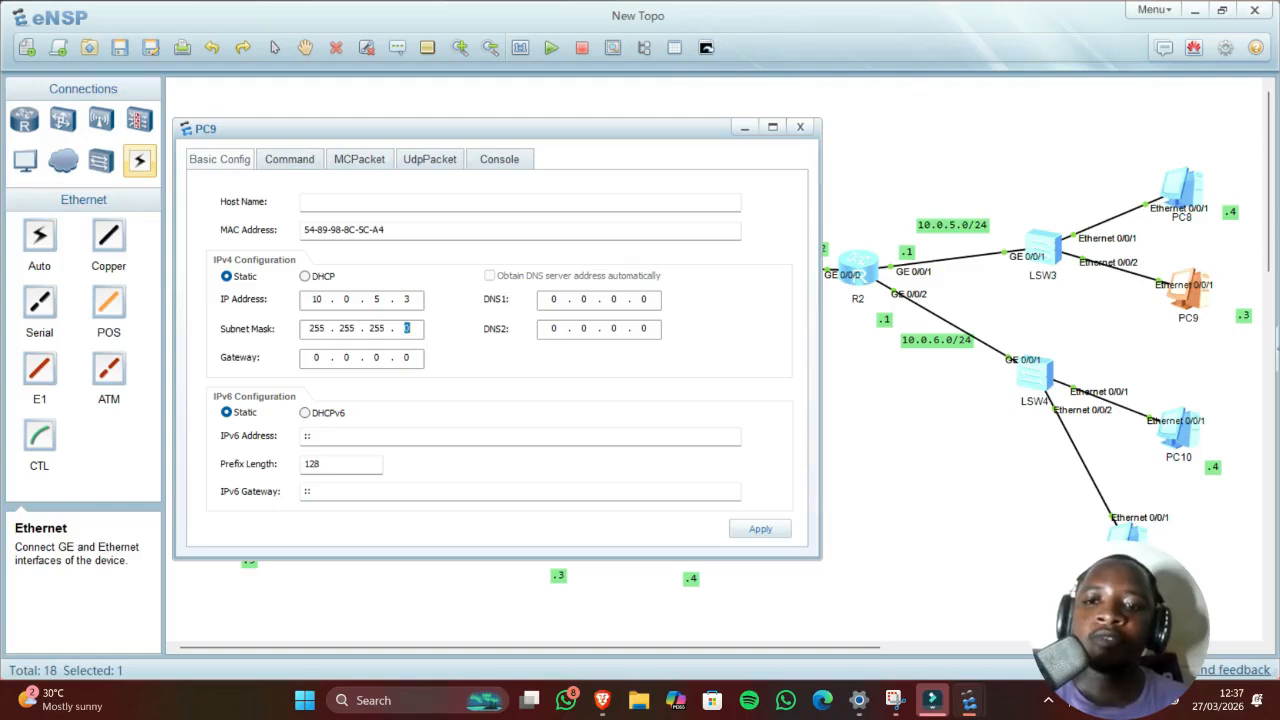
pyautogui.click(322, 360)
pyautogui.write('10')
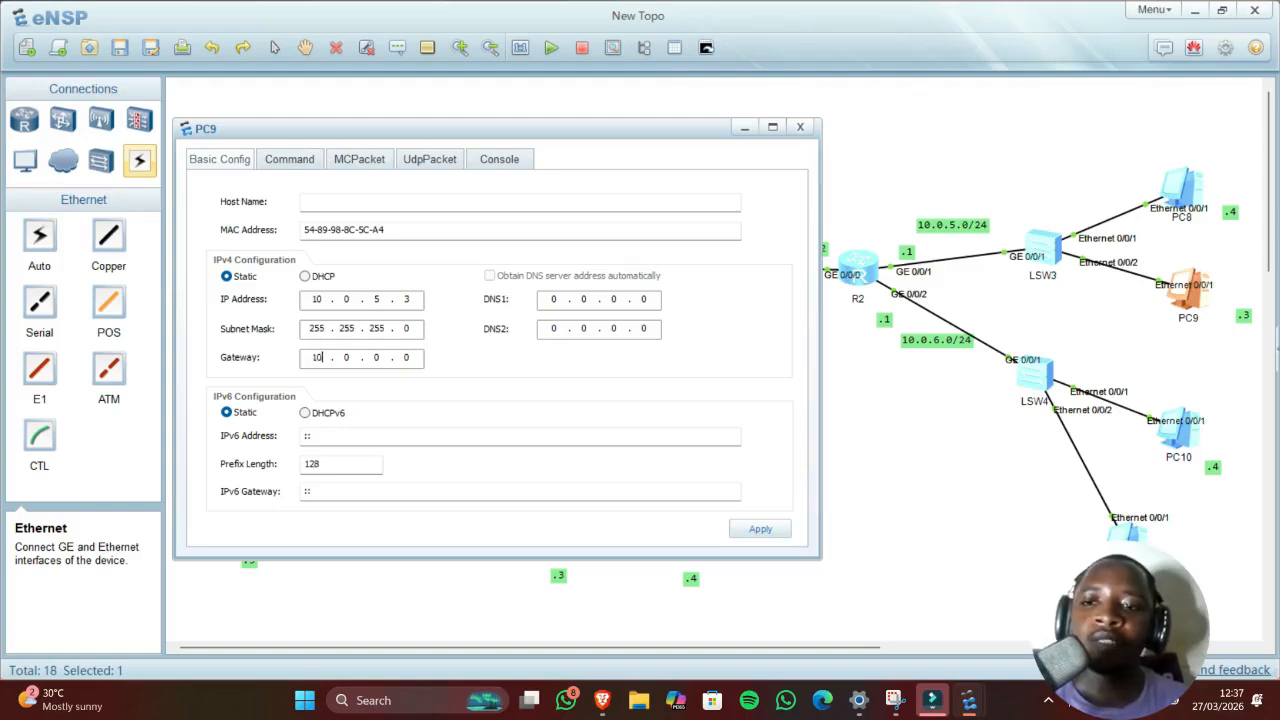
pyautogui.press('BackSpace')
pyautogui.write('5')
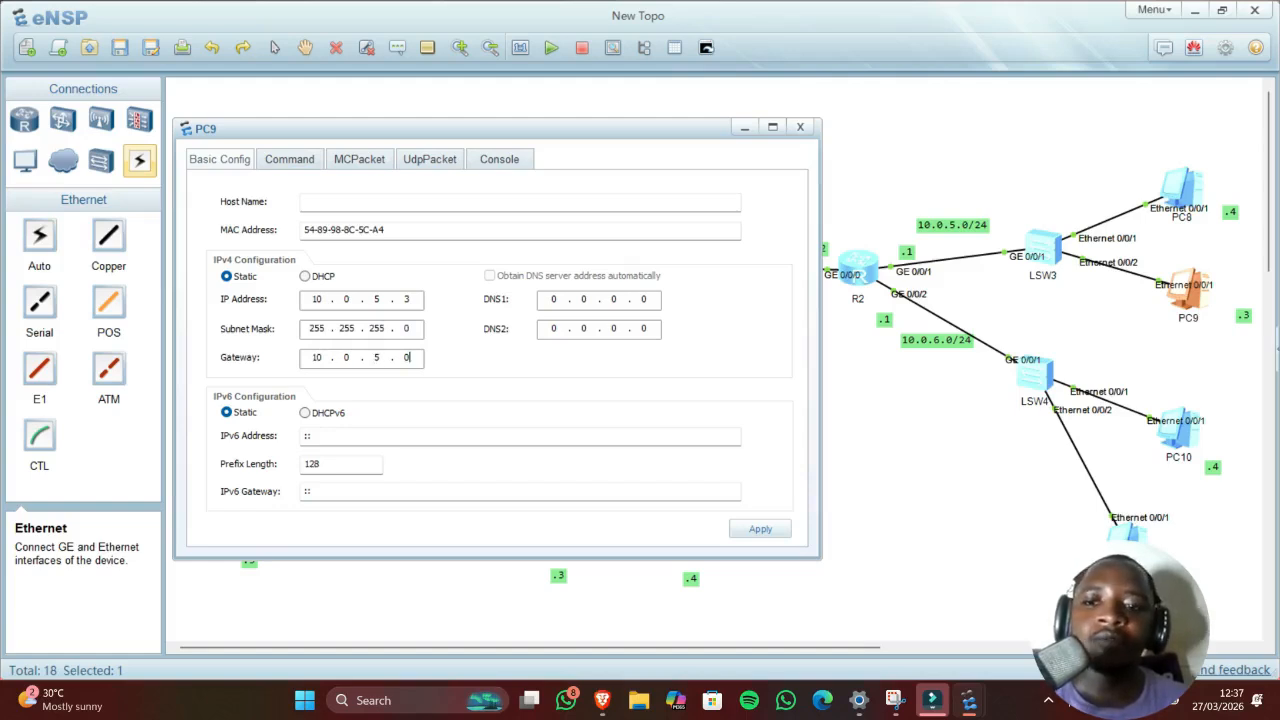
pyautogui.press('BackSpace')
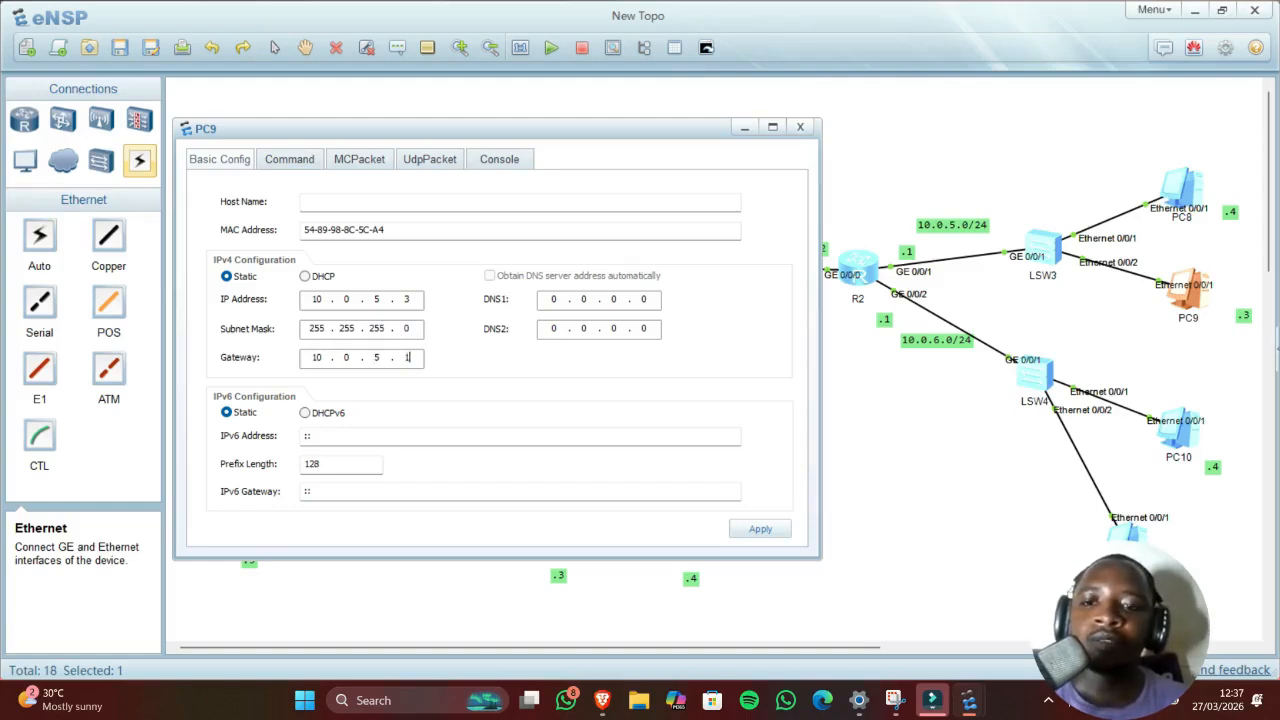
pyautogui.click(783, 535)
# Step: Run ping 10.0.5.1 from PC9's command console
pyautogui.click(297, 158)
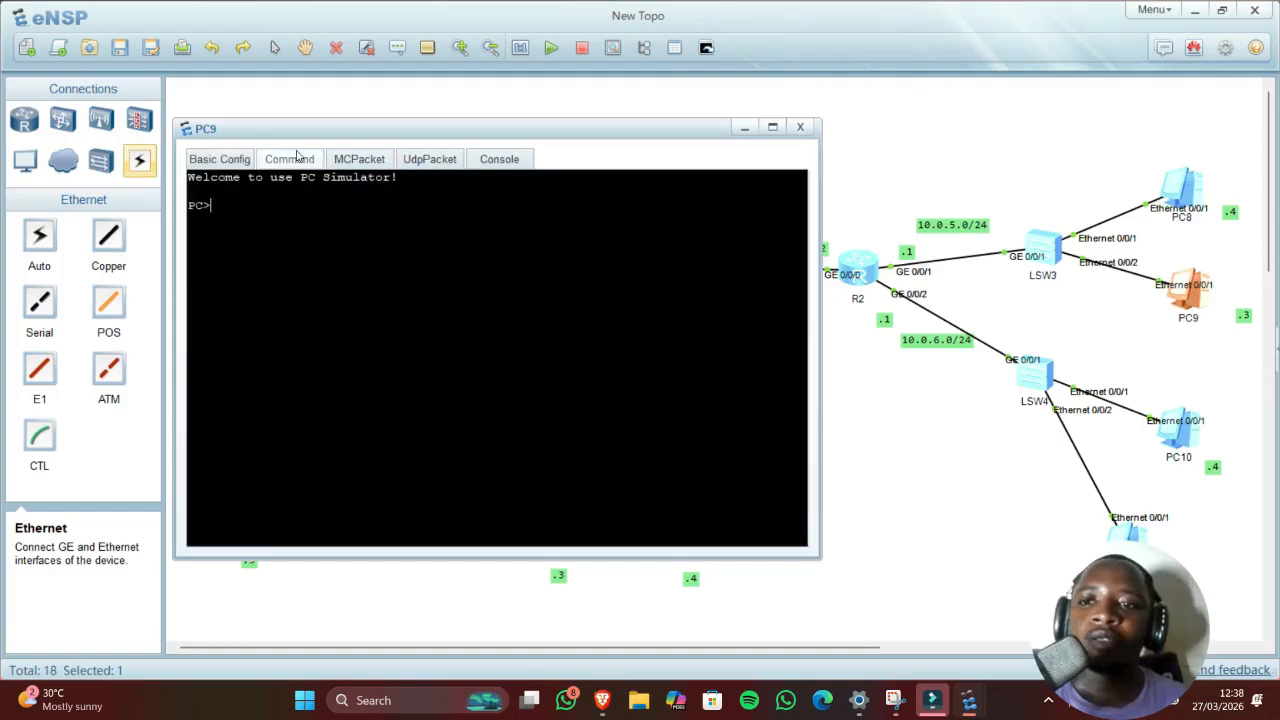
pyautogui.write('ping ')
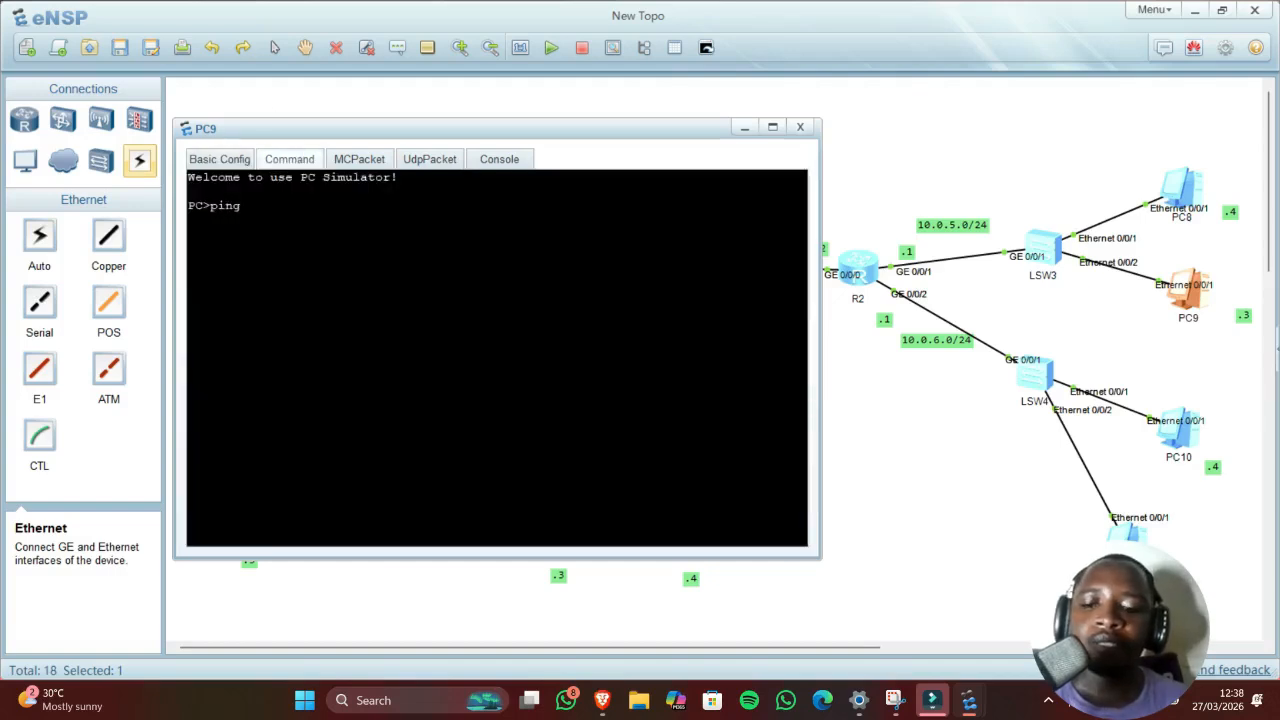
pyautogui.write('10.0.5')
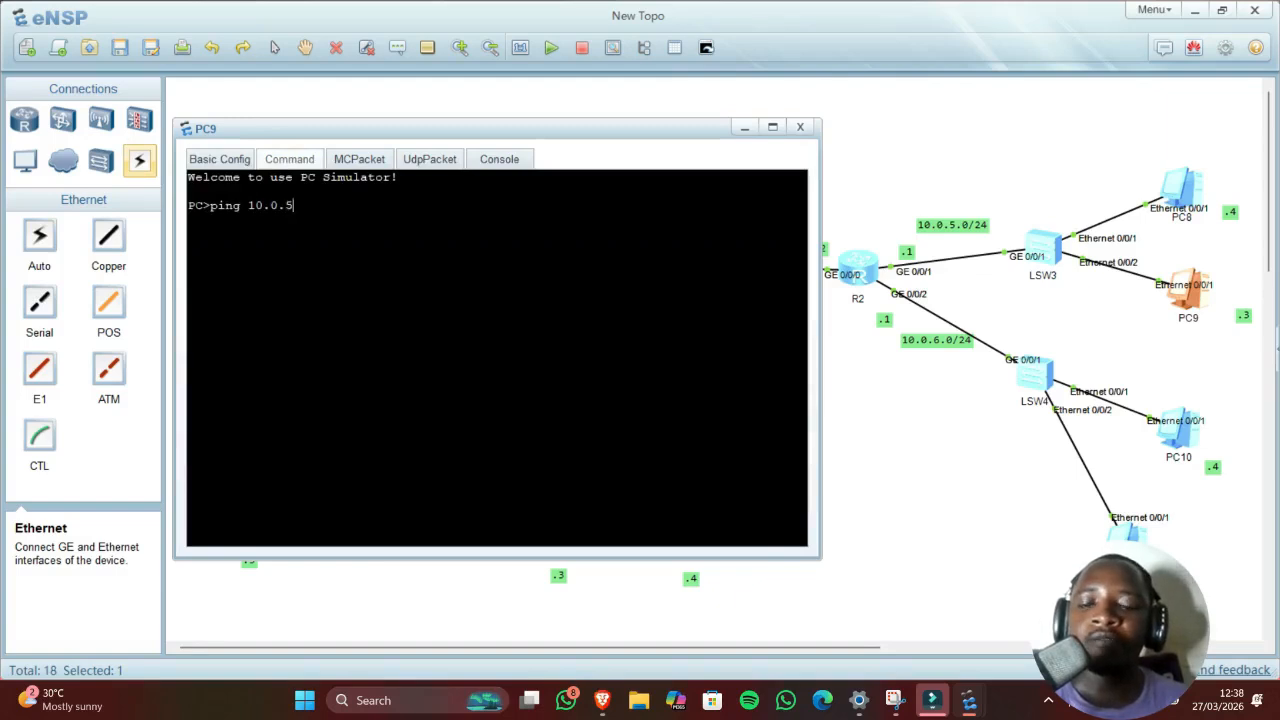
pyautogui.write('.1')
pyautogui.press('Return')
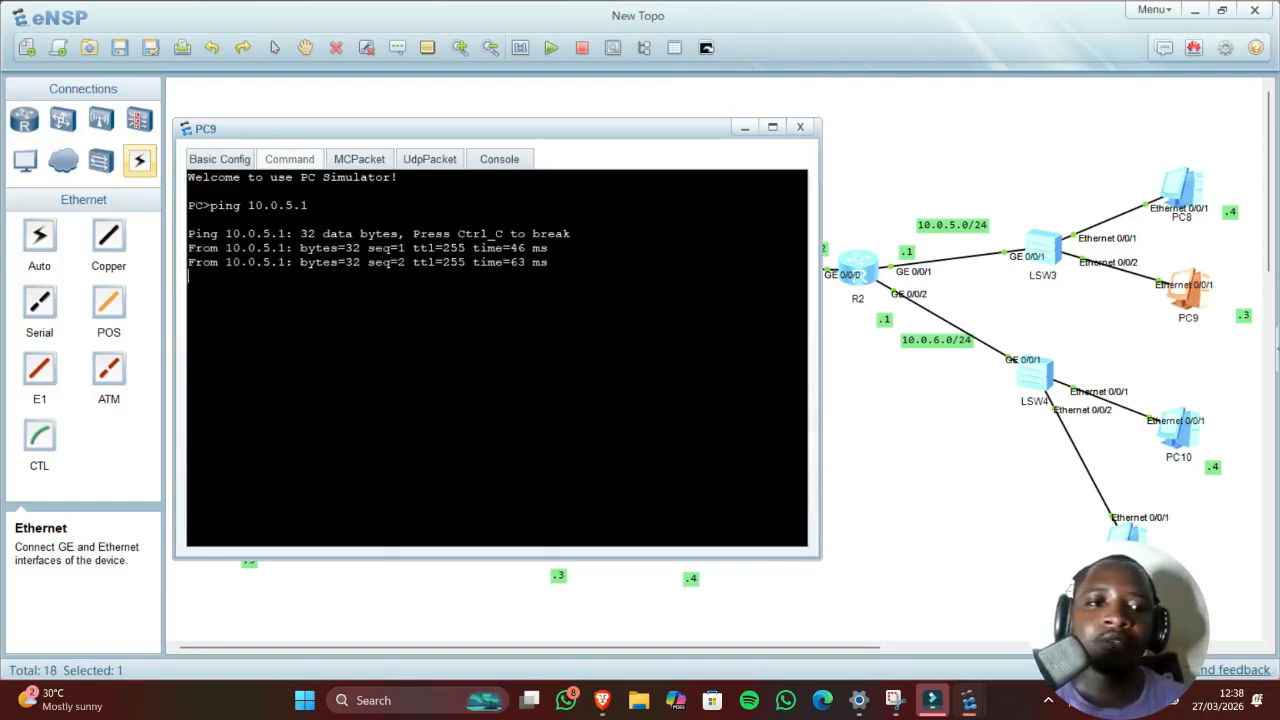
# Step: Set PC8 to IP 10.0.5.4, mask 255.255.255.0, gateway 10.0.5.1 and apply
pyautogui.click(1190, 189)
pyautogui.doubleClick(1190, 189)
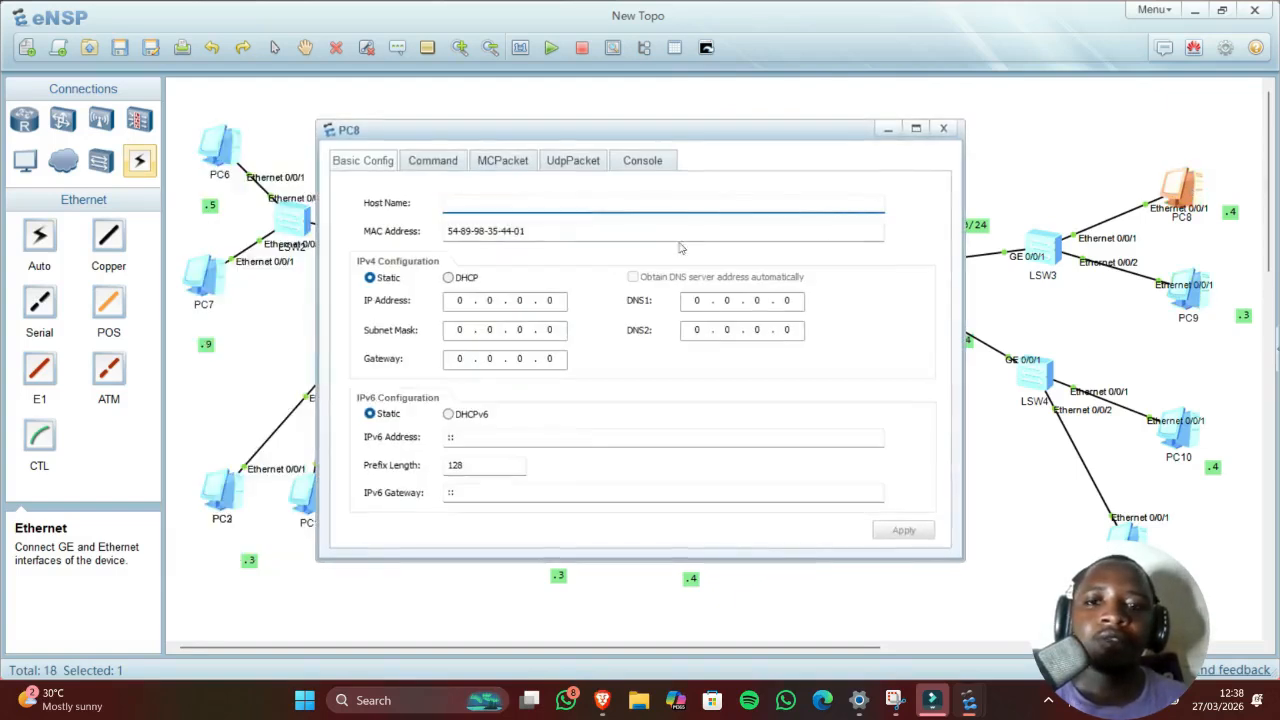
pyautogui.click(430, 165)
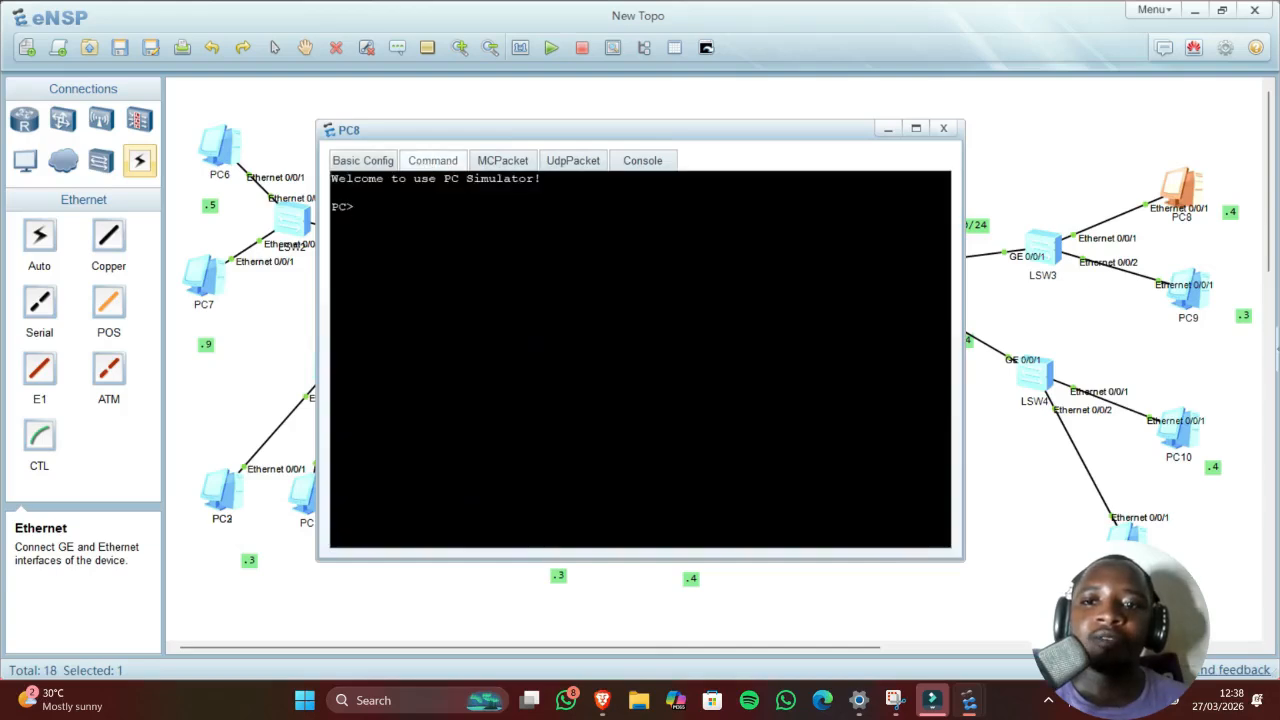
pyautogui.write('p')
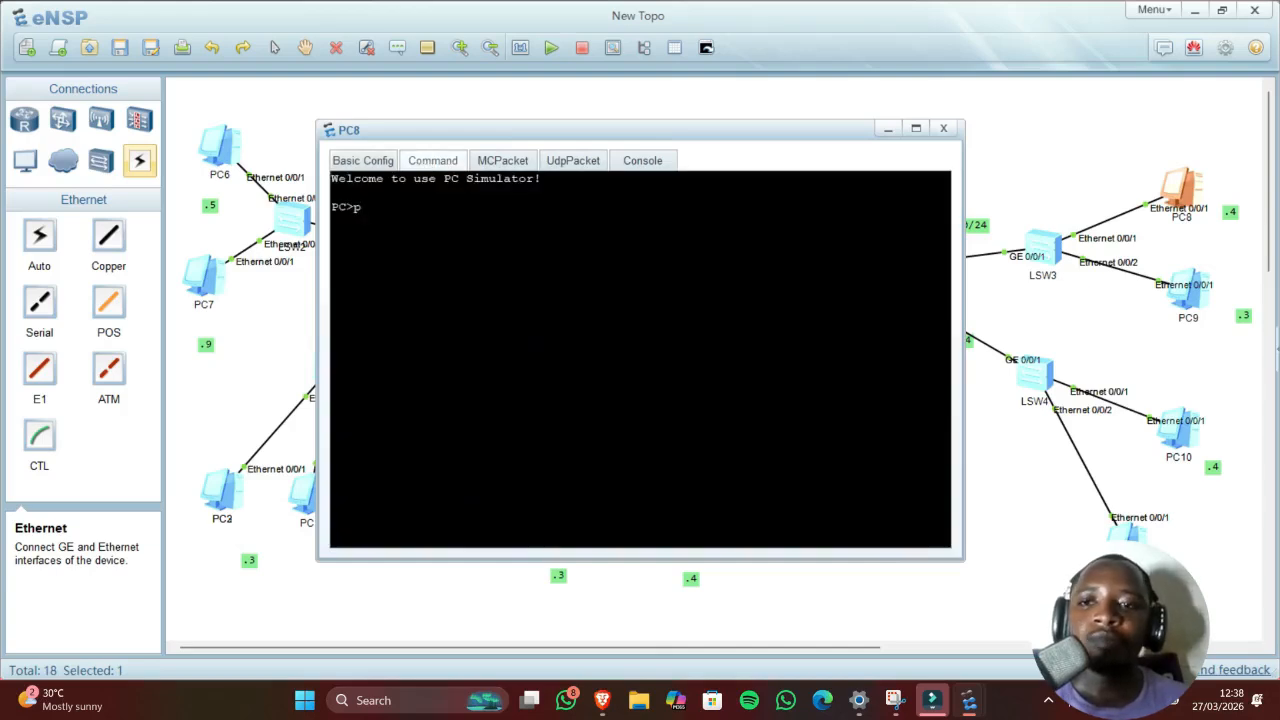
pyautogui.write('ing')
pyautogui.press('BackSpace')
pyautogui.press('BackSpace')
pyautogui.press('BackSpace')
pyautogui.press('BackSpace')
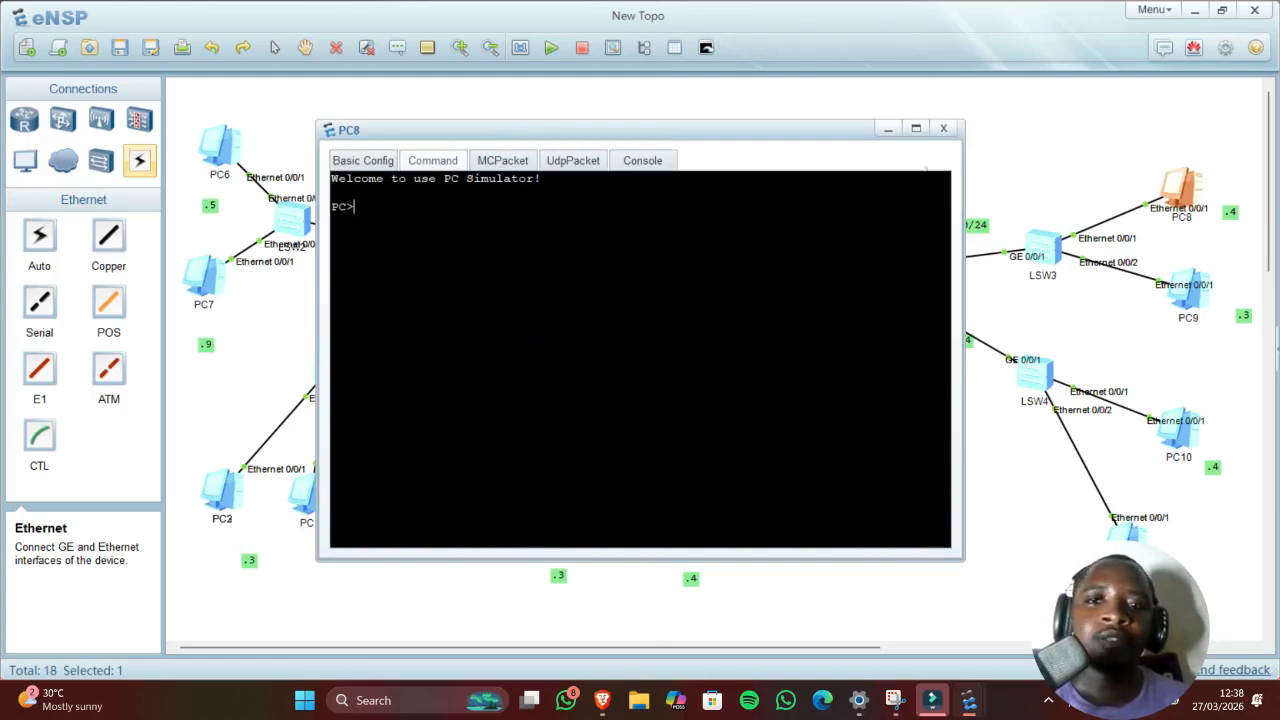
pyautogui.click(355, 161)
pyautogui.click(464, 299)
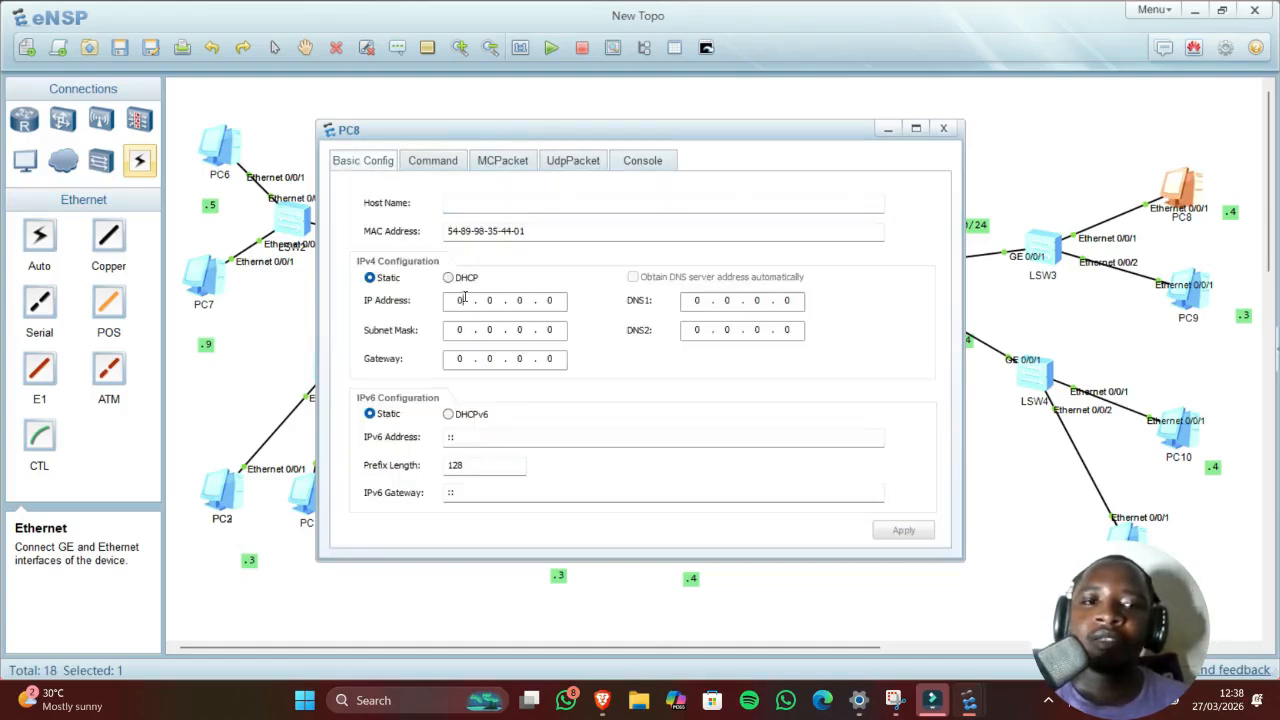
pyautogui.write('10.0.0')
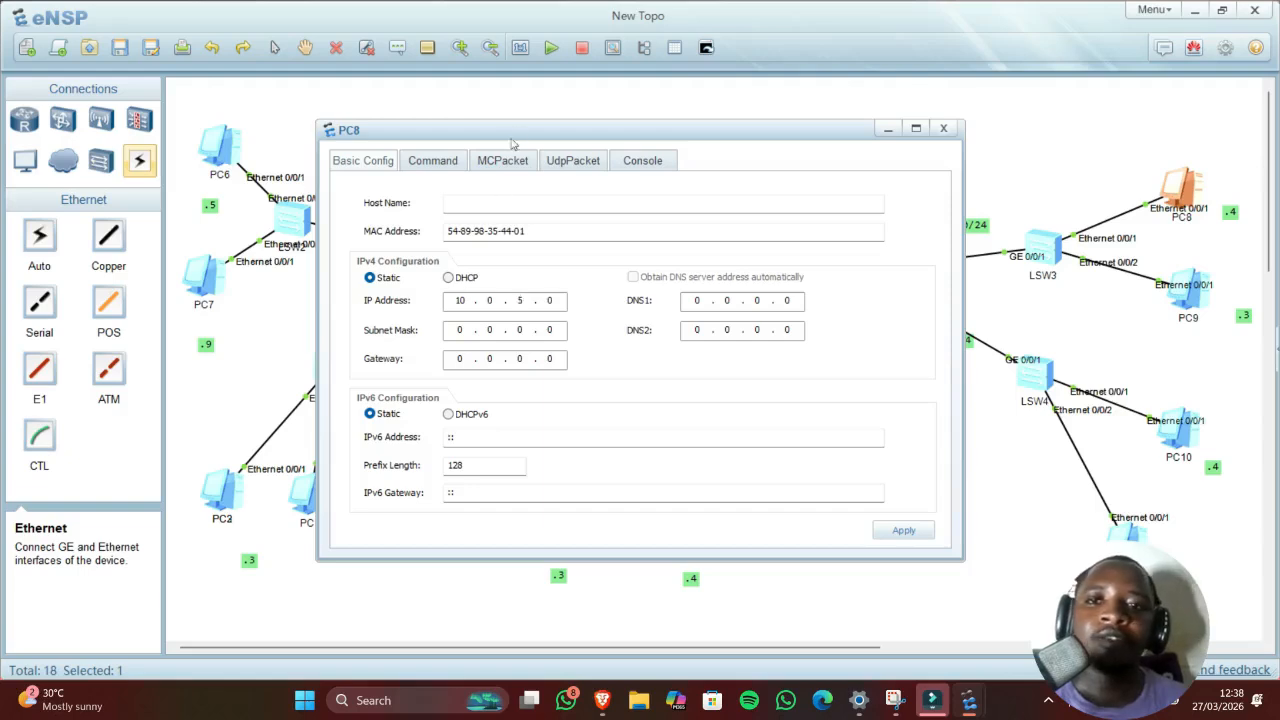
pyautogui.moveTo(481, 133); pyautogui.dragTo(378, 130)
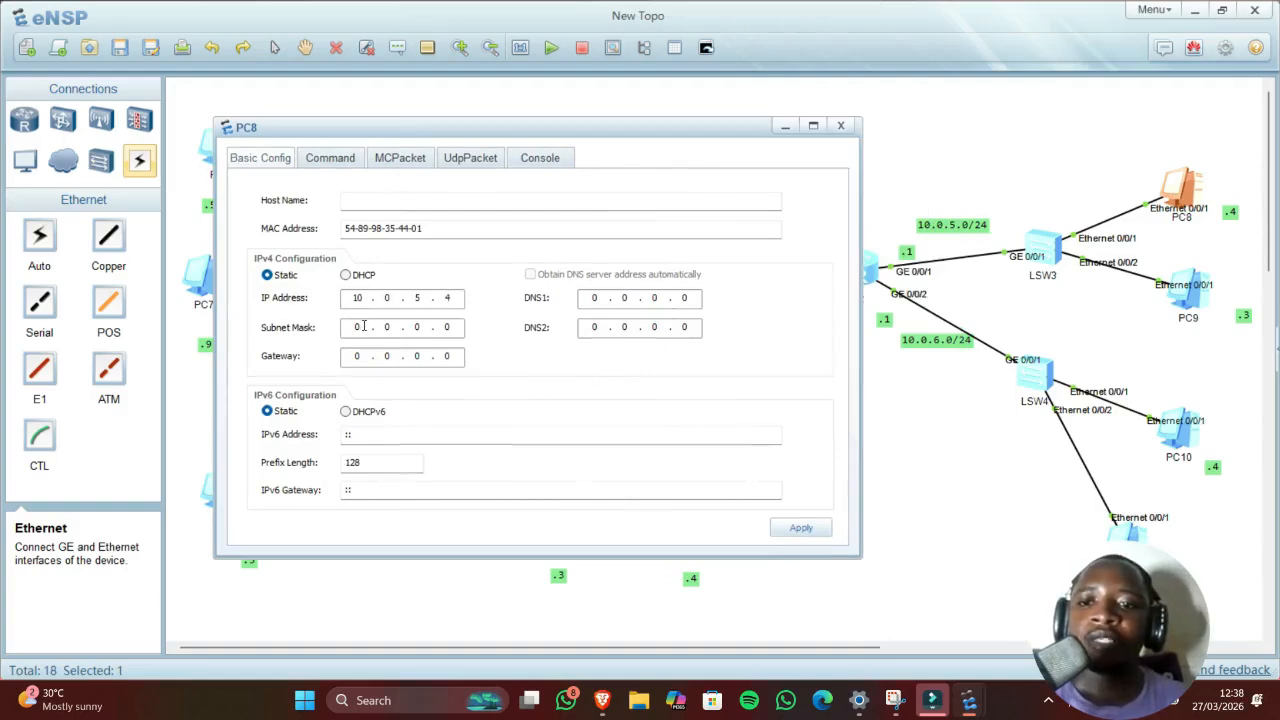
pyautogui.write('255 . ')
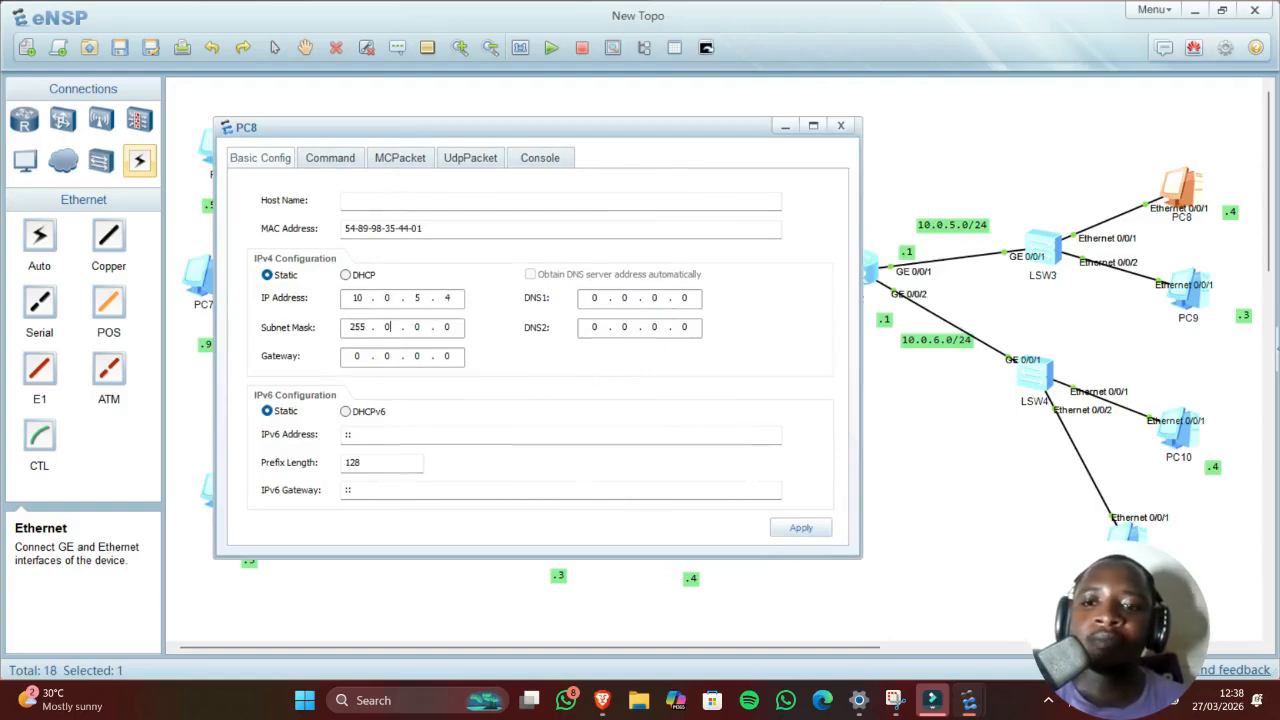
pyautogui.write('255 . 255')
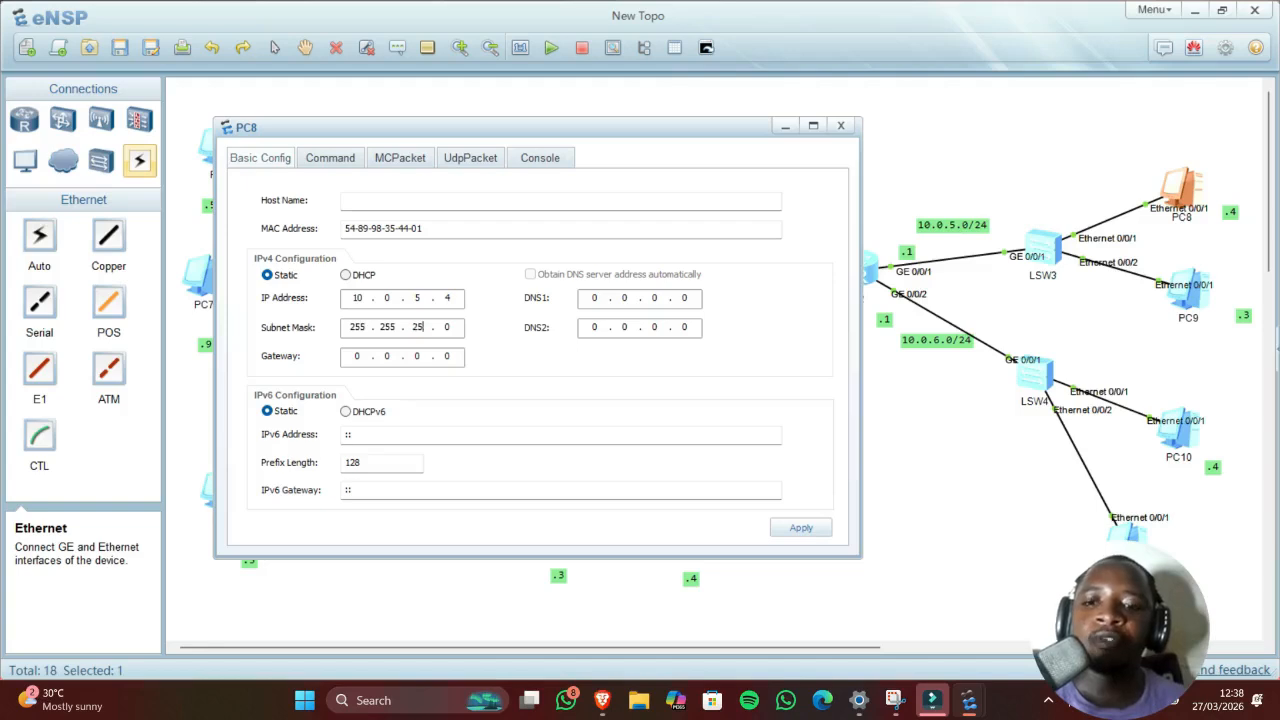
pyautogui.click(367, 362)
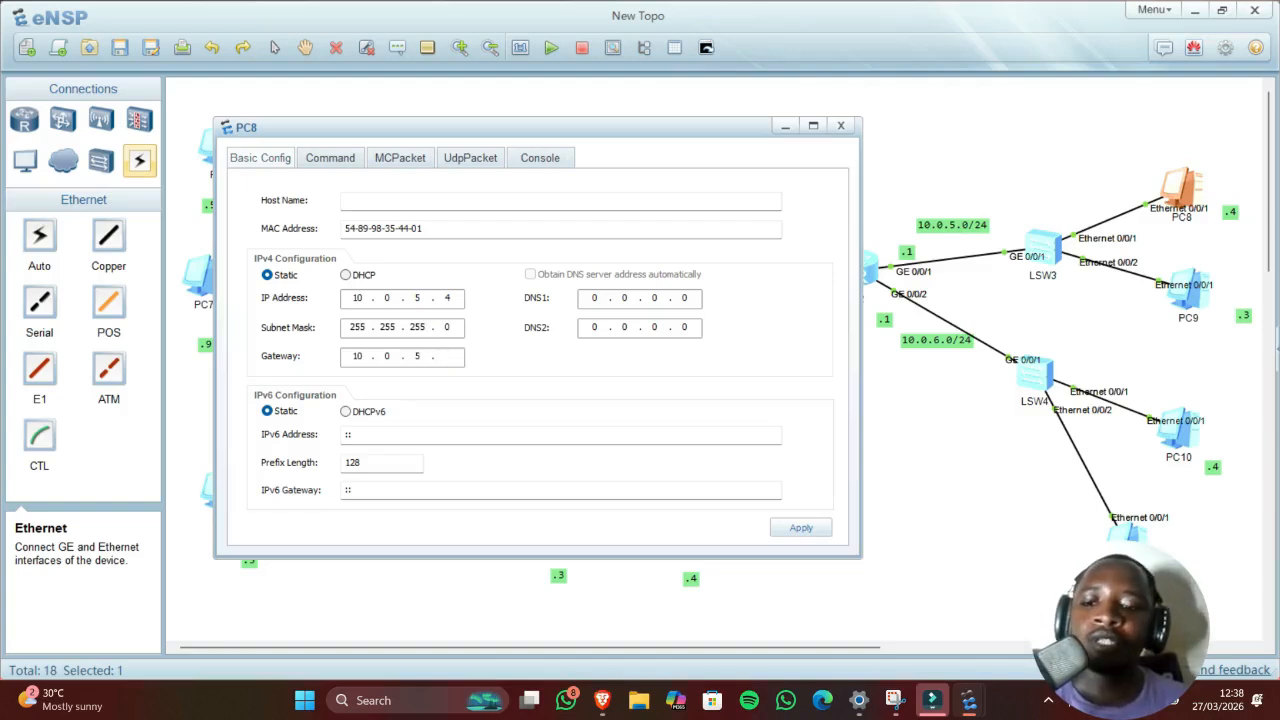
pyautogui.click(822, 528)
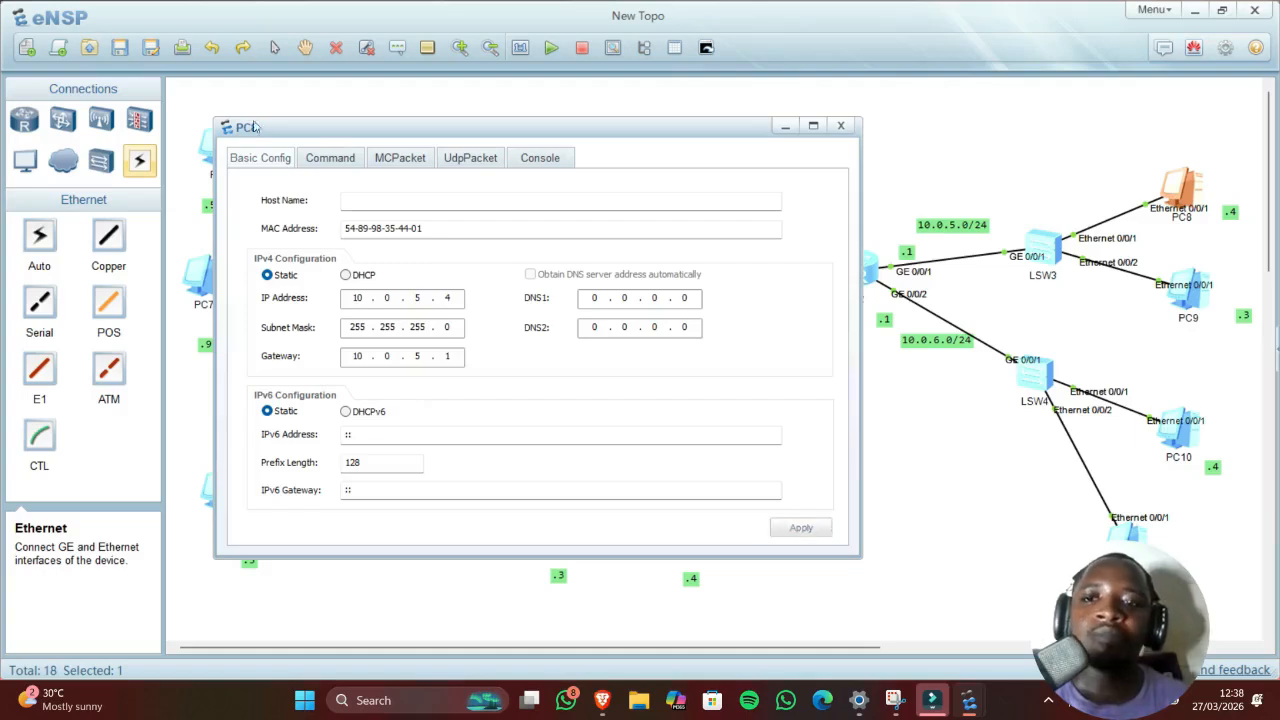
# Step: Ping gateway 10.0.5.1 from PC8, then minimize its window
pyautogui.click(336, 157)
pyautogui.write('p')
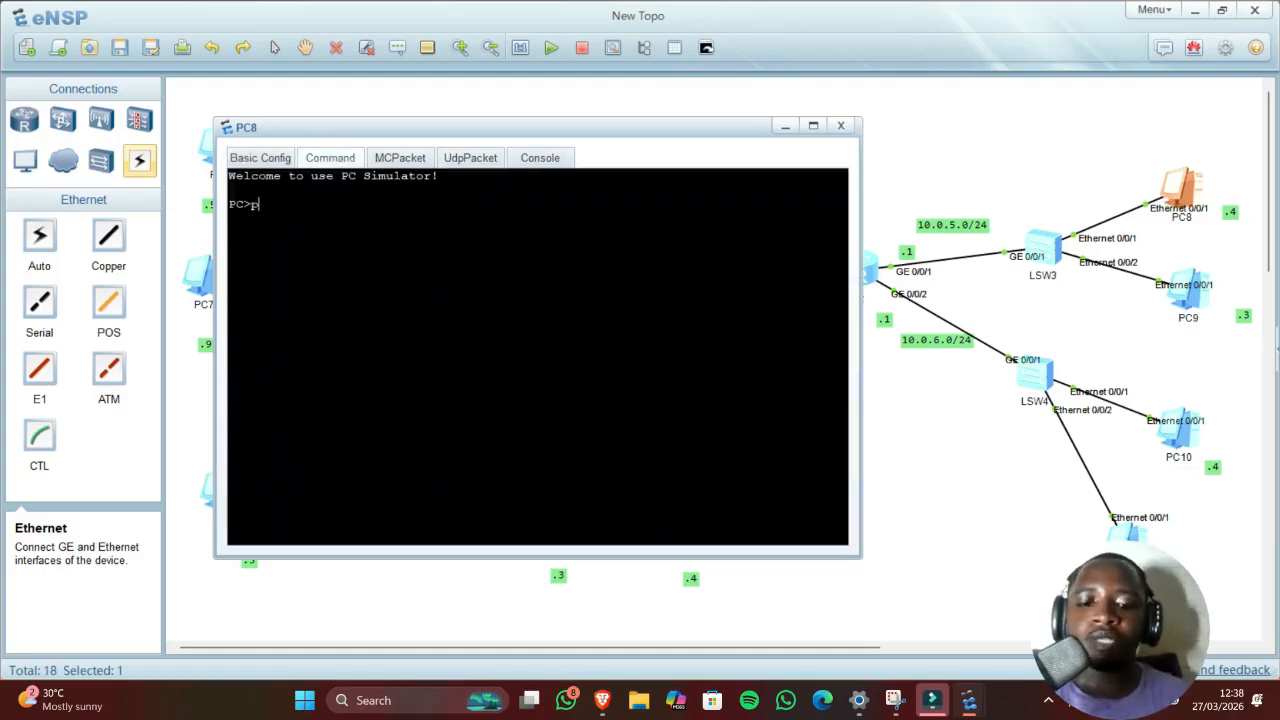
pyautogui.write('ing 10')
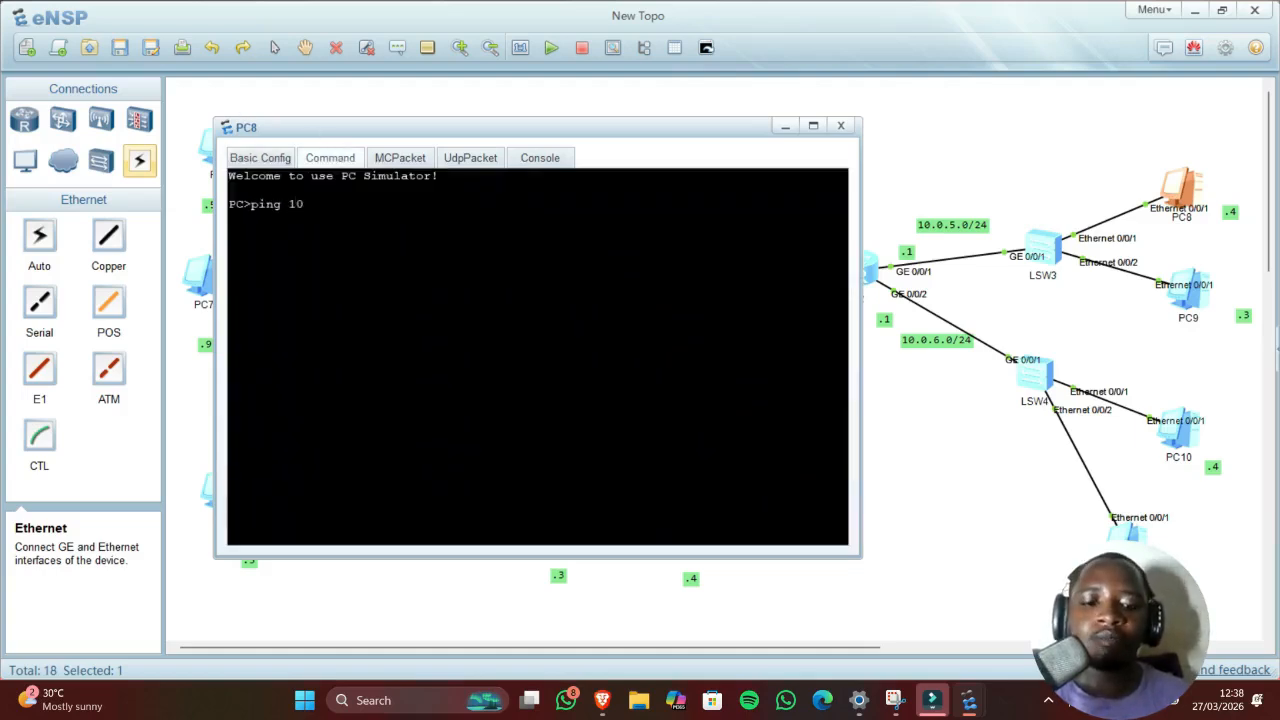
pyautogui.write('.0.5')
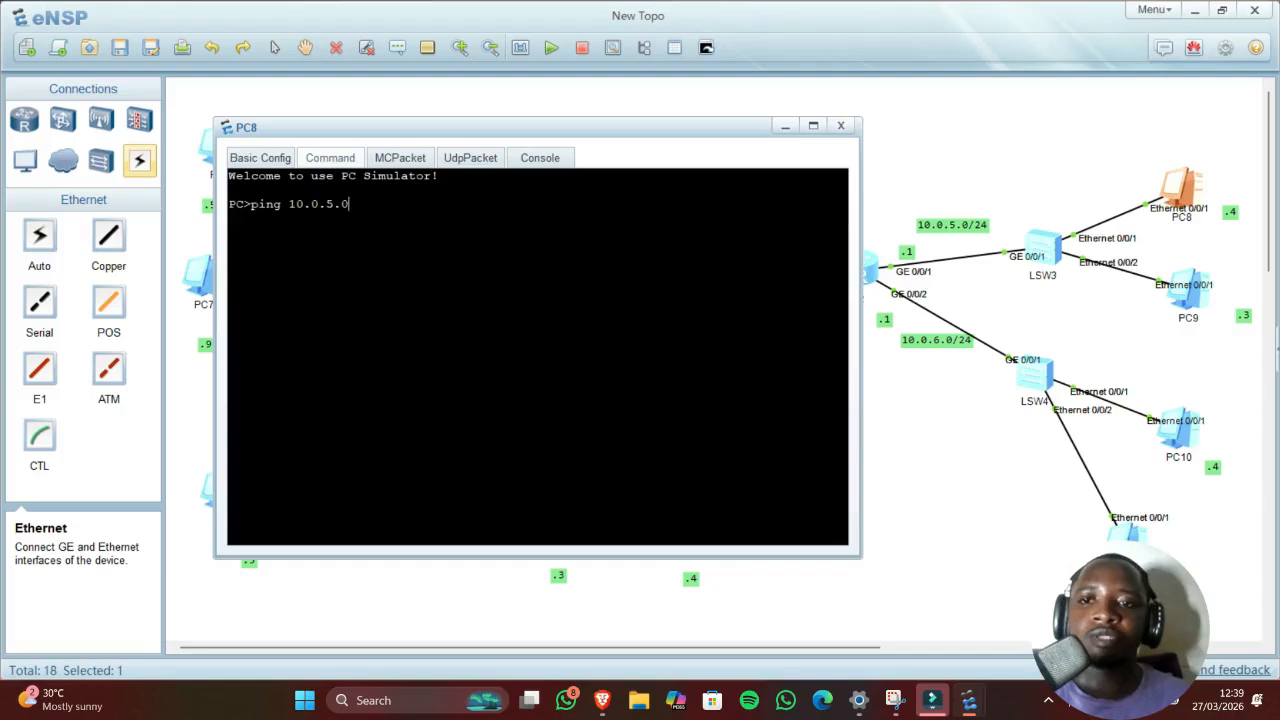
pyautogui.write('.1')
pyautogui.press('Return')
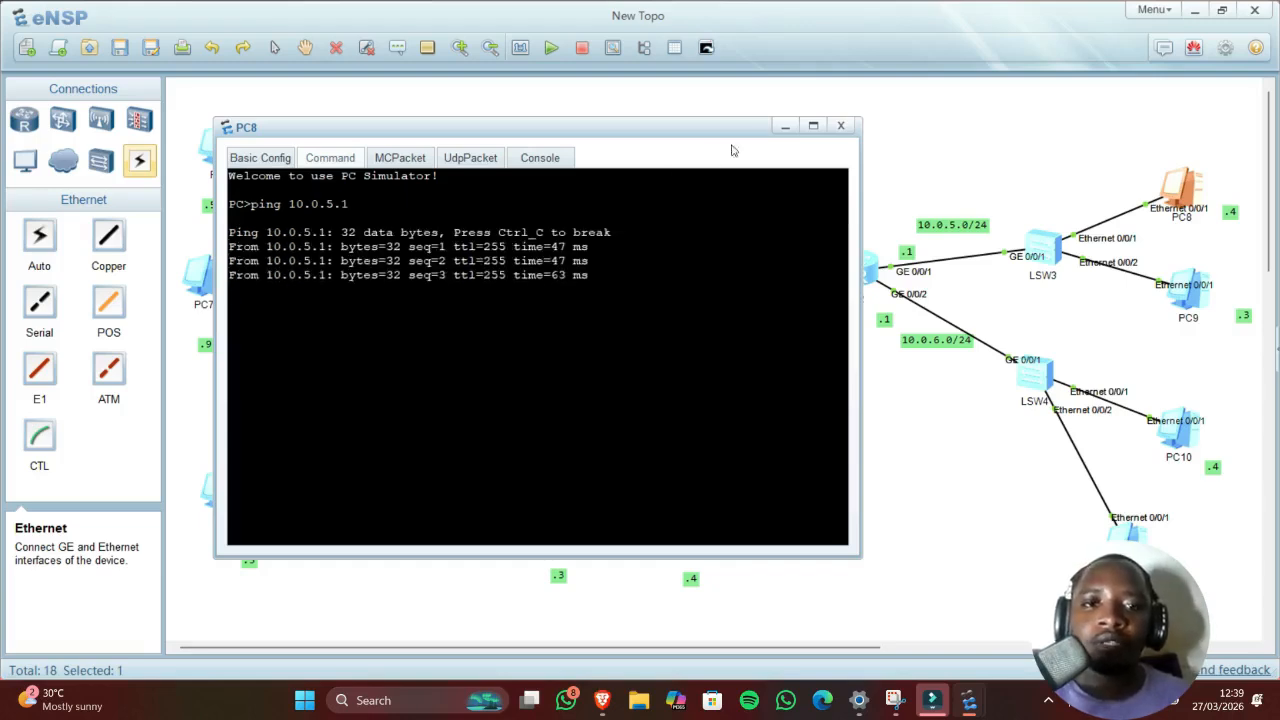
pyautogui.click(787, 126)
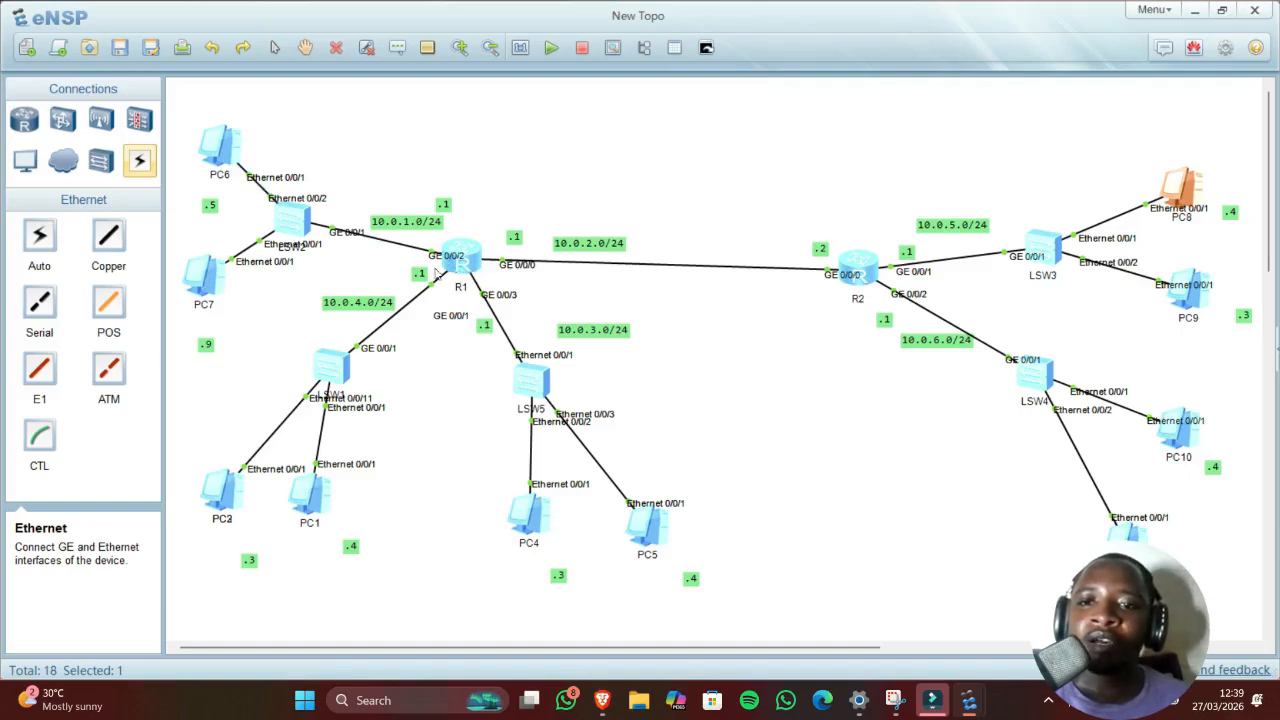
pyautogui.click(216, 148)
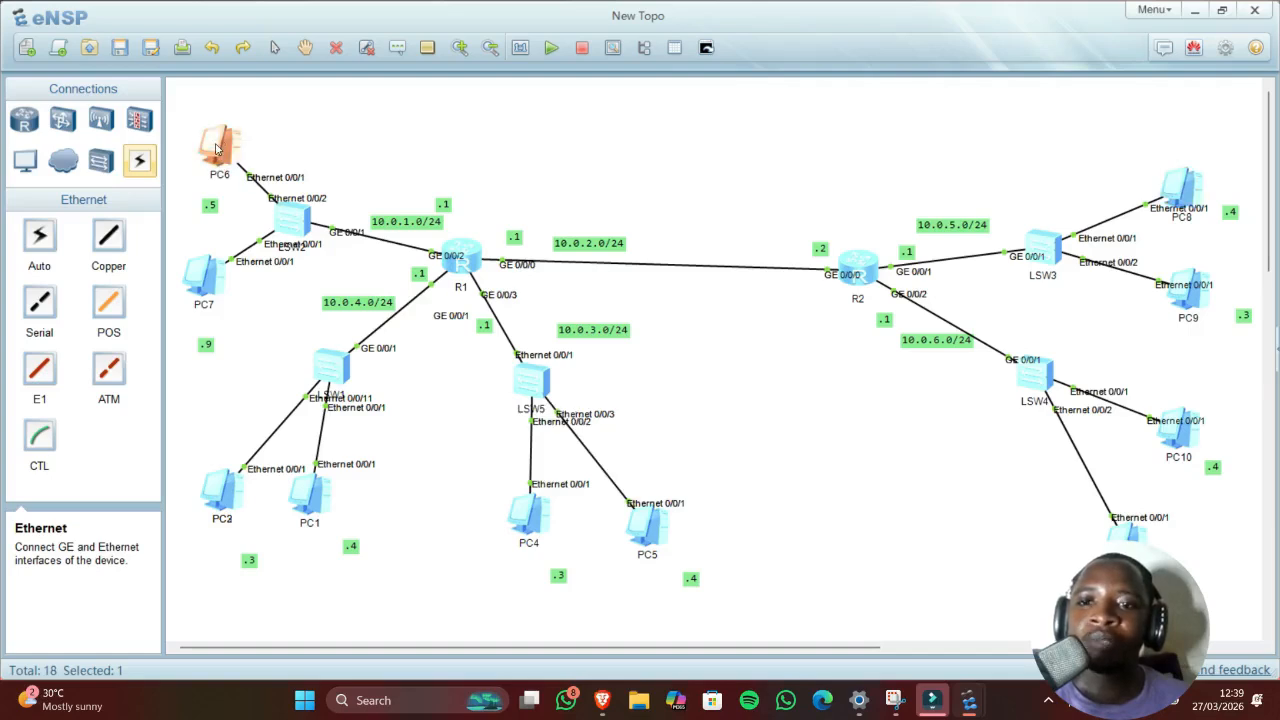
pyautogui.click(1184, 456)
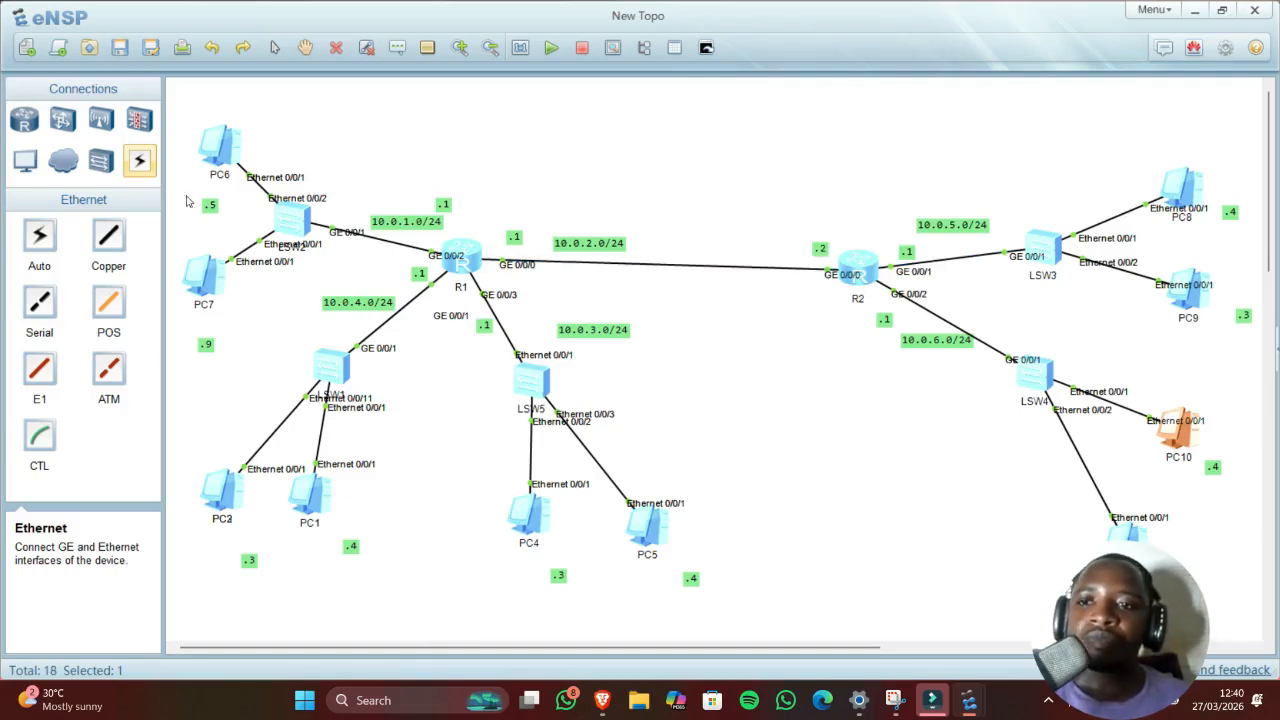
# Step: Ping 10.0.1.9 from PC6's console
pyautogui.doubleClick(220, 150)
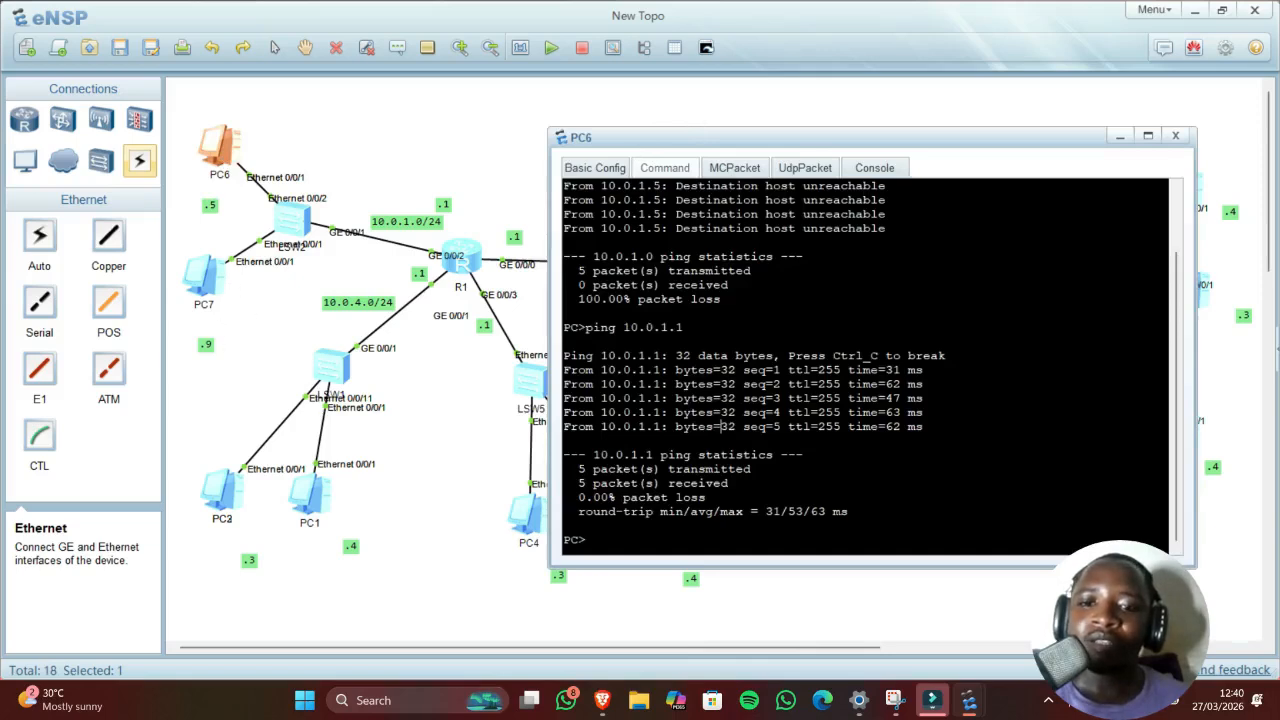
pyautogui.press('Up')
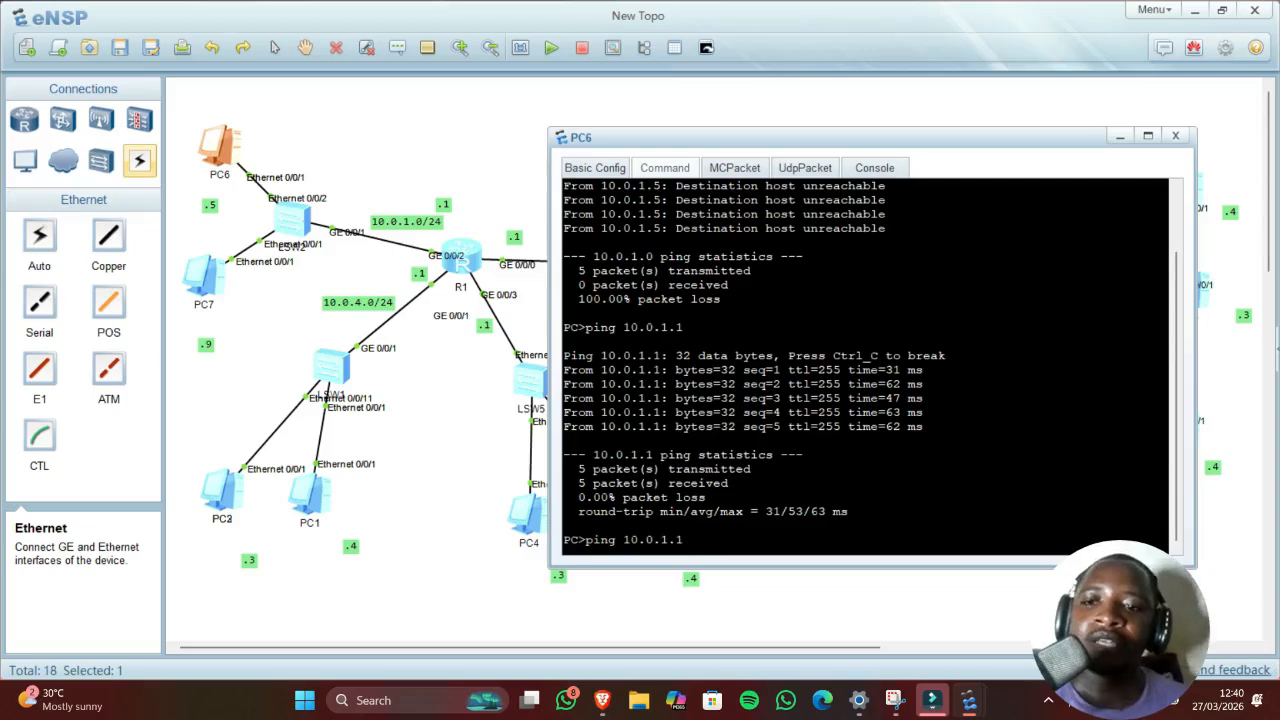
pyautogui.write('9')
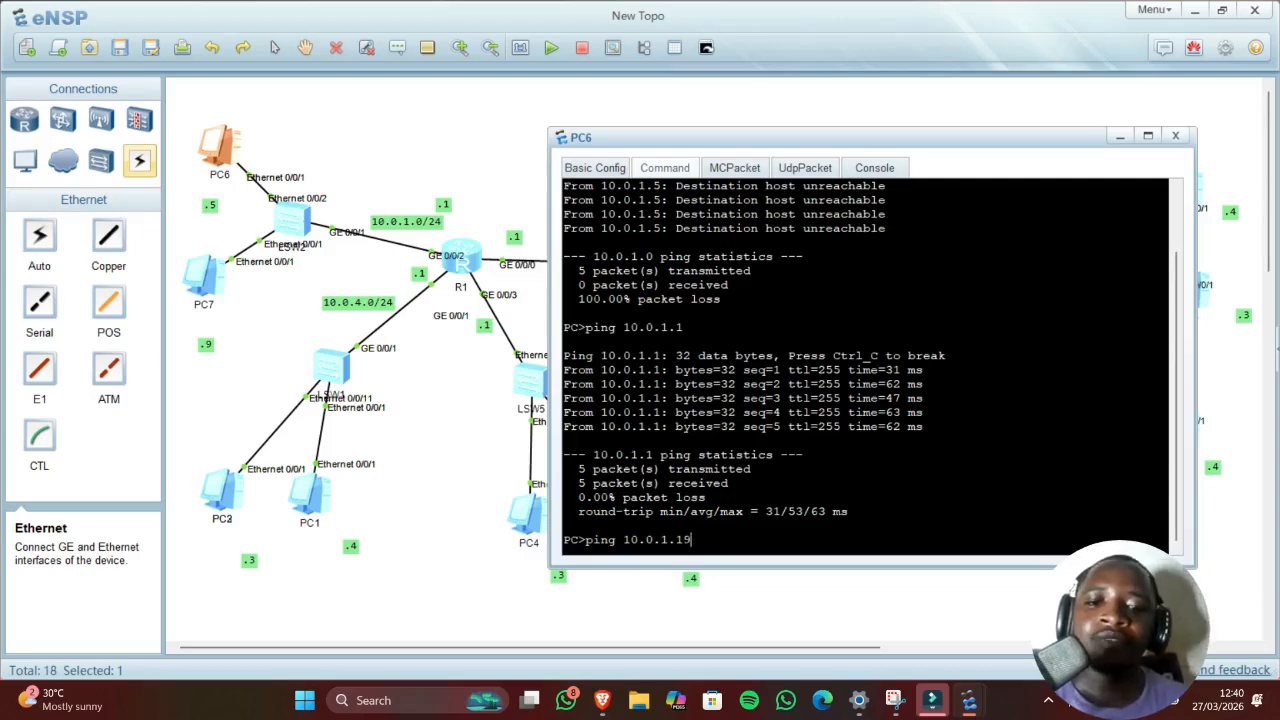
pyautogui.press('Left')
pyautogui.press('BackSpace')
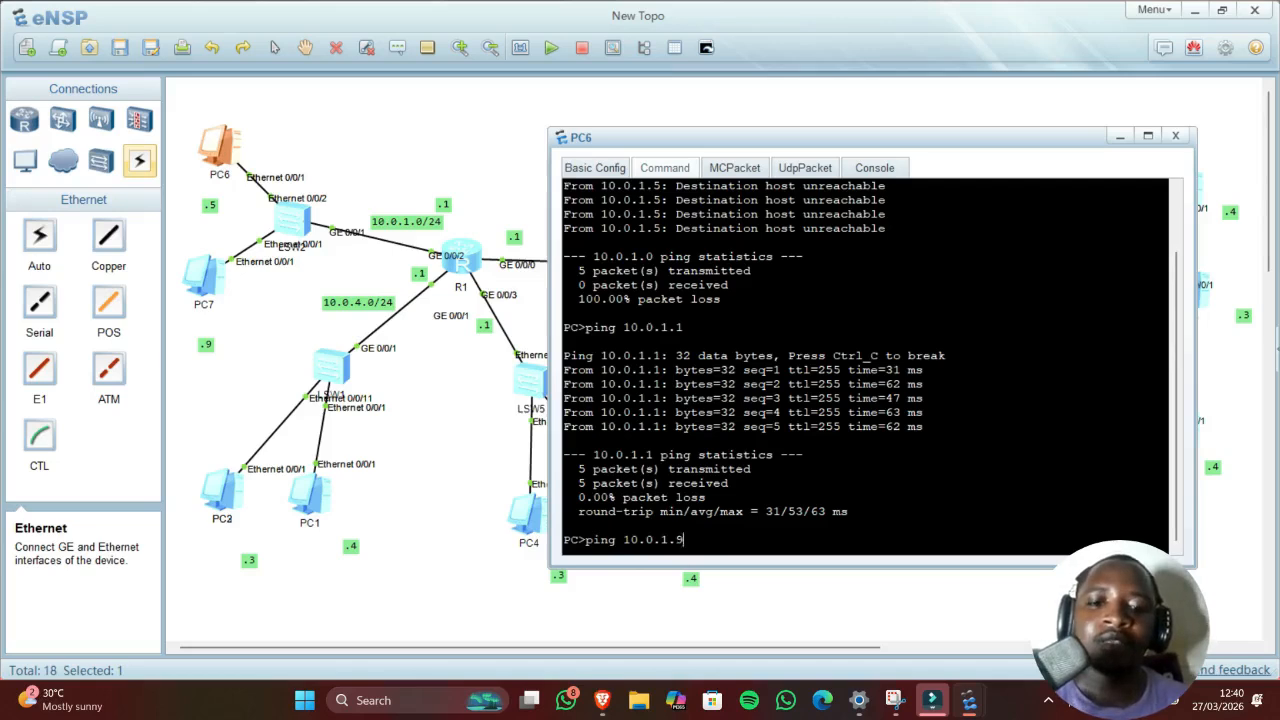
pyautogui.press('Return')
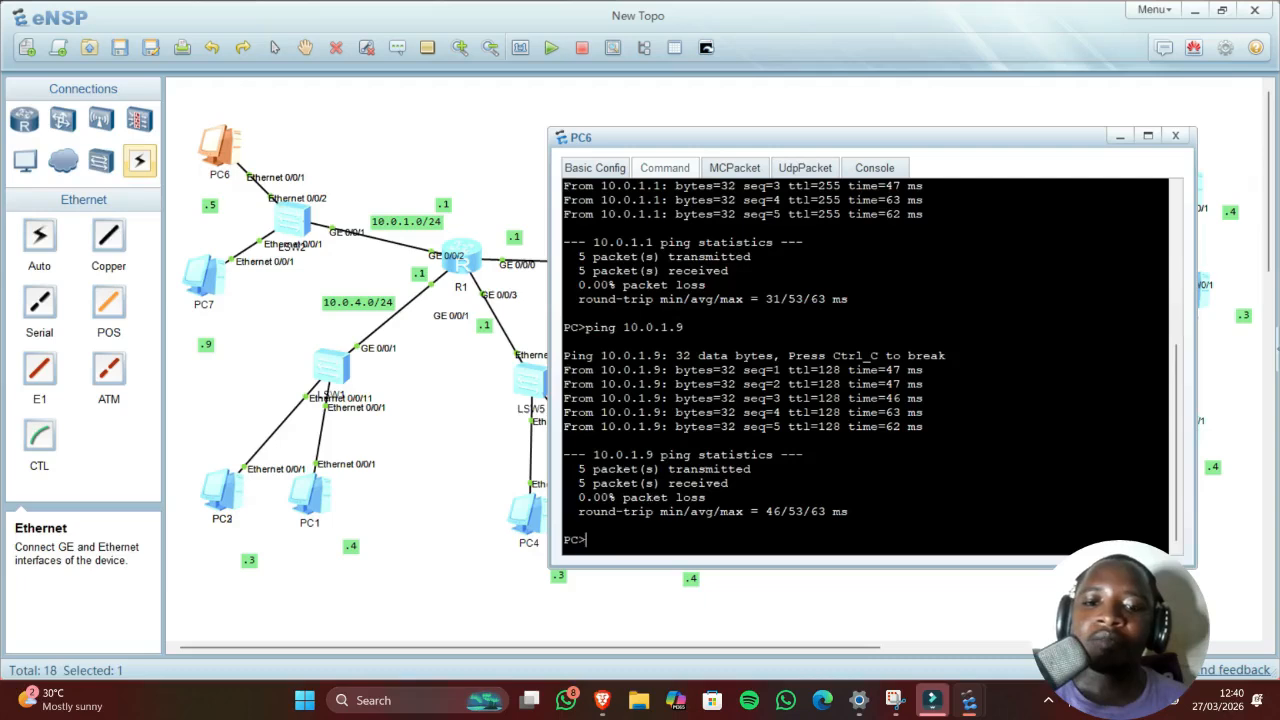
# Step: Ping 10.0.4.3 from PC6
pyautogui.press('Up')
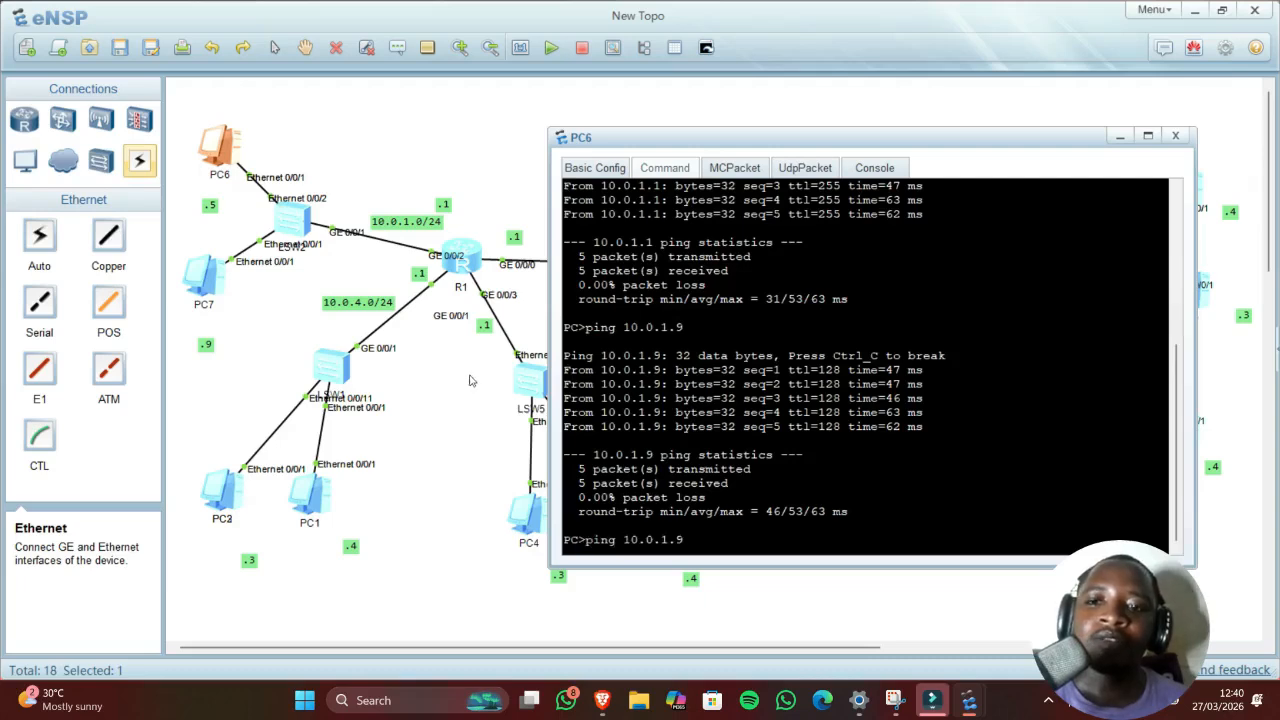
pyautogui.press('Left')
pyautogui.press('Left')
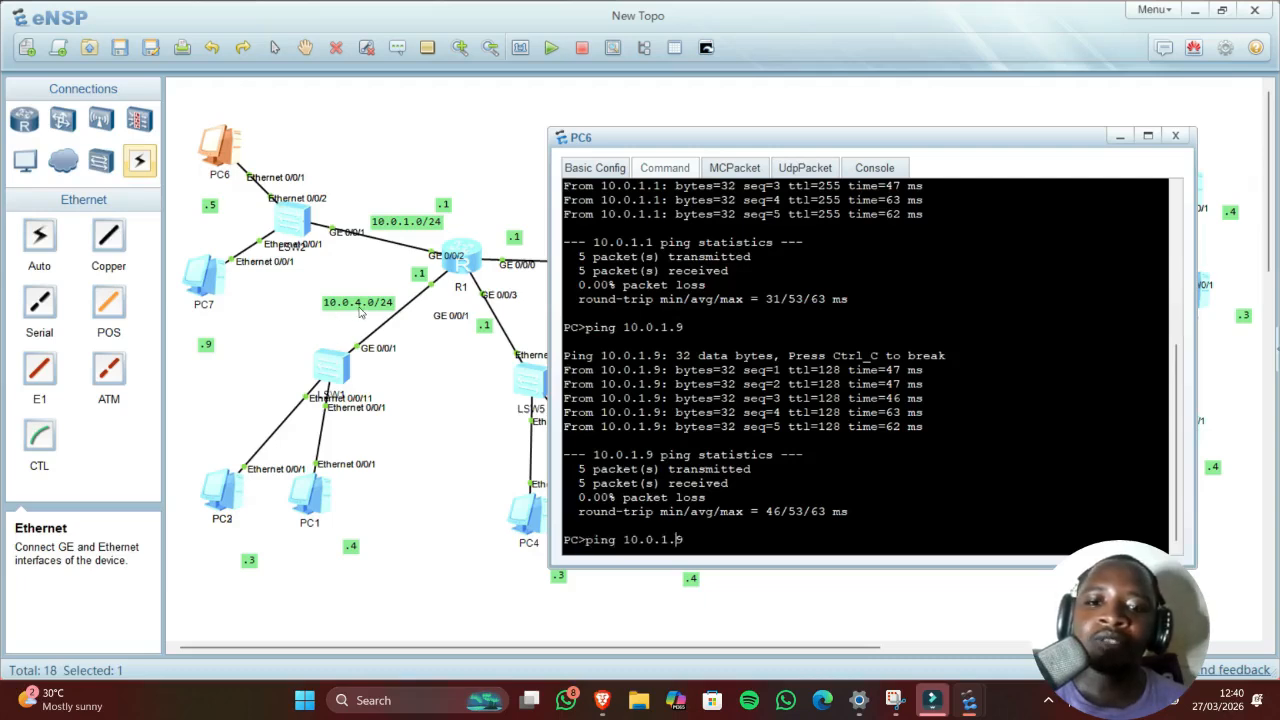
pyautogui.press('BackSpace')
pyautogui.write('4')
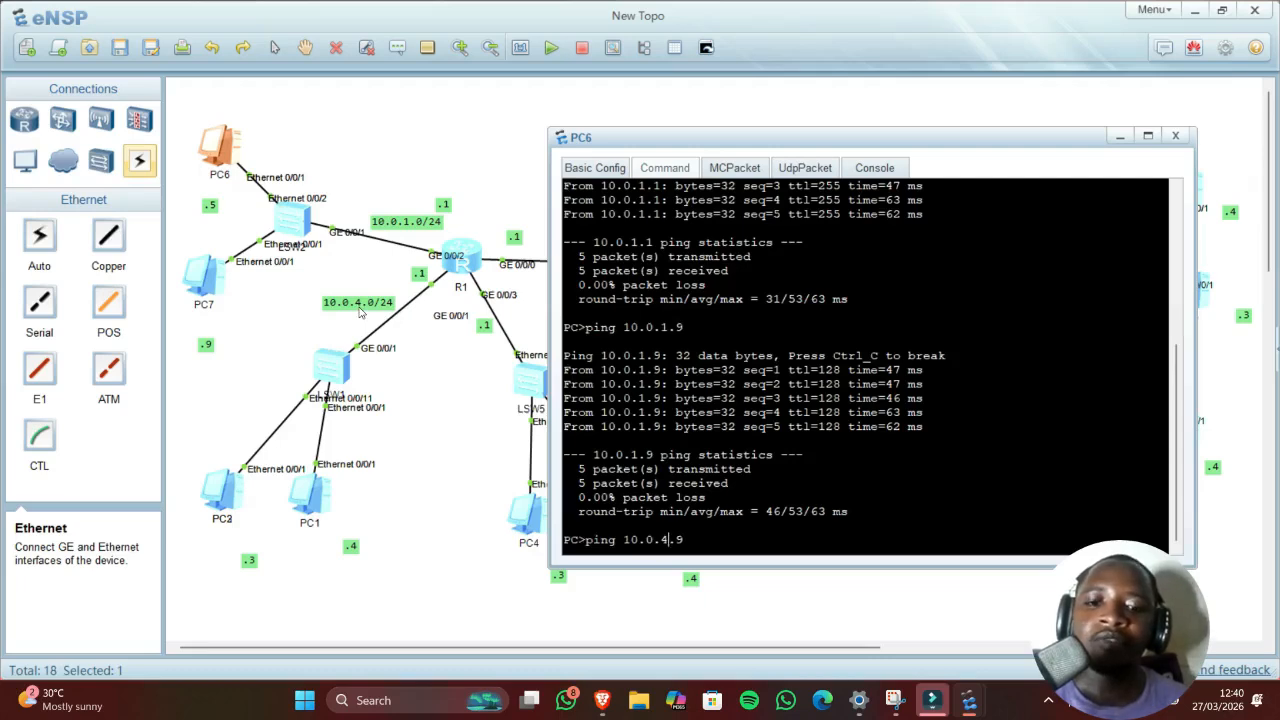
pyautogui.press('Right')
pyautogui.press('Delete')
pyautogui.write('3')
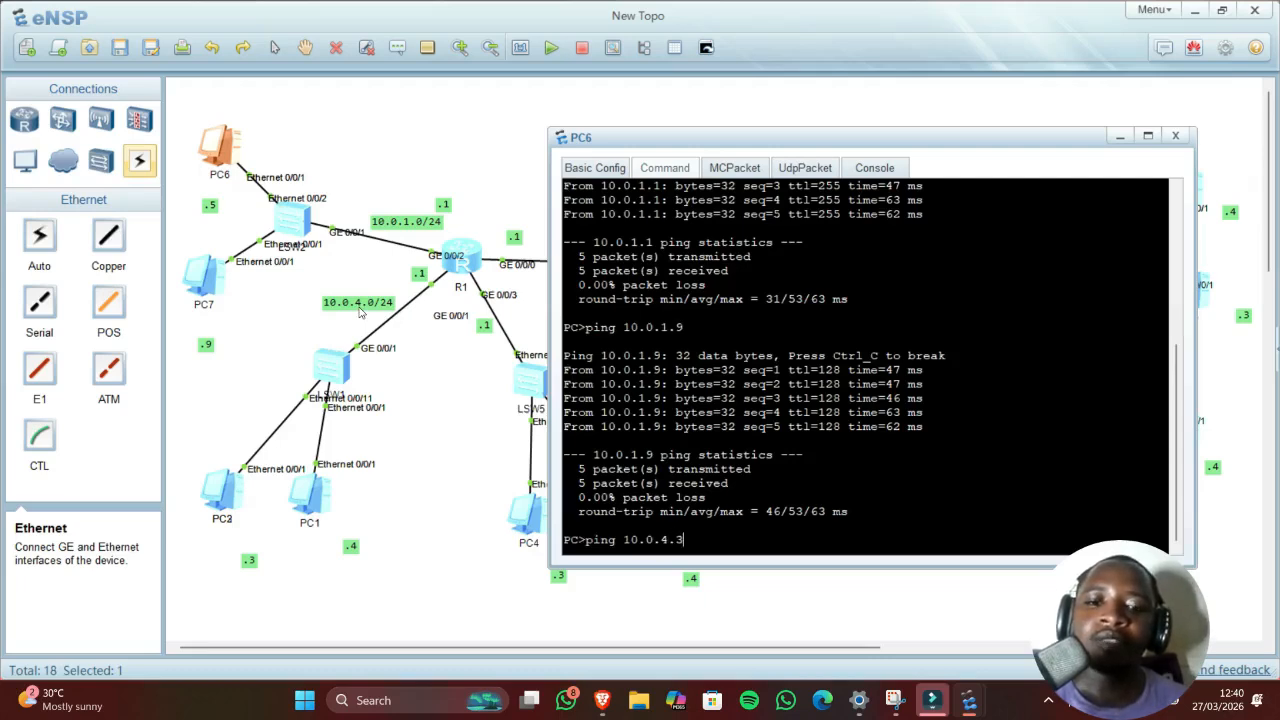
pyautogui.press('Return')
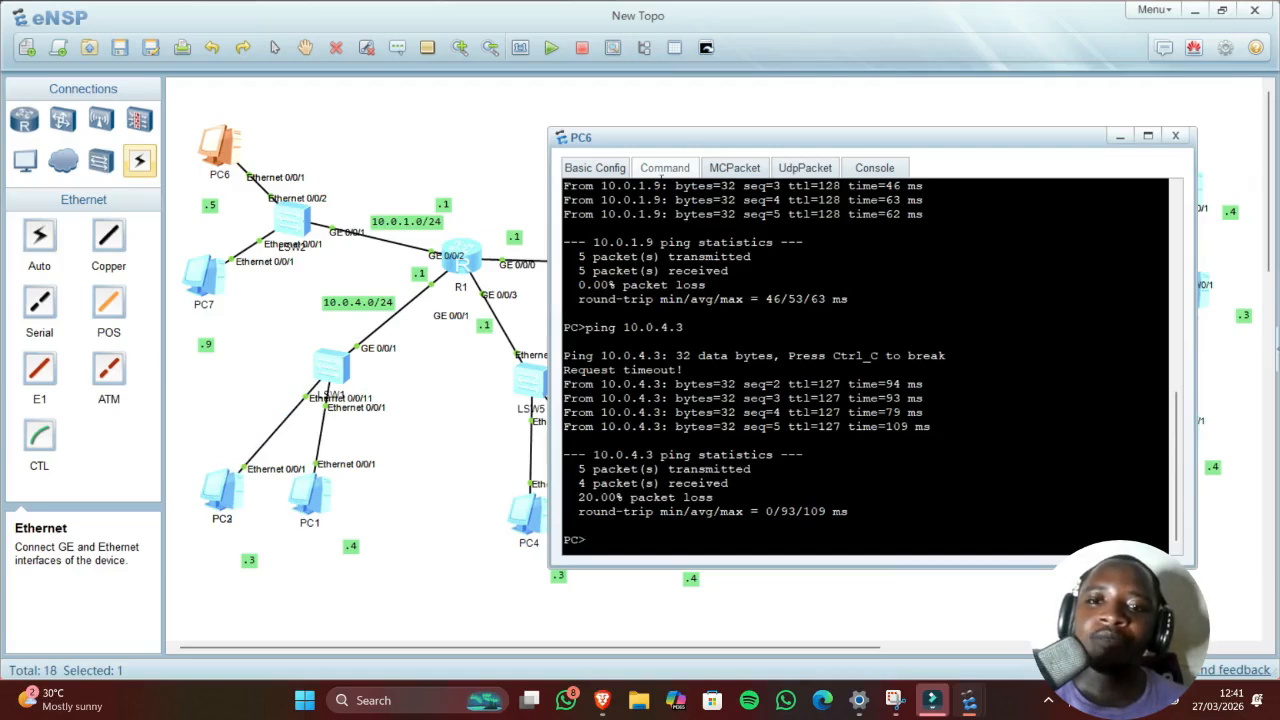
# Step: Ping 10.0.3.3 from PC6
pyautogui.moveTo(700, 144); pyautogui.dragTo(826, 132)
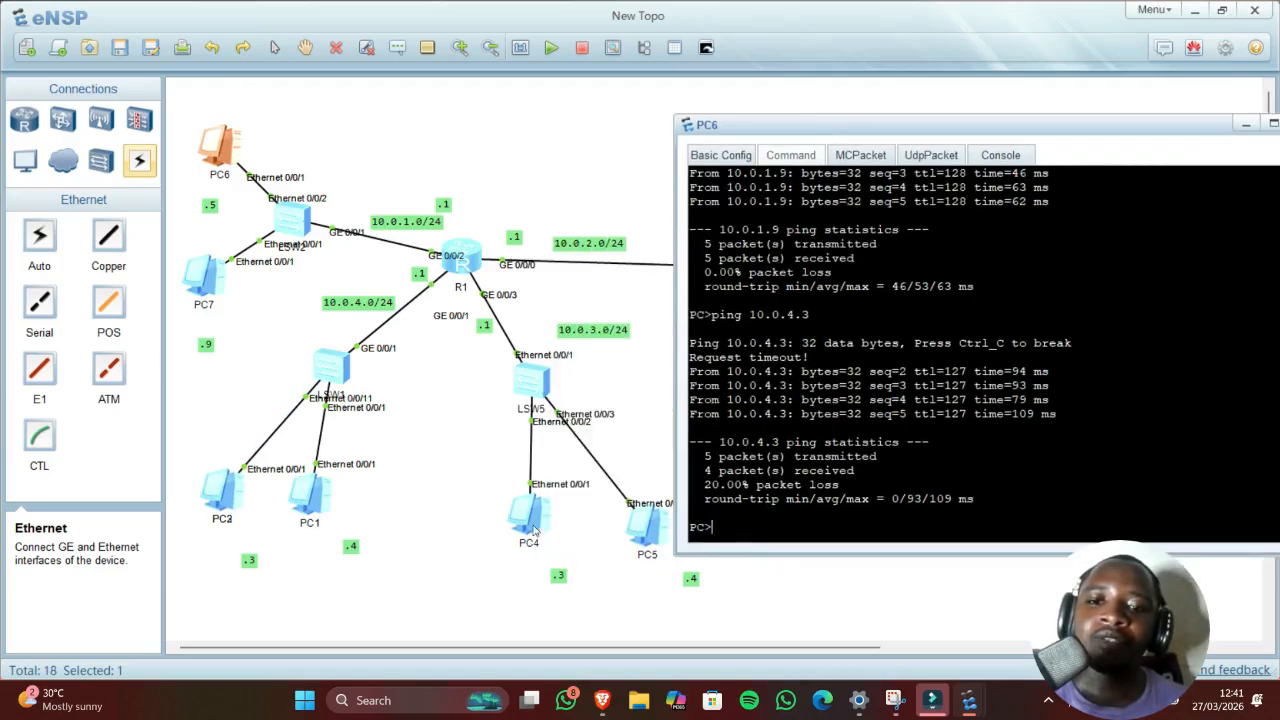
pyautogui.press('Up')
pyautogui.press('Left')
pyautogui.press('Left')
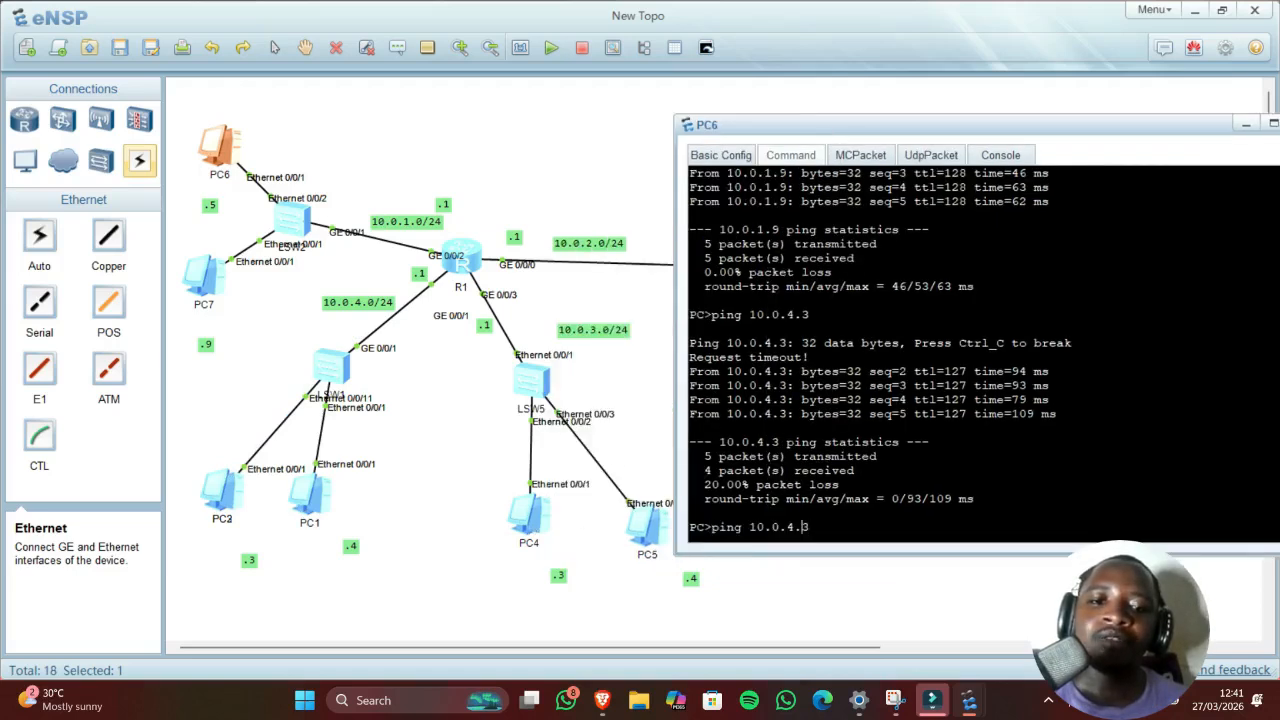
pyautogui.press('BackSpace')
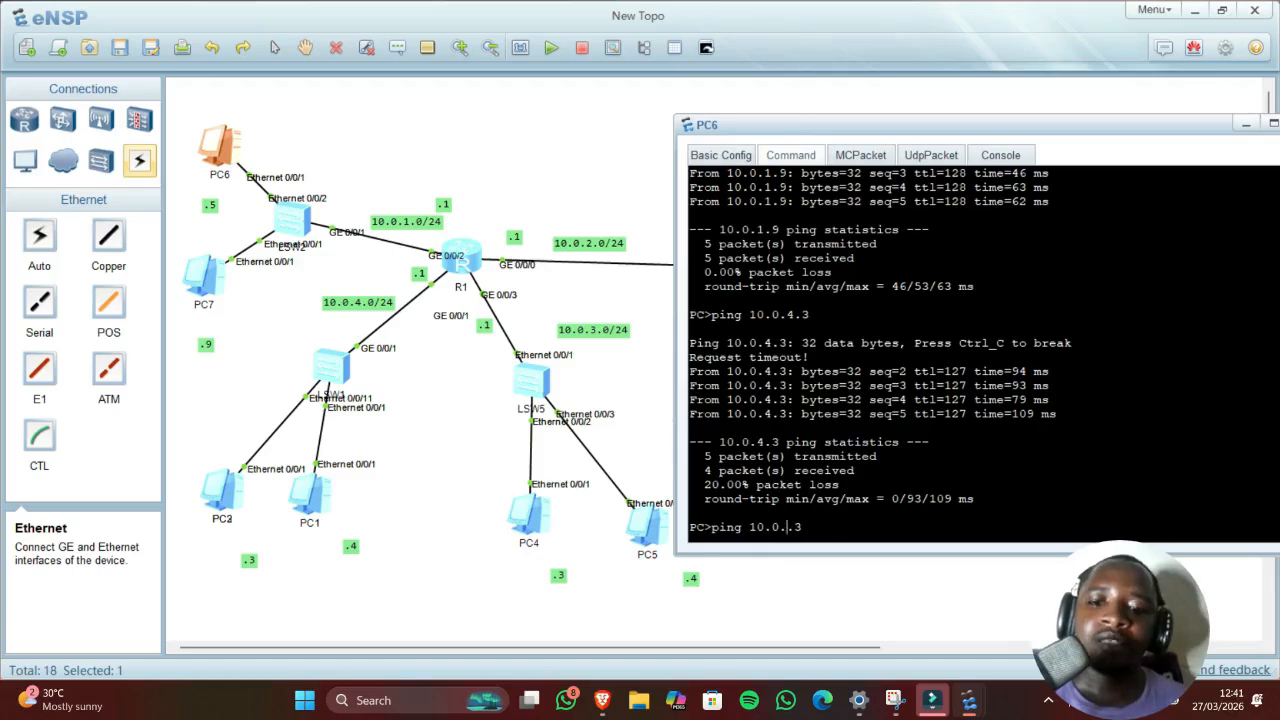
pyautogui.write('3')
pyautogui.press('Return')
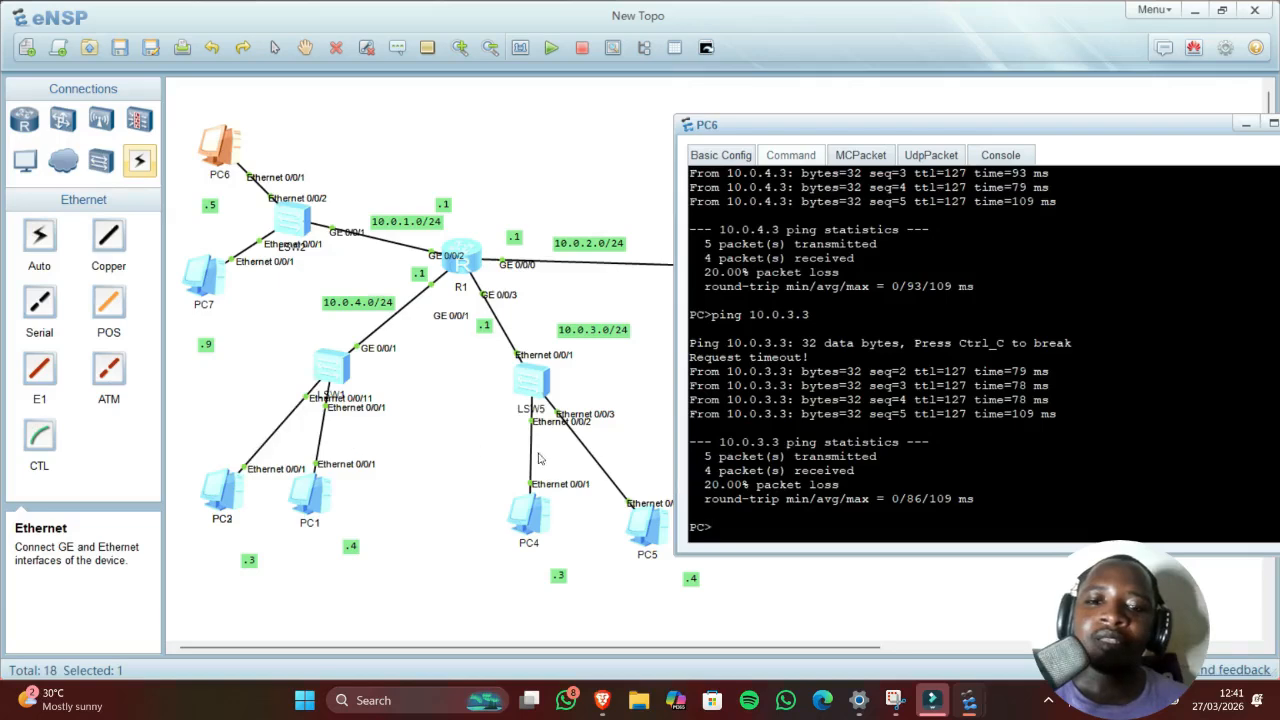
# Step: Ping 10.0.5.4 from PC6, check the packet counts, and hide the console
pyautogui.moveTo(840, 128); pyautogui.dragTo(316, 119)
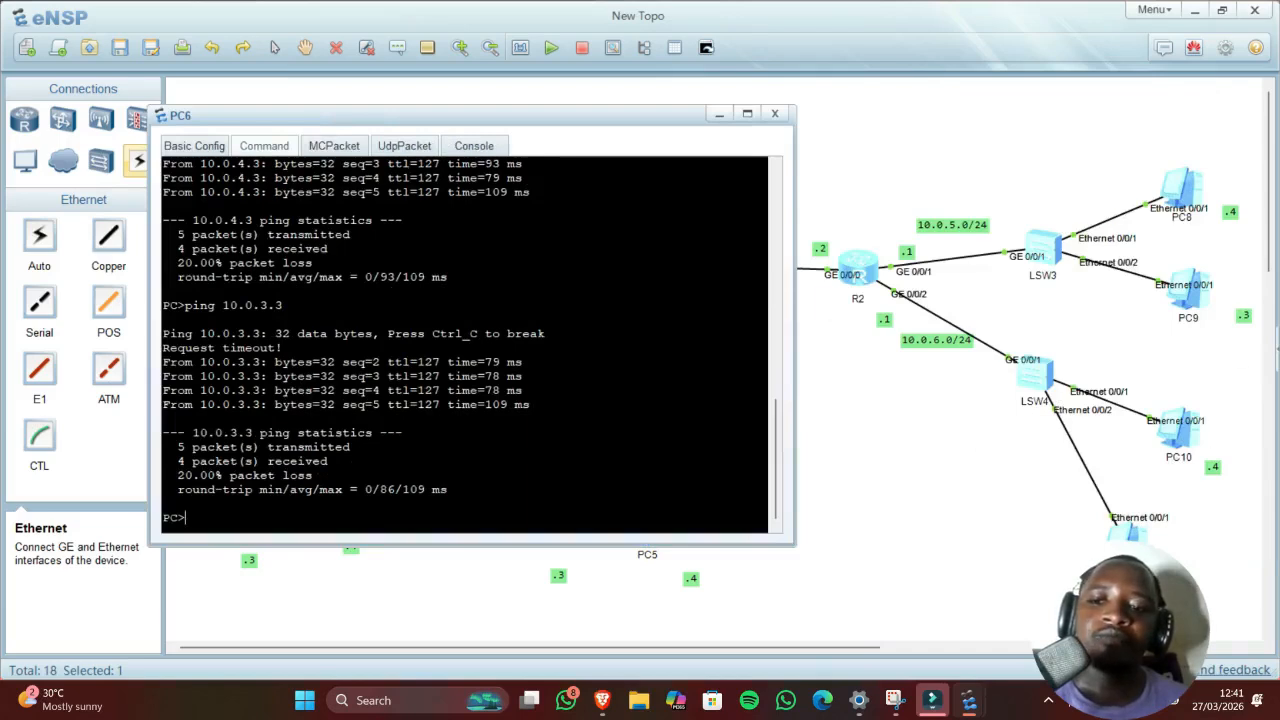
pyautogui.press('Up')
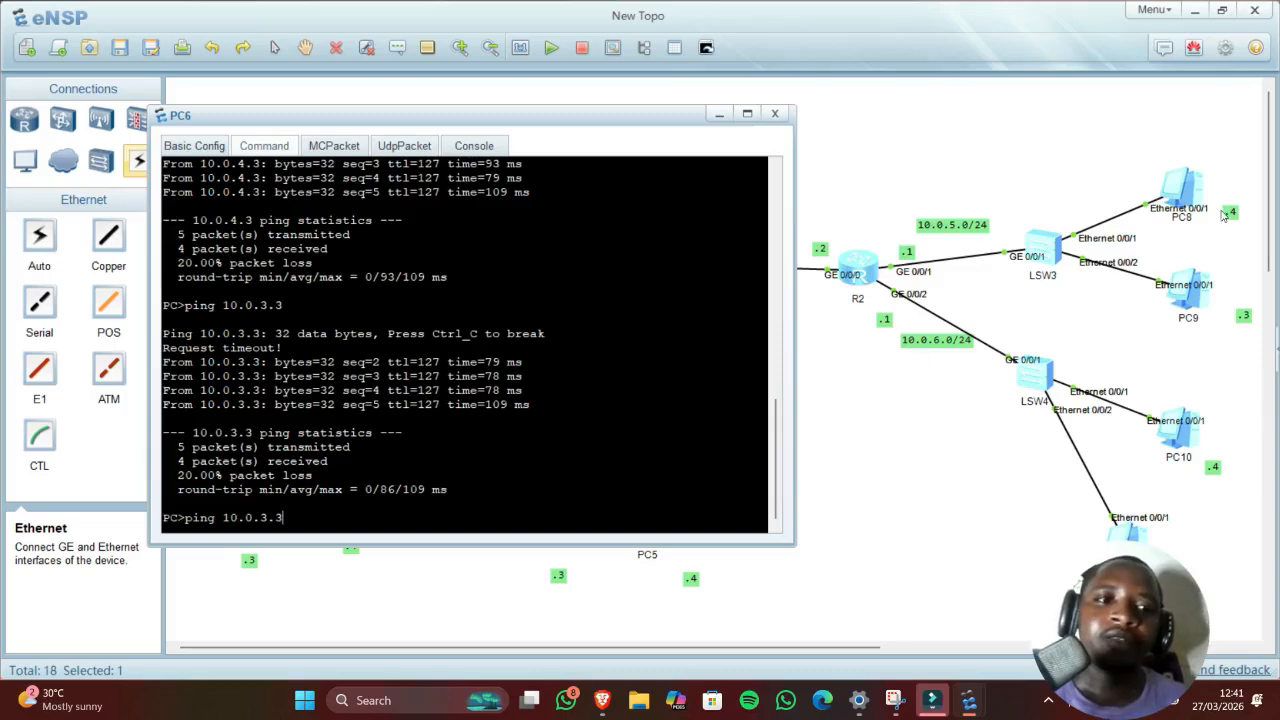
pyautogui.press('BackSpace')
pyautogui.press('BackSpace')
pyautogui.press('BackSpace')
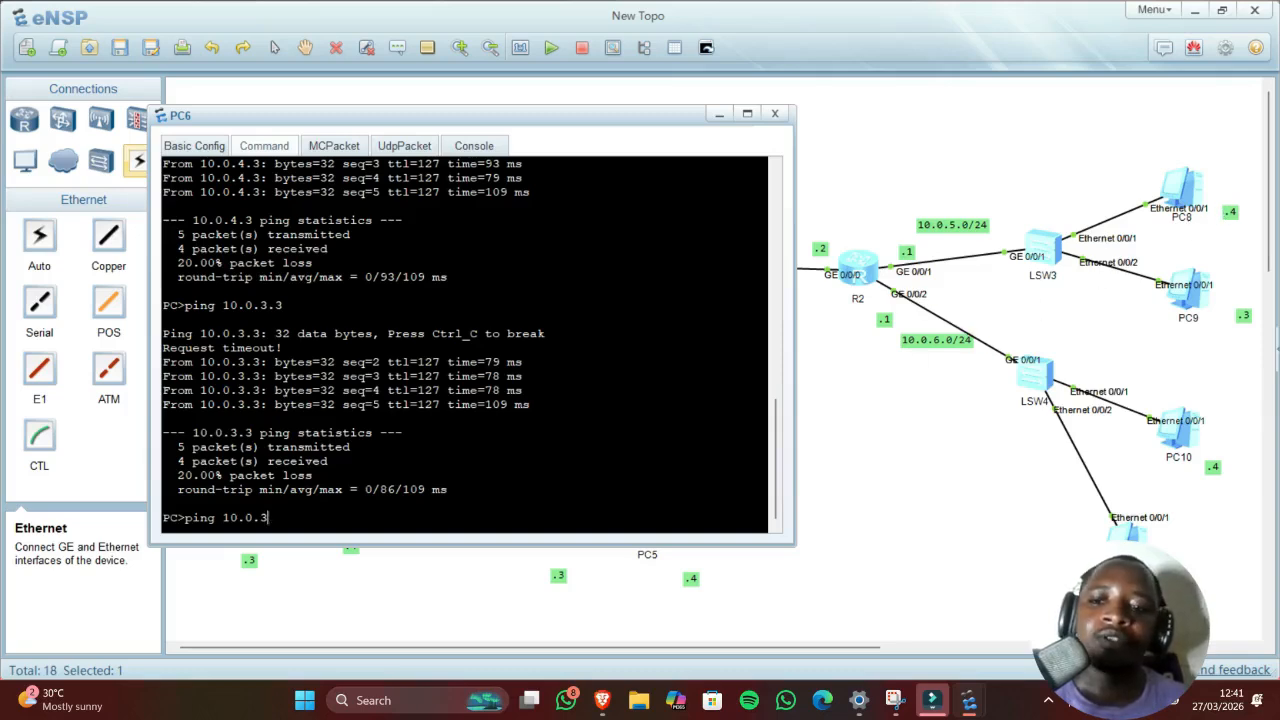
pyautogui.write('5')
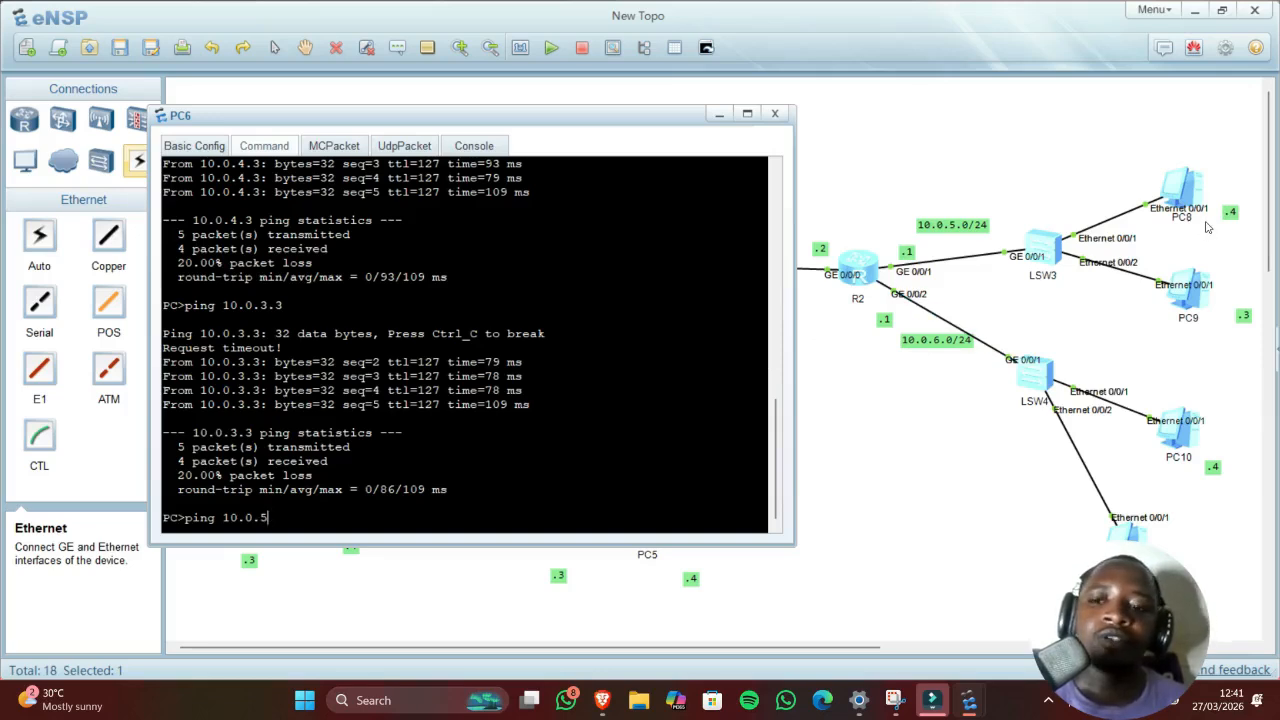
pyautogui.write('.4')
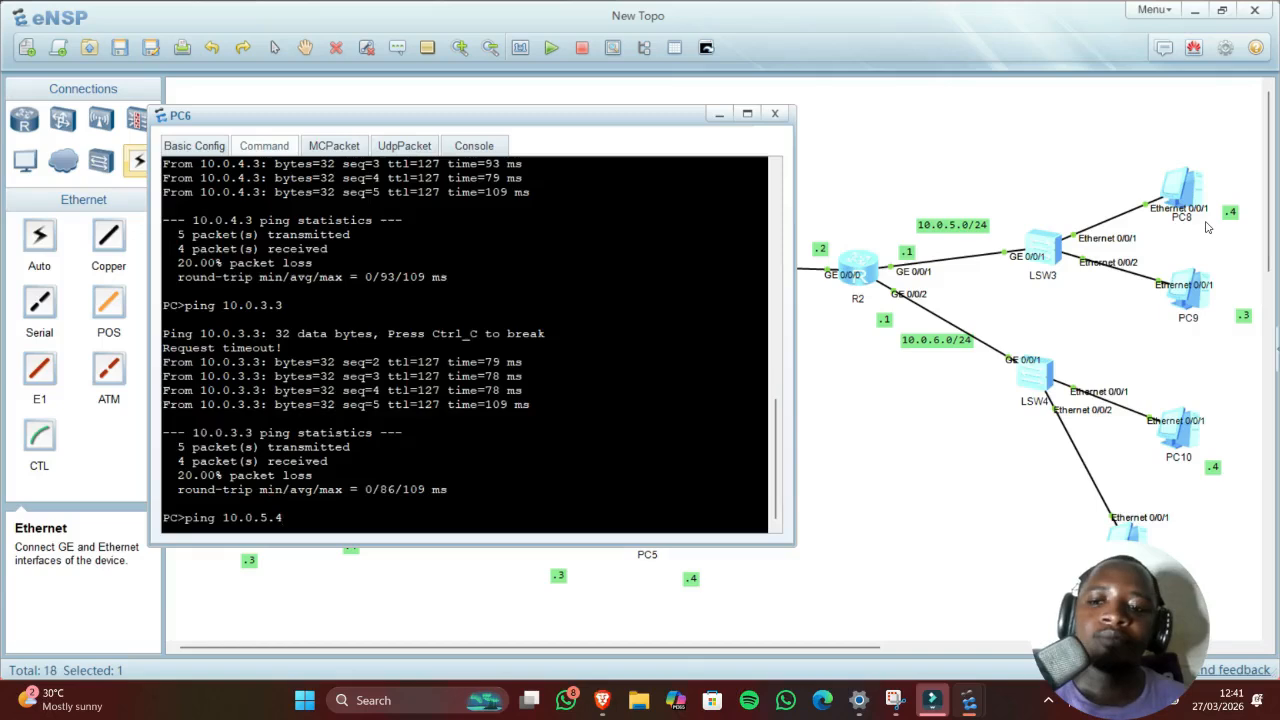
pyautogui.press('Return')
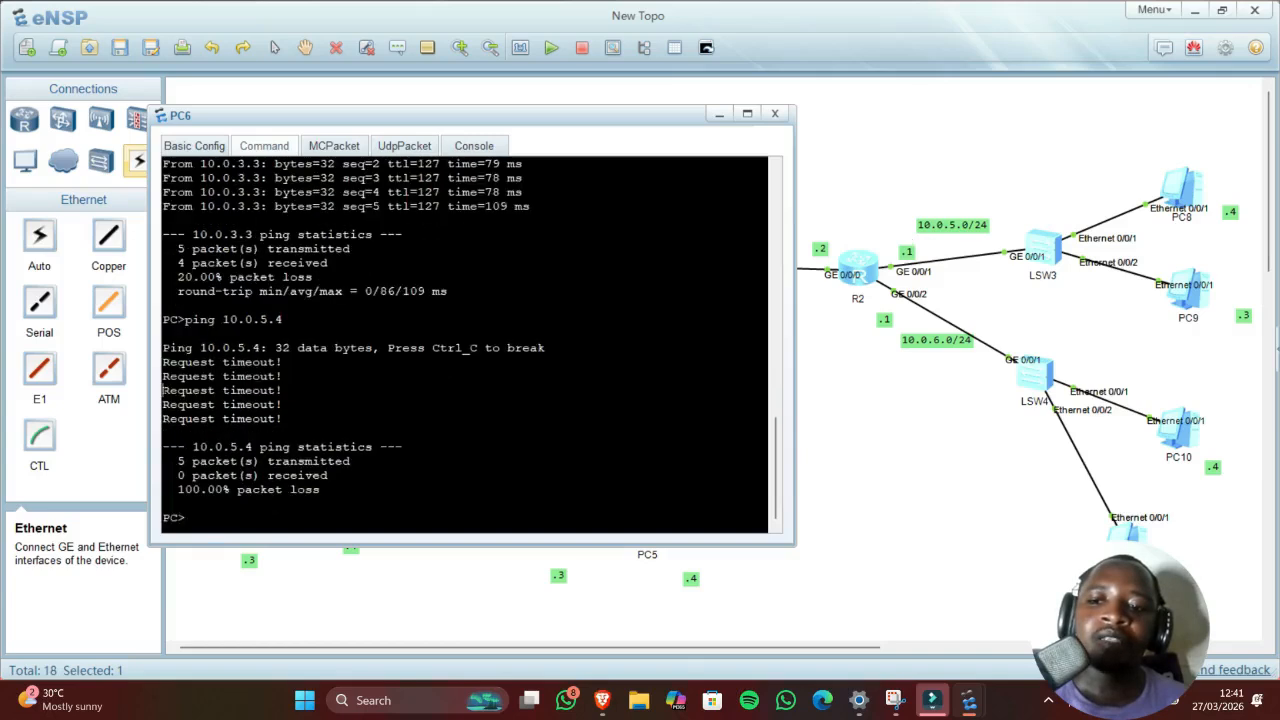
pyautogui.moveTo(328, 478); pyautogui.dragTo(172, 462)
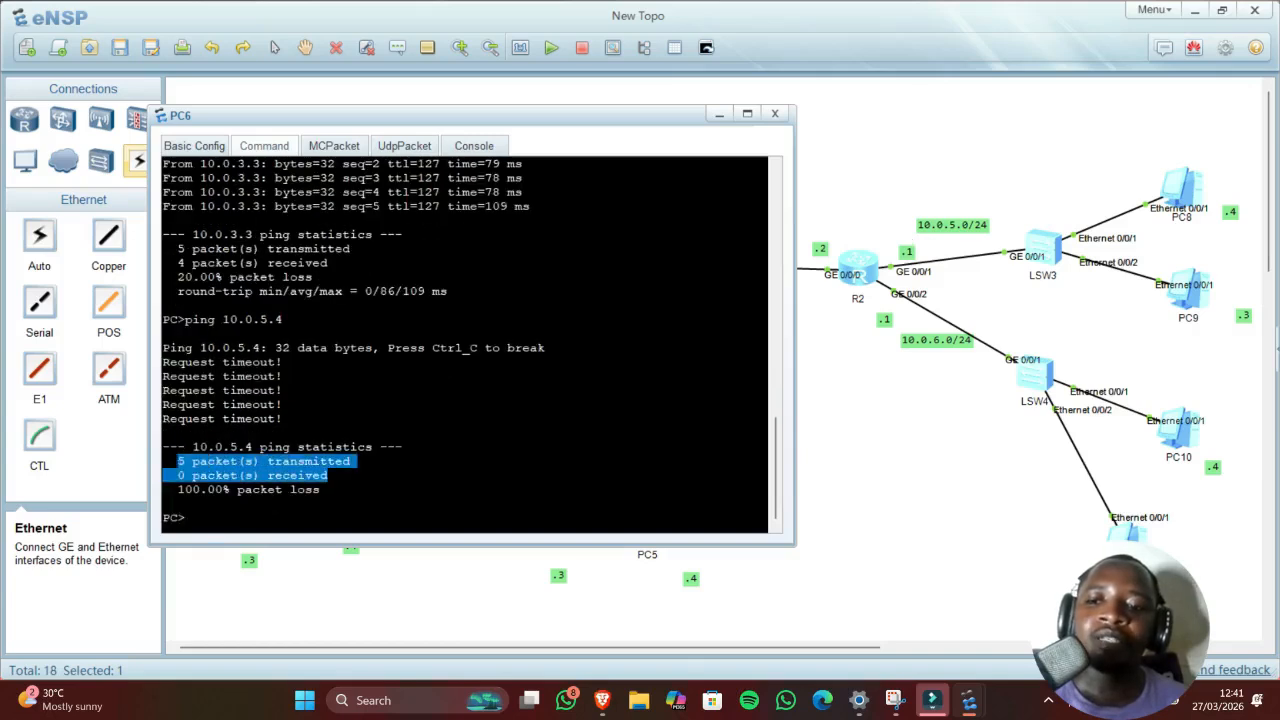
pyautogui.click(715, 117)
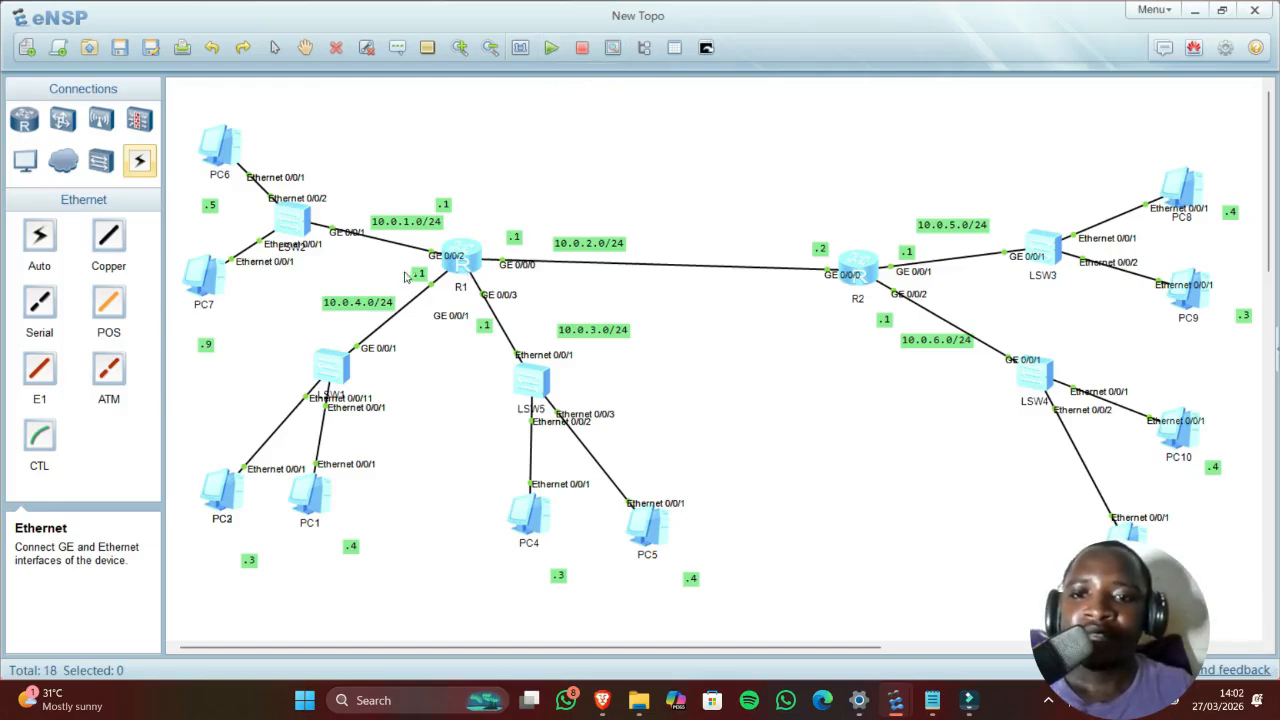
# Step: On R1, run undo t m, system-view and dhcp enable to enable DHCP globally
pyautogui.doubleClick(467, 258)
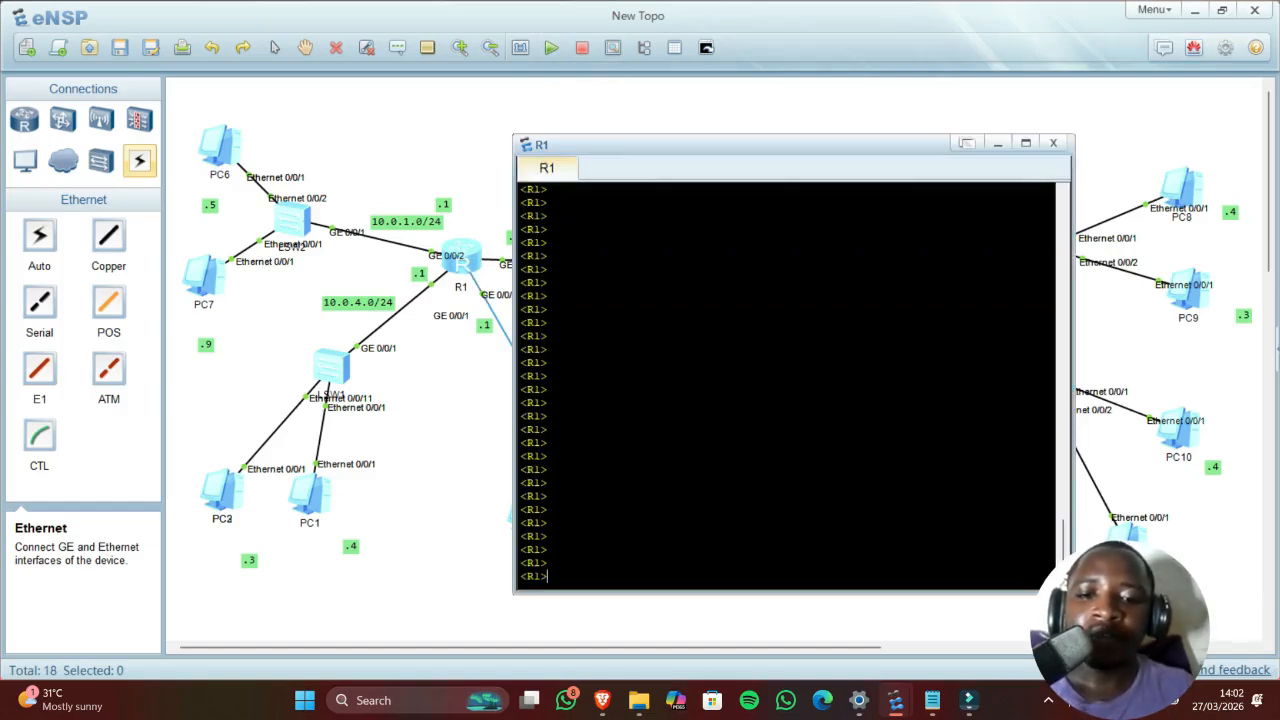
pyautogui.write('undo t m')
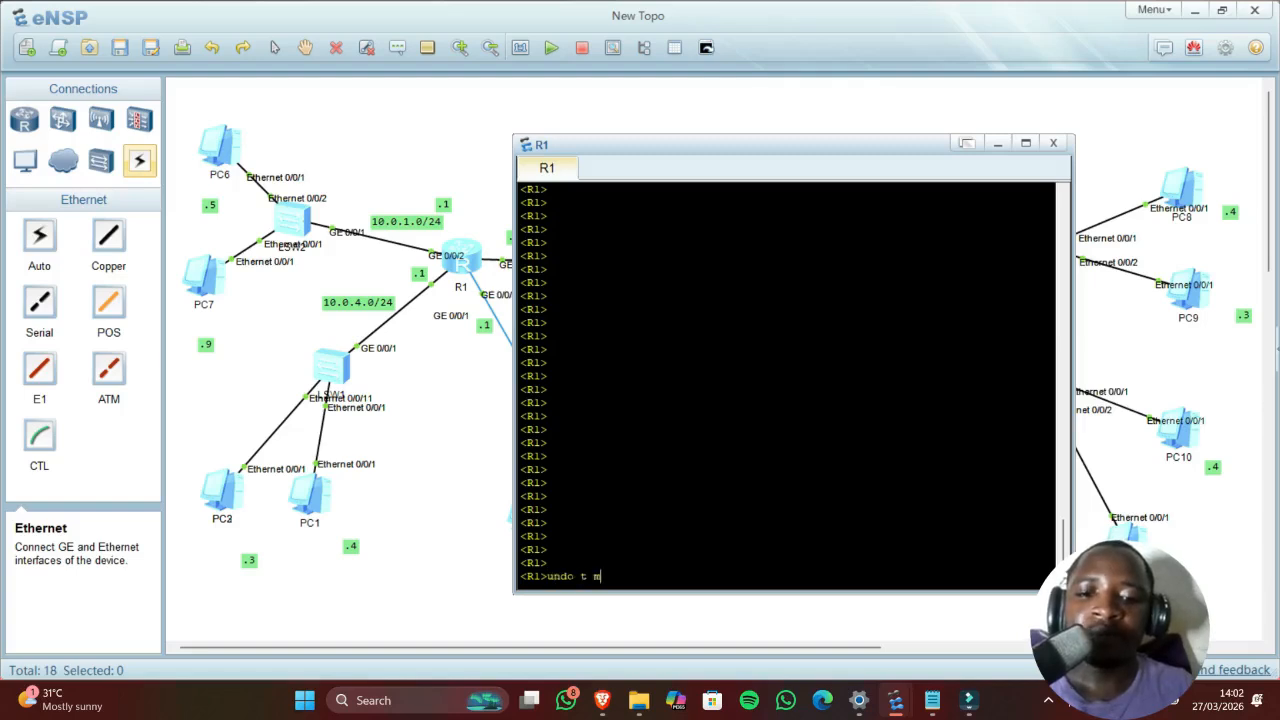
pyautogui.press('Return')
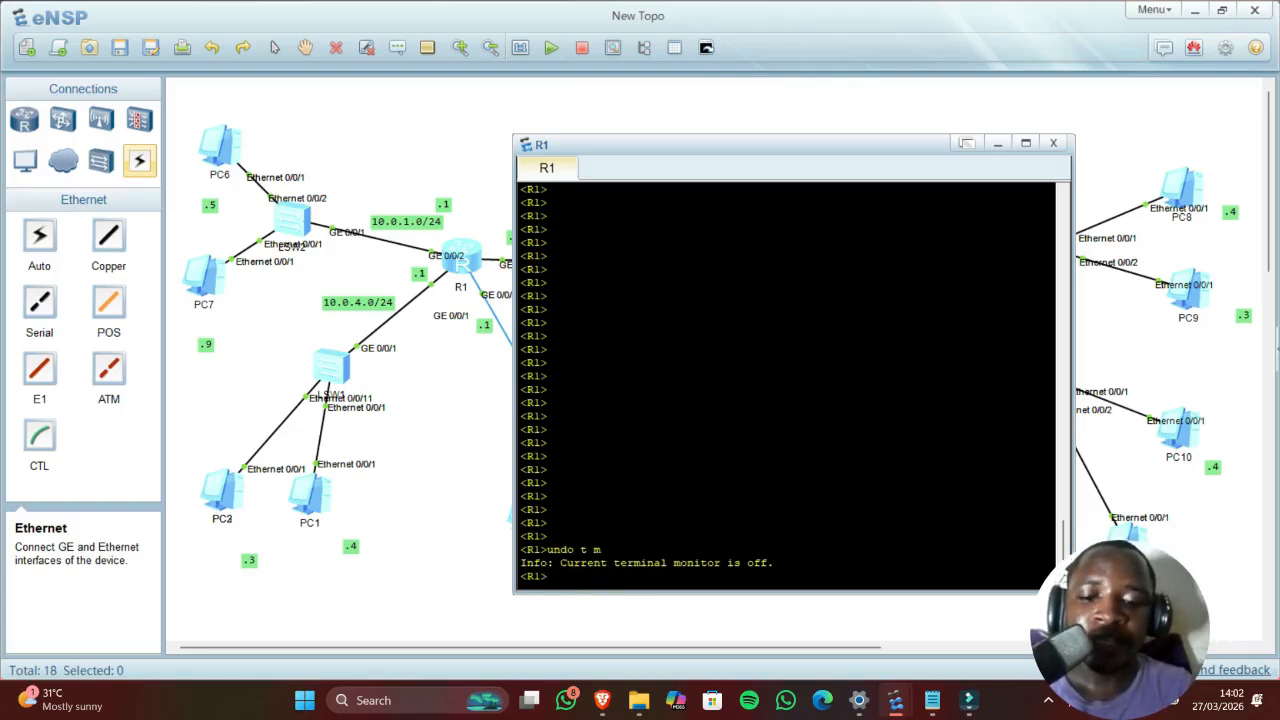
pyautogui.write('system-')
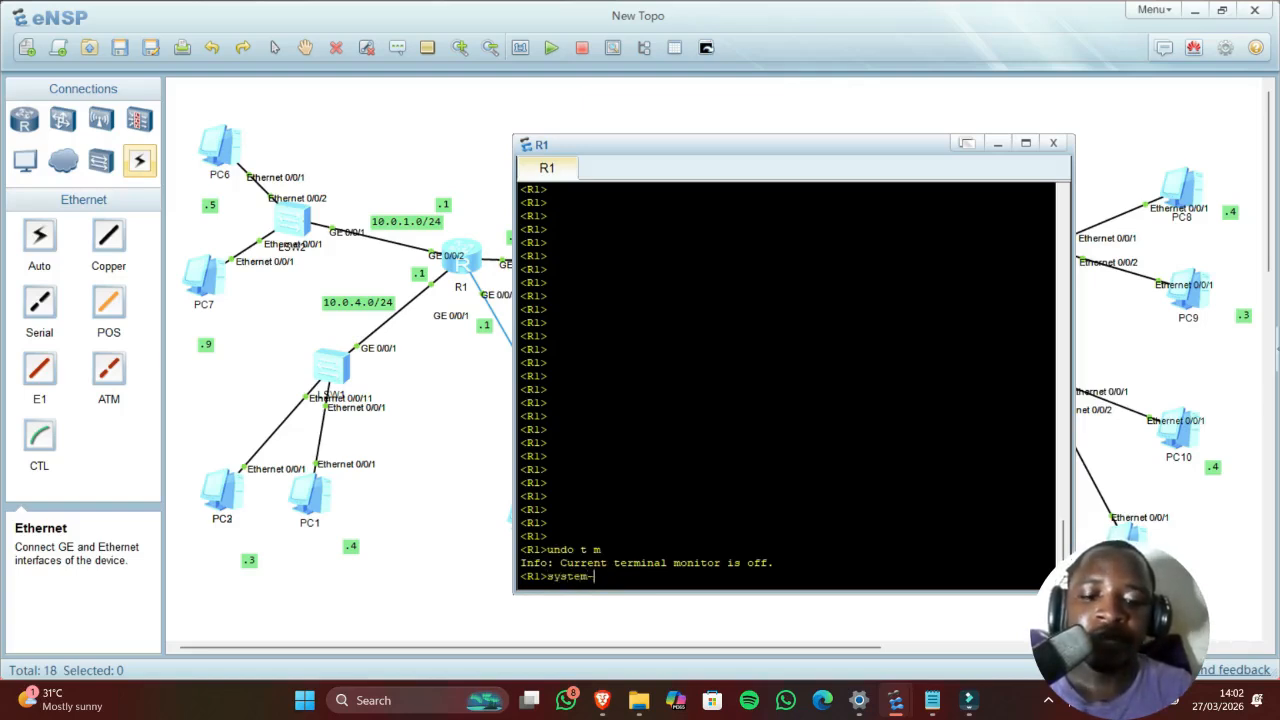
pyautogui.write('view')
pyautogui.press('Return')
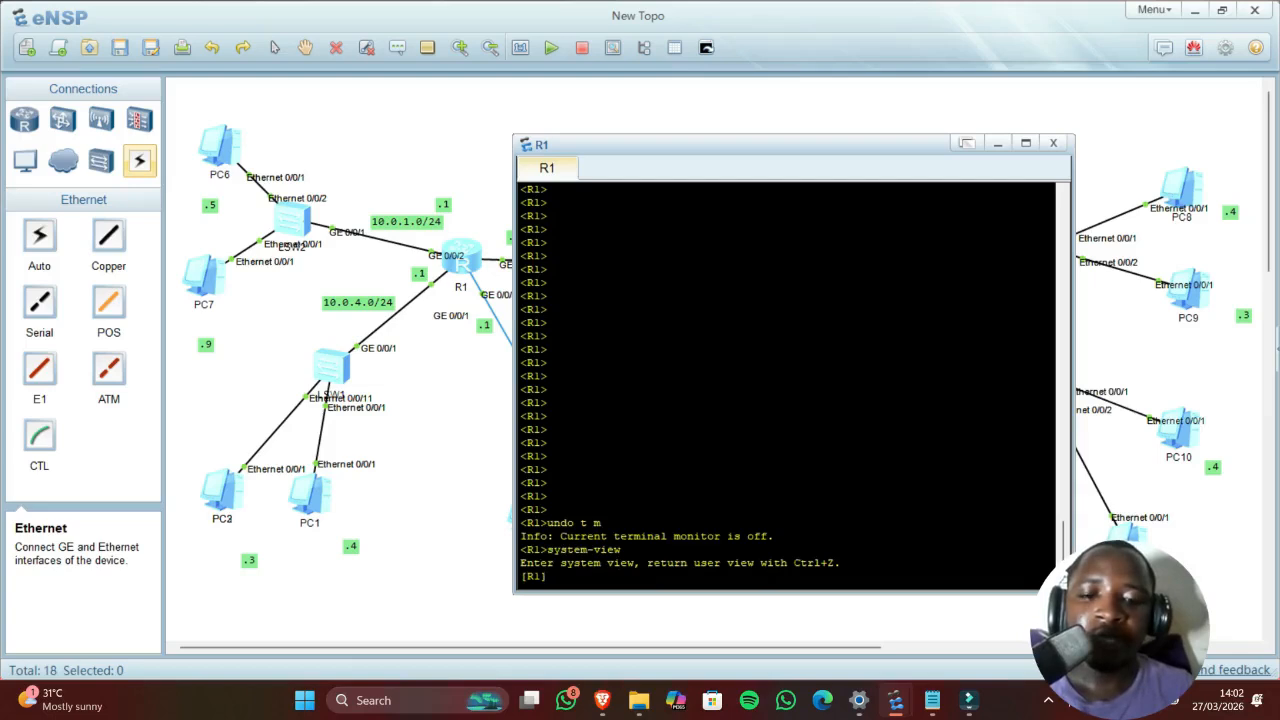
pyautogui.write('dhcp')
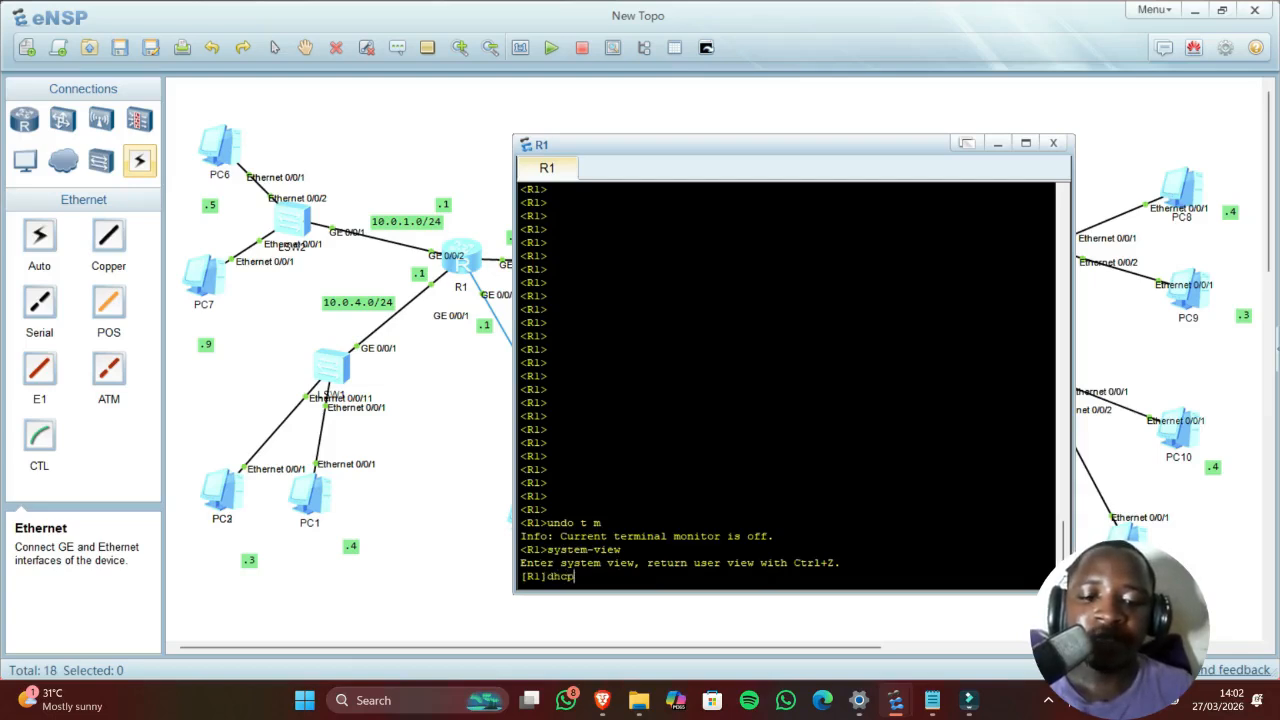
pyautogui.write(' enable')
pyautogui.press('Return')
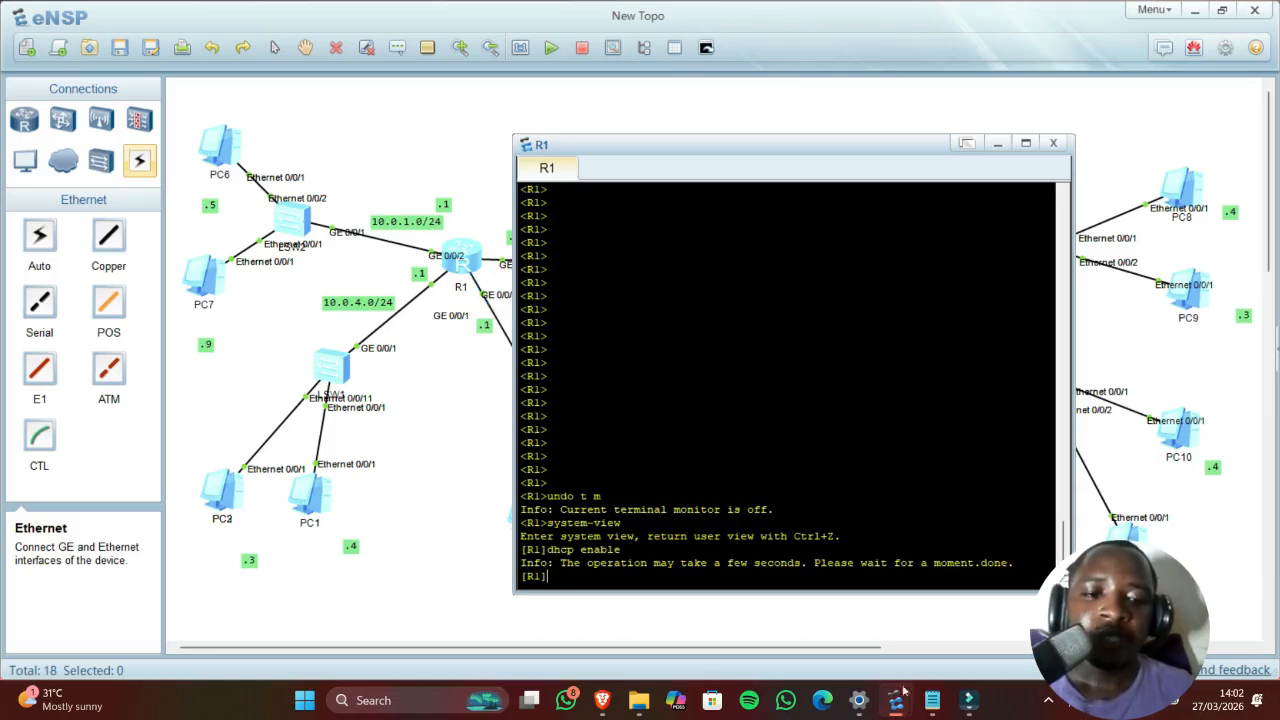
# Step: Create the DHCP address pool LAN1 on R1 with 'ip pool LAN1'
pyautogui.moveTo(932, 700)
pyautogui.click(932, 628)
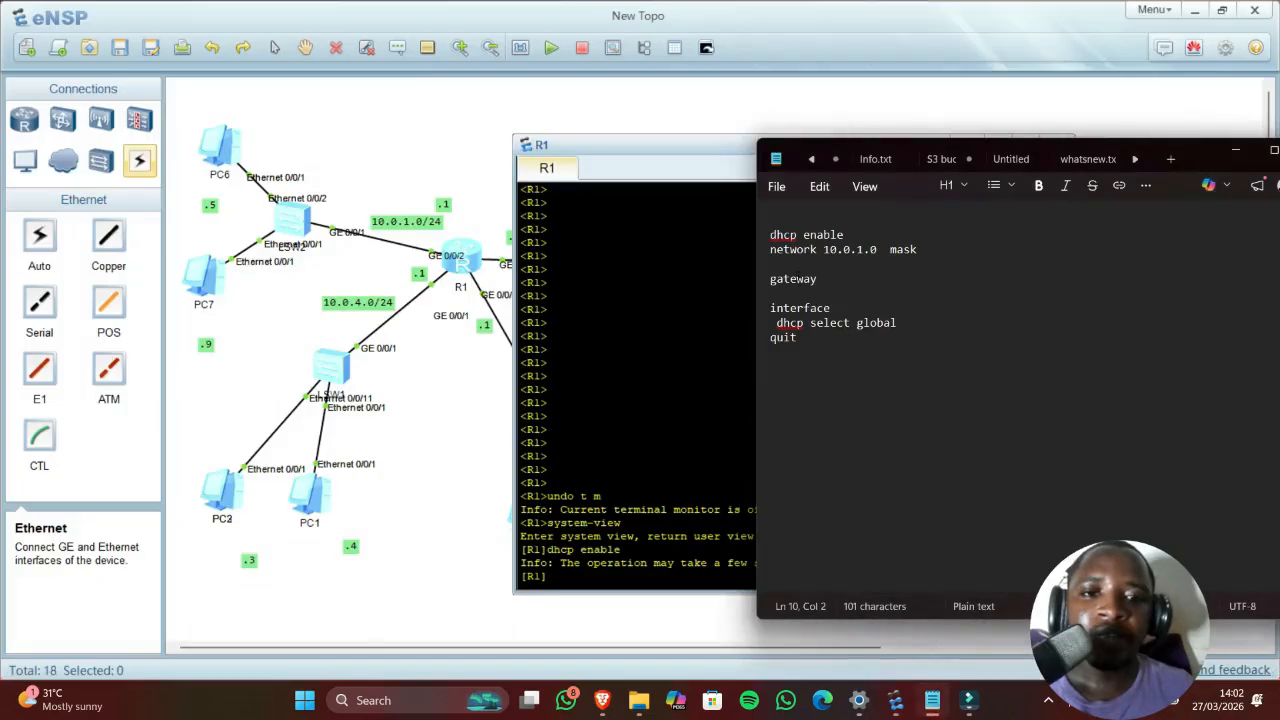
pyautogui.click(852, 231)
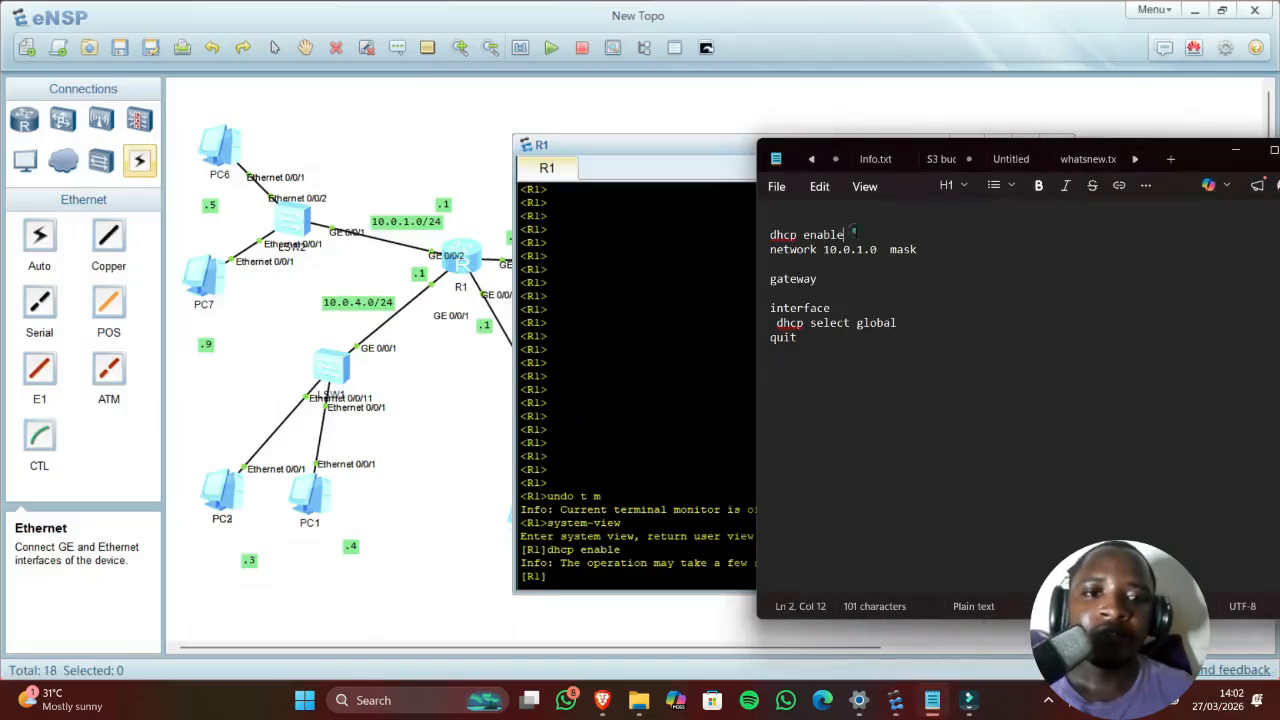
pyautogui.press('Return')
pyautogui.write('ip po')
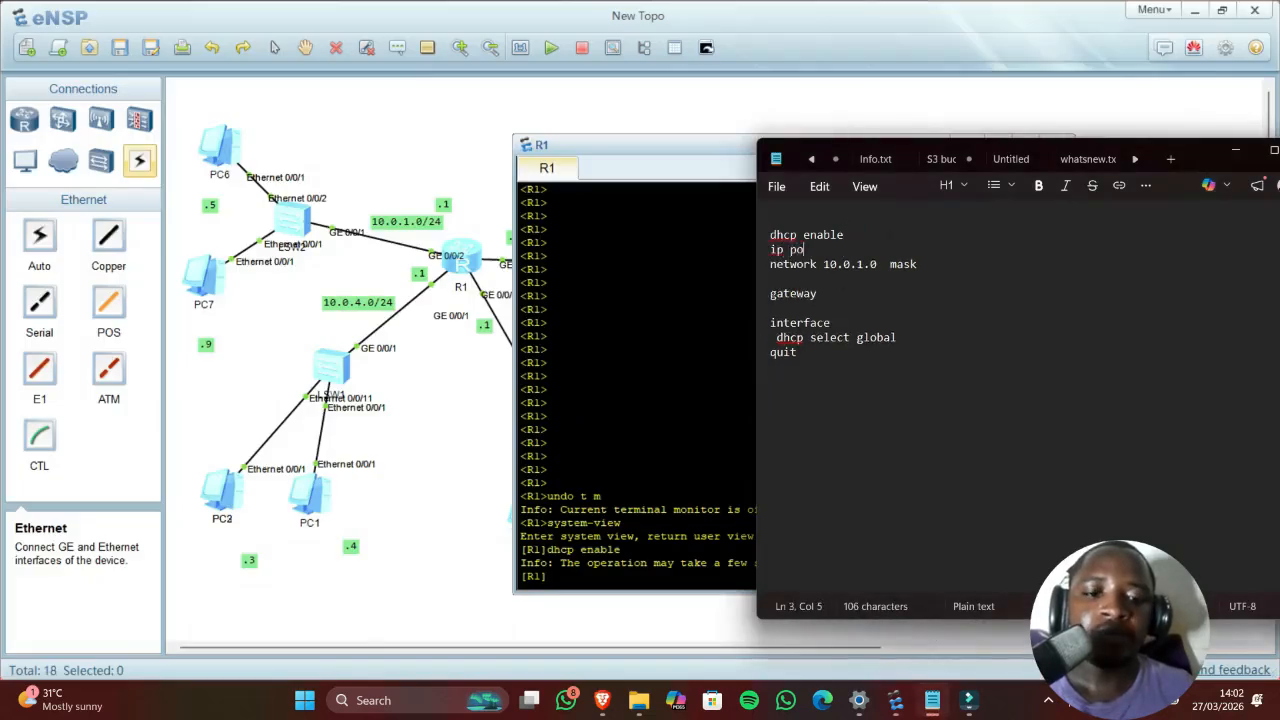
pyautogui.write('ol')
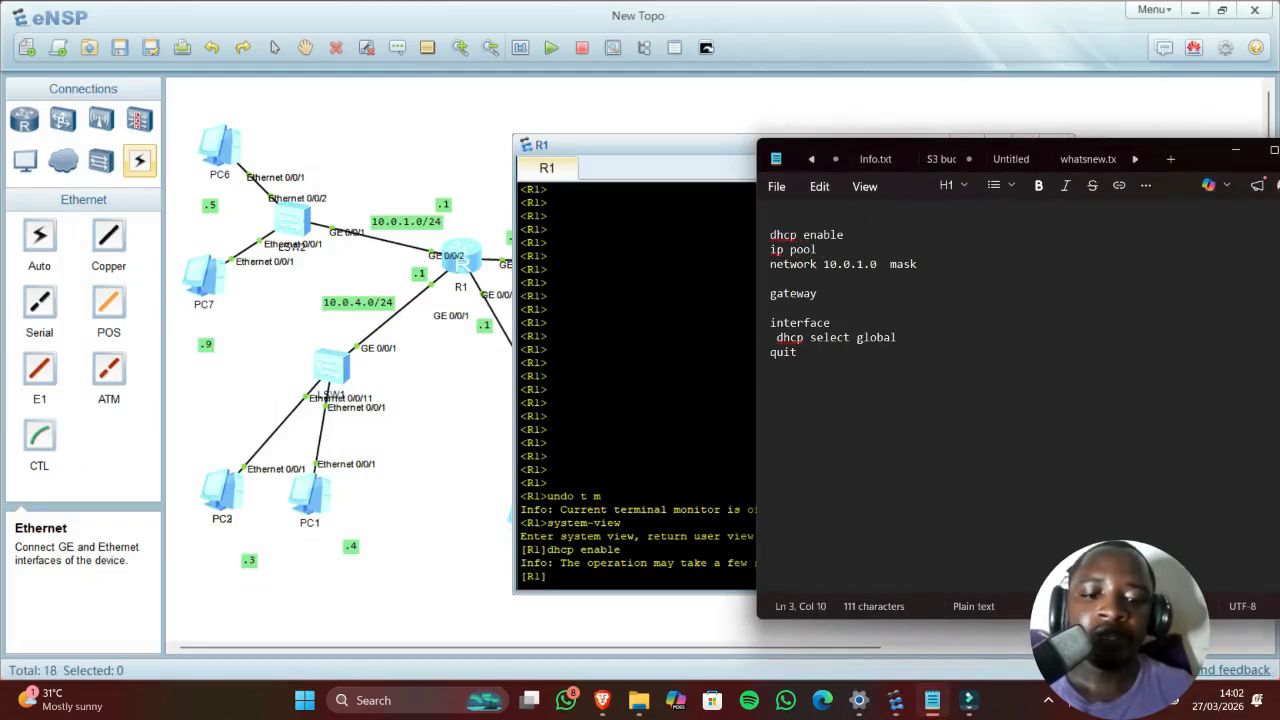
pyautogui.write(' Ran1')
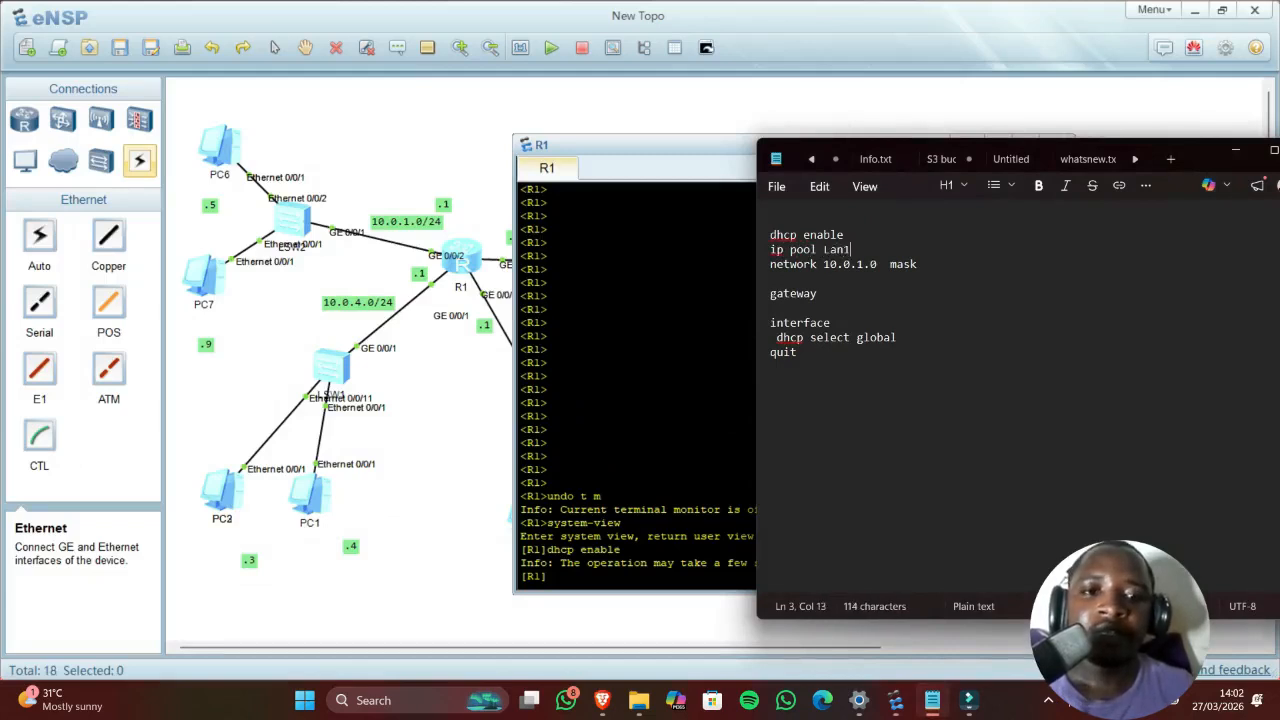
pyautogui.hotkey('alt', 'Tab')
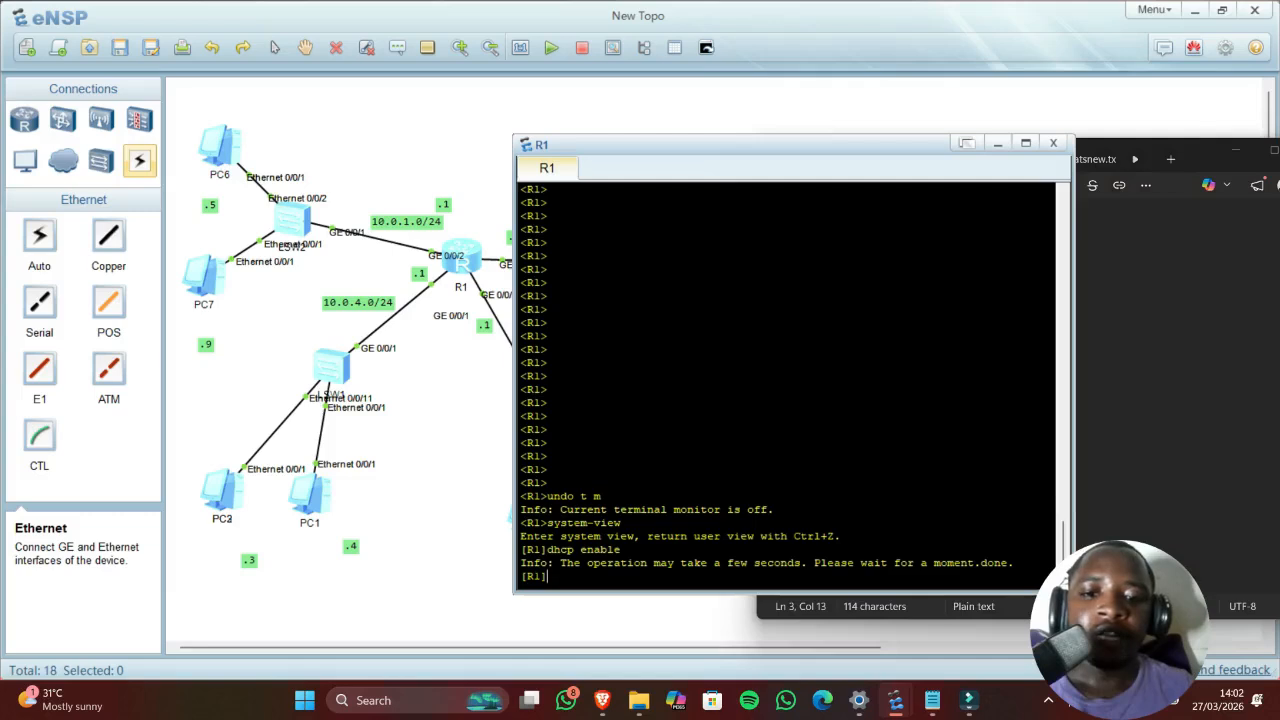
pyautogui.write('ip')
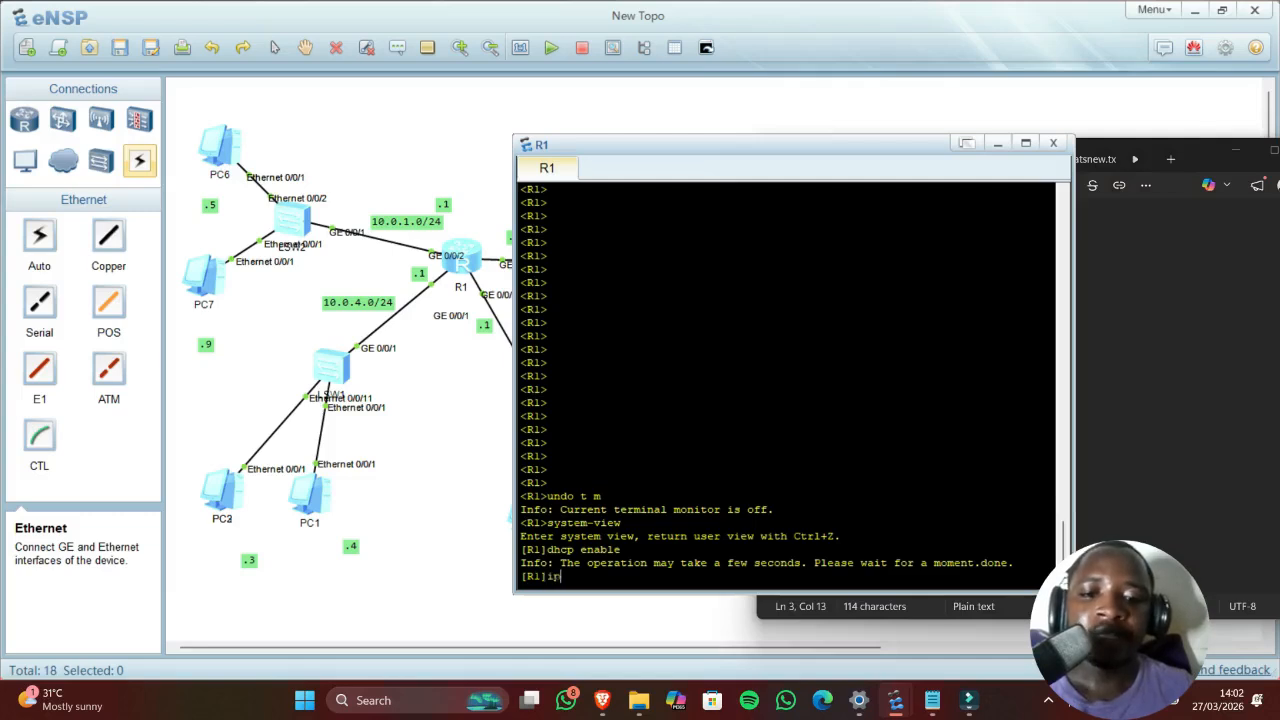
pyautogui.write(' poo')
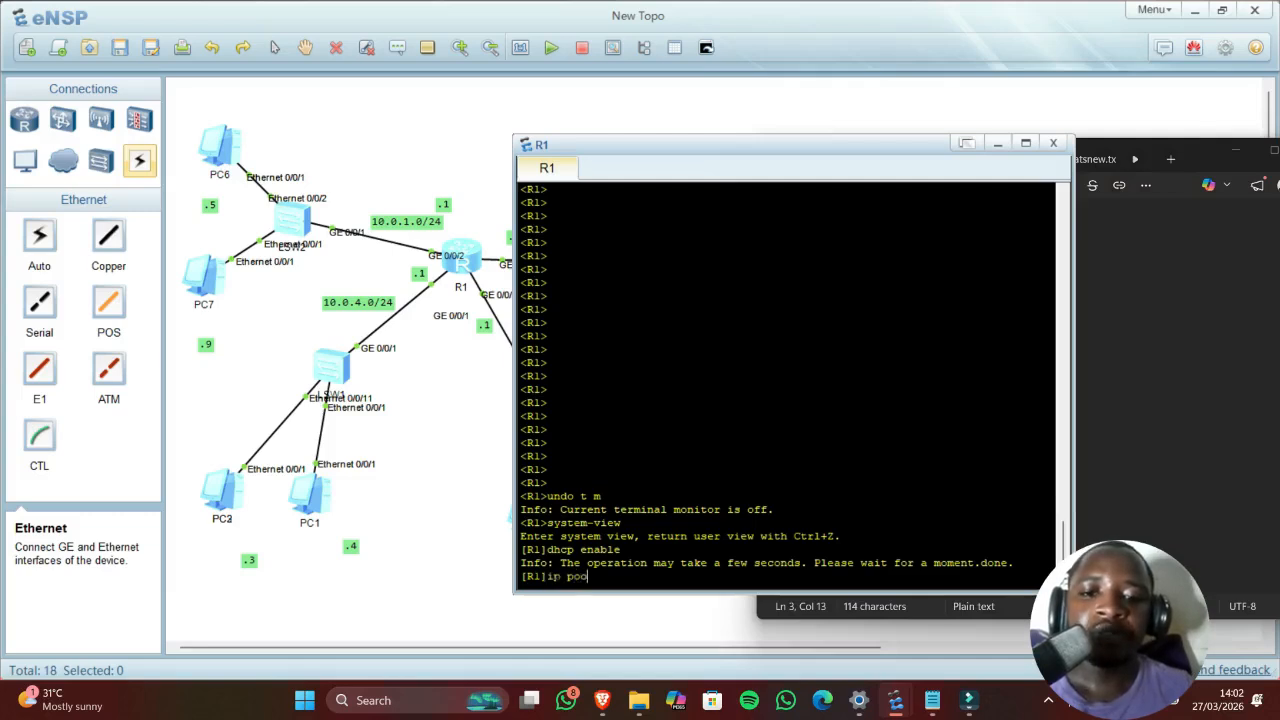
pyautogui.write('l L')
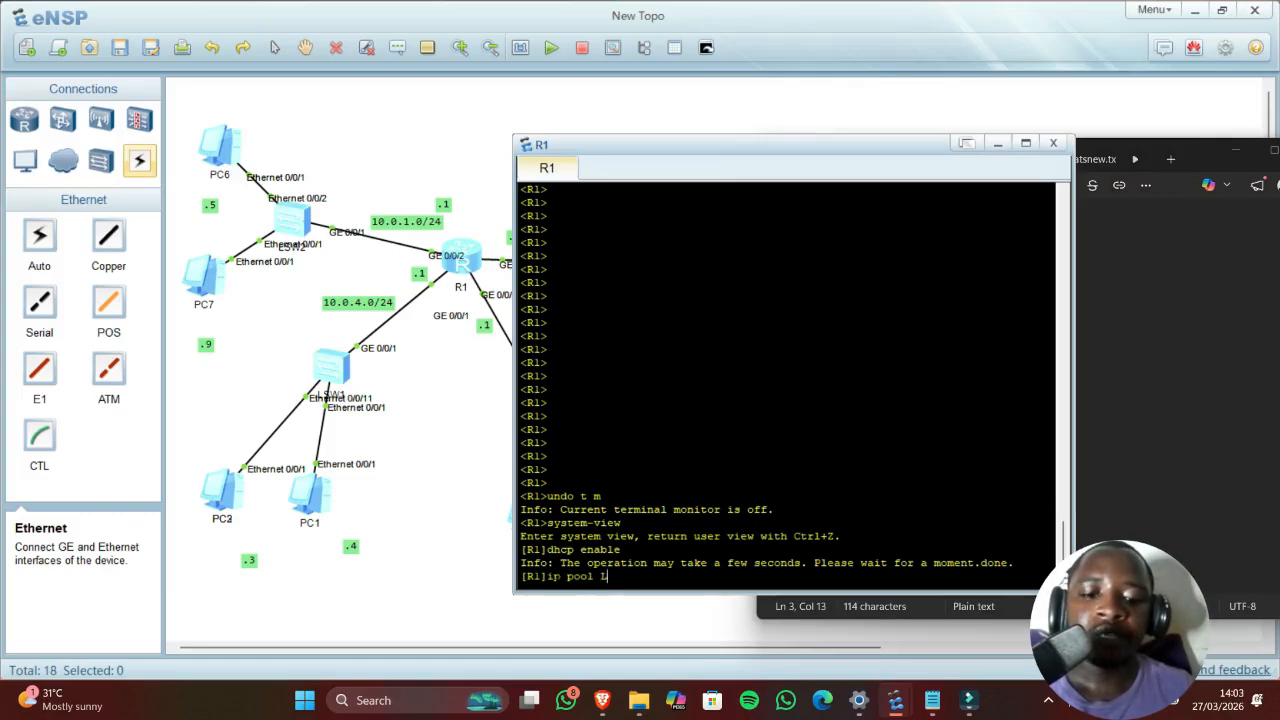
pyautogui.write('AN1')
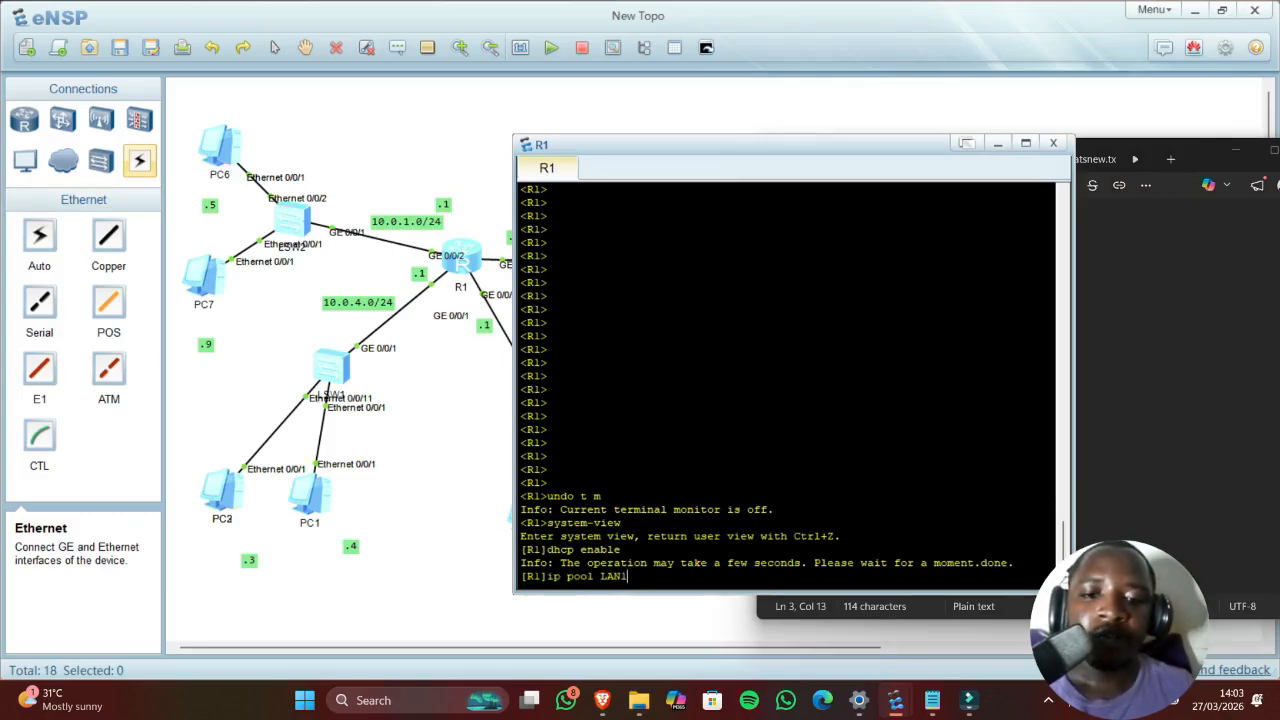
pyautogui.press('Return')
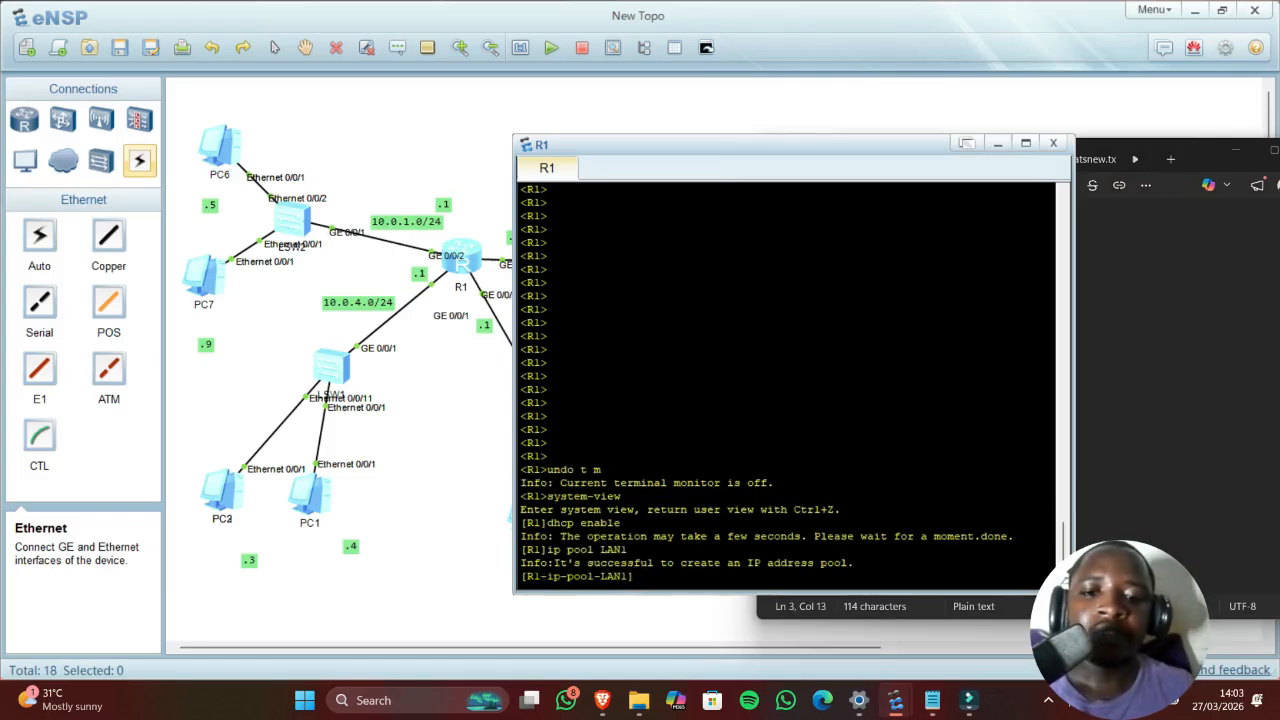
# Step: Set the LAN1 pool network to 10.0.1.0 mask 24
pyautogui.moveTo(526, 576); pyautogui.dragTo(624, 576)
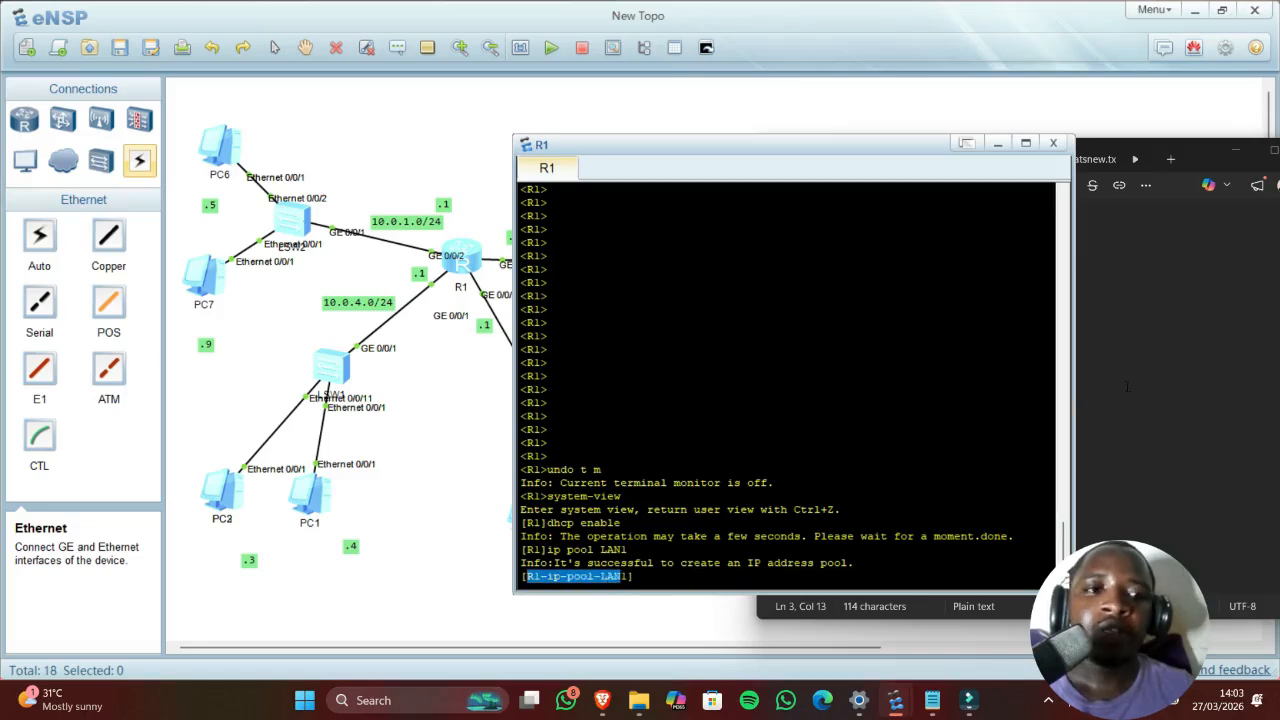
pyautogui.click(1150, 420)
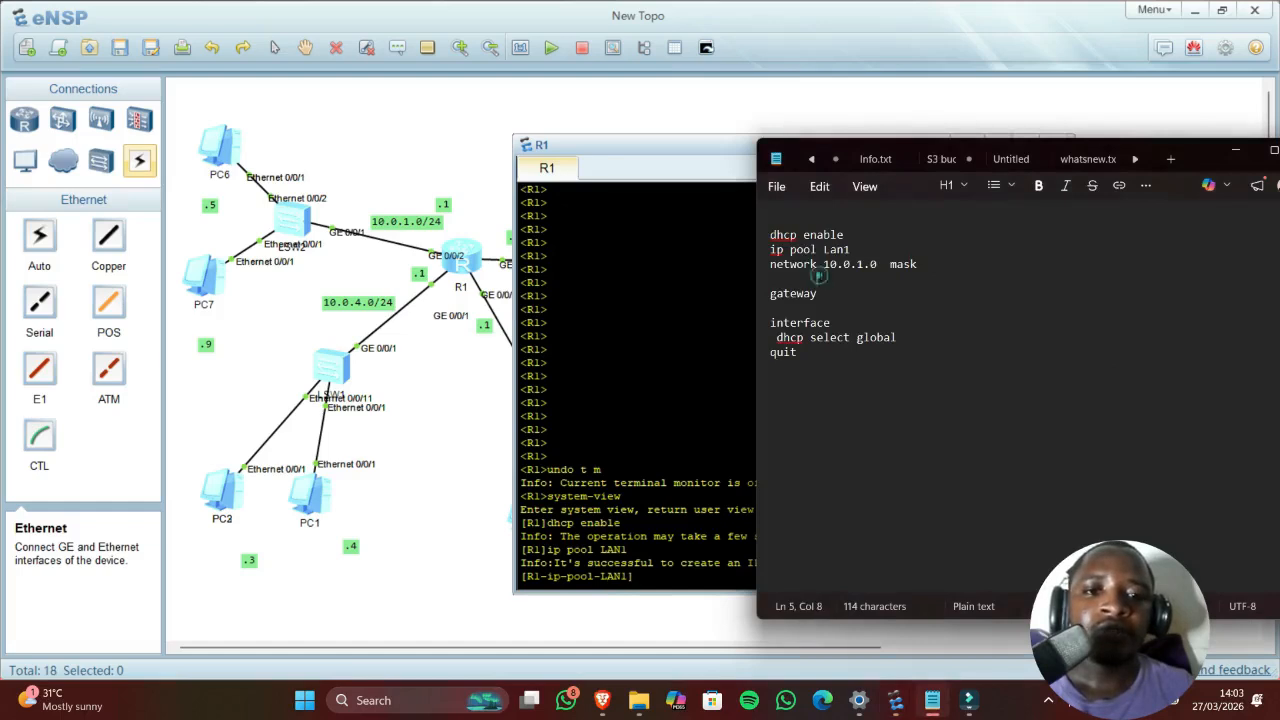
pyautogui.tripleClick(818, 264)
pyautogui.click(819, 264)
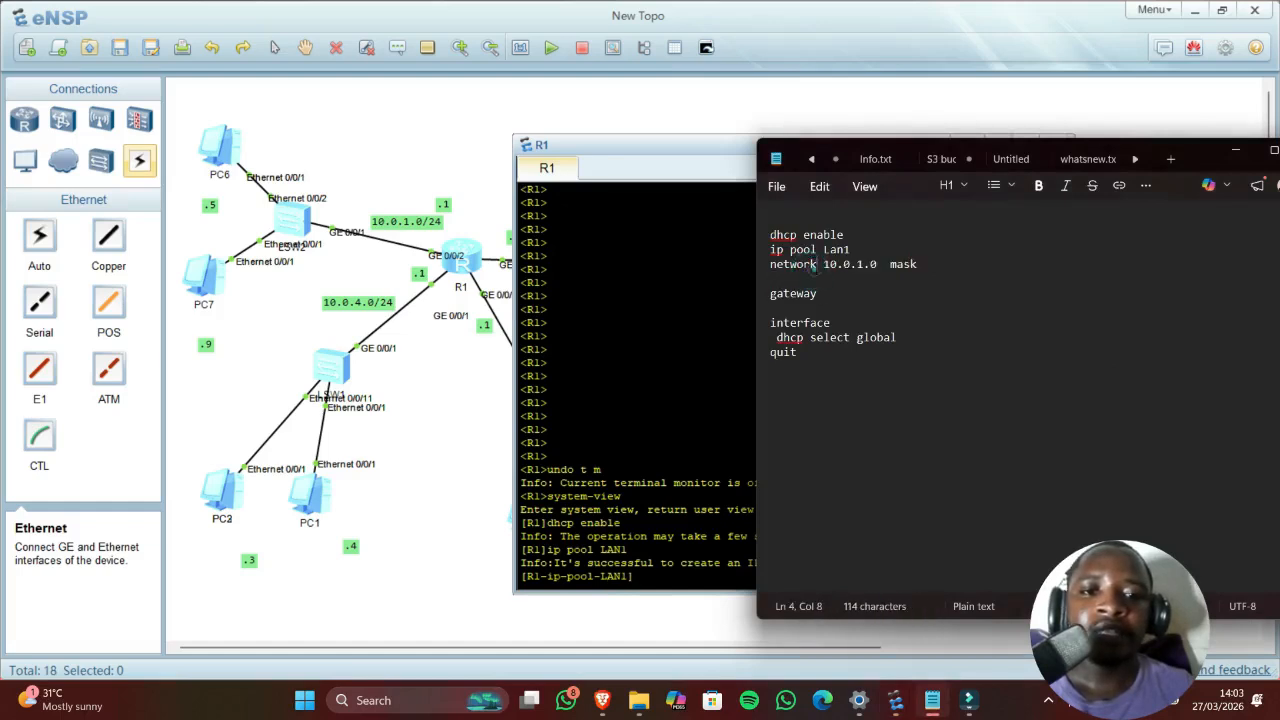
pyautogui.doubleClick(812, 264)
pyautogui.hotkey('ctrl', 'c')
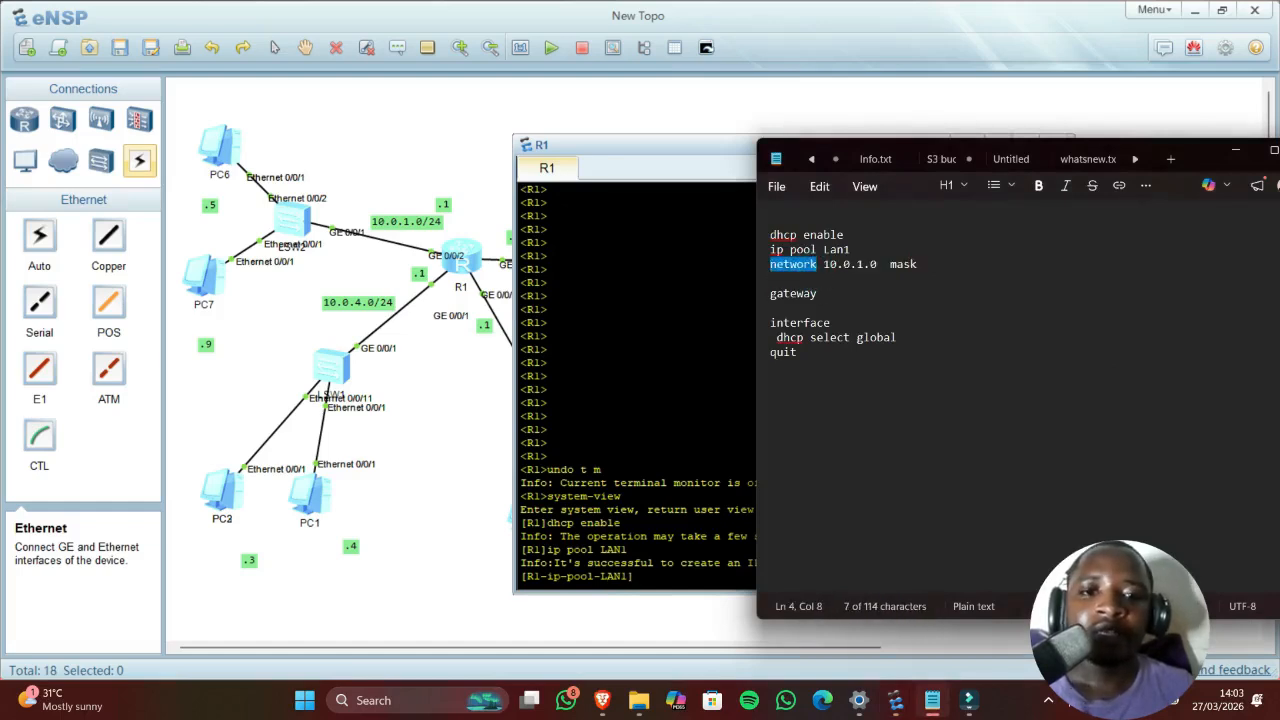
pyautogui.click(636, 576)
pyautogui.rightClick(638, 578)
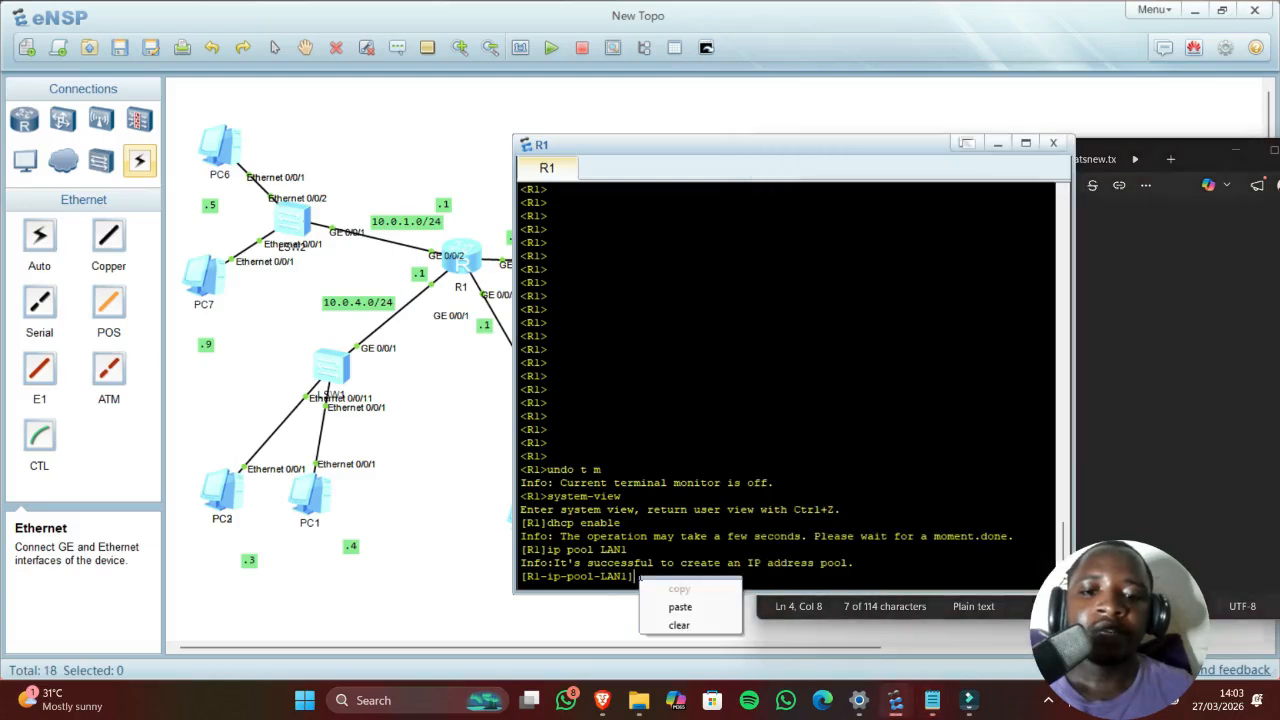
pyautogui.click(684, 607)
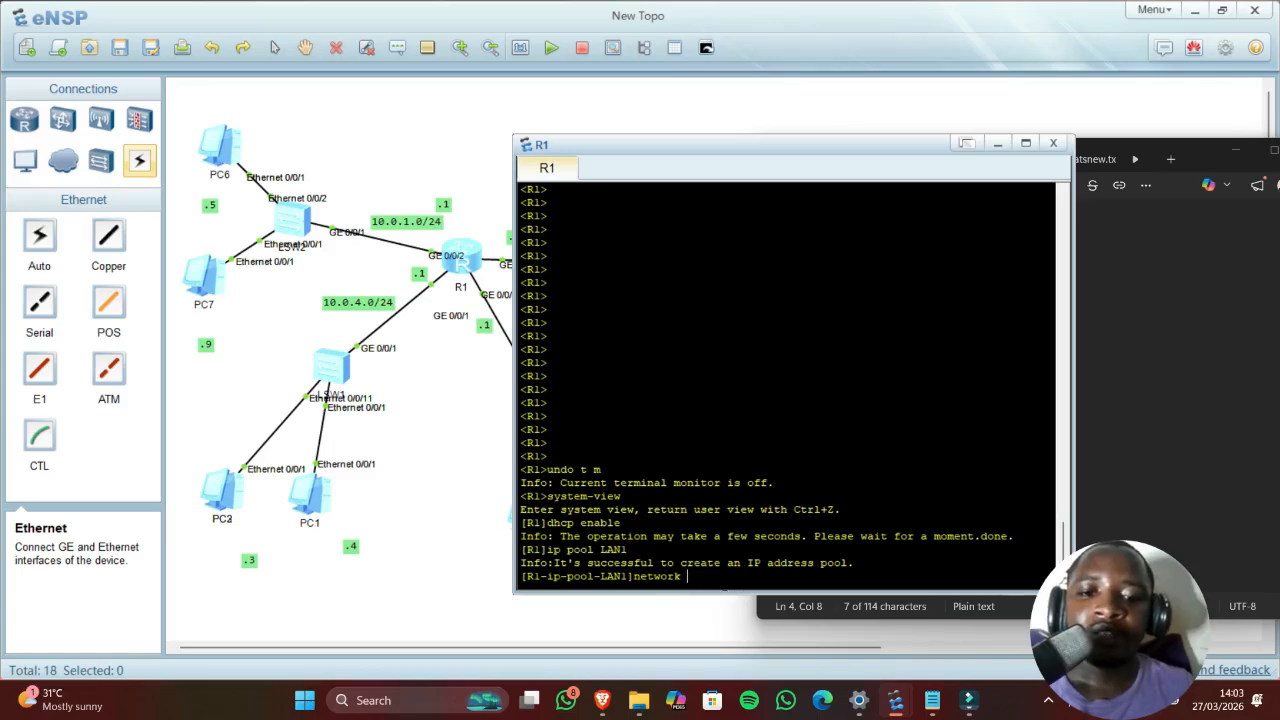
pyautogui.write('10.0')
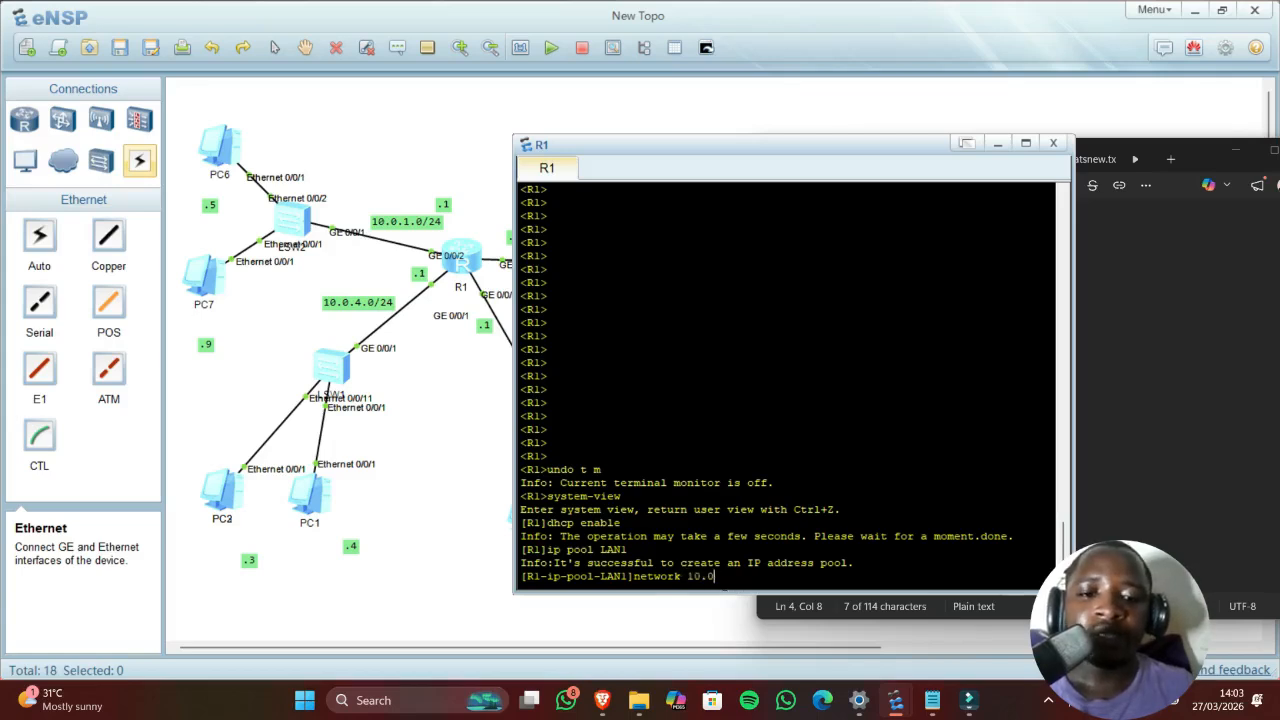
pyautogui.write('.1.0')
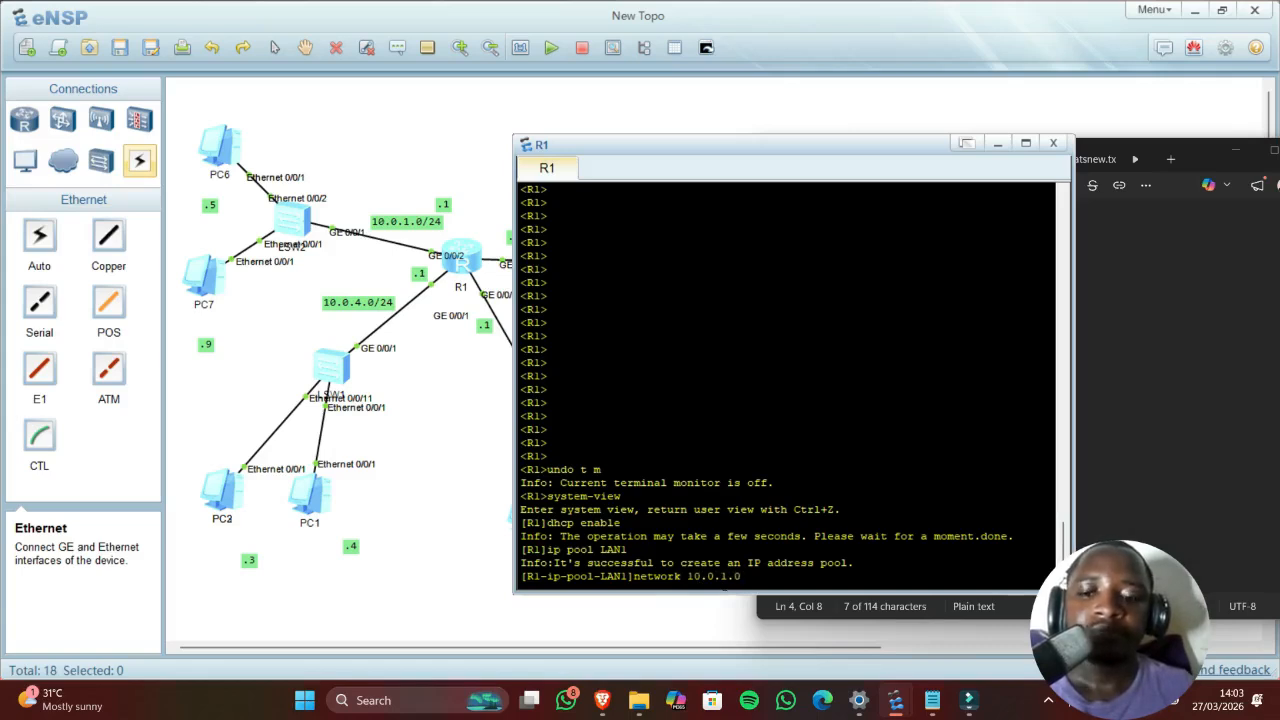
pyautogui.write('mask 24')
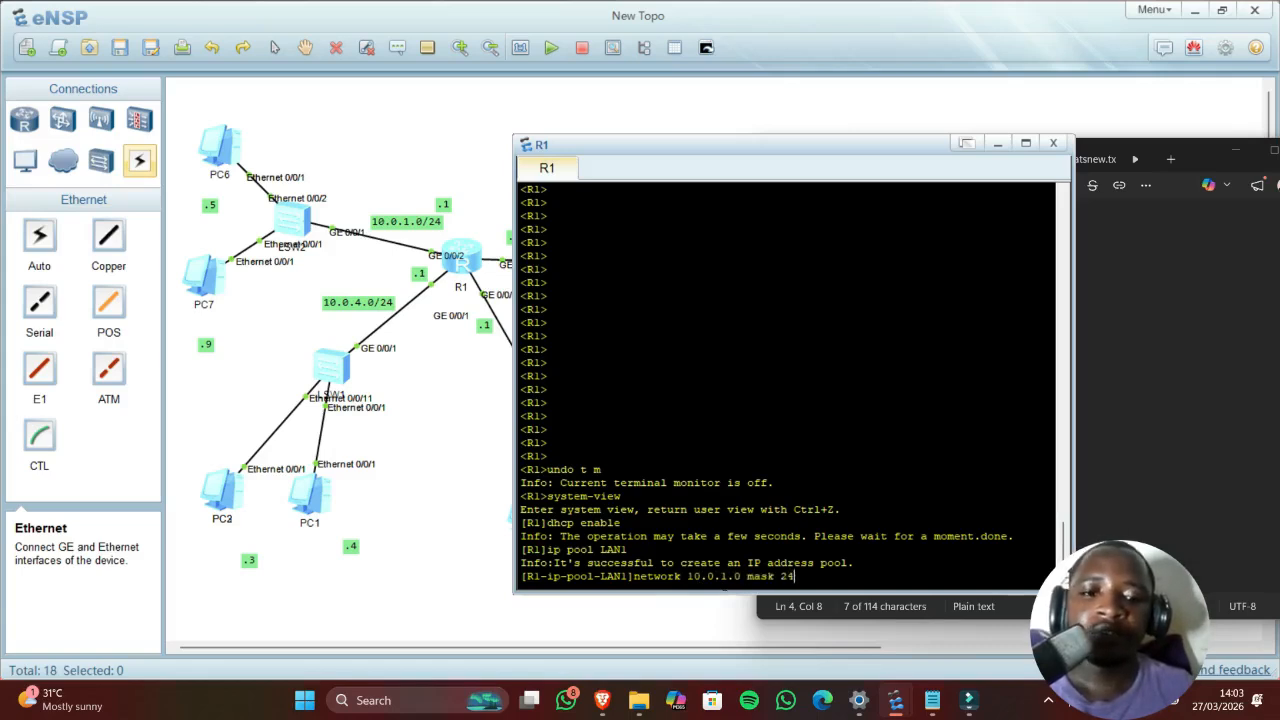
pyautogui.press('Return')
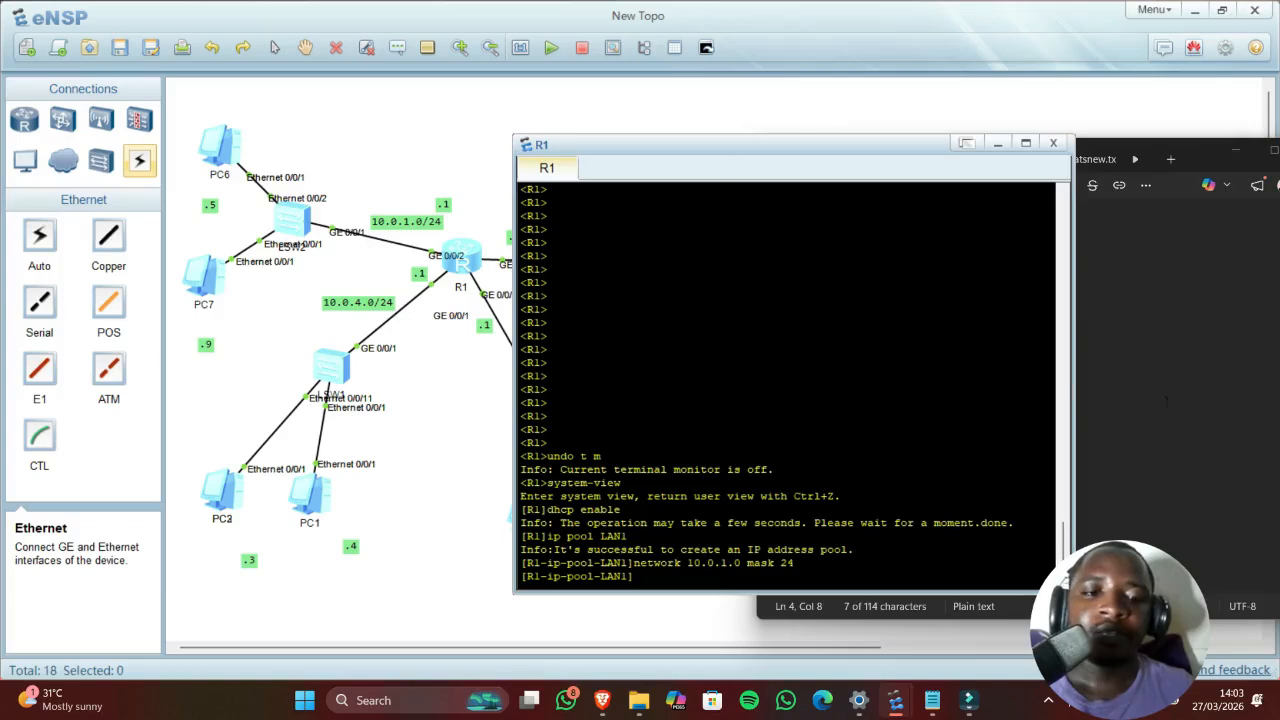
# Step: Set the LAN1 pool gateway to 10.0.1.1
pyautogui.click(1166, 401)
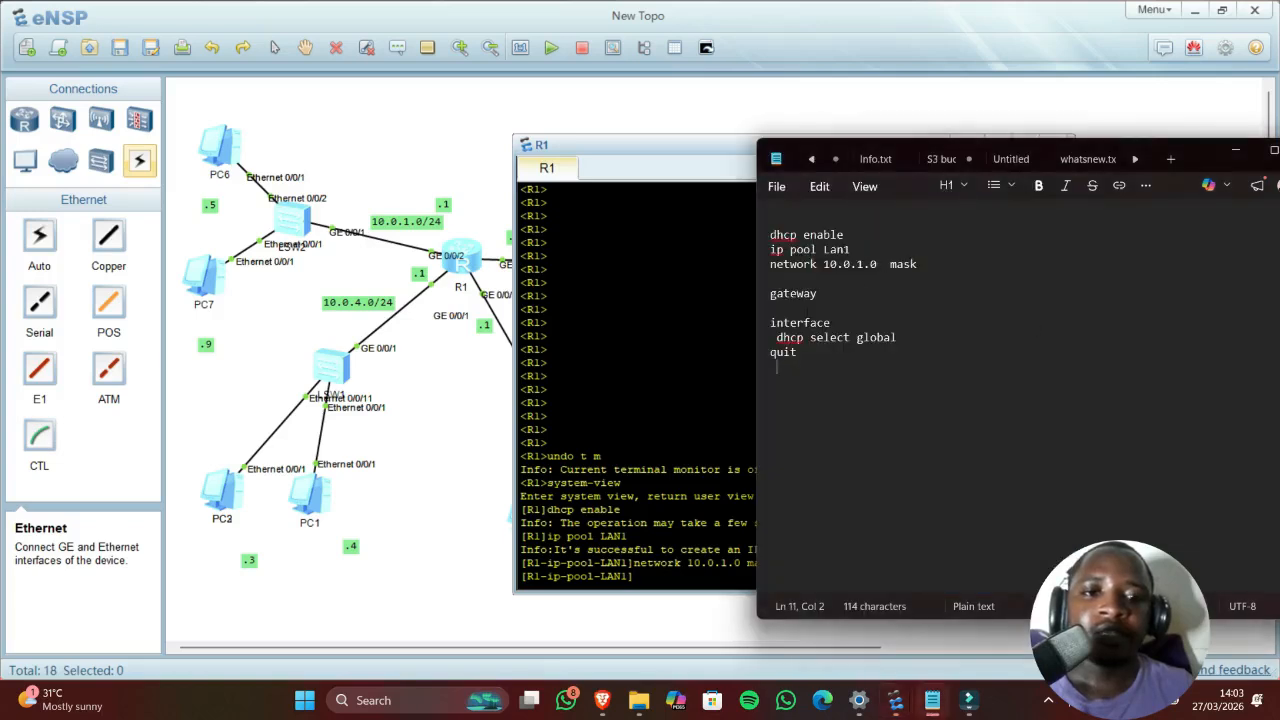
pyautogui.doubleClick(795, 293)
pyautogui.hotkey('ctrl', 'c')
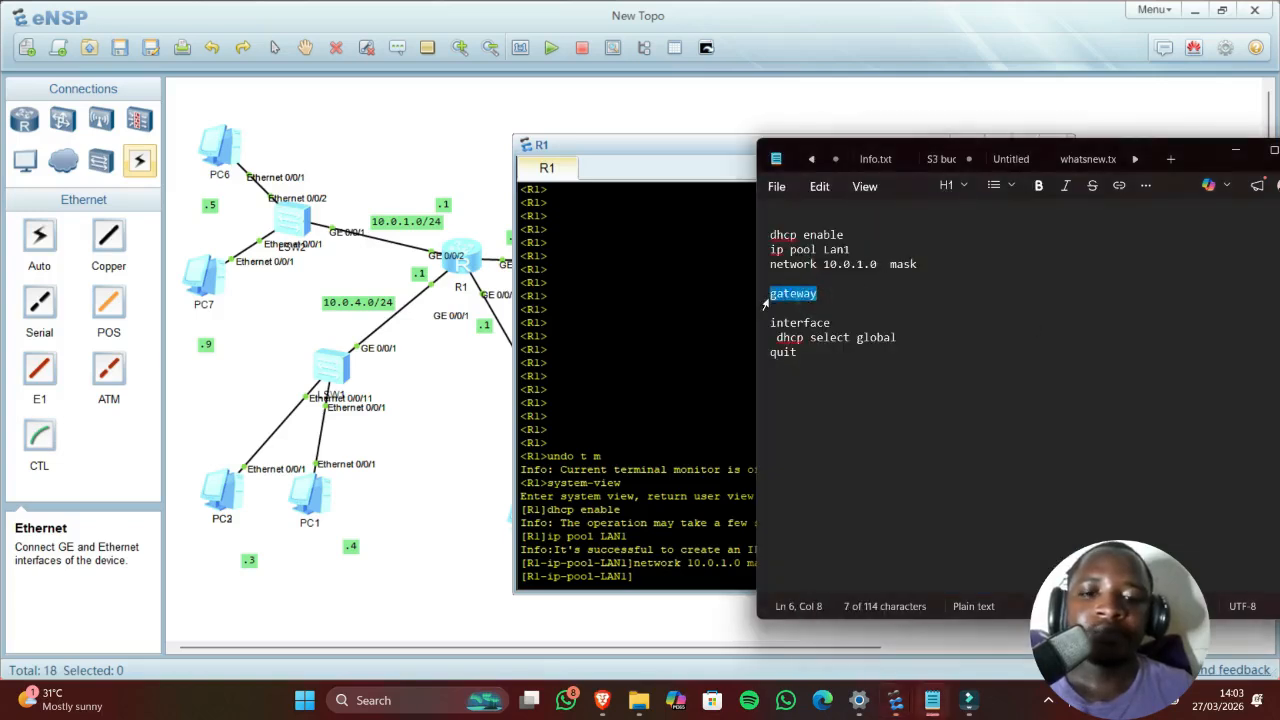
pyautogui.click(720, 340)
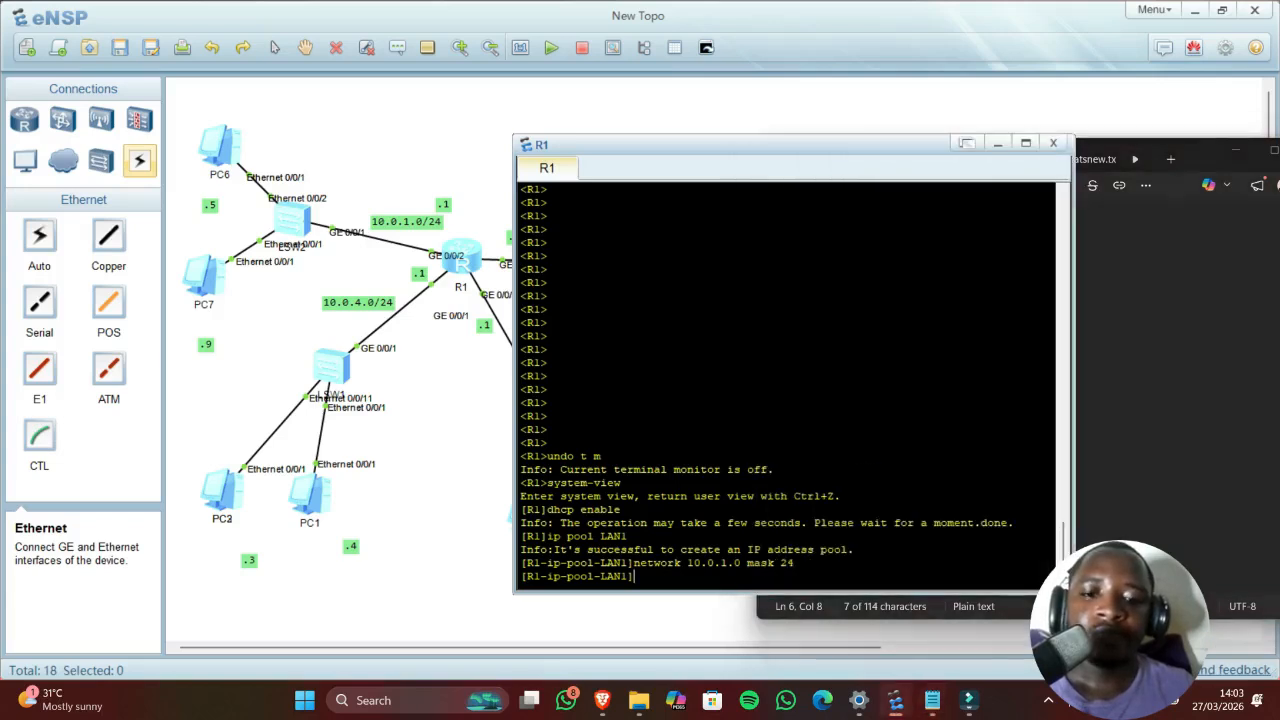
pyautogui.hotkey('ctrl', 'v')
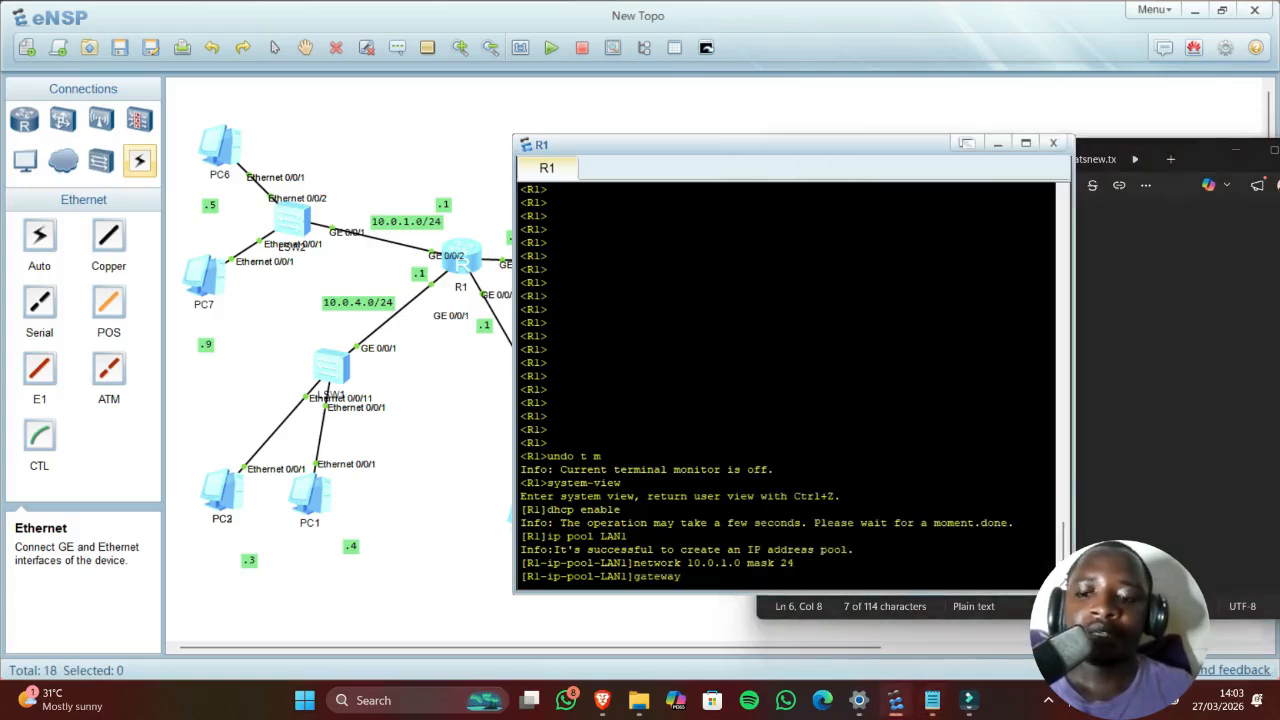
pyautogui.write('10.0')
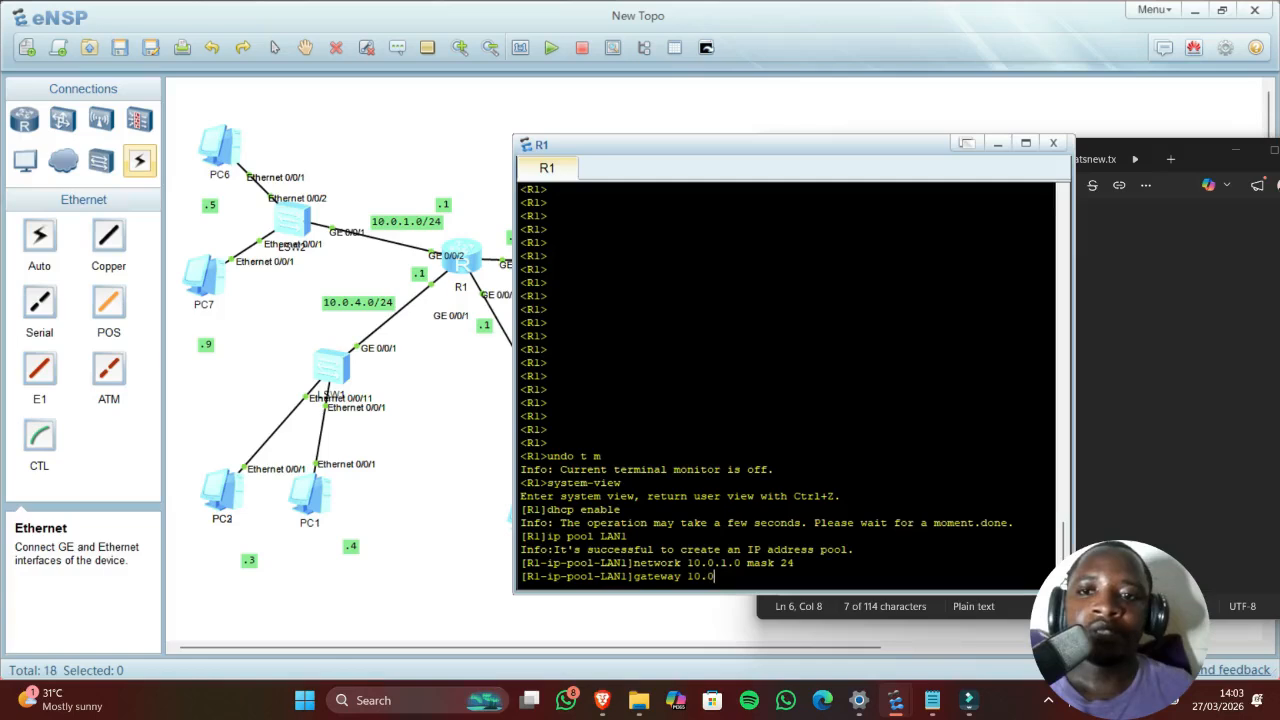
pyautogui.write('.1.1')
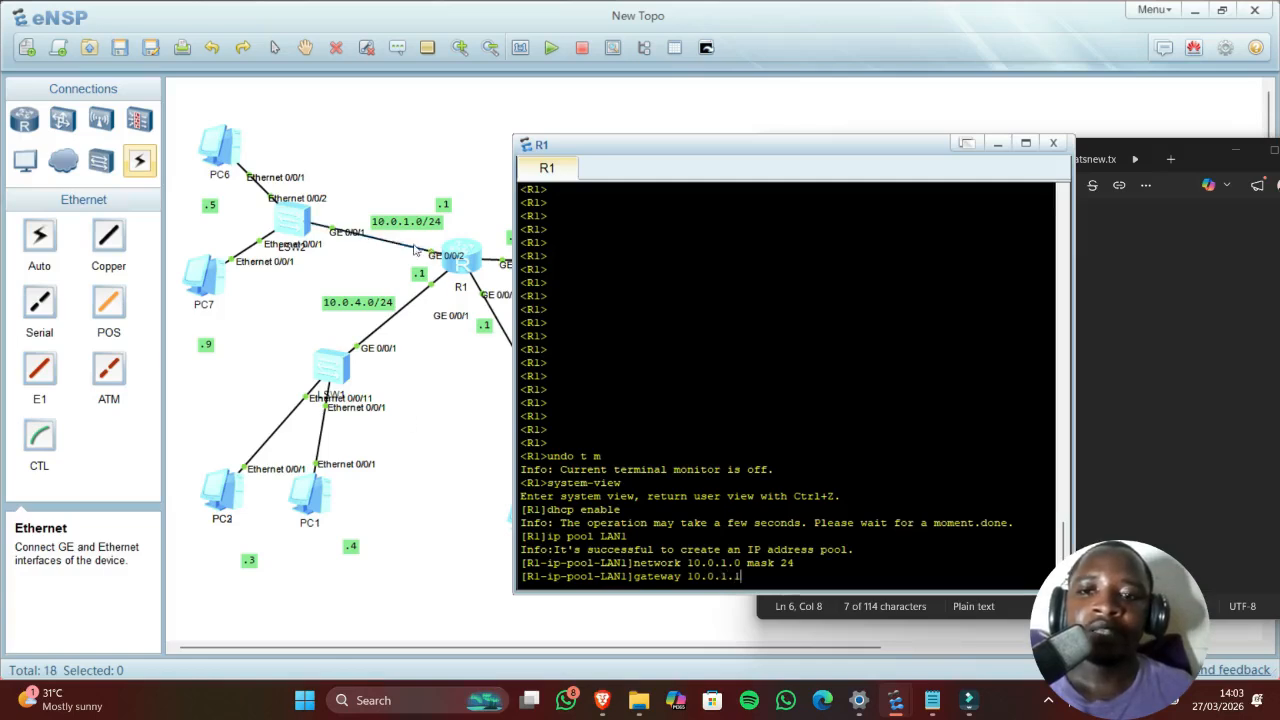
pyautogui.press('Return')
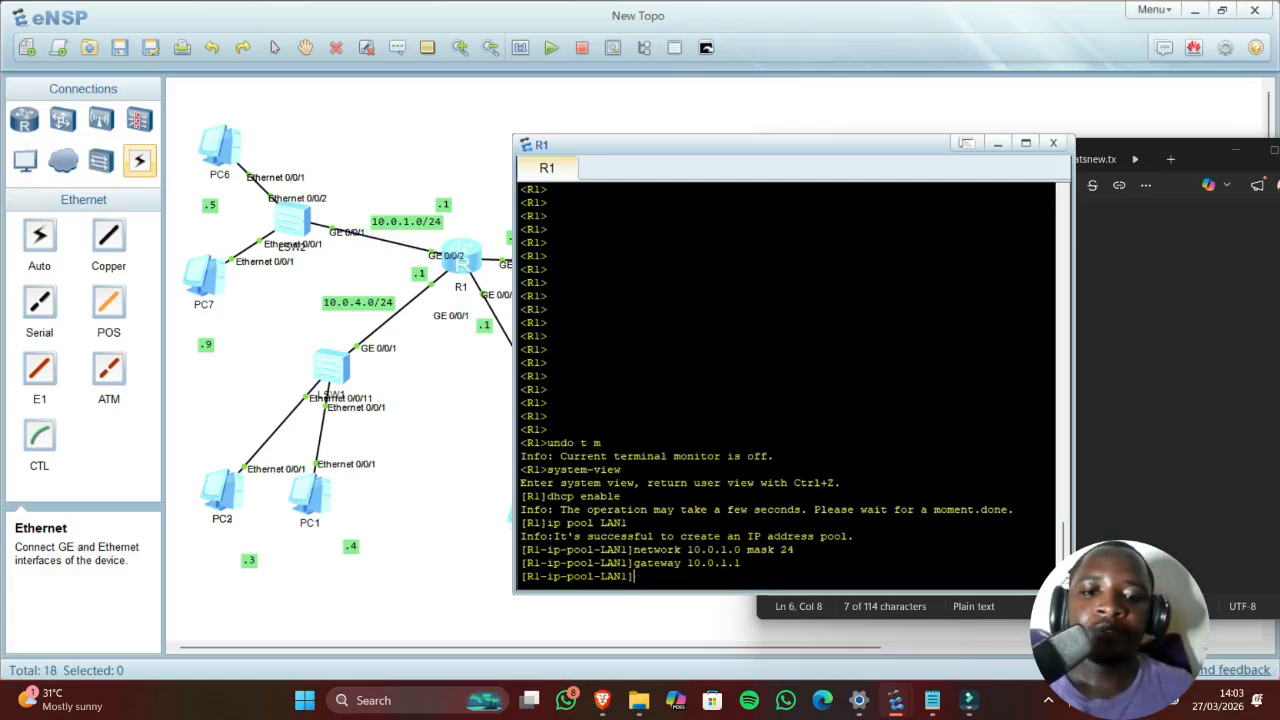
# Step: Enable 'dhcp select global' on interface GigabitEthernet0/0/2
pyautogui.click(1184, 494)
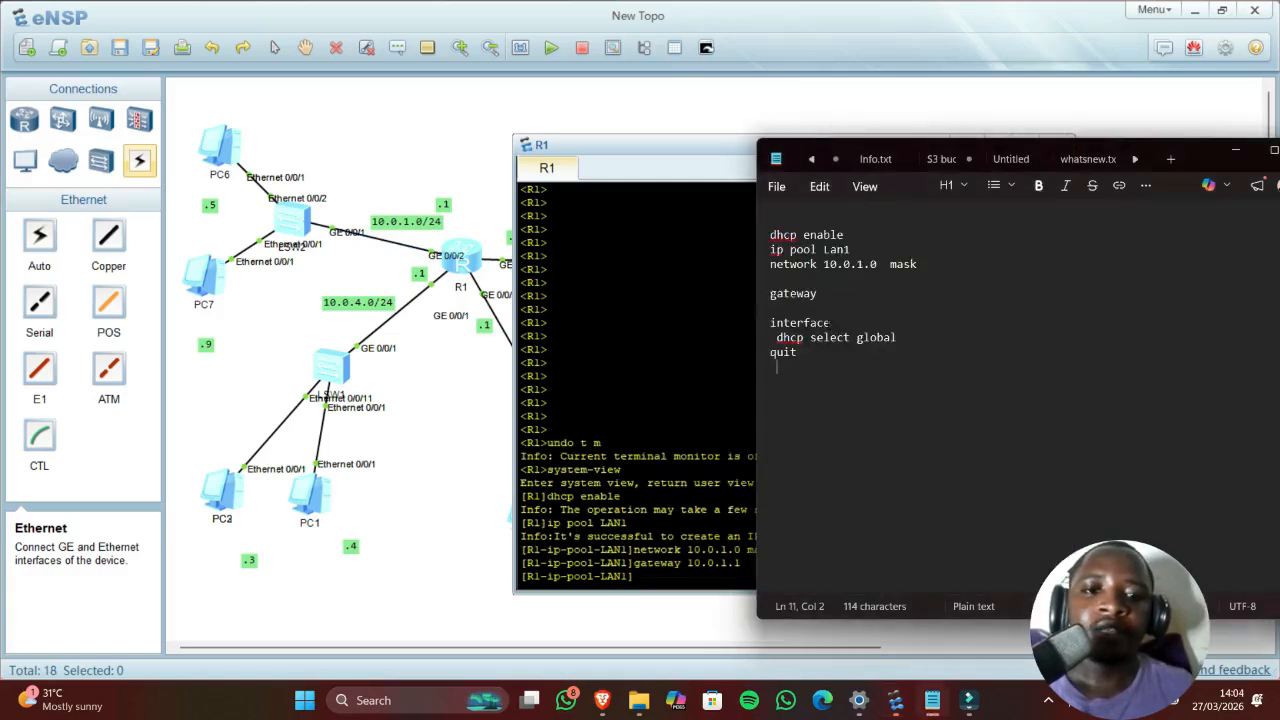
pyautogui.doubleClick(825, 323)
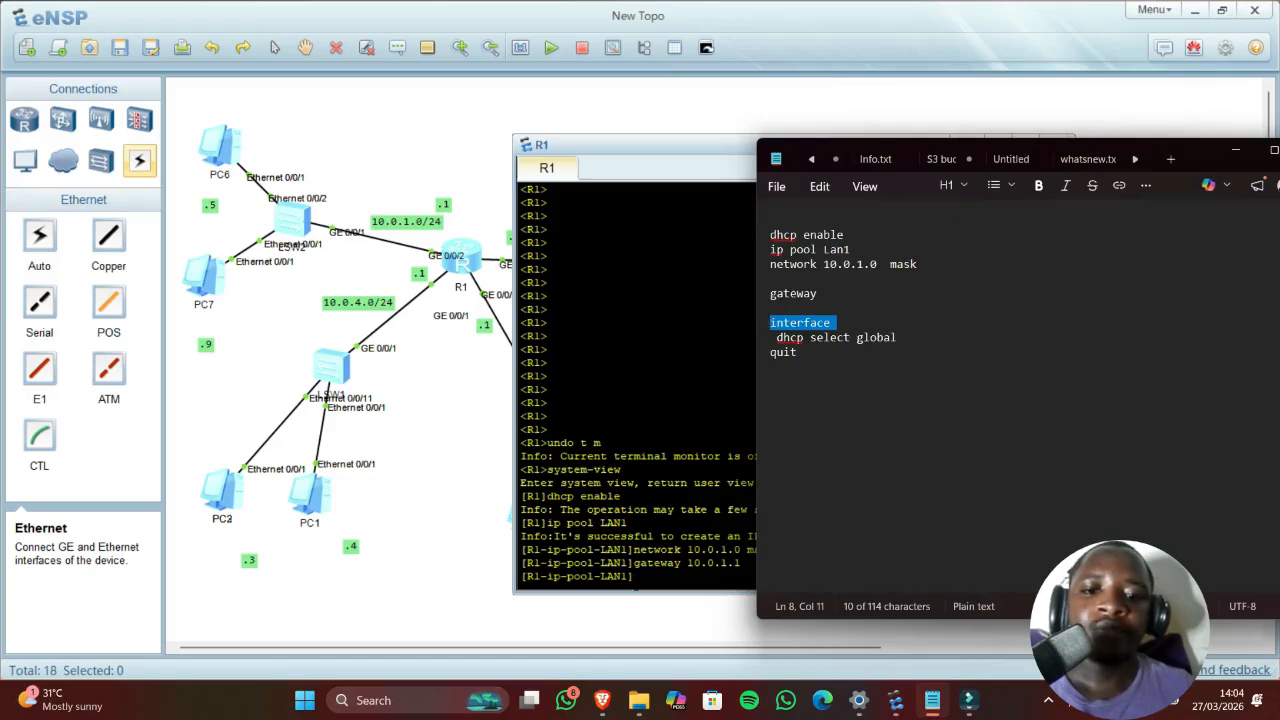
pyautogui.click(635, 582)
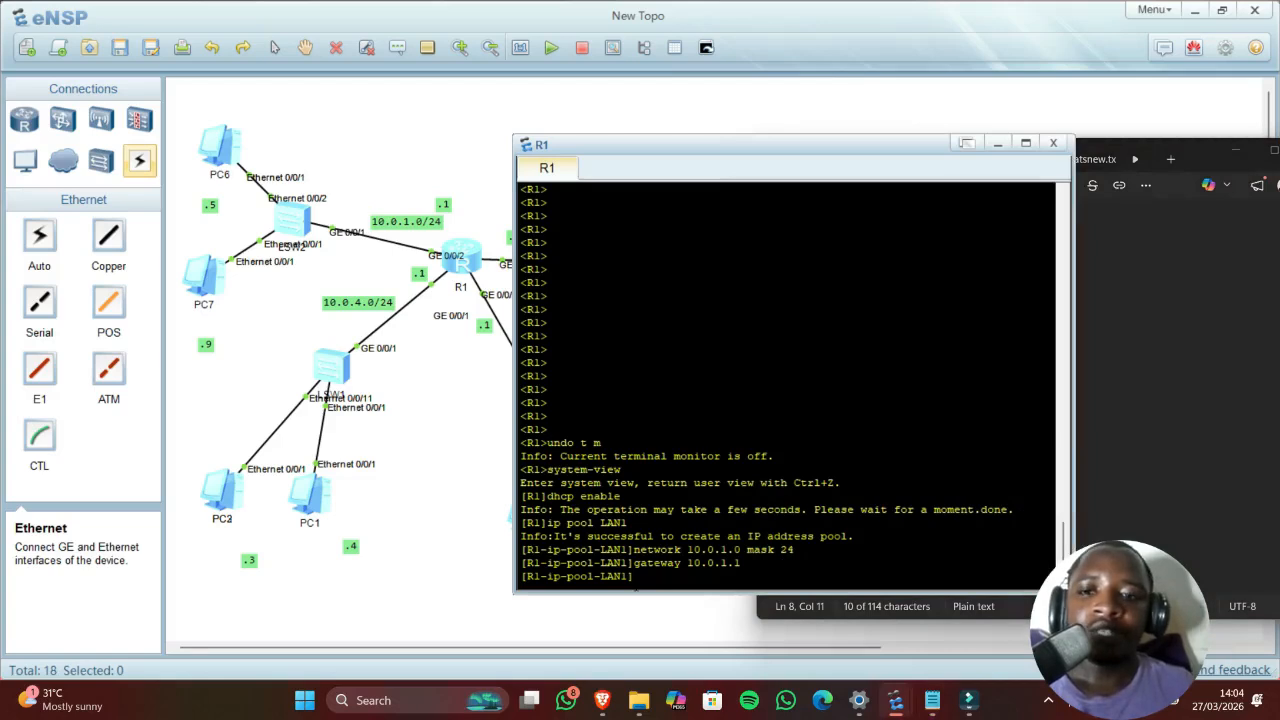
pyautogui.write('in')
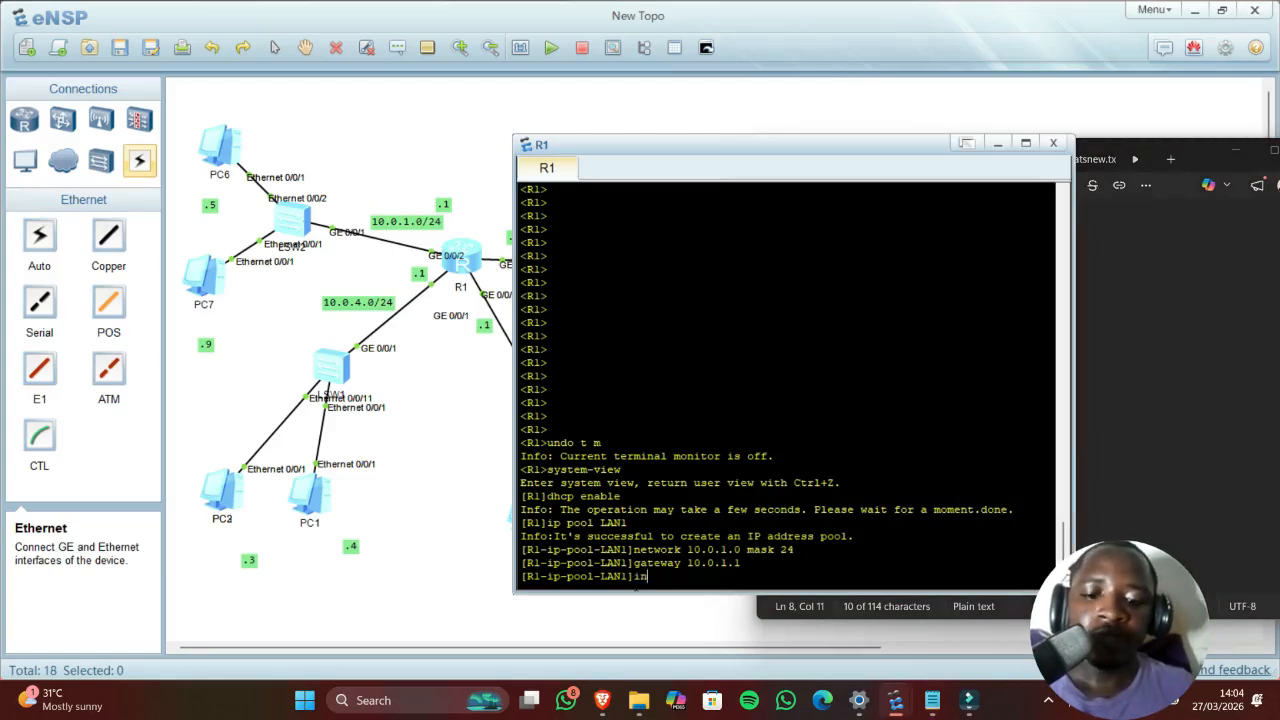
pyautogui.write('terface ')
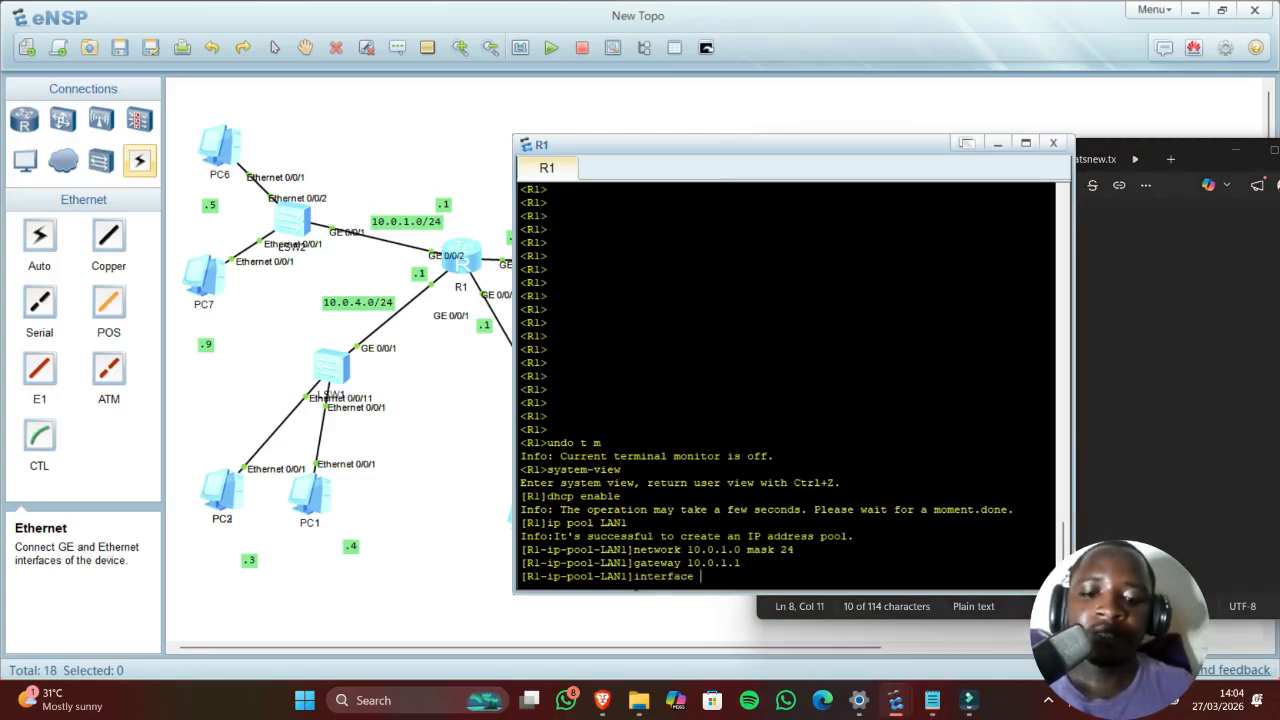
pyautogui.write('10')
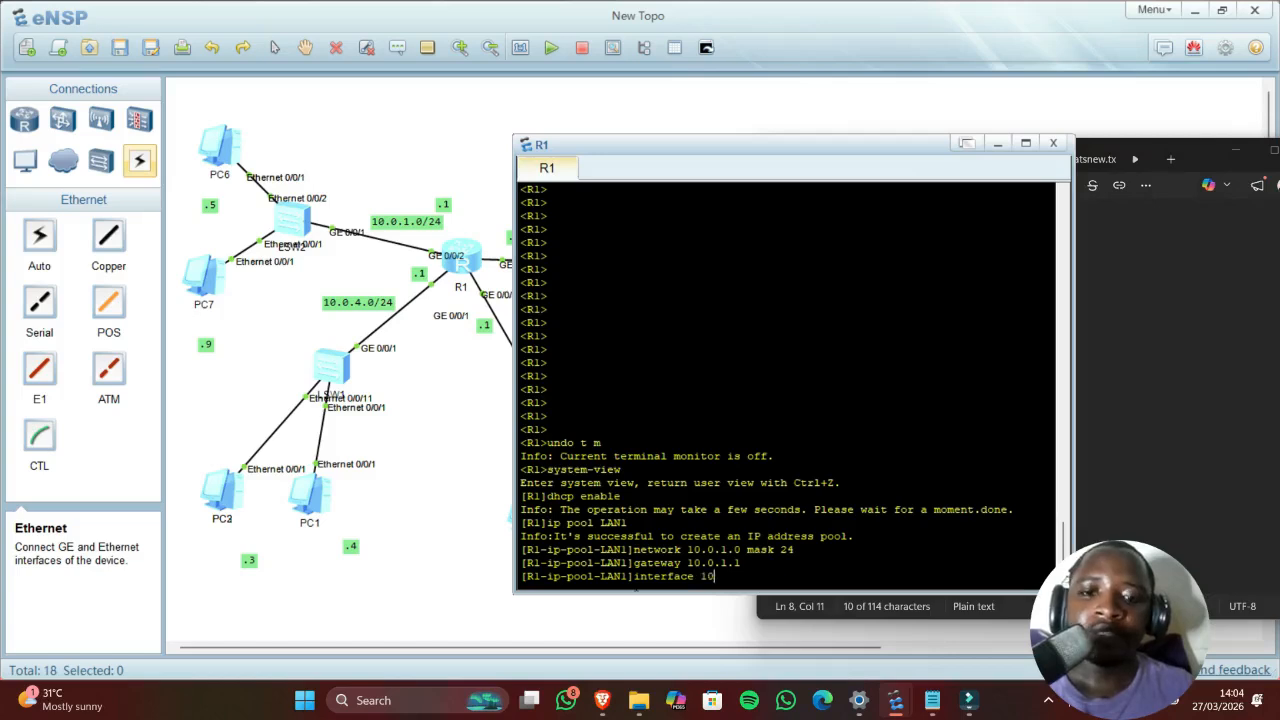
pyautogui.press('BackSpace')
pyautogui.press('BackSpace')
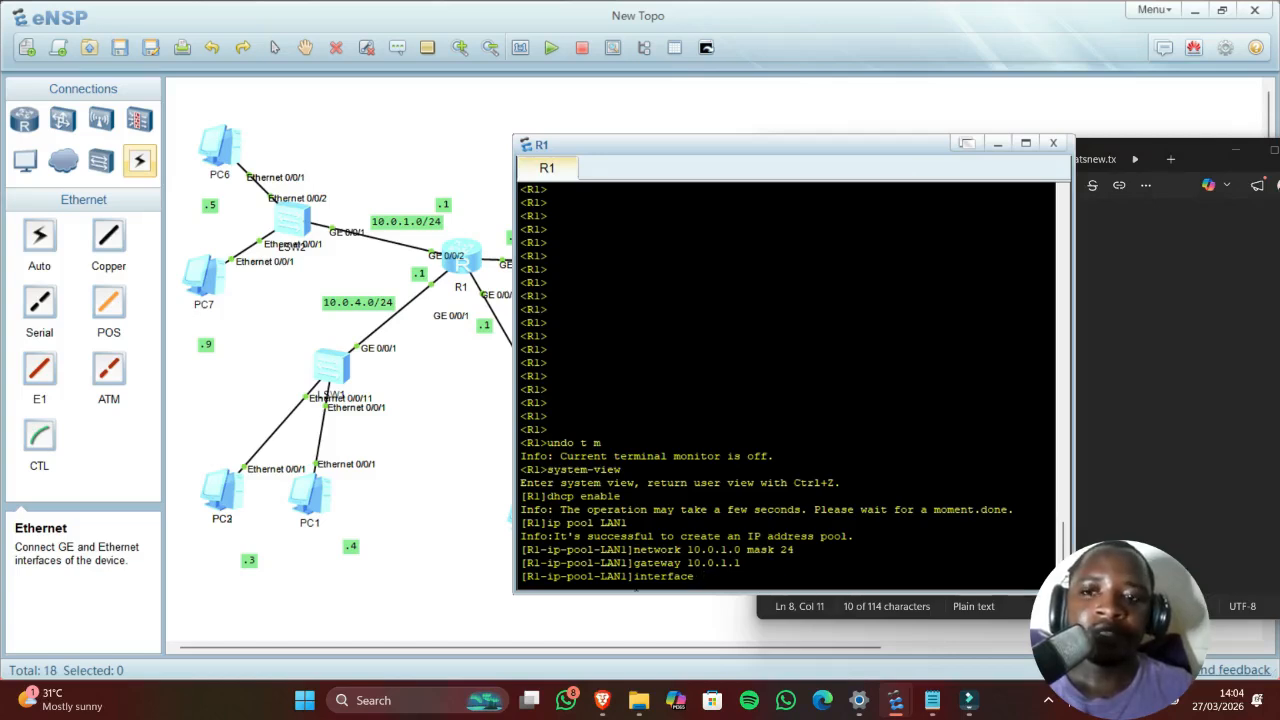
pyautogui.write('g')
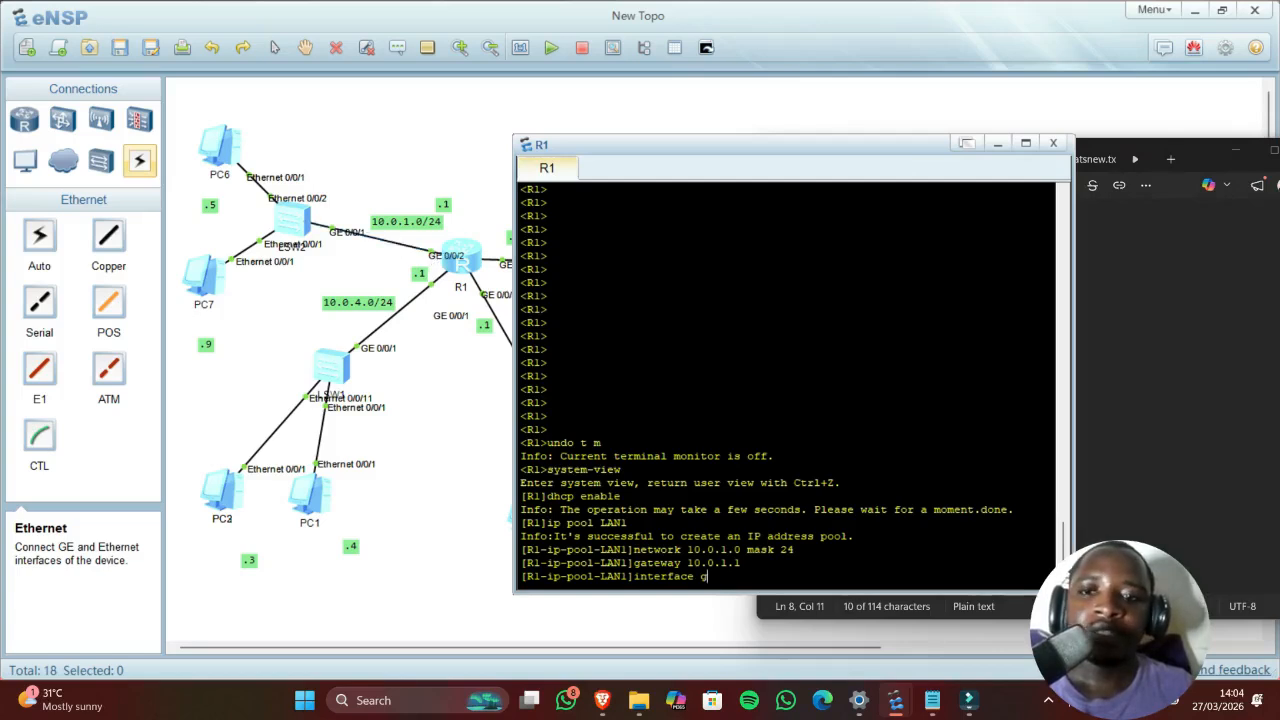
pyautogui.write('0/0')
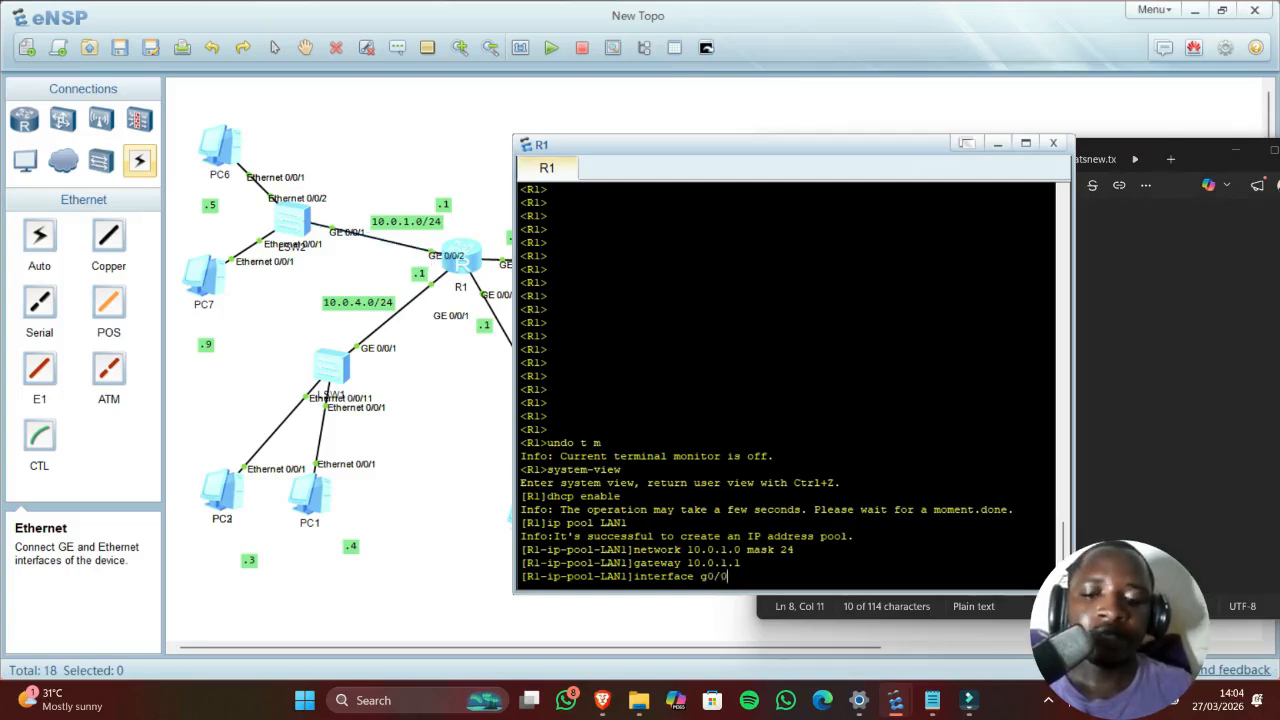
pyautogui.write('/2')
pyautogui.press('Return')
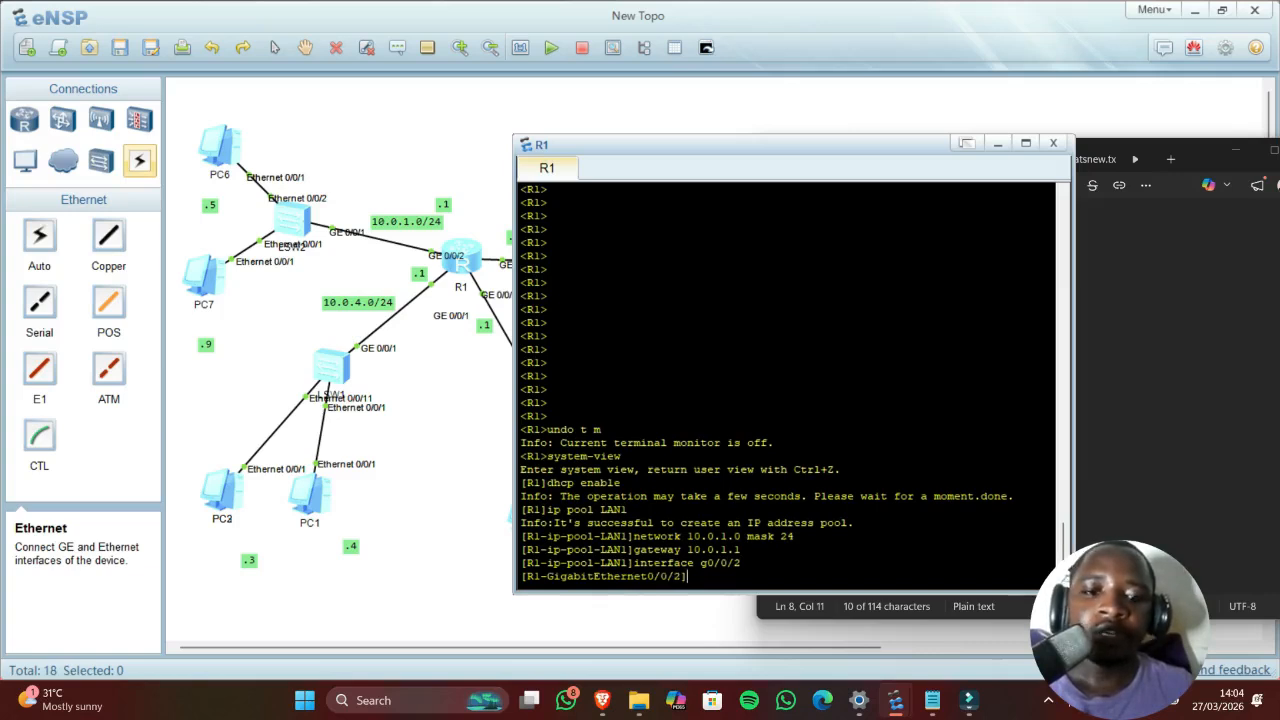
pyautogui.click(1090, 470)
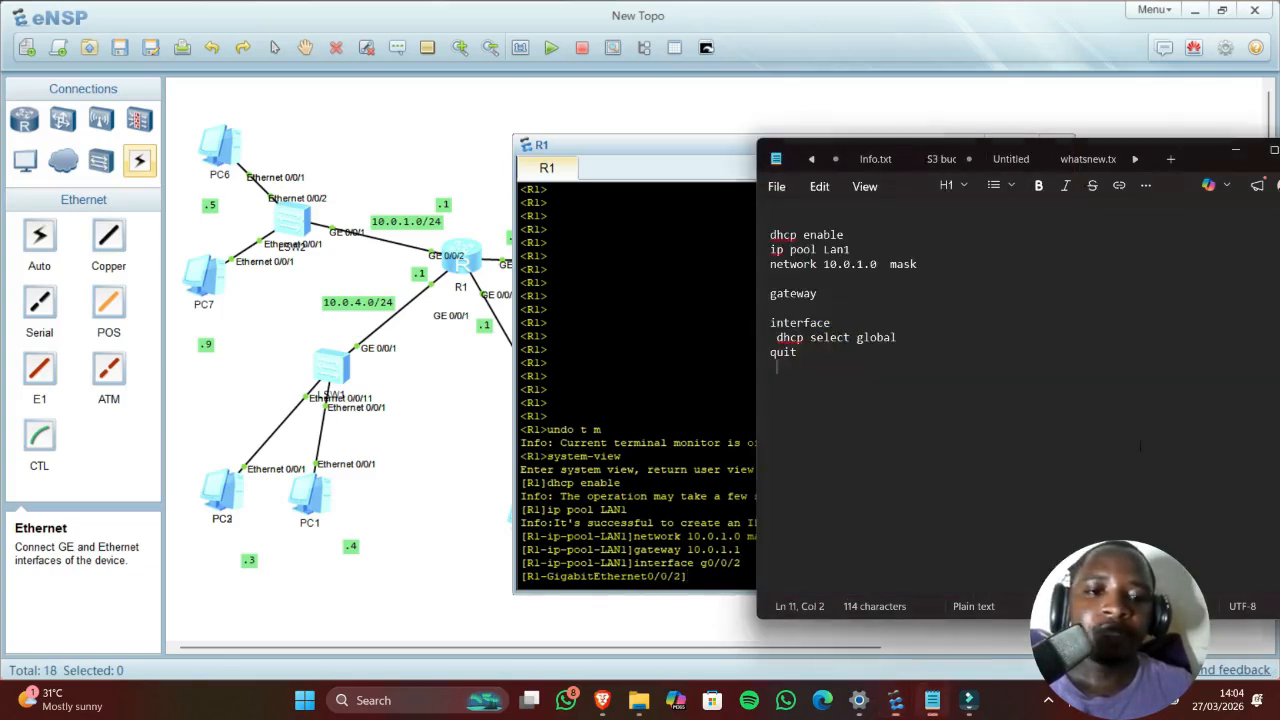
pyautogui.rightClick(786, 338)
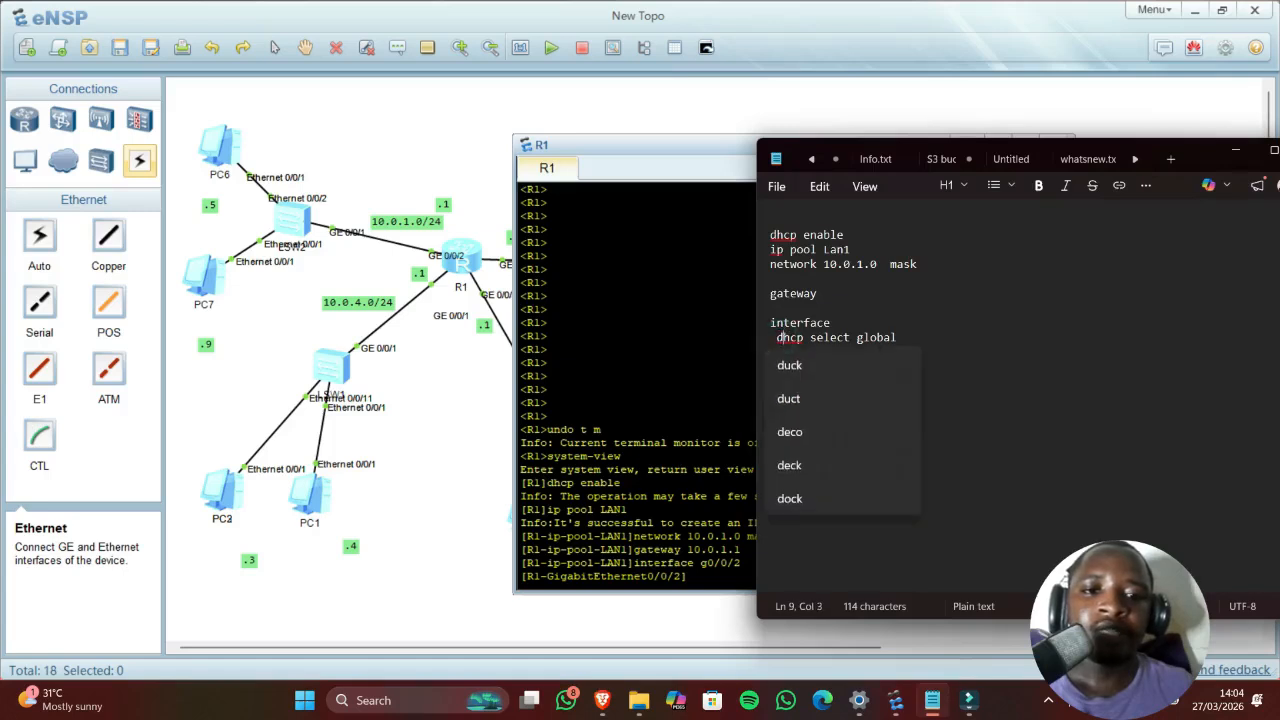
pyautogui.click(687, 576)
pyautogui.write('dh')
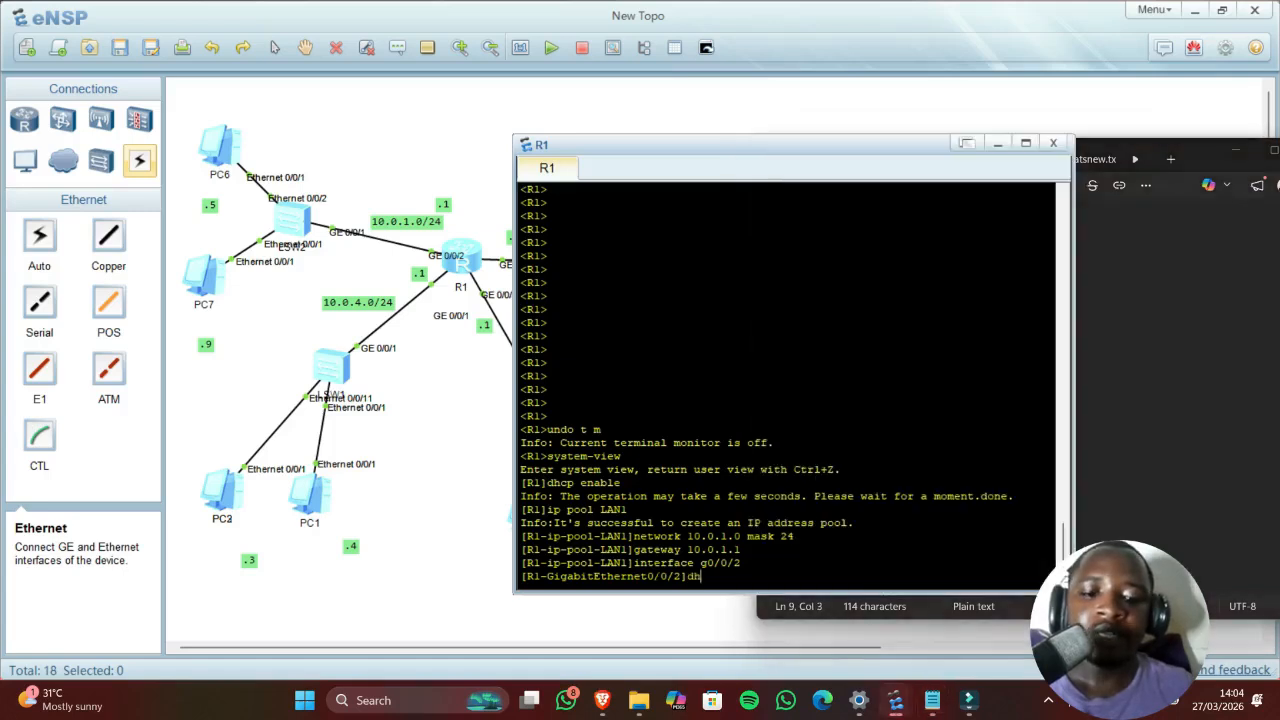
pyautogui.write('cp se')
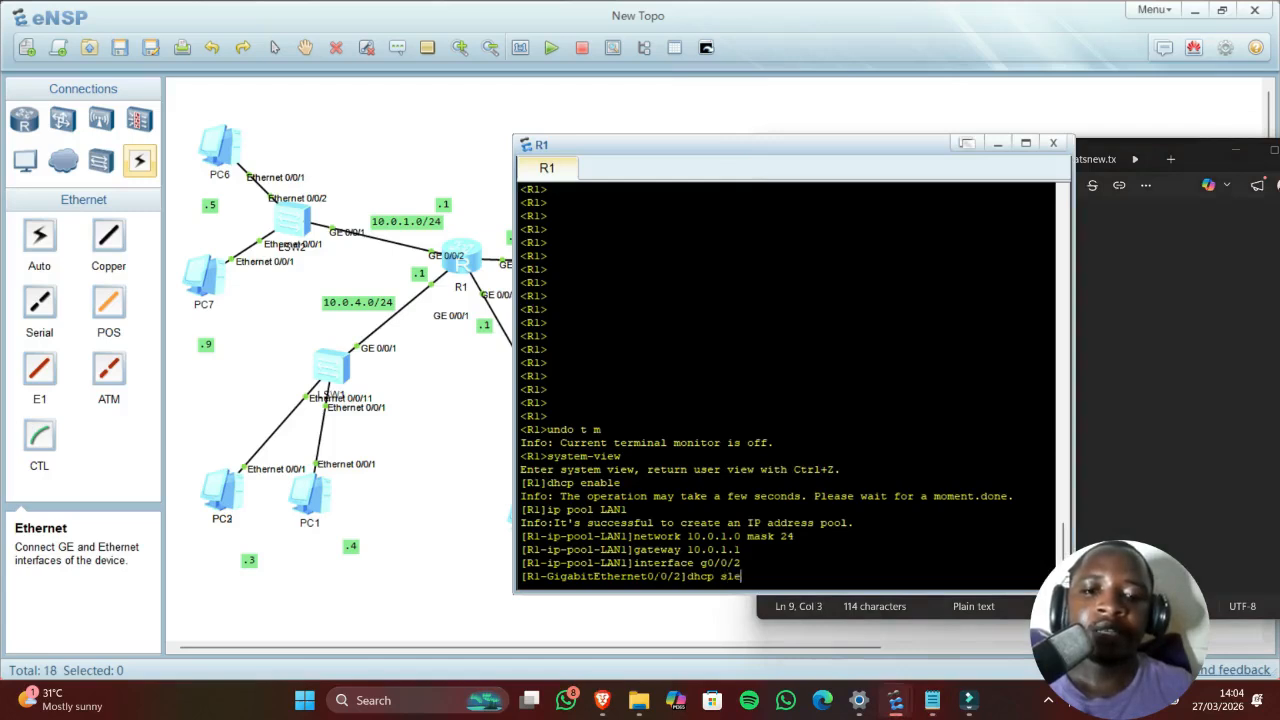
pyautogui.write('lect ')
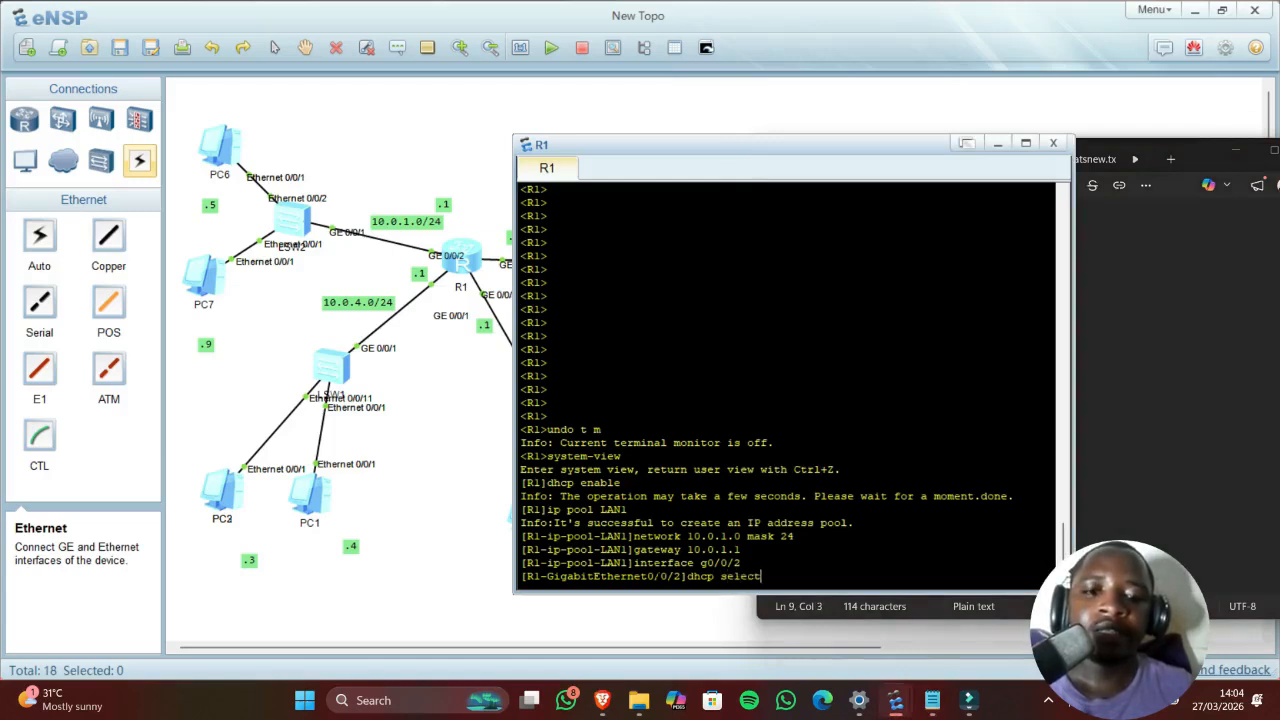
pyautogui.write('global')
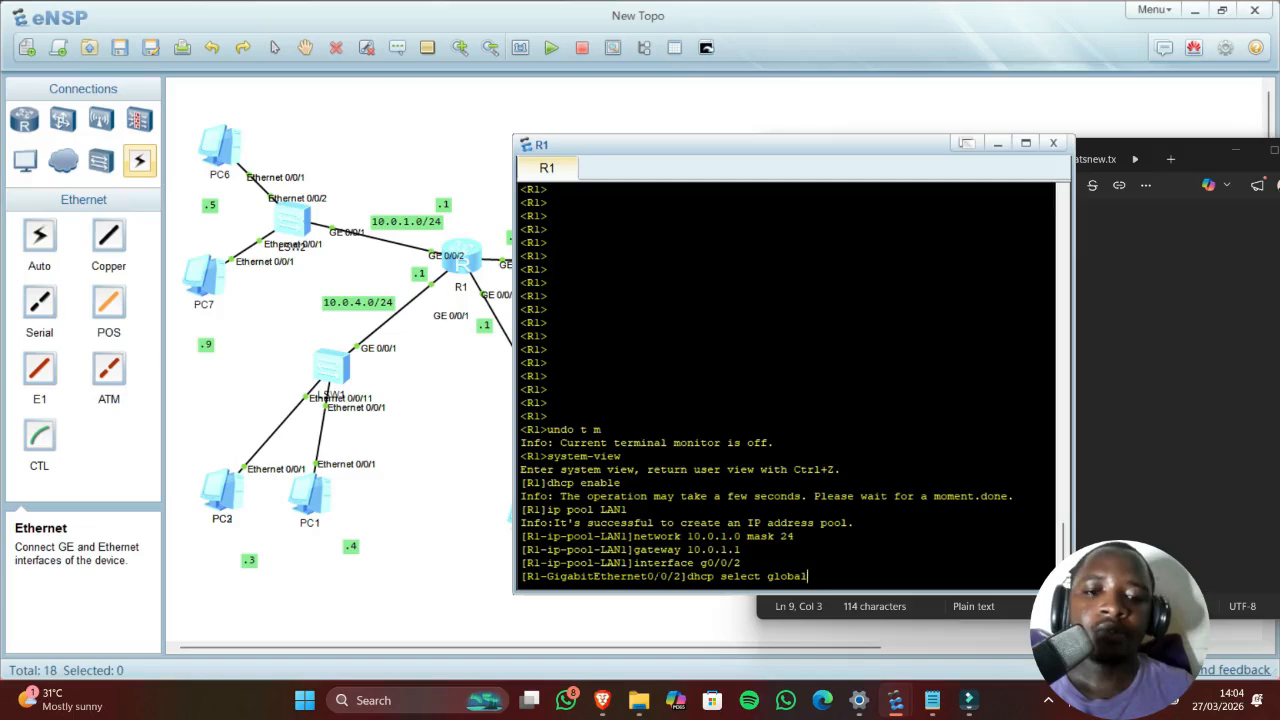
pyautogui.press('Return')
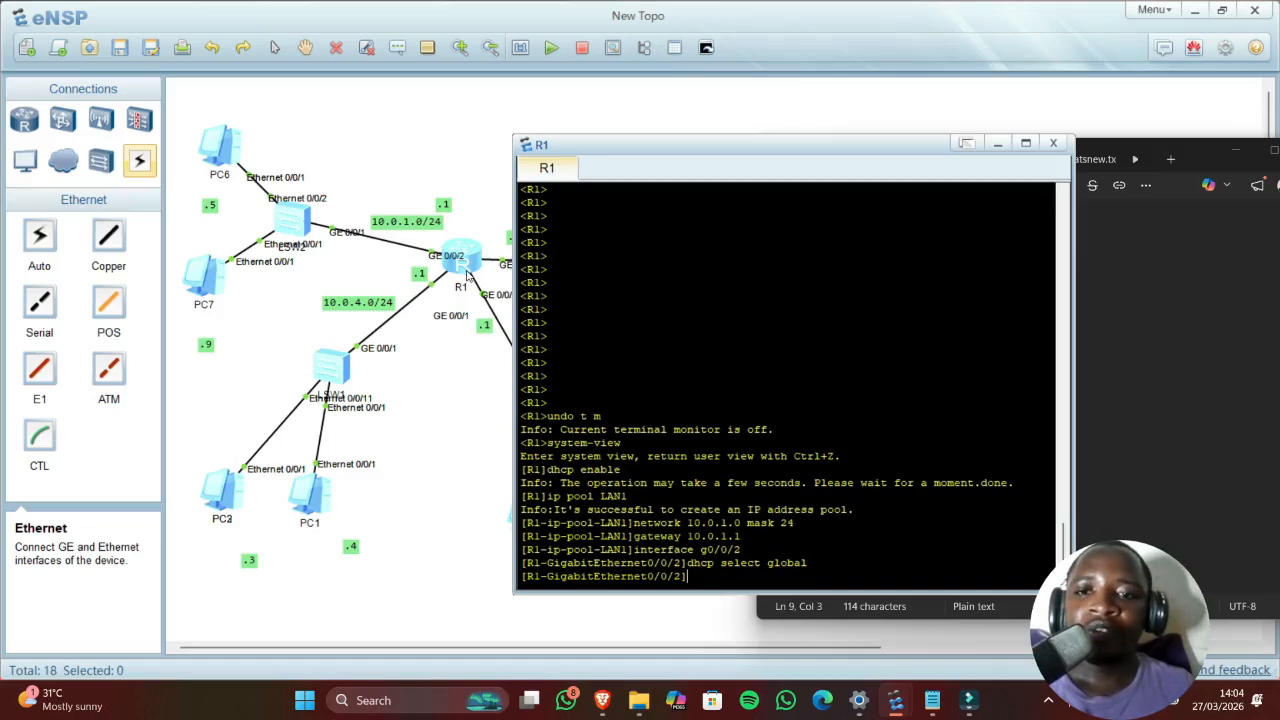
# Step: Switch PC6 to DHCP and renew its lease, obtaining 10.0.1.254
pyautogui.doubleClick(219, 144)
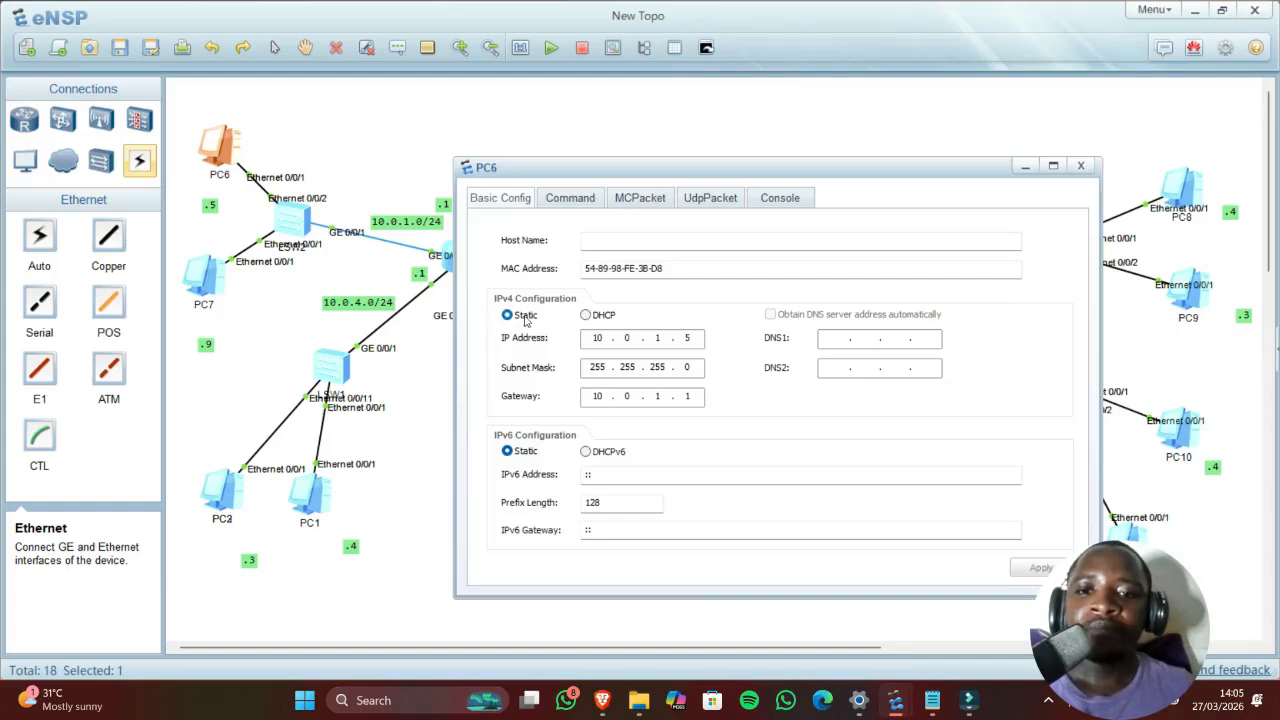
pyautogui.click(587, 315)
pyautogui.click(1040, 568)
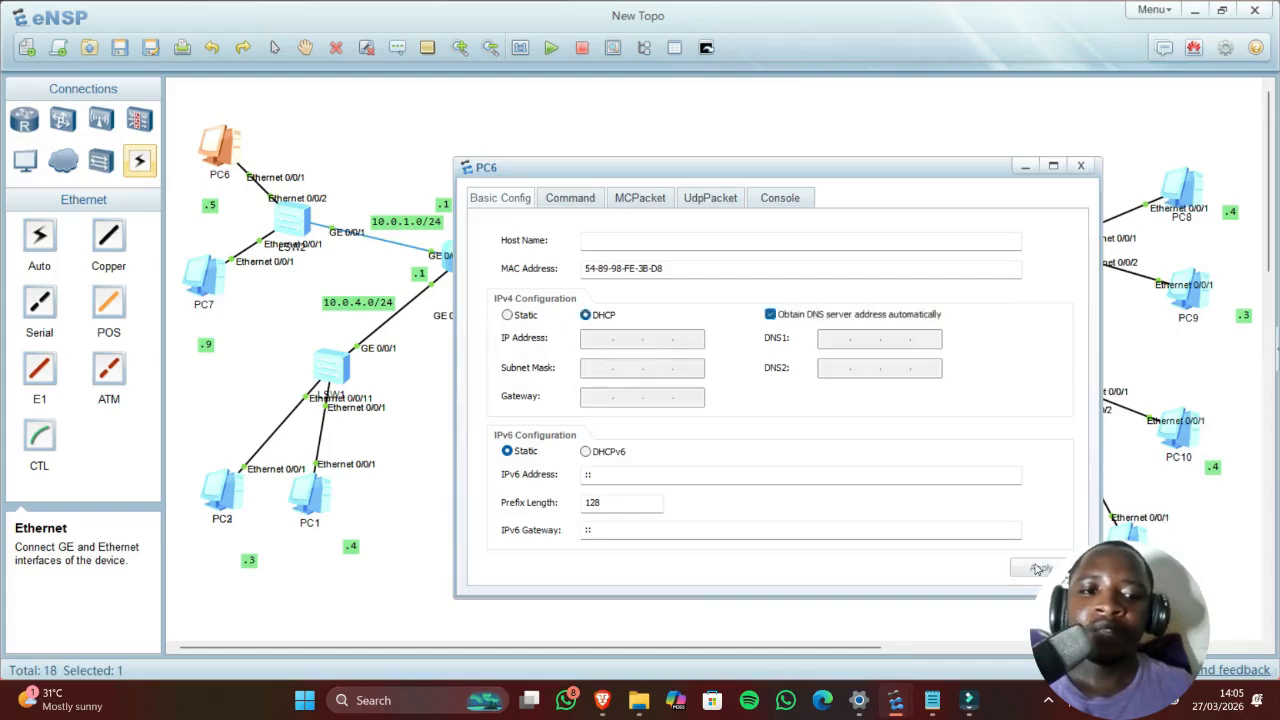
pyautogui.click(585, 207)
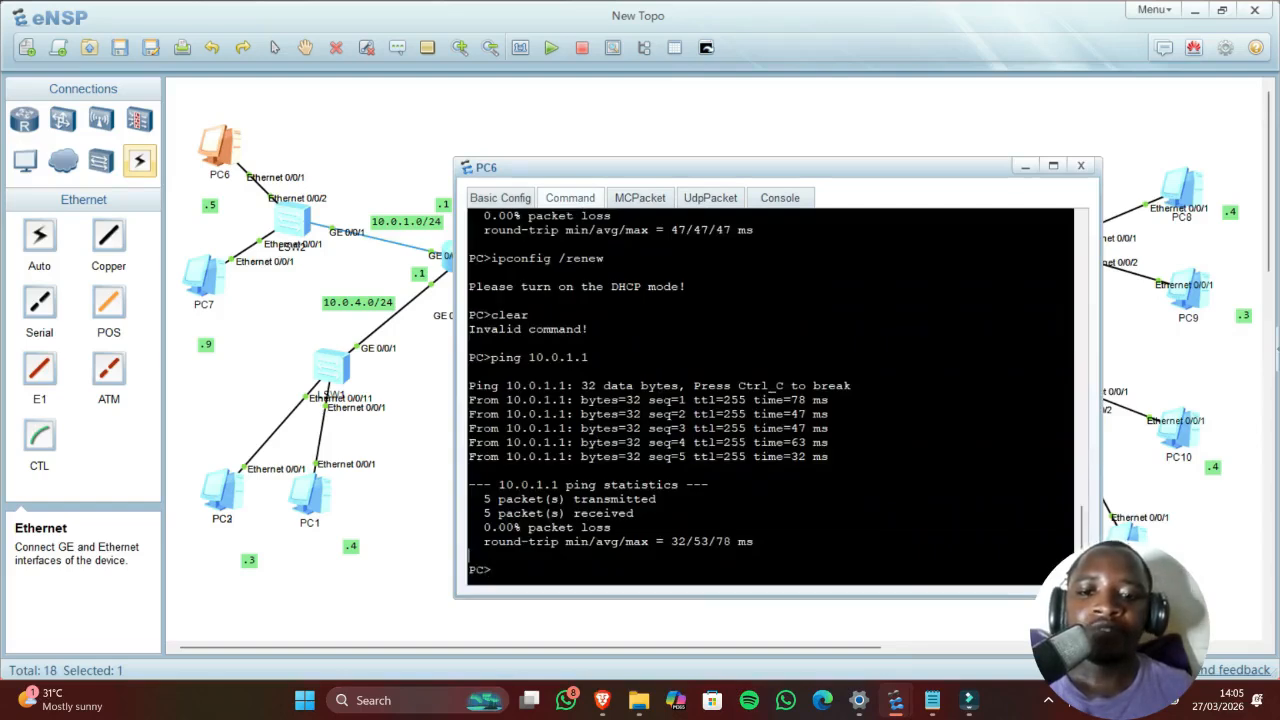
pyautogui.write('ip')
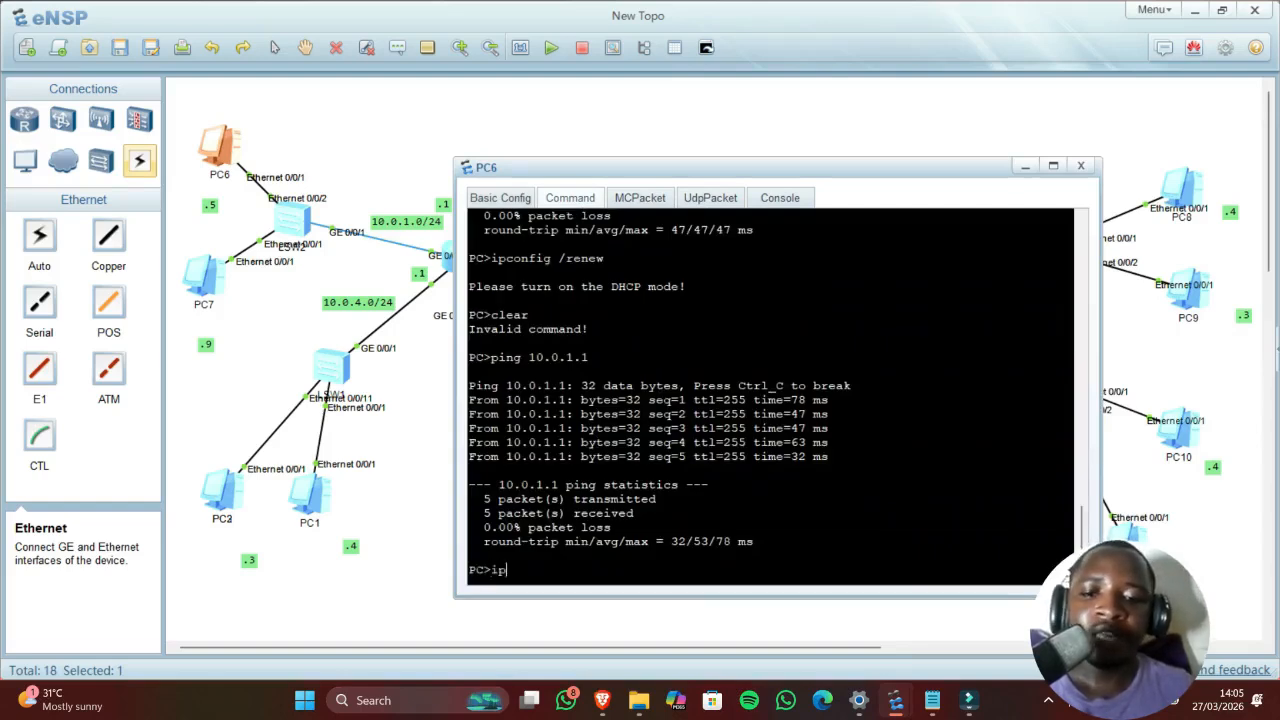
pyautogui.write('confi')
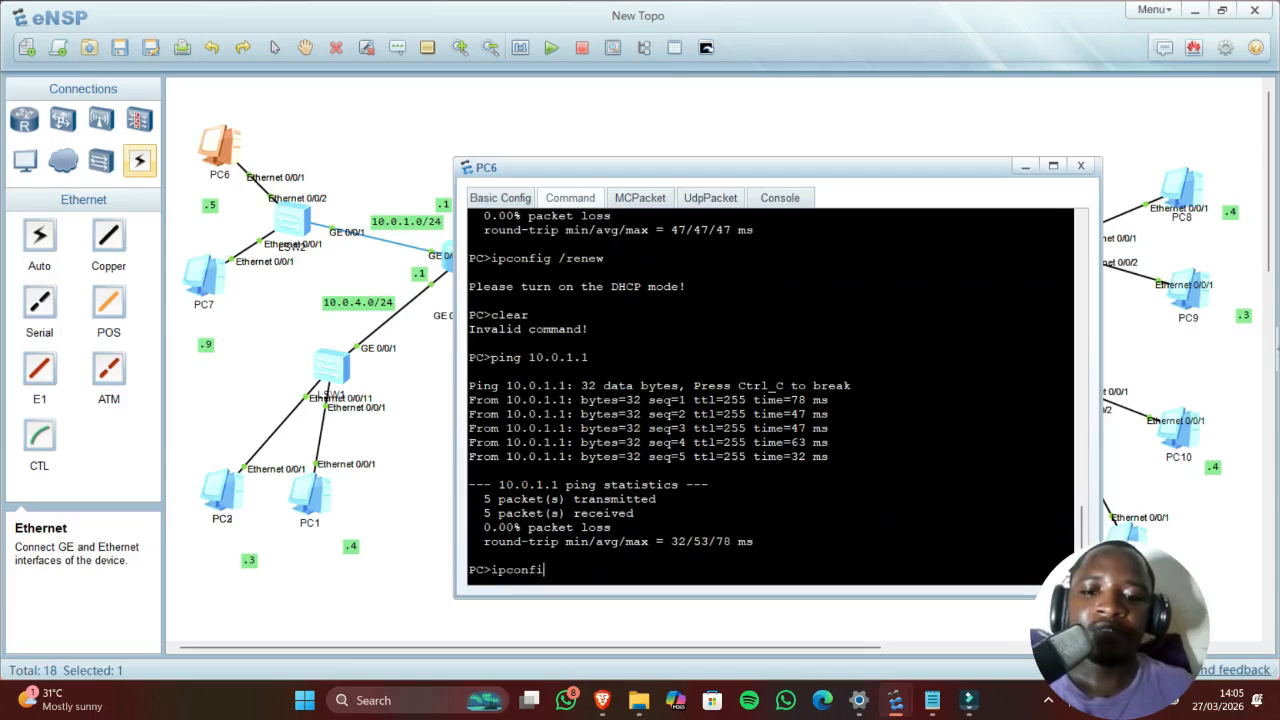
pyautogui.write('g /')
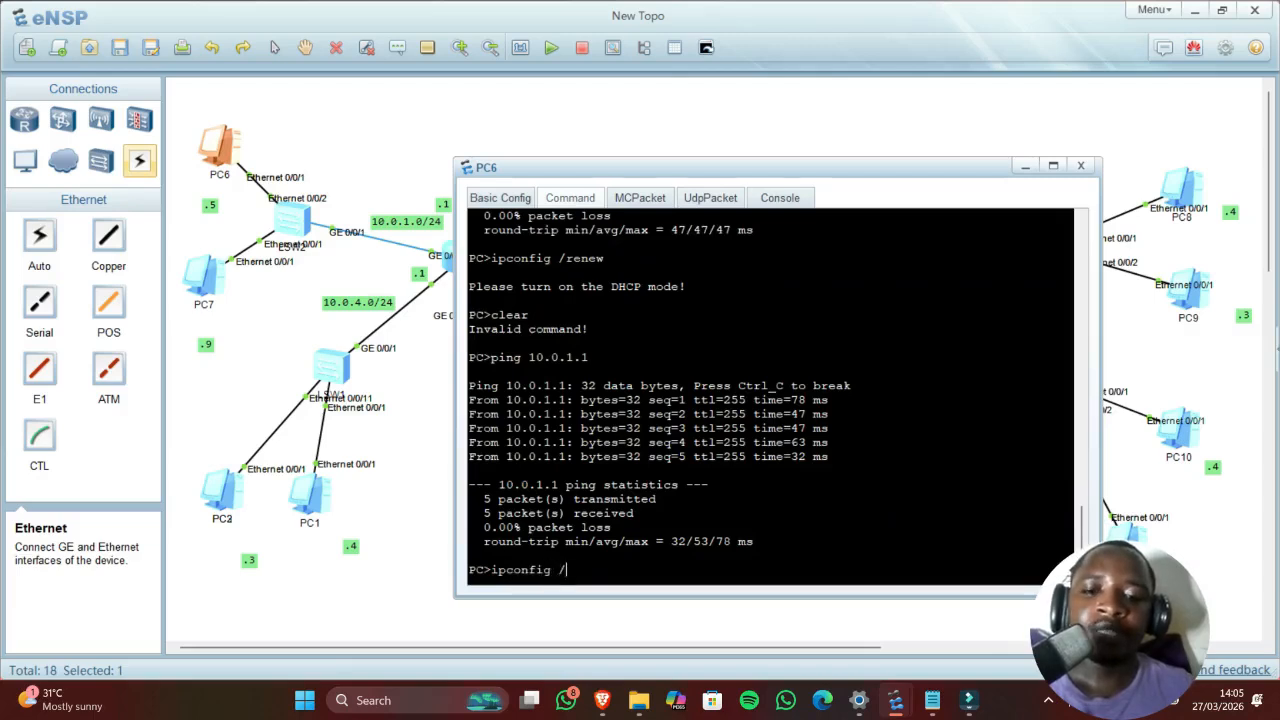
pyautogui.write('renew')
pyautogui.press('Return')
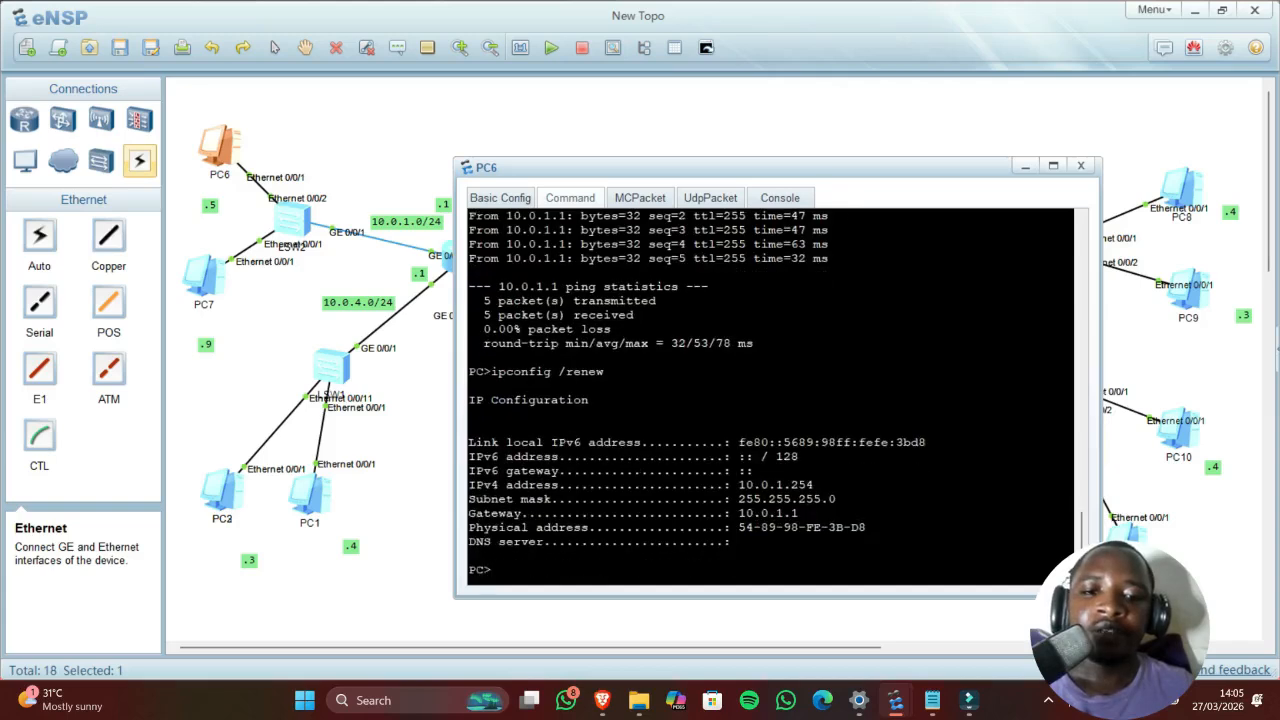
pyautogui.moveTo(740, 485); pyautogui.dragTo(821, 485)
pyautogui.click(768, 485)
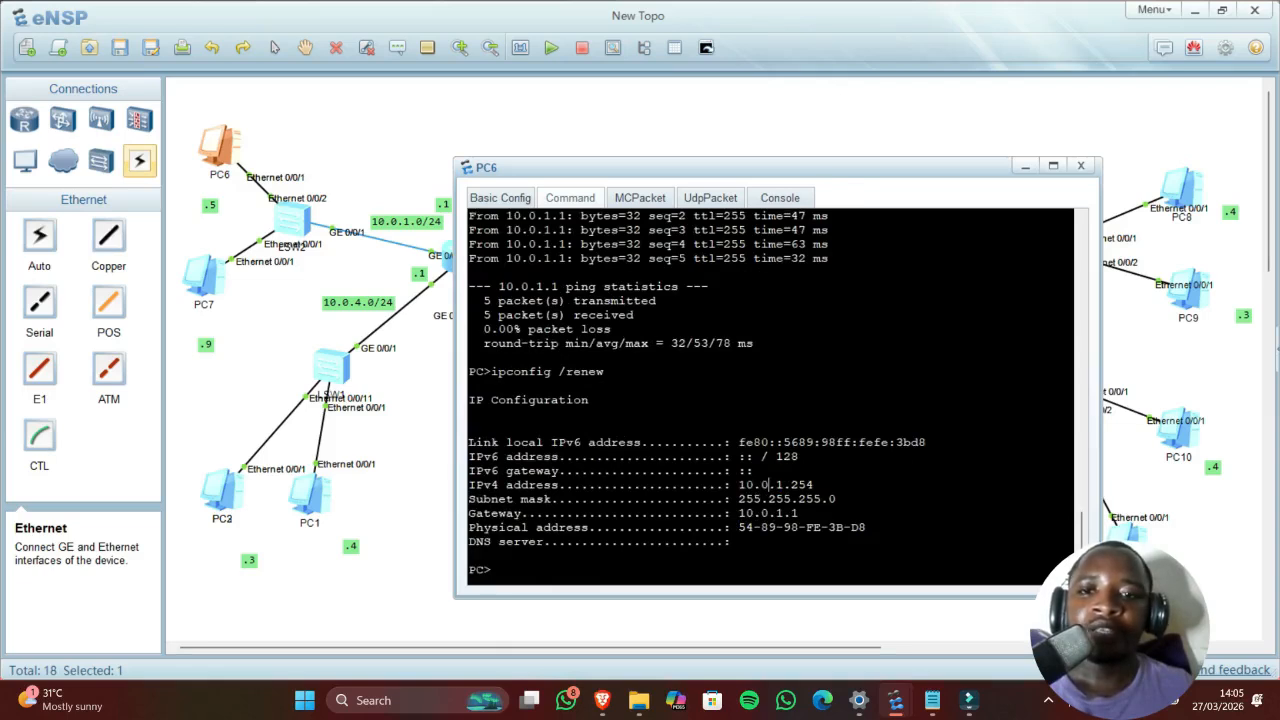
# Step: Ping the gateway 10.0.1.1 from PC6
pyautogui.click(509, 198)
pyautogui.click(575, 197)
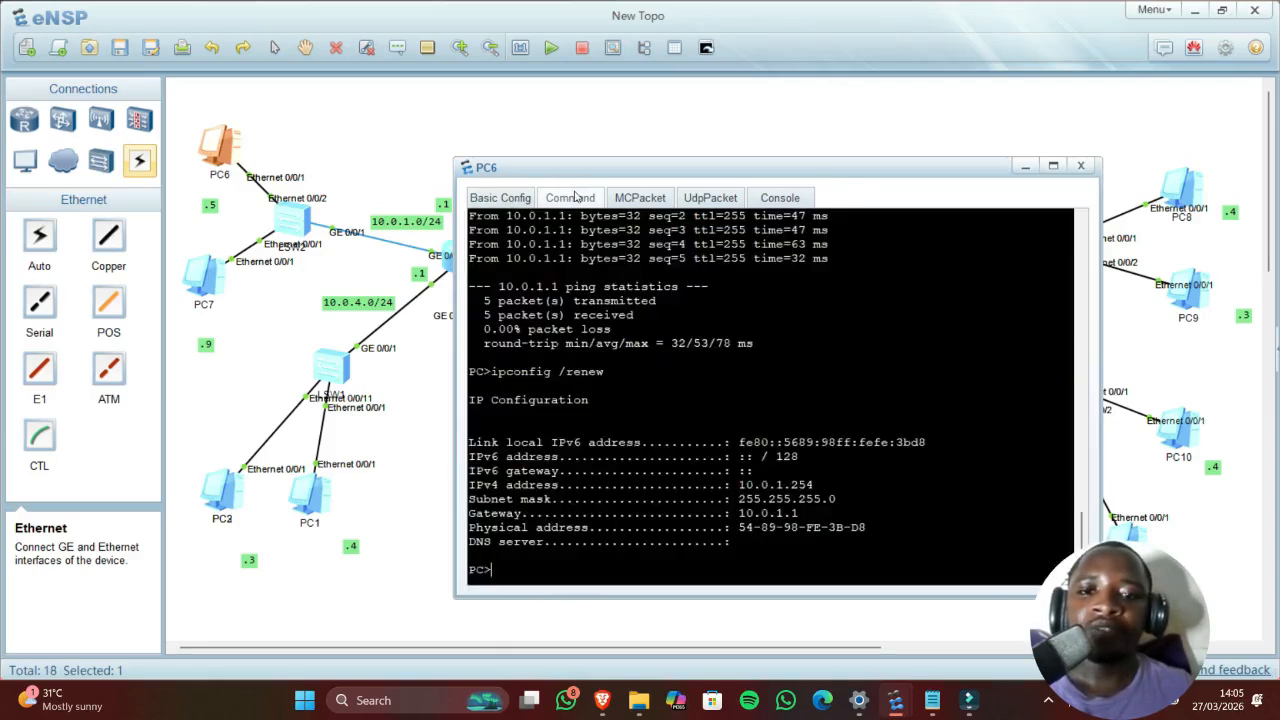
pyautogui.write('ping 1')
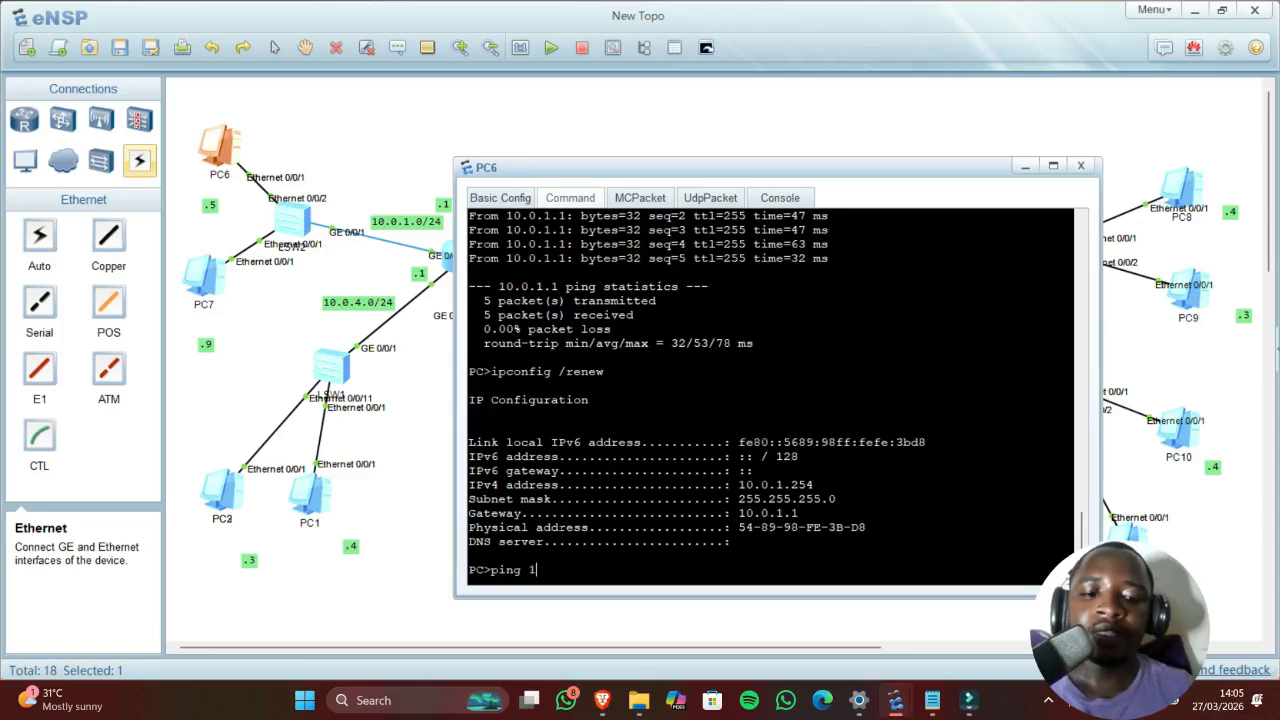
pyautogui.write('0.0')
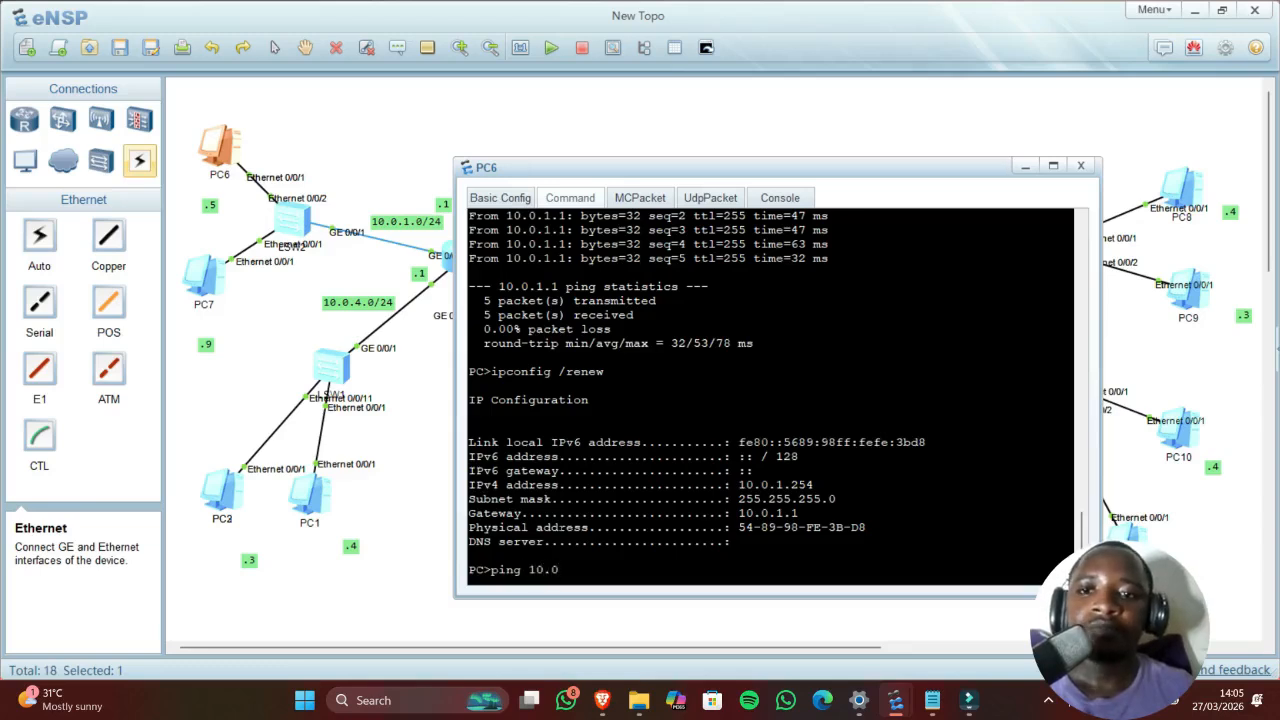
pyautogui.write('.')
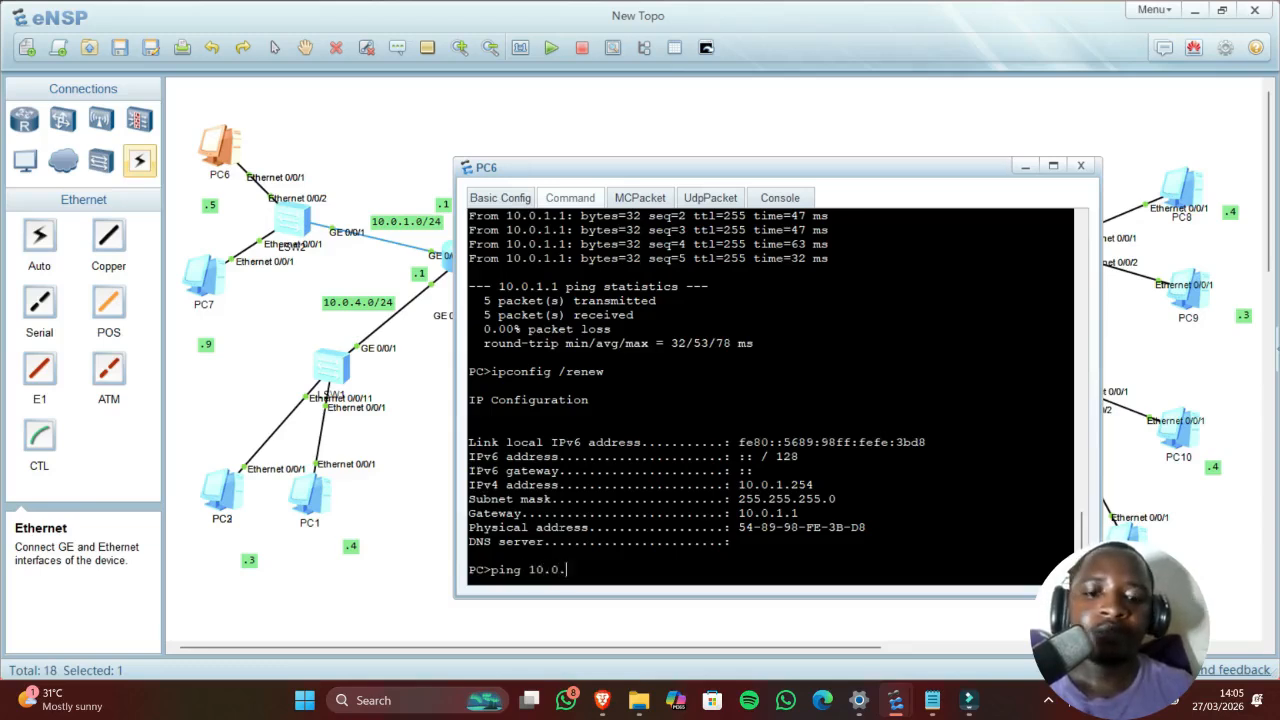
pyautogui.write('1')
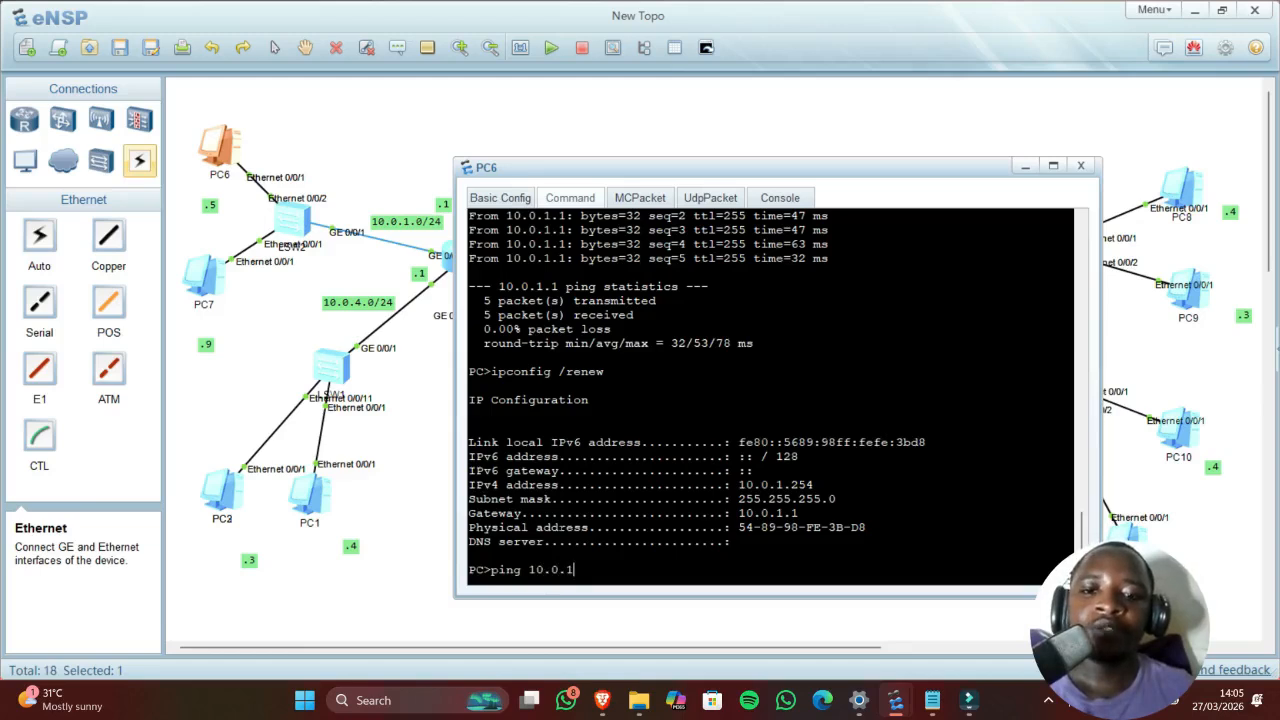
pyautogui.write('.1')
pyautogui.press('Return')
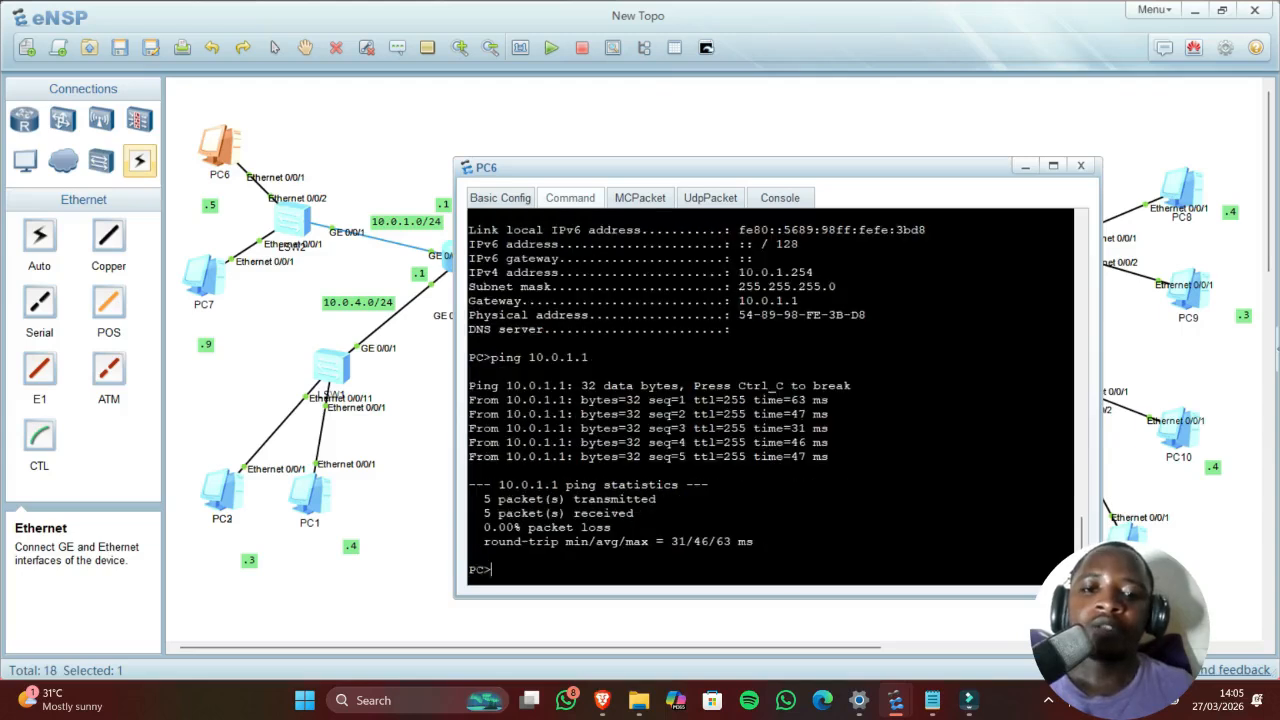
# Step: Switch PC7 to DHCP and renew its lease, obtaining 10.0.1.253
pyautogui.doubleClick(212, 287)
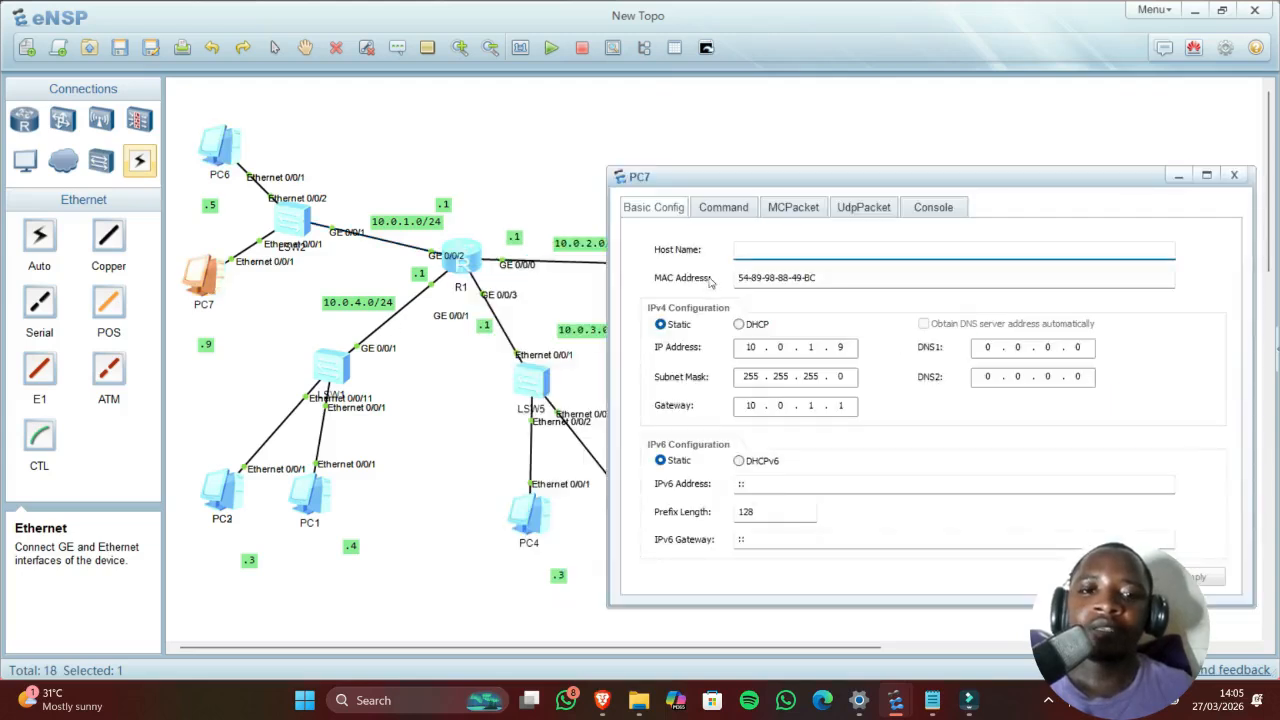
pyautogui.click(750, 326)
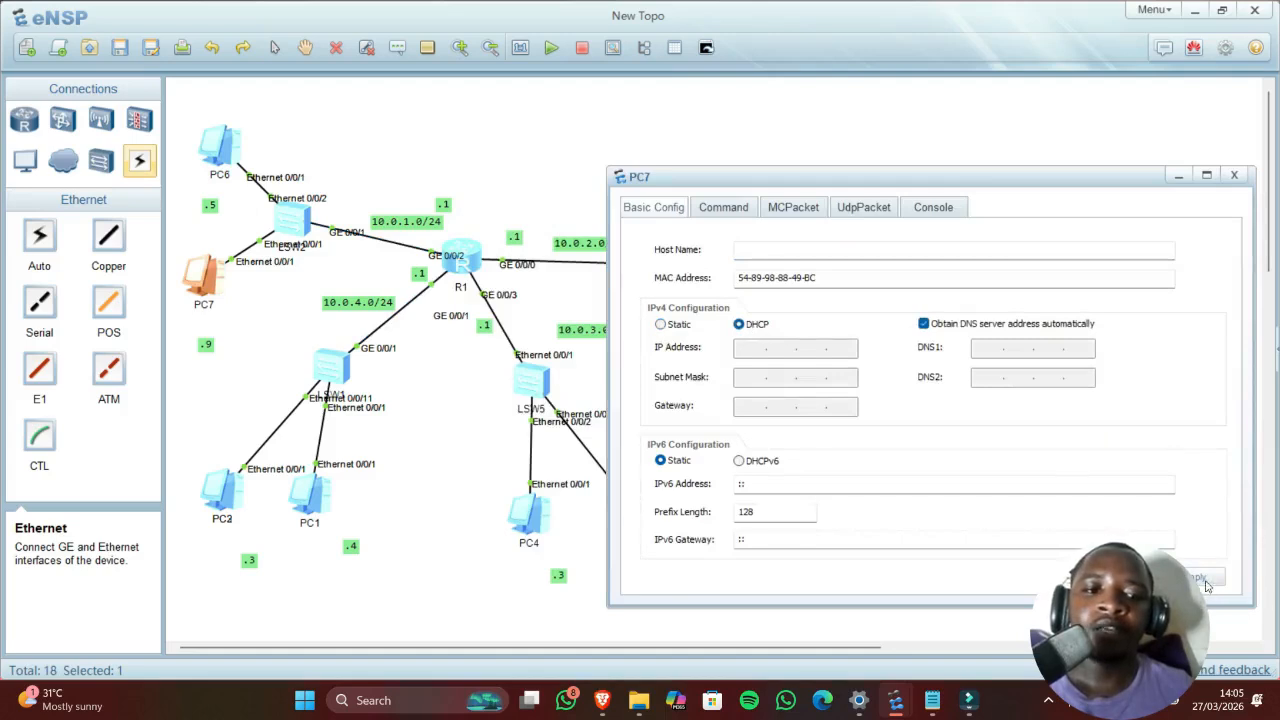
pyautogui.click(708, 208)
pyautogui.write('ipconfig')
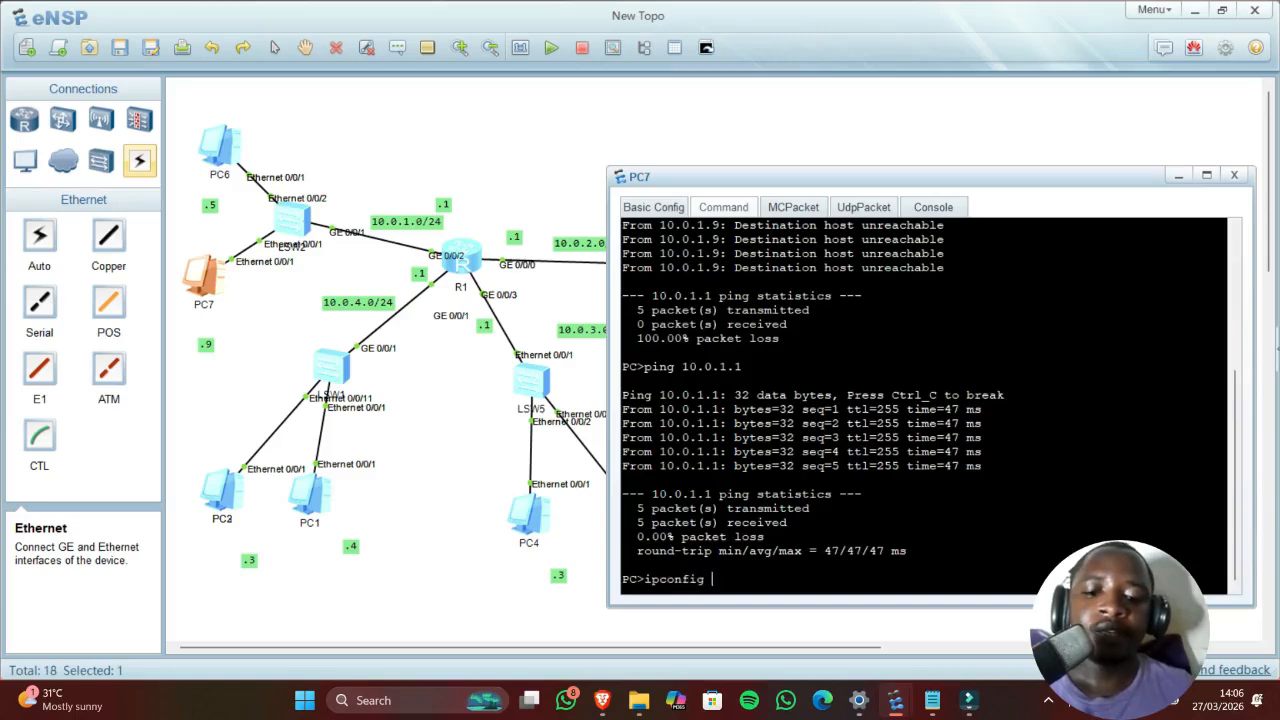
pyautogui.write(' /renew')
pyautogui.press('Return')
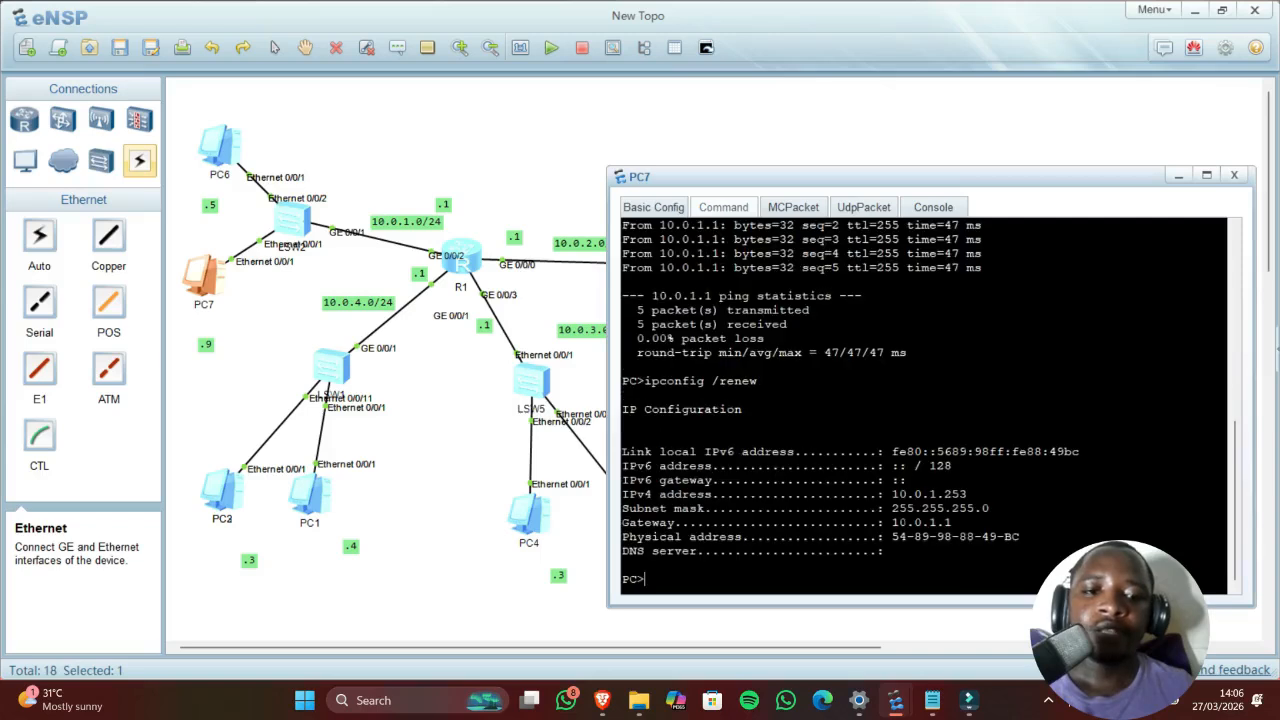
pyautogui.moveTo(929, 494); pyautogui.dragTo(973, 494)
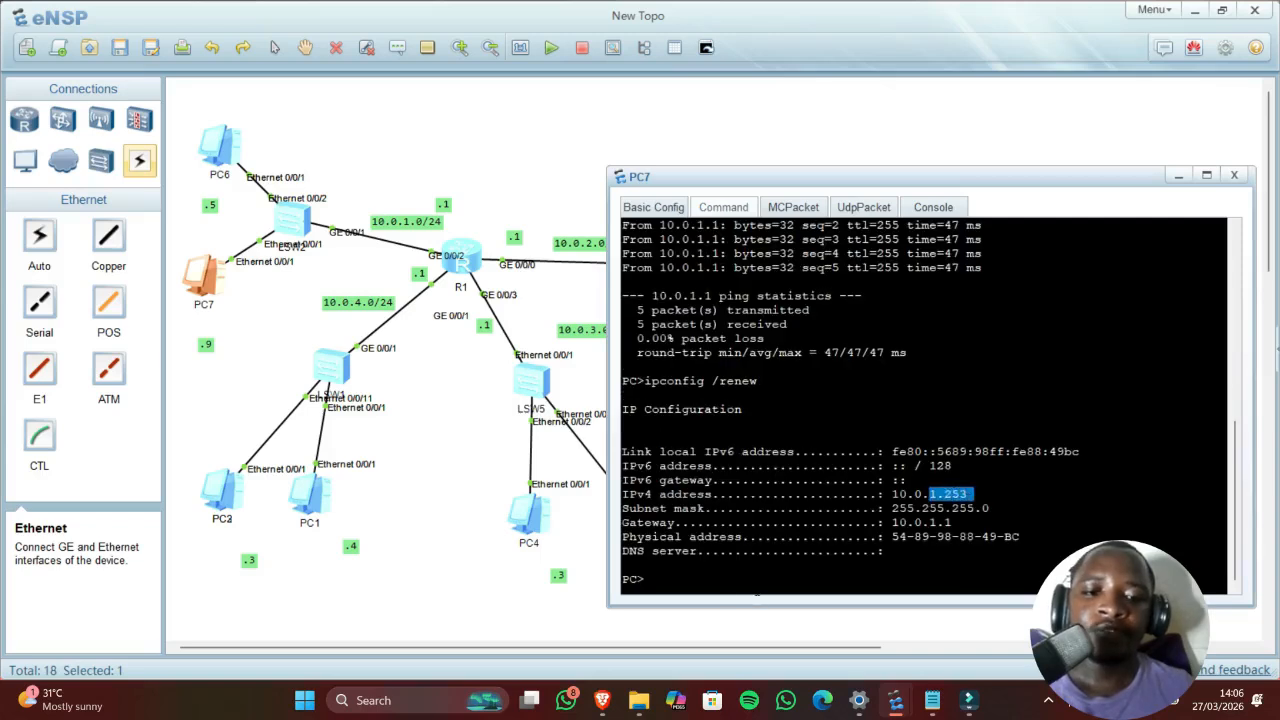
pyautogui.click(757, 592)
# Step: Ping gateway 10.0.1.1 from PC7, then bring R1's console and the DHCP notes forward
pyautogui.write('ping ')
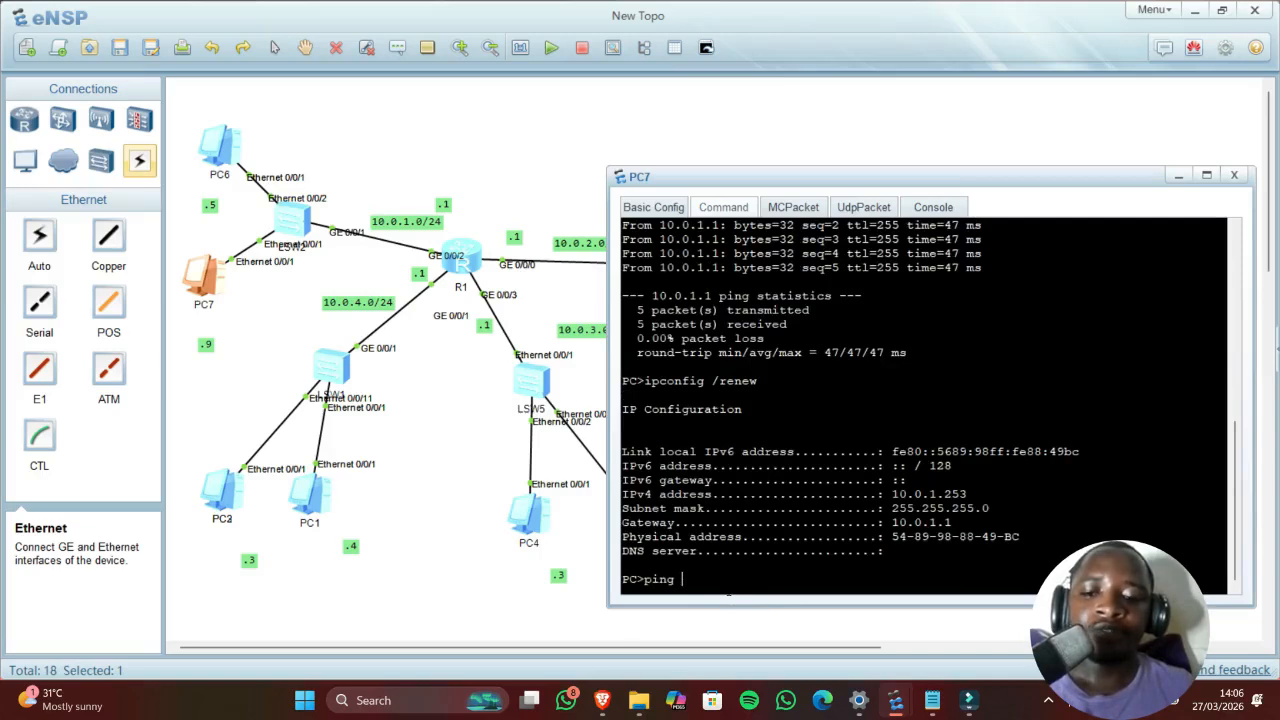
pyautogui.write('10.0')
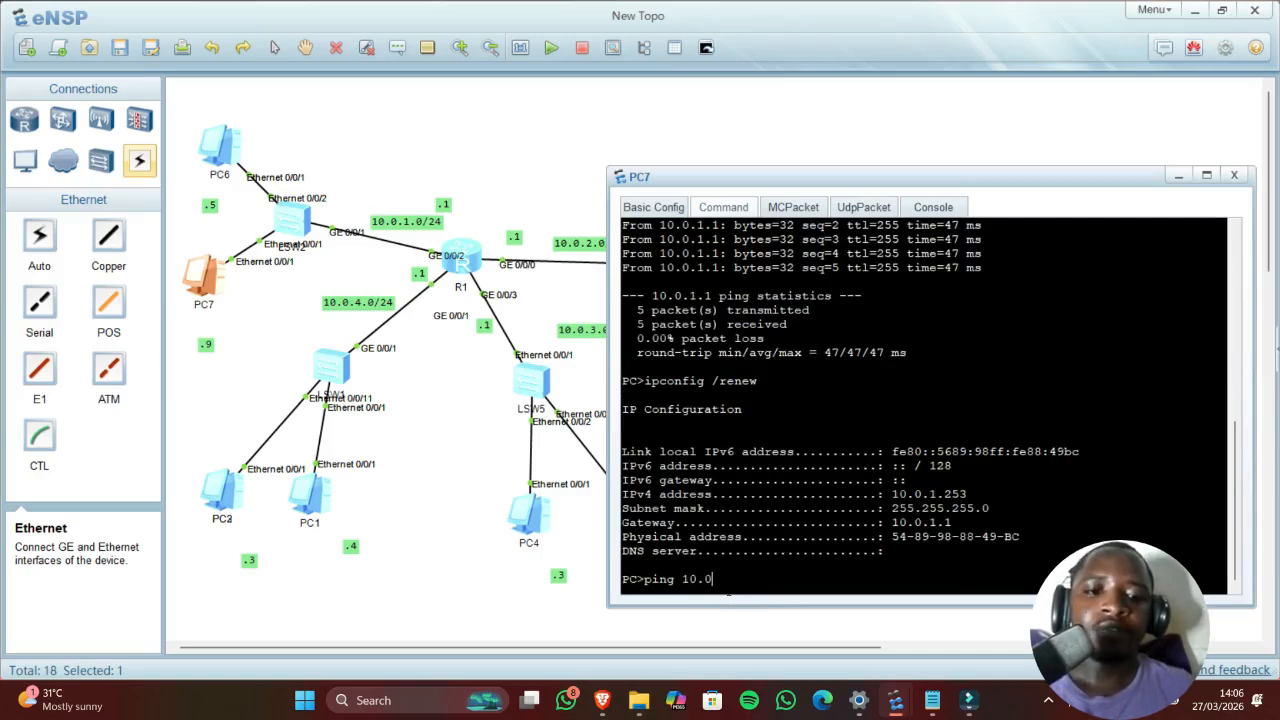
pyautogui.write('.1.1')
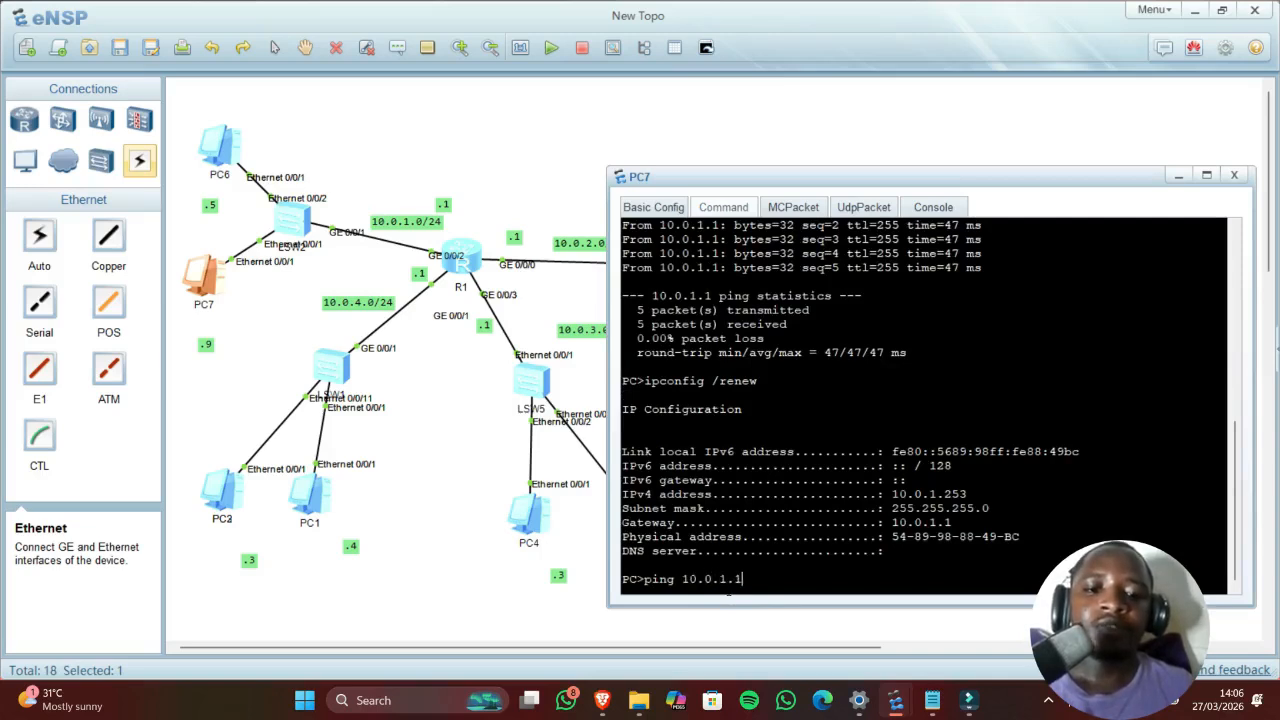
pyautogui.press('Return')
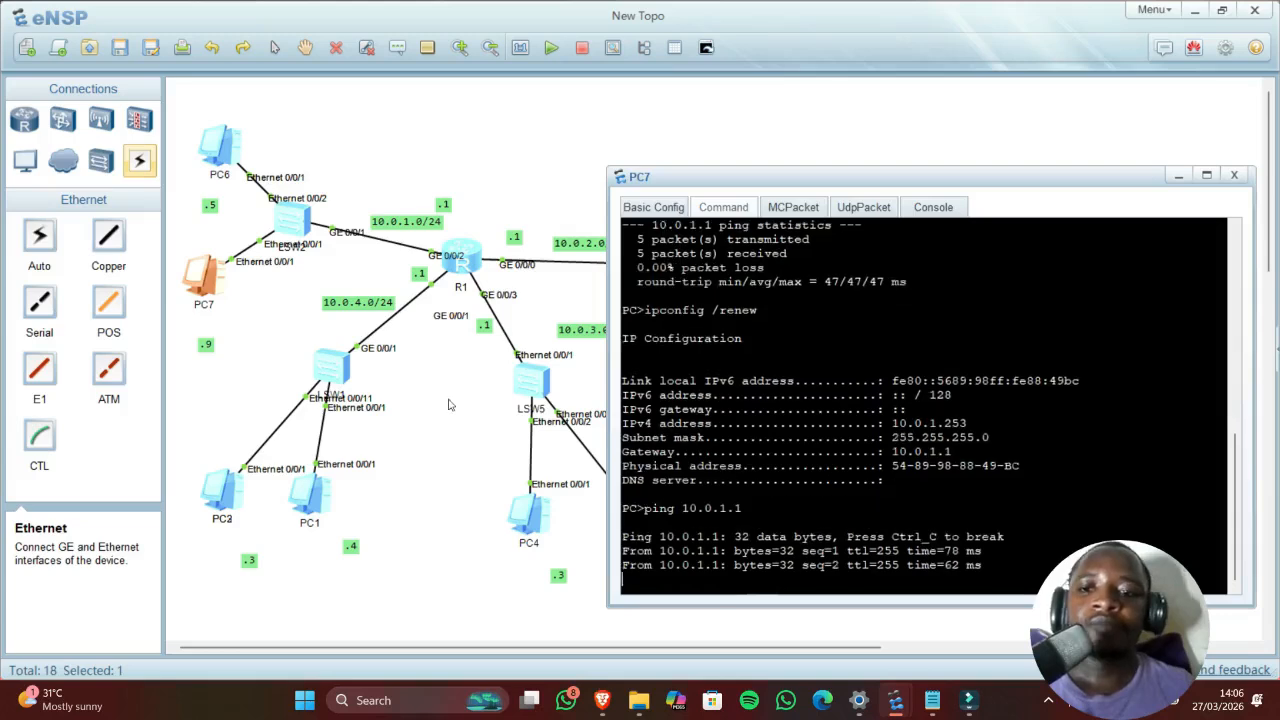
pyautogui.click(450, 402)
pyautogui.doubleClick(458, 254)
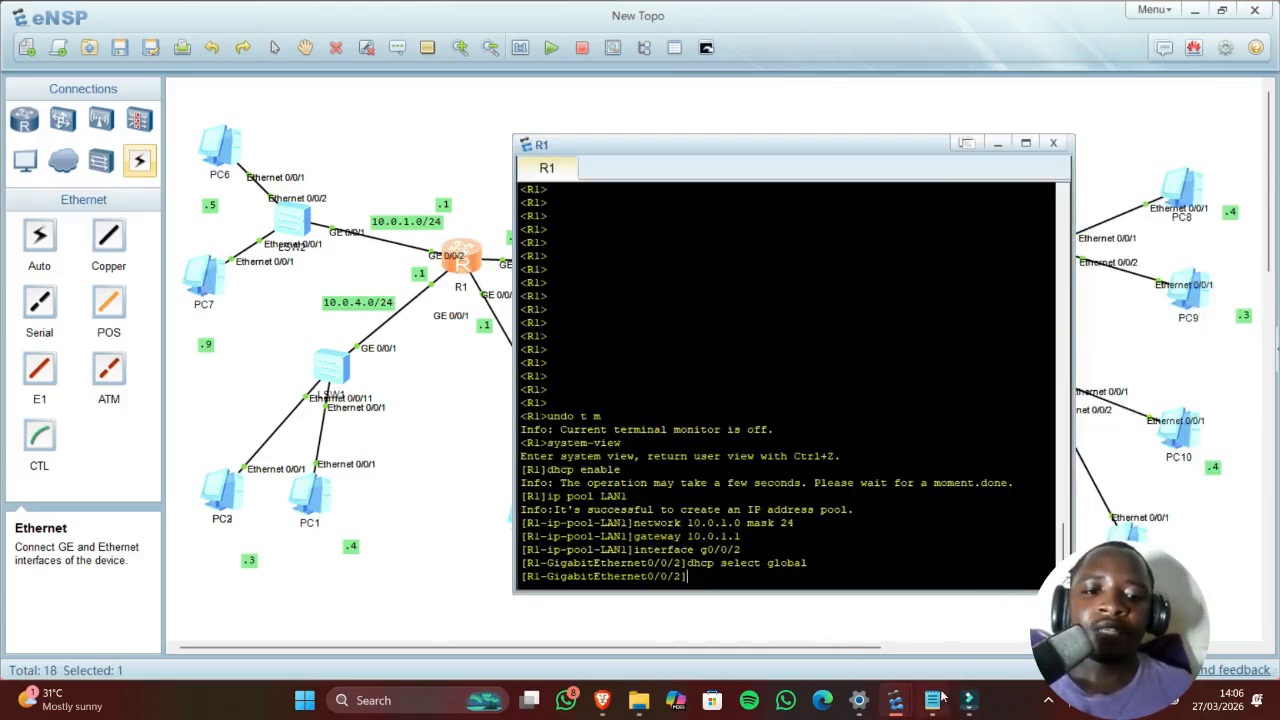
pyautogui.moveTo(931, 700)
pyautogui.click(940, 575)
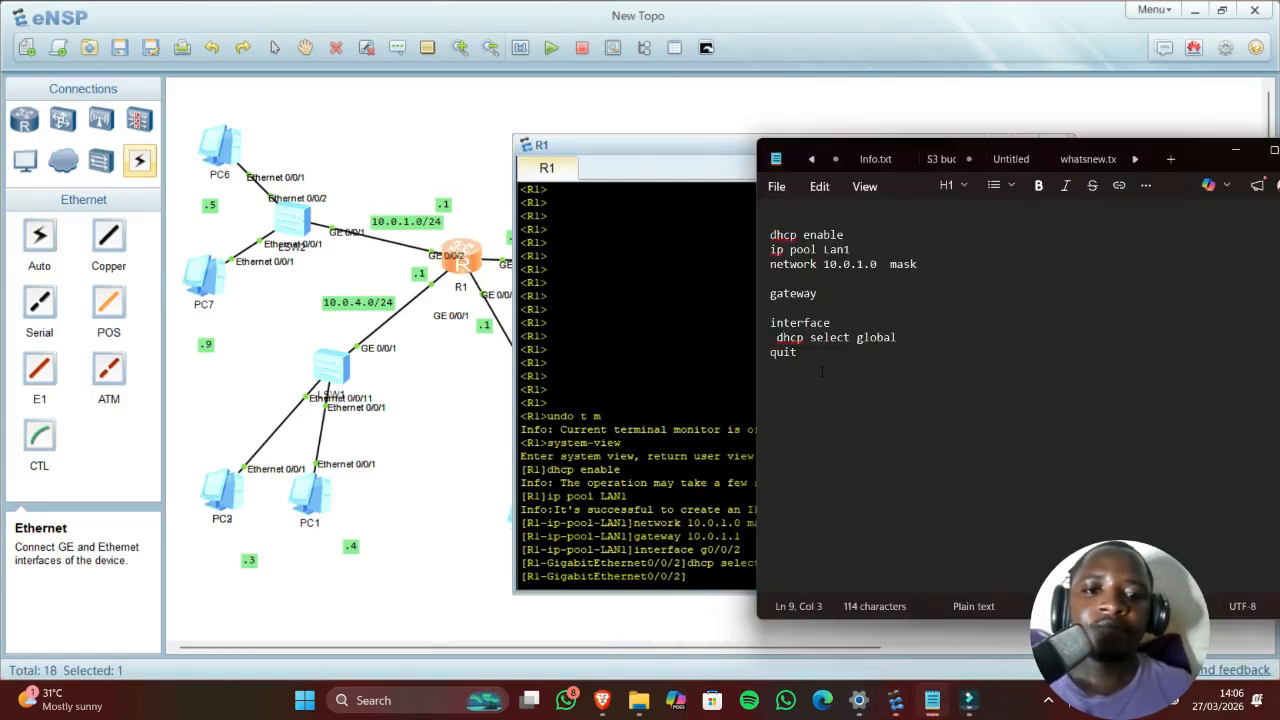
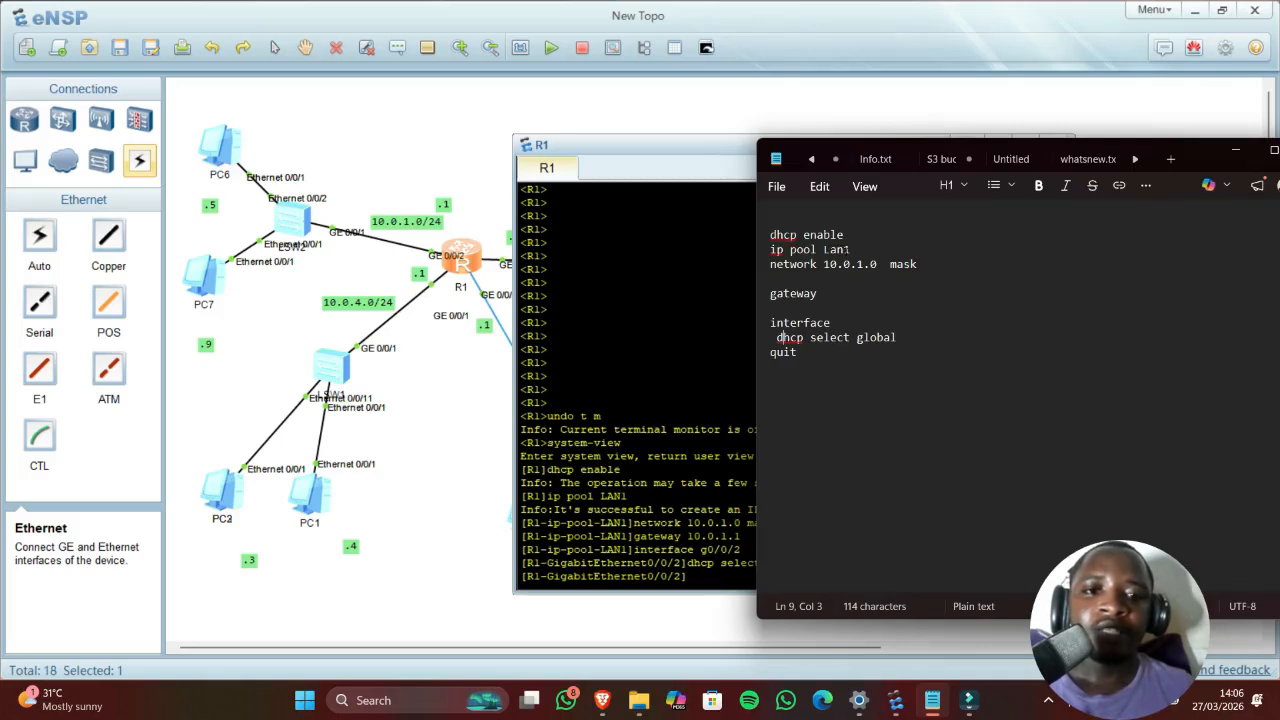
# Step: Leave R1's interface view and create the DHCP pool Lan2 from the pasted Lan1 command
pyautogui.moveTo(868, 249); pyautogui.dragTo(763, 257)
pyautogui.hotkey('ctrl', 'c')
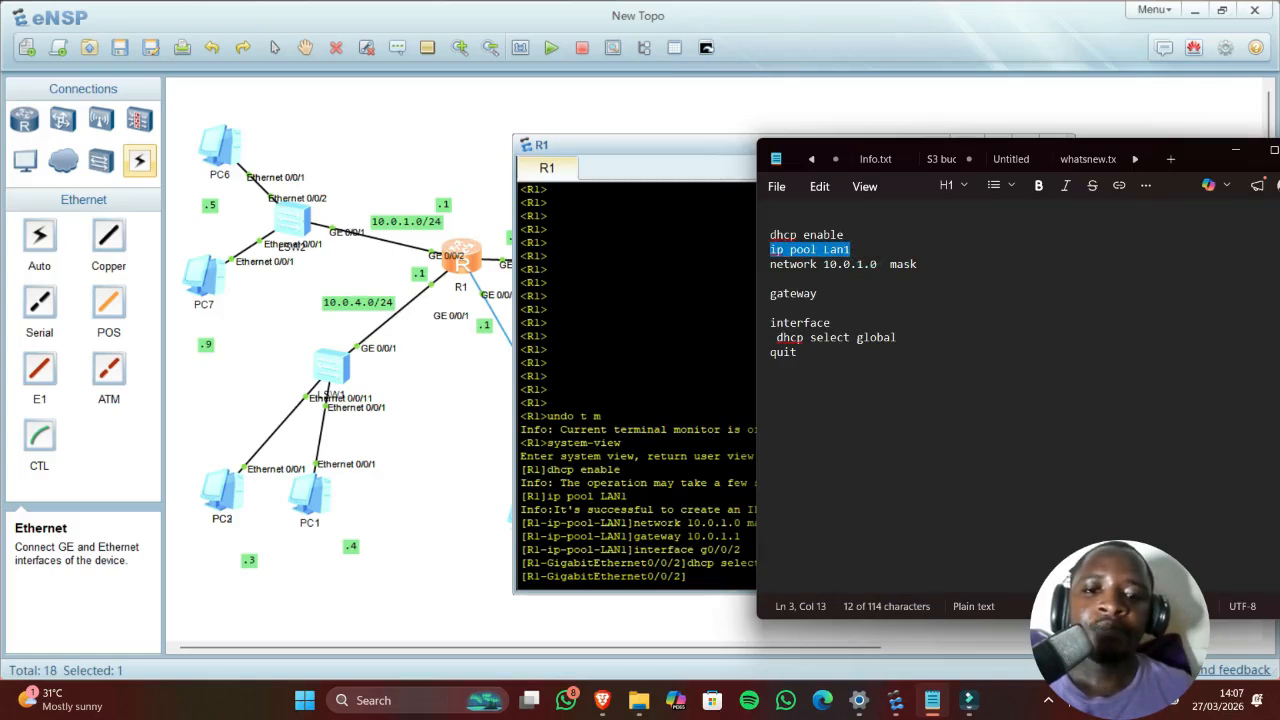
pyautogui.hotkey('alt', 'Tab')
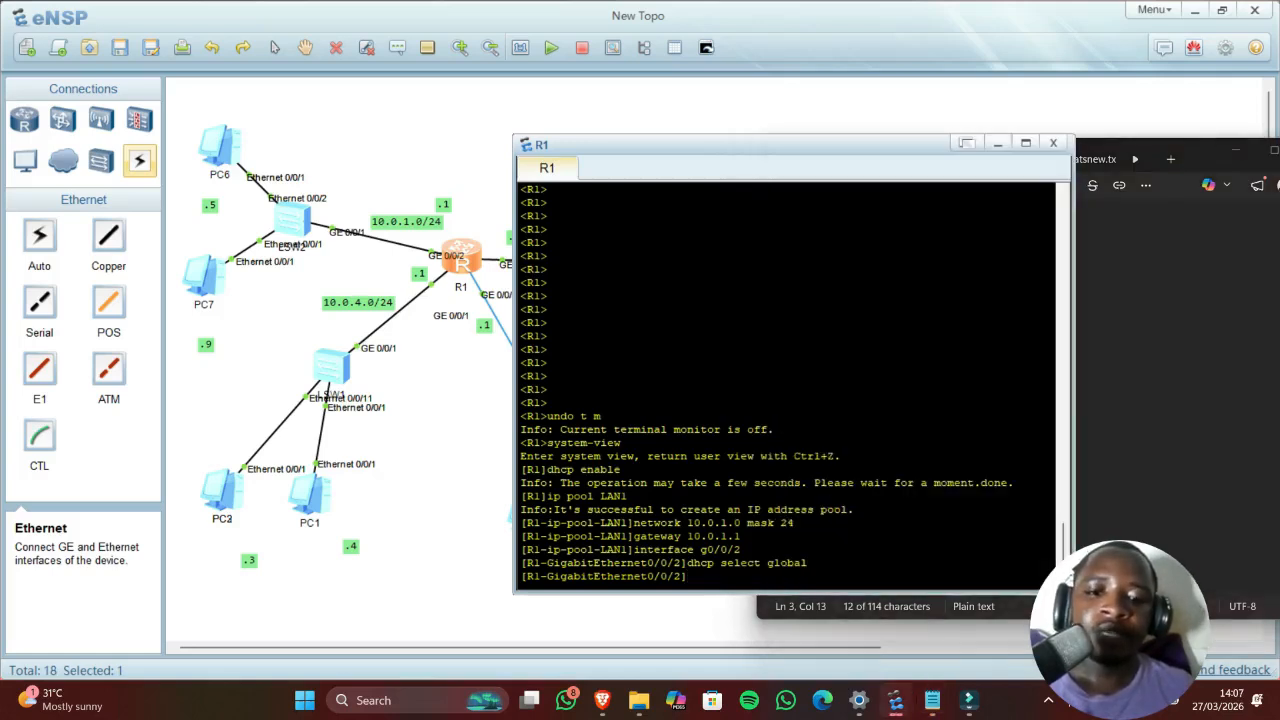
pyautogui.write('quit')
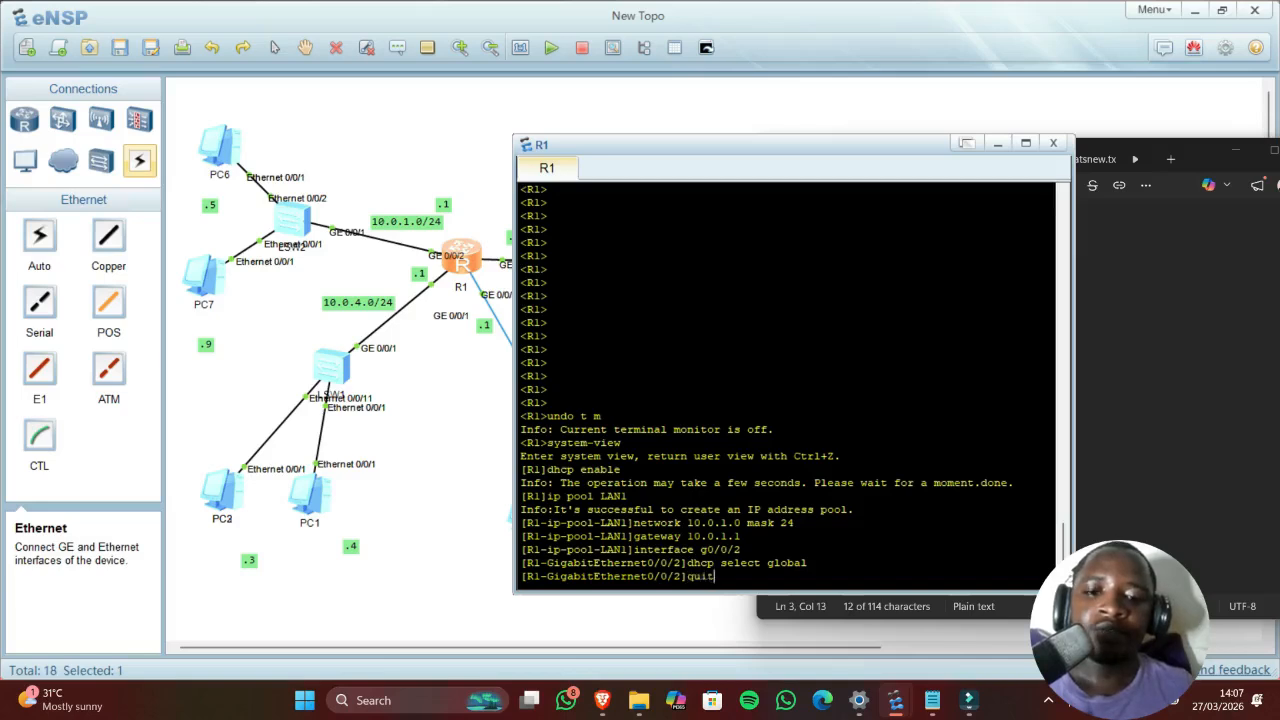
pyautogui.press('Return')
pyautogui.rightClick(602, 578)
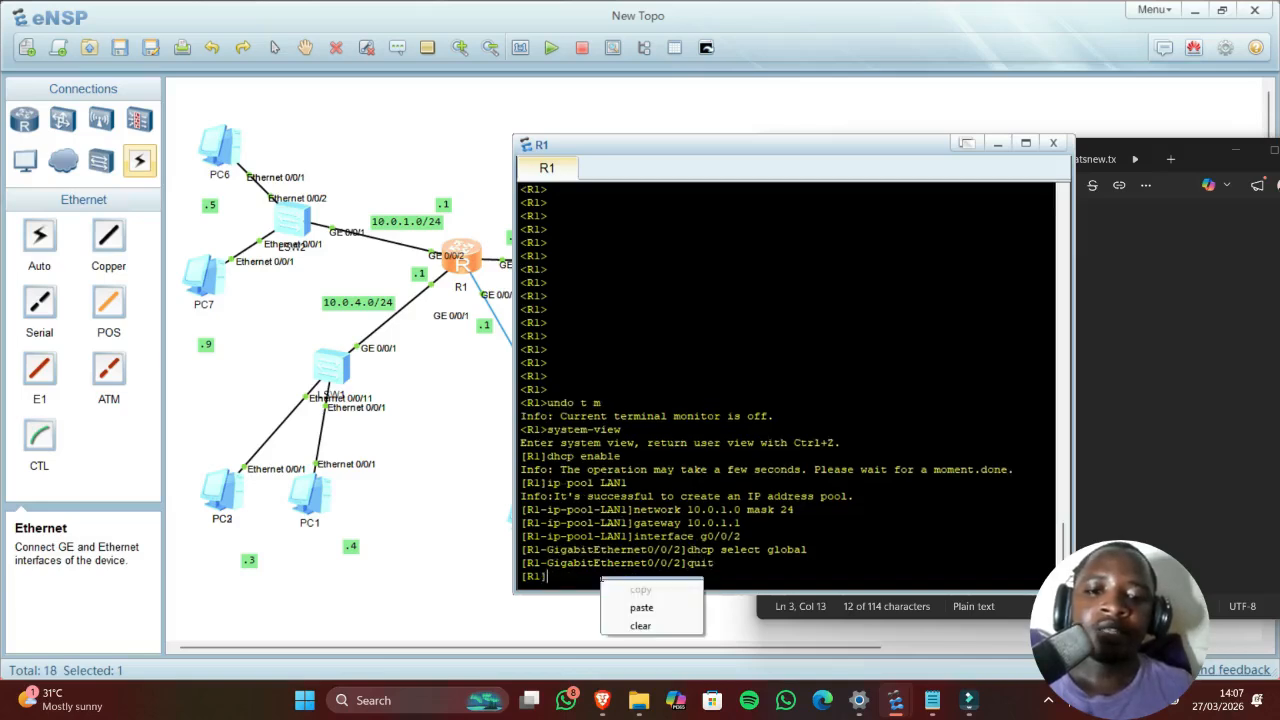
pyautogui.click(645, 607)
pyautogui.press('BackSpace')
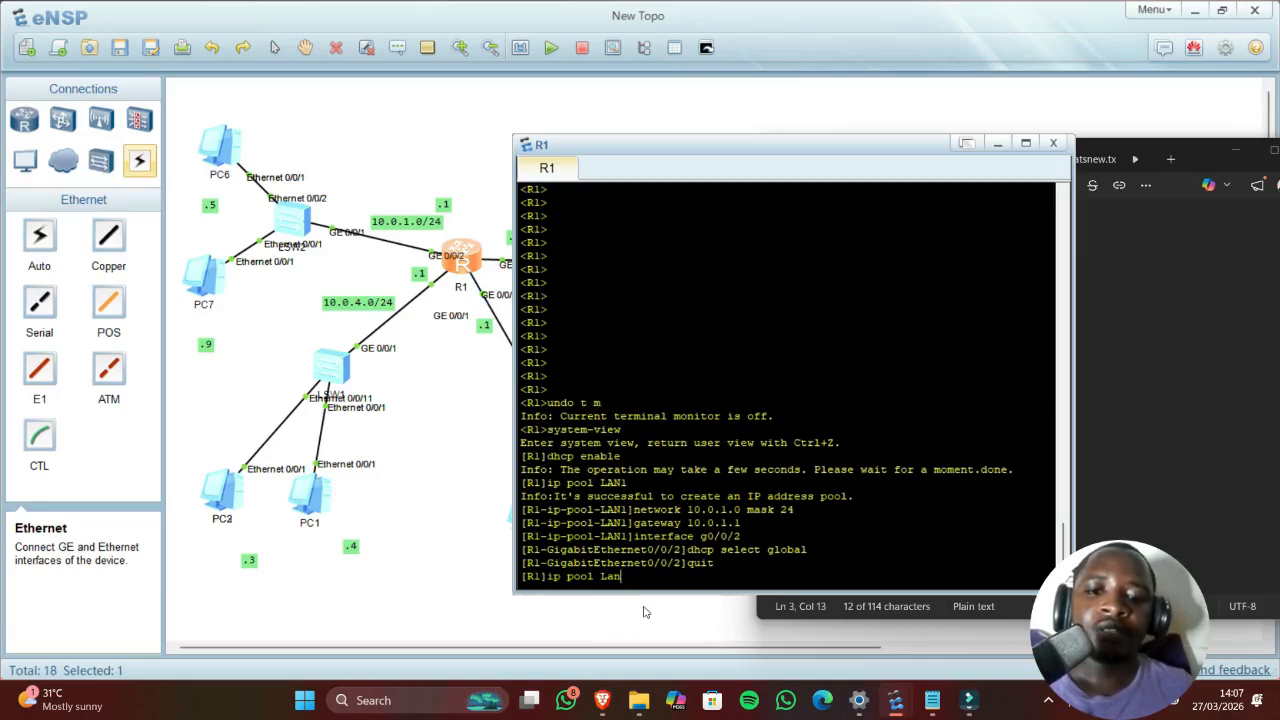
pyautogui.write('2')
pyautogui.press('Return')
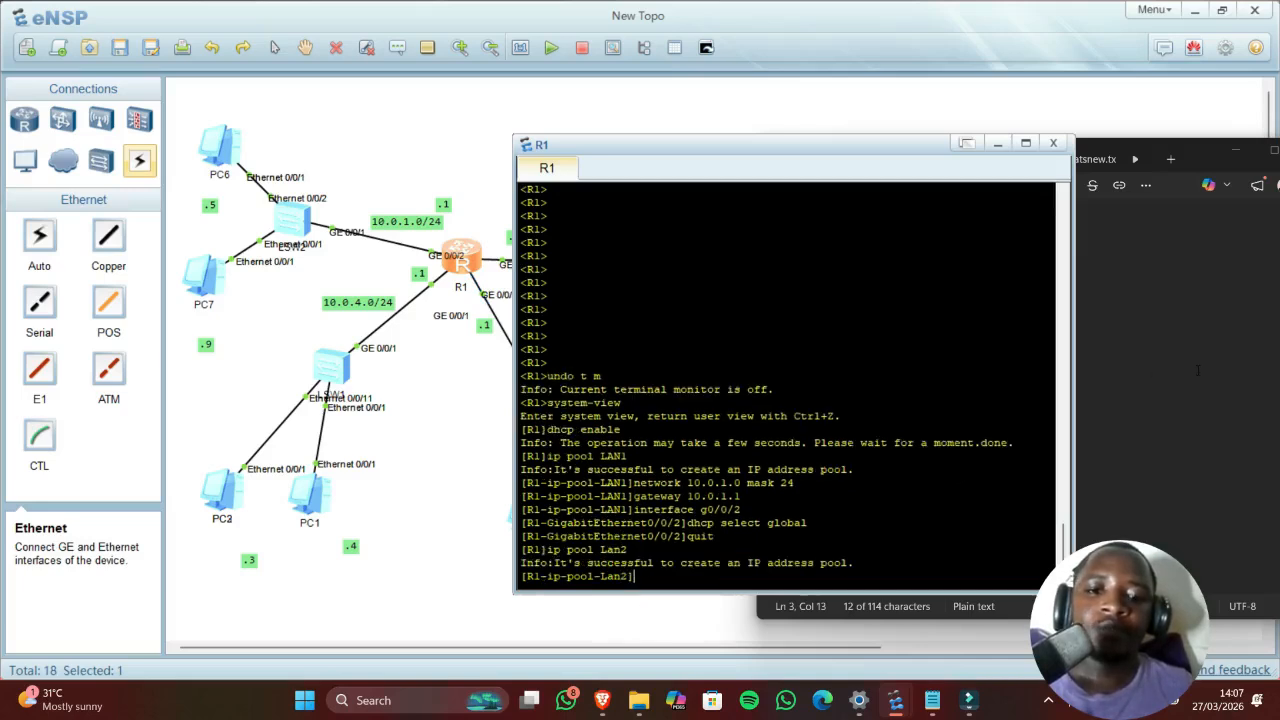
# Step: Assign network 10.0.4.0 mask 24 to pool Lan2
pyautogui.click(1190, 369)
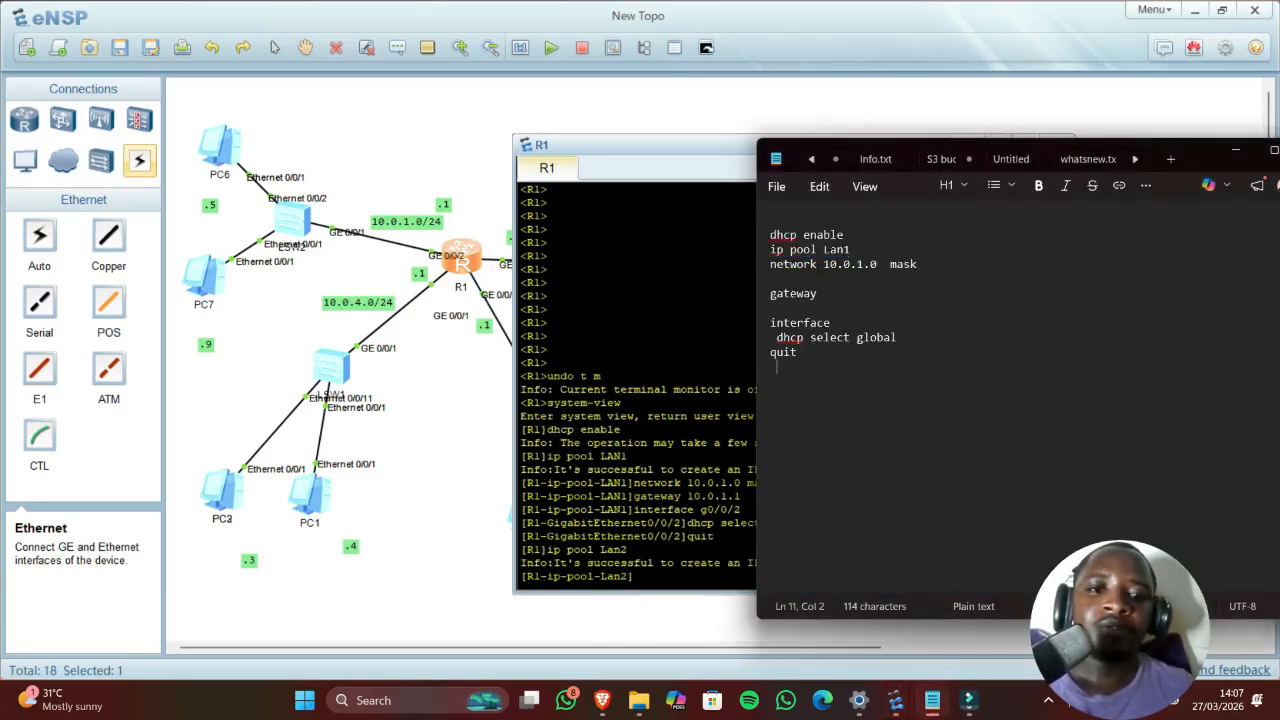
pyautogui.doubleClick(805, 265)
pyautogui.hotkey('ctrl', 'c')
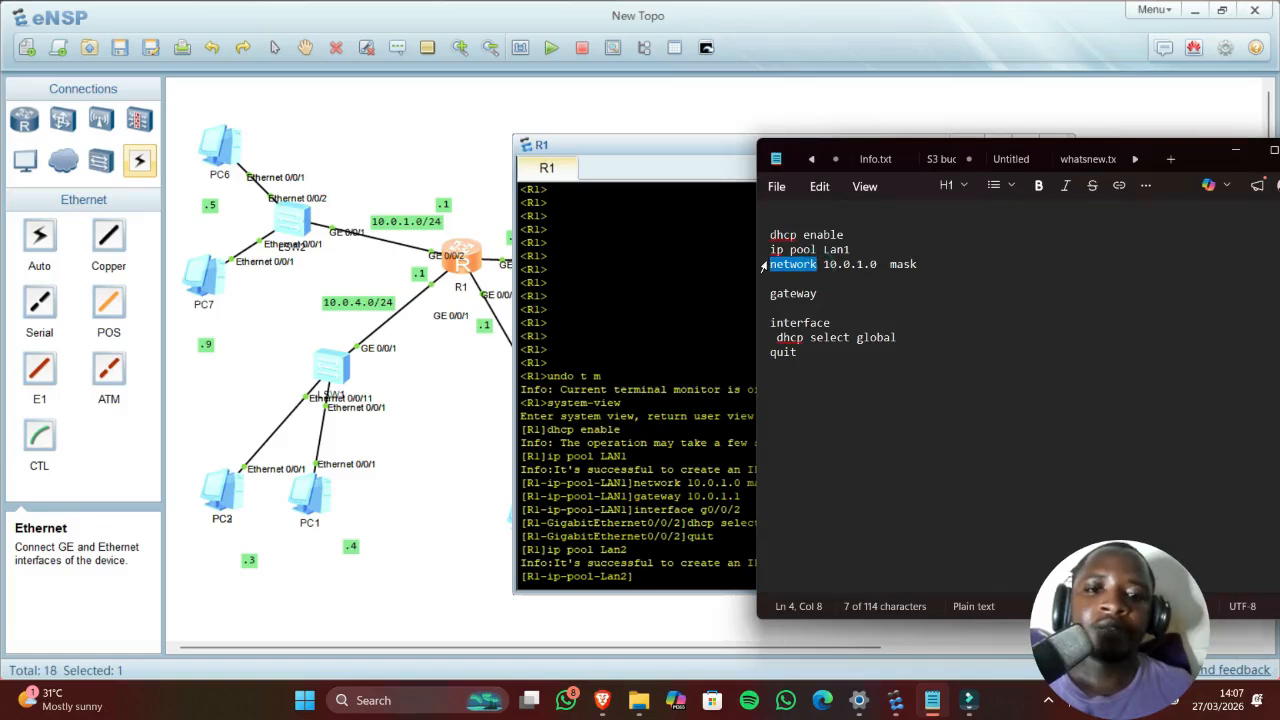
pyautogui.click(640, 576)
pyautogui.rightClick(653, 573)
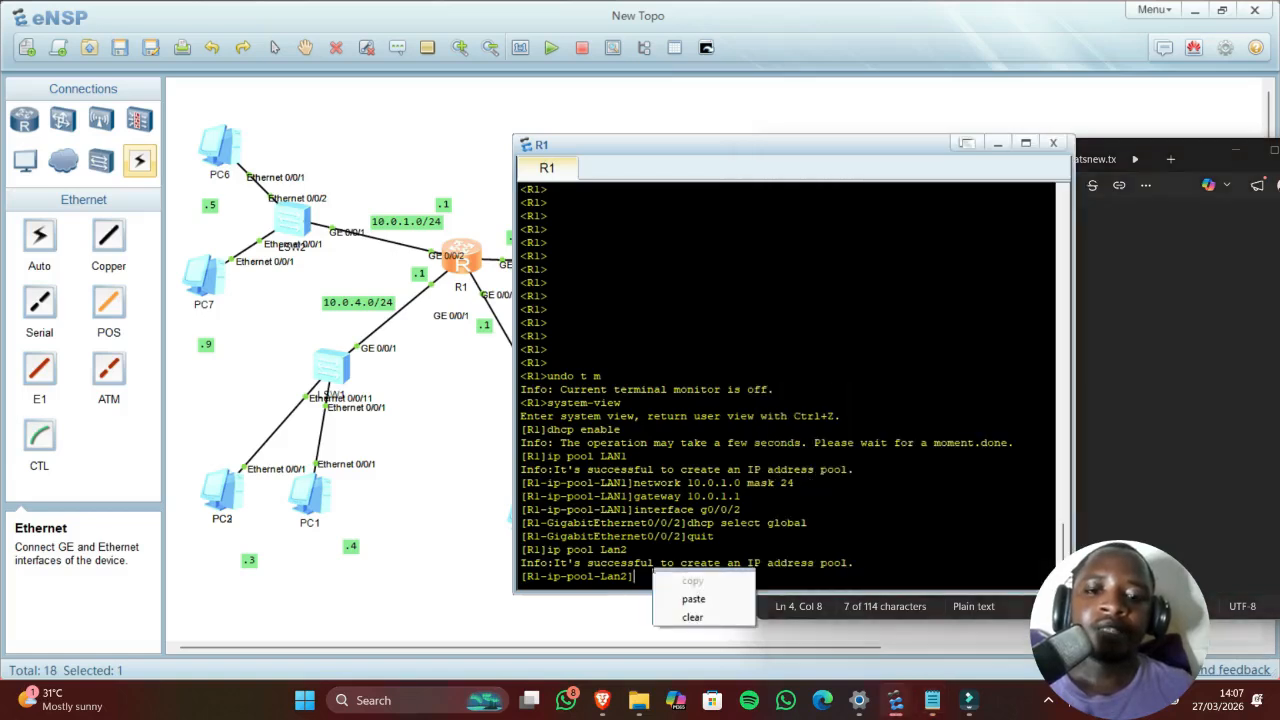
pyautogui.click(693, 599)
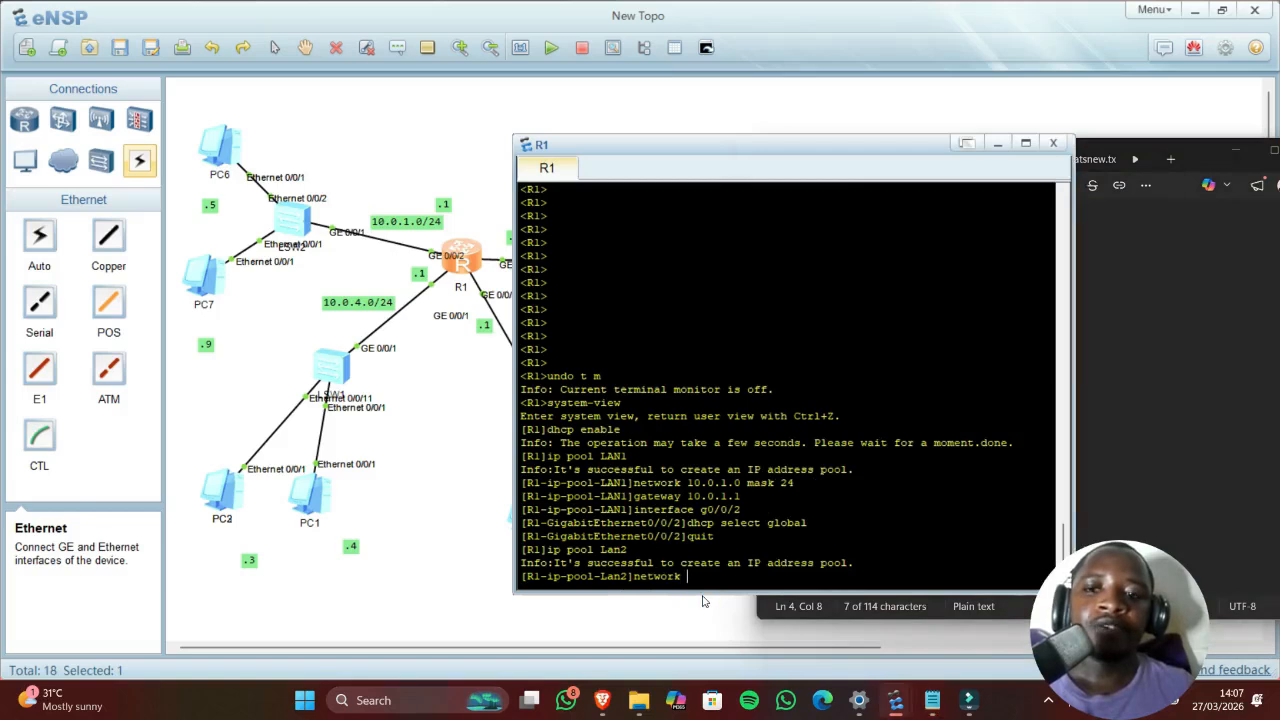
pyautogui.write('10')
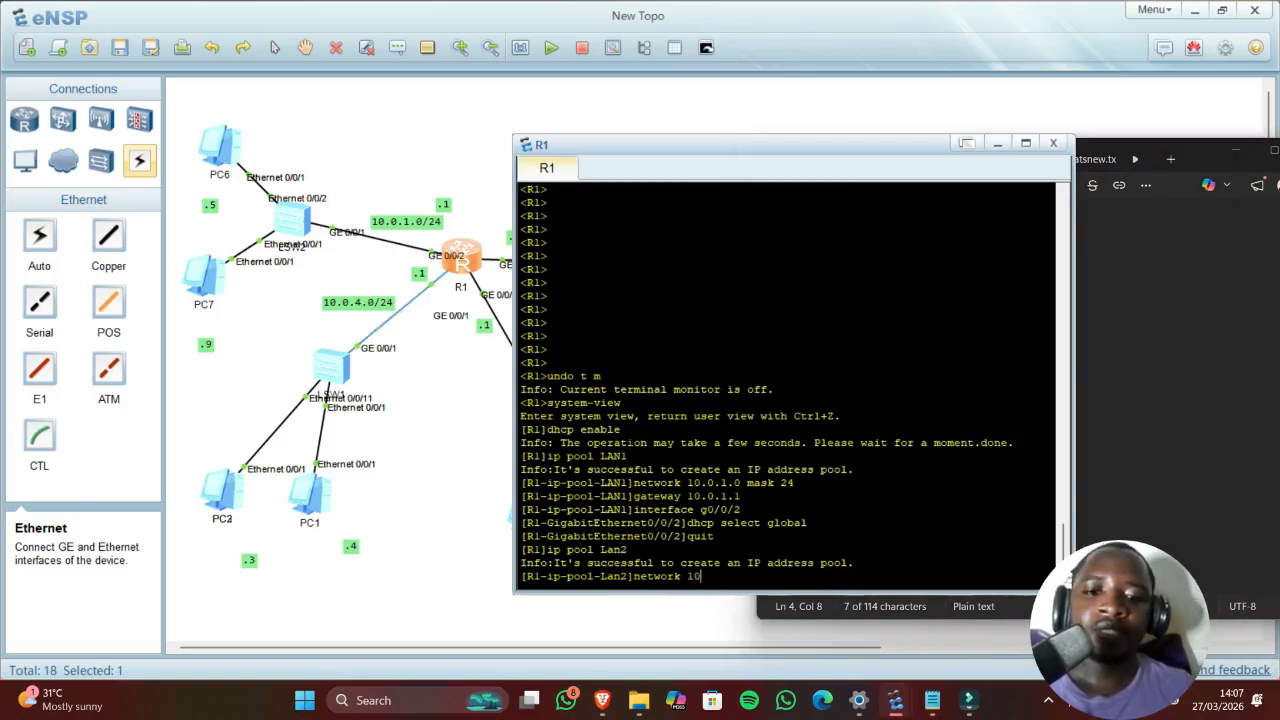
pyautogui.write('.0')
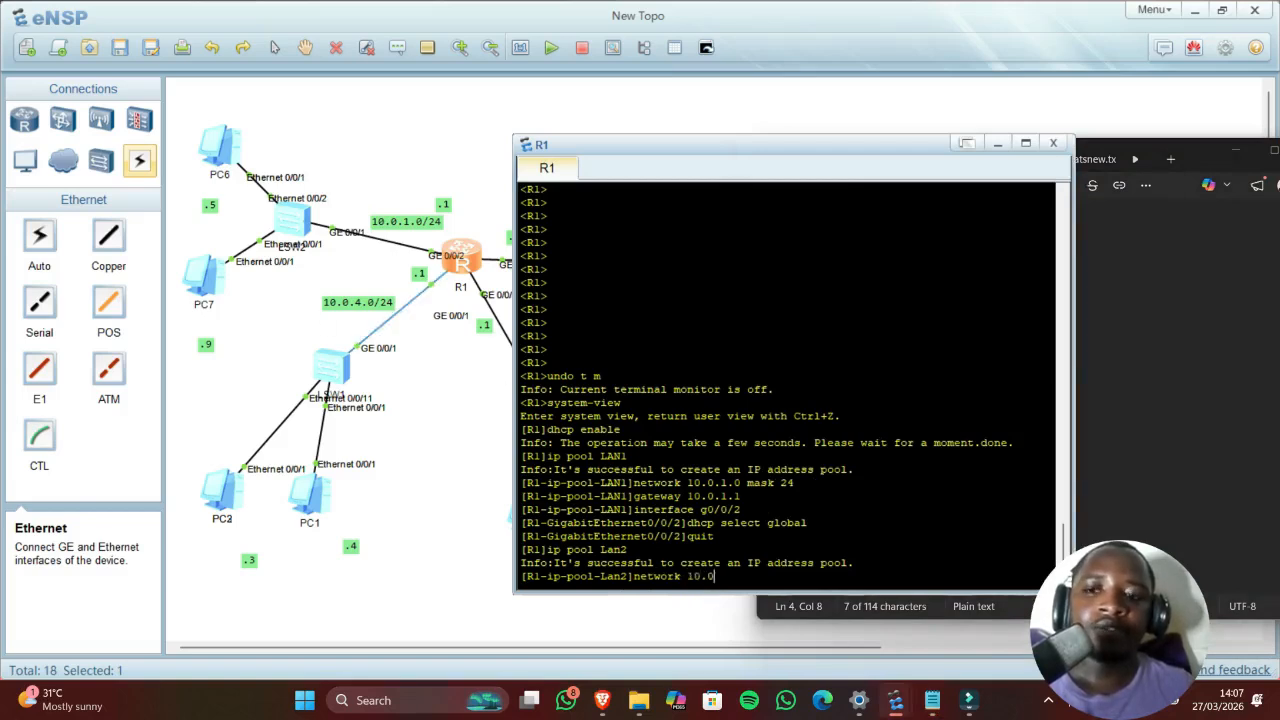
pyautogui.write('.4')
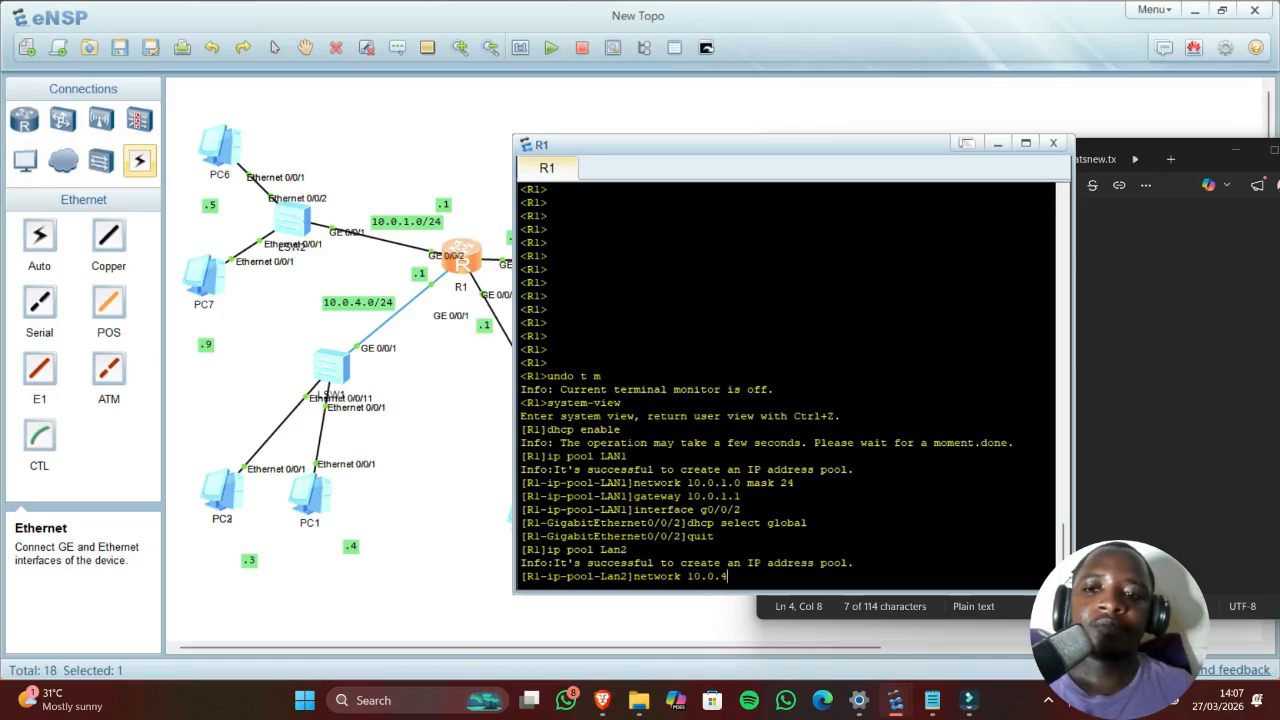
pyautogui.write('.0 ')
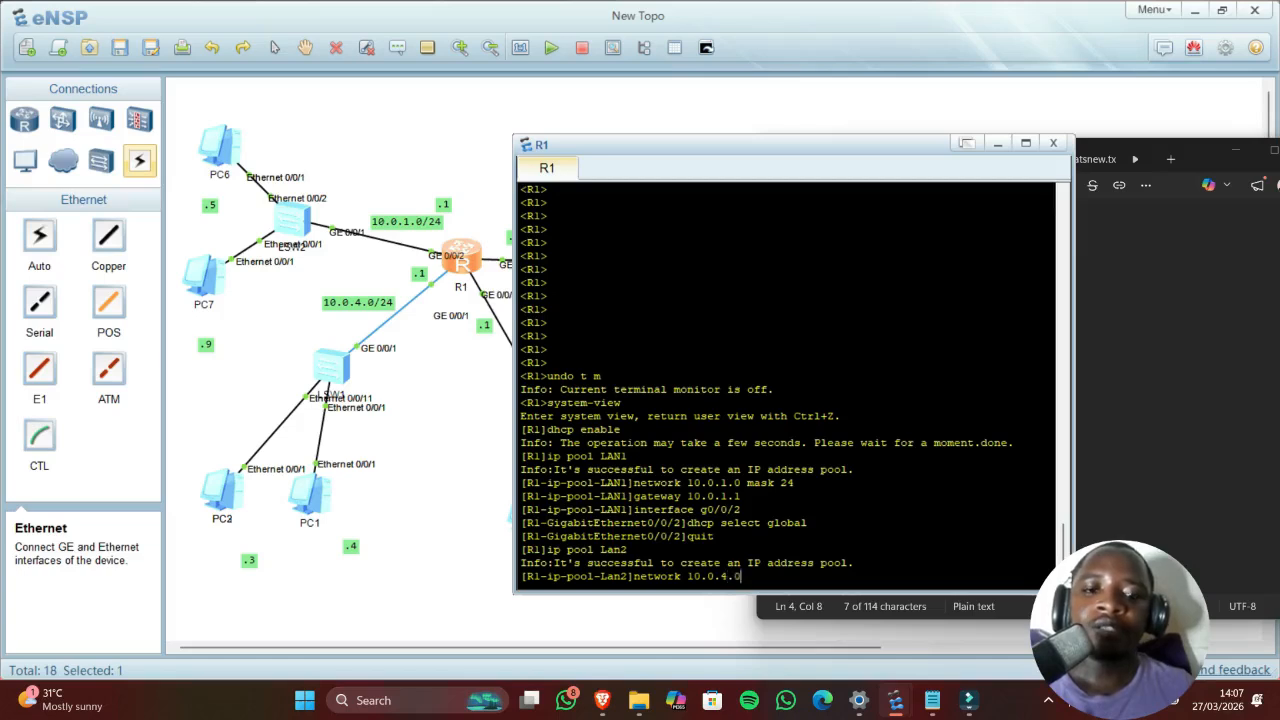
pyautogui.write('mask 24')
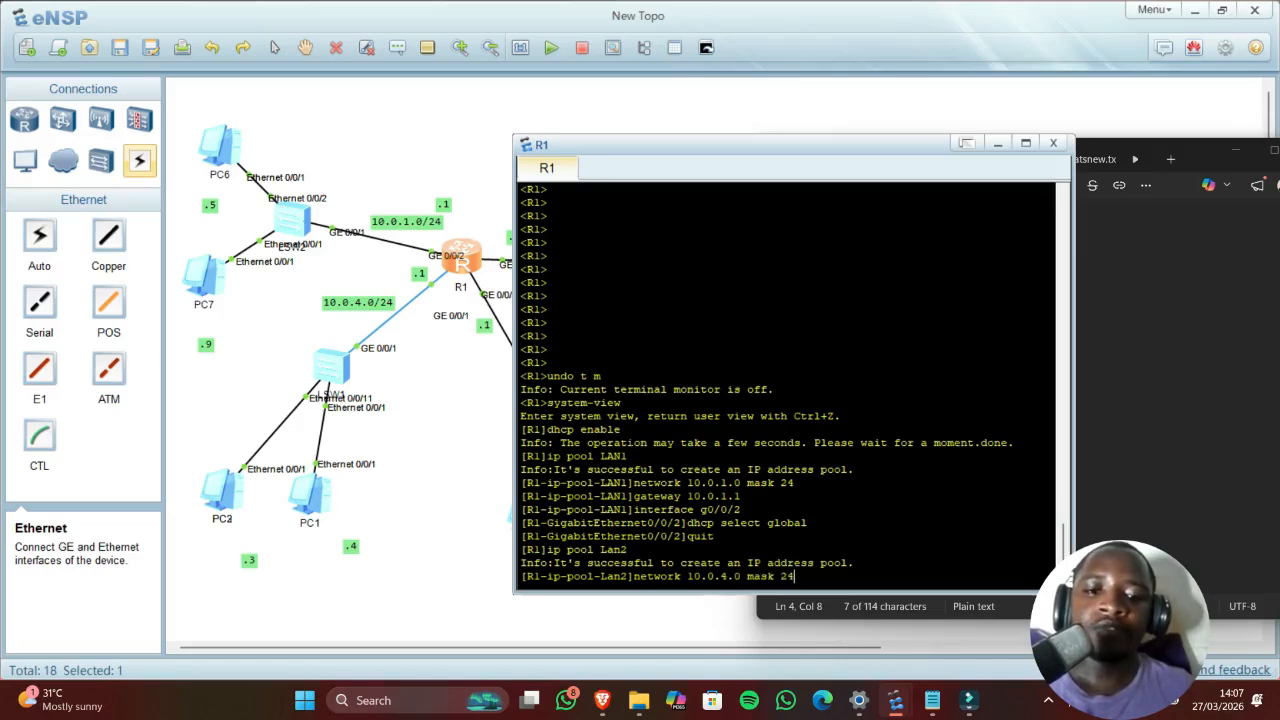
pyautogui.press('Return')
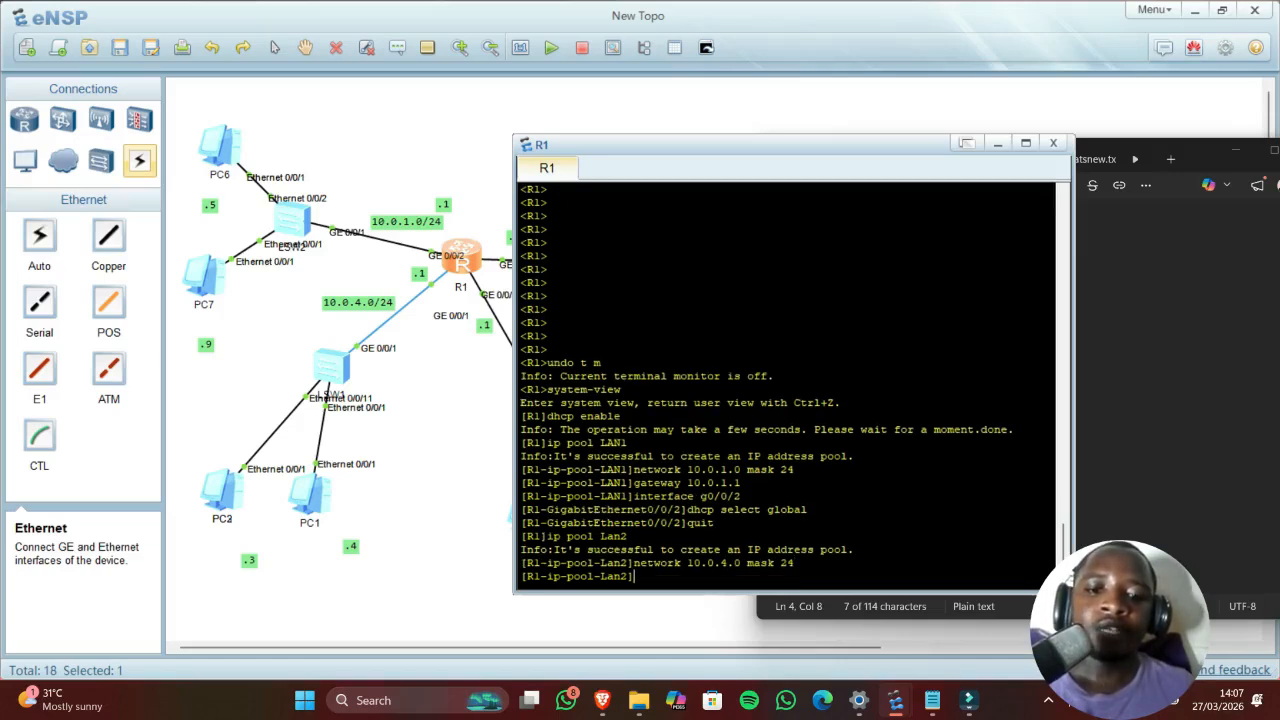
# Step: Set the Lan2 pool gateway to 10.0.4.1
pyautogui.click(1129, 401)
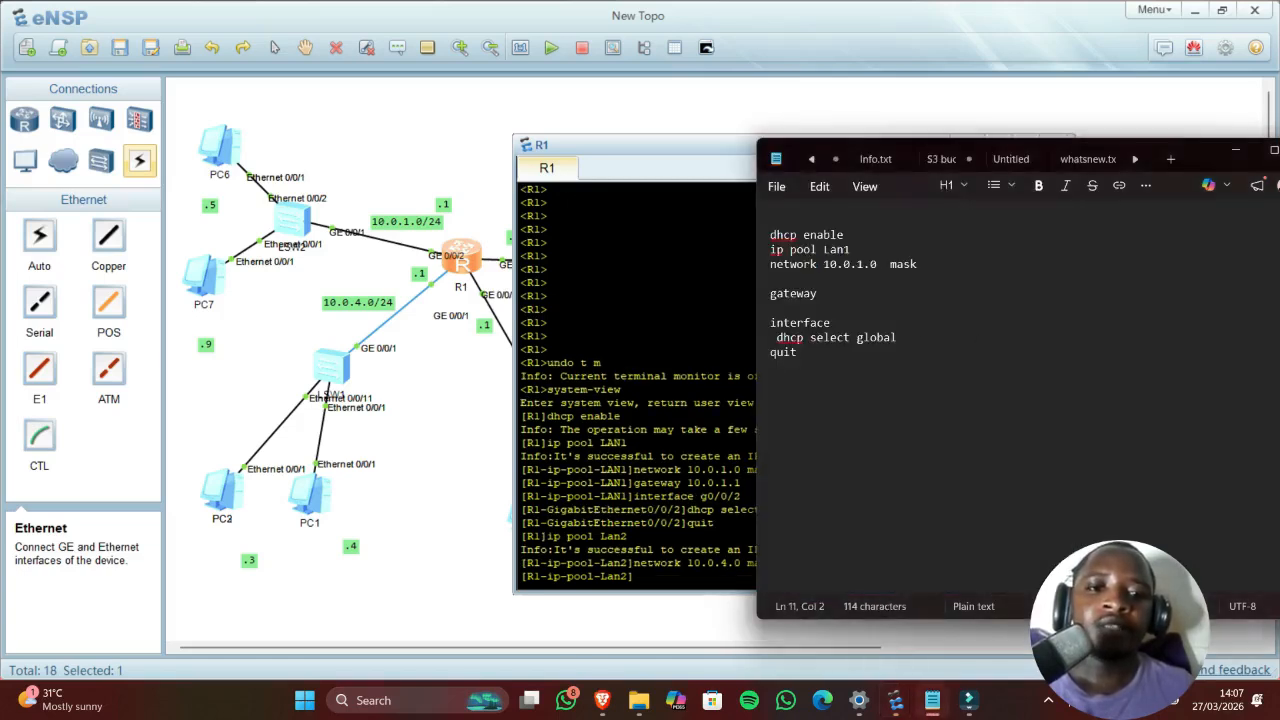
pyautogui.hotkey('alt', 'Tab')
pyautogui.write('gate')
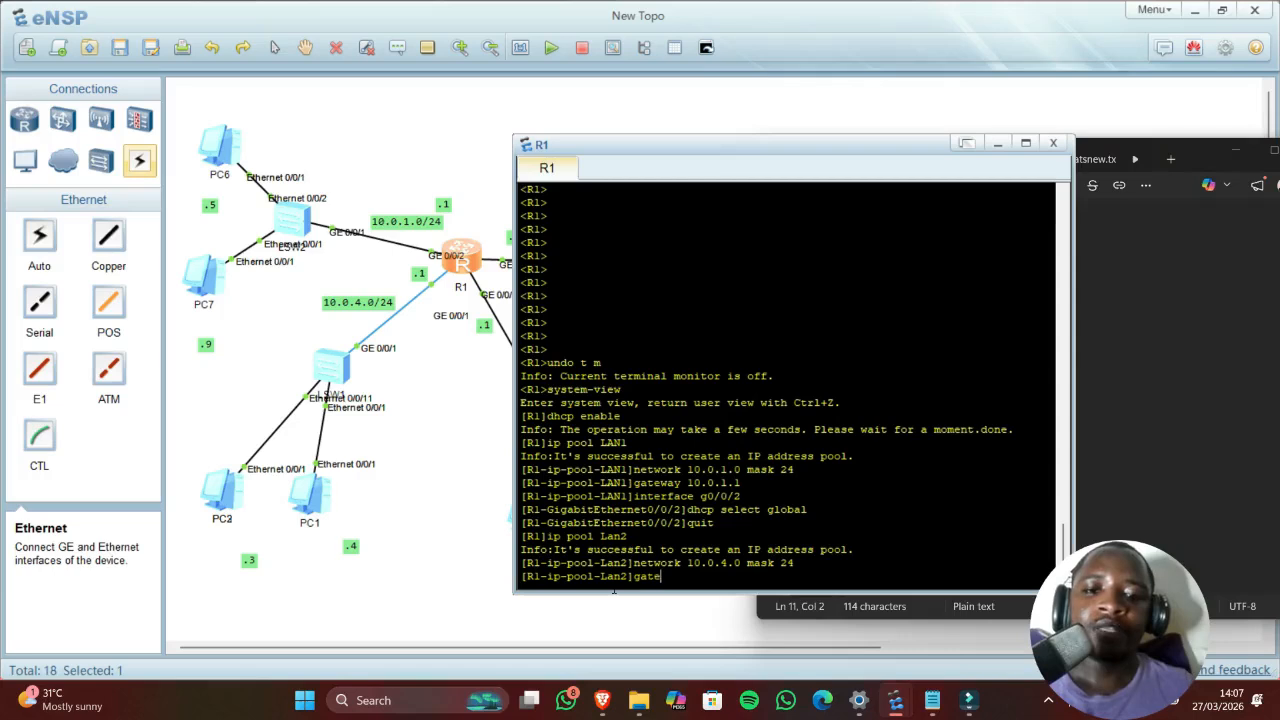
pyautogui.write('way 1')
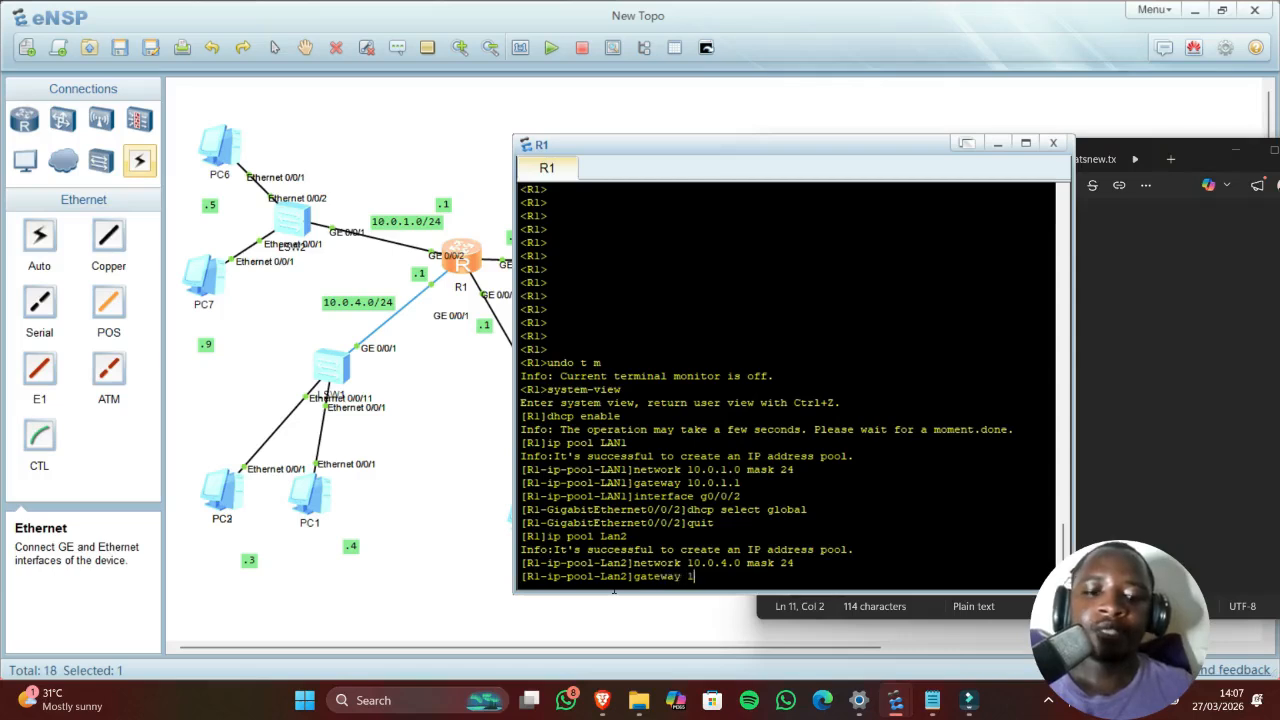
pyautogui.write('0.0.4.1')
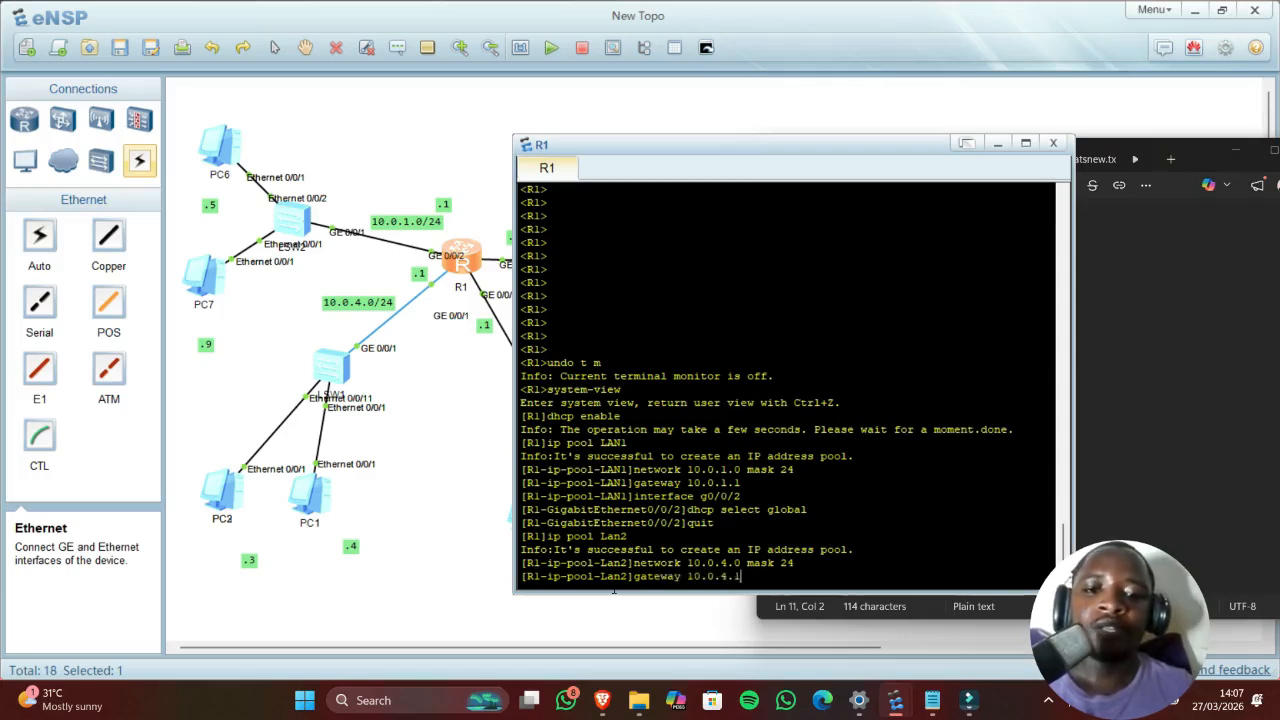
pyautogui.press('Return')
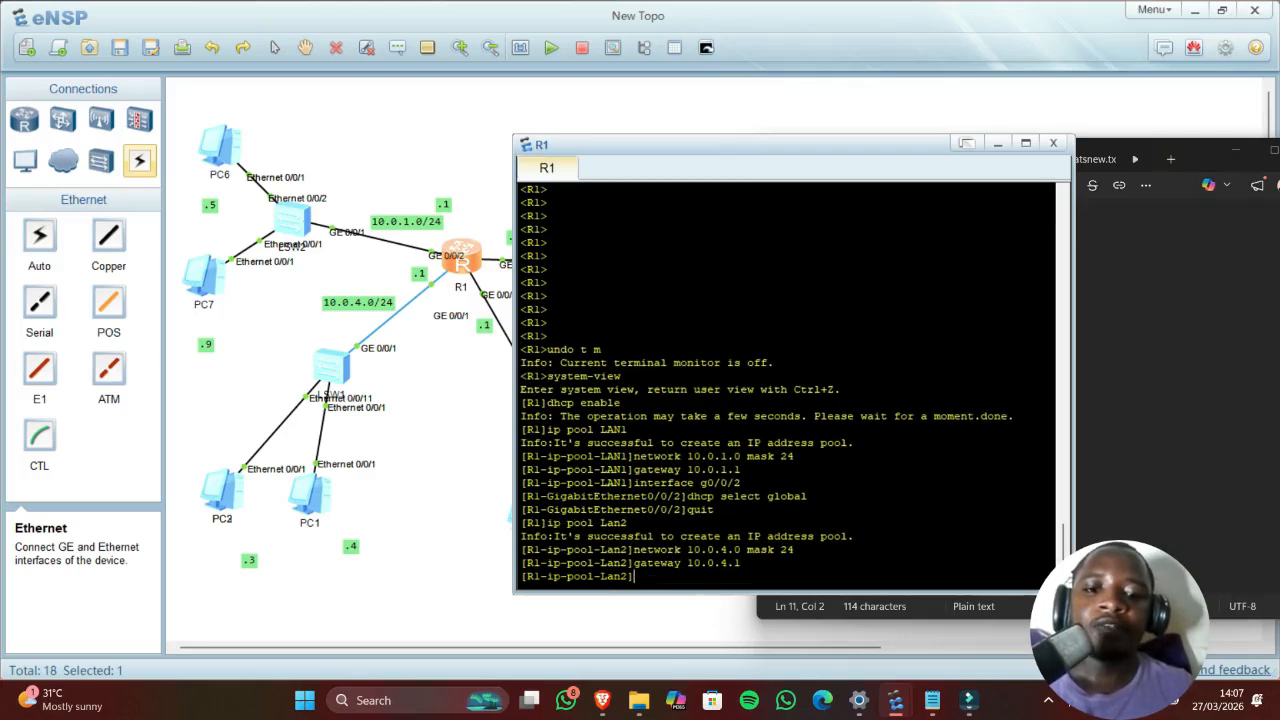
# Step: Enable dhcp select global on R1's interface GigabitEthernet0/0/1
pyautogui.click(1101, 464)
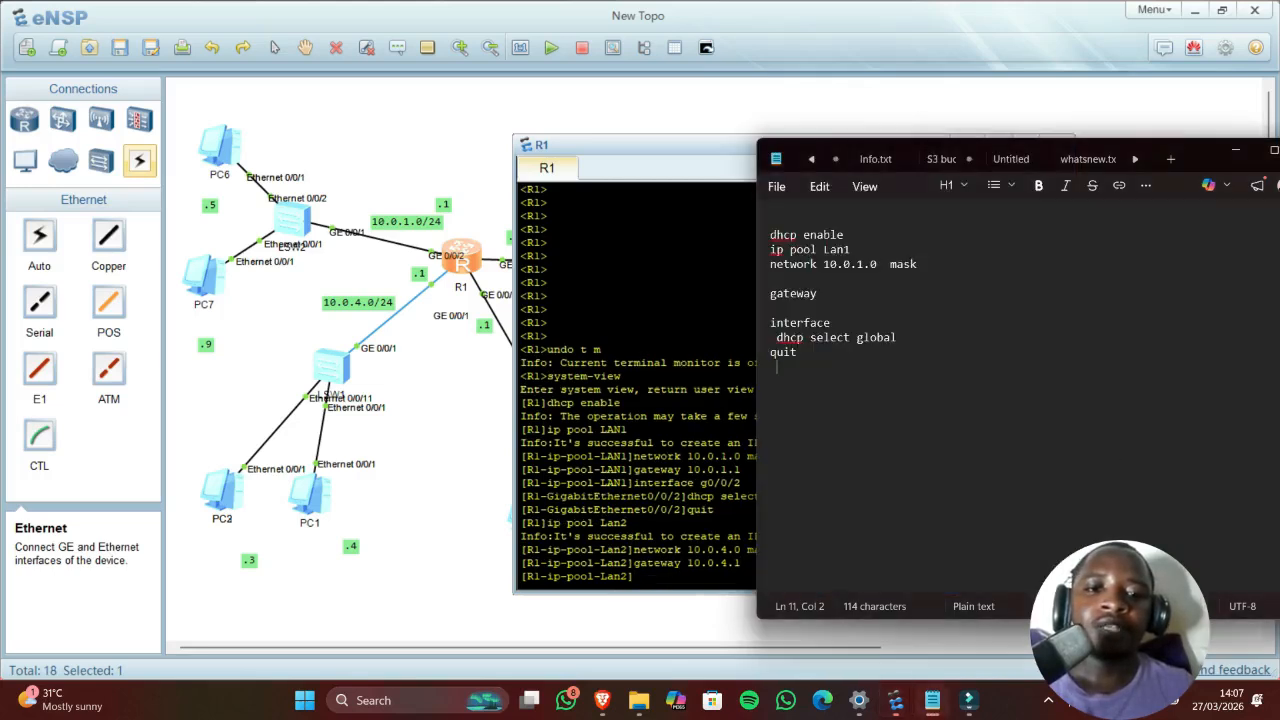
pyautogui.hotkey('alt', 'Tab')
pyautogui.write('inte')
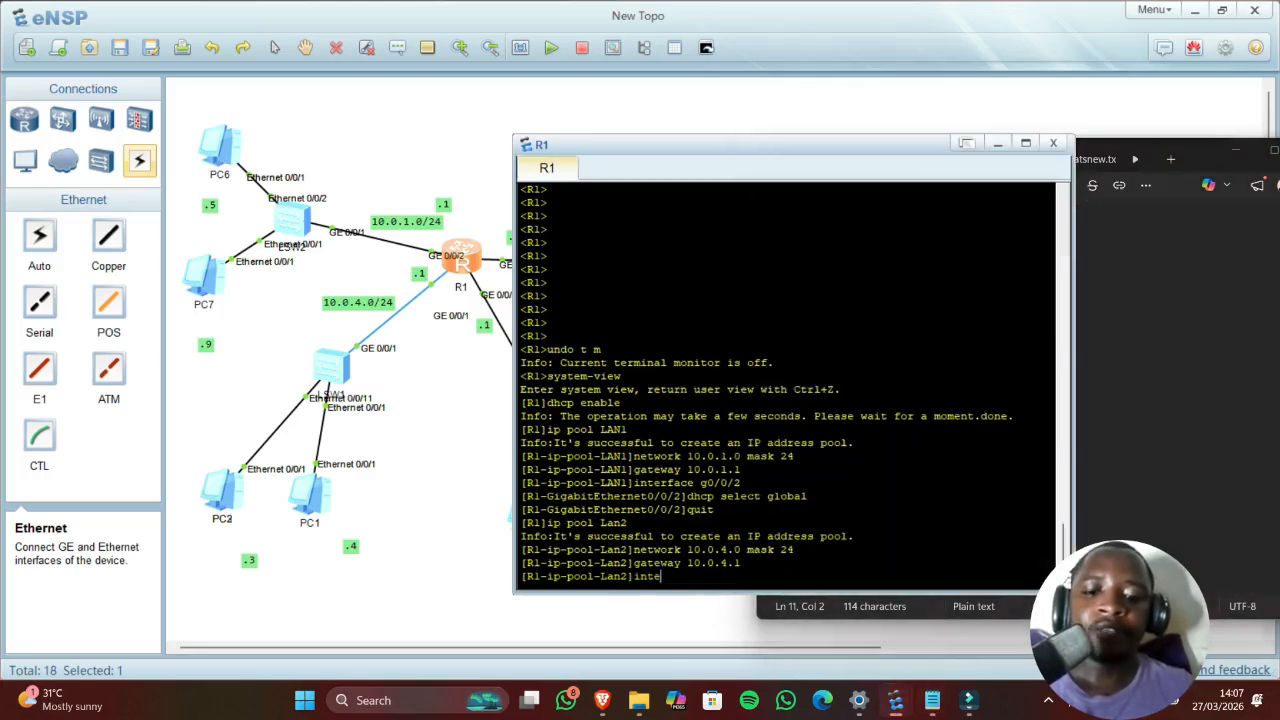
pyautogui.write('rfa')
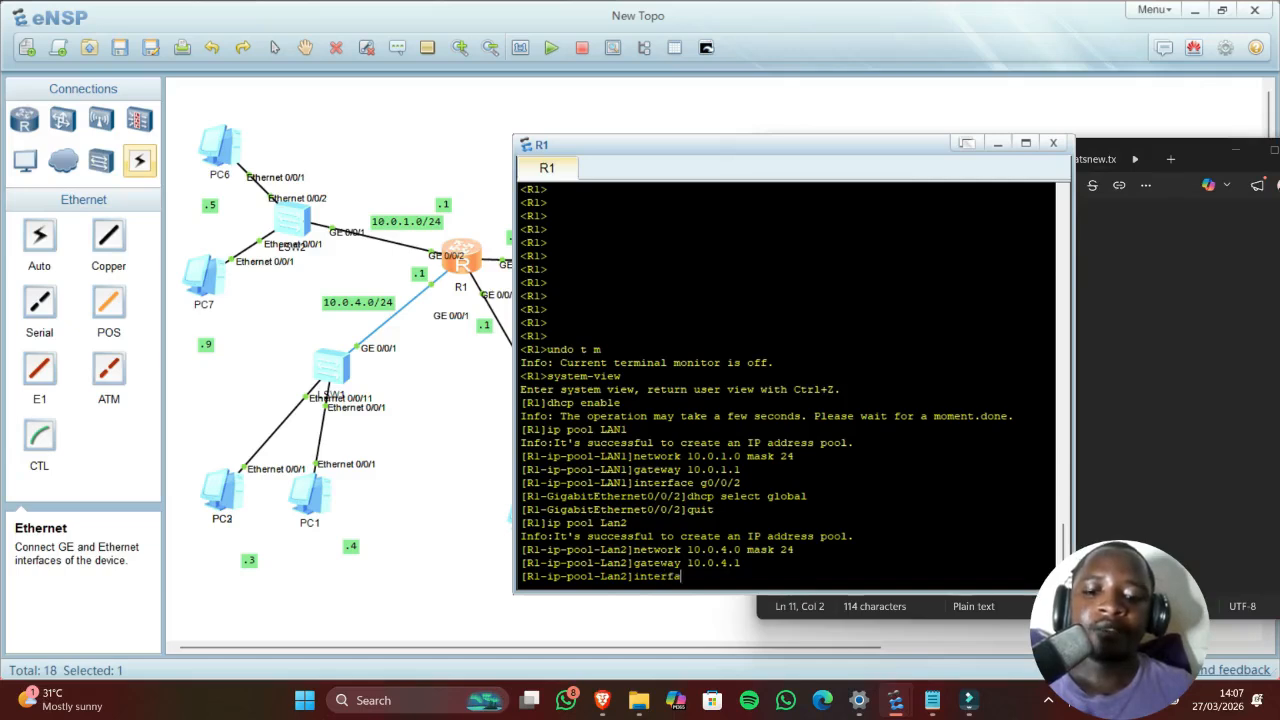
pyautogui.write('ce')
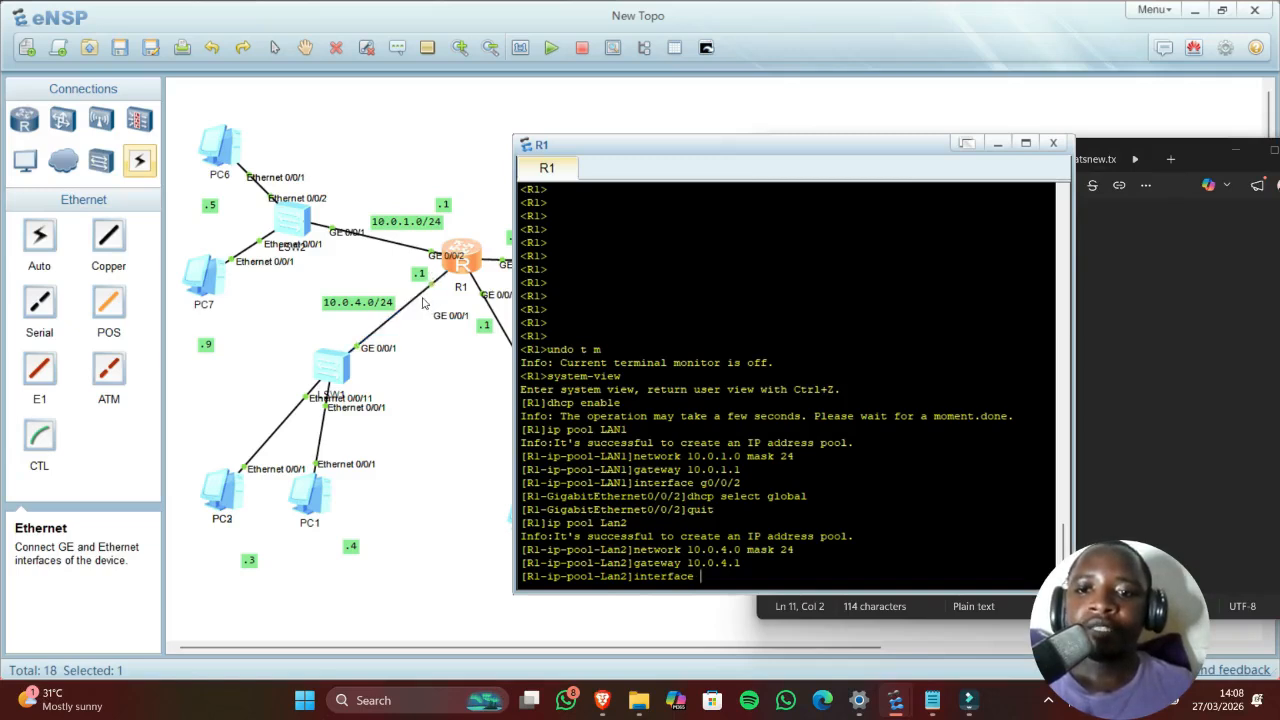
pyautogui.click(457, 326)
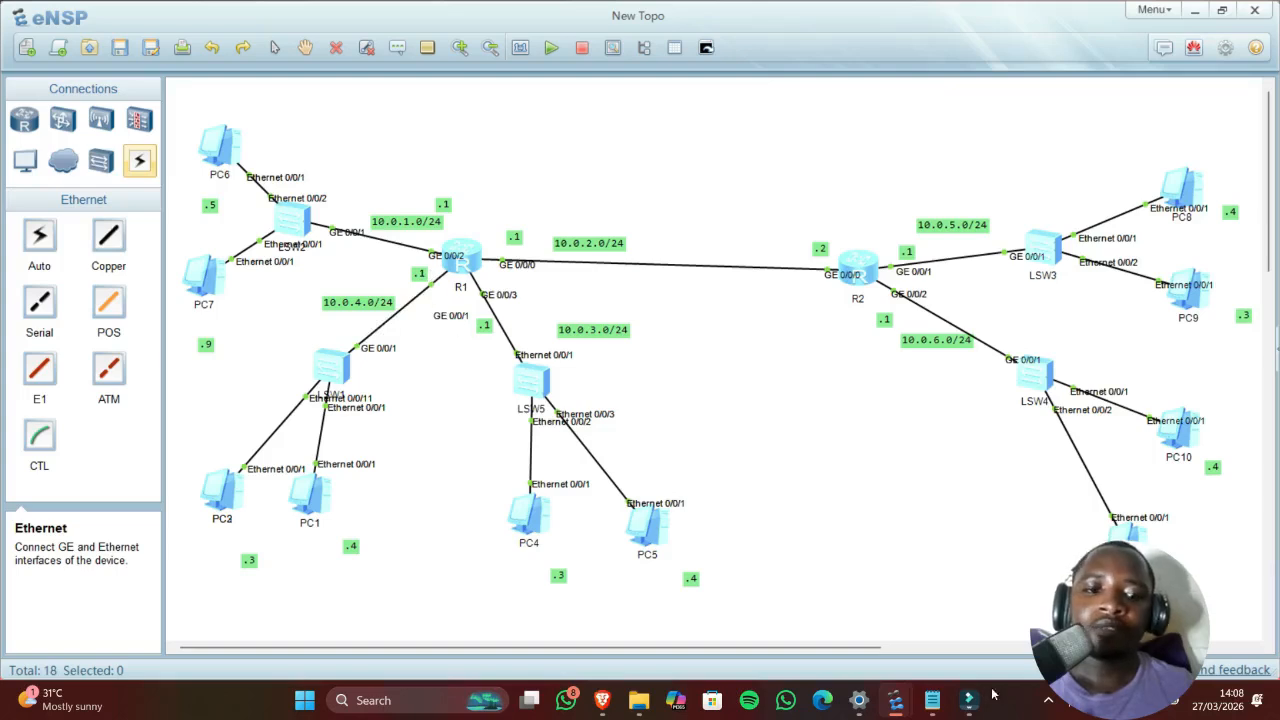
pyautogui.click(932, 700)
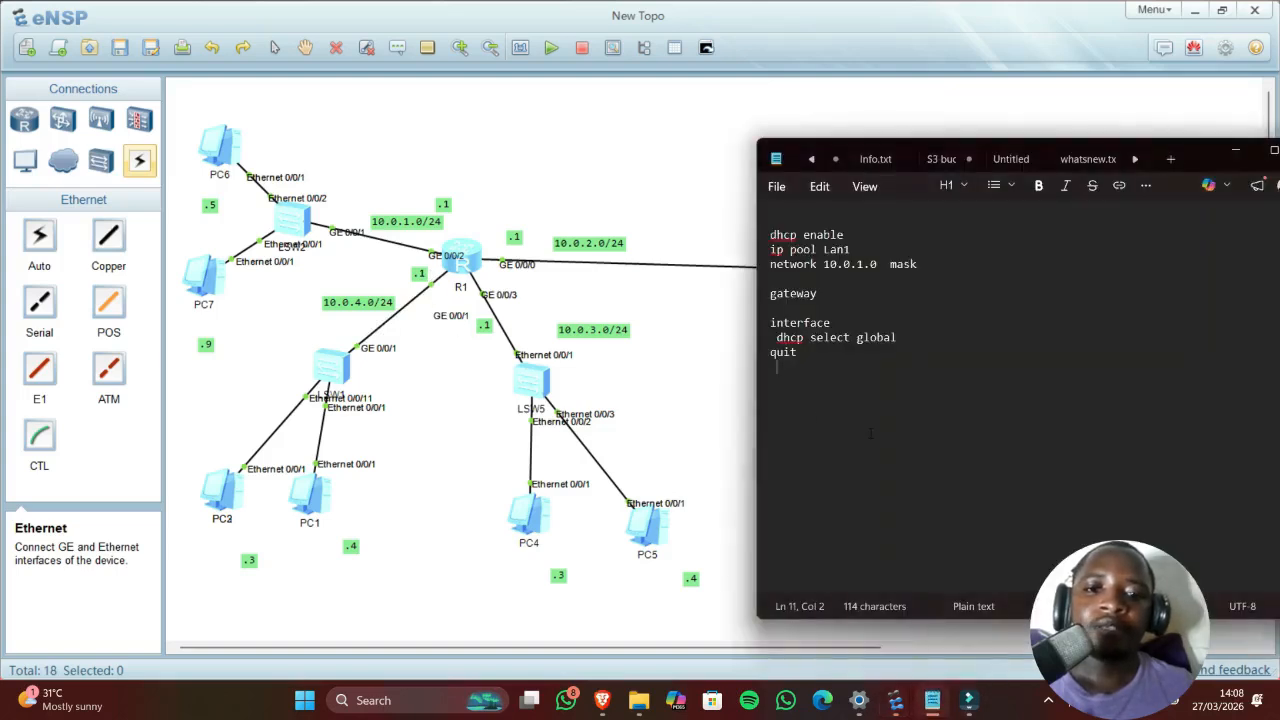
pyautogui.click(678, 435)
pyautogui.doubleClick(475, 257)
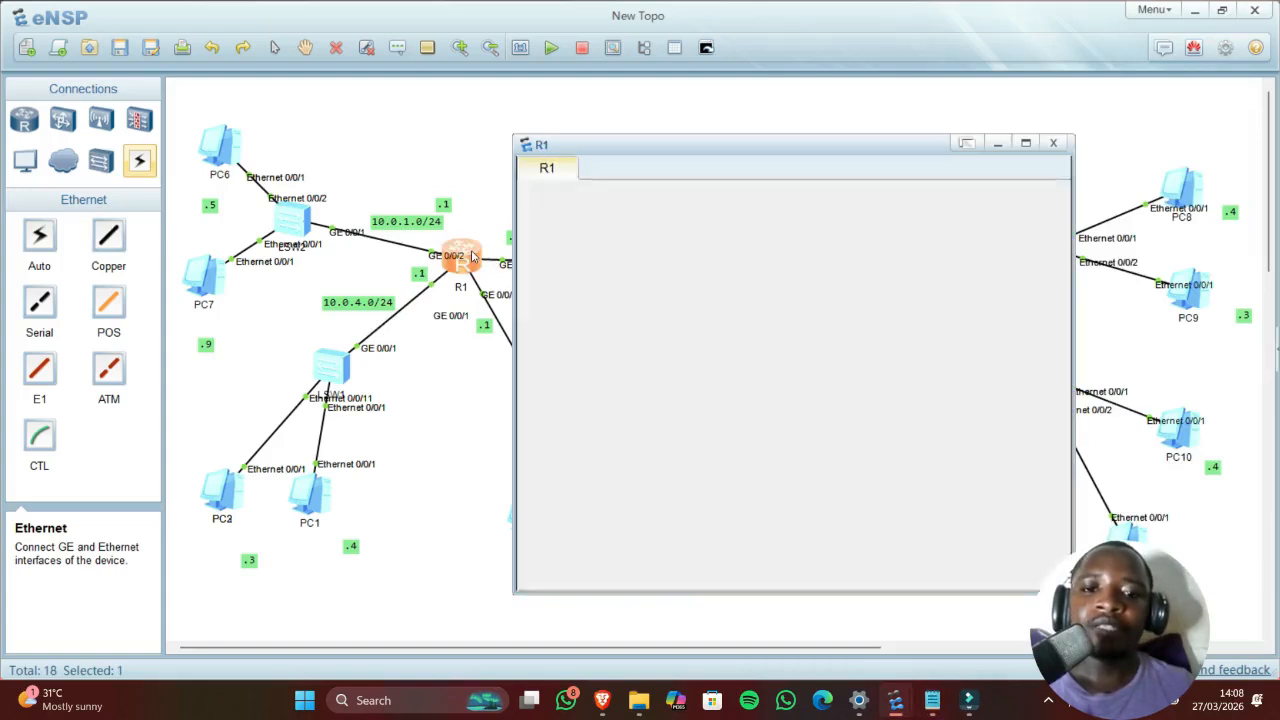
pyautogui.write('g0/')
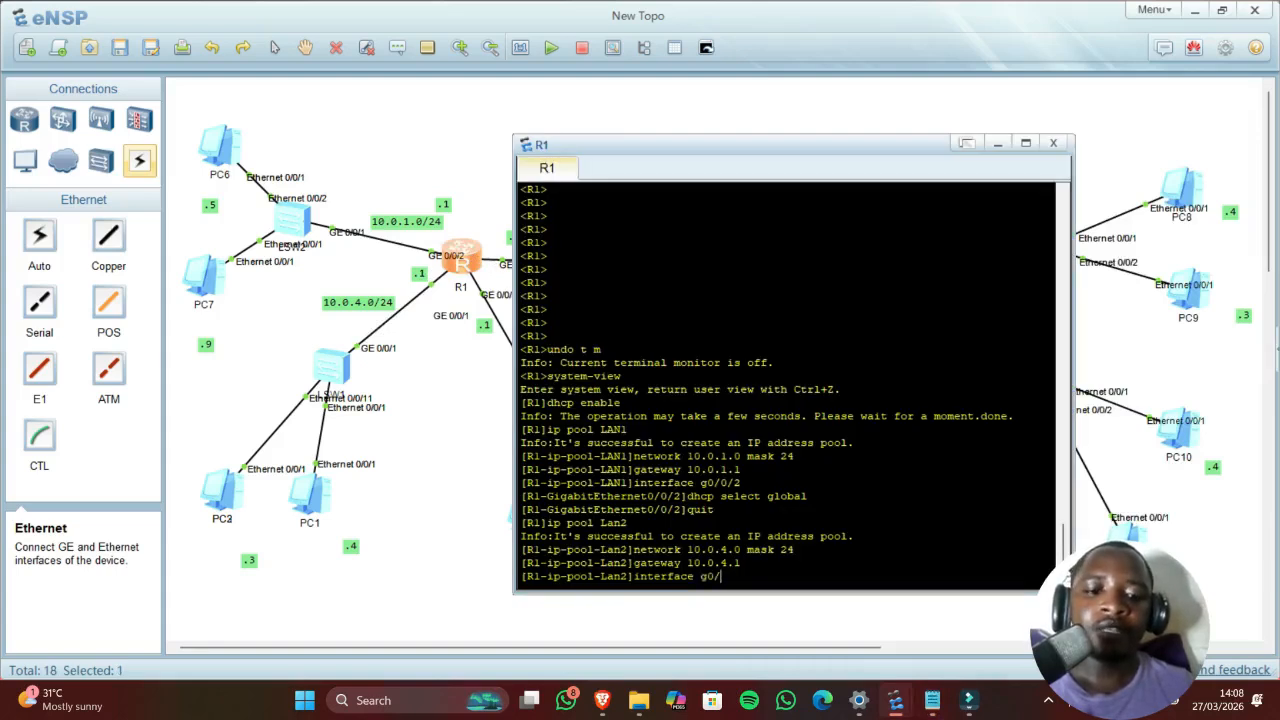
pyautogui.write('0/')
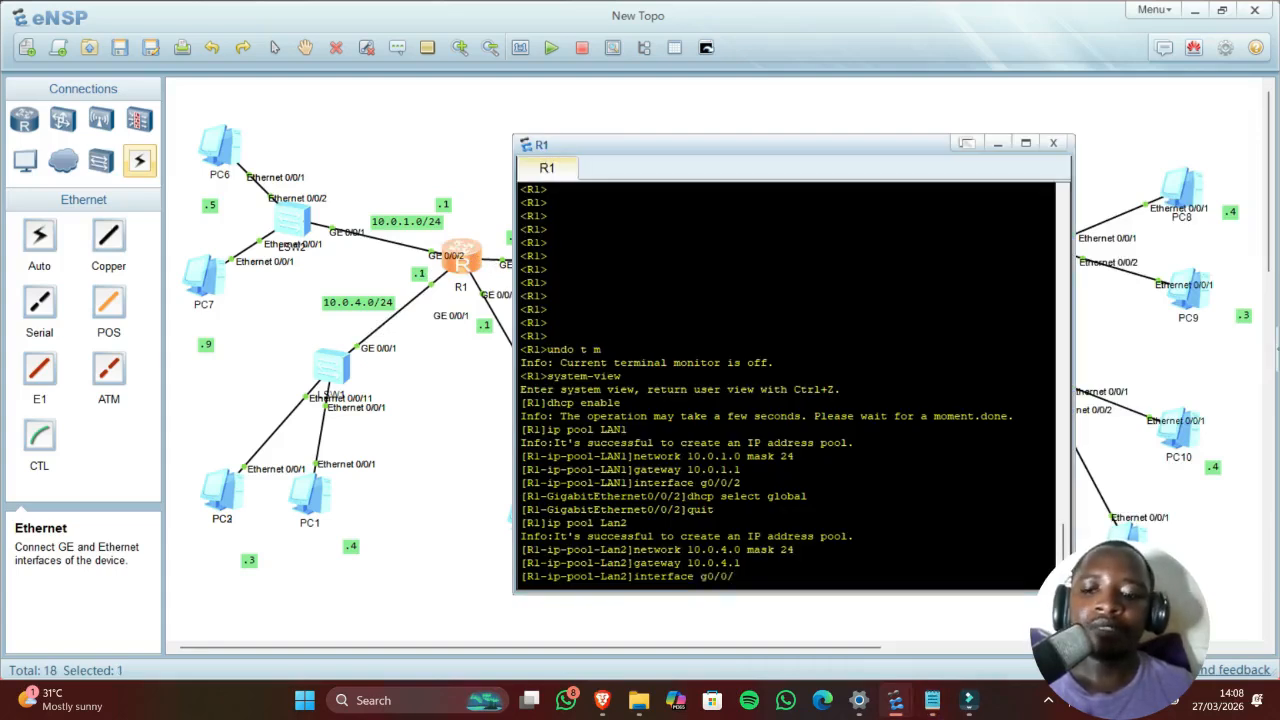
pyautogui.write('1')
pyautogui.press('Return')
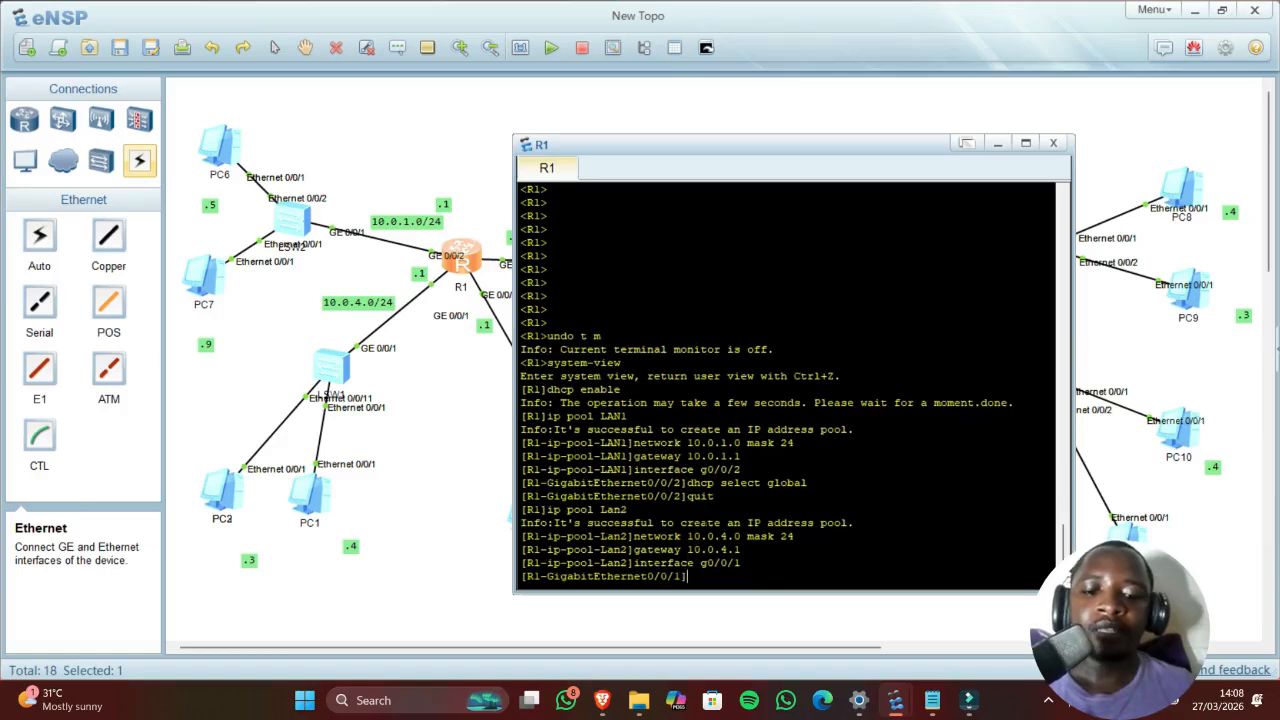
pyautogui.write('dhc')
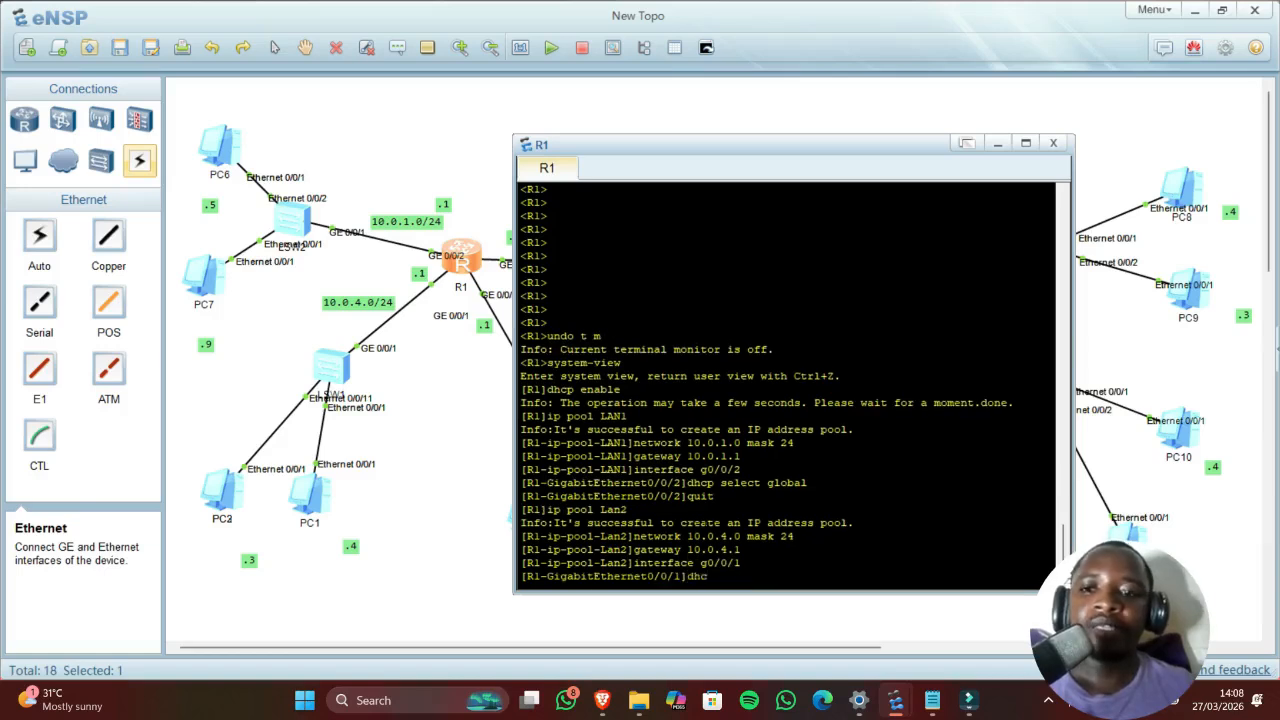
pyautogui.write('p select g')
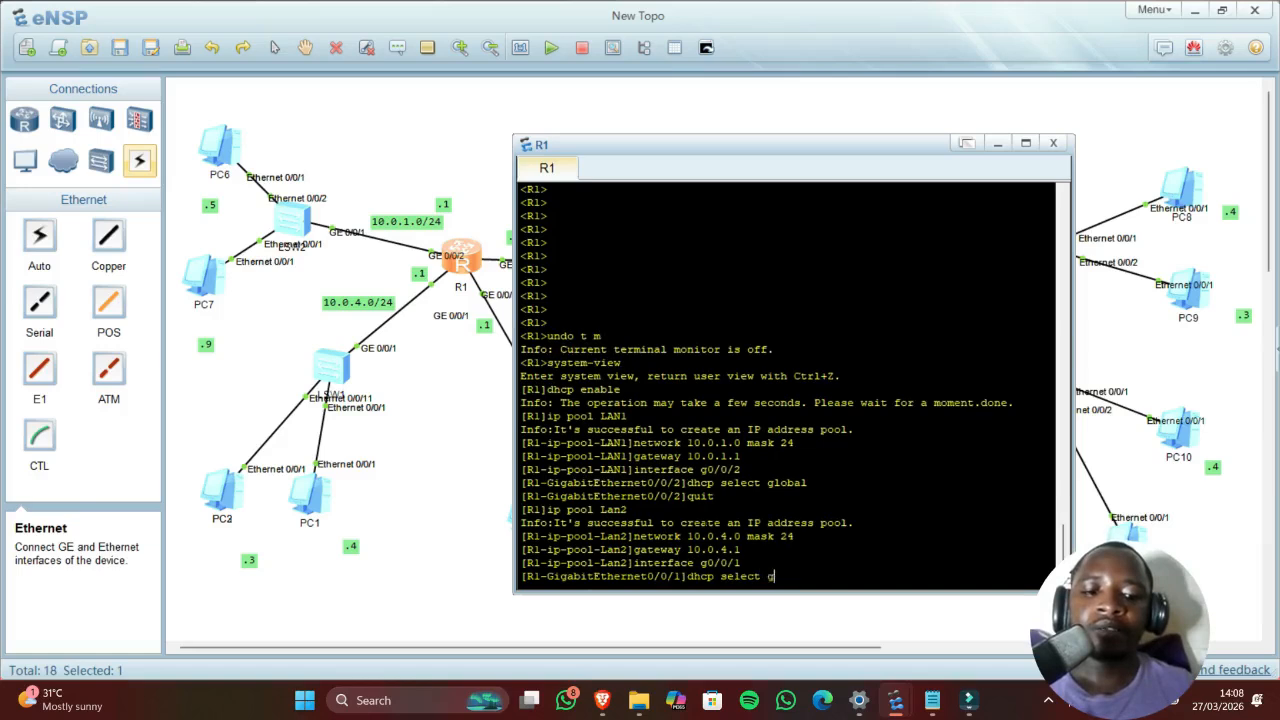
pyautogui.write('loba')
pyautogui.write('l')
pyautogui.press('Return')
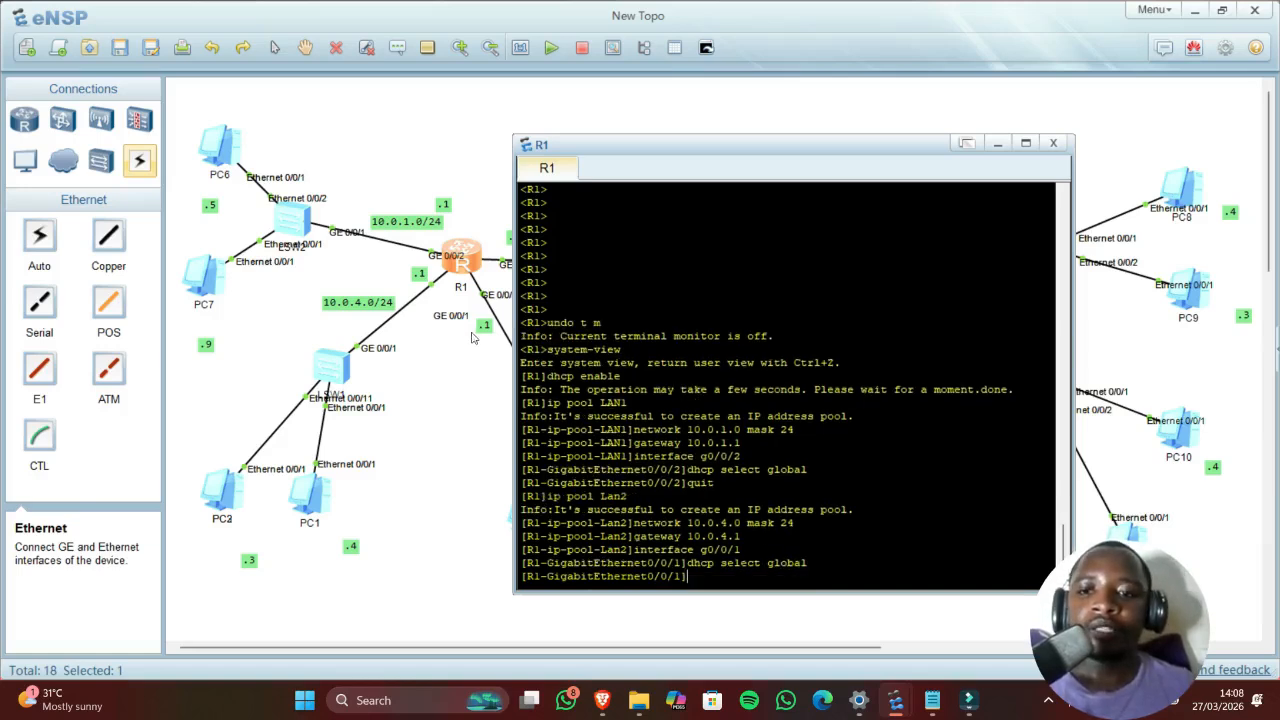
pyautogui.click(464, 382)
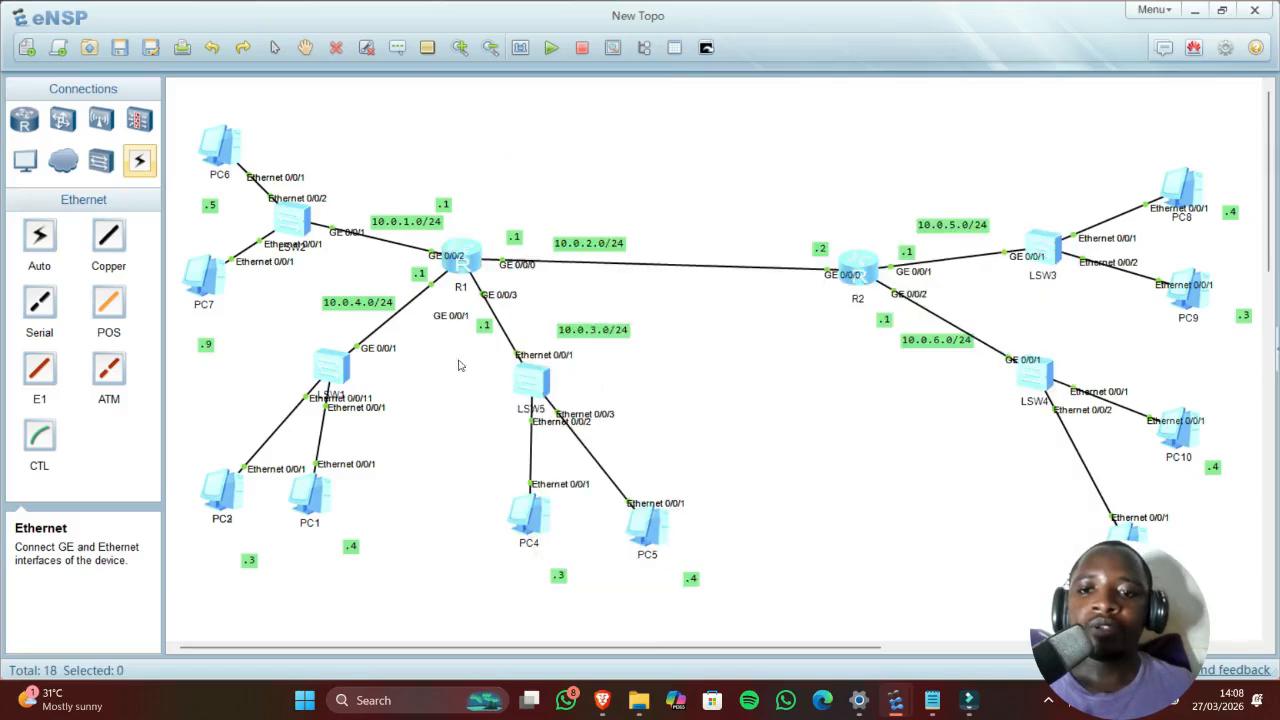
# Step: Switch PC2 to DHCP and renew its lease, obtaining 10.0.4.254
pyautogui.doubleClick(228, 497)
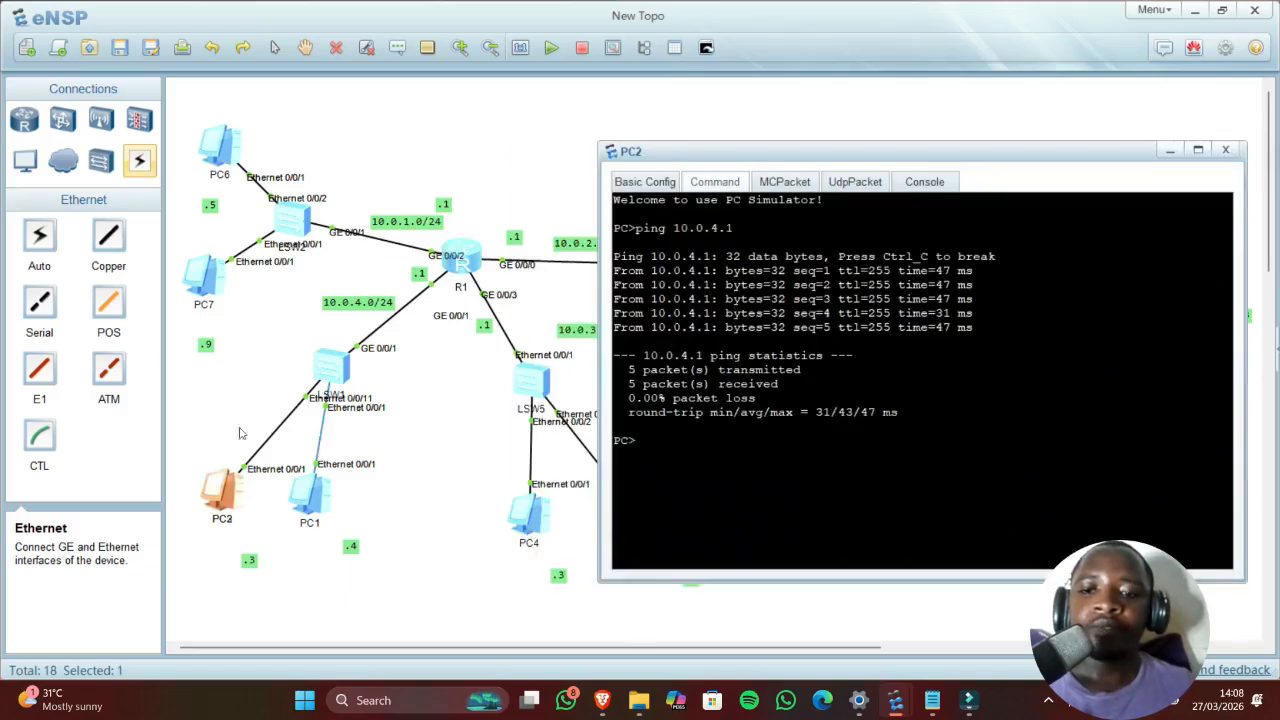
pyautogui.click(651, 184)
pyautogui.click(736, 303)
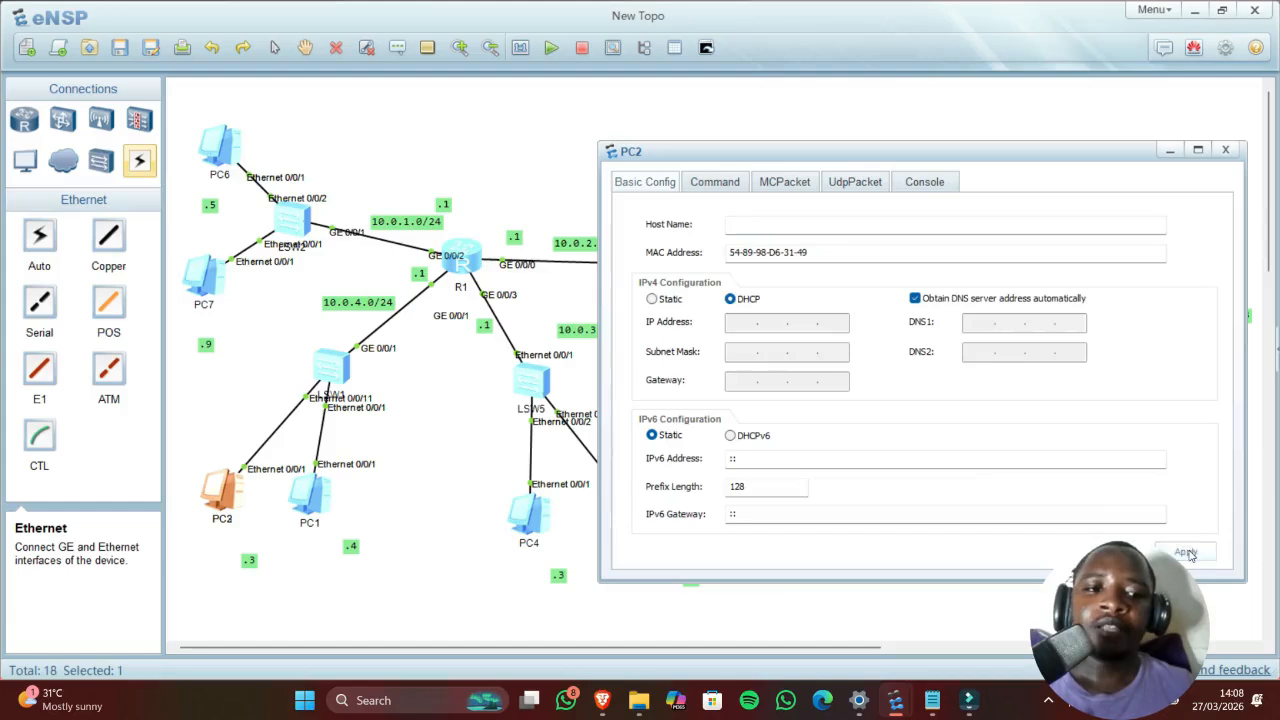
pyautogui.click(716, 186)
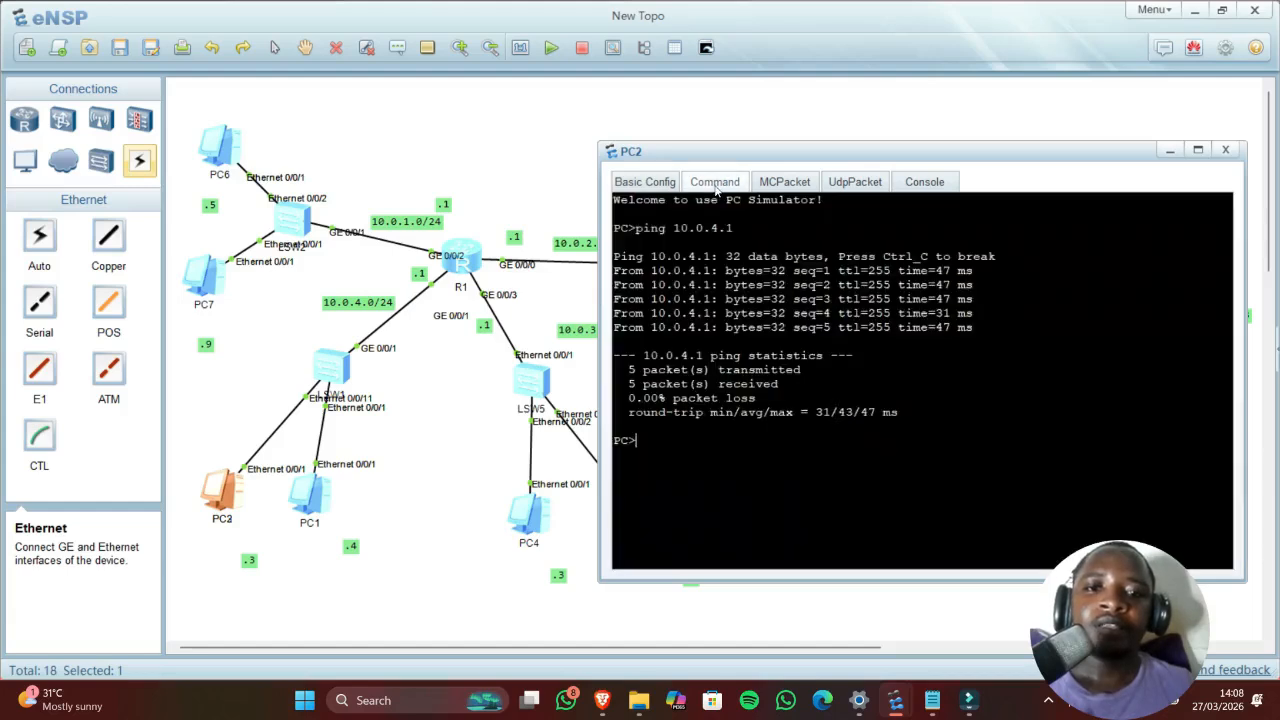
pyautogui.write('i')
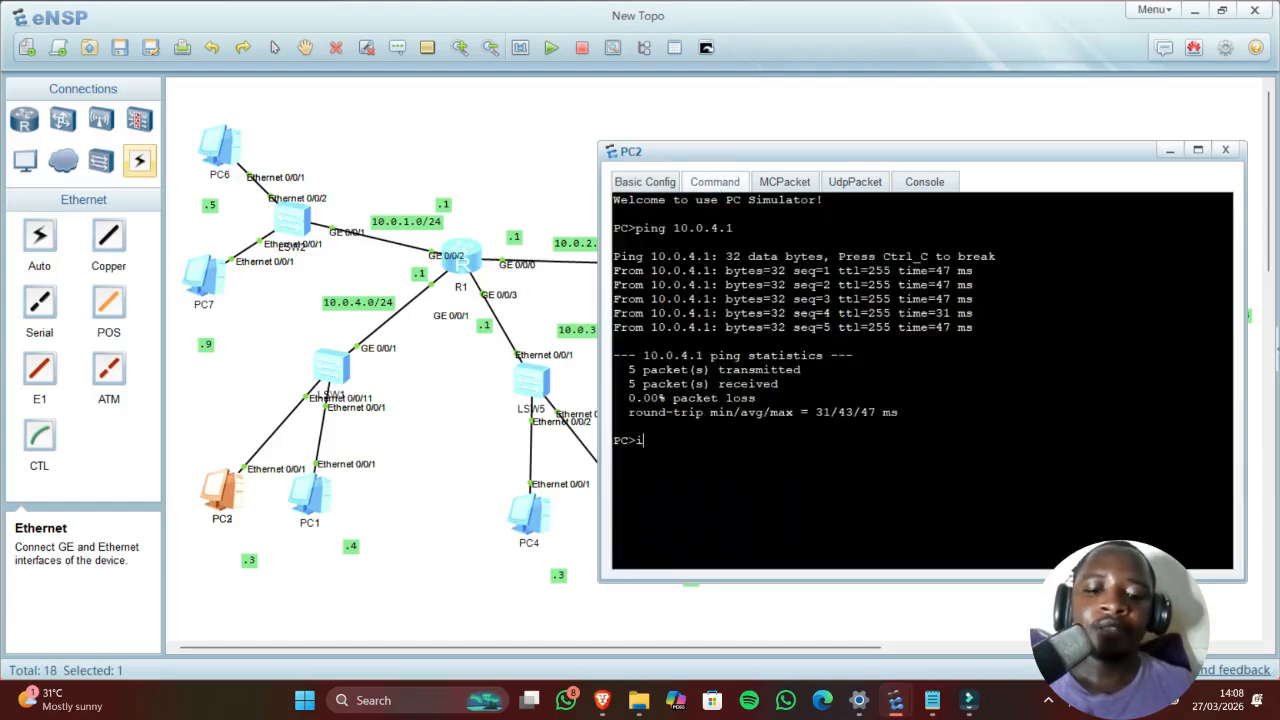
pyautogui.write('pconfig ')
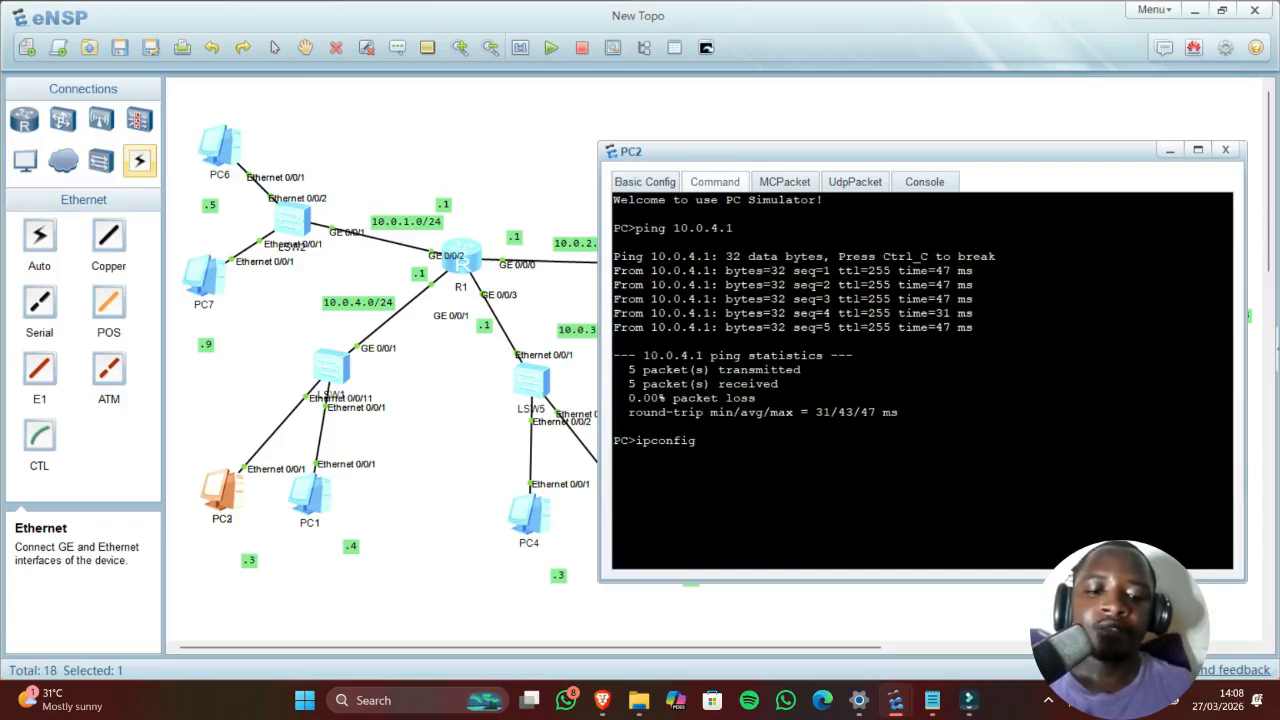
pyautogui.write('/renew')
pyautogui.press('Return')
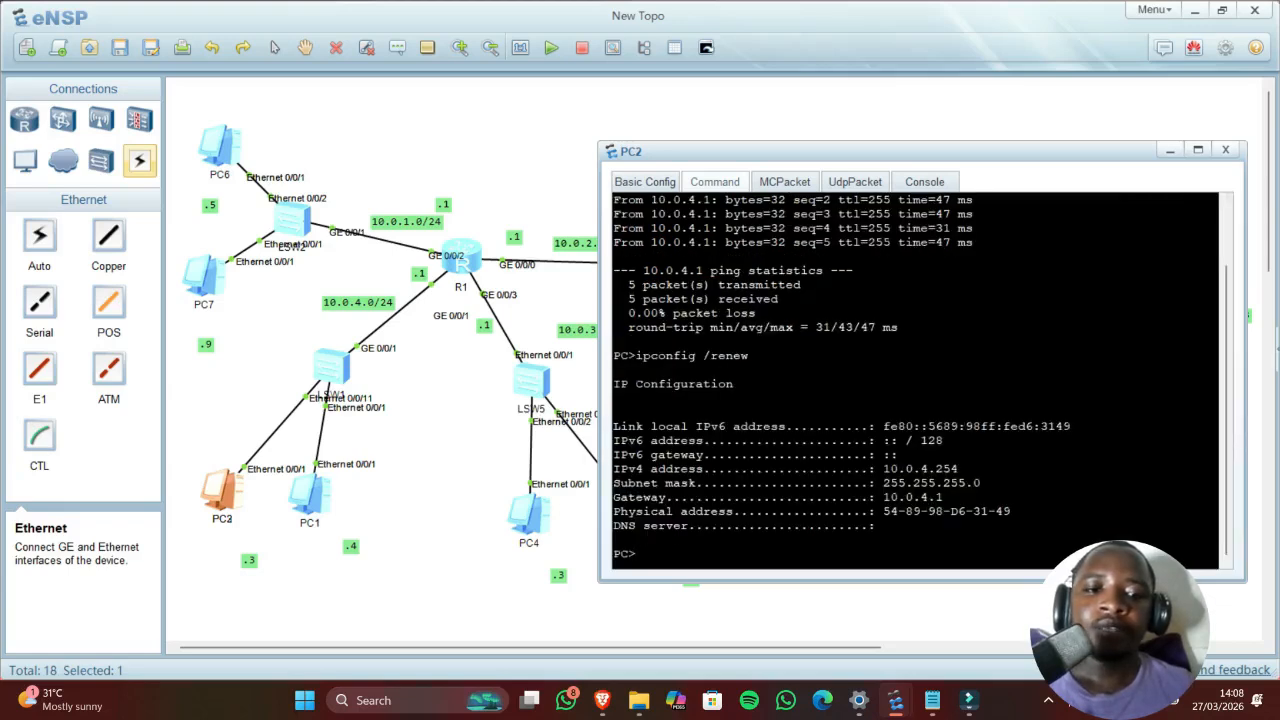
# Step: Ping the gateway 10.0.4.1 from PC2
pyautogui.moveTo(958, 468); pyautogui.dragTo(935, 468)
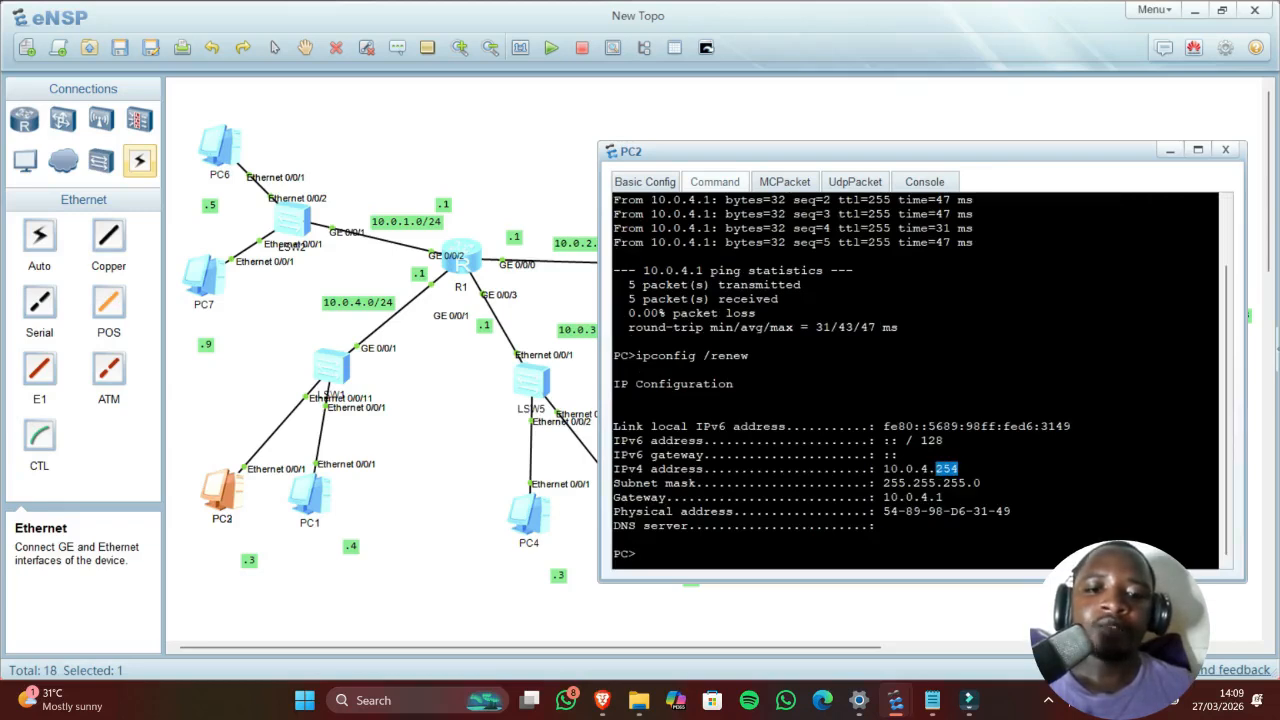
pyautogui.write('ping ')
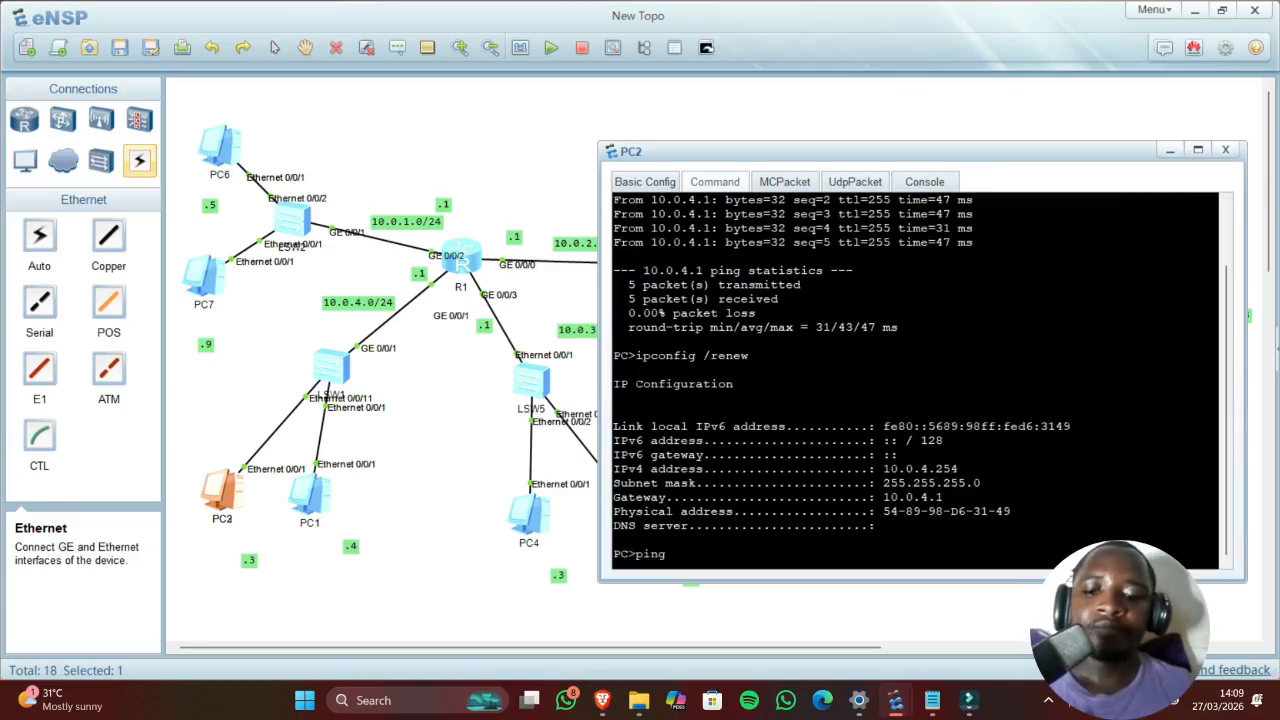
pyautogui.write('10.0')
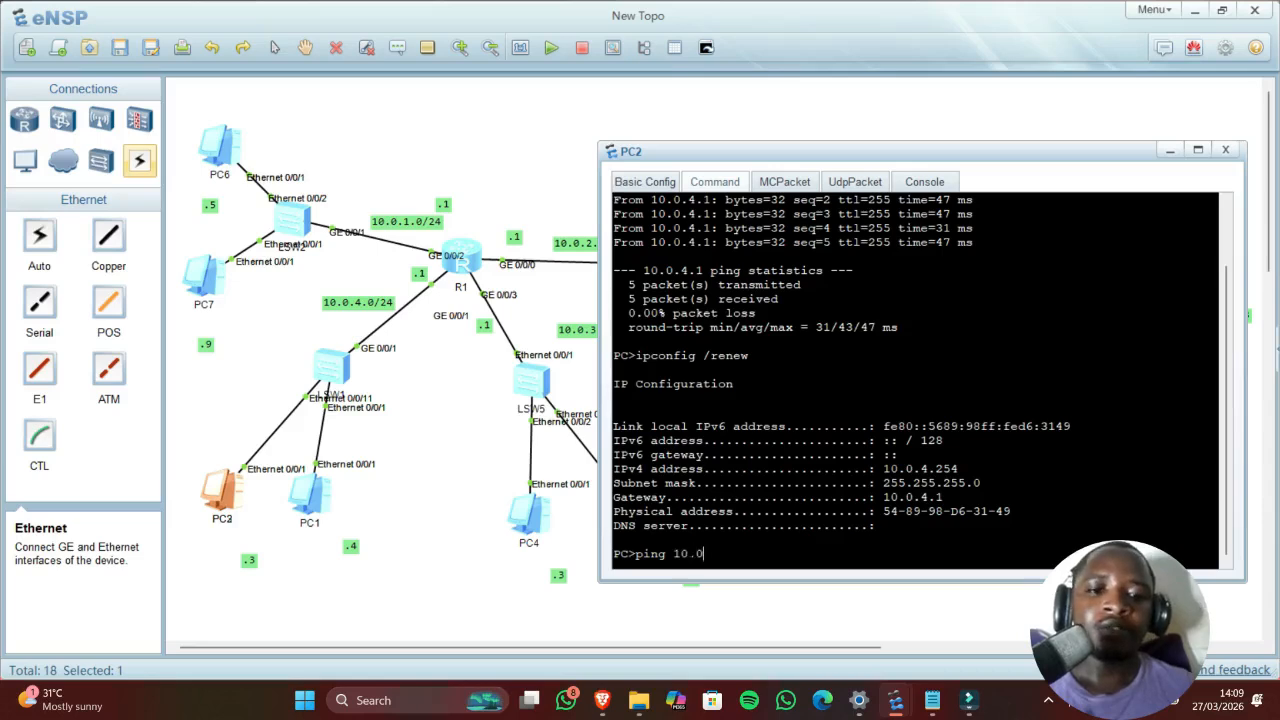
pyautogui.write('.4.1')
pyautogui.press('Return')
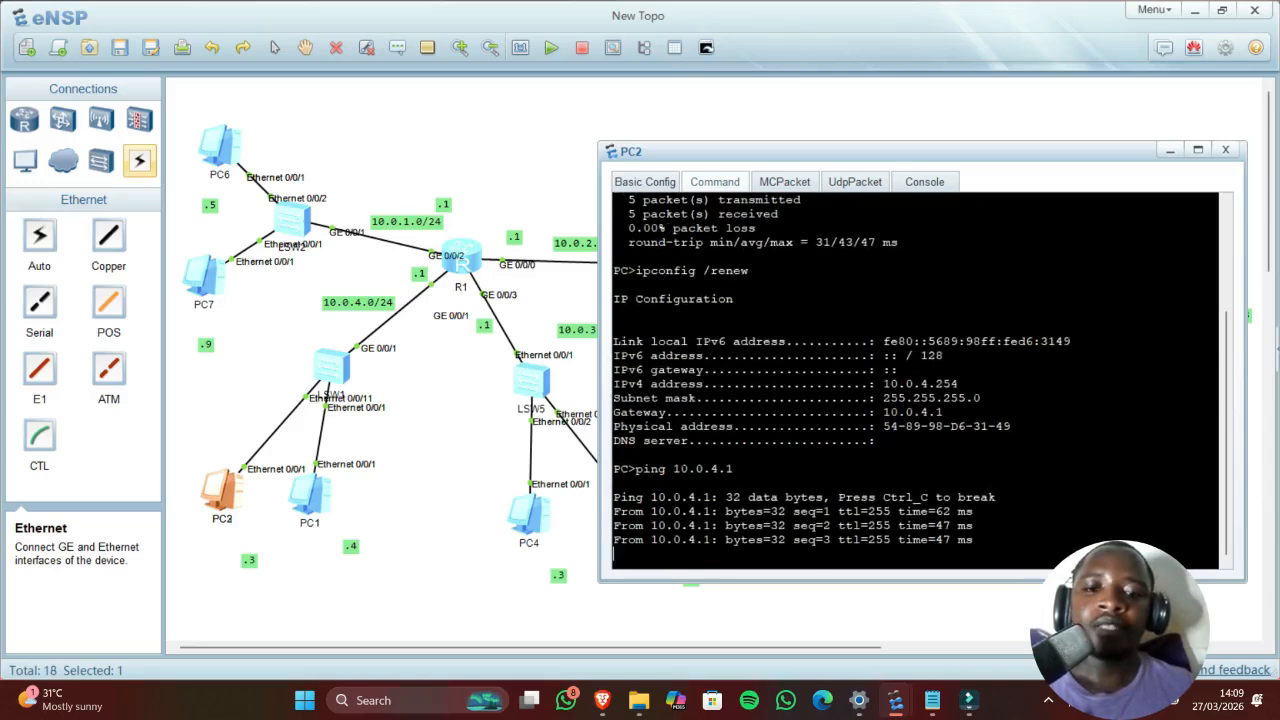
pyautogui.doubleClick(306, 490)
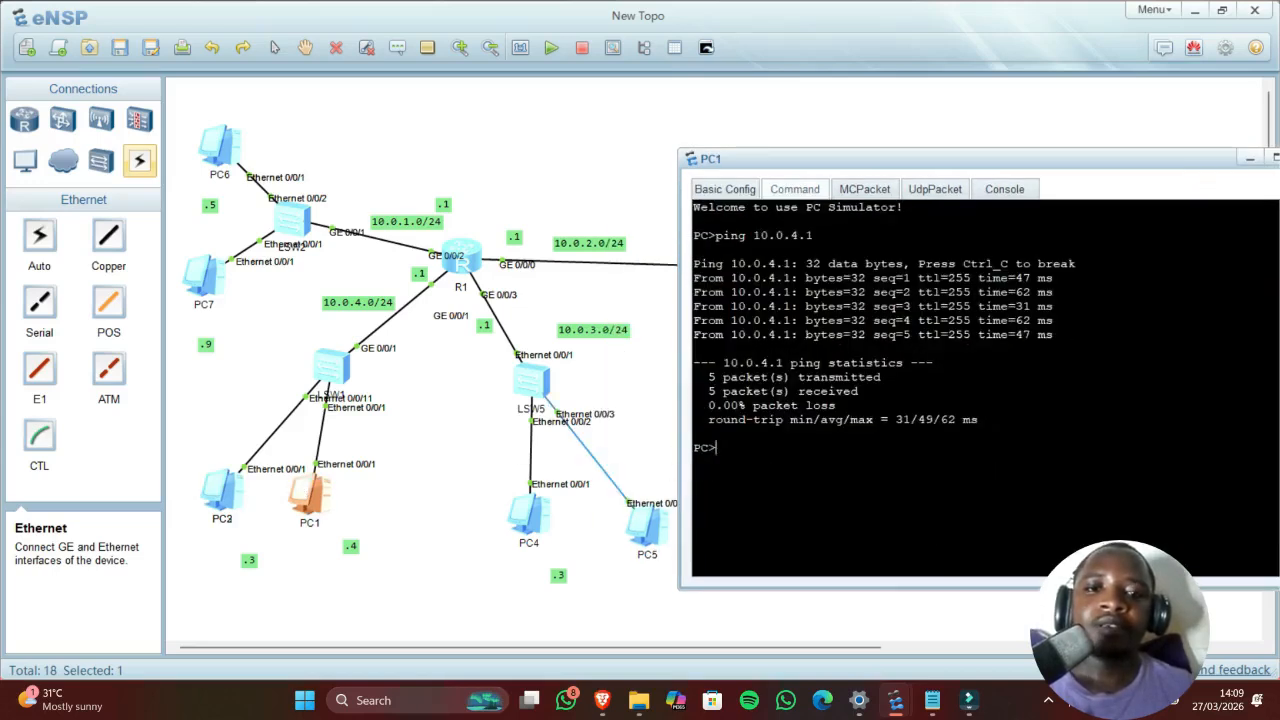
# Step: Set PC1 to DHCP and renew, receiving 10.0.4.253 with gateway 10.0.4.1
pyautogui.click(733, 193)
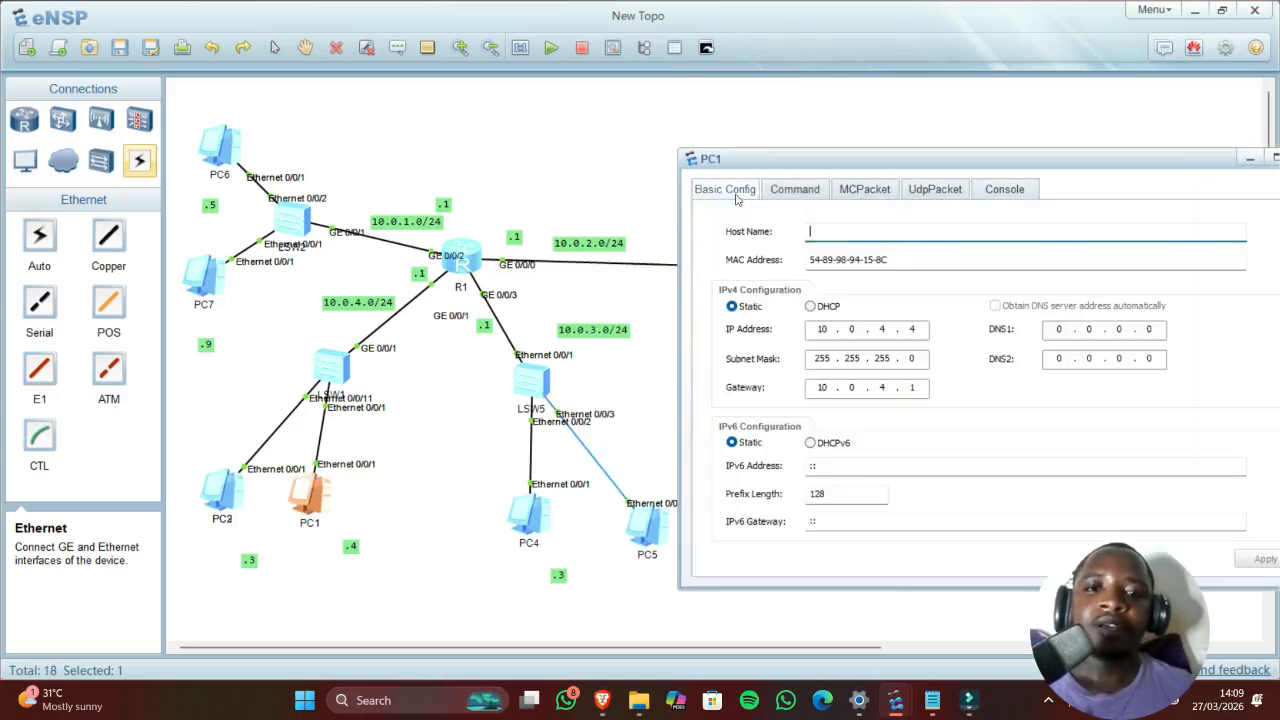
pyautogui.click(810, 306)
pyautogui.click(1260, 560)
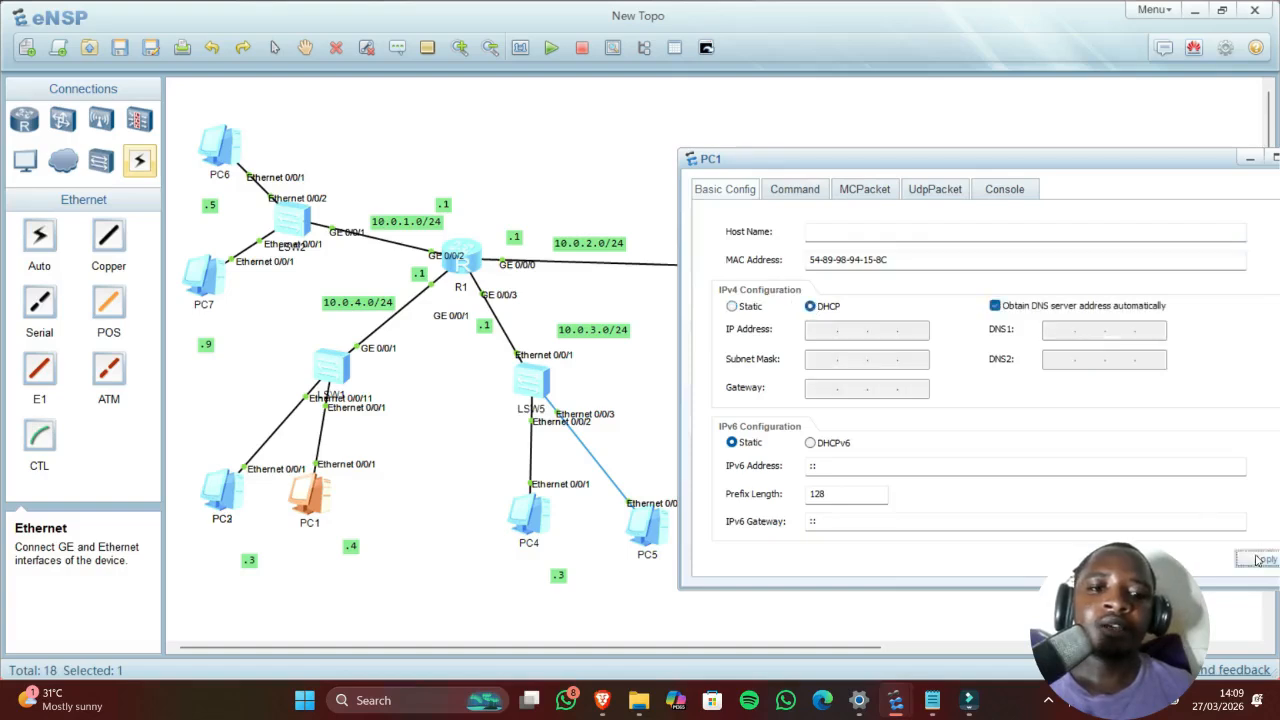
pyautogui.click(788, 189)
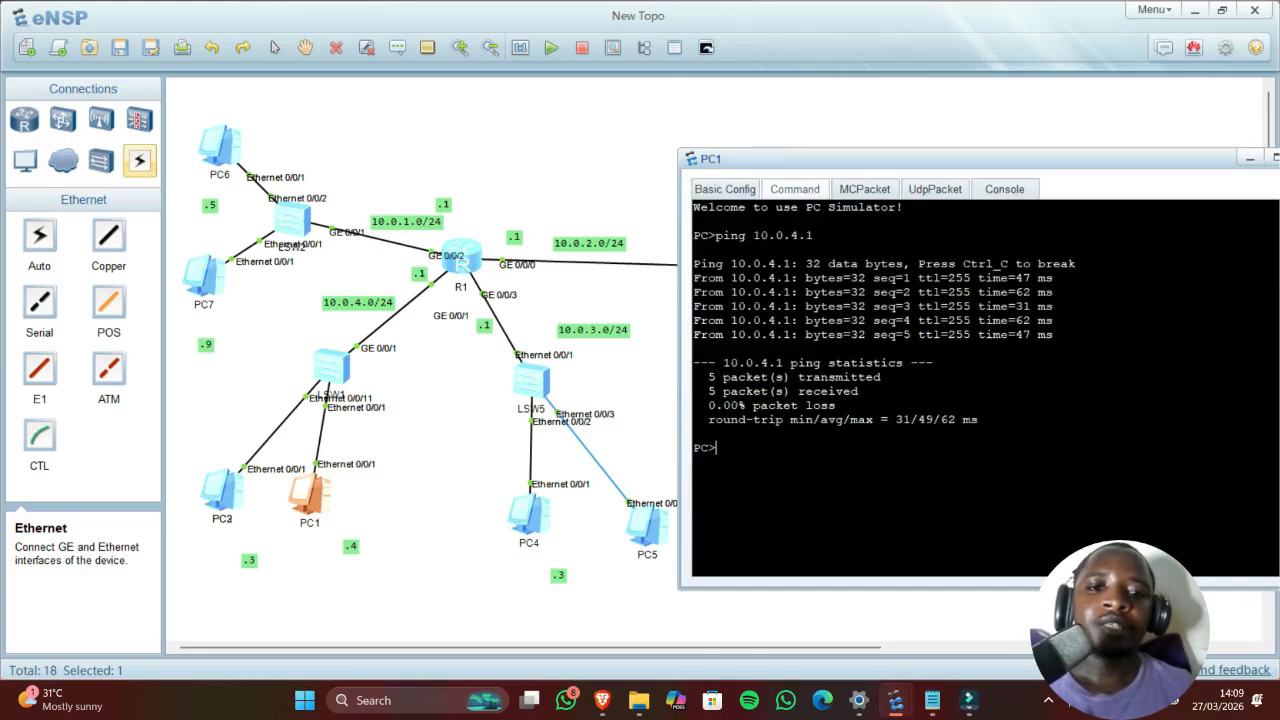
pyautogui.press('Up')
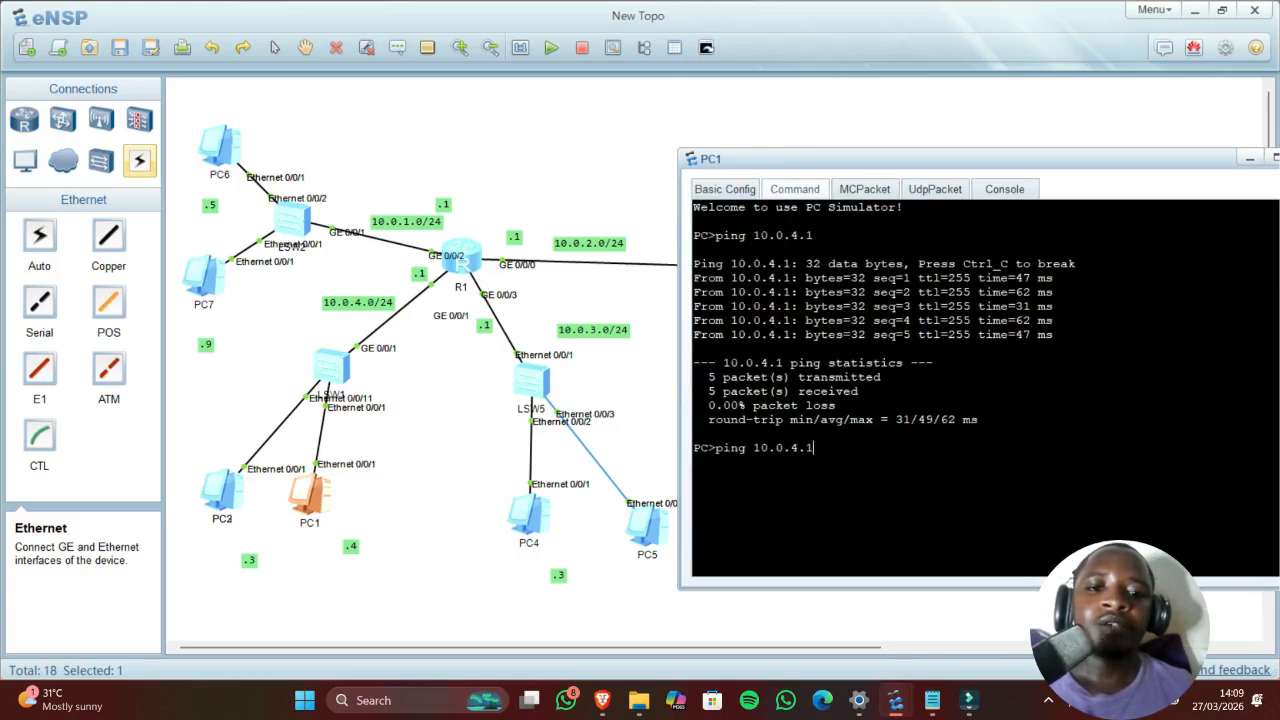
pyautogui.press('BackSpace')
pyautogui.press('BackSpace')
pyautogui.press('BackSpace')
pyautogui.press('BackSpace')
pyautogui.press('BackSpace')
pyautogui.press('BackSpace')
pyautogui.press('BackSpace')
pyautogui.press('BackSpace')
pyautogui.press('BackSpace')
pyautogui.press('BackSpace')
pyautogui.press('BackSpace')
pyautogui.press('BackSpace')
pyautogui.press('BackSpace')
pyautogui.write('ipconfig ')
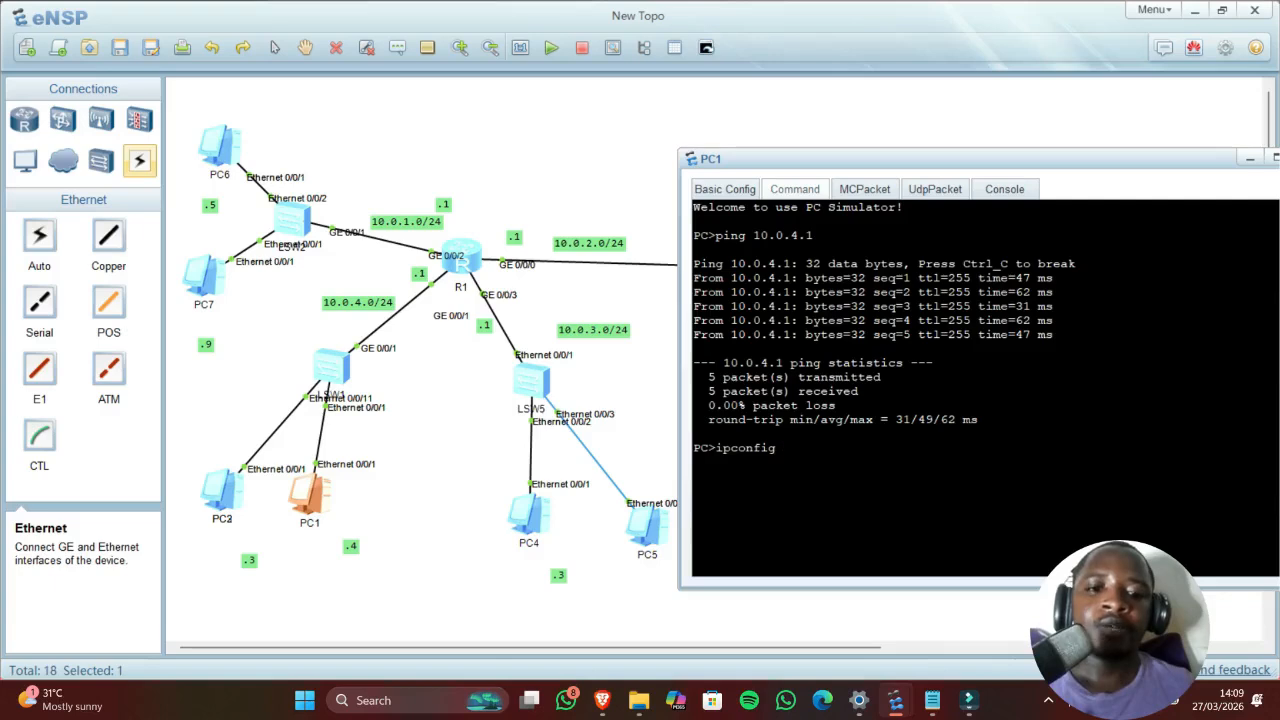
pyautogui.write('/renew')
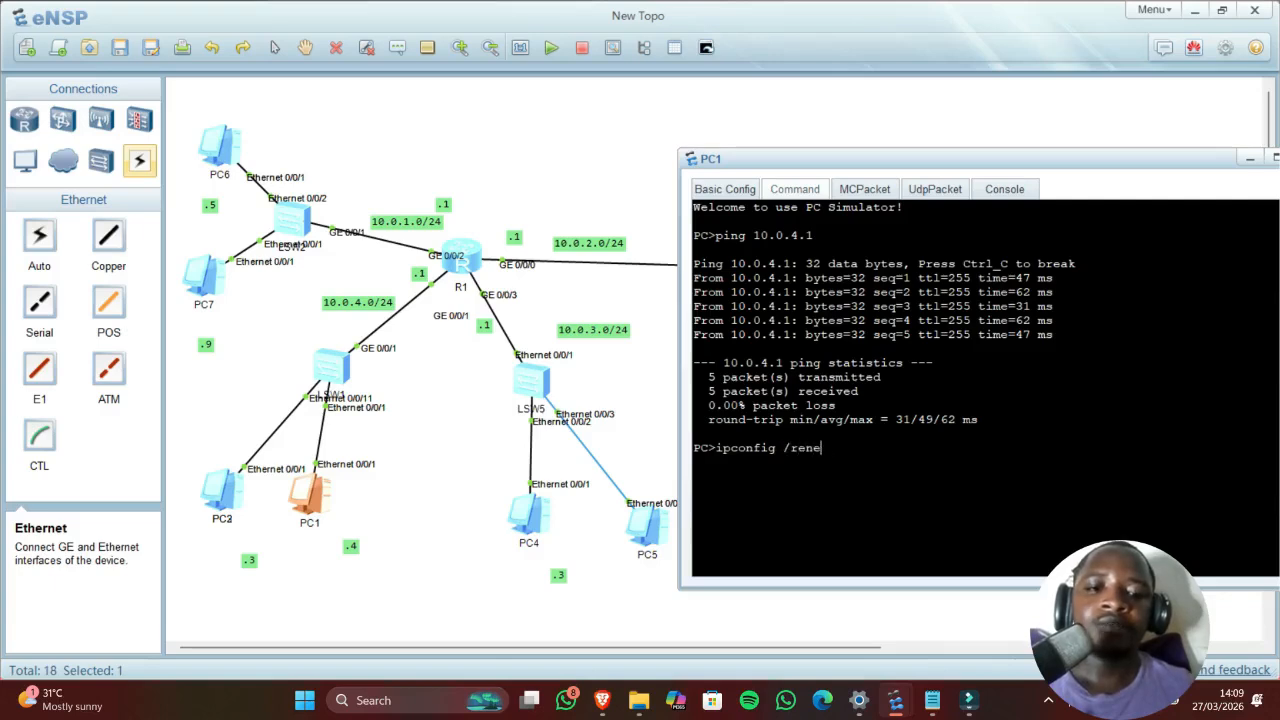
pyautogui.press('Return')
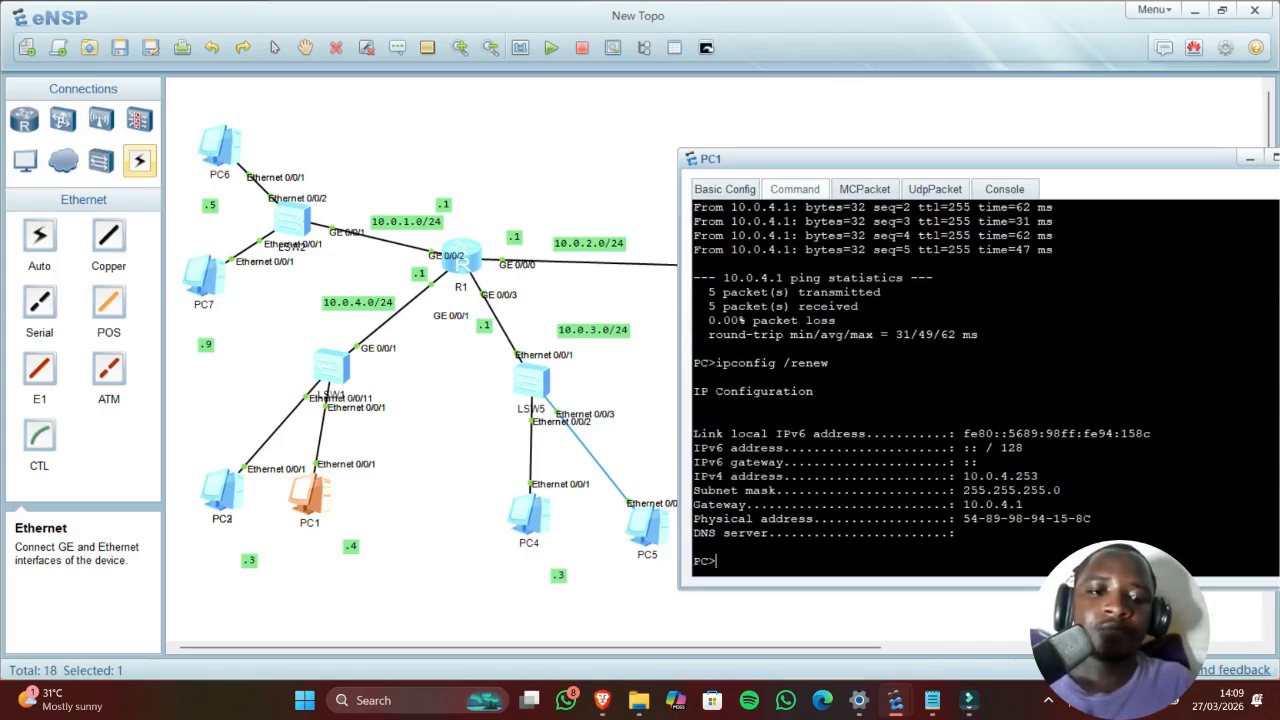
pyautogui.moveTo(1054, 491); pyautogui.dragTo(1023, 477)
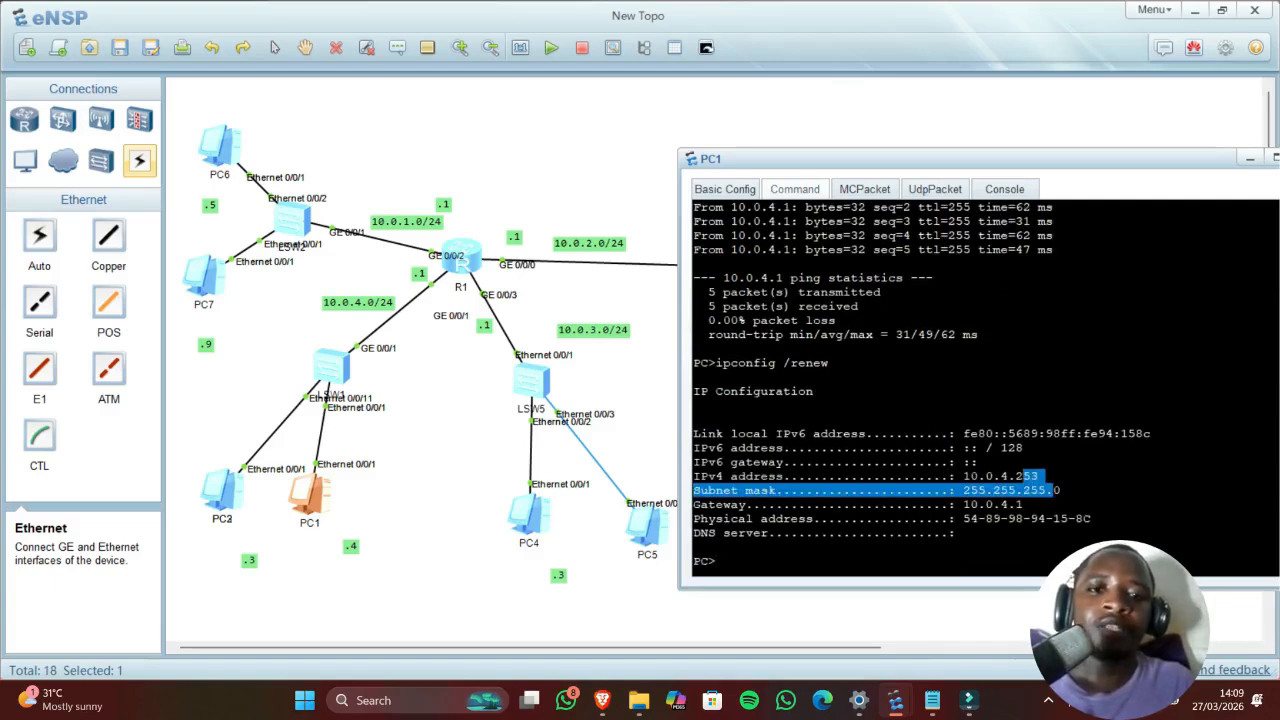
pyautogui.click(728, 189)
pyautogui.click(787, 190)
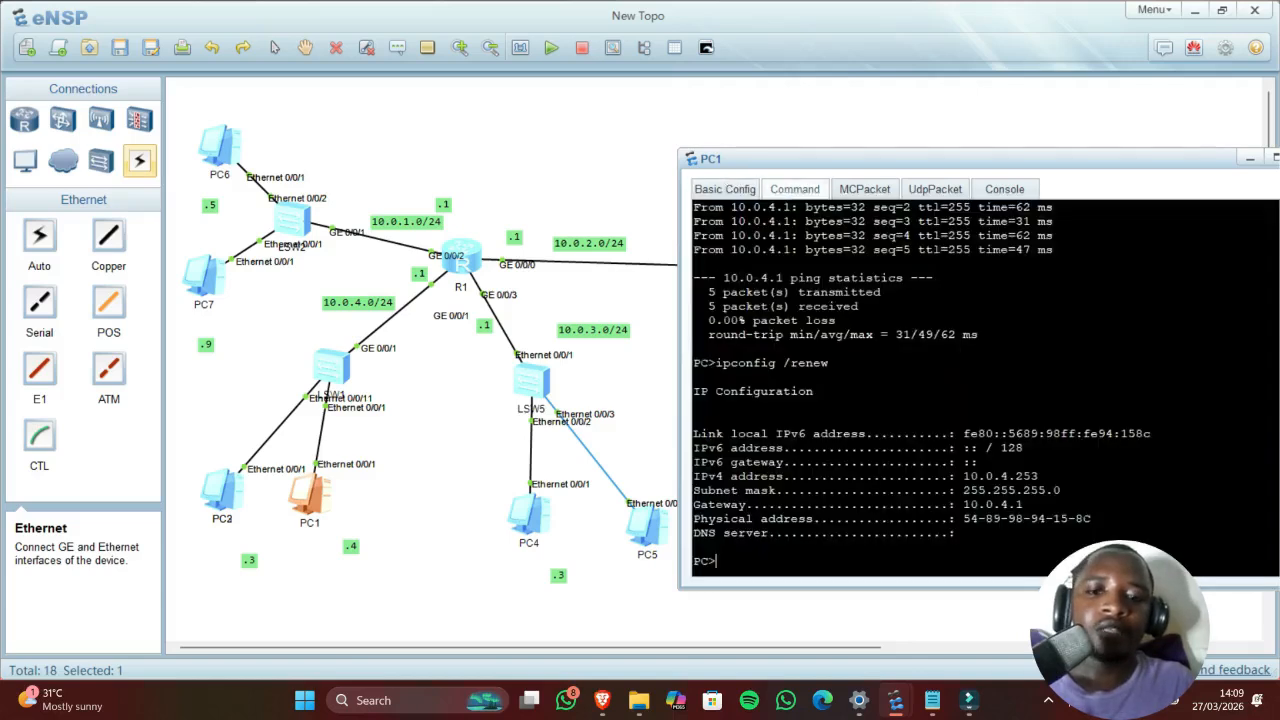
pyautogui.click(449, 503)
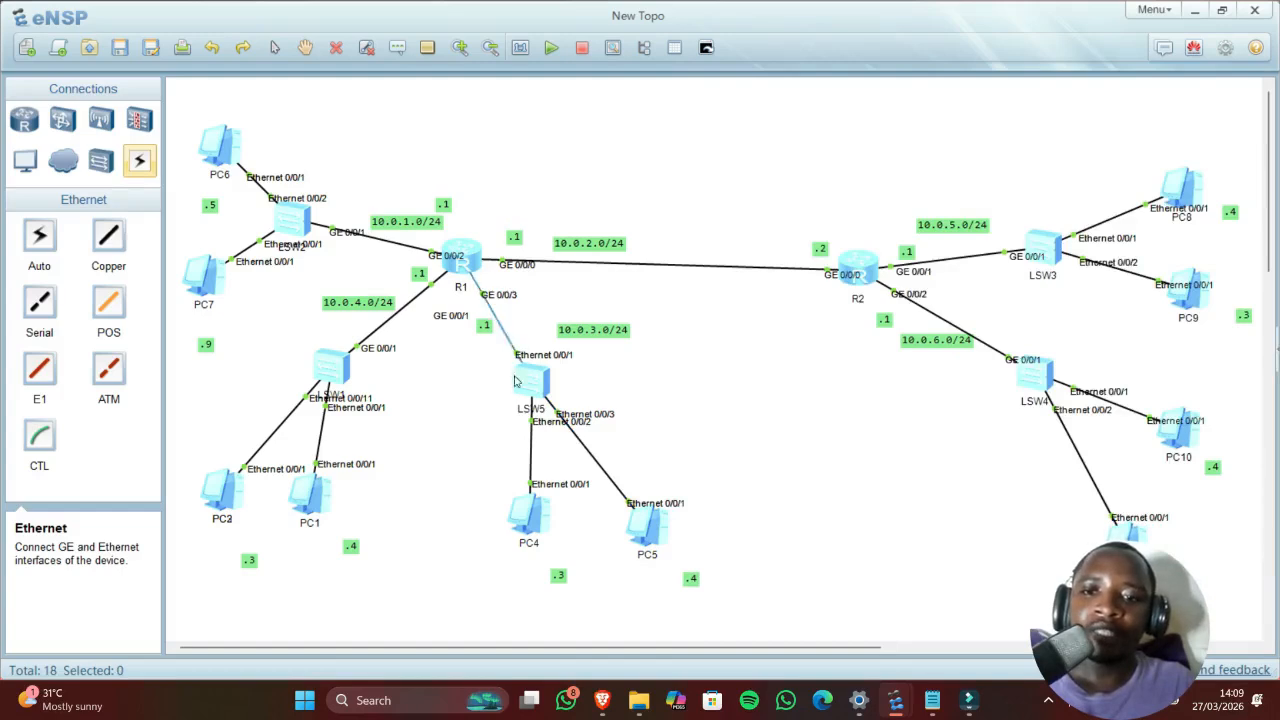
# Step: Create R1 pool Lan3 with network 10.0.3.0 mask 24 and gateway 10.0.3.1
pyautogui.doubleClick(466, 254)
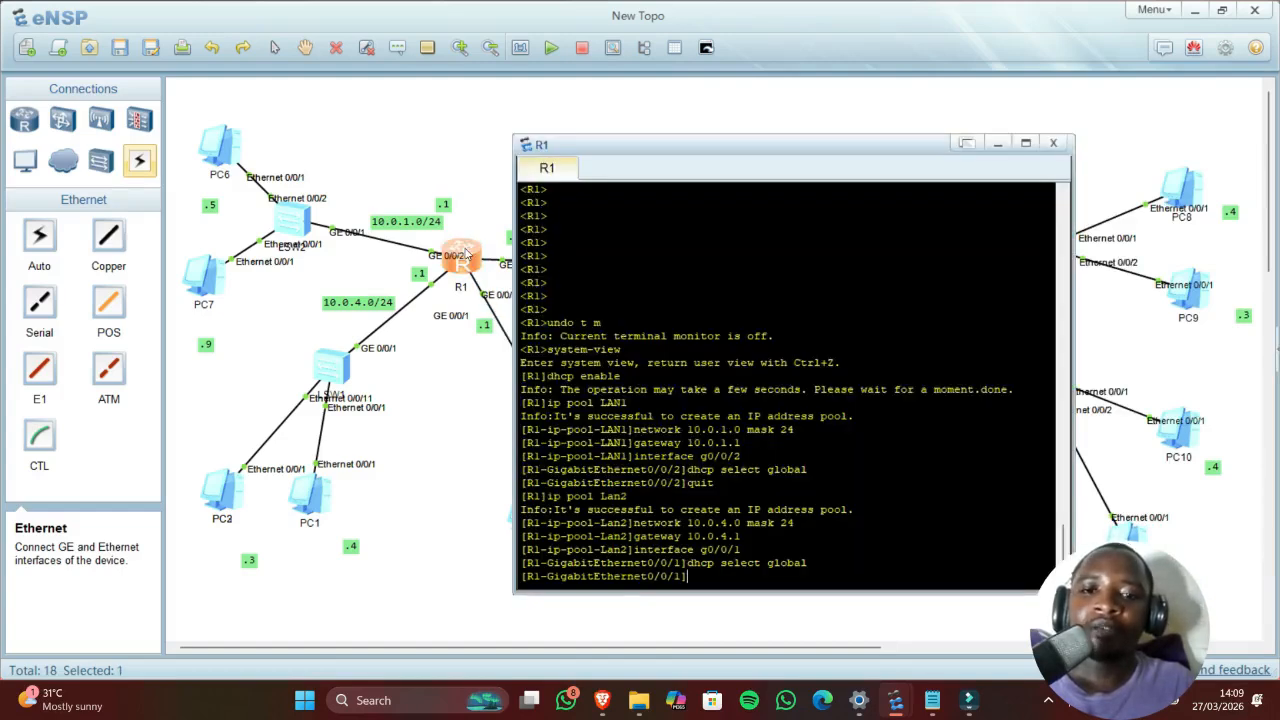
pyautogui.write('quit')
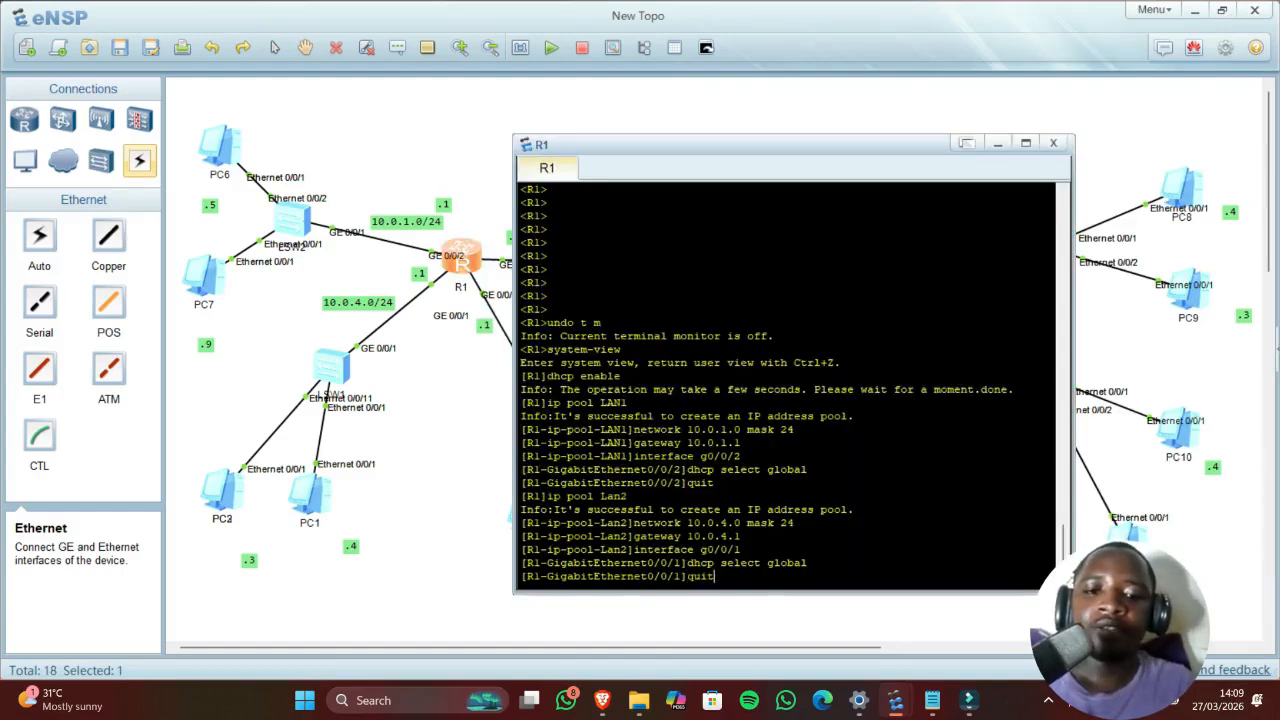
pyautogui.press('Return')
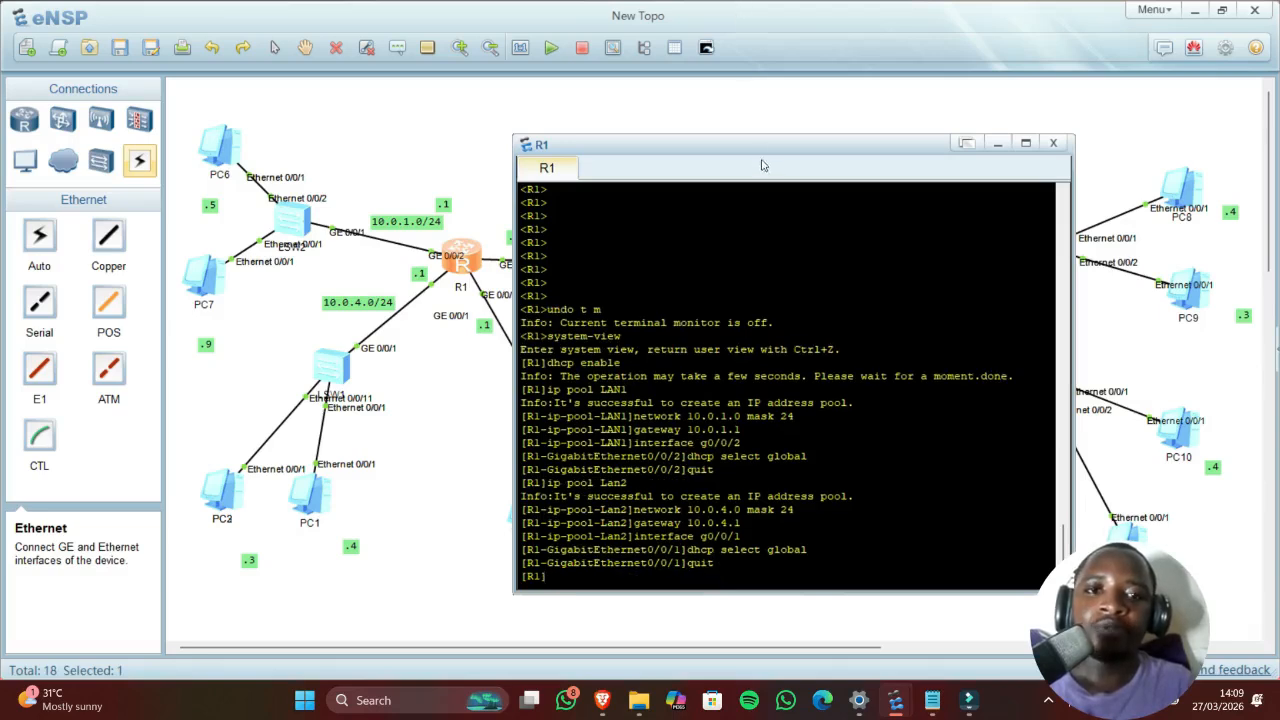
pyautogui.moveTo(757, 153); pyautogui.dragTo(911, 132)
pyautogui.write('ip')
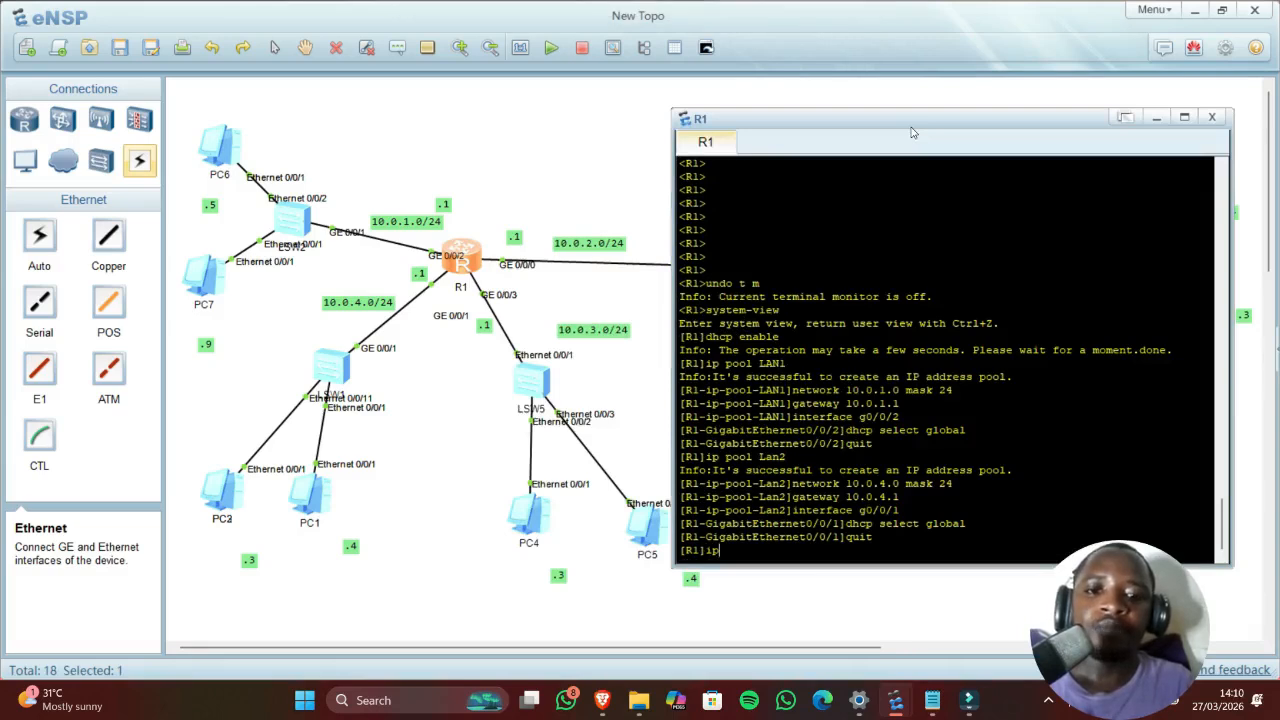
pyautogui.write(' pool ')
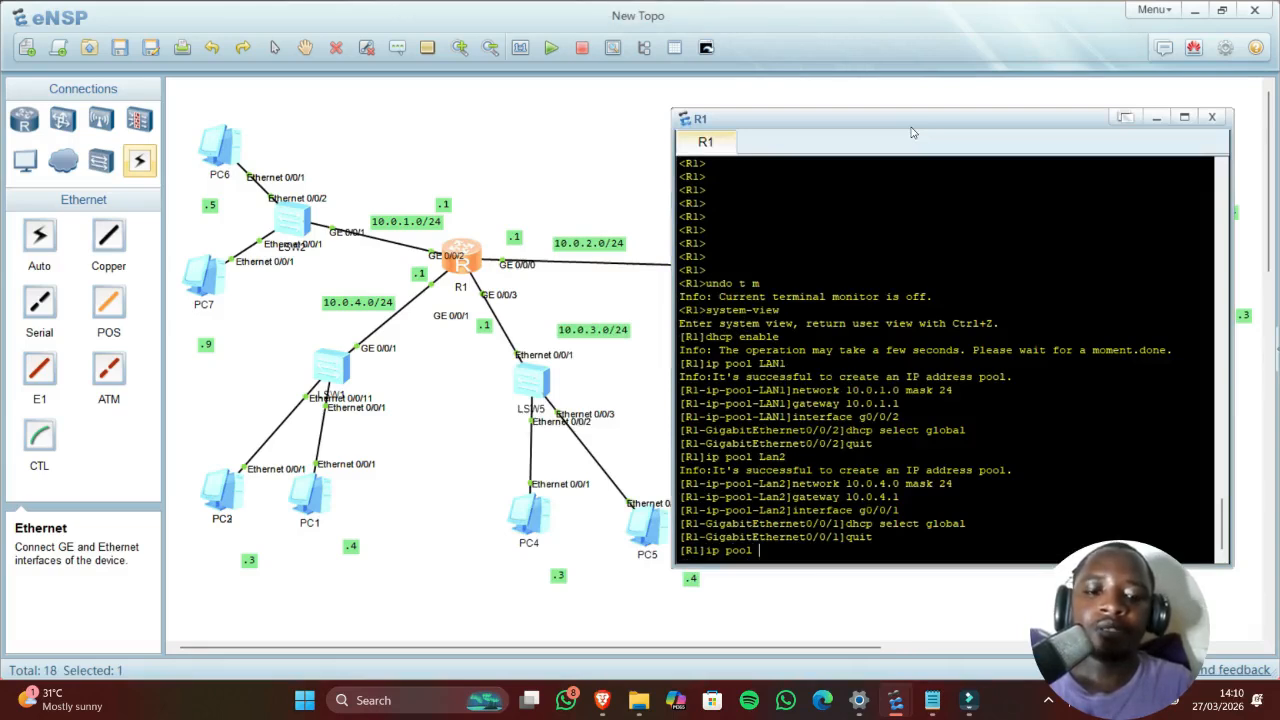
pyautogui.write('Lan3')
pyautogui.press('Return')
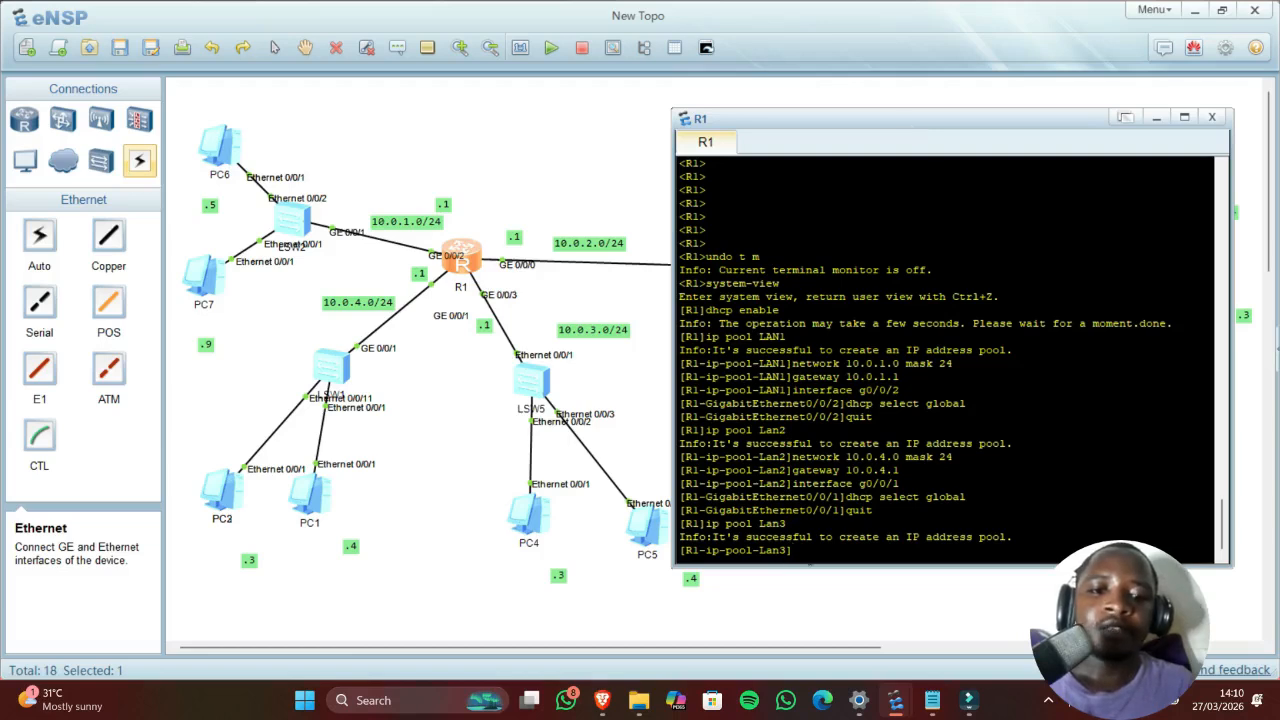
pyautogui.write('network')
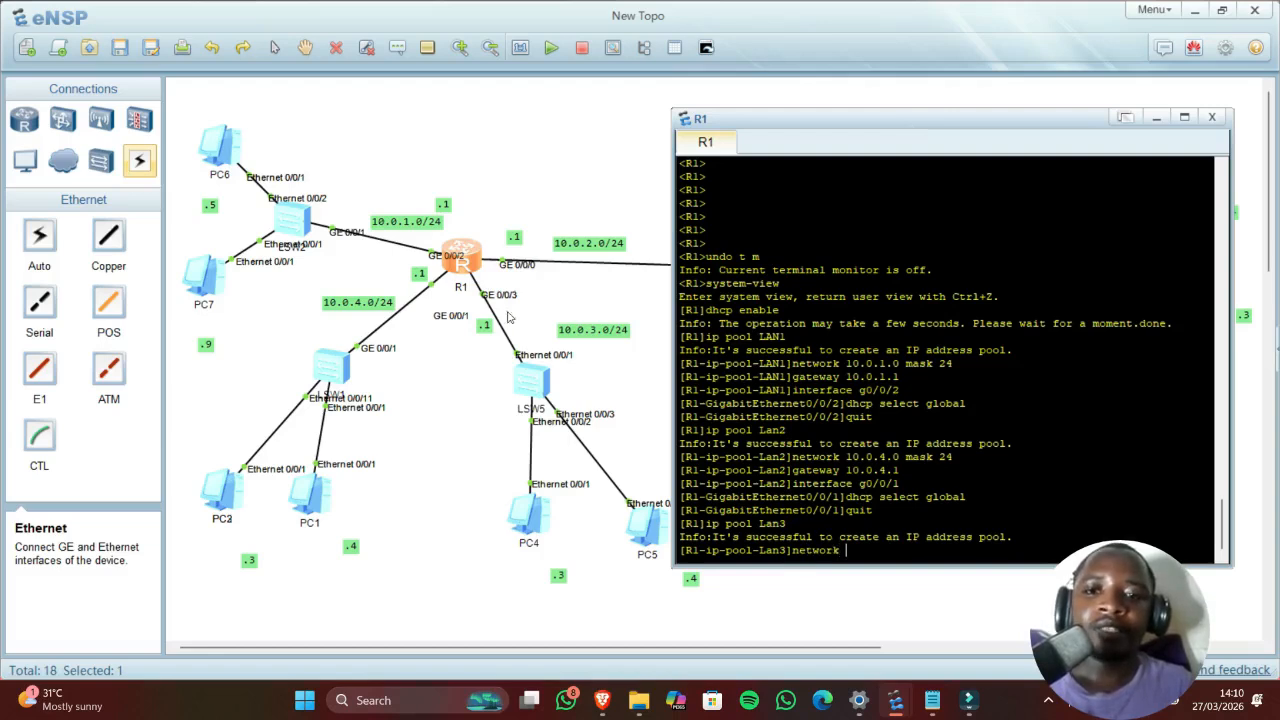
pyautogui.write(' 10')
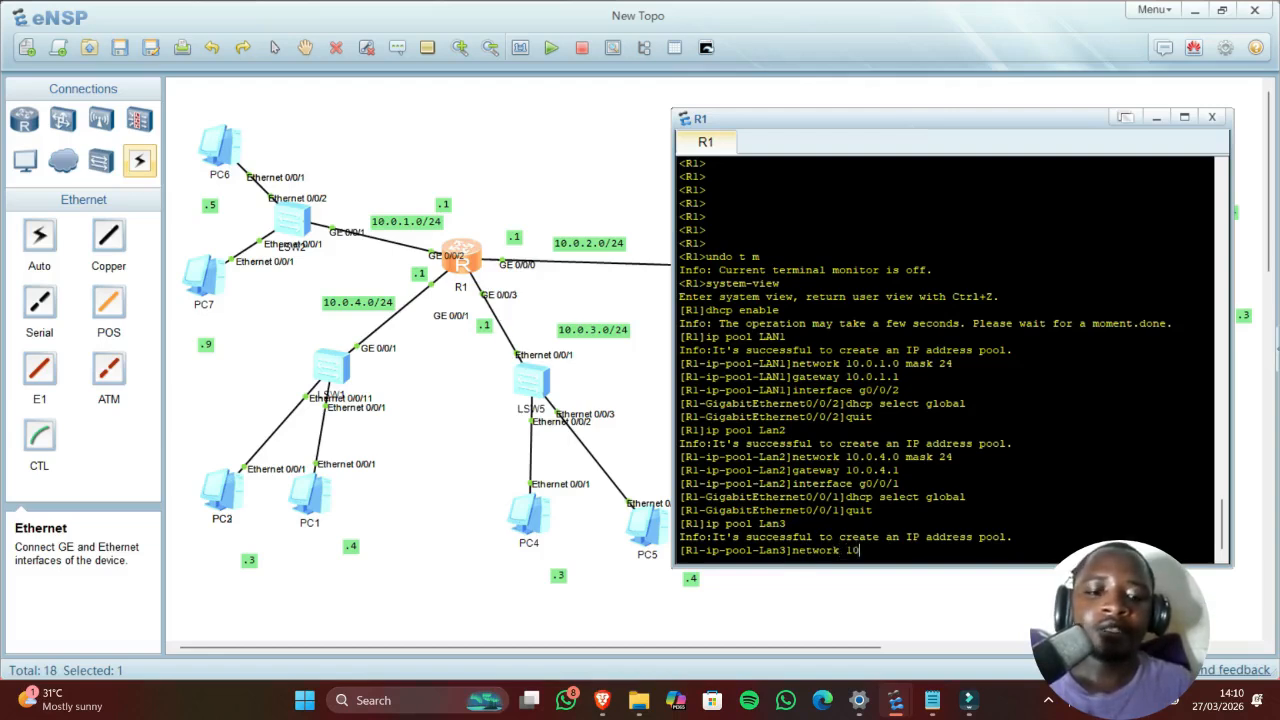
pyautogui.write('.0.')
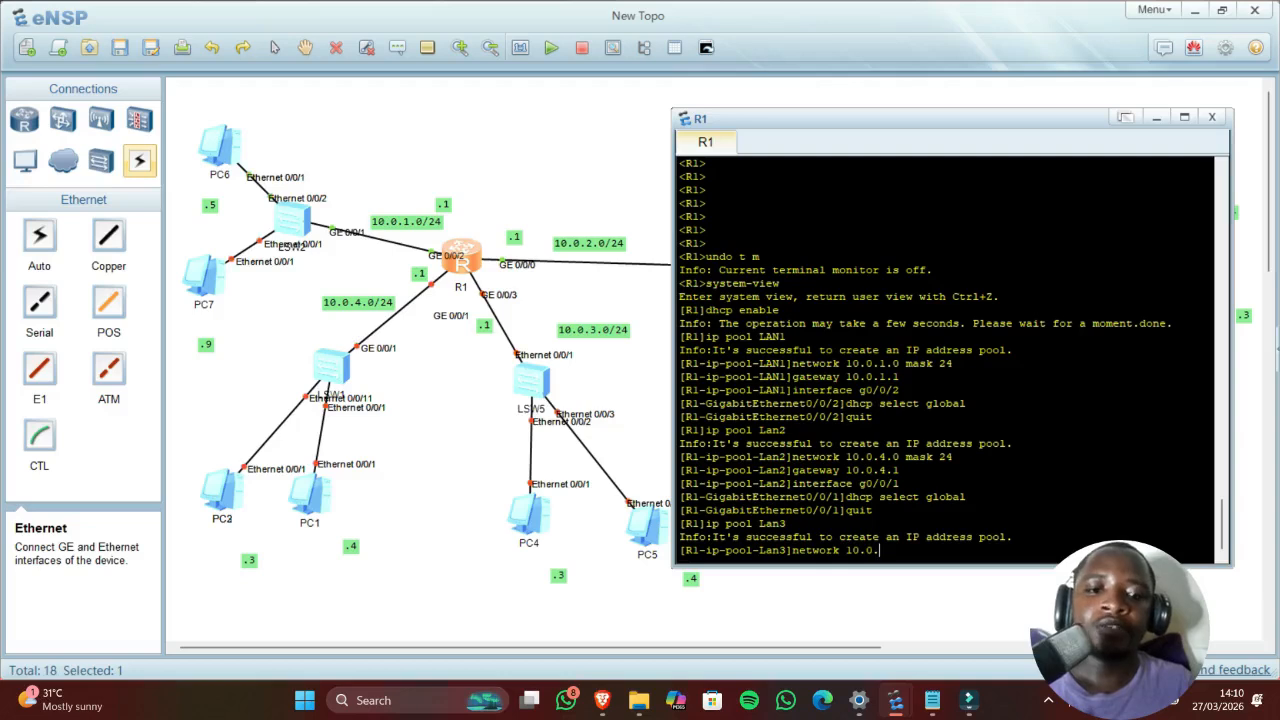
pyautogui.write('3.0')
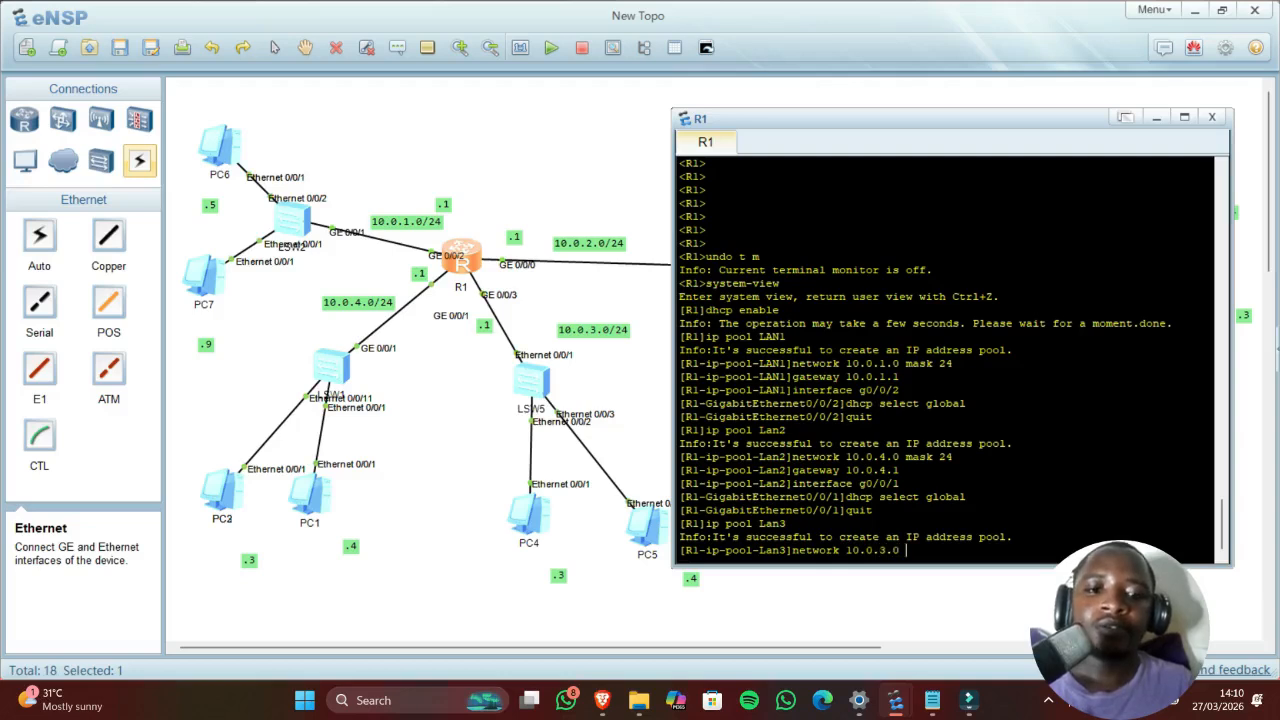
pyautogui.write(' ma')
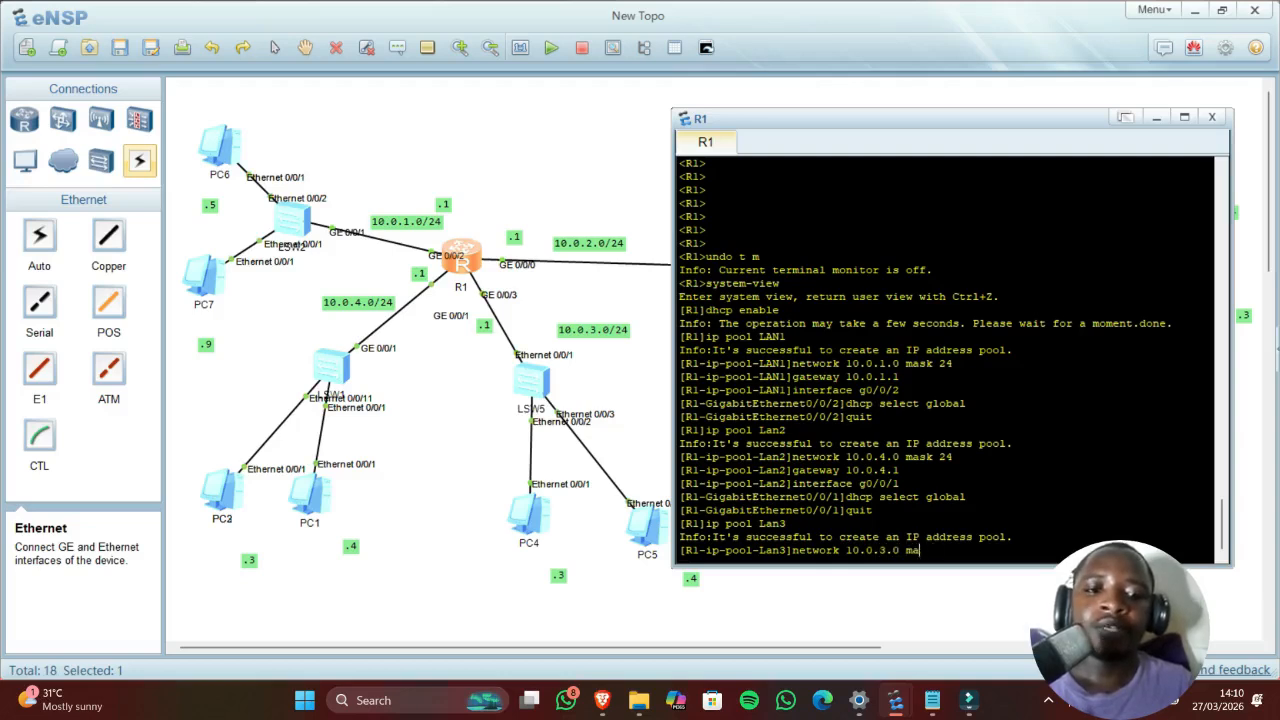
pyautogui.write('sk 24')
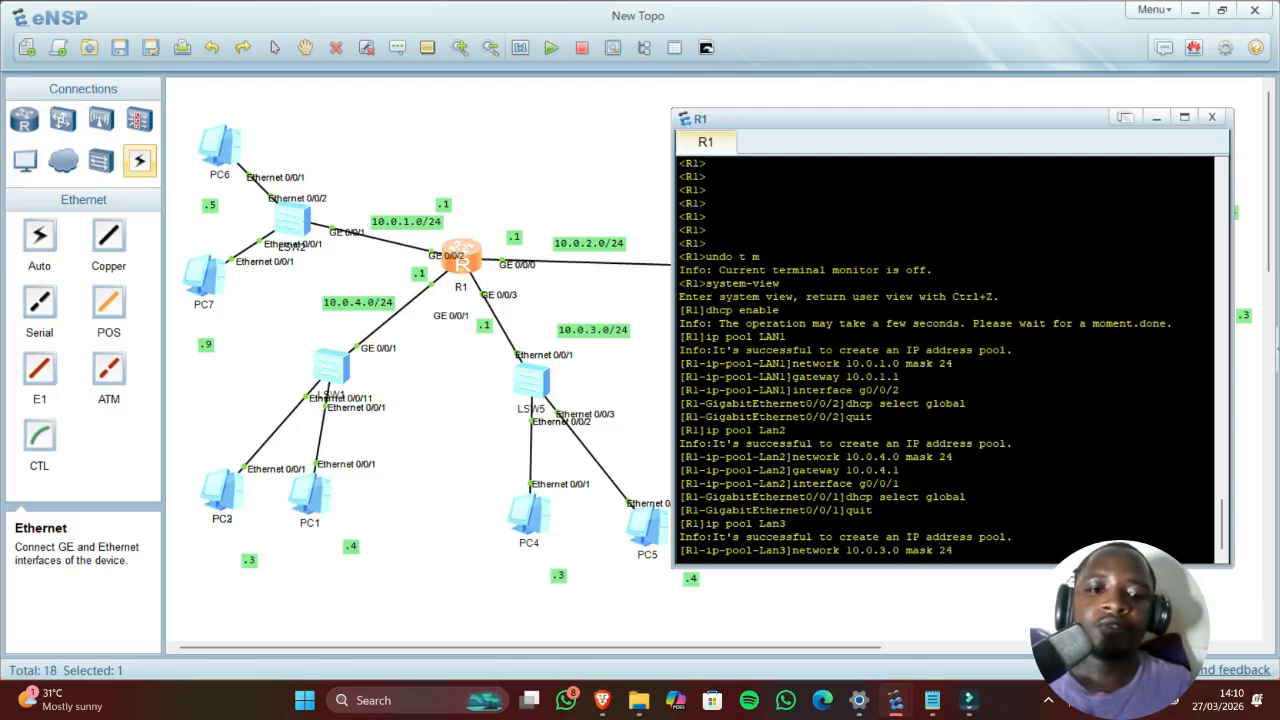
pyautogui.press('Return')
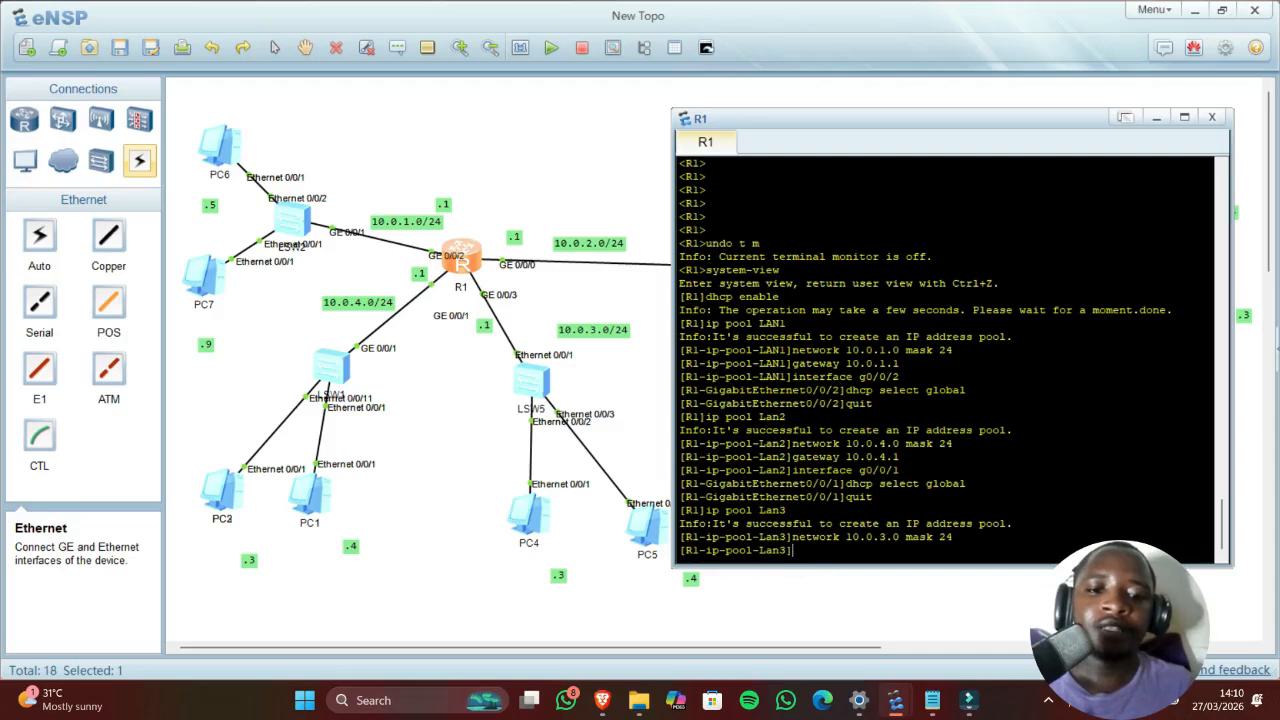
pyautogui.write('gatewa')
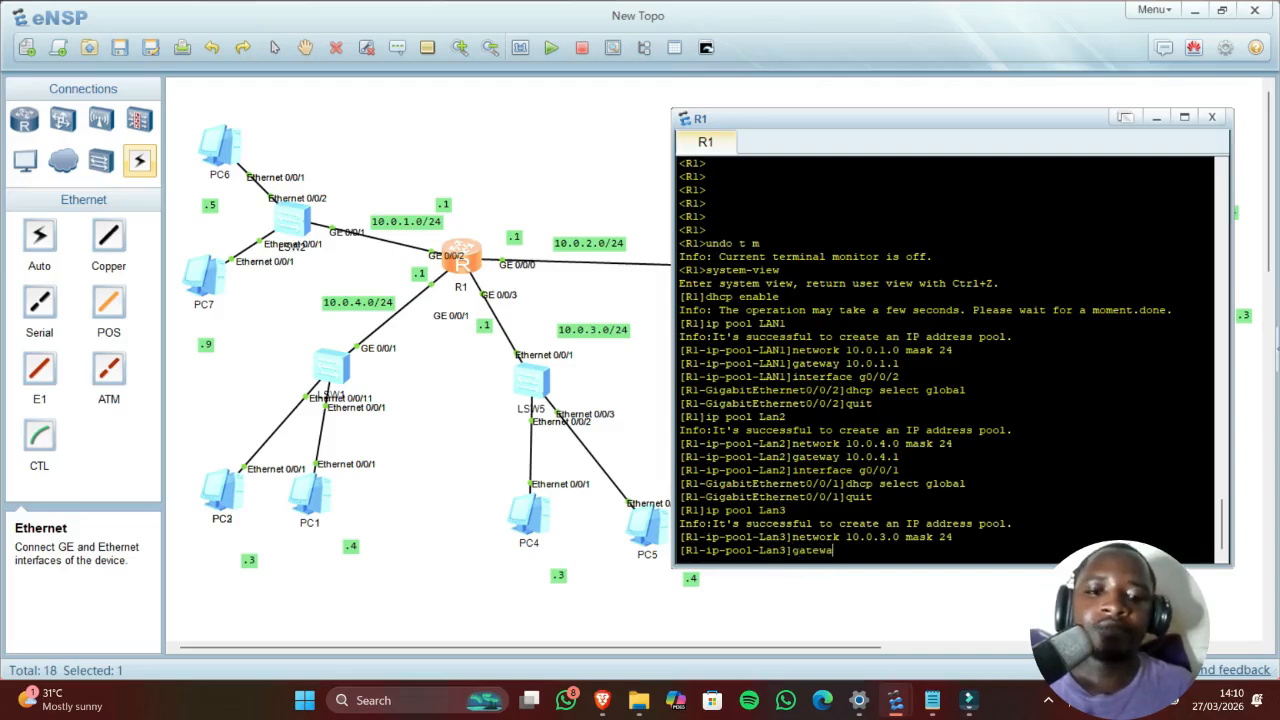
pyautogui.write('y 10.')
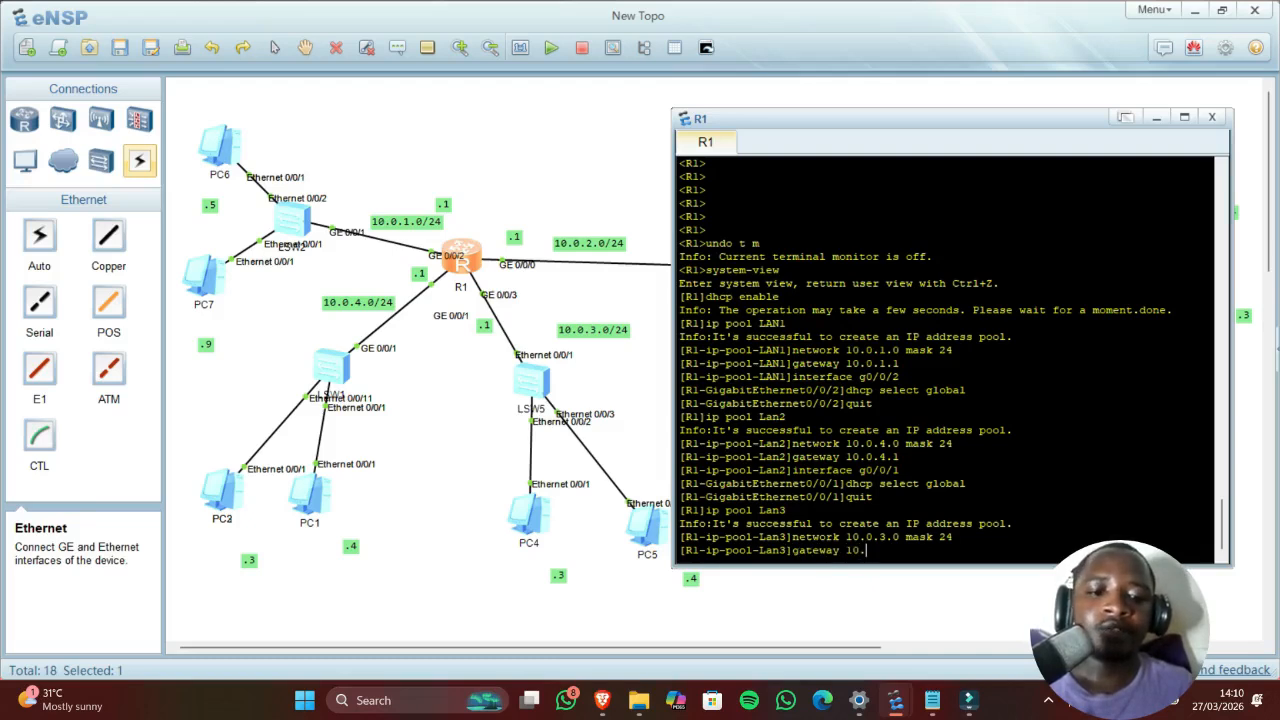
pyautogui.write('0.3.1')
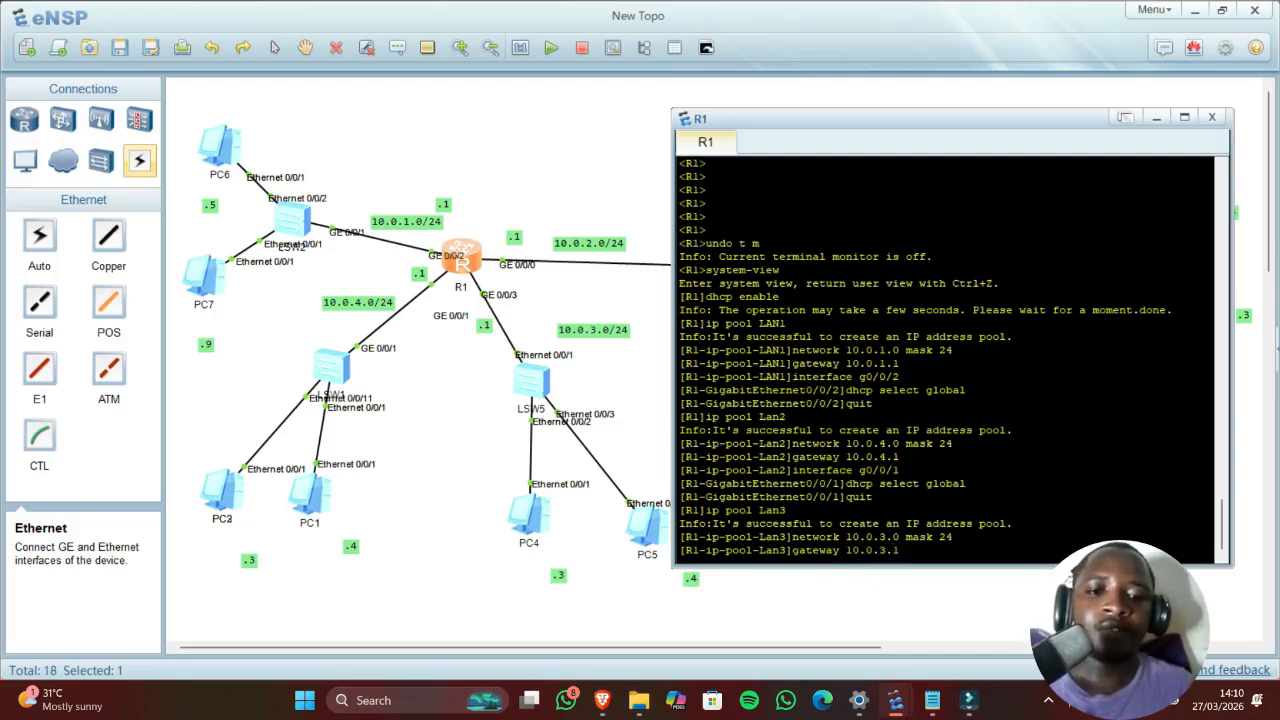
pyautogui.press('Return')
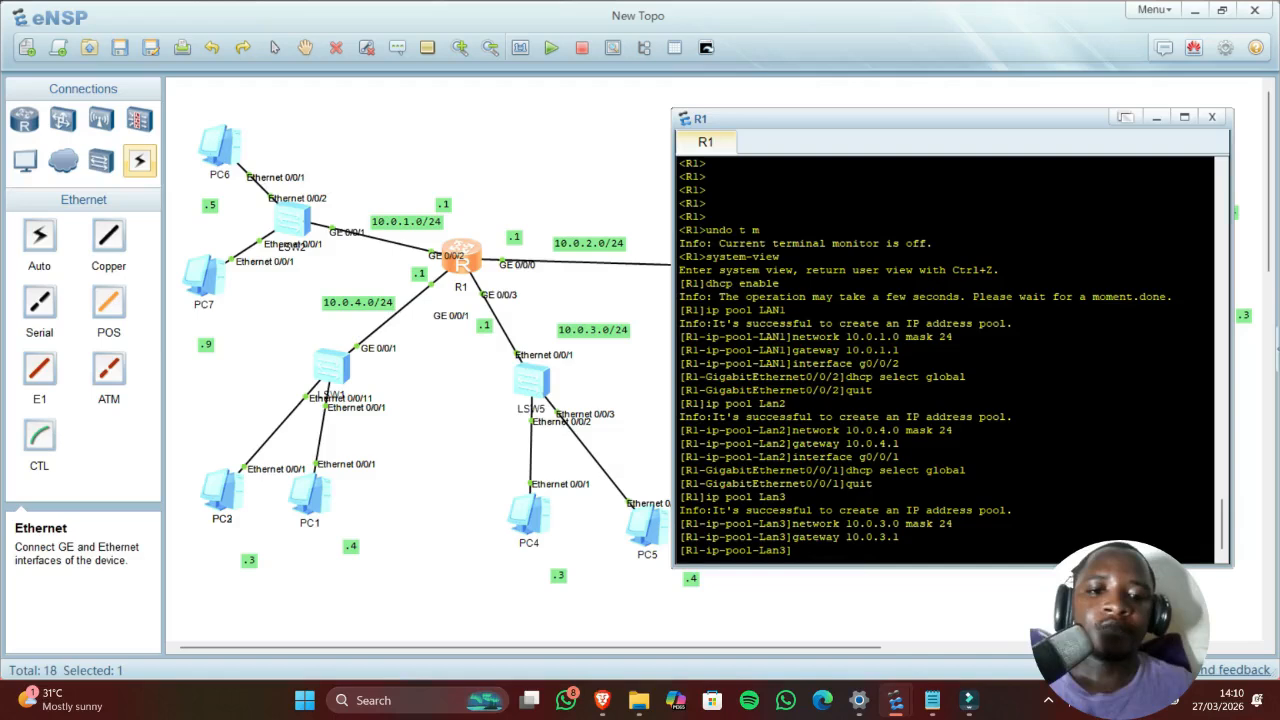
# Step: Enable dhcp select global on R1's interface g0/0/3
pyautogui.write('interface')
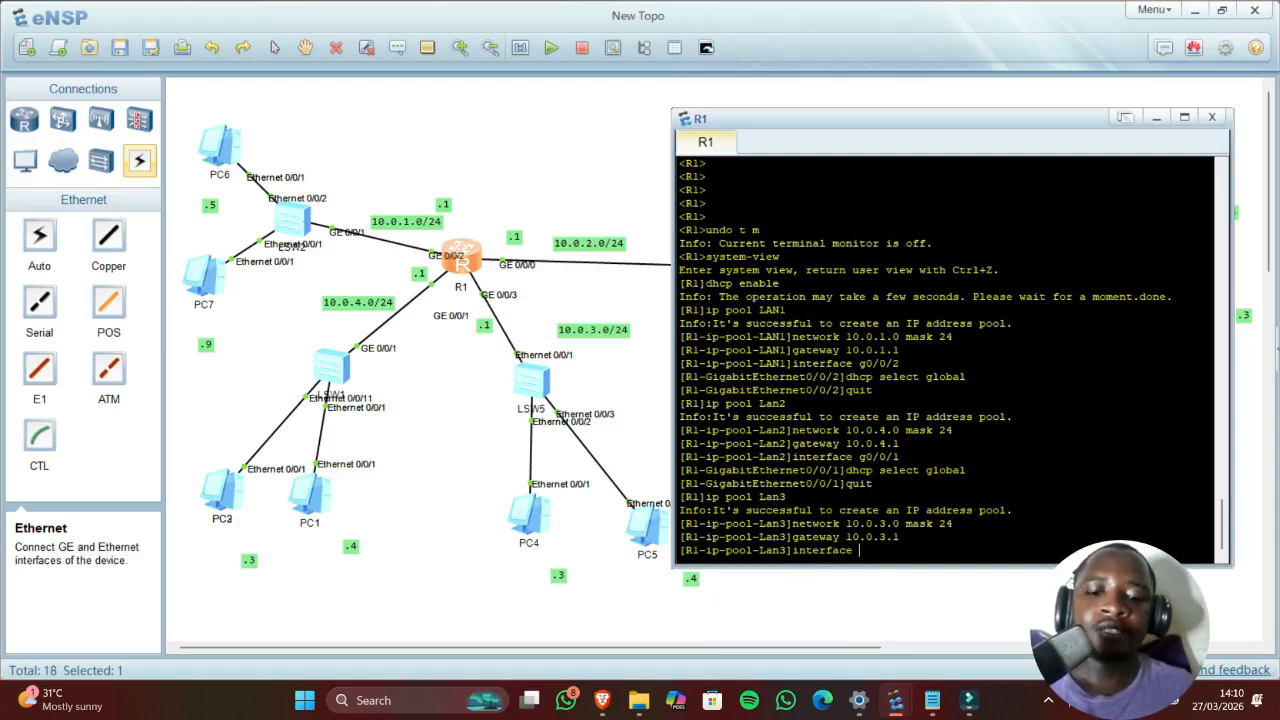
pyautogui.write(' g0/0')
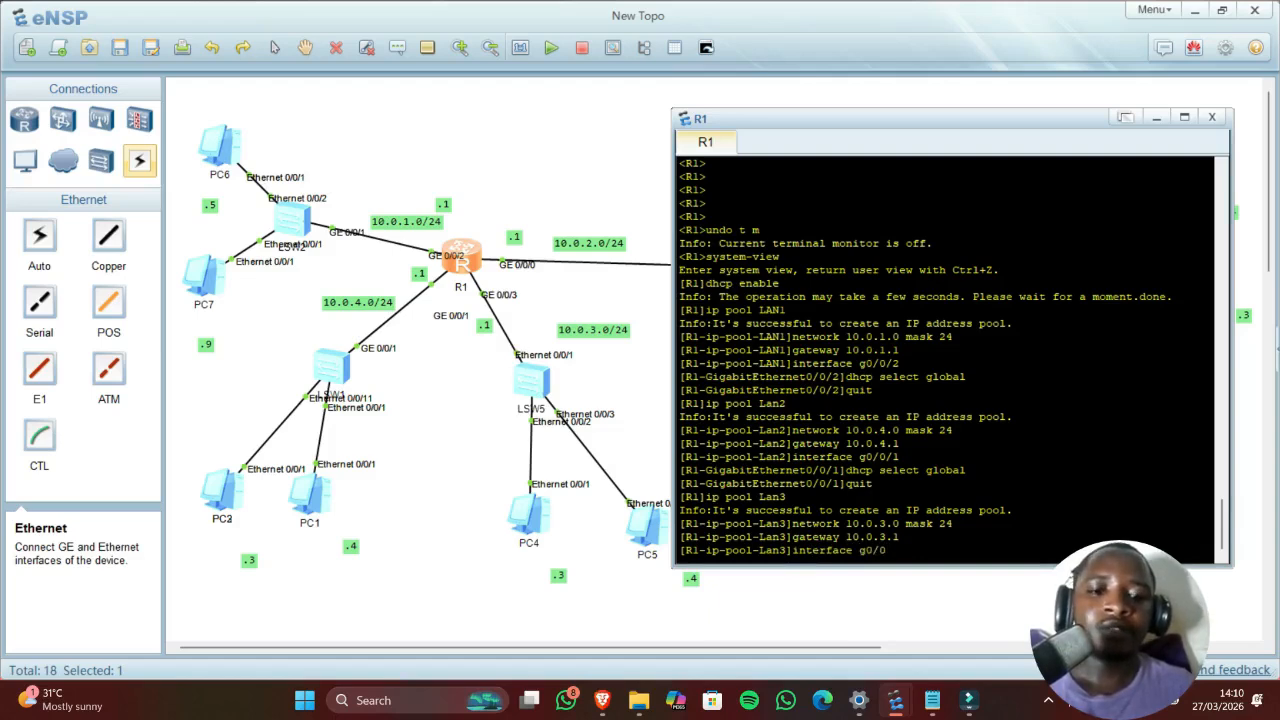
pyautogui.write('3')
pyautogui.press('Return')
pyautogui.press('Up')
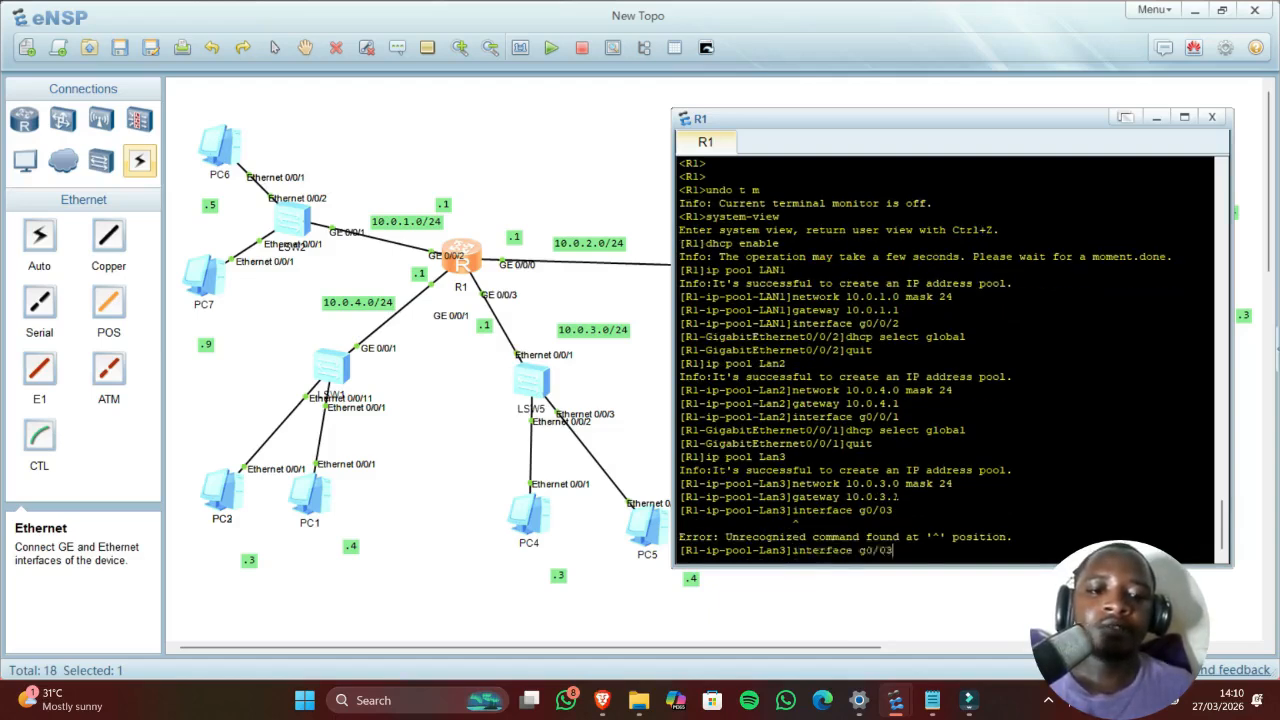
pyautogui.write('/')
pyautogui.press('Return')
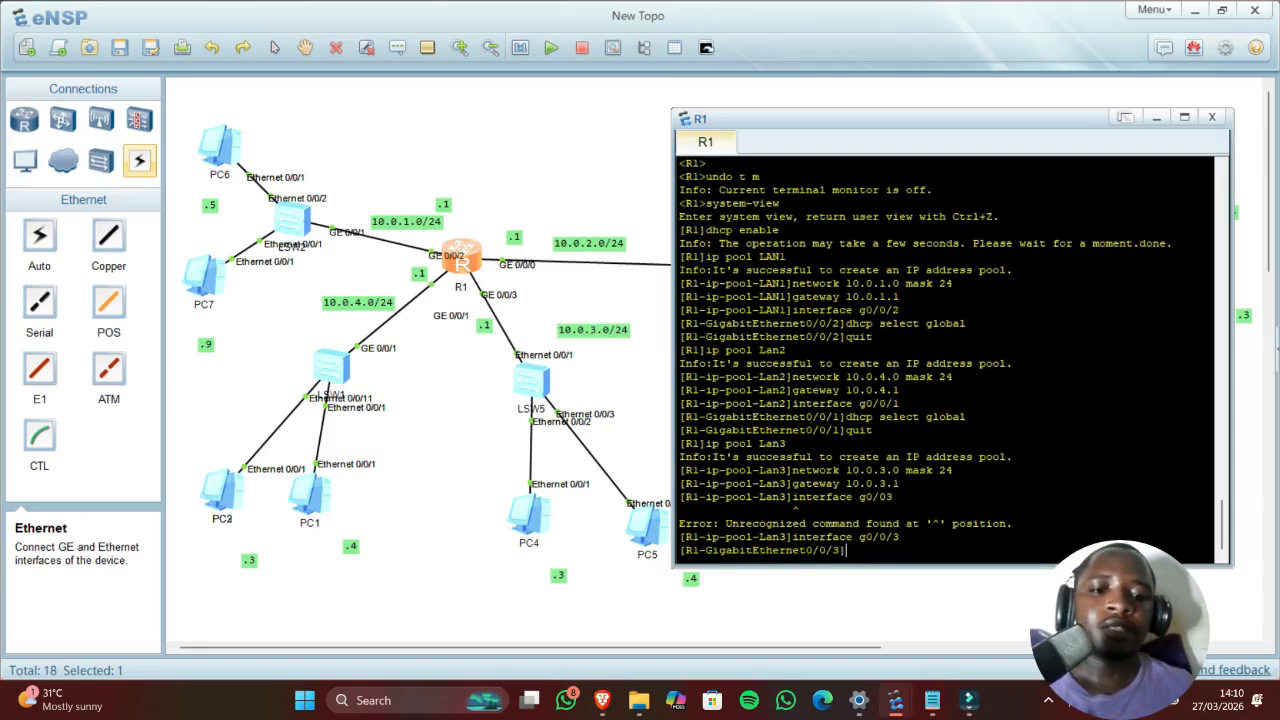
pyautogui.write('dhc')
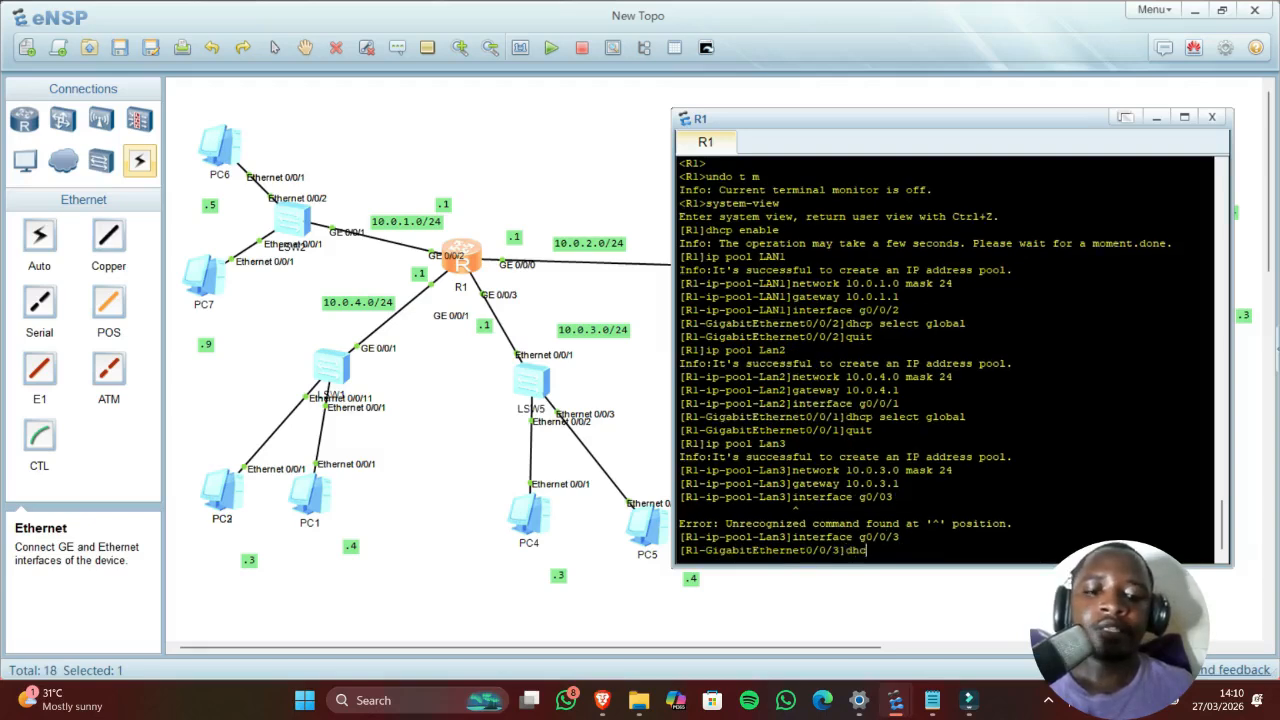
pyautogui.write('p select global')
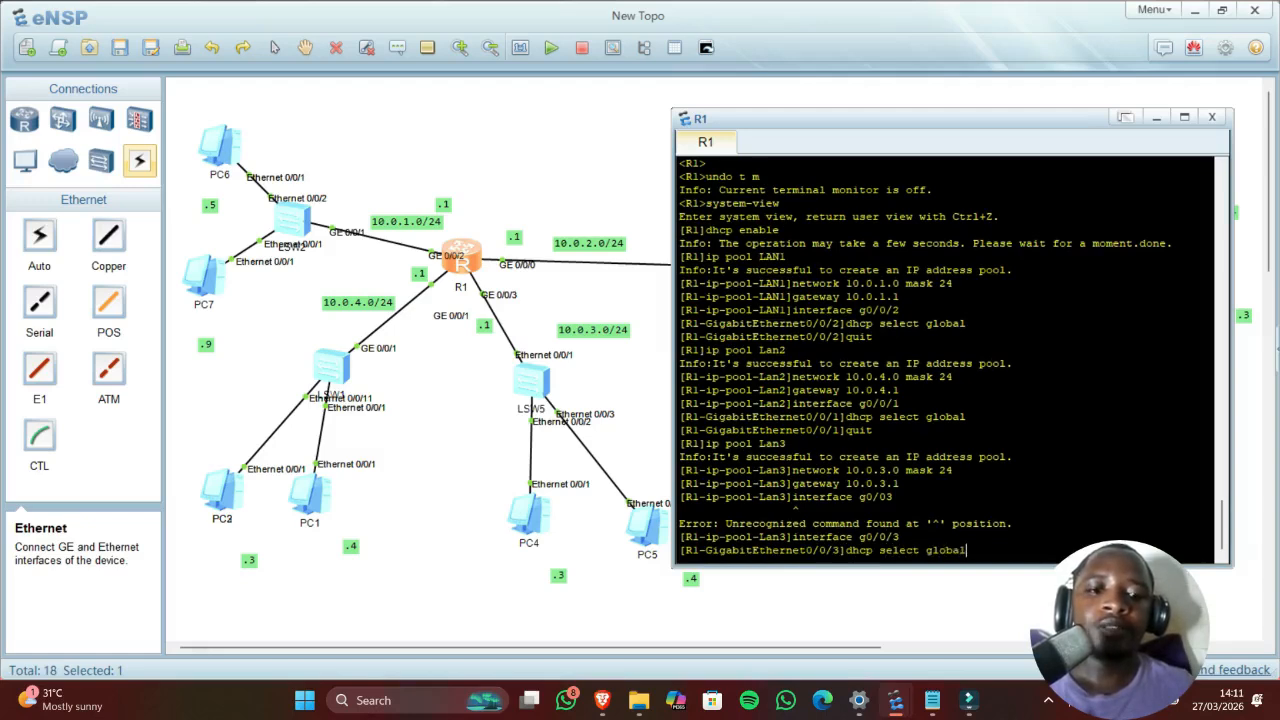
pyautogui.press('Return')
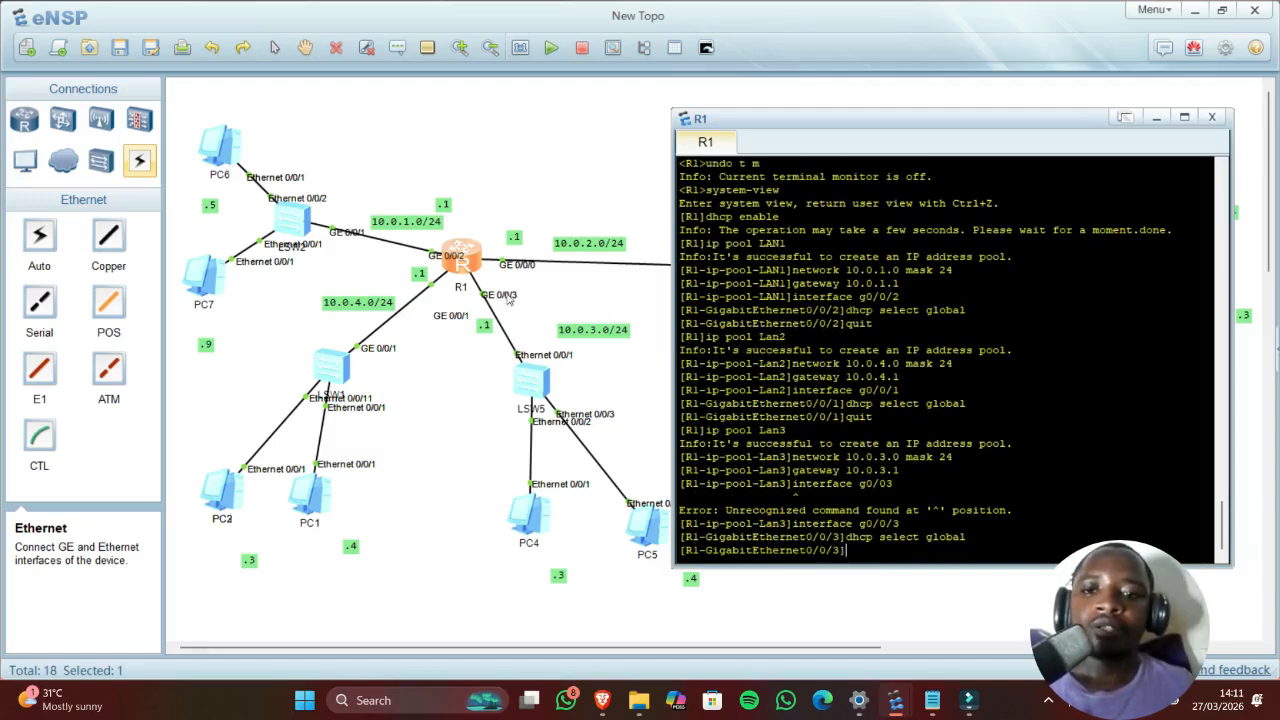
# Step: Switch PC4 to DHCP and renew, leasing 10.0.3.254 with gateway 10.0.3.1
pyautogui.doubleClick(533, 522)
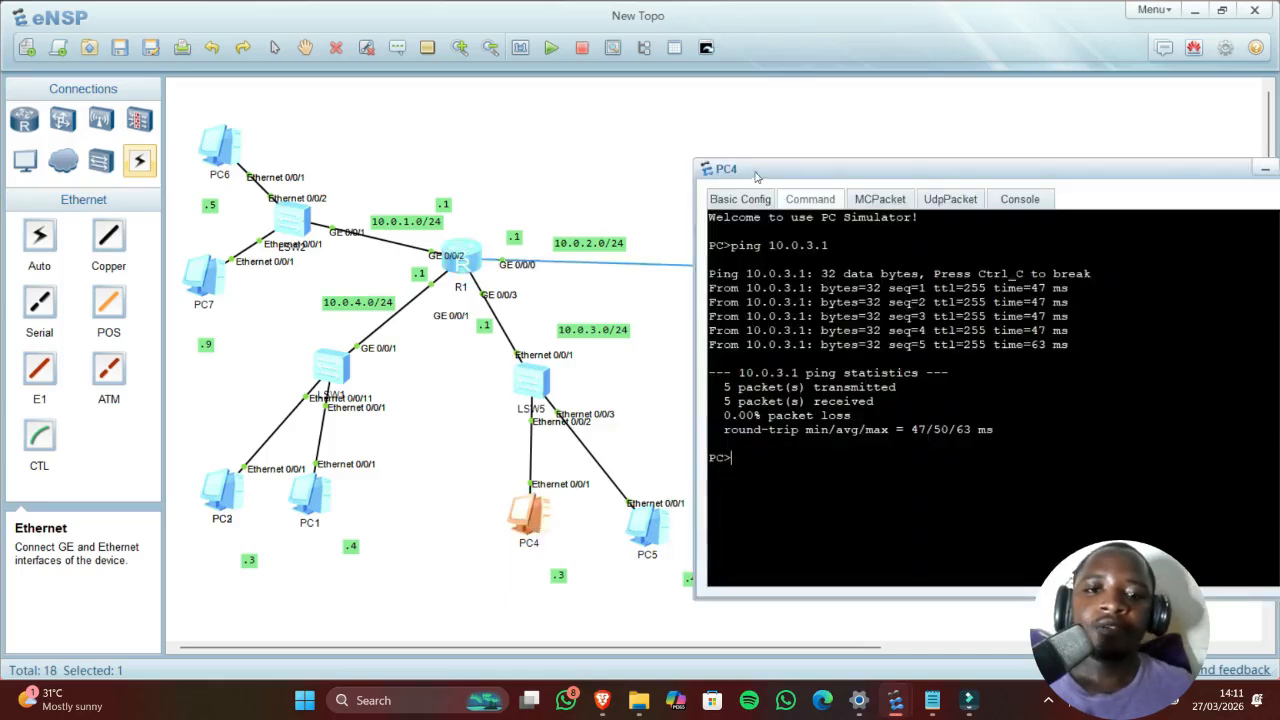
pyautogui.click(762, 200)
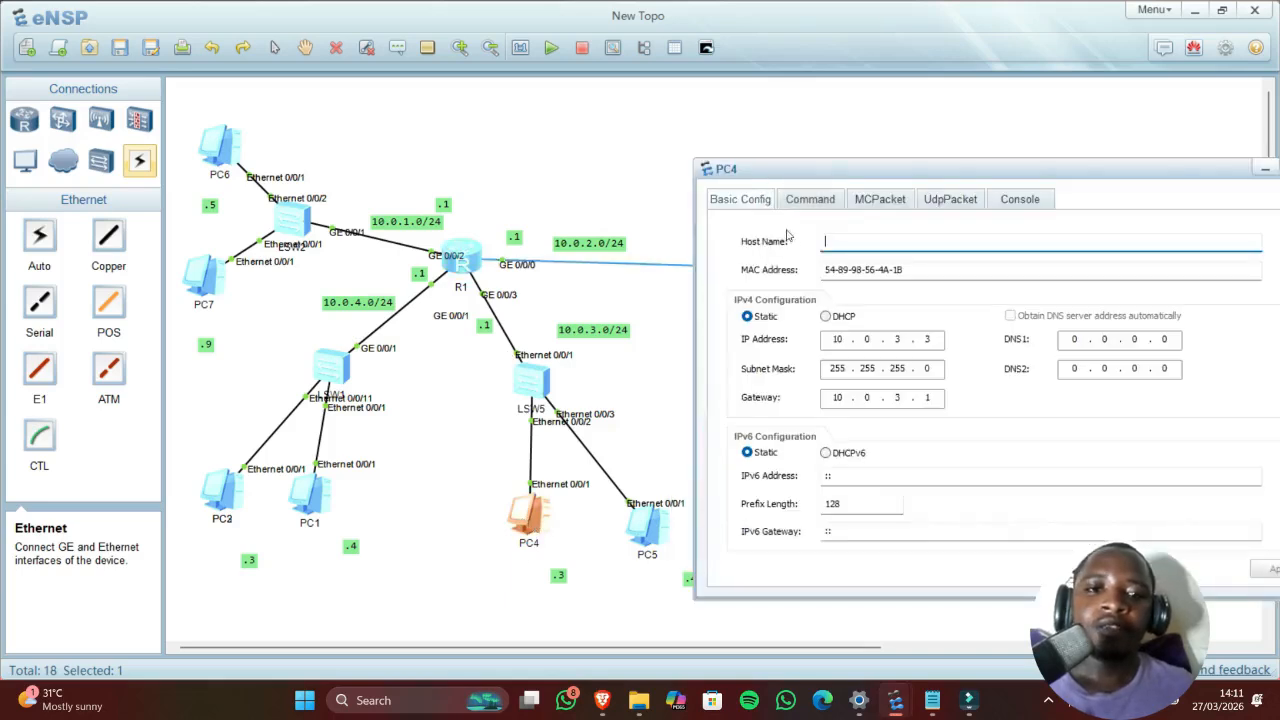
pyautogui.click(825, 316)
pyautogui.click(1268, 569)
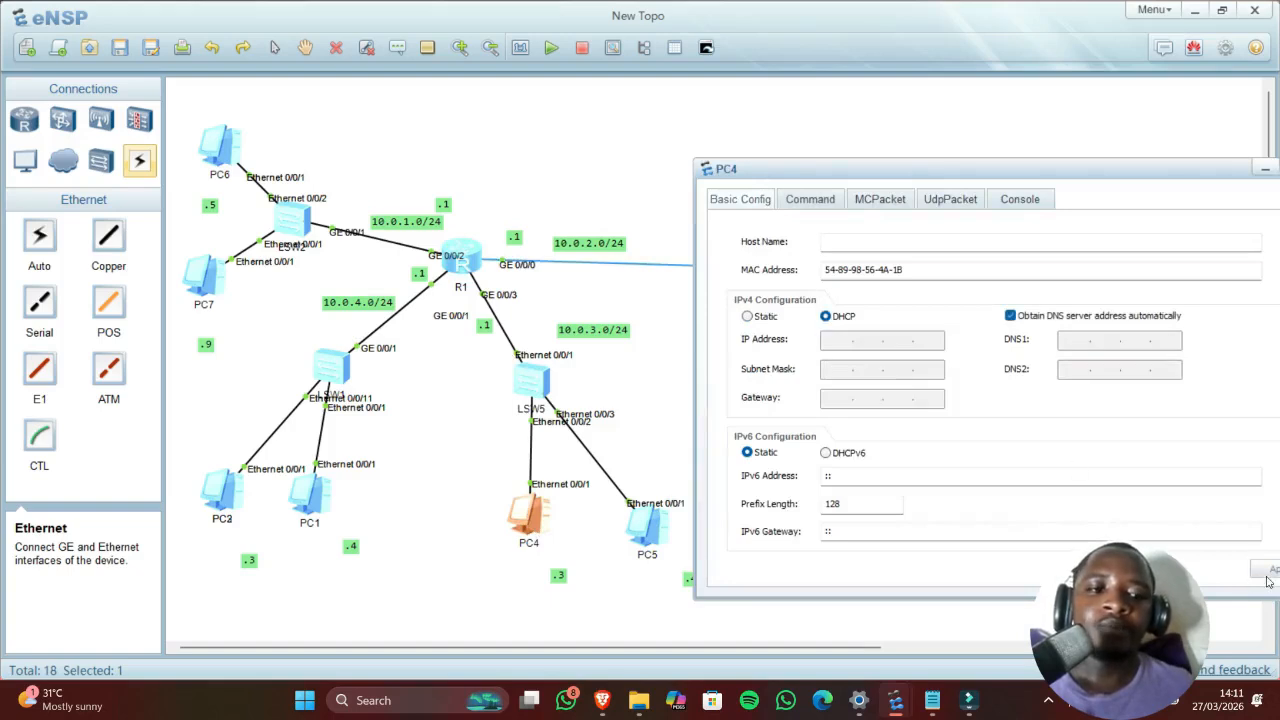
pyautogui.click(808, 200)
pyautogui.write('ipconfig')
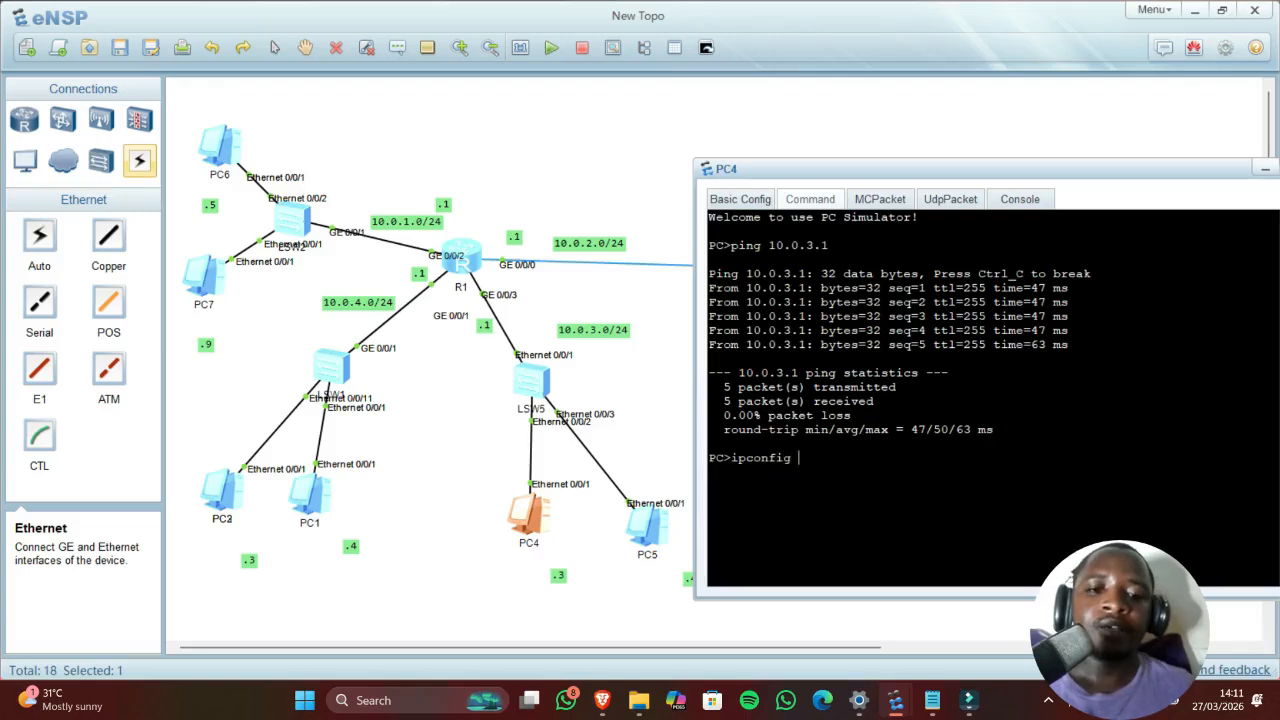
pyautogui.write('/renew')
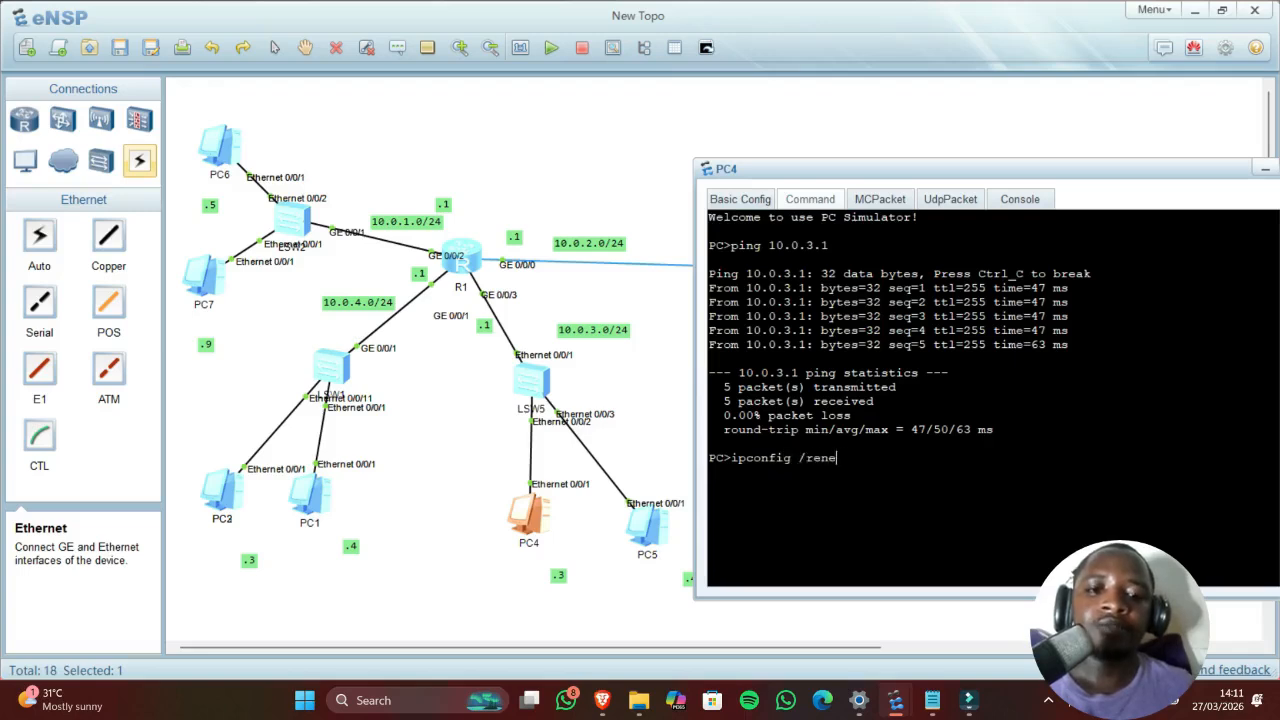
pyautogui.press('Return')
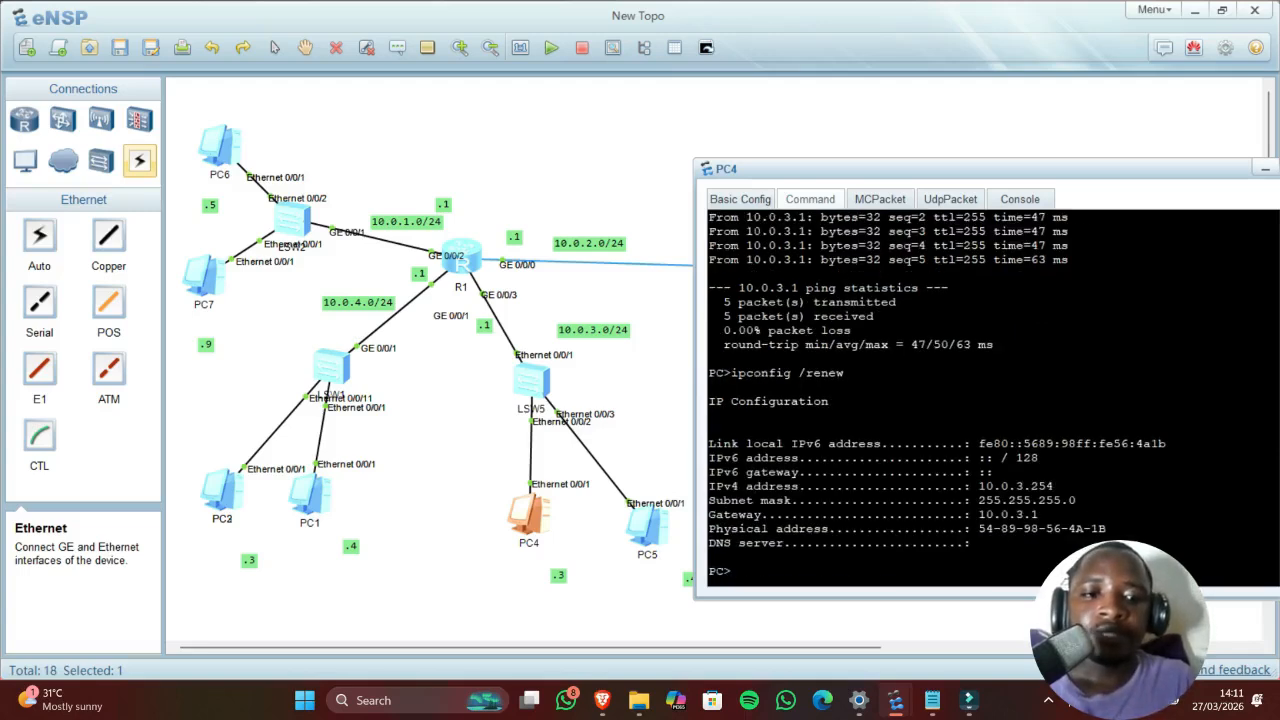
pyautogui.moveTo(1060, 487); pyautogui.dragTo(978, 487)
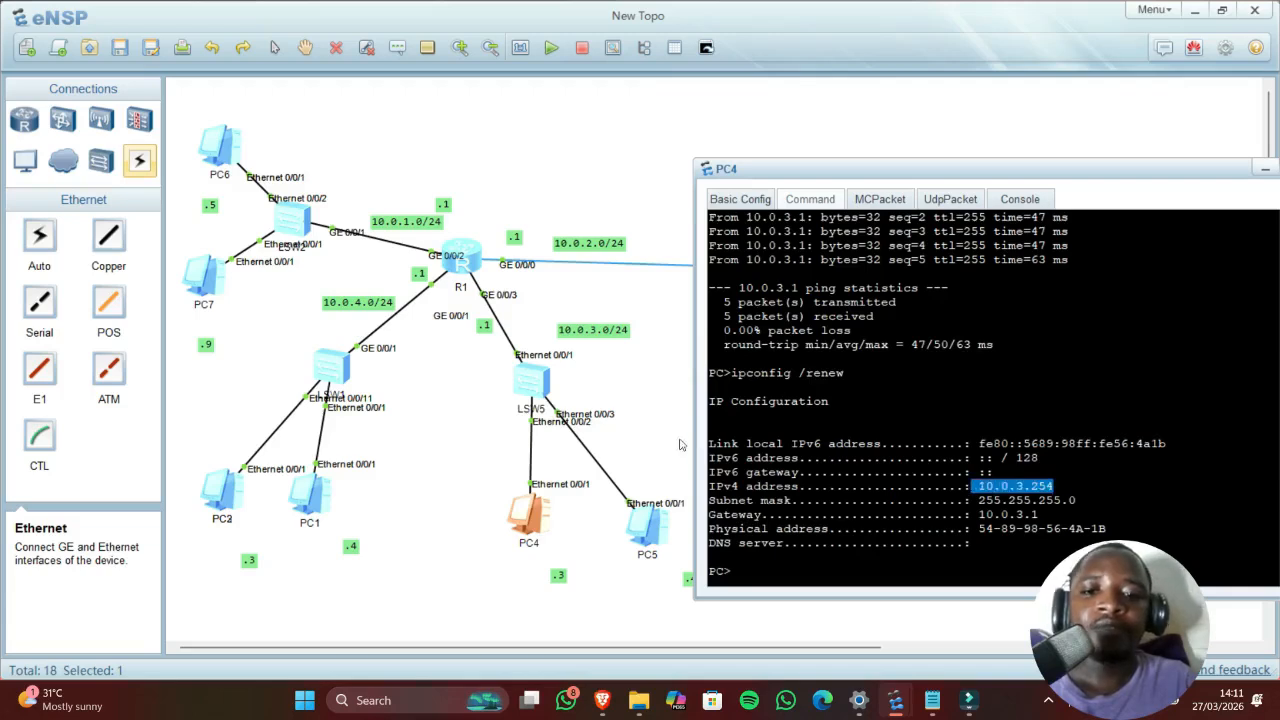
pyautogui.click(665, 445)
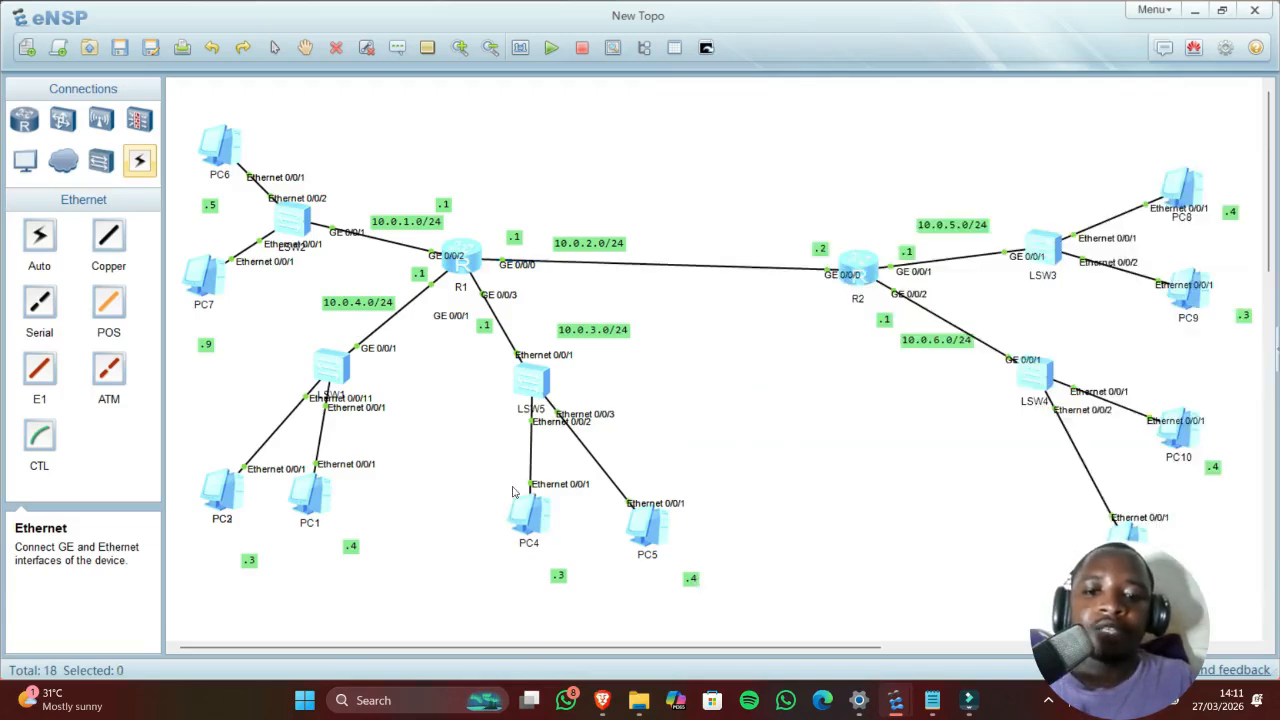
# Step: Set PC5 to DHCP and renew its lease, getting 10.0.3.253
pyautogui.doubleClick(645, 536)
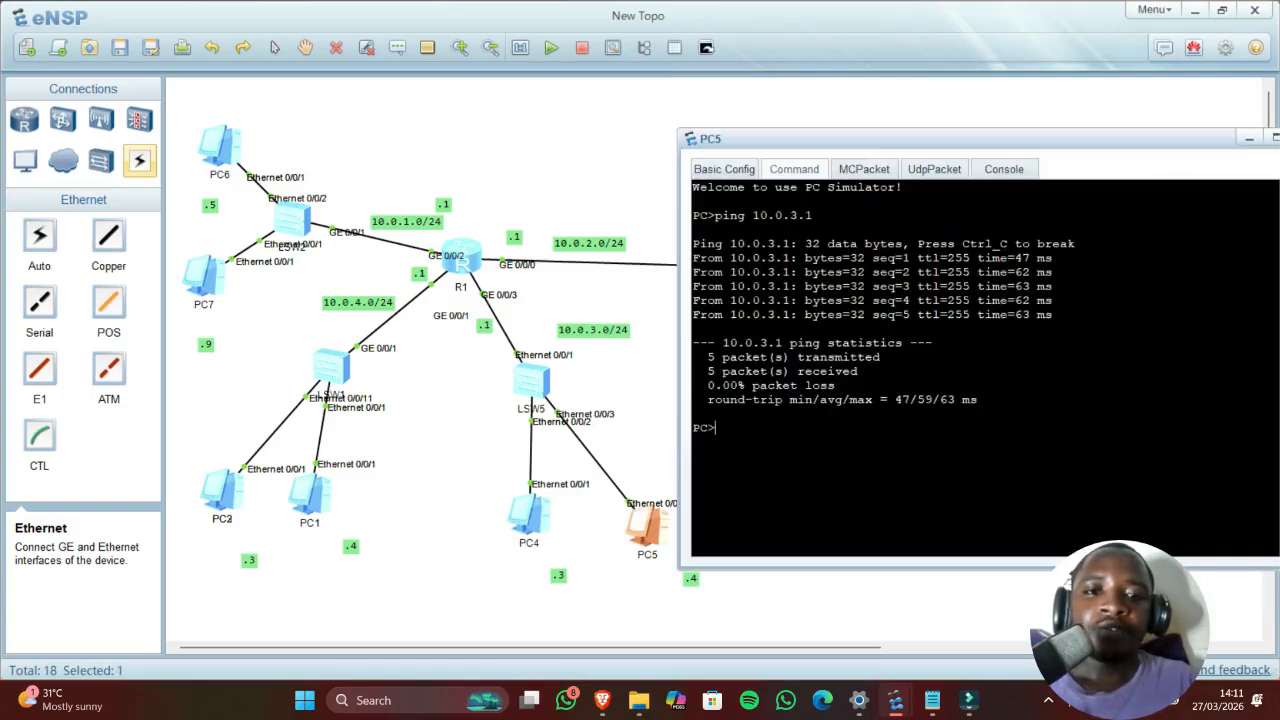
pyautogui.click(744, 170)
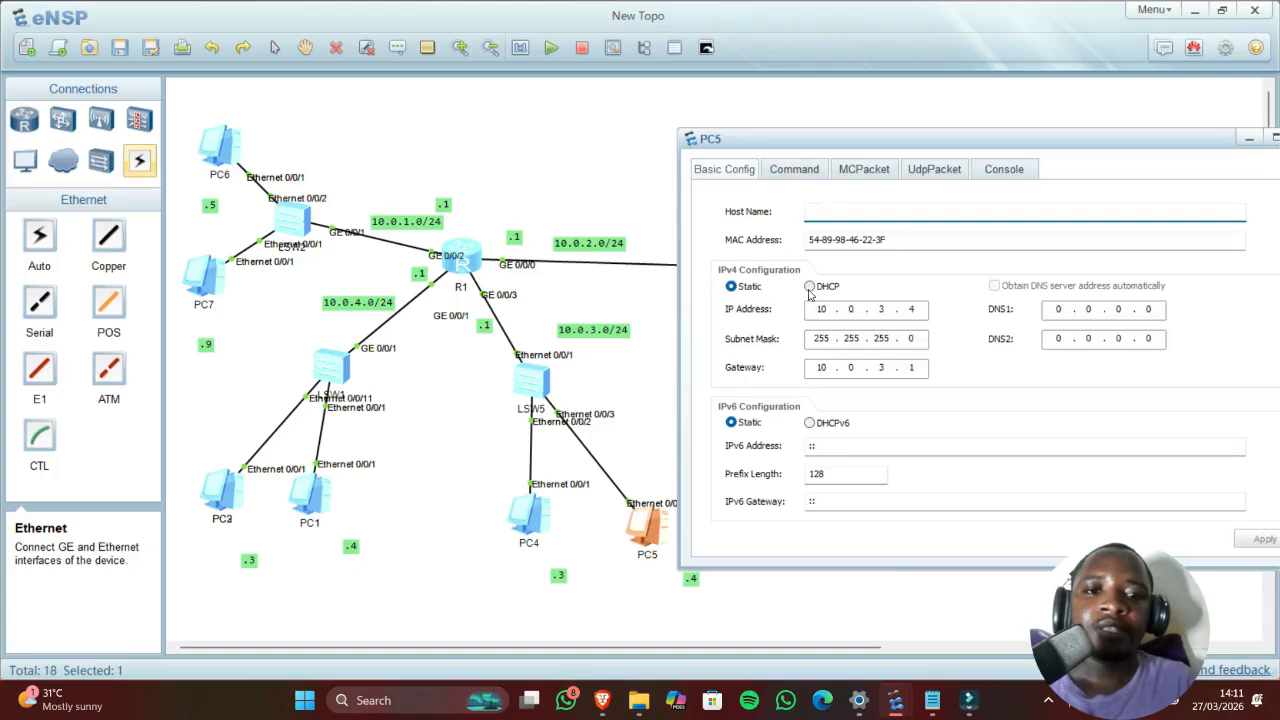
pyautogui.click(809, 287)
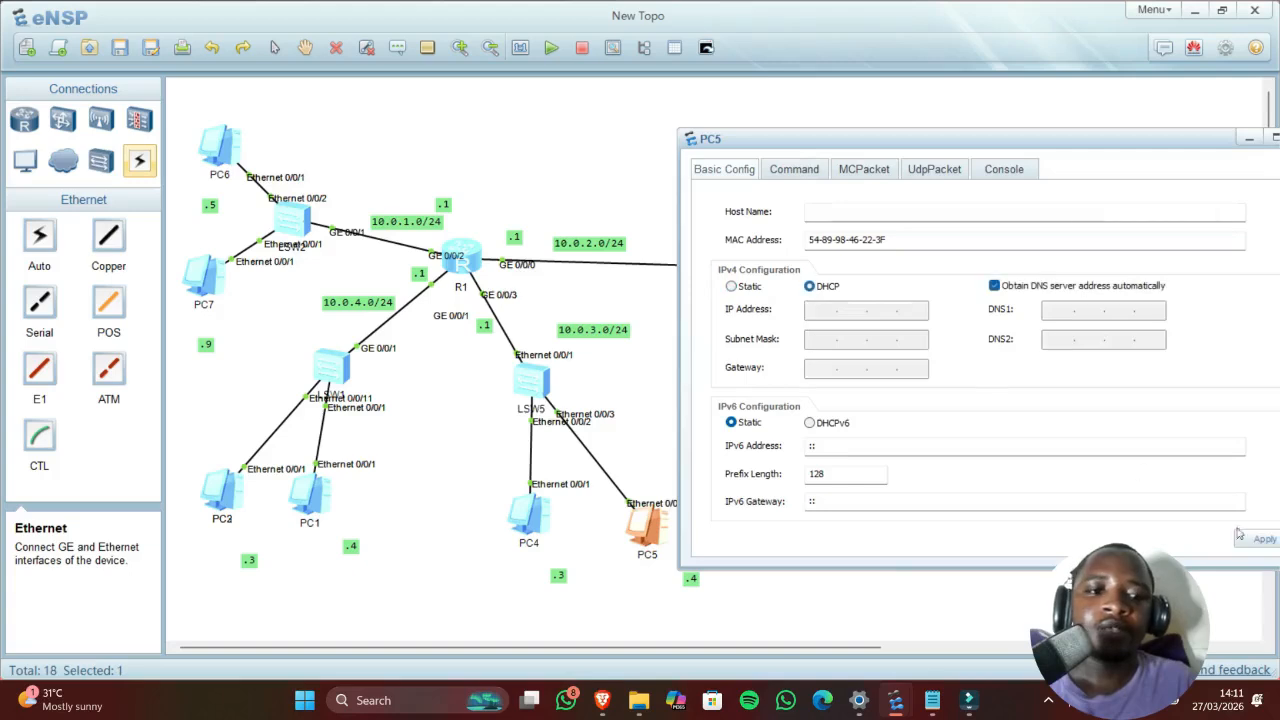
pyautogui.click(790, 168)
pyautogui.write('i')
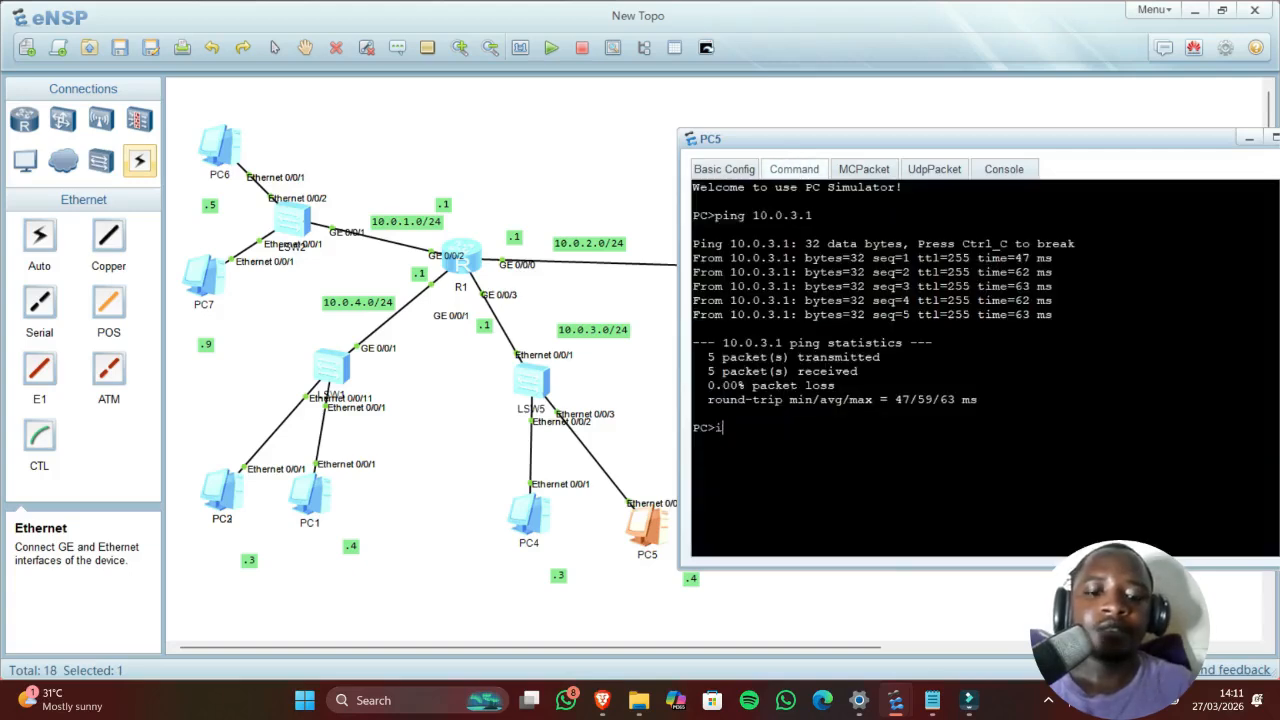
pyautogui.write('pconfig .')
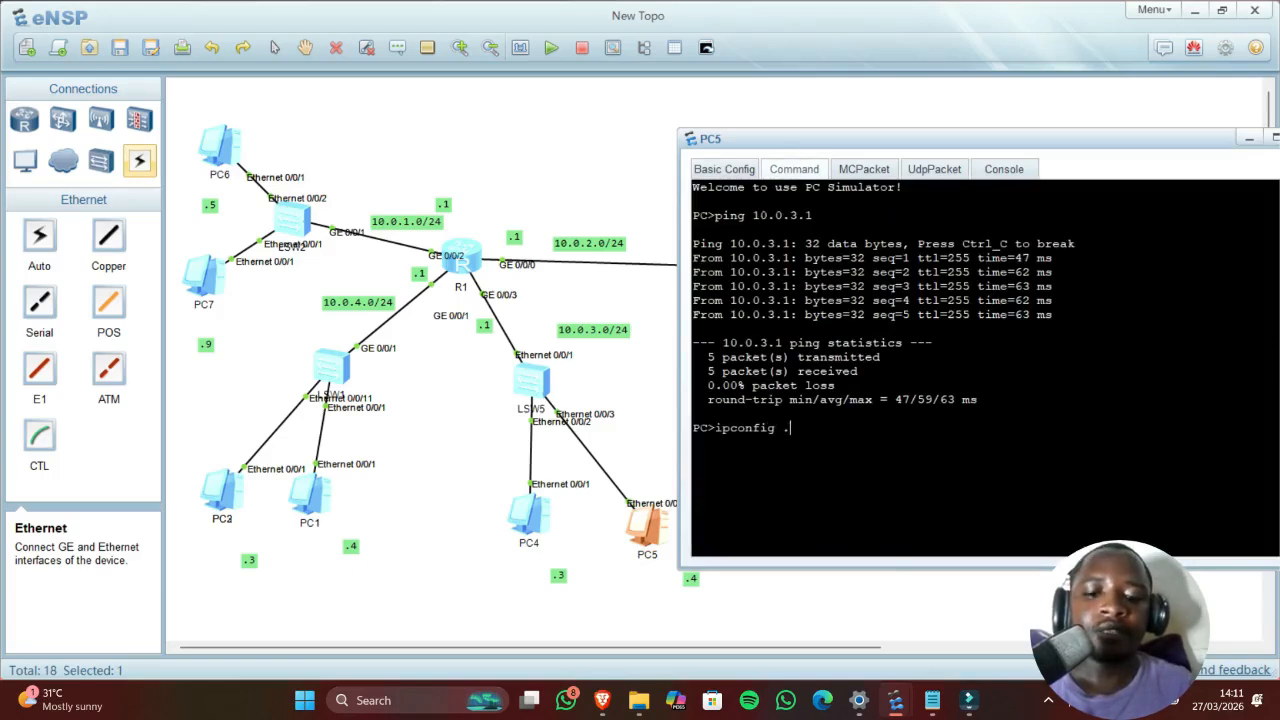
pyautogui.write('/renew')
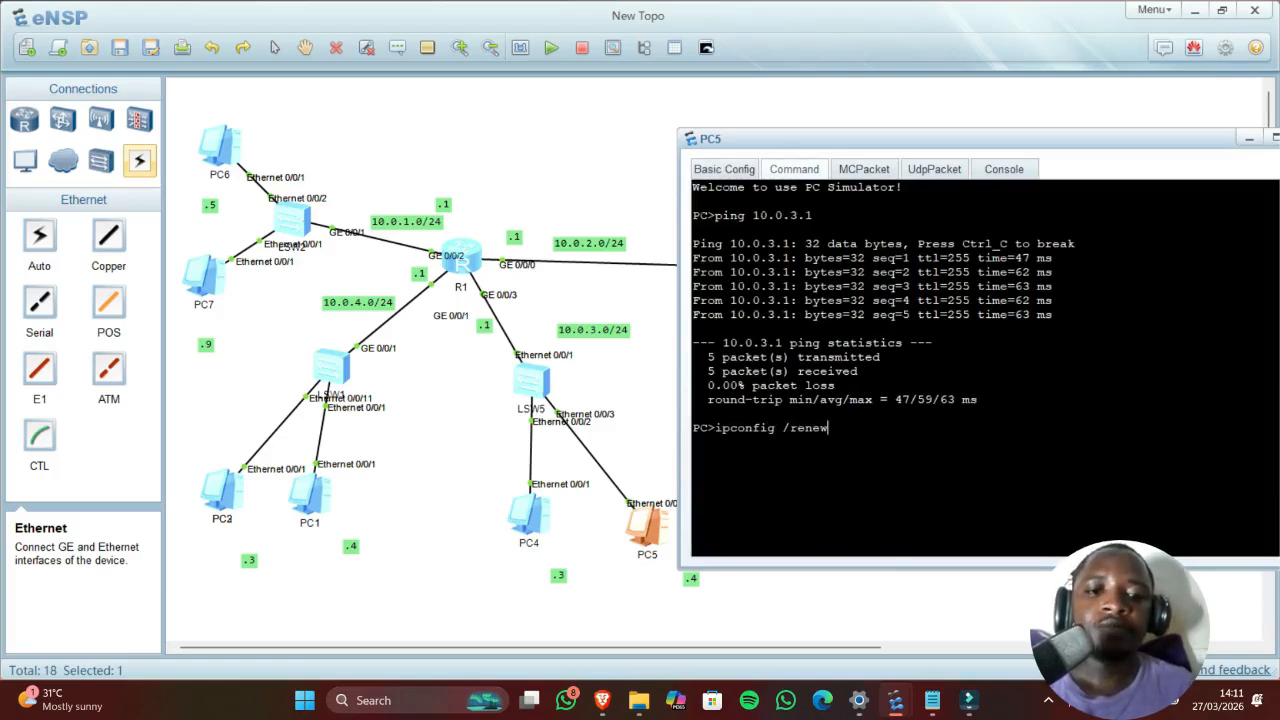
pyautogui.press('Return')
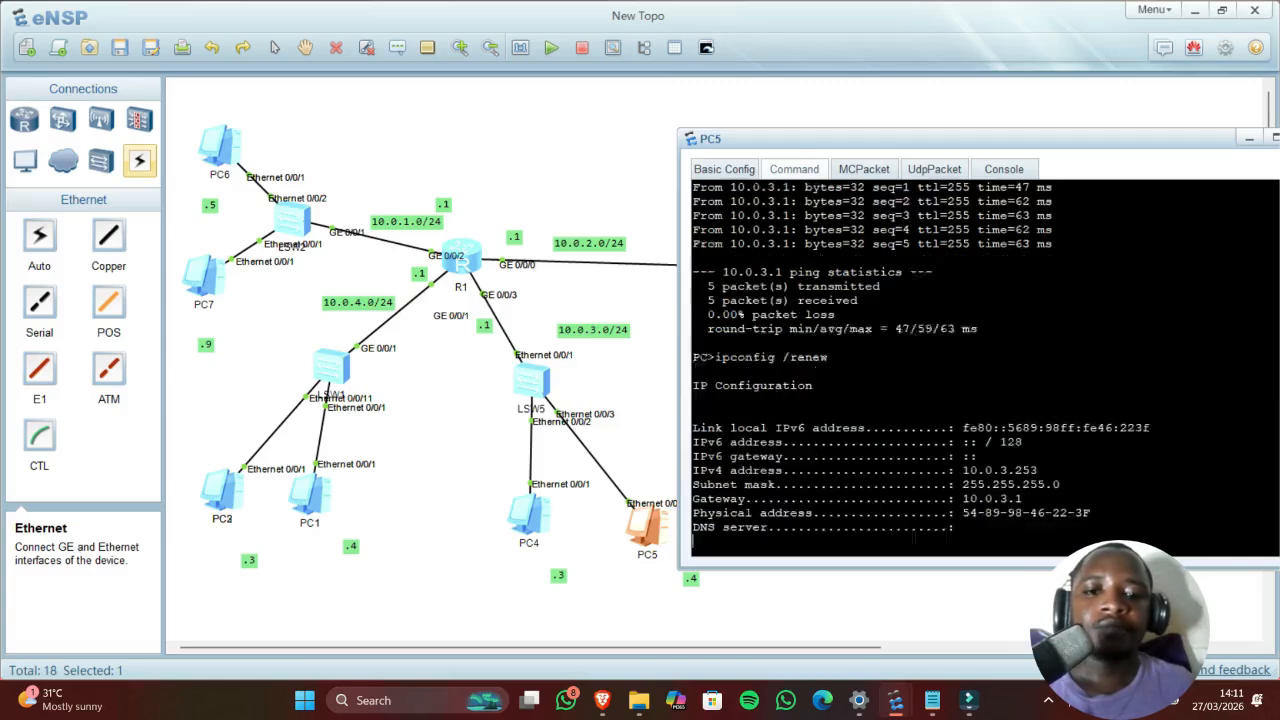
pyautogui.moveTo(1016, 456); pyautogui.dragTo(1045, 456)
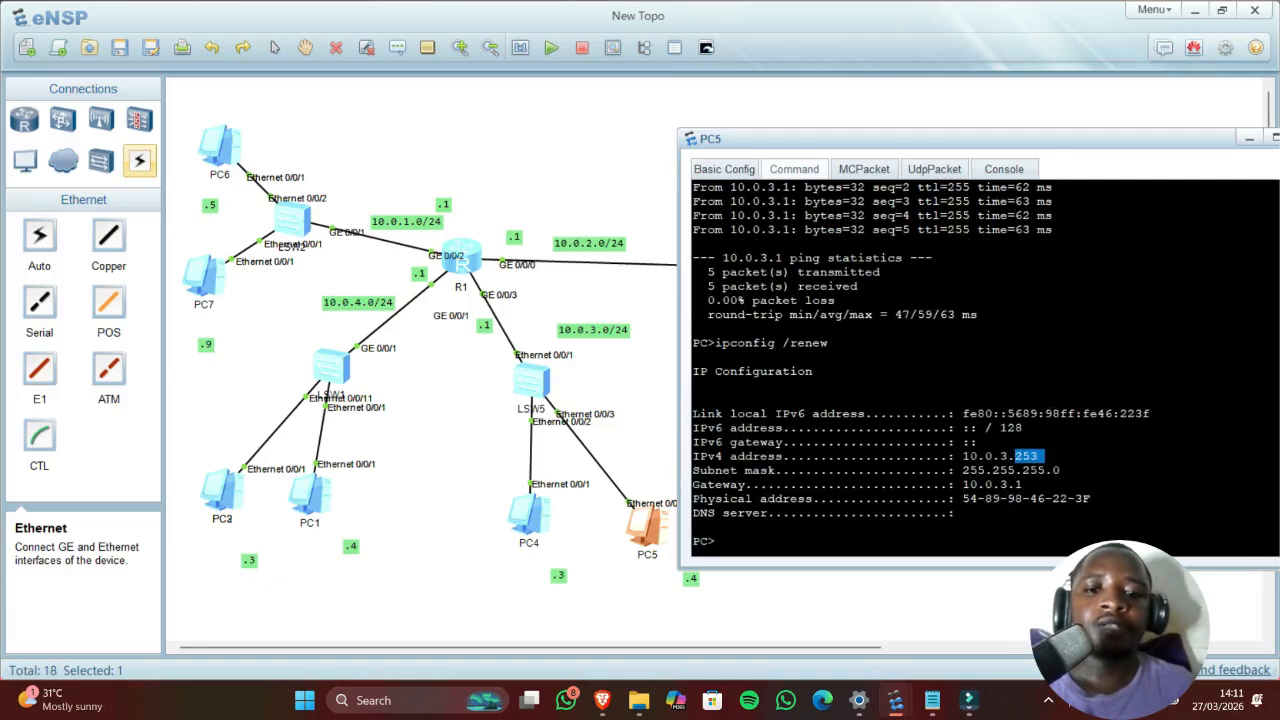
pyautogui.click(650, 405)
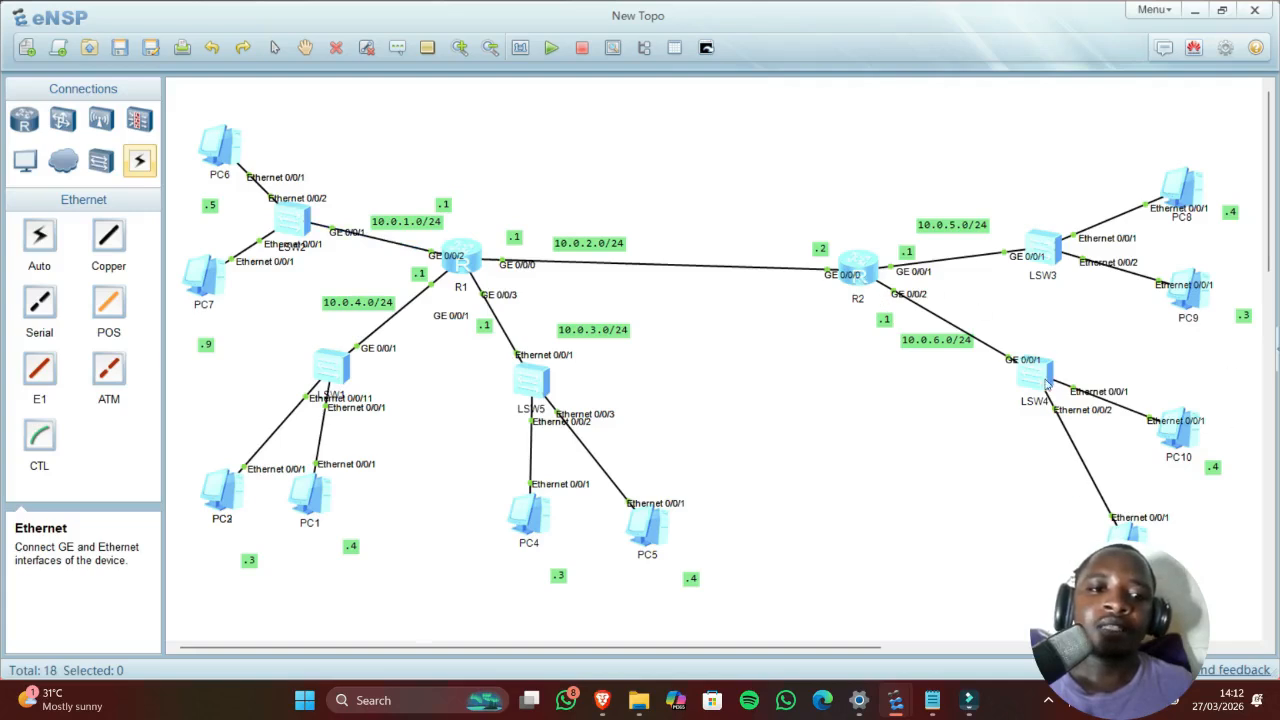
# Step: On R2, run undo t m, enter system-view and run dhcp enable
pyautogui.doubleClick(858, 266)
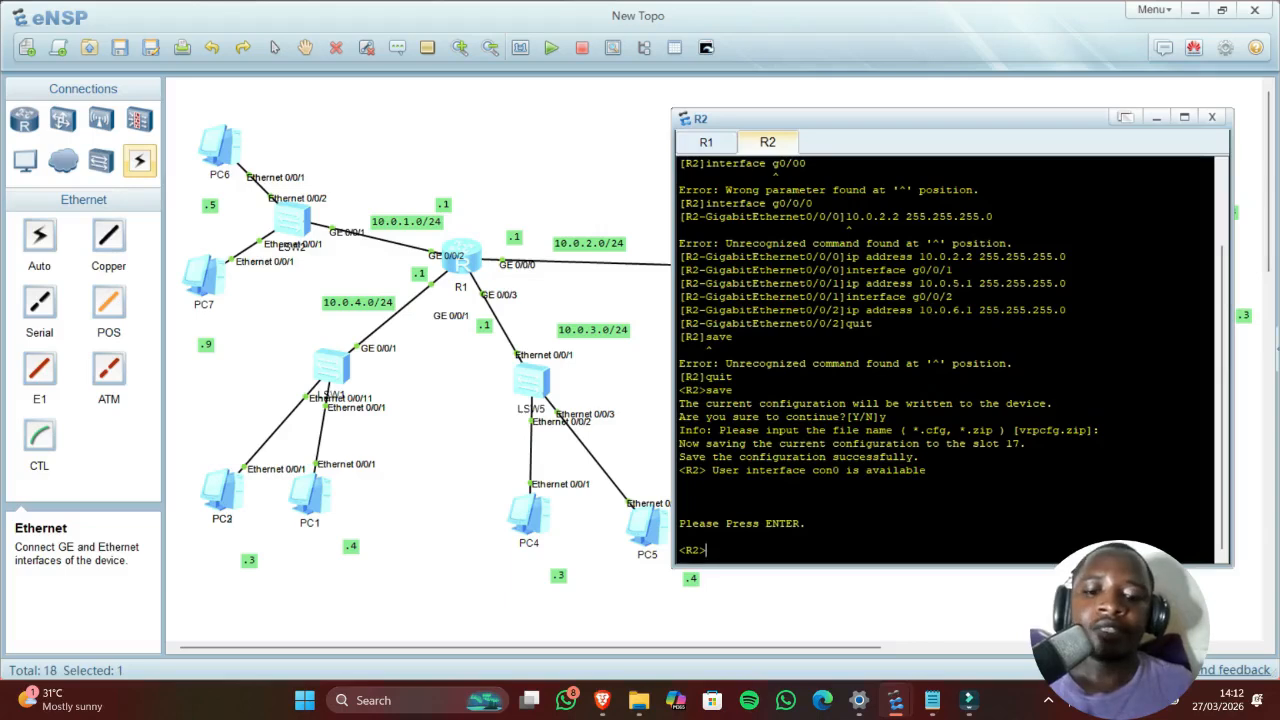
pyautogui.write('undo t m')
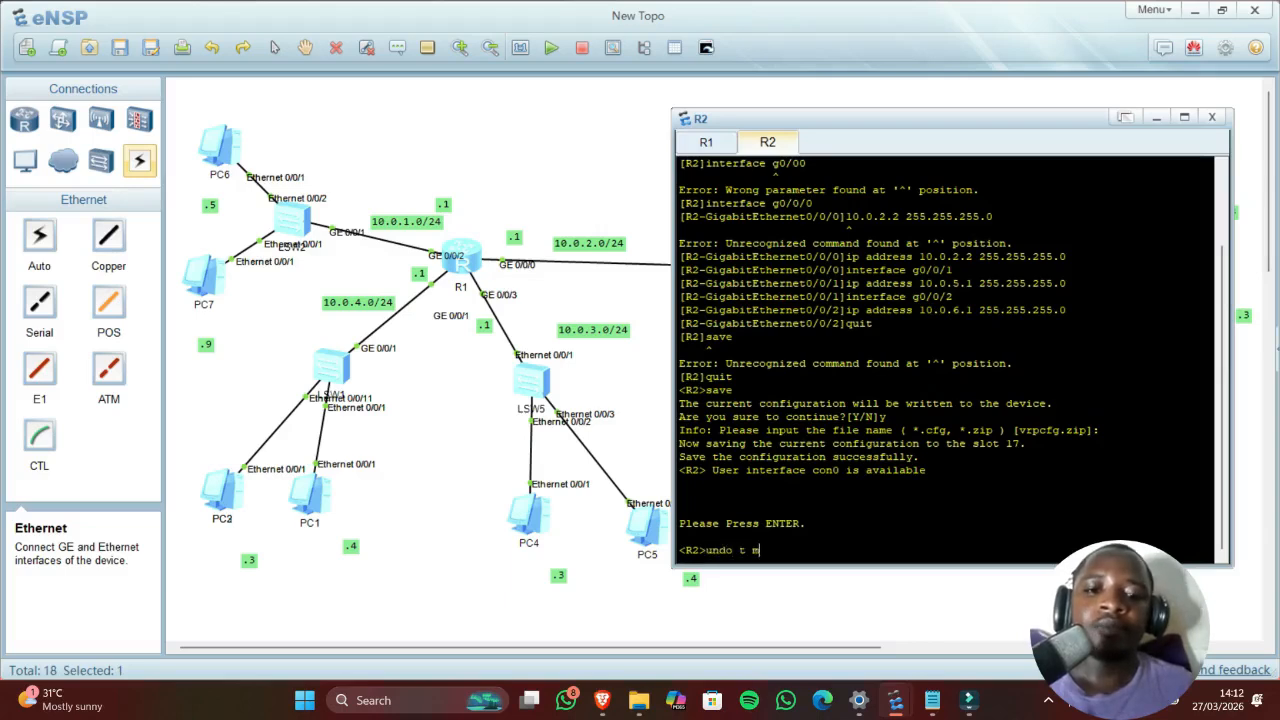
pyautogui.press('Return')
pyautogui.write('s')
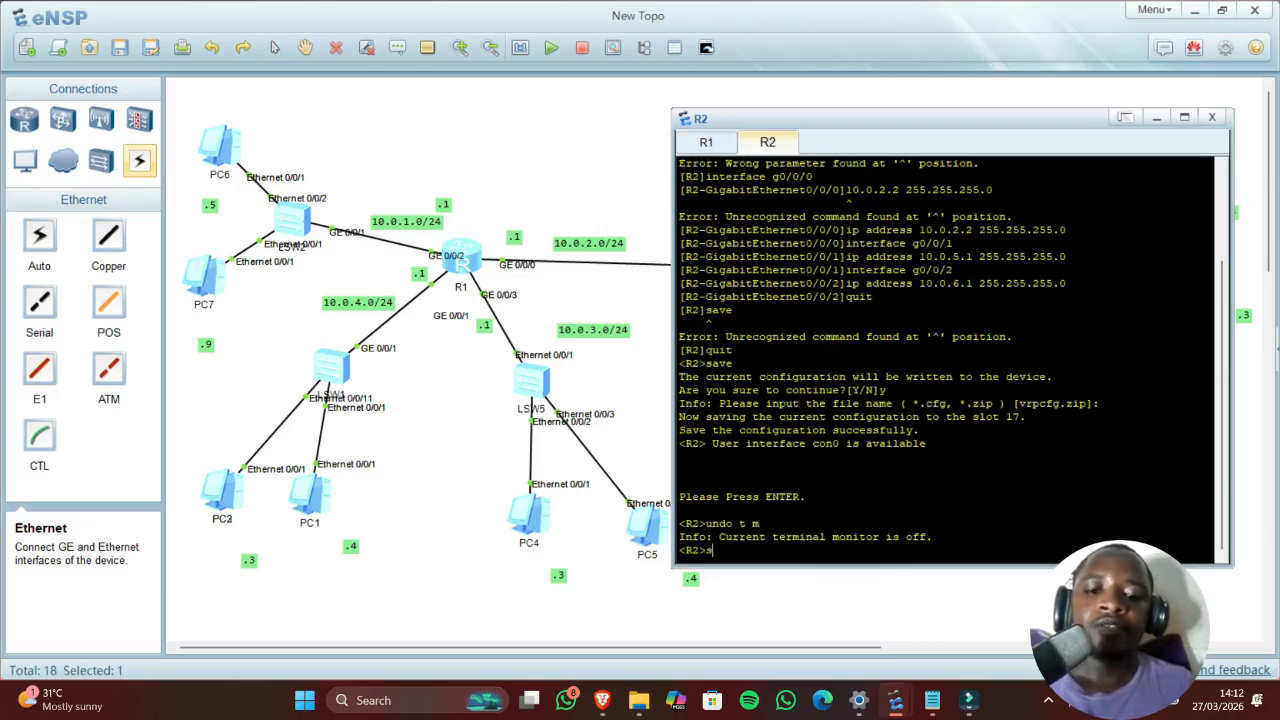
pyautogui.write('ystem-view')
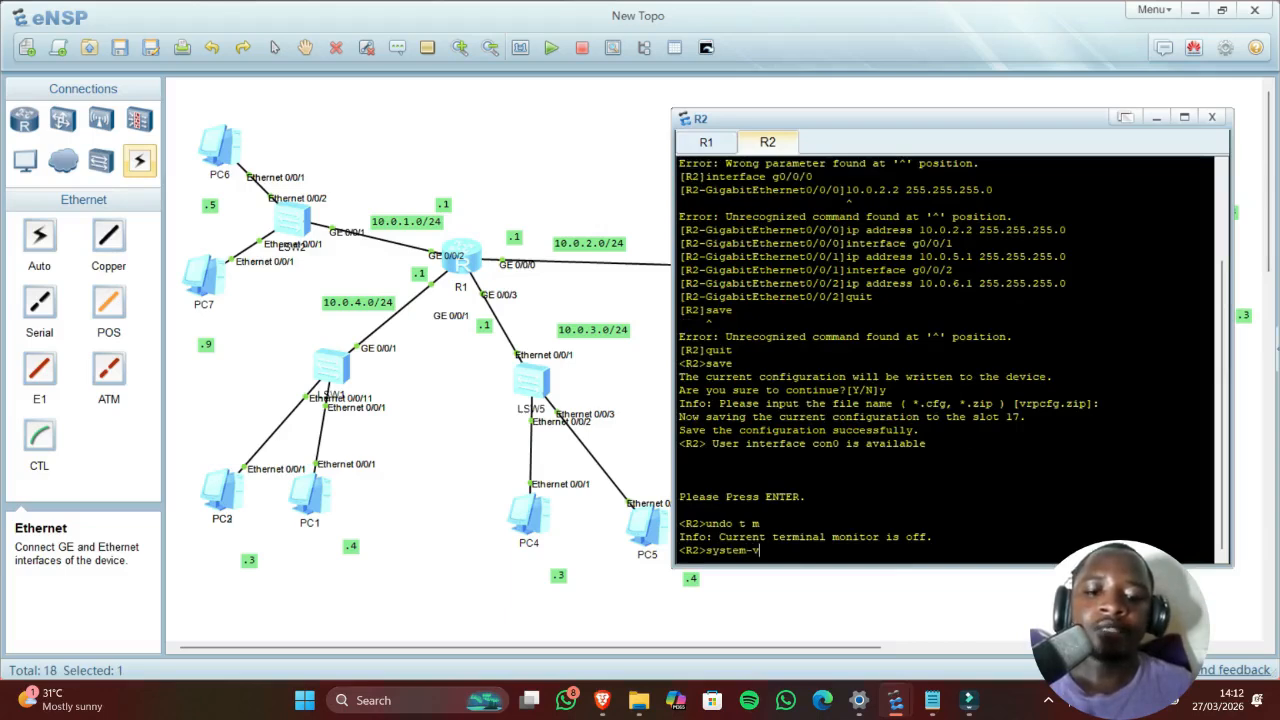
pyautogui.press('Return')
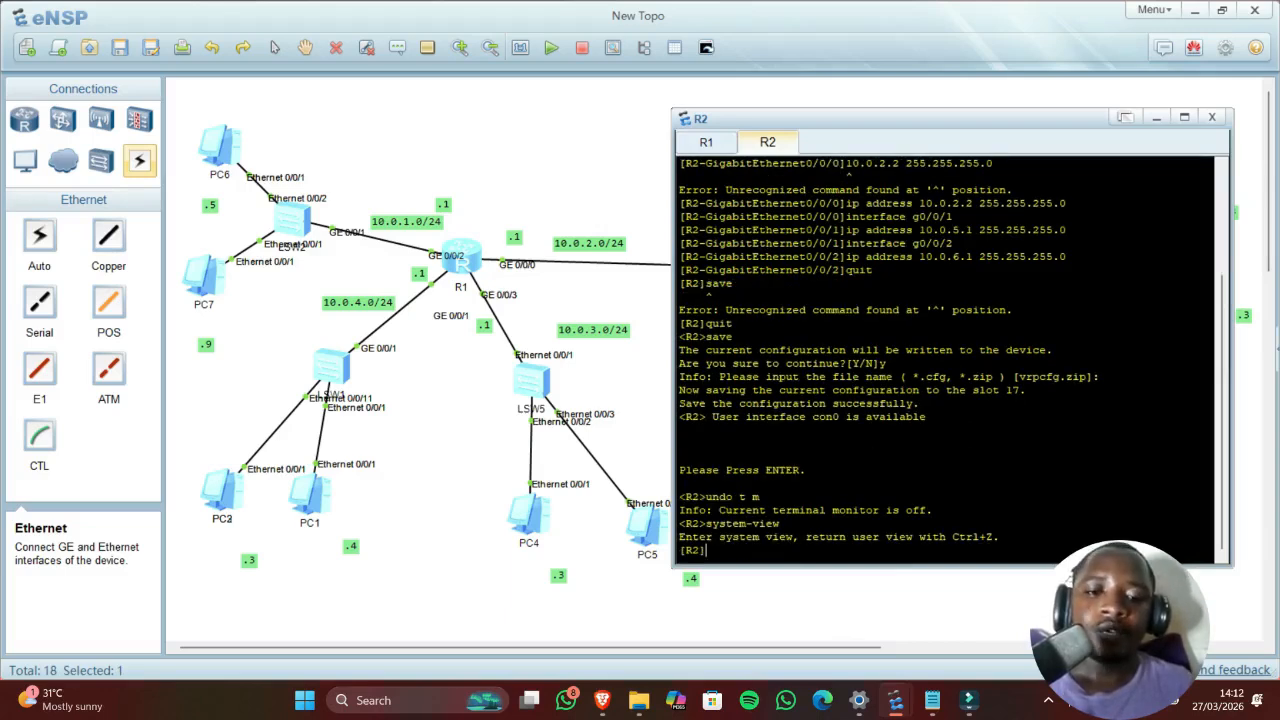
pyautogui.write('dhcp')
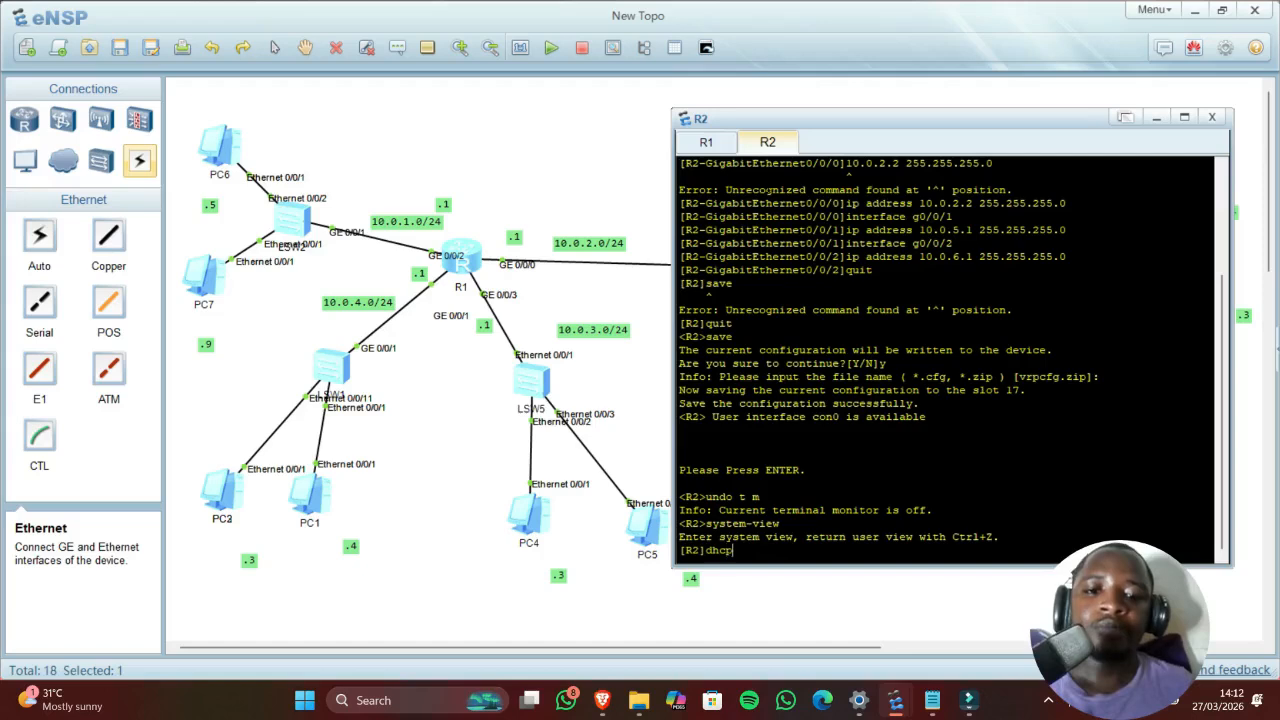
pyautogui.write(' enable')
pyautogui.press('Return')
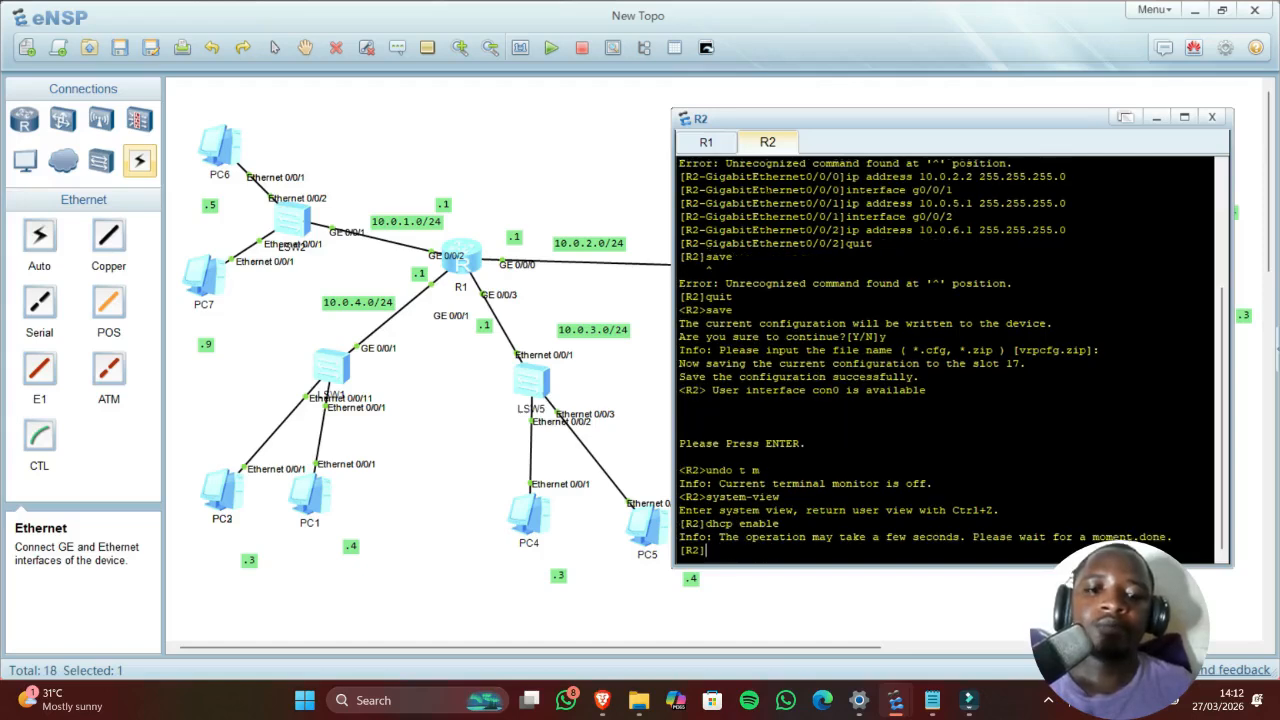
pyautogui.moveTo(878, 120); pyautogui.dragTo(543, 115)
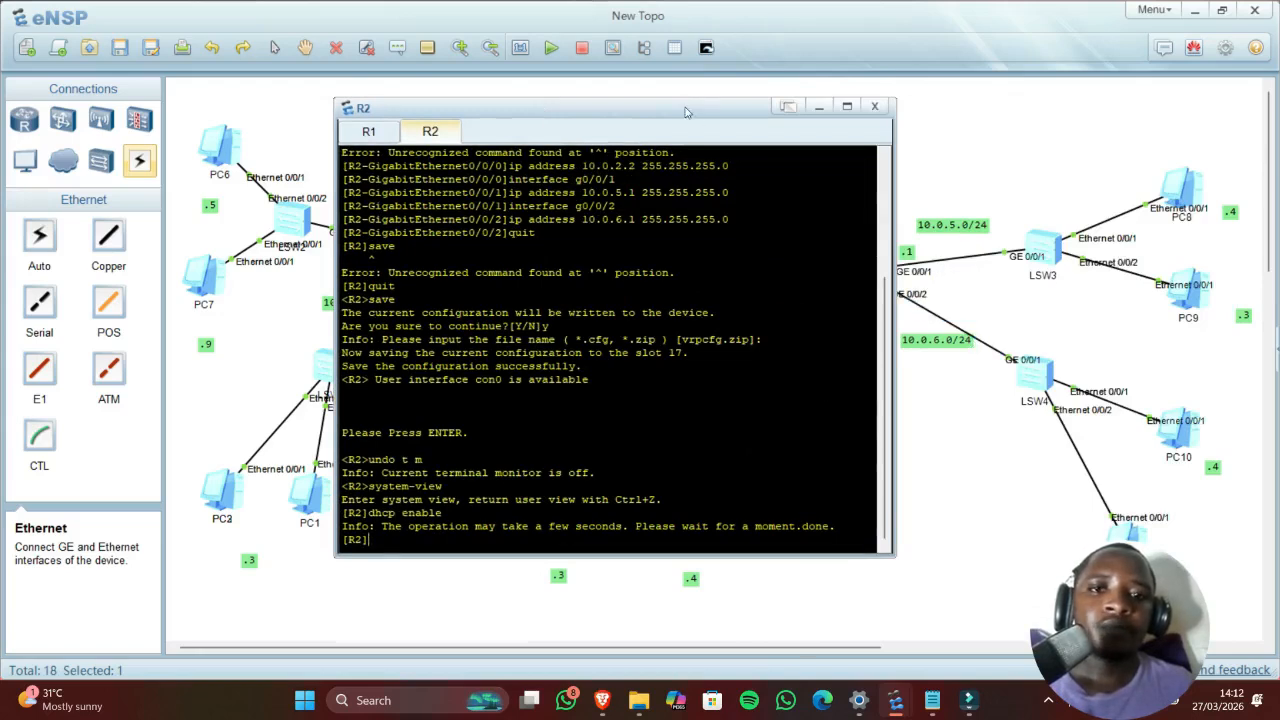
# Step: Create R2 pool Lanla with network 10.0.6.0 mask 24 and gateway 10.0.6.1
pyautogui.moveTo(686, 108); pyautogui.dragTo(605, 99)
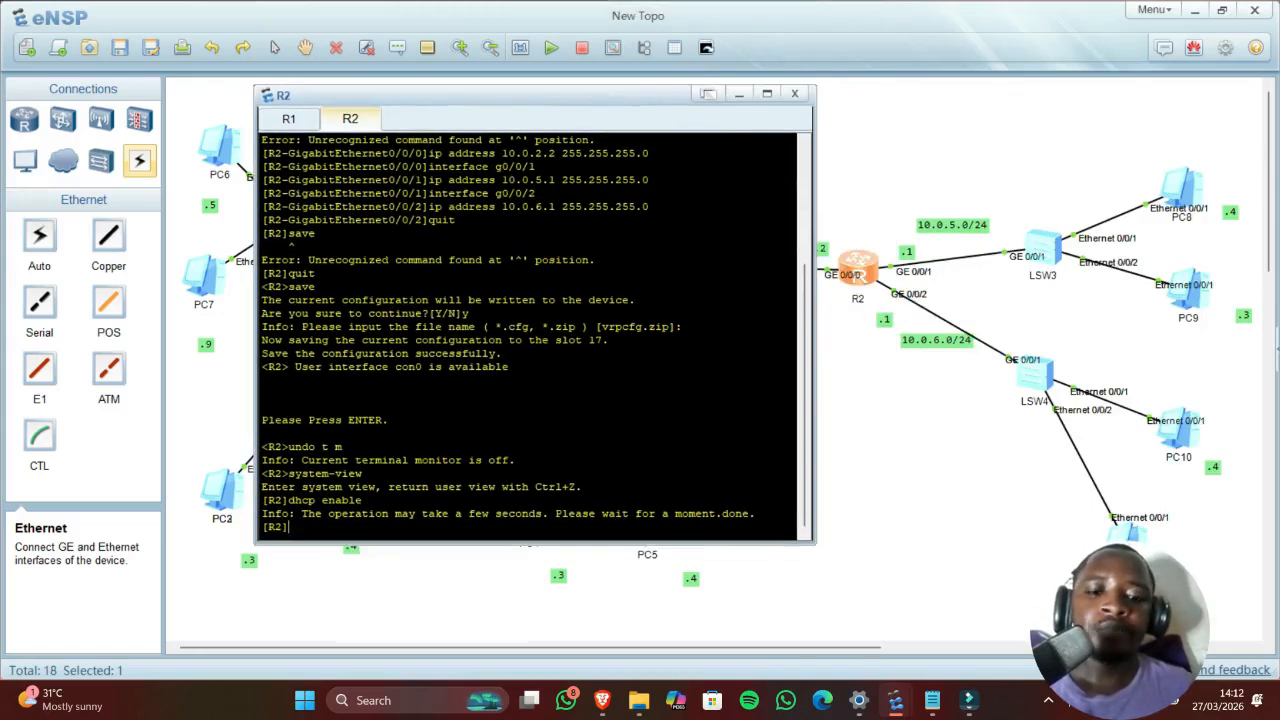
pyautogui.write('ip poll')
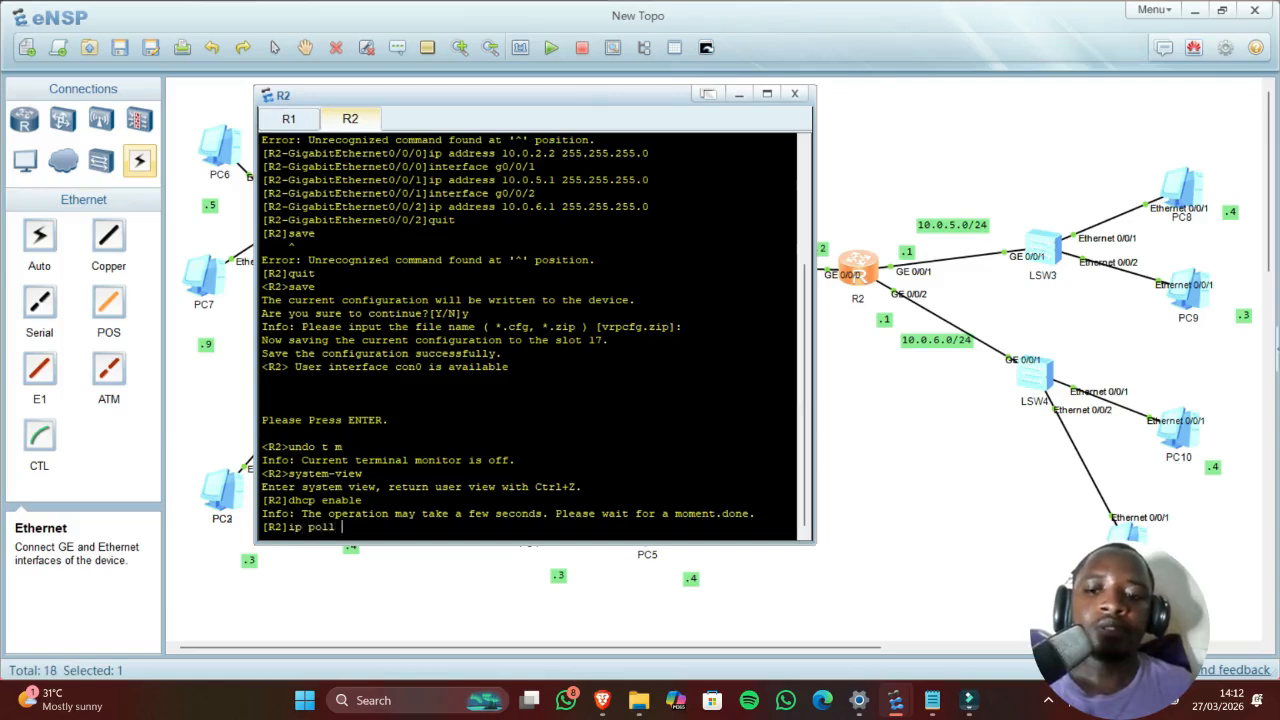
pyautogui.press('BackSpace')
pyautogui.press('BackSpace')
pyautogui.press('BackSpace')
pyautogui.write('ool')
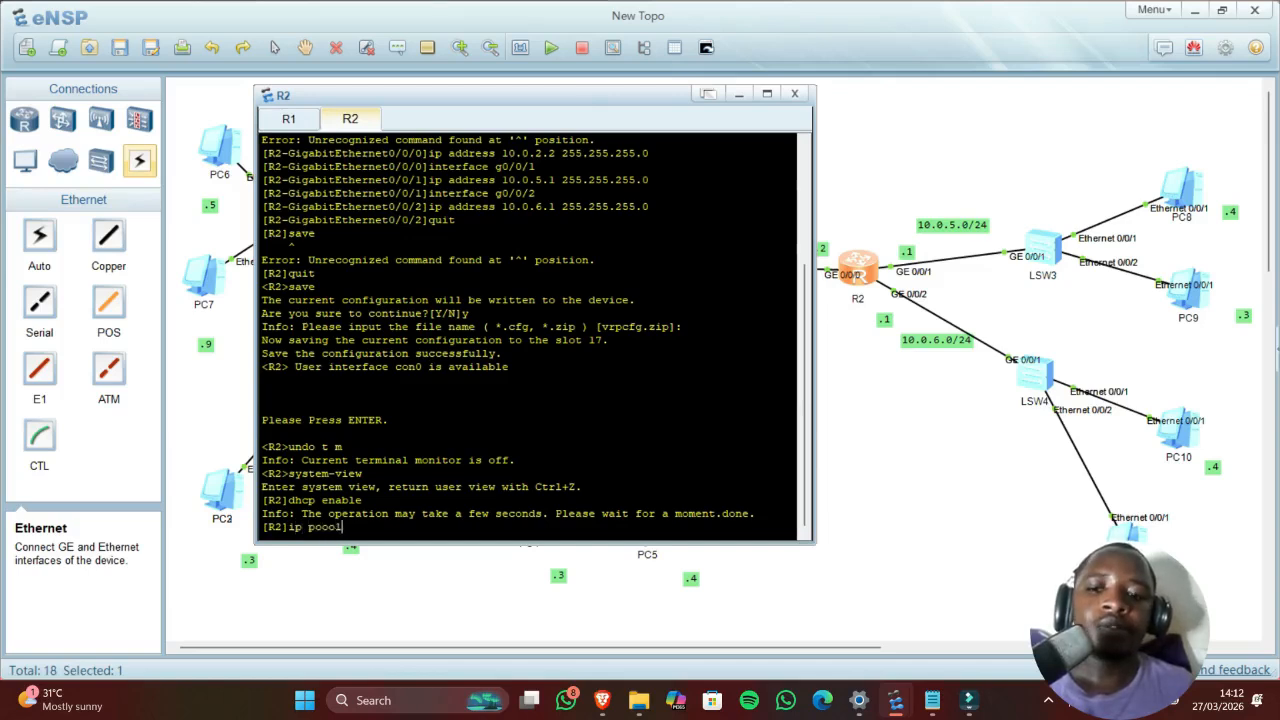
pyautogui.press('BackSpace')
pyautogui.press('BackSpace')
pyautogui.write('l L')
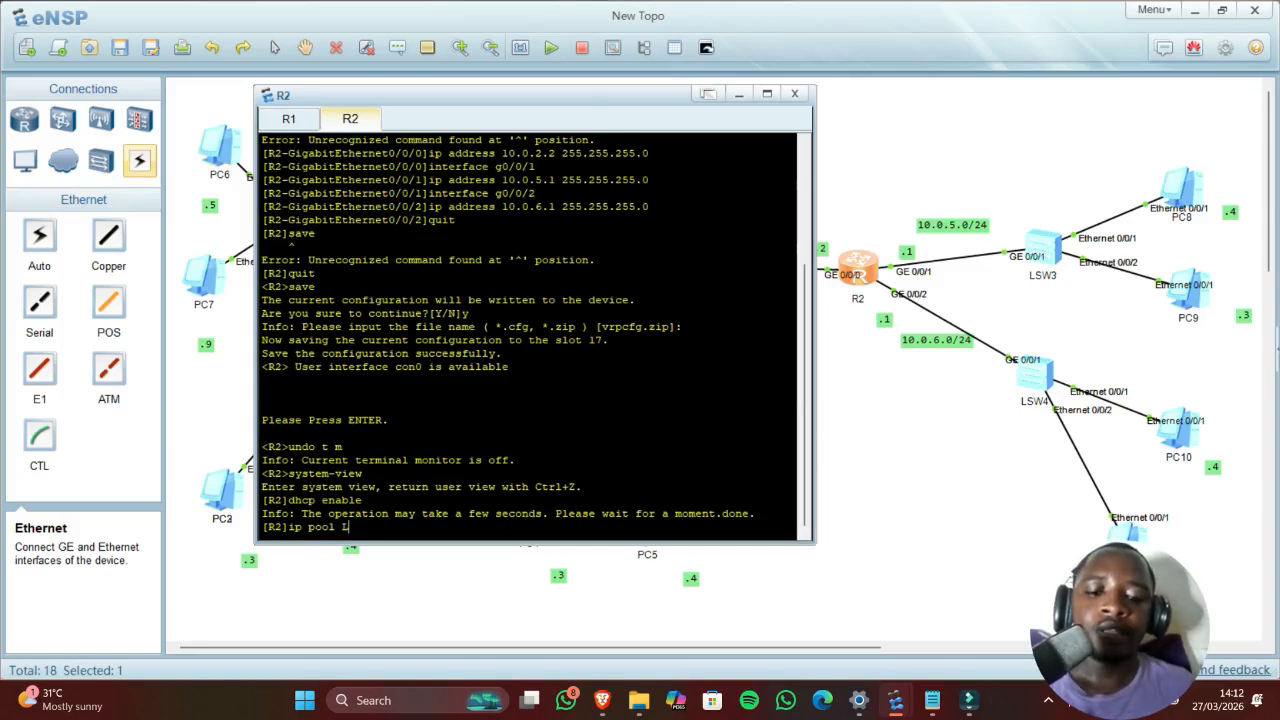
pyautogui.write('anla')
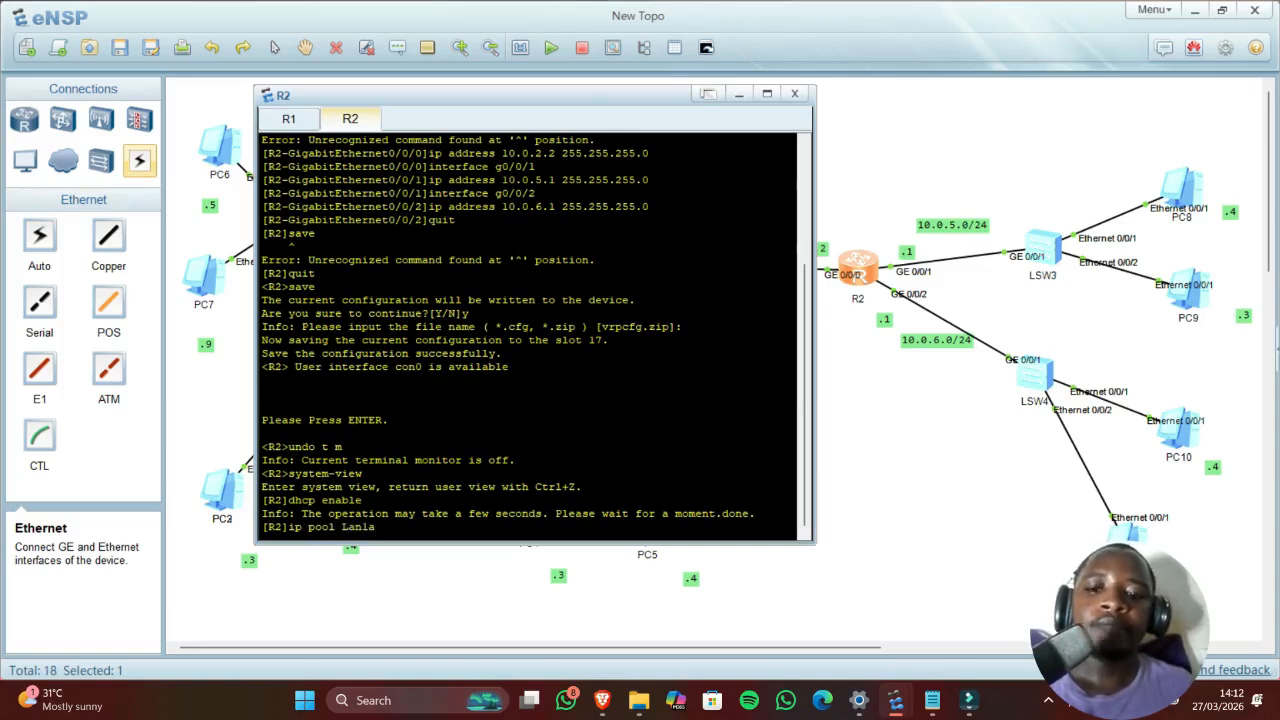
pyautogui.press('Return')
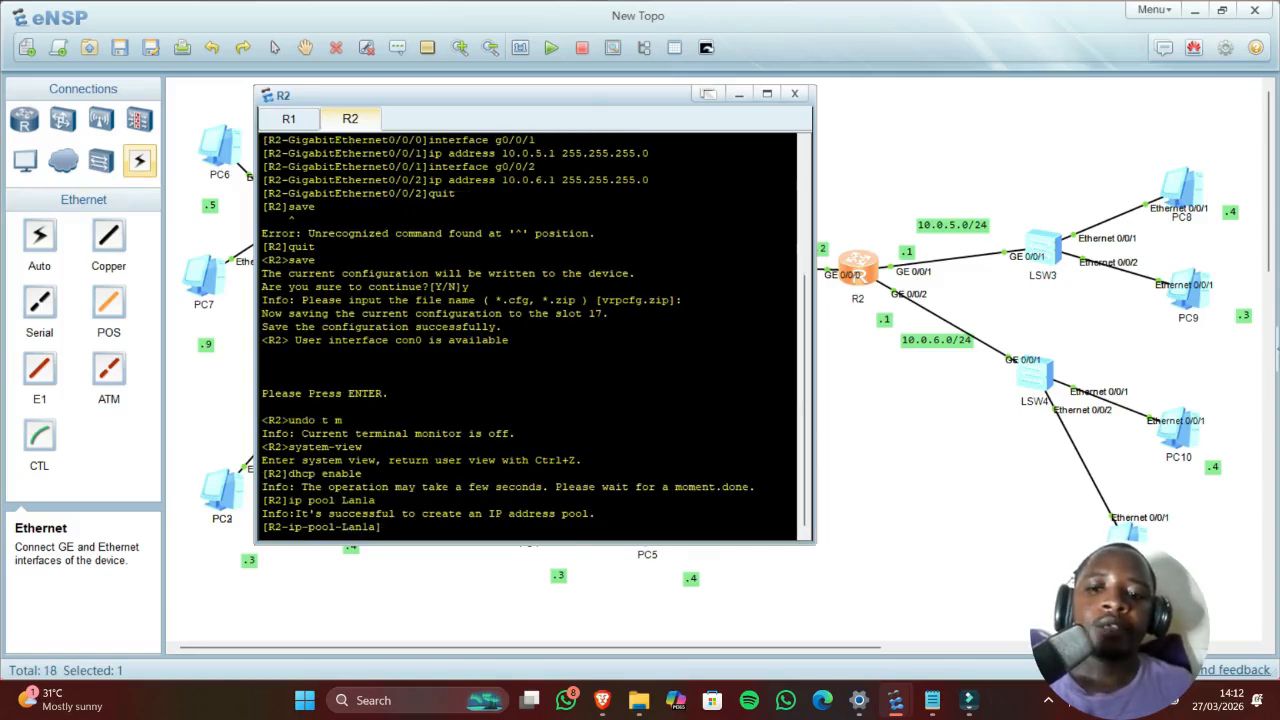
pyautogui.write('network')
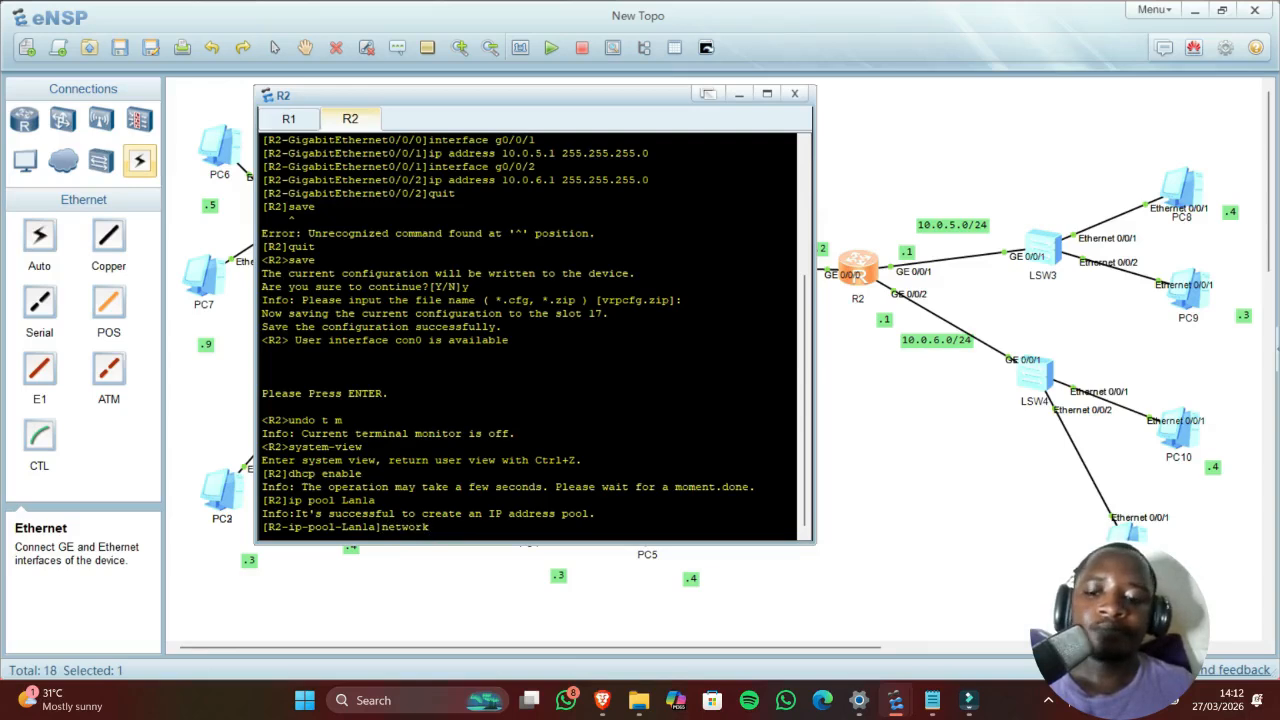
pyautogui.write(' 10.')
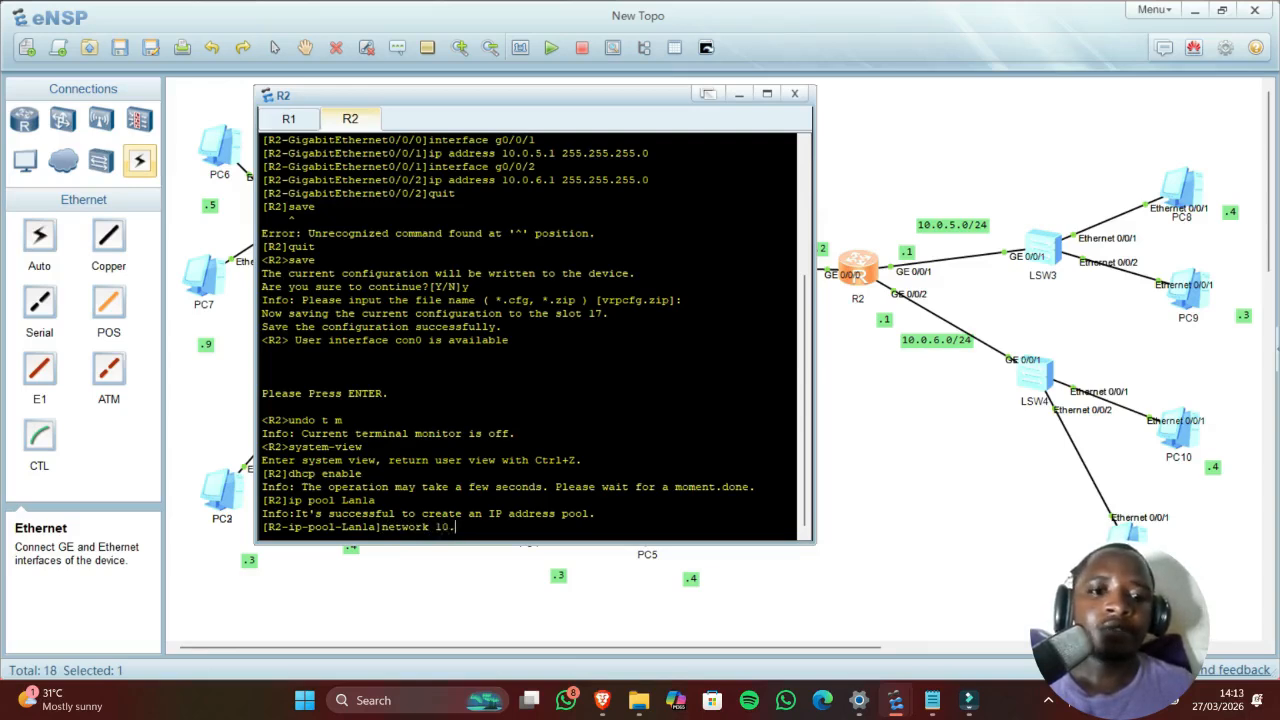
pyautogui.write('0.')
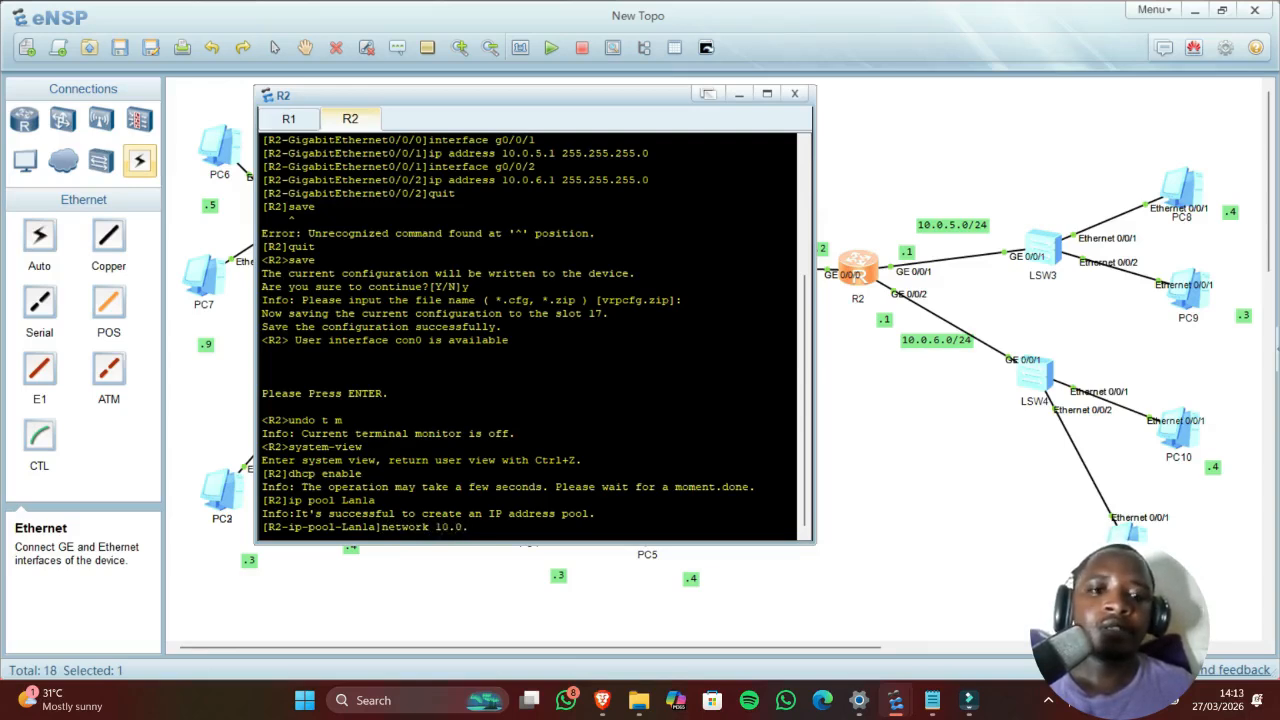
pyautogui.write('6.0')
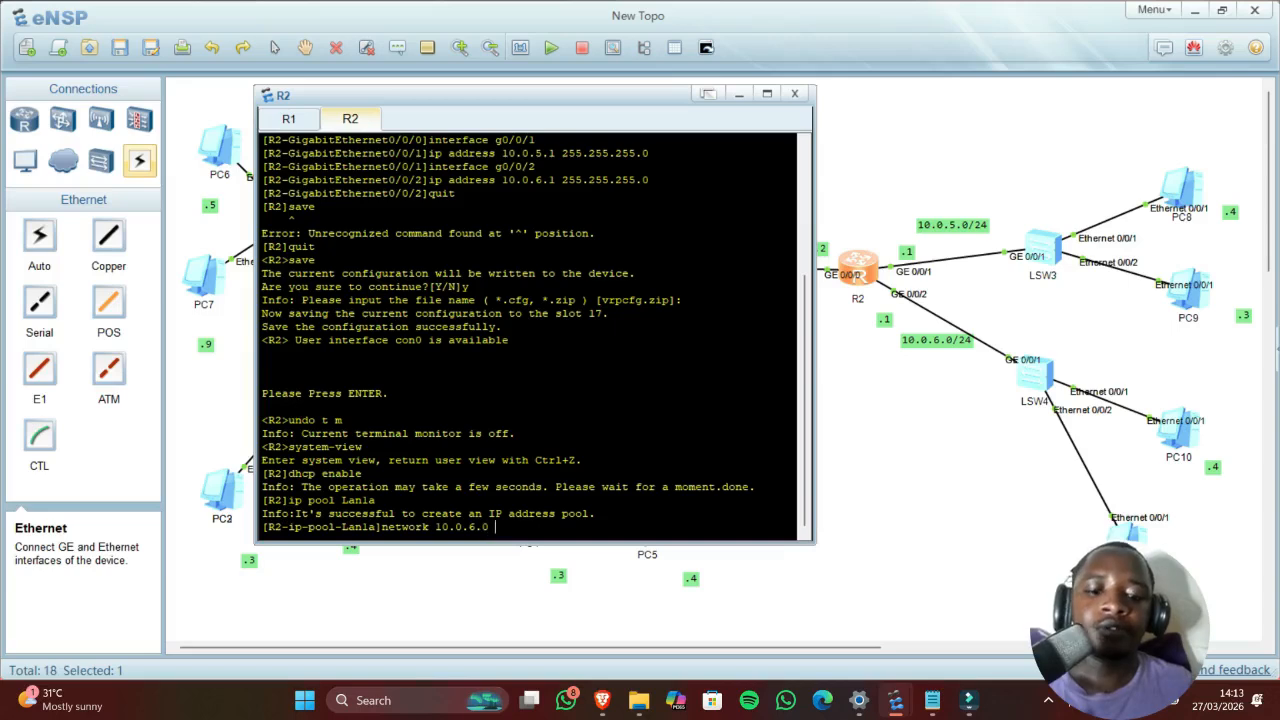
pyautogui.write(' mask 24')
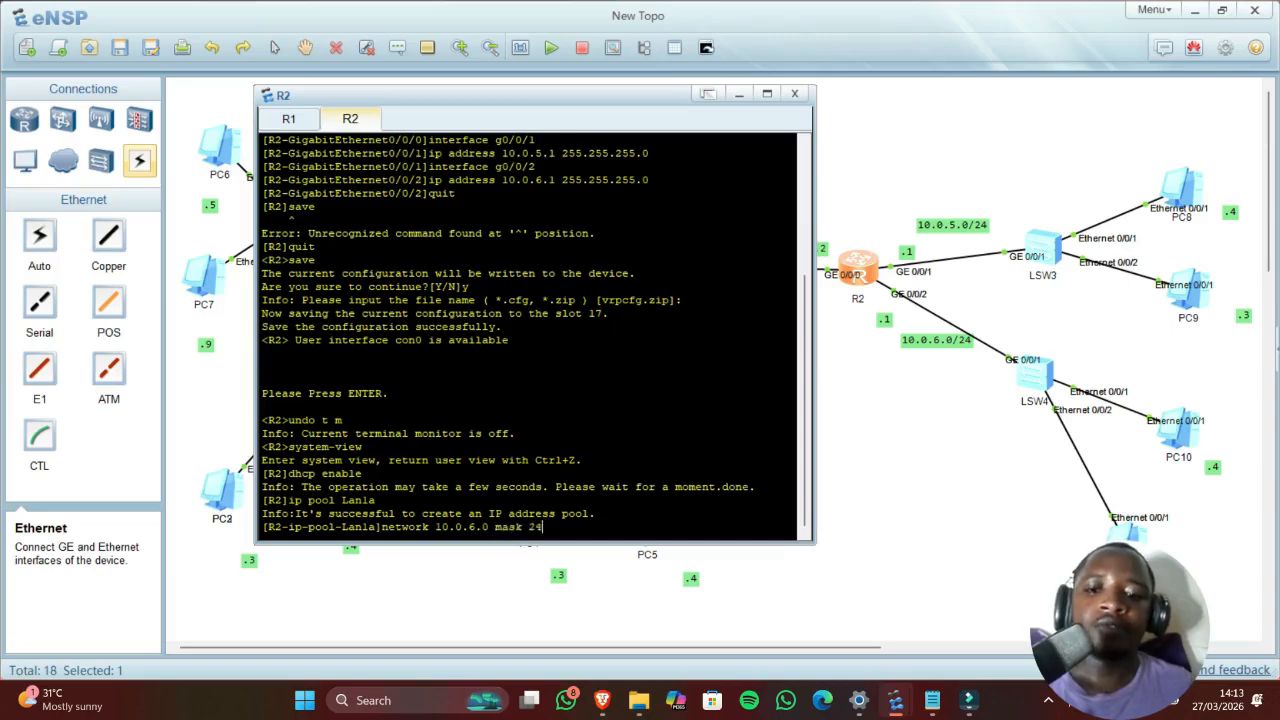
pyautogui.press('Return')
pyautogui.write('gatway')
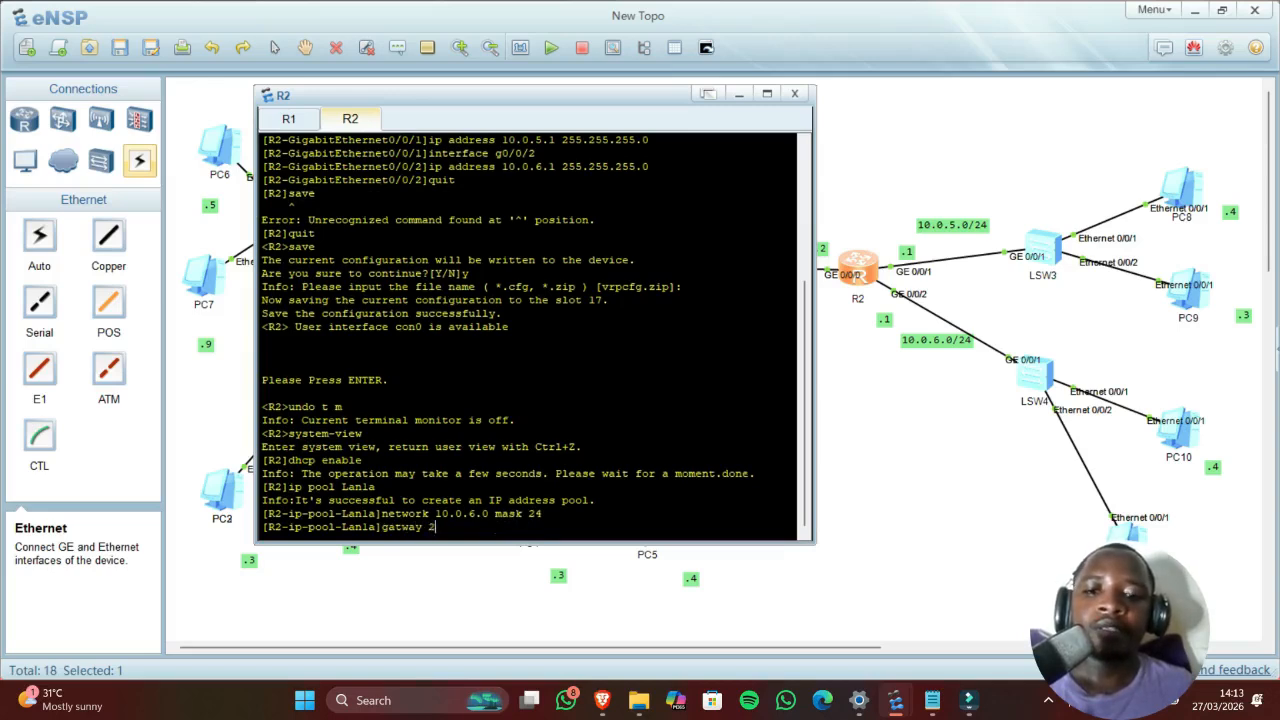
pyautogui.write(' 10')
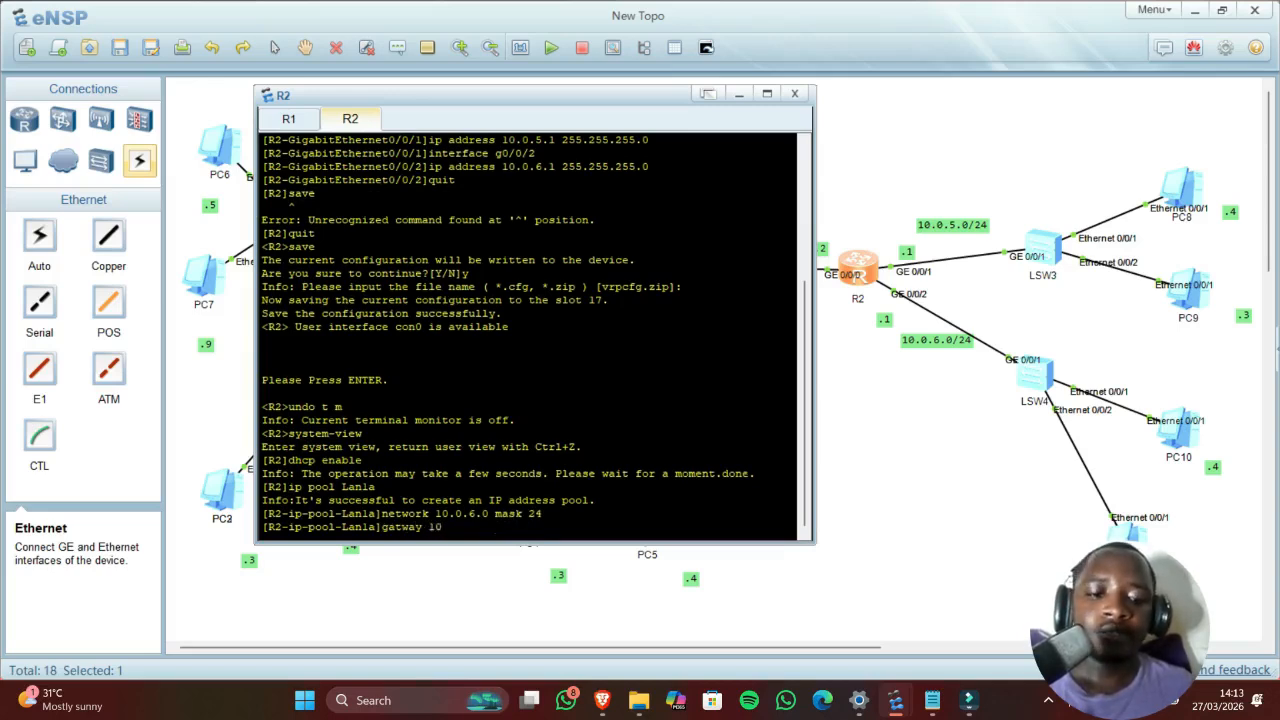
pyautogui.write('.0.6.1')
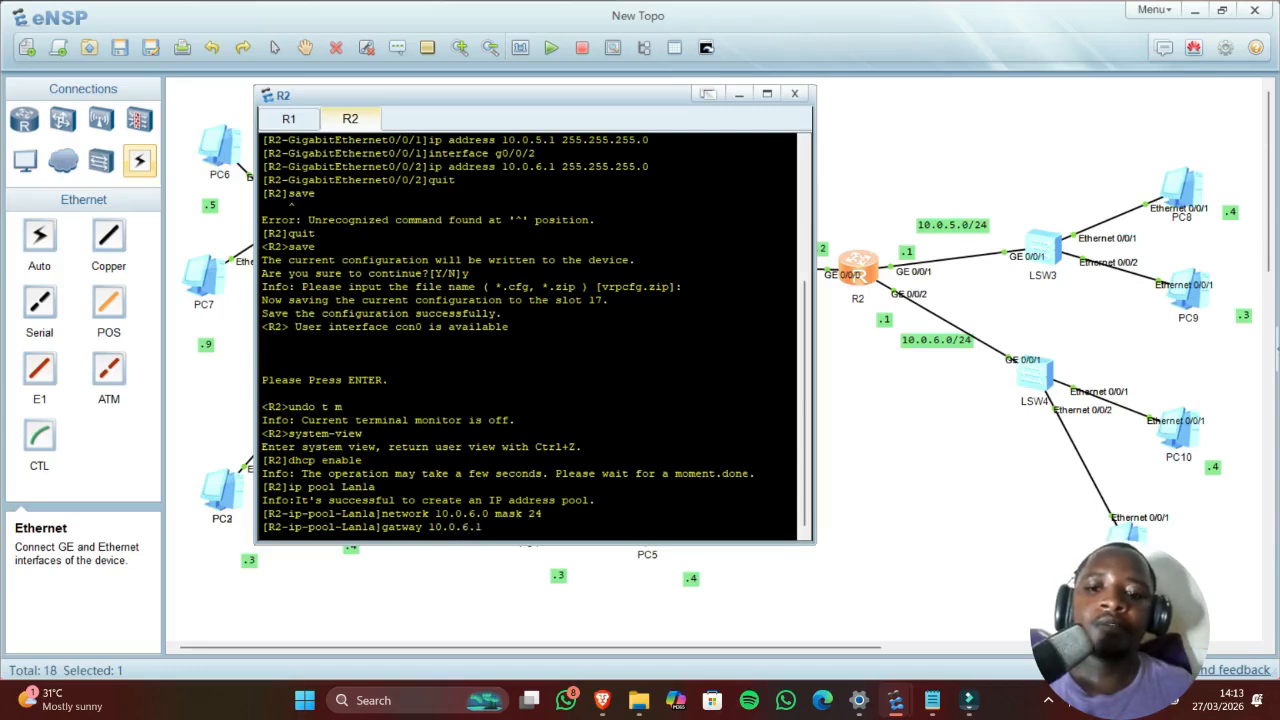
pyautogui.press('Return')
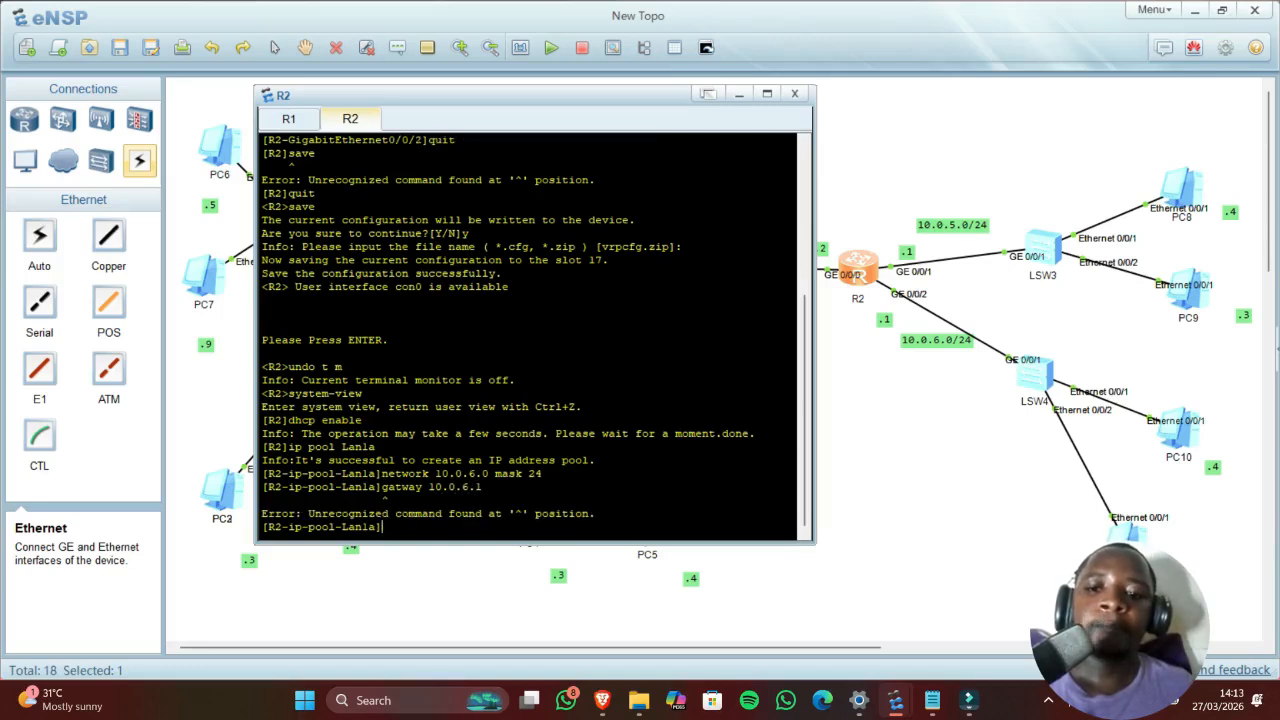
pyautogui.press('Up')
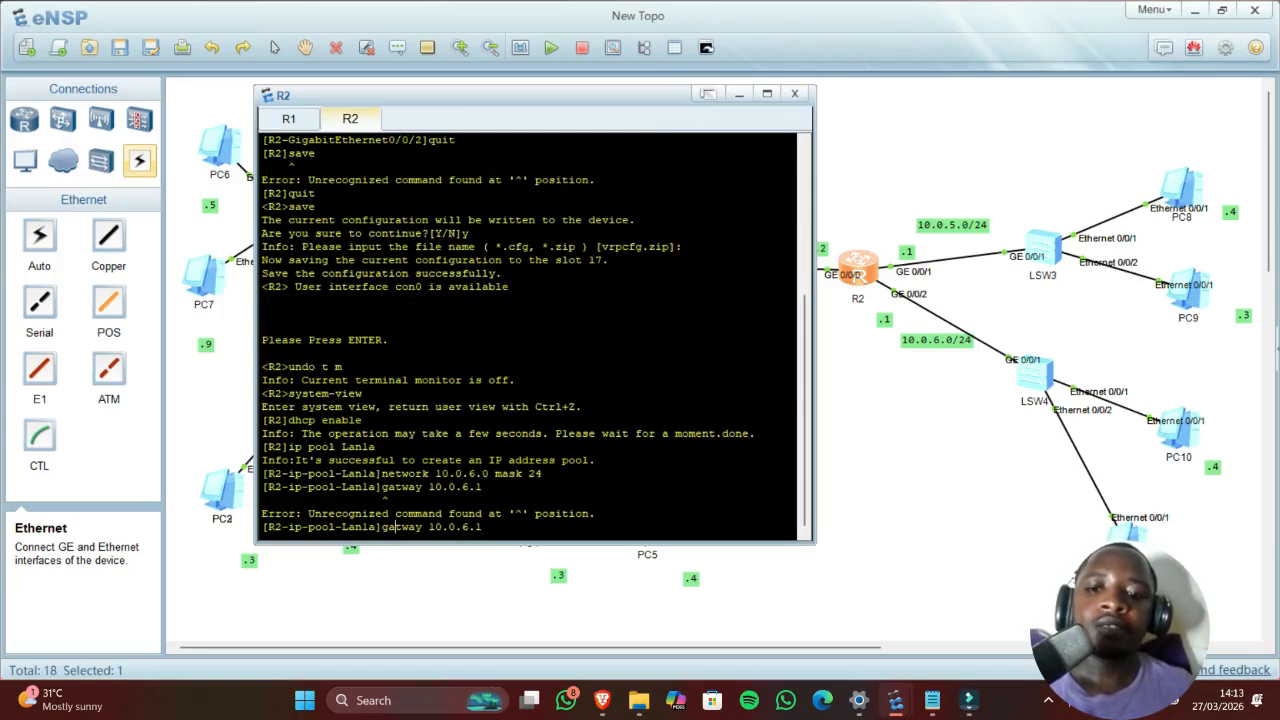
pyautogui.write('e')
pyautogui.press('Return')
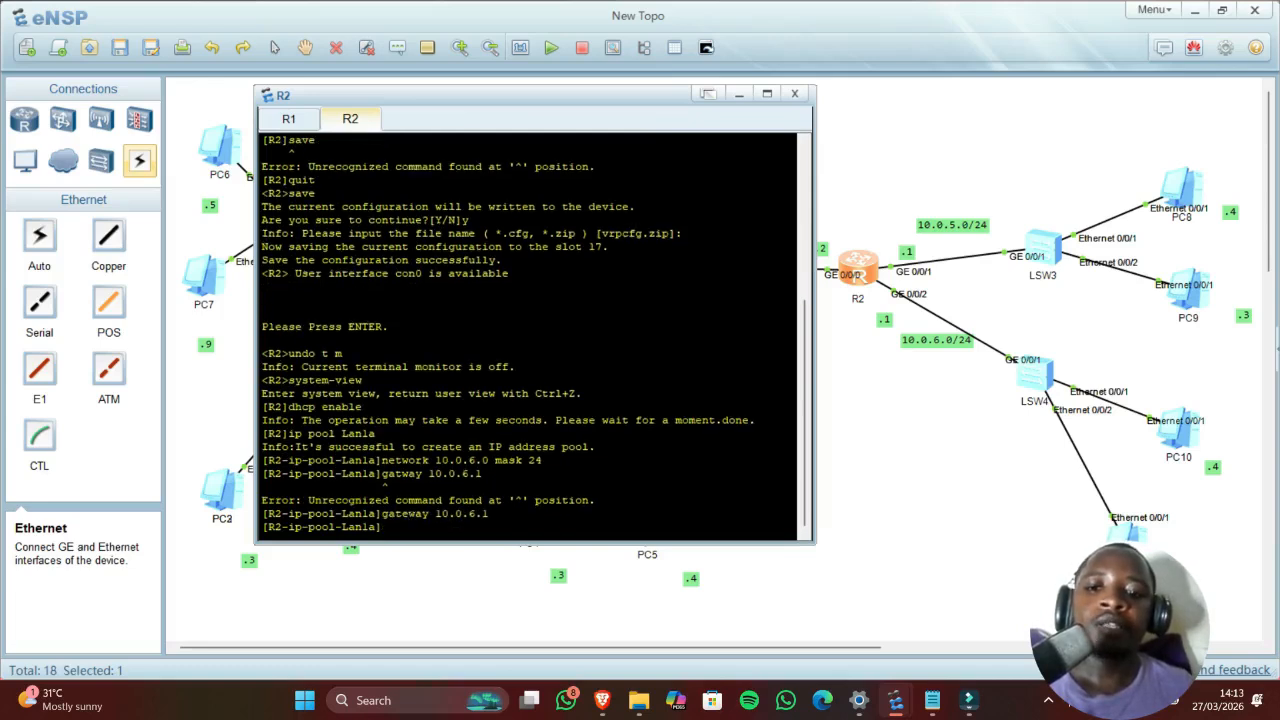
# Step: Enable dhcp select global on R2's interface g0/0/2
pyautogui.write('interface')
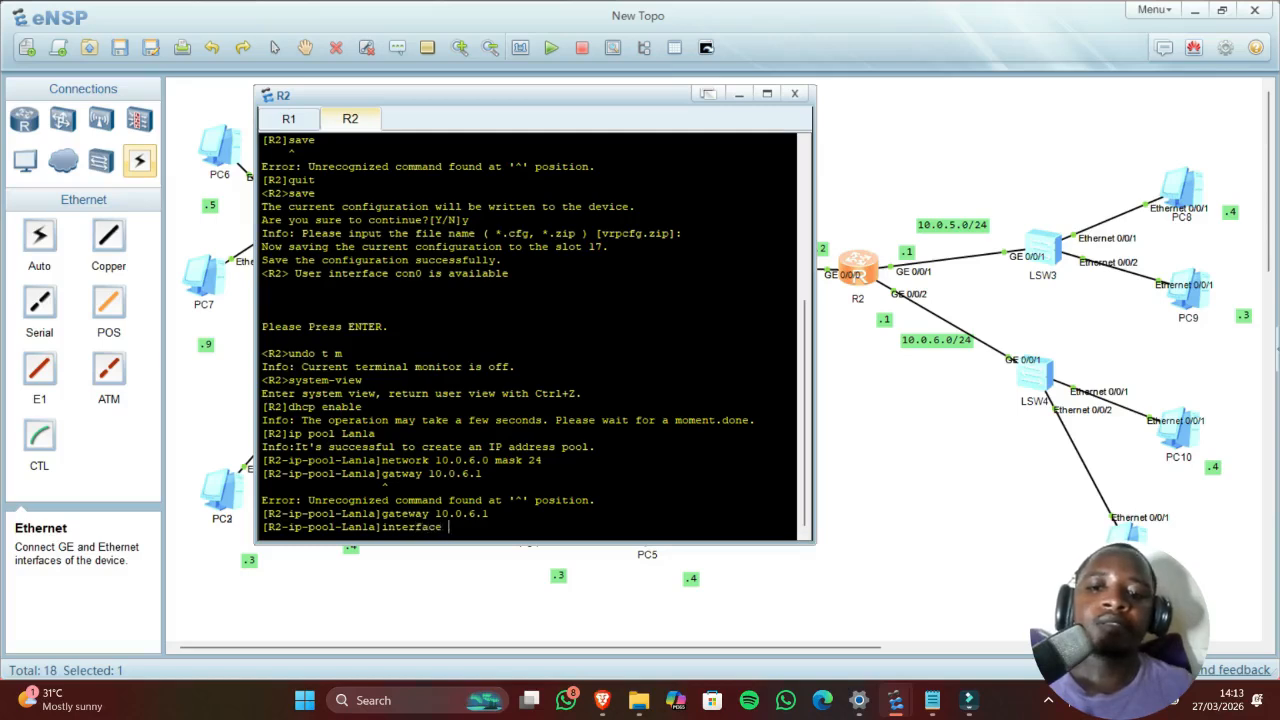
pyautogui.write(' g')
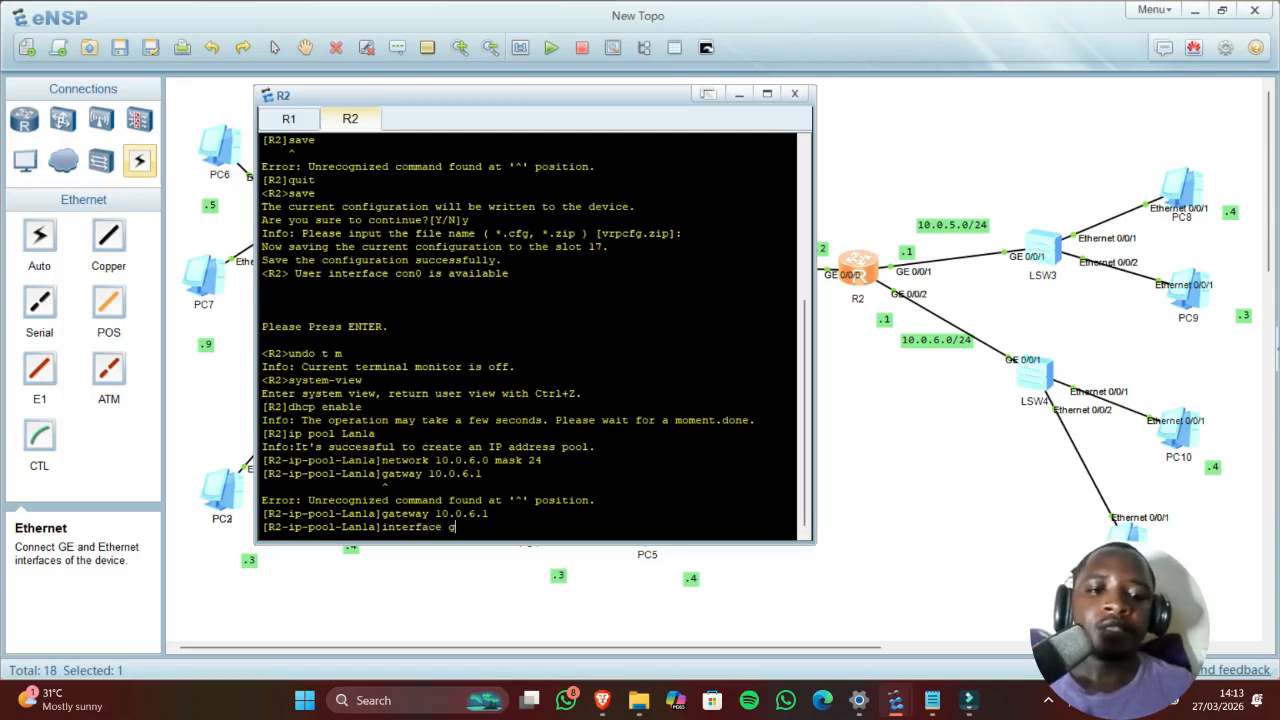
pyautogui.write('0')
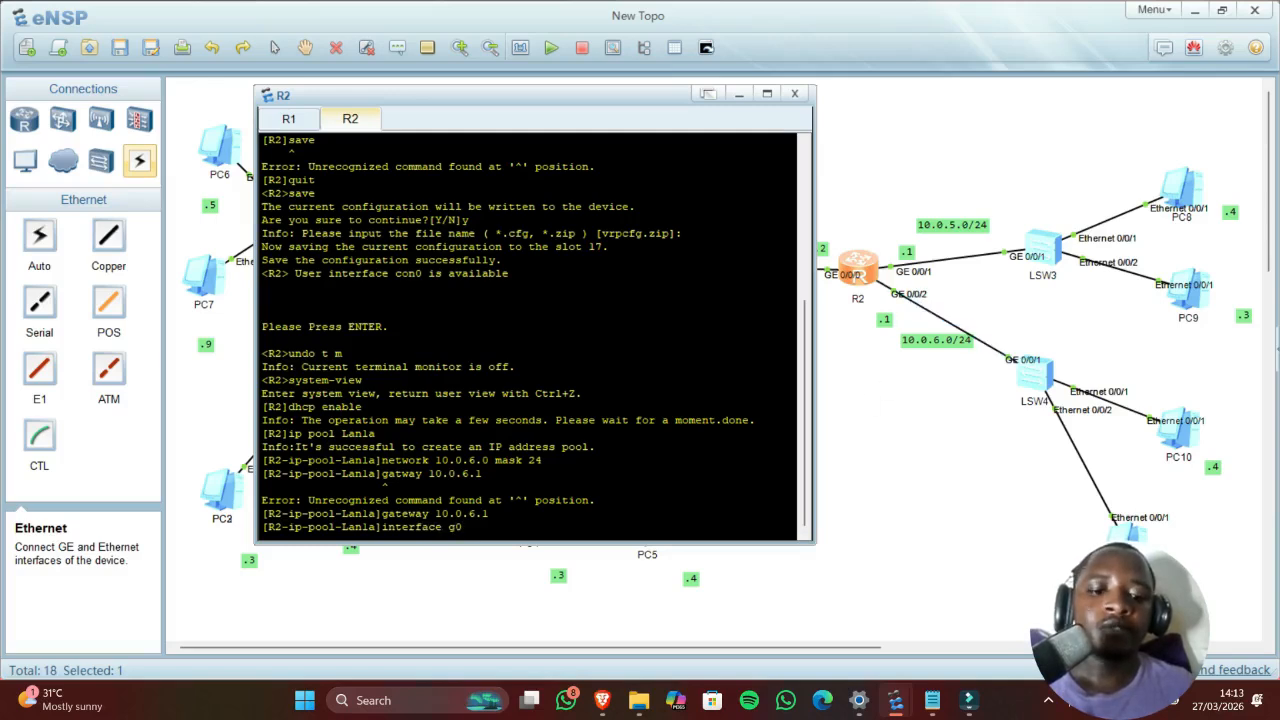
pyautogui.write('/0/2')
pyautogui.press('Return')
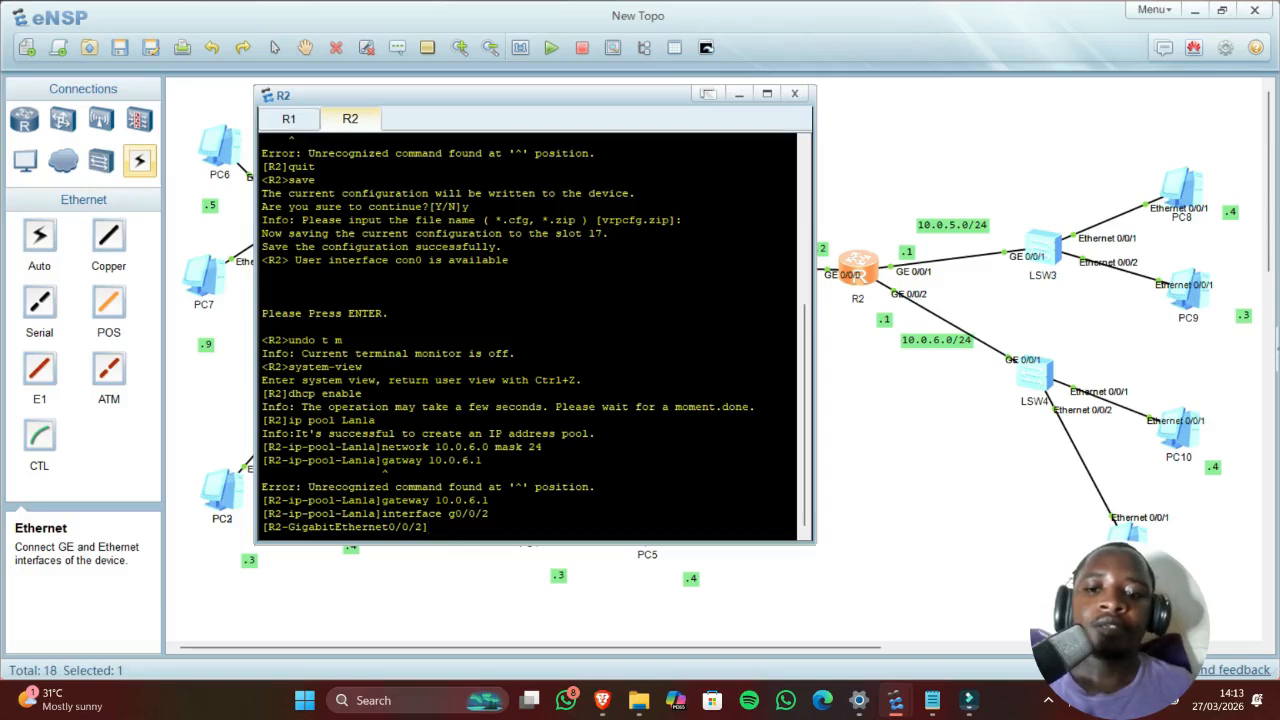
pyautogui.write('dhcp ')
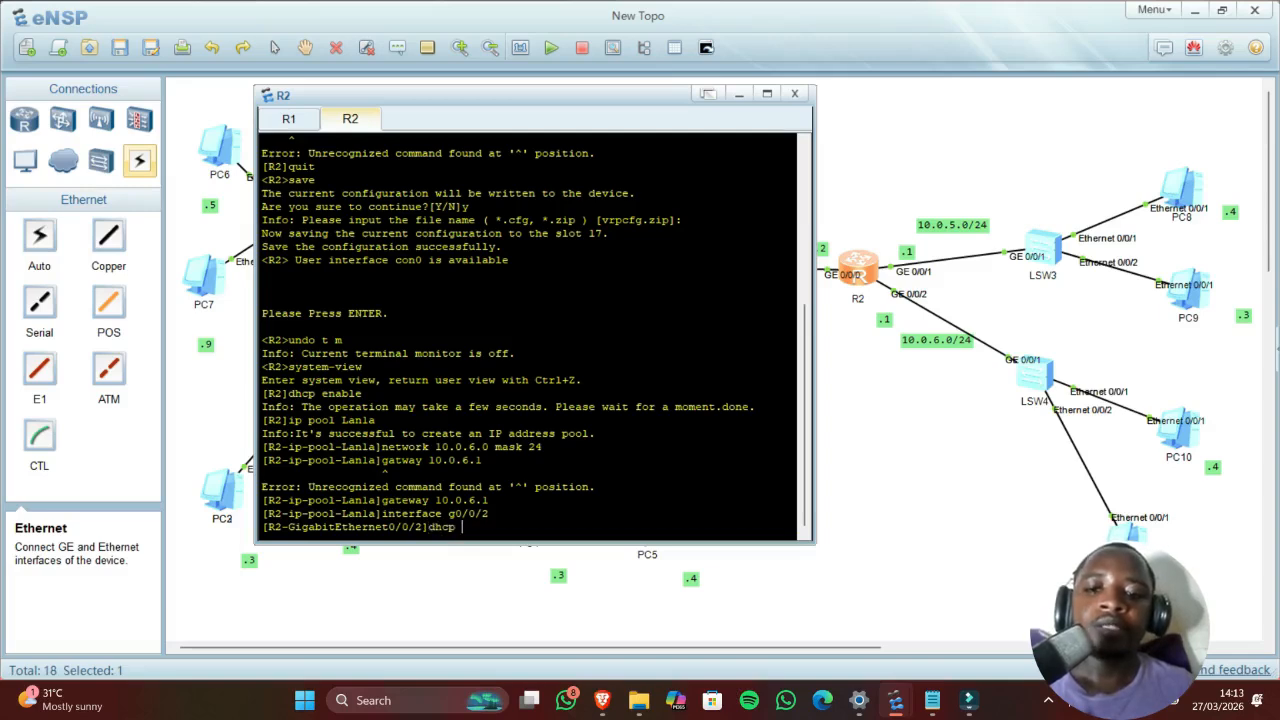
pyautogui.write('select global')
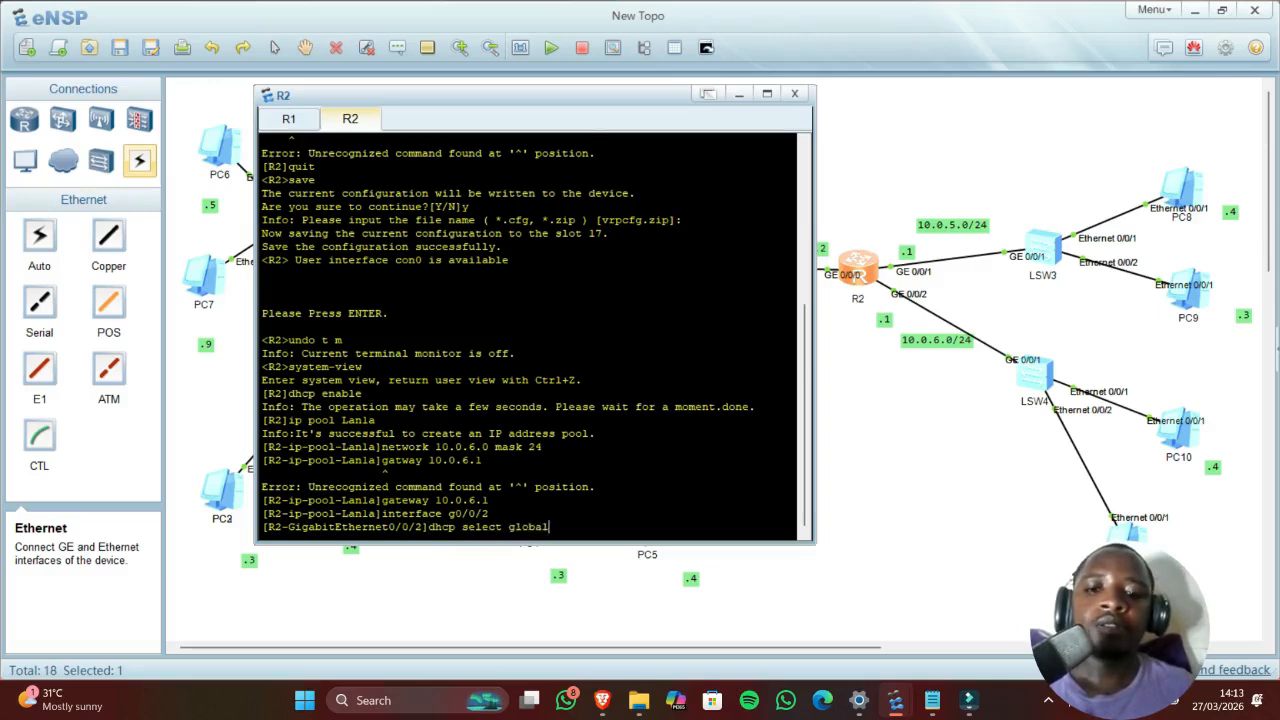
pyautogui.press('Return')
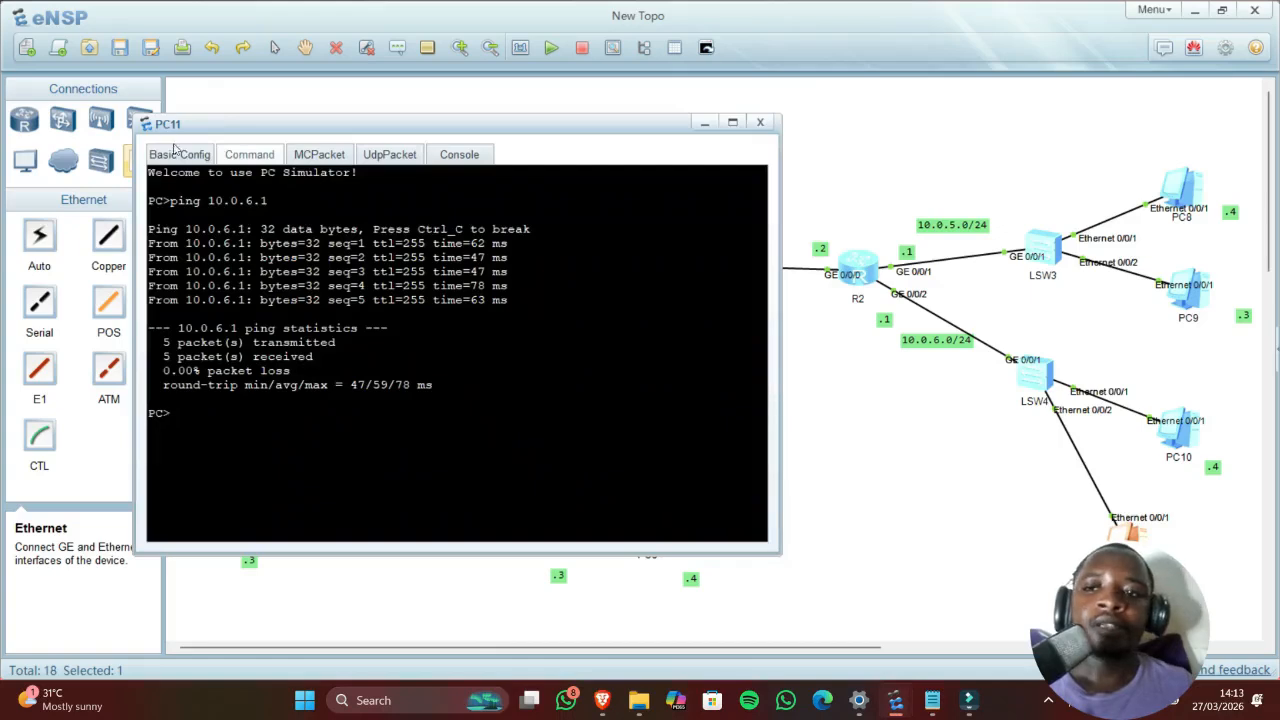
pyautogui.click(180, 153)
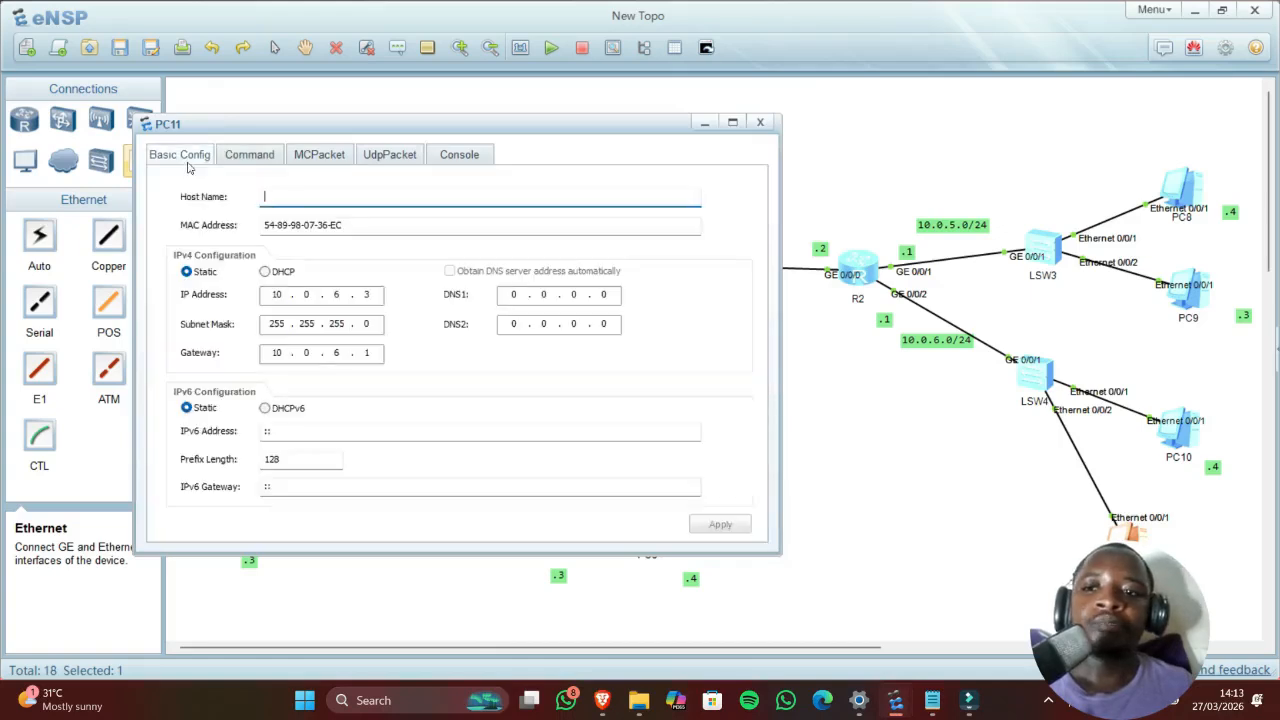
# Step: Switch PC11 to DHCP and renew, leasing 10.0.6.254 with gateway 10.0.6.1
pyautogui.click(265, 271)
pyautogui.click(716, 526)
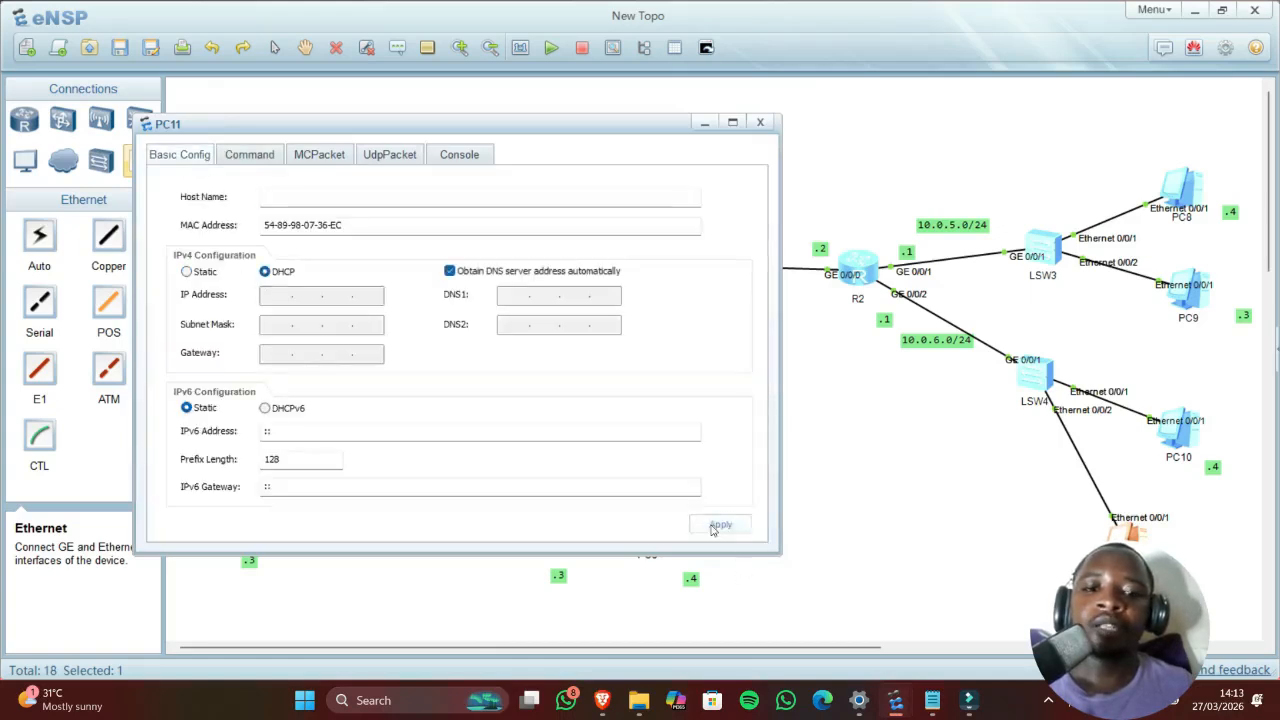
pyautogui.click(241, 152)
pyautogui.write('ip')
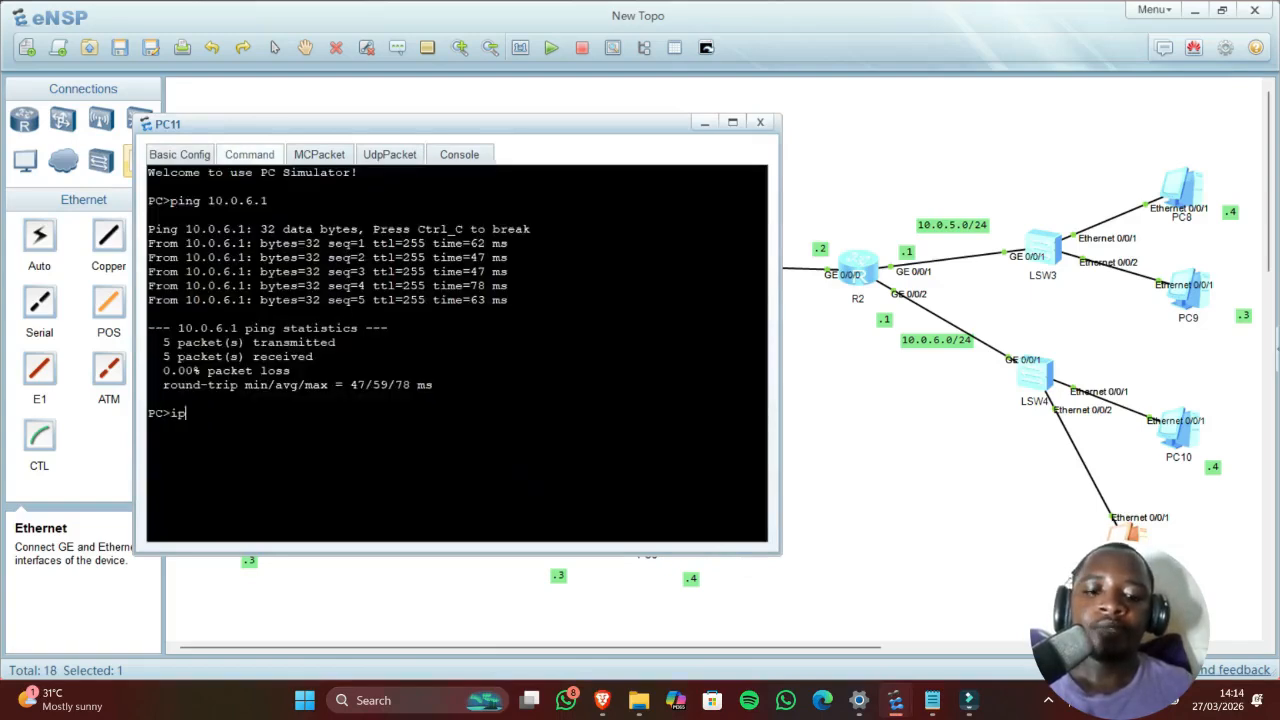
pyautogui.write('config /renew')
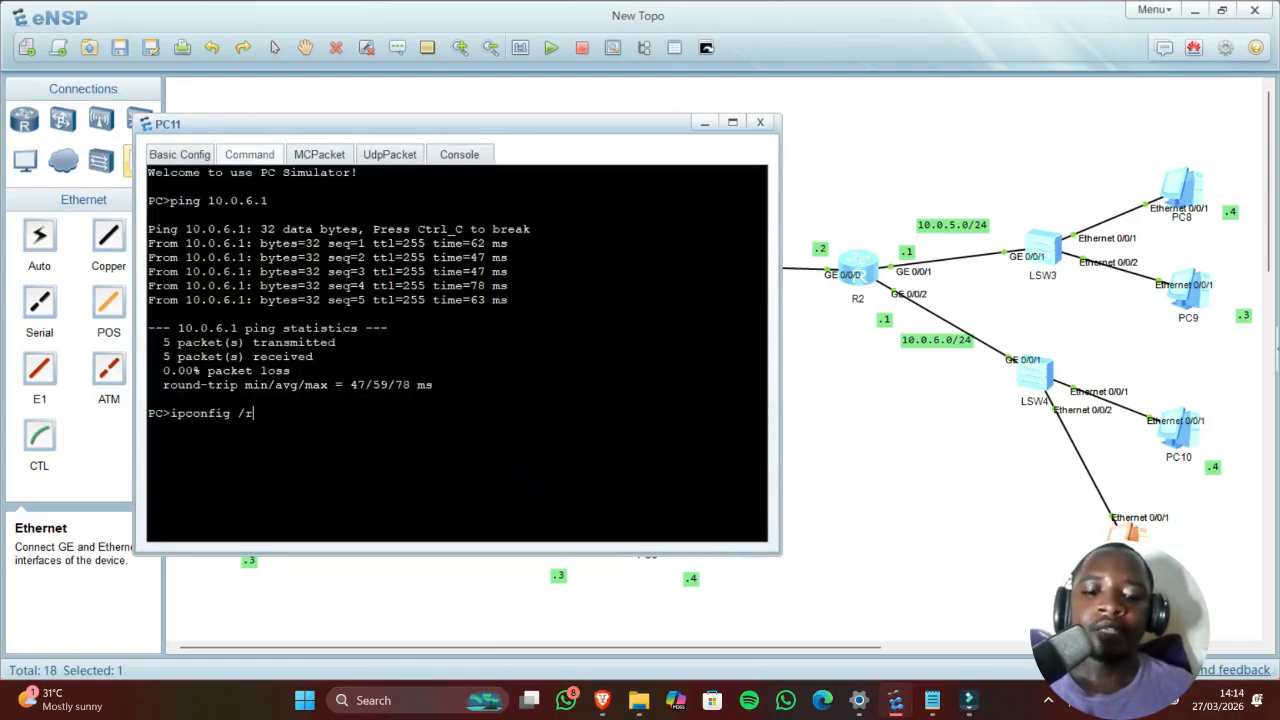
pyautogui.press('Return')
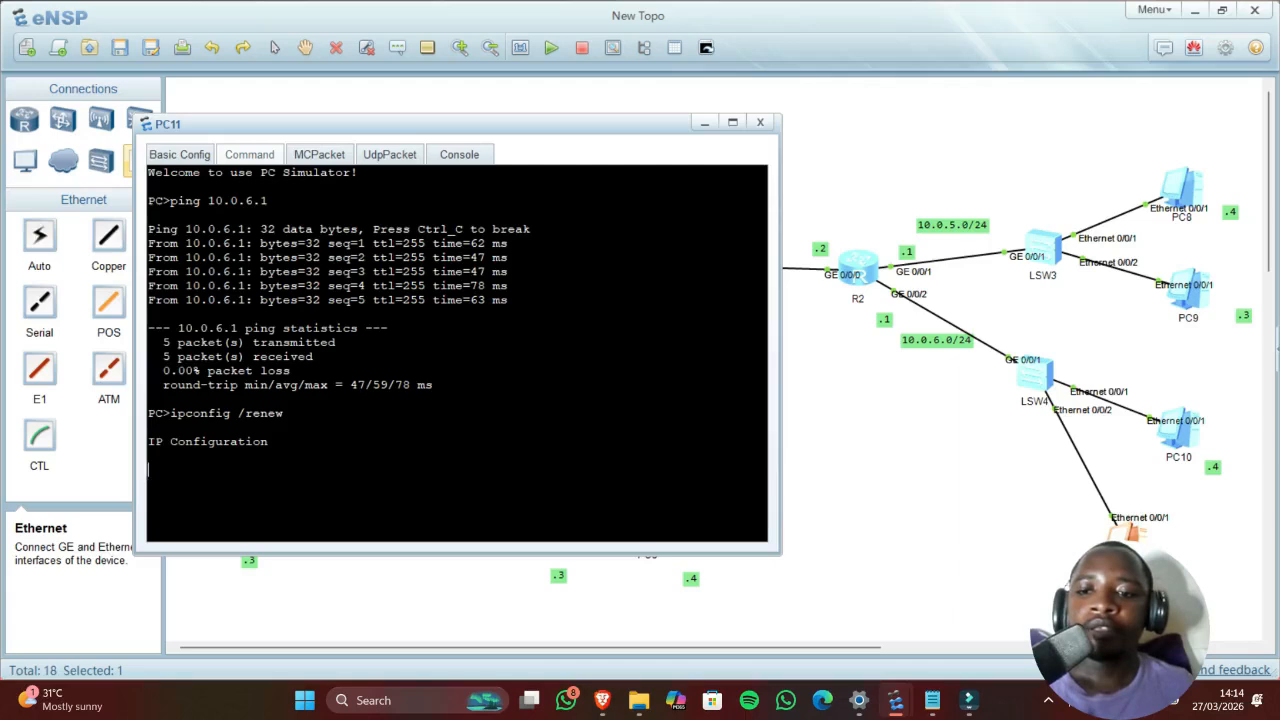
pyautogui.moveTo(500, 442); pyautogui.dragTo(456, 442)
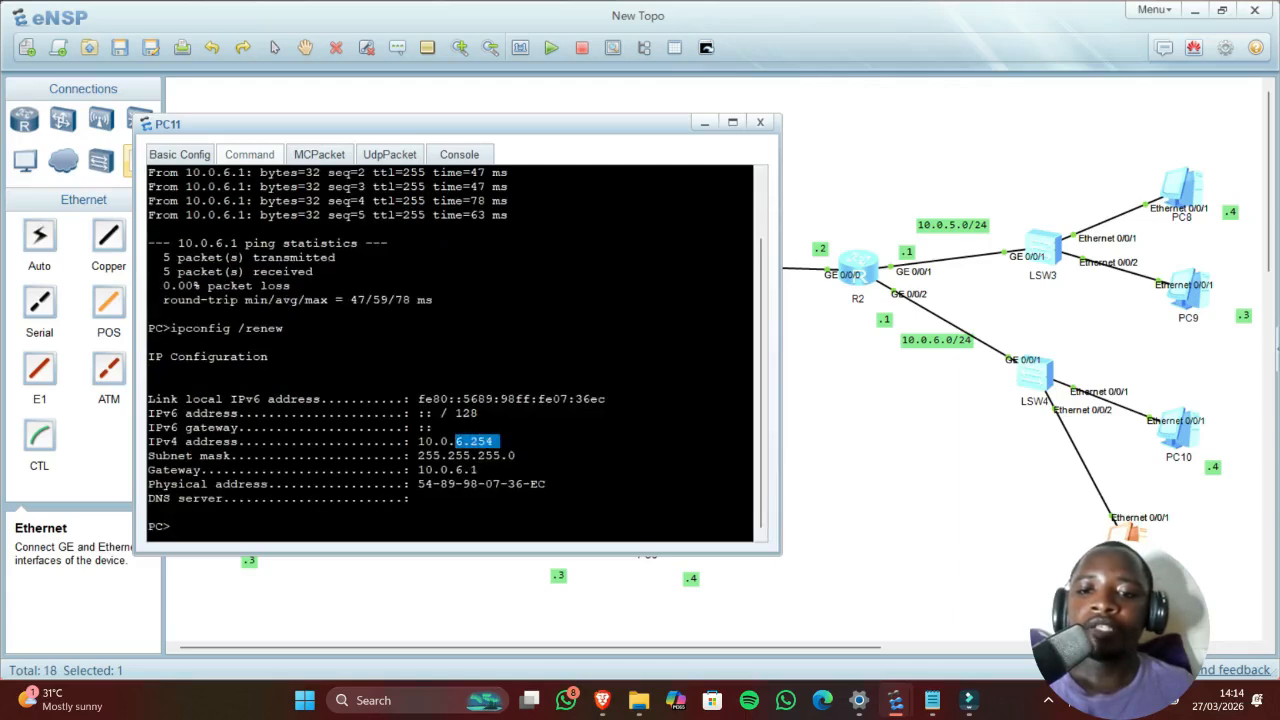
pyautogui.click(823, 391)
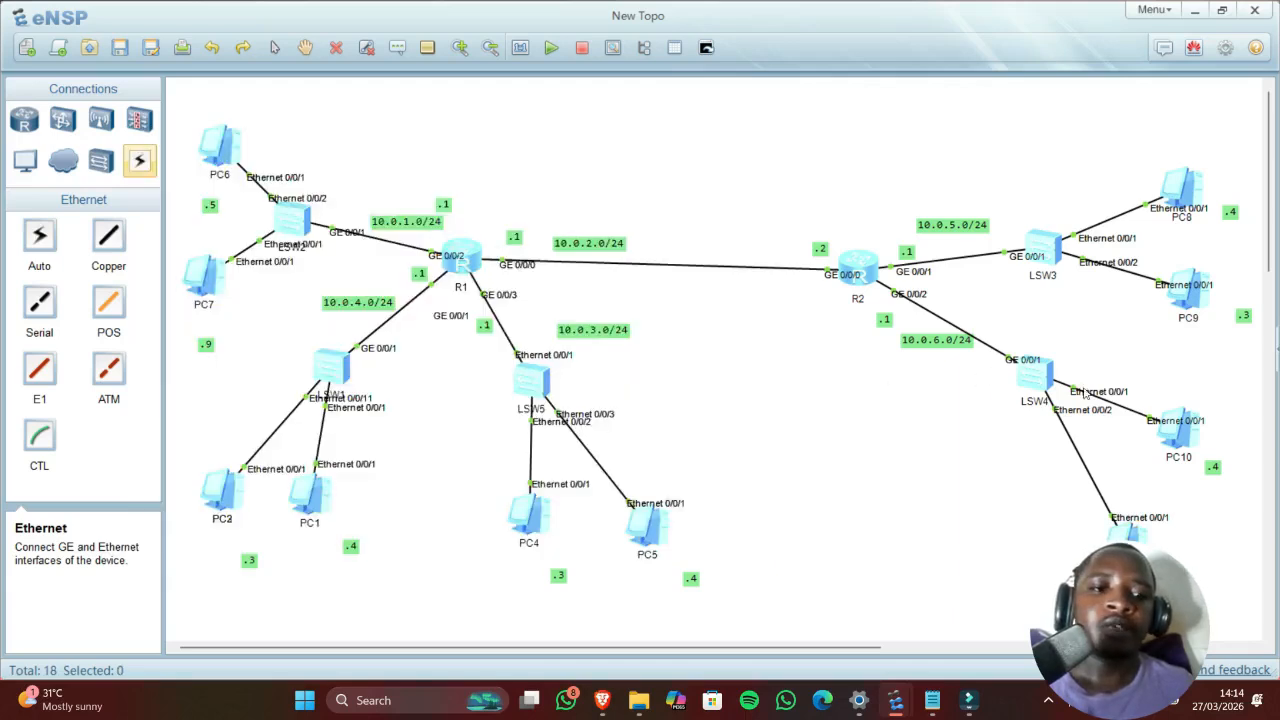
# Step: Switch PC10's IPv4 addressing from static to DHCP and apply it
pyautogui.doubleClick(1168, 430)
pyautogui.click(224, 148)
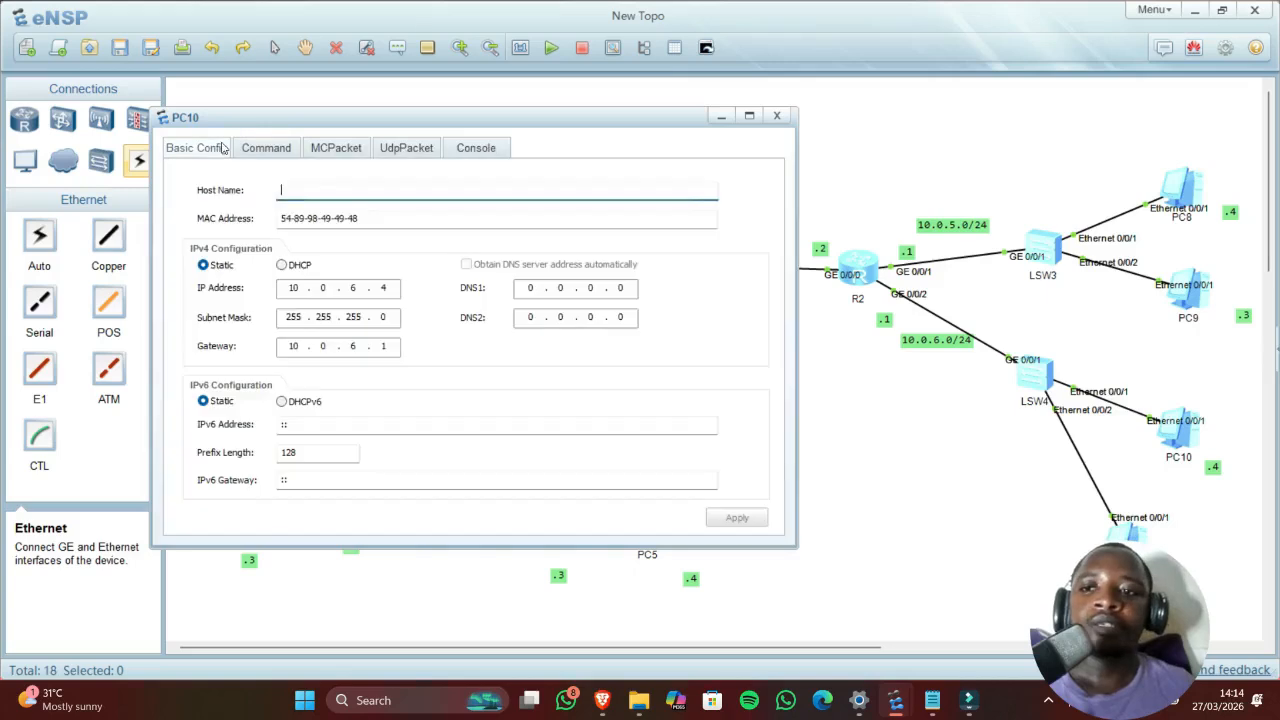
pyautogui.click(281, 264)
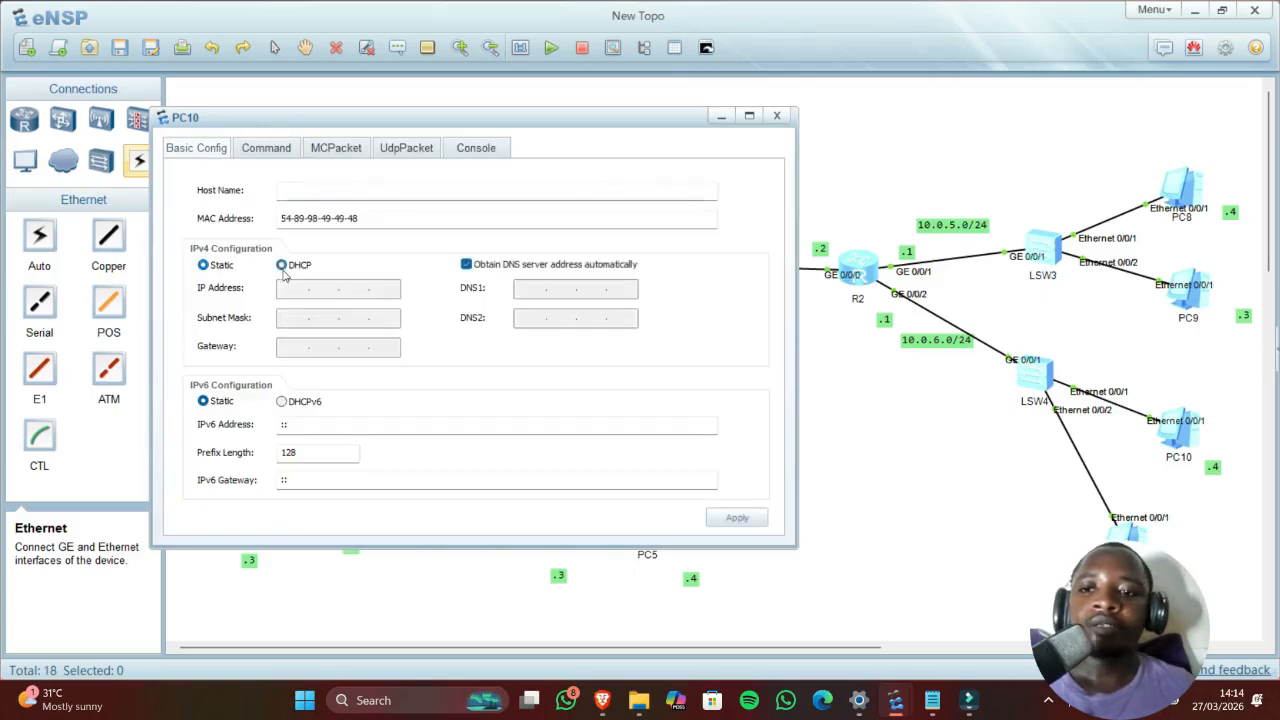
pyautogui.click(743, 518)
# Step: Renew PC10's lease with ipconfig /renew and confirm it received 10.0.6.253
pyautogui.click(266, 148)
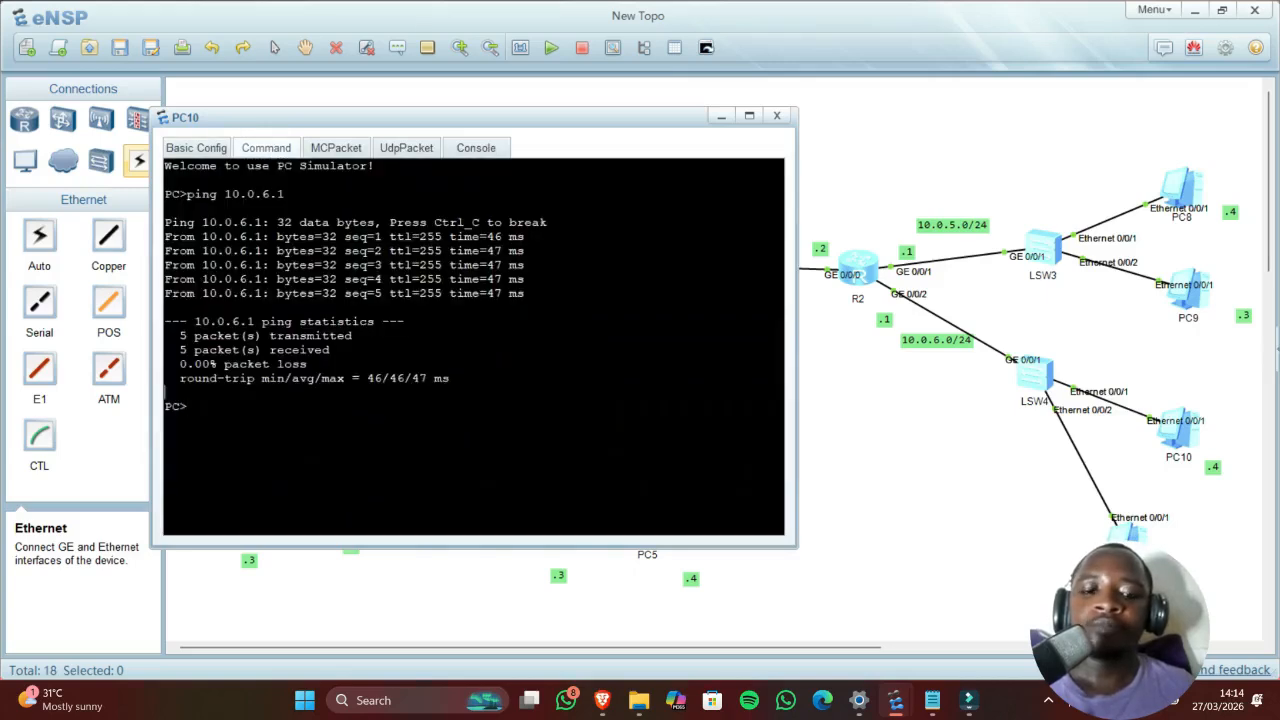
pyautogui.write('ipconfig')
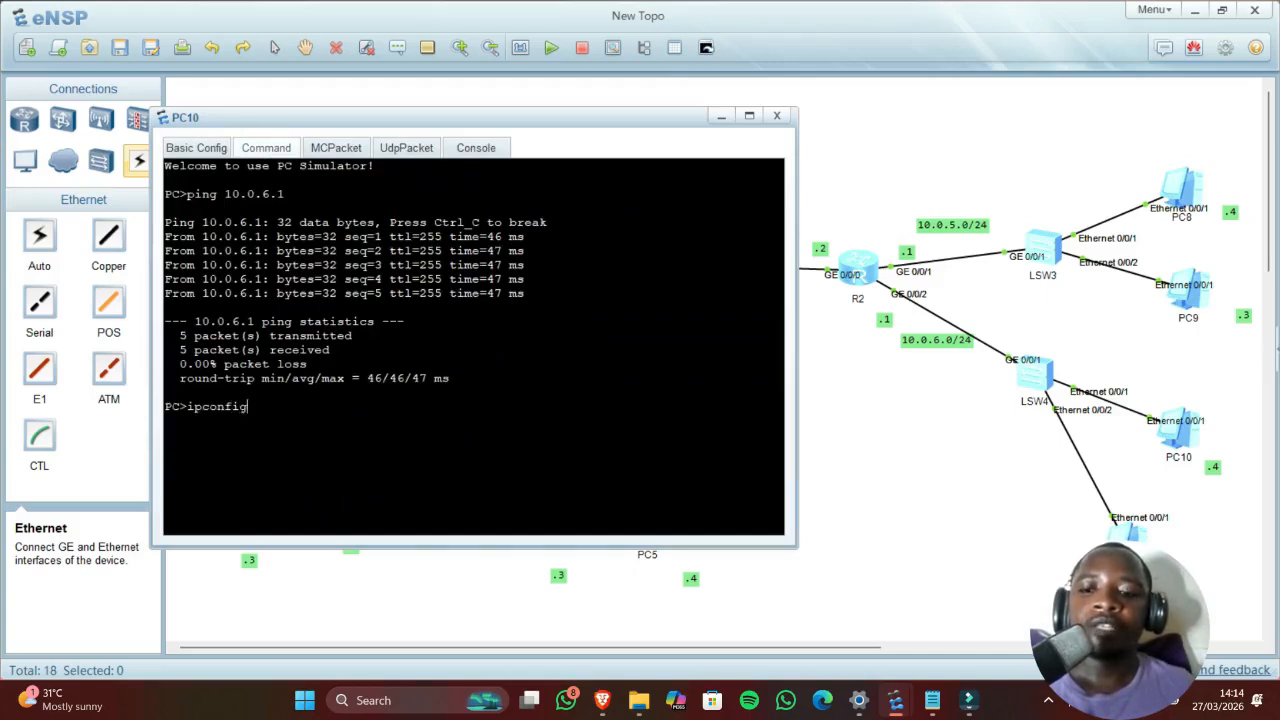
pyautogui.write(' /renew')
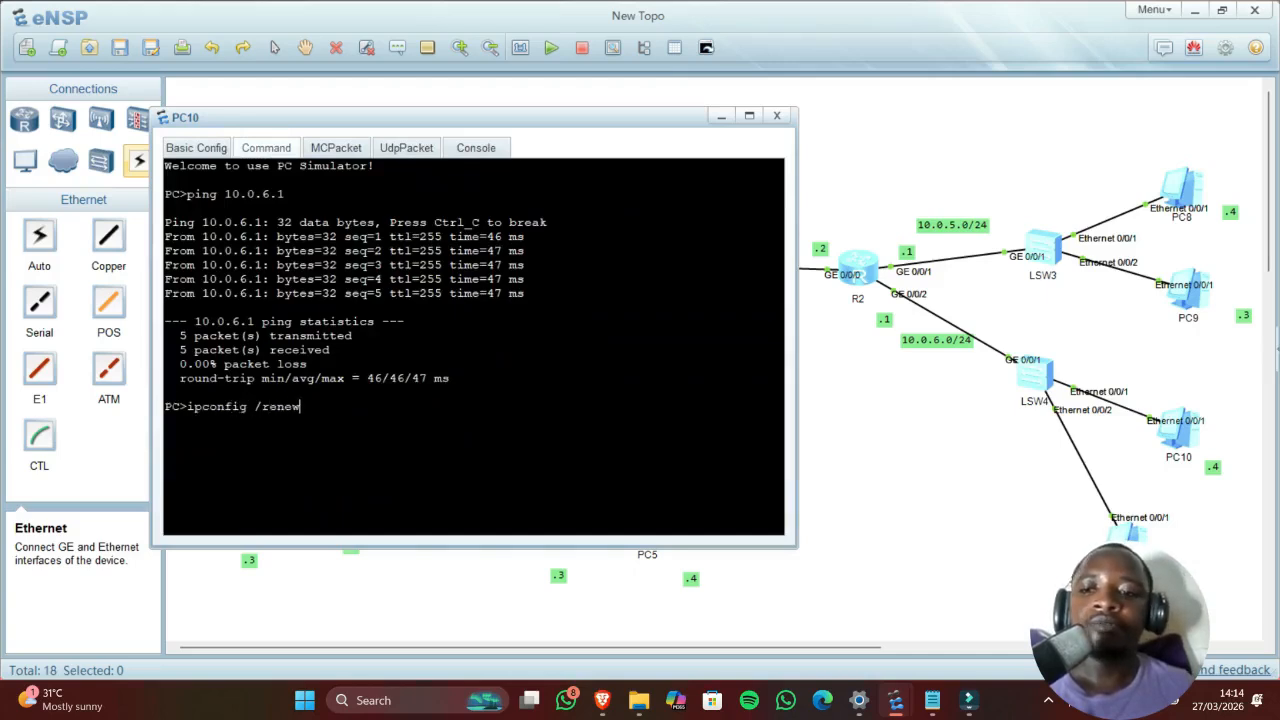
pyautogui.press('Return')
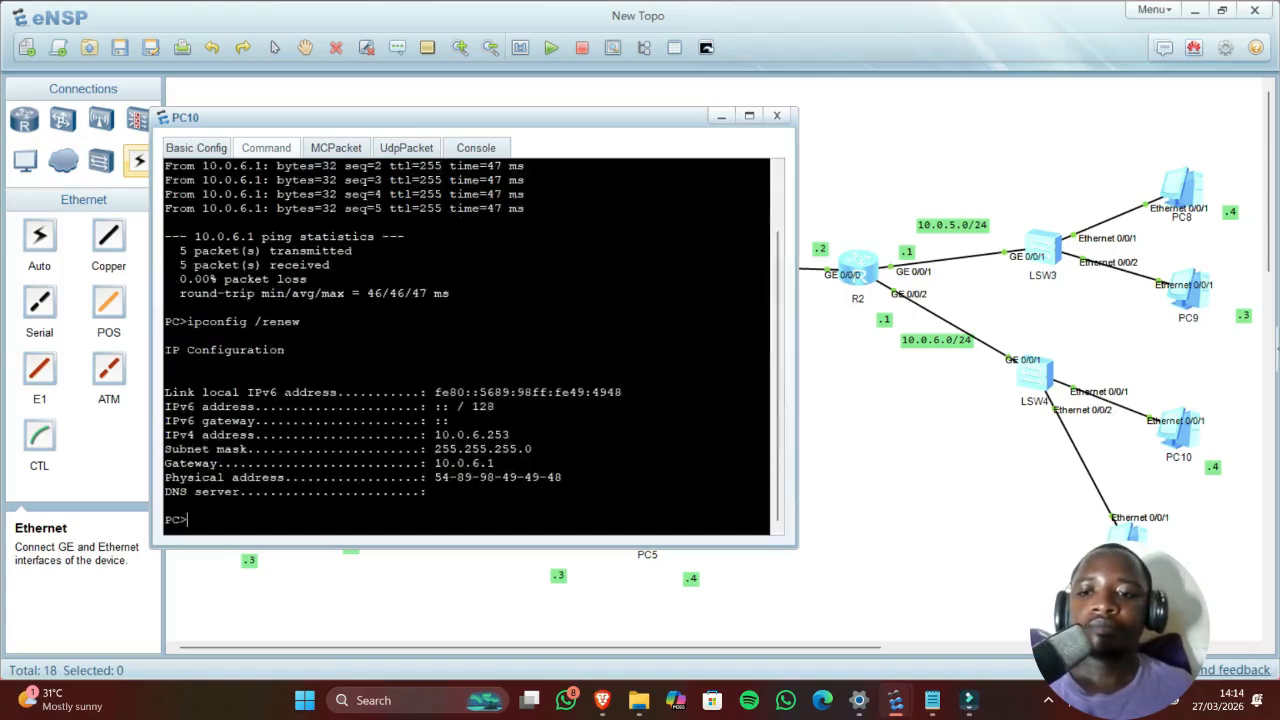
pyautogui.moveTo(480, 435); pyautogui.dragTo(515, 435)
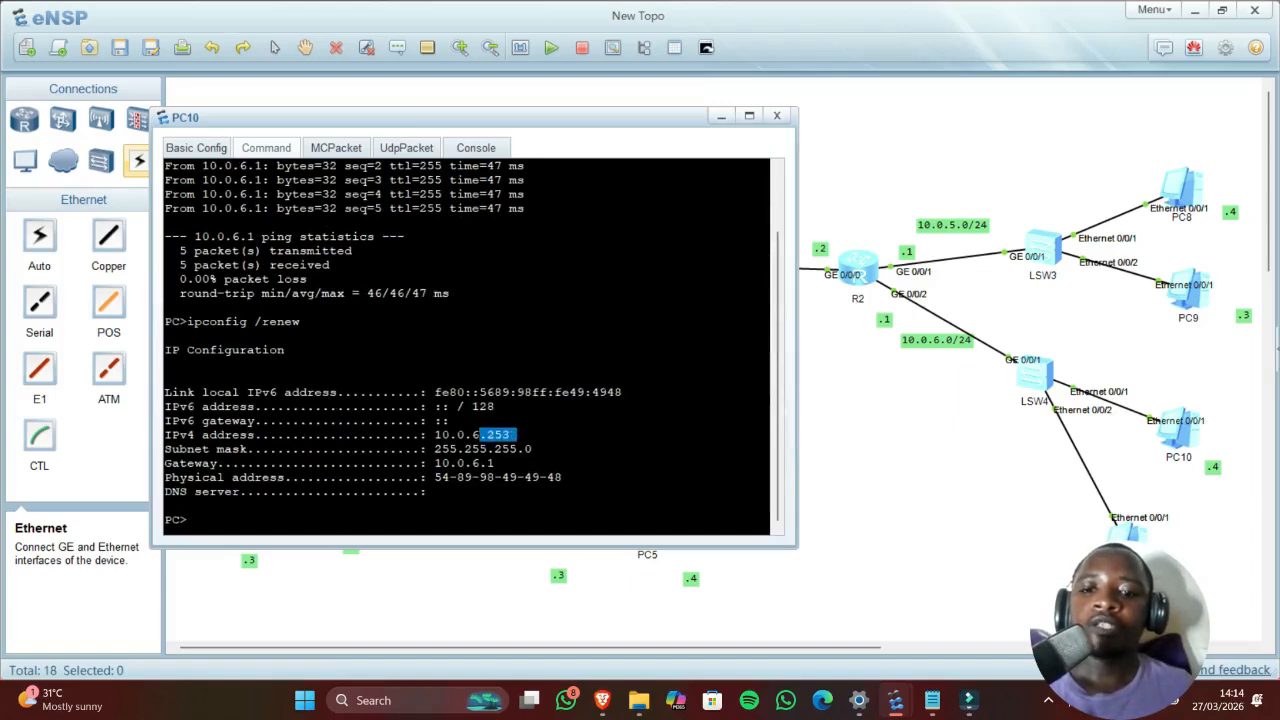
pyautogui.click(867, 380)
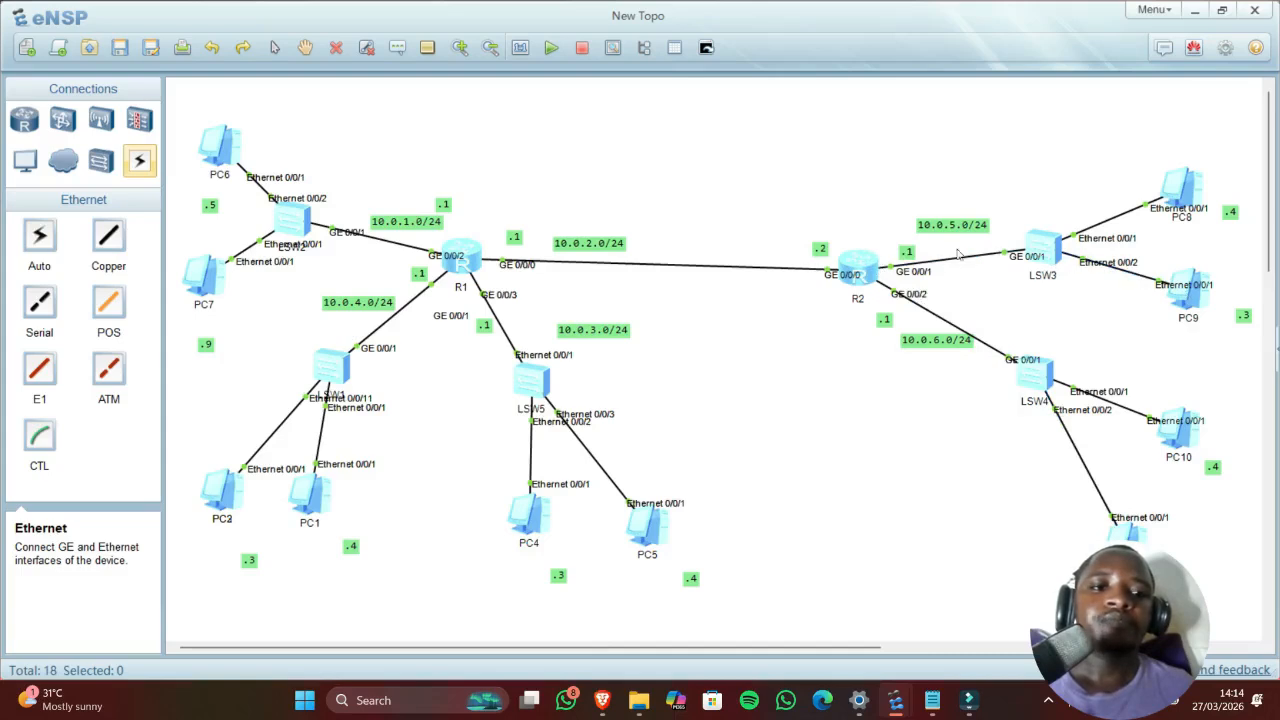
# Step: On R2, create pool LAnib with network 10.0.5.0/24 and gateway 10.0.5.1
pyautogui.doubleClick(866, 265)
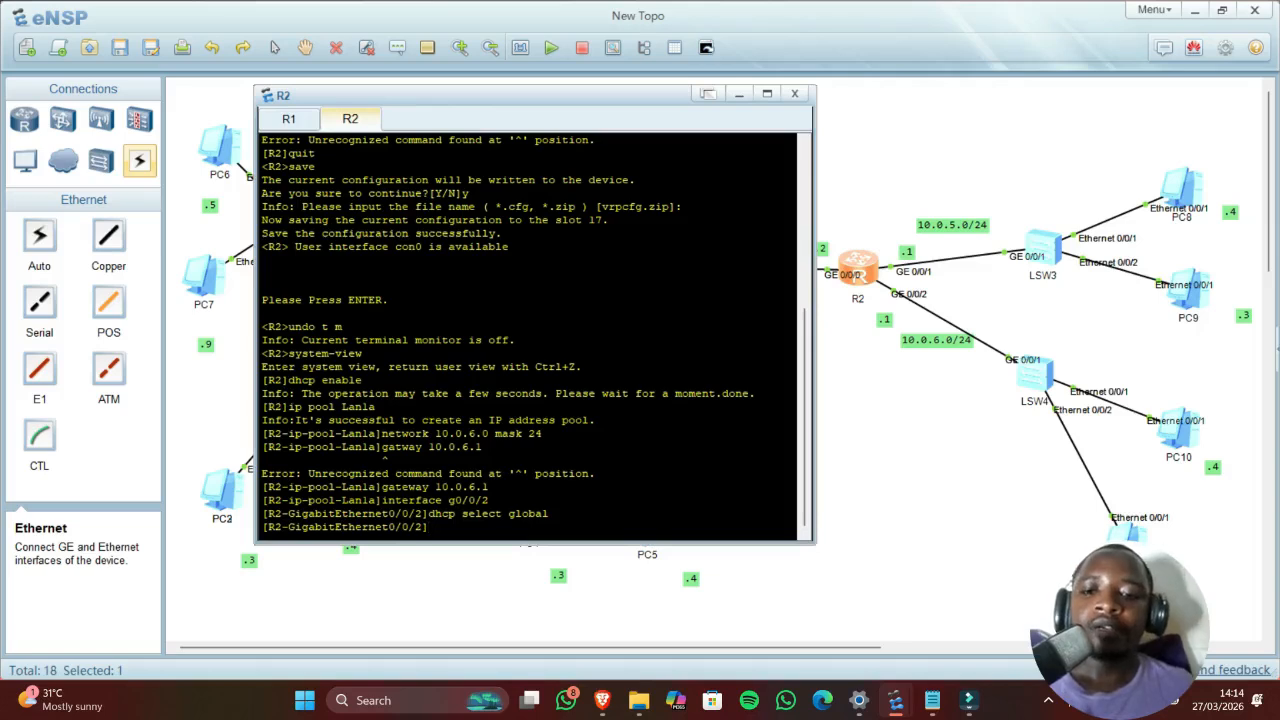
pyautogui.write('uit')
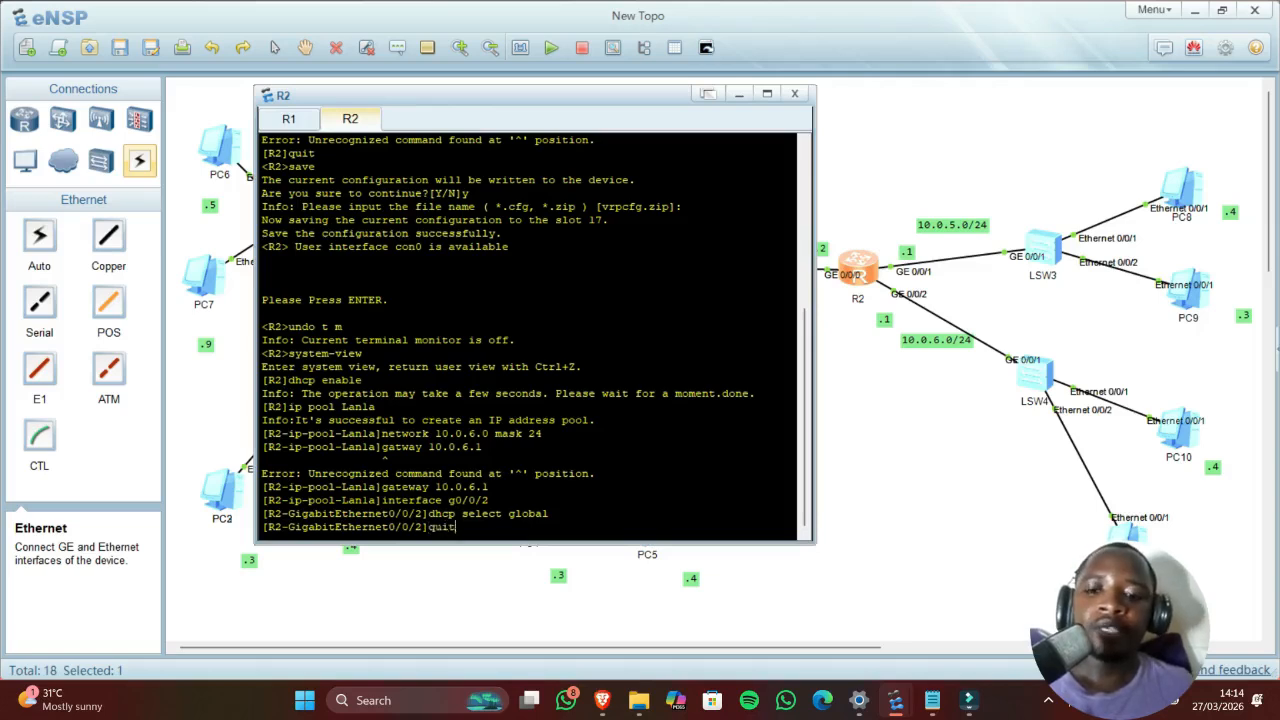
pyautogui.press('Return')
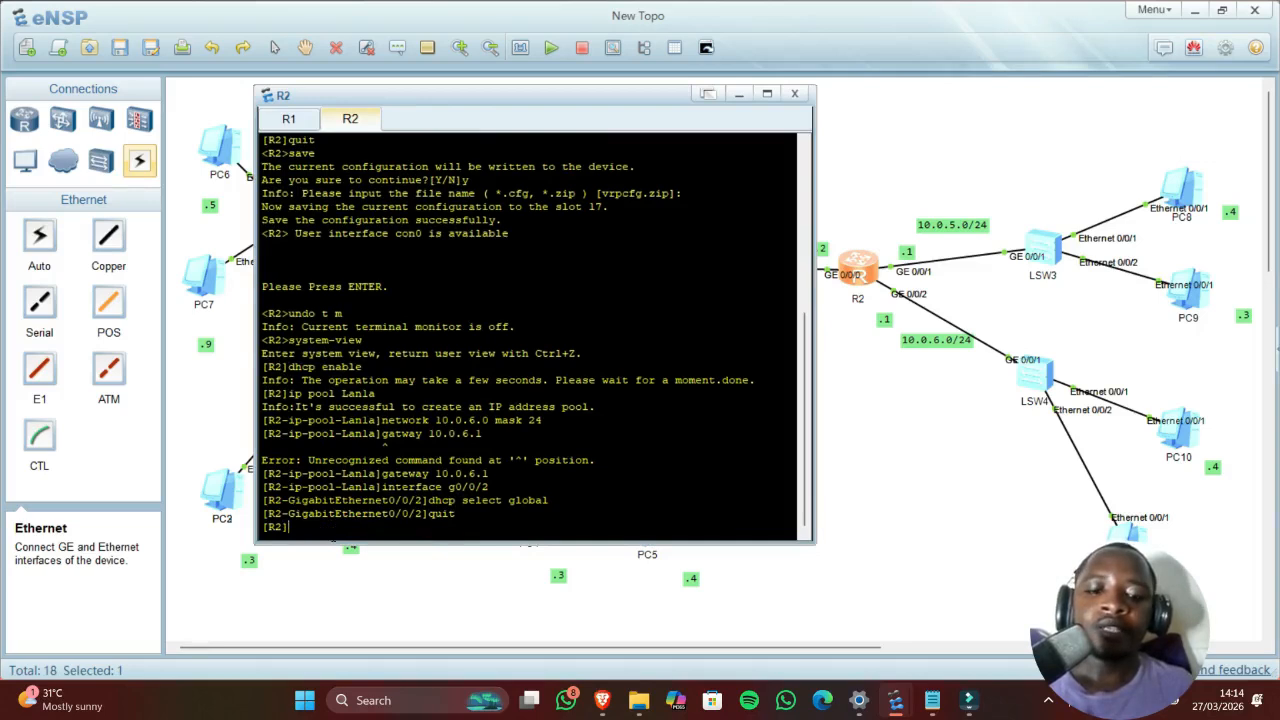
pyautogui.write('ip poo')
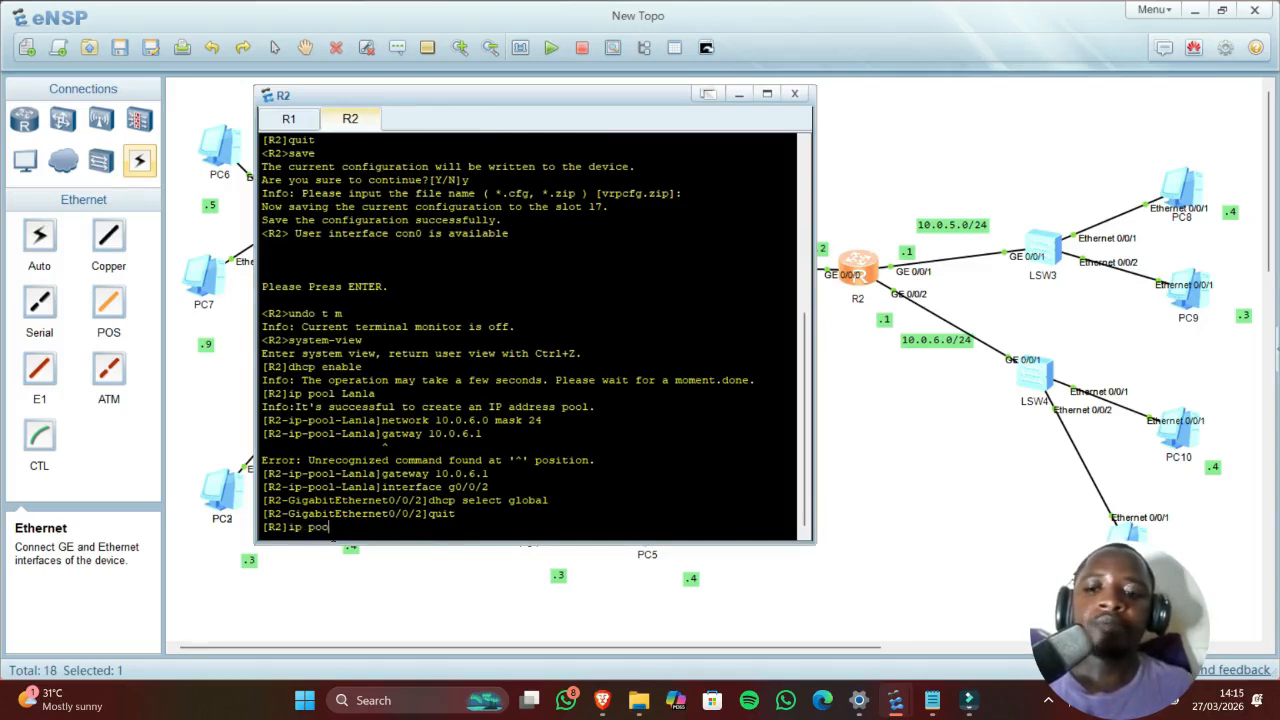
pyautogui.write('l L')
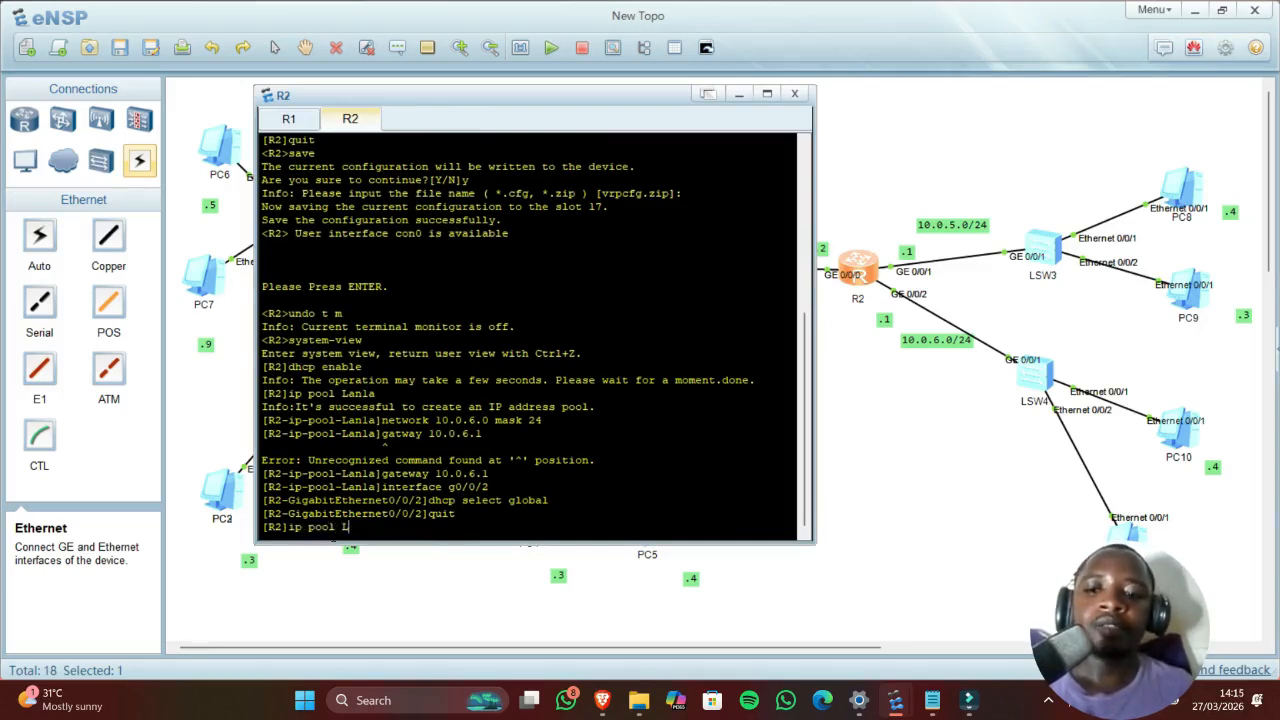
pyautogui.write('Ani')
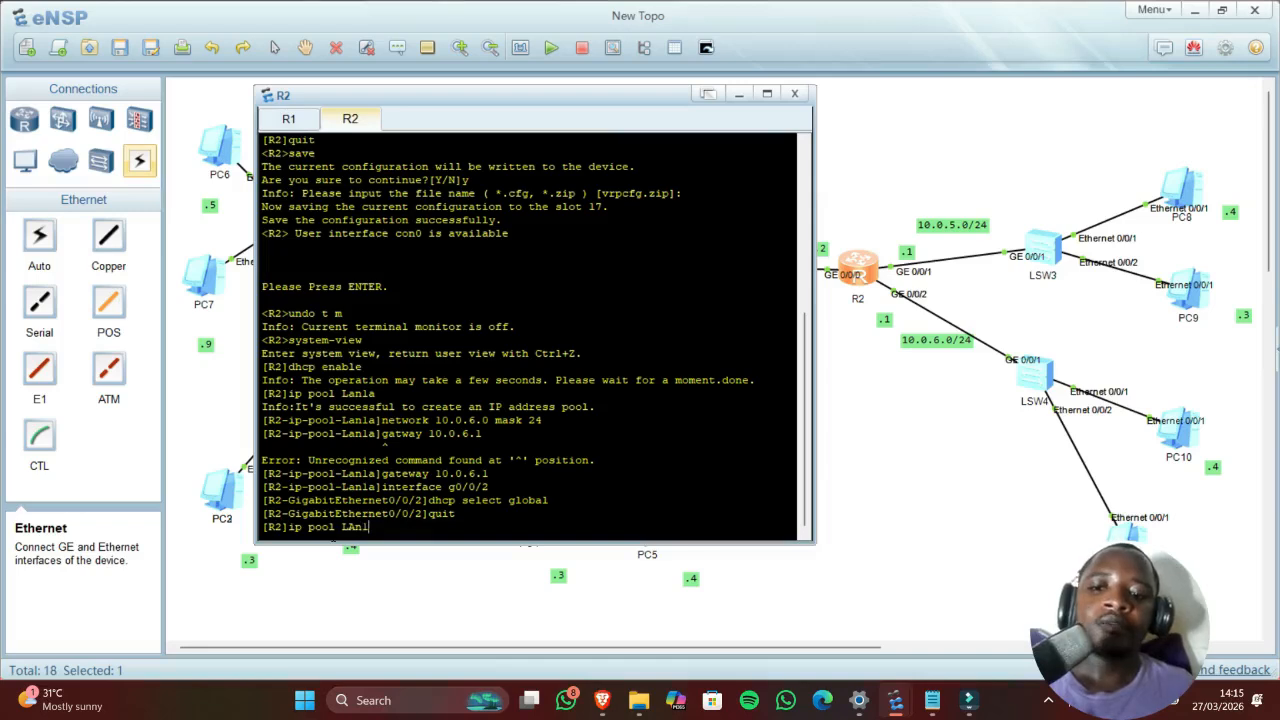
pyautogui.write('b')
pyautogui.press('Return')
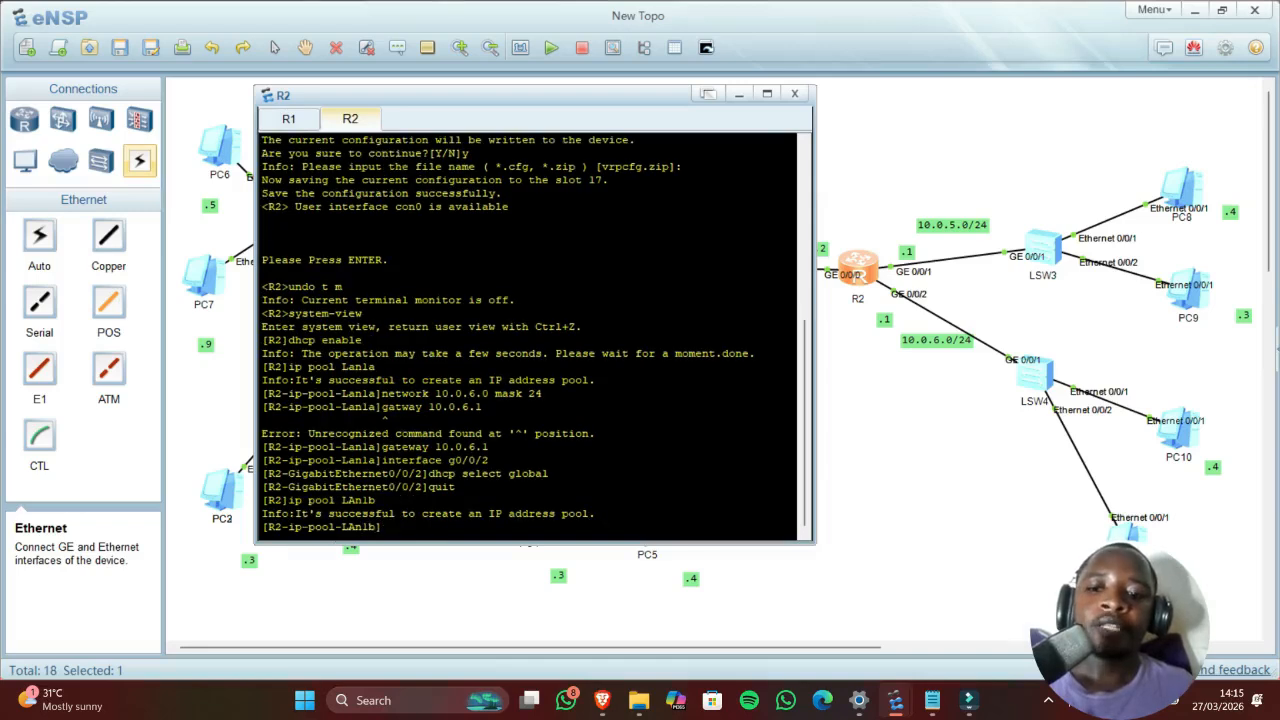
pyautogui.write('network')
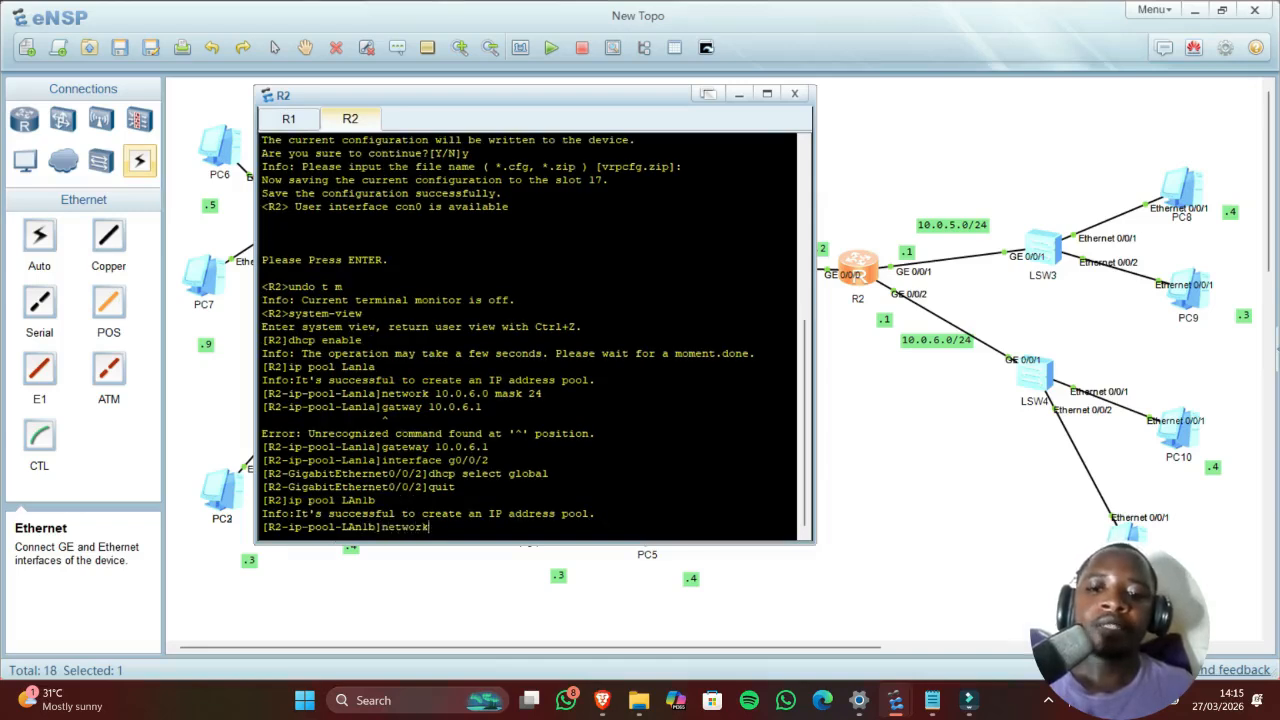
pyautogui.write(' 10')
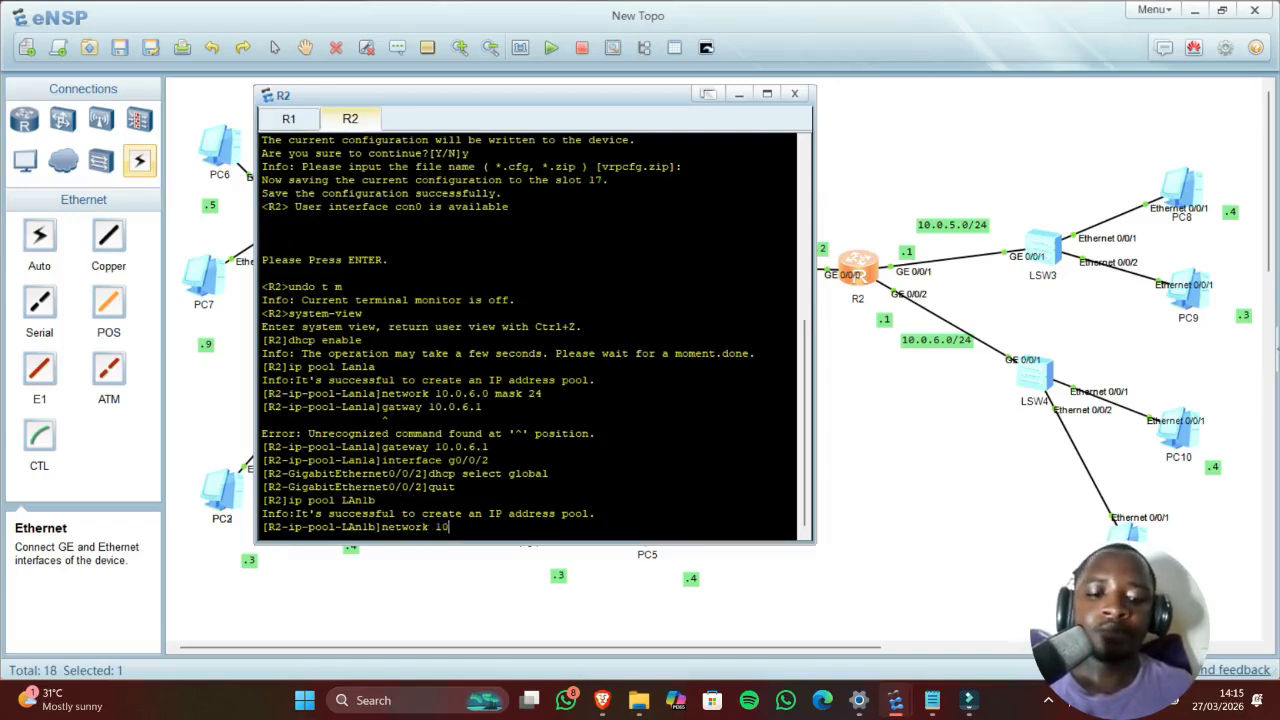
pyautogui.write('.0.5')
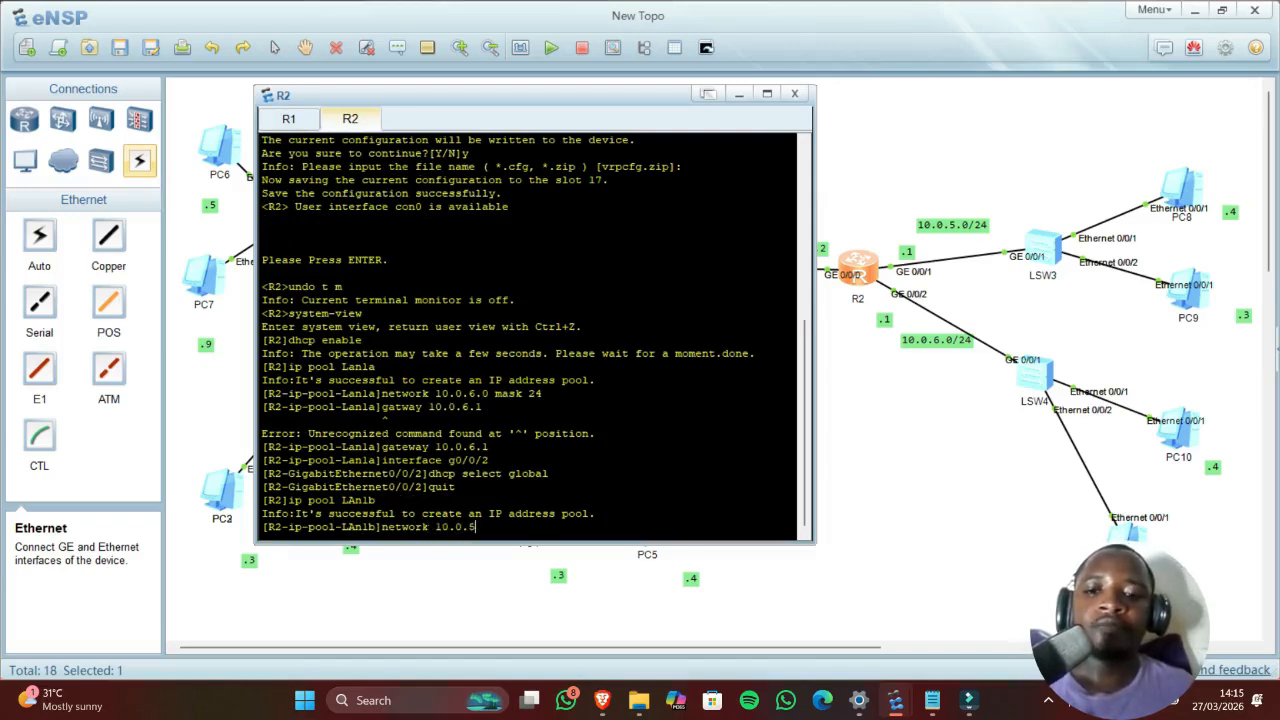
pyautogui.write('.0 mask 24')
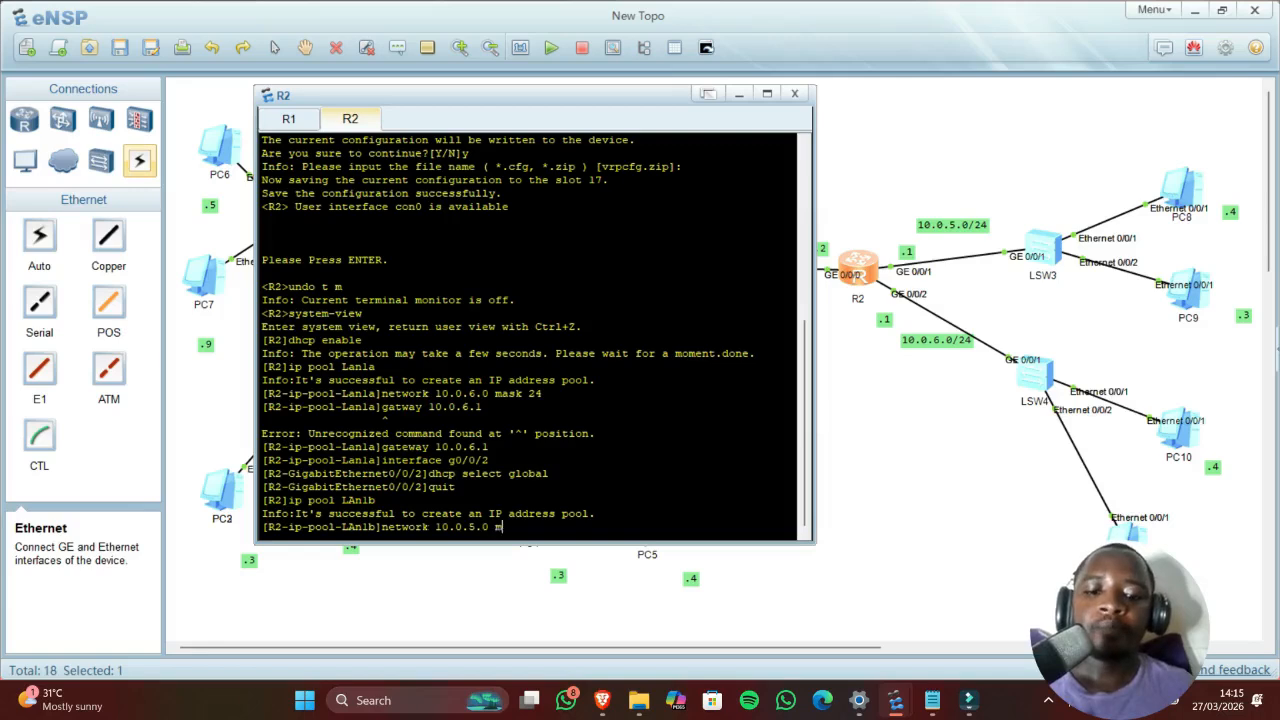
pyautogui.press('Return')
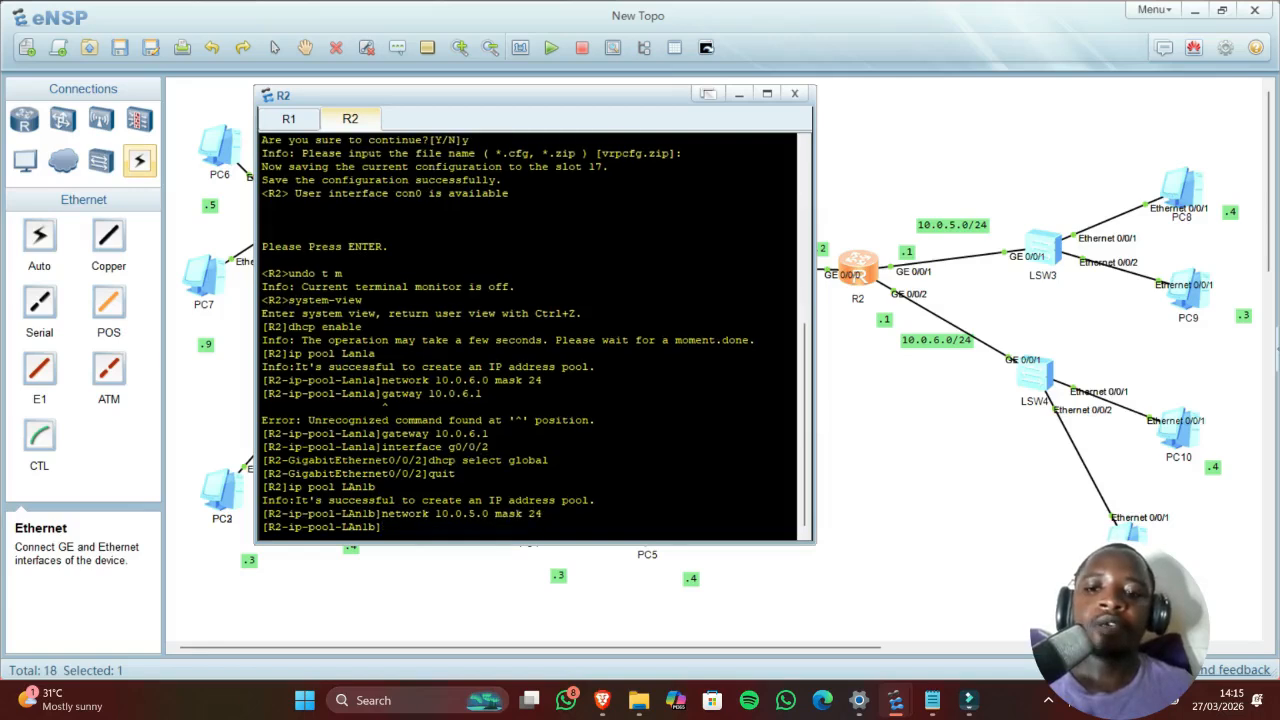
pyautogui.write('gatw')
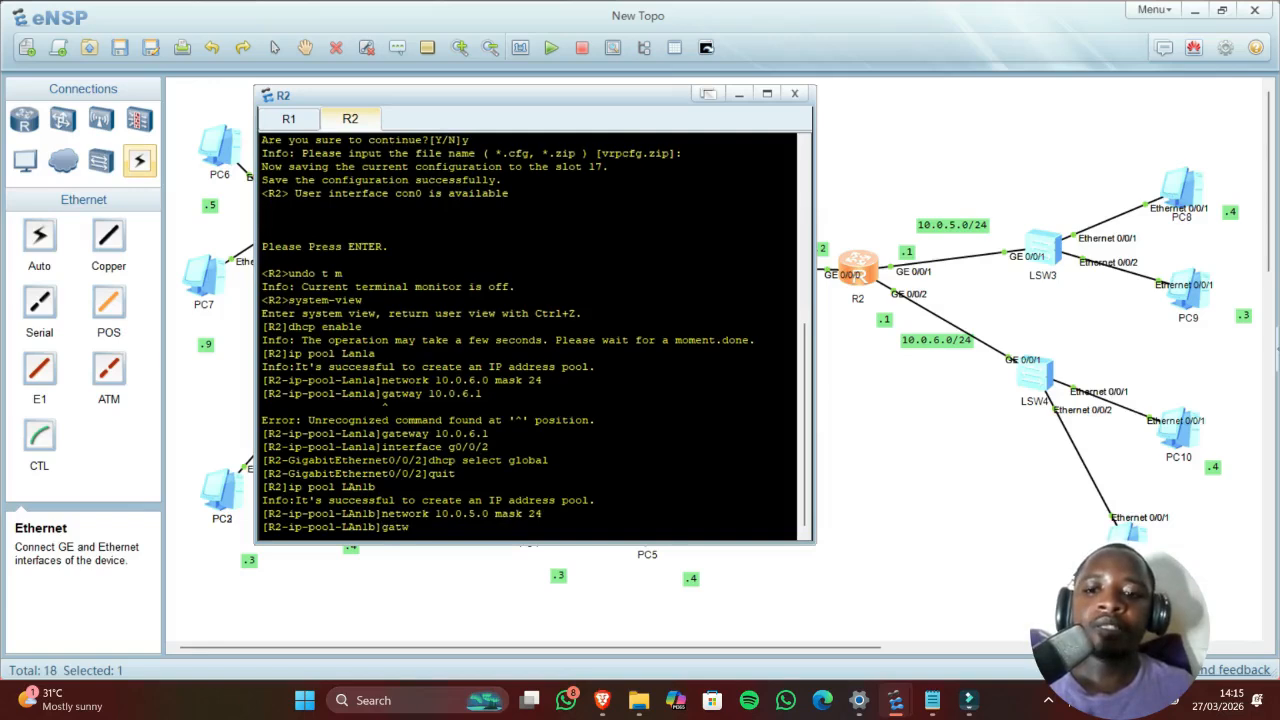
pyautogui.press('BackSpace')
pyautogui.write('e')
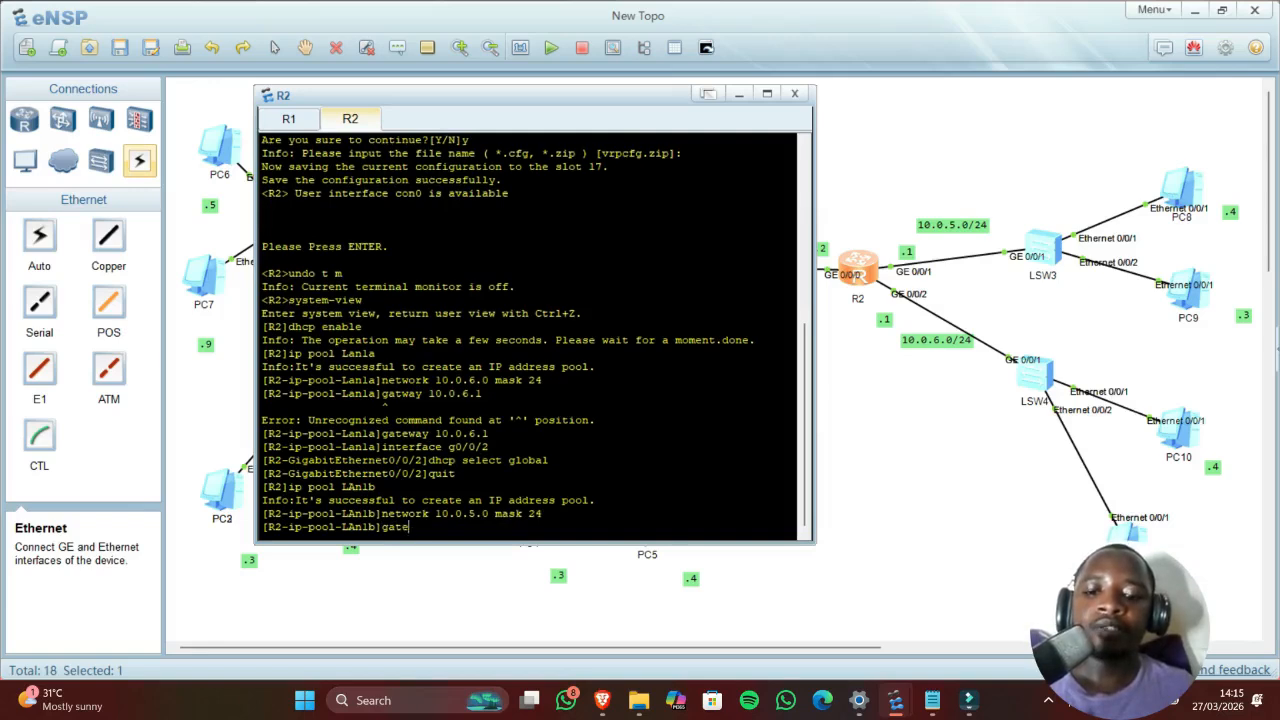
pyautogui.write('way 10')
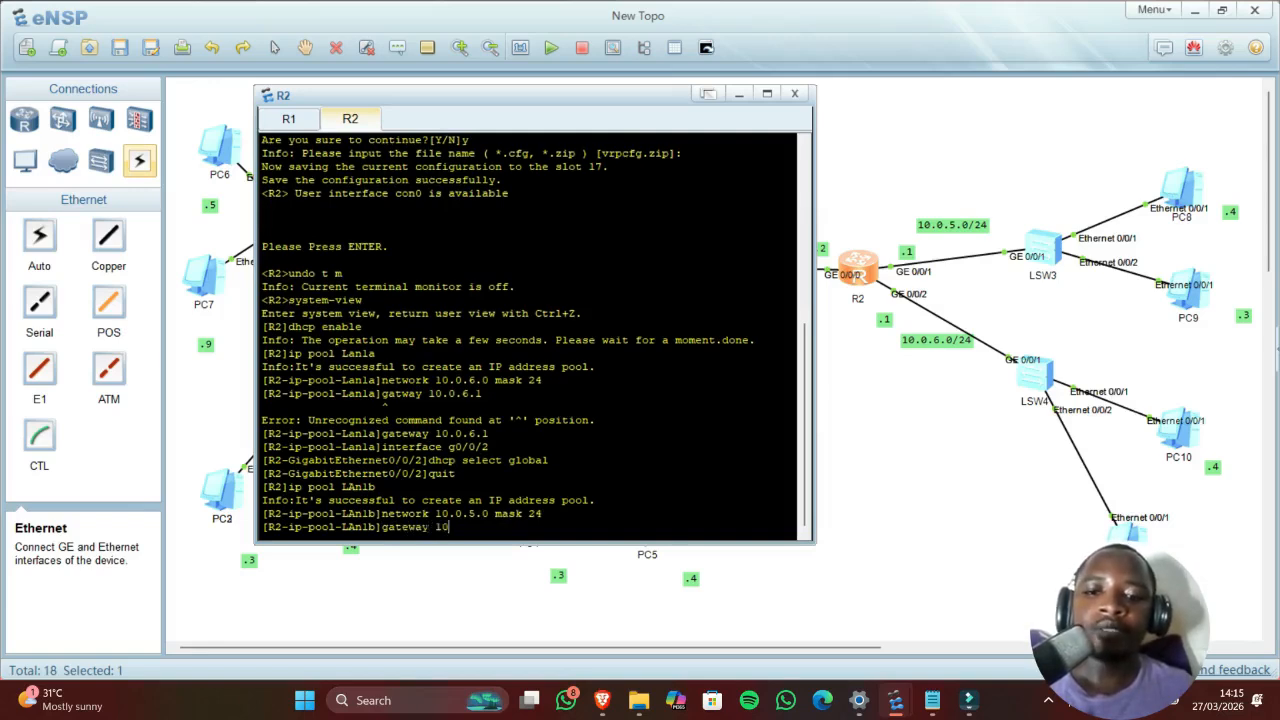
pyautogui.write('.0')
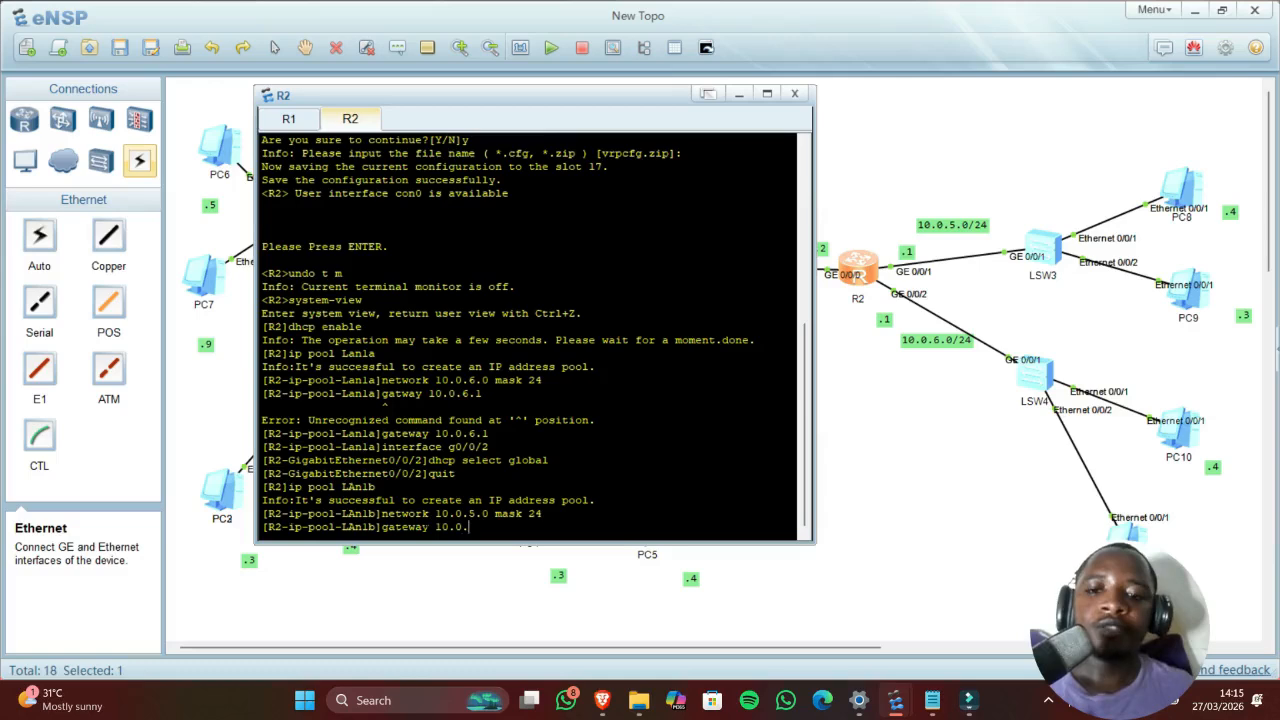
pyautogui.write('.5.1')
pyautogui.press('Return')
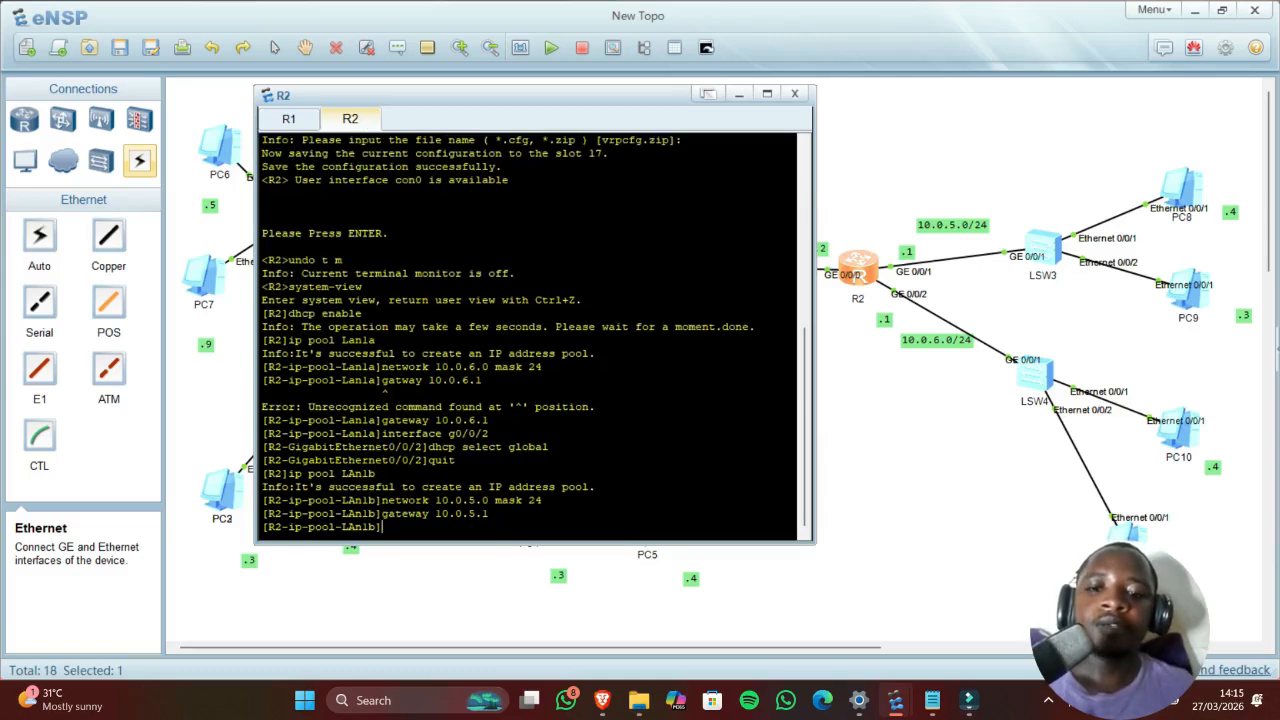
# Step: Make R2's interface GE 0/0/1 serve addresses with dhcp select global
pyautogui.write('inte')
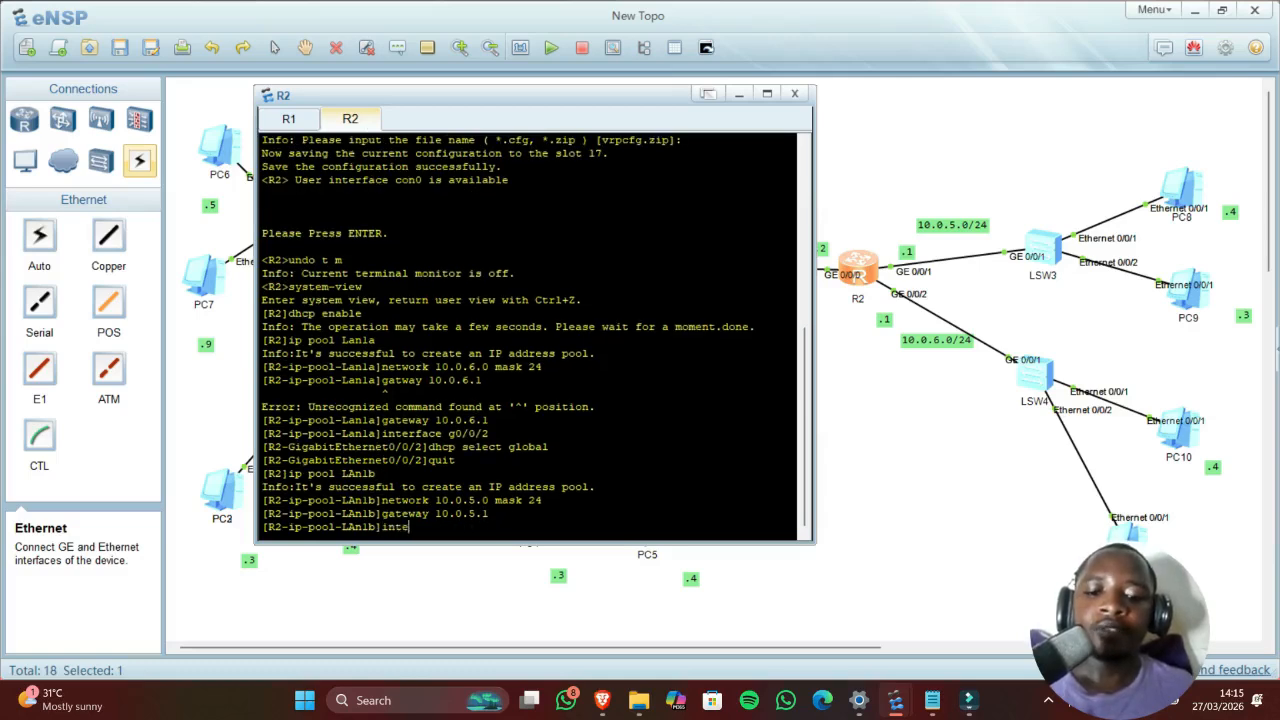
pyautogui.write('rface')
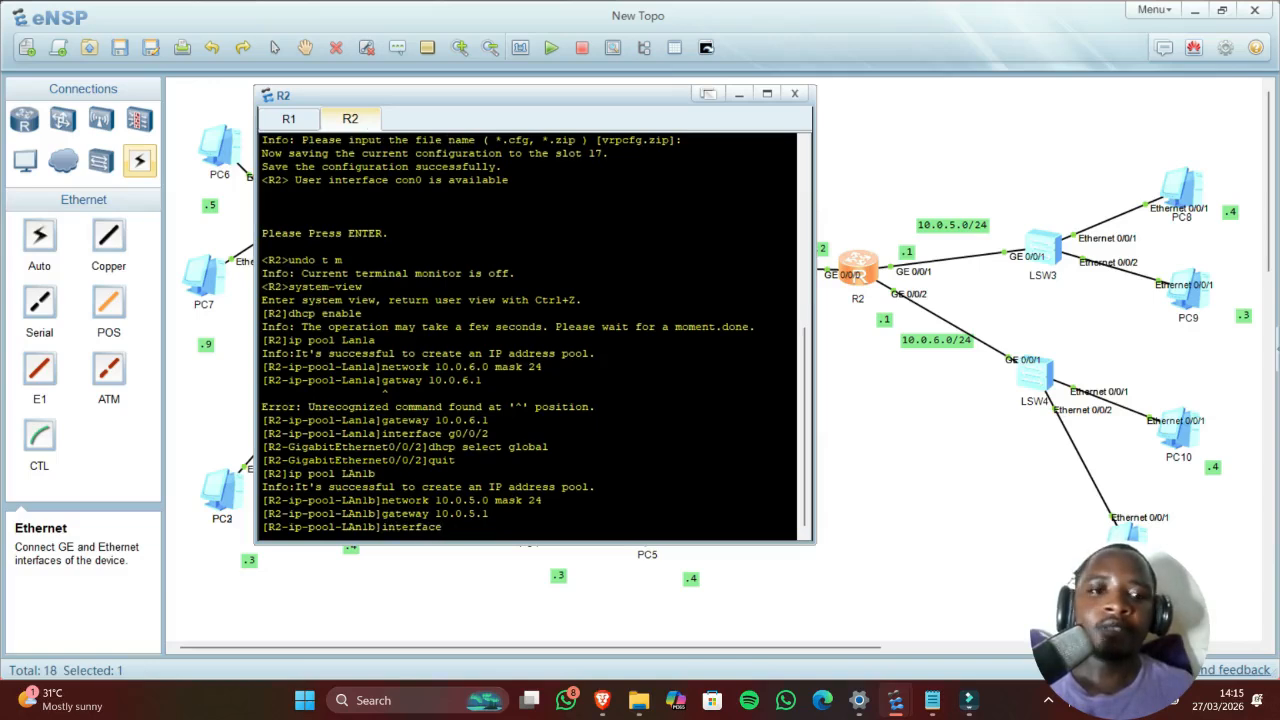
pyautogui.write(' g0')
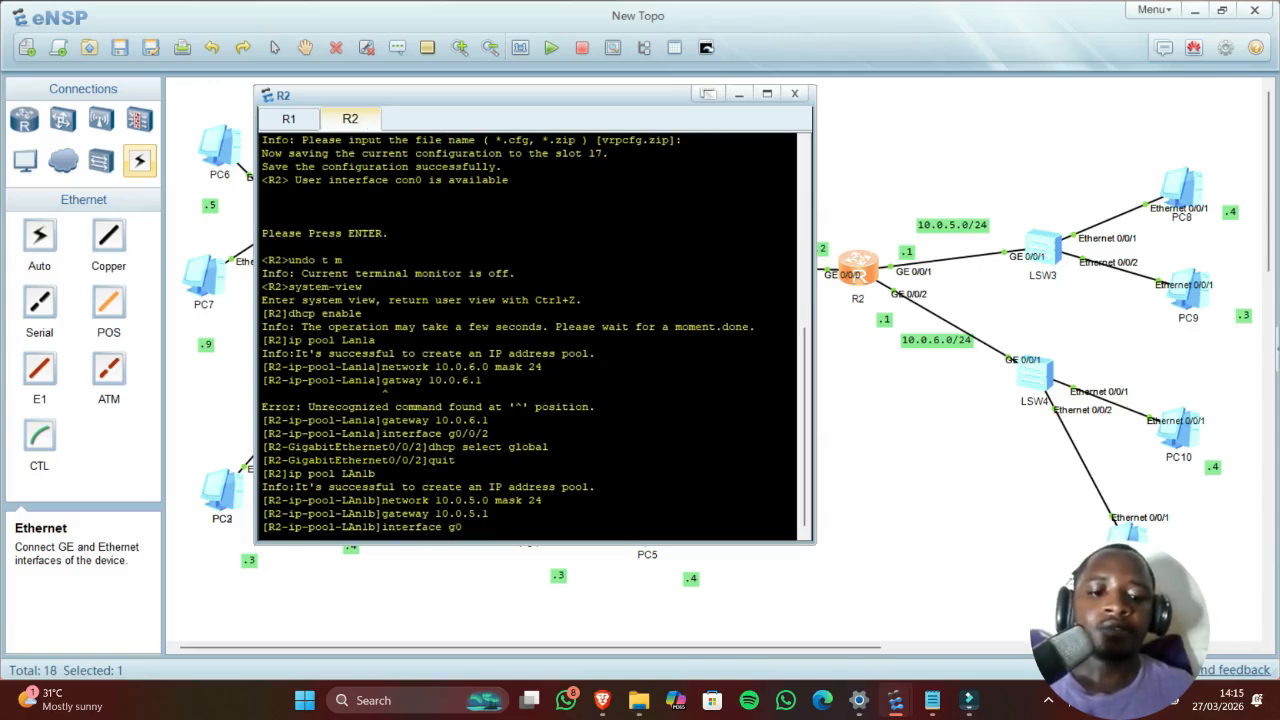
pyautogui.write('/0/1')
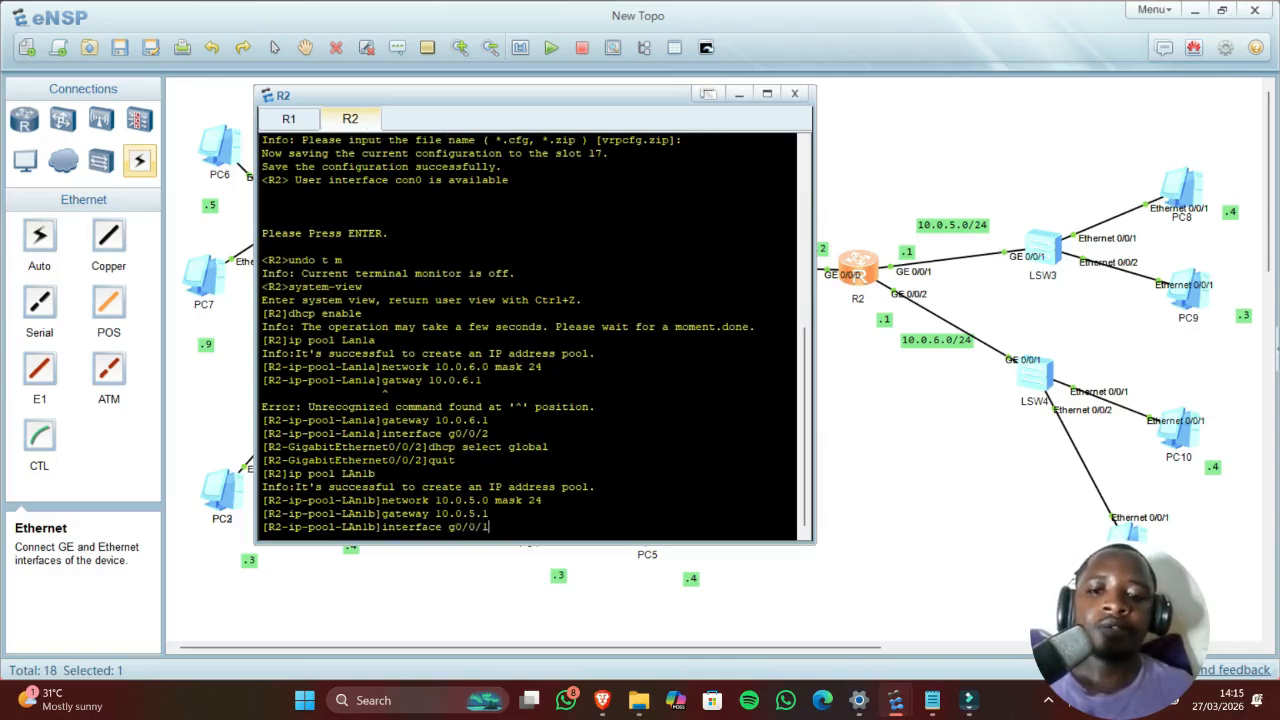
pyautogui.press('Return')
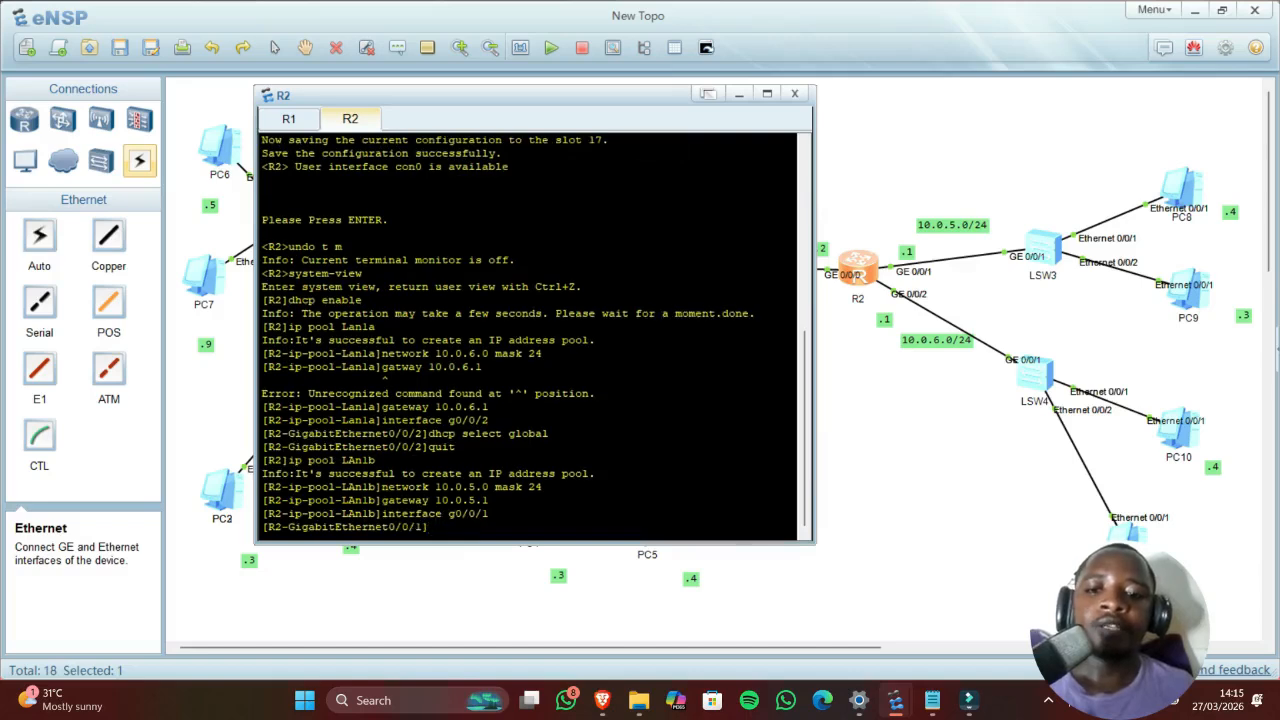
pyautogui.write('dh')
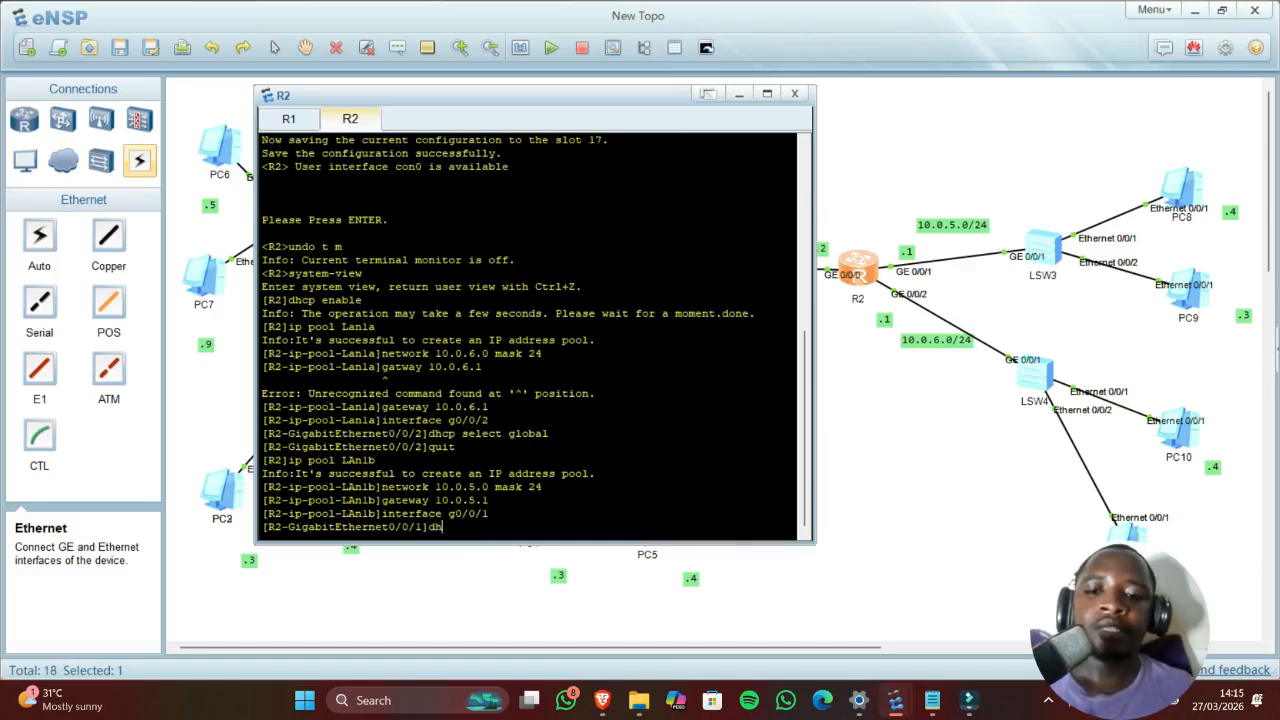
pyautogui.write('cp selec')
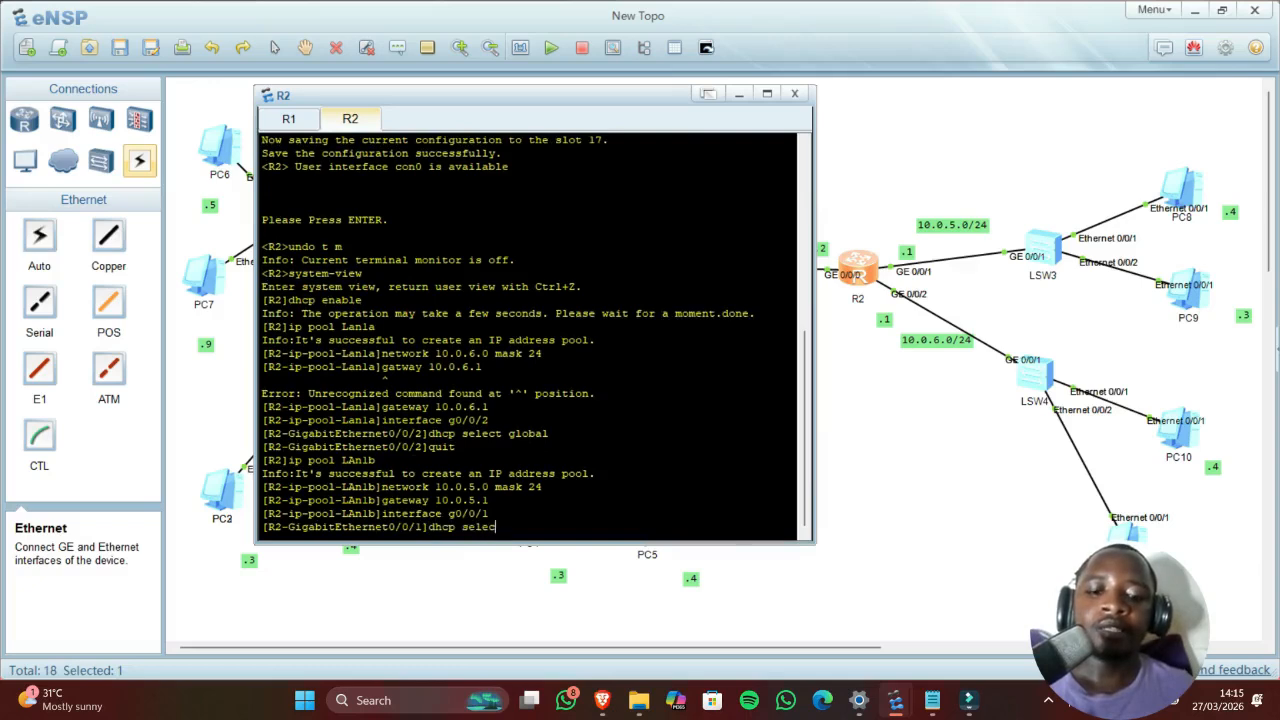
pyautogui.write('t global')
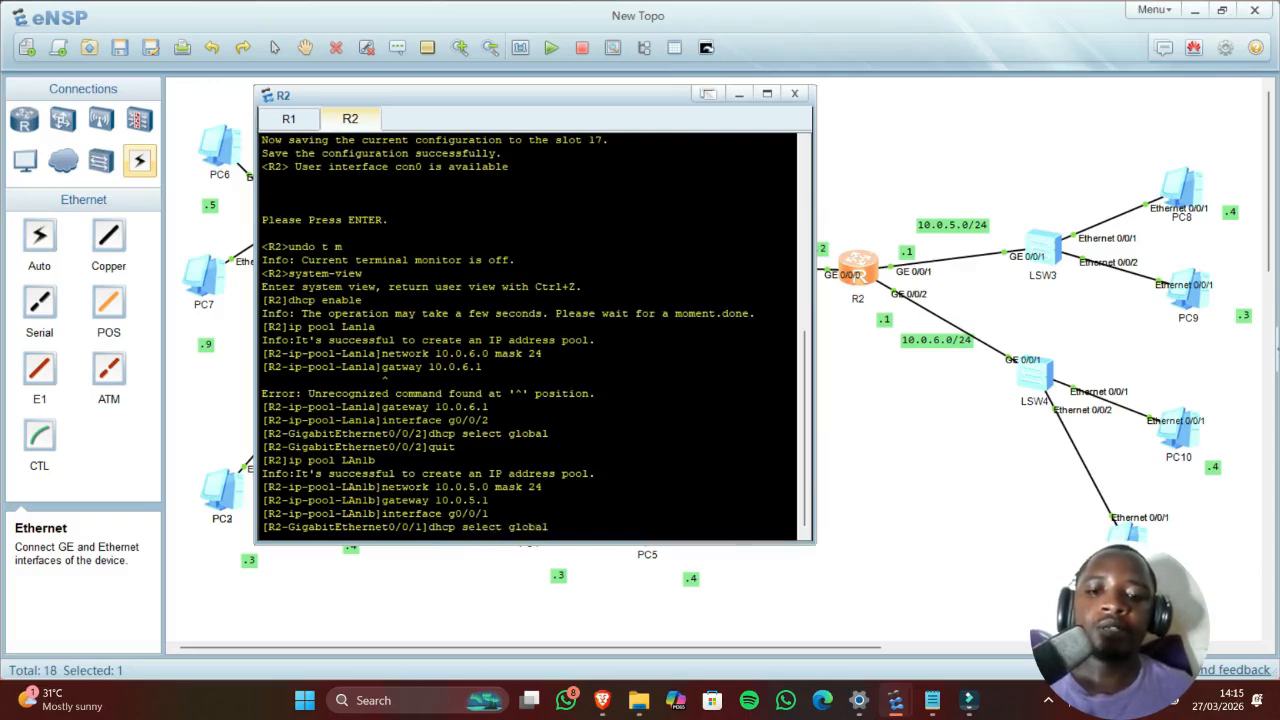
pyautogui.press('Return')
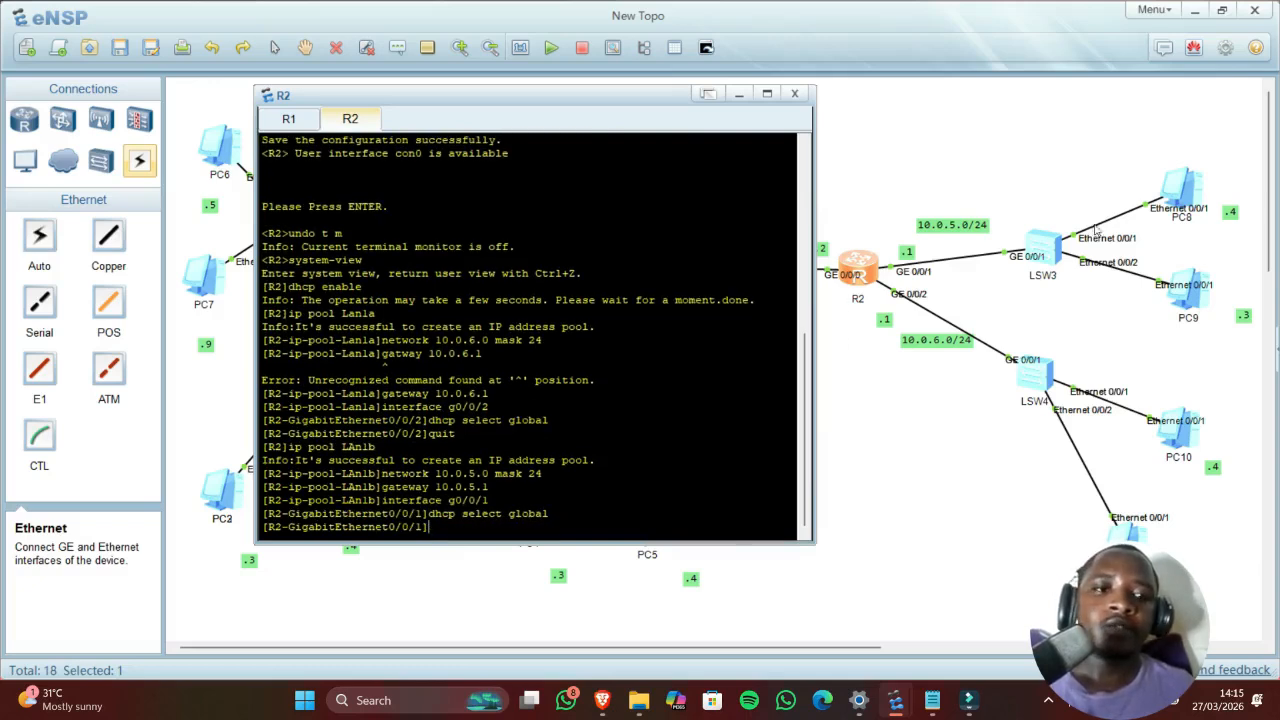
pyautogui.doubleClick(1193, 191)
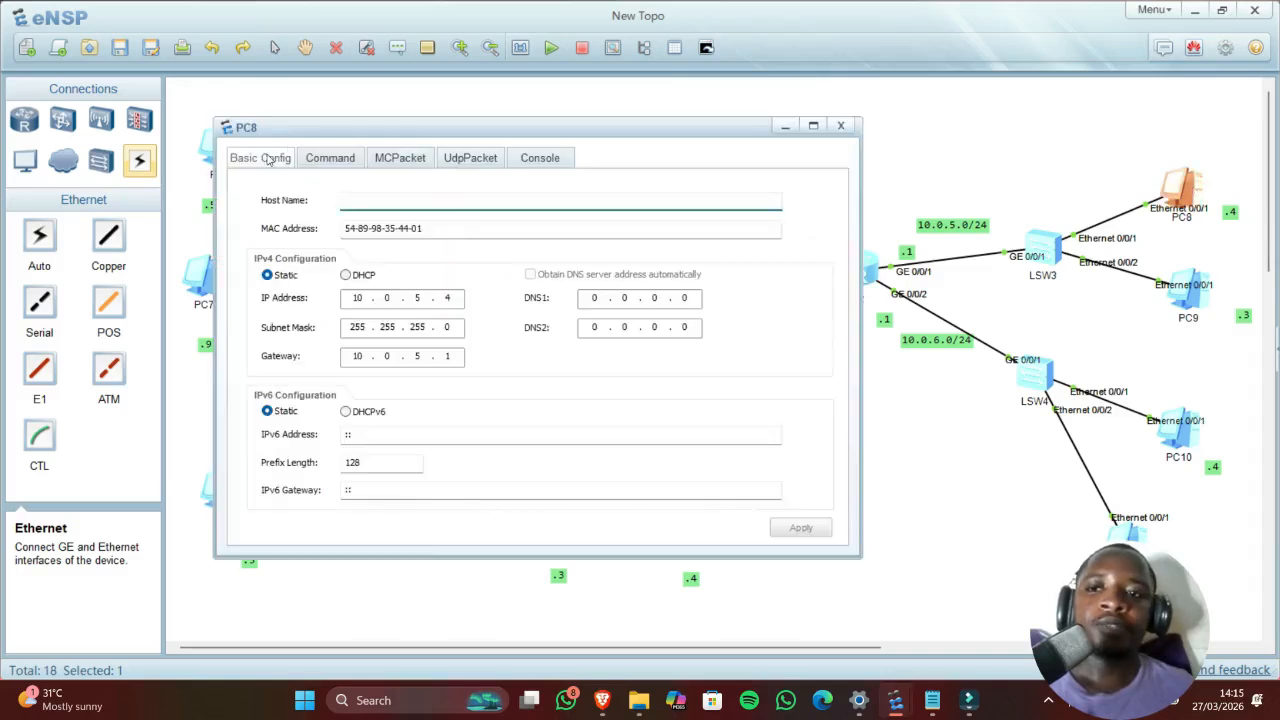
# Step: Set PC8 to DHCP, renew with ipconfig /renew, and confirm it got 10.0.5.254
pyautogui.click(345, 274)
pyautogui.click(813, 528)
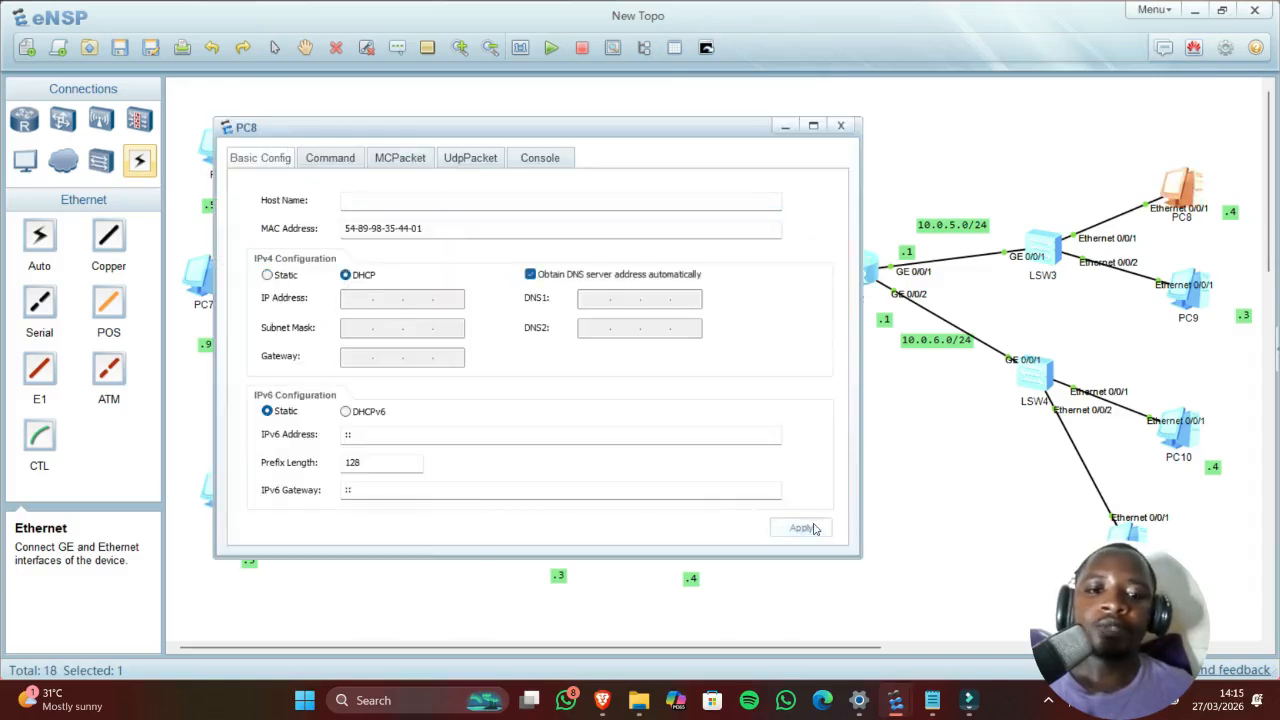
pyautogui.click(330, 158)
pyautogui.write('ipco')
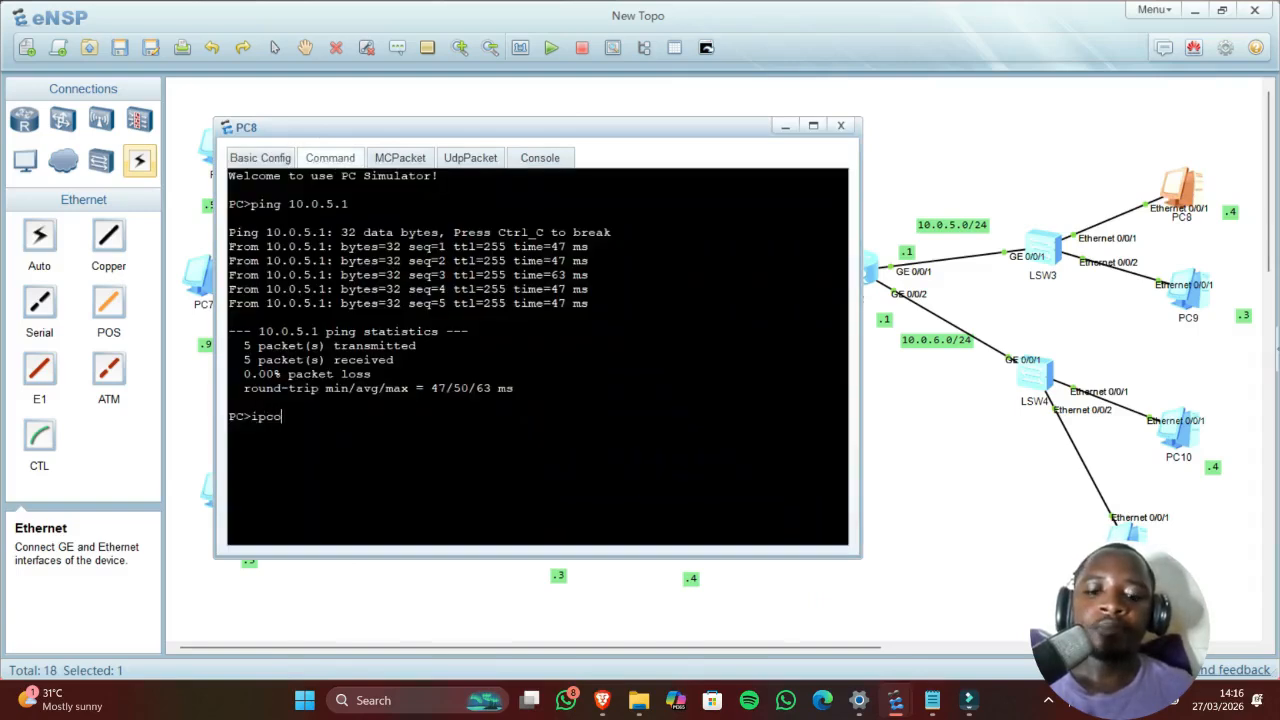
pyautogui.write('nfig /re')
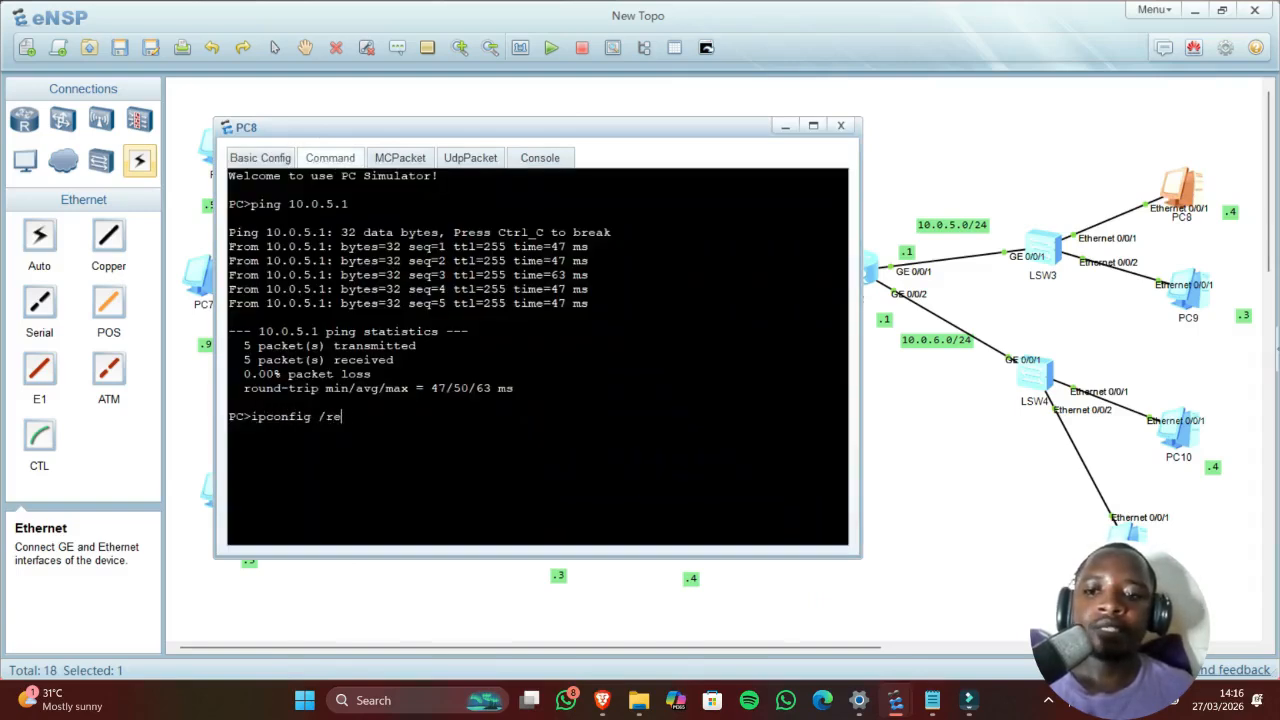
pyautogui.write('new')
pyautogui.press('Return')
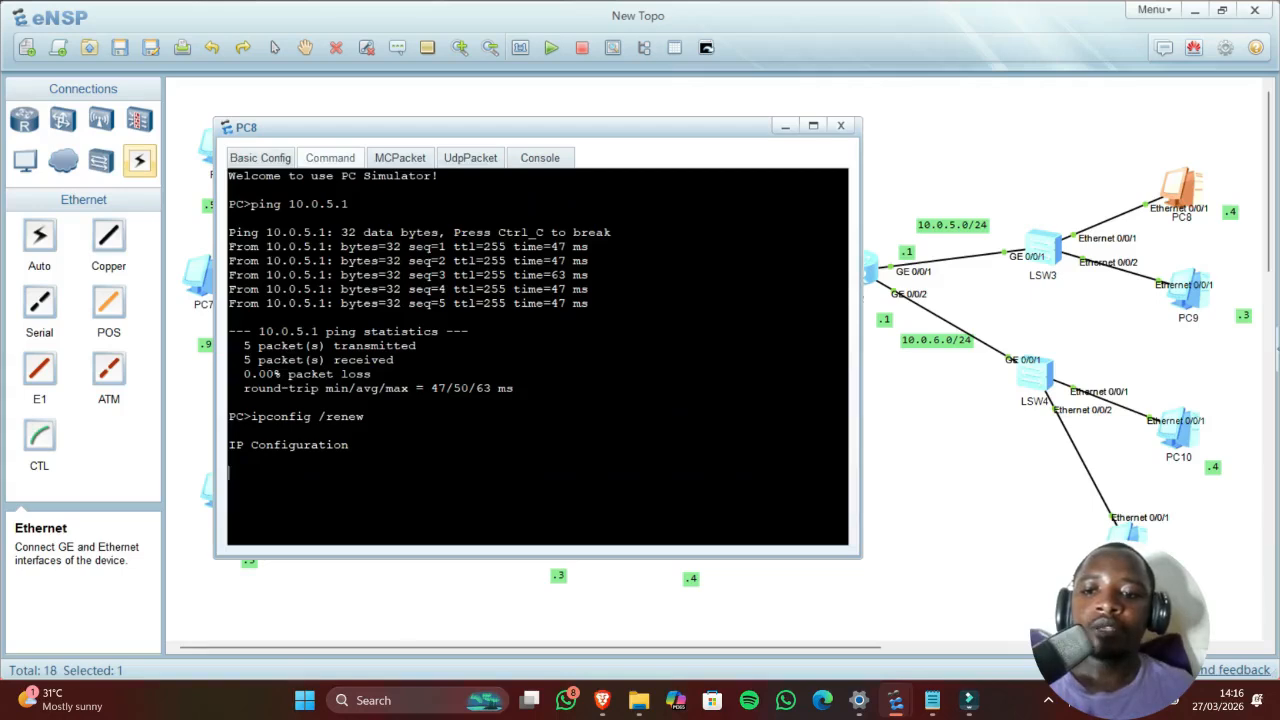
pyautogui.moveTo(228, 446); pyautogui.dragTo(266, 446)
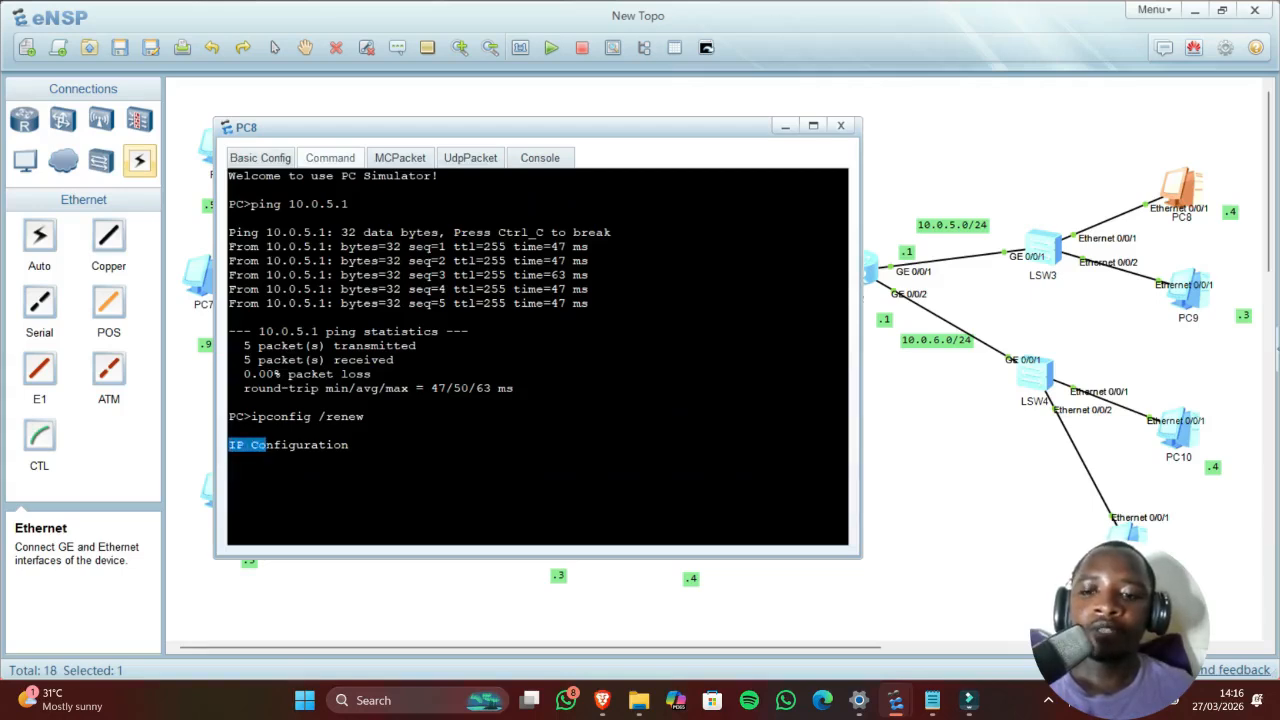
pyautogui.moveTo(576, 445); pyautogui.dragTo(491, 445)
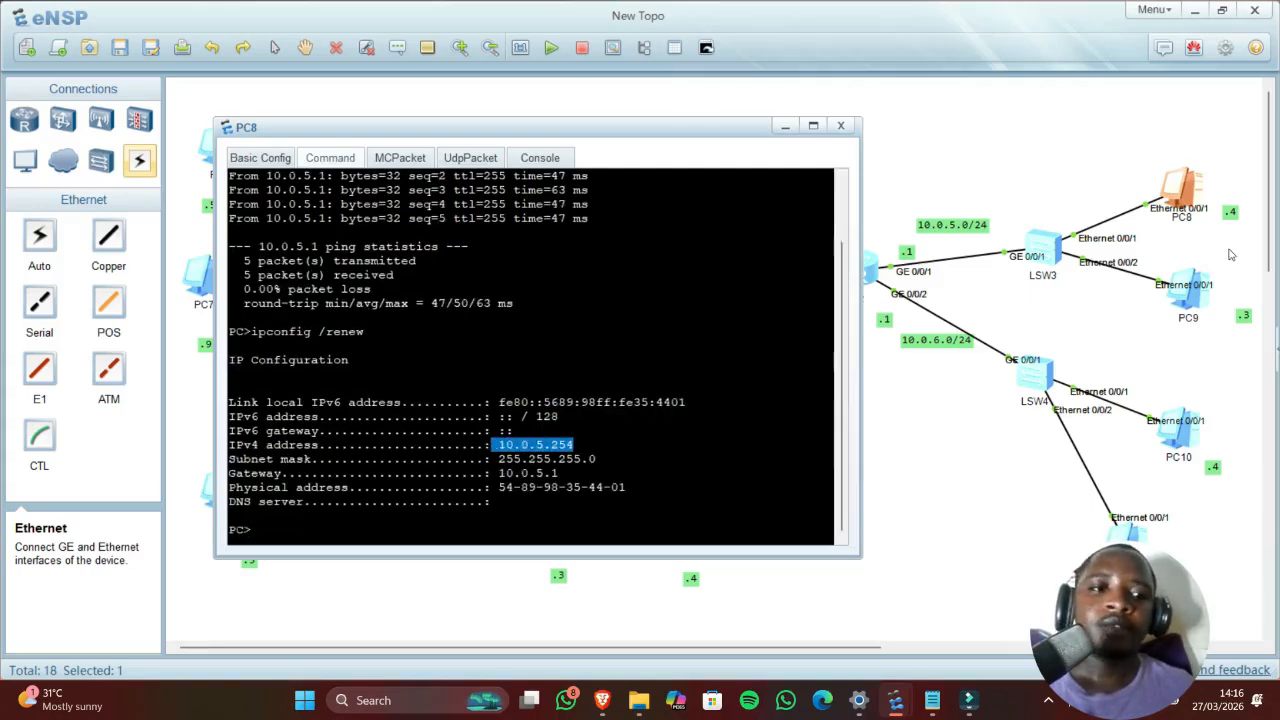
pyautogui.click(1216, 277)
# Step: Switch PC9's IPv4 addressing from static to DHCP
pyautogui.doubleClick(1192, 292)
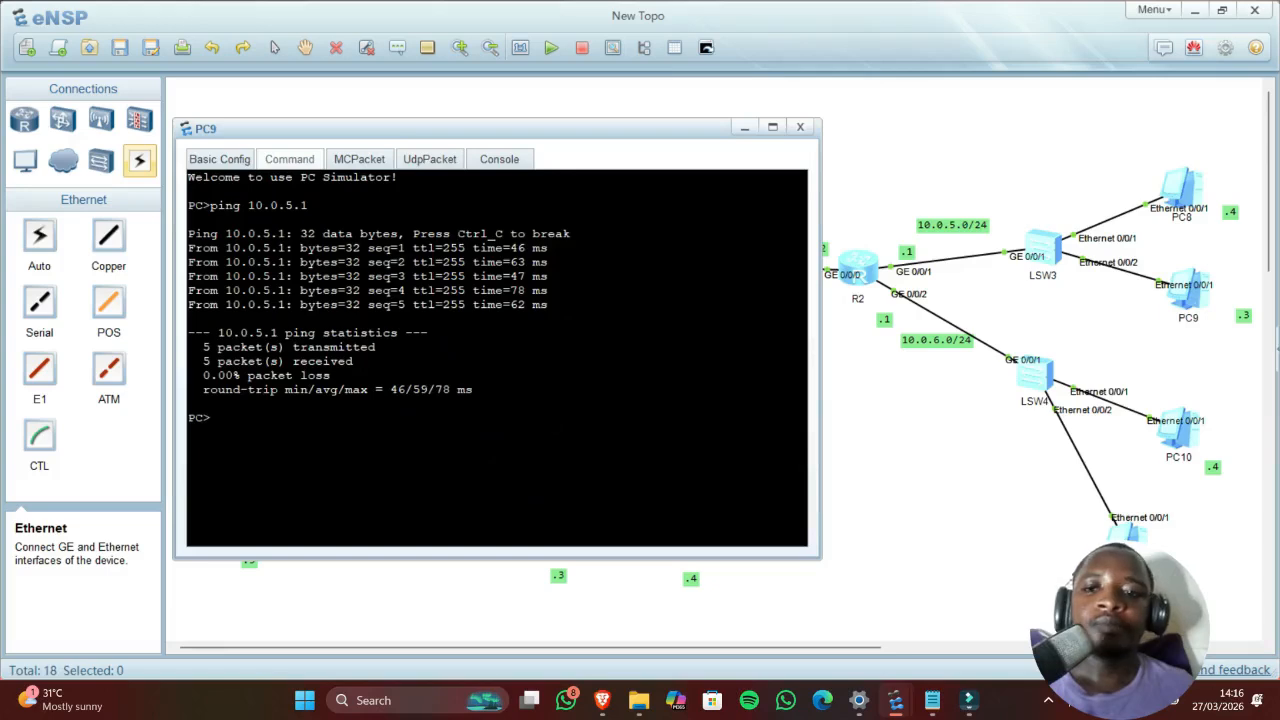
pyautogui.click(220, 163)
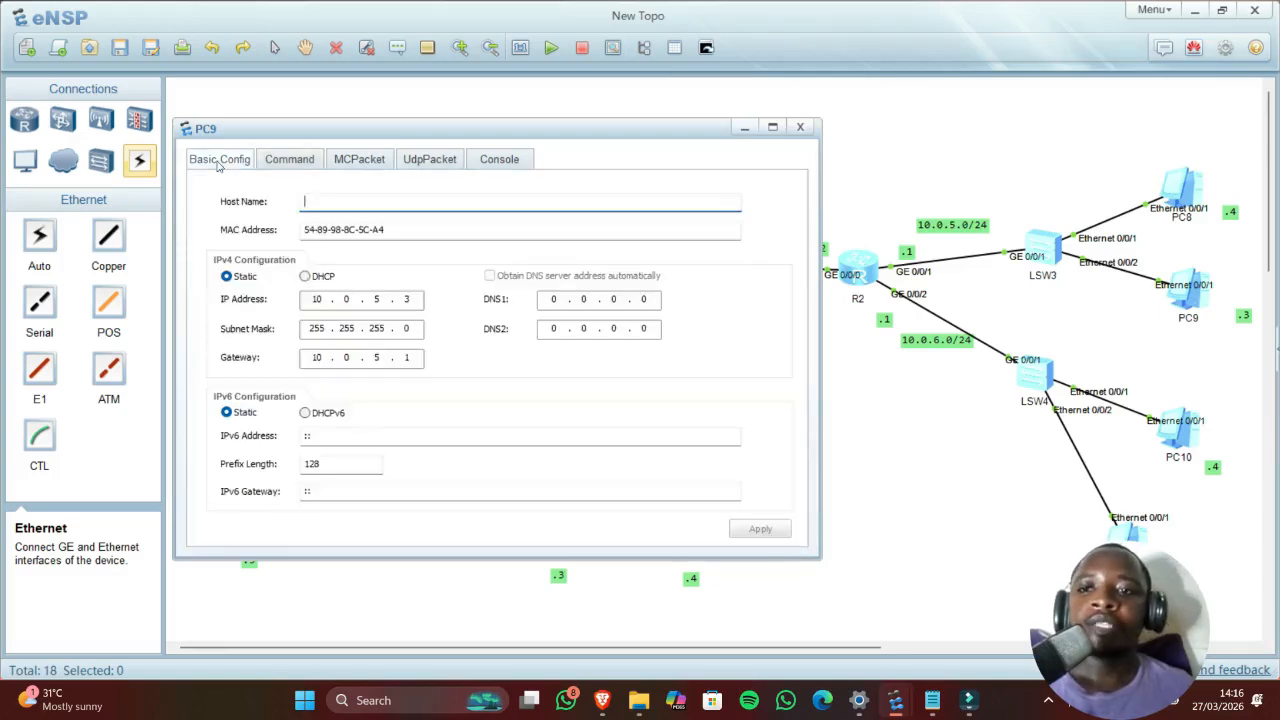
pyautogui.click(315, 279)
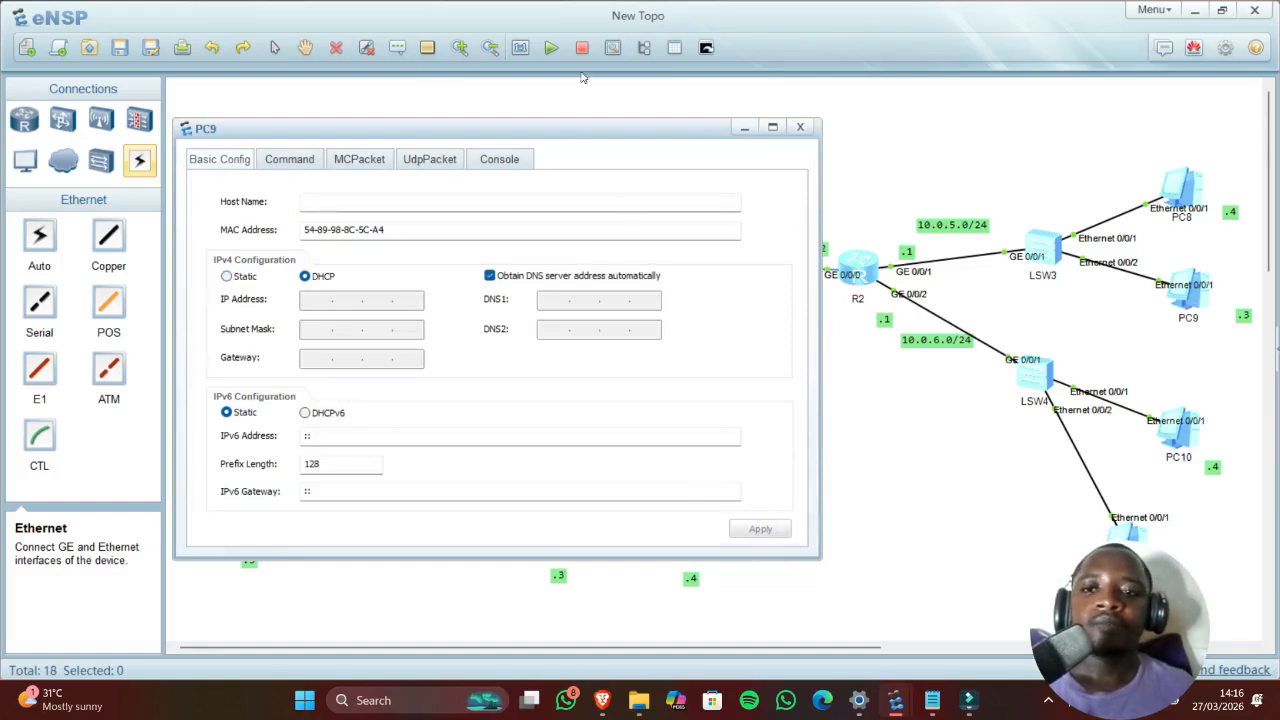
# Step: Renew PC9's lease with ipconfig /renew and confirm it received 10.0.5.253
pyautogui.click(286, 164)
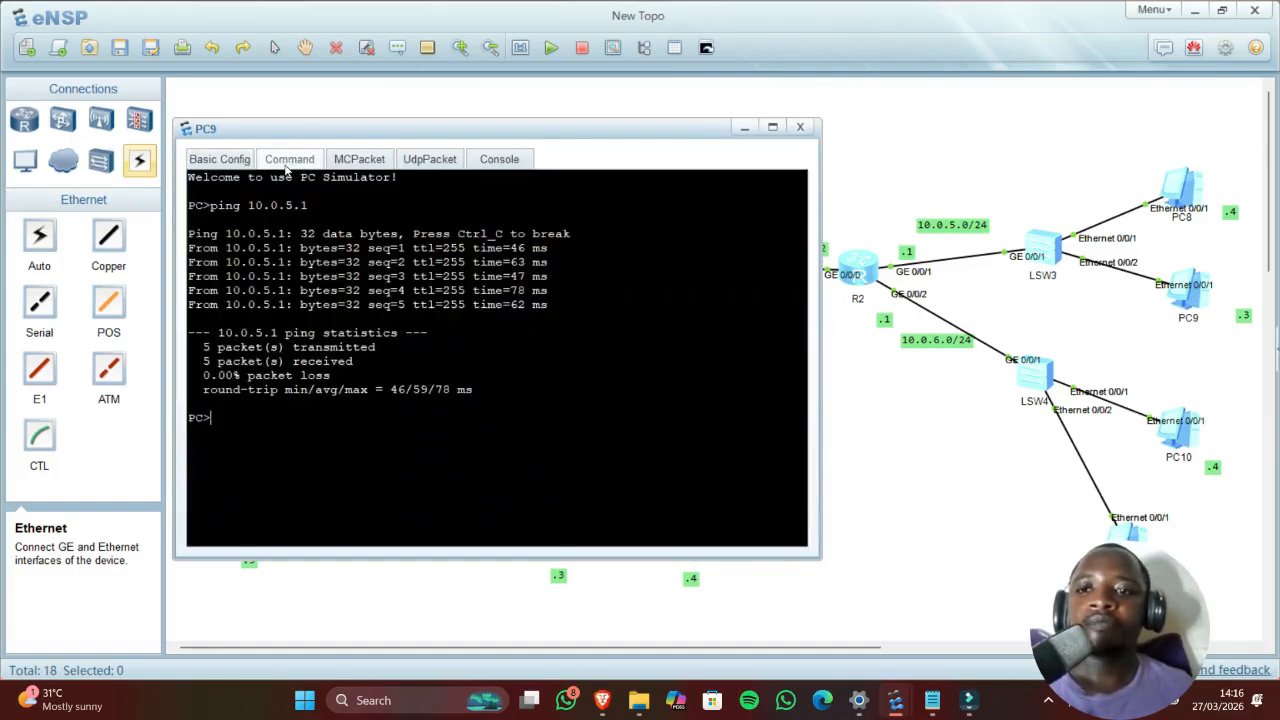
pyautogui.press('Up')
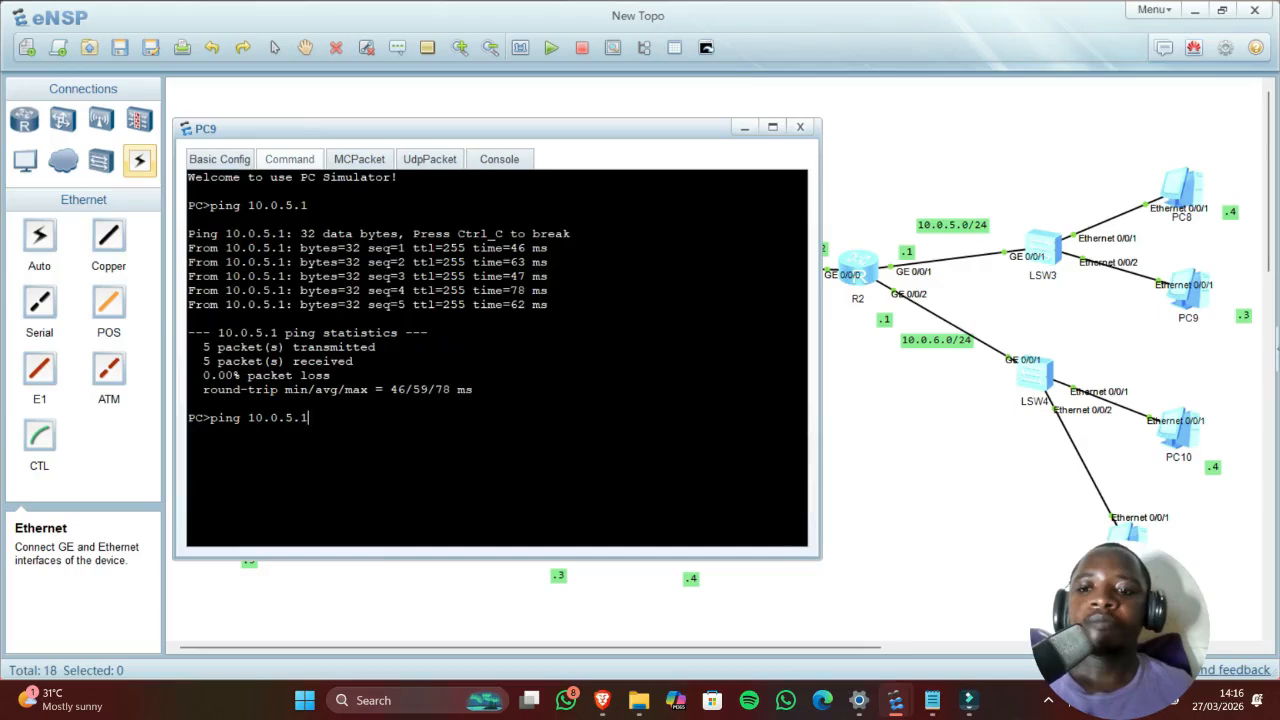
pyautogui.press('BackSpace')
pyautogui.press('BackSpace')
pyautogui.press('BackSpace')
pyautogui.press('BackSpace')
pyautogui.press('BackSpace')
pyautogui.press('BackSpace')
pyautogui.press('BackSpace')
pyautogui.press('BackSpace')
pyautogui.press('BackSpace')
pyautogui.press('BackSpace')
pyautogui.press('BackSpace')
pyautogui.press('BackSpace')
pyautogui.press('BackSpace')
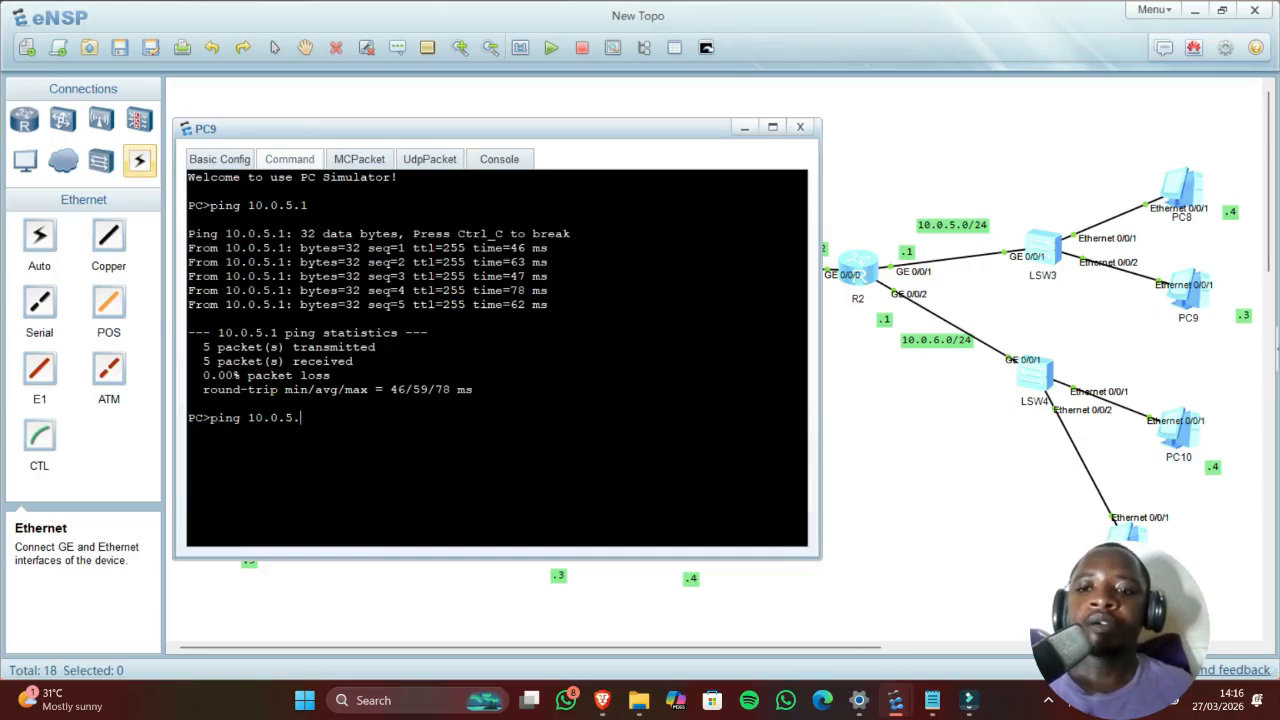
pyautogui.write('ipc')
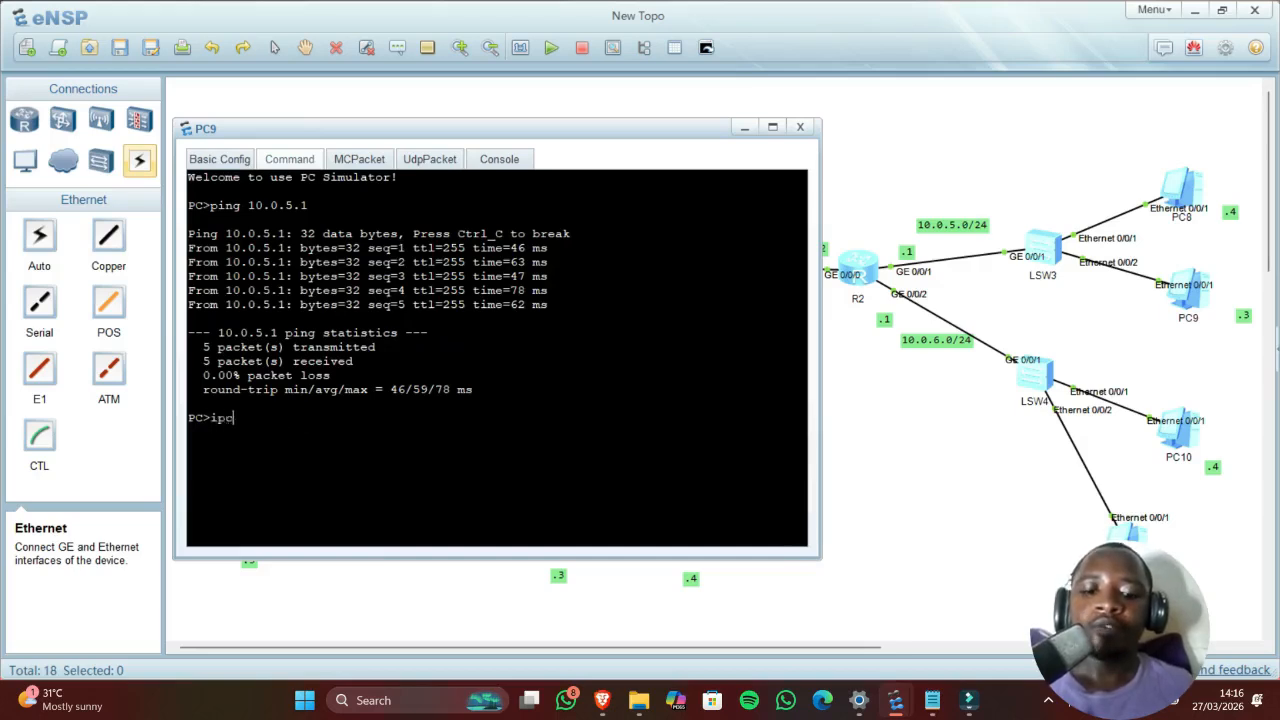
pyautogui.write('onfig /renew')
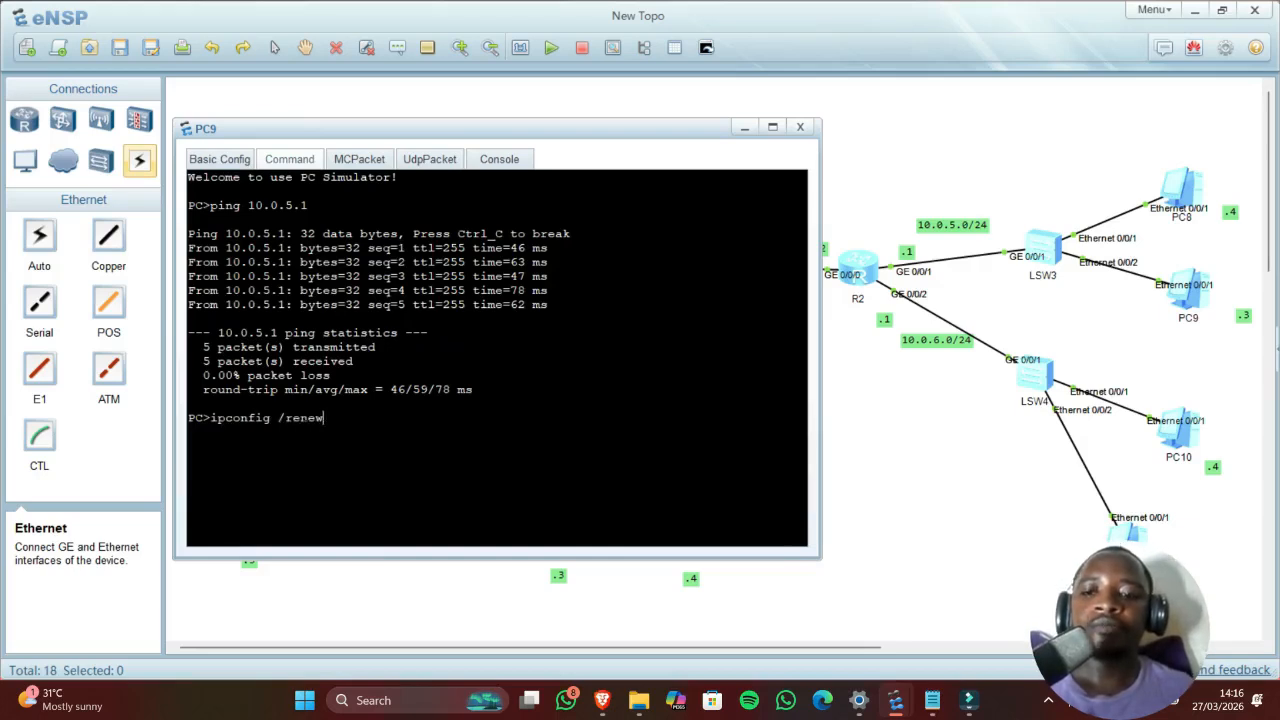
pyautogui.press('Return')
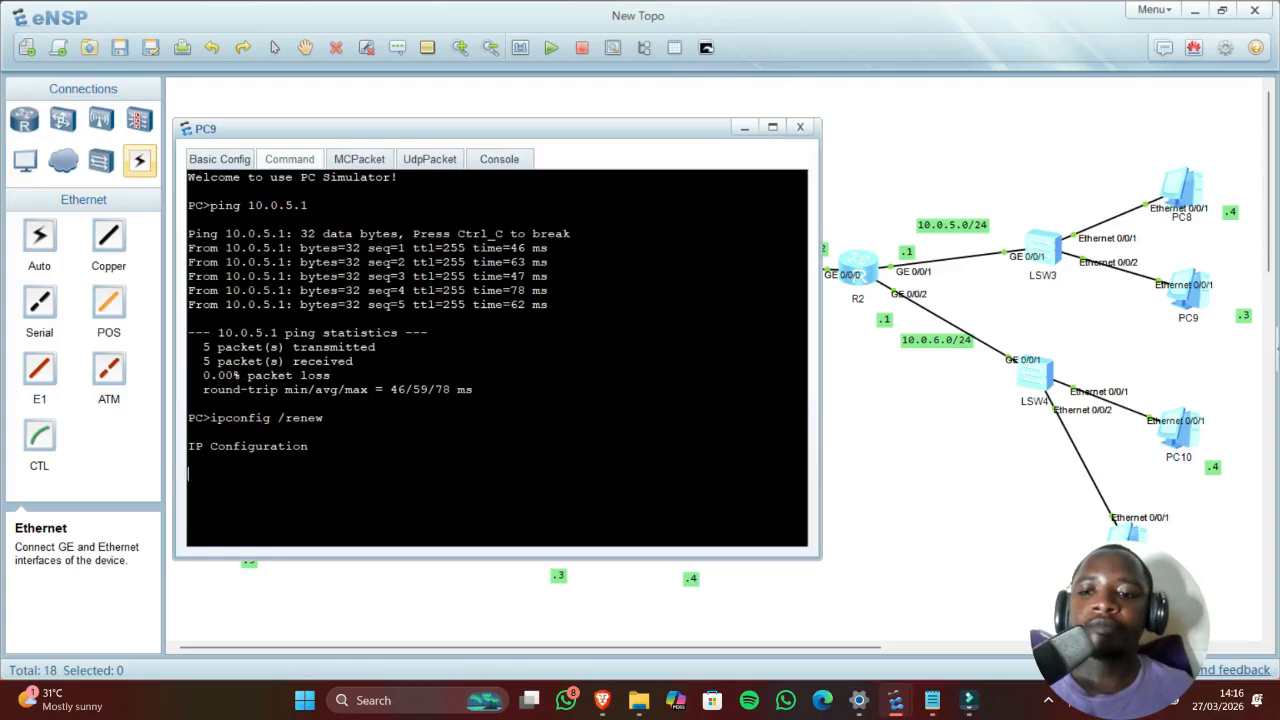
pyautogui.moveTo(188, 446); pyautogui.dragTo(534, 446)
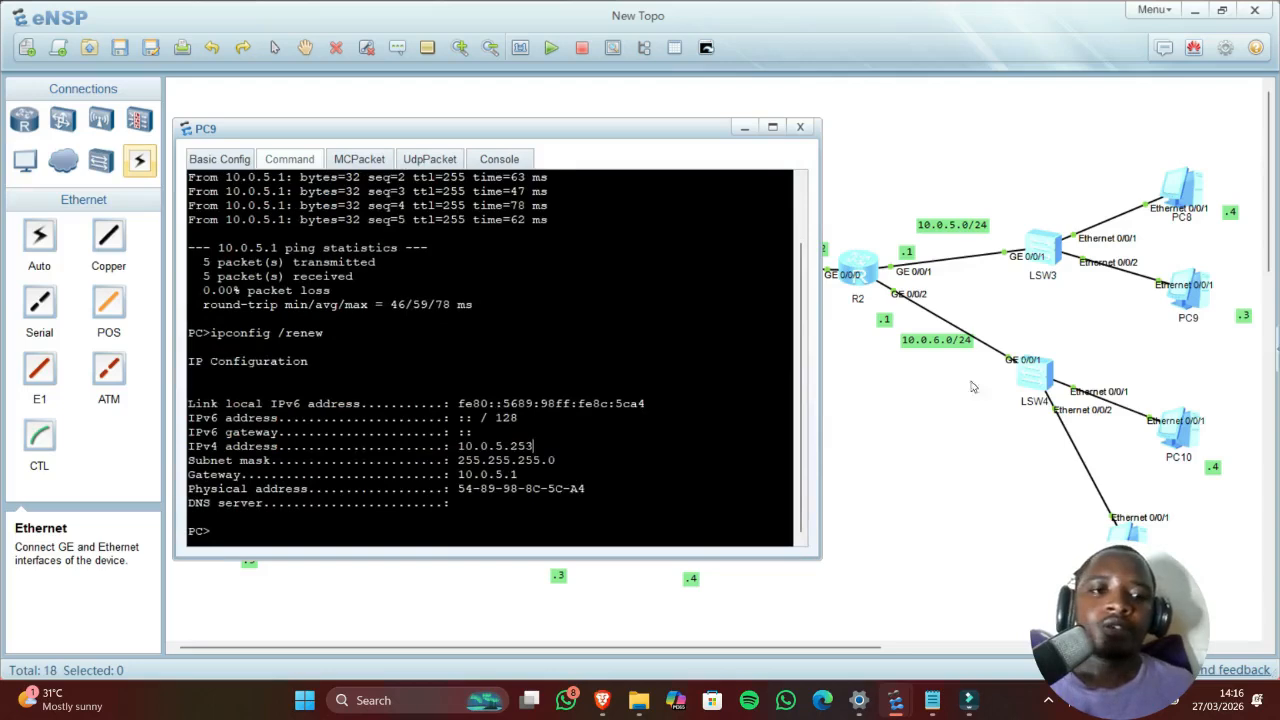
pyautogui.click(908, 158)
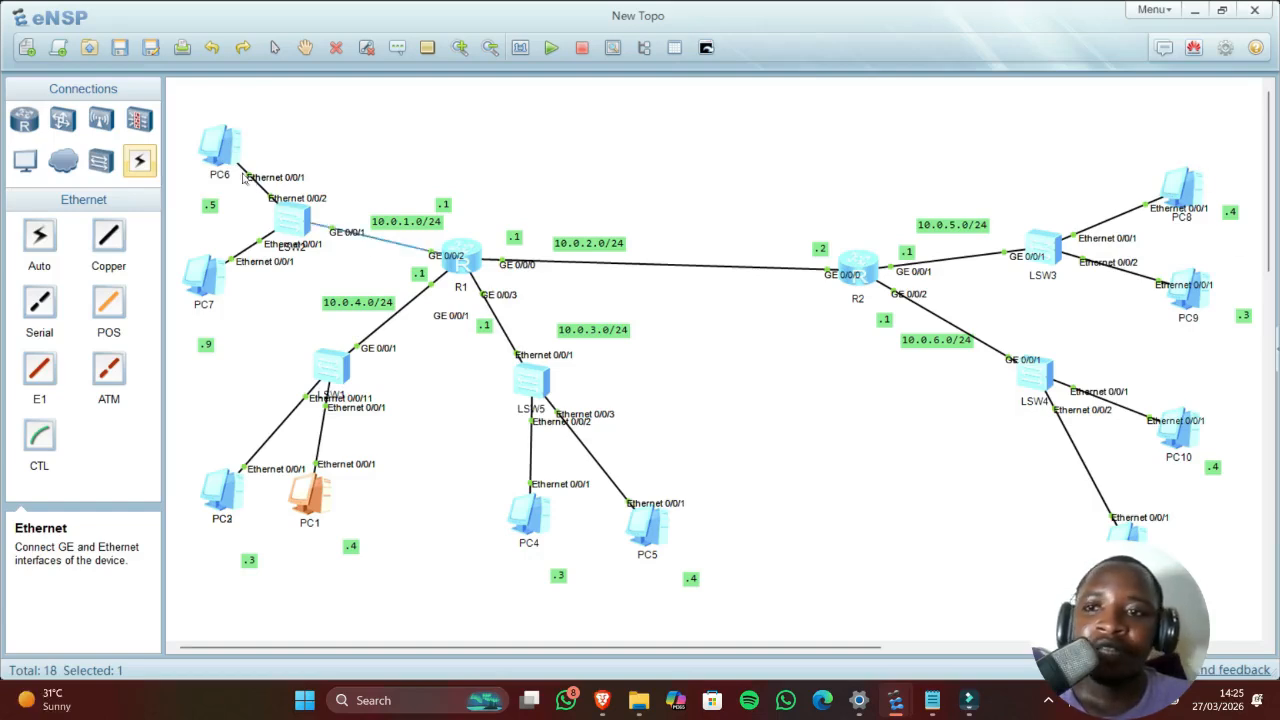
# Step: Run ipconfig on PC6 and confirm its DHCP address 10.0.1.254
pyautogui.doubleClick(210, 130)
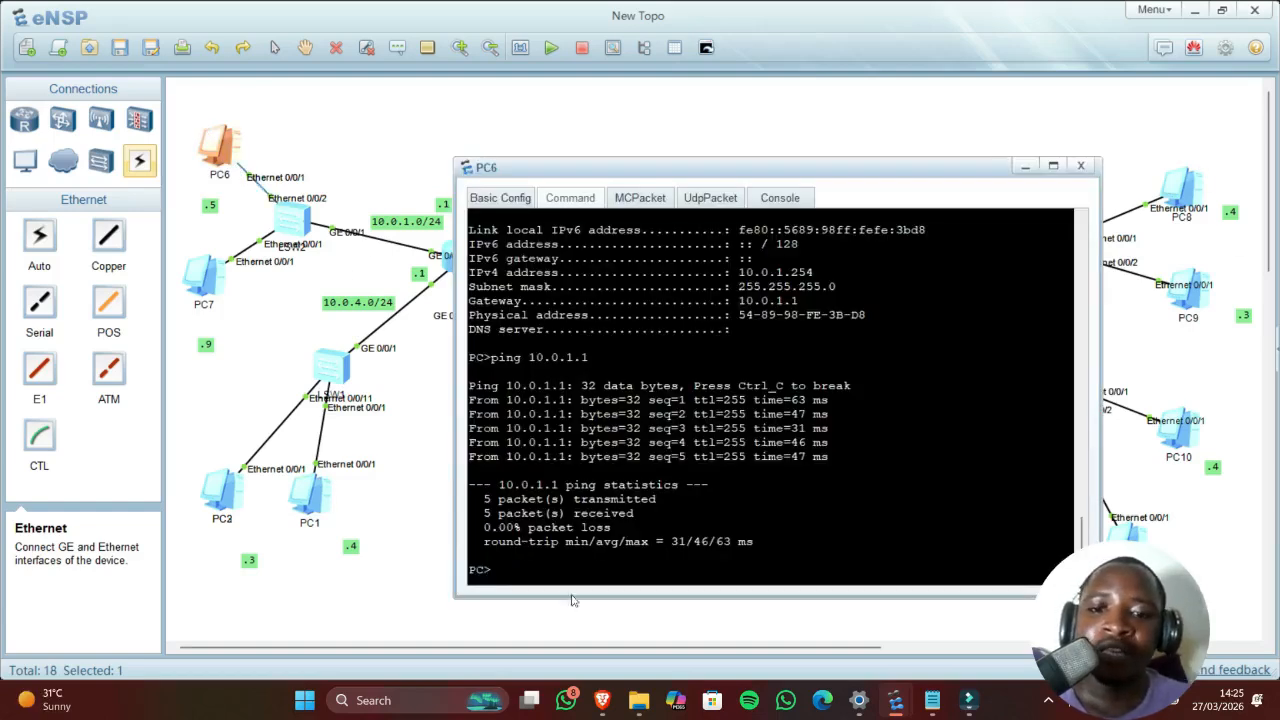
pyautogui.write('ping')
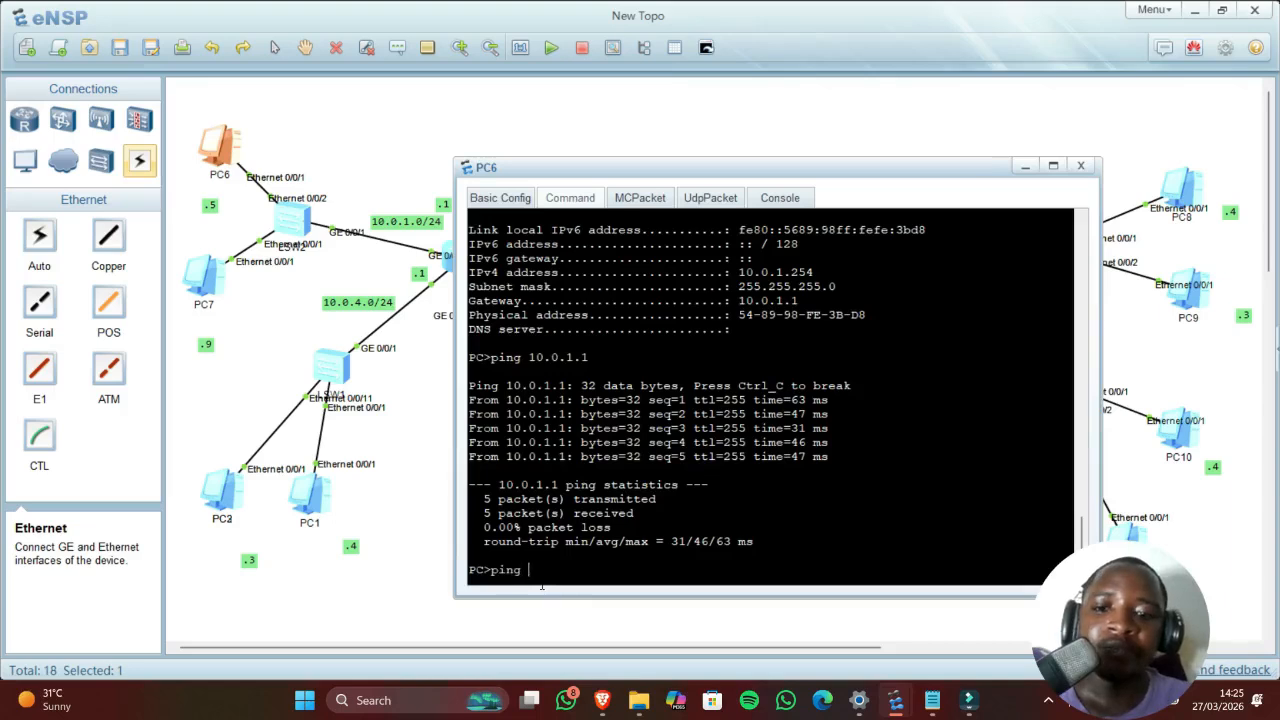
pyautogui.moveTo(814, 175); pyautogui.dragTo(744, 170)
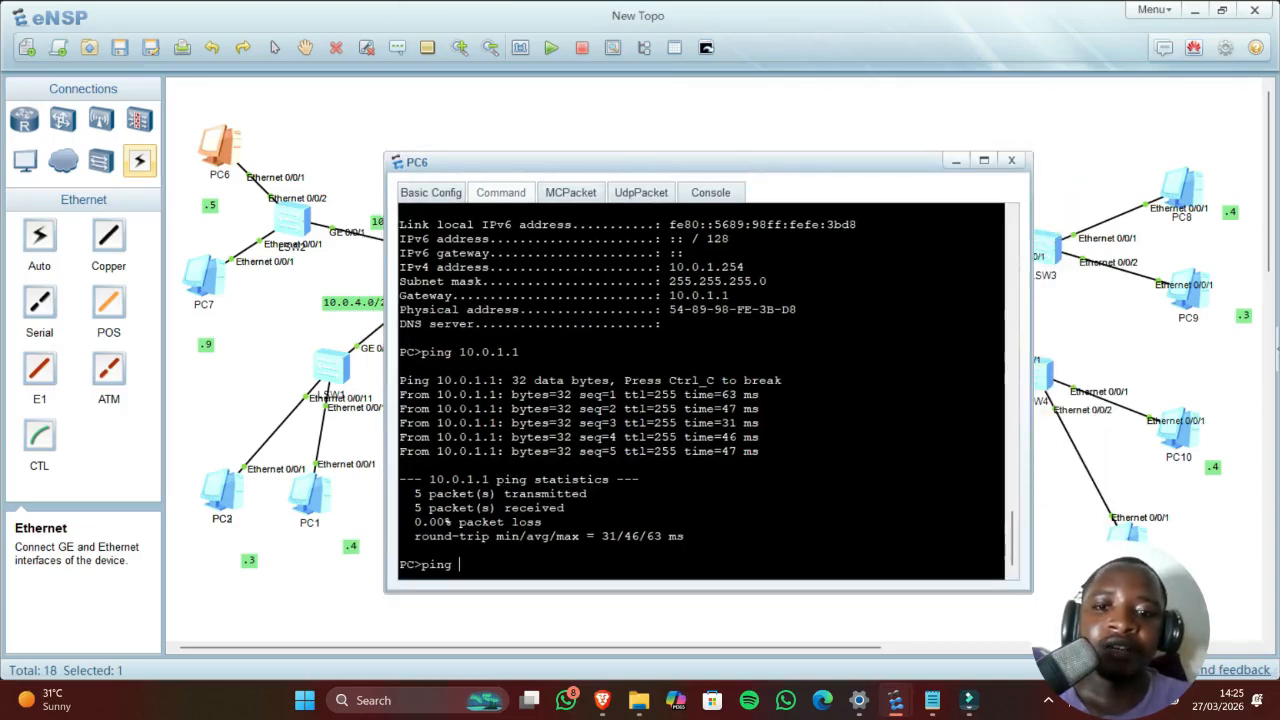
pyautogui.press('BackSpace')
pyautogui.press('BackSpace')
pyautogui.press('BackSpace')
pyautogui.press('BackSpace')
pyautogui.press('BackSpace')
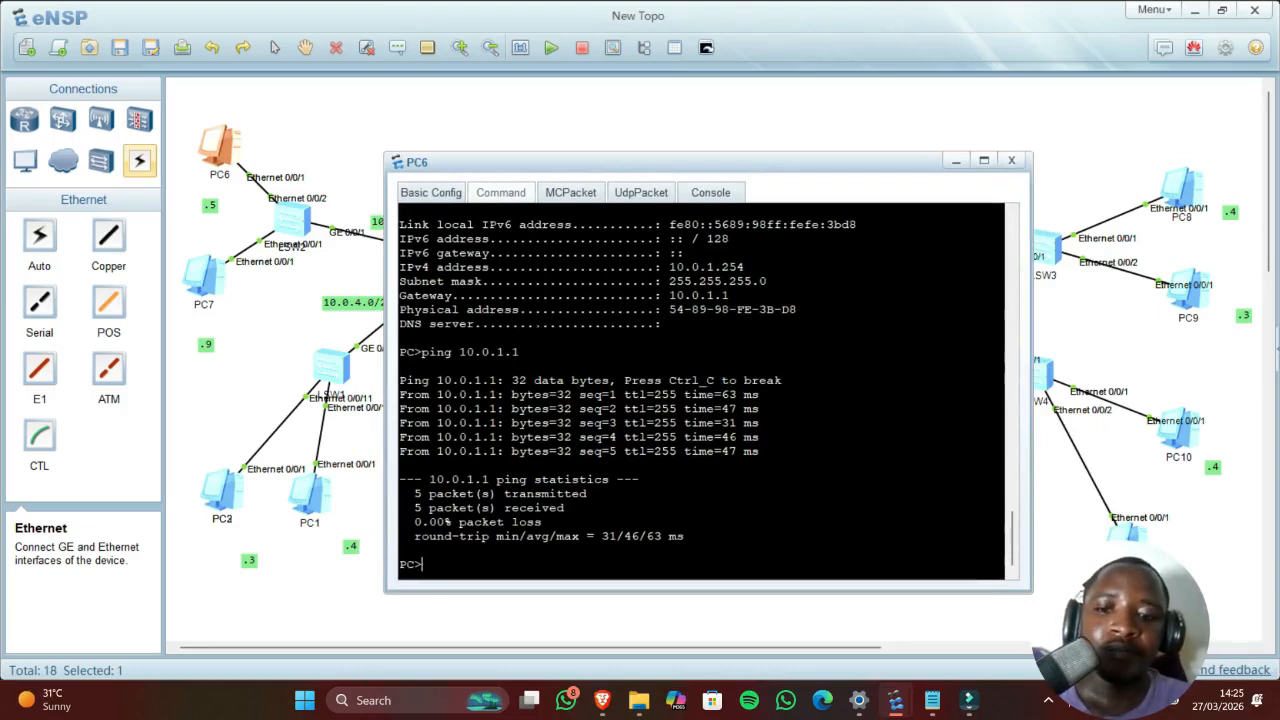
pyautogui.write('ipc')
pyautogui.write('onfig')
pyautogui.press('Return')
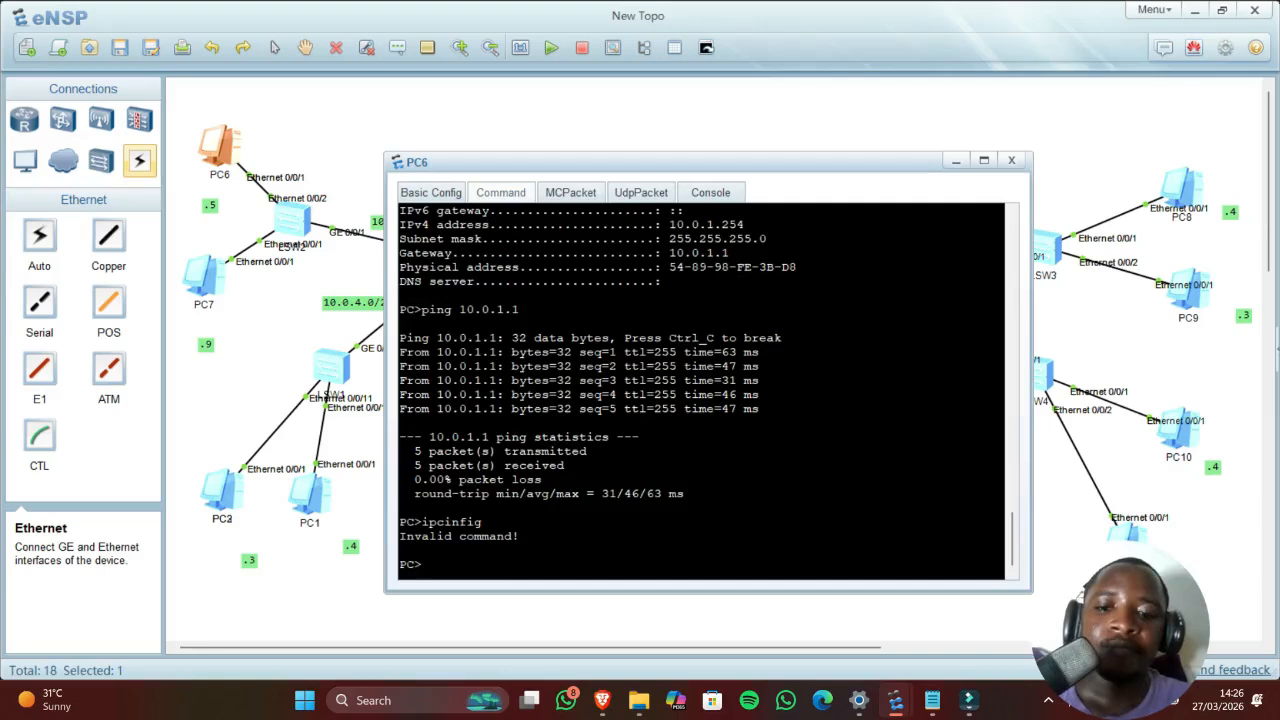
pyautogui.write('ip')
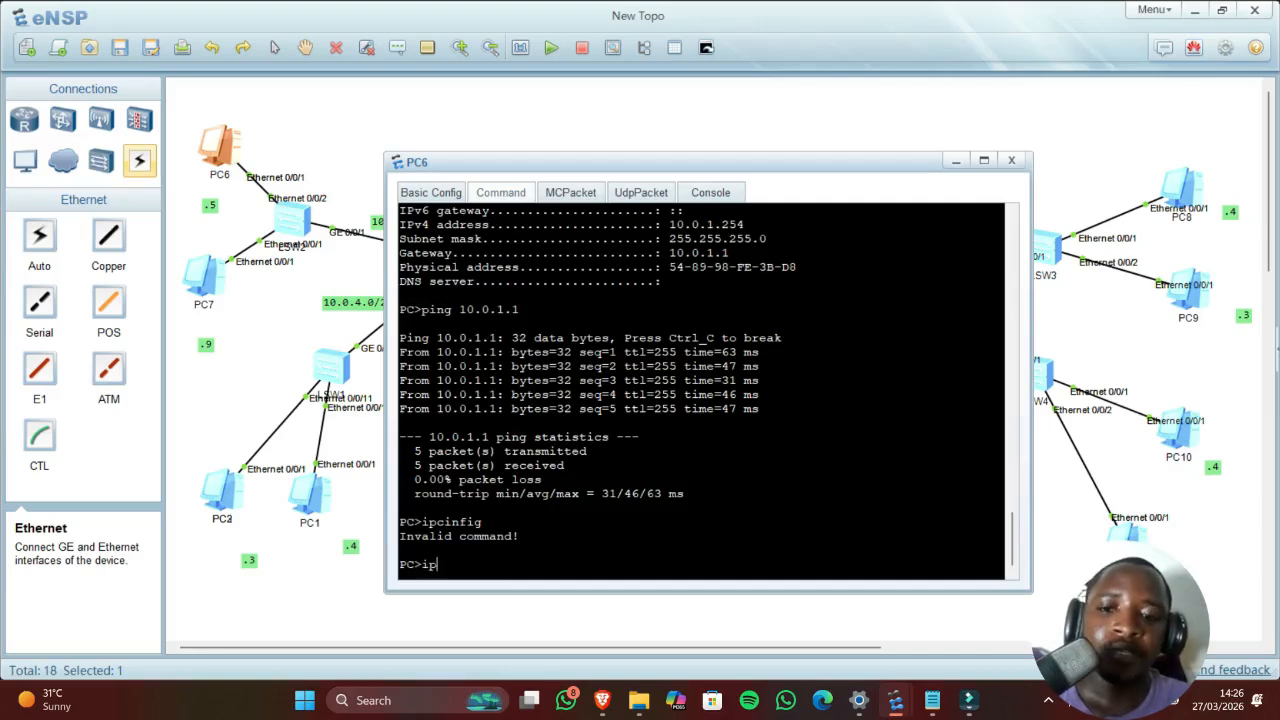
pyautogui.write('config')
pyautogui.press('Return')
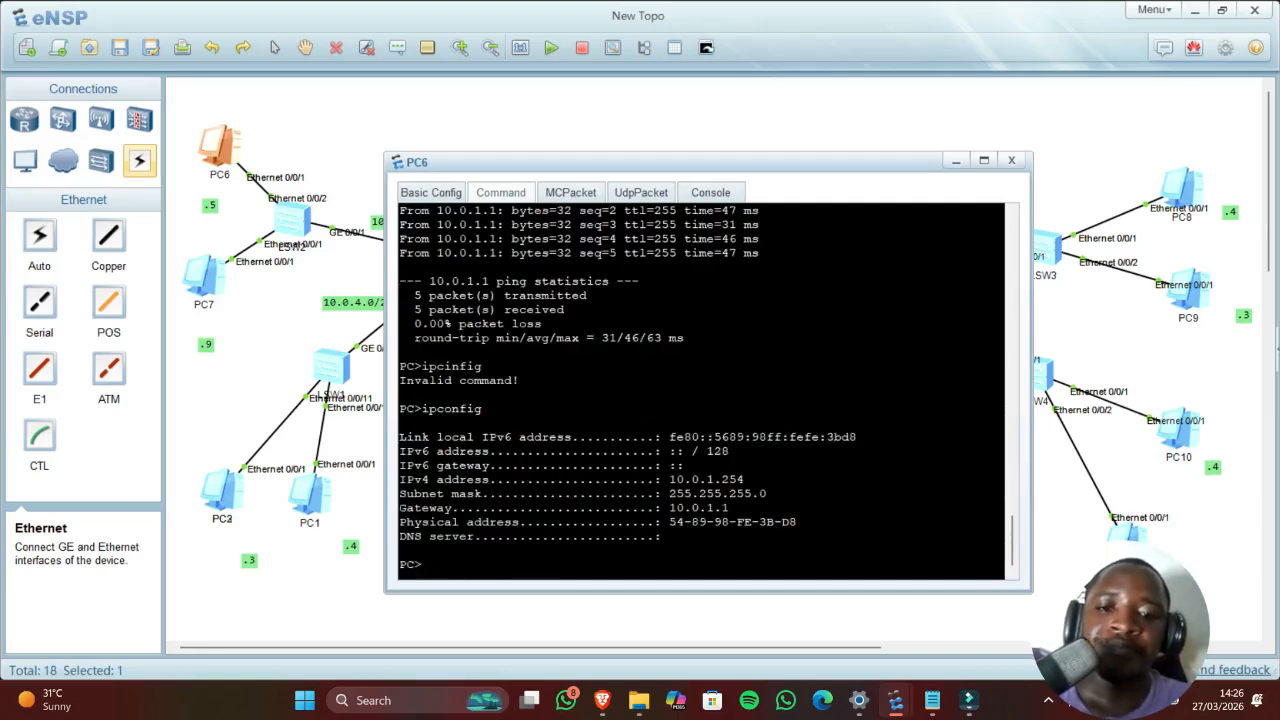
pyautogui.moveTo(720, 480); pyautogui.dragTo(752, 480)
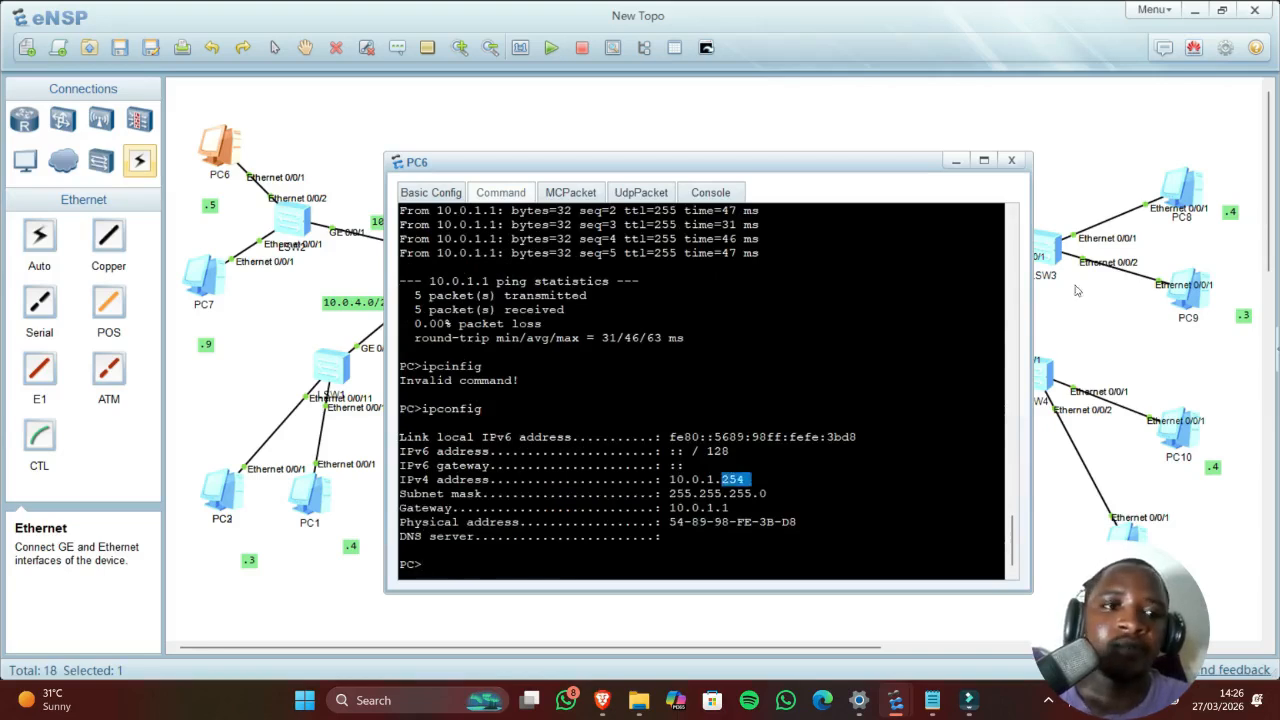
# Step: Run ipconfig on PC8 and confirm its DHCP address 10.0.5.254
pyautogui.doubleClick(1186, 200)
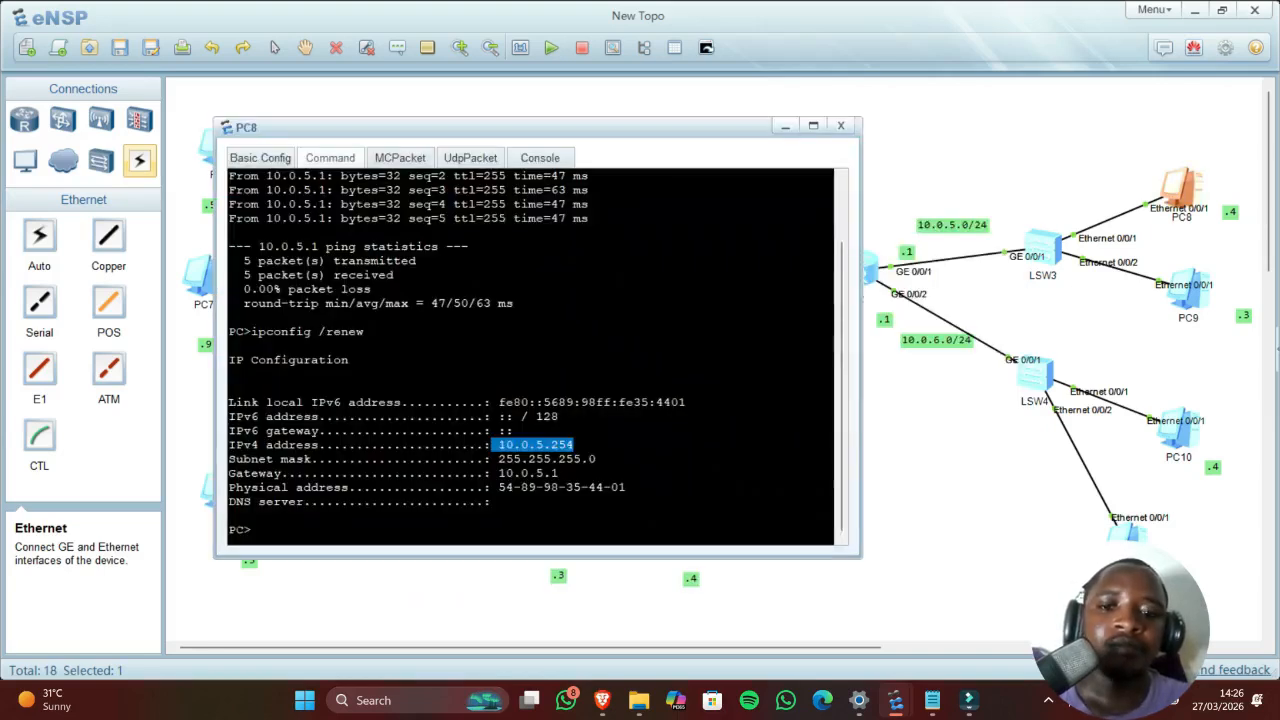
pyautogui.click(230, 515)
pyautogui.press('Up')
pyautogui.press('BackSpace')
pyautogui.press('BackSpace')
pyautogui.press('BackSpace')
pyautogui.press('BackSpace')
pyautogui.press('BackSpace')
pyautogui.press('BackSpace')
pyautogui.press('BackSpace')
pyautogui.press('BackSpace')
pyautogui.press('BackSpace')
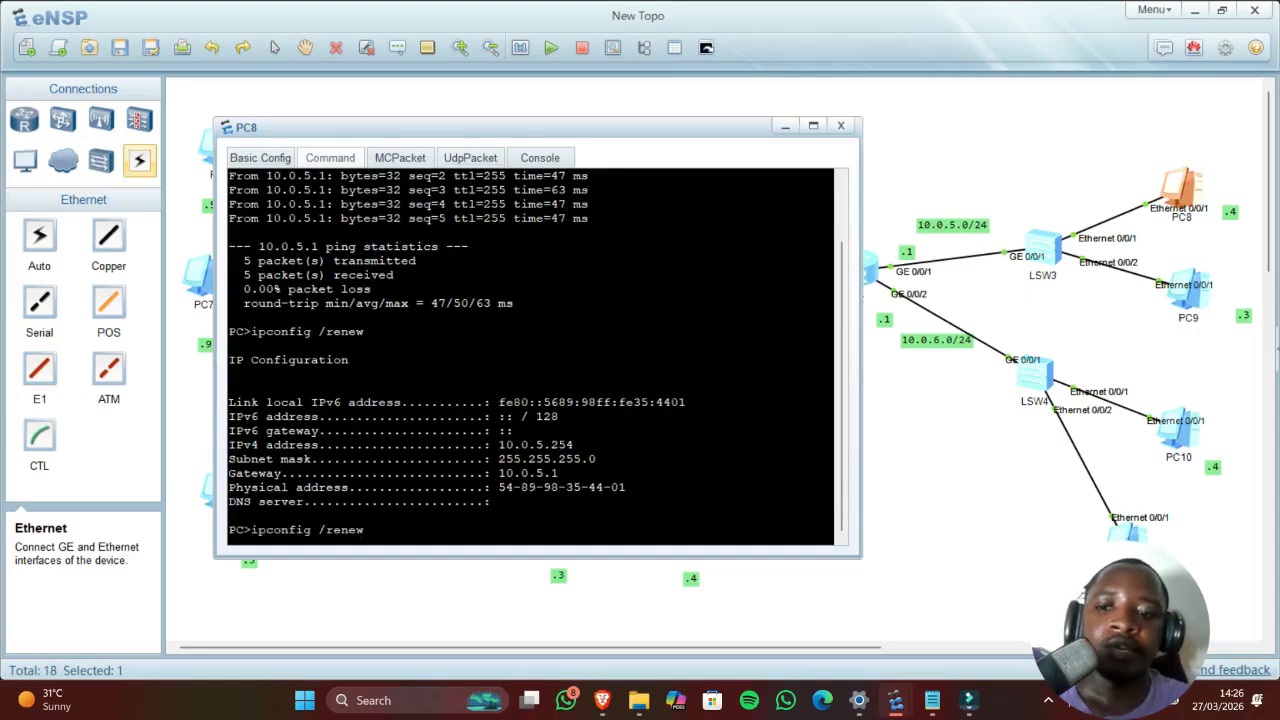
pyautogui.write('ig')
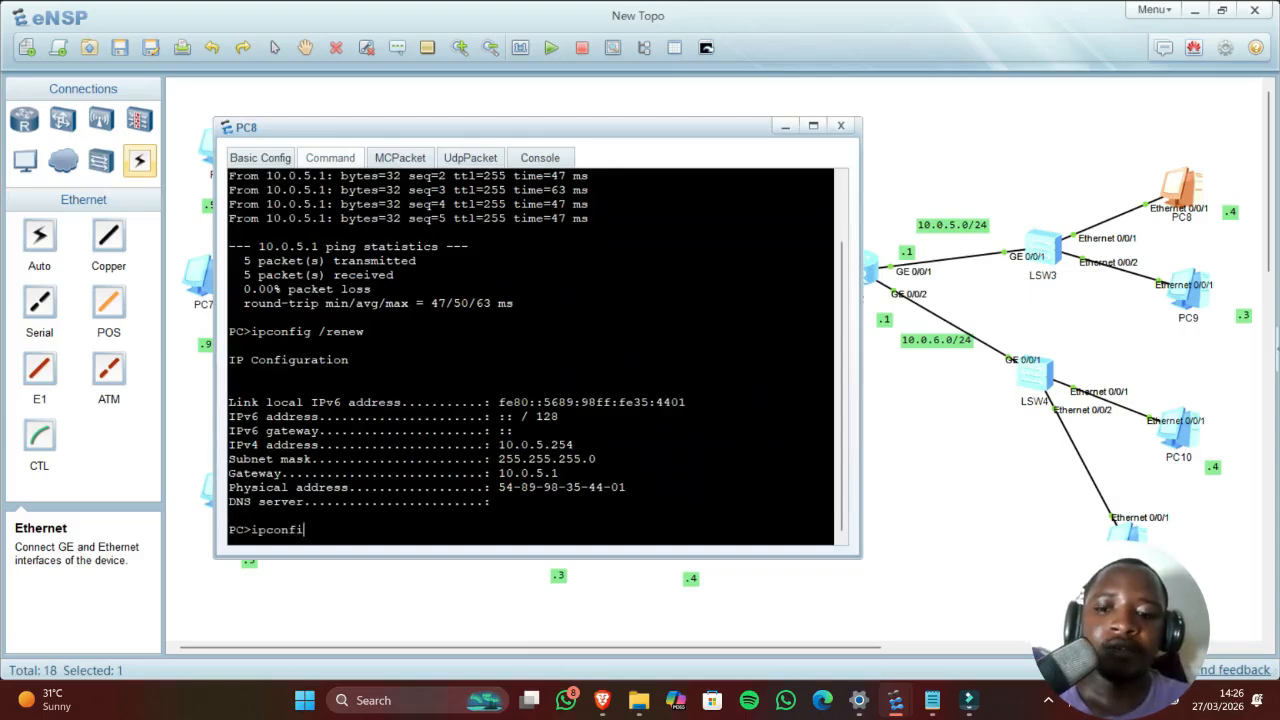
pyautogui.press('Return')
pyautogui.moveTo(543, 445); pyautogui.dragTo(580, 445)
pyautogui.click(559, 445)
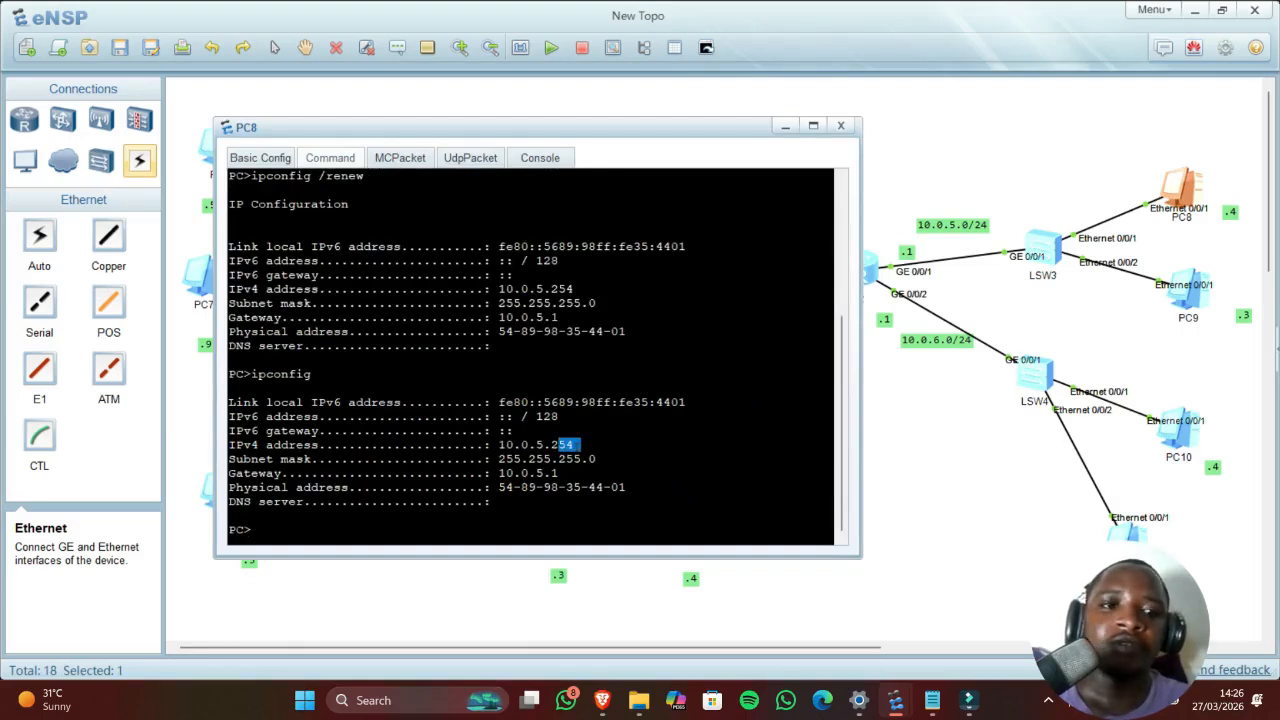
pyautogui.click(872, 468)
pyautogui.doubleClick(226, 160)
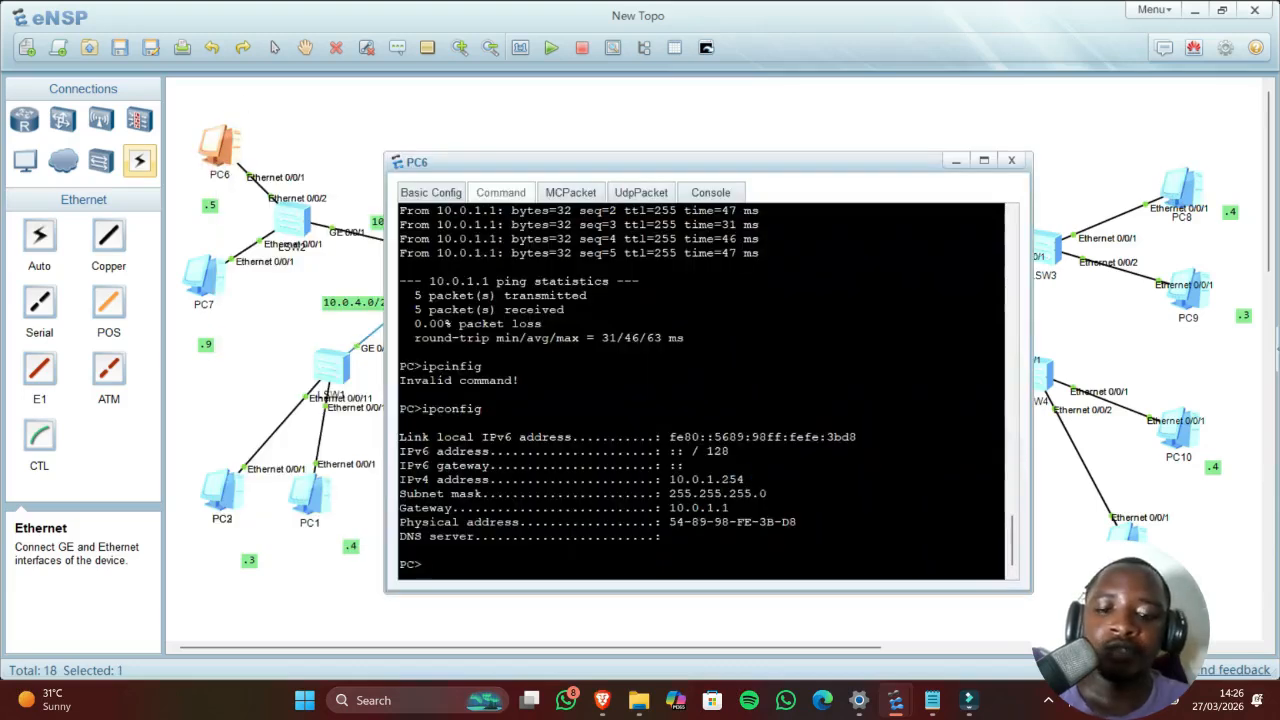
# Step: Ping 10.0.5.254 from PC6, note 100% packet loss, and close PC6's window
pyautogui.write('10')
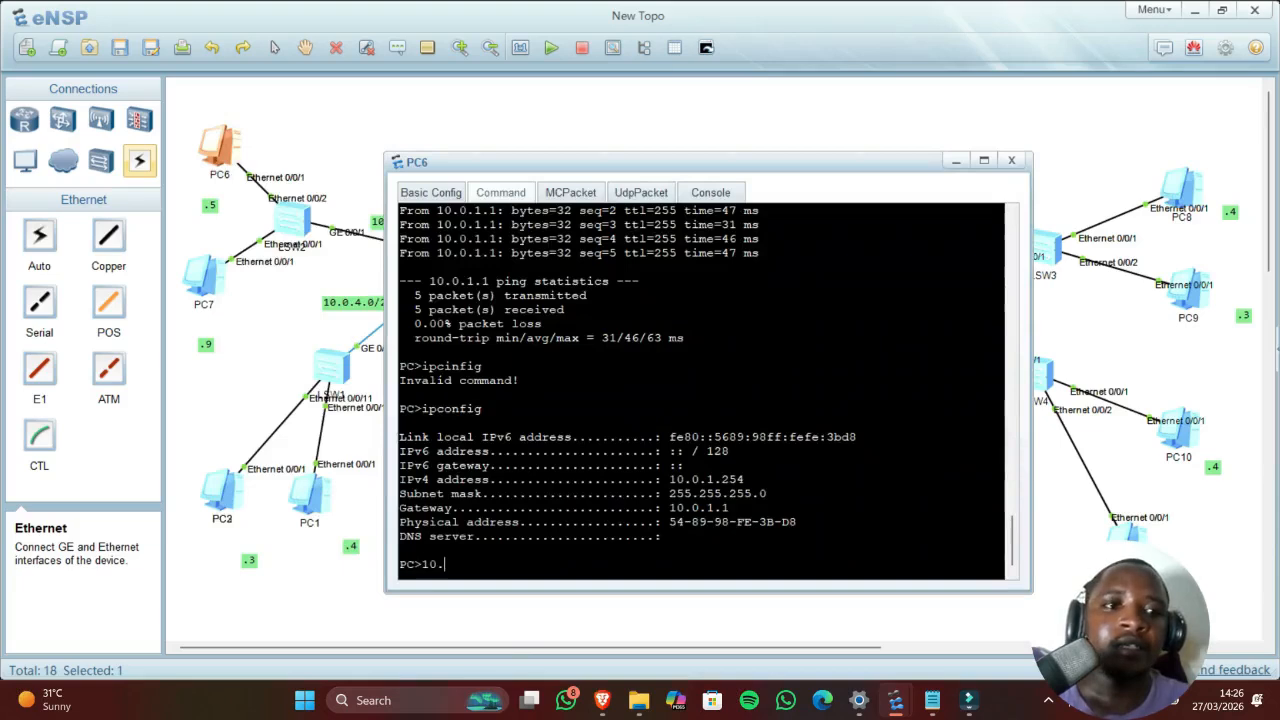
pyautogui.write('.')
pyautogui.moveTo(594, 168); pyautogui.dragTo(520, 175)
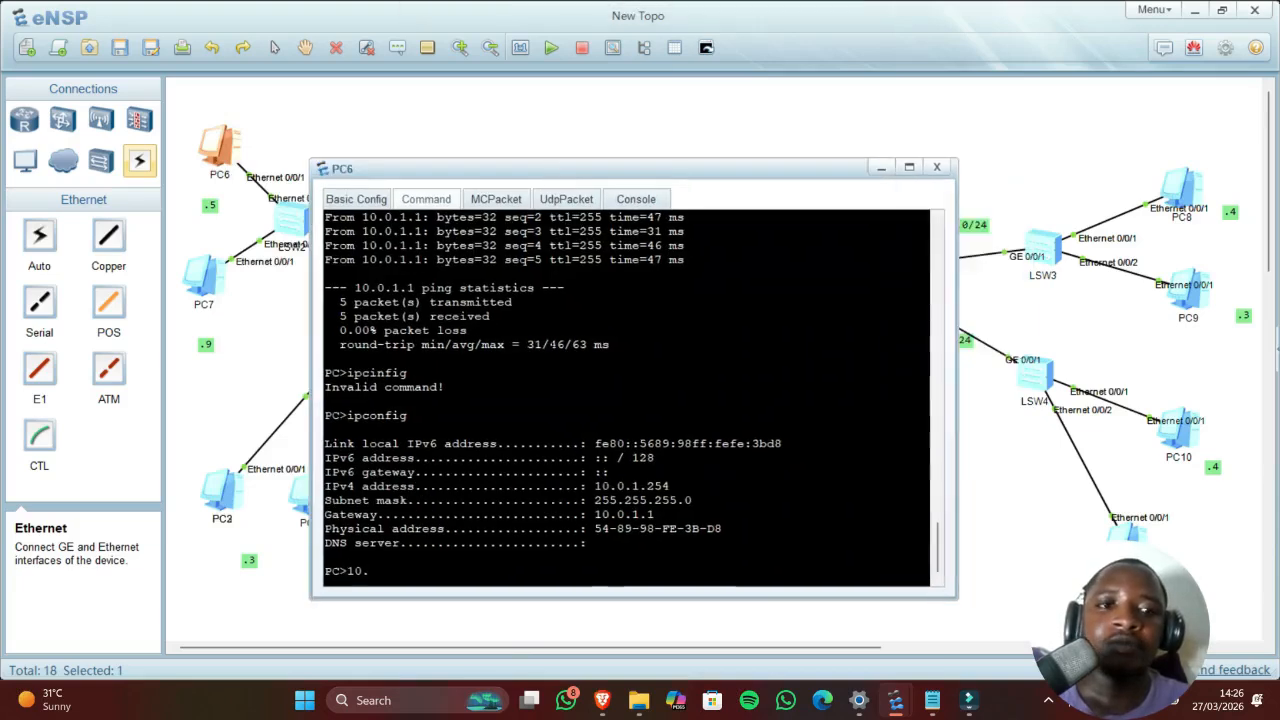
pyautogui.write('0.5.')
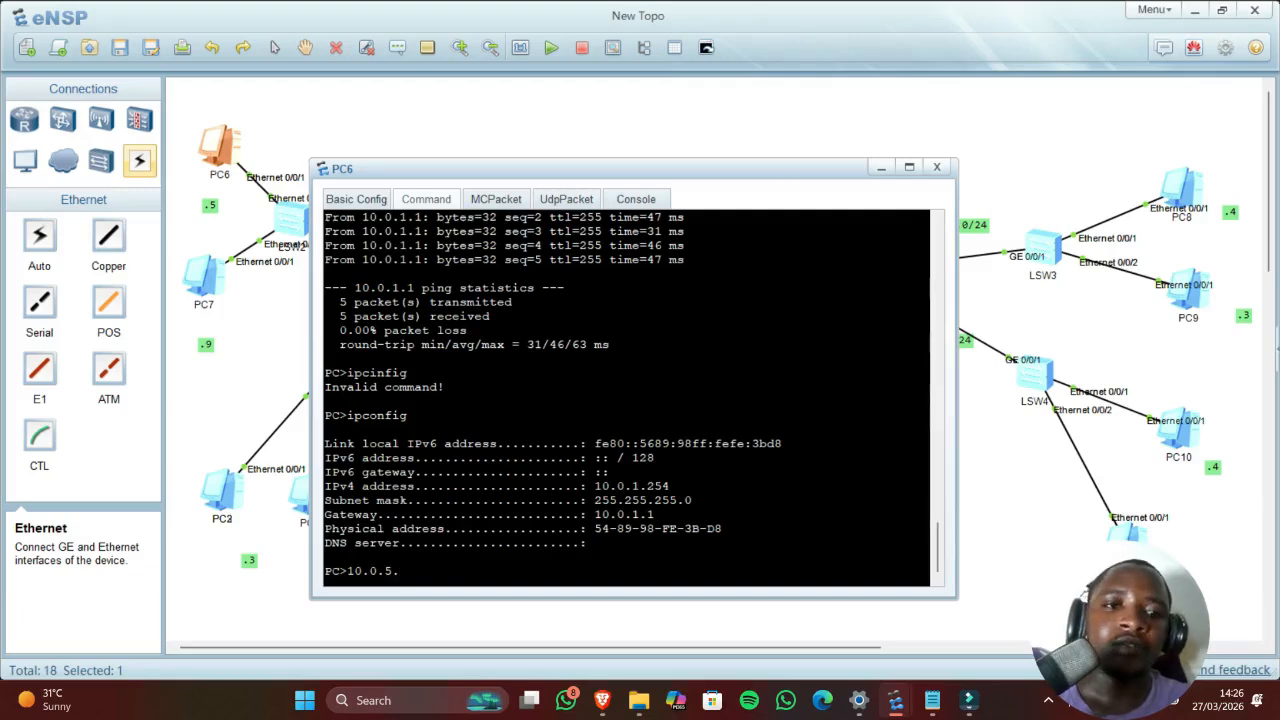
pyautogui.moveTo(805, 158); pyautogui.dragTo(680, 120)
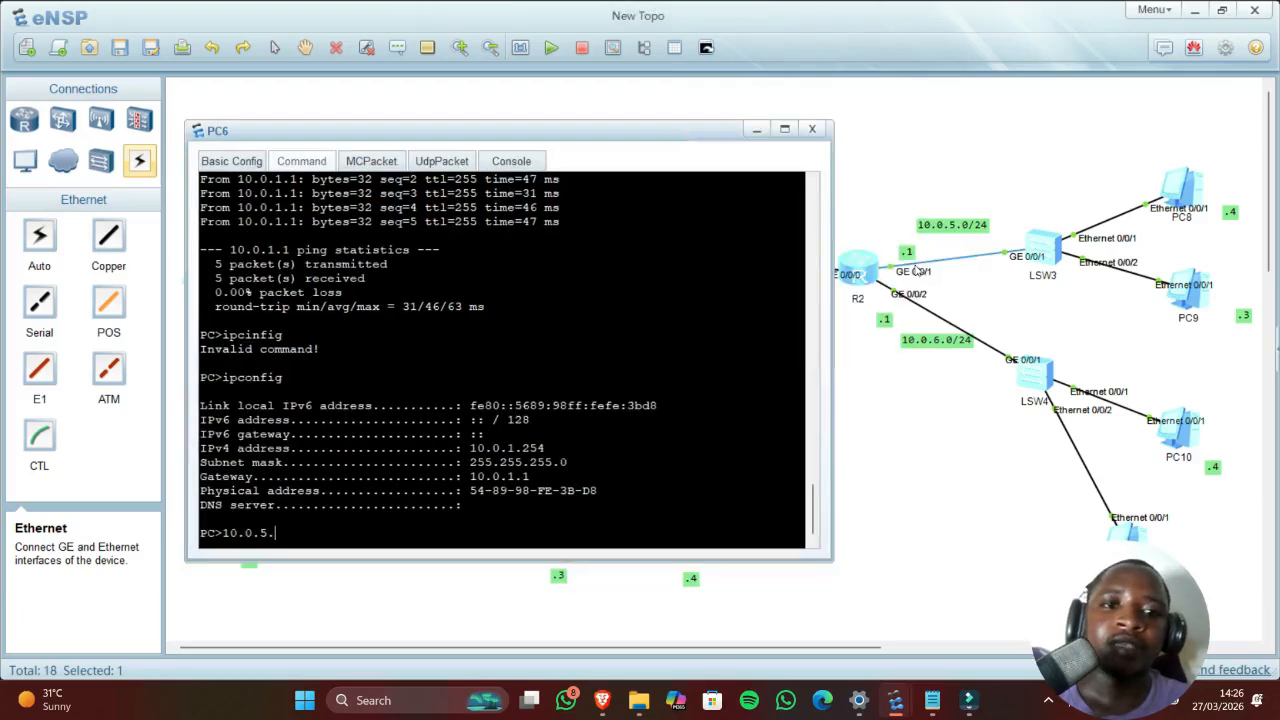
pyautogui.write('254')
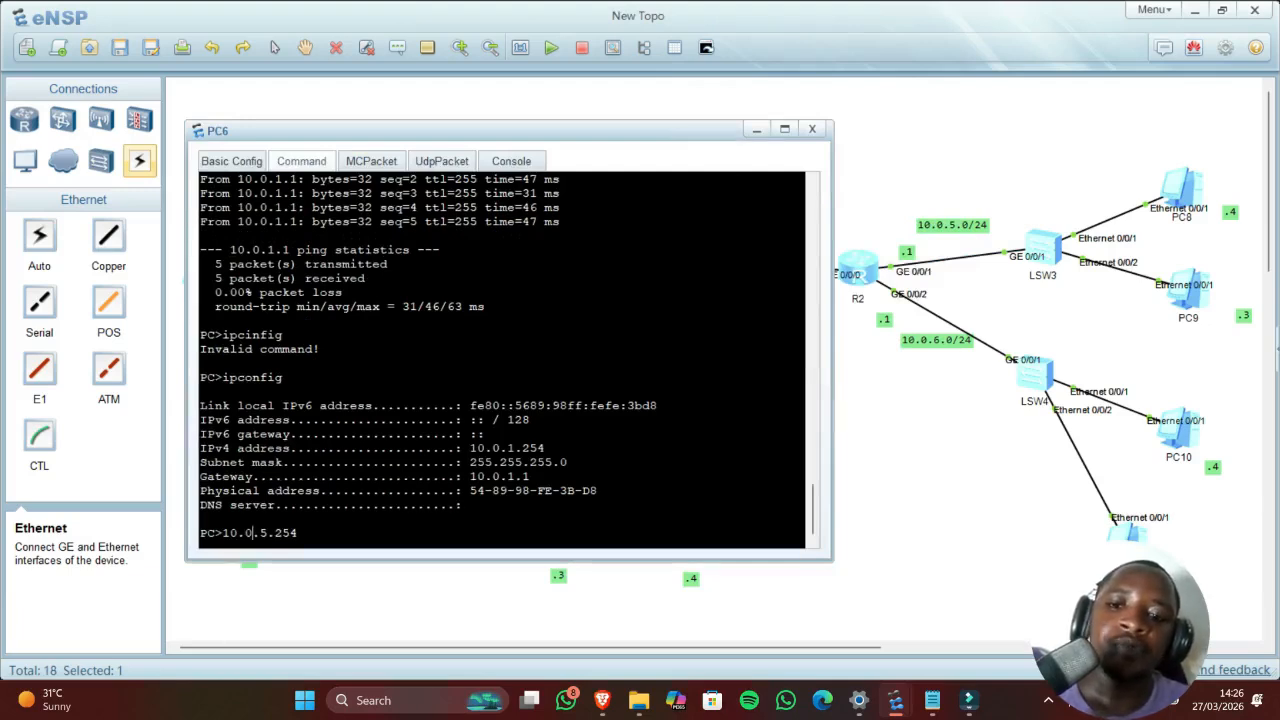
pyautogui.press('Left')
pyautogui.press('Left')
pyautogui.press('Left')
pyautogui.press('Left')
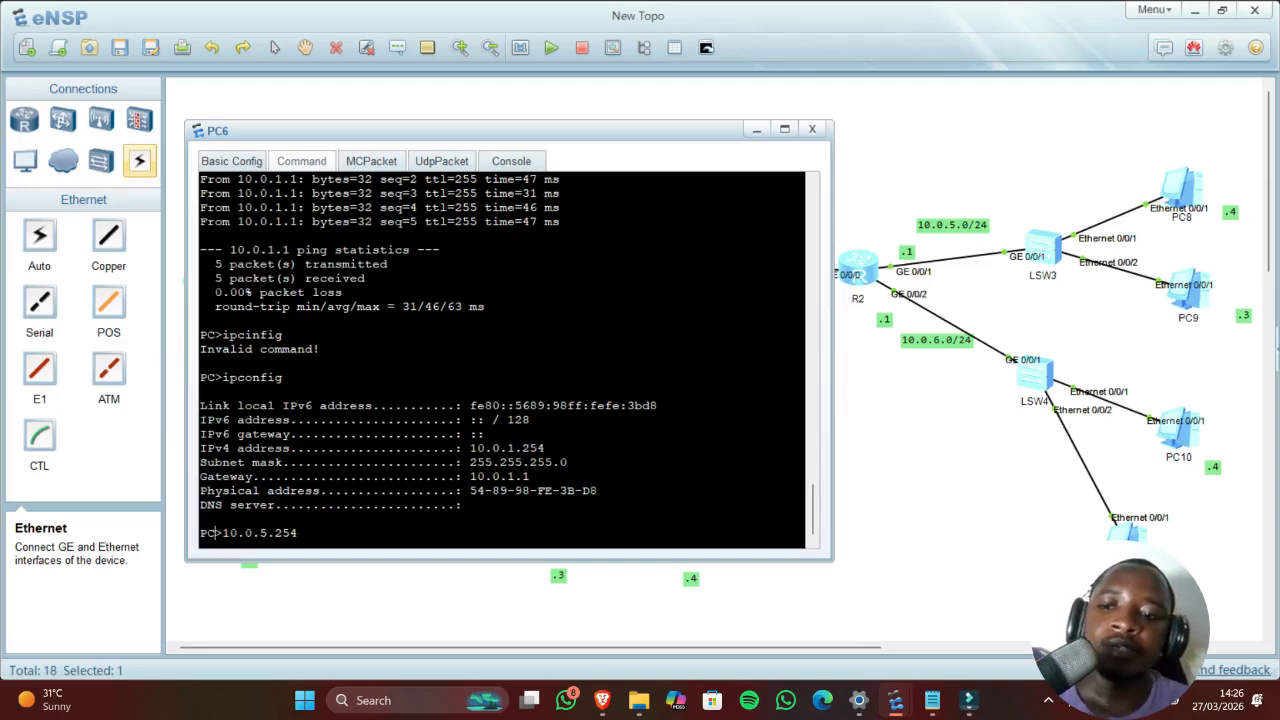
pyautogui.write('ping')
pyautogui.press('Return')
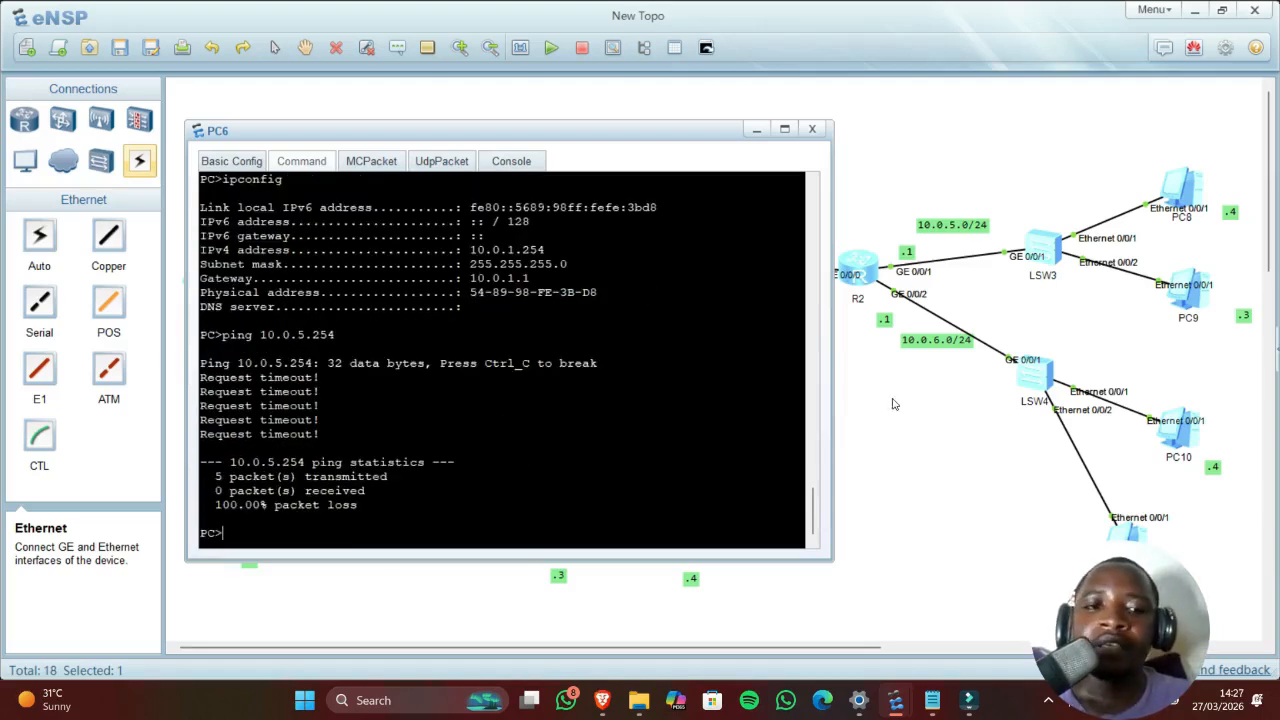
pyautogui.click(895, 405)
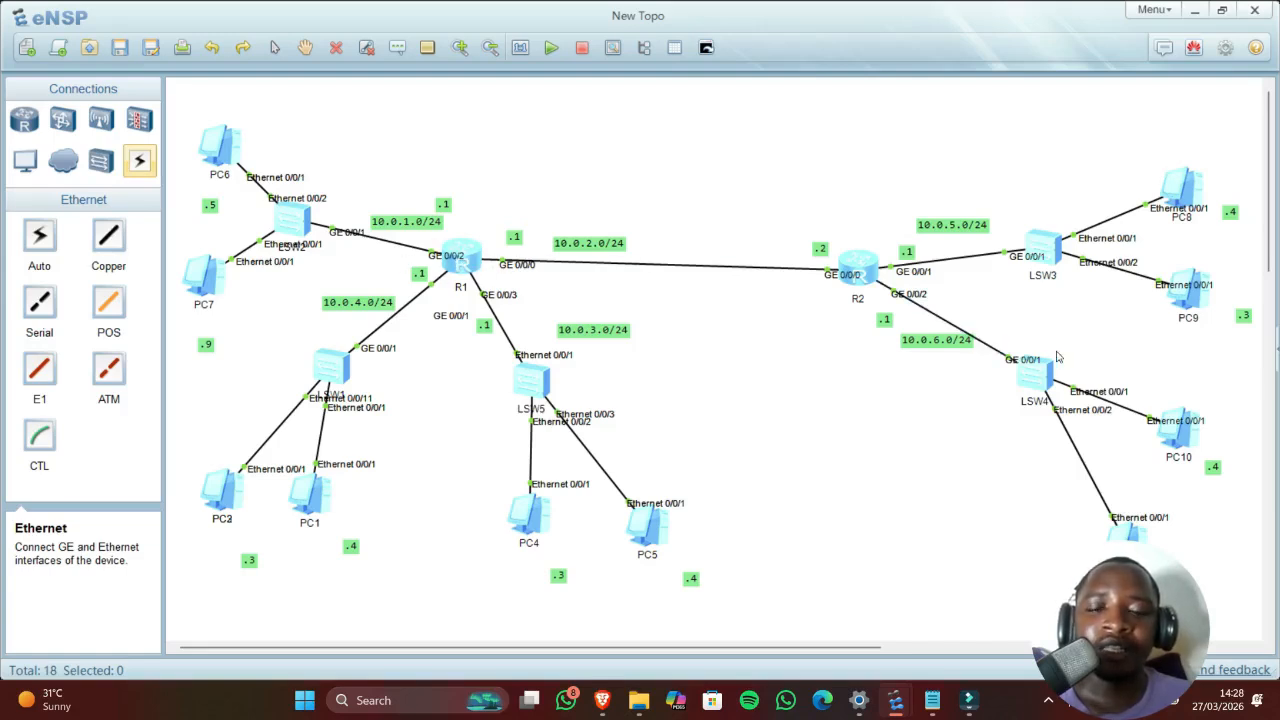
# Step: Put R1's console into system view
pyautogui.doubleClick(462, 256)
pyautogui.moveTo(494, 104); pyautogui.dragTo(468, 64)
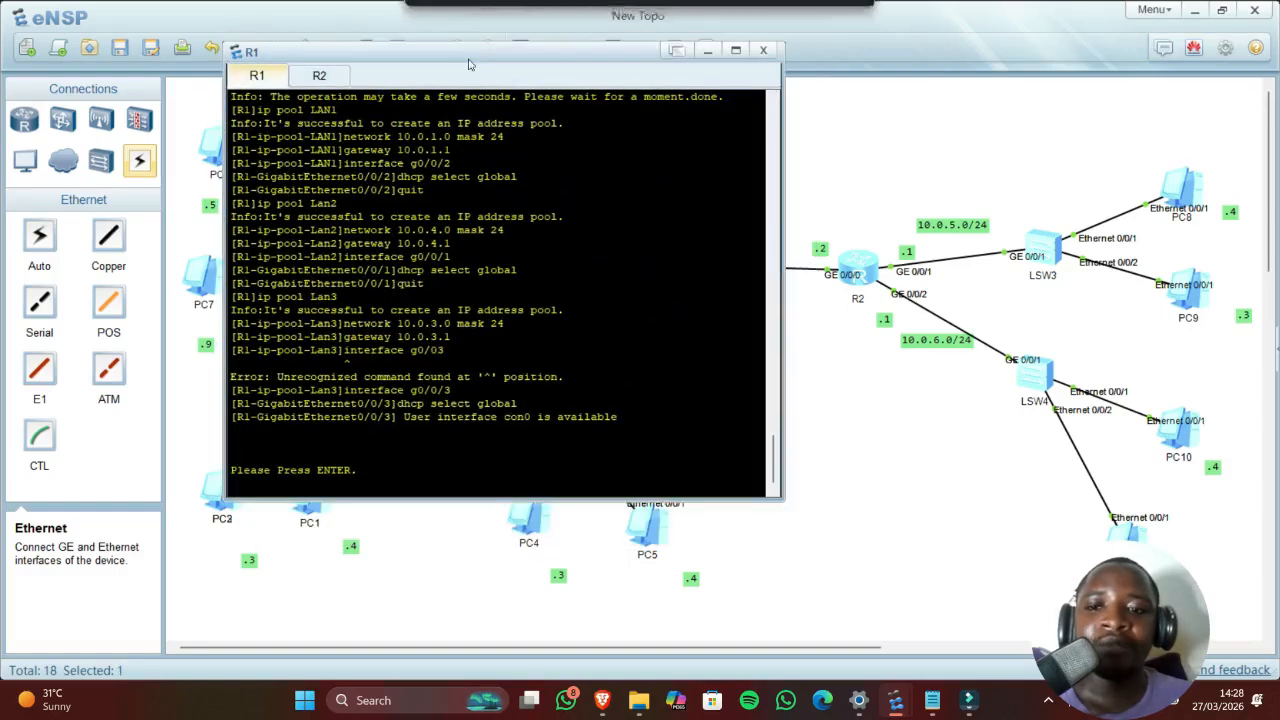
pyautogui.press('Return')
pyautogui.press('Return')
pyautogui.press('Return')
pyautogui.press('Return')
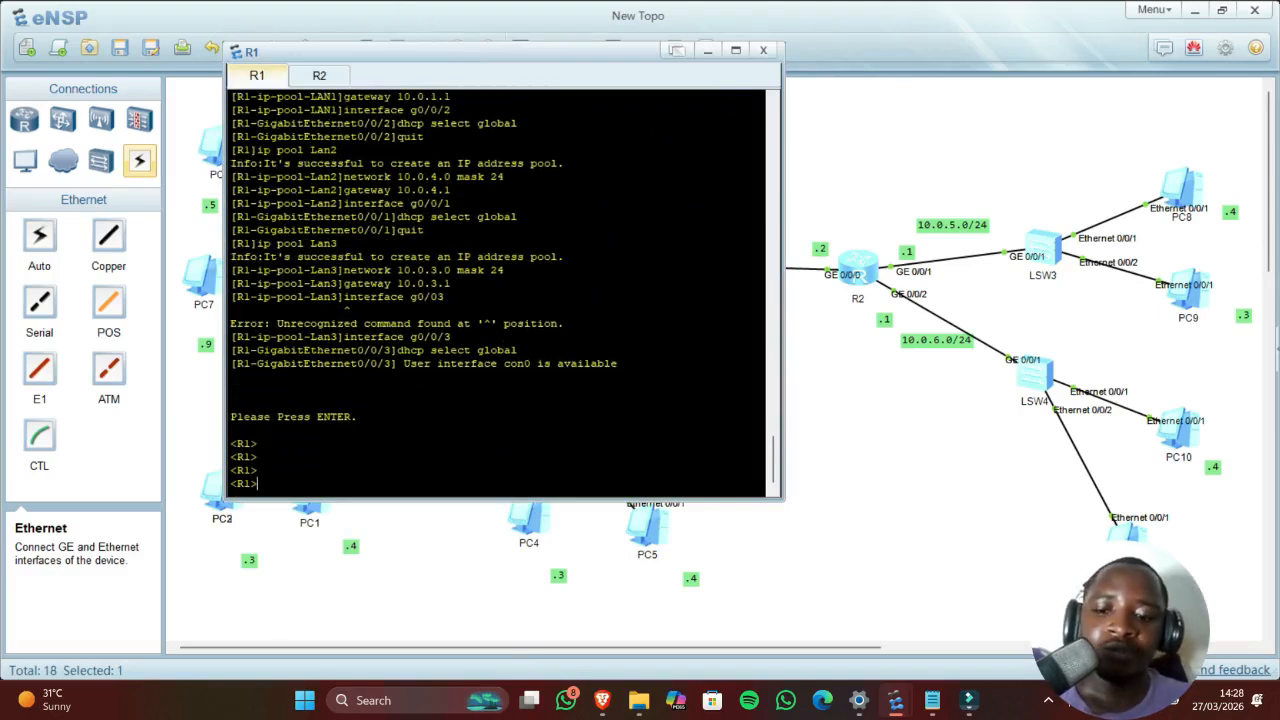
pyautogui.write('system')
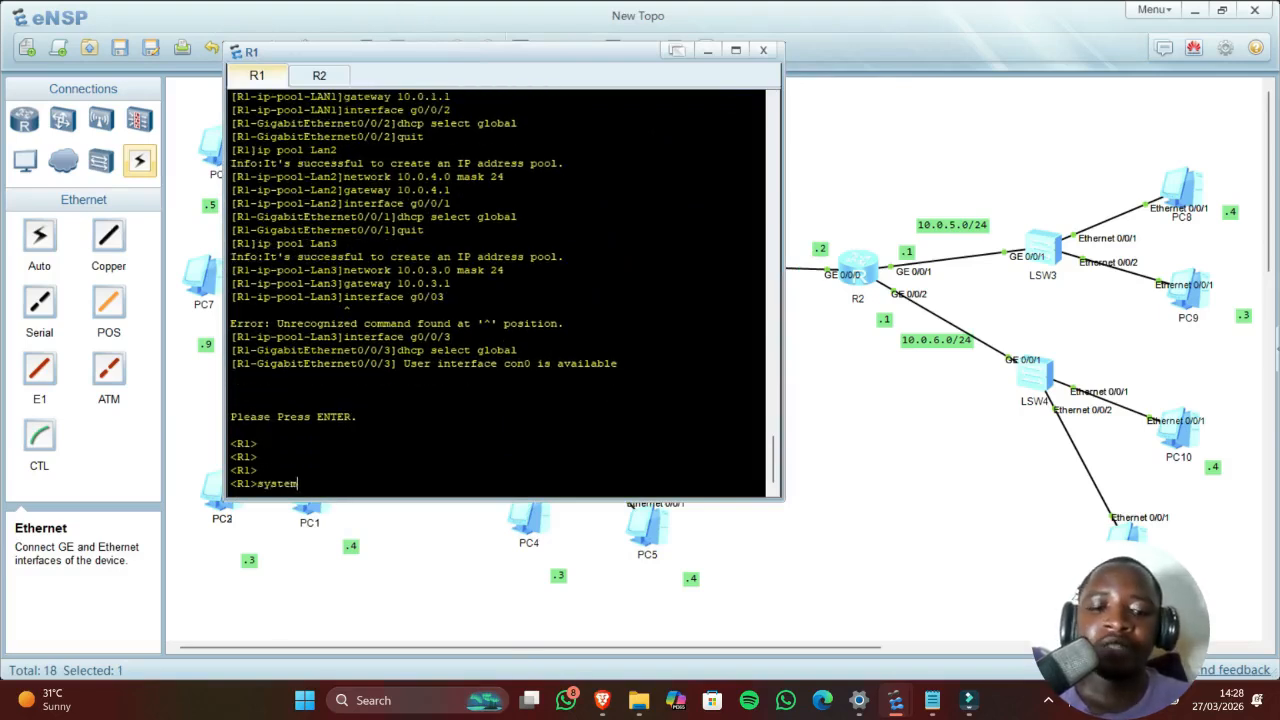
pyautogui.write('-view')
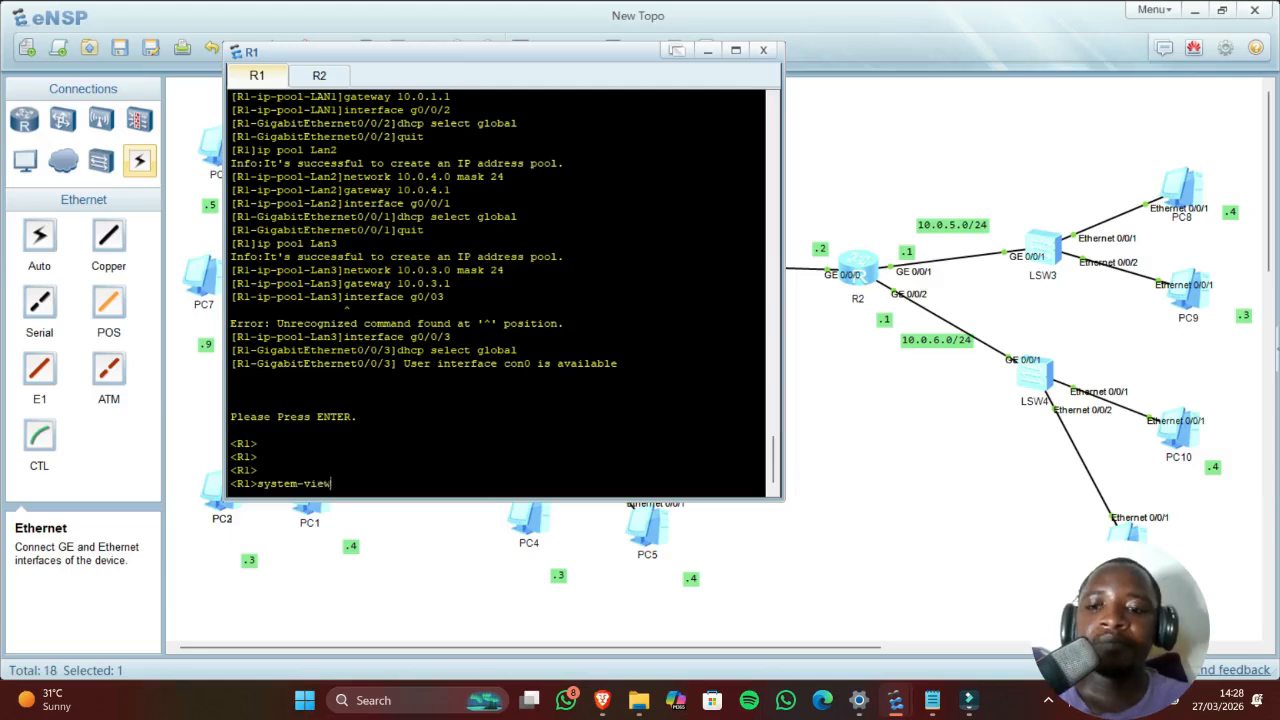
pyautogui.press('Return')
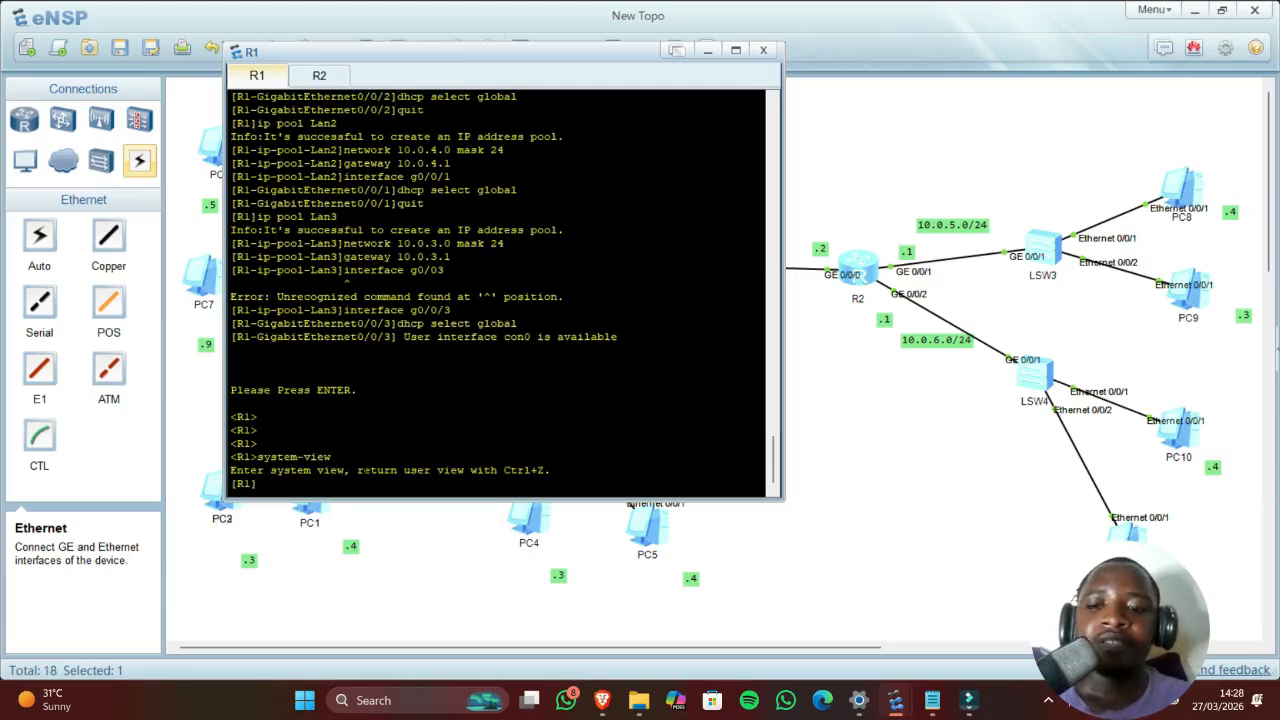
# Step: Begin typing ip route-static 10.0.5.0 255.255.255.0 on R1, then return to the topology
pyautogui.write('ip')
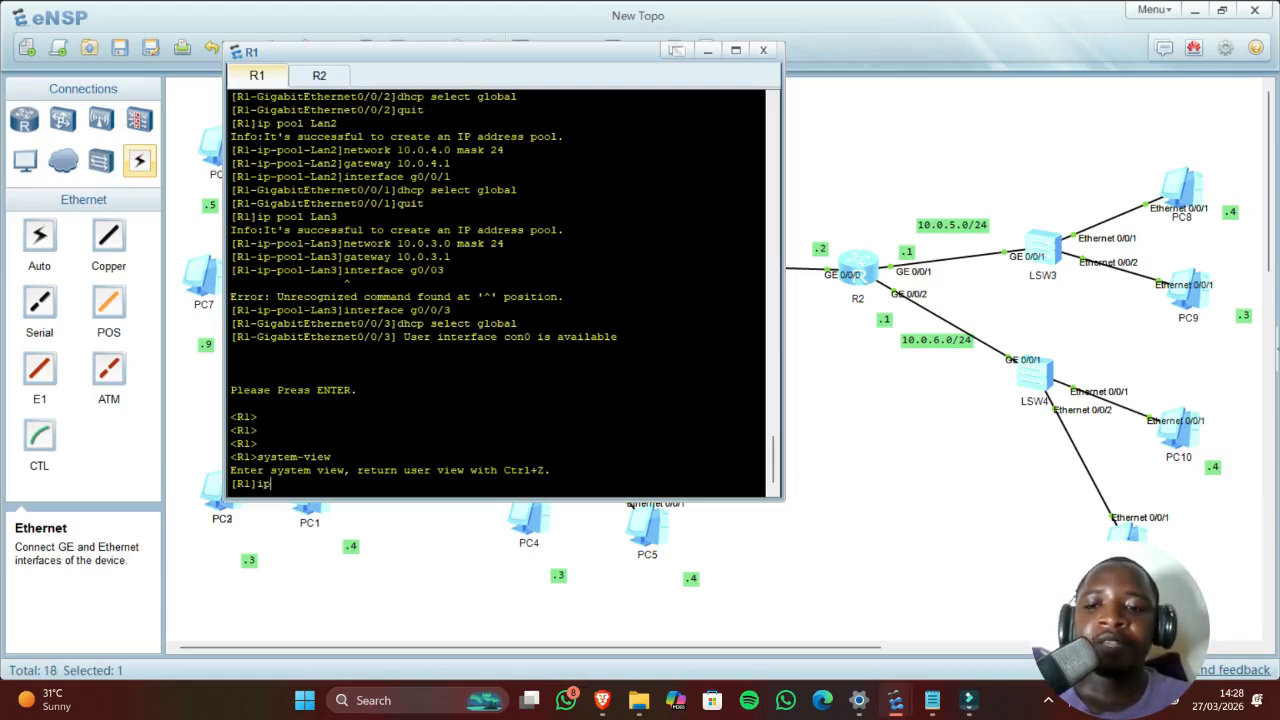
pyautogui.write(' rout')
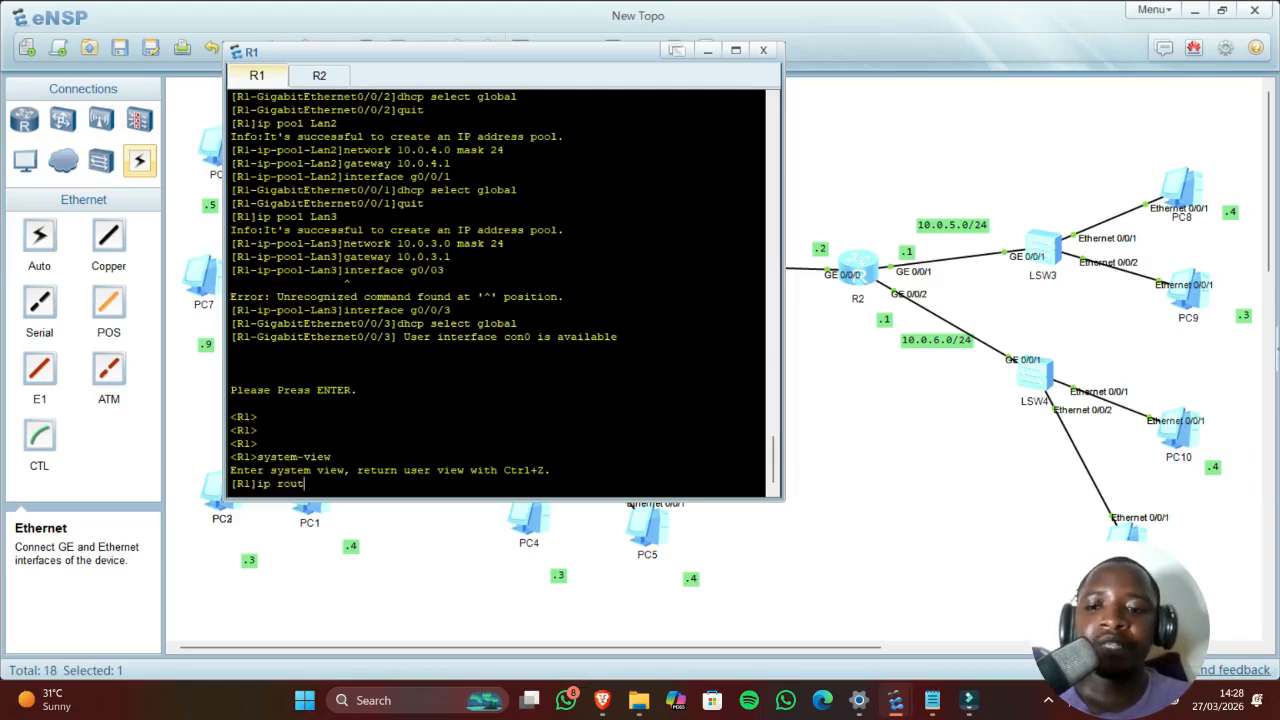
pyautogui.write('e-stat')
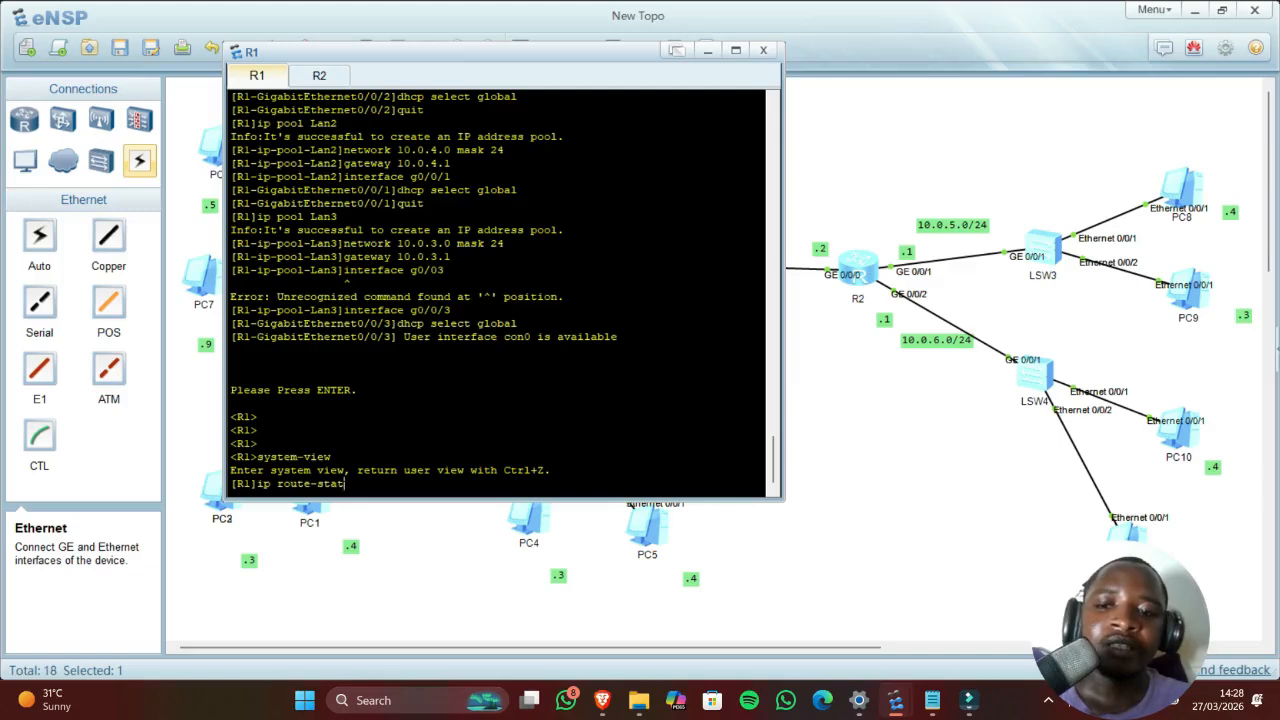
pyautogui.write('ic')
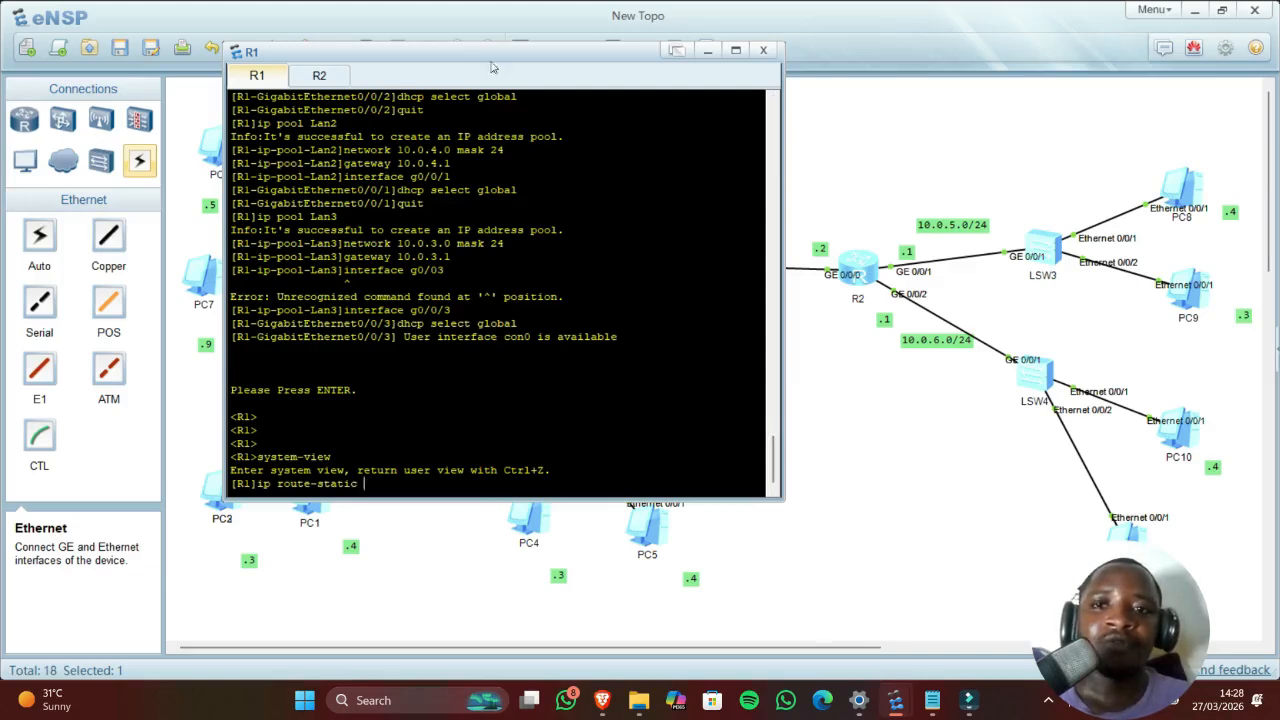
pyautogui.moveTo(477, 58); pyautogui.dragTo(637, 280)
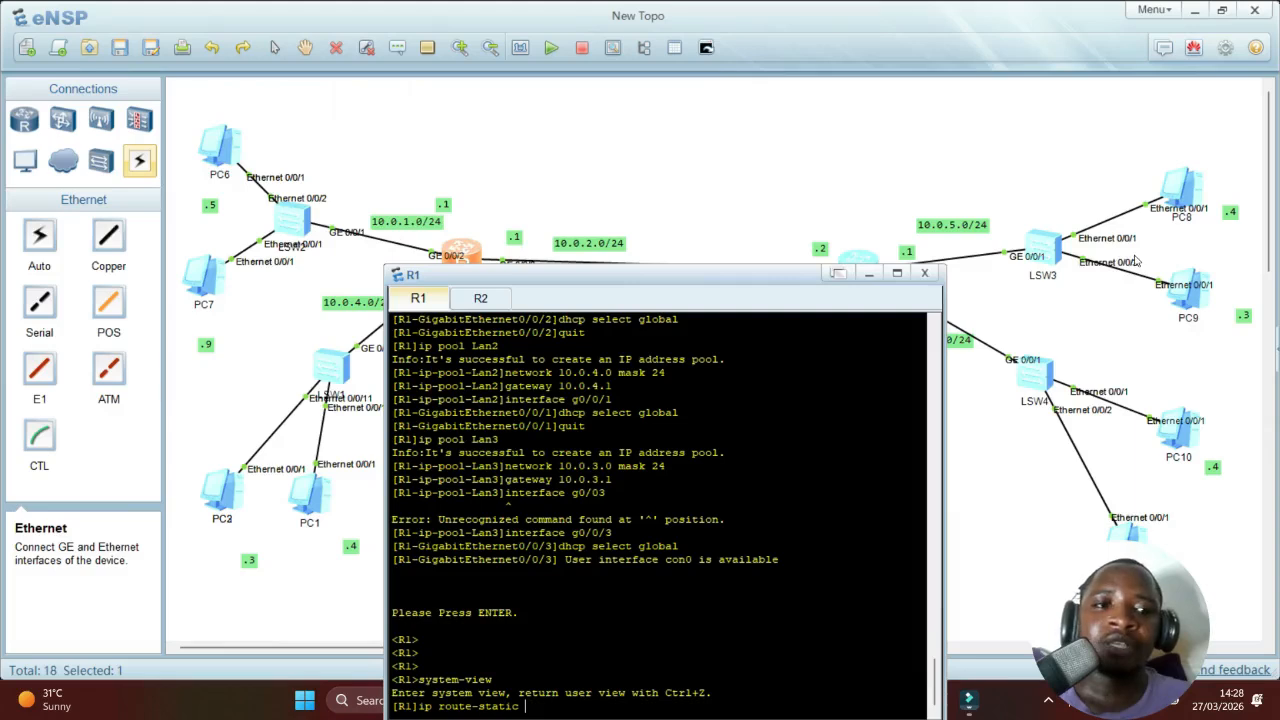
pyautogui.moveTo(796, 277); pyautogui.dragTo(590, 78)
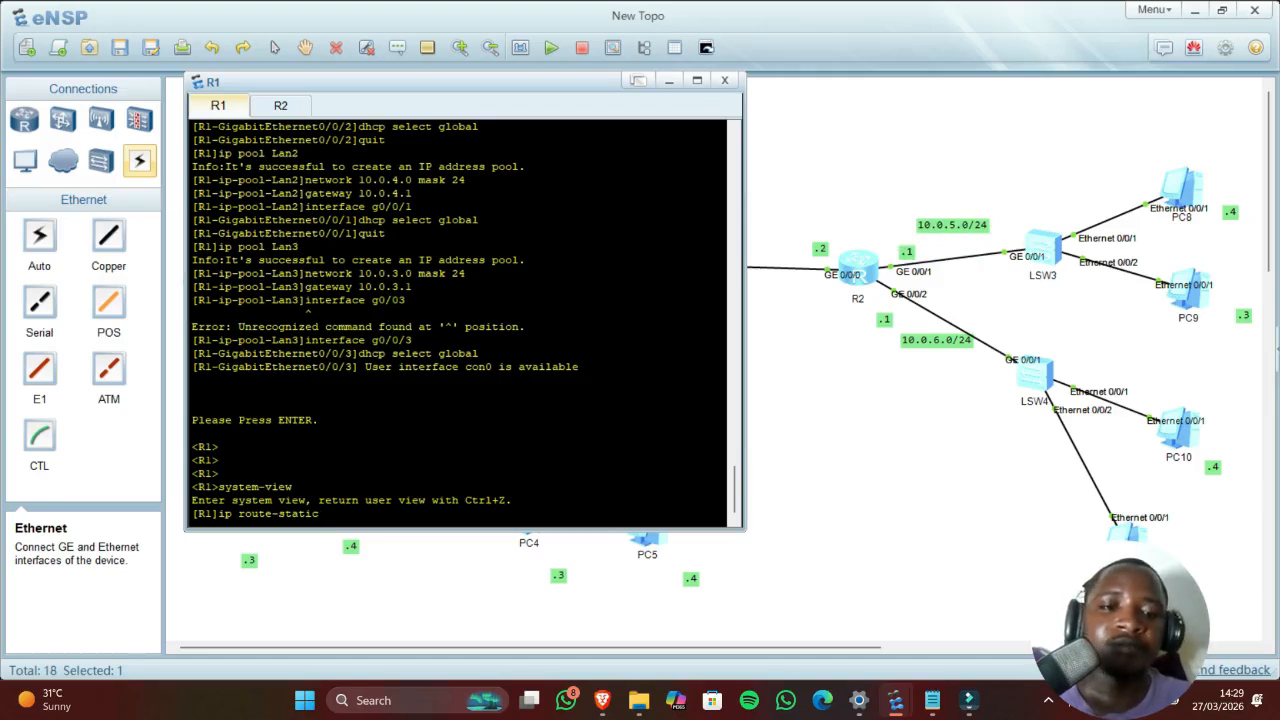
pyautogui.write('10.')
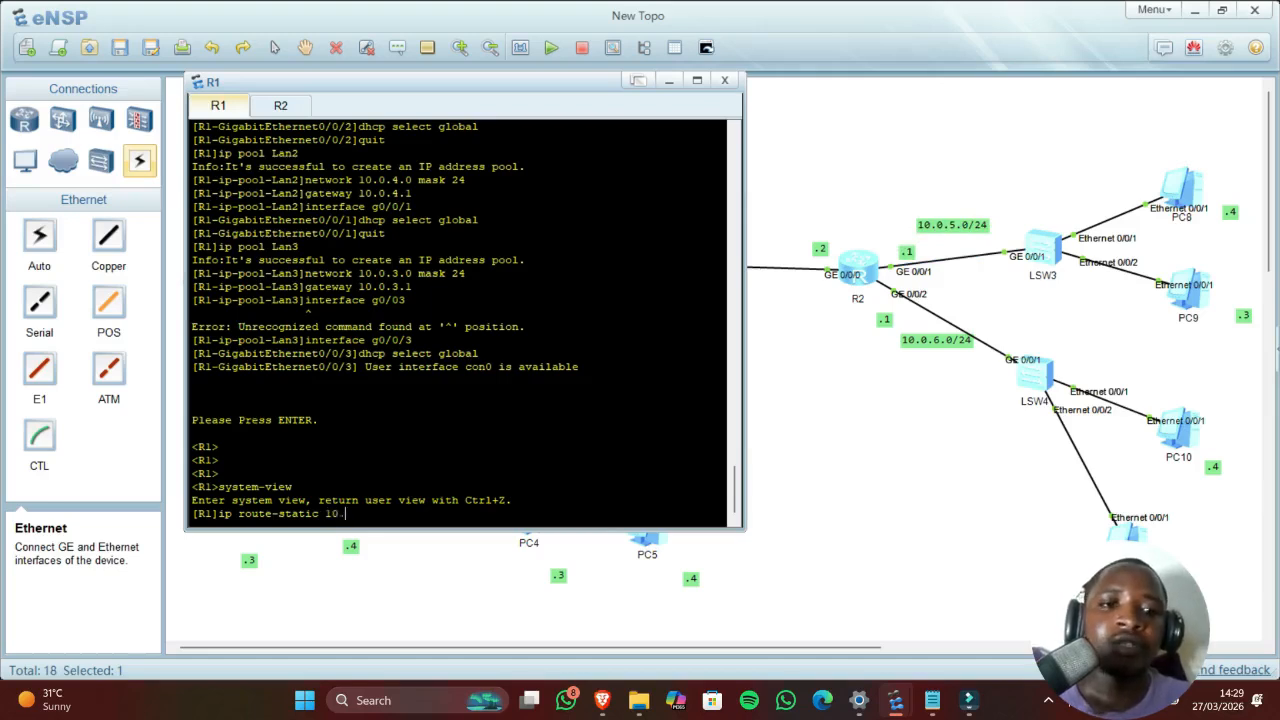
pyautogui.write('0.5')
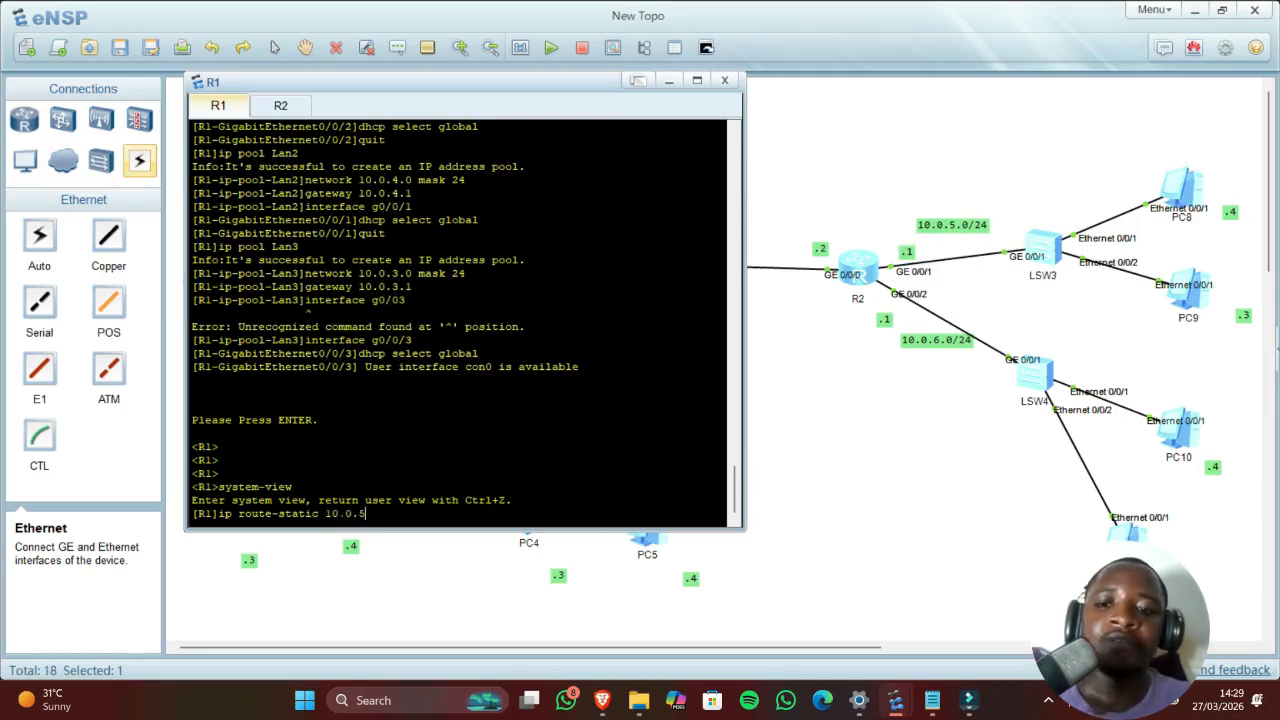
pyautogui.write('.0')
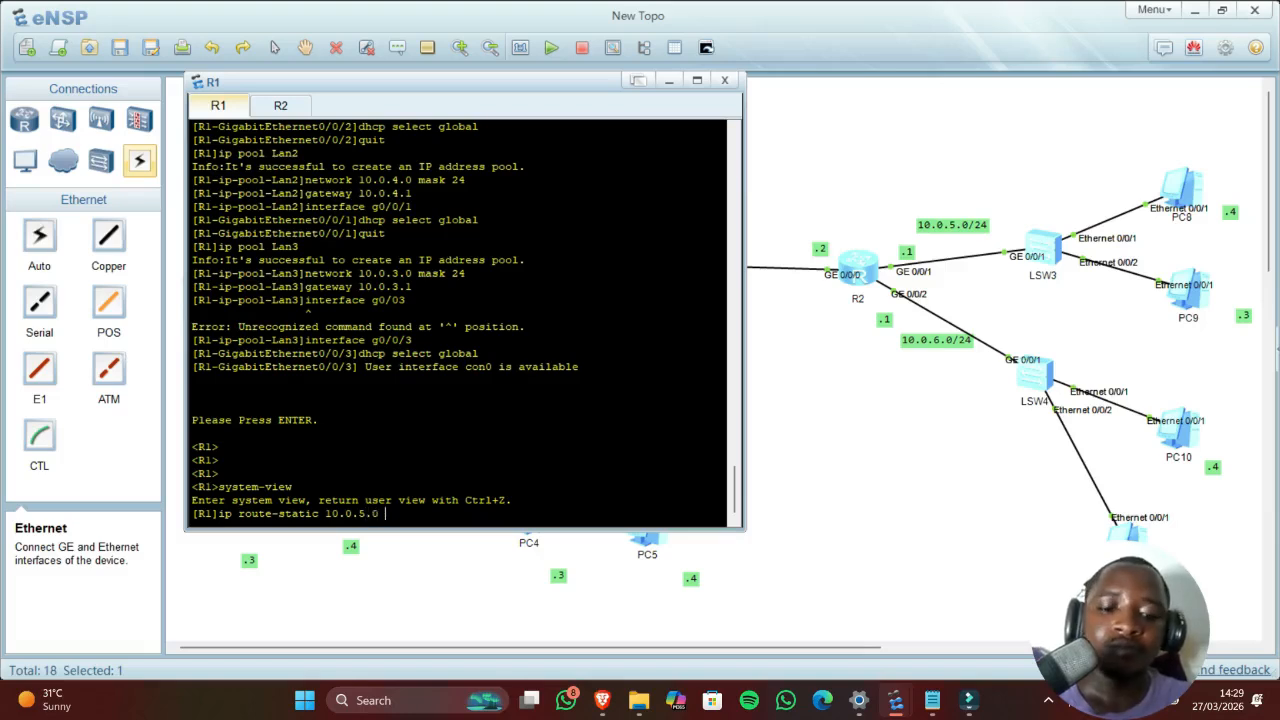
pyautogui.write(' 2')
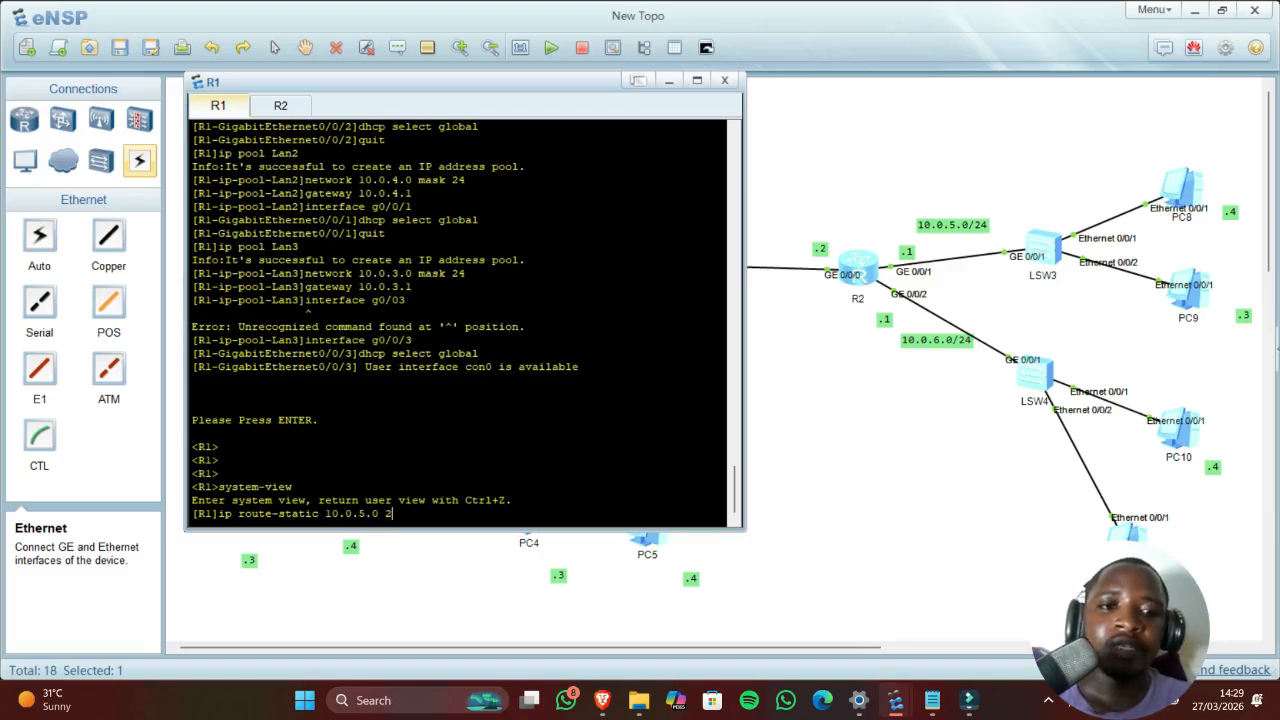
pyautogui.write('55.255')
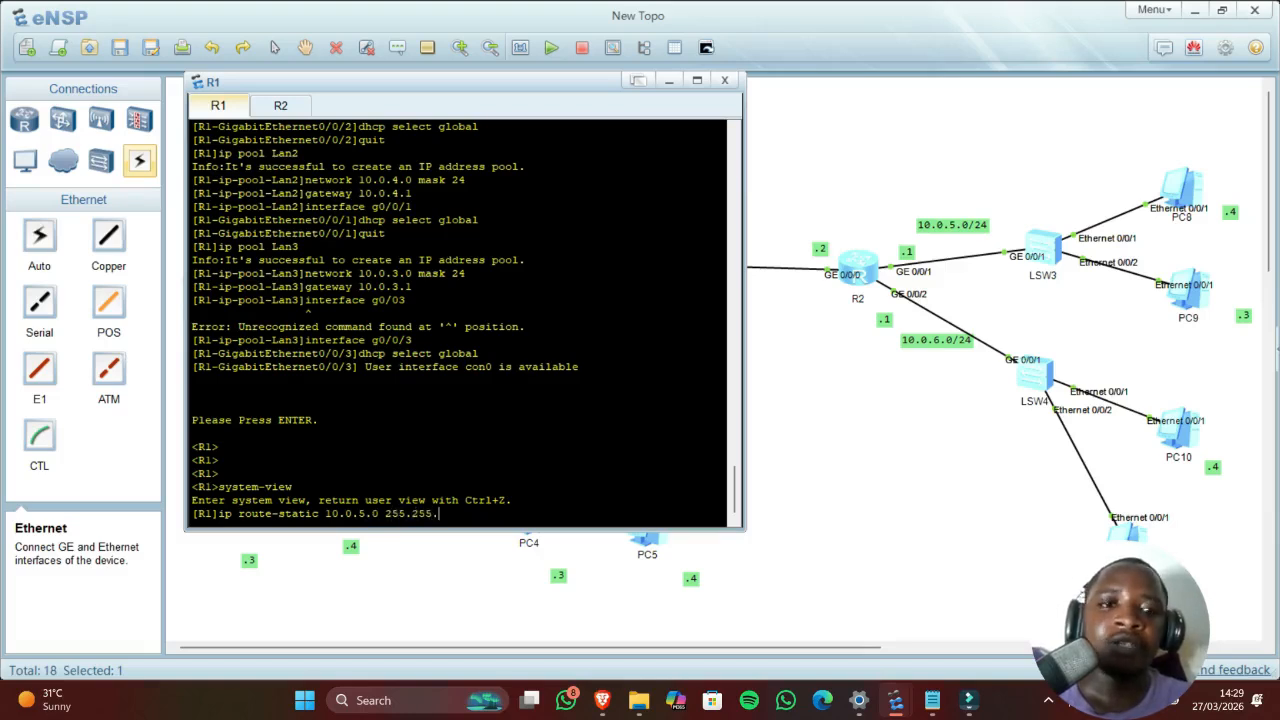
pyautogui.write('.255.0')
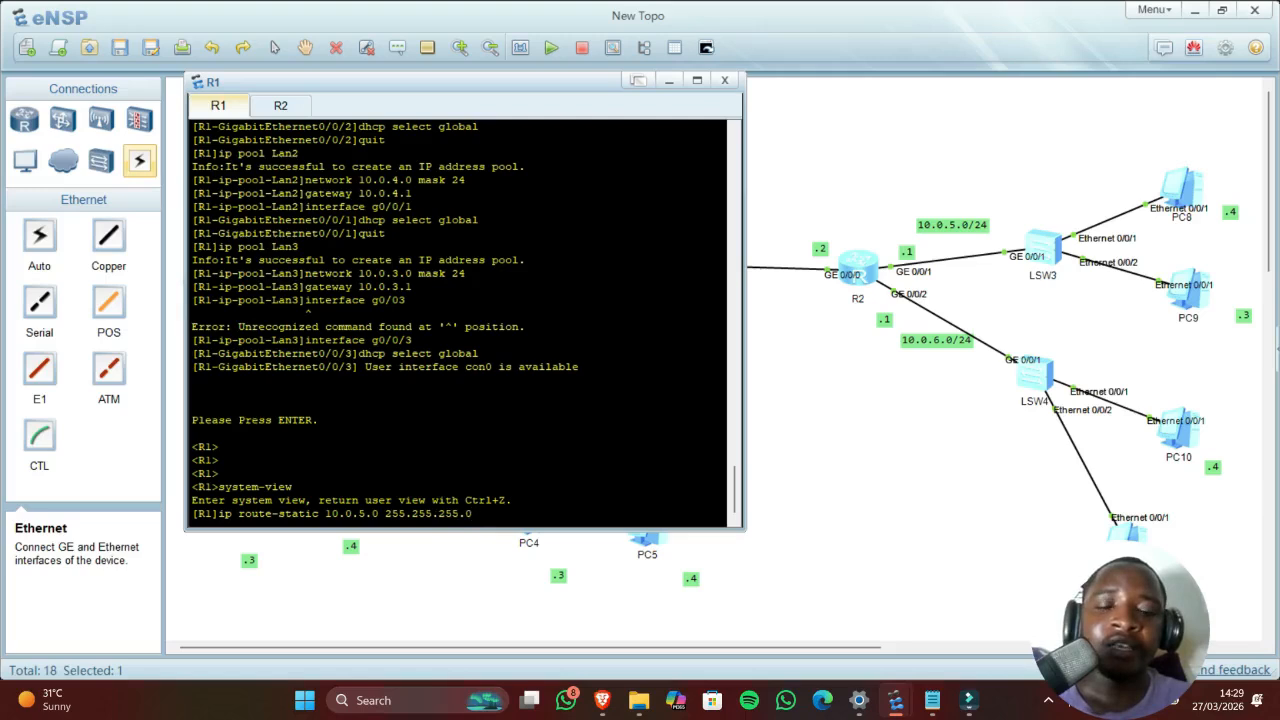
pyautogui.click(818, 412)
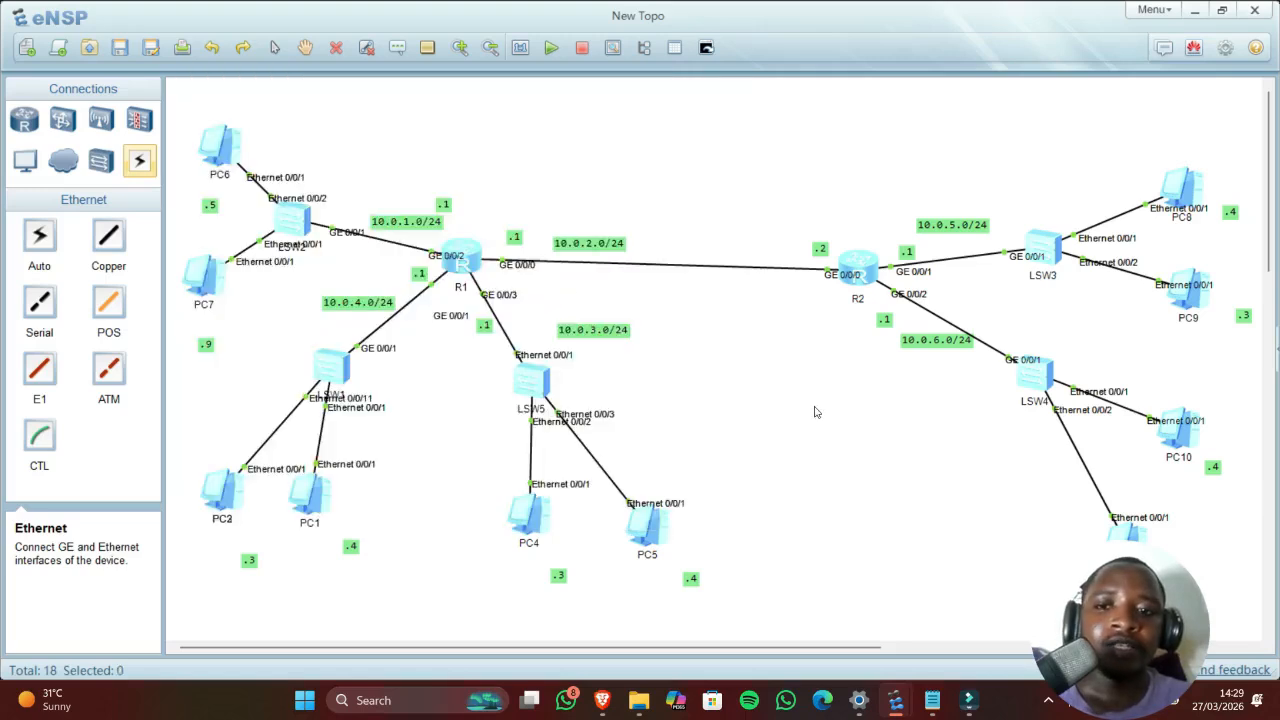
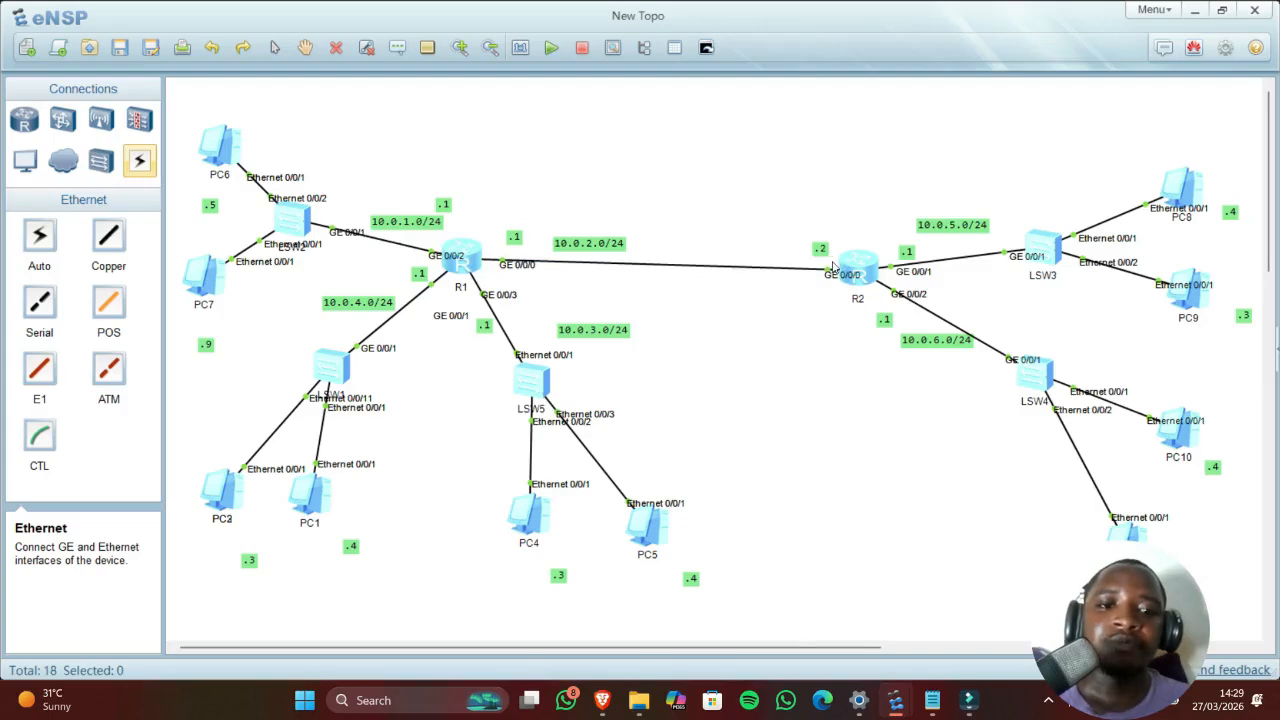
# Step: Finish R1's route 'ip route-static 10.0.5.0 255.255.255.0 10.0.2.2' and apply it
pyautogui.moveTo(895, 700)
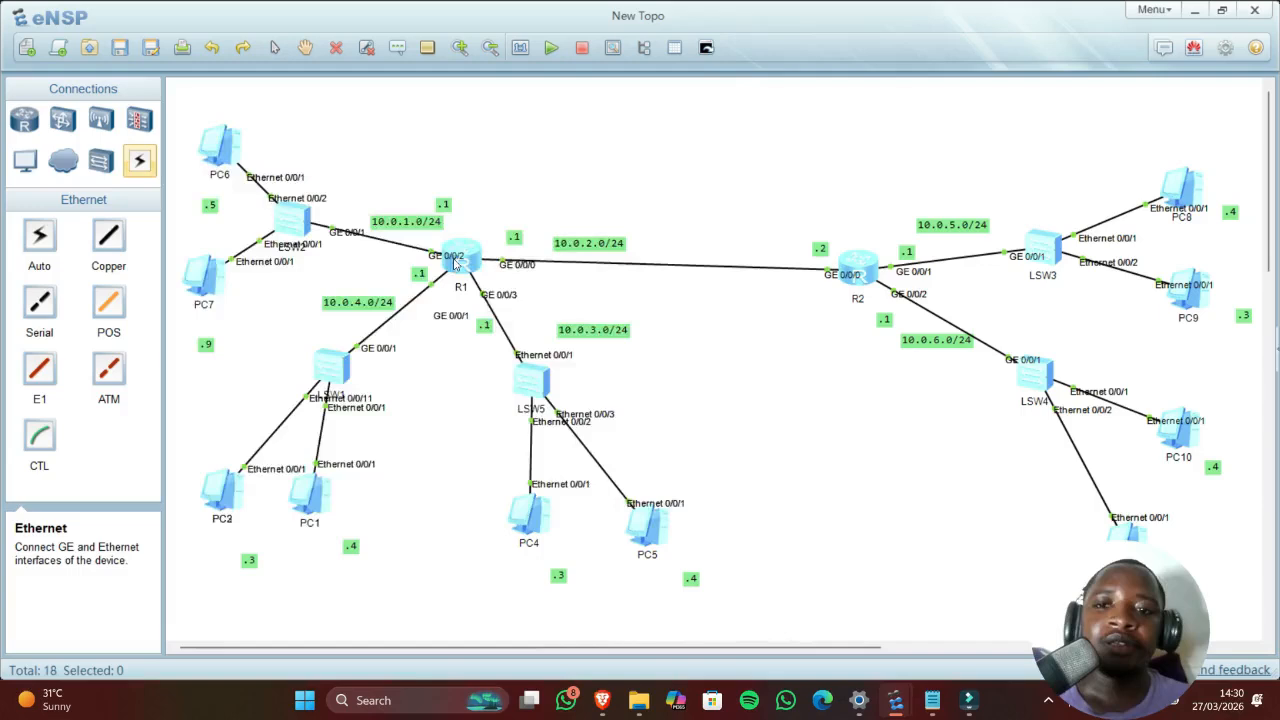
pyautogui.doubleClick(455, 262)
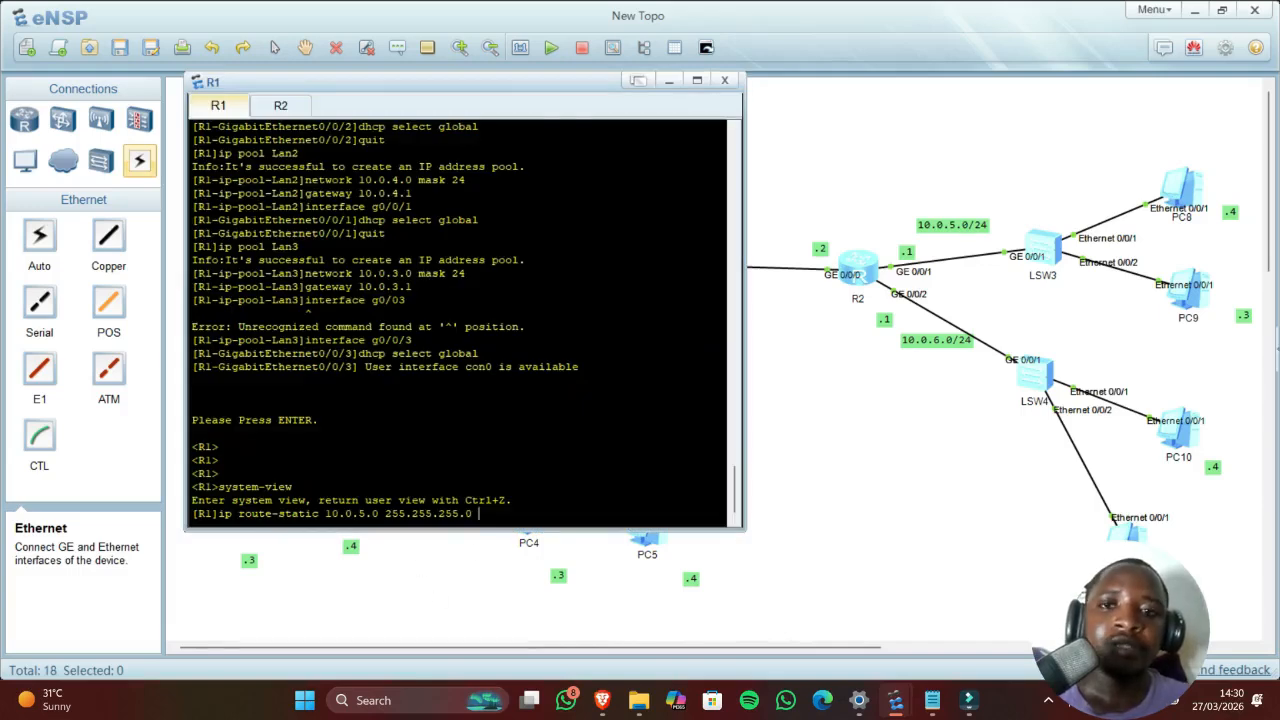
pyautogui.moveTo(481, 85); pyautogui.dragTo(530, 176)
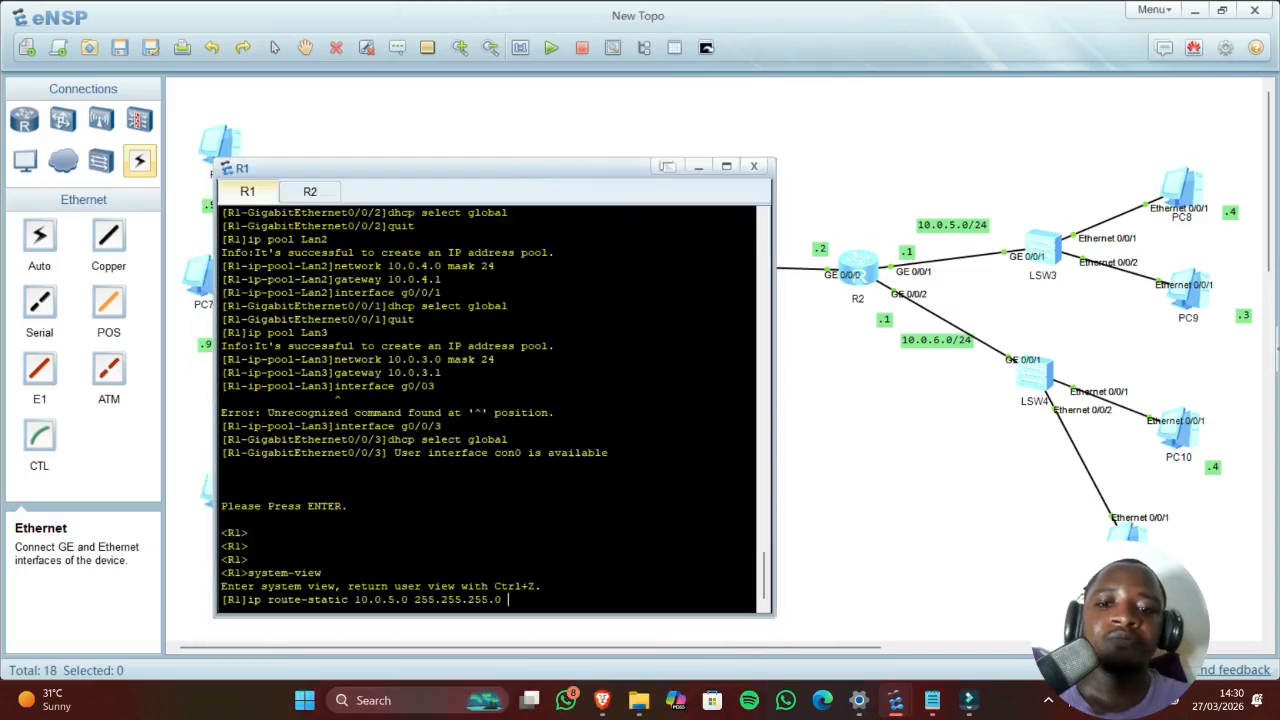
pyautogui.write('10')
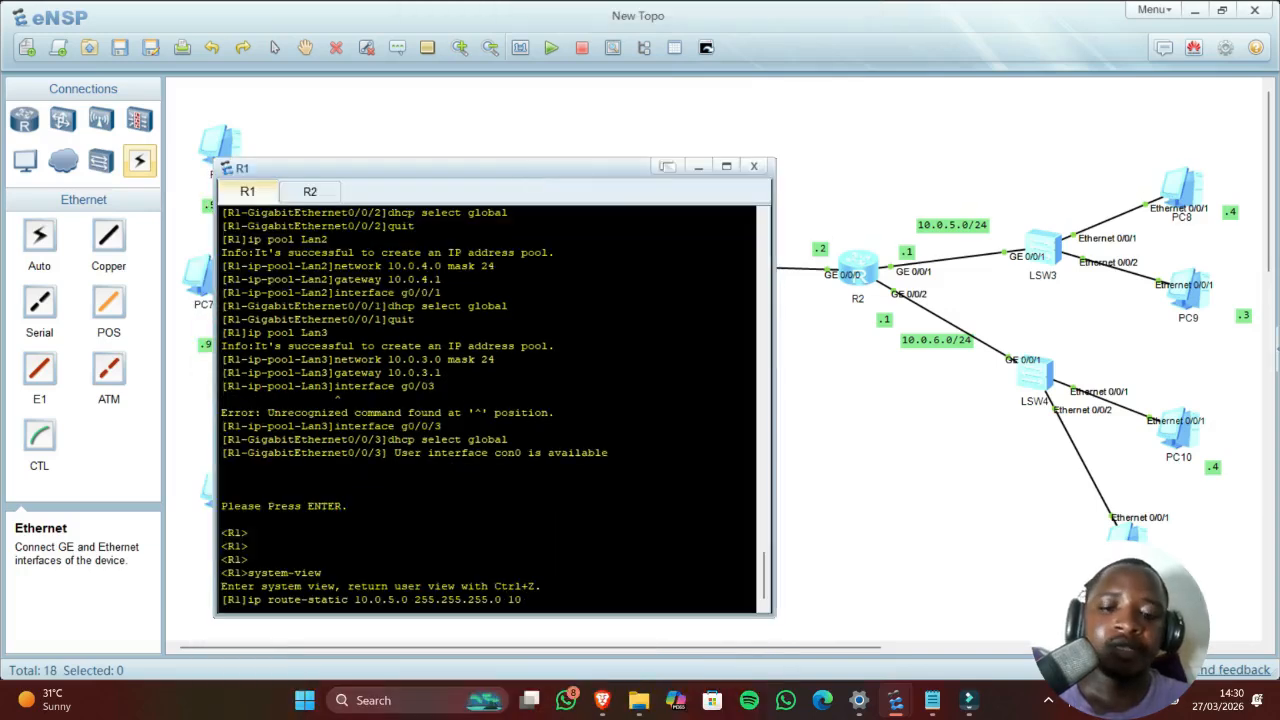
pyautogui.write('.0.2')
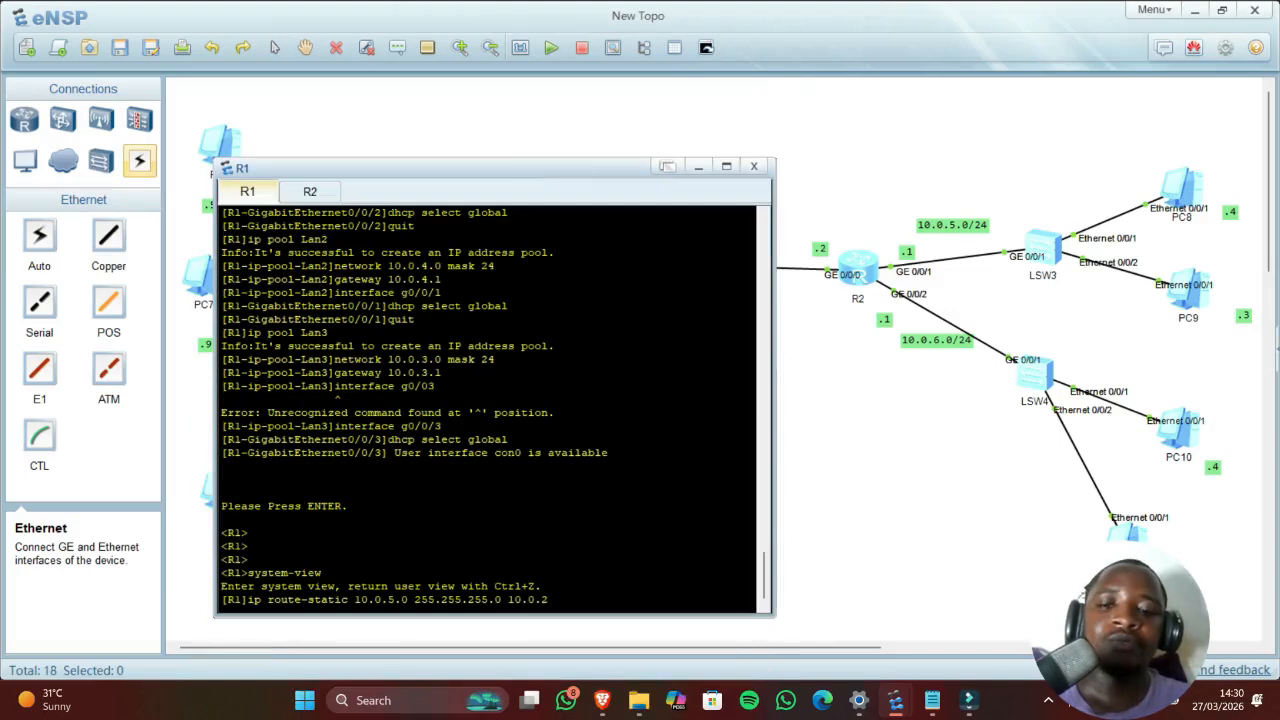
pyautogui.write('.')
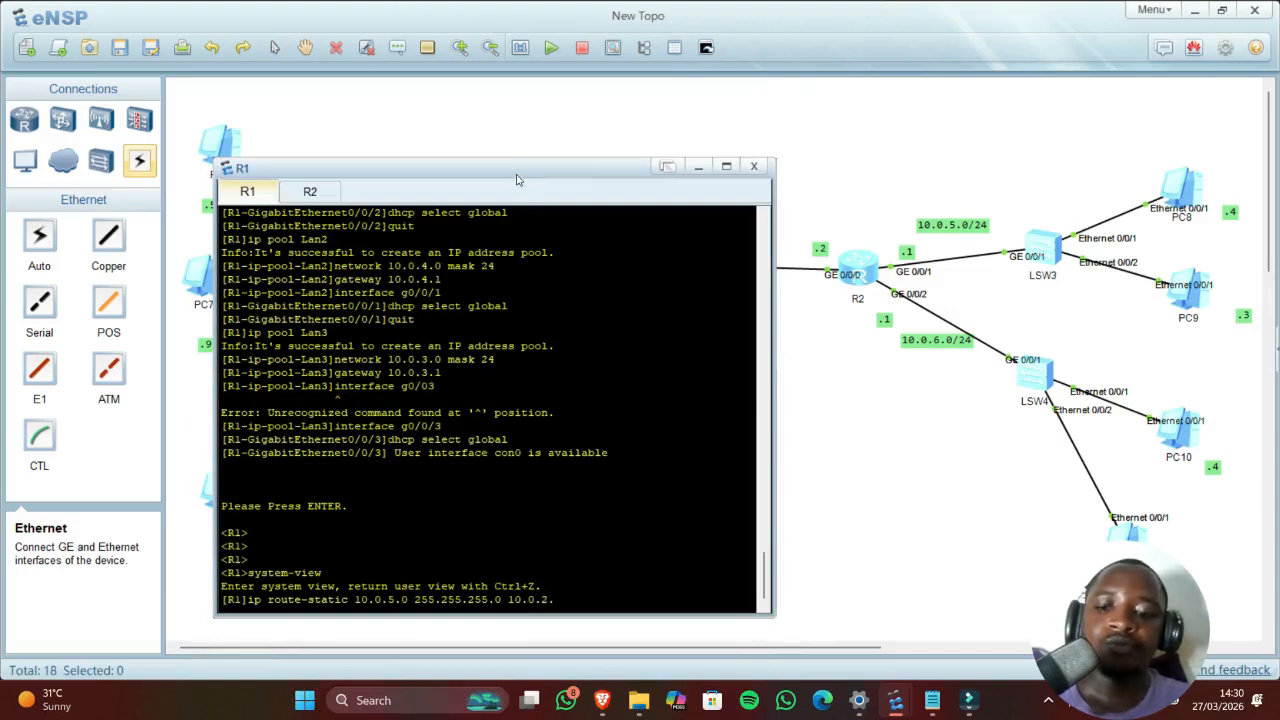
pyautogui.write('2')
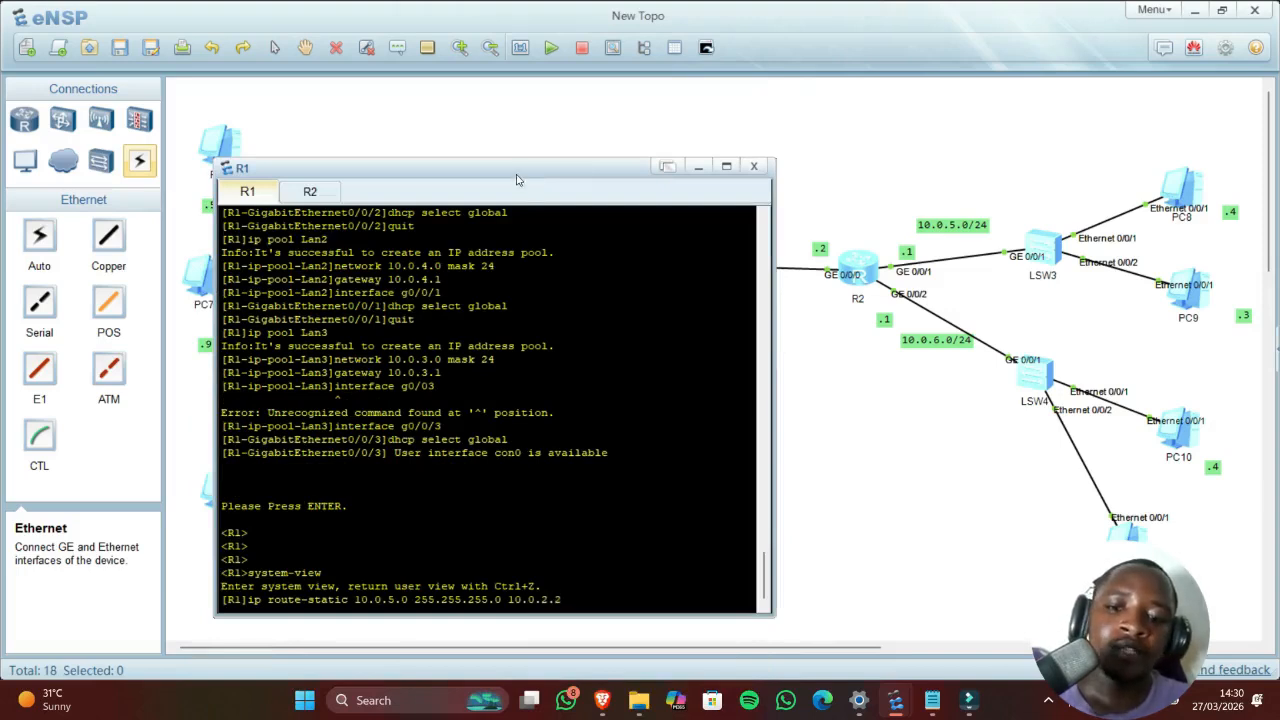
pyautogui.press('Return')
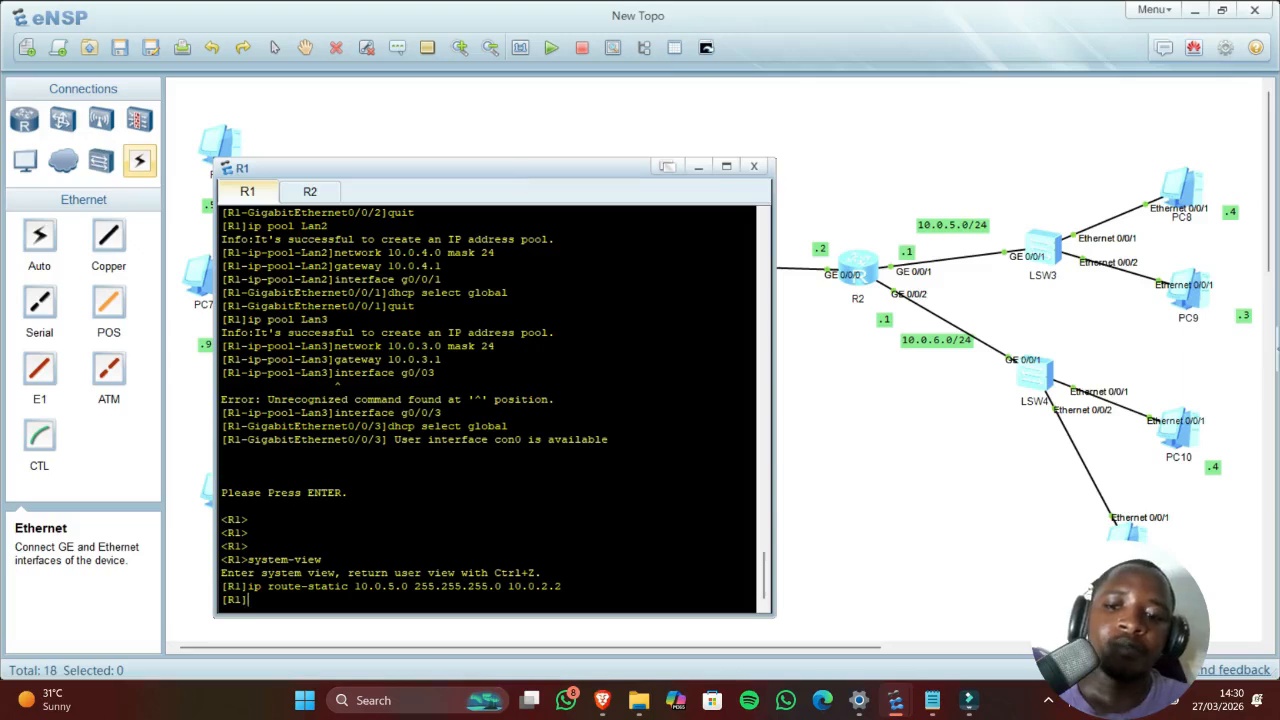
pyautogui.click(883, 520)
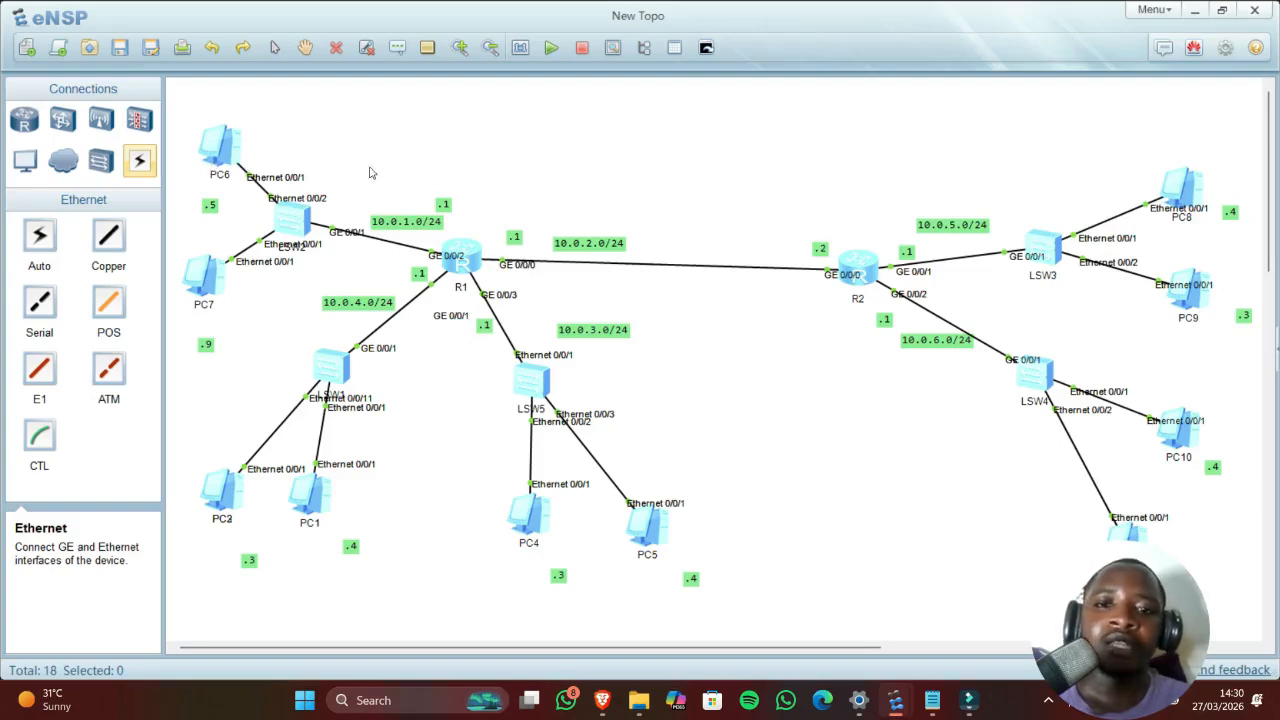
# Step: Rerun PC6's ping to 10.0.5.254, which still shows 100% packet loss
pyautogui.doubleClick(208, 139)
pyautogui.press('Up')
pyautogui.press('Up')
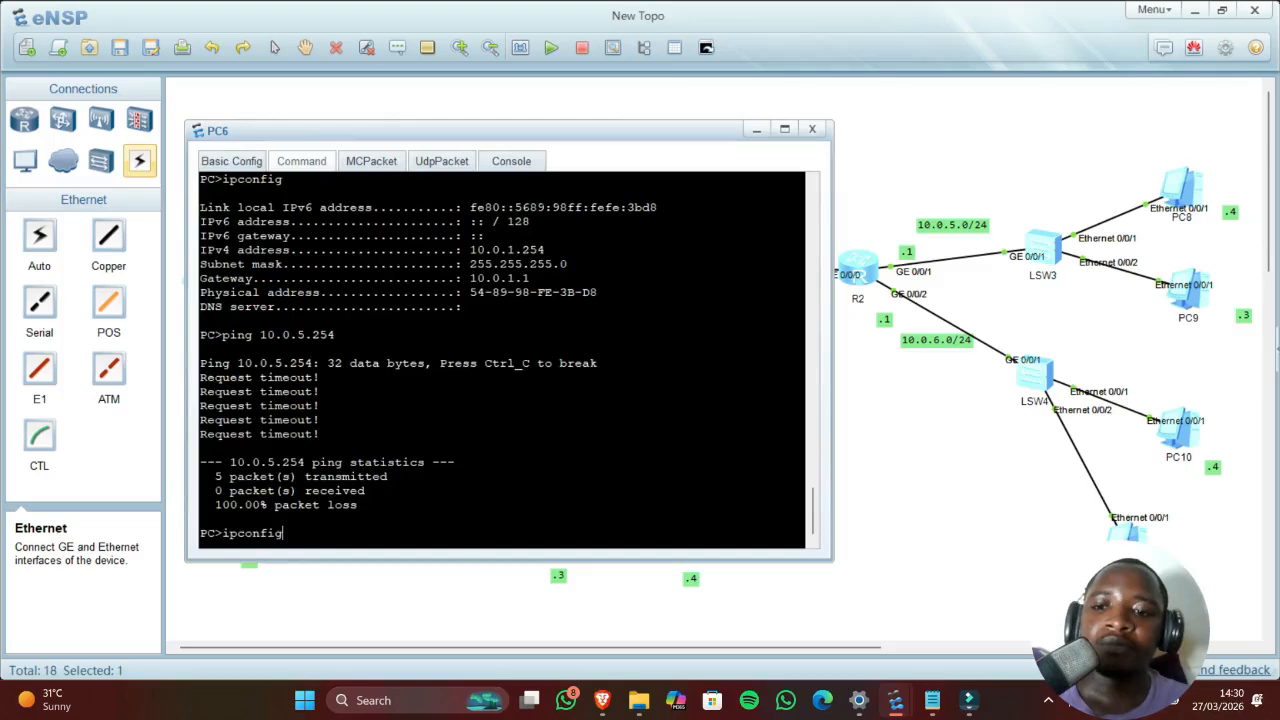
pyautogui.press('Down')
pyautogui.press('Return')
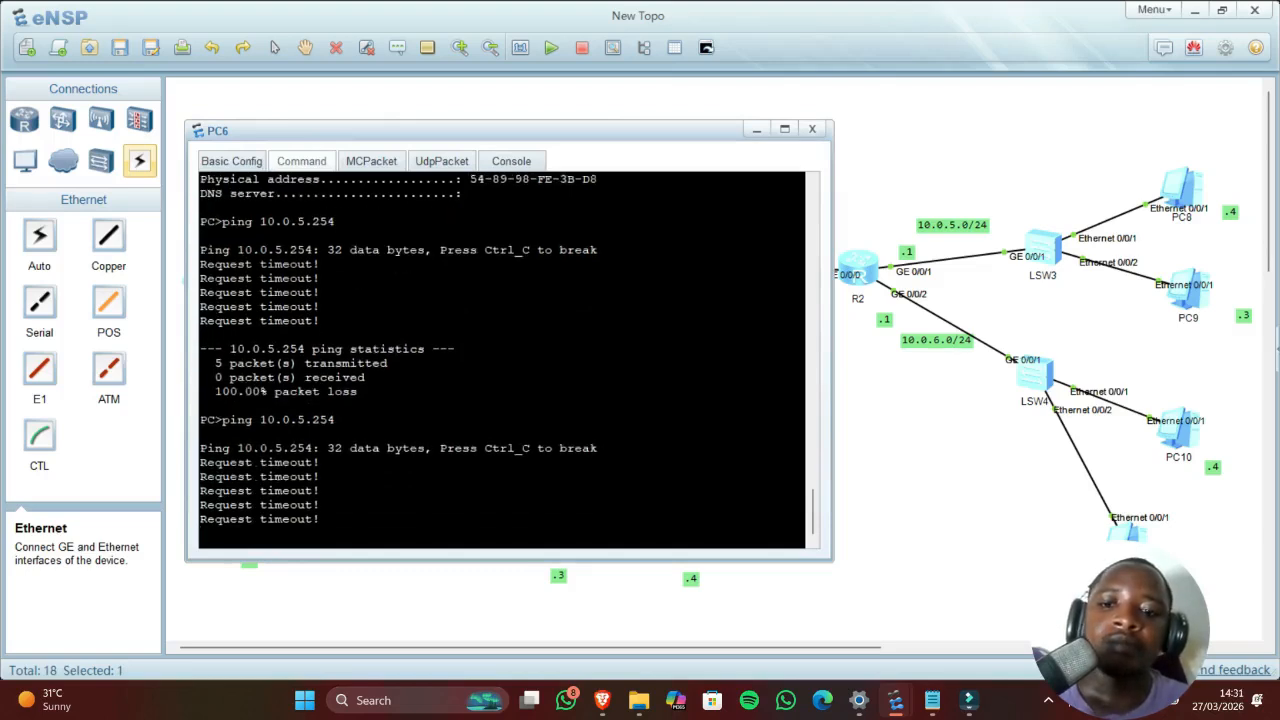
pyautogui.click(891, 412)
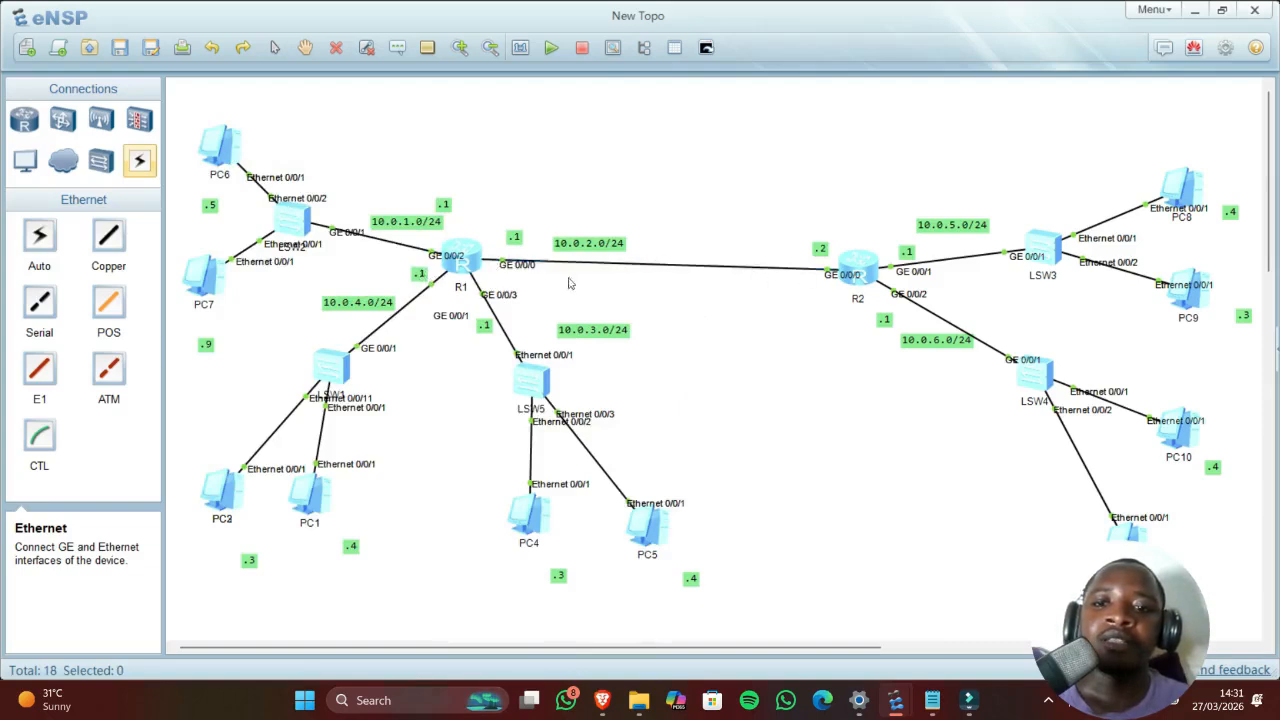
# Step: Get a fresh prompt on R1, start typing 'inte', and arrange the PC6 and R1 consoles around the topology
pyautogui.doubleClick(462, 263)
pyautogui.press('Return')
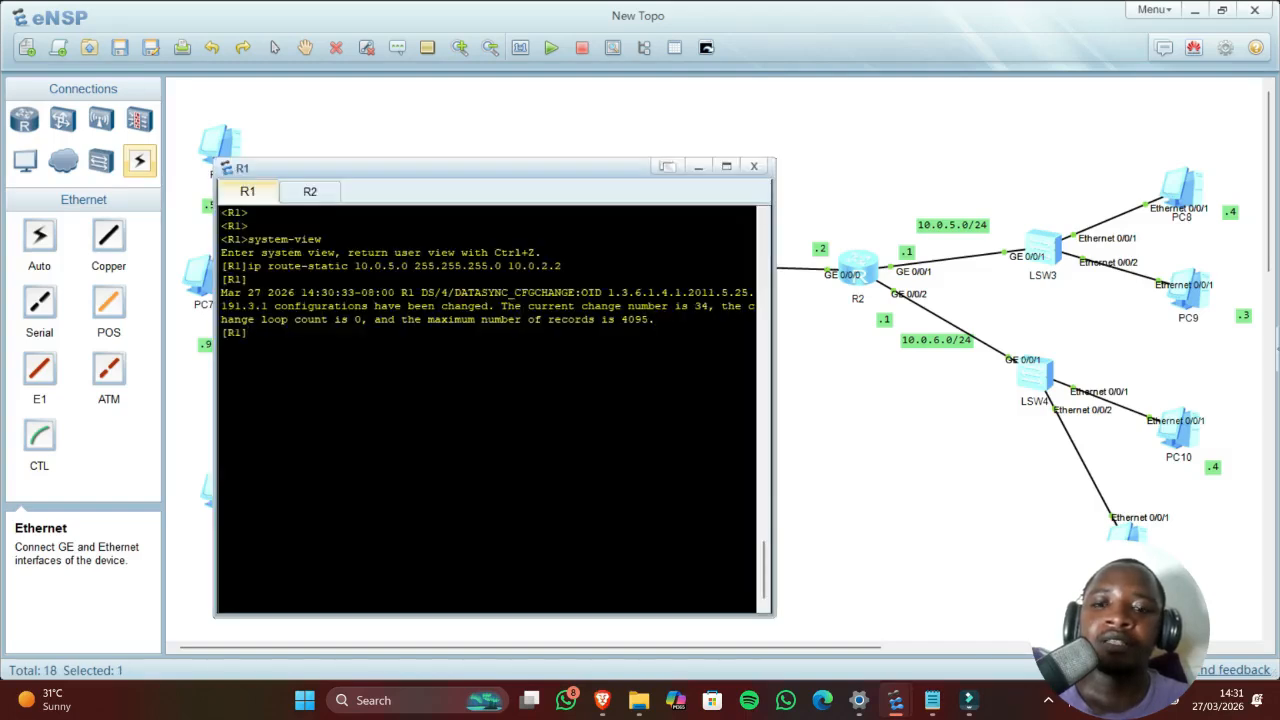
pyautogui.moveTo(524, 177); pyautogui.dragTo(967, 179)
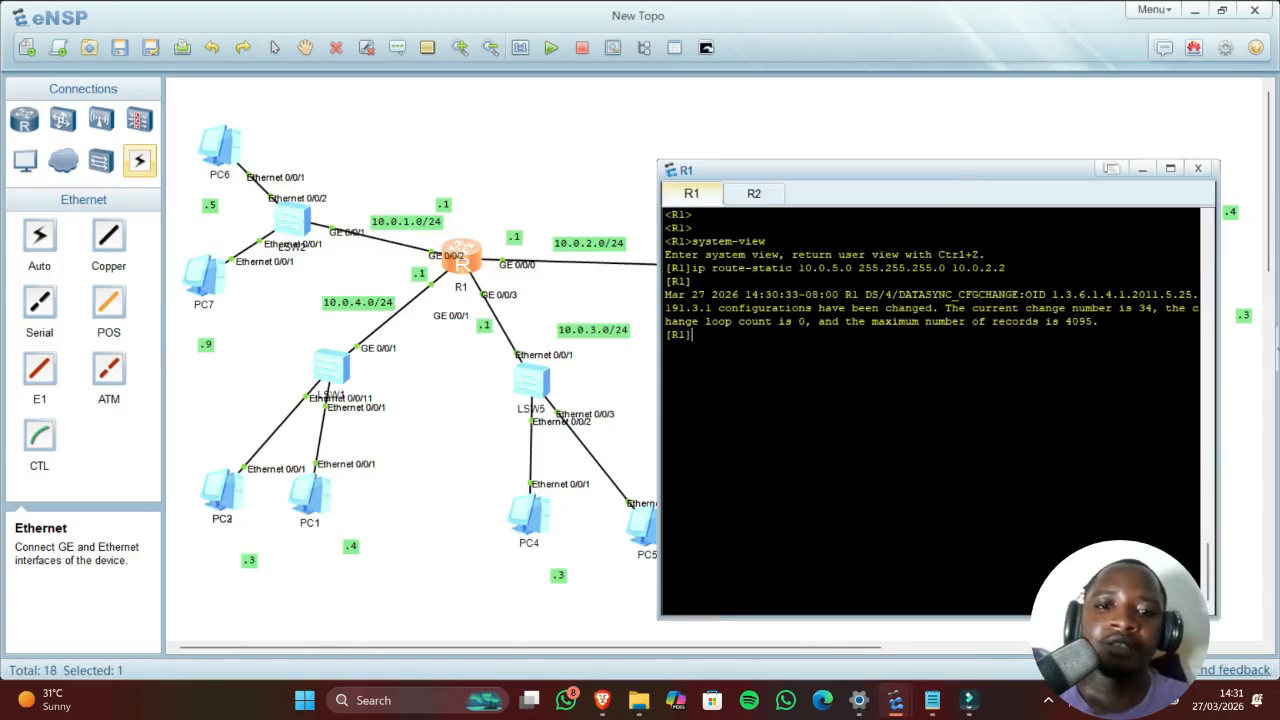
pyautogui.write('inte')
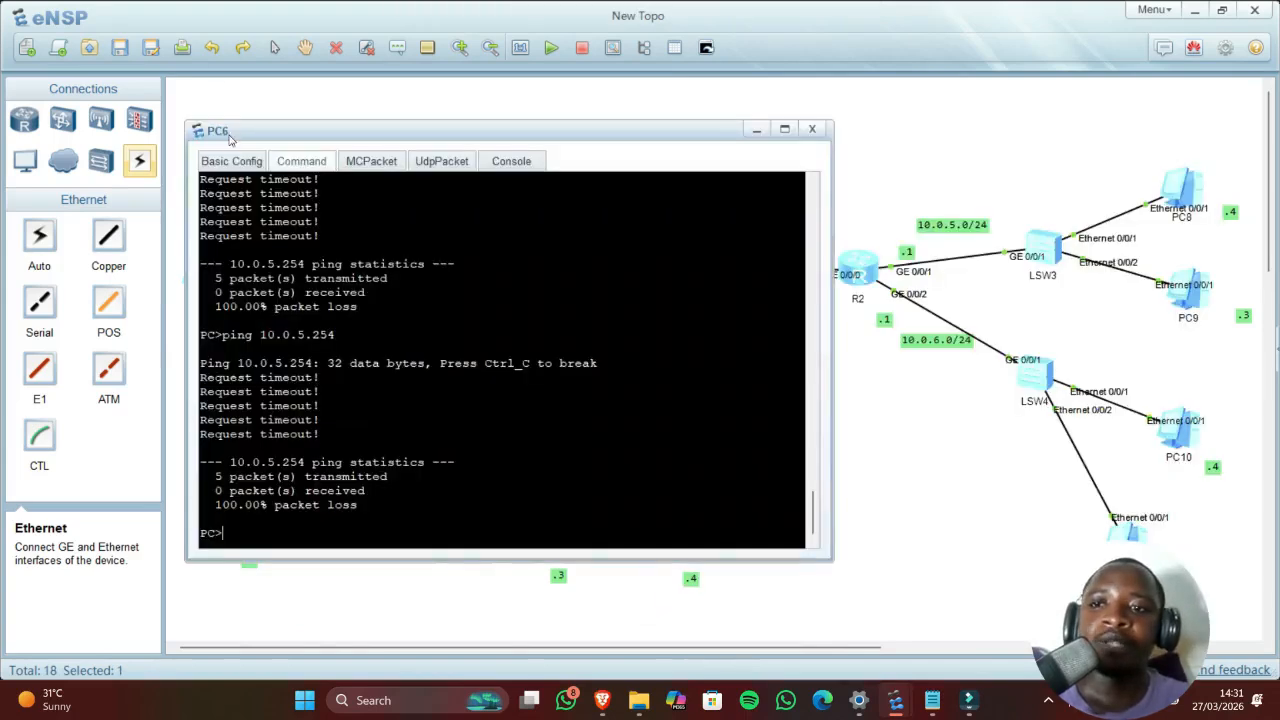
pyautogui.moveTo(407, 130); pyautogui.dragTo(184, 98)
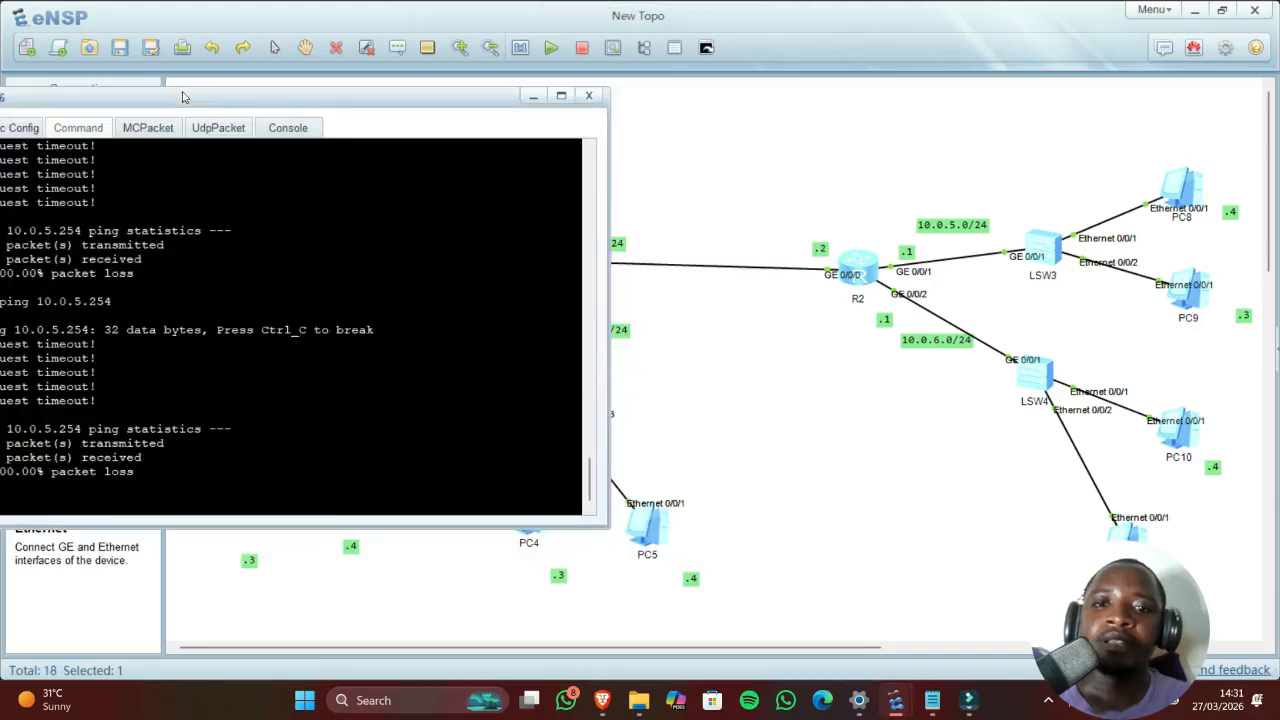
pyautogui.moveTo(356, 100); pyautogui.dragTo(1057, 120)
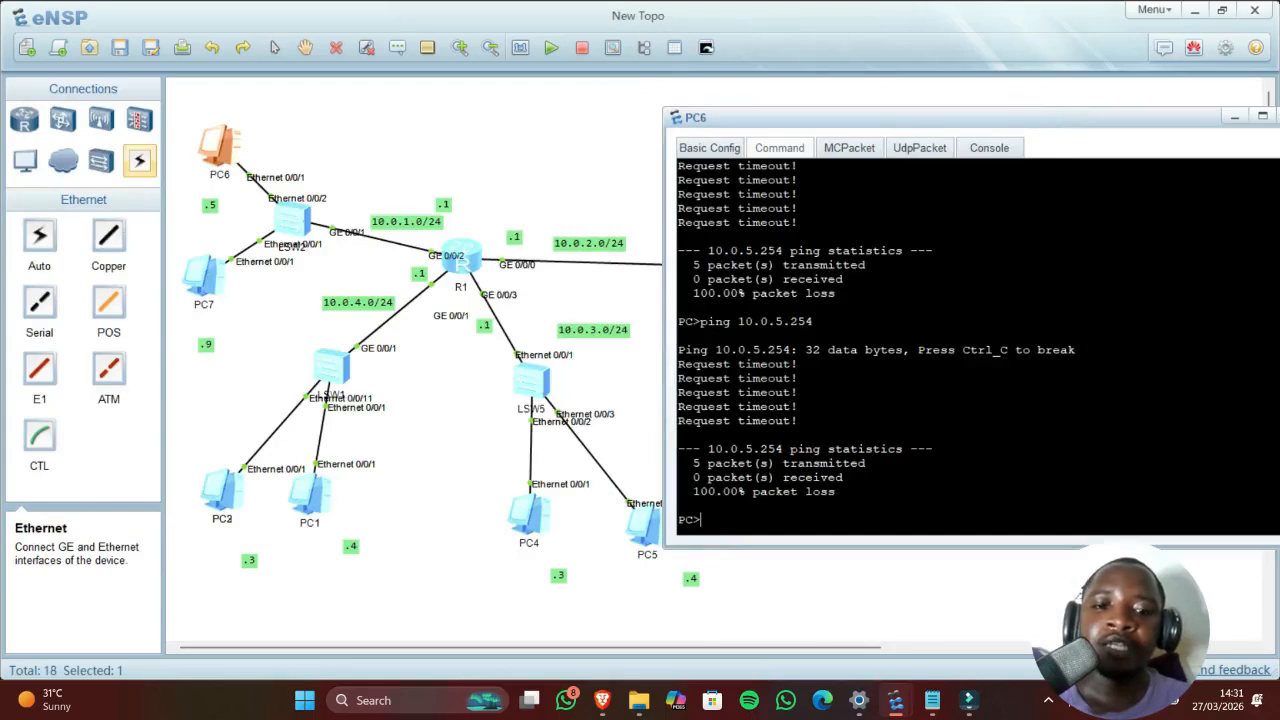
# Step: From PC6, ping 10.0.1.1 and then 10.0.2.1, both with 0% loss
pyautogui.write('ping ')
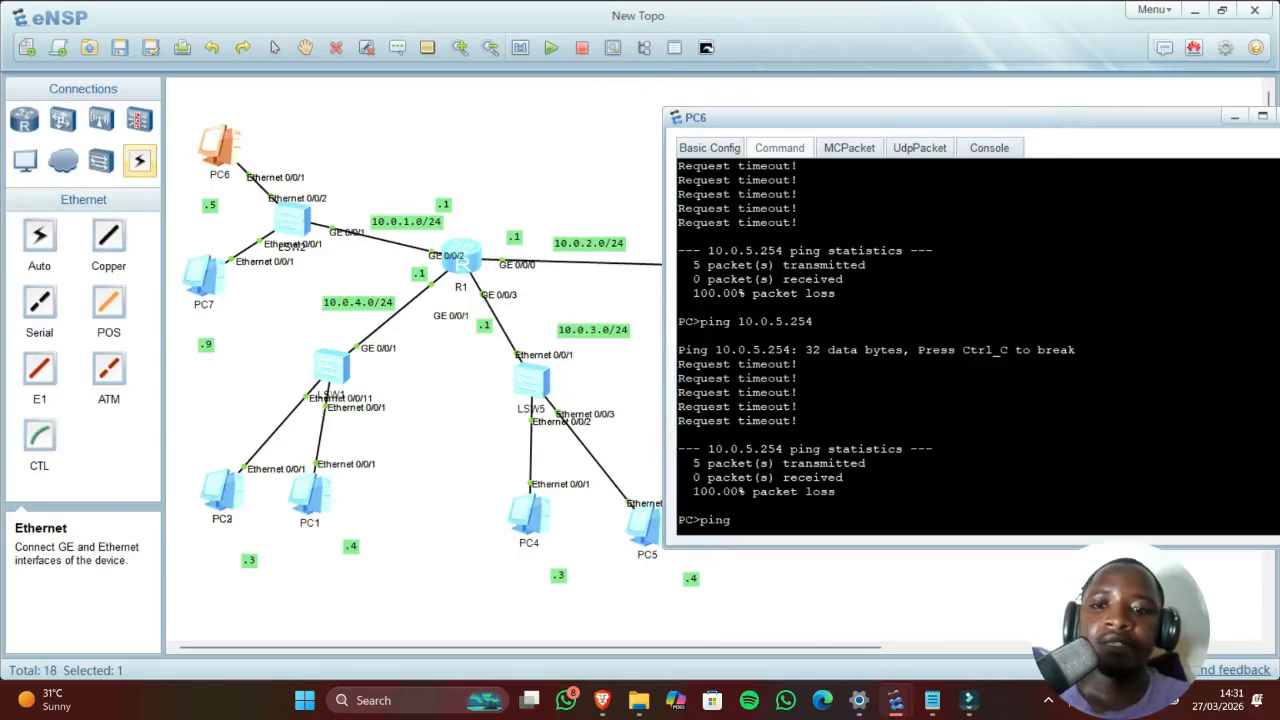
pyautogui.write('10.0.1.1')
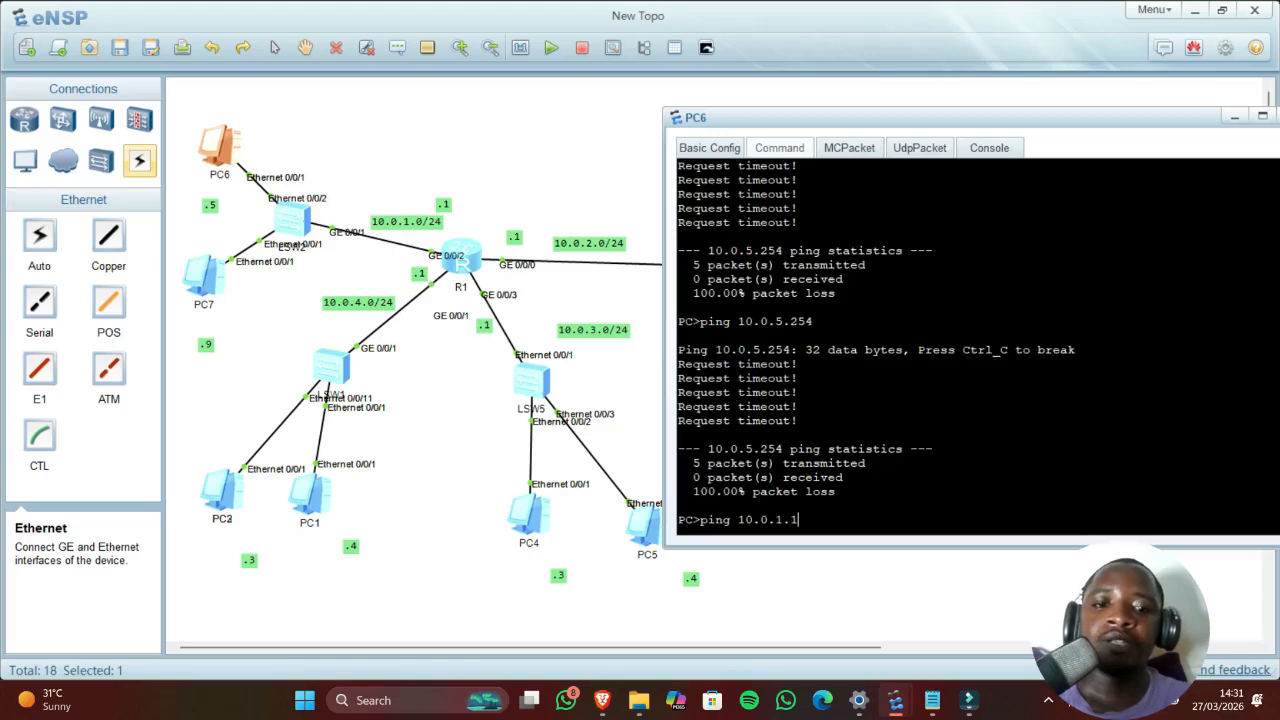
pyautogui.press('Return')
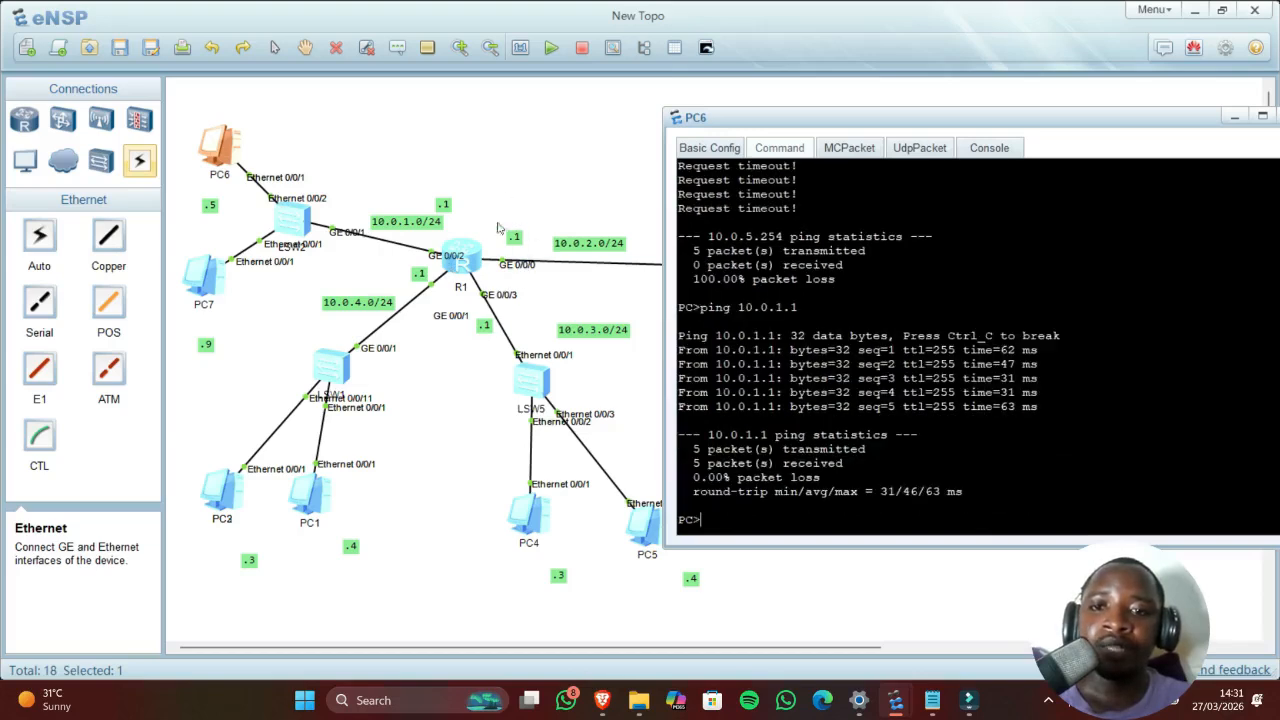
pyautogui.press('Up')
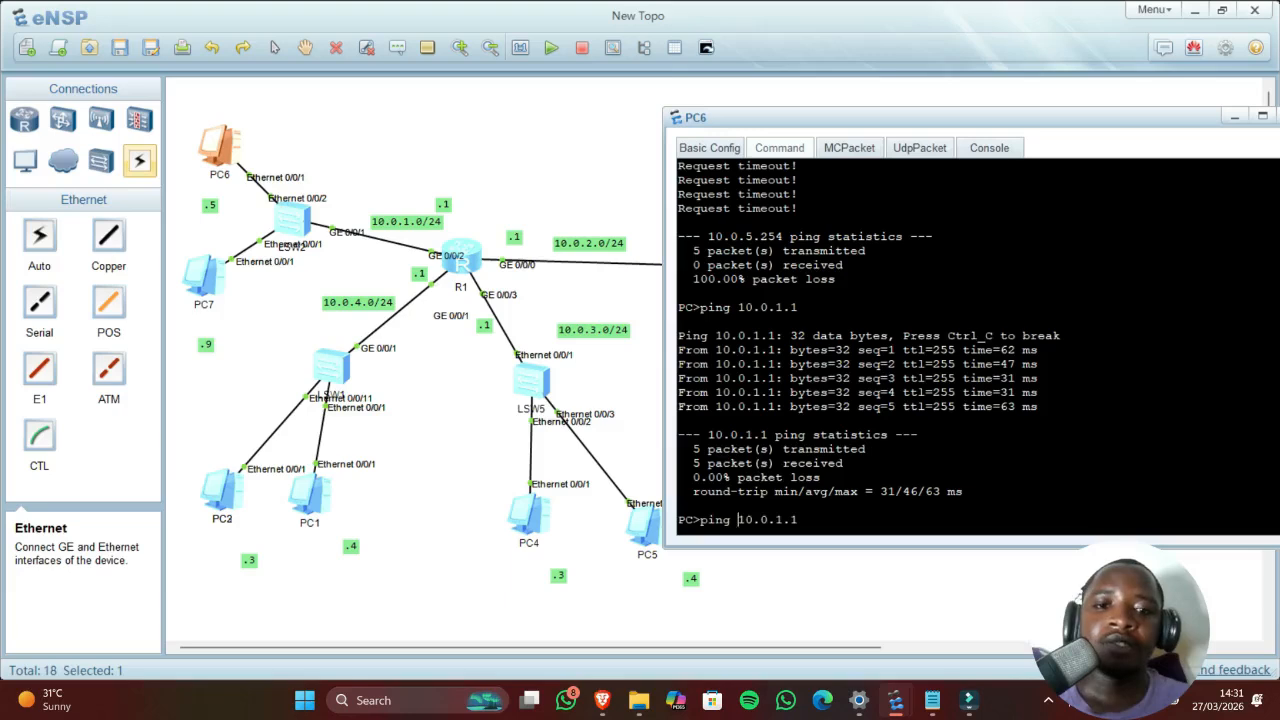
pyautogui.press('BackSpace')
pyautogui.write('2')
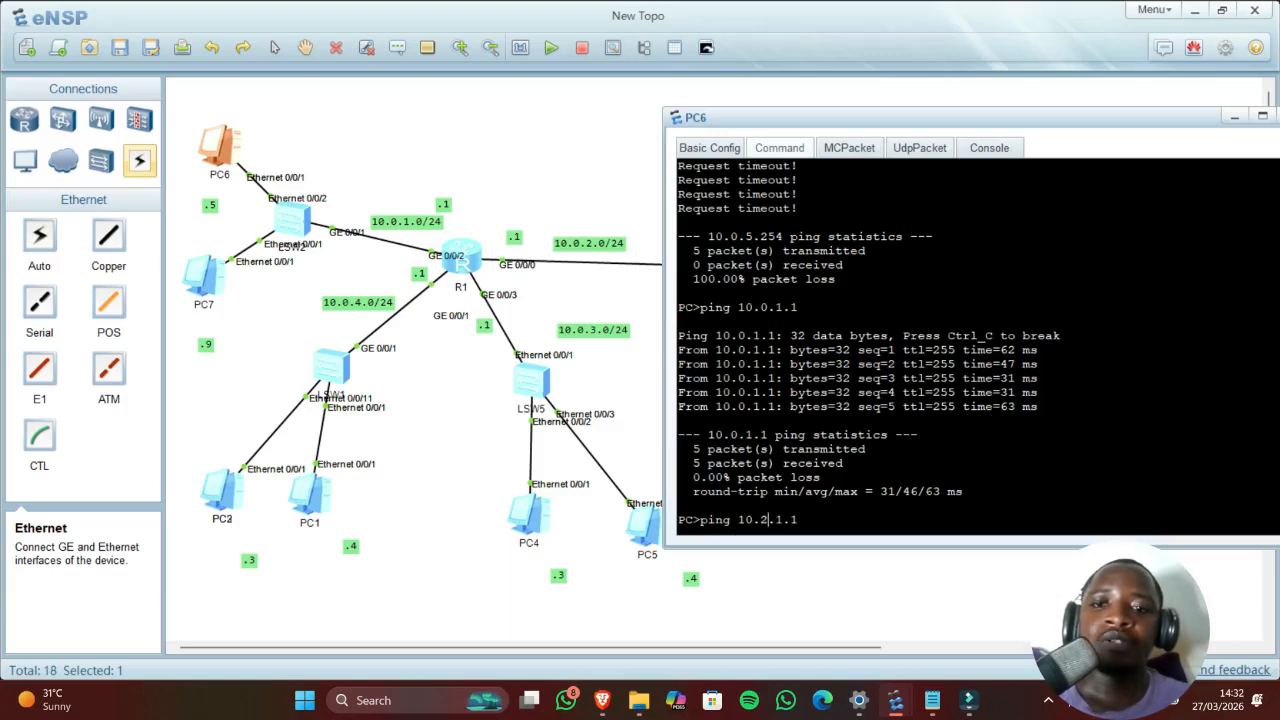
pyautogui.press('BackSpace')
pyautogui.write('0')
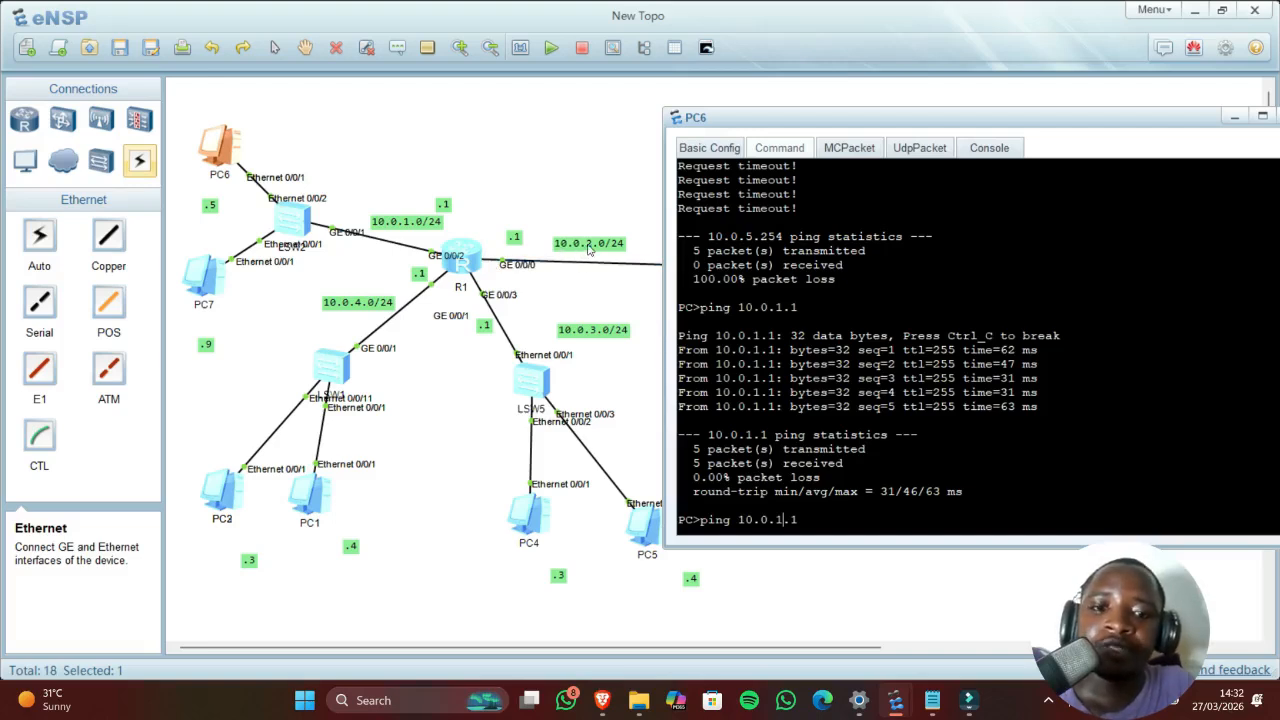
pyautogui.press('BackSpace')
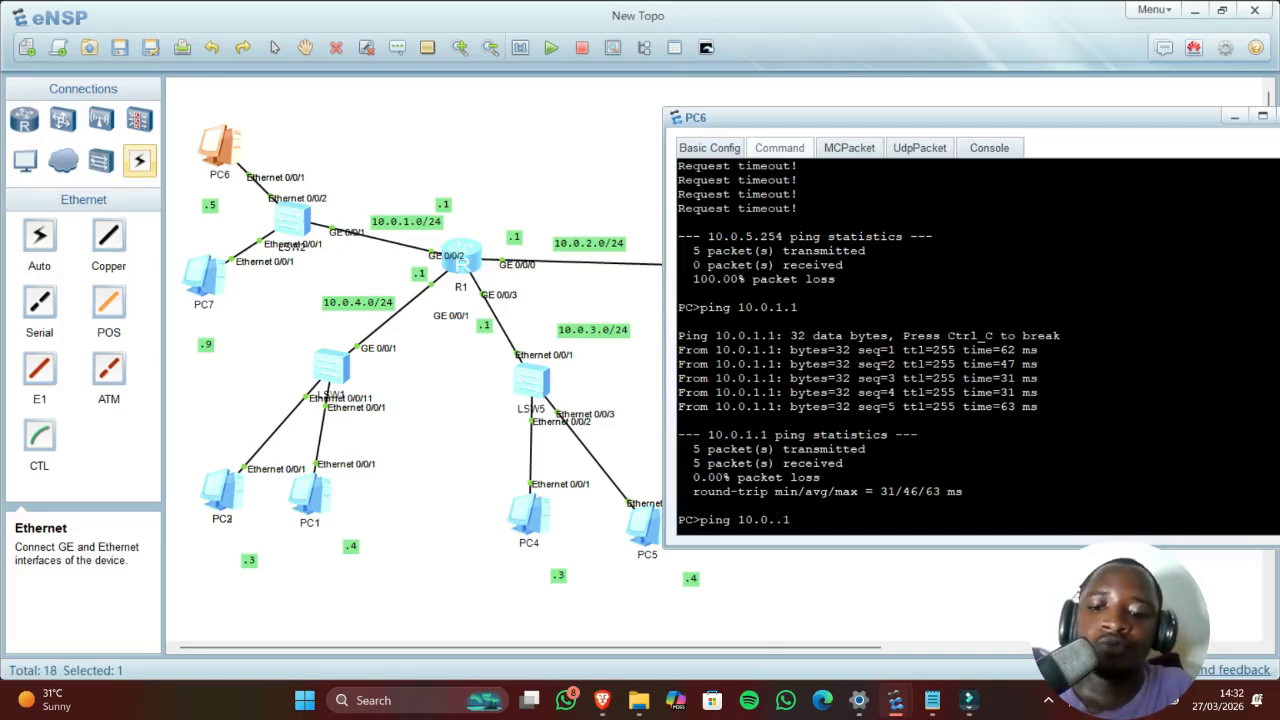
pyautogui.write('2')
pyautogui.press('Return')
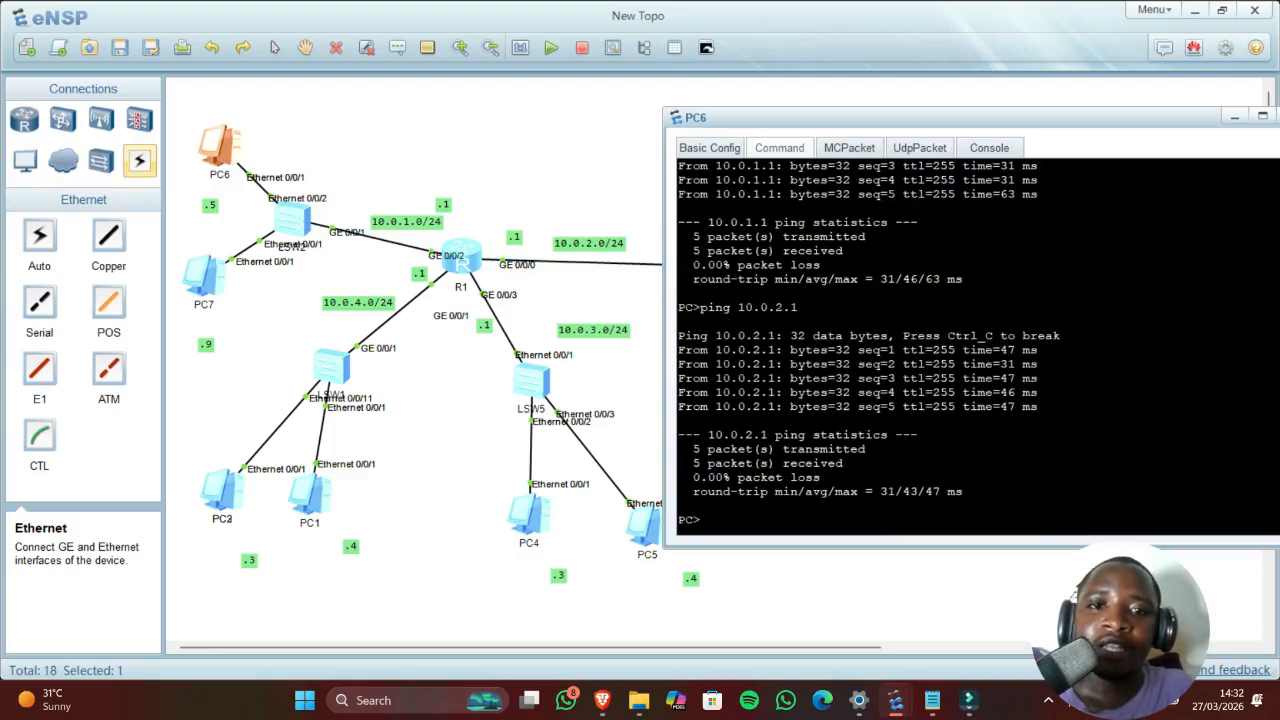
# Step: Ping R2's 10.0.2.2 from PC6, which times out
pyautogui.moveTo(774, 119); pyautogui.dragTo(905, 86)
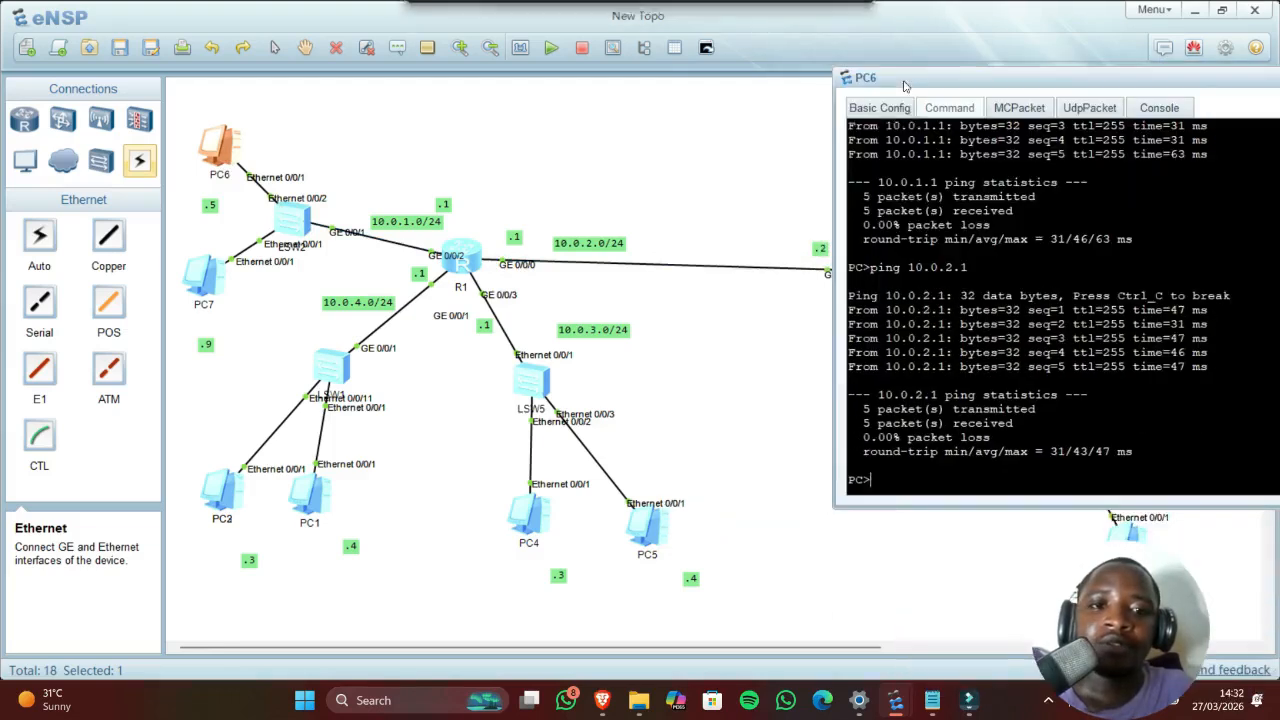
pyautogui.press('Up')
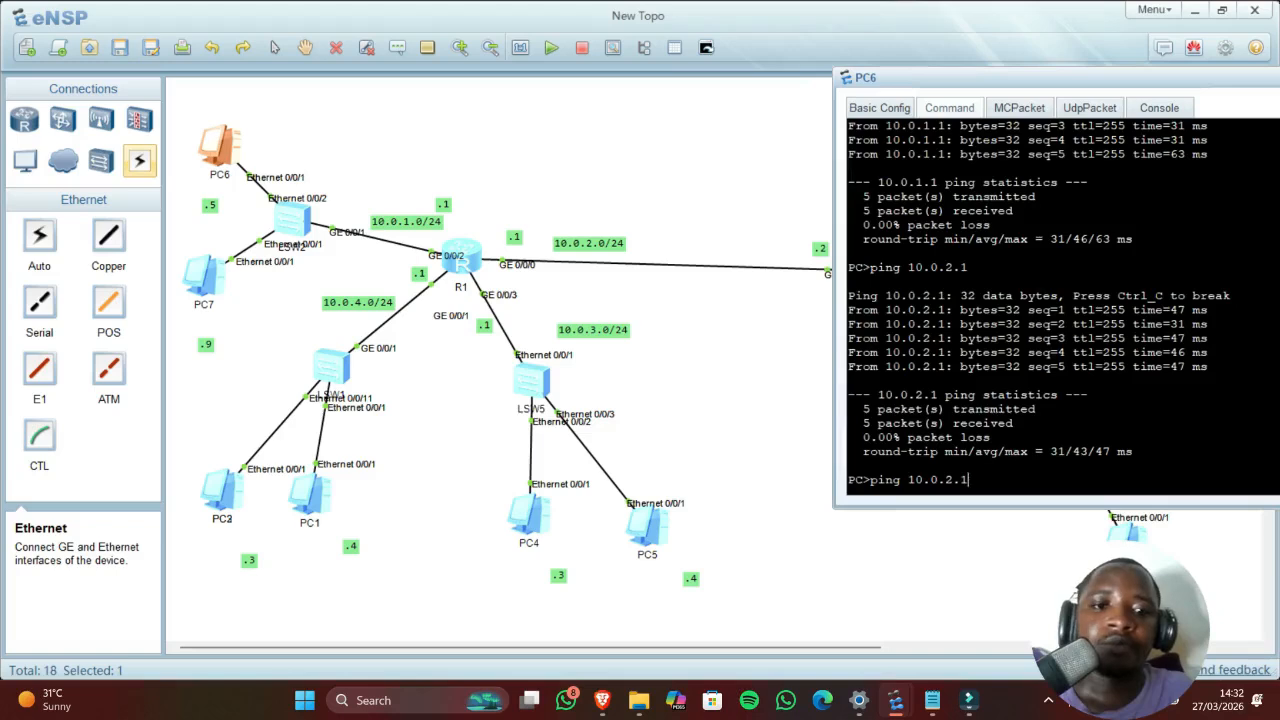
pyautogui.write('2')
pyautogui.press('Return')
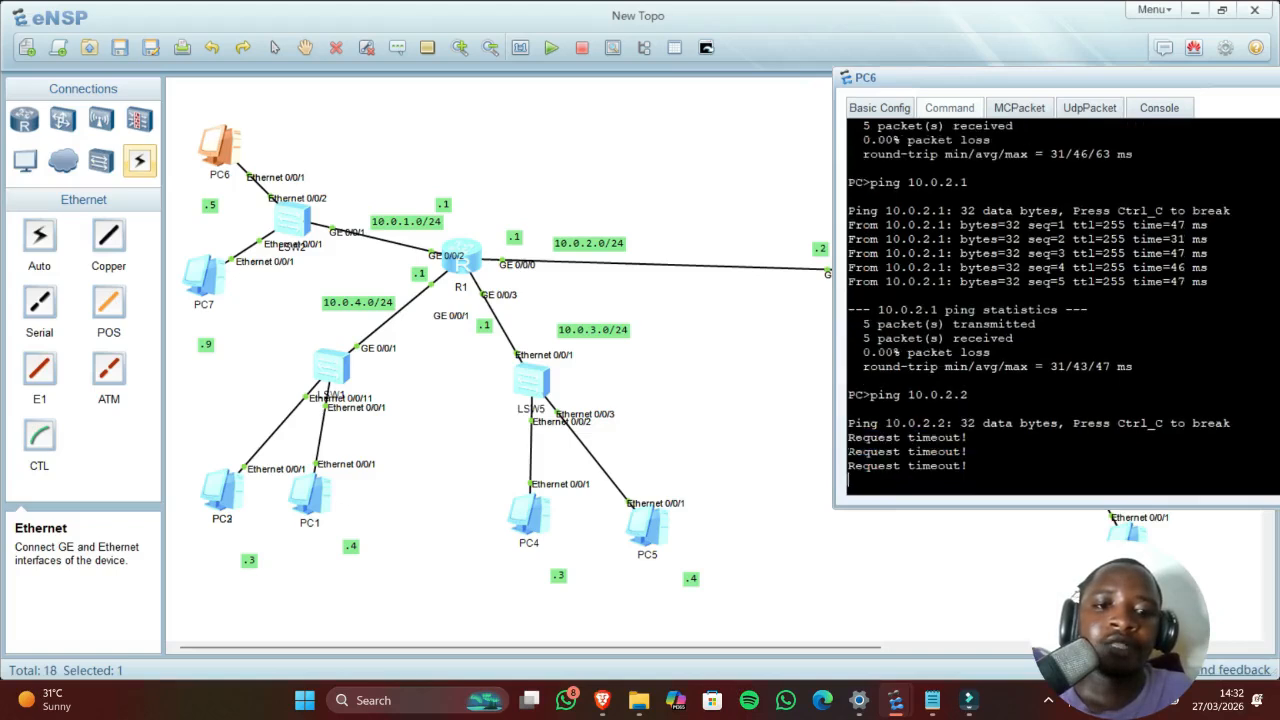
pyautogui.click(737, 399)
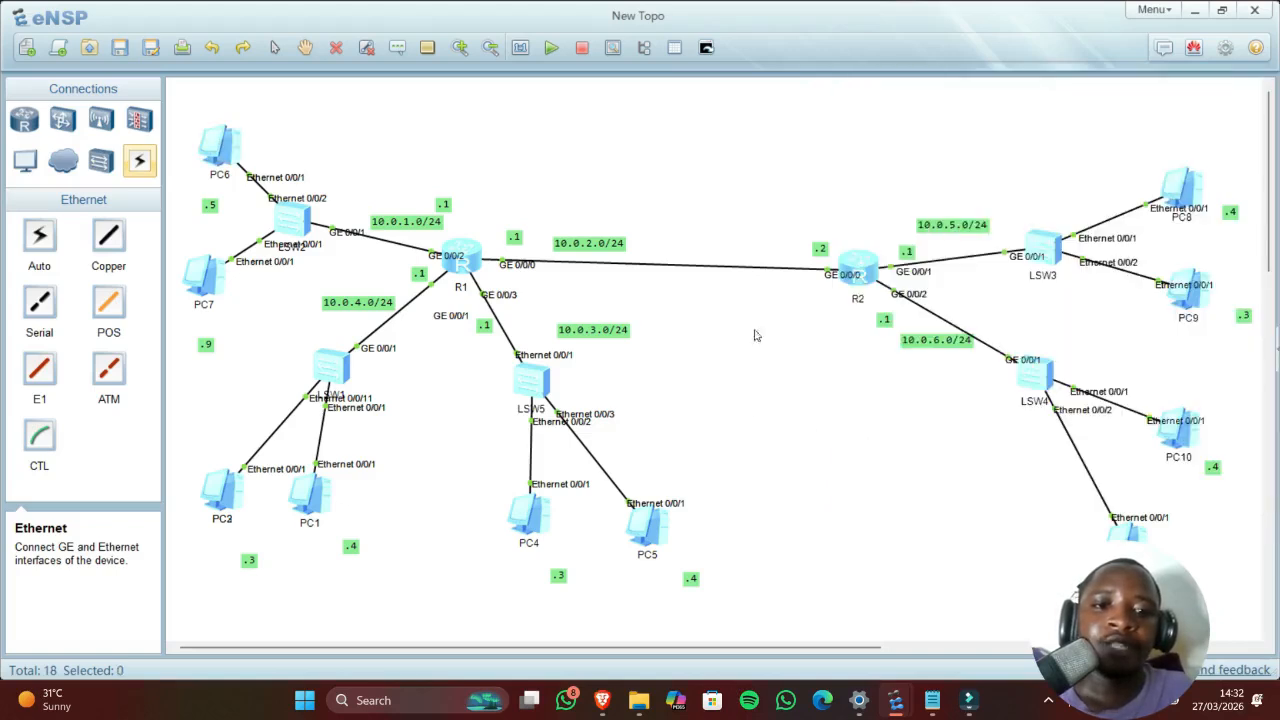
# Step: Open R2's console and enter system-view
pyautogui.doubleClick(858, 267)
pyautogui.moveTo(817, 172); pyautogui.dragTo(977, 150)
pyautogui.press('Return')
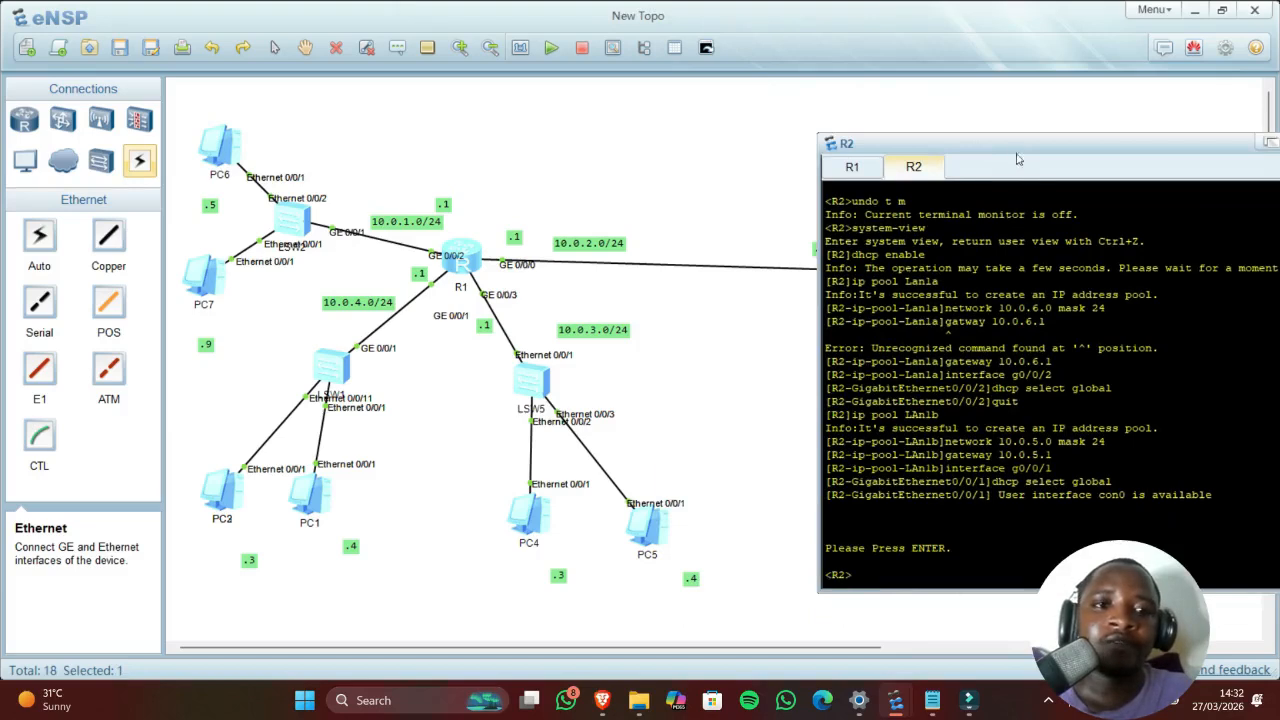
pyautogui.moveTo(1017, 150); pyautogui.dragTo(424, 89)
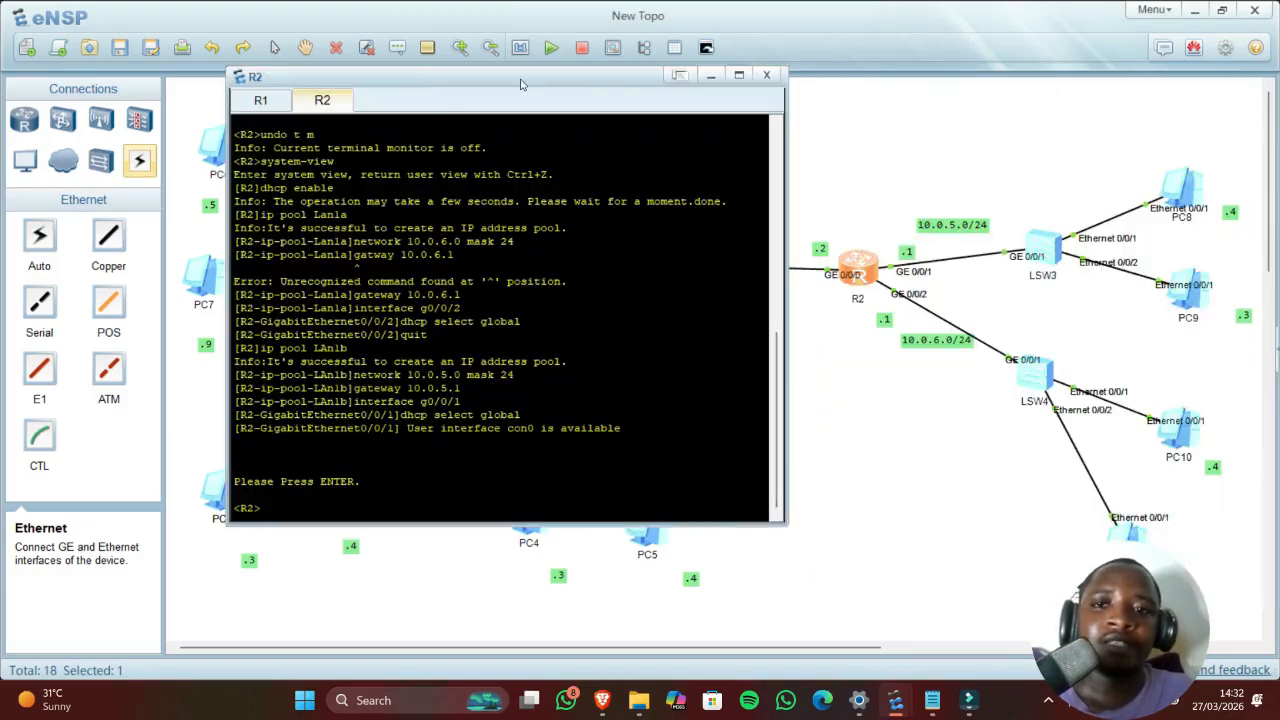
pyautogui.moveTo(524, 85); pyautogui.dragTo(428, 93)
pyautogui.write('system')
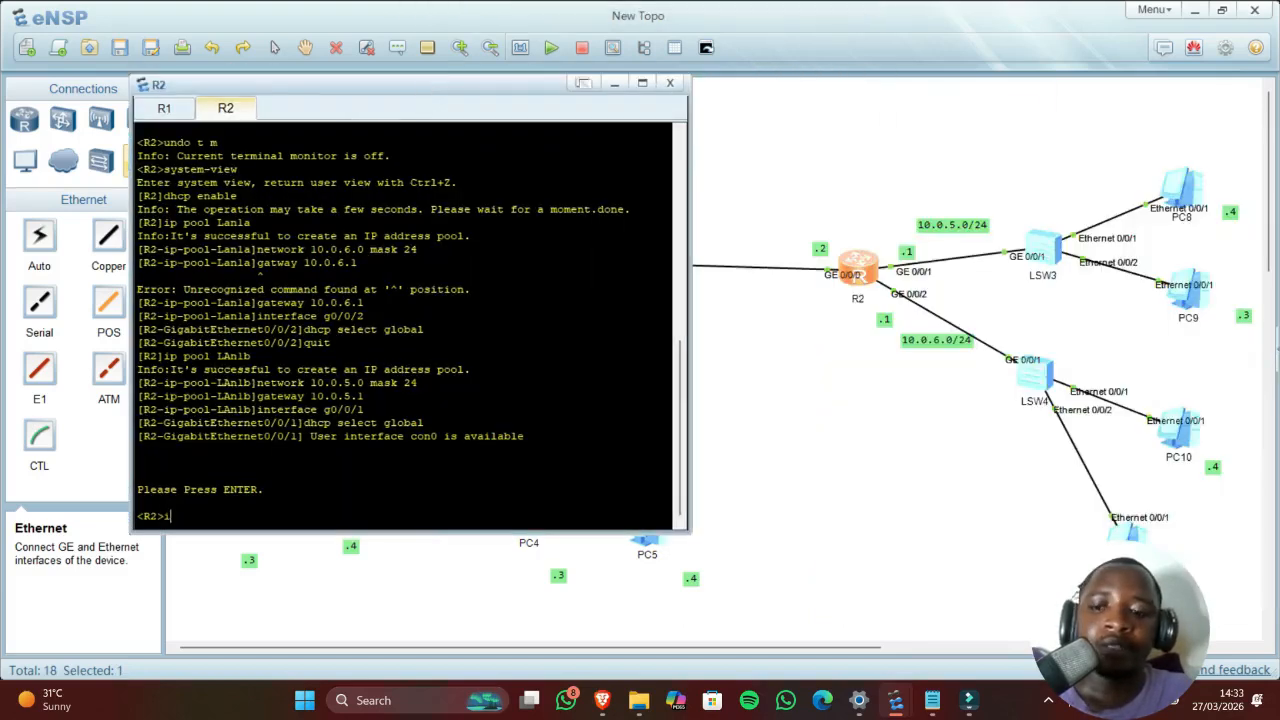
pyautogui.write('-view')
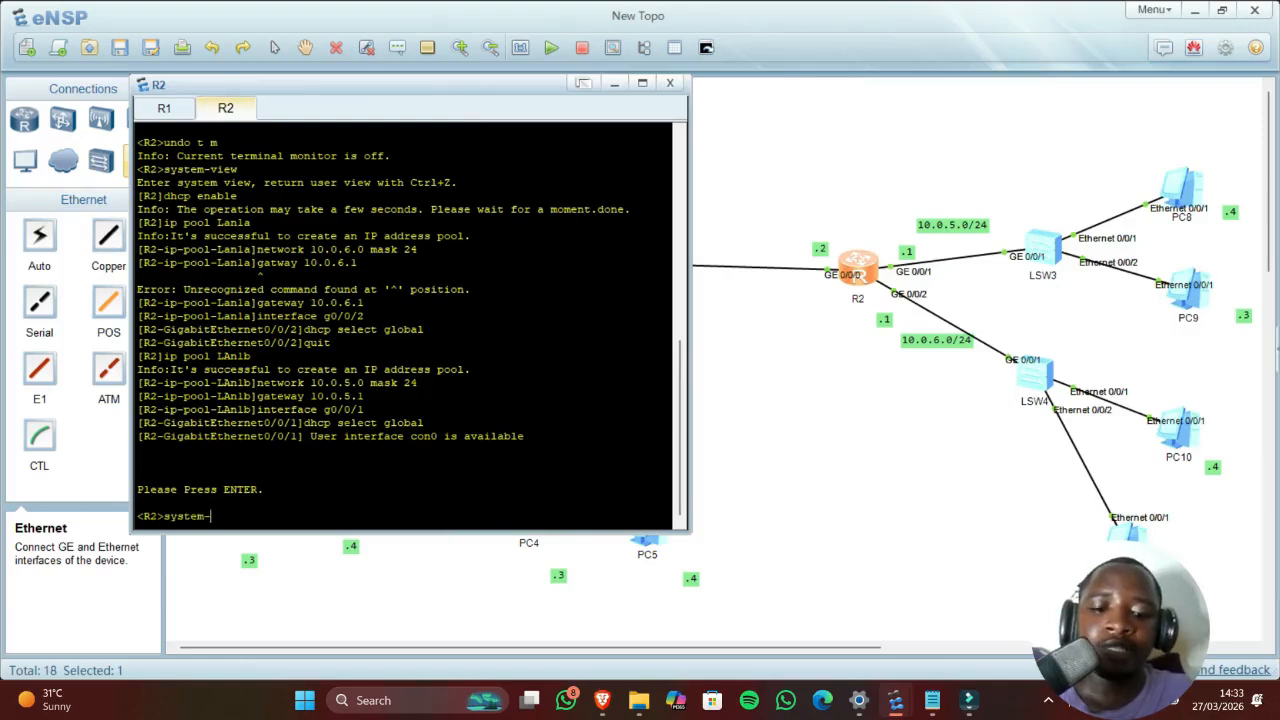
pyautogui.press('Return')
# Step: Try assigning 10.0.5.2 255.255.255.0 to R2's GE 0/0/0, which fails with an address conflict
pyautogui.write('interface')
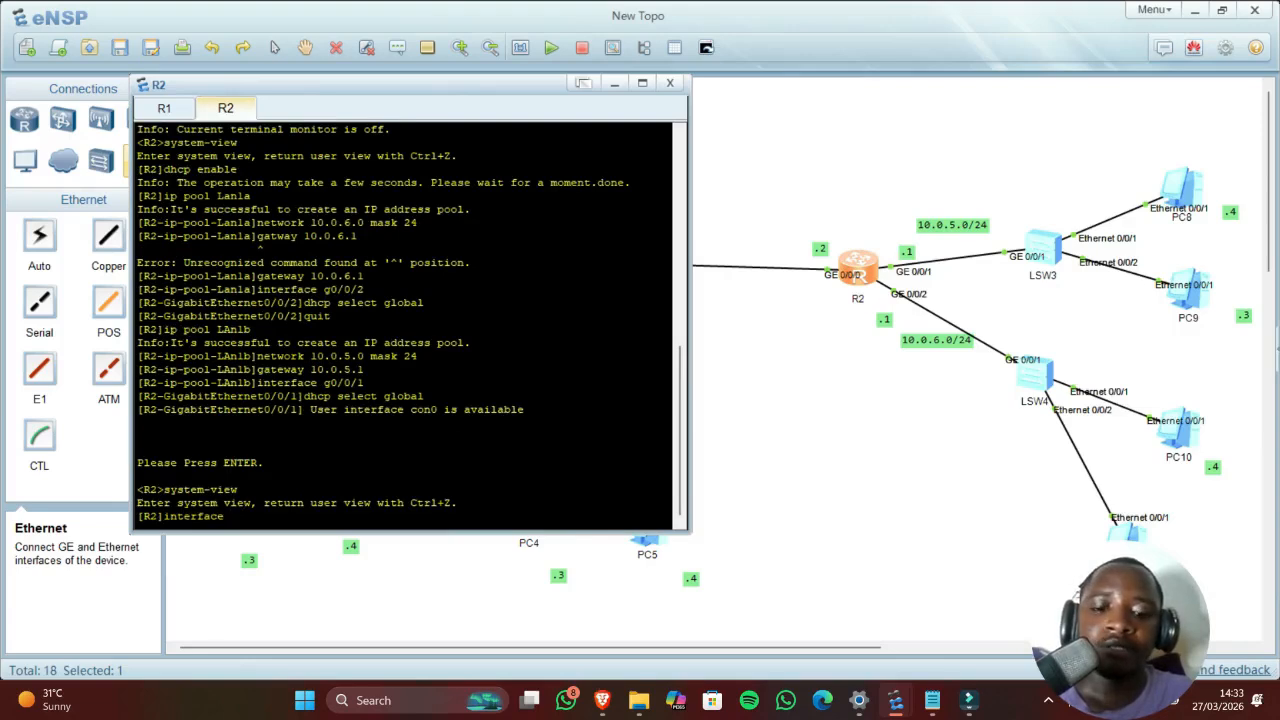
pyautogui.write(' g0/0')
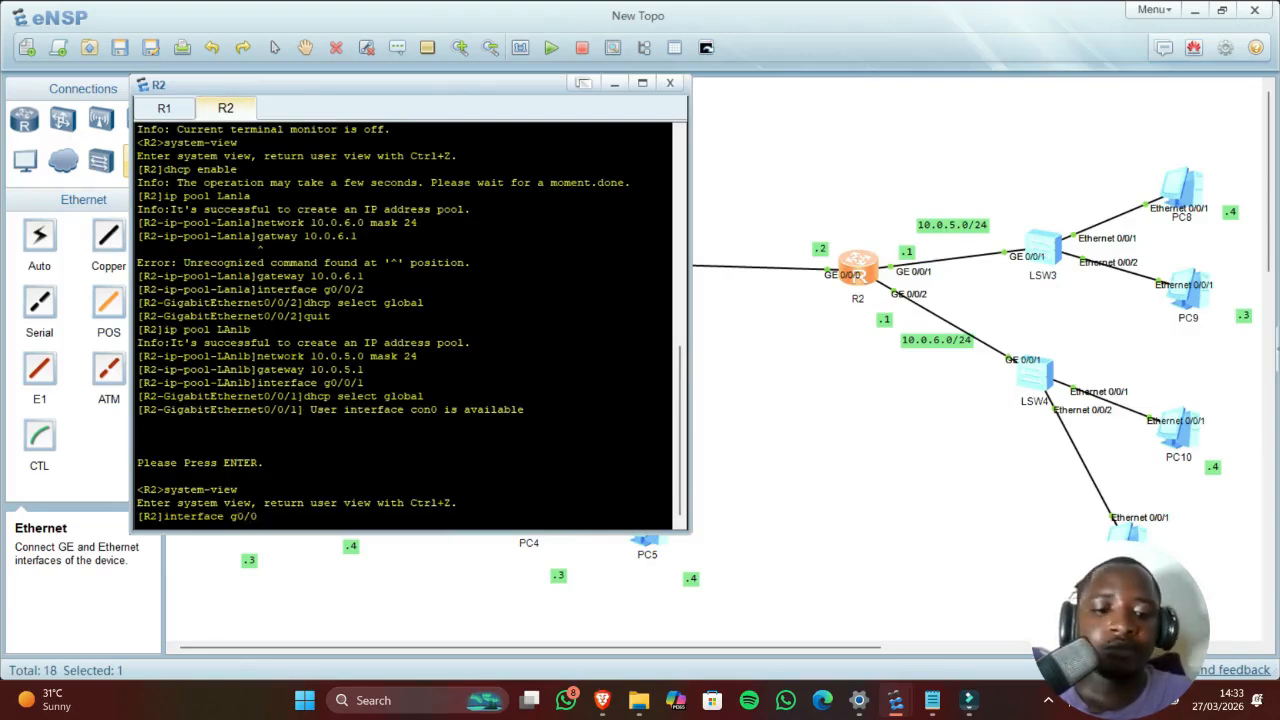
pyautogui.write('/0')
pyautogui.press('Return')
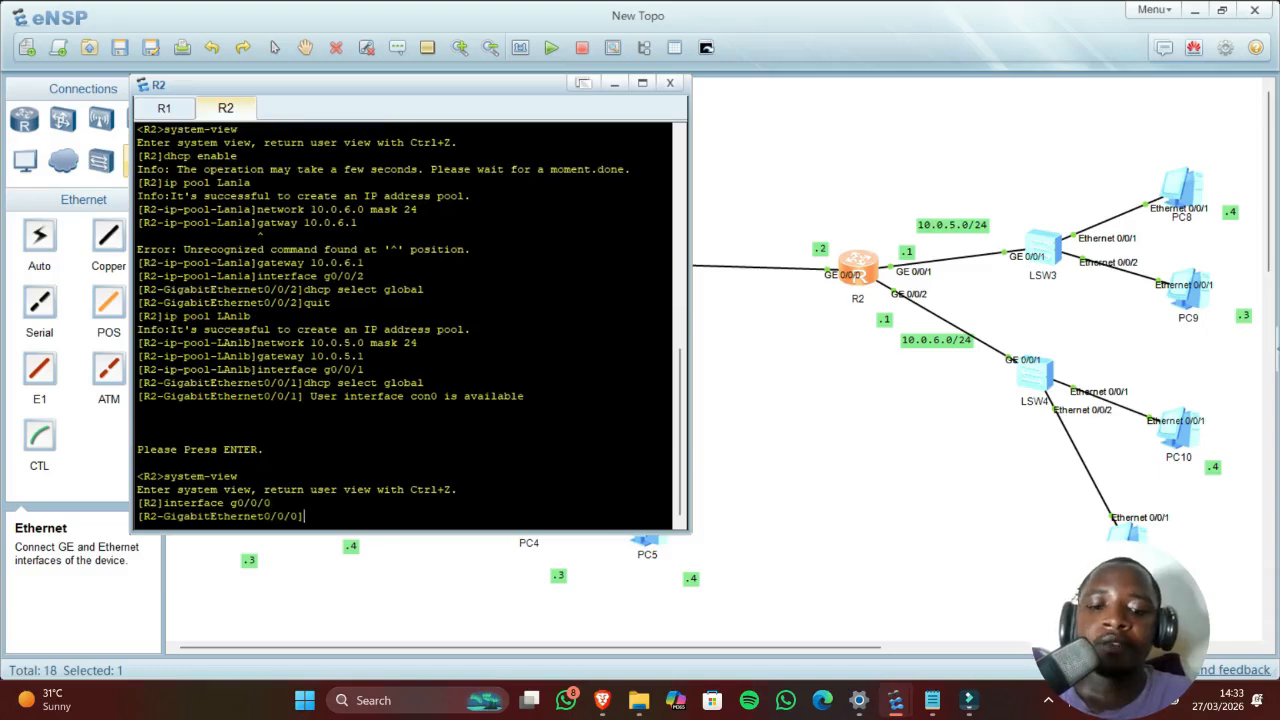
pyautogui.write('ip adr')
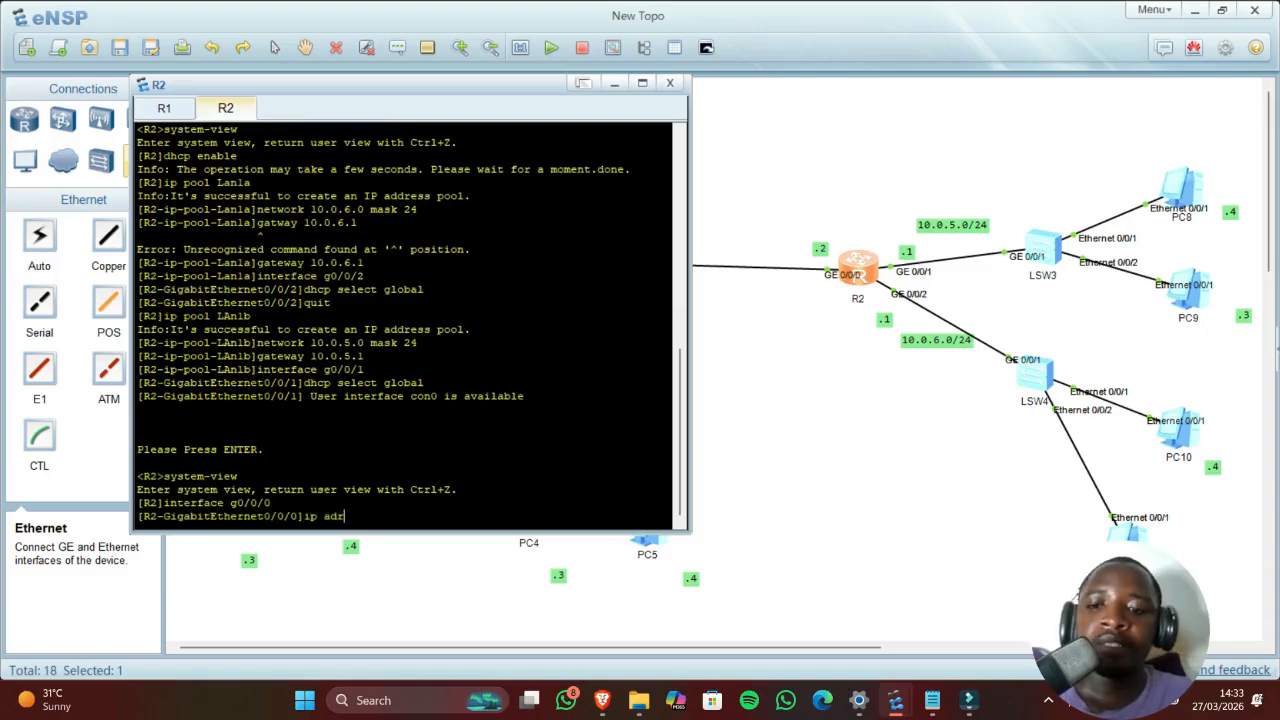
pyautogui.press('BackSpace')
pyautogui.write('dress')
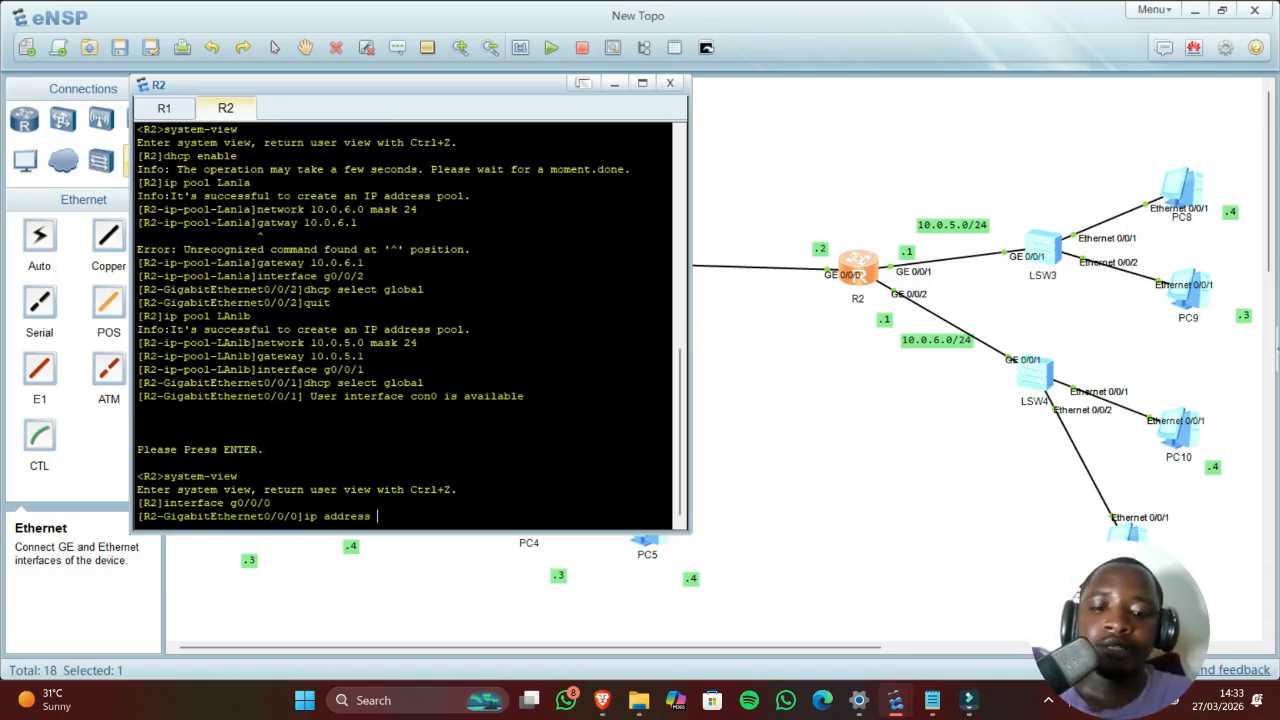
pyautogui.write(' 10.0.')
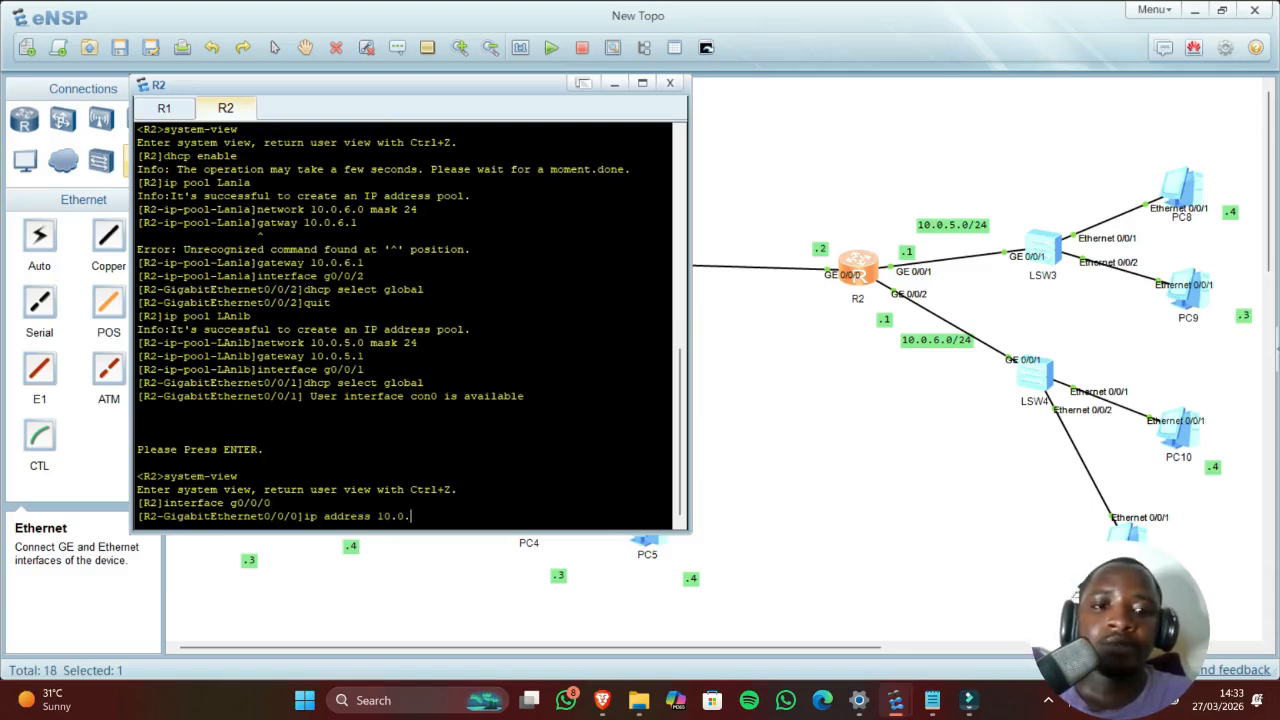
pyautogui.write('5')
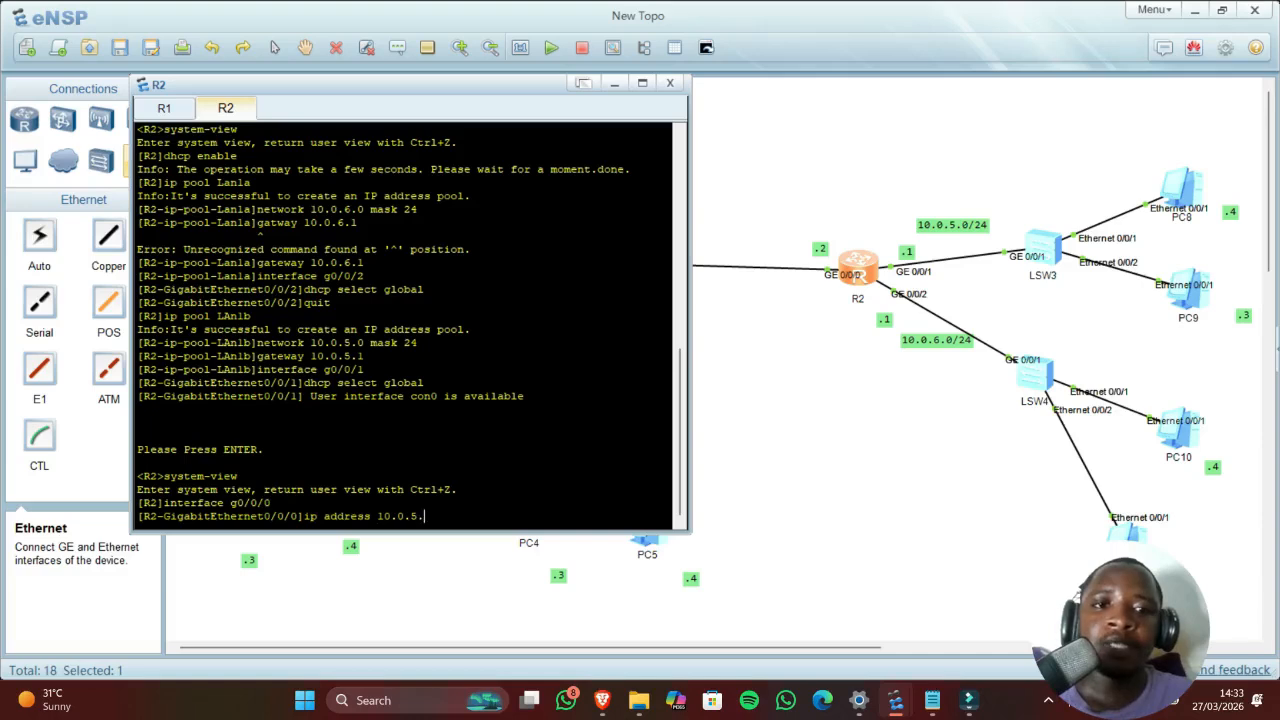
pyautogui.write('.2')
pyautogui.press('Return')
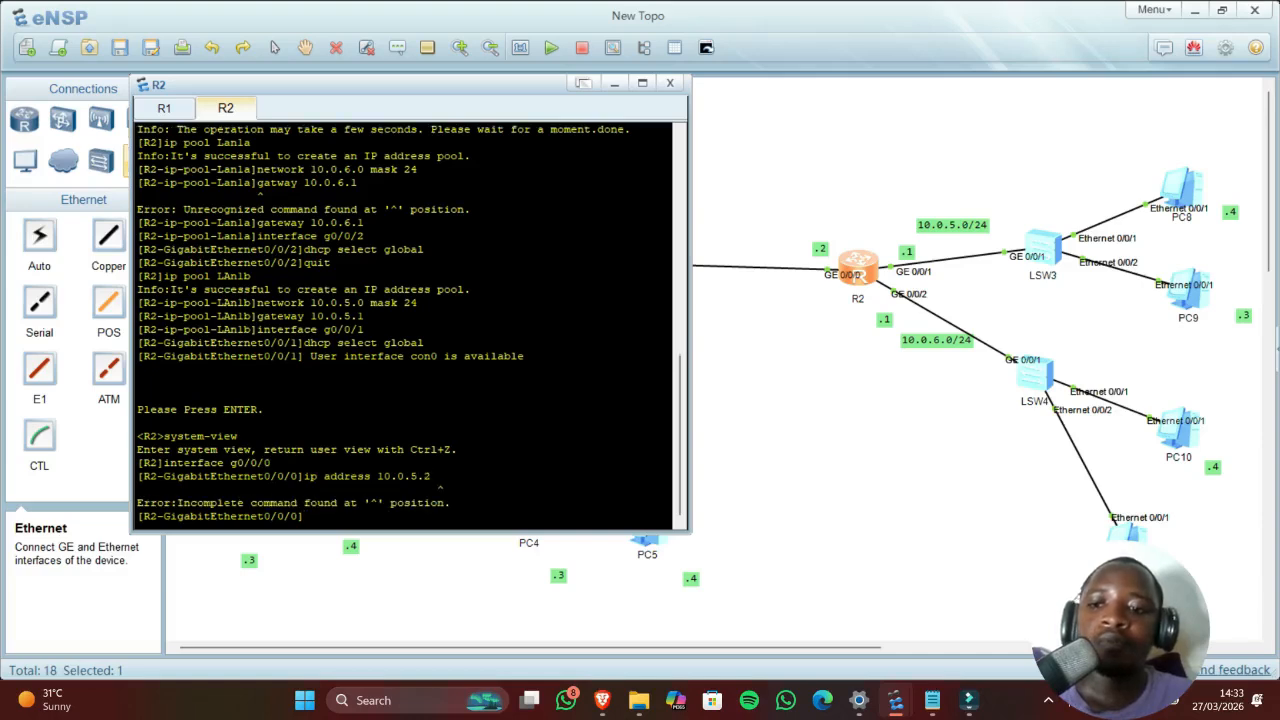
pyautogui.press('Up')
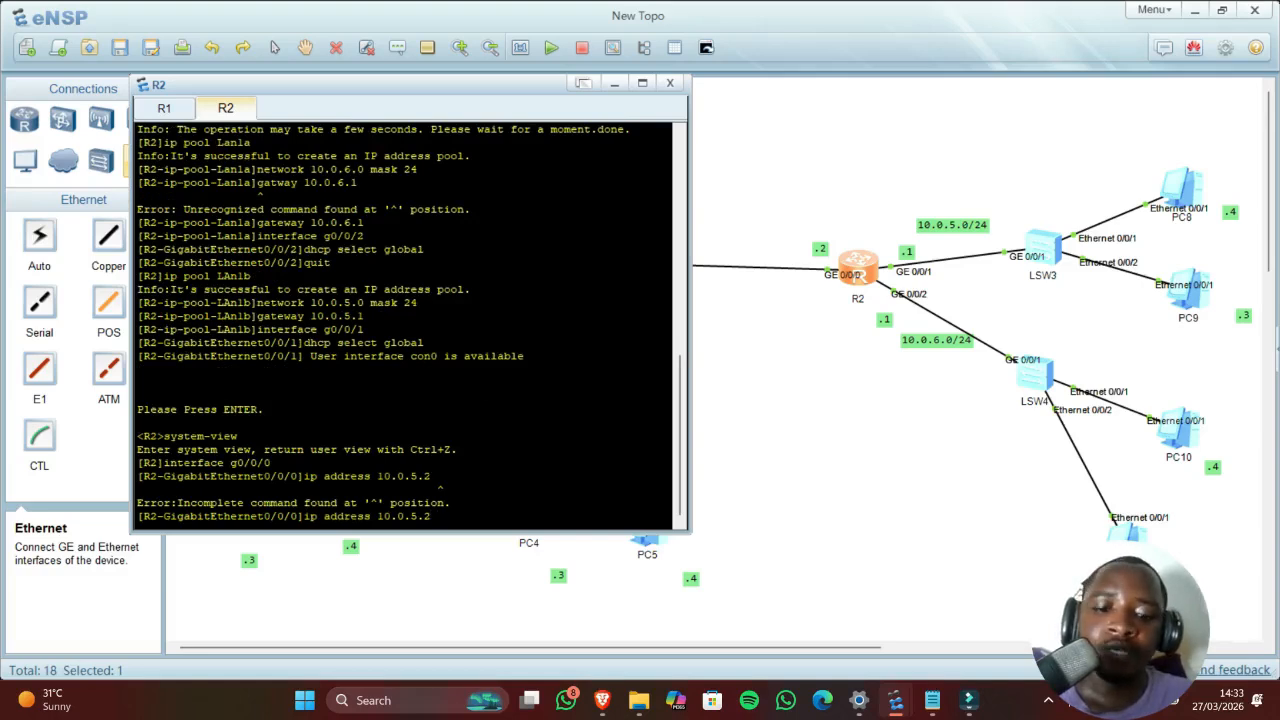
pyautogui.write('mask')
pyautogui.press('BackSpace')
pyautogui.press('BackSpace')
pyautogui.press('BackSpace')
pyautogui.press('BackSpace')
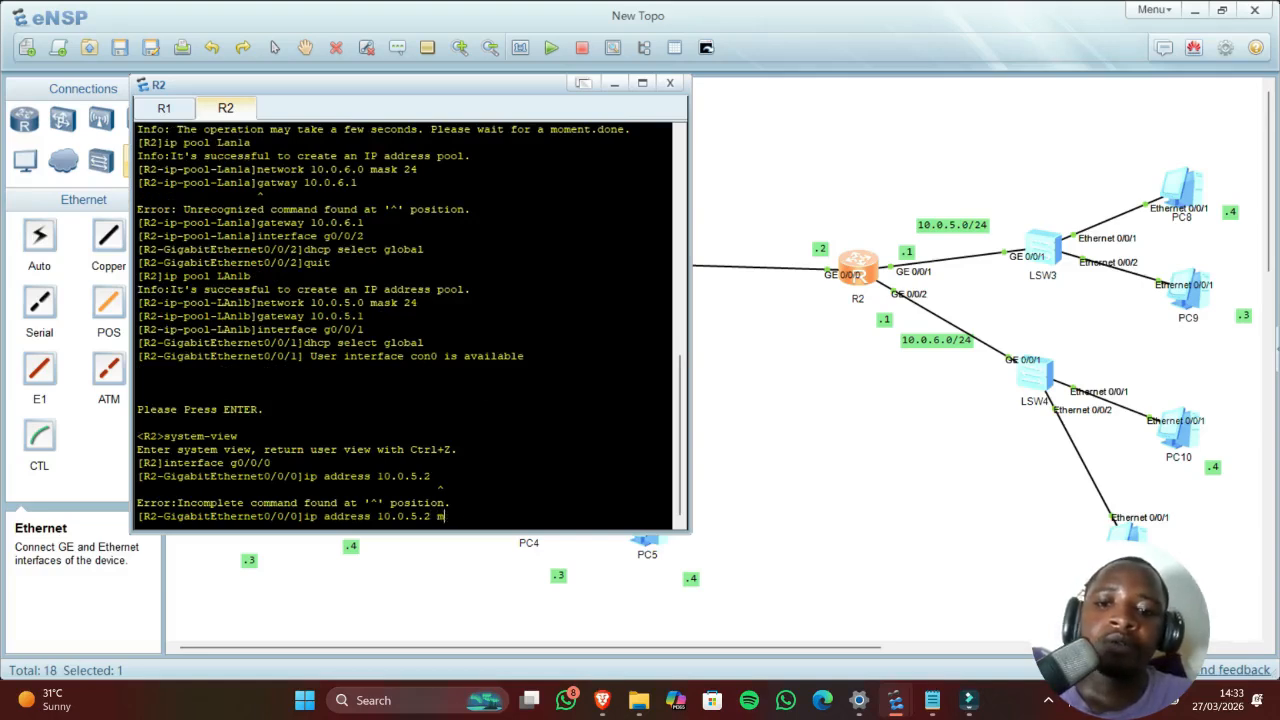
pyautogui.write('255.')
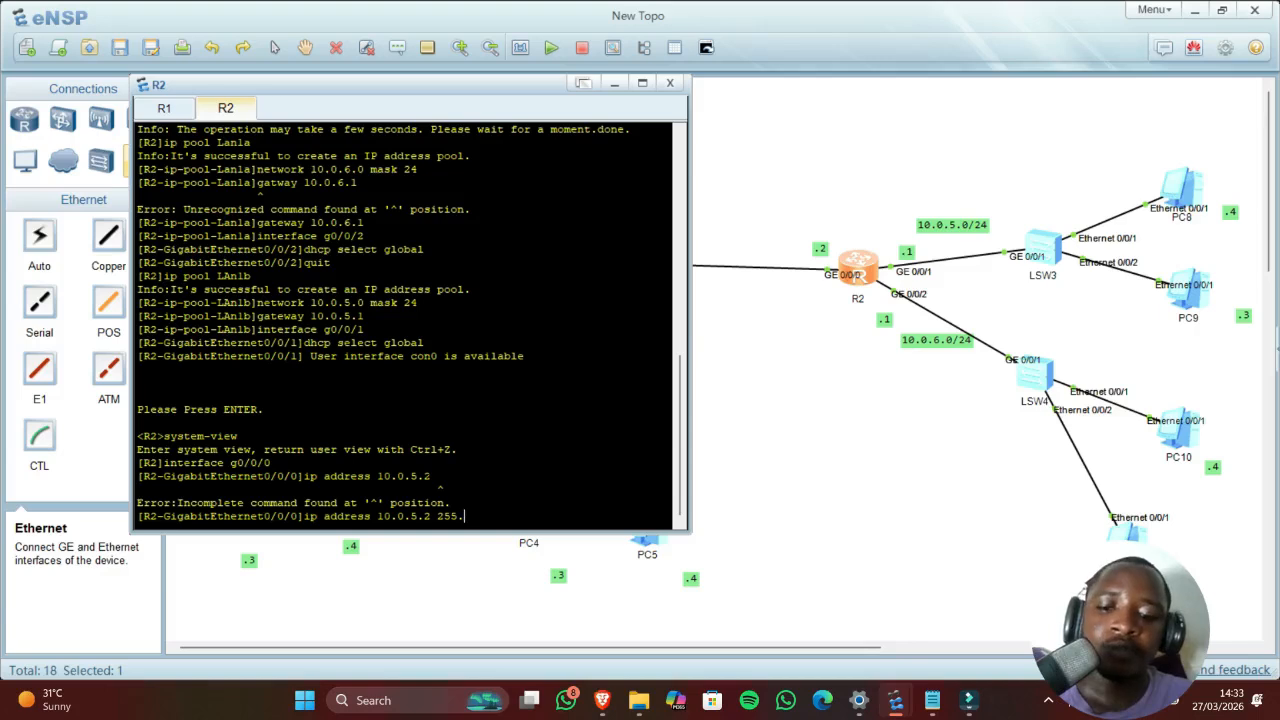
pyautogui.write('255.255.0')
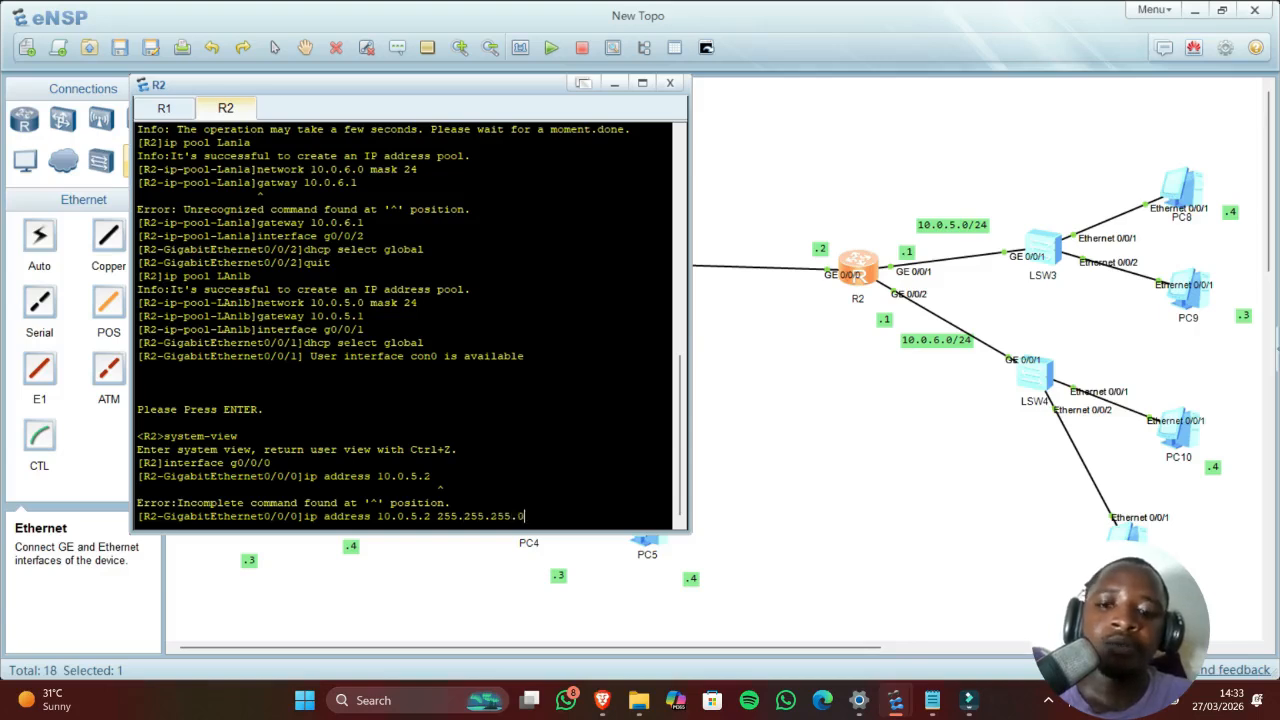
pyautogui.press('Return')
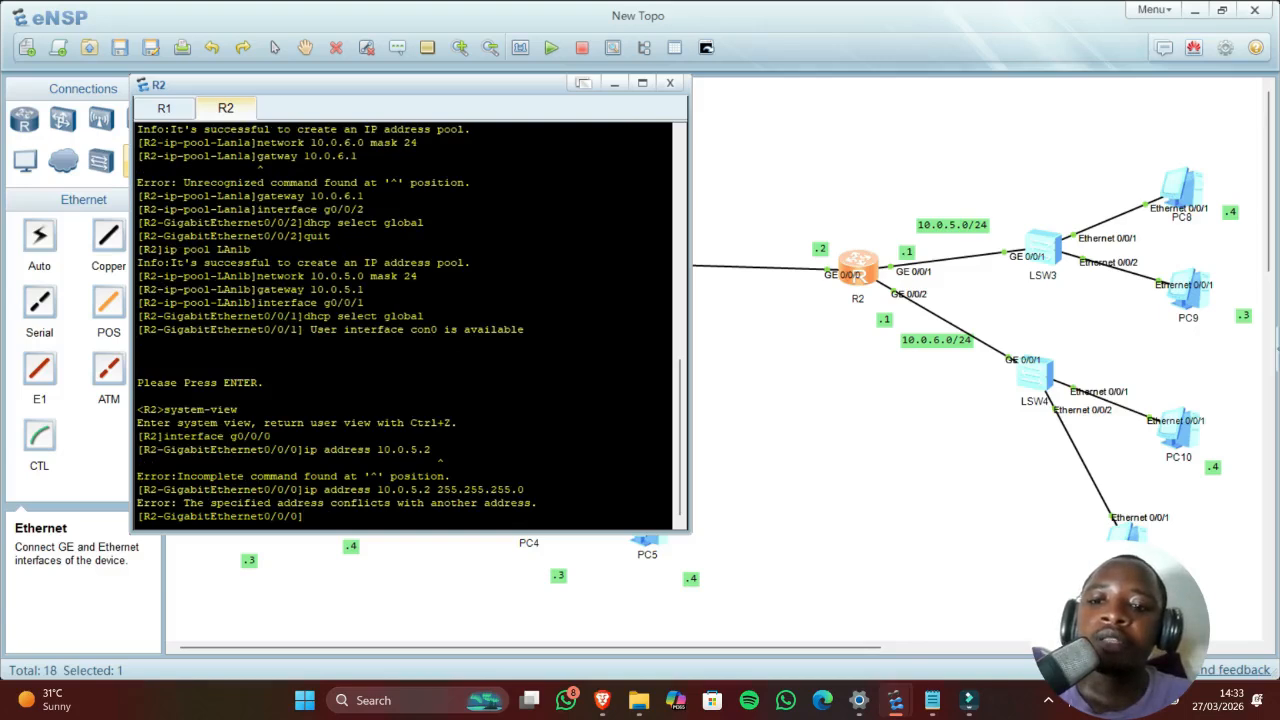
# Step: Reopen R2's console and quit the interface view back to system view
pyautogui.click(827, 326)
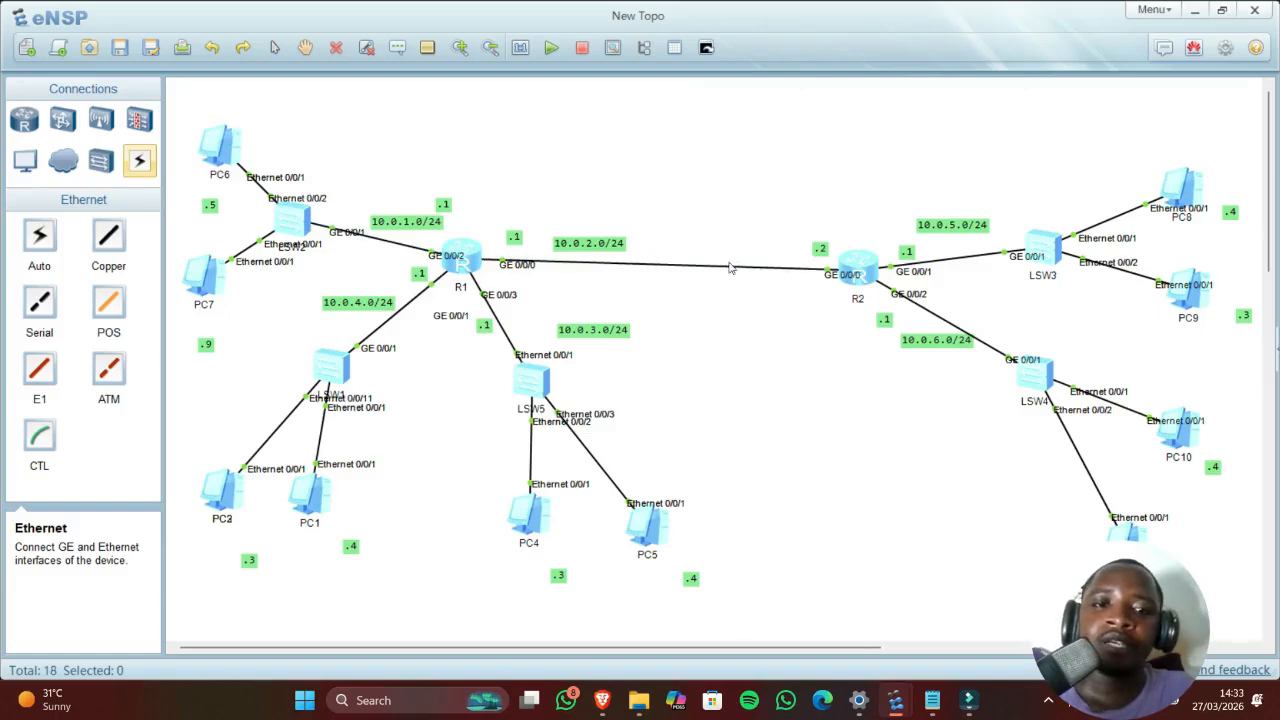
pyautogui.doubleClick(860, 266)
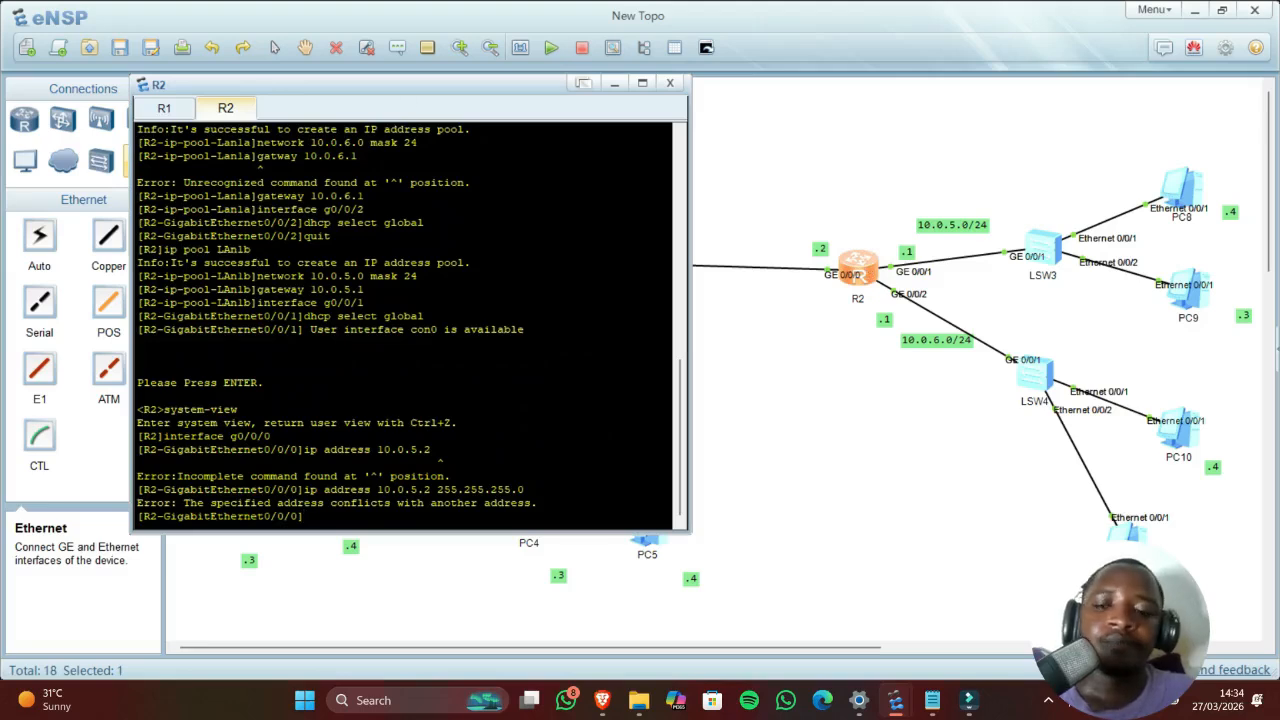
pyautogui.press('Return')
pyautogui.press('Return')
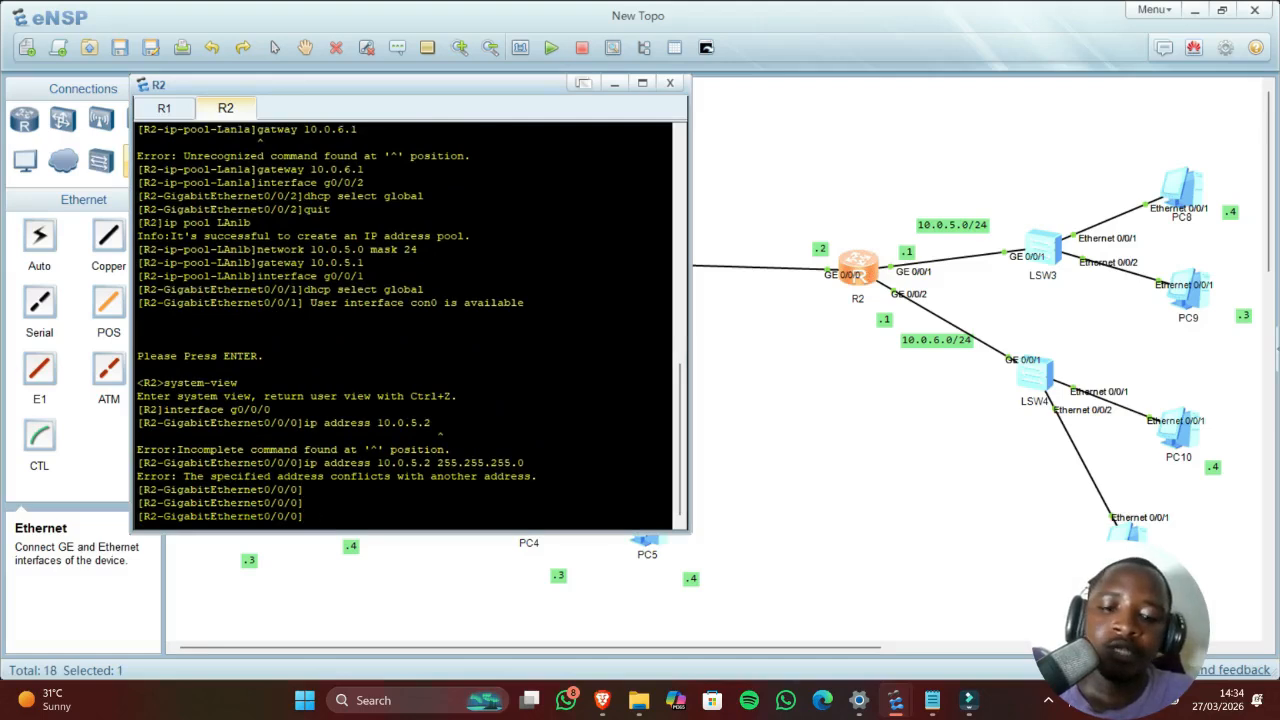
pyautogui.write('quit')
pyautogui.press('Return')
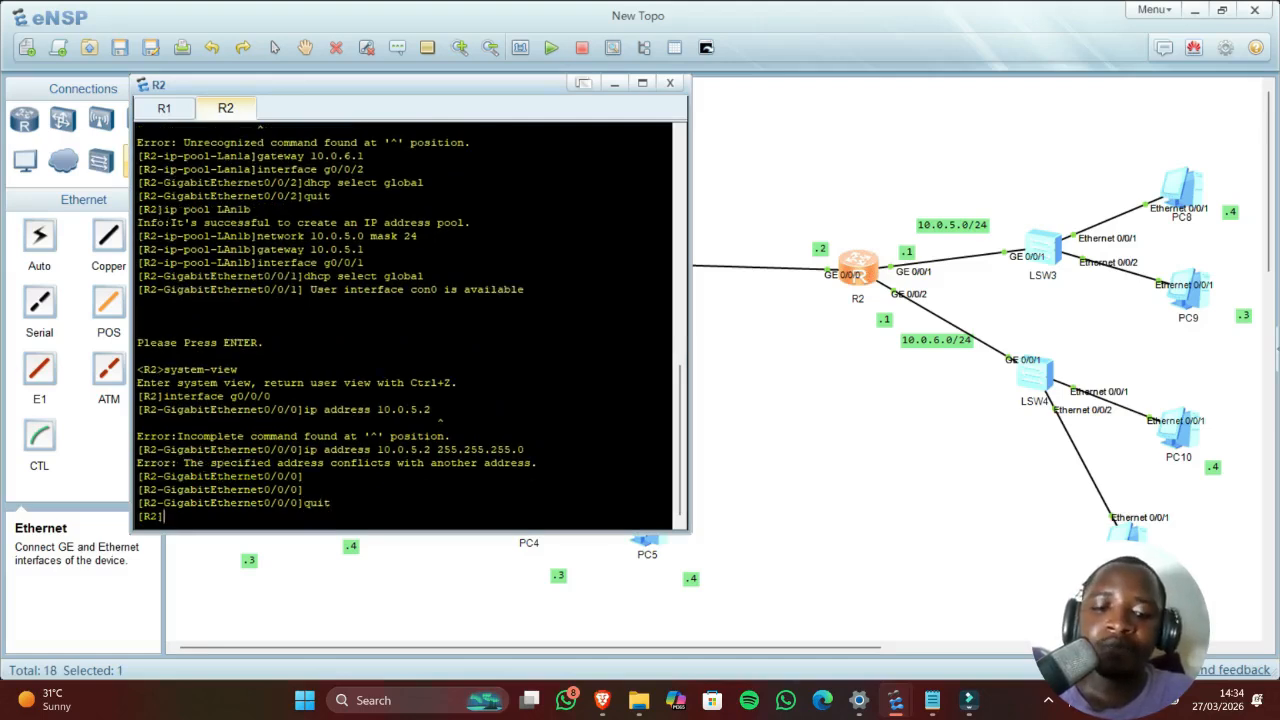
# Step: Enter 'ip route-static 10.0.1.0 255.255.255.0 10.0.2.1' on R2 and apply it
pyautogui.write('ip')
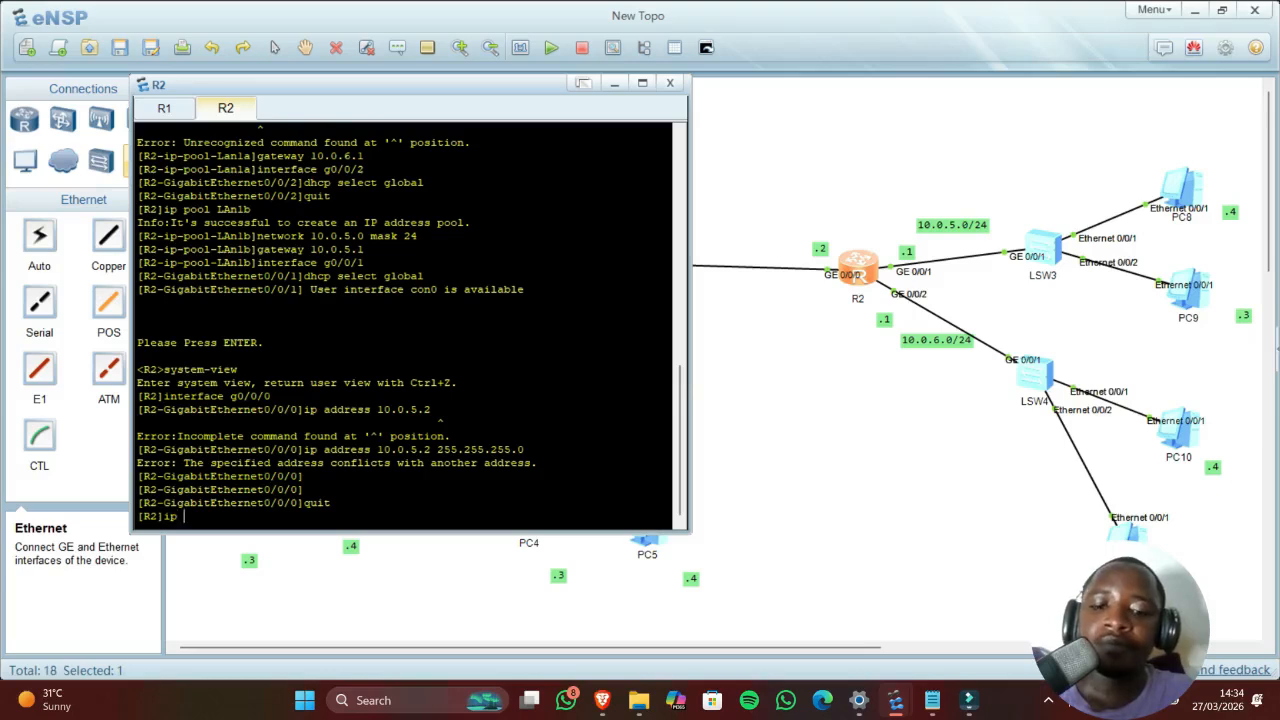
pyautogui.write(' sta')
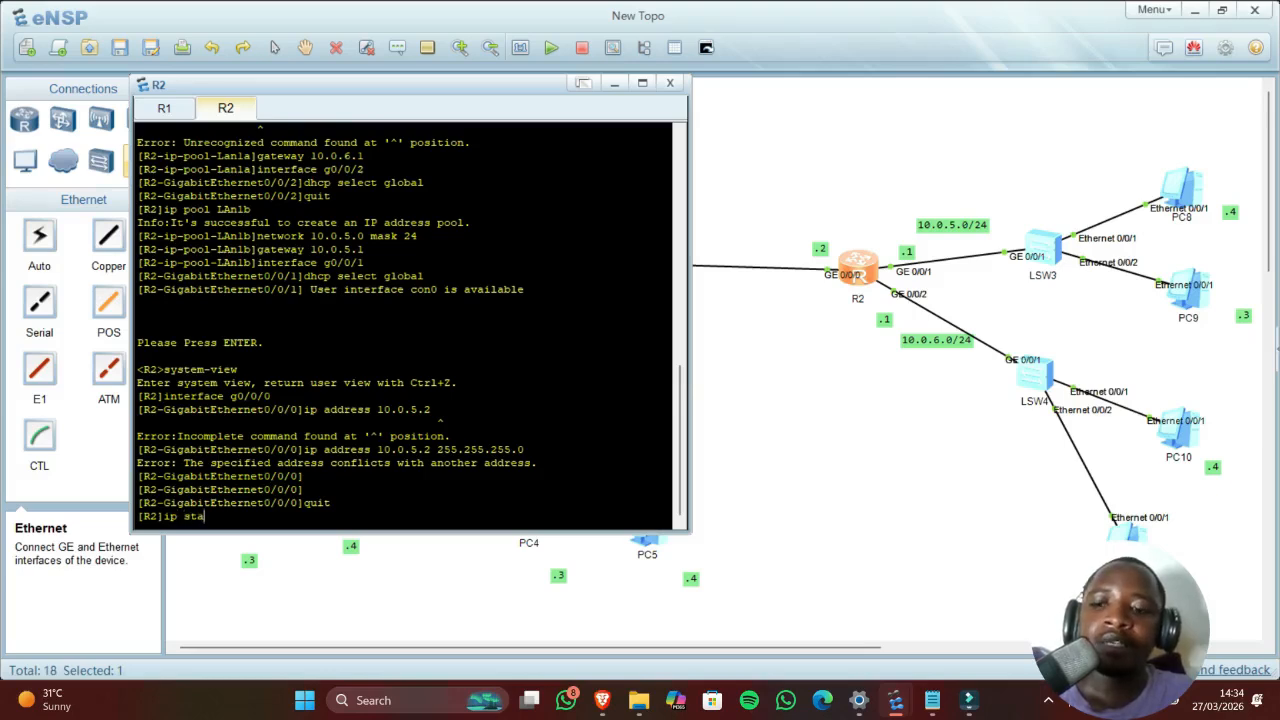
pyautogui.press('BackSpace')
pyautogui.press('BackSpace')
pyautogui.press('BackSpace')
pyautogui.write('route')
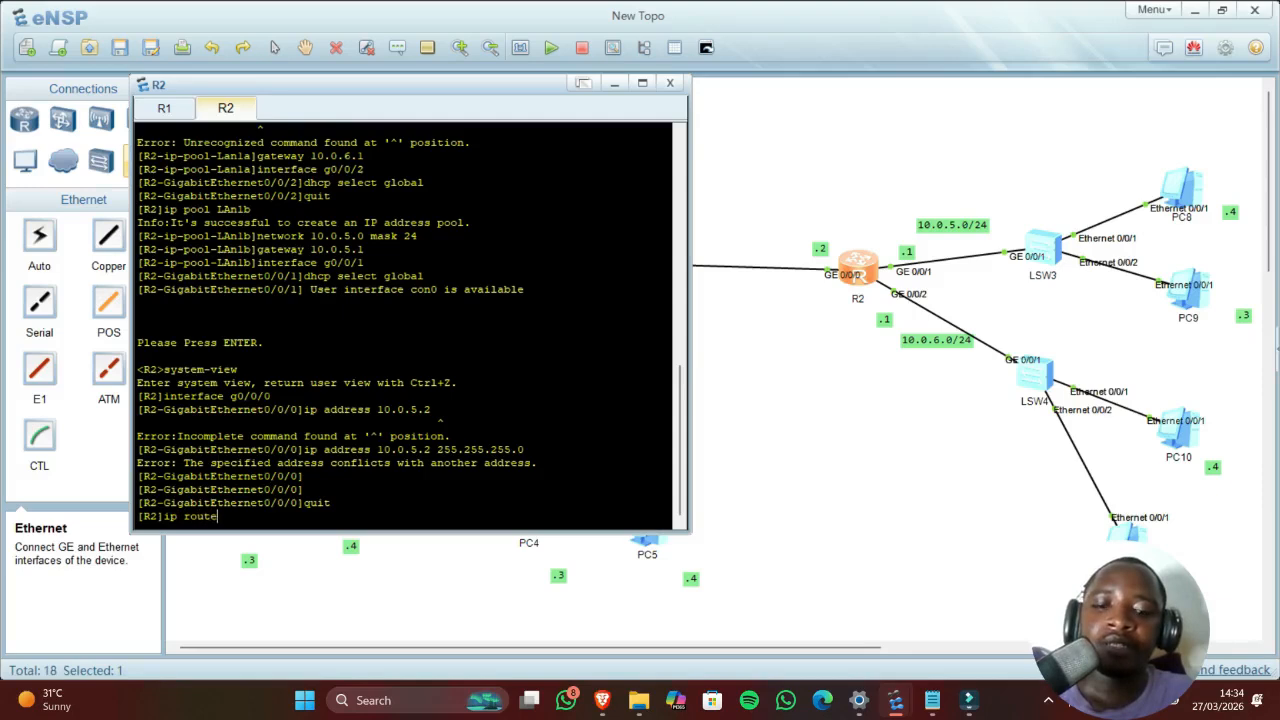
pyautogui.write('-static')
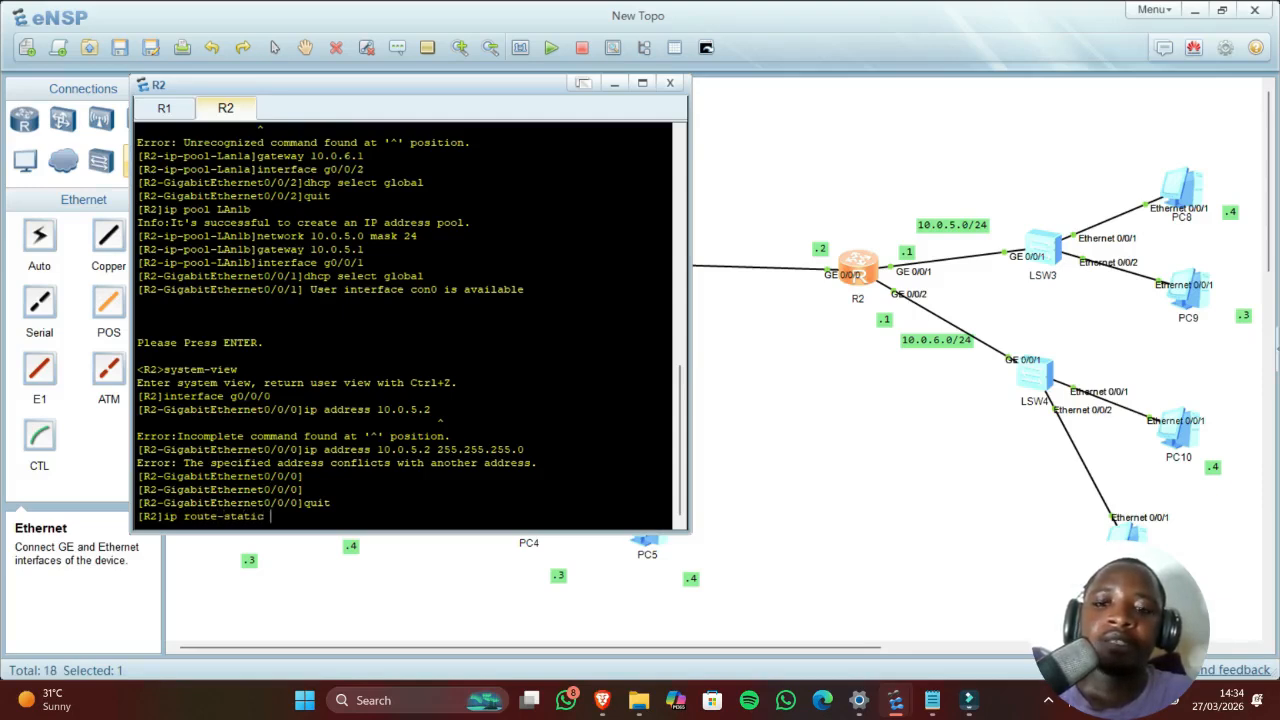
pyautogui.moveTo(403, 97); pyautogui.dragTo(845, 204)
pyautogui.write('10.0.1.0')
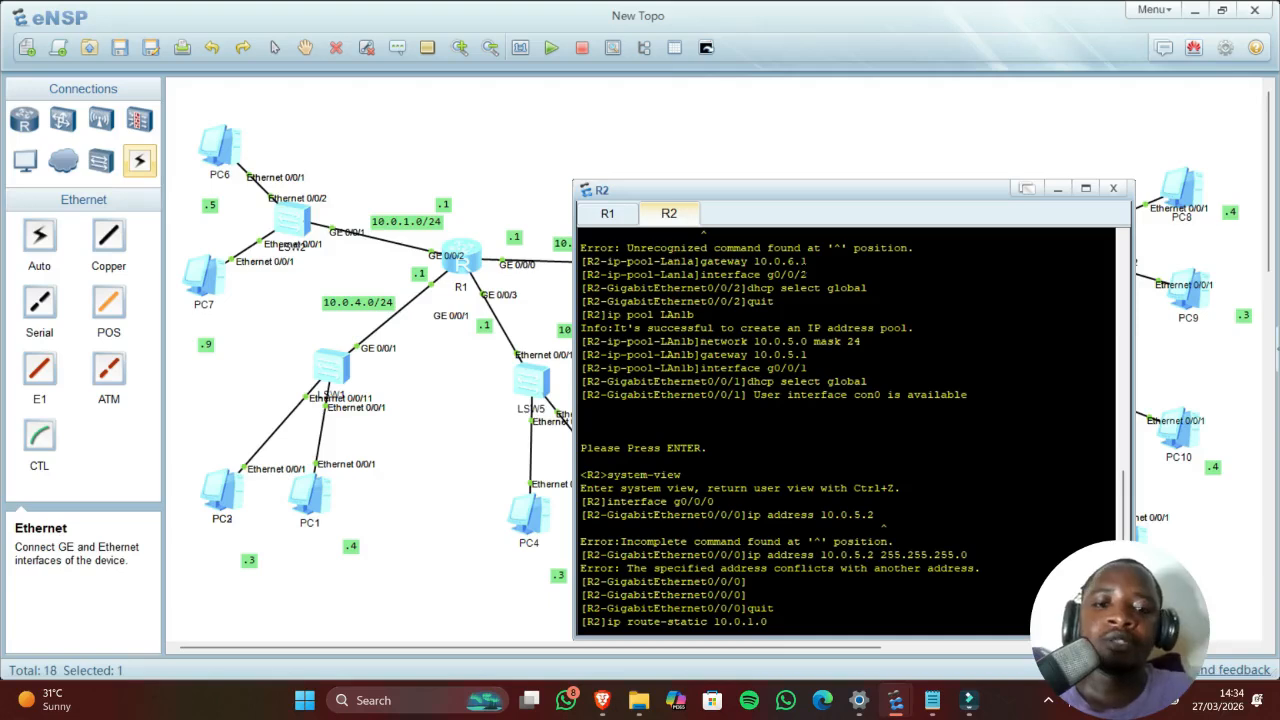
pyautogui.write('2')
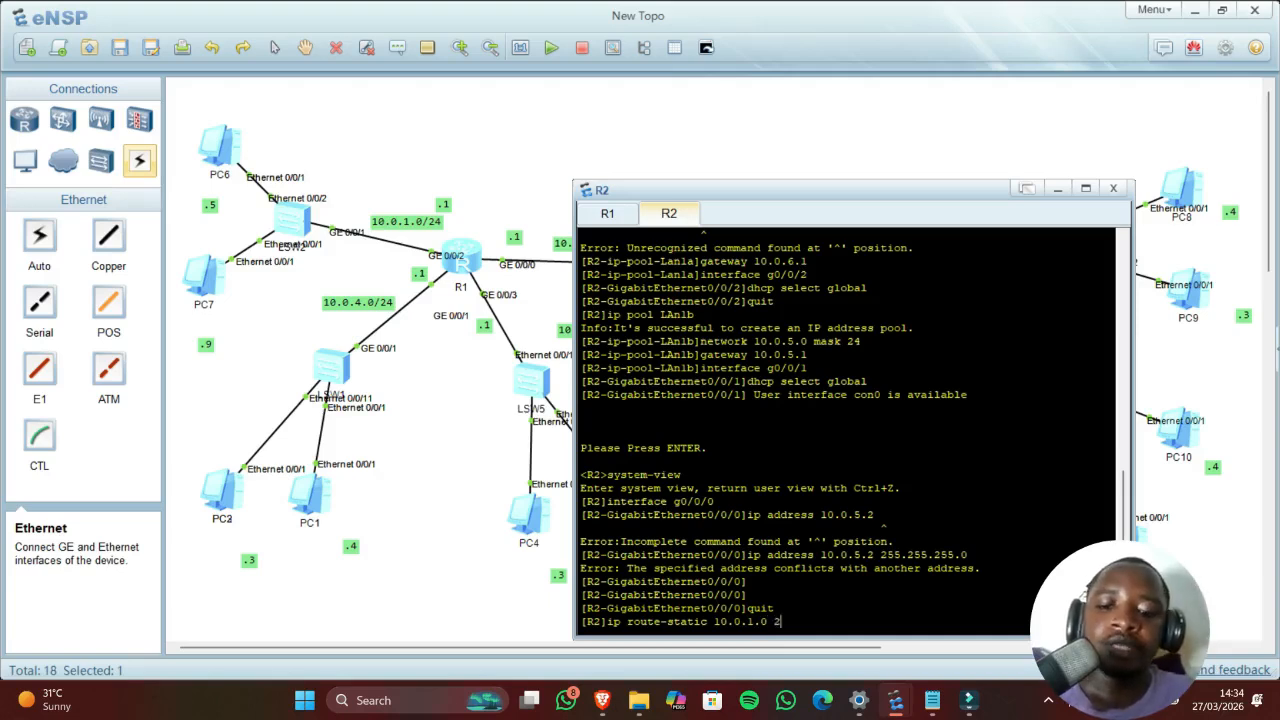
pyautogui.write('55.2')
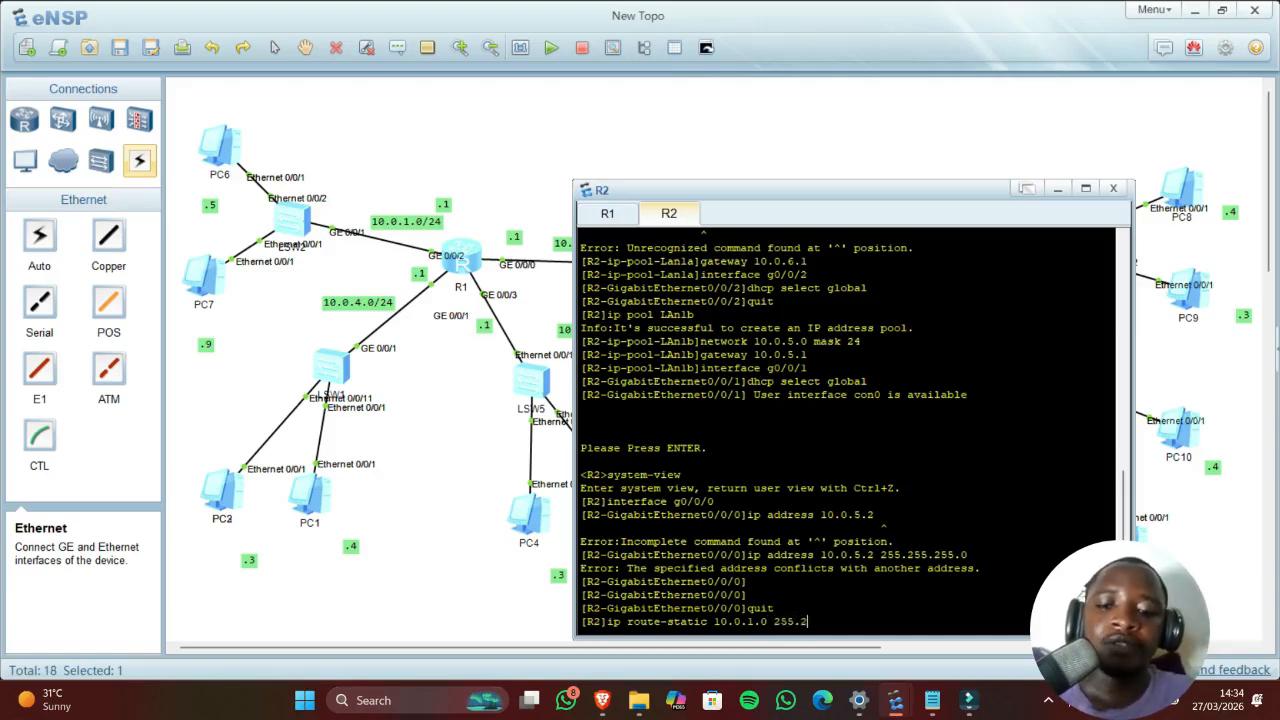
pyautogui.write('55.255.0')
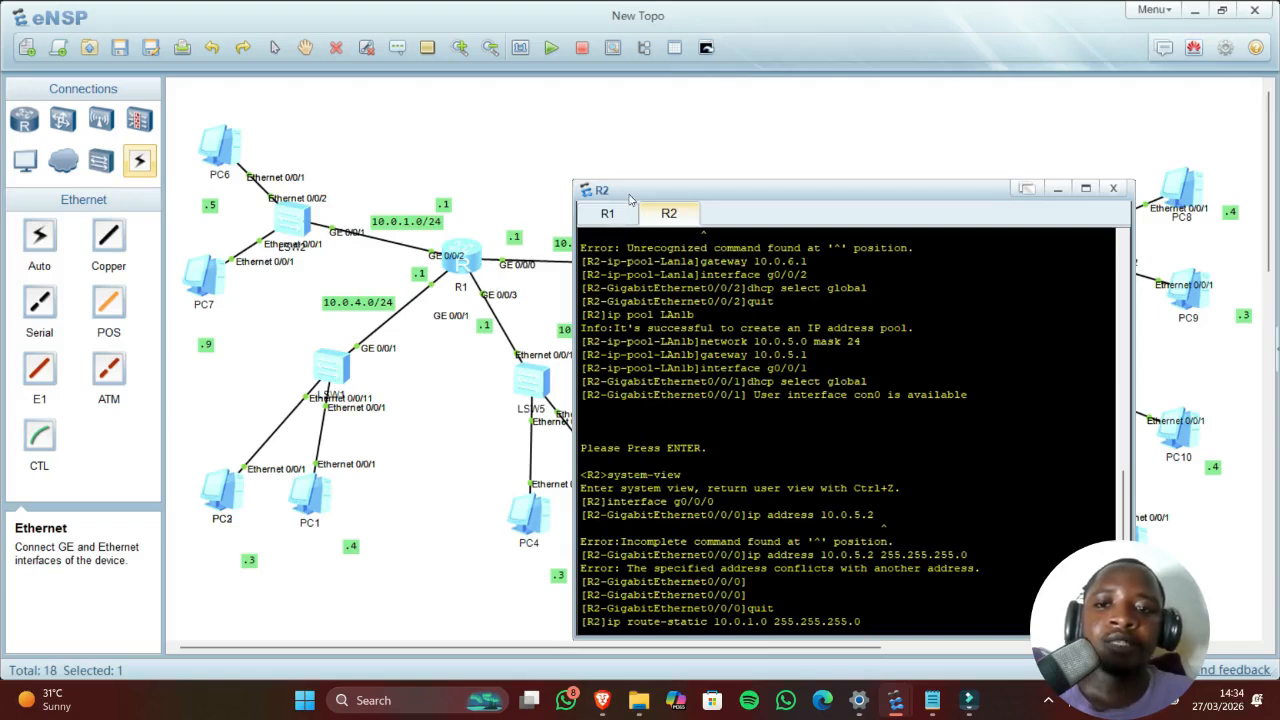
pyautogui.moveTo(630, 198); pyautogui.dragTo(686, 178)
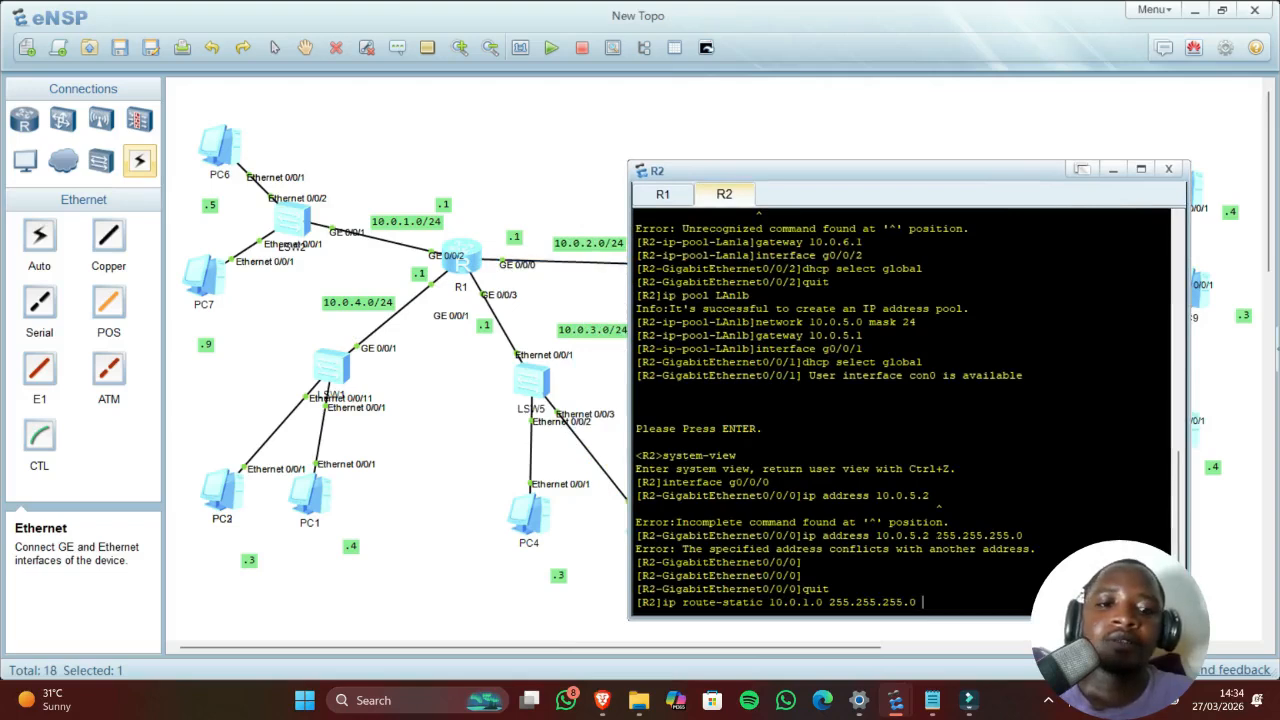
pyautogui.write('10')
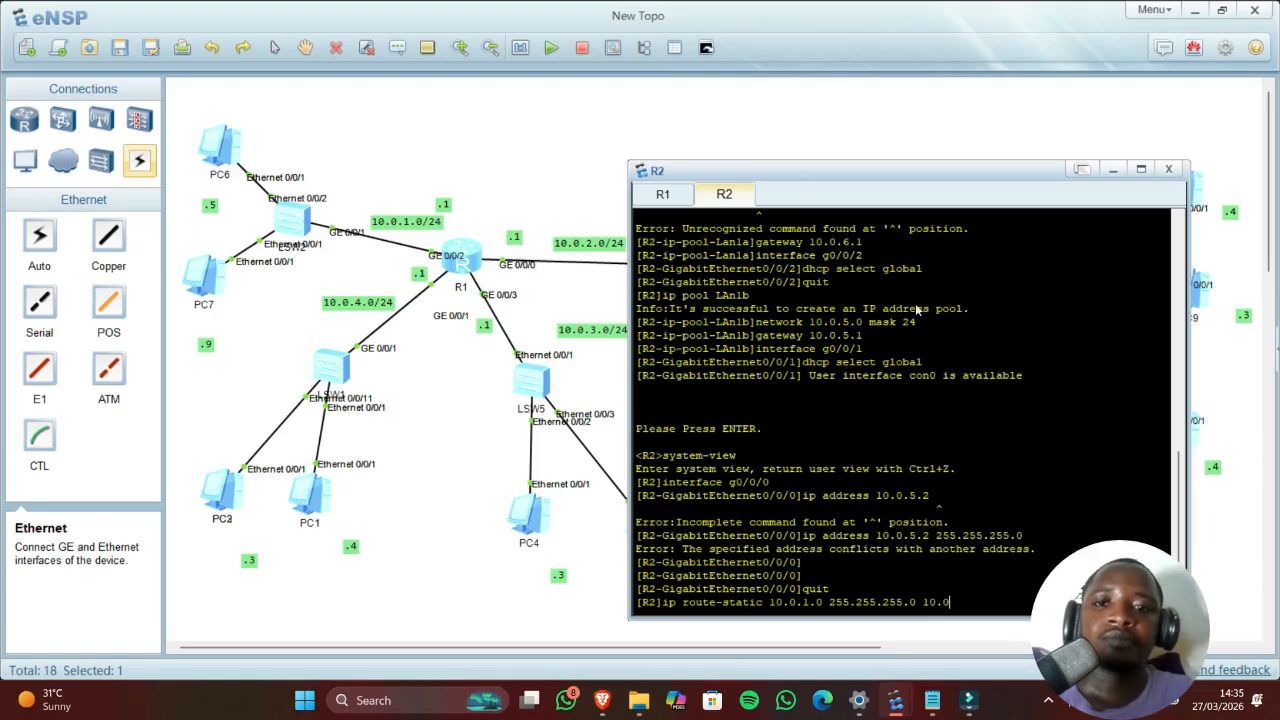
pyautogui.moveTo(915, 304); pyautogui.dragTo(868, 175)
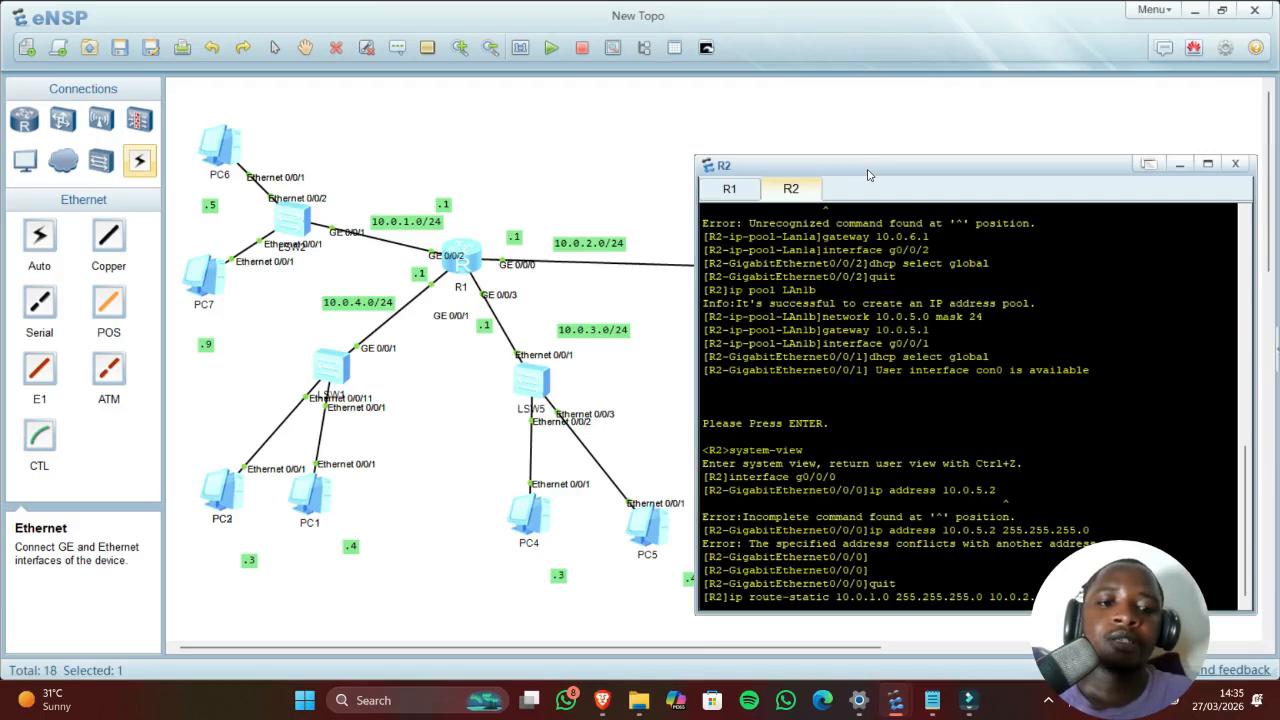
pyautogui.press('Return')
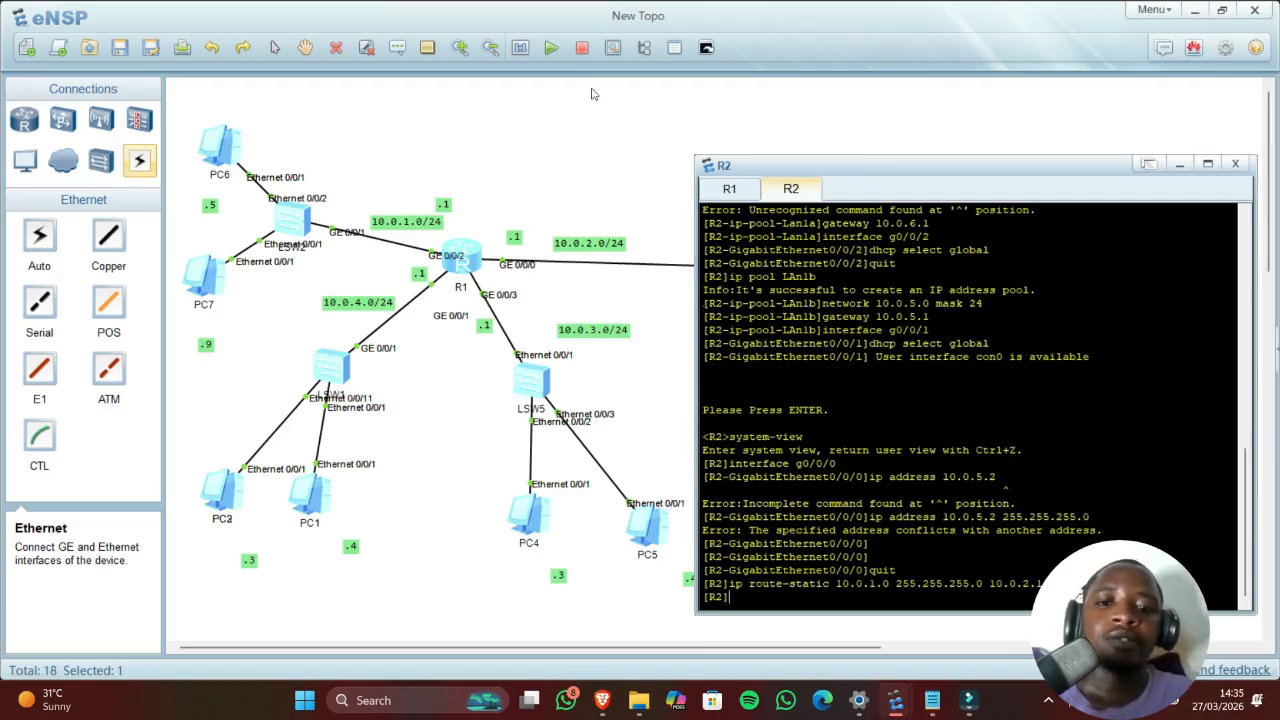
pyautogui.click(645, 322)
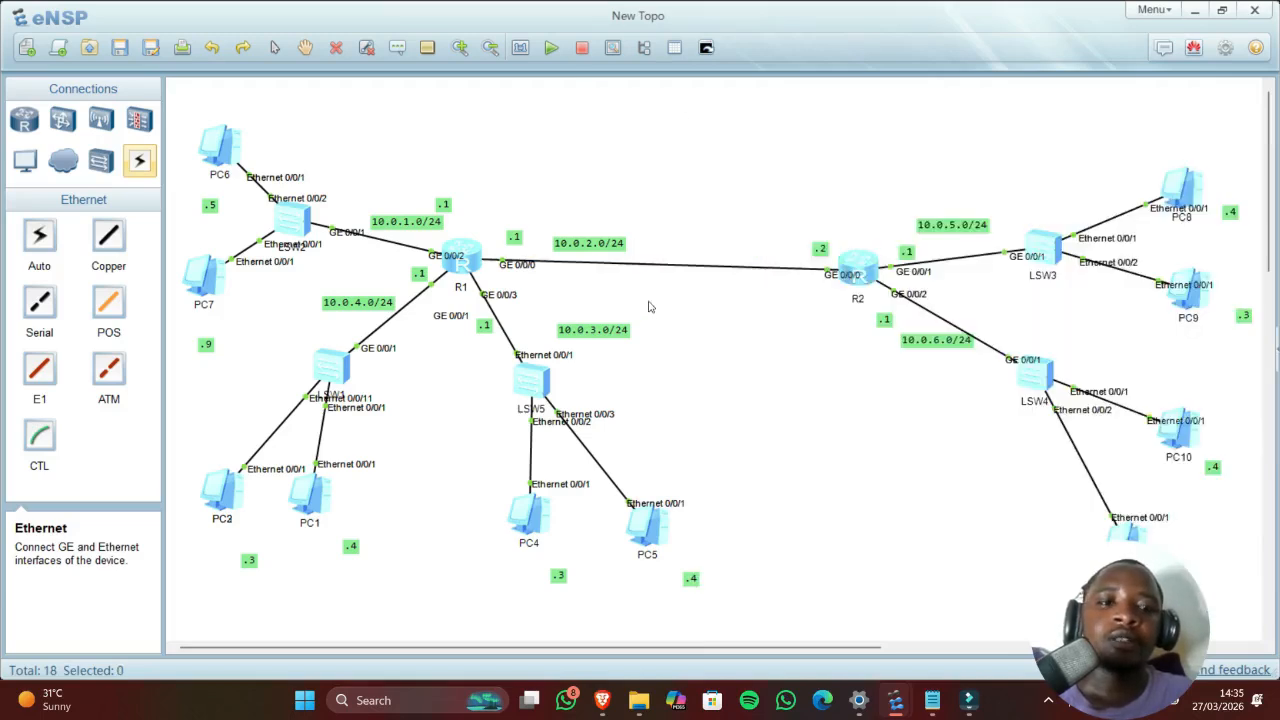
# Step: Ping 10.0.5.254 from PC6, receiving 4 of 5 replies
pyautogui.doubleClick(207, 160)
pyautogui.press('Up')
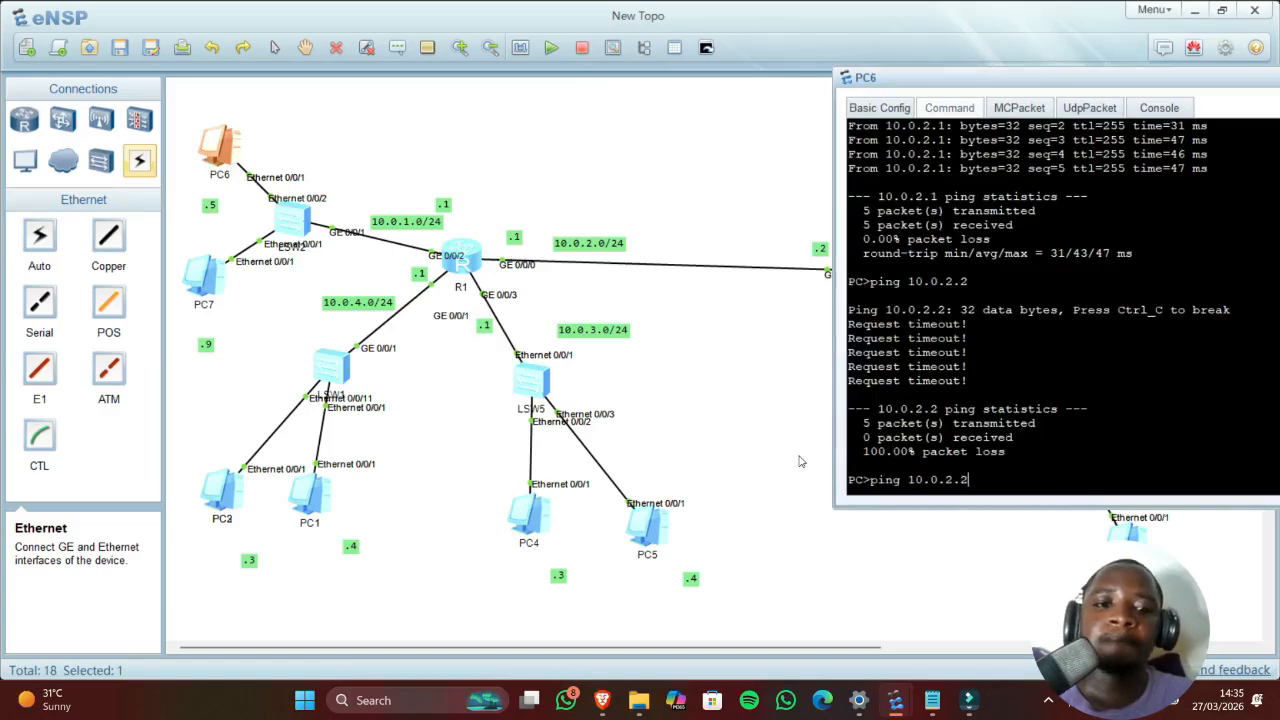
pyautogui.press('BackSpace')
pyautogui.press('BackSpace')
pyautogui.press('BackSpace')
pyautogui.write('5.254')
pyautogui.press('Return')
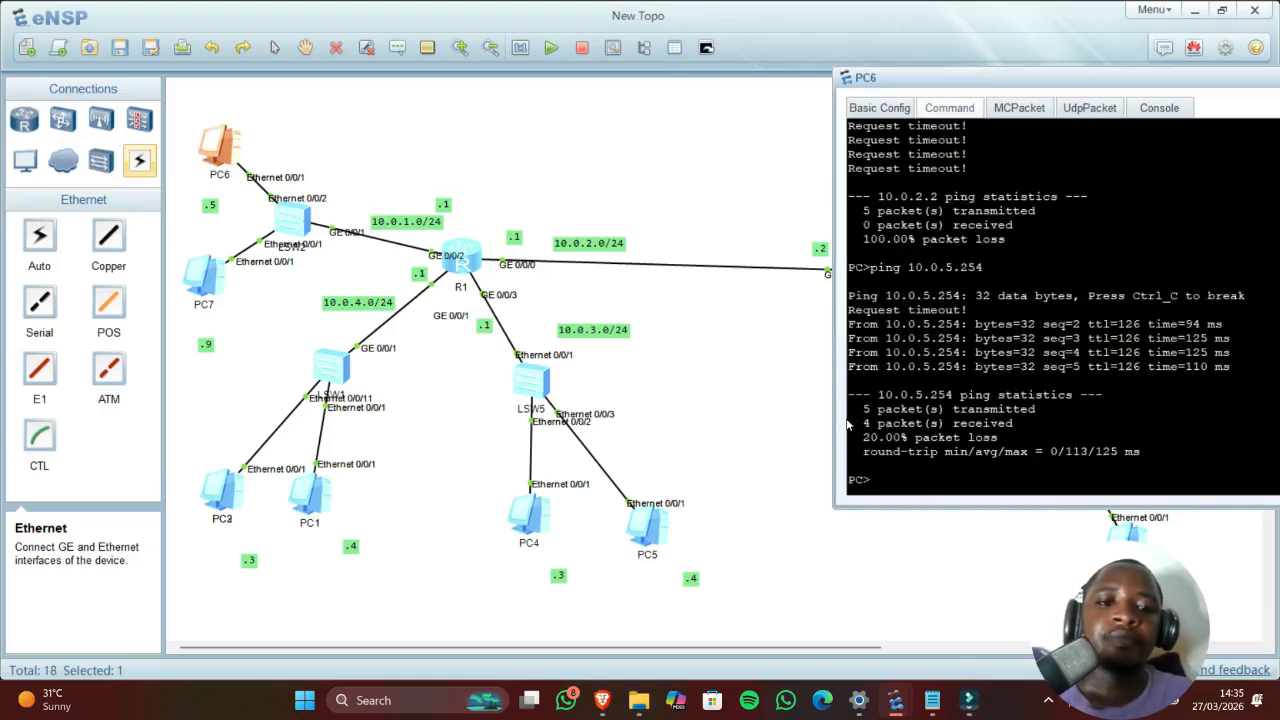
pyautogui.moveTo(856, 352); pyautogui.dragTo(887, 338)
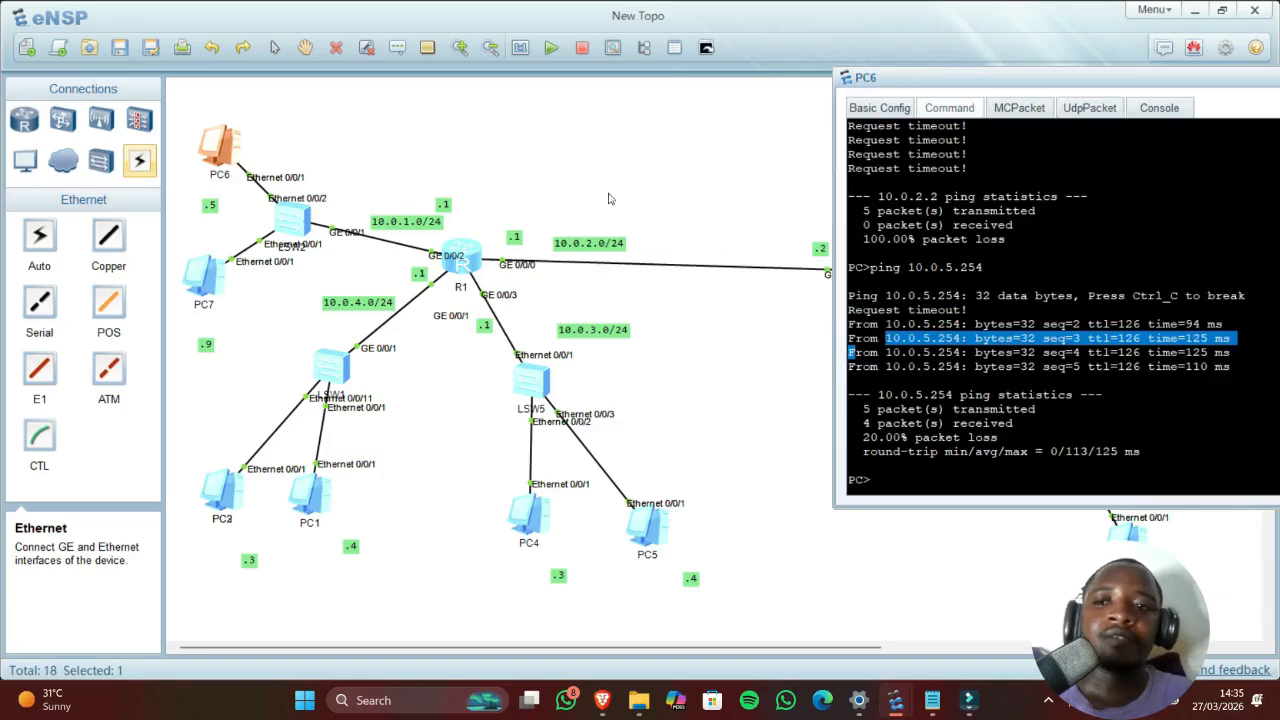
pyautogui.click(606, 197)
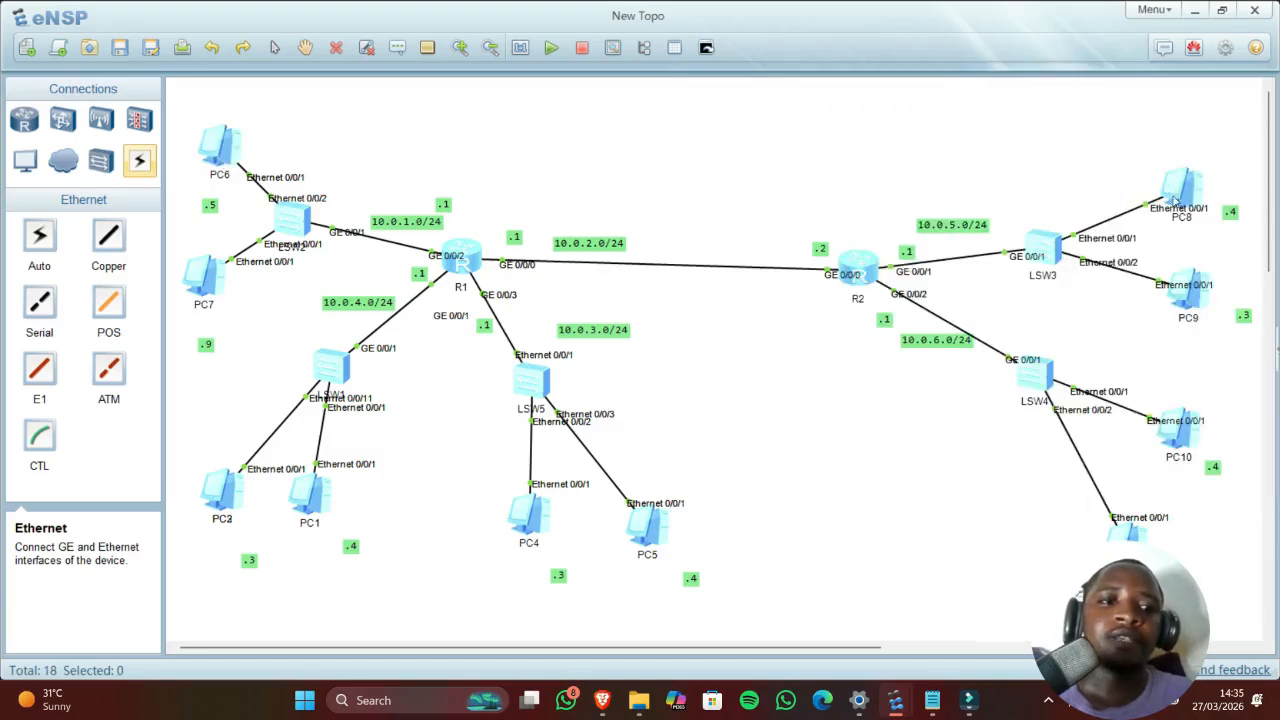
# Step: Start a ping in PC8's console, then run ipconfig on PC6 to show its address
pyautogui.doubleClick(1177, 188)
pyautogui.moveTo(598, 130); pyautogui.dragTo(920, 155)
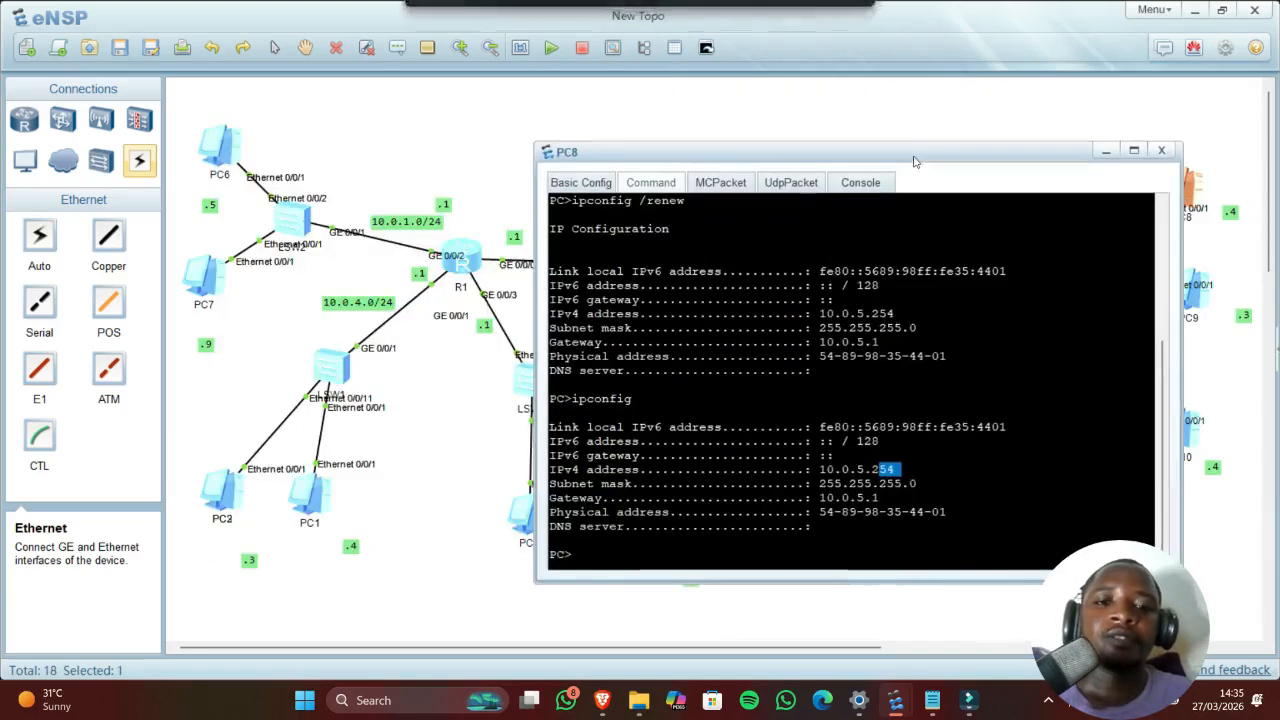
pyautogui.write('ping')
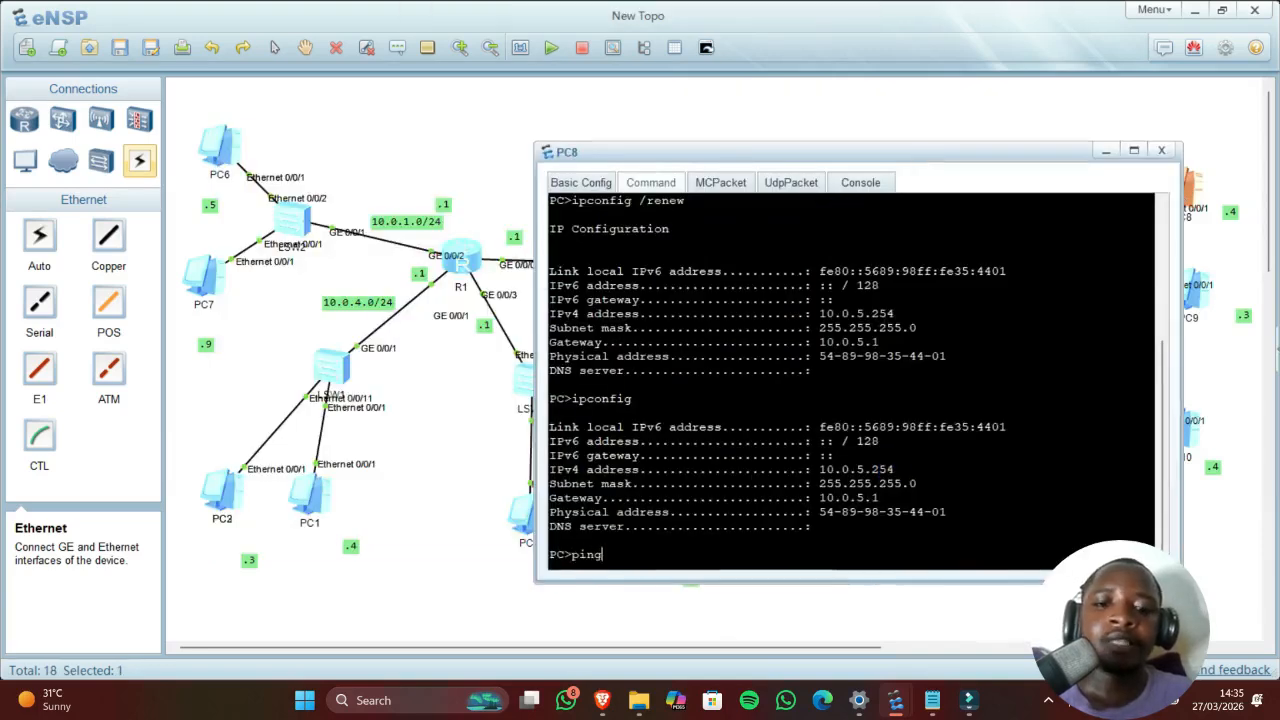
pyautogui.click(222, 138)
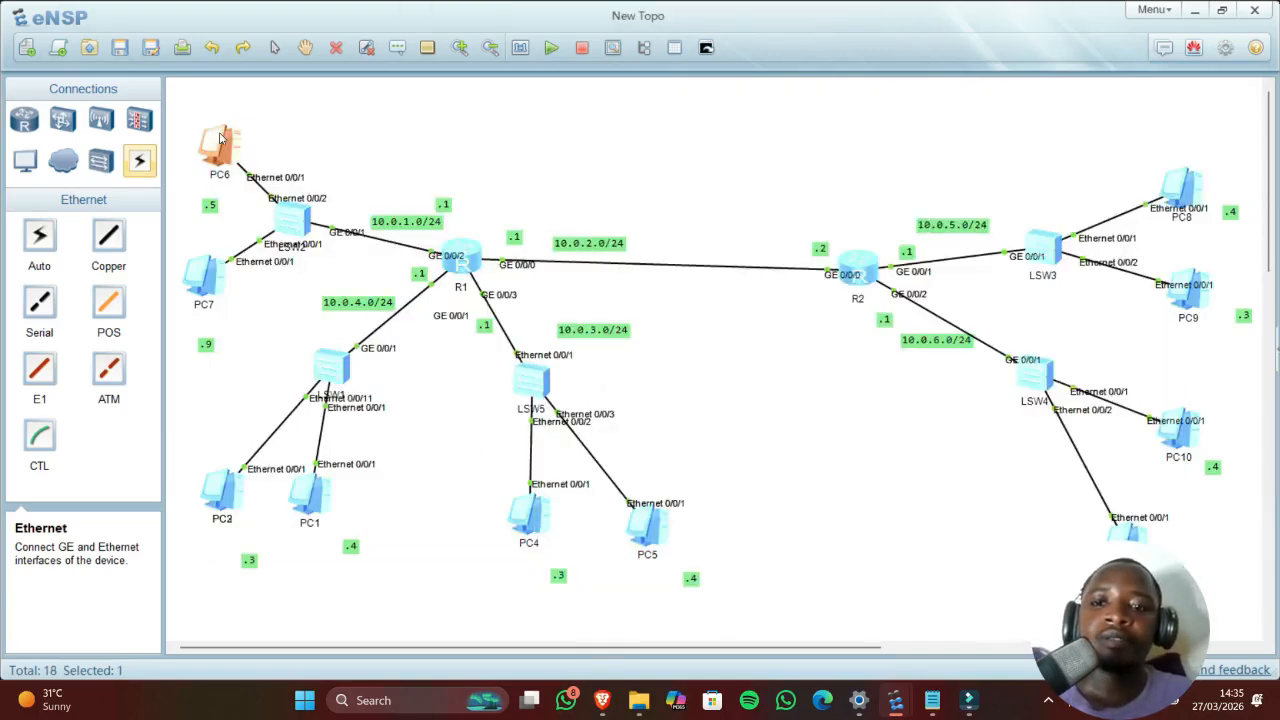
pyautogui.doubleClick(222, 138)
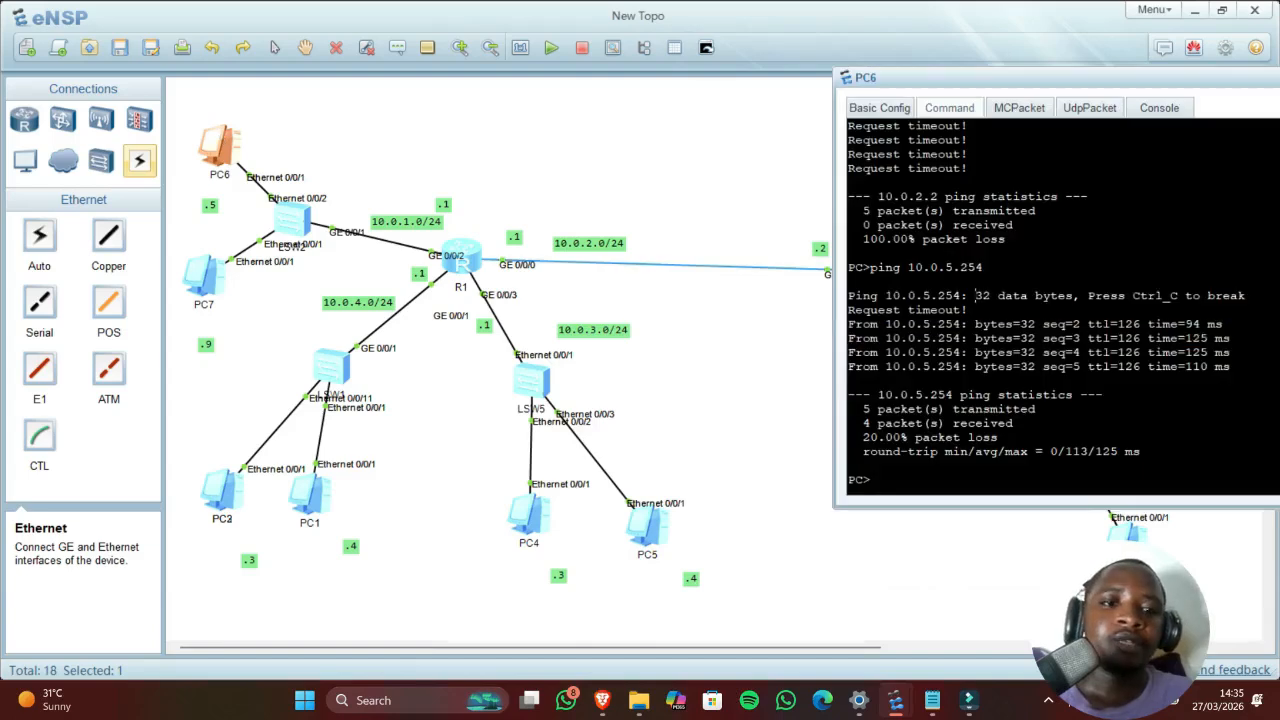
pyautogui.write('ip')
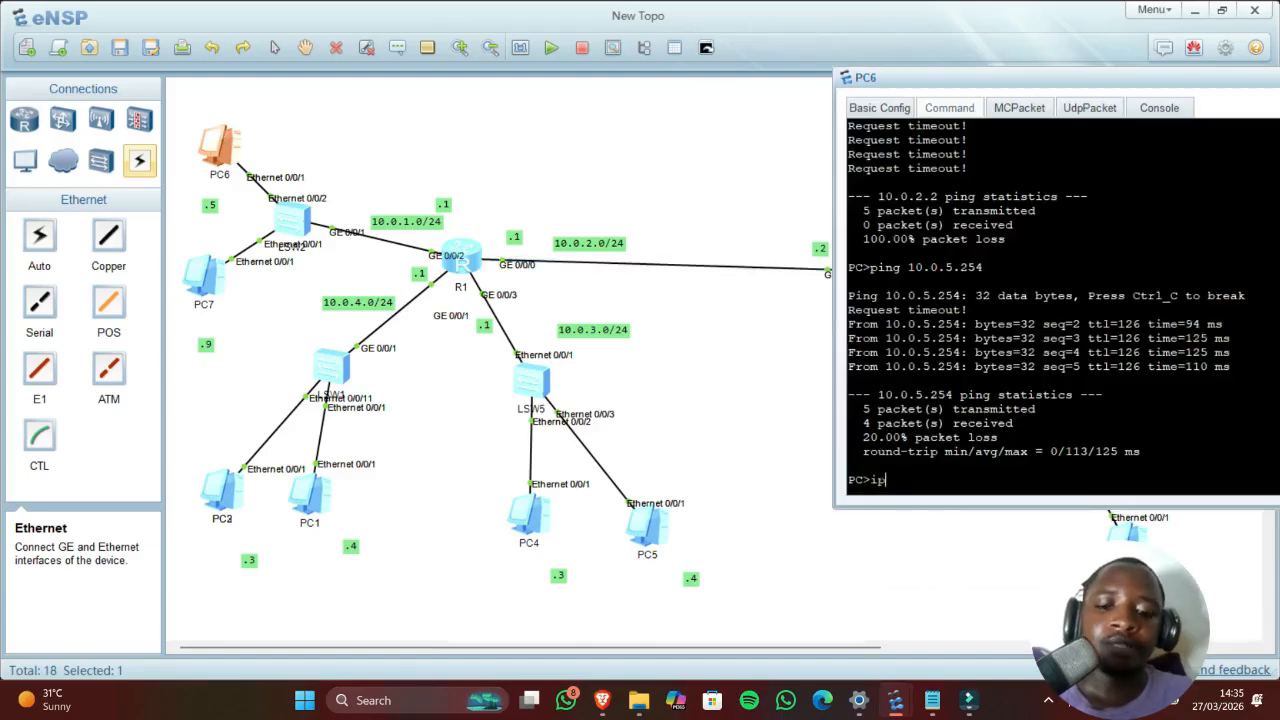
pyautogui.write('config')
pyautogui.press('Return')
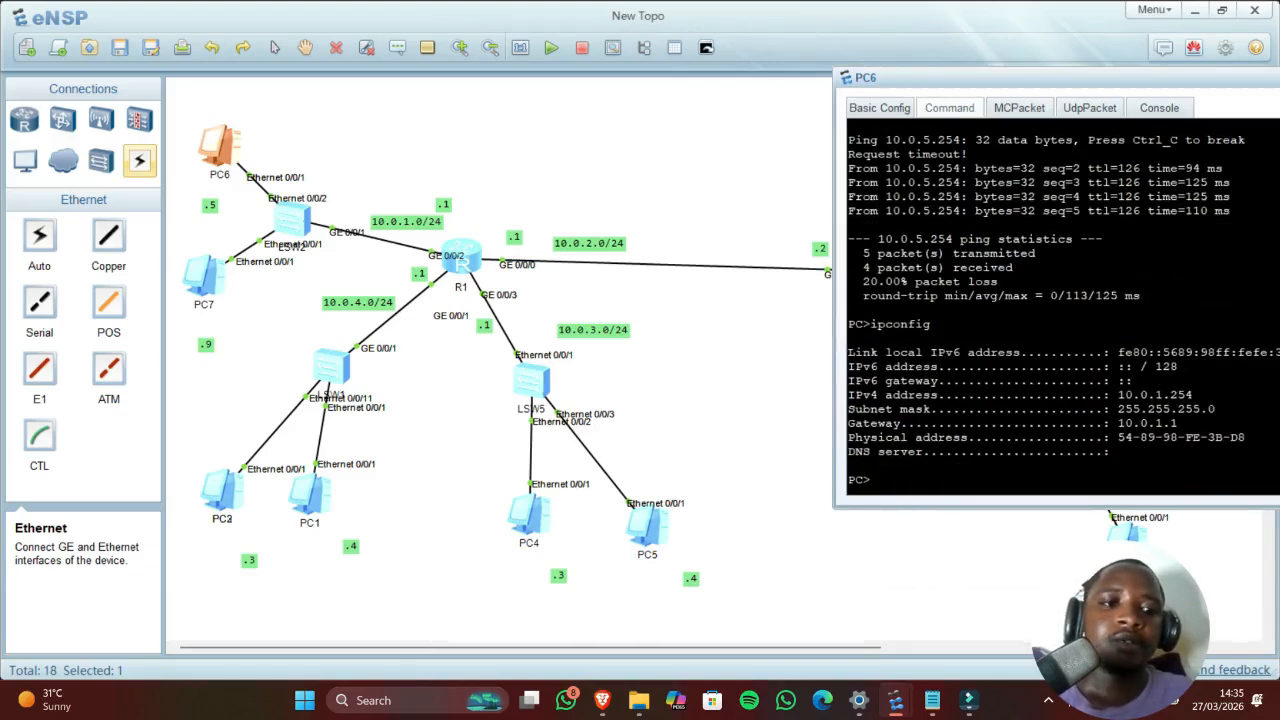
pyautogui.click(819, 226)
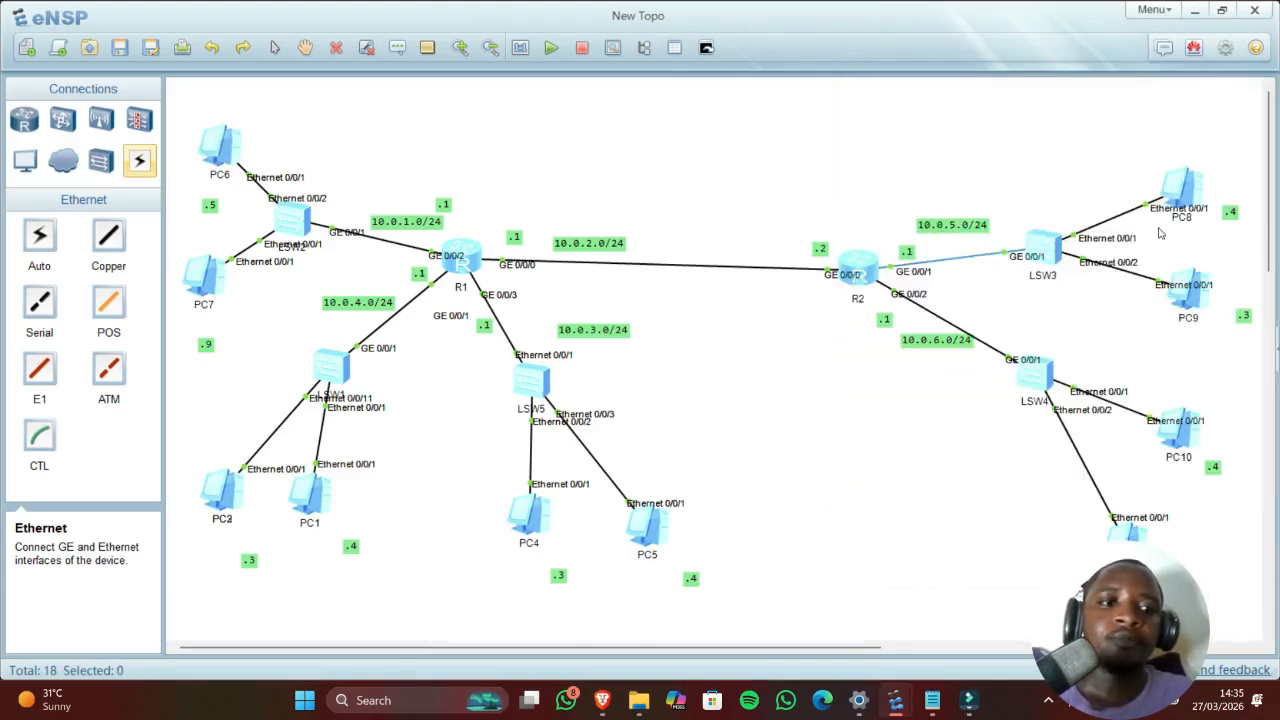
# Step: Ping PC6 at 10.0.1.254 from PC8 and get replies, then reopen PC6's console
pyautogui.doubleClick(1181, 205)
pyautogui.press('Up')
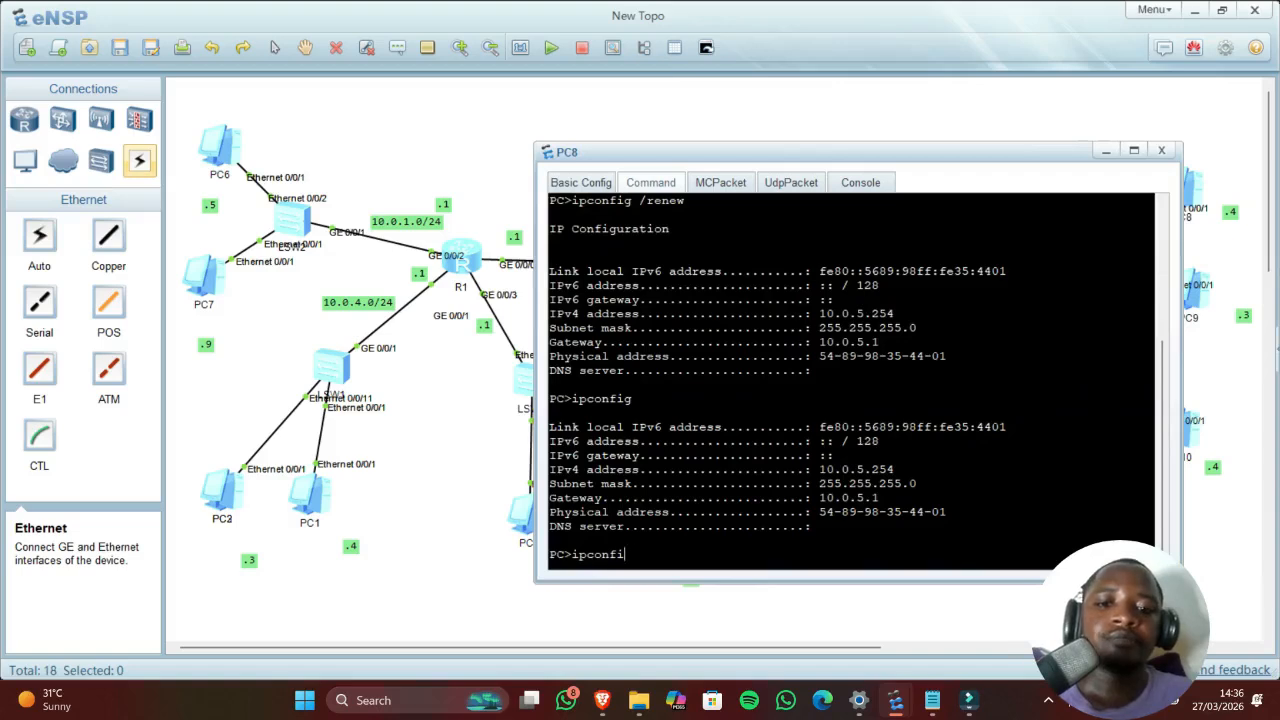
pyautogui.press('BackSpace')
pyautogui.press('BackSpace')
pyautogui.press('BackSpace')
pyautogui.press('BackSpace')
pyautogui.press('BackSpace')
pyautogui.press('BackSpace')
pyautogui.press('BackSpace')
pyautogui.write('ping ')
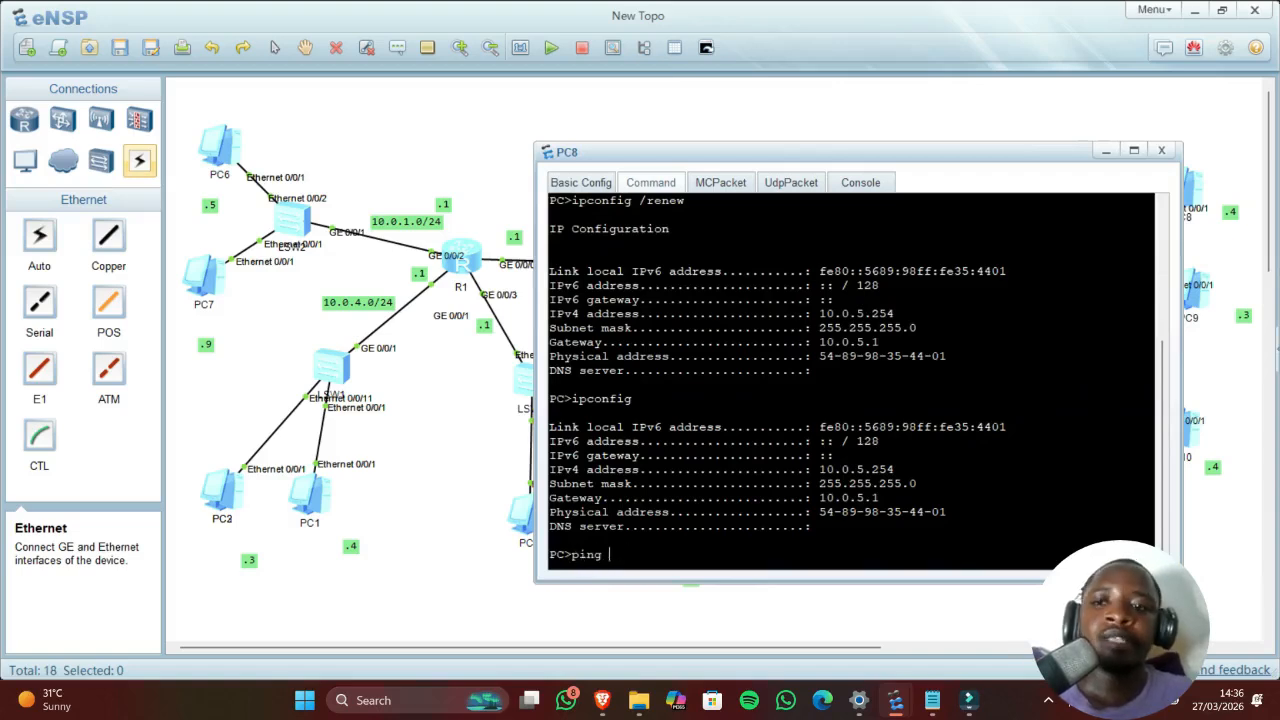
pyautogui.write('10.')
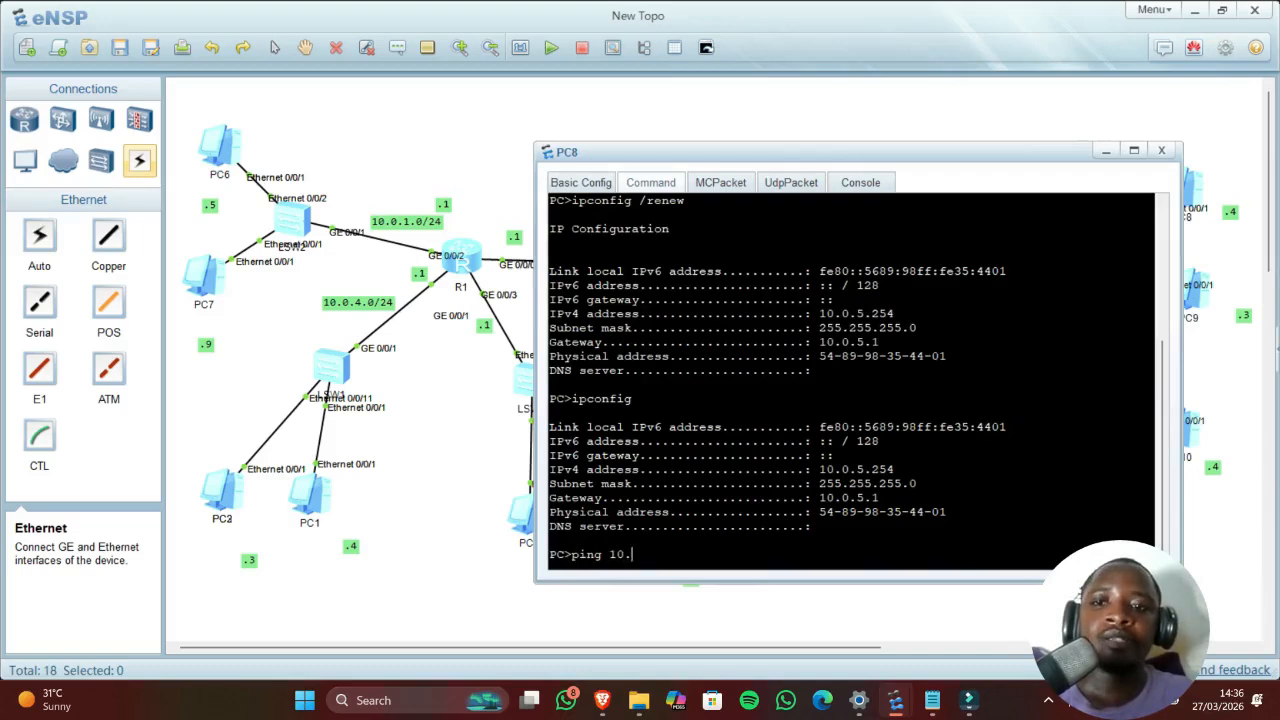
pyautogui.write('0.1')
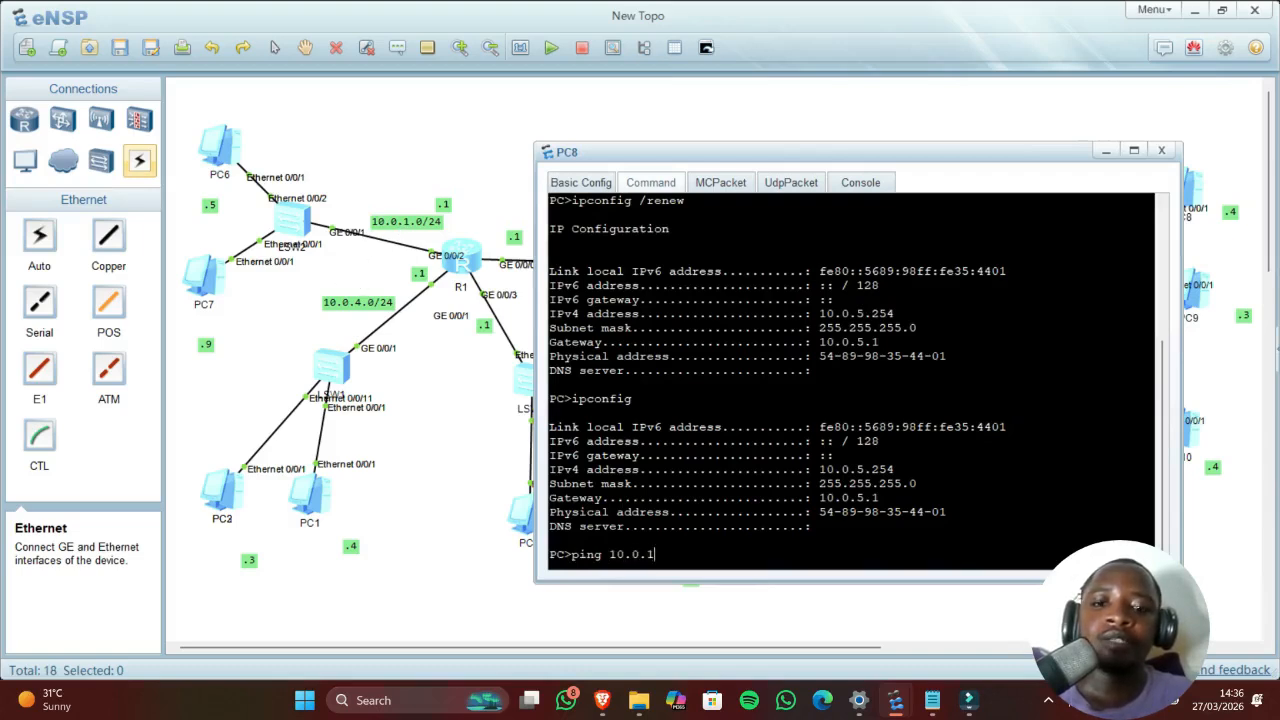
pyautogui.write('.2')
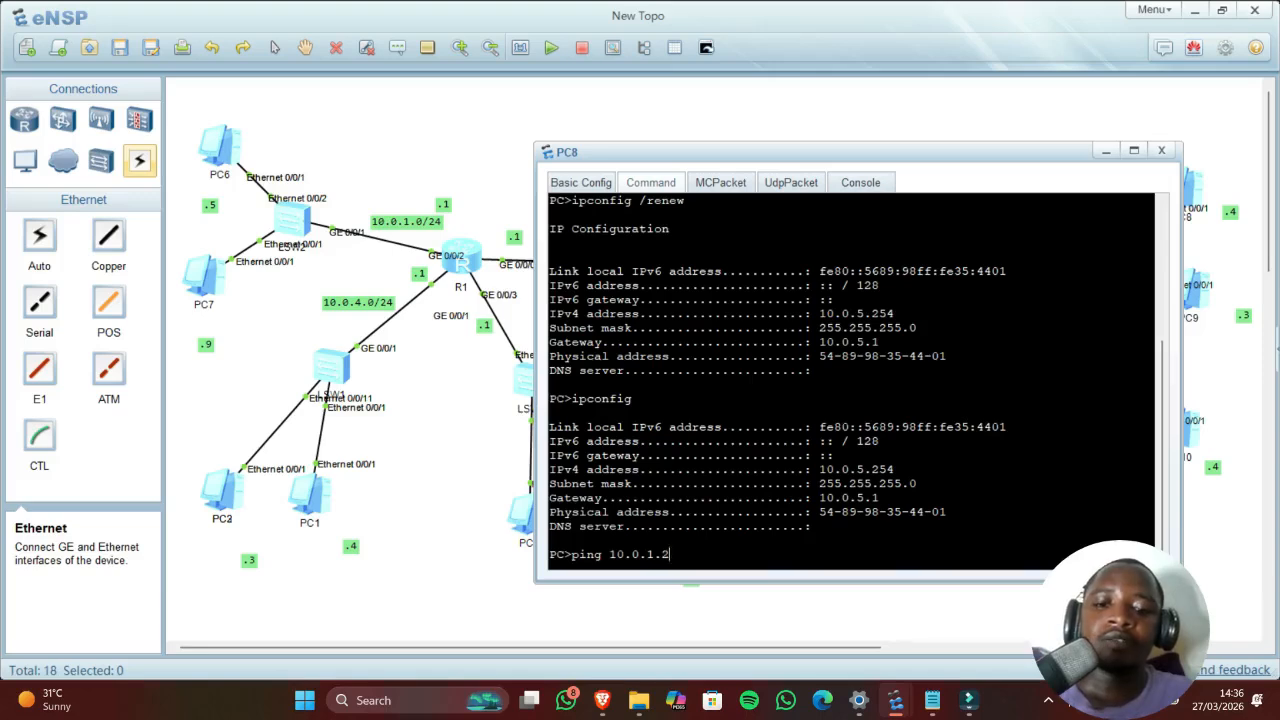
pyautogui.write('54')
pyautogui.press('Return')
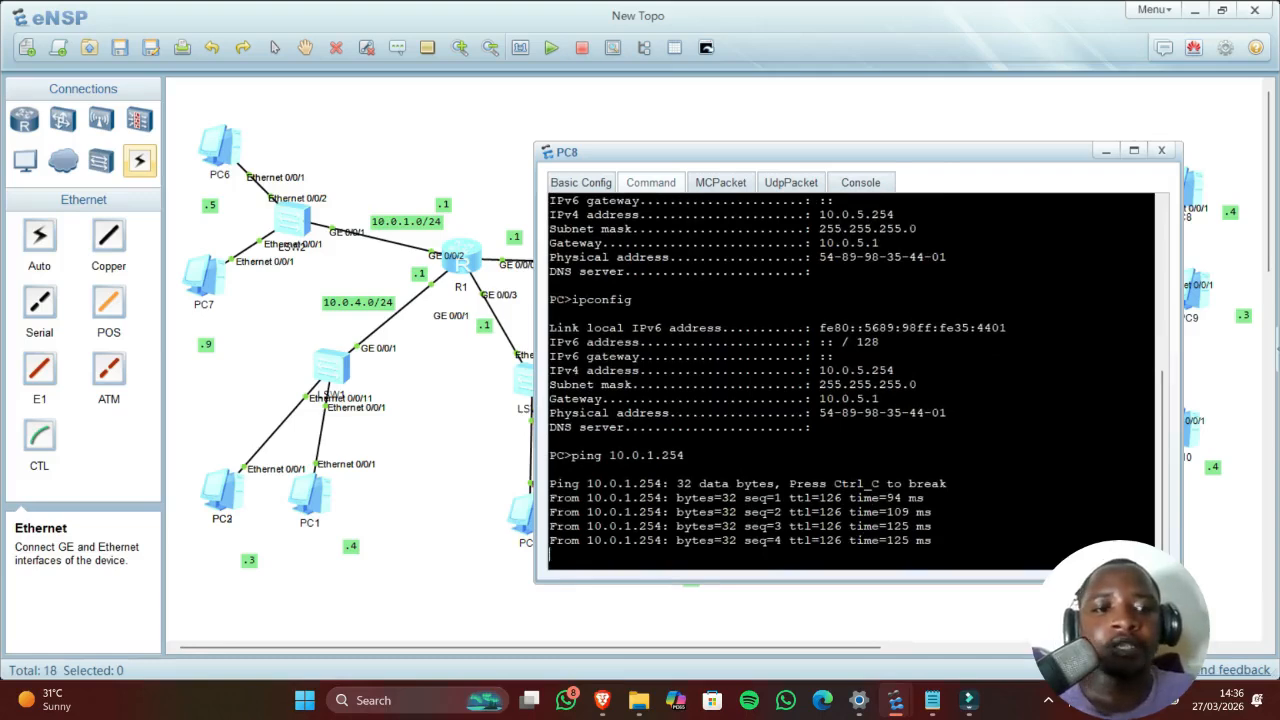
pyautogui.click(1108, 151)
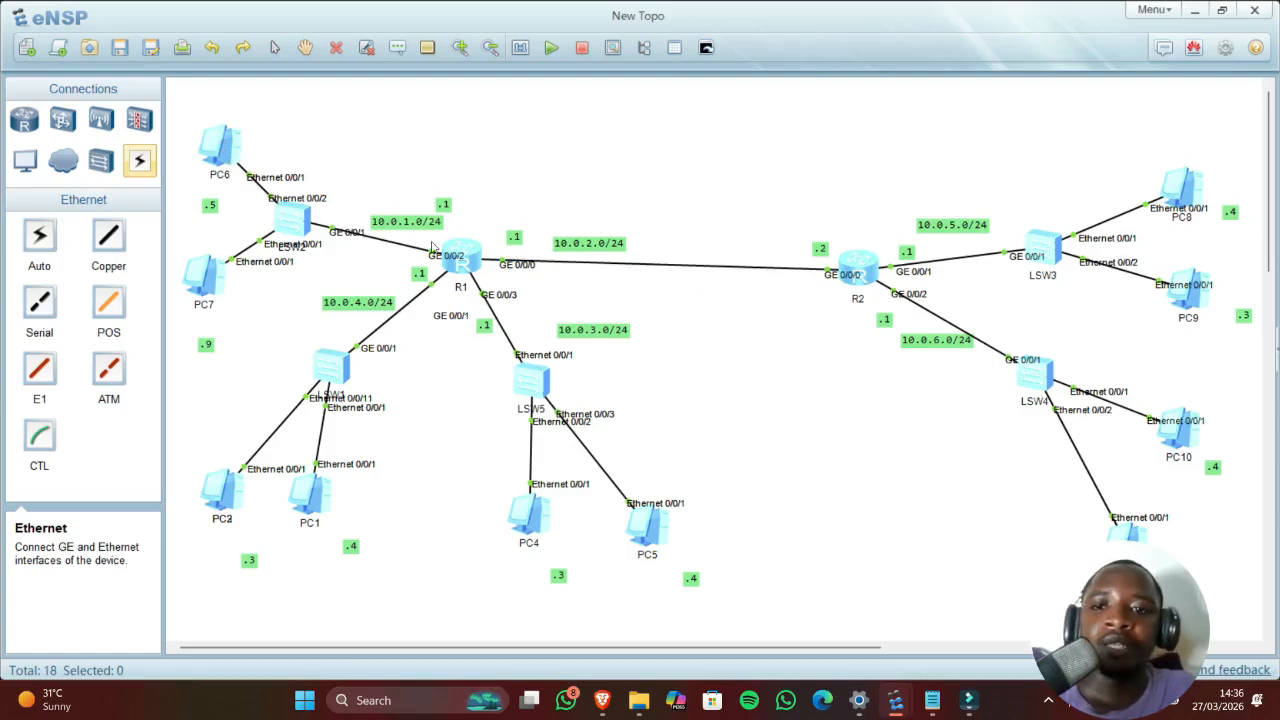
pyautogui.doubleClick(228, 155)
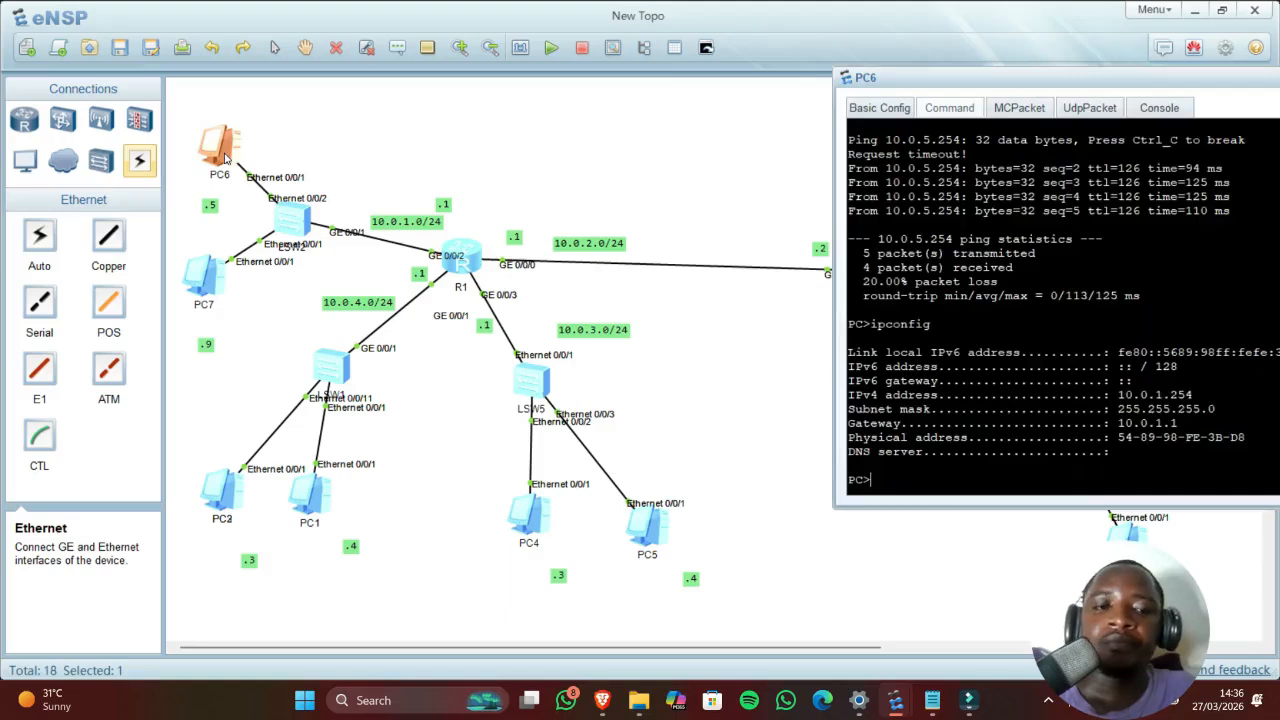
# Step: Check PC10's IPv4 address, 10.0.6.253
pyautogui.click(731, 340)
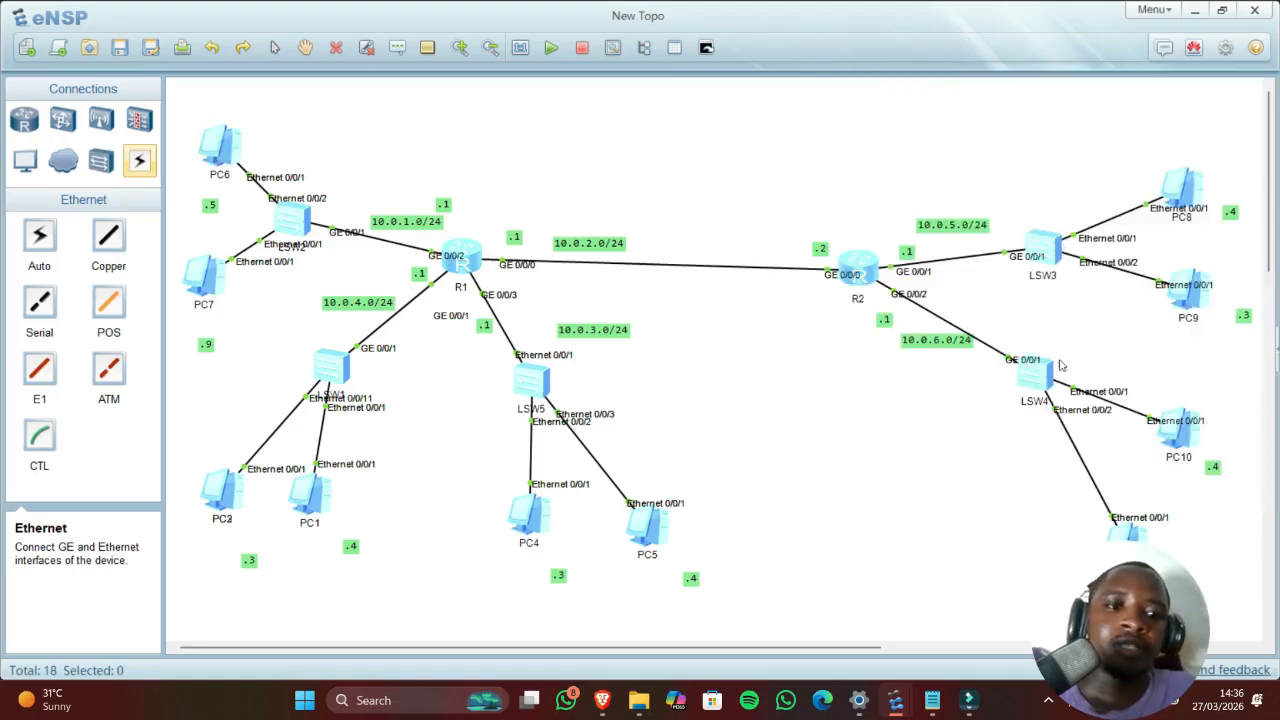
pyautogui.doubleClick(1175, 436)
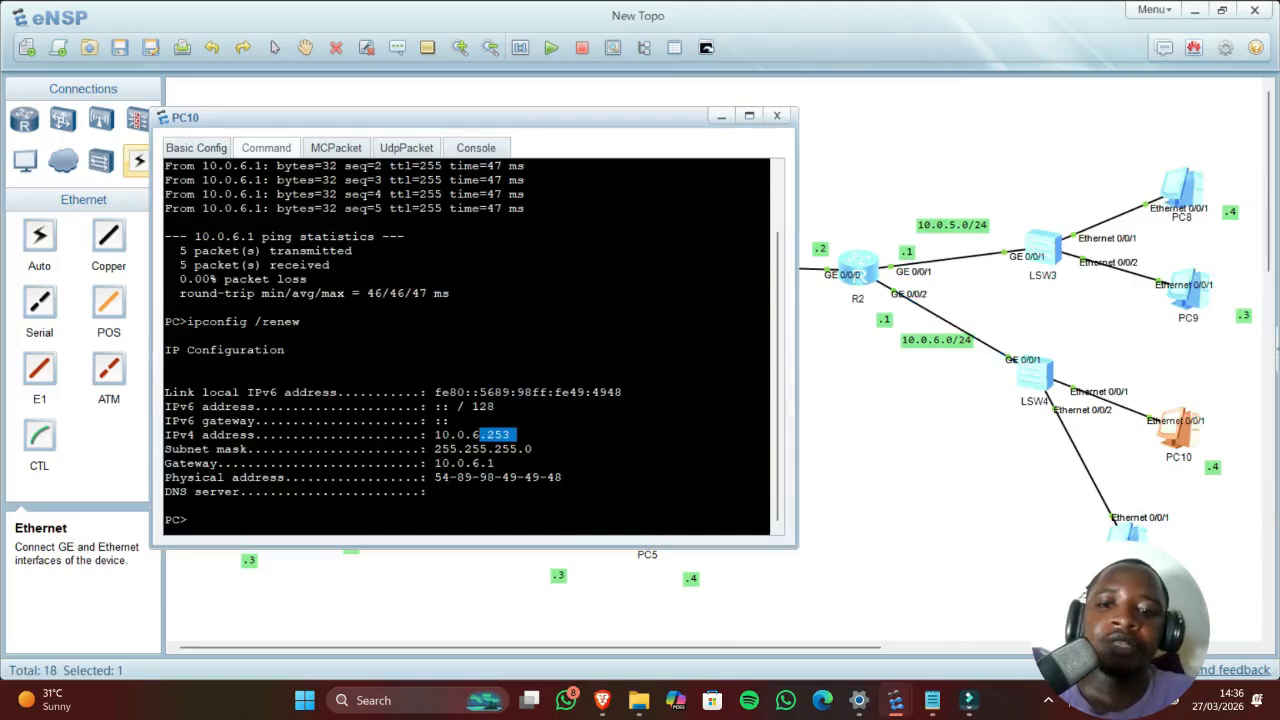
pyautogui.click(820, 467)
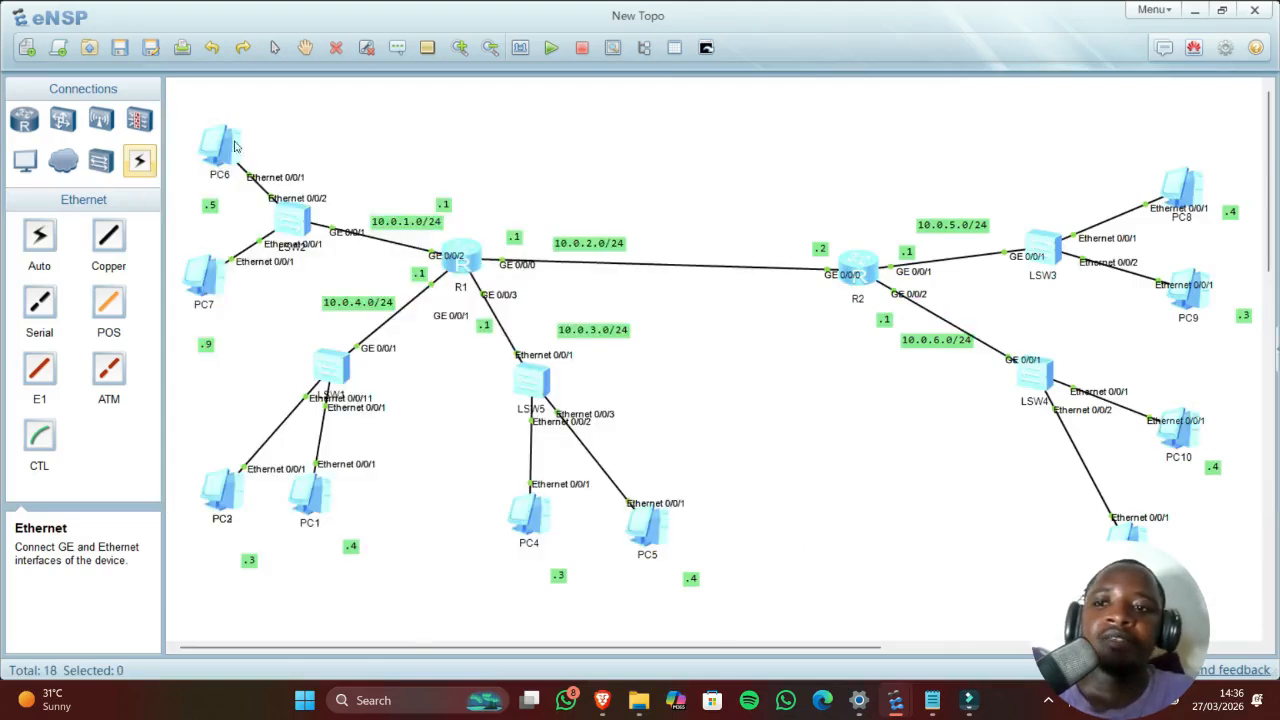
# Step: Ping 10.0.6.253 from PC6; all requests time out
pyautogui.doubleClick(228, 146)
pyautogui.press('Up')
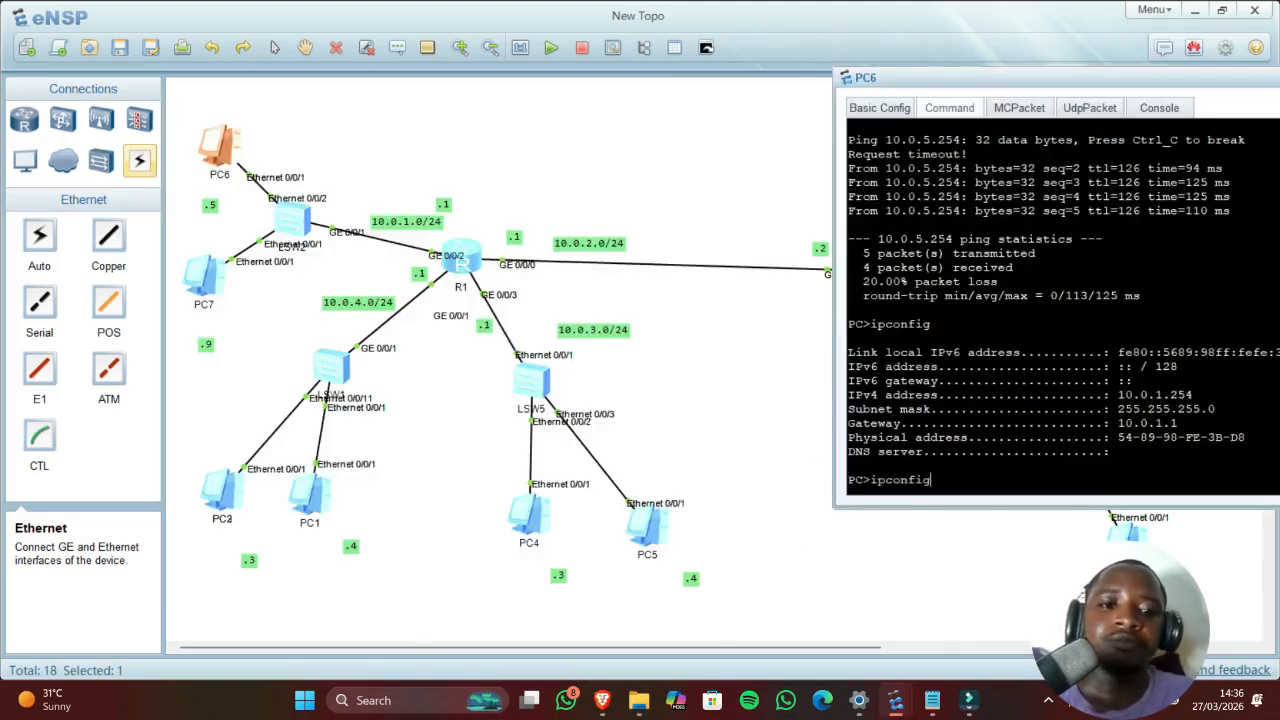
pyautogui.press('Up')
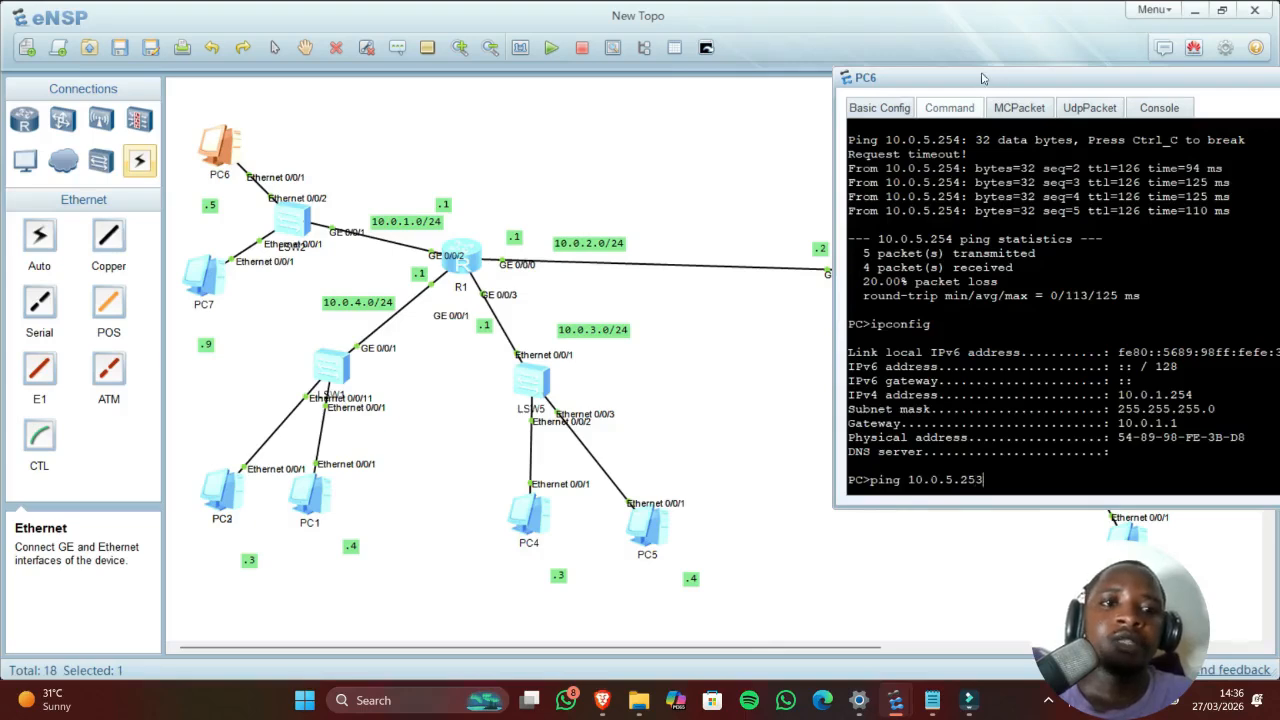
pyautogui.moveTo(983, 77); pyautogui.dragTo(626, 58)
pyautogui.moveTo(810, 61); pyautogui.dragTo(544, 74)
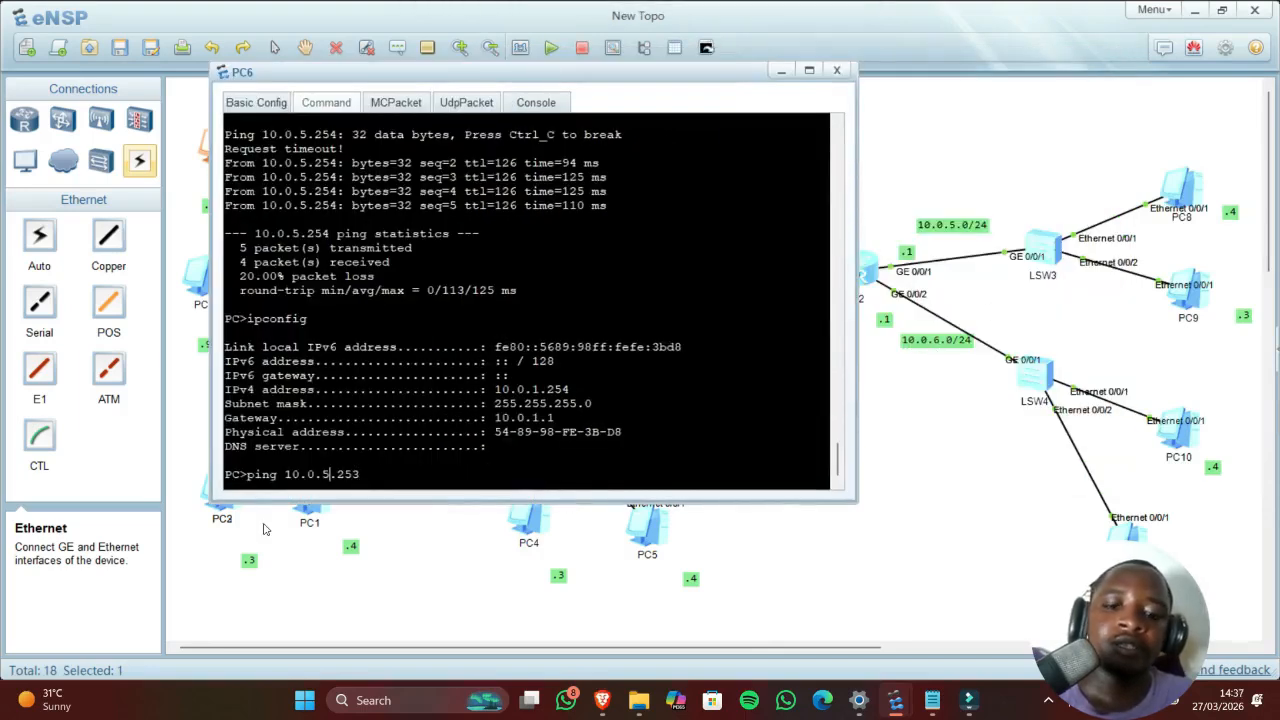
pyautogui.press('BackSpace')
pyautogui.write('6')
pyautogui.press('Return')
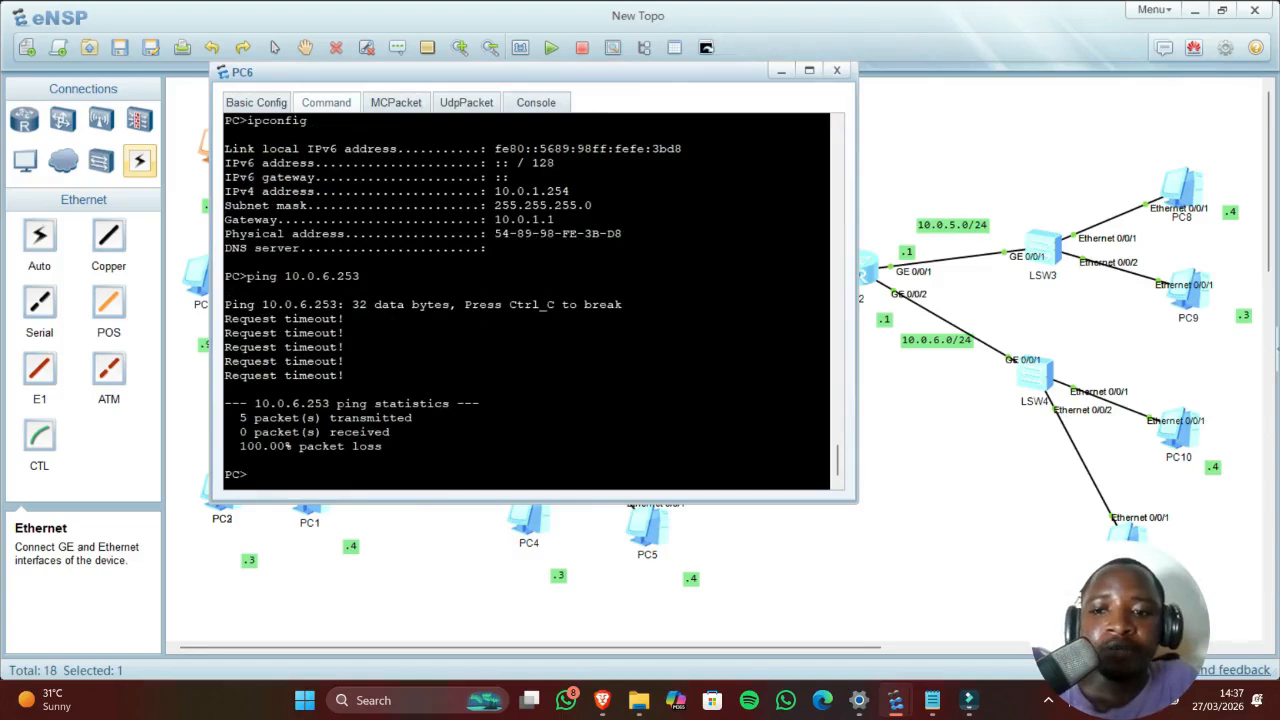
pyautogui.click(779, 71)
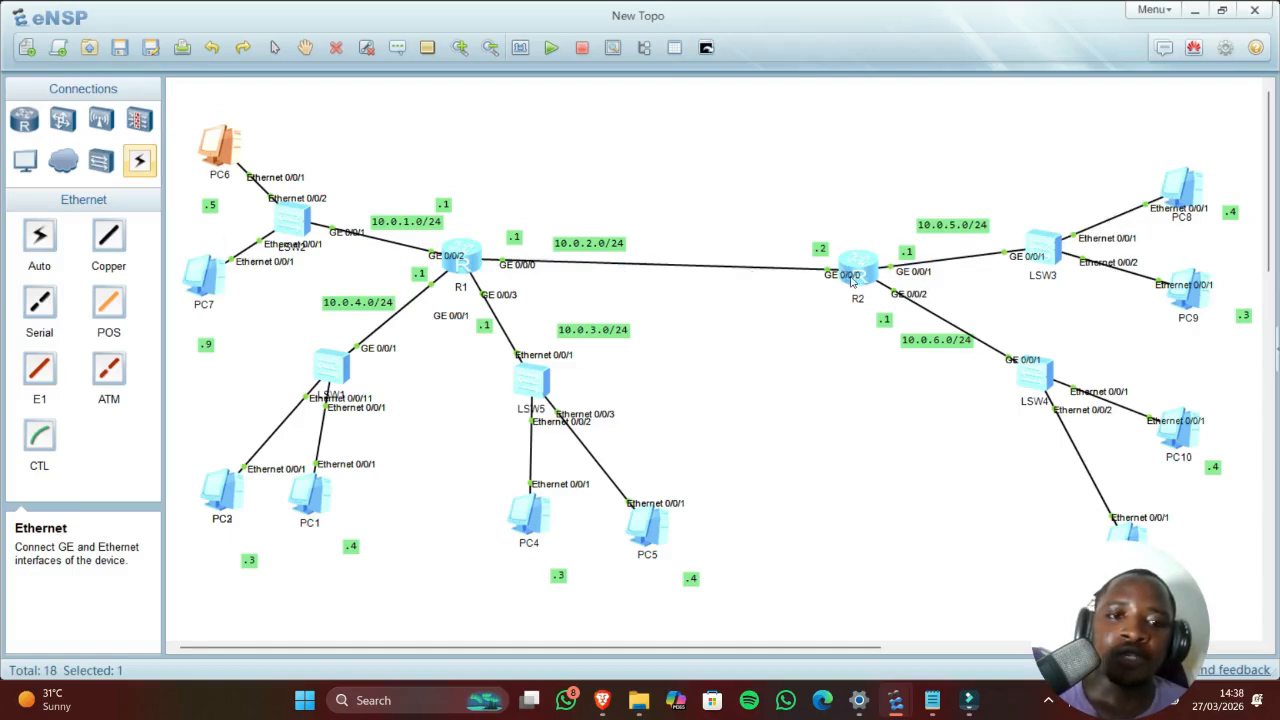
# Step: On R1, clear the prompt, quit, and re-enter system-view
pyautogui.doubleClick(457, 262)
pyautogui.write('int')
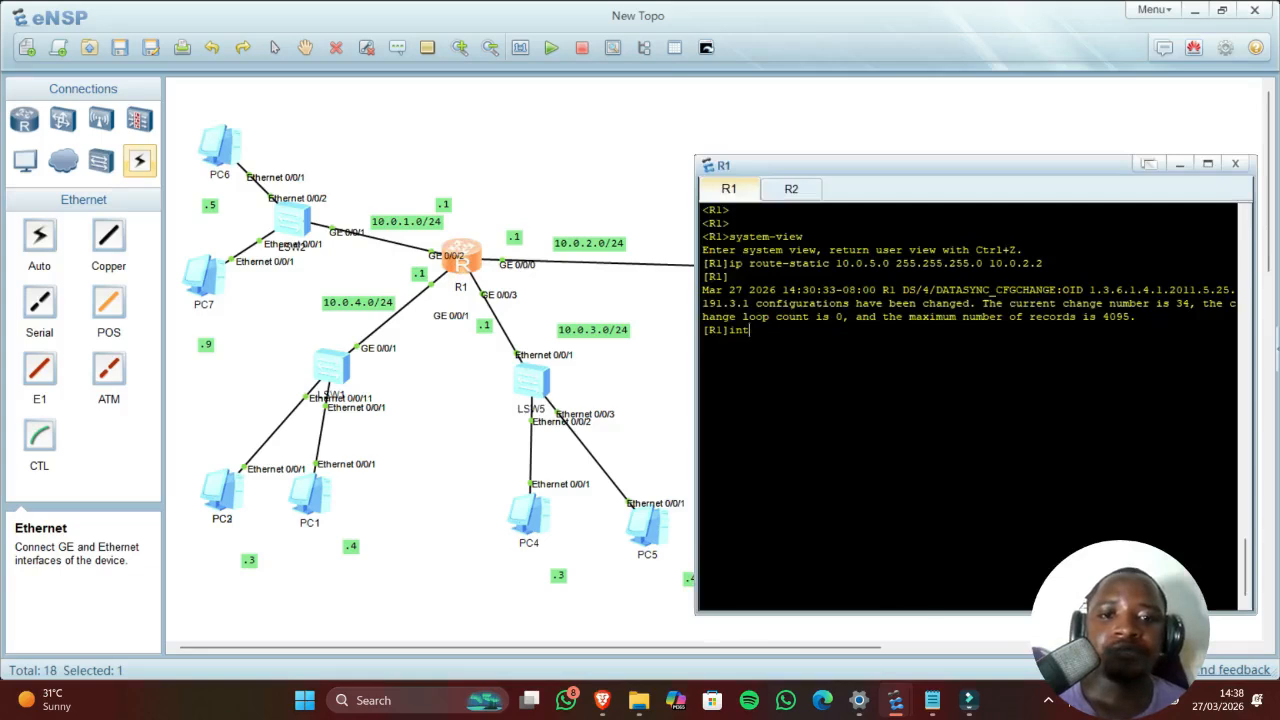
pyautogui.press('BackSpace')
pyautogui.press('BackSpace')
pyautogui.press('BackSpace')
pyautogui.press('Return')
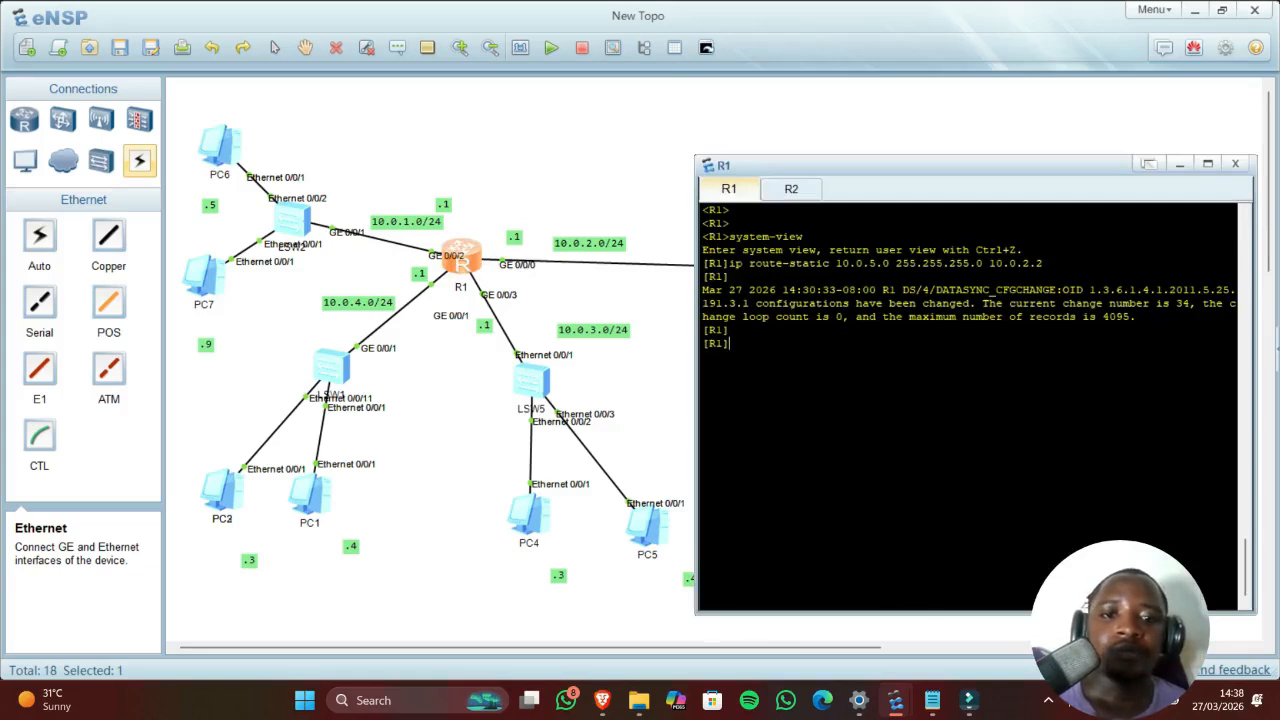
pyautogui.press('Return')
pyautogui.write('quit')
pyautogui.press('Return')
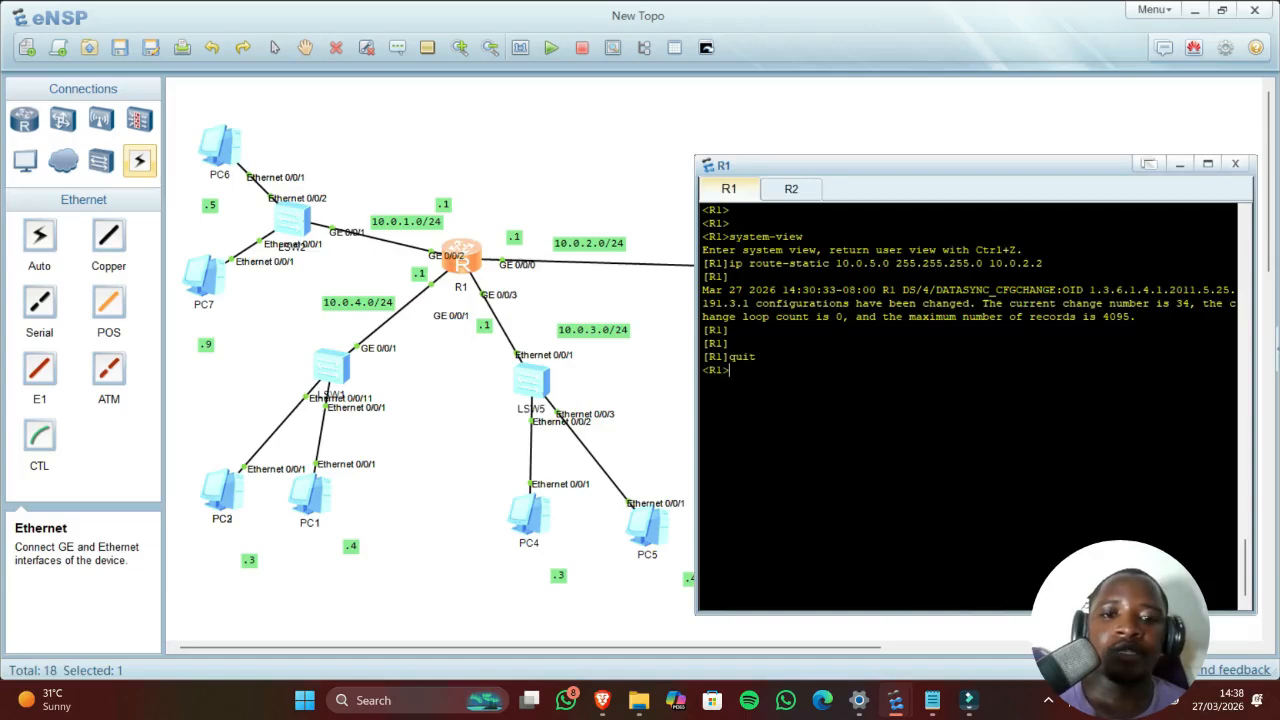
pyautogui.write('system')
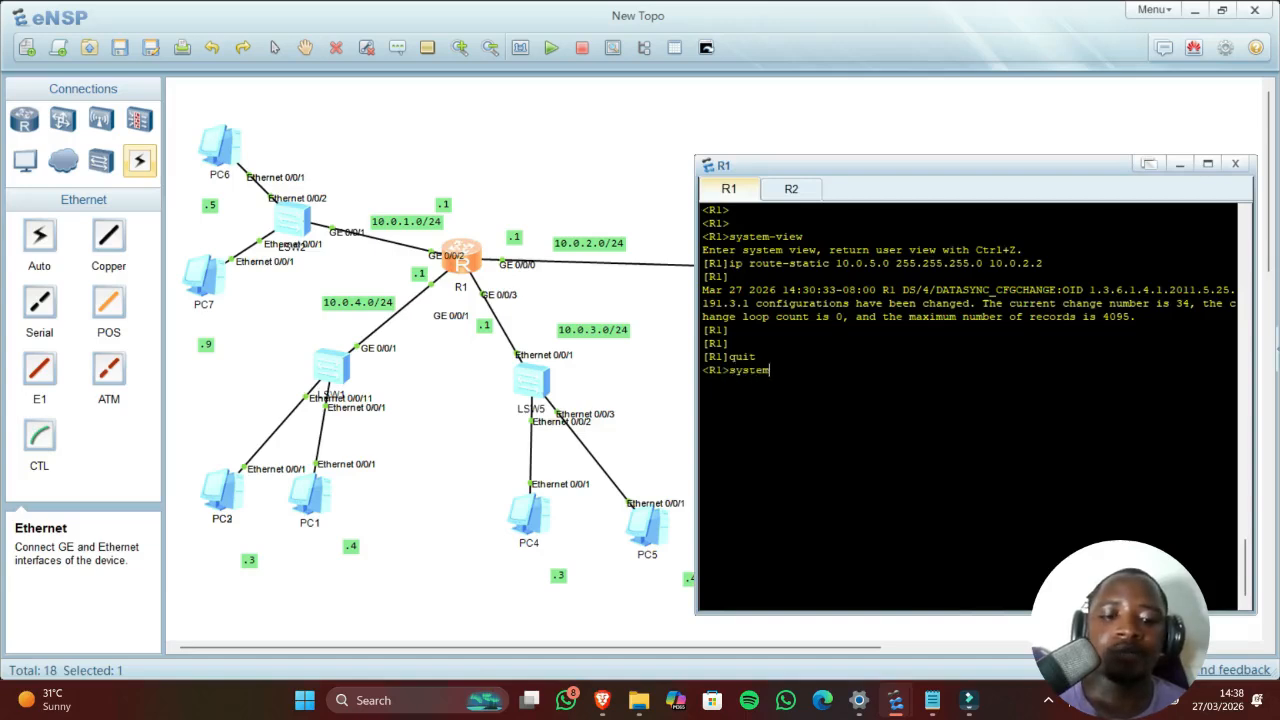
pyautogui.write('-view')
pyautogui.press('Return')
# Step: Edit the recalled route into 'ip route-static 10.0.6.0 255.255.255.0 10.0.2.2' and apply it
pyautogui.press('Up')
pyautogui.press('Up')
pyautogui.press('Up')
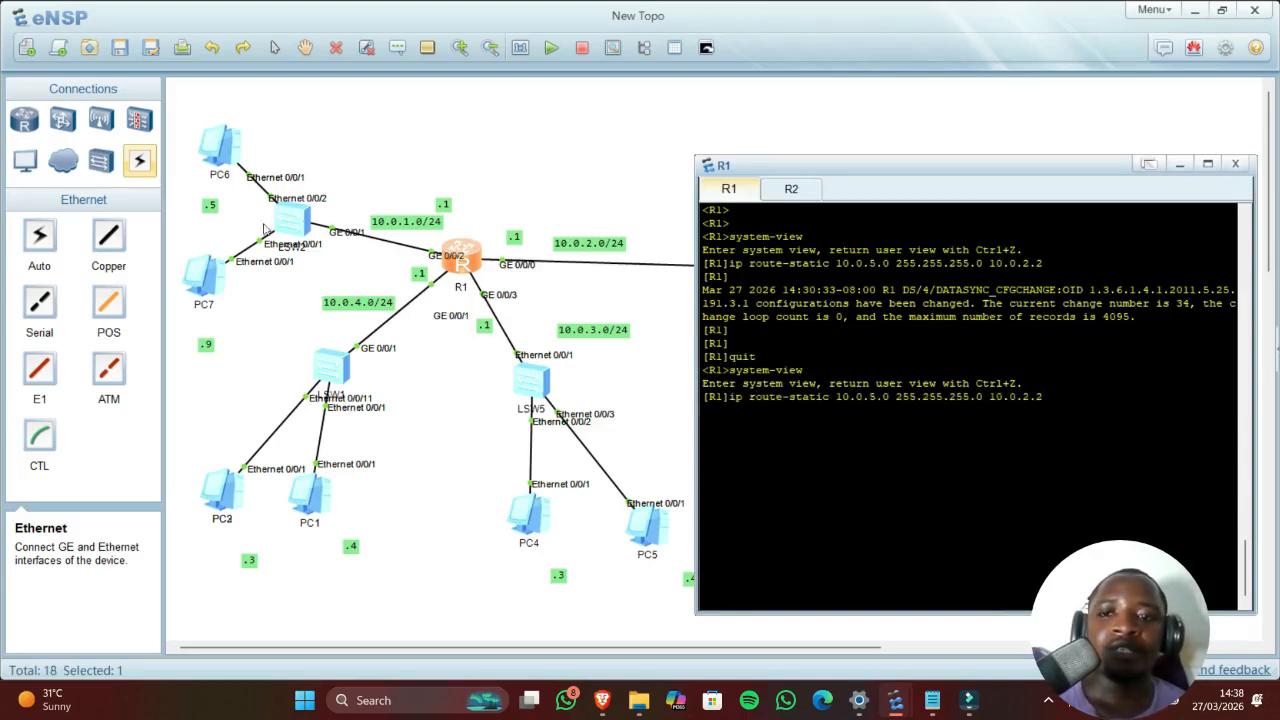
pyautogui.press('Left')
pyautogui.press('Left')
pyautogui.press('Left')
pyautogui.press('Left')
pyautogui.press('Left')
pyautogui.press('Left')
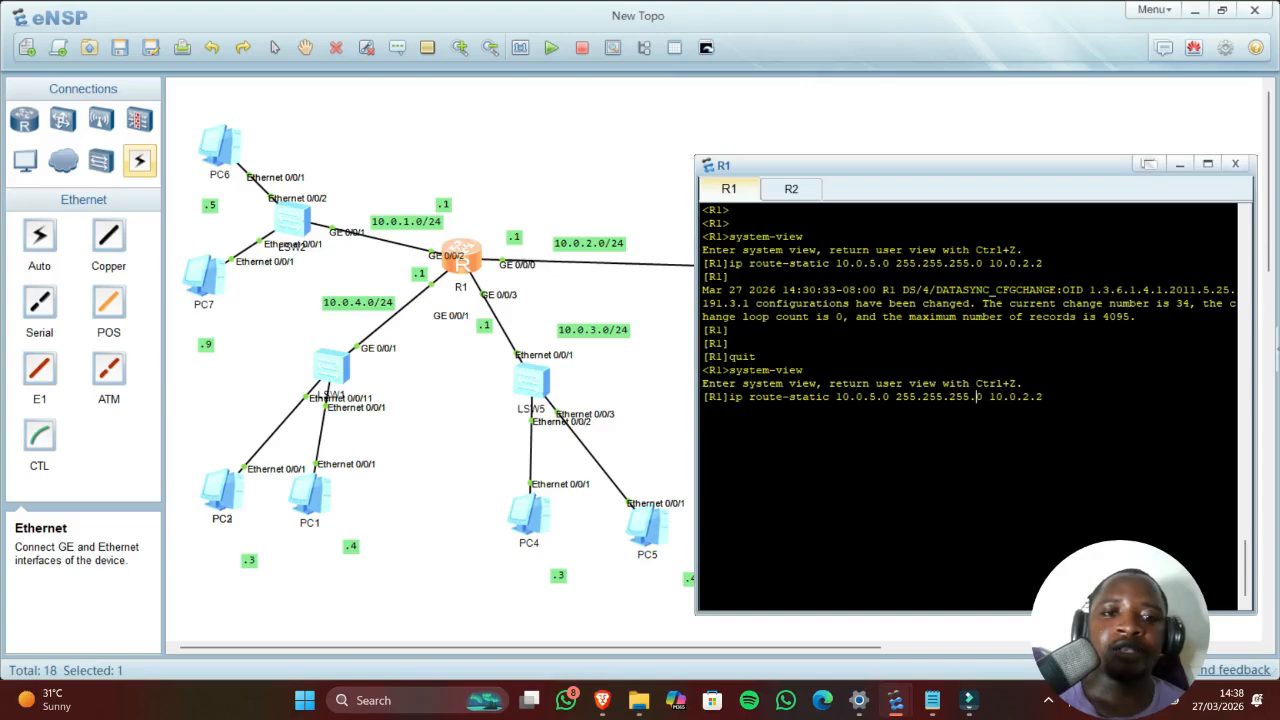
pyautogui.moveTo(873, 168); pyautogui.dragTo(542, 164)
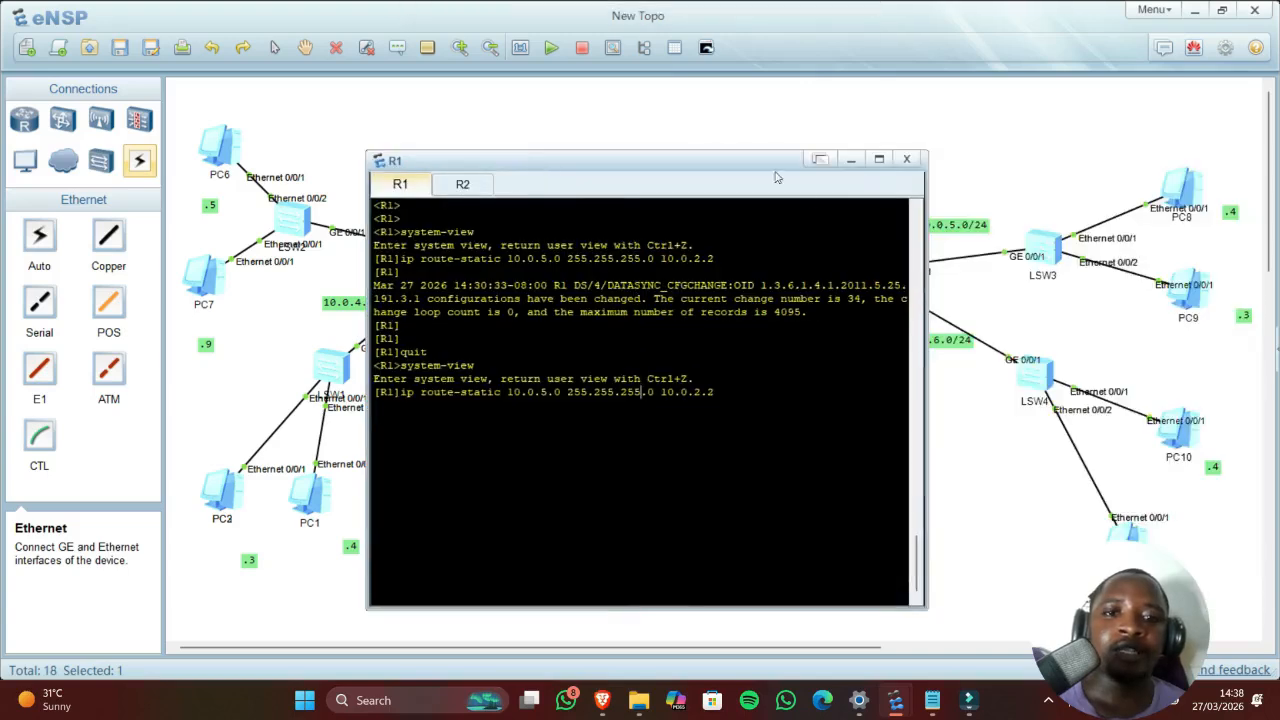
pyautogui.moveTo(755, 168); pyautogui.dragTo(558, 125)
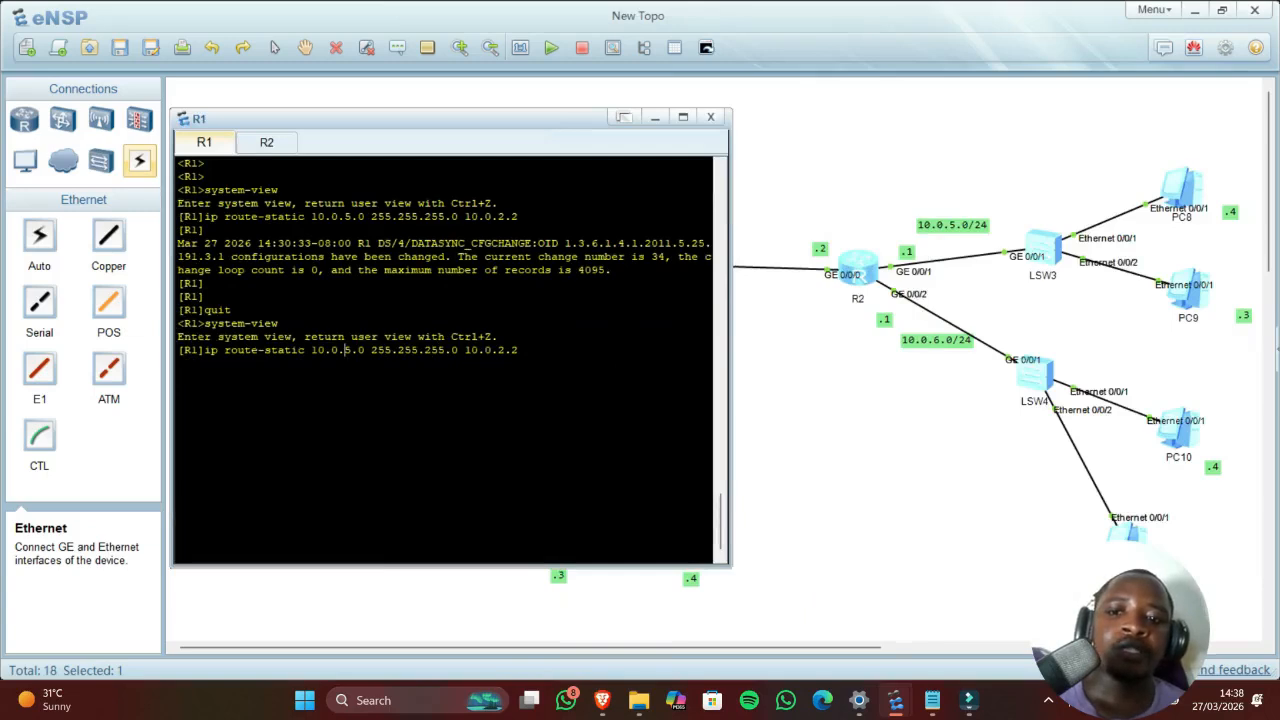
pyautogui.press('BackSpace')
pyautogui.write('6')
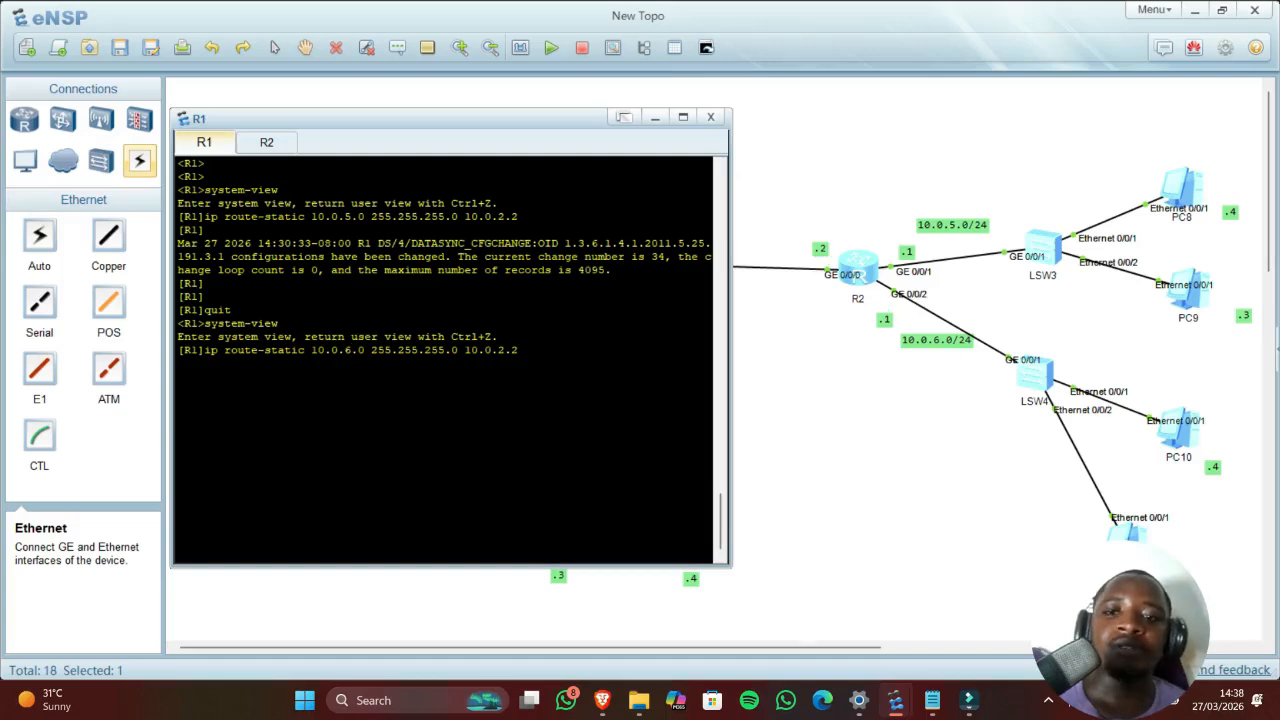
pyautogui.press('Return')
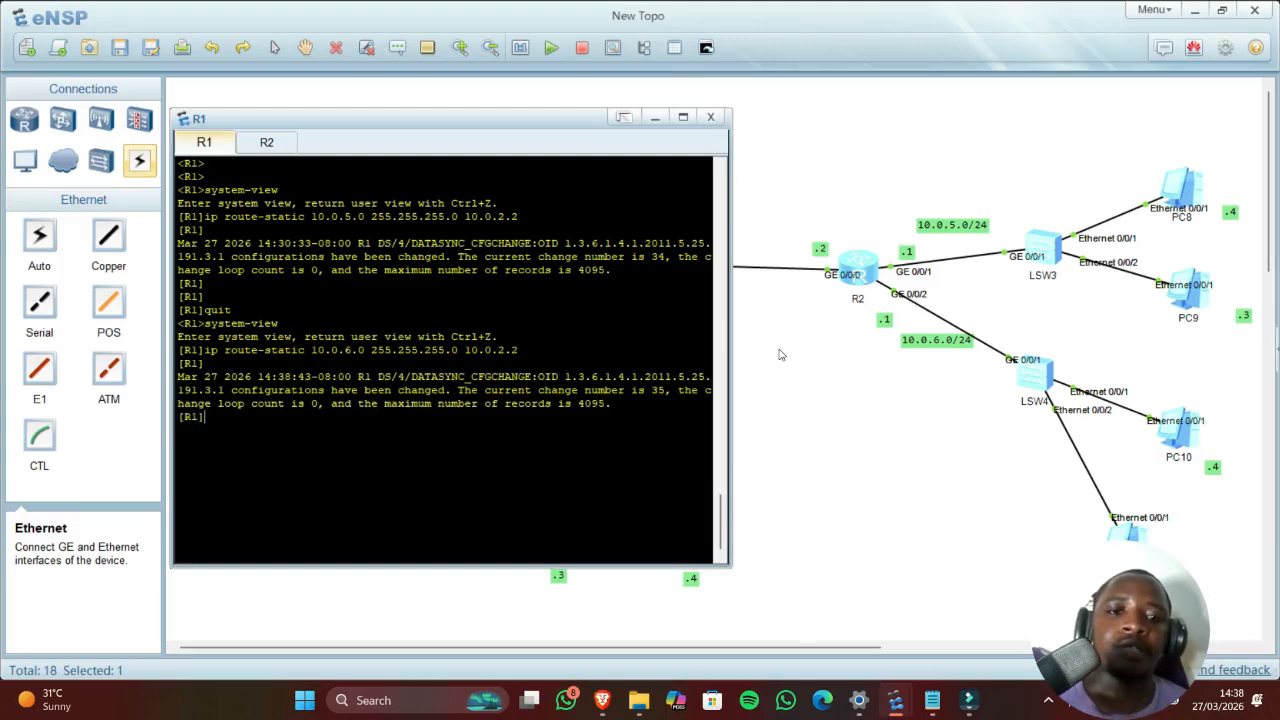
pyautogui.click(829, 364)
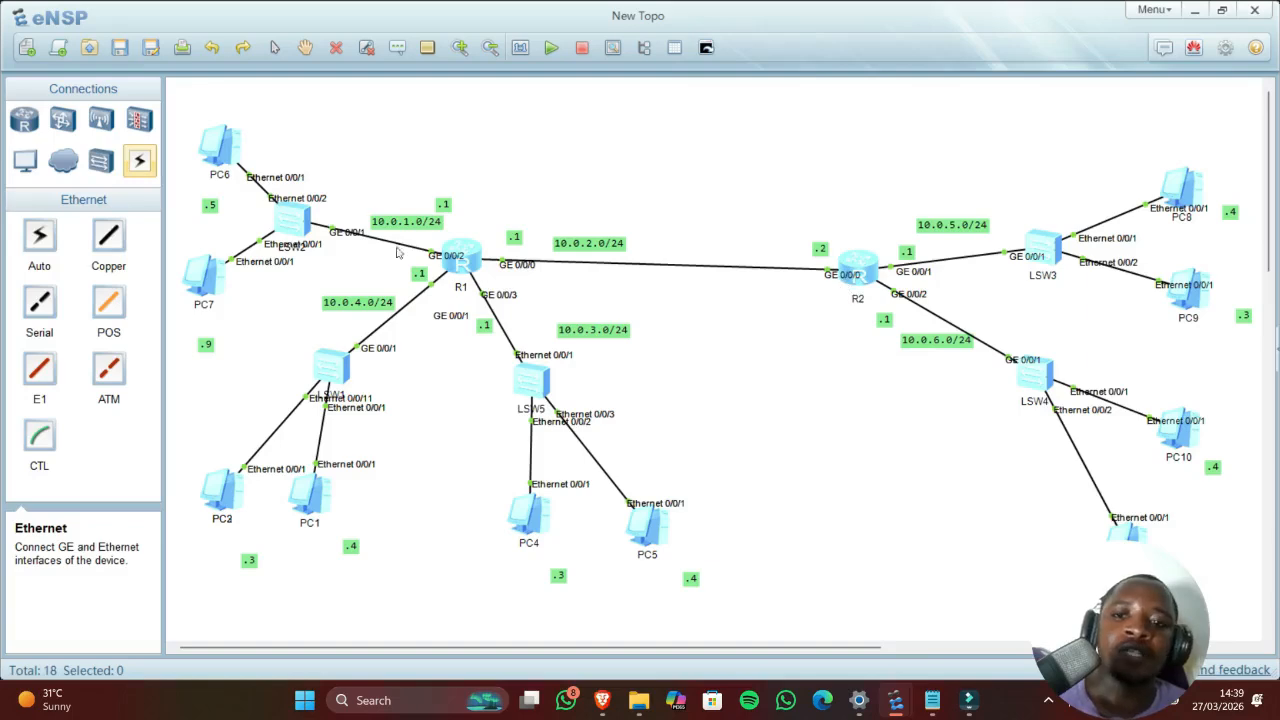
# Step: Glance at PC2's and PC10's consoles, then reopen PC2's console
pyautogui.doubleClick(236, 488)
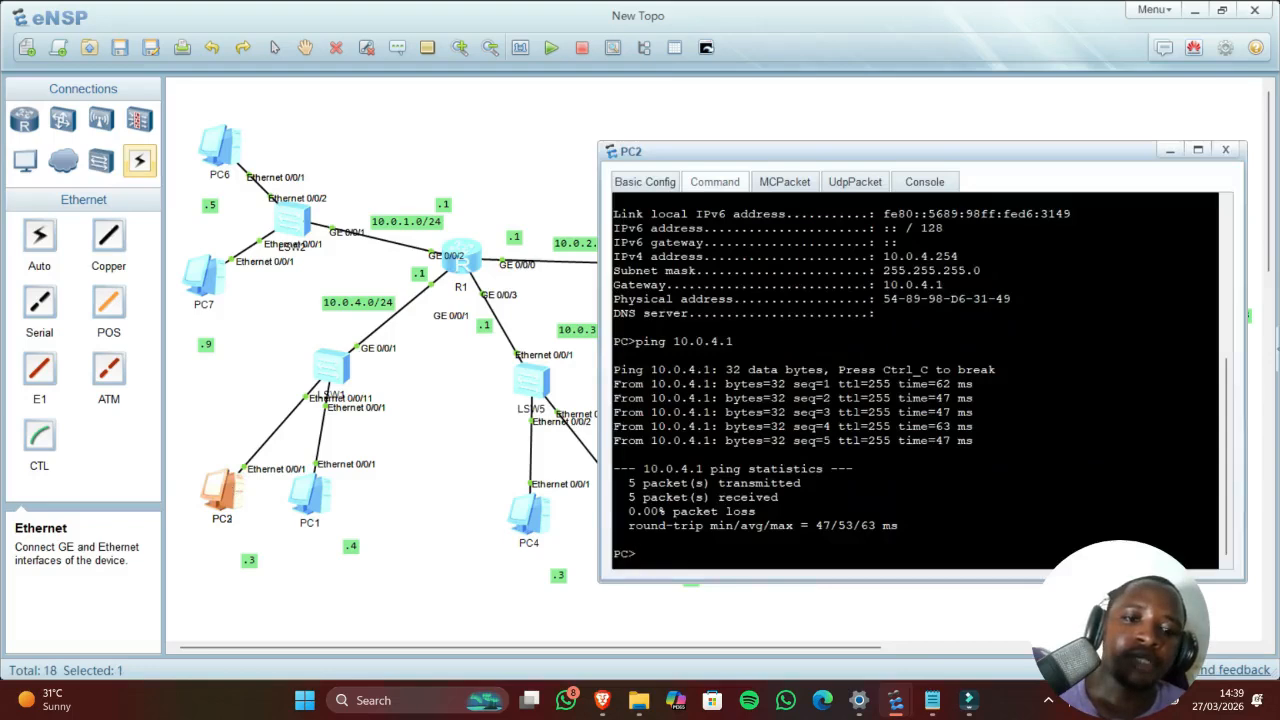
pyautogui.click(886, 614)
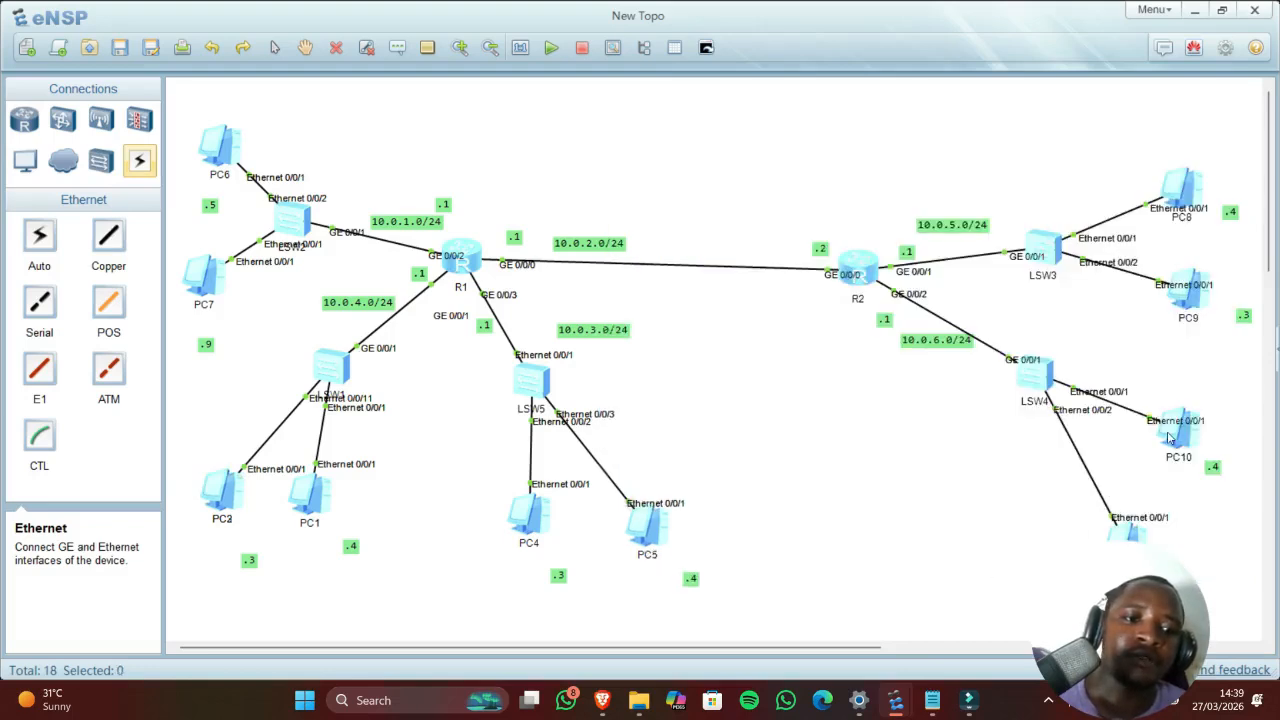
pyautogui.doubleClick(1170, 438)
pyautogui.click(741, 558)
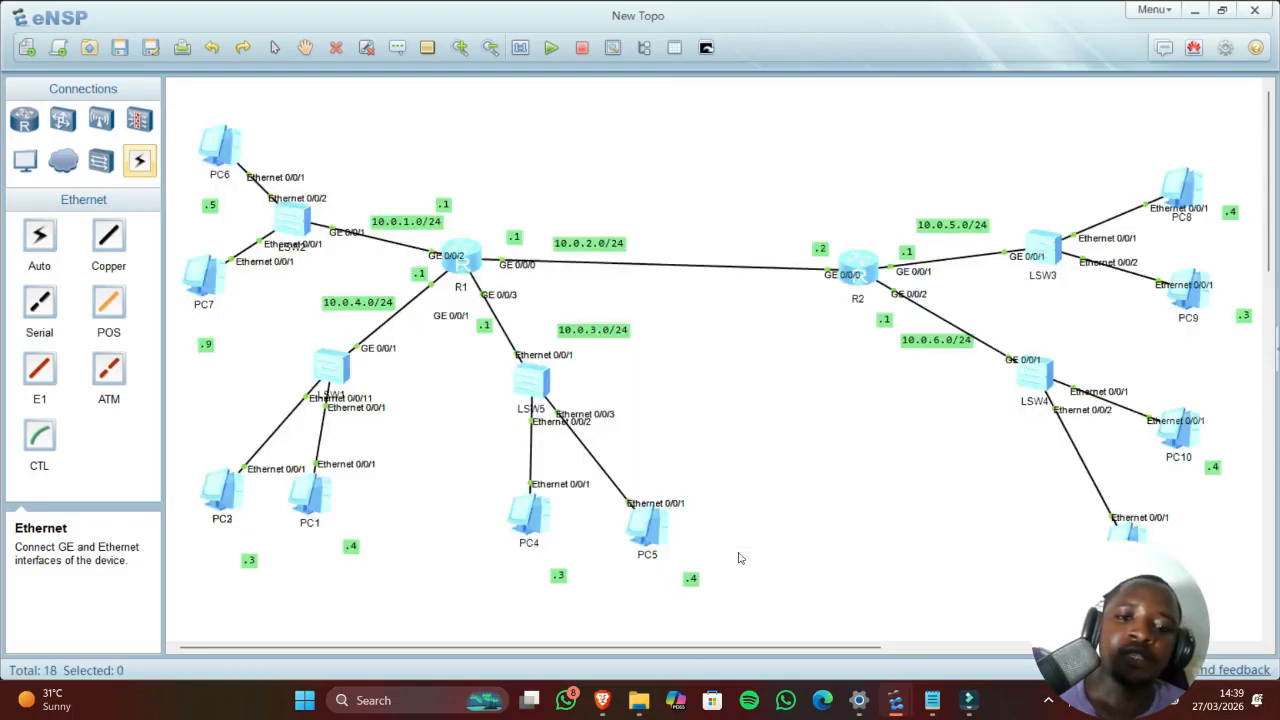
pyautogui.doubleClick(233, 485)
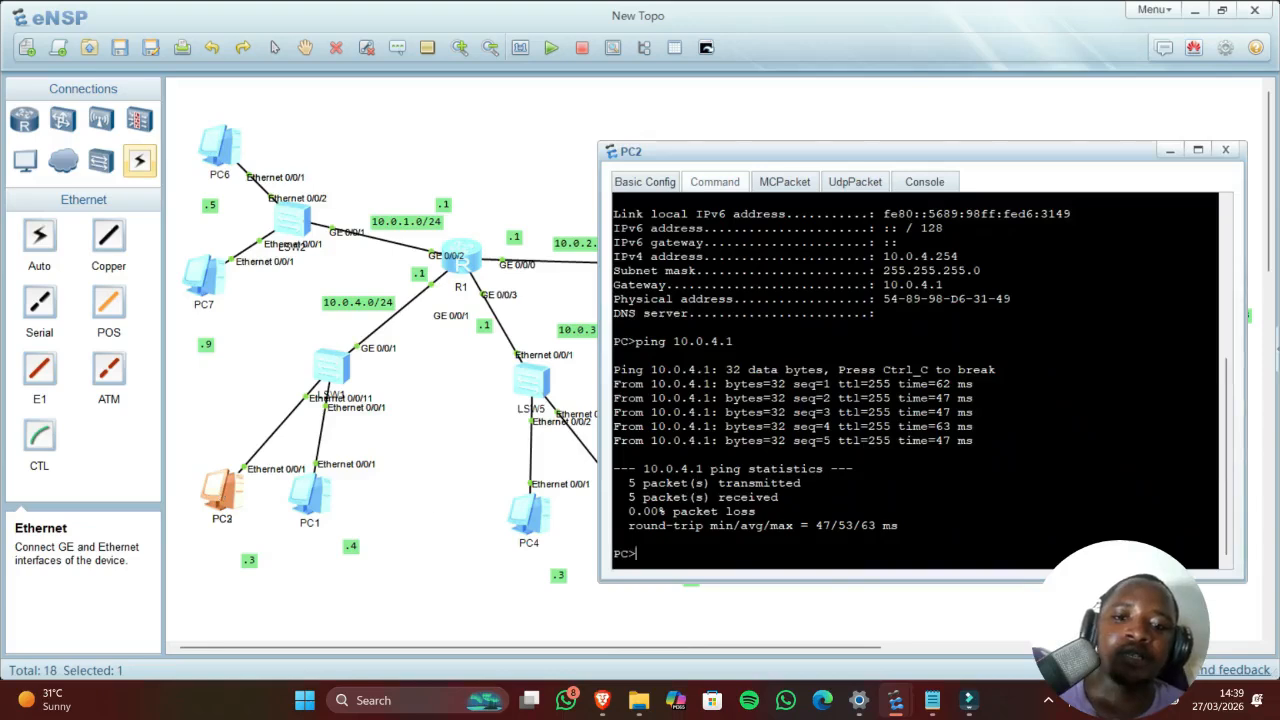
# Step: Ping 10.0.6.253 from PC2; the requests time out
pyautogui.write('ping')
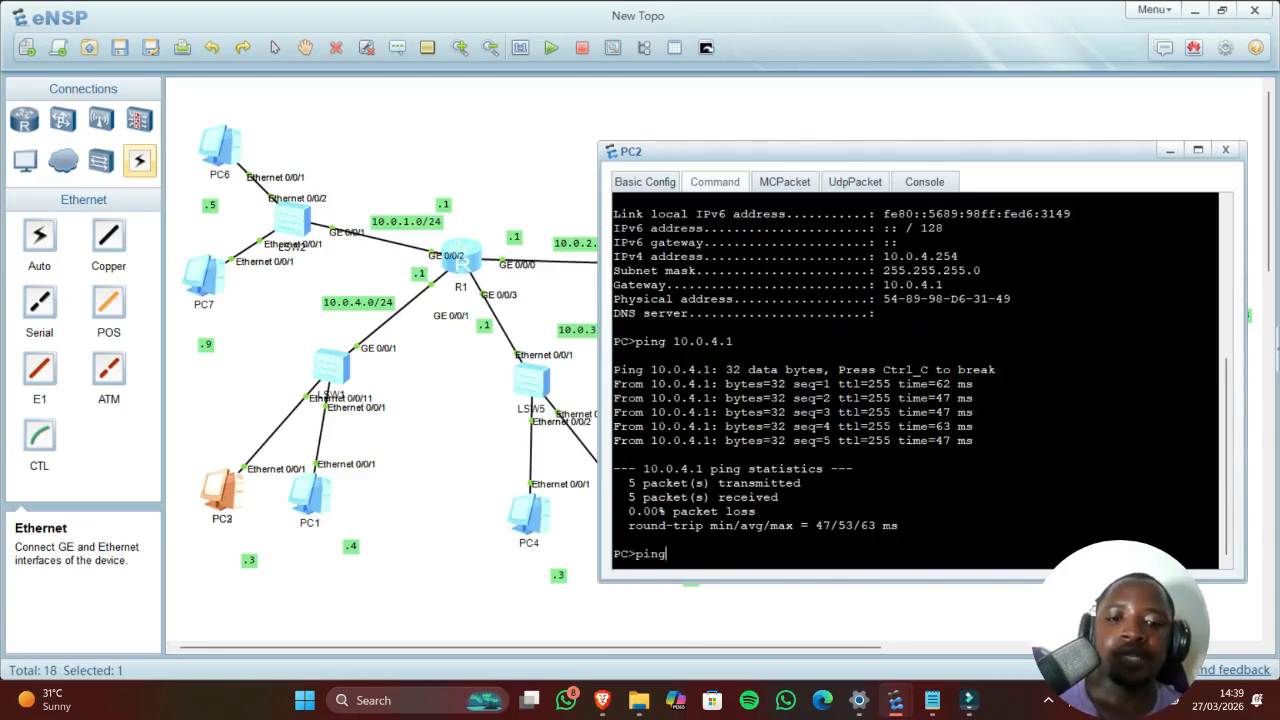
pyautogui.moveTo(807, 152); pyautogui.dragTo(467, 131)
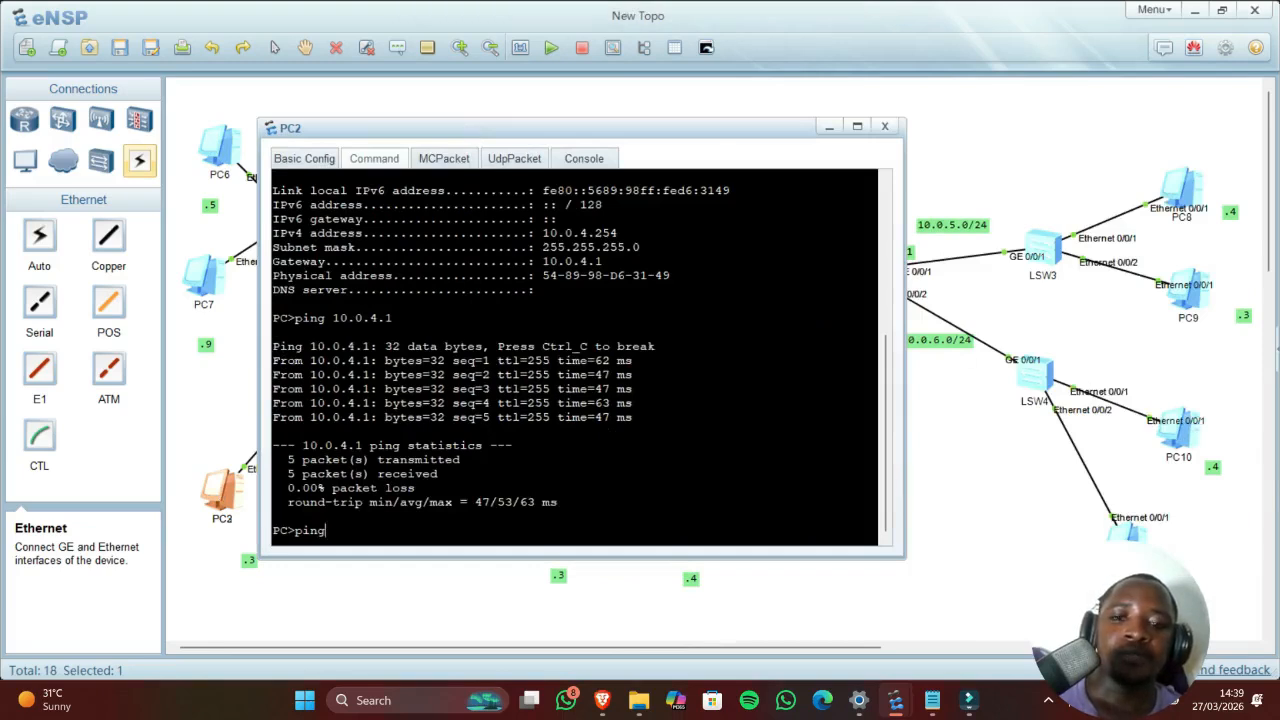
pyautogui.press('BackSpace')
pyautogui.press('BackSpace')
pyautogui.press('BackSpace')
pyautogui.press('BackSpace')
pyautogui.press('BackSpace')
pyautogui.press('Up')
pyautogui.press('Up')
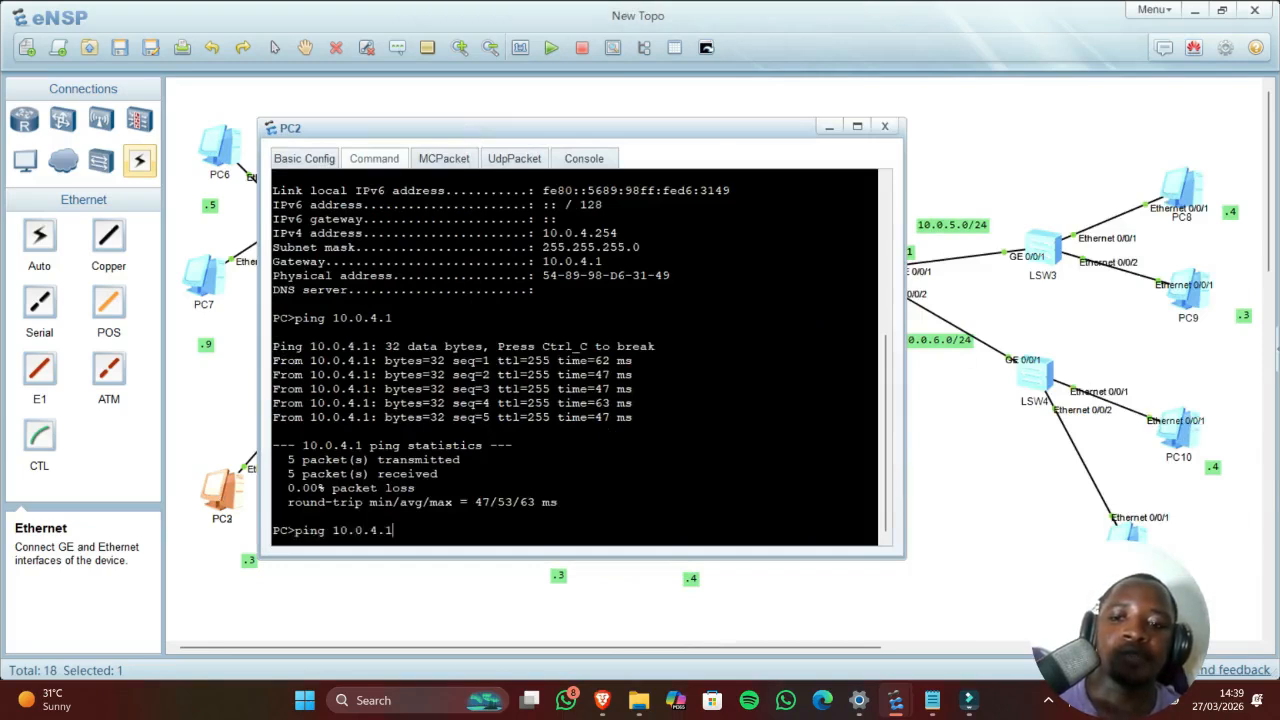
pyautogui.press('Up')
pyautogui.press('Down')
pyautogui.press('Up')
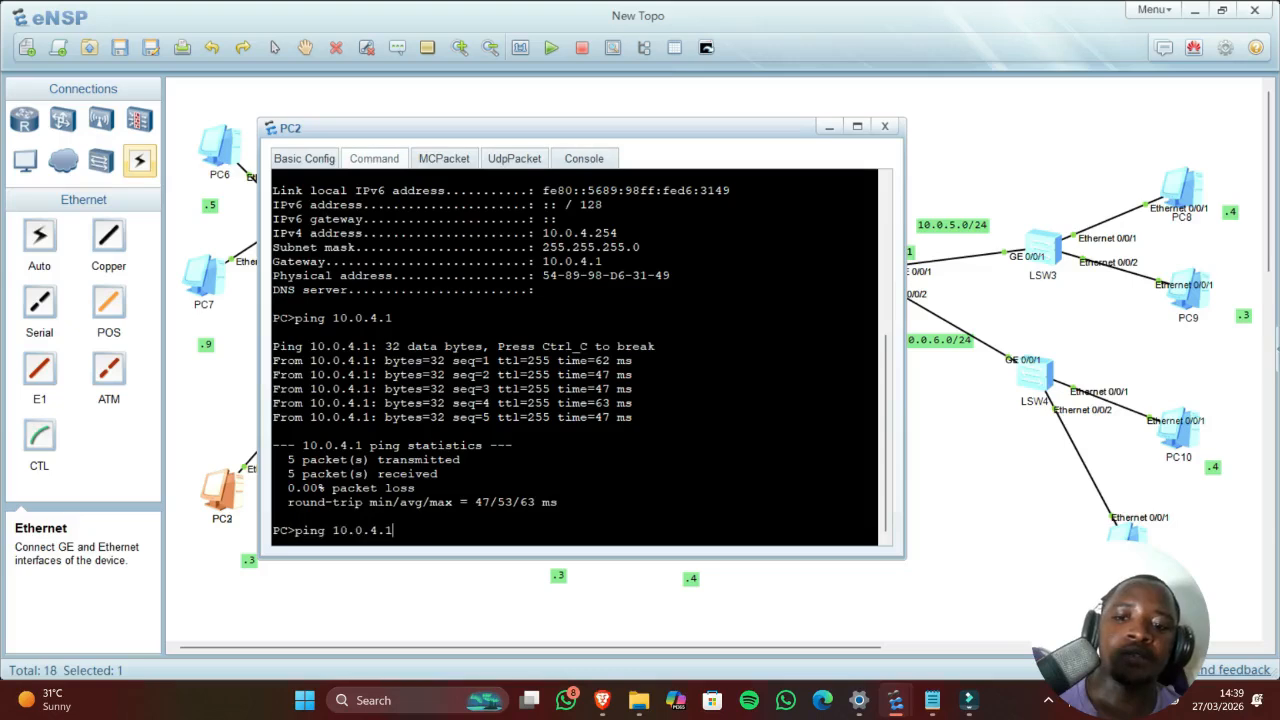
pyautogui.press('BackSpace')
pyautogui.press('BackSpace')
pyautogui.press('BackSpace')
pyautogui.press('BackSpace')
pyautogui.press('BackSpace')
pyautogui.press('BackSpace')
pyautogui.press('BackSpace')
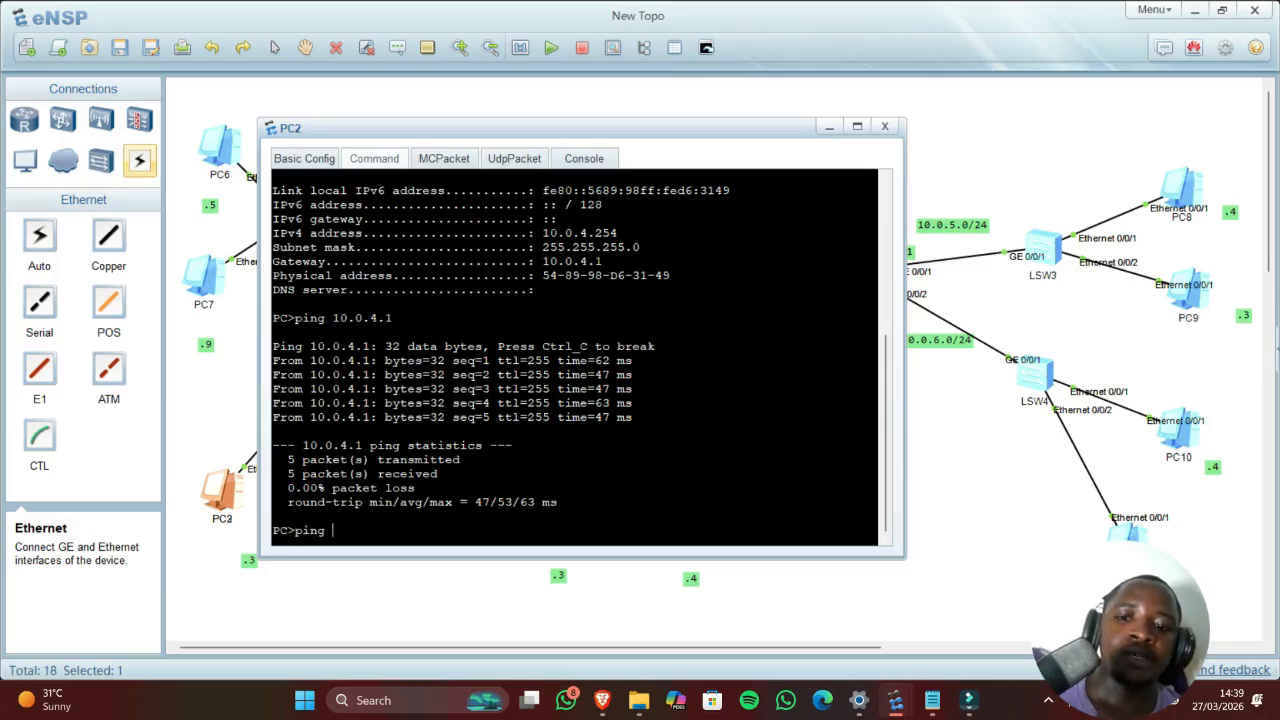
pyautogui.write('10')
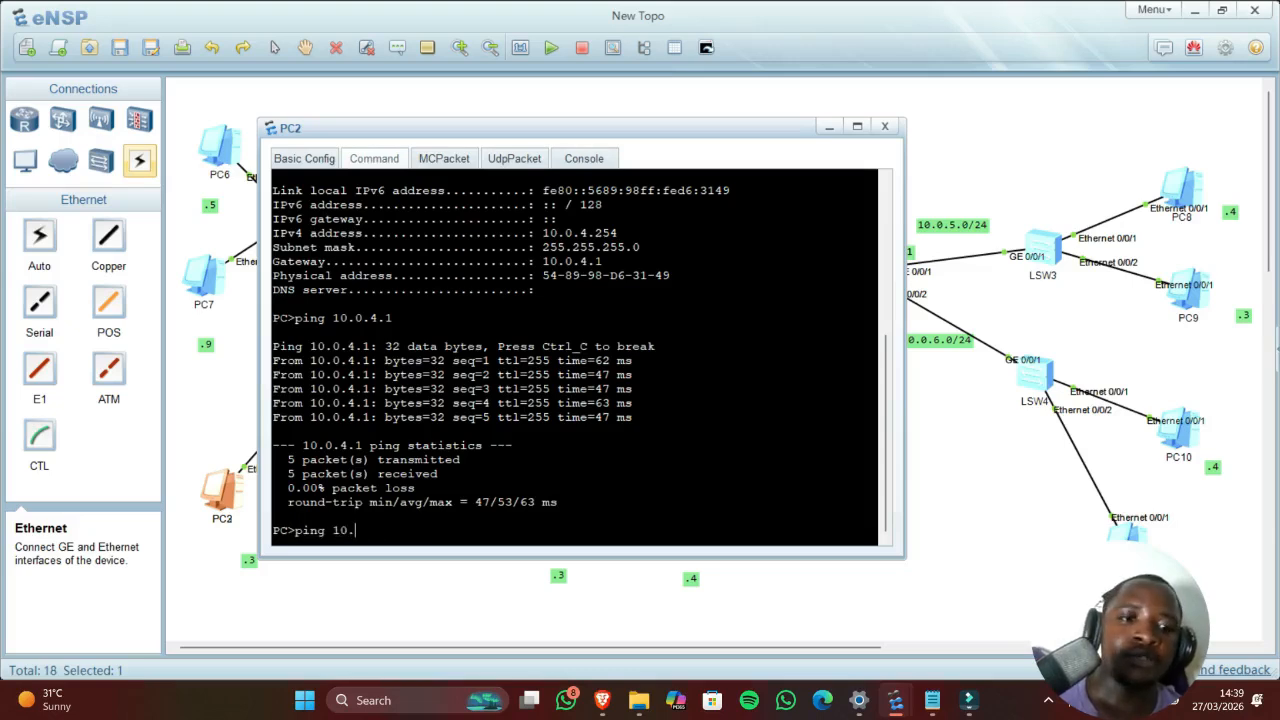
pyautogui.write('.0.')
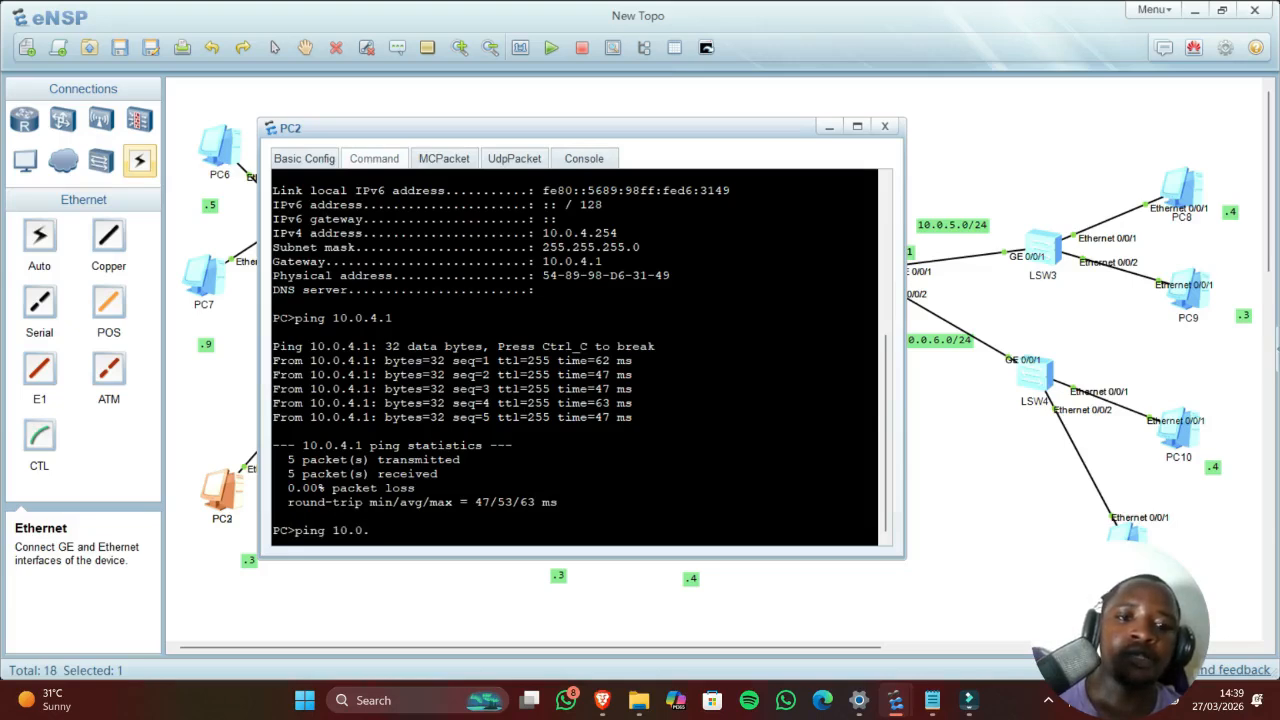
pyautogui.write('6.')
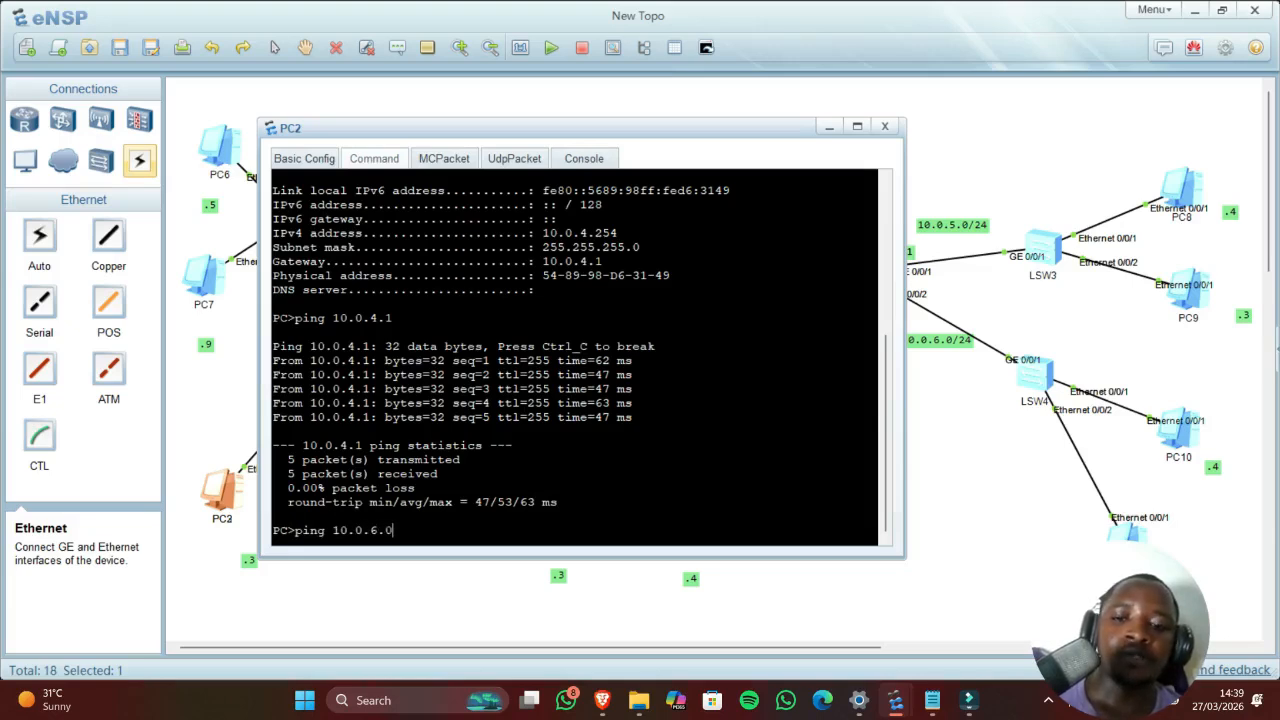
pyautogui.write('0/')
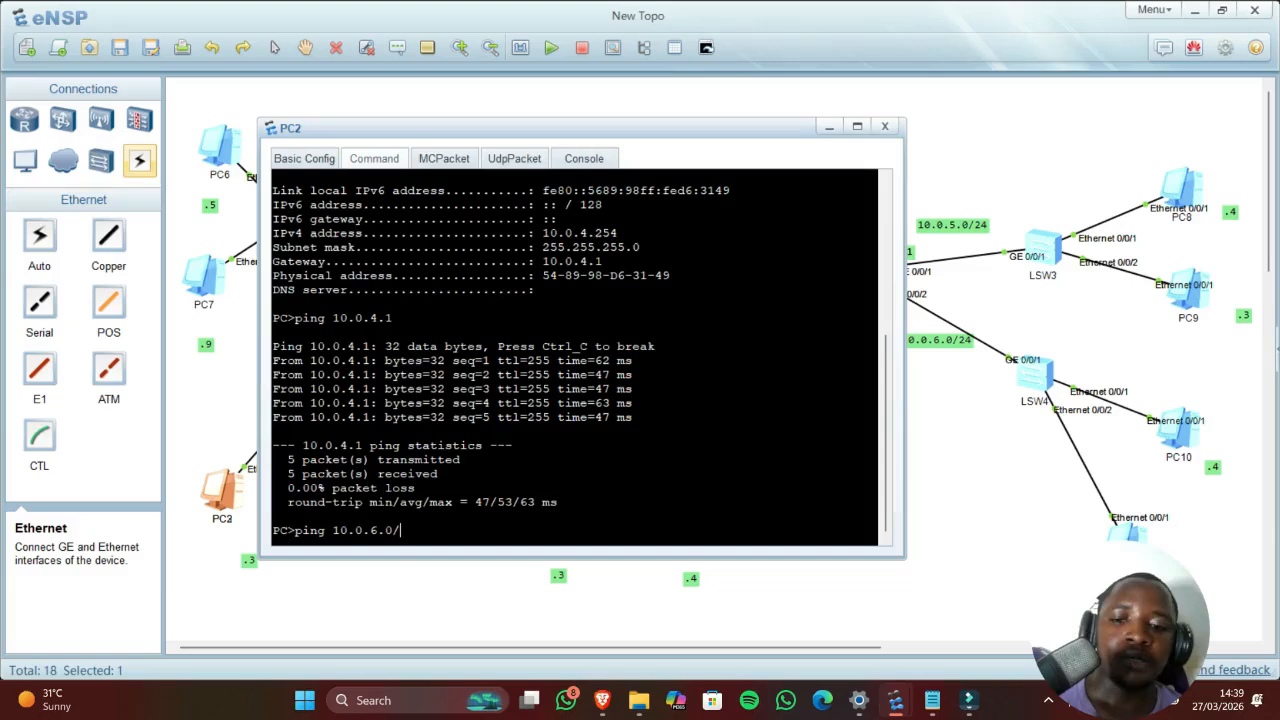
pyautogui.press('BackSpace')
pyautogui.press('BackSpace')
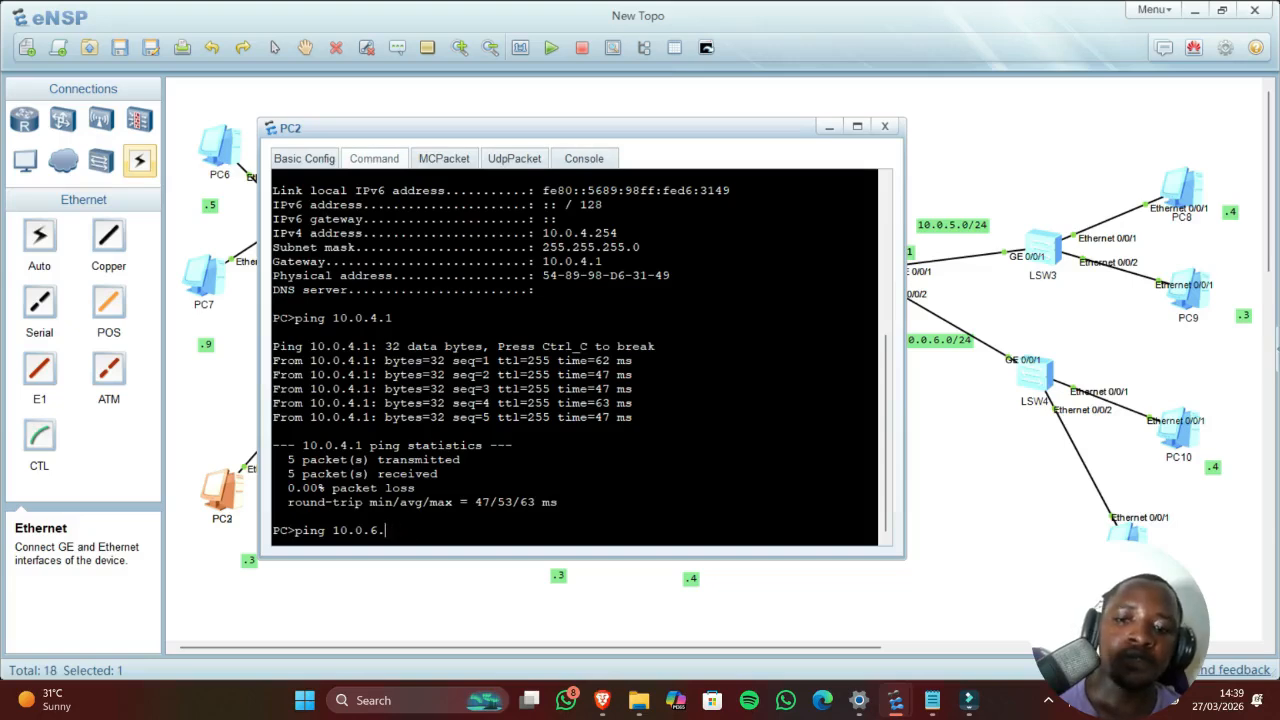
pyautogui.write('0.6.2')
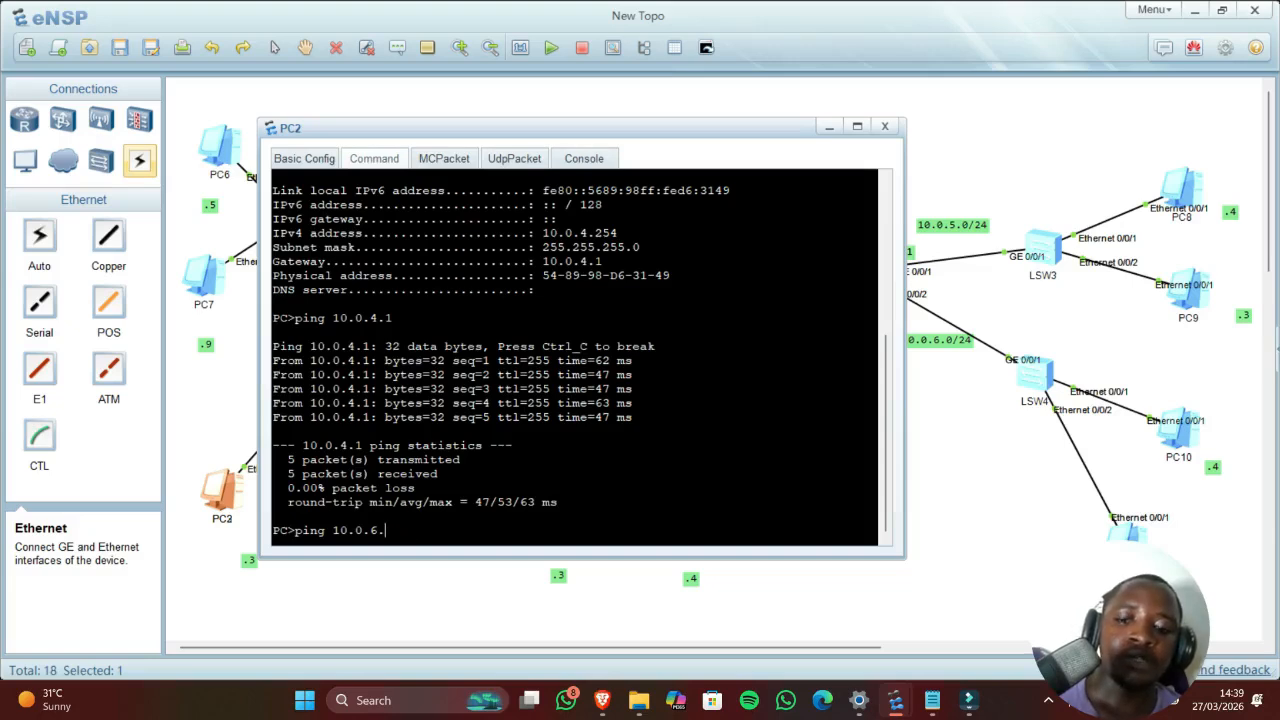
pyautogui.write('53')
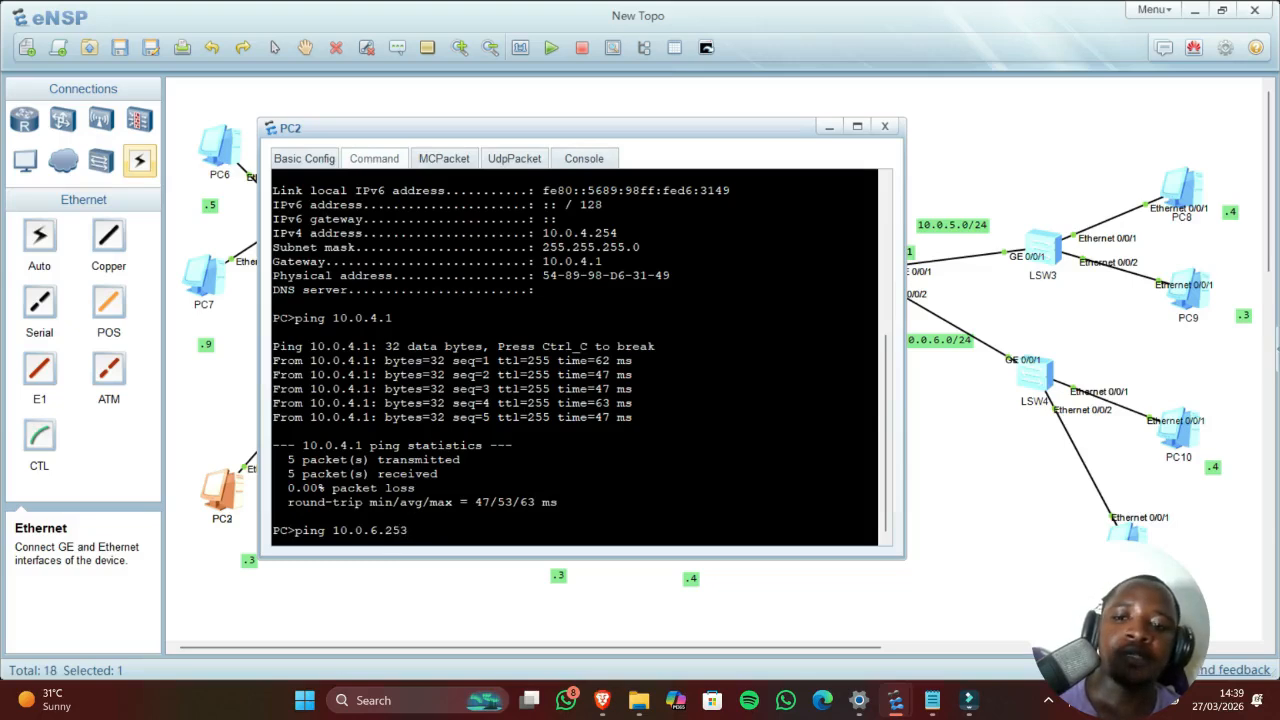
pyautogui.press('Return')
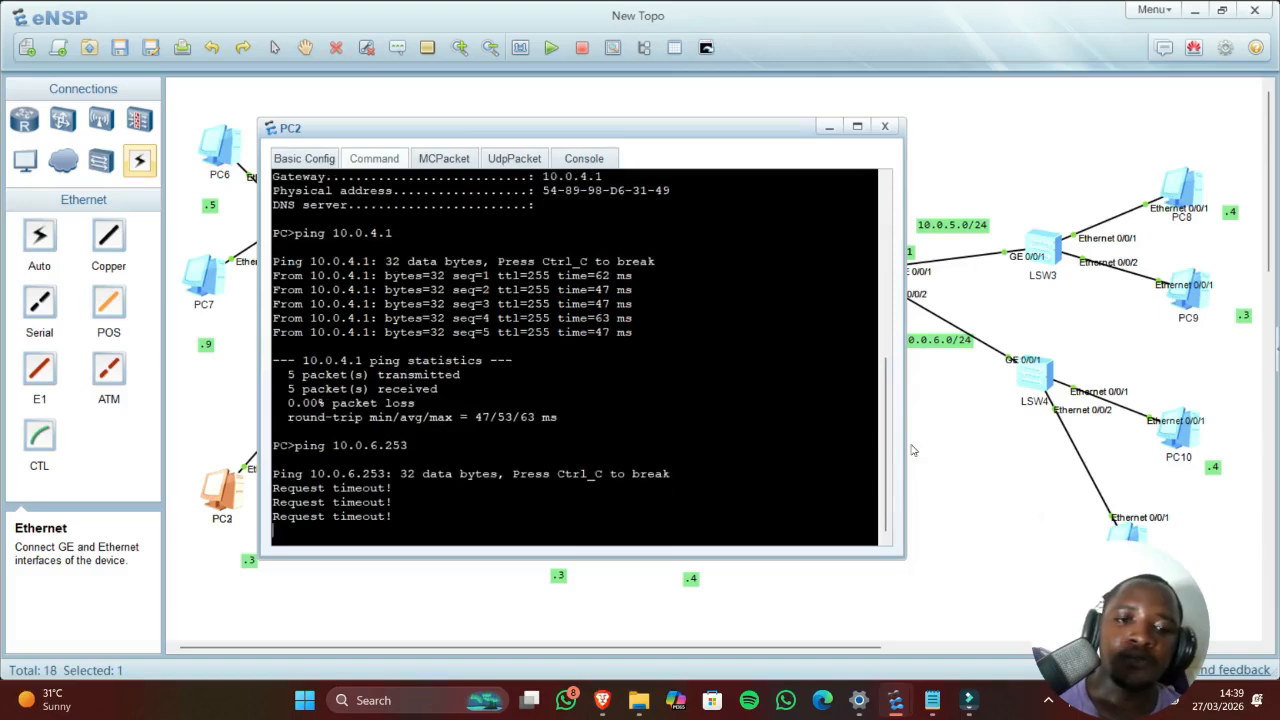
pyautogui.click(930, 420)
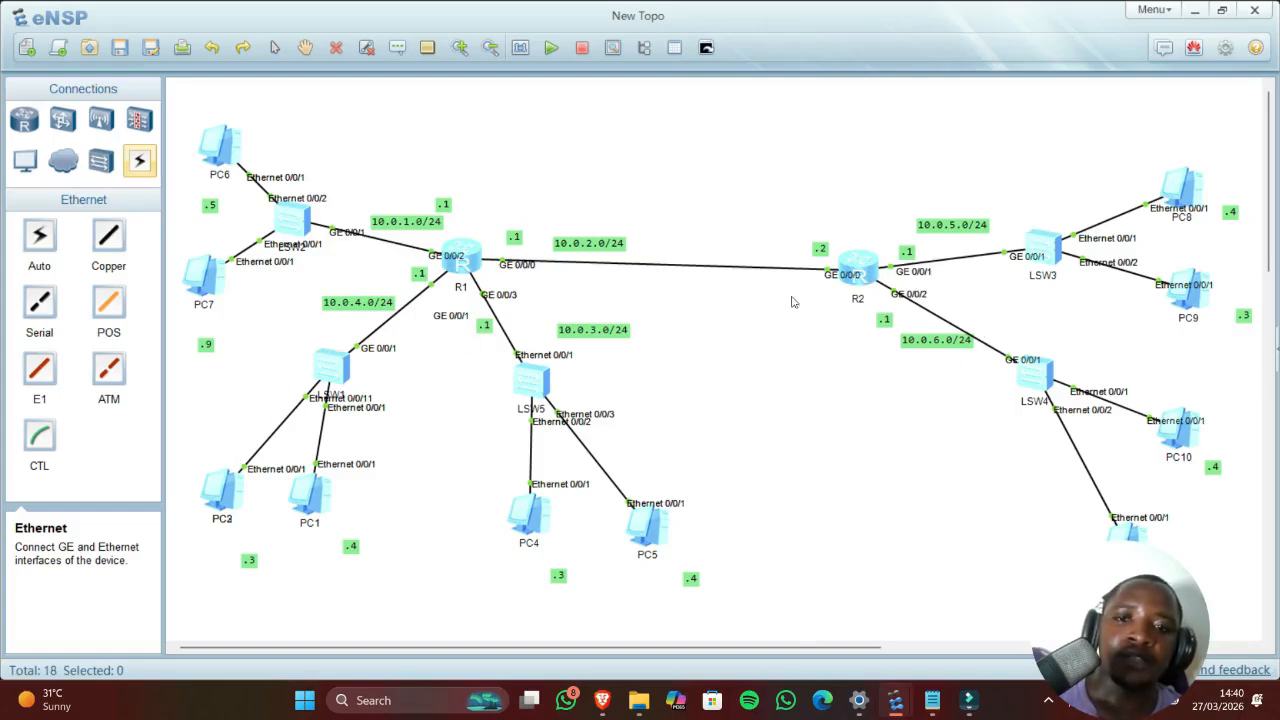
# Step: On R2, add the static route 10.0.4.0 255.255.255.0 via next hop 10.0.2.1, edited from the recalled 10.0.1.0 route
pyautogui.doubleClick(461, 251)
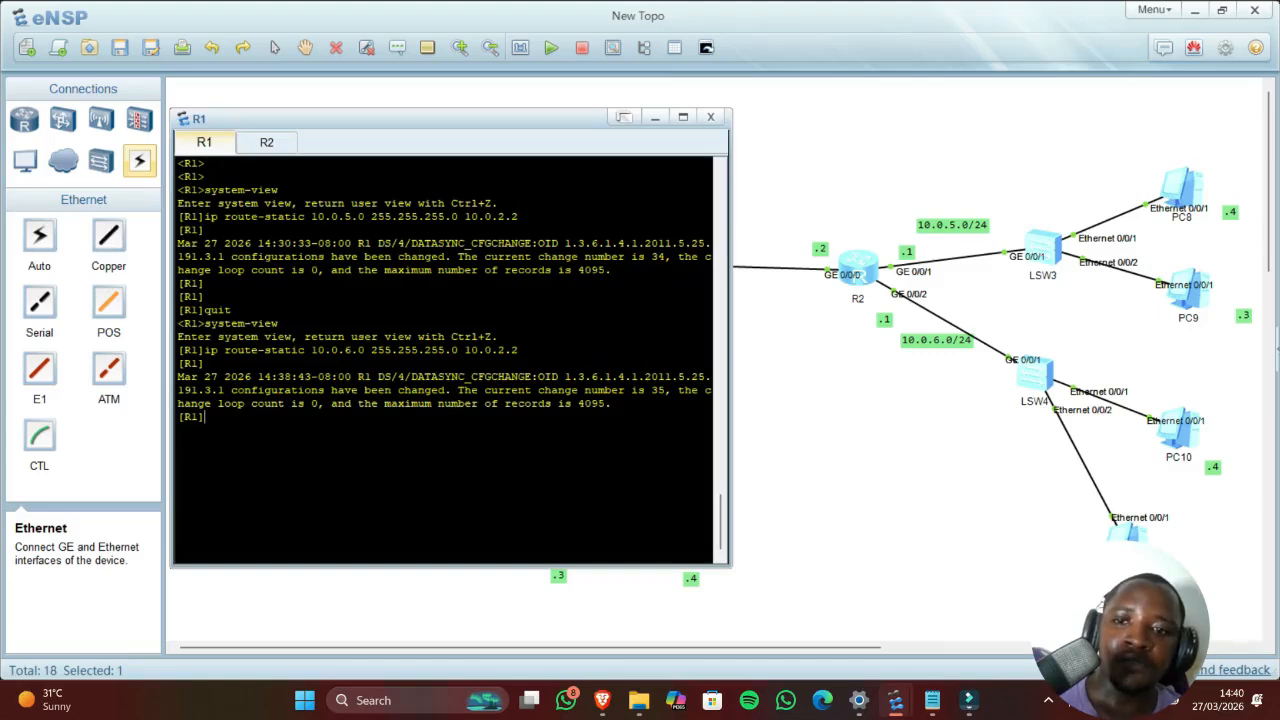
pyautogui.click(842, 406)
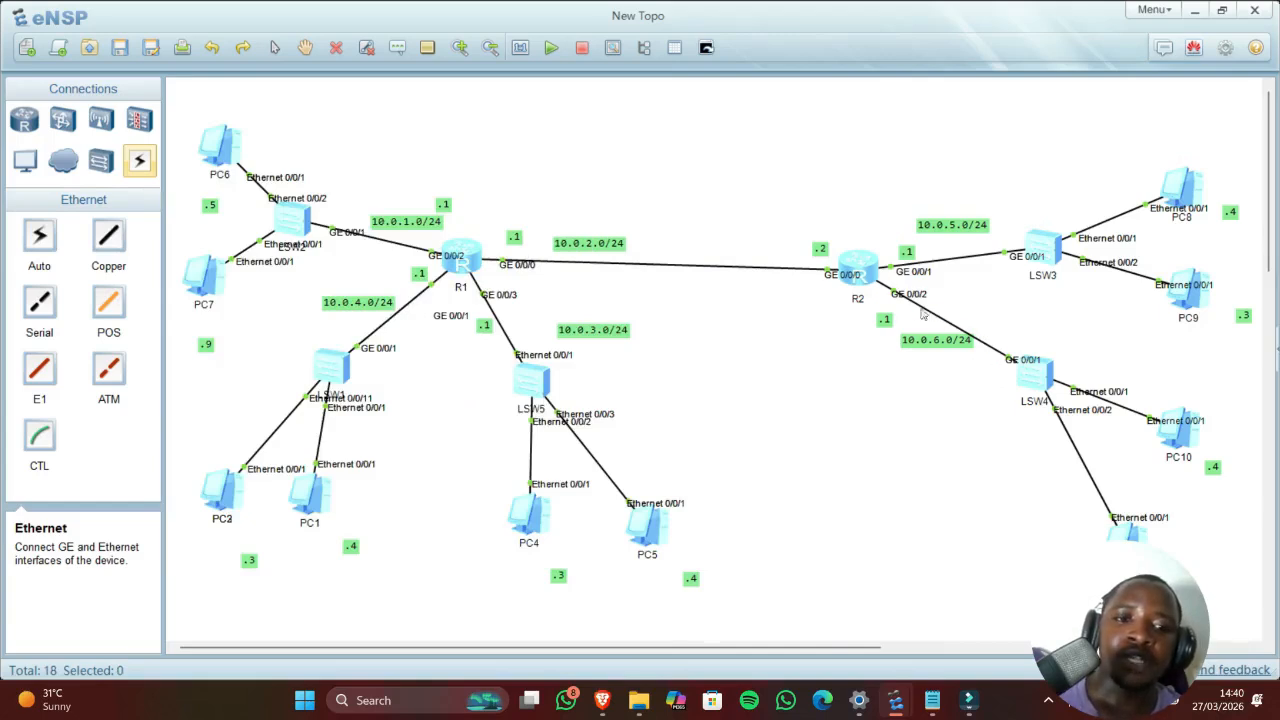
pyautogui.doubleClick(859, 278)
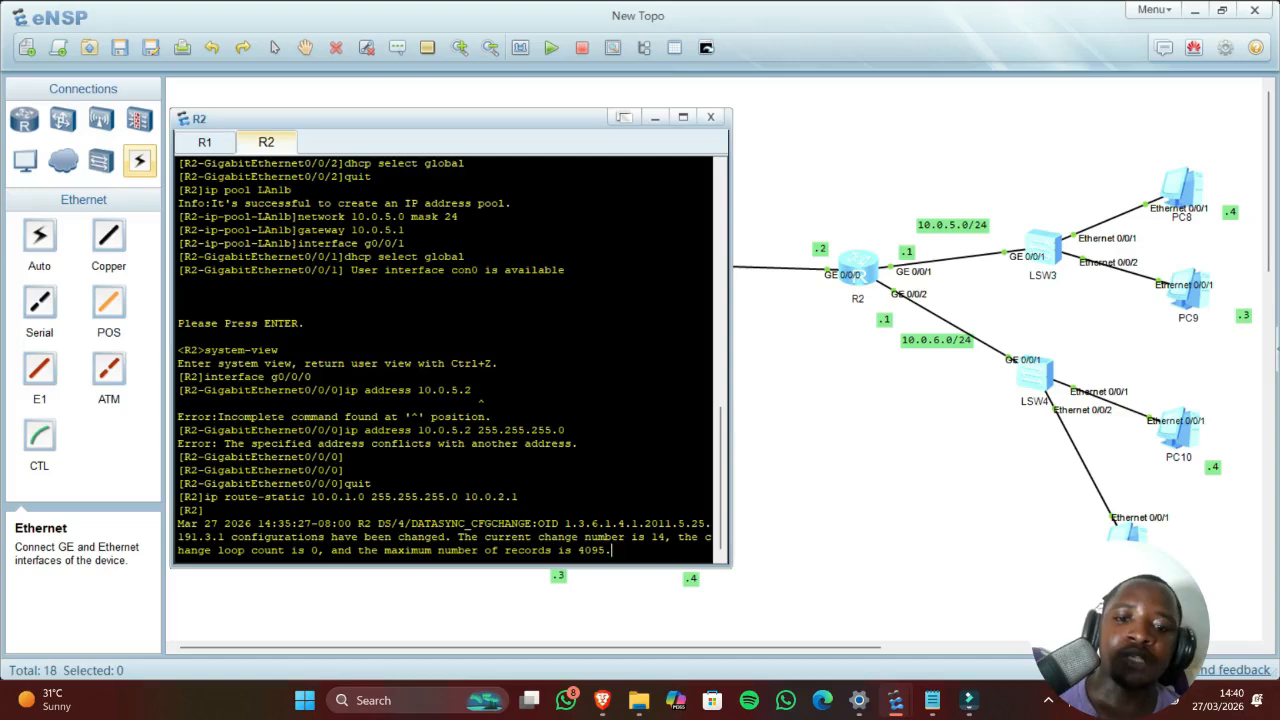
pyautogui.press('Return')
pyautogui.press('Up')
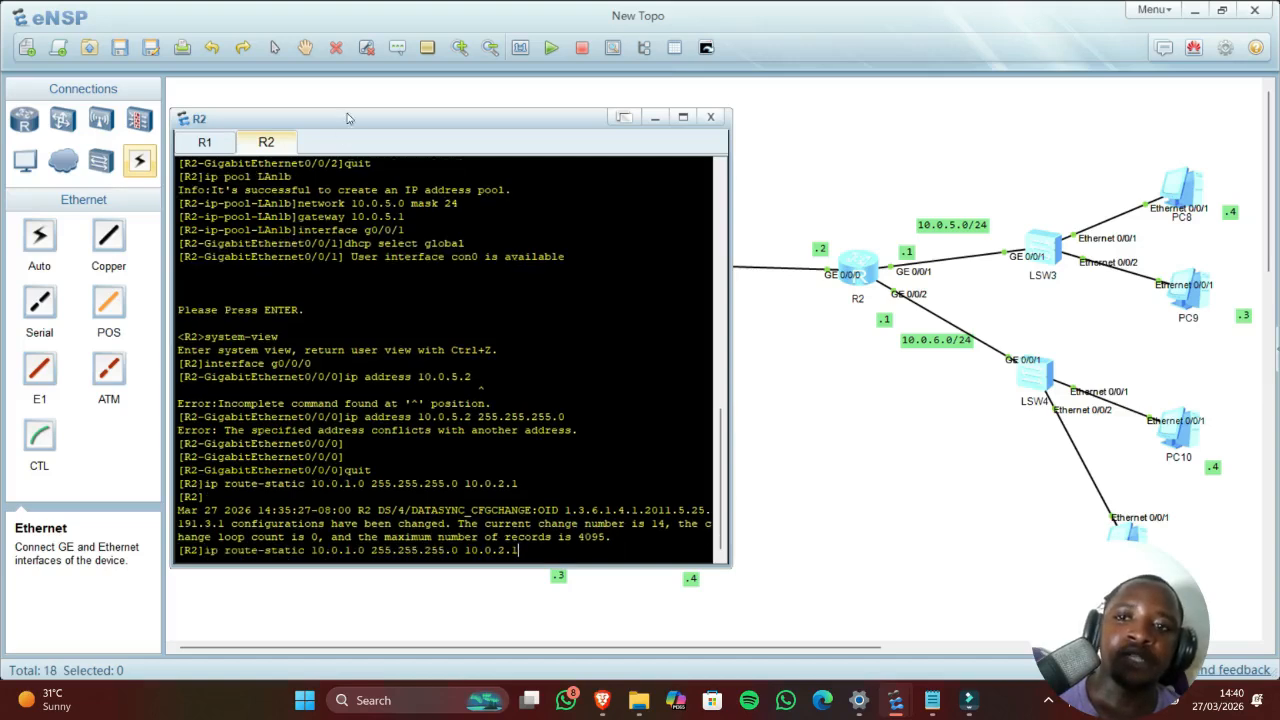
pyautogui.moveTo(350, 119); pyautogui.dragTo(861, 141)
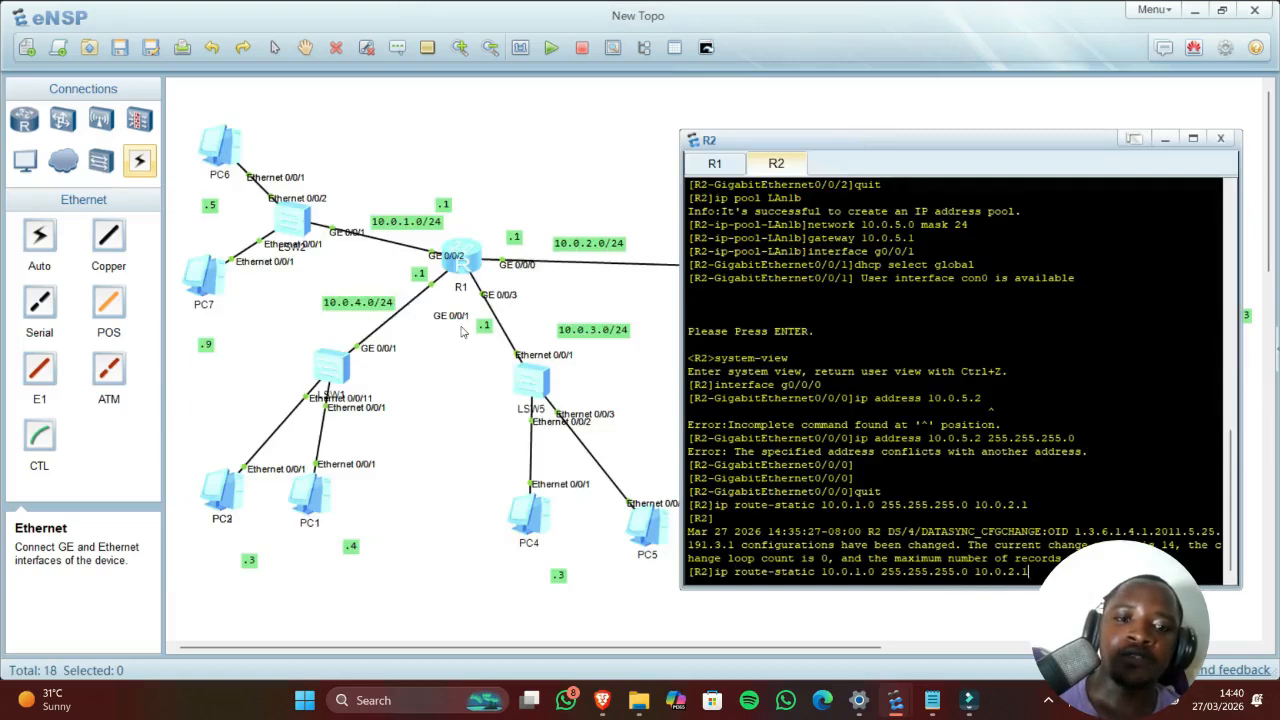
pyautogui.press('Left')
pyautogui.press('Left')
pyautogui.press('Left')
pyautogui.press('Left')
pyautogui.press('Left')
pyautogui.press('Left')
pyautogui.press('Left')
pyautogui.press('Left')
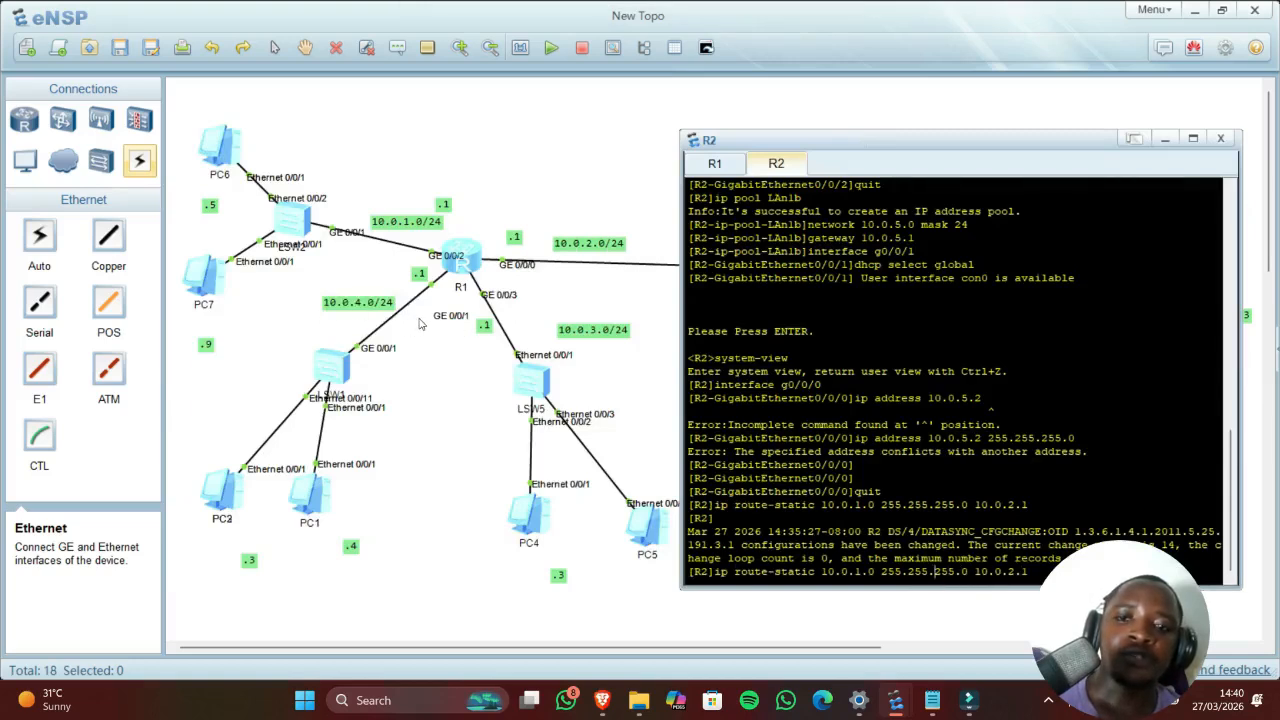
pyautogui.press('Left')
pyautogui.press('Left')
pyautogui.press('Left')
pyautogui.press('Left')
pyautogui.press('Left')
pyautogui.press('Left')
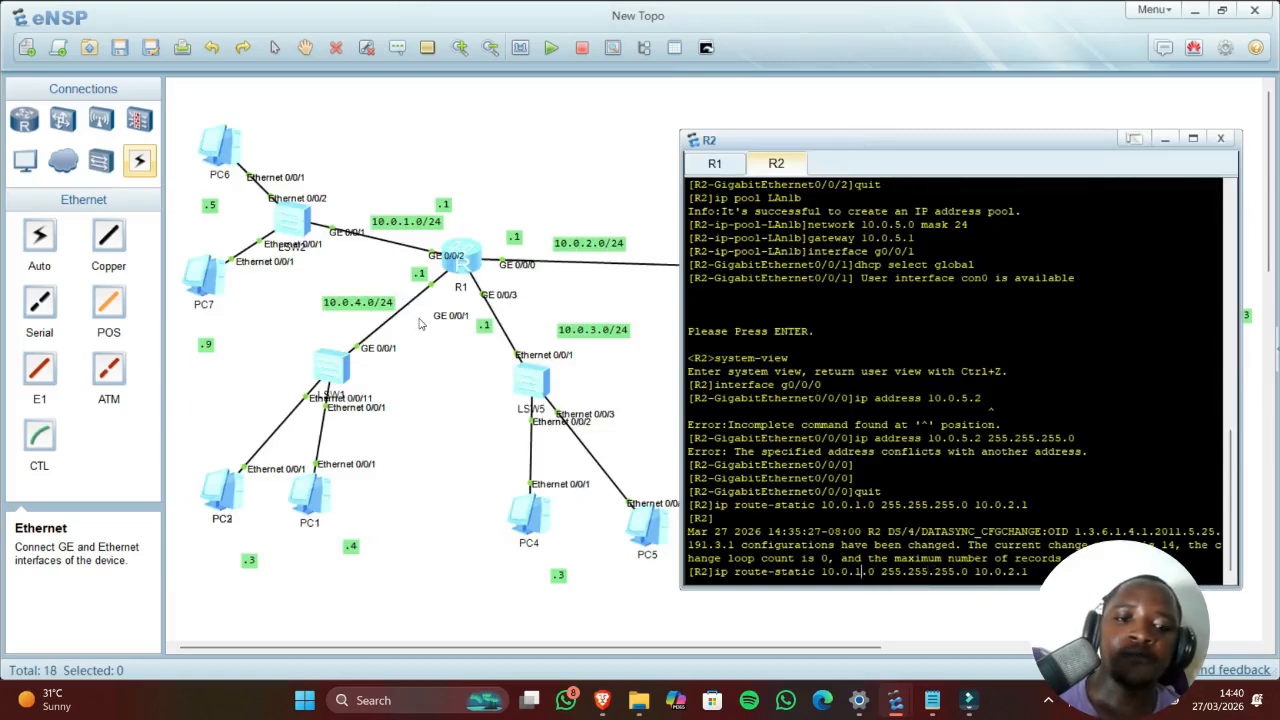
pyautogui.press('BackSpace')
pyautogui.write('4')
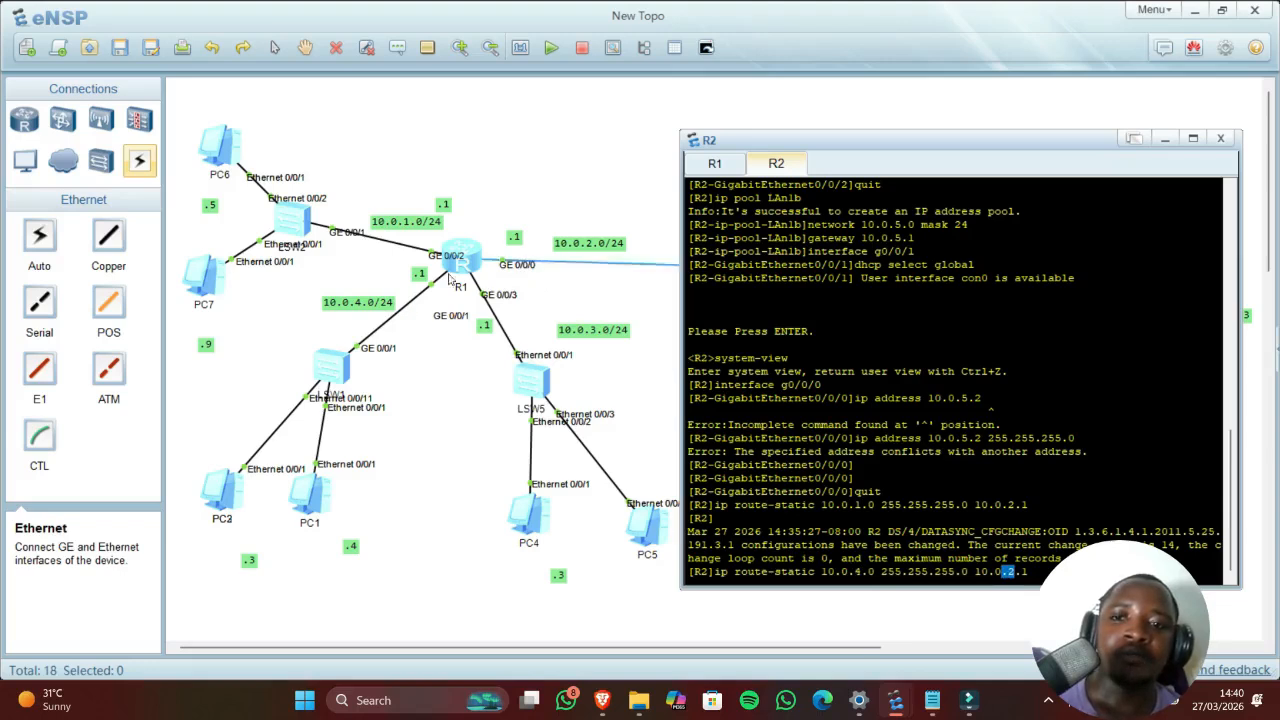
pyautogui.press('Return')
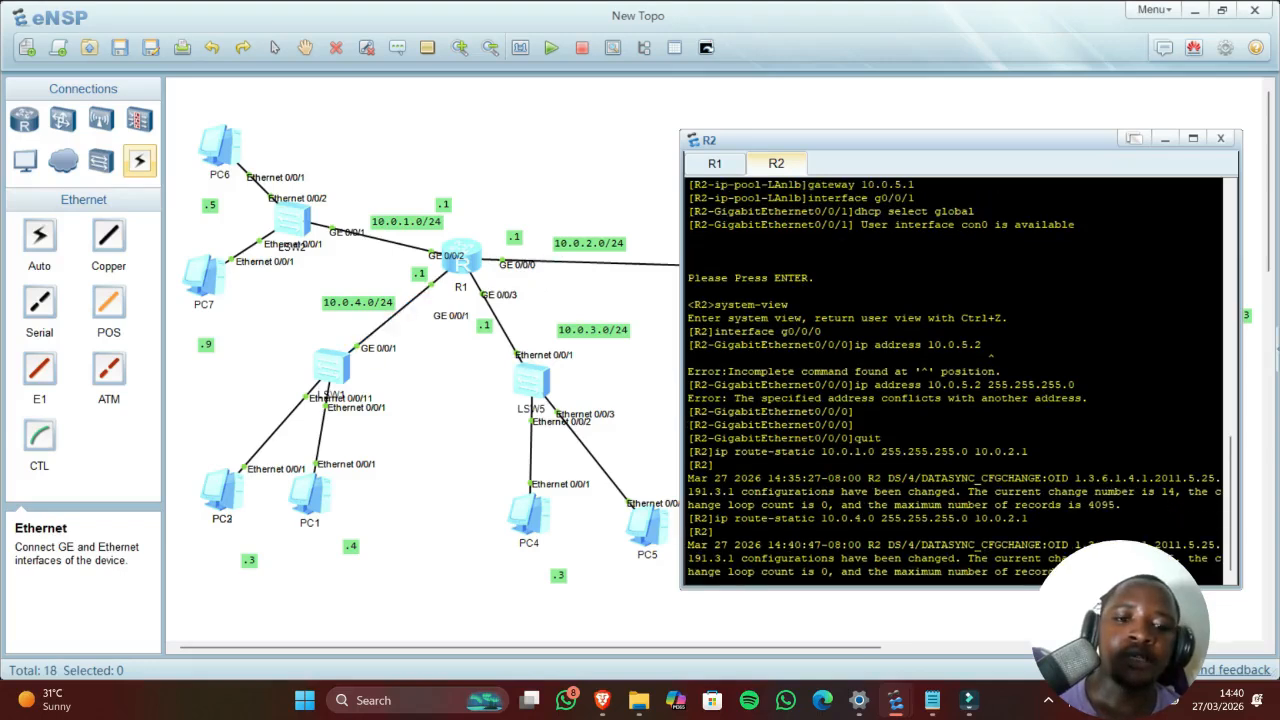
pyautogui.press('Return')
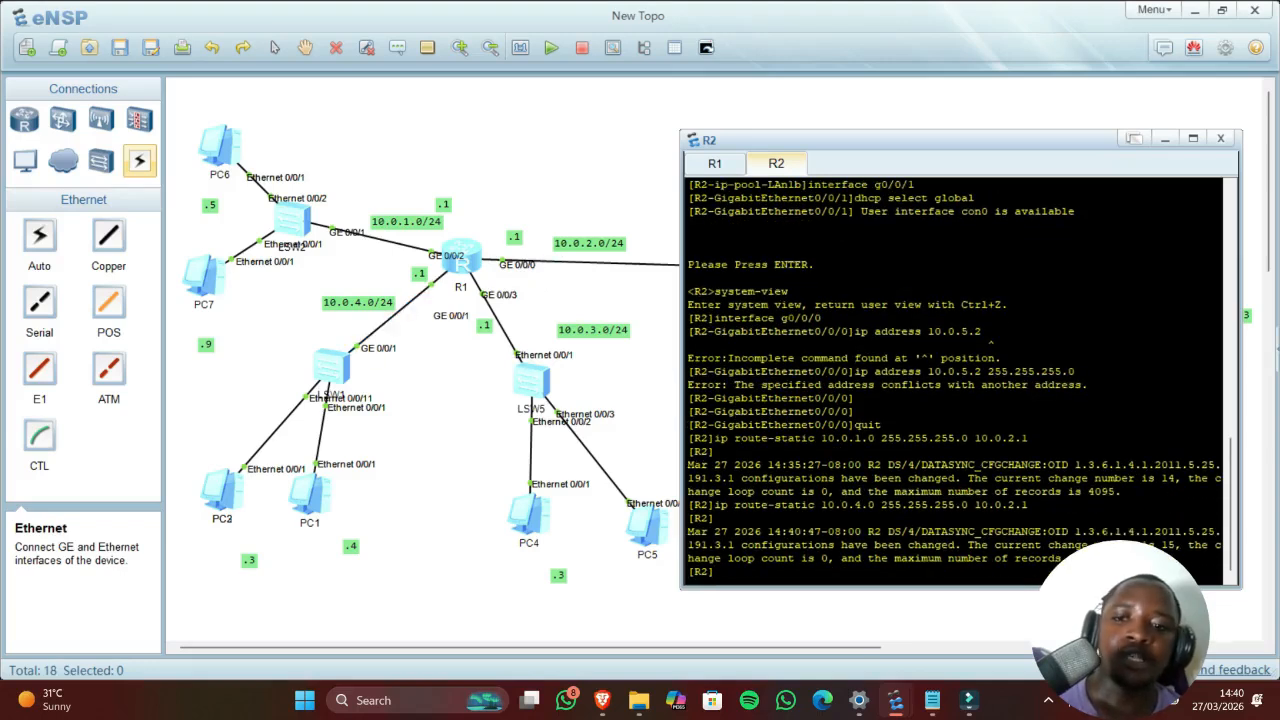
pyautogui.click(250, 490)
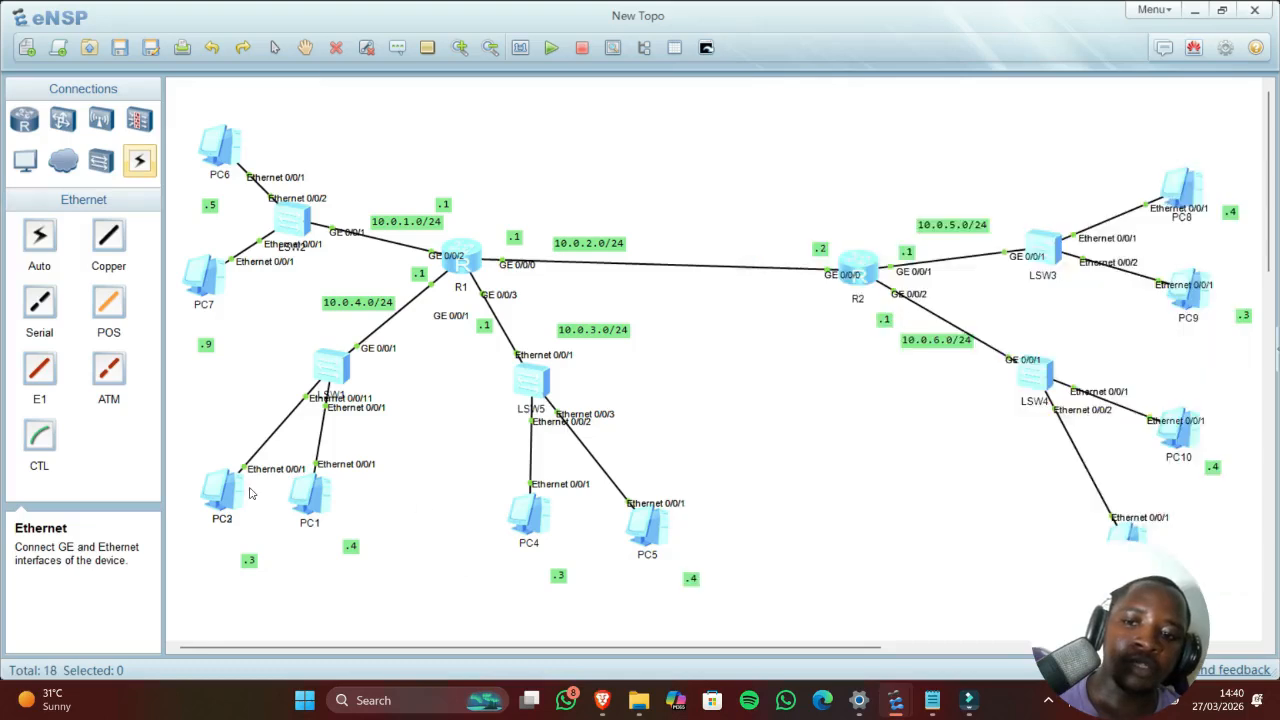
# Step: Rerun PC2's ping to 10.0.6.253 to confirm replies, then bring up PC10's console
pyautogui.doubleClick(226, 497)
pyautogui.press('Up')
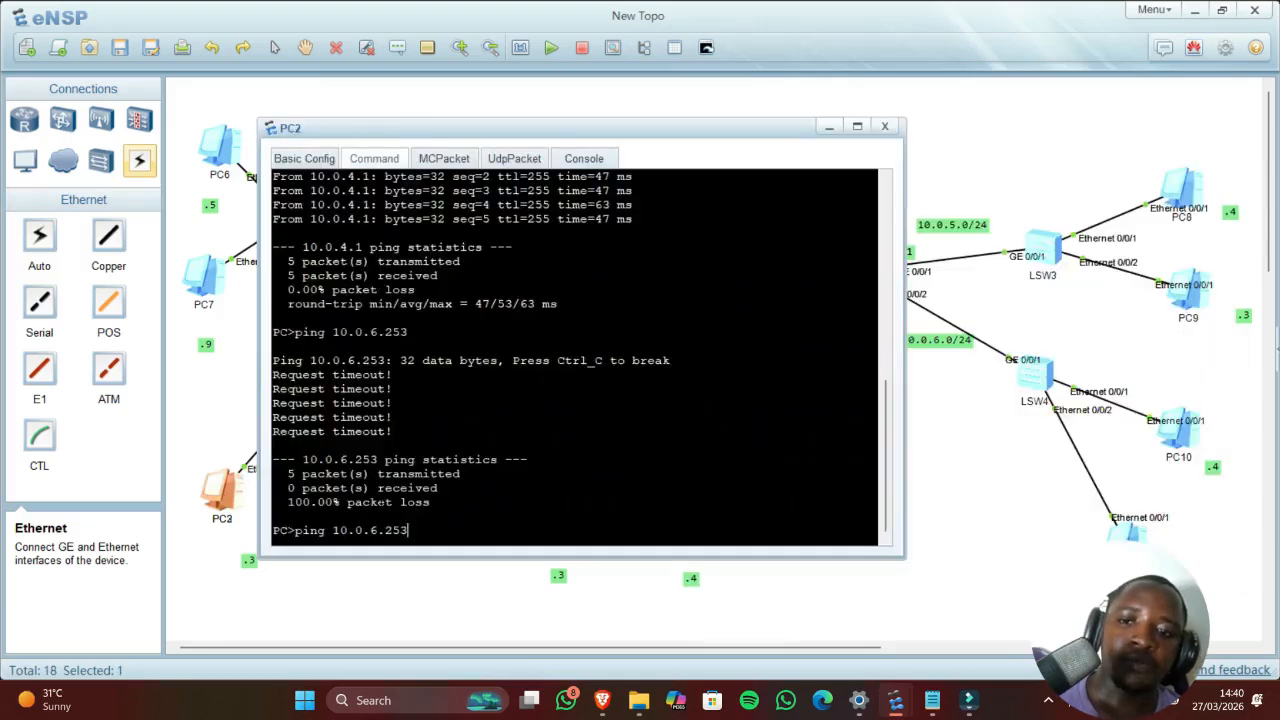
pyautogui.press('Return')
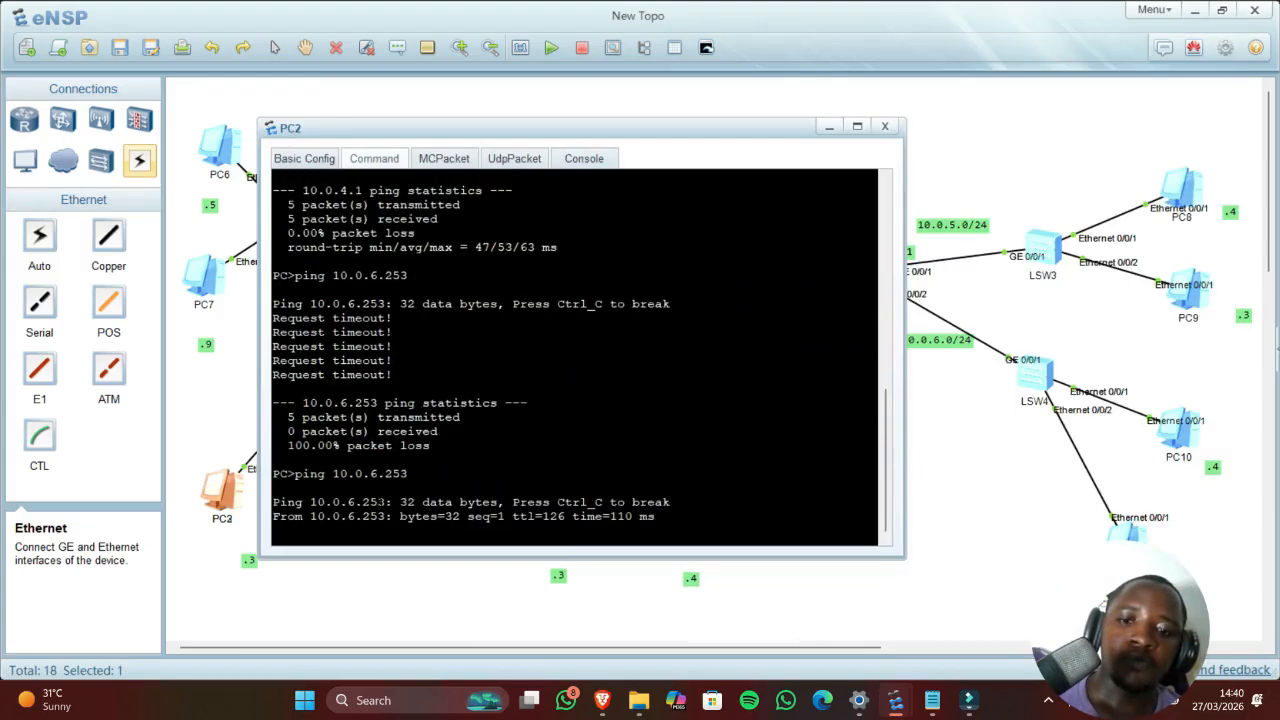
pyautogui.click(942, 568)
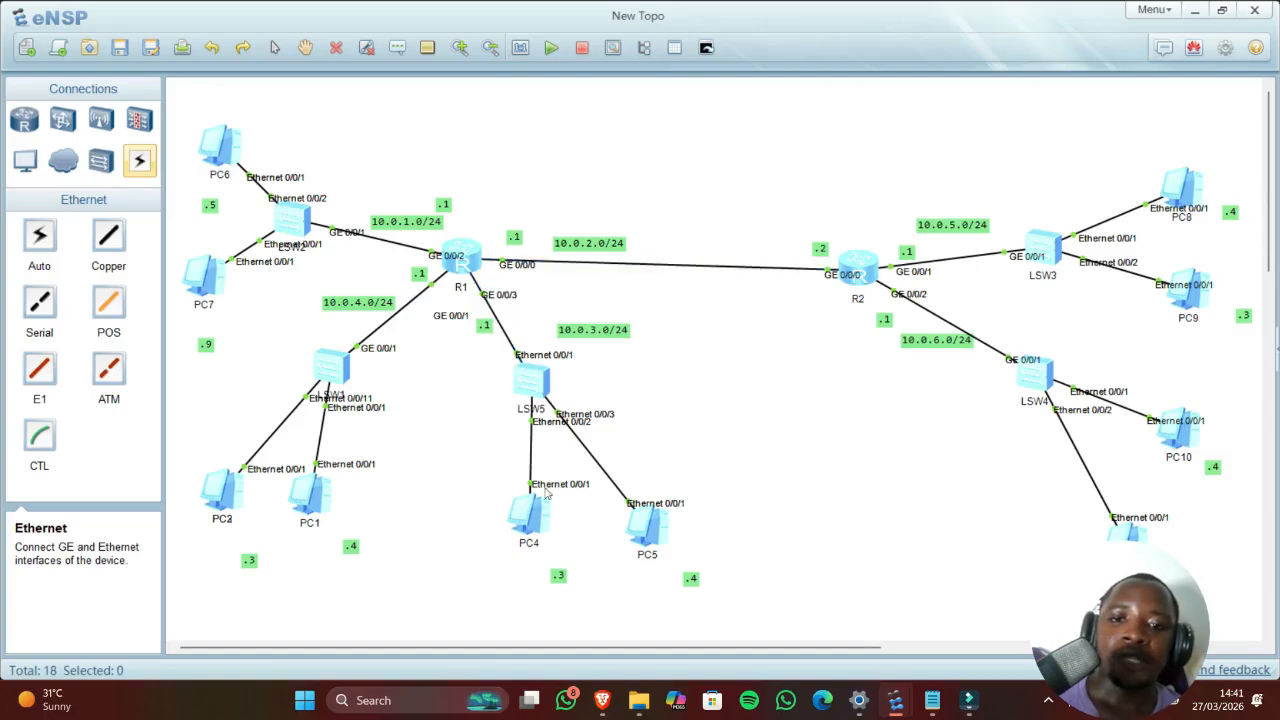
pyautogui.doubleClick(1183, 442)
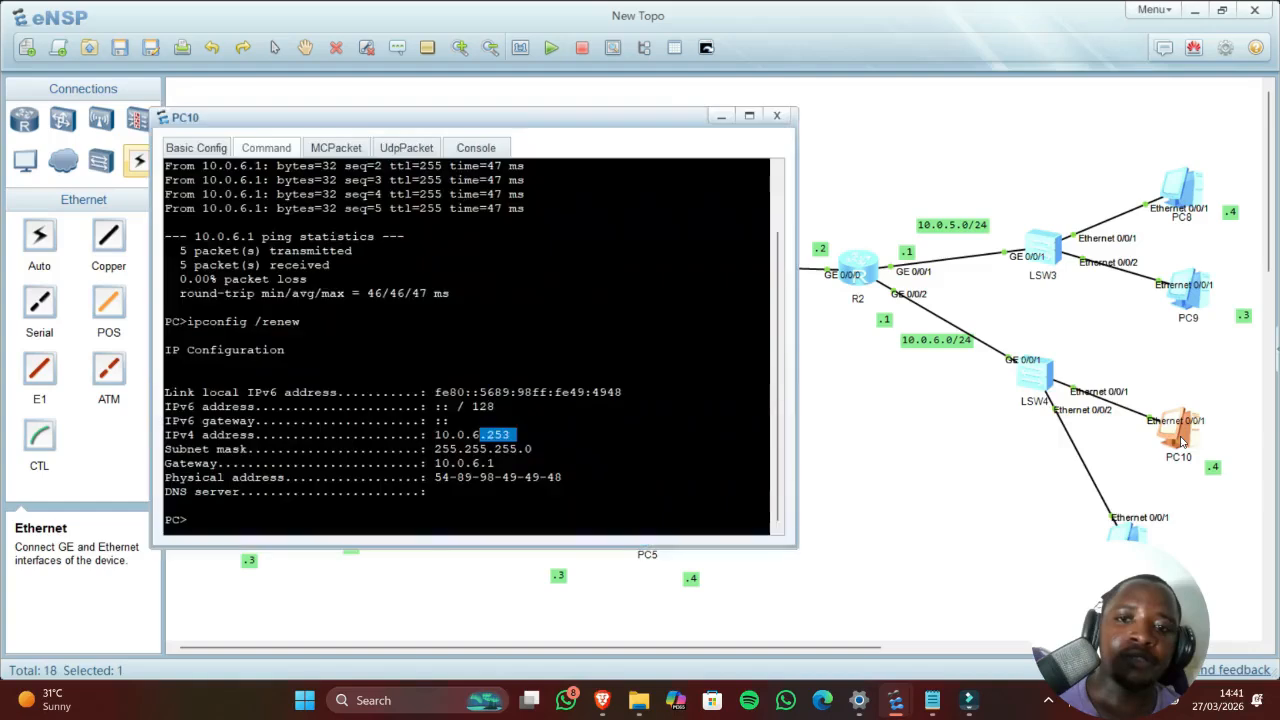
# Step: Ping 10.06.0.253 from PC4's command line; the requests time out
pyautogui.click(918, 480)
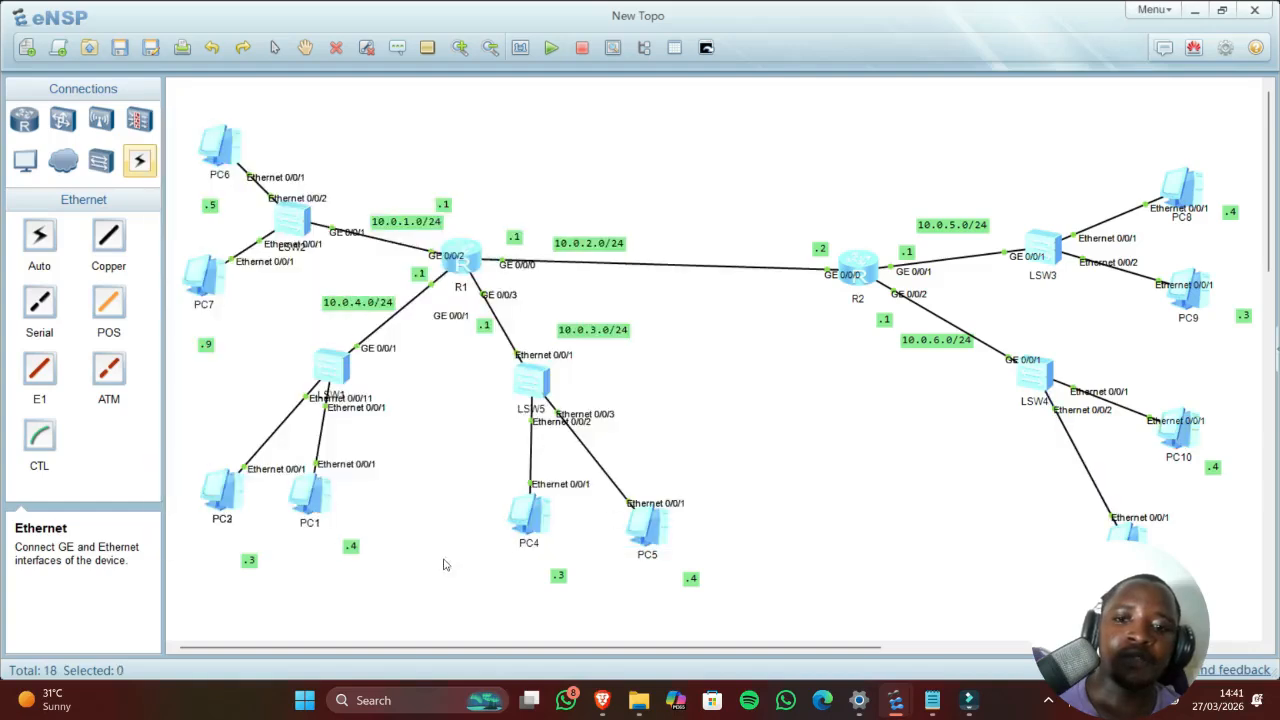
pyautogui.doubleClick(528, 522)
pyautogui.click(710, 557)
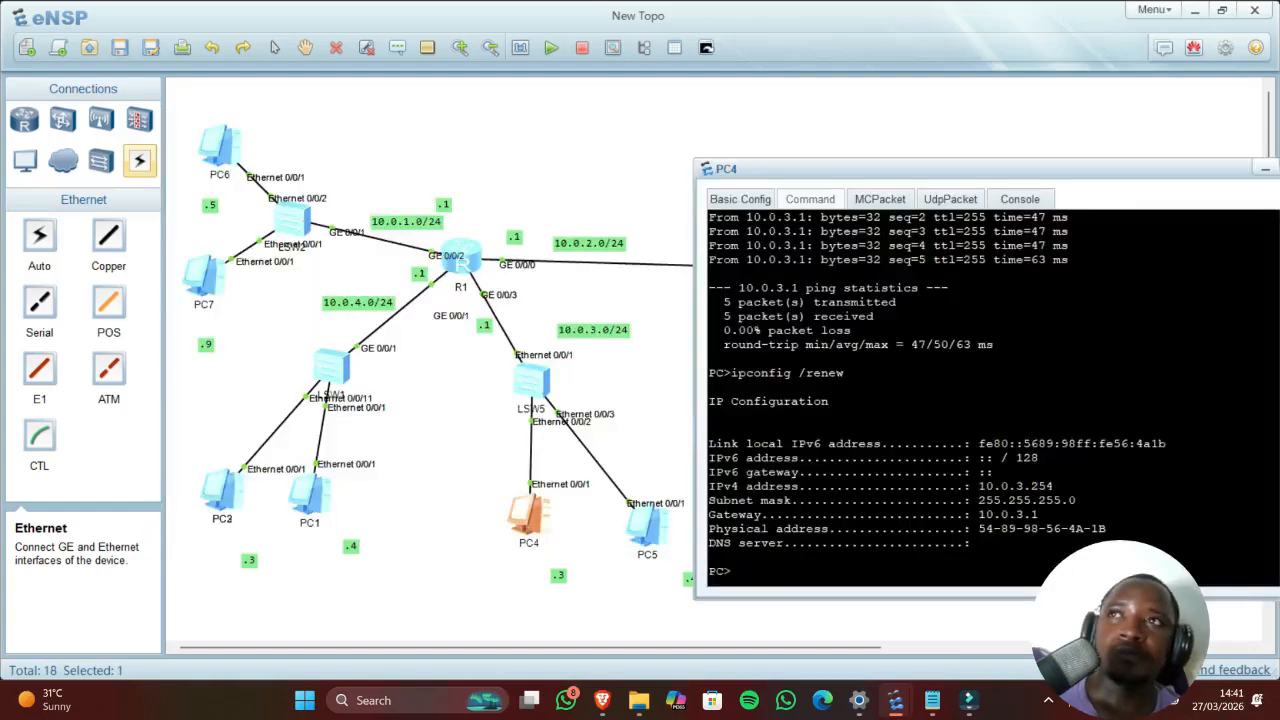
pyautogui.write('10.')
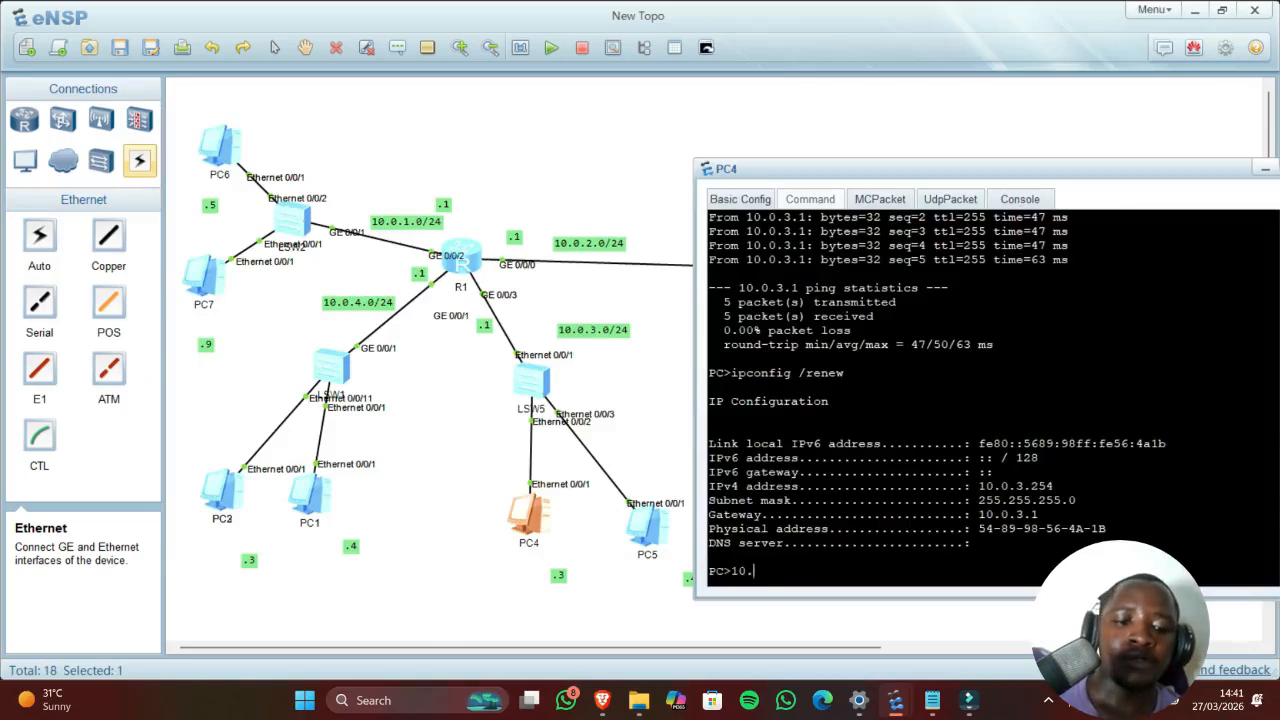
pyautogui.press('BackSpace')
pyautogui.press('BackSpace')
pyautogui.press('BackSpace')
pyautogui.write('ping')
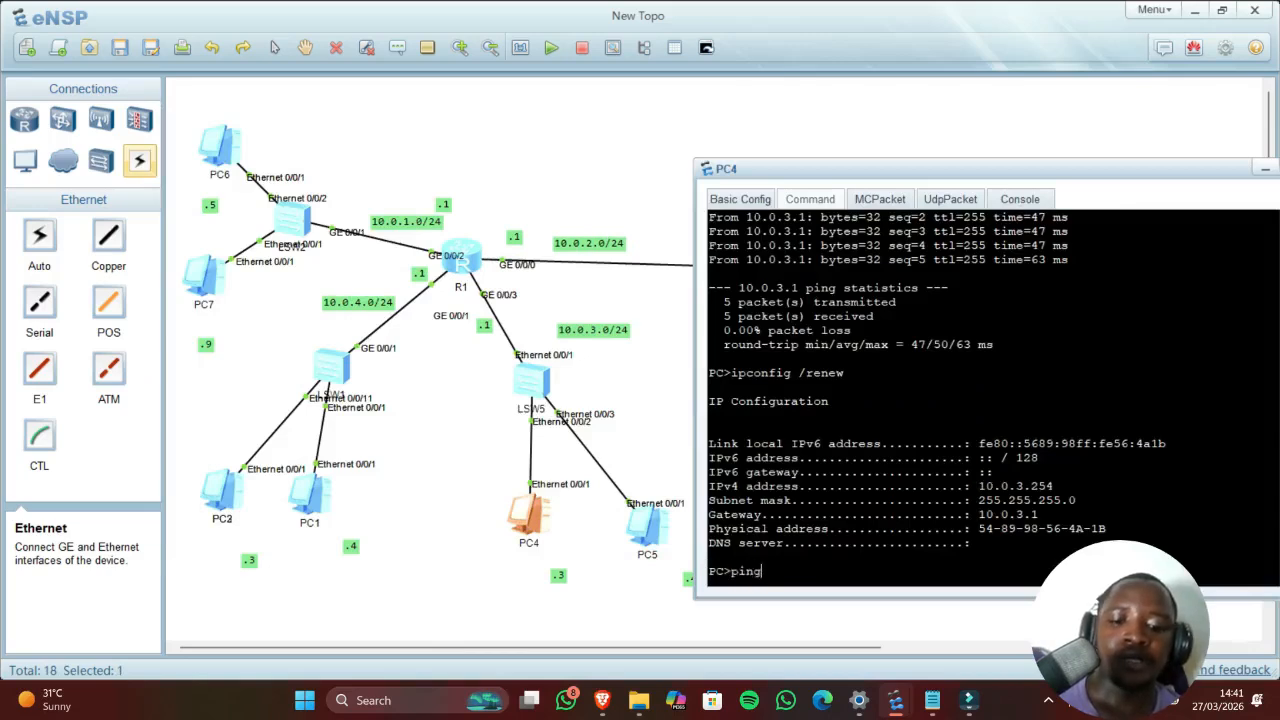
pyautogui.write(' 10.0')
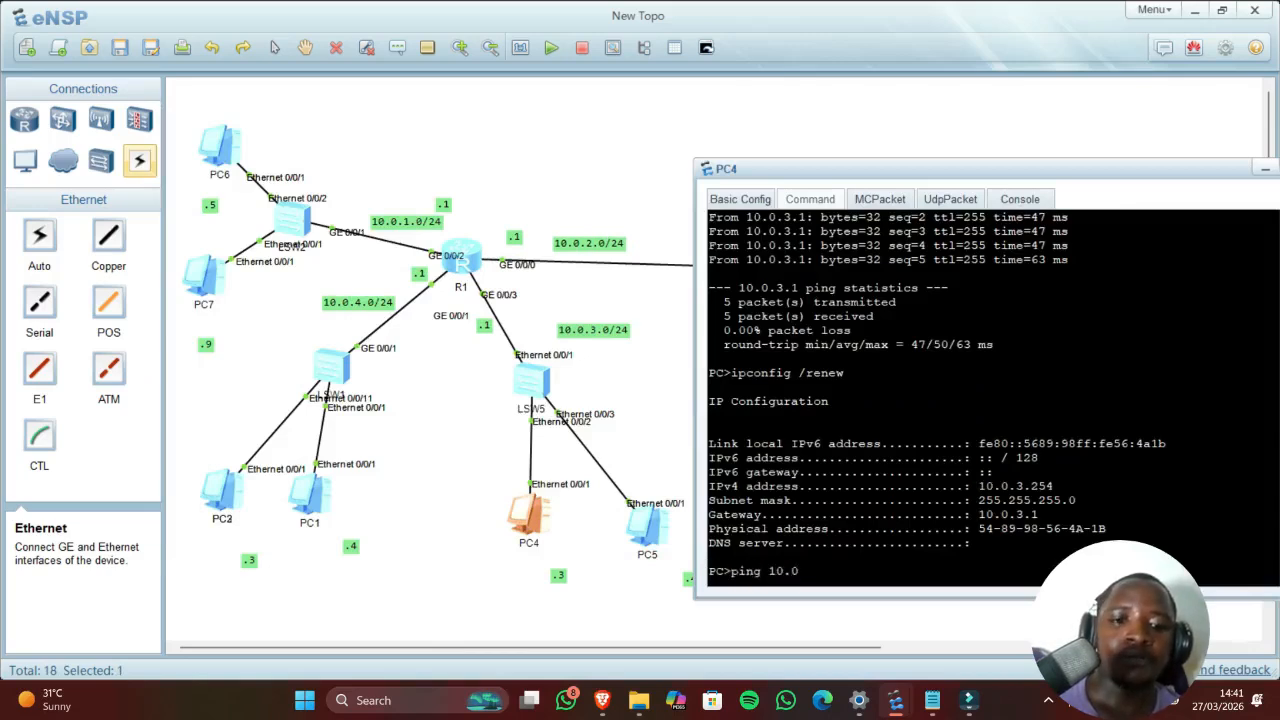
pyautogui.moveTo(947, 168); pyautogui.dragTo(530, 120)
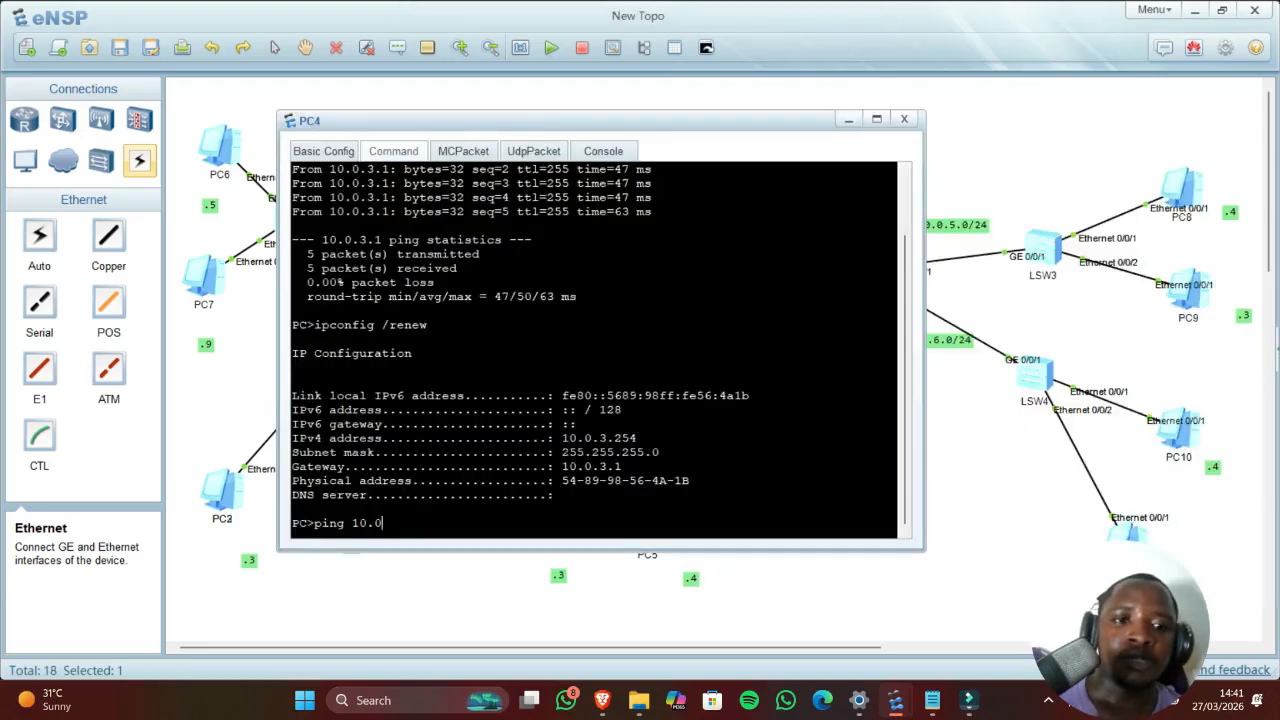
pyautogui.write('6.0')
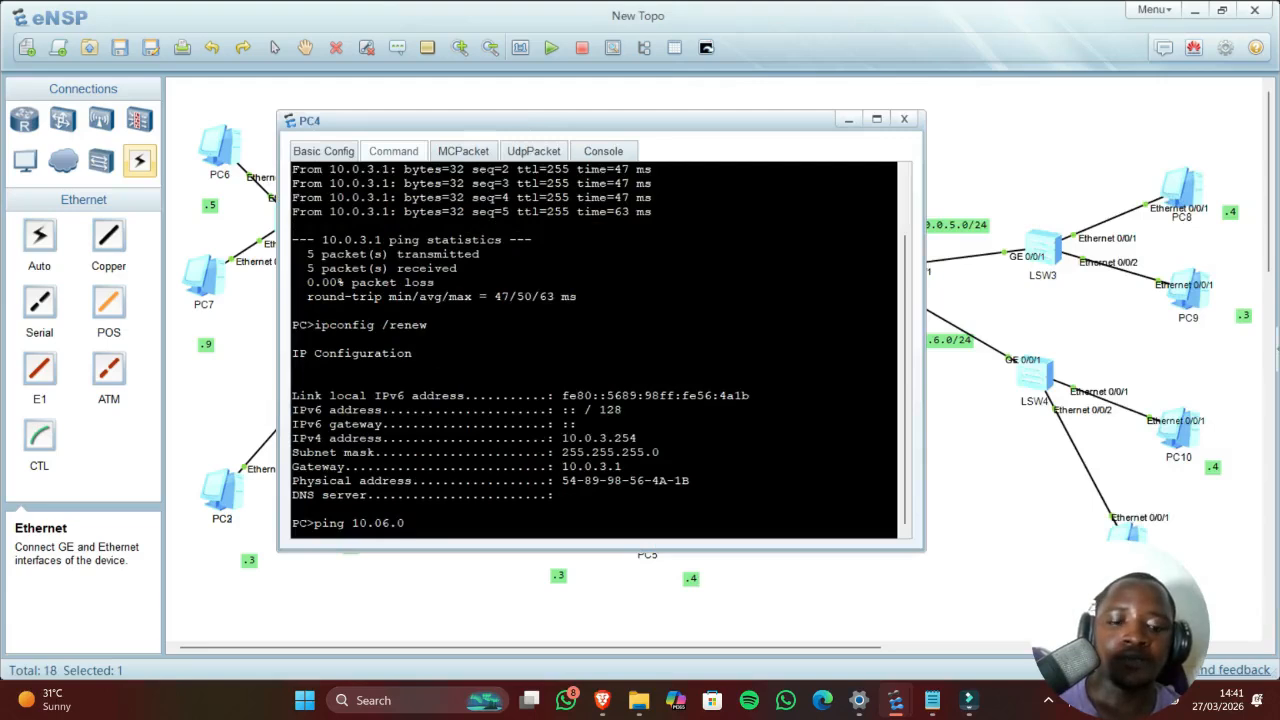
pyautogui.write('.')
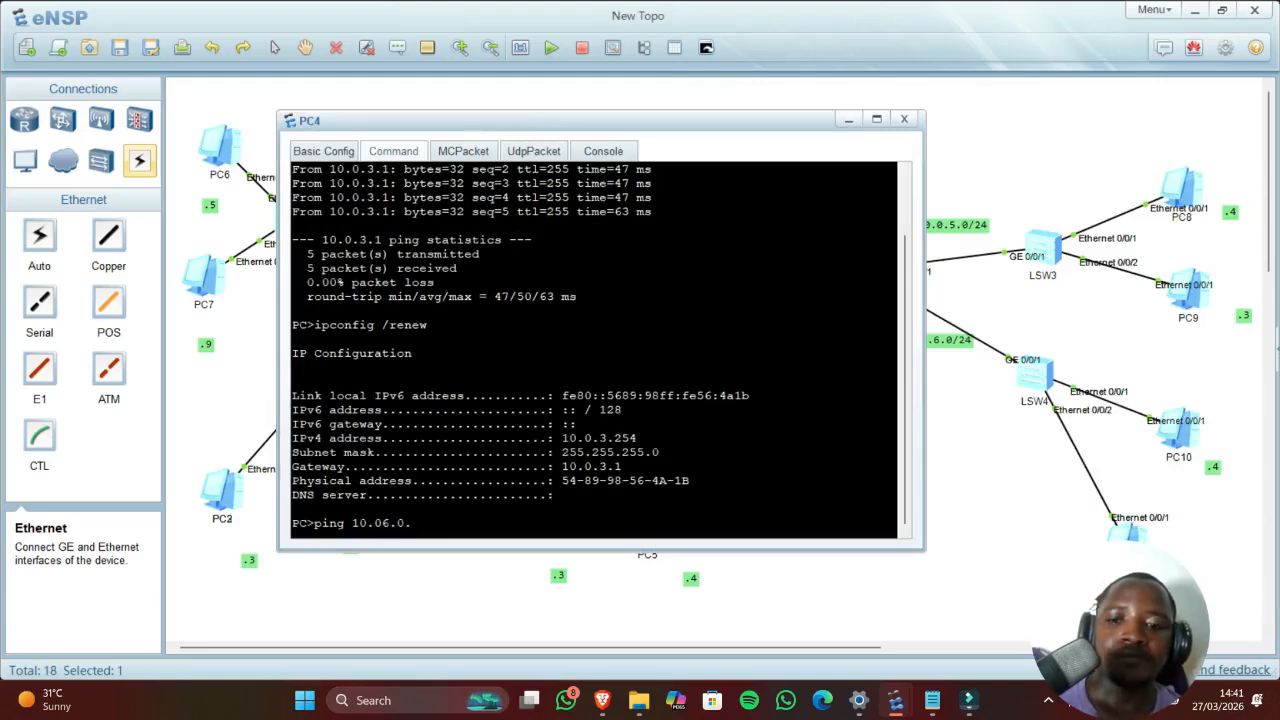
pyautogui.write('2')
pyautogui.write('53')
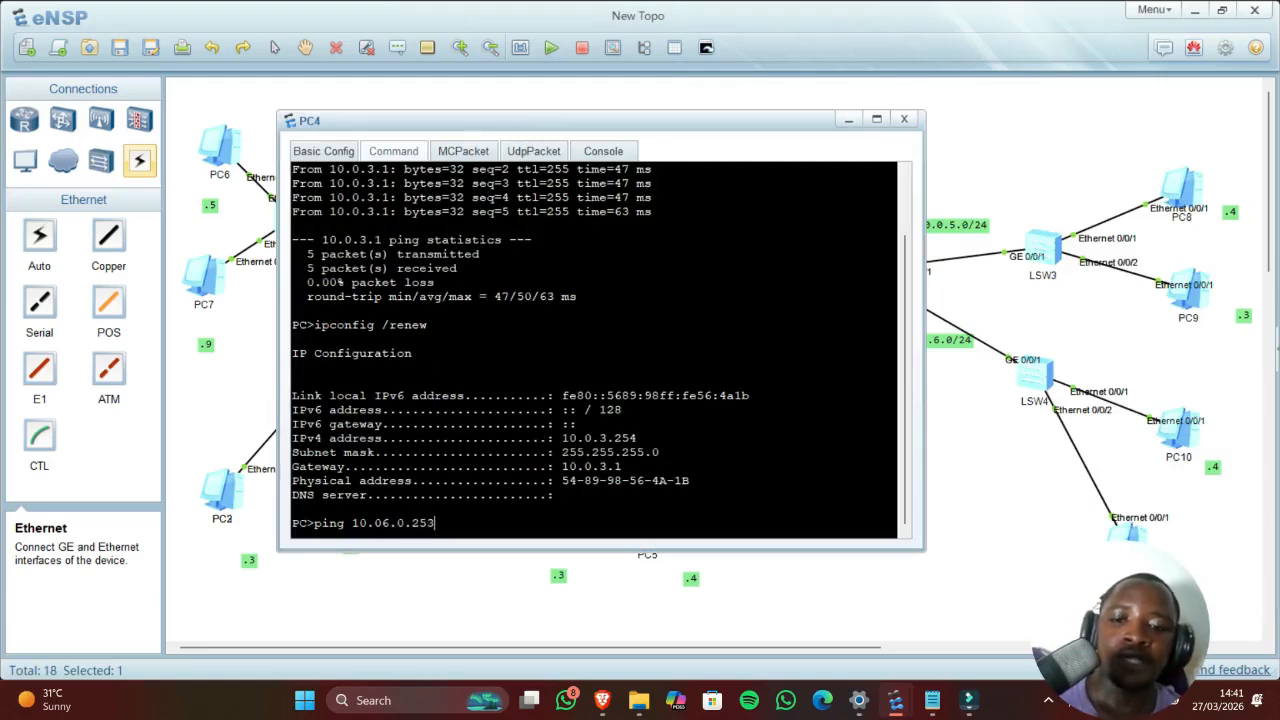
pyautogui.press('Return')
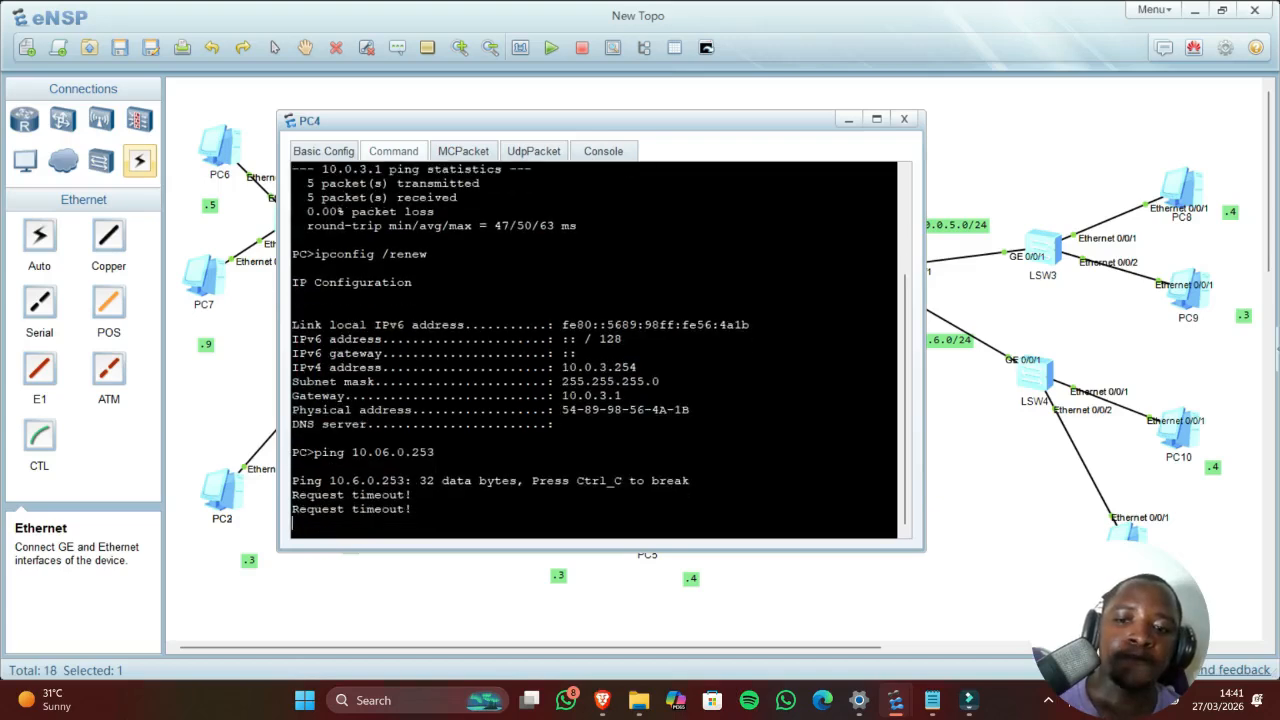
pyautogui.click(1019, 449)
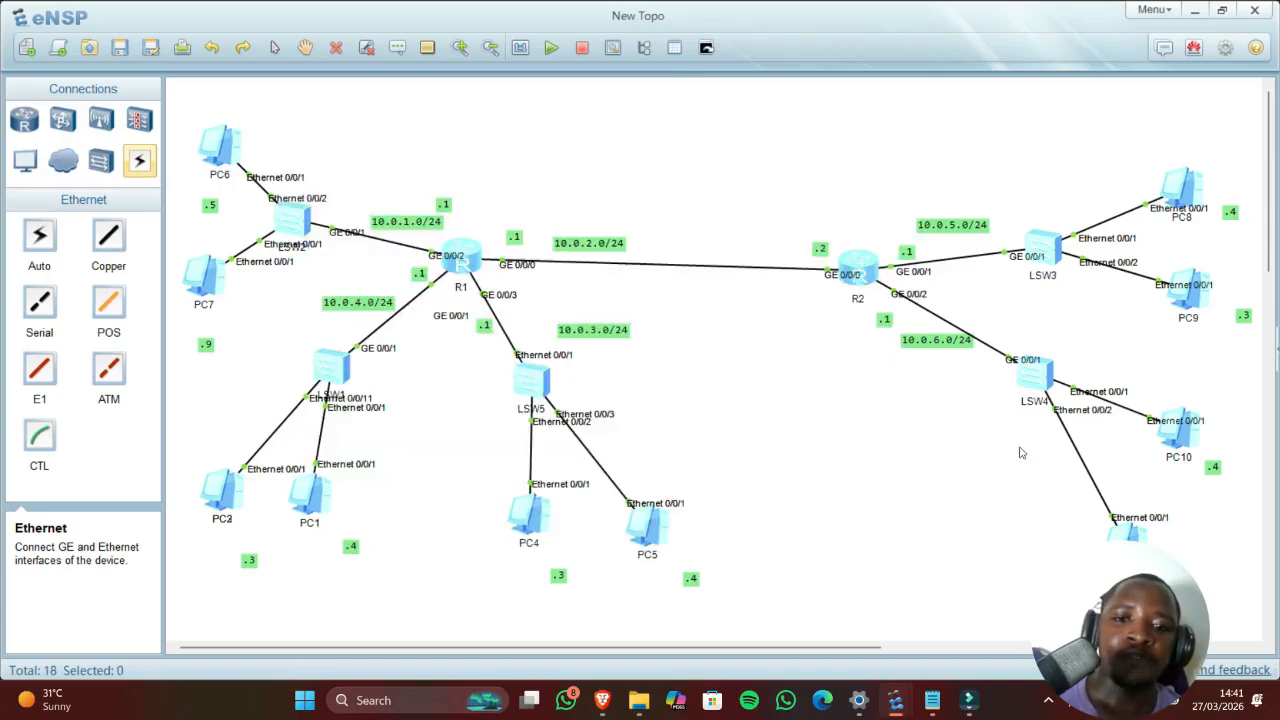
# Step: Check R1's recalled static route to 10.0.6.0 in its console, then close it
pyautogui.doubleClick(462, 258)
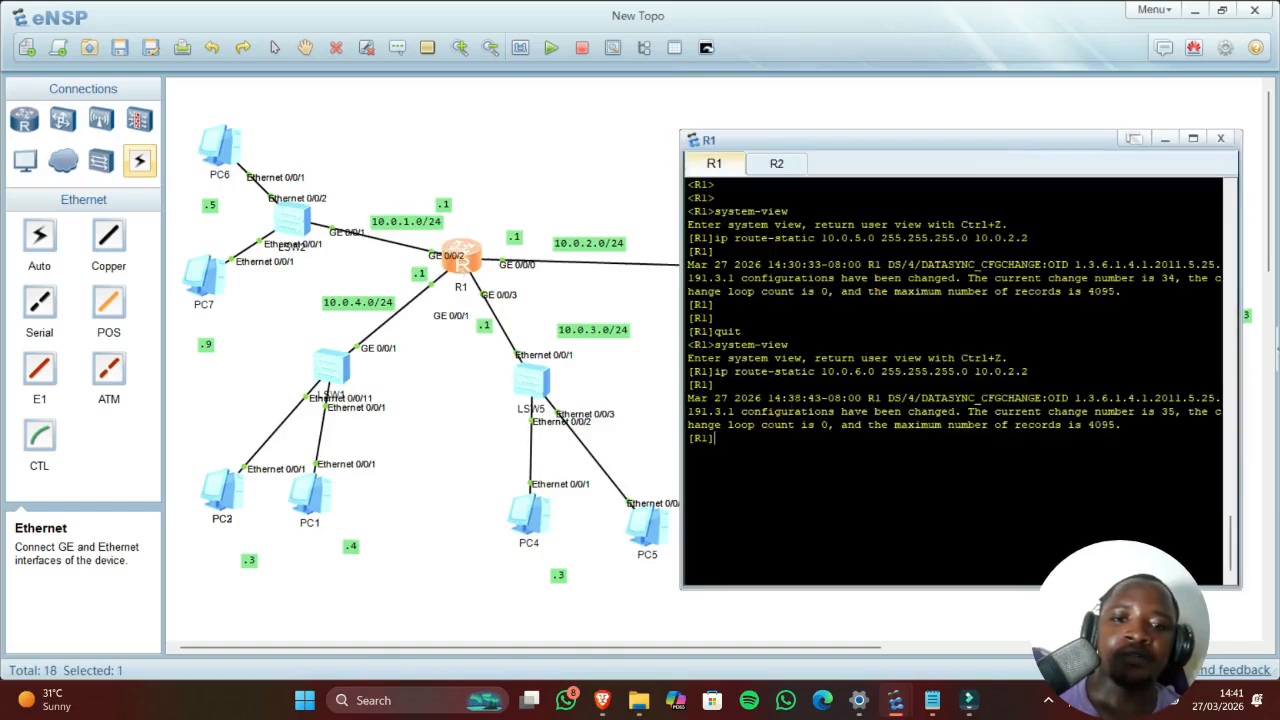
pyautogui.press('Up')
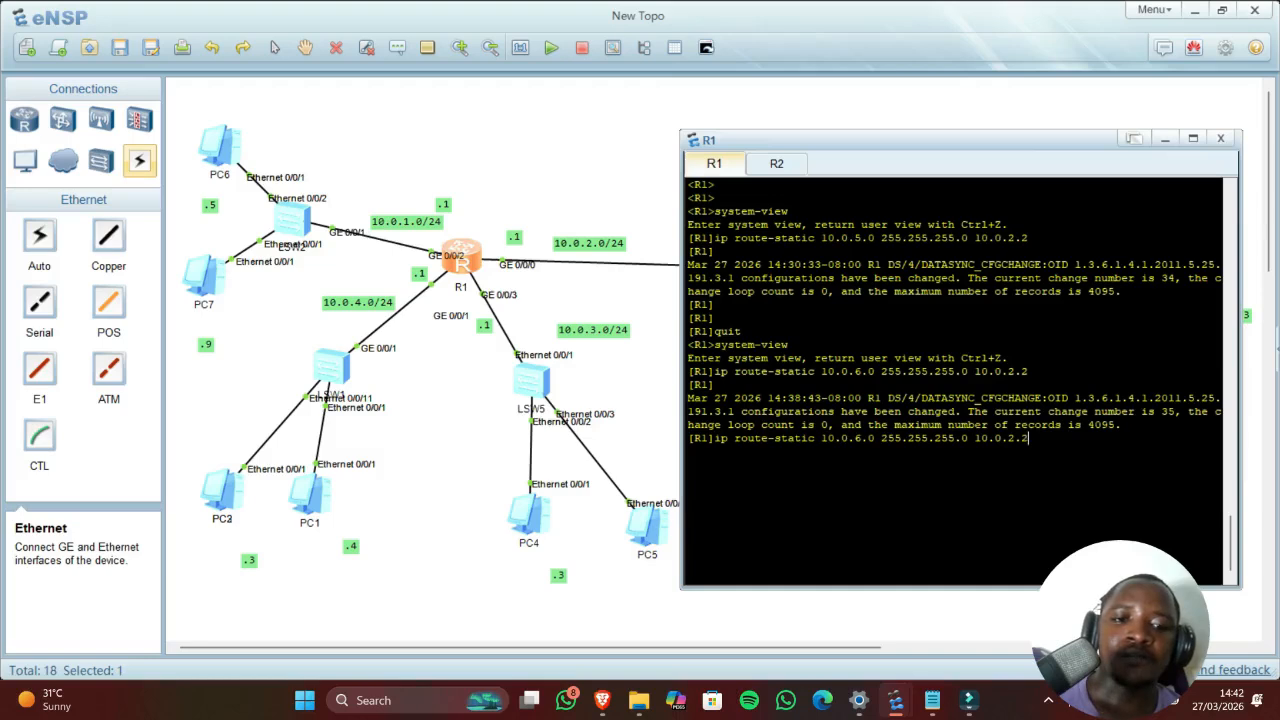
pyautogui.moveTo(821, 438); pyautogui.dragTo(841, 438)
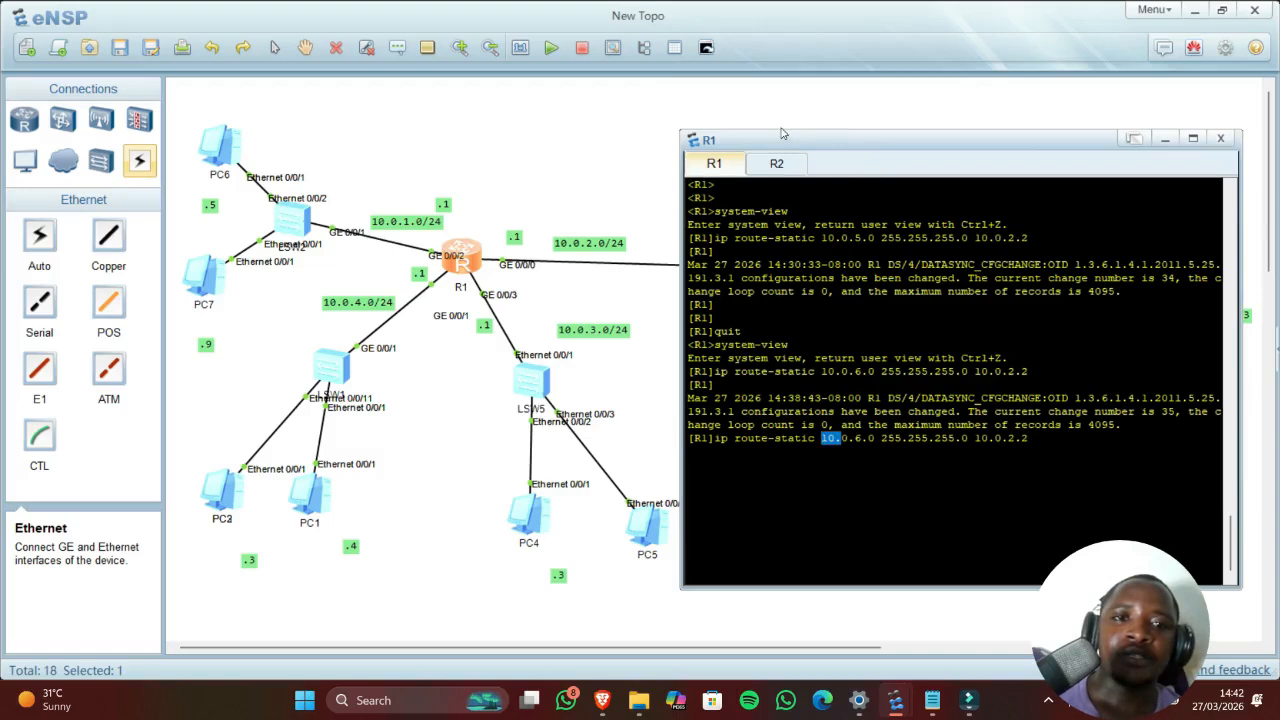
pyautogui.moveTo(794, 138); pyautogui.dragTo(437, 129)
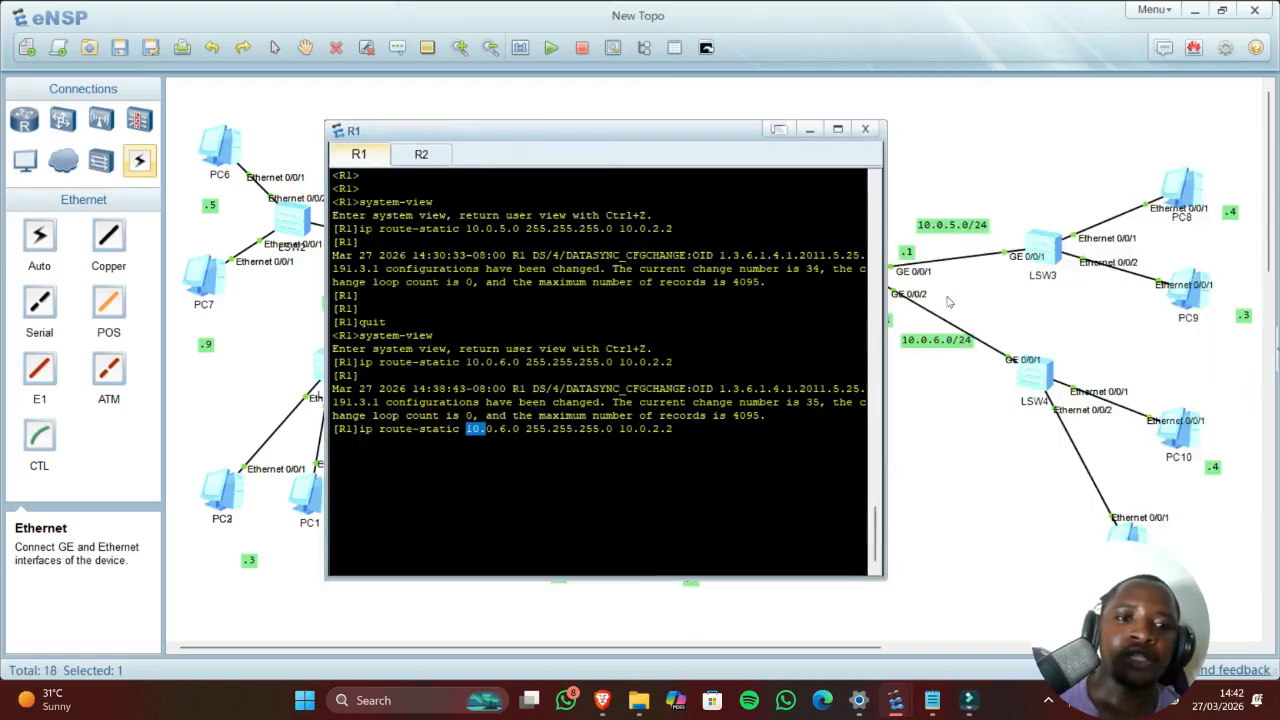
pyautogui.click(866, 130)
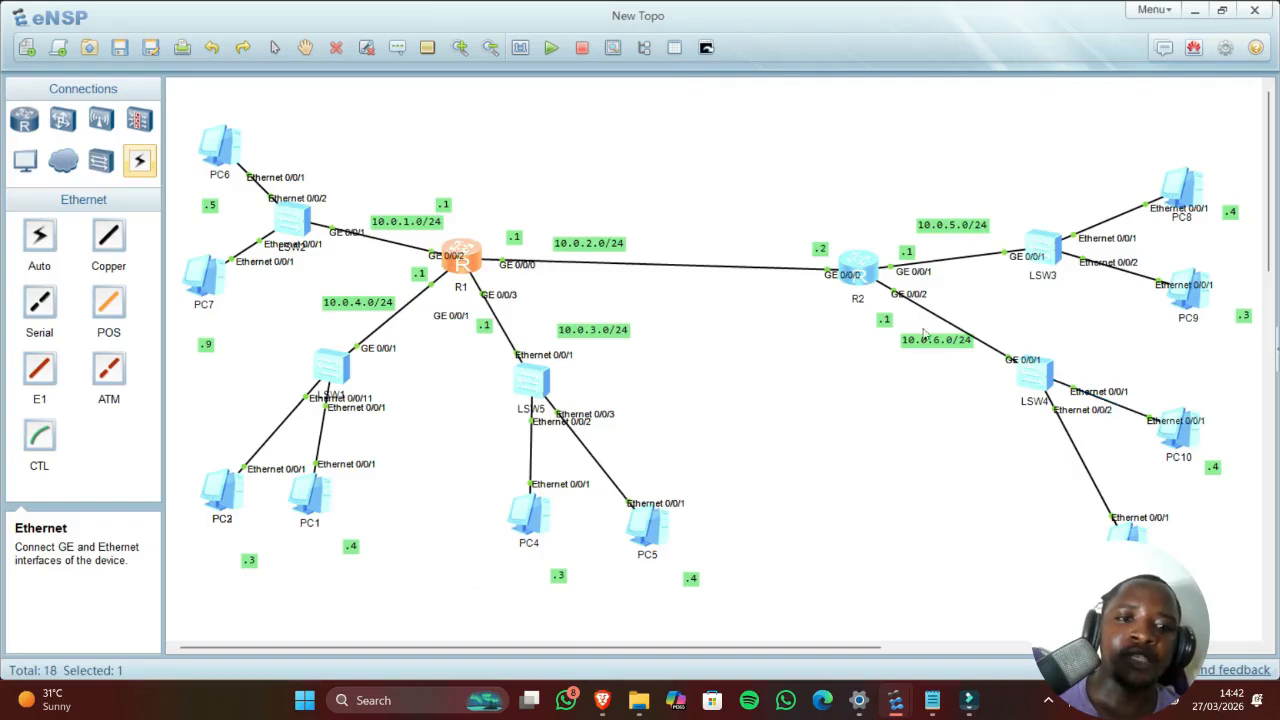
# Step: On R2, add the static route 10.0.3.0 255.255.255.0 via next hop 10.0.2.1
pyautogui.doubleClick(856, 270)
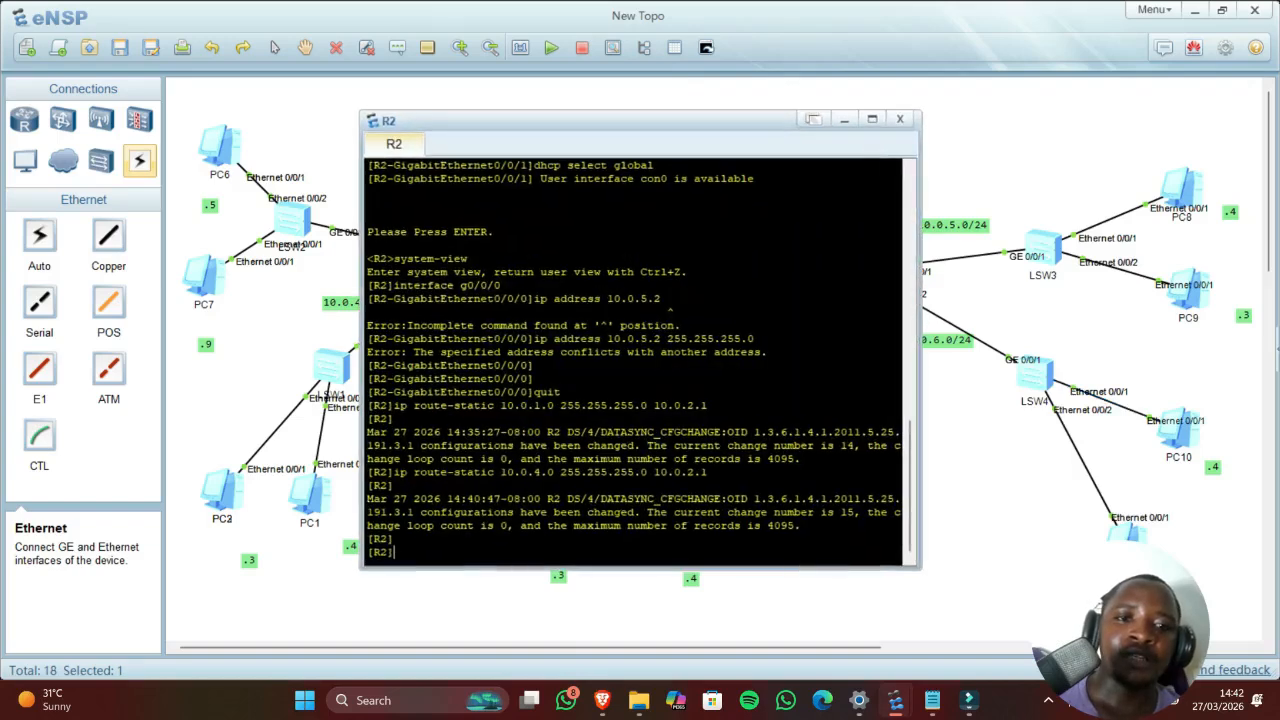
pyautogui.press('Up')
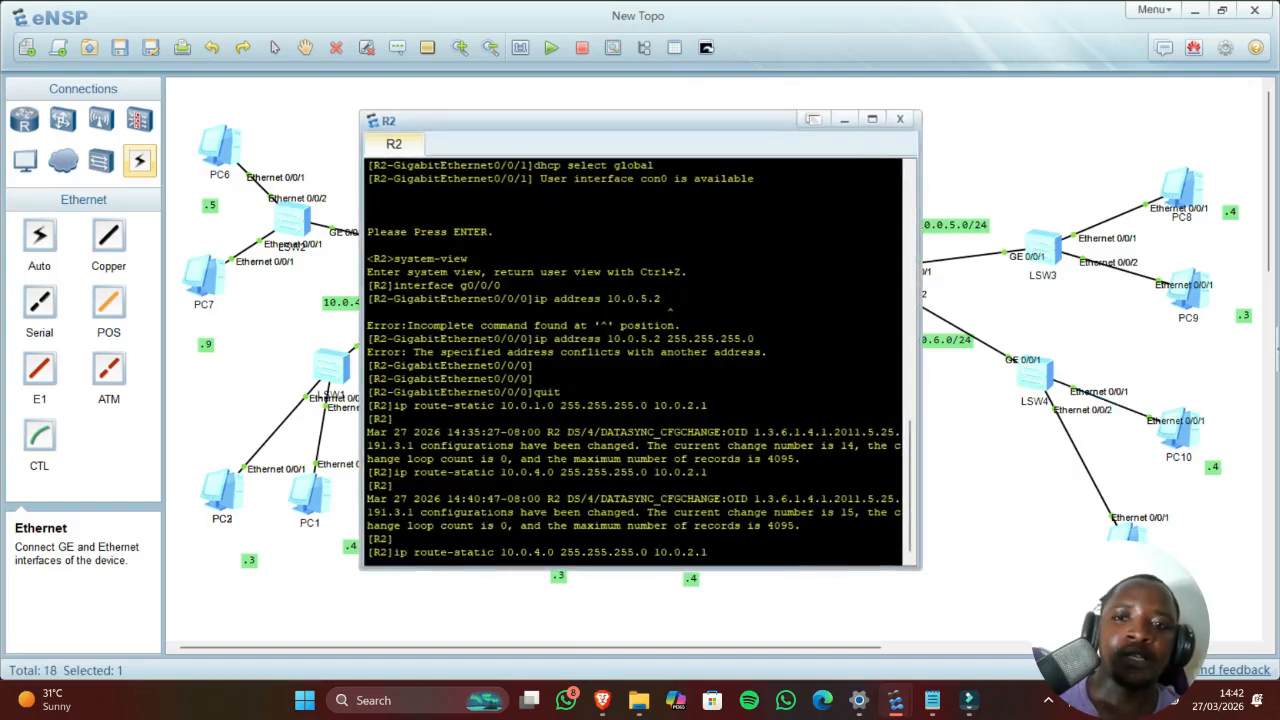
pyautogui.moveTo(573, 124); pyautogui.dragTo(831, 134)
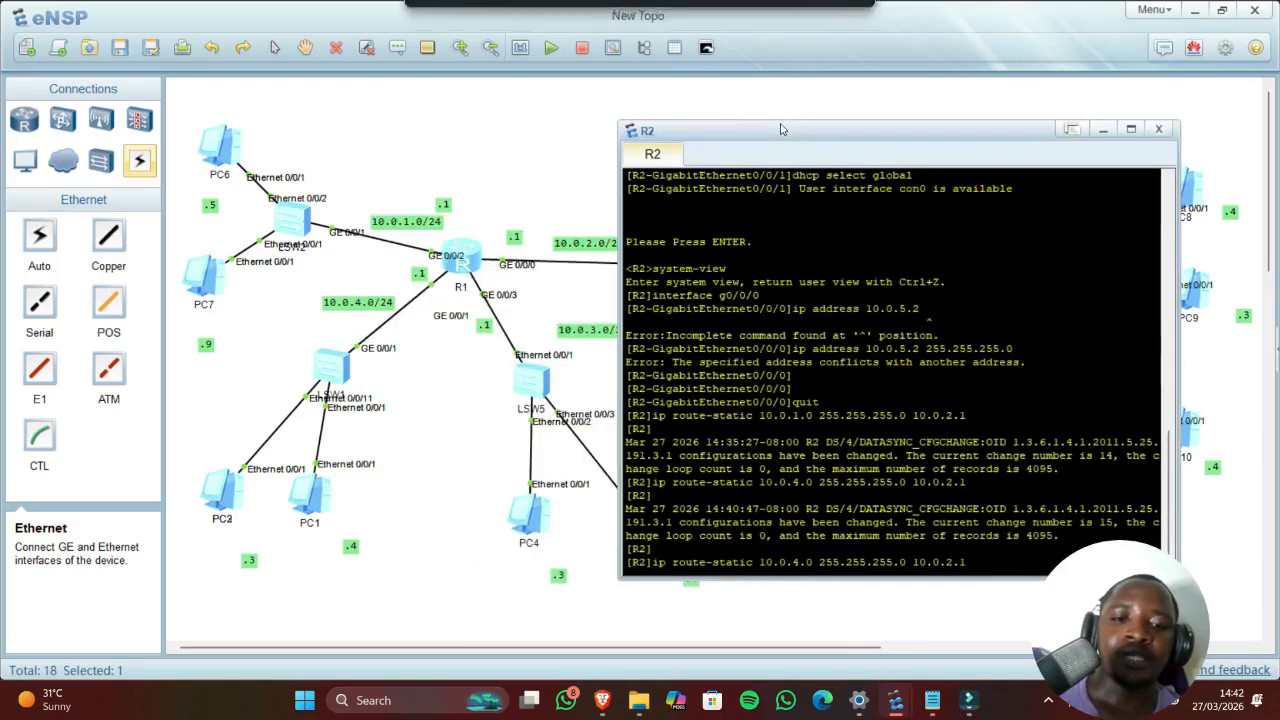
pyautogui.click(799, 562)
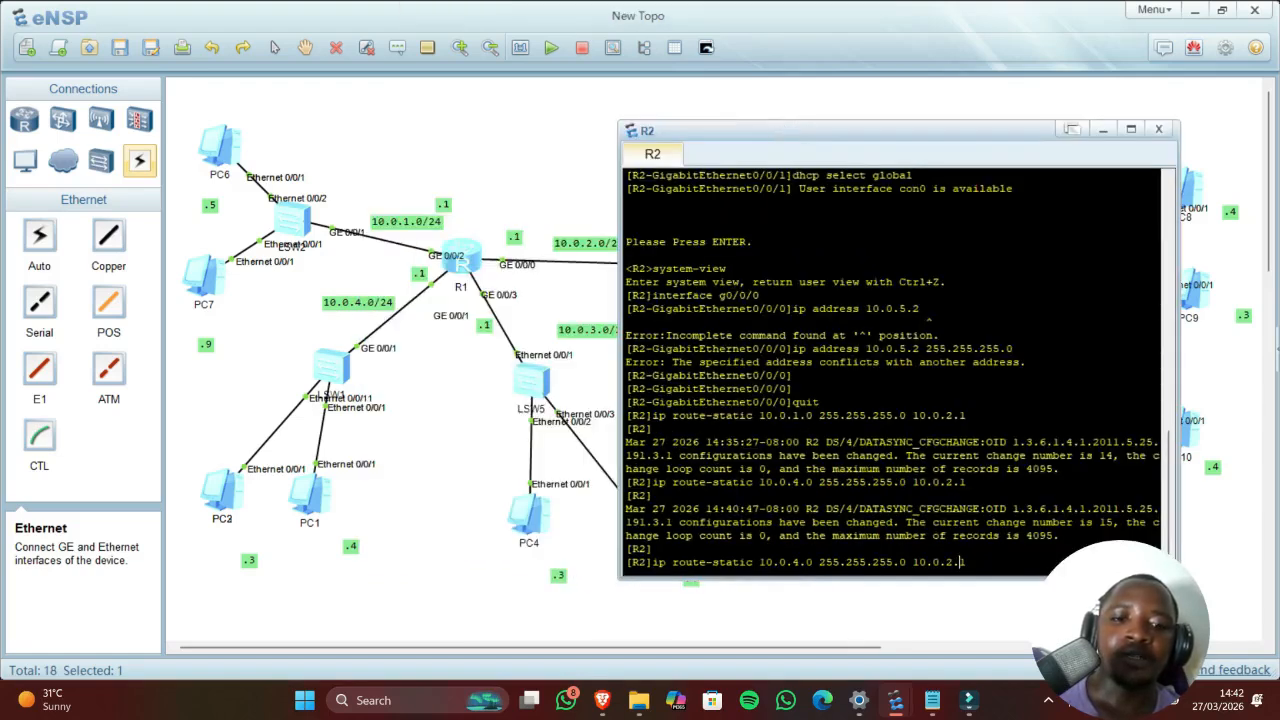
pyautogui.press('Left')
pyautogui.press('Left')
pyautogui.press('Left')
pyautogui.press('Left')
pyautogui.press('Left')
pyautogui.press('Left')
pyautogui.press('Left')
pyautogui.press('Left')
pyautogui.press('Left')
pyautogui.press('Left')
pyautogui.press('Left')
pyautogui.press('Left')
pyautogui.press('Left')
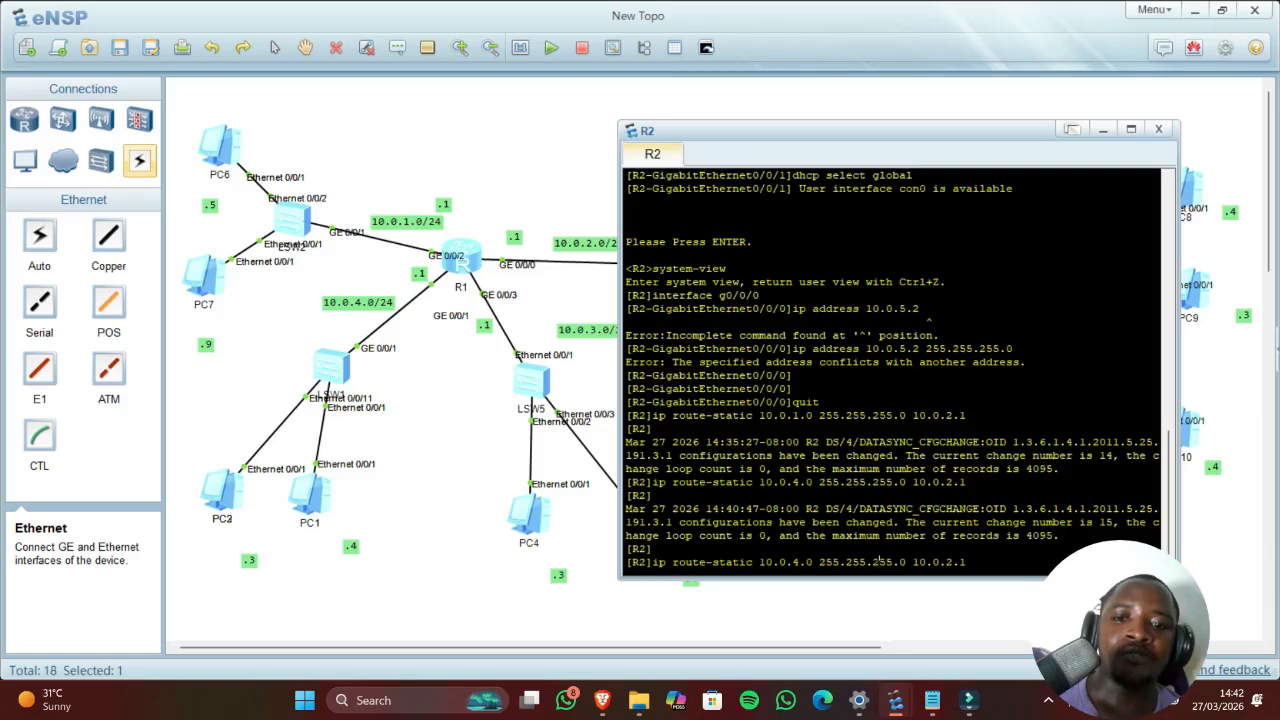
pyautogui.press('Left')
pyautogui.press('Left')
pyautogui.press('Left')
pyautogui.press('Left')
pyautogui.press('Left')
pyautogui.press('Left')
pyautogui.press('Left')
pyautogui.press('Left')
pyautogui.press('Left')
pyautogui.press('Left')
pyautogui.press('Left')
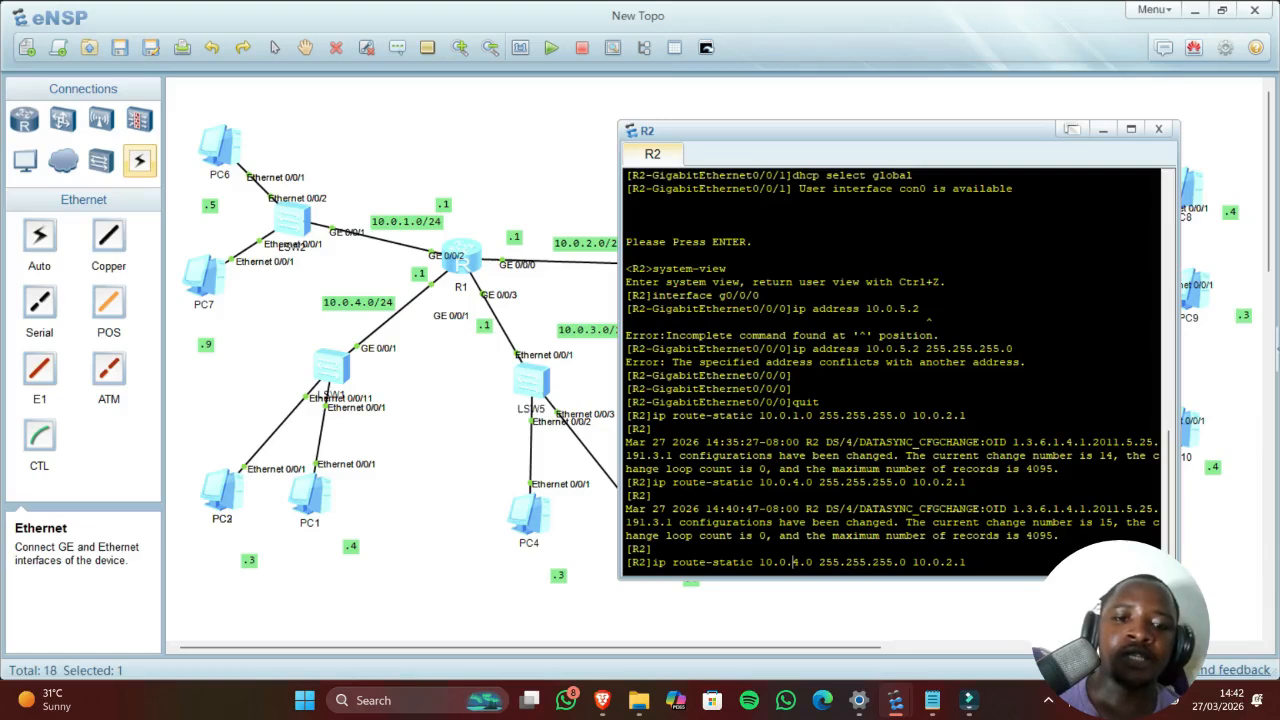
pyautogui.press('BackSpace')
pyautogui.write('3')
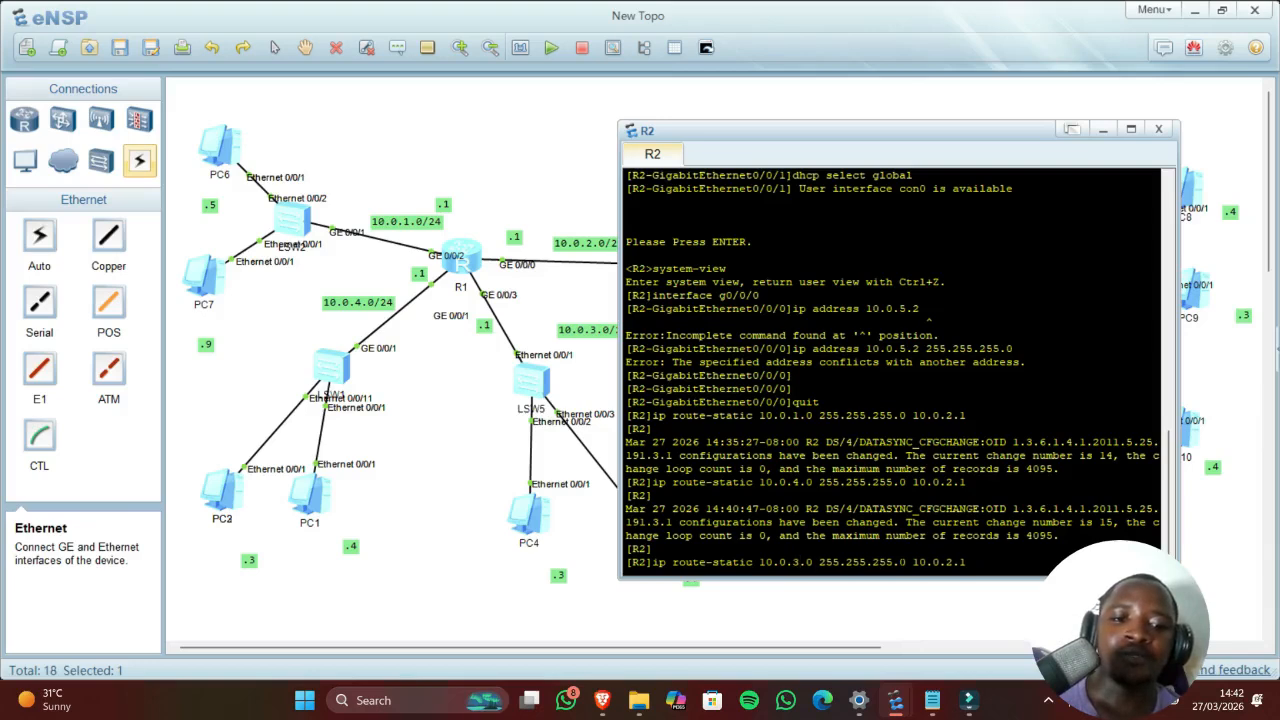
pyautogui.press('Return')
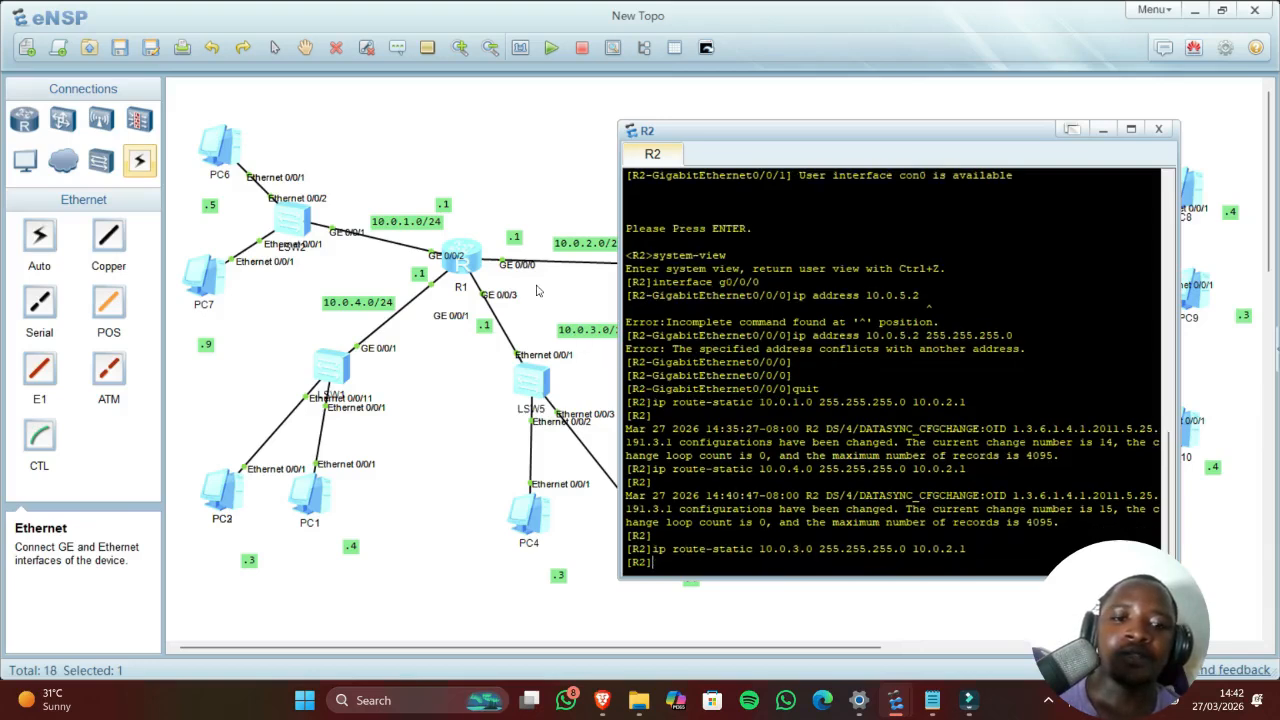
pyautogui.click(435, 471)
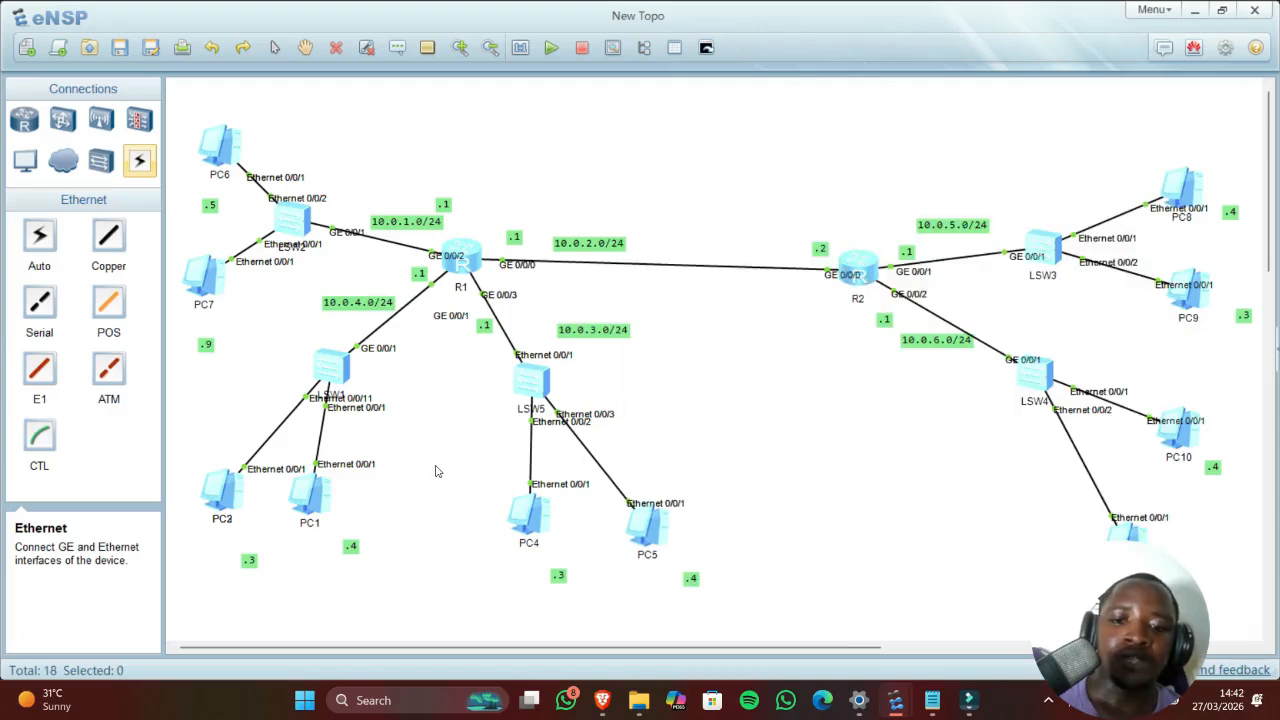
# Step: Rerun PC4's previous ping to 10.06.0.253
pyautogui.doubleClick(538, 515)
pyautogui.press('Up')
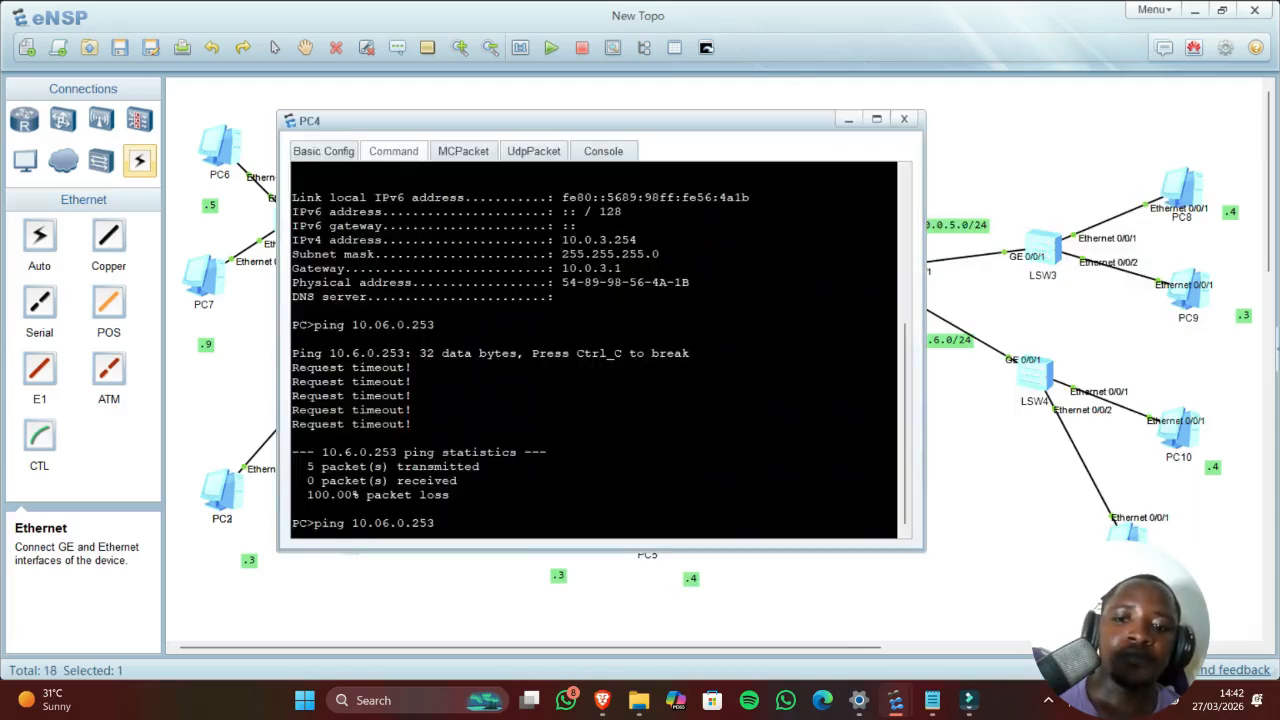
pyautogui.press('Return')
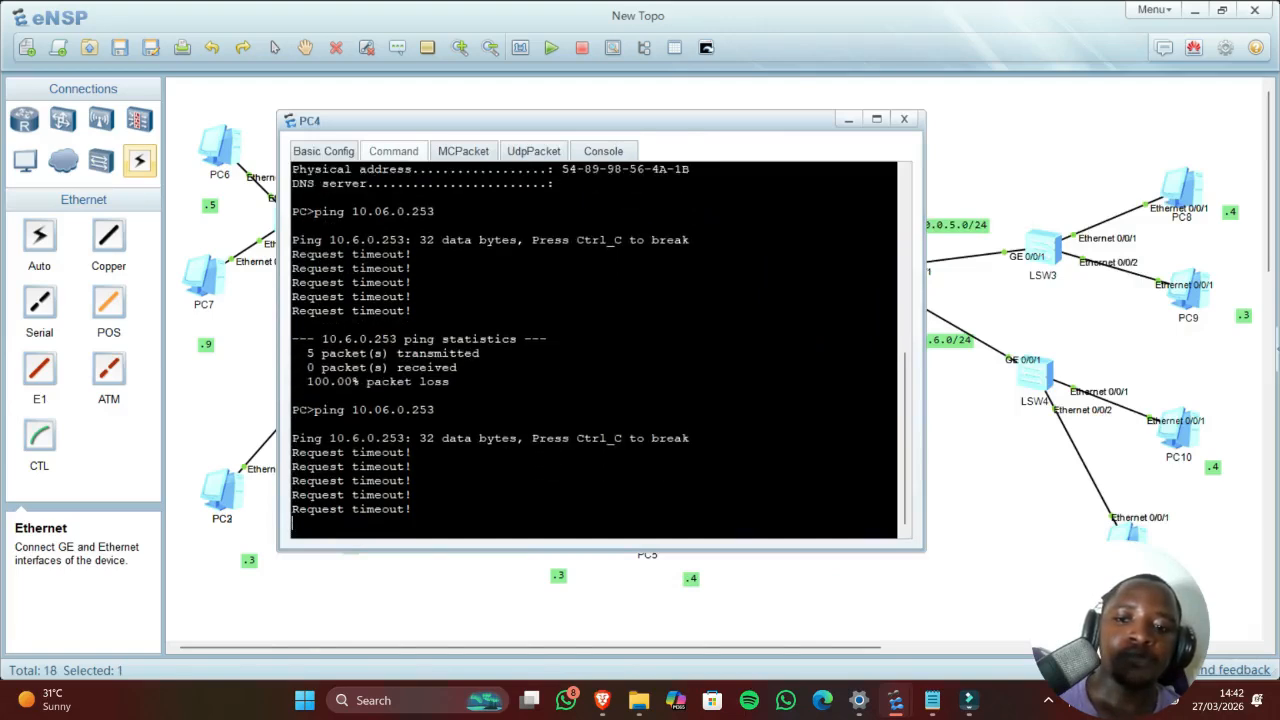
# Step: Correct PC4's ping target to 10.0.6.253 and run it, getting four of five replies
pyautogui.press('Up')
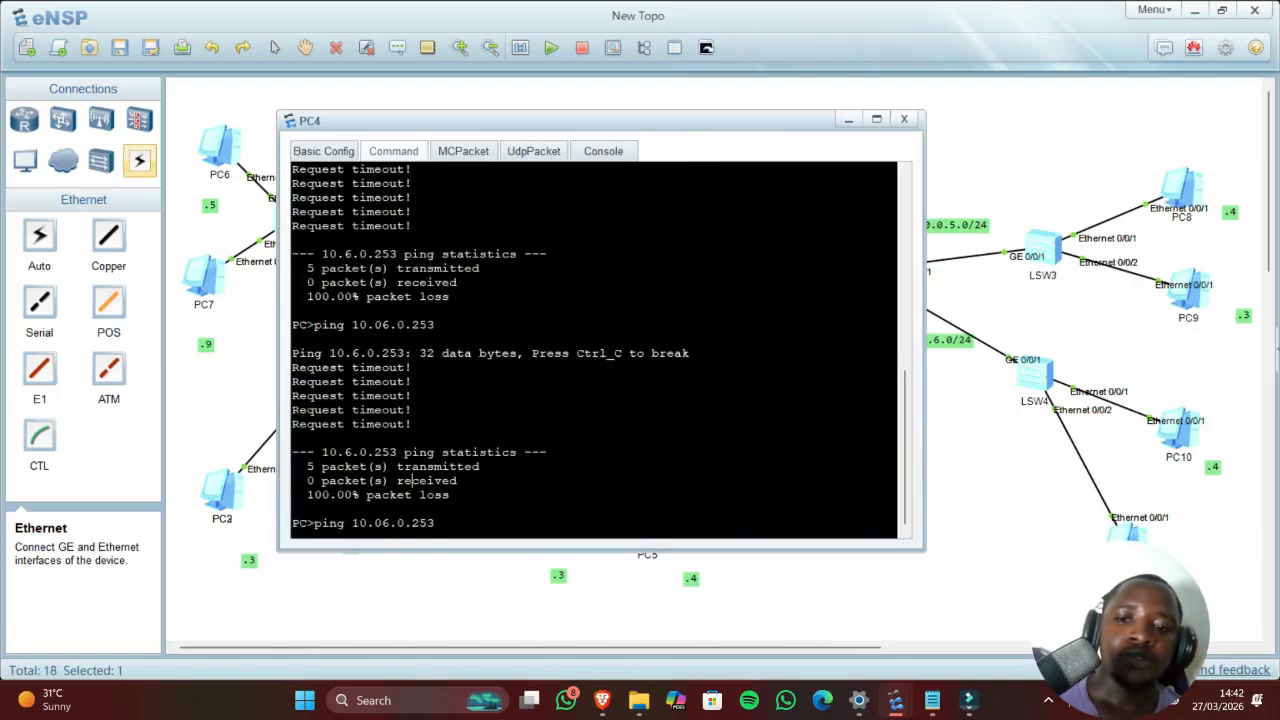
pyautogui.press('Left')
pyautogui.press('Left')
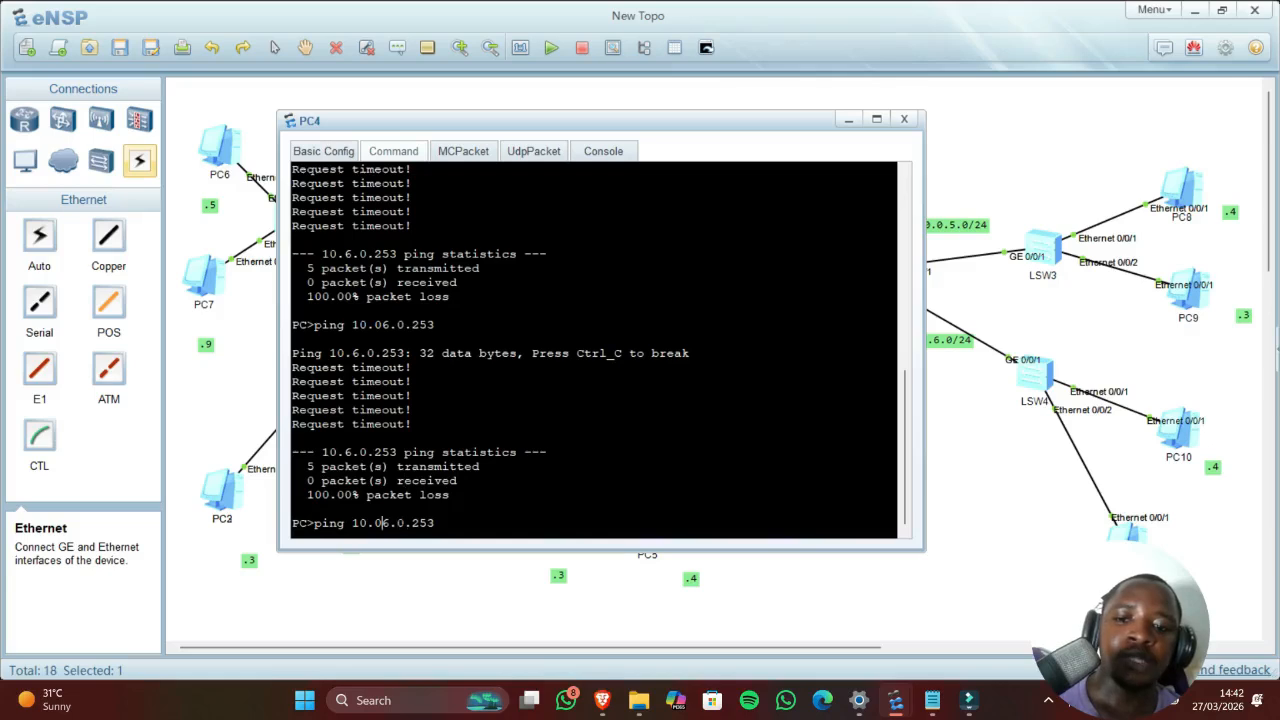
pyautogui.press('BackSpace')
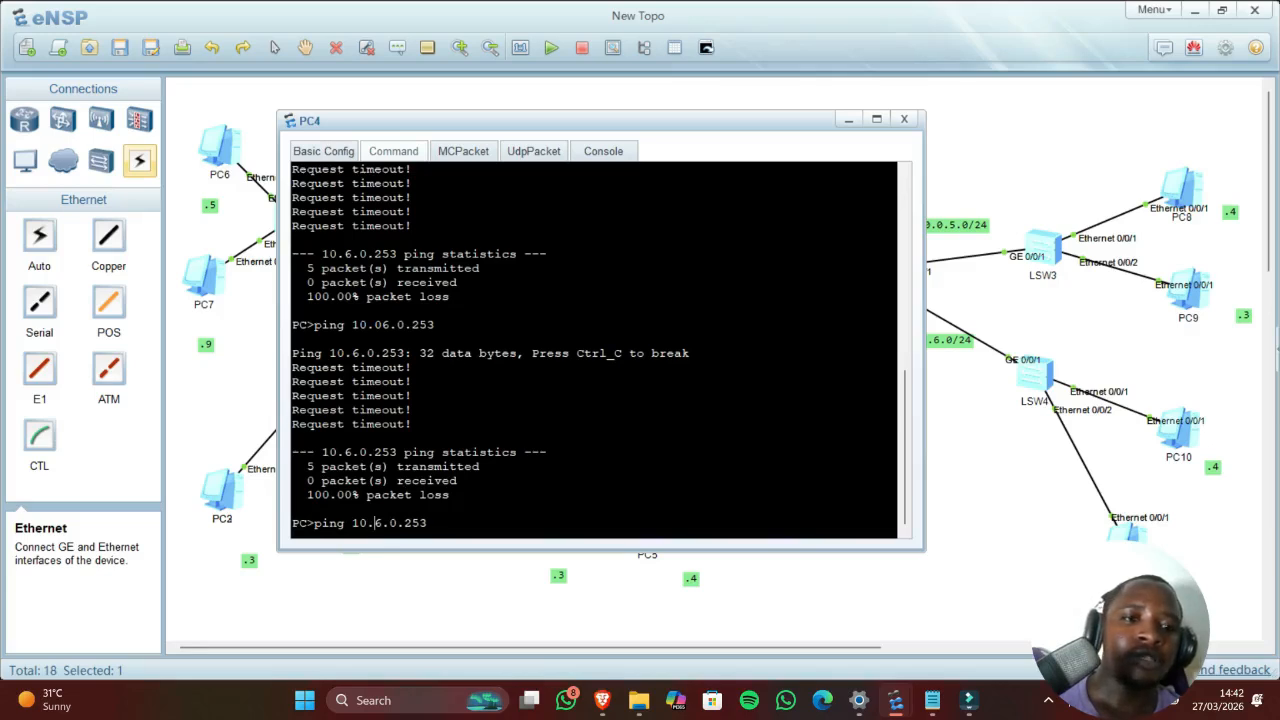
pyautogui.moveTo(554, 127); pyautogui.dragTo(482, 127)
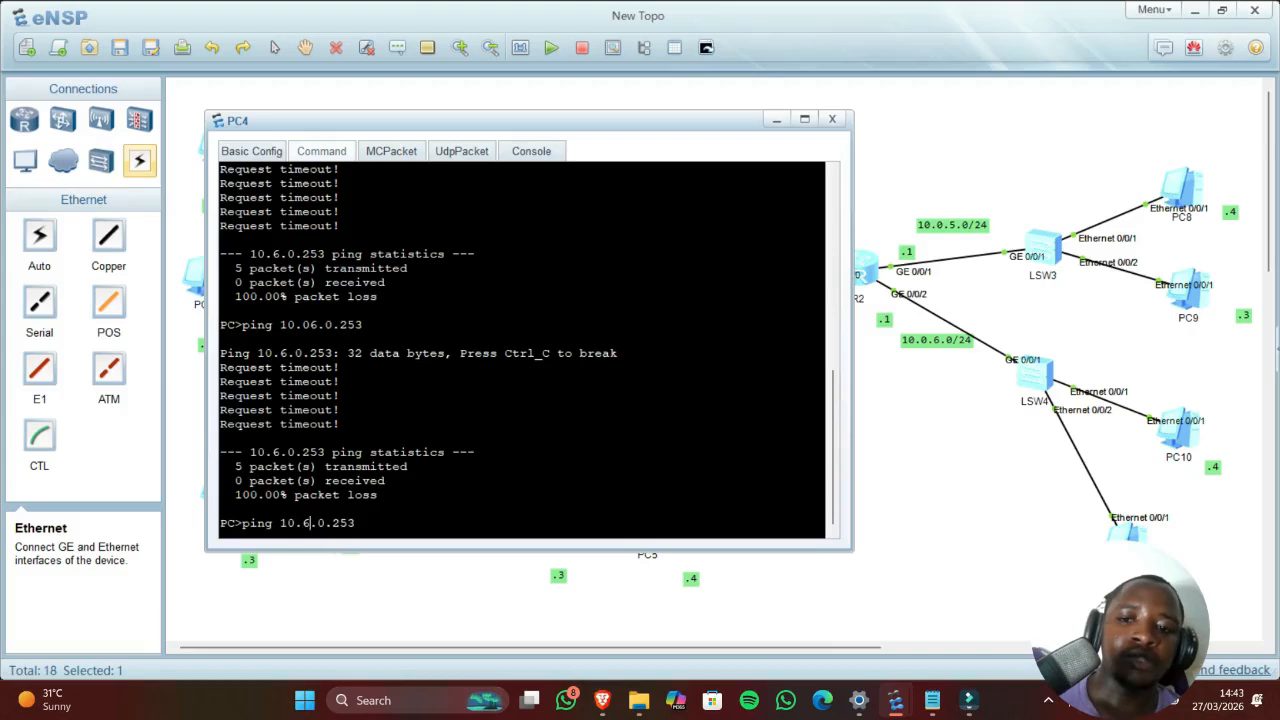
pyautogui.press('Delete')
pyautogui.write('0')
pyautogui.press('BackSpace')
pyautogui.write('6')
pyautogui.press('Return')
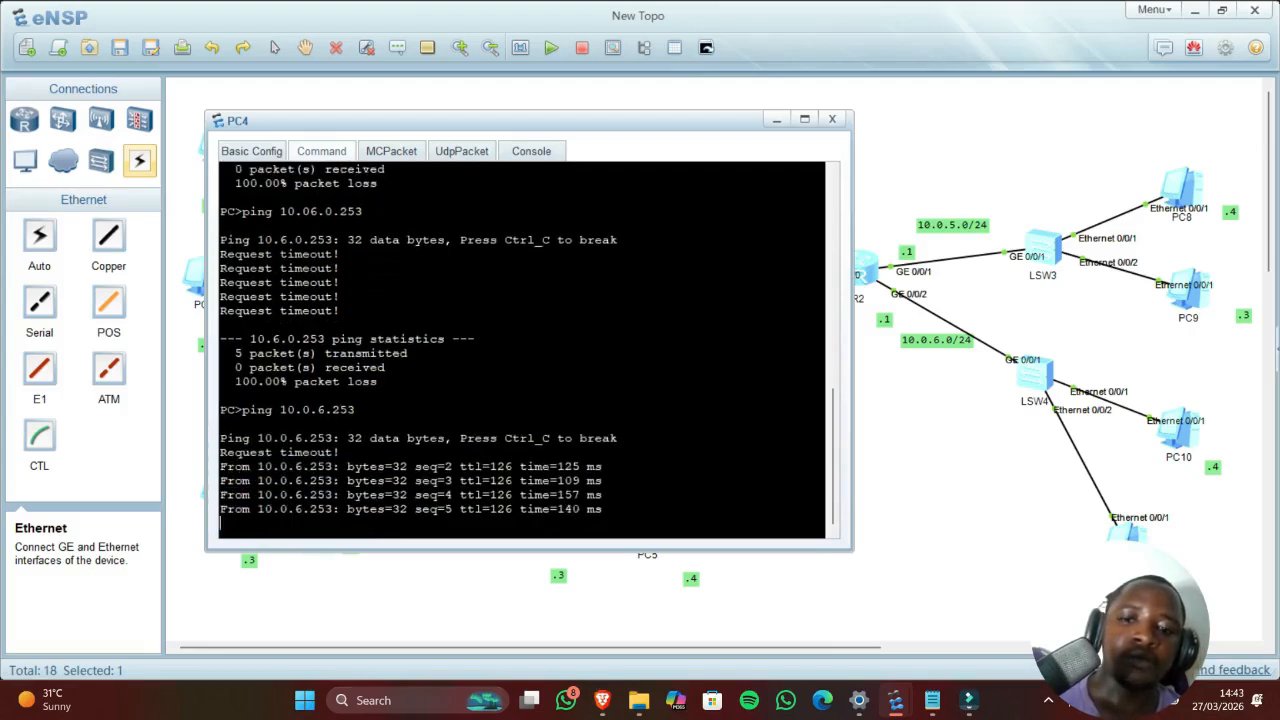
pyautogui.moveTo(910, 491); pyautogui.dragTo(526, 501)
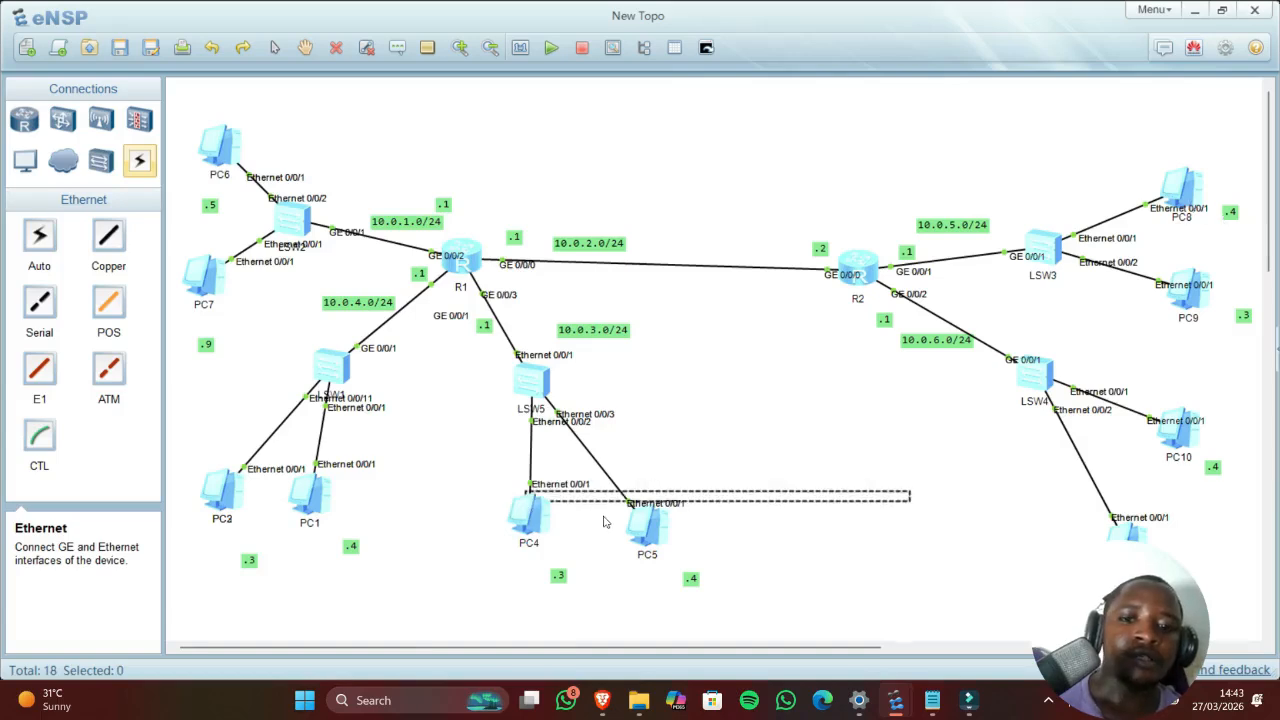
# Step: Show PC8's IP configuration with ipconfig
pyautogui.doubleClick(1185, 195)
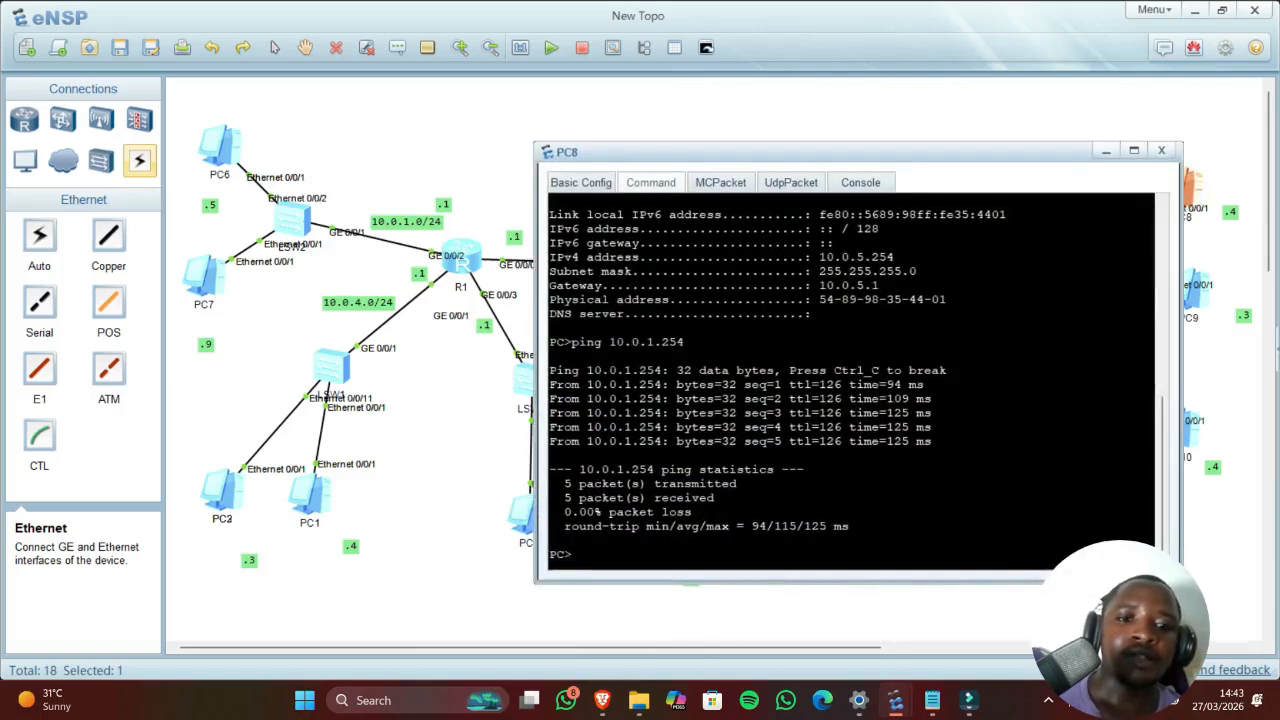
pyautogui.press('Up')
pyautogui.press('Up')
pyautogui.press('Return')
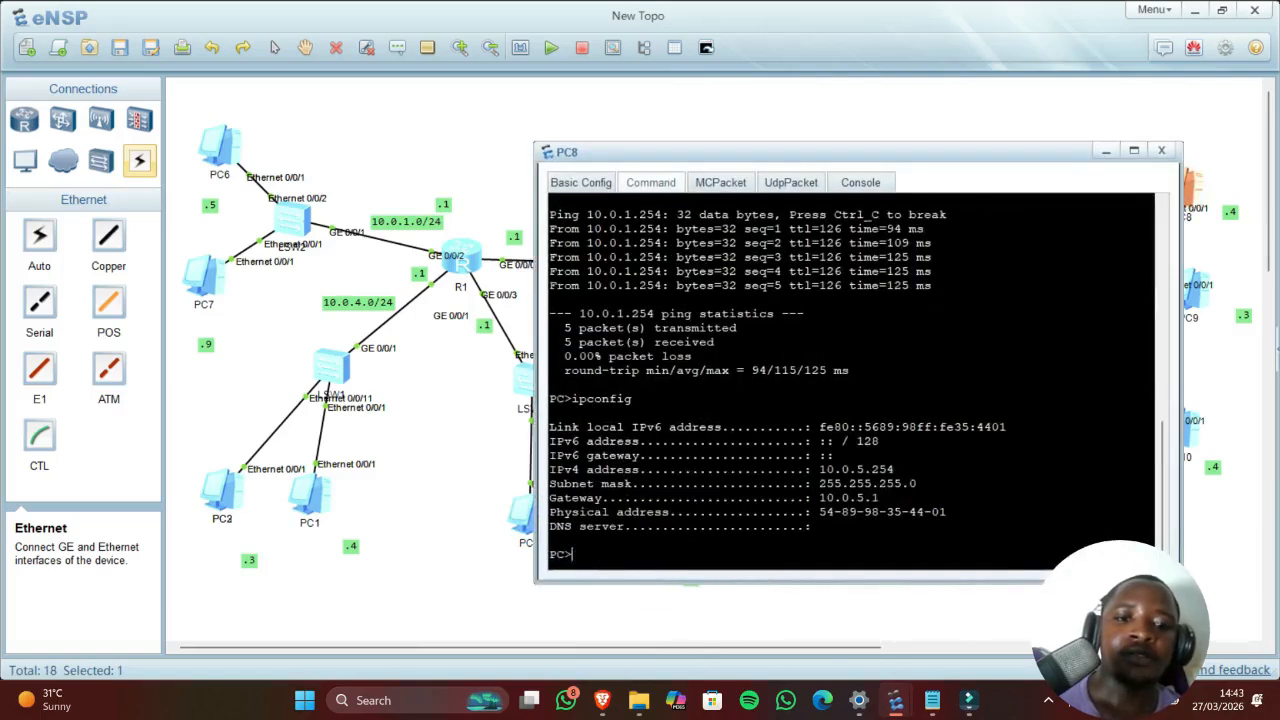
# Step: Ping PC8 at 10.0.5.254 from PC1 and confirm the replies
pyautogui.doubleClick(308, 505)
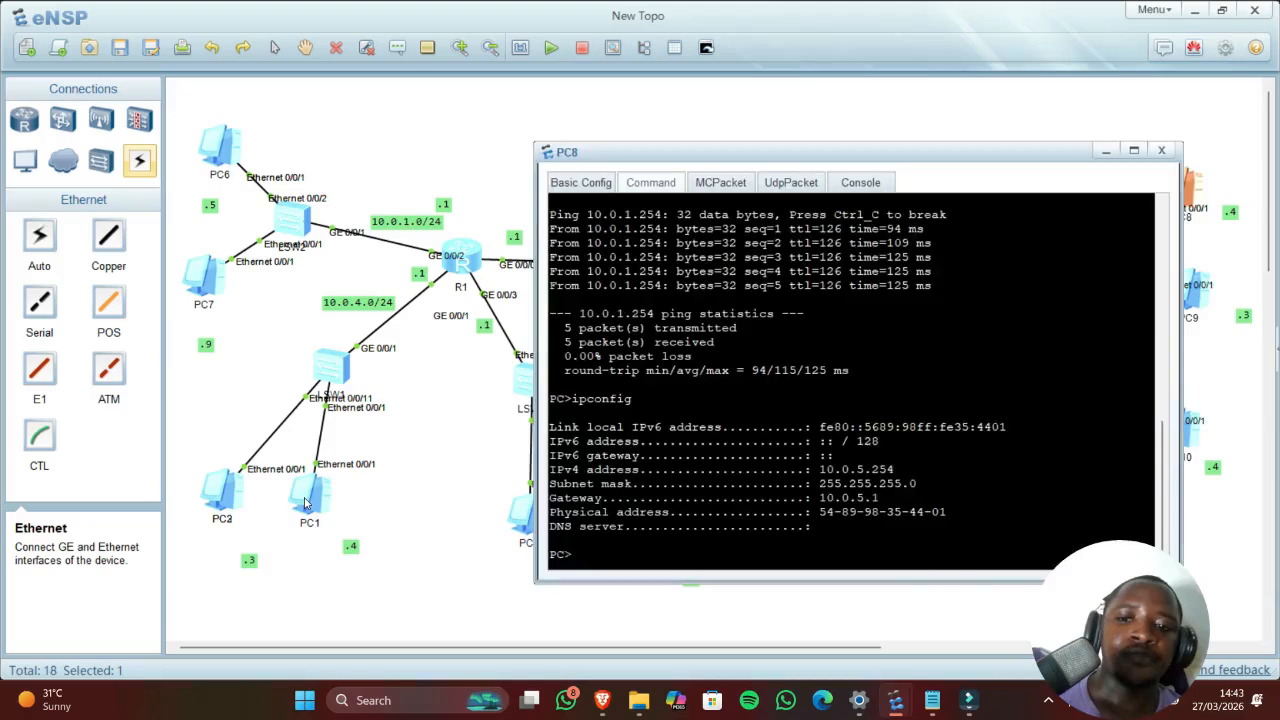
pyautogui.press('Up')
pyautogui.press('Up')
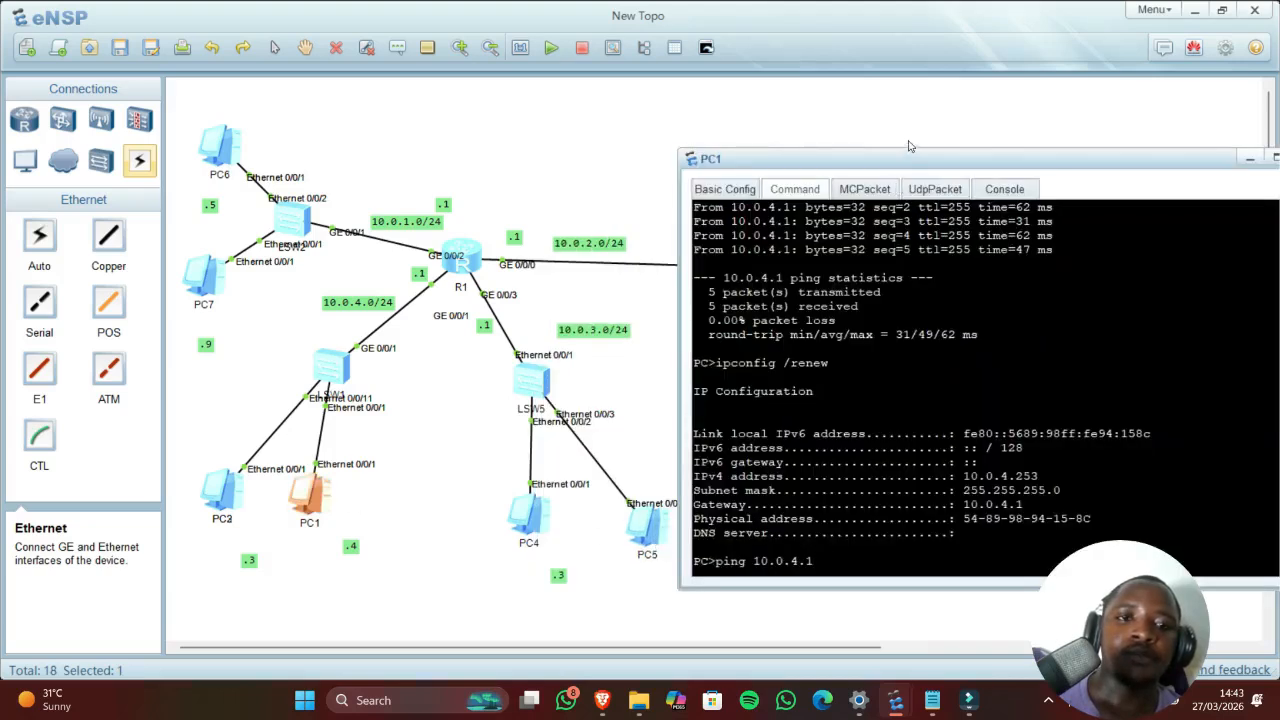
pyautogui.moveTo(910, 172); pyautogui.dragTo(545, 170)
pyautogui.press('BackSpace')
pyautogui.write('254')
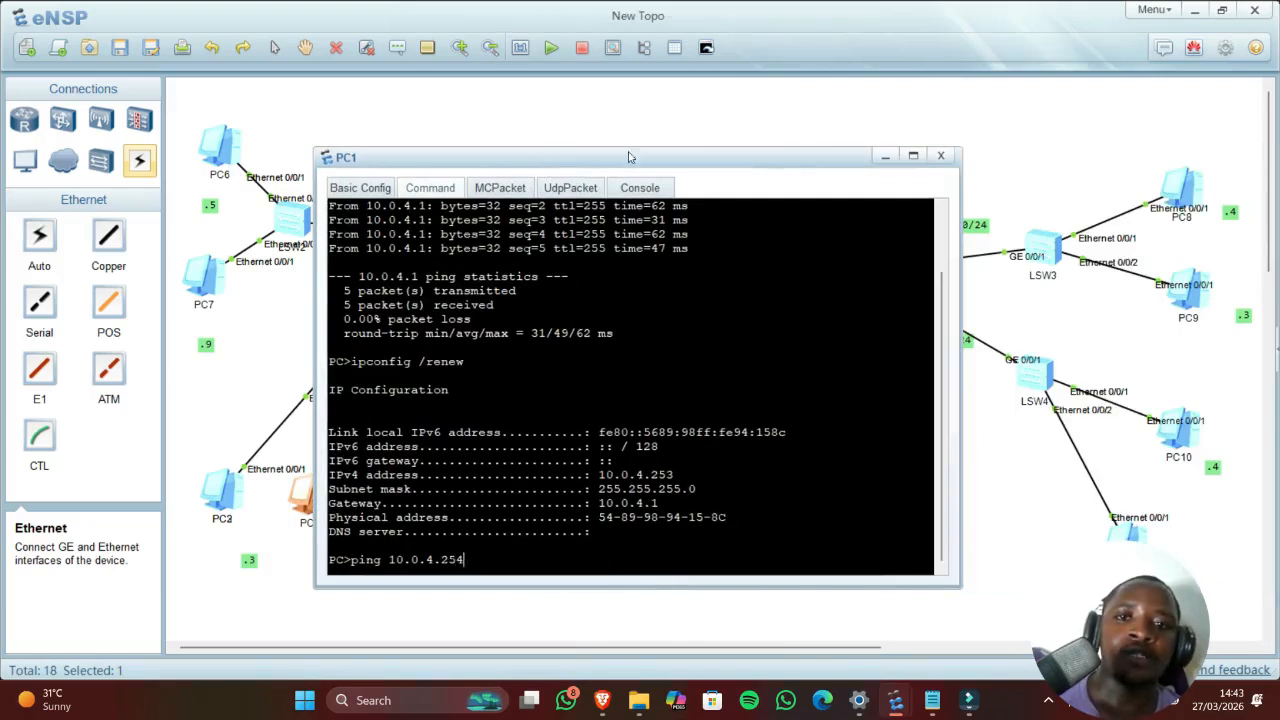
pyautogui.moveTo(595, 152); pyautogui.dragTo(440, 132)
pyautogui.press('Left')
pyautogui.press('Left')
pyautogui.press('Left')
pyautogui.press('Left')
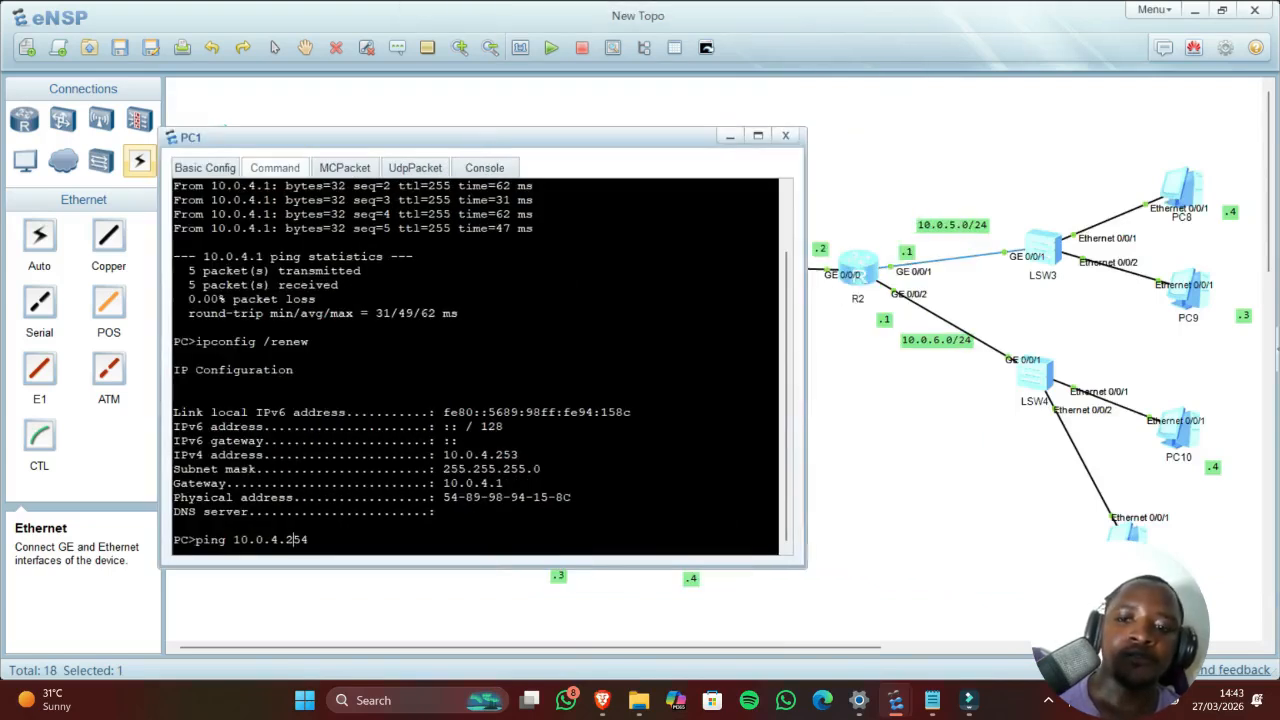
pyautogui.write('5')
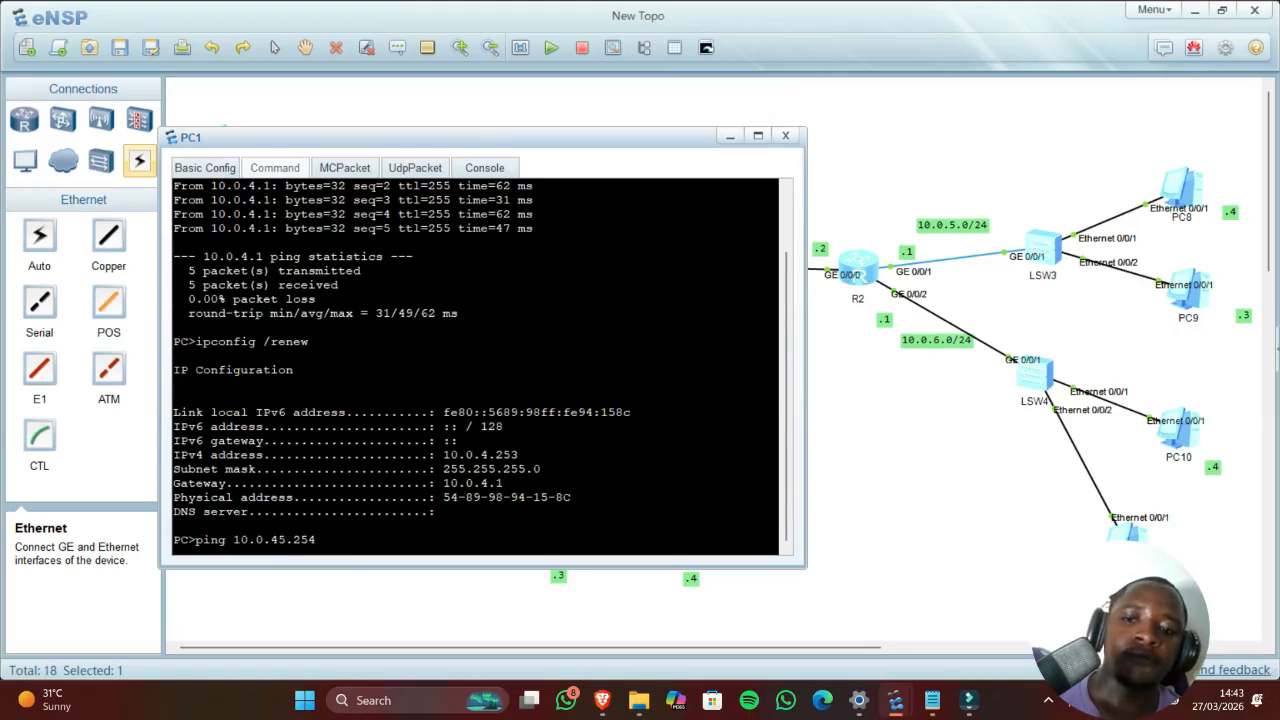
pyautogui.press('BackSpace')
pyautogui.press('Return')
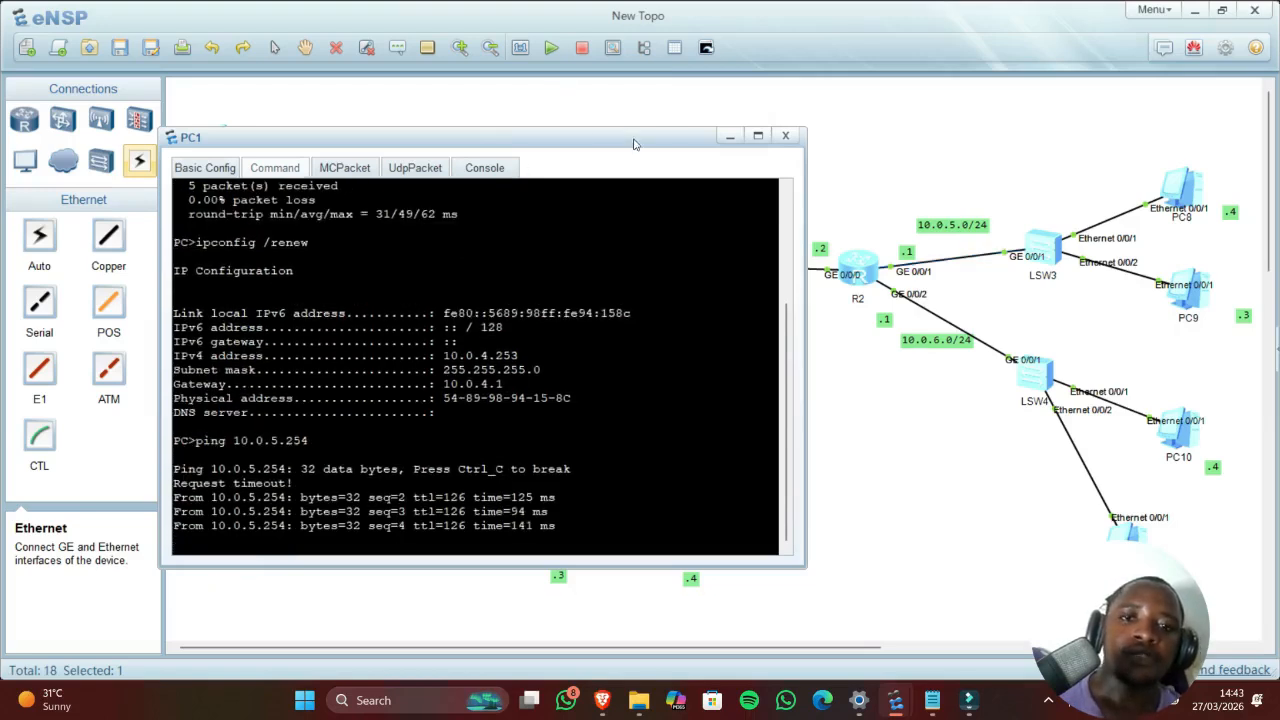
pyautogui.click(729, 137)
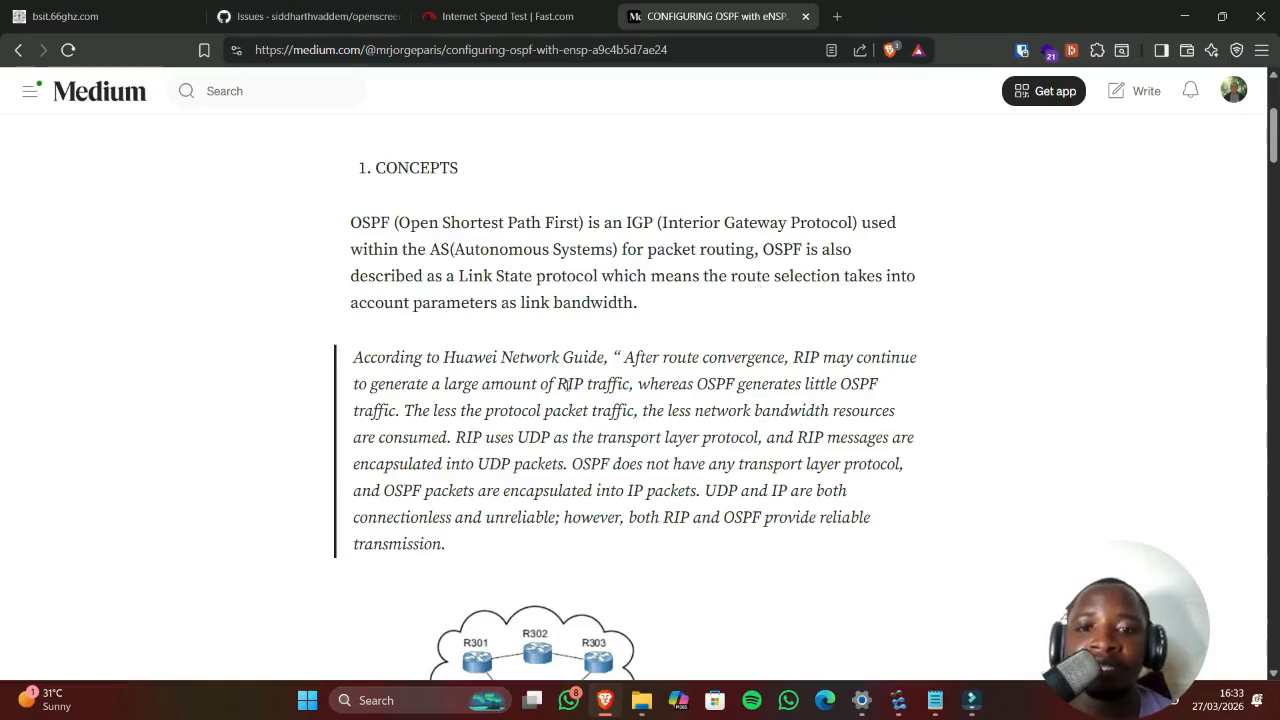
# Step: Scroll the Medium OSPF-with-eNSP article down to the OSPF AREA section
pyautogui.scroll(-4, 598, 330)
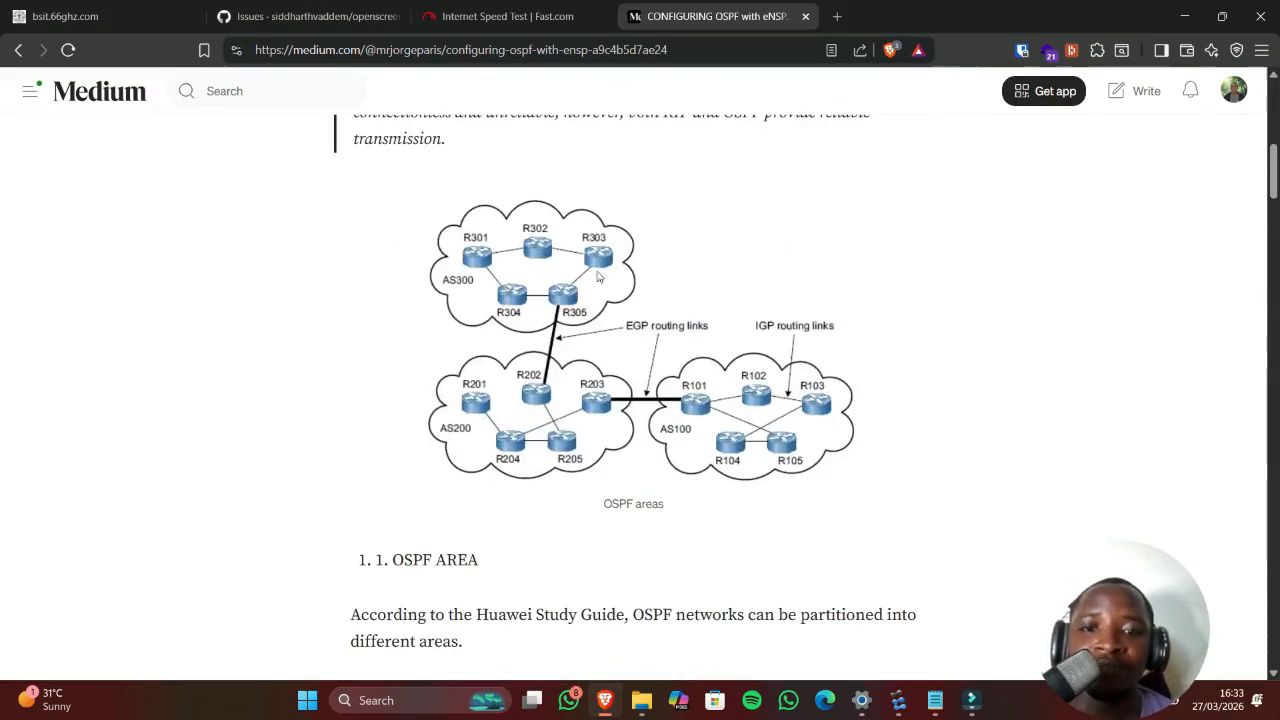
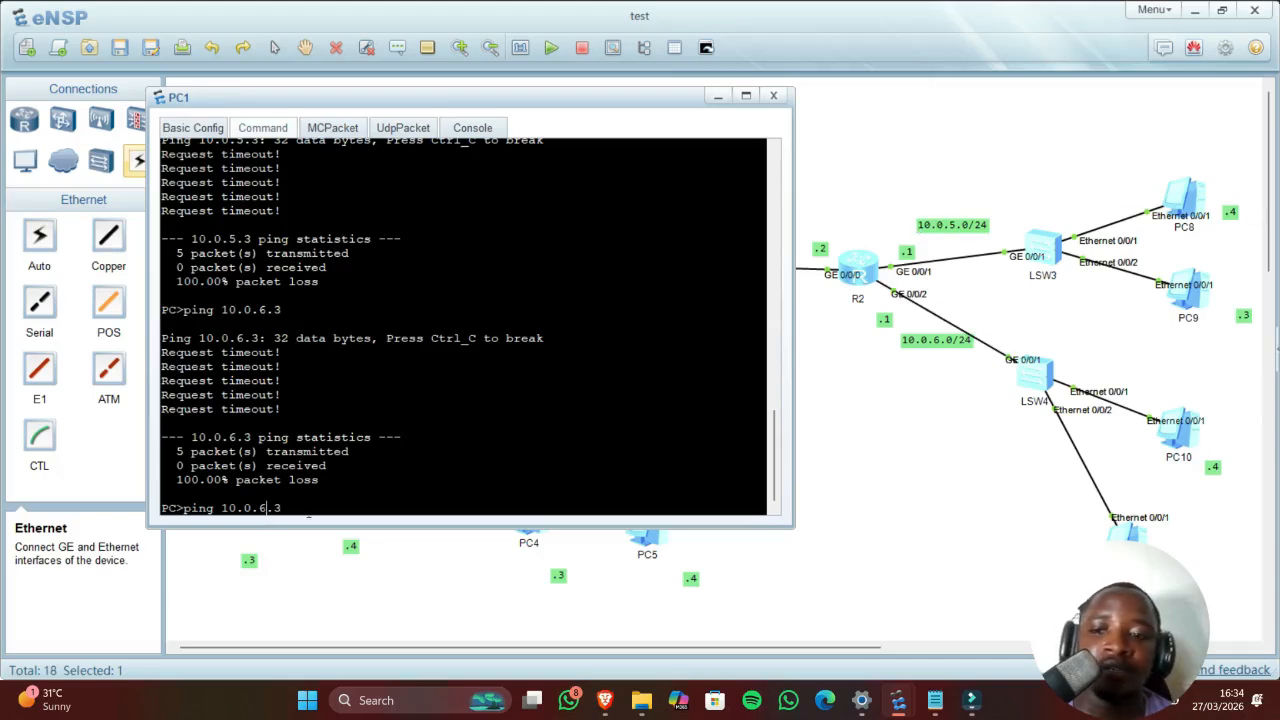
# Step: Ping 10.0.5.4 from PC1, confirm it times out, and return to the topology
pyautogui.press('Up')
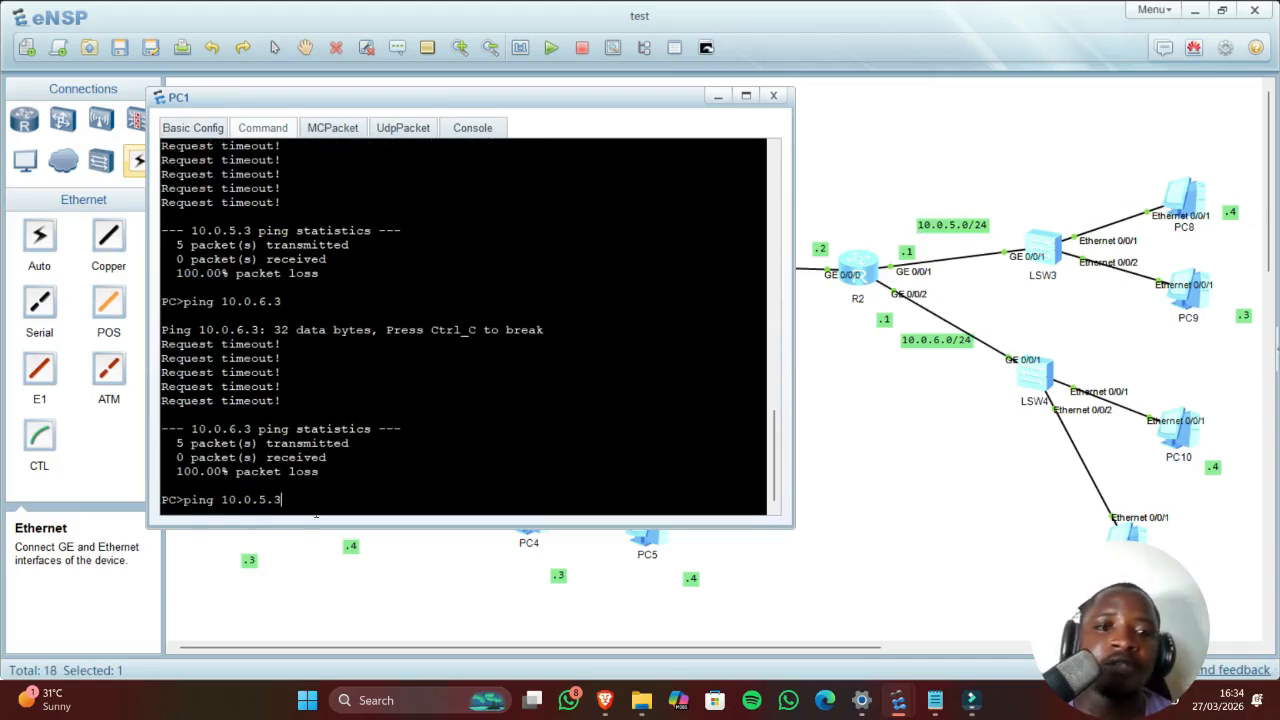
pyautogui.press('BackSpace')
pyautogui.write('4')
pyautogui.press('Return')
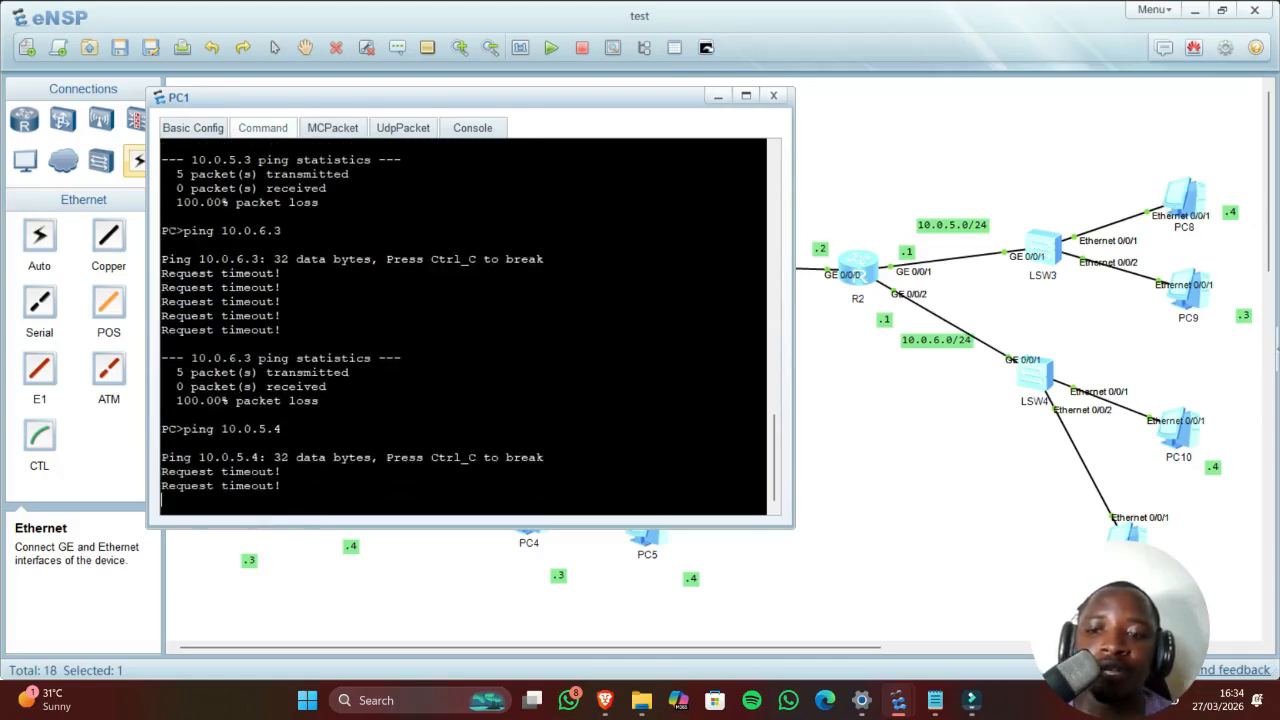
pyautogui.moveTo(284, 488); pyautogui.dragTo(183, 472)
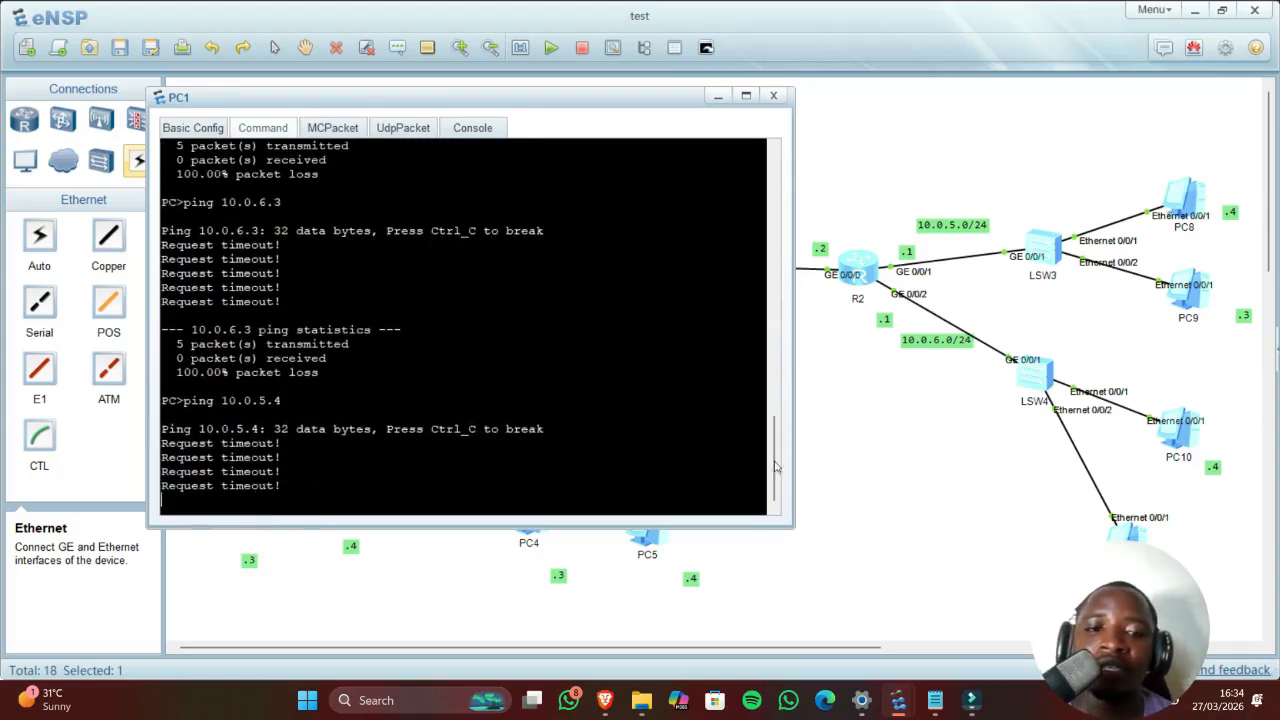
pyautogui.click(860, 495)
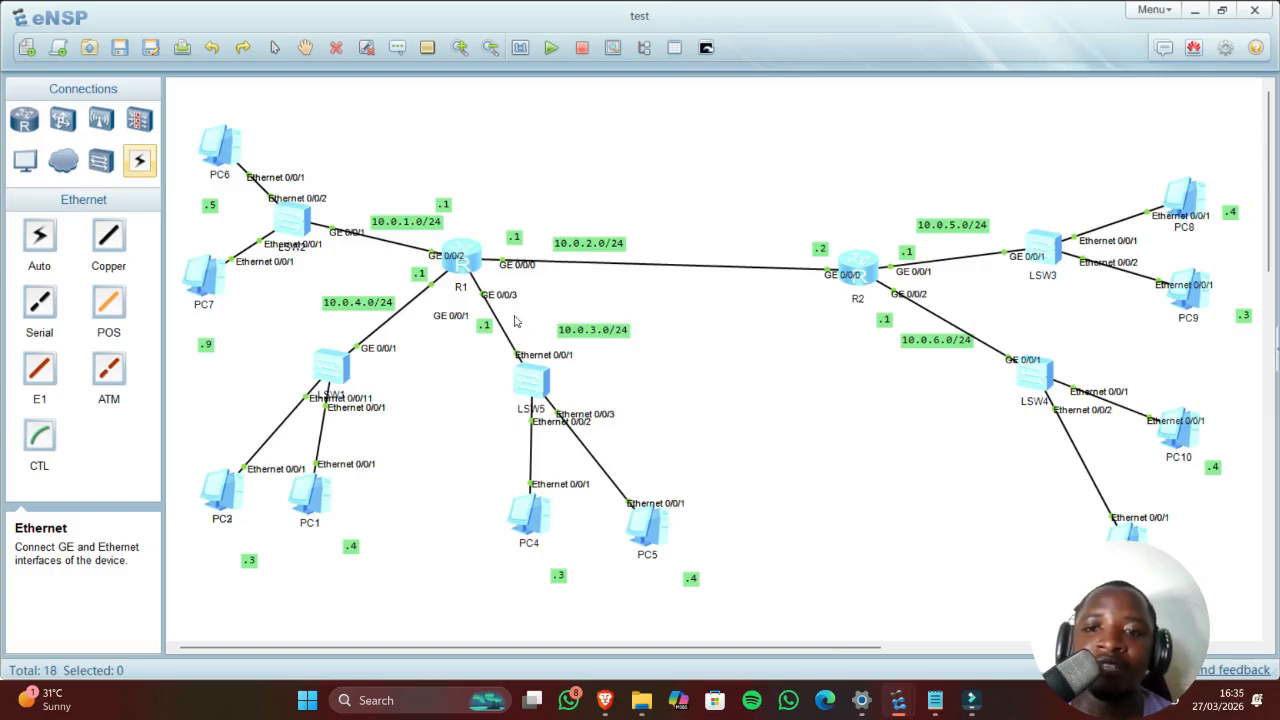
# Step: Open R1's console and try entering system view with system-view
pyautogui.doubleClick(470, 252)
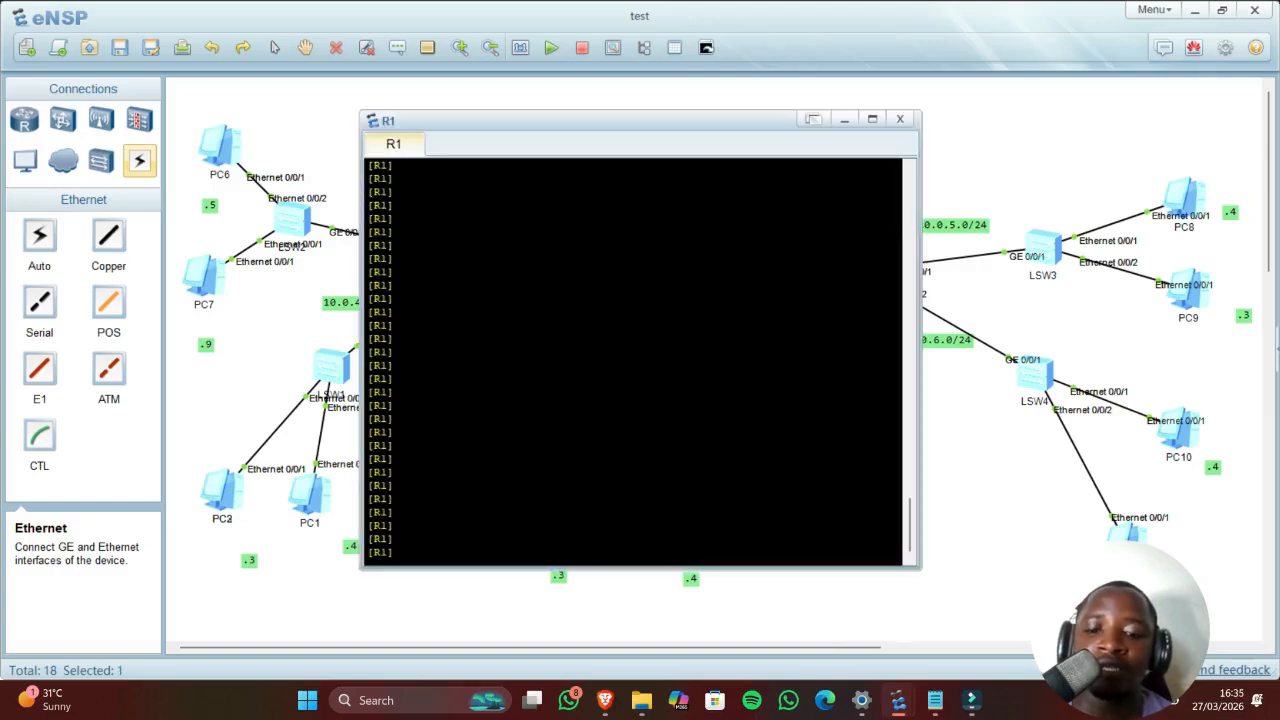
pyautogui.write('sys')
pyautogui.press('BackSpace')
pyautogui.press('BackSpace')
pyautogui.press('BackSpace')
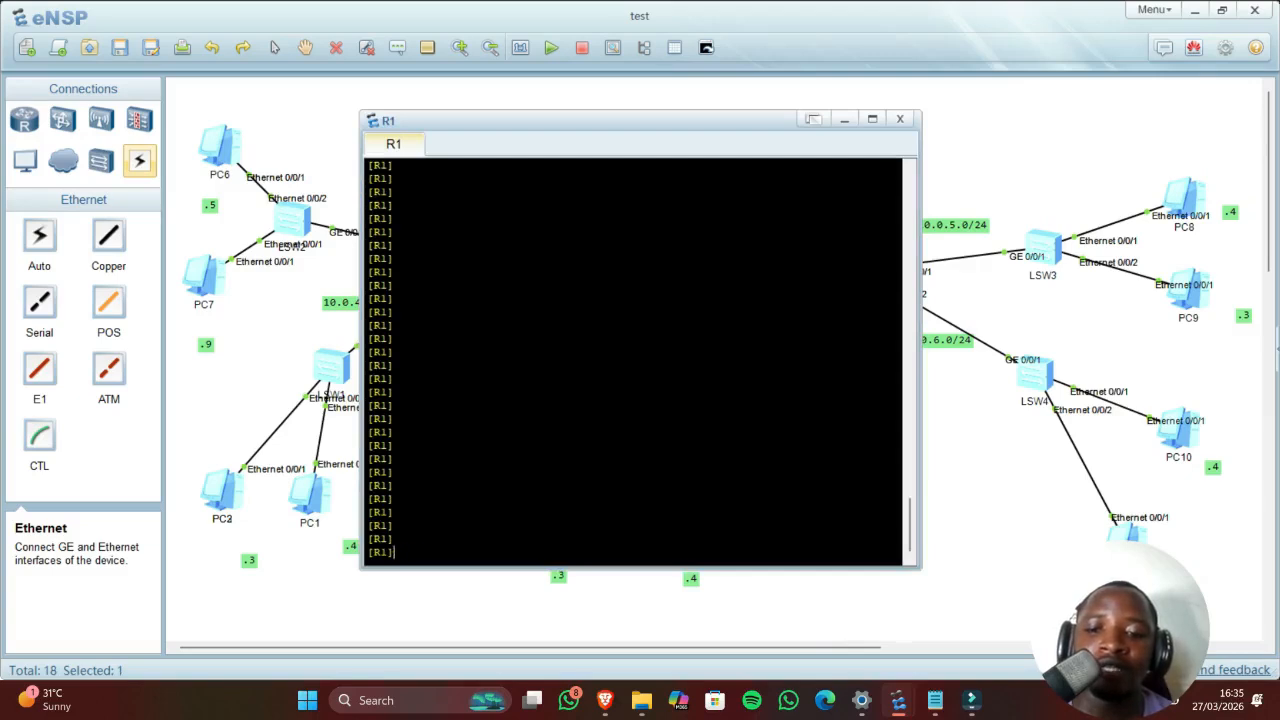
pyautogui.write('system-view')
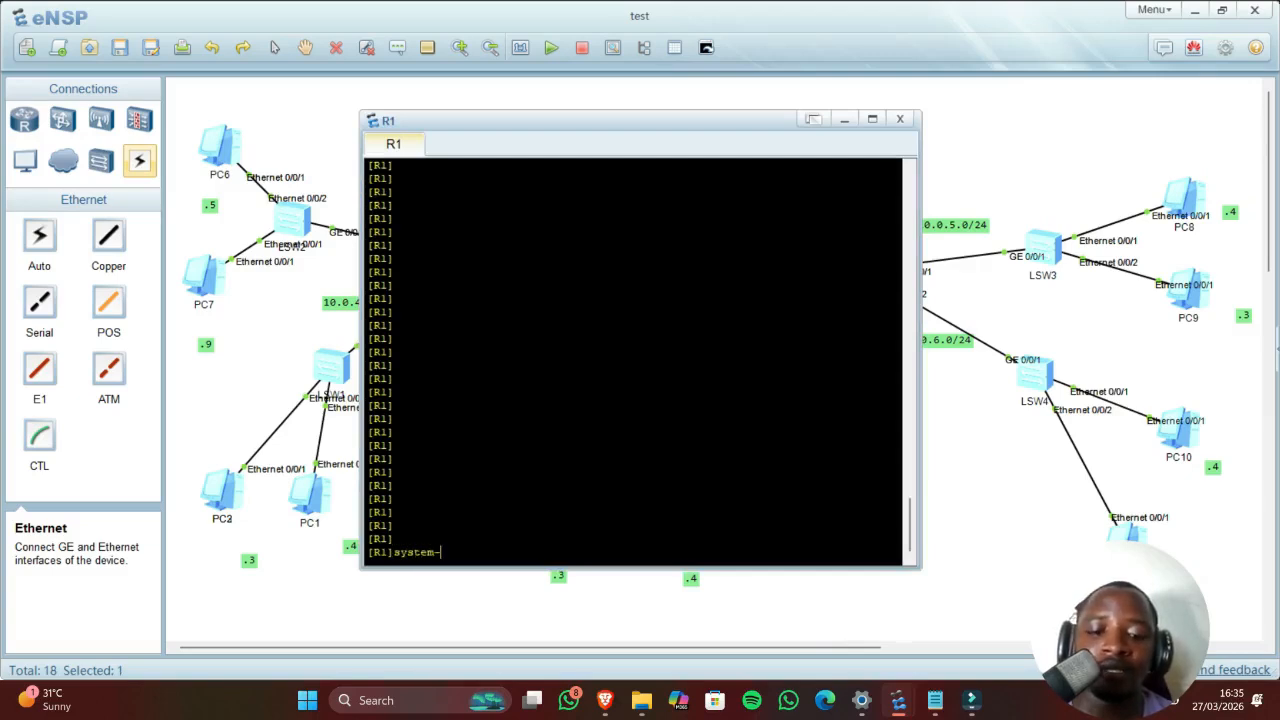
pyautogui.press('Return')
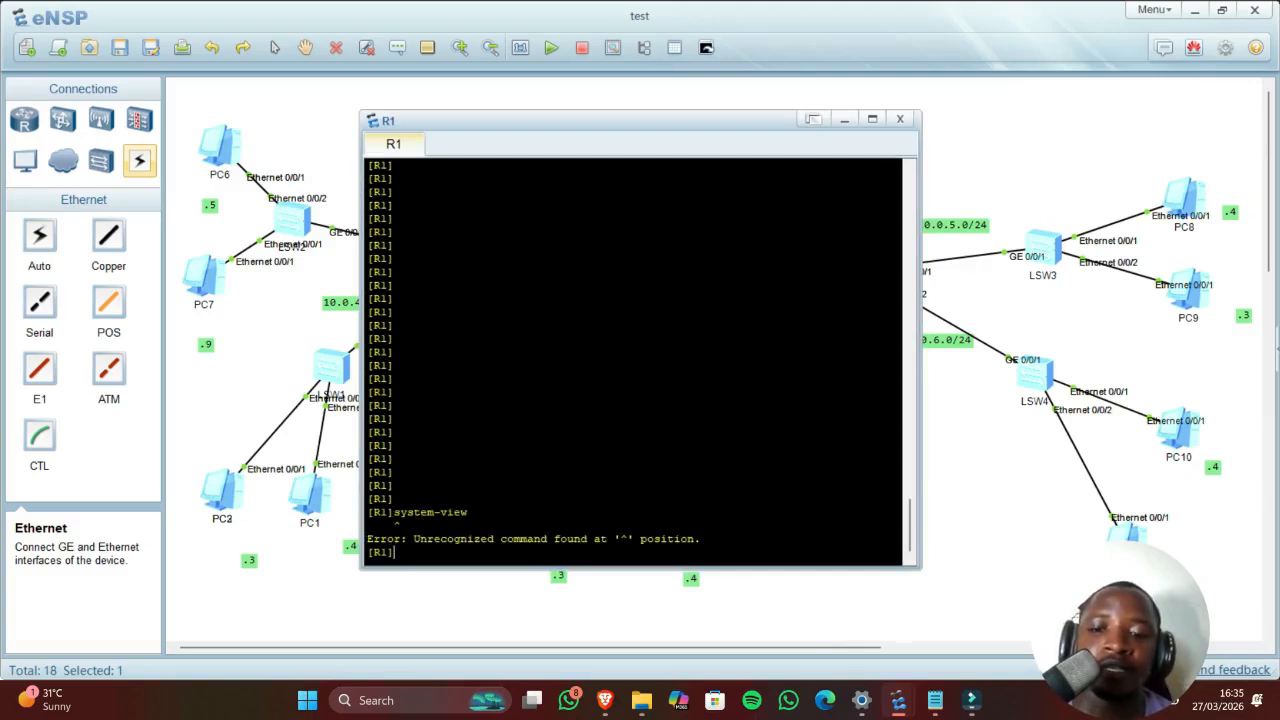
pyautogui.moveTo(426, 540); pyautogui.dragTo(367, 540)
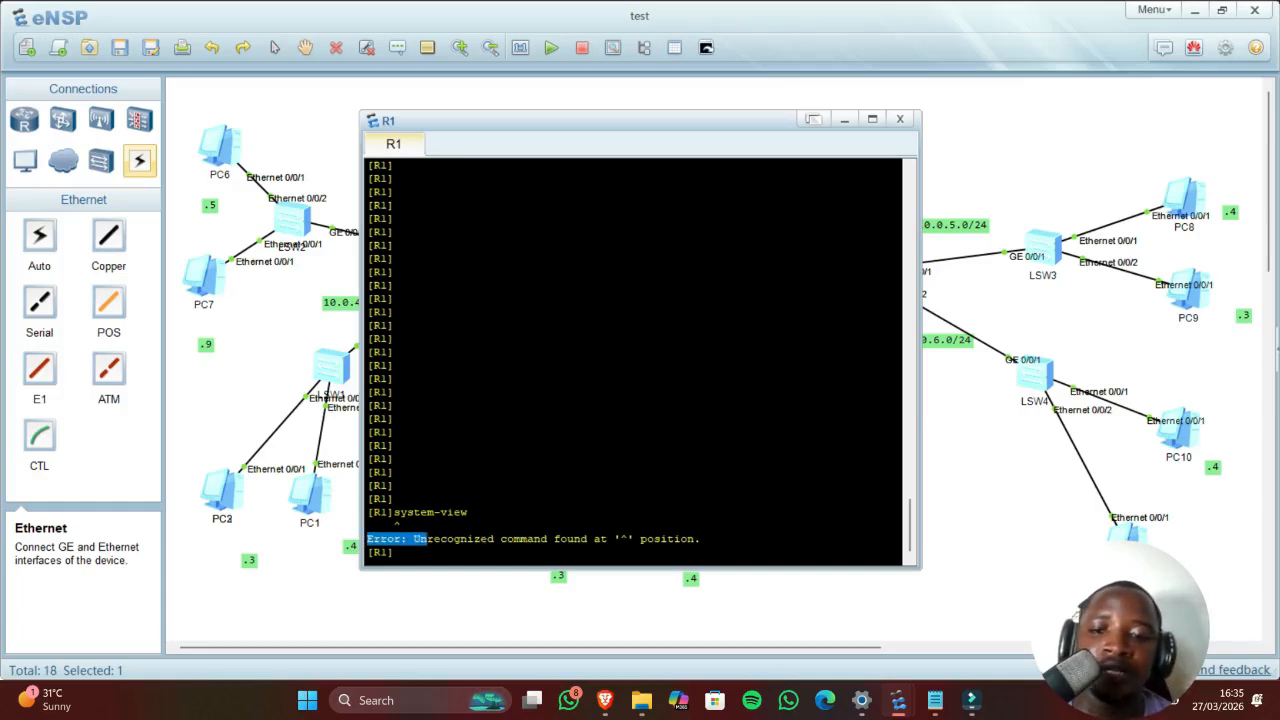
pyautogui.click(395, 553)
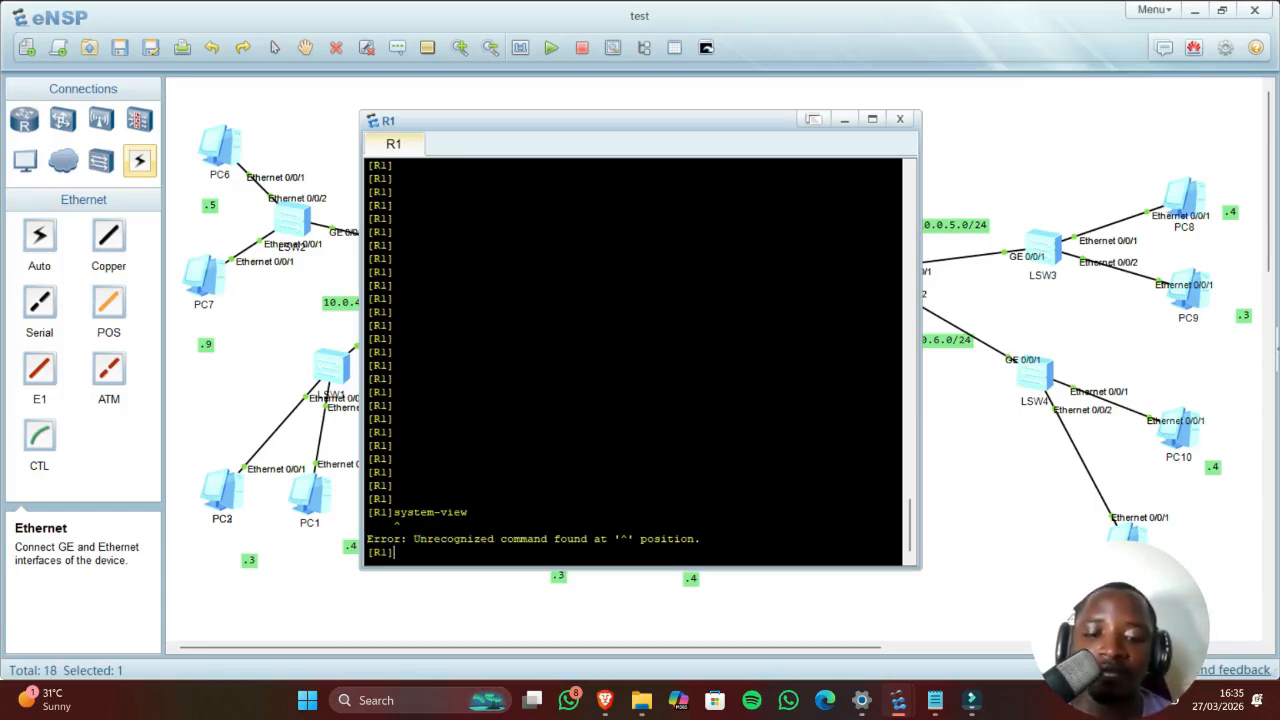
# Step: Replace the partly typed ospf 1 command with a pasted OSPF router-id command template
pyautogui.write('os')
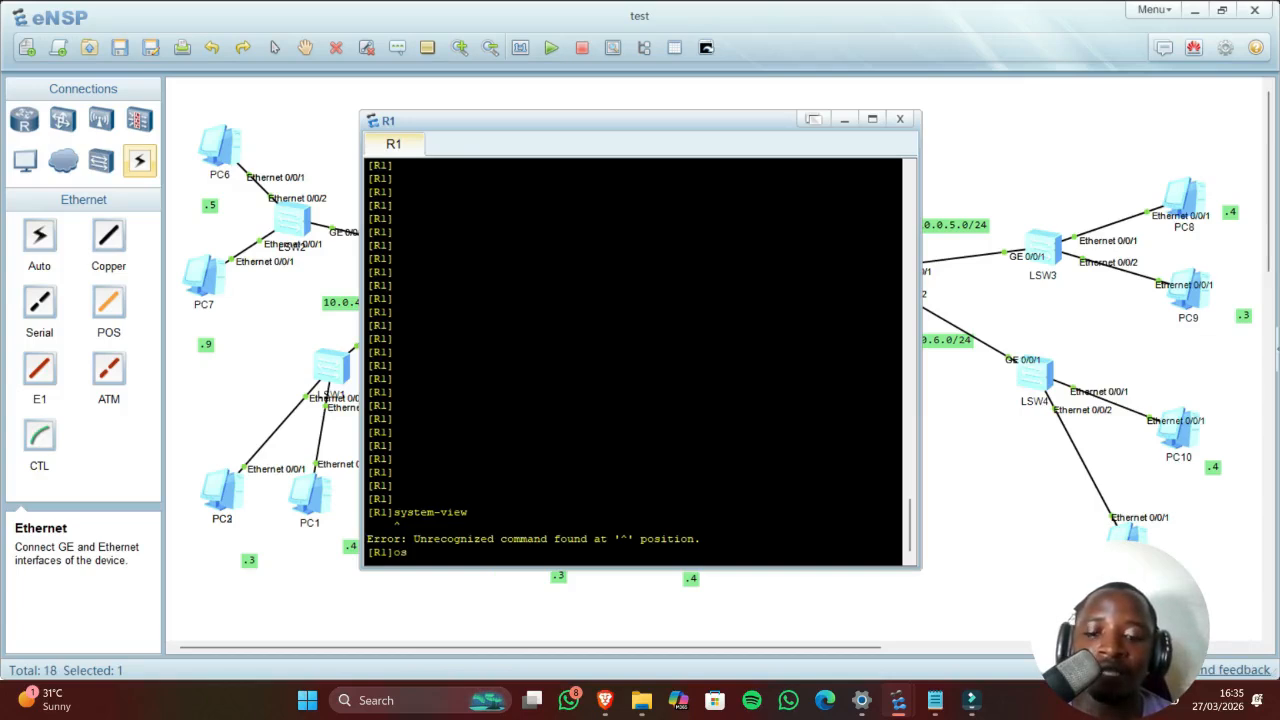
pyautogui.write('pf')
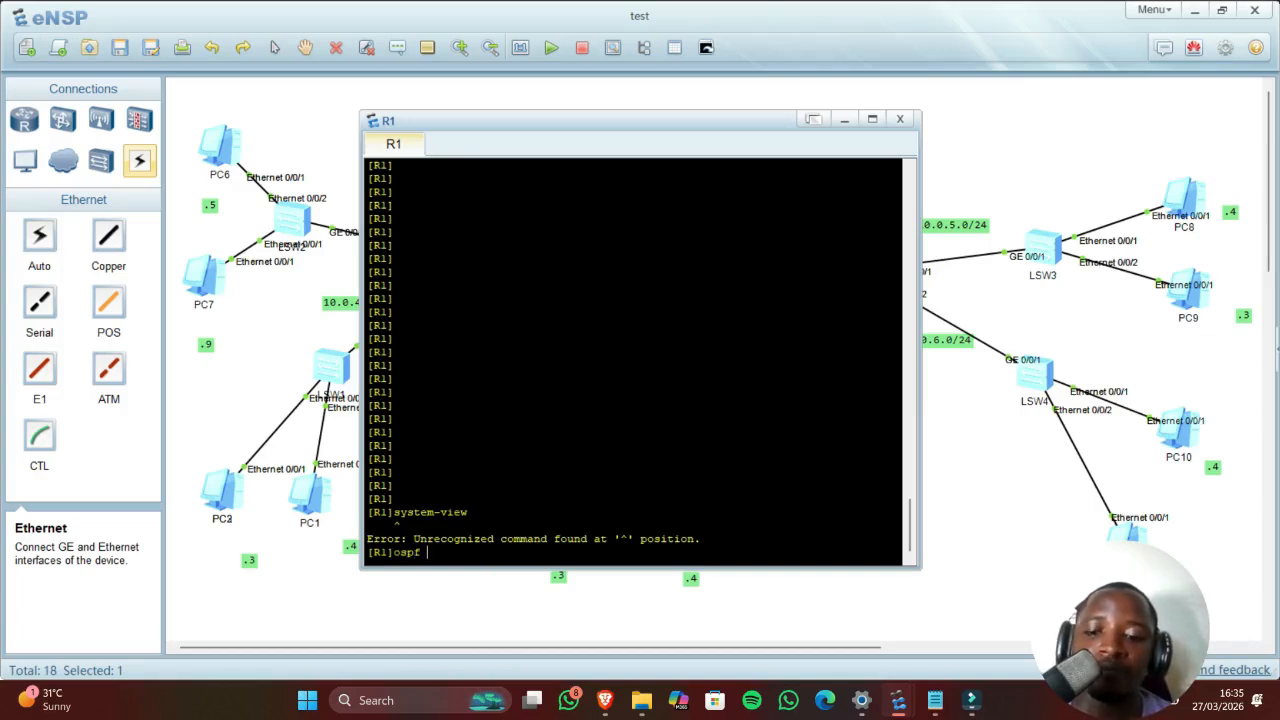
pyautogui.write(' 1')
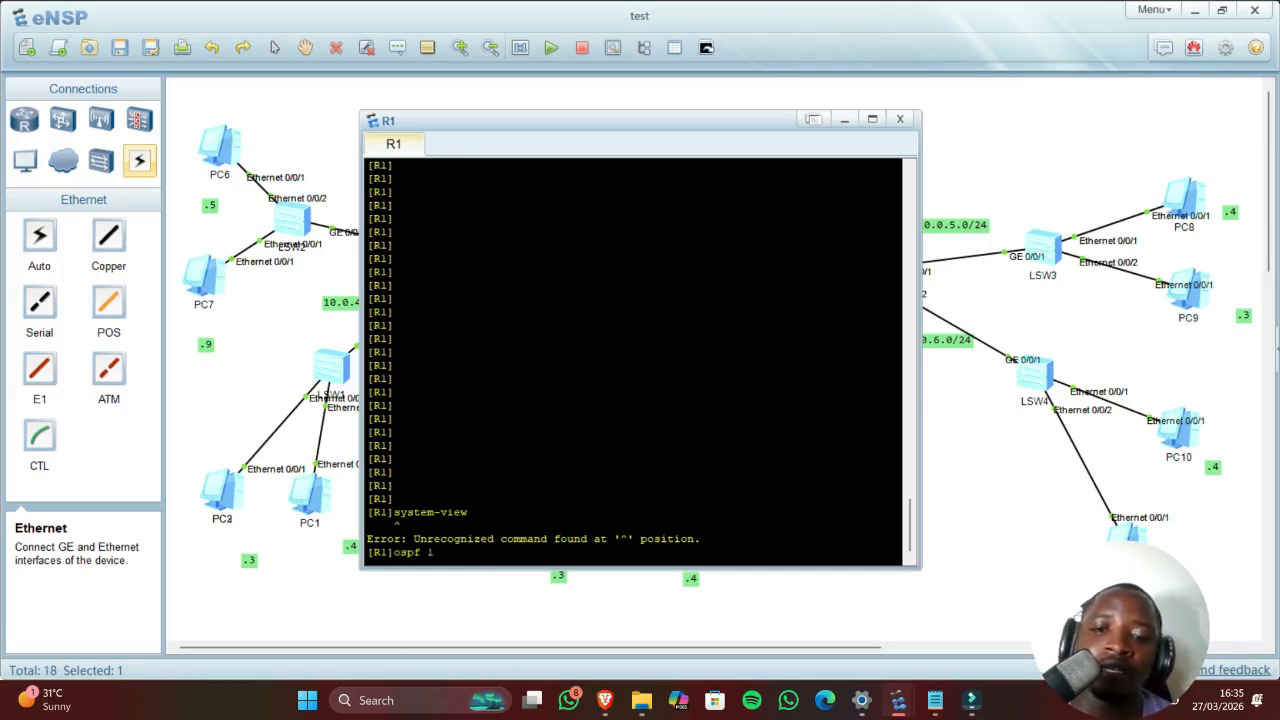
pyautogui.press('BackSpace')
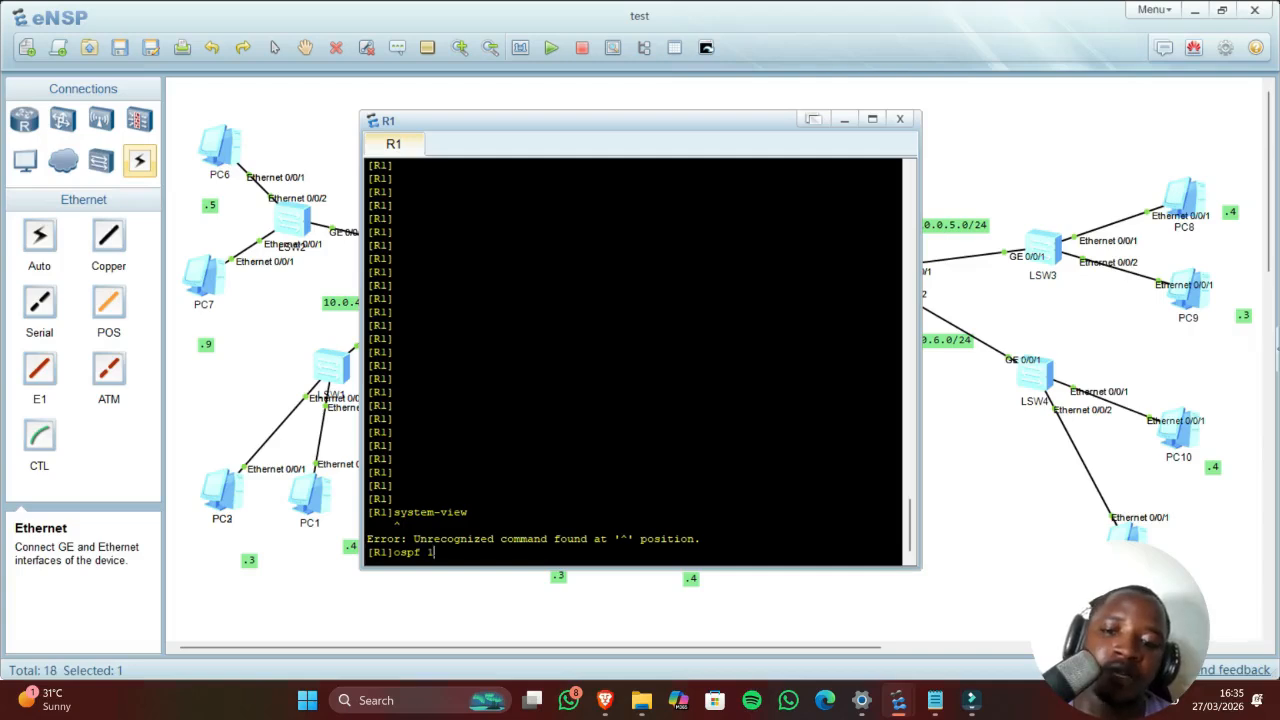
pyautogui.press('BackSpace')
pyautogui.press('BackSpace')
pyautogui.press('BackSpace')
pyautogui.press('BackSpace')
pyautogui.press('BackSpace')
pyautogui.rightClick(436, 552)
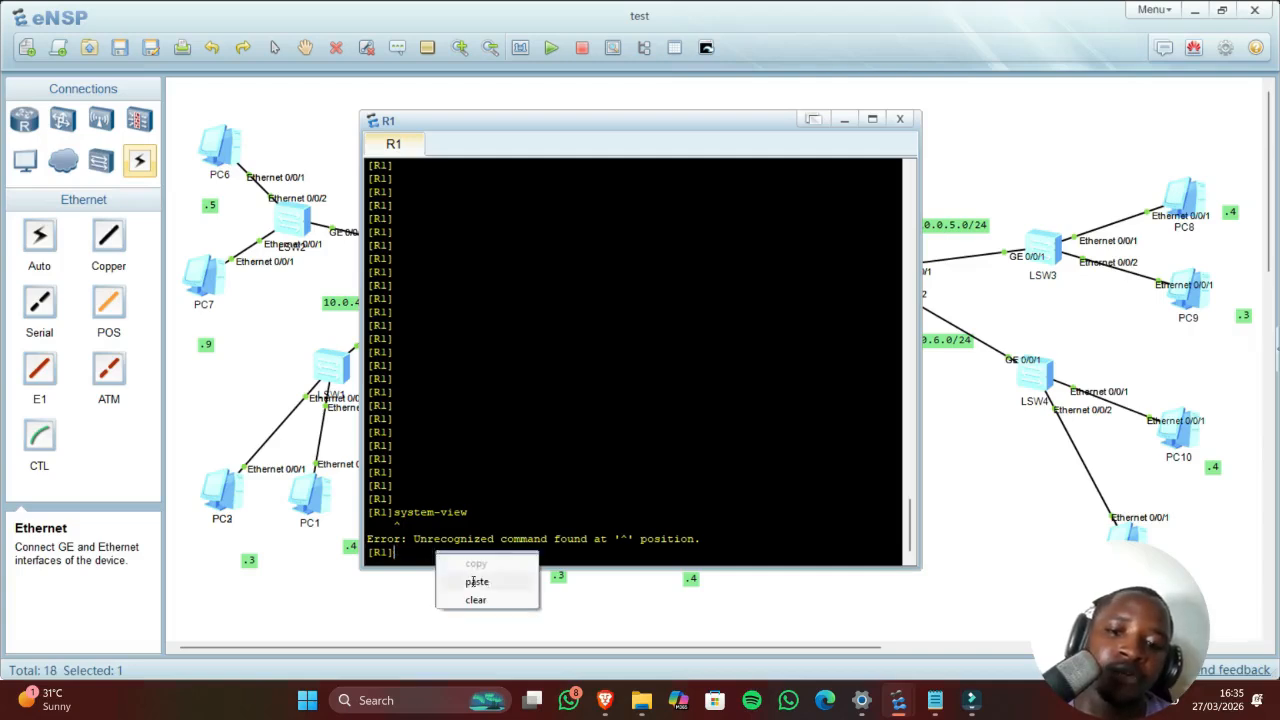
pyautogui.click(476, 581)
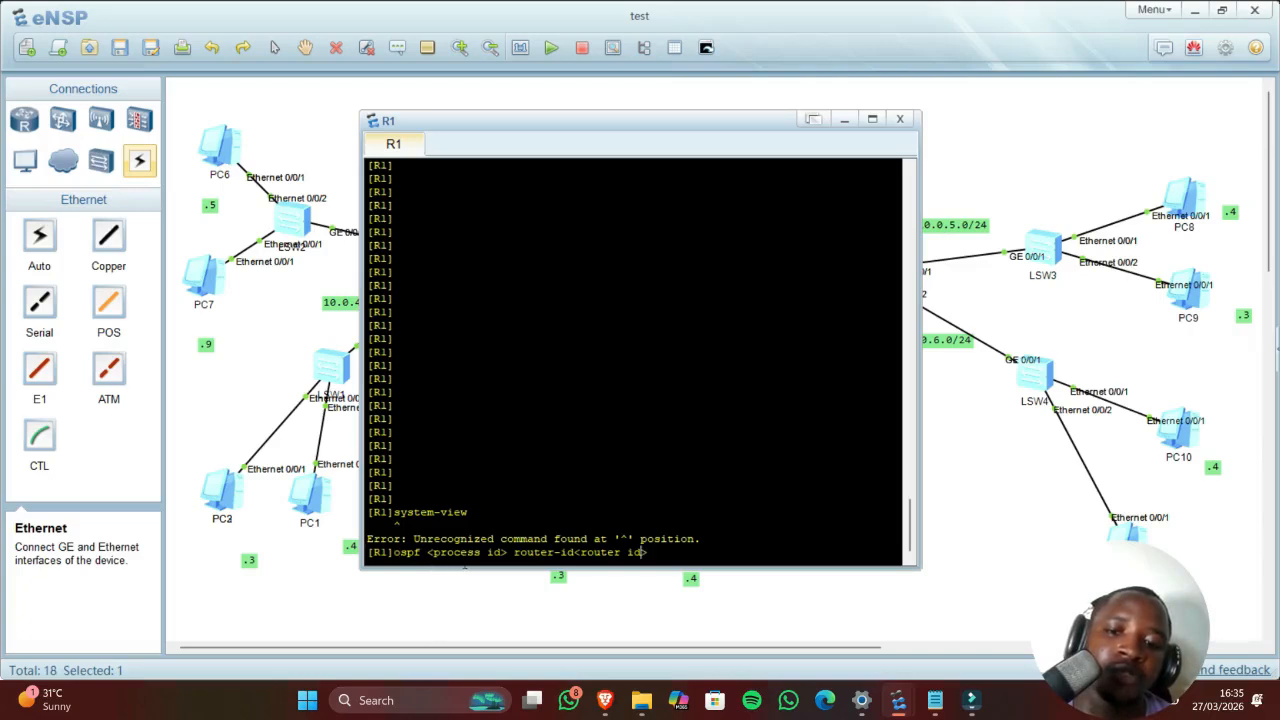
# Step: Edit the template into 'ospf 1 router-id 1.1.1.1' and run it on R1
pyautogui.press('Left')
pyautogui.press('Left')
pyautogui.press('Left')
pyautogui.press('Left')
pyautogui.press('Left')
pyautogui.press('Left')
pyautogui.press('Left')
pyautogui.press('Left')
pyautogui.press('Left')
pyautogui.press('Left')
pyautogui.press('Left')
pyautogui.press('Left')
pyautogui.press('Left')
pyautogui.press('Left')
pyautogui.press('Left')
pyautogui.press('Left')
pyautogui.press('Left')
pyautogui.press('Left')
pyautogui.press('Left')
pyautogui.press('Left')
pyautogui.press('Left')
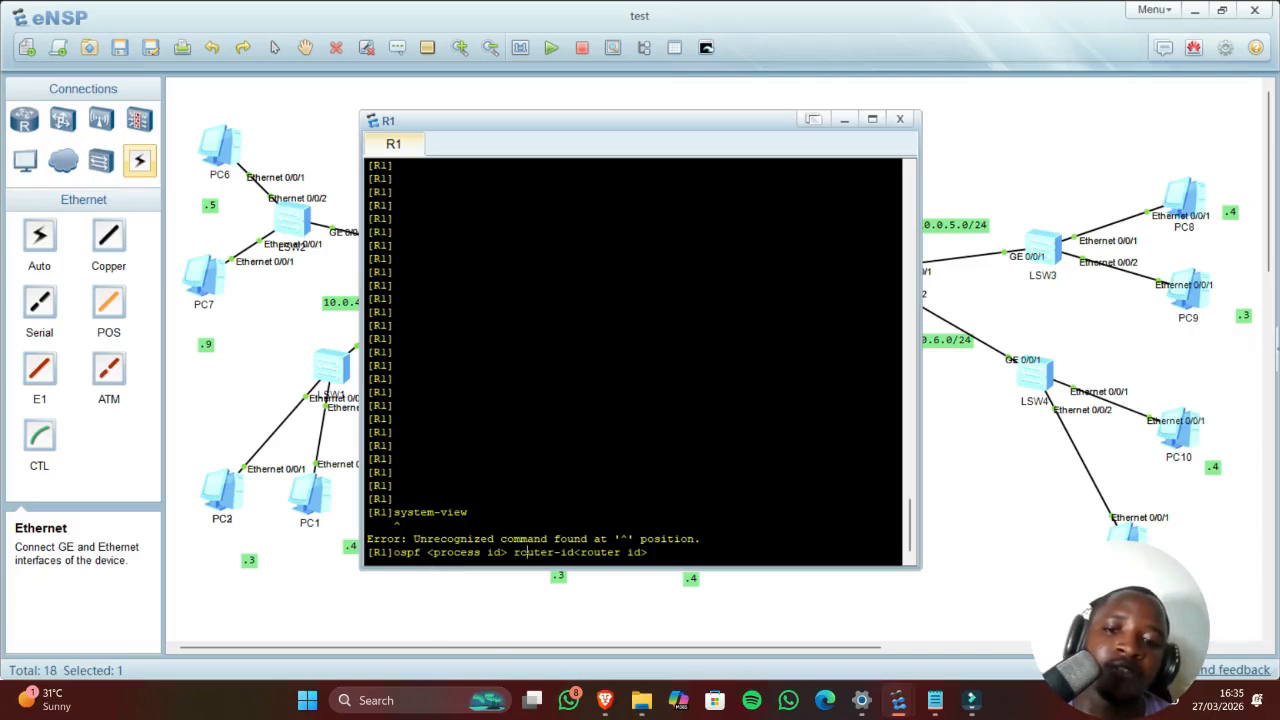
pyautogui.press('BackSpace')
pyautogui.press('BackSpace')
pyautogui.press('BackSpace')
pyautogui.press('BackSpace')
pyautogui.press('BackSpace')
pyautogui.press('BackSpace')
pyautogui.press('BackSpace')
pyautogui.press('BackSpace')
pyautogui.press('BackSpace')
pyautogui.press('BackSpace')
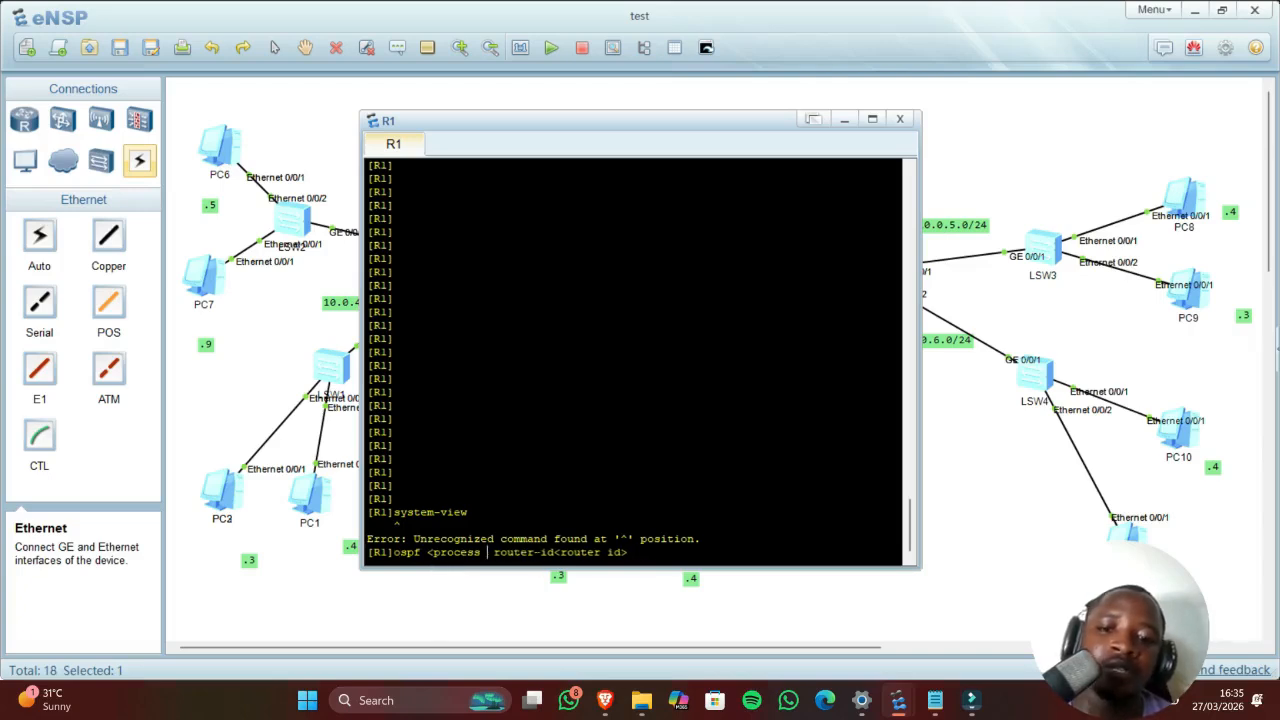
pyautogui.press('BackSpace')
pyautogui.press('BackSpace')
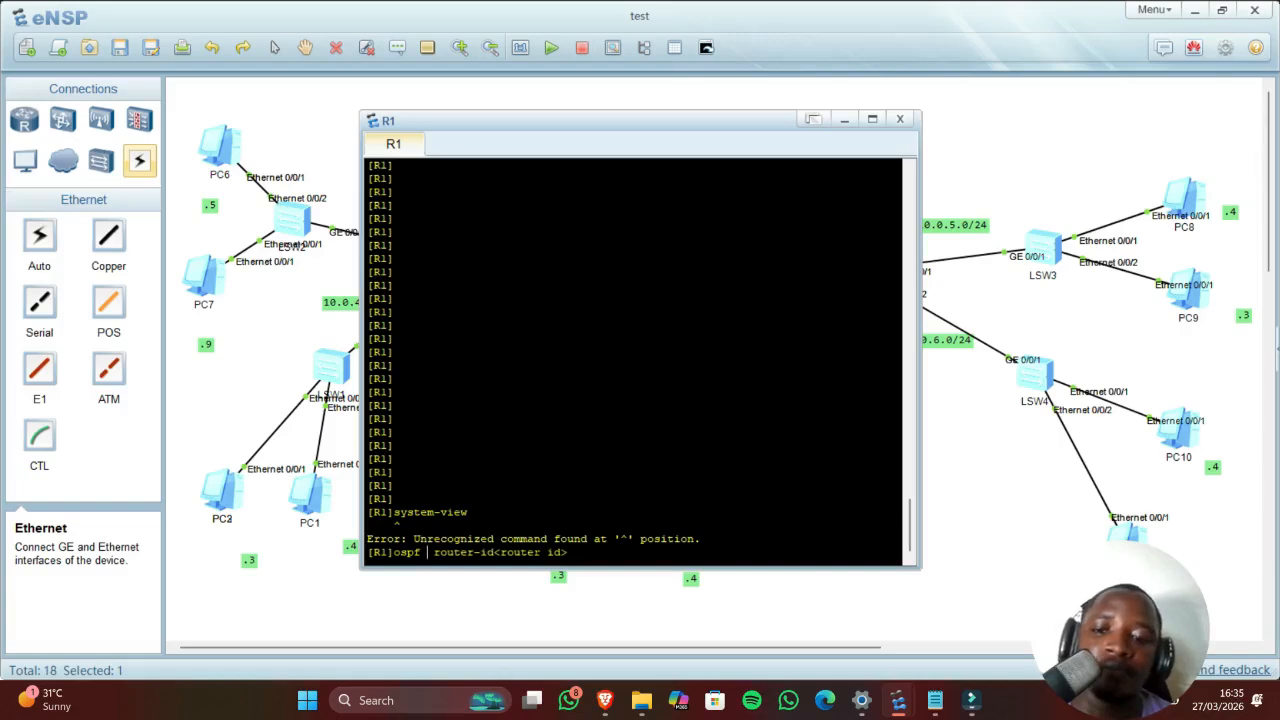
pyautogui.write('1')
pyautogui.press('Right')
pyautogui.press('Right')
pyautogui.press('Right')
pyautogui.press('Right')
pyautogui.press('Right')
pyautogui.press('Right')
pyautogui.press('Right')
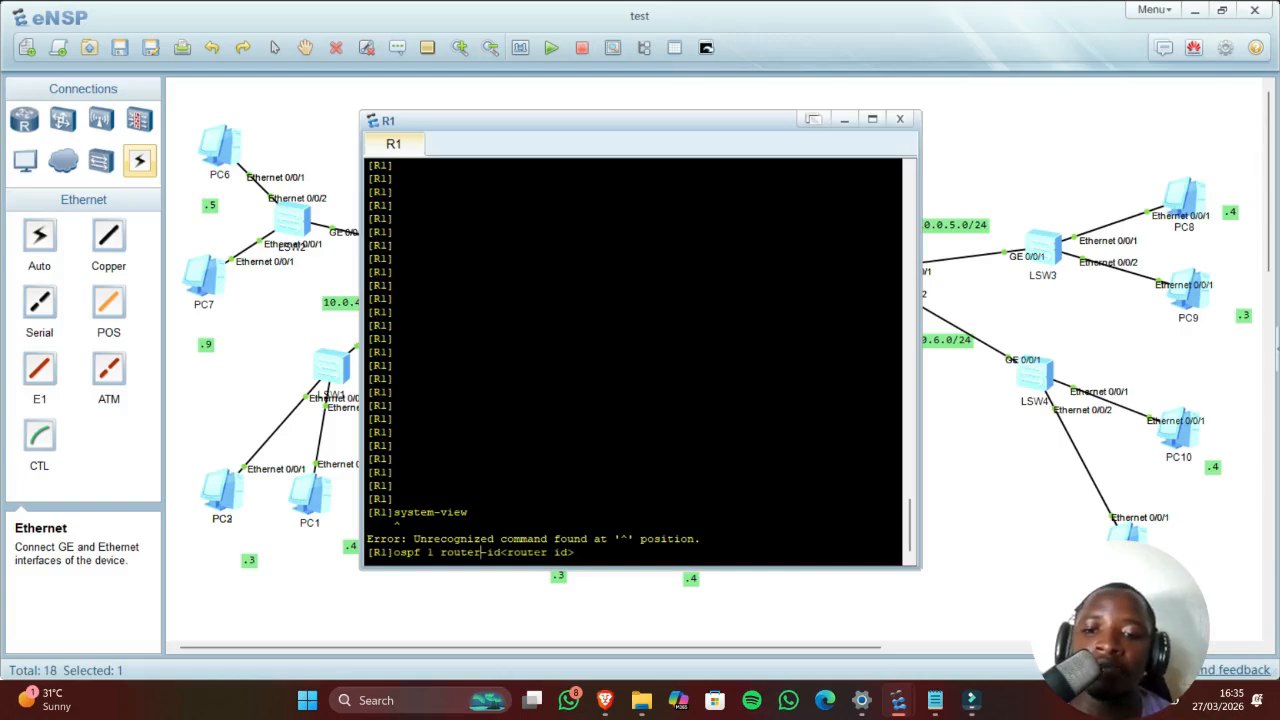
pyautogui.press('Right')
pyautogui.press('Right')
pyautogui.press('Right')
pyautogui.press('Right')
pyautogui.press('Right')
pyautogui.press('Right')
pyautogui.press('Right')
pyautogui.press('Right')
pyautogui.press('BackSpace')
pyautogui.press('BackSpace')
pyautogui.press('BackSpace')
pyautogui.press('BackSpace')
pyautogui.press('BackSpace')
pyautogui.press('BackSpace')
pyautogui.press('BackSpace')
pyautogui.press('BackSpace')
pyautogui.press('BackSpace')
pyautogui.press('BackSpace')
pyautogui.press('BackSpace')
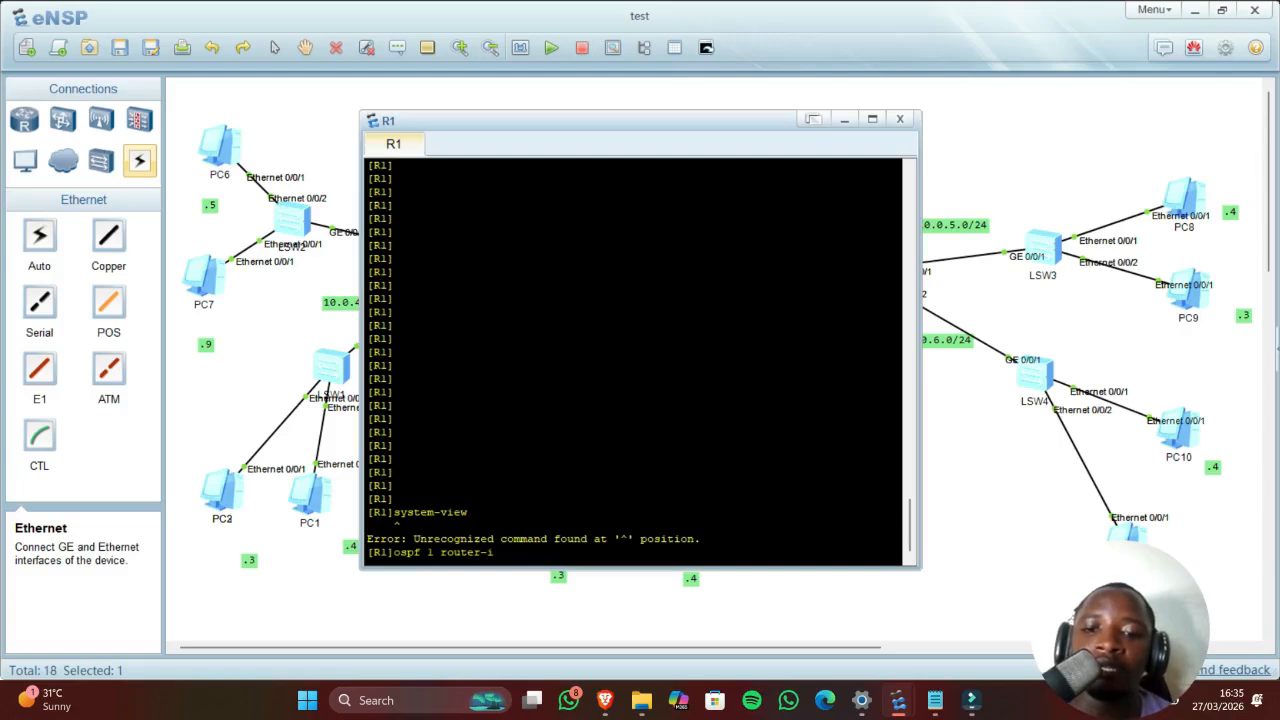
pyautogui.write('1.1.1.1')
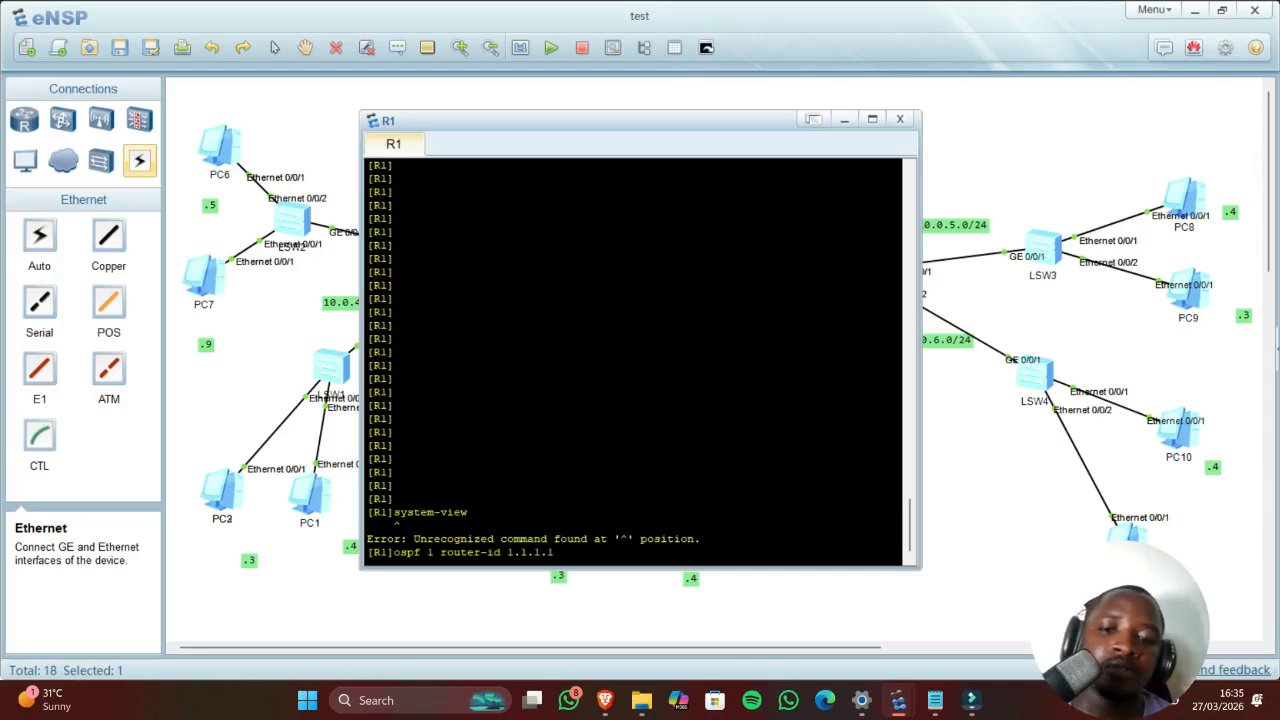
pyautogui.press('Return')
# Step: Try an incomplete area command, then quit twice back to R1's user view
pyautogui.write('area')
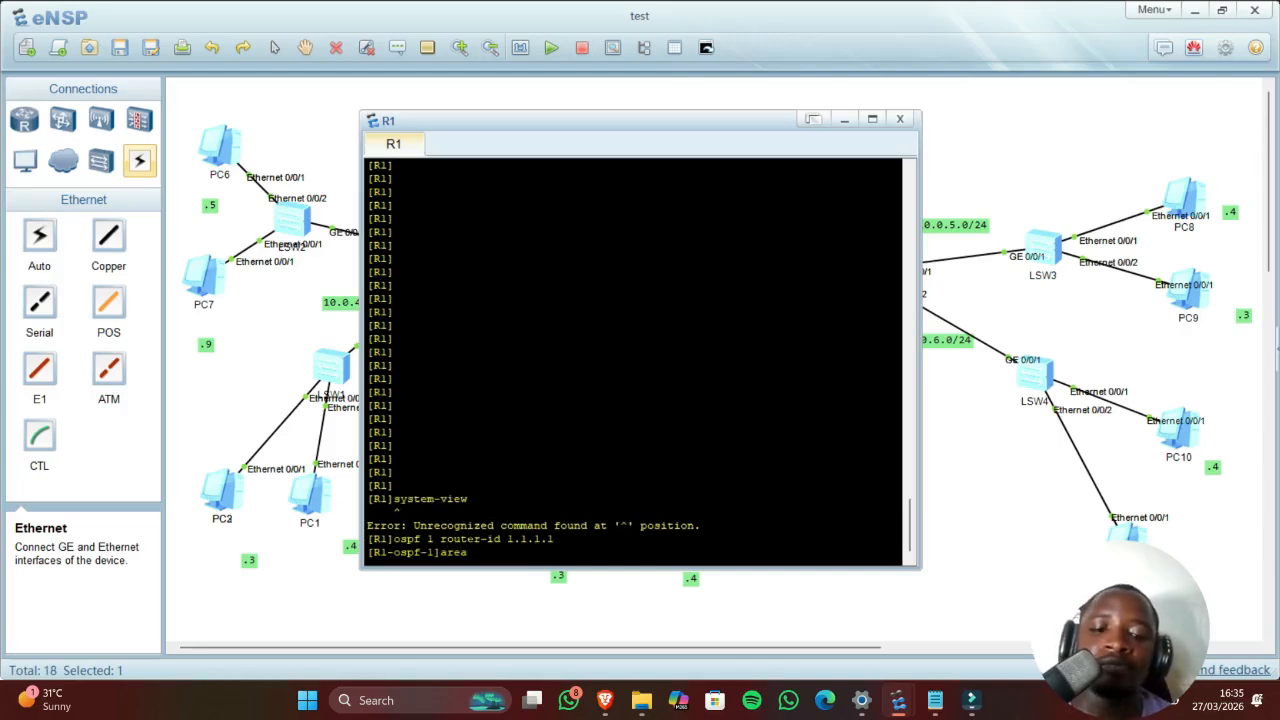
pyautogui.press('Return')
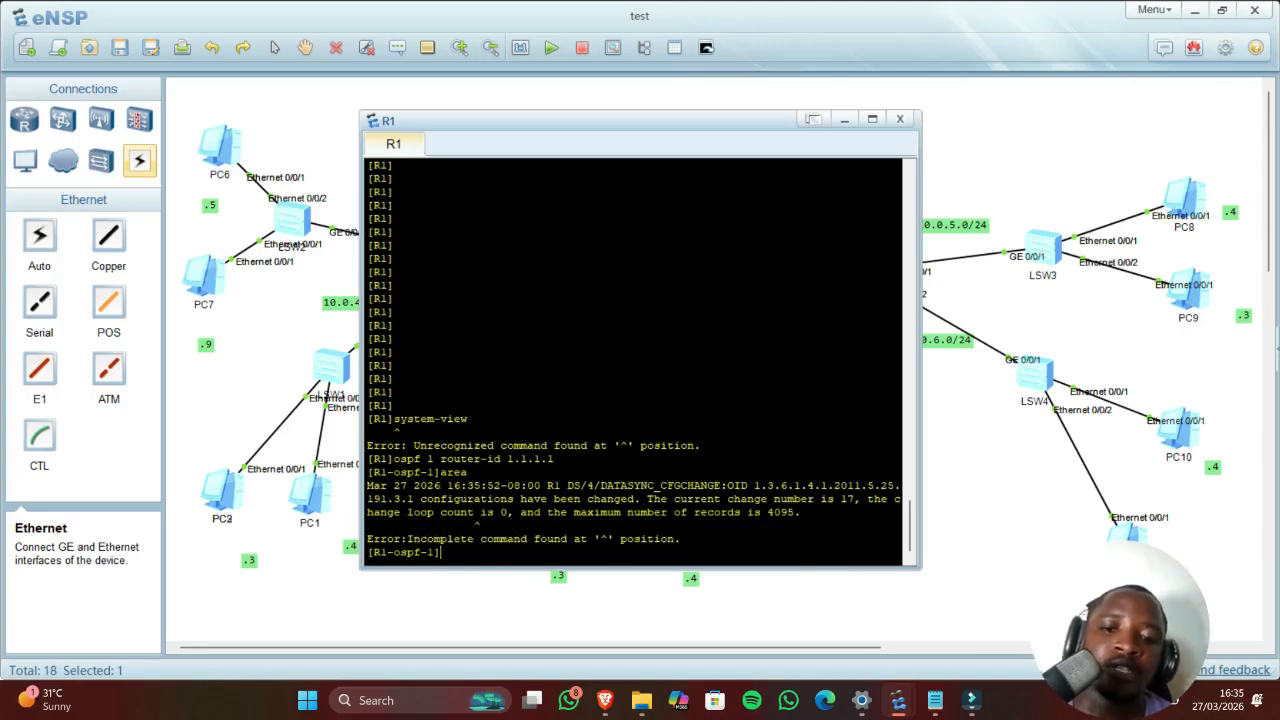
pyautogui.moveTo(426, 485); pyautogui.dragTo(488, 525)
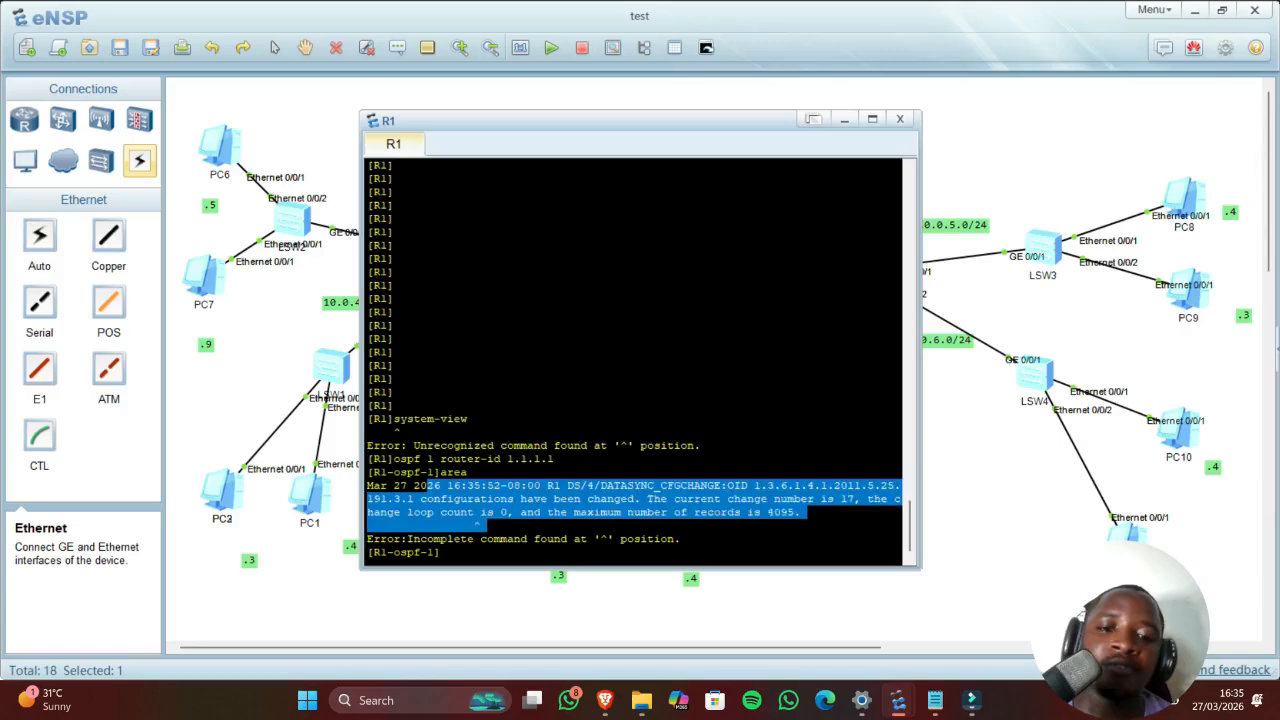
pyautogui.click(656, 492)
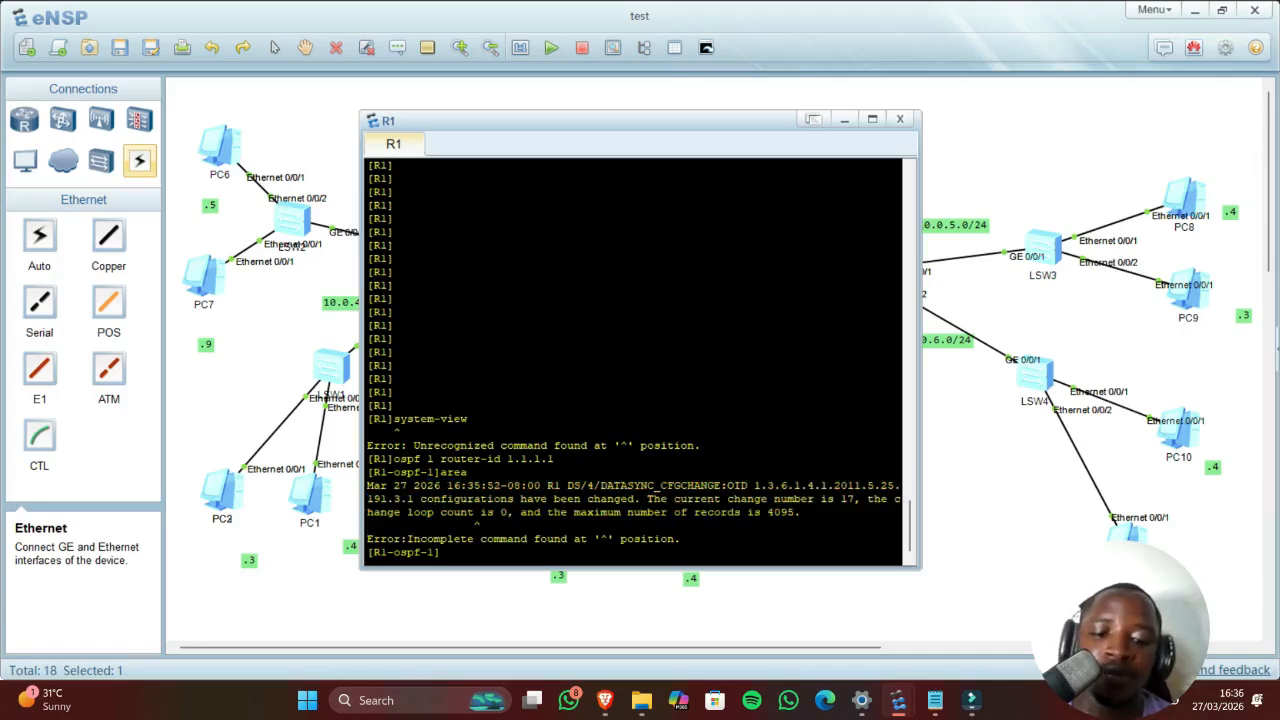
pyautogui.write('quit')
pyautogui.press('Return')
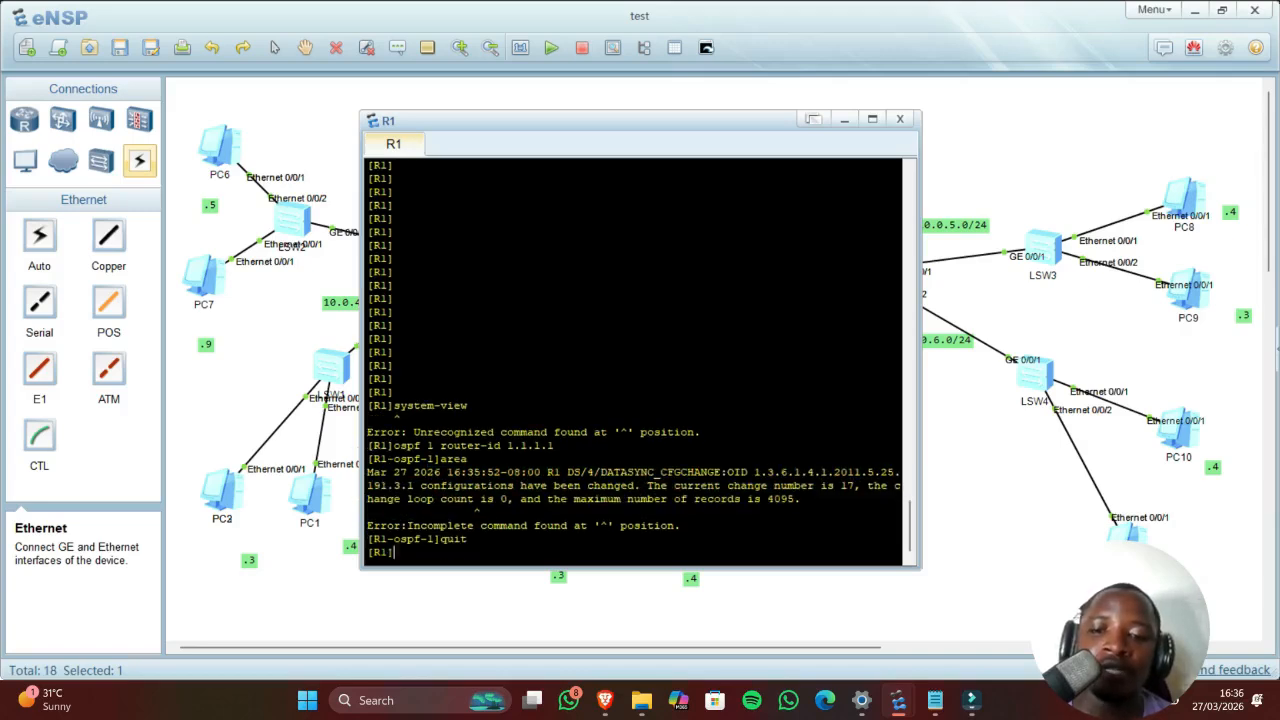
pyautogui.write('quit')
pyautogui.press('Return')
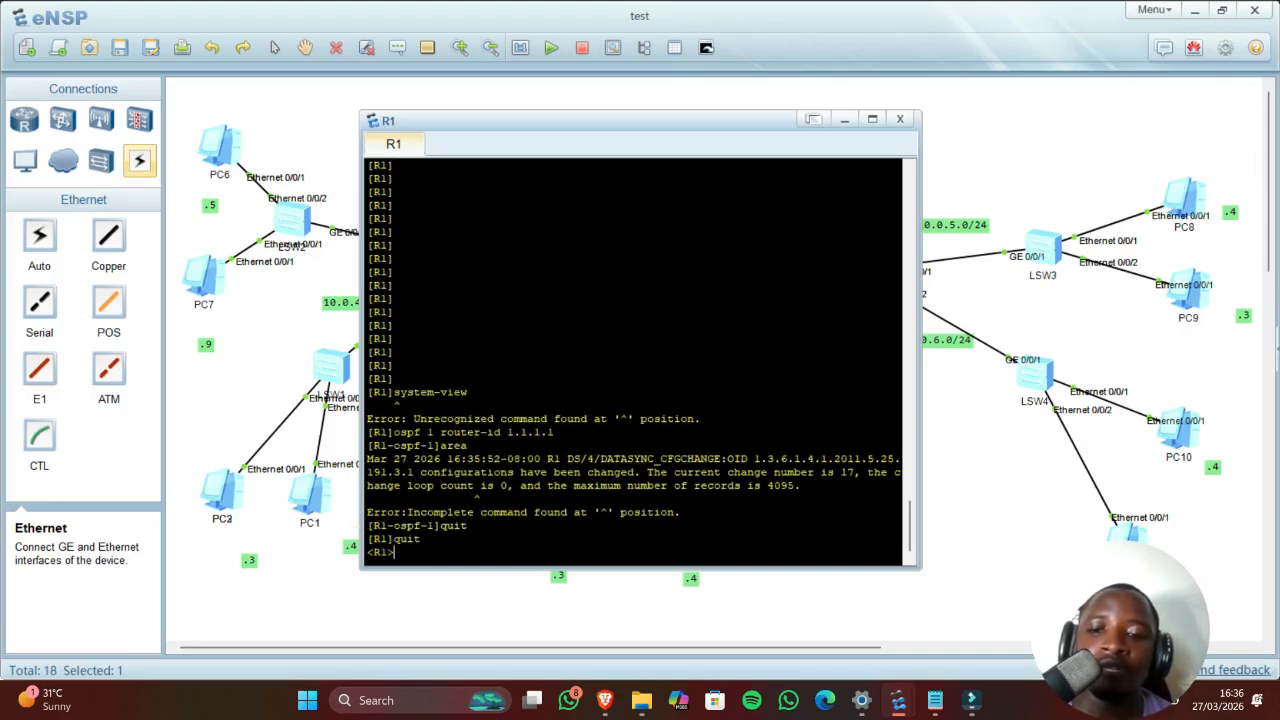
# Step: Turn off terminal log messages on R1 with 'undo tm m'
pyautogui.write('u')
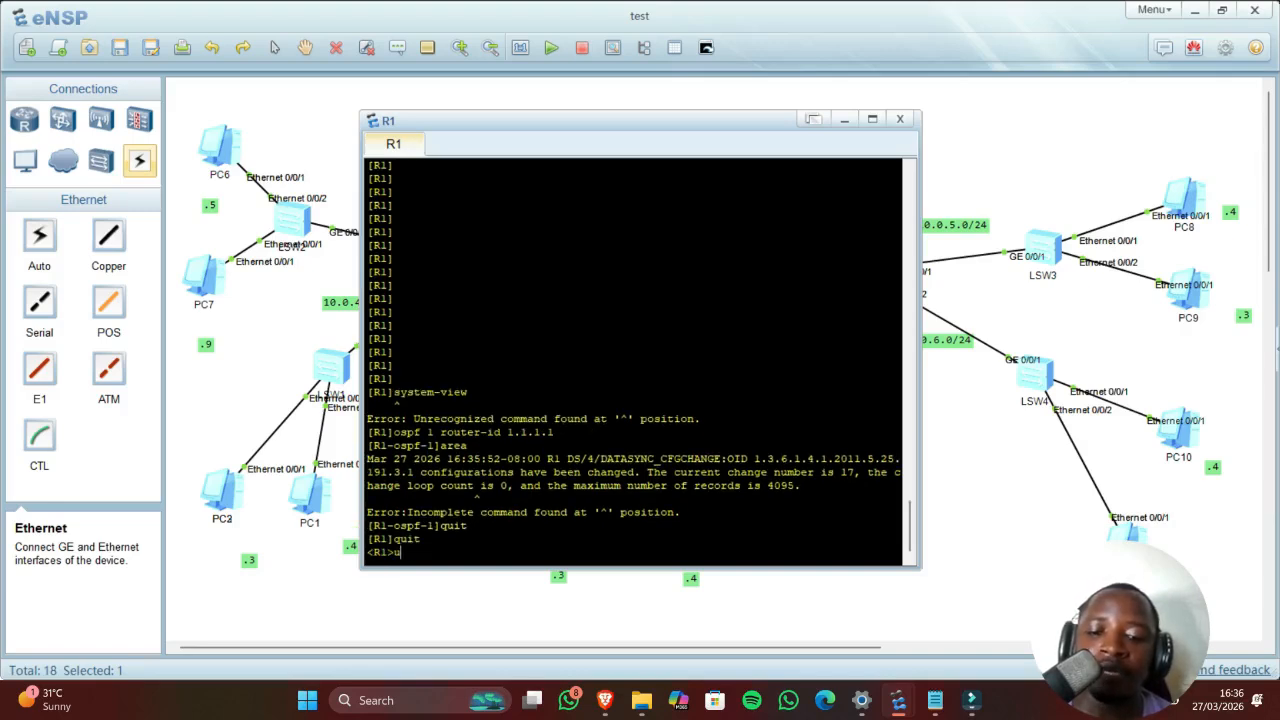
pyautogui.write('ndo tm')
pyautogui.press('BackSpace')
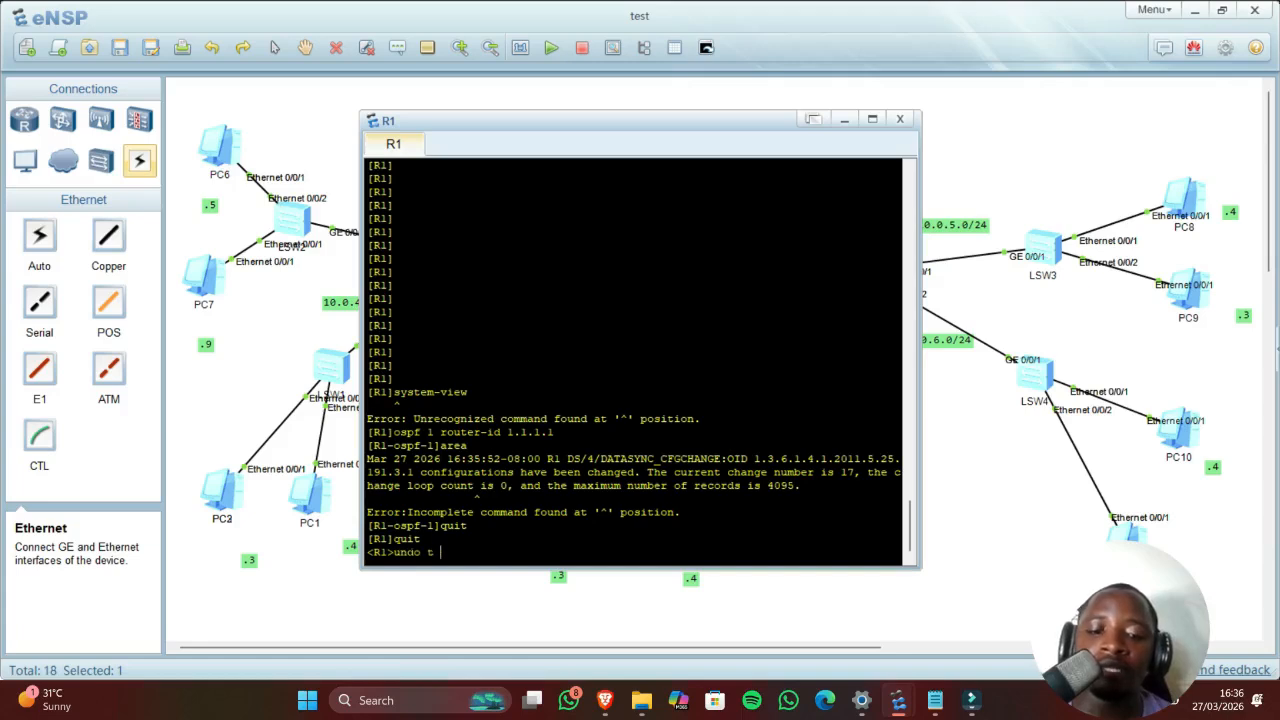
pyautogui.write('m')
pyautogui.press('Return')
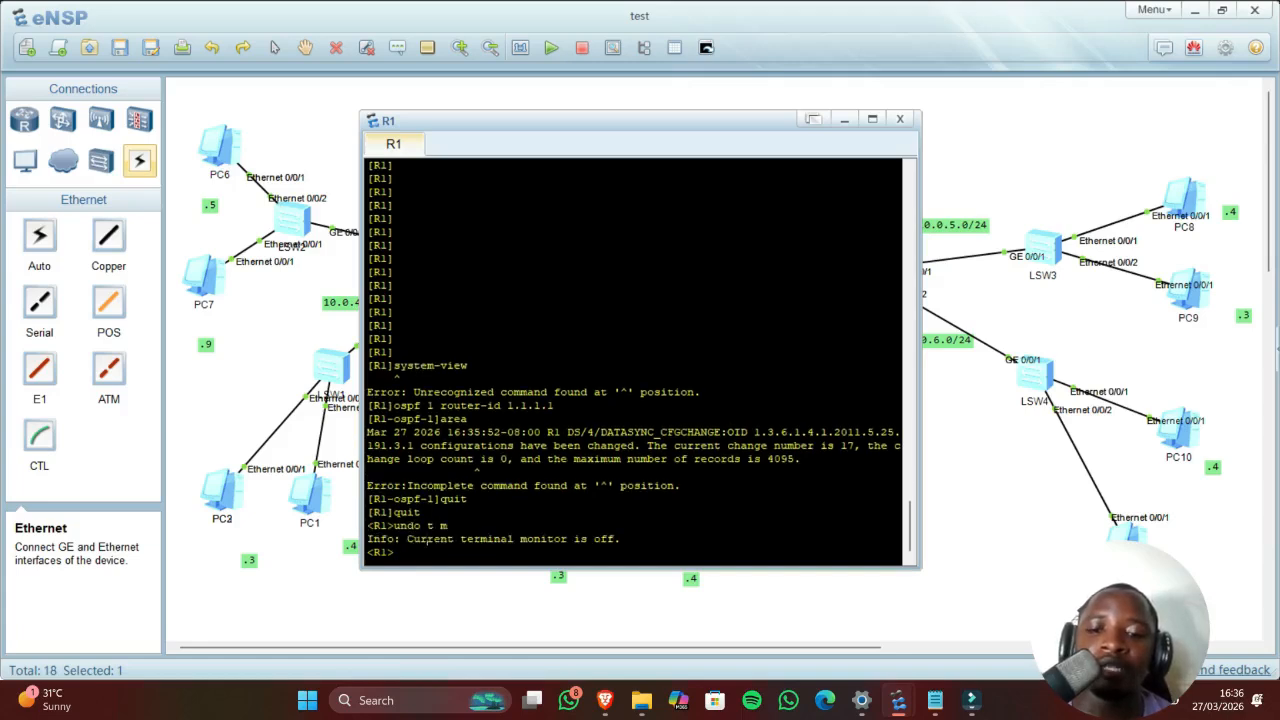
pyautogui.moveTo(427, 540); pyautogui.dragTo(366, 540)
pyautogui.click(396, 552)
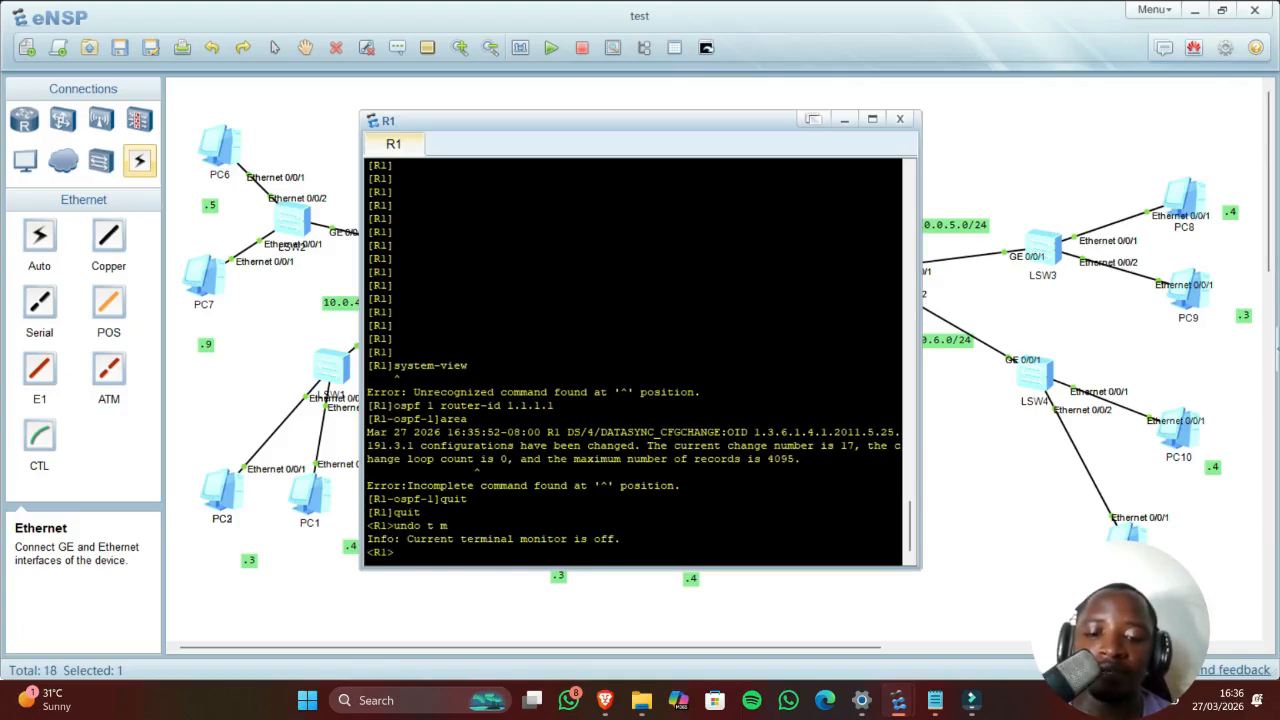
# Step: Enter system view, start OSPF 1 with router ID 1.1.1.1, and enter area 0
pyautogui.write('system-view')
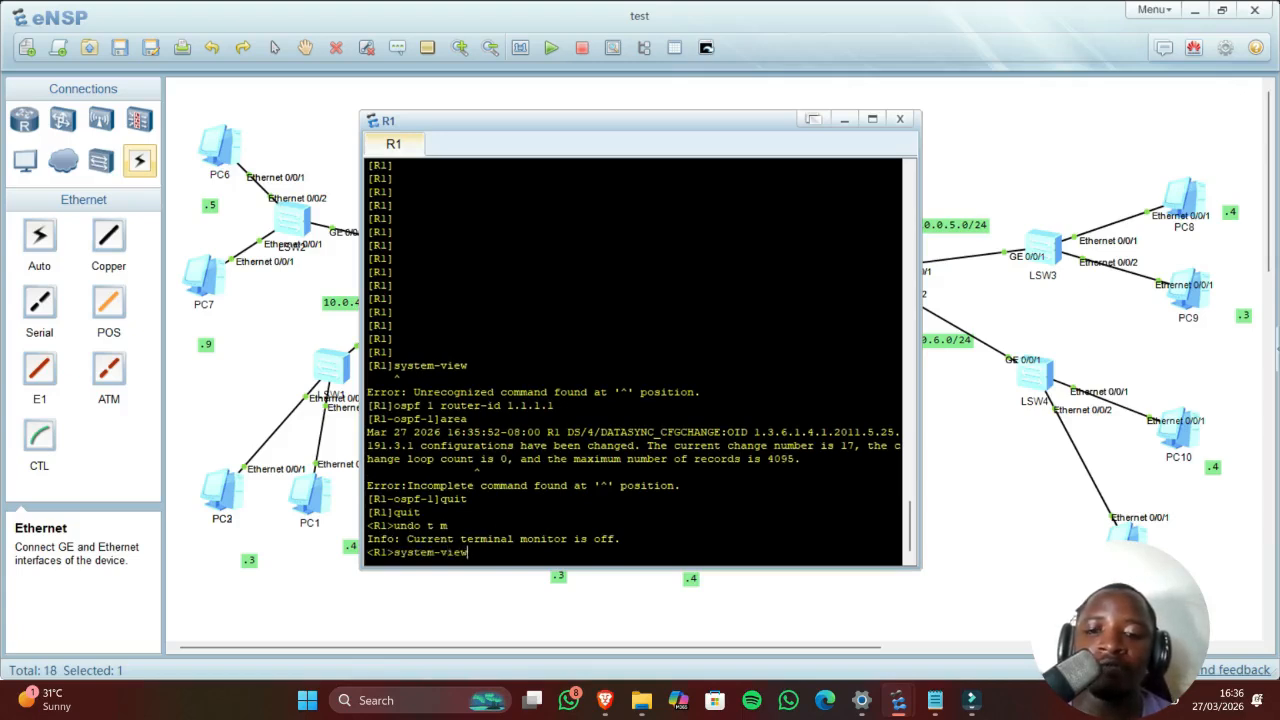
pyautogui.press('Return')
pyautogui.write('os')
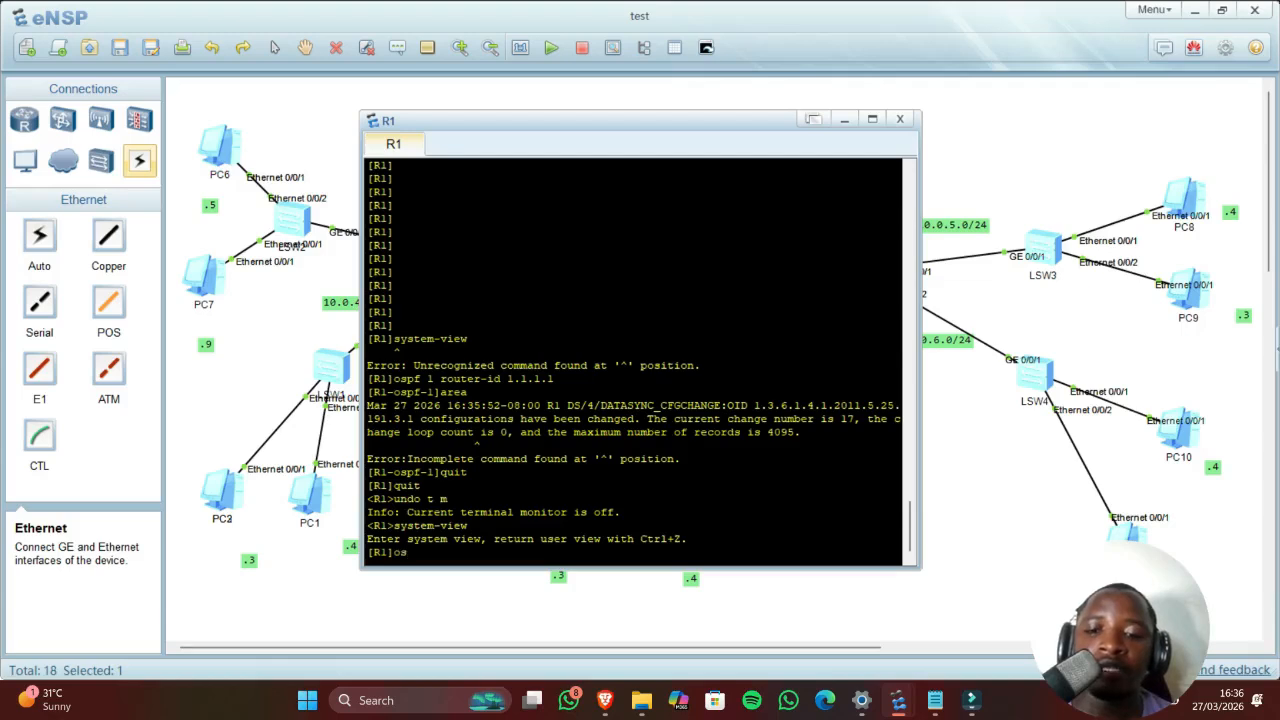
pyautogui.write('pf 1 ')
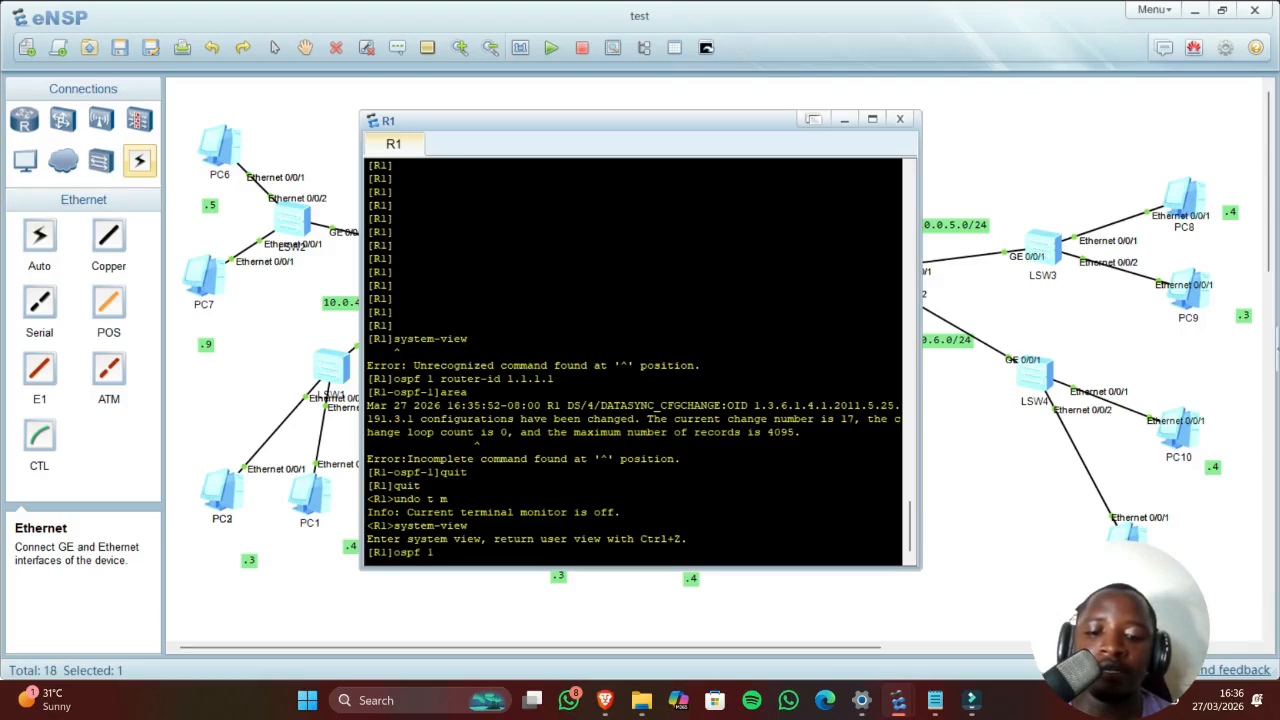
pyautogui.write('router')
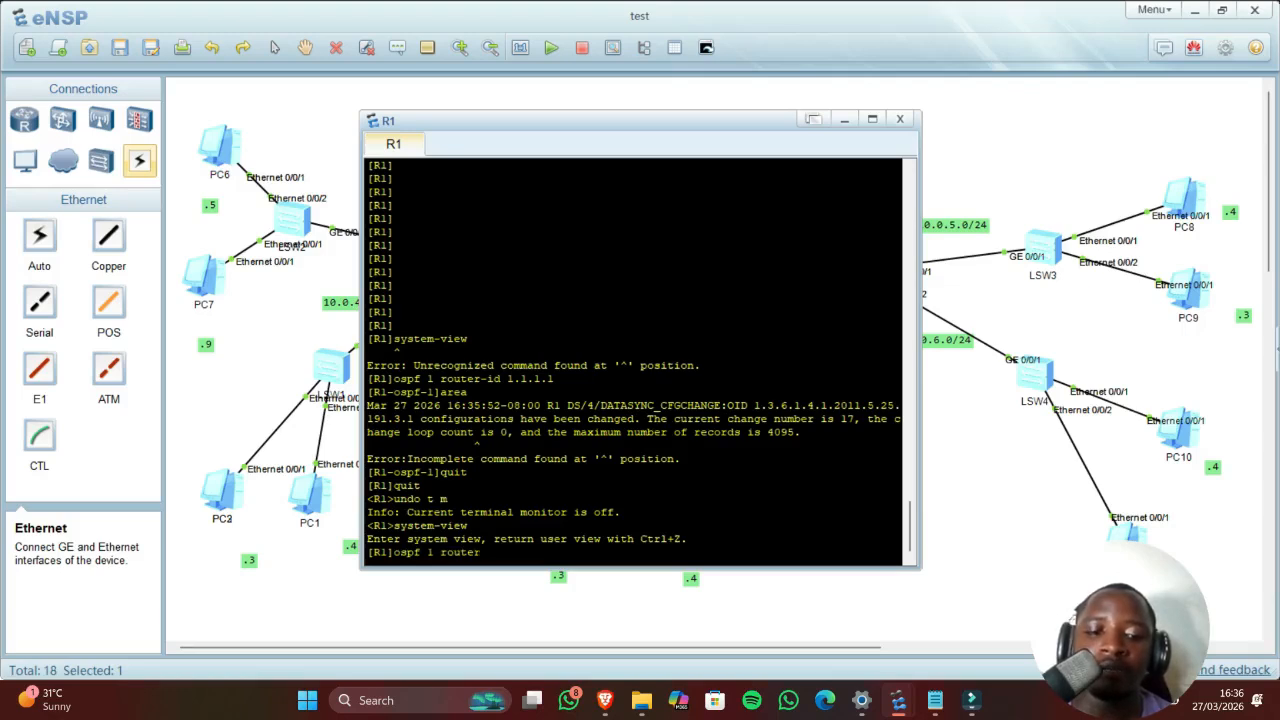
pyautogui.write('-id 1.1.1.1')
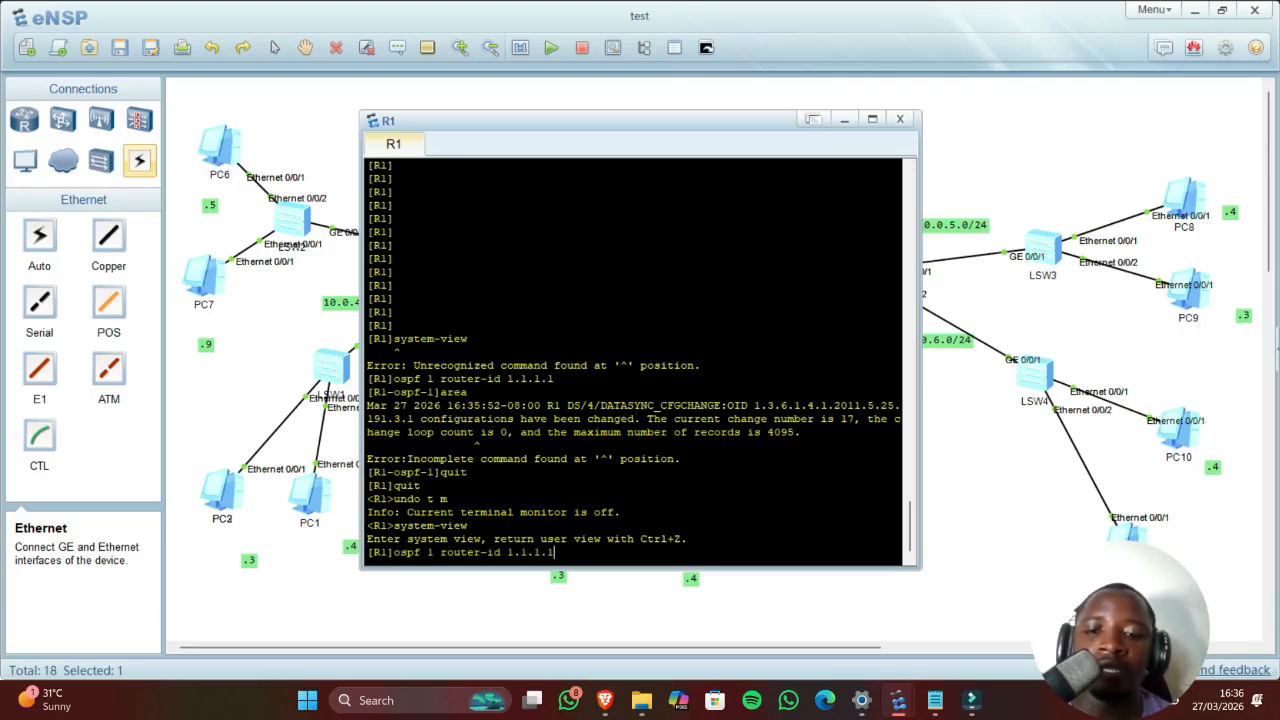
pyautogui.press('Return')
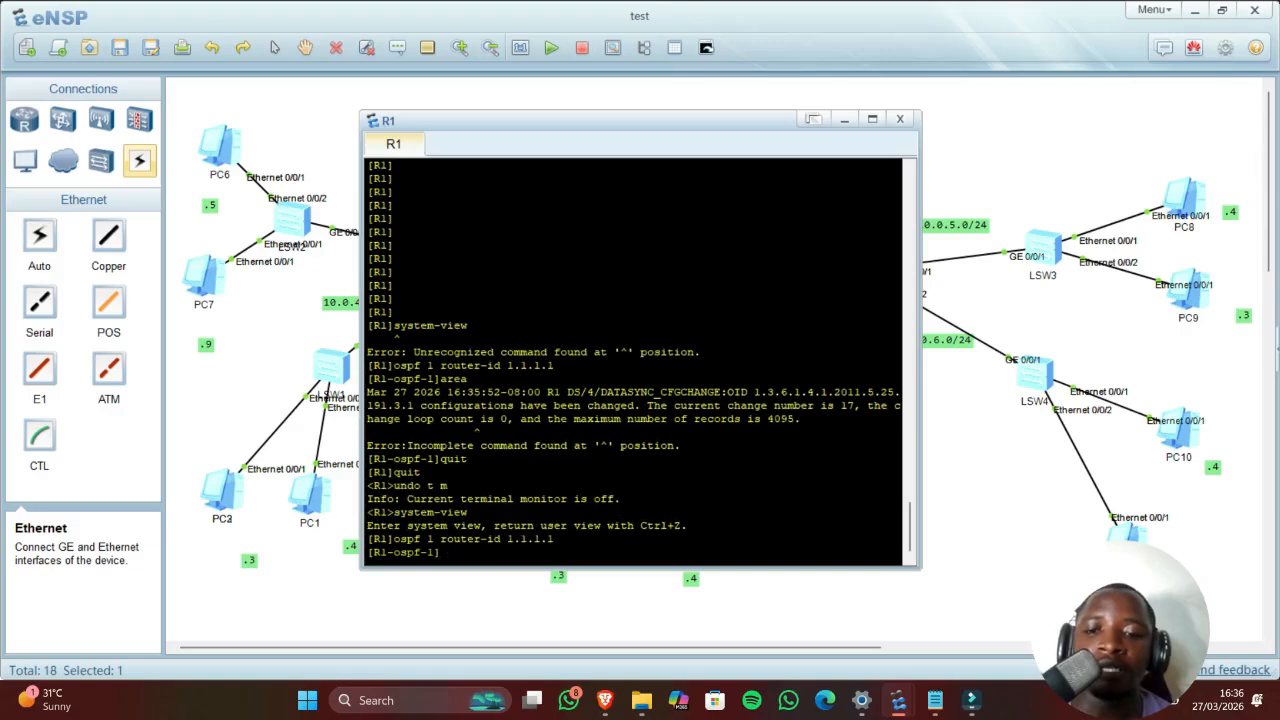
pyautogui.write('area 0')
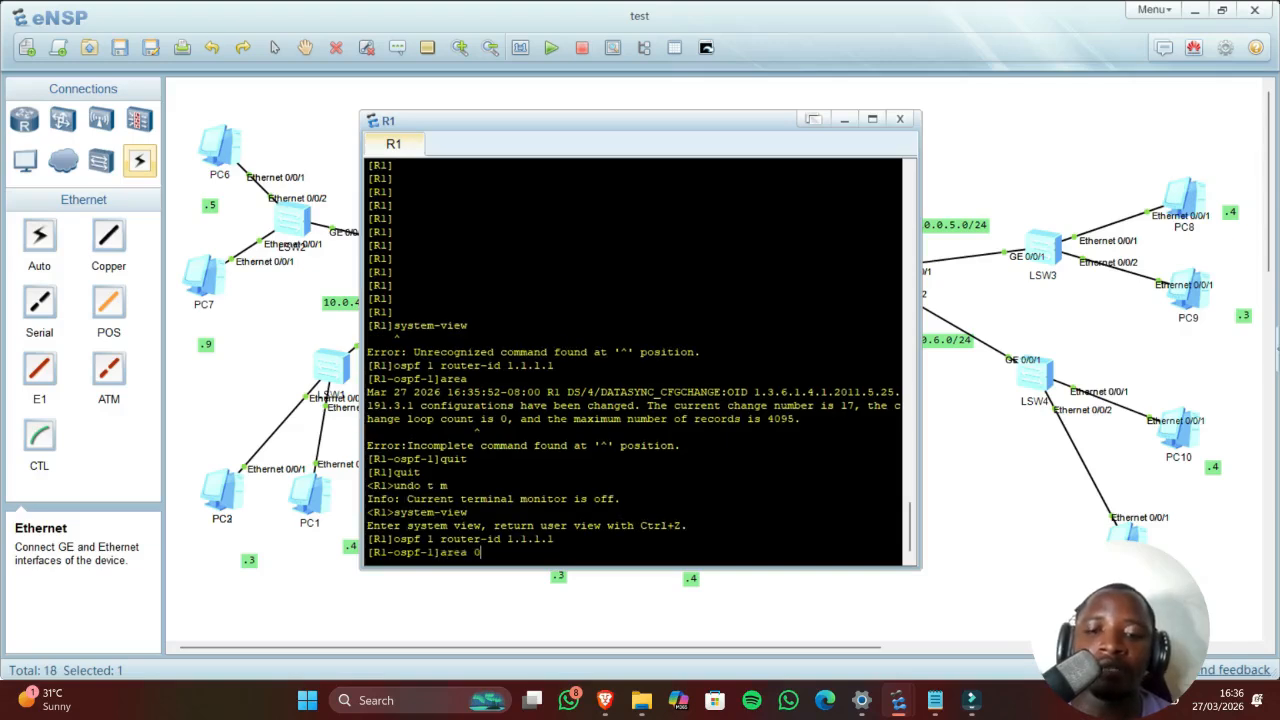
pyautogui.press('Return')
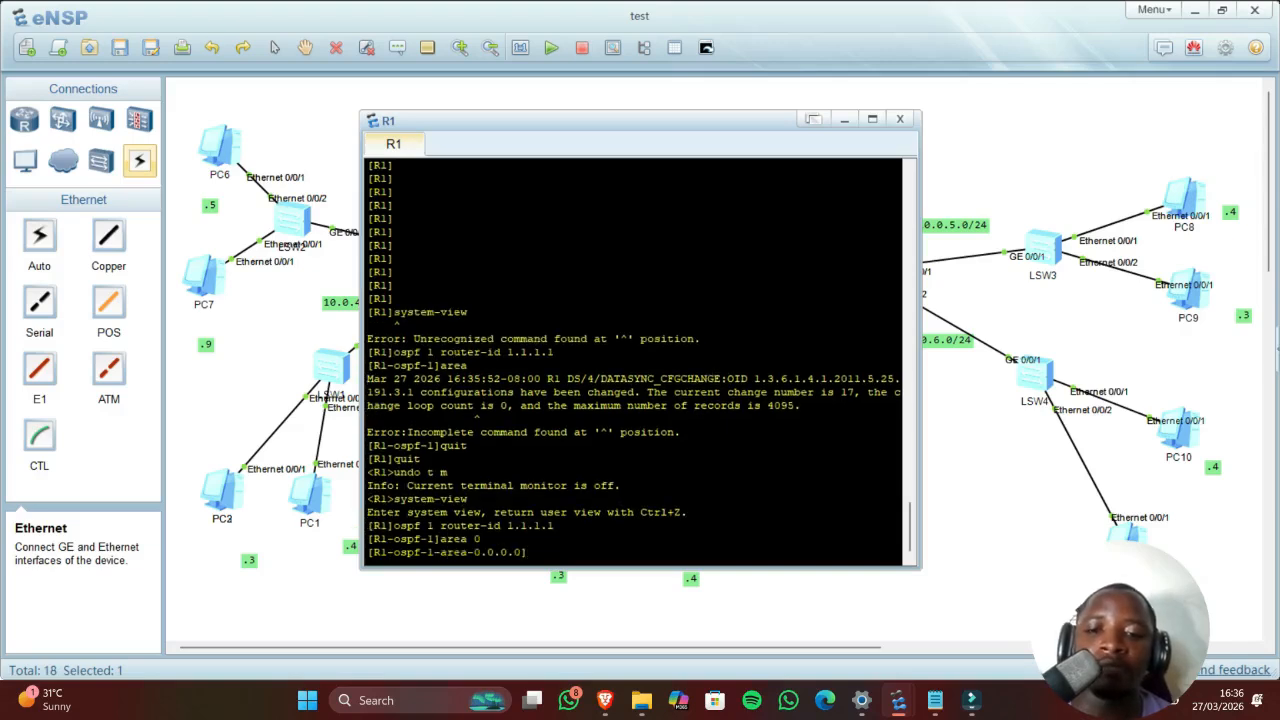
# Step: Advertise networks 10.0.1.0 and 10.0.4.0 with wildcard 0.0.0.255 in area 0
pyautogui.moveTo(512, 123); pyautogui.dragTo(687, 120)
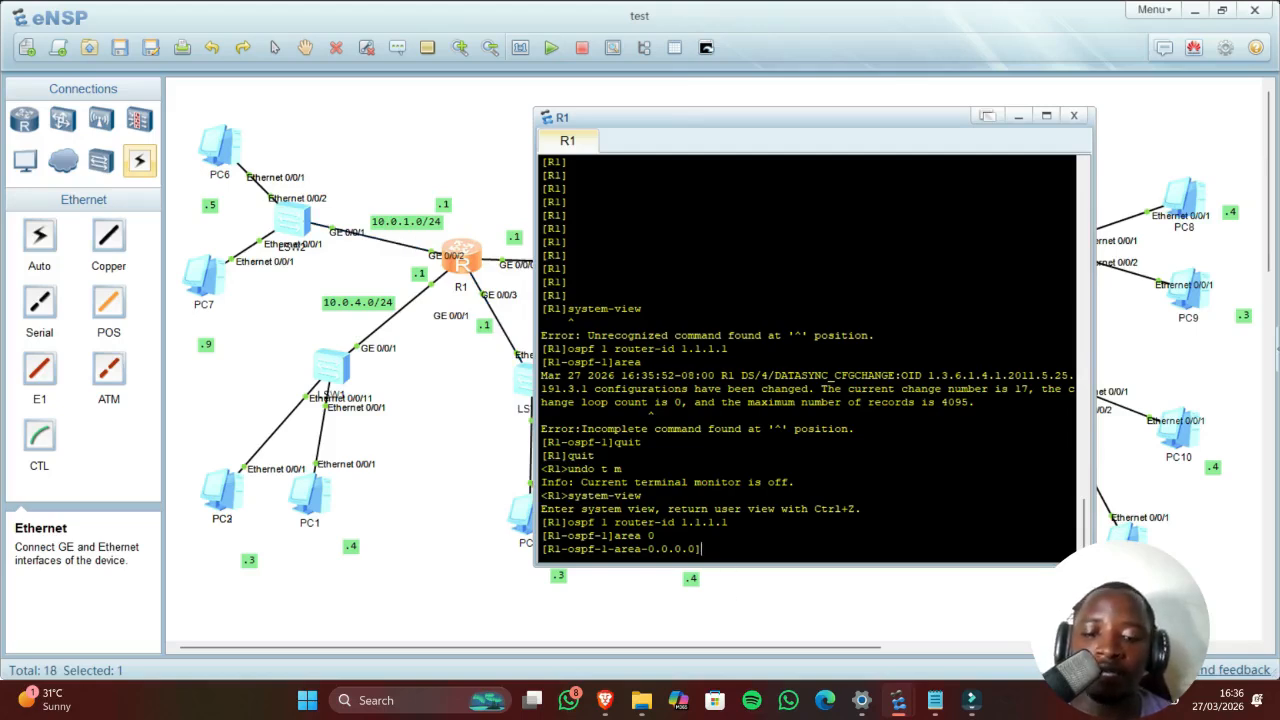
pyautogui.write('network ')
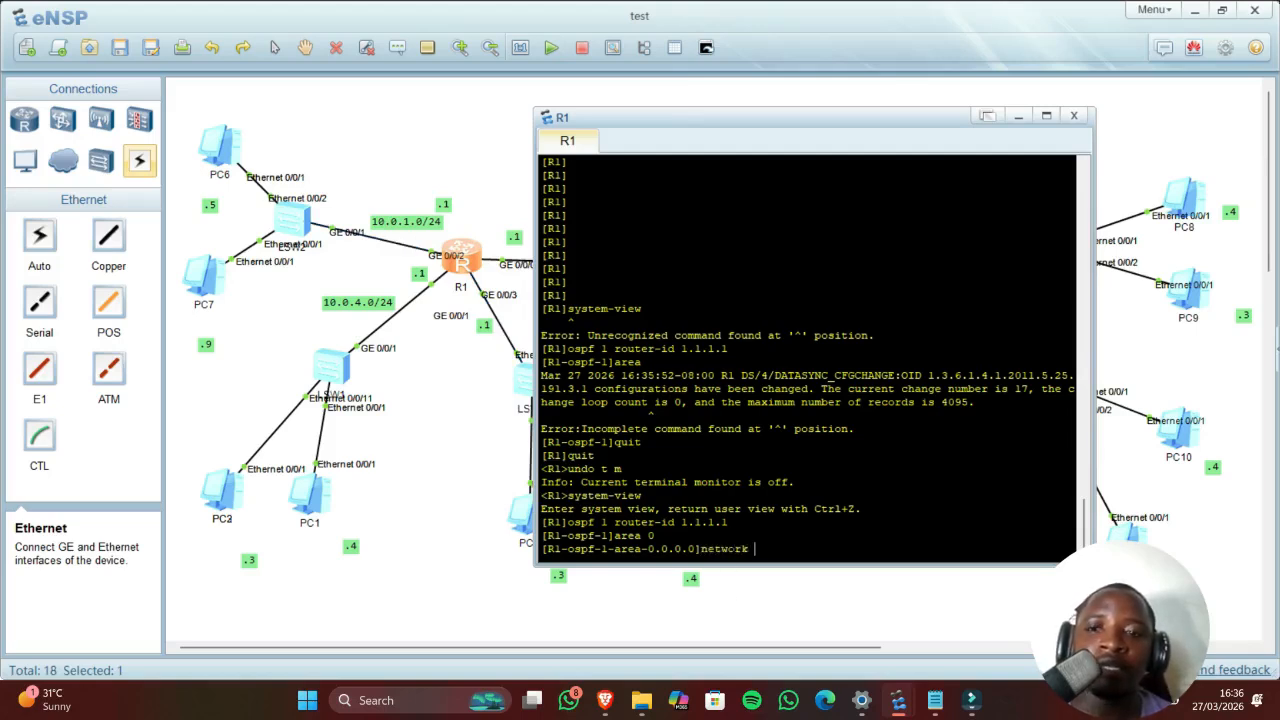
pyautogui.write('10')
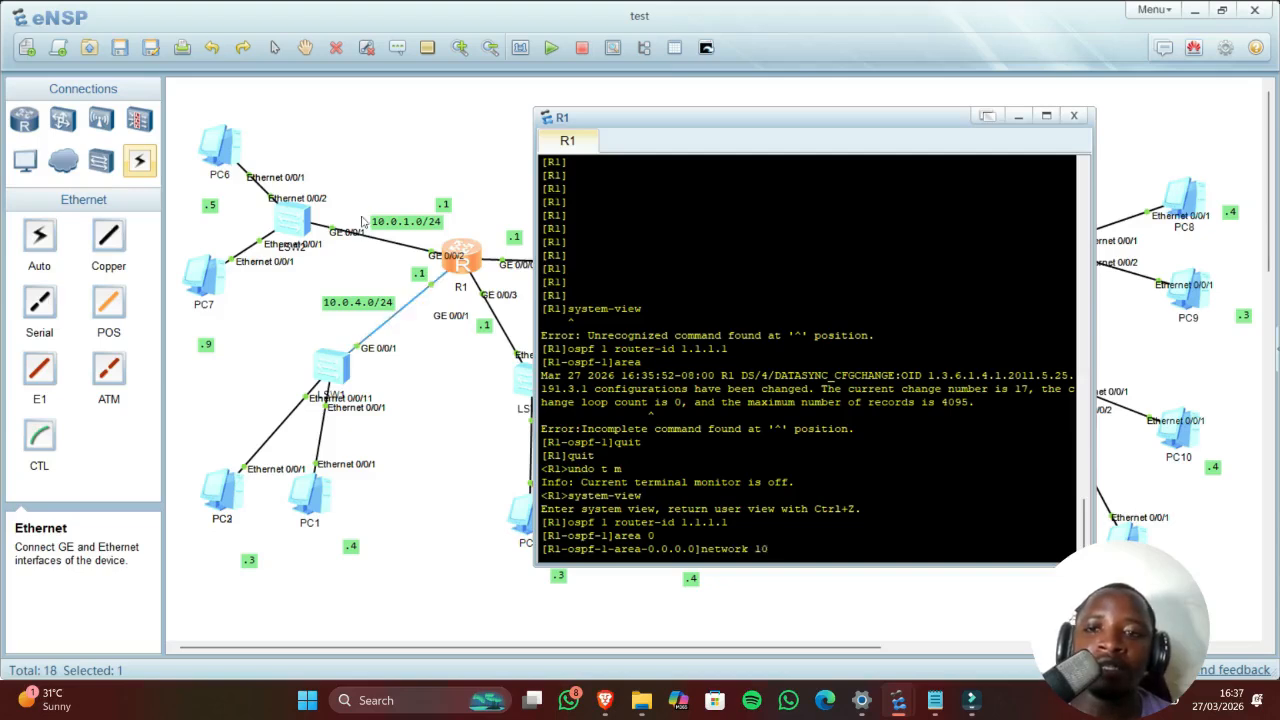
pyautogui.write('.')
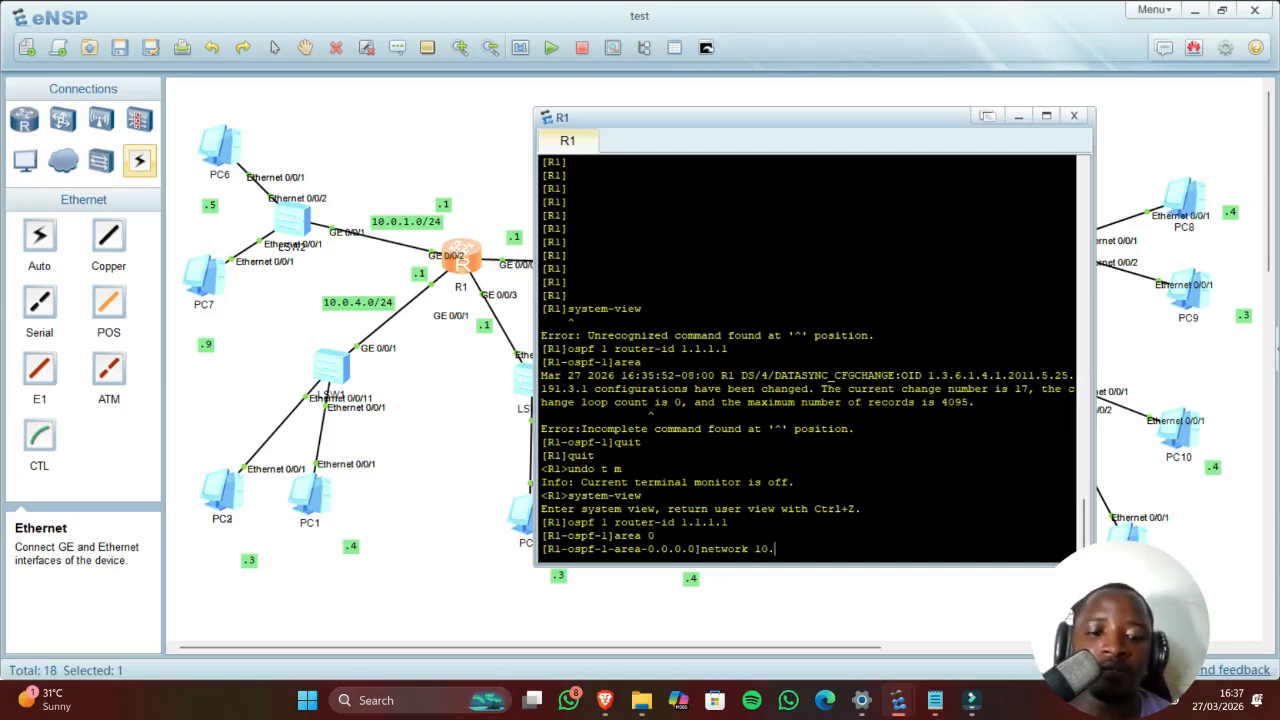
pyautogui.write('0.1.0')
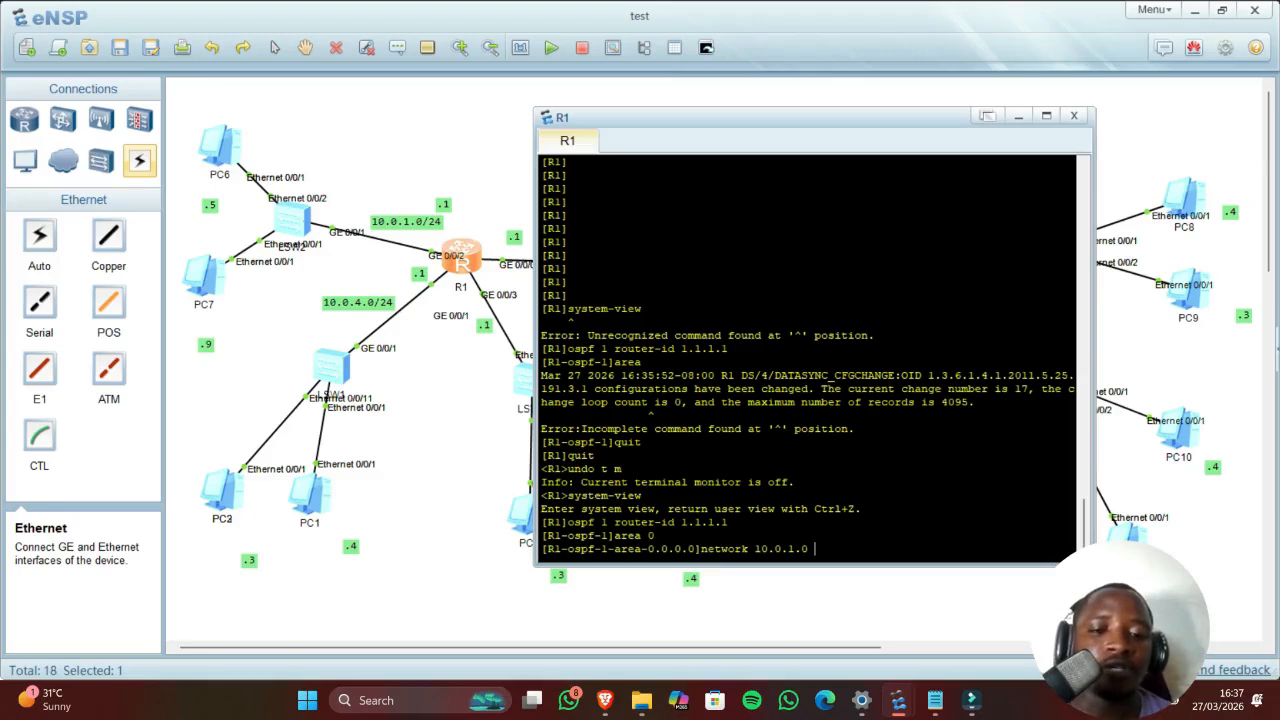
pyautogui.write('0.0.0.')
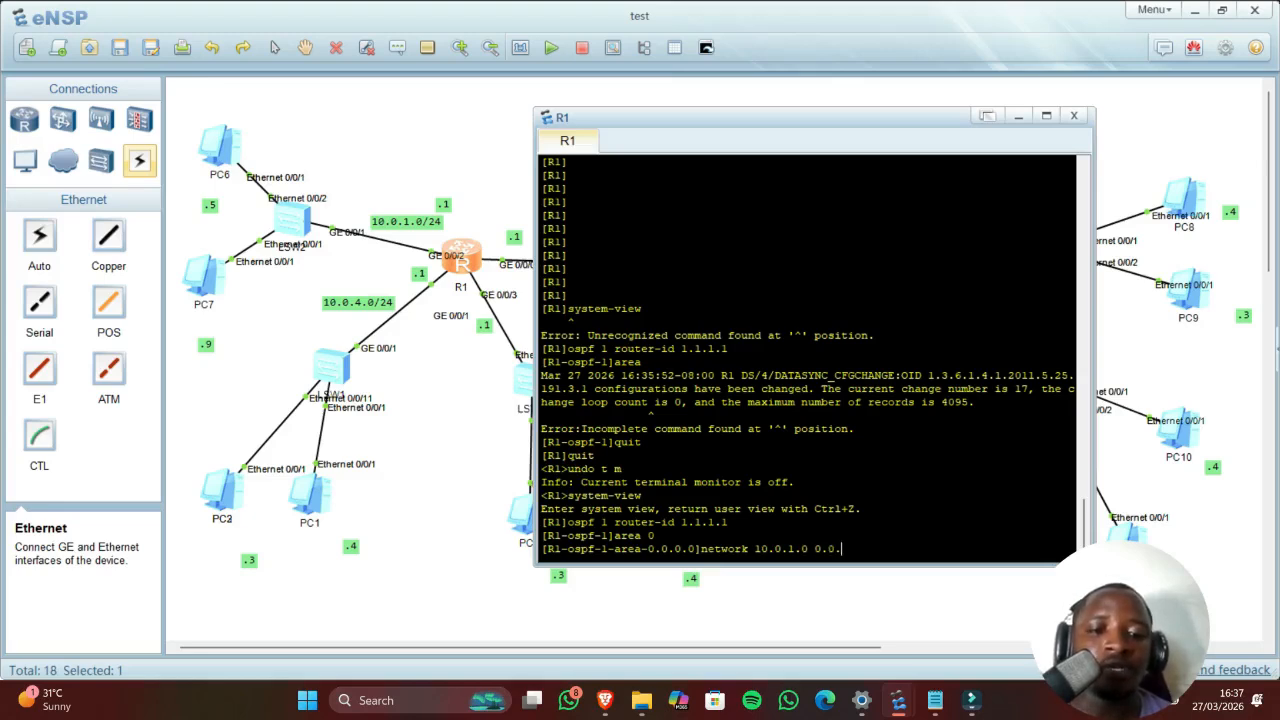
pyautogui.write('255')
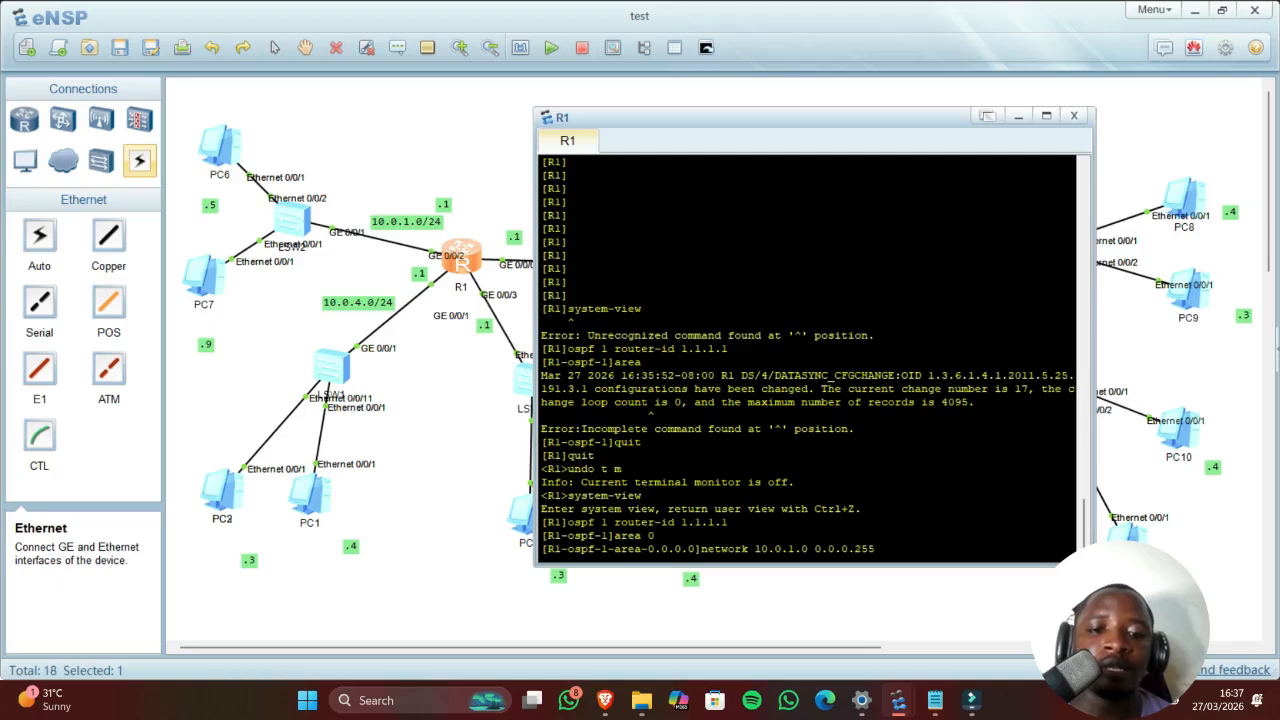
pyautogui.press('Return')
pyautogui.press('Up')
pyautogui.press('Left')
pyautogui.press('Left')
pyautogui.press('Left')
pyautogui.press('Left')
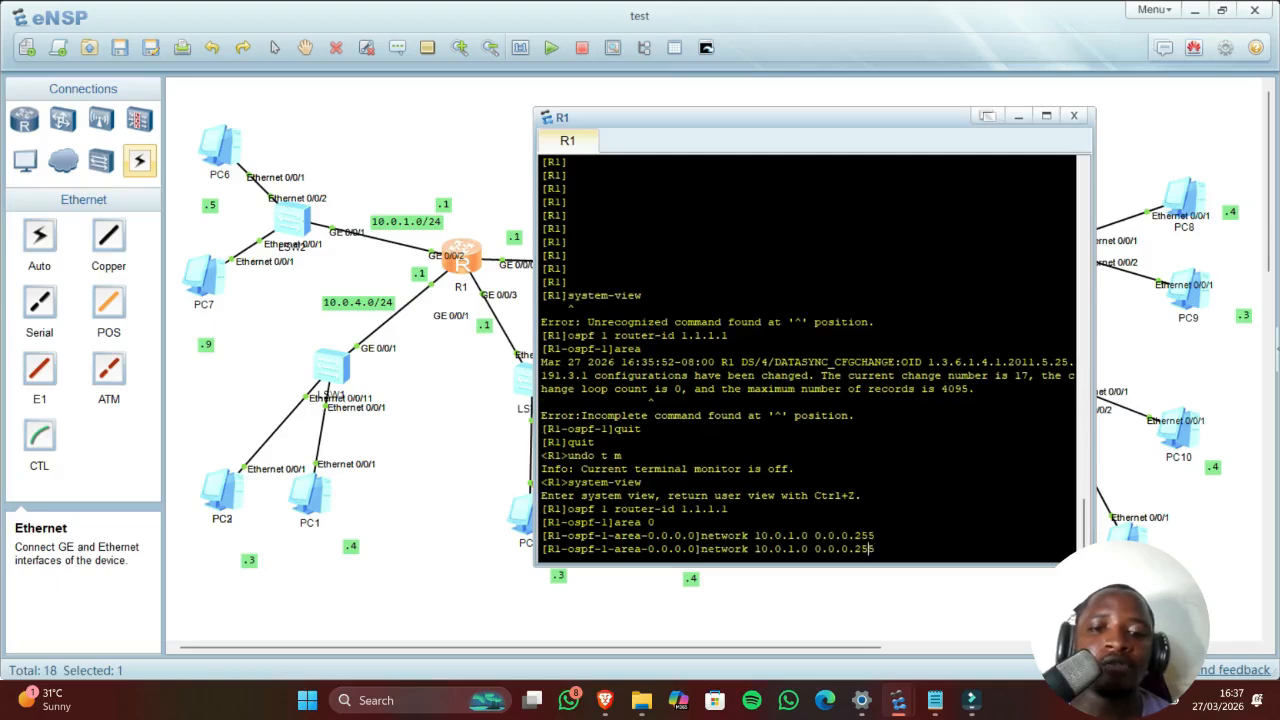
pyautogui.press('Left')
pyautogui.press('Left')
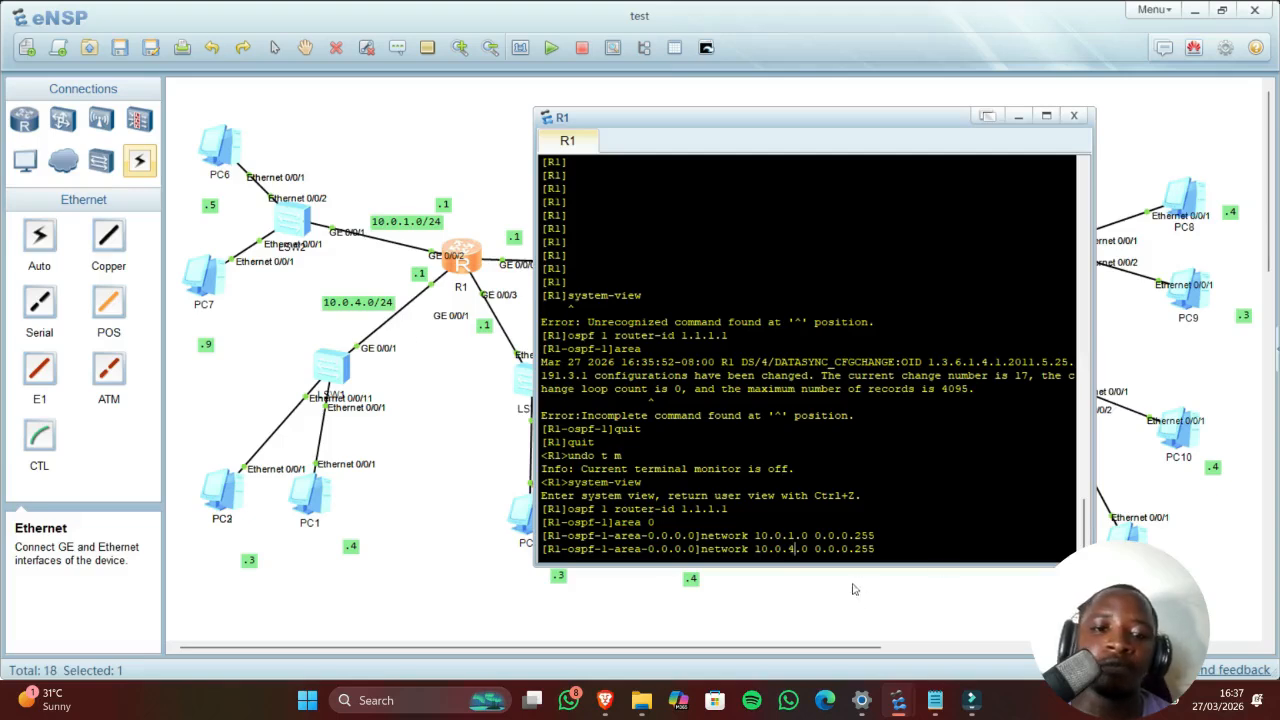
pyautogui.press('Return')
# Step: Advertise 10.0.3.0 and 10.0.2.0 with wildcard 0.0.0.255, then close R1's console
pyautogui.press('Up')
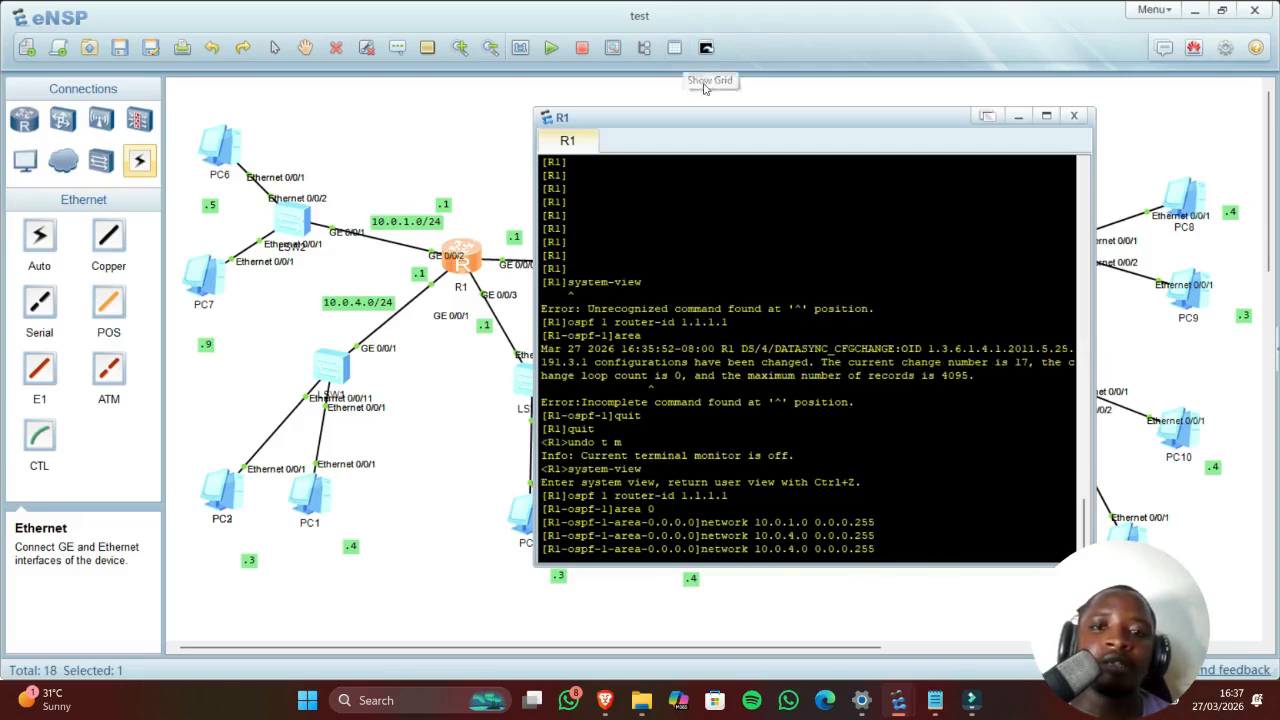
pyautogui.moveTo(720, 122); pyautogui.dragTo(818, 128)
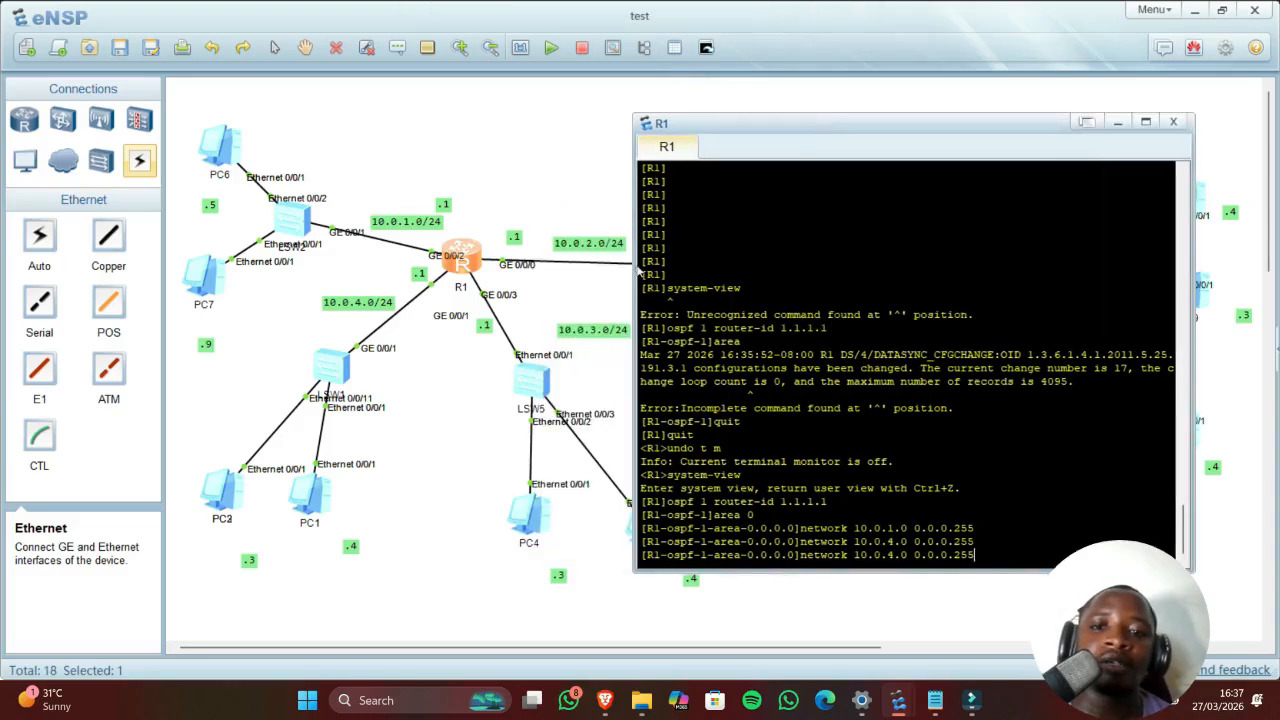
pyautogui.press('Left')
pyautogui.press('Left')
pyautogui.press('Left')
pyautogui.press('Left')
pyautogui.press('Left')
pyautogui.press('Left')
pyautogui.press('Left')
pyautogui.press('Left')
pyautogui.press('Left')
pyautogui.press('Left')
pyautogui.press('Left')
pyautogui.press('Left')
pyautogui.press('Left')
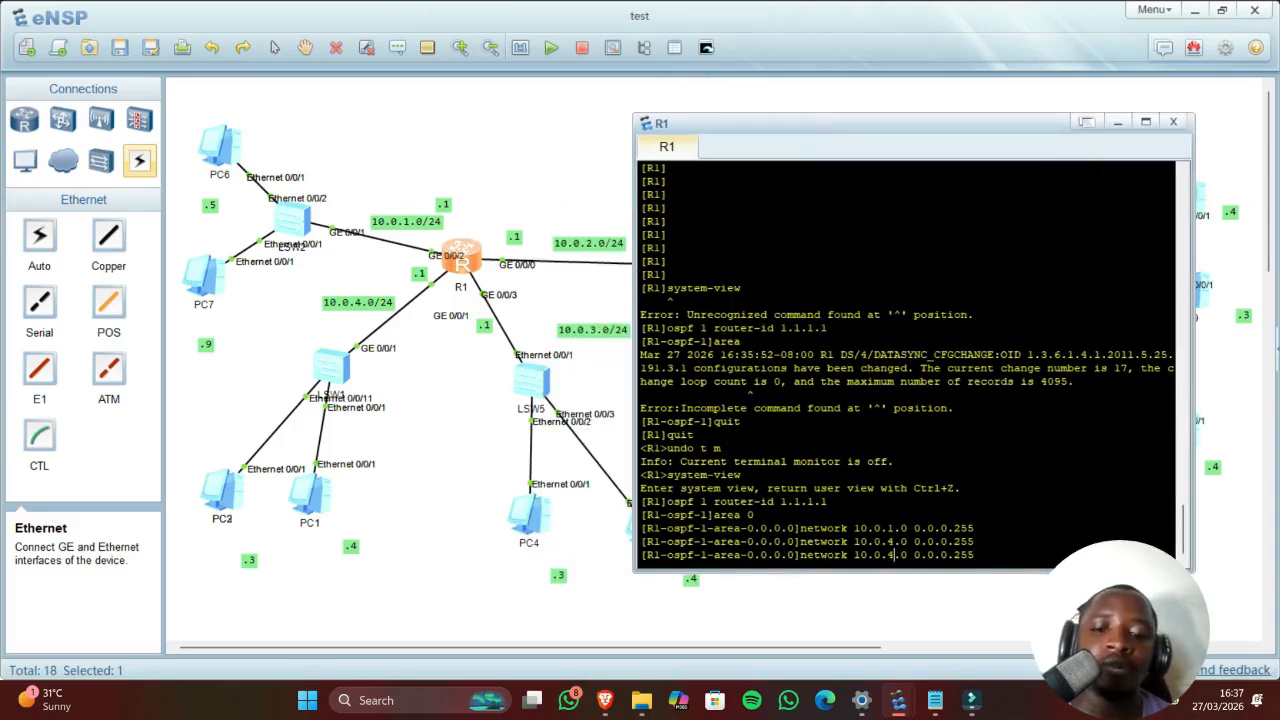
pyautogui.press('BackSpace')
pyautogui.write('3')
pyautogui.press('Return')
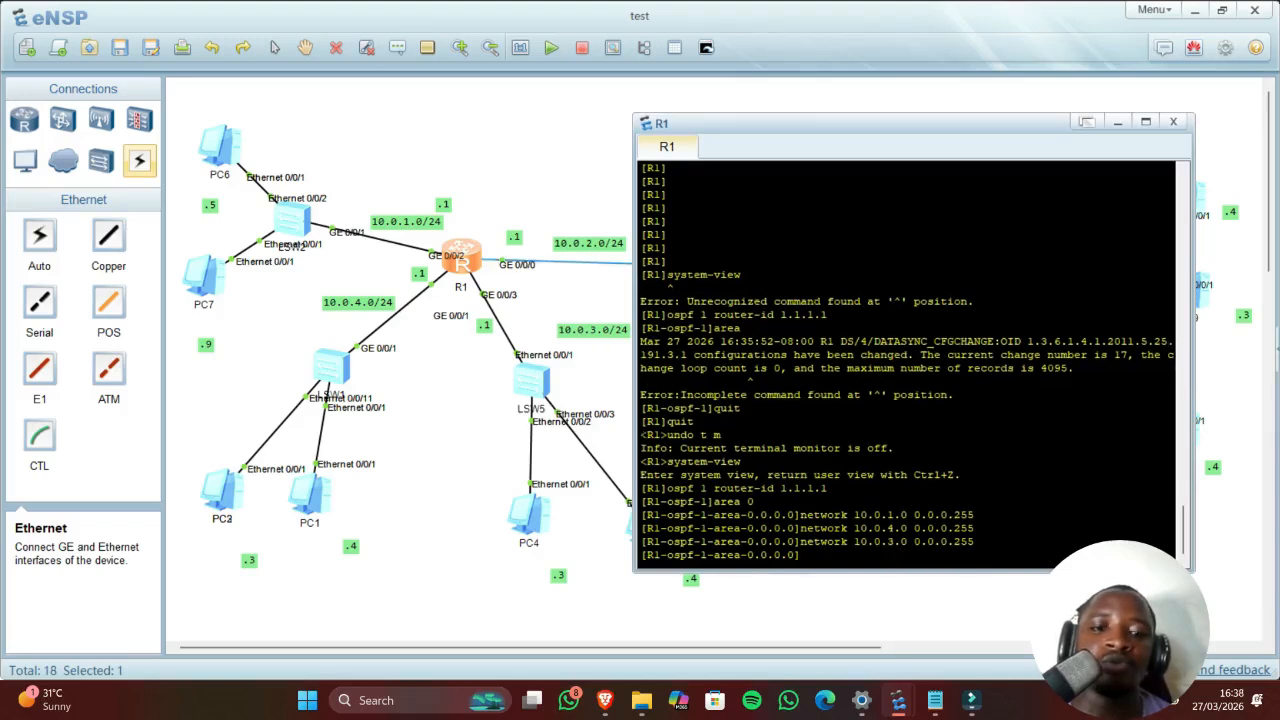
pyautogui.press('Up')
pyautogui.press('Left')
pyautogui.press('Left')
pyautogui.press('Left')
pyautogui.press('Left')
pyautogui.press('Left')
pyautogui.press('Left')
pyautogui.press('Left')
pyautogui.press('Left')
pyautogui.press('Left')
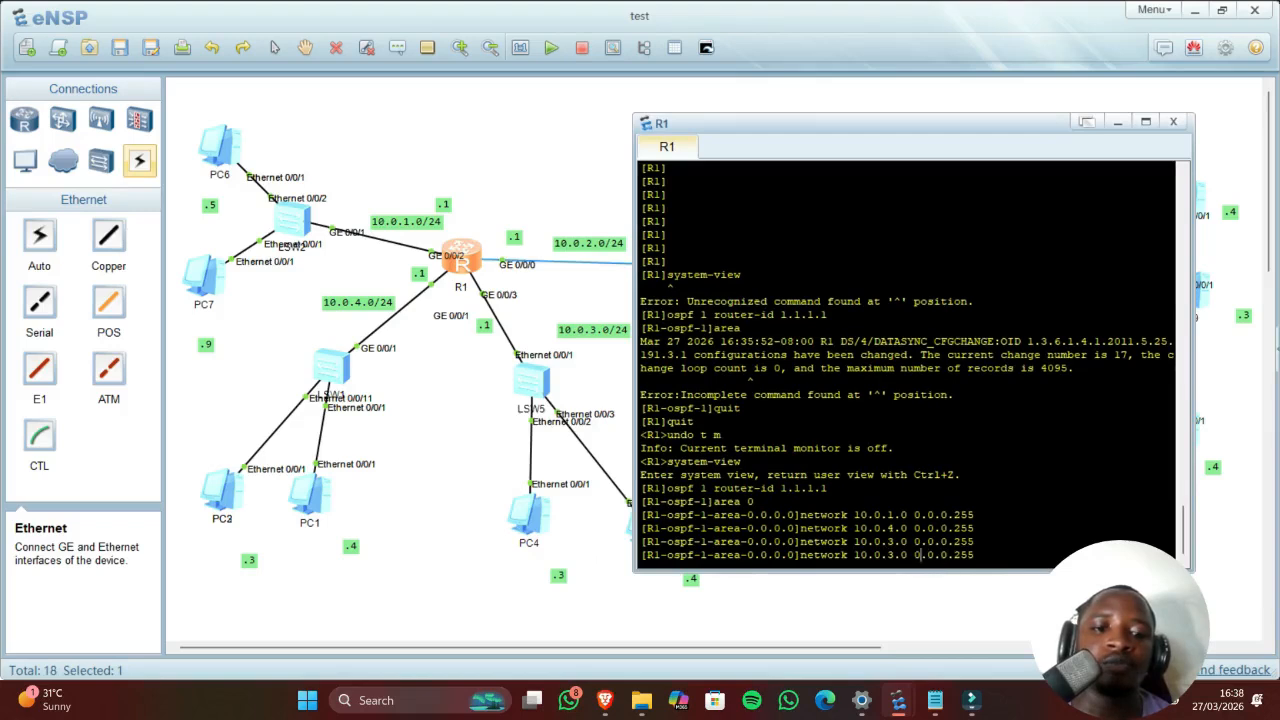
pyautogui.press('Left')
pyautogui.press('Left')
pyautogui.press('Left')
pyautogui.press('BackSpace')
pyautogui.write('2')
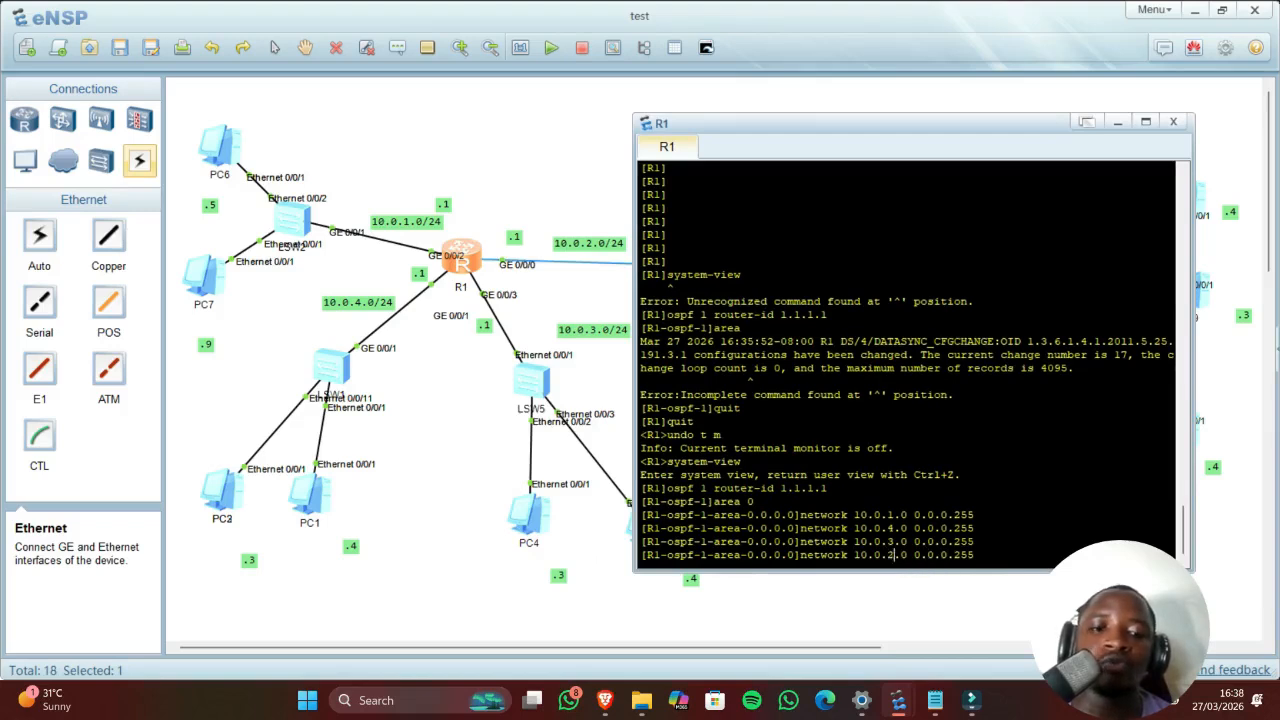
pyautogui.press('Return')
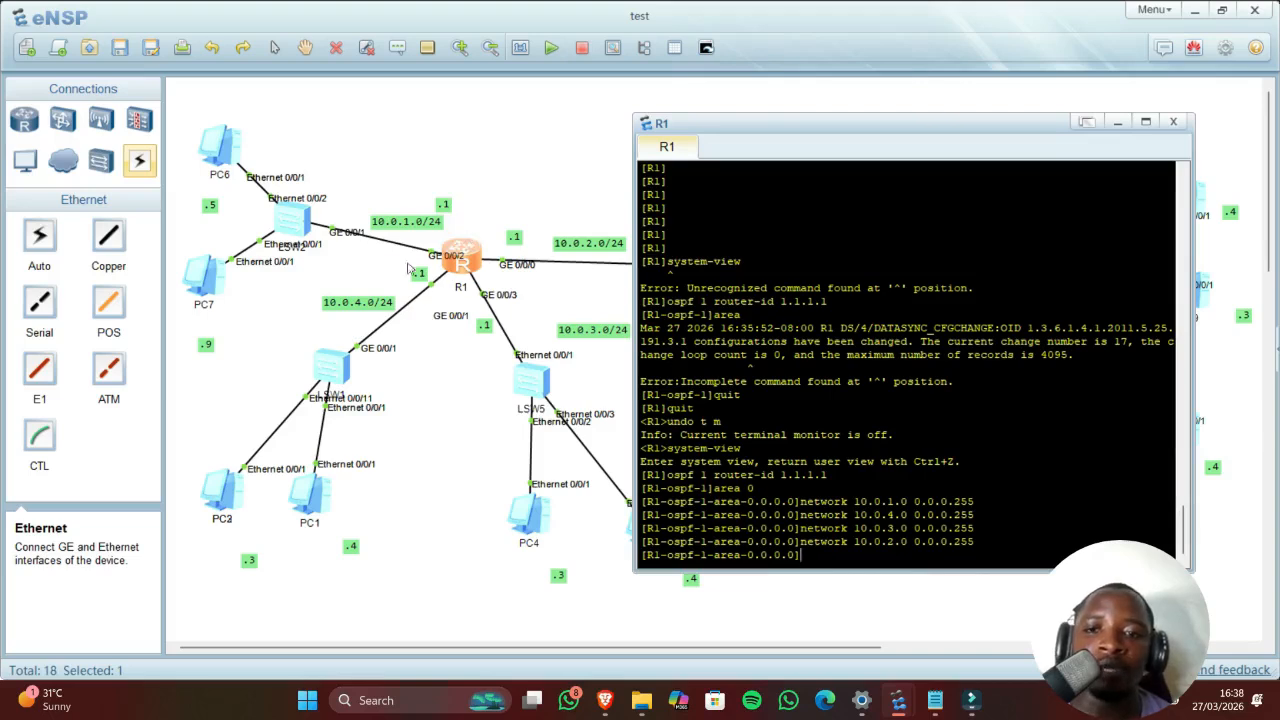
pyautogui.click(485, 407)
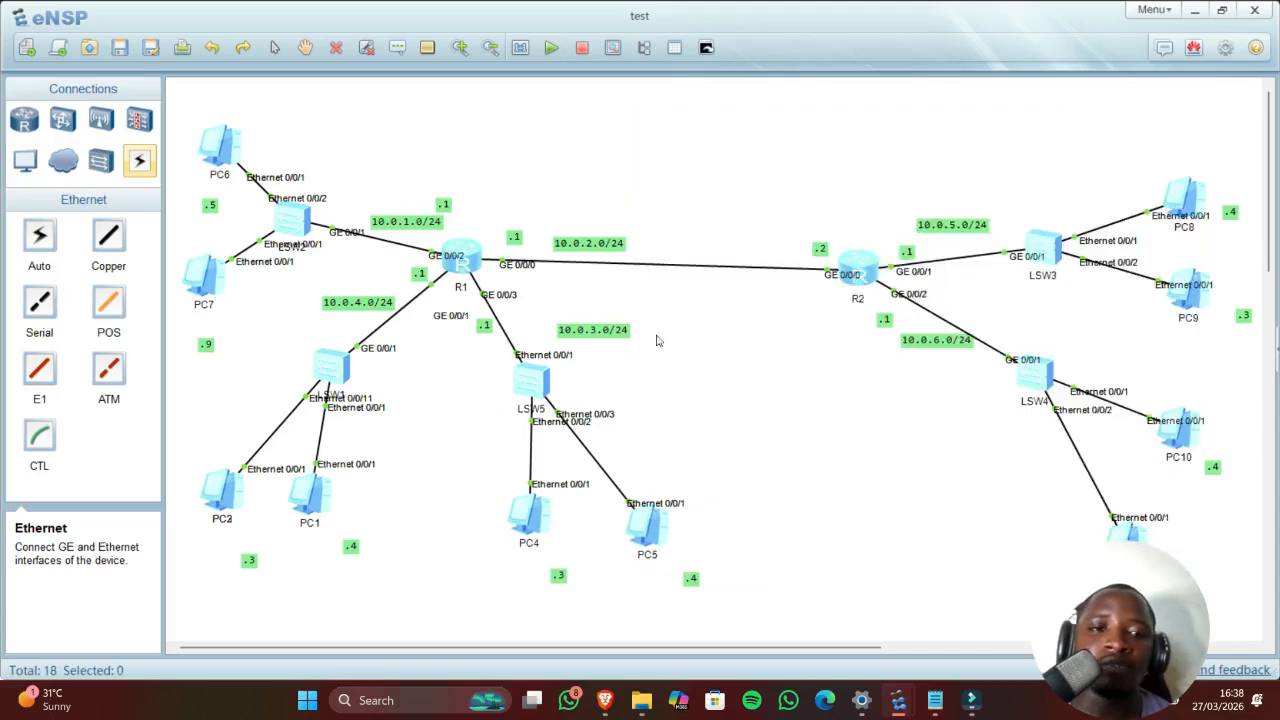
# Step: On R2, enter OSPF 1 with router ID 2.2.2.2 and go into area 0
pyautogui.doubleClick(860, 264)
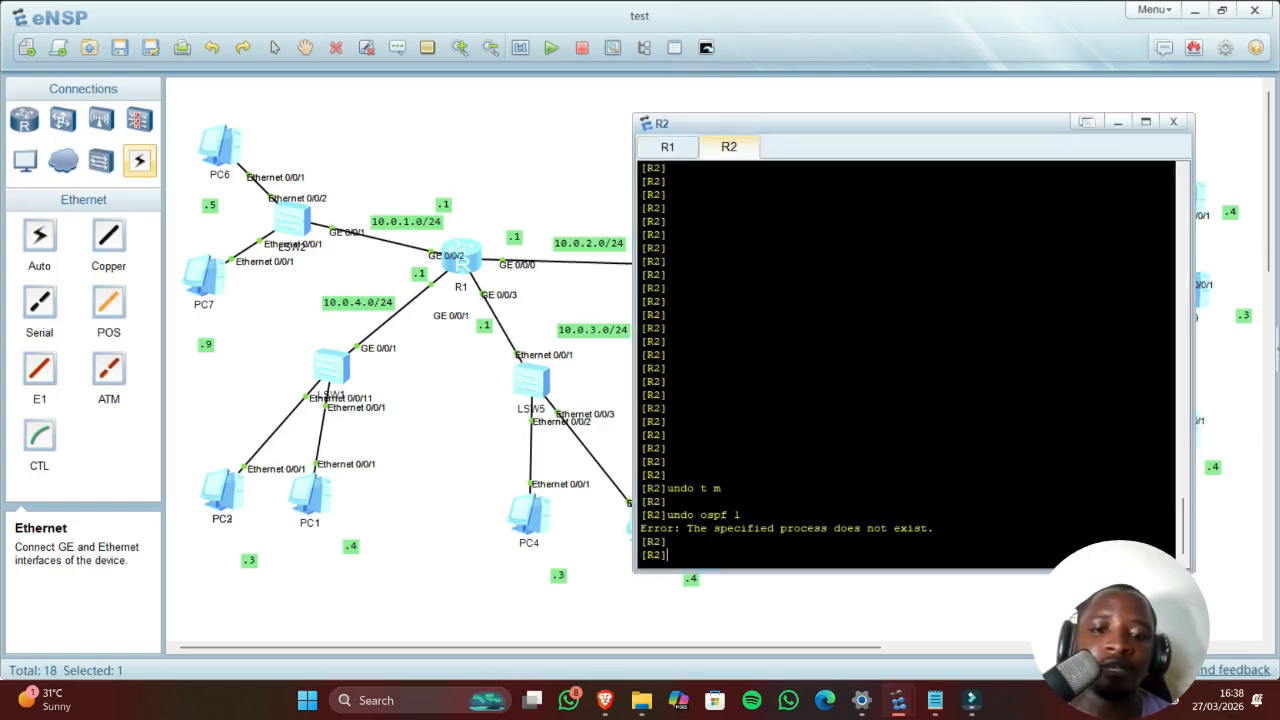
pyautogui.write('osp')
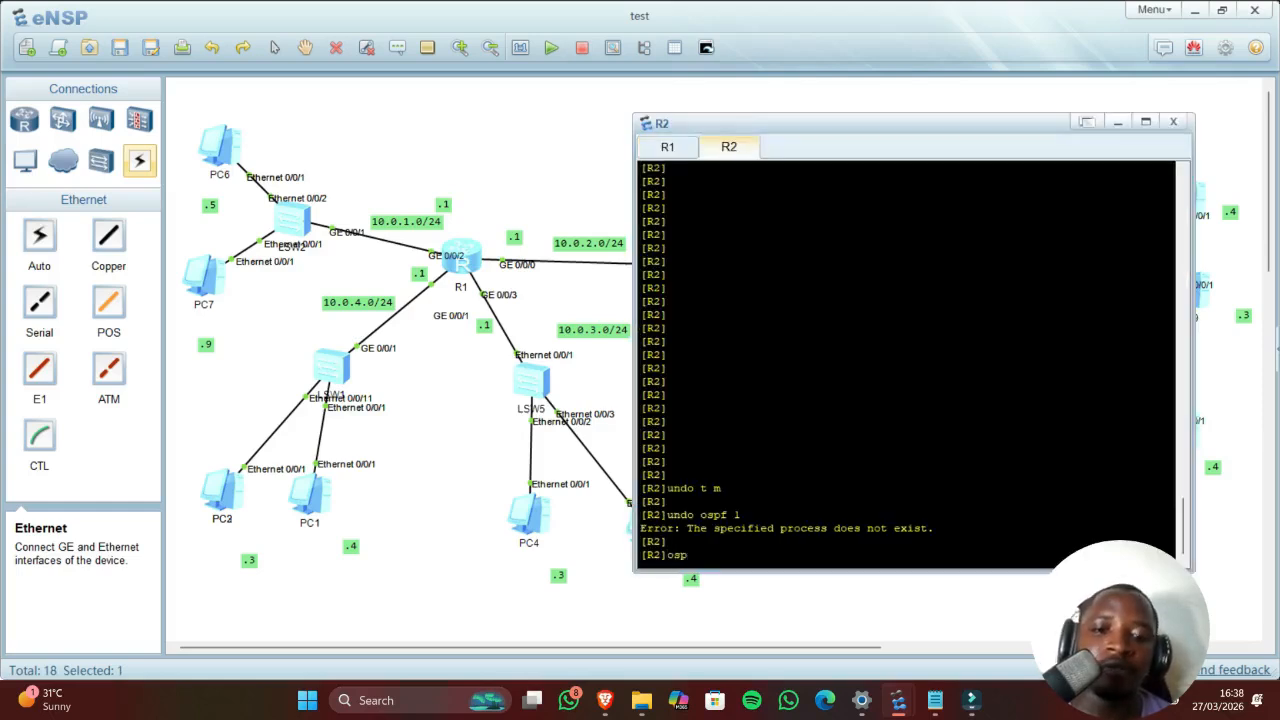
pyautogui.write('f')
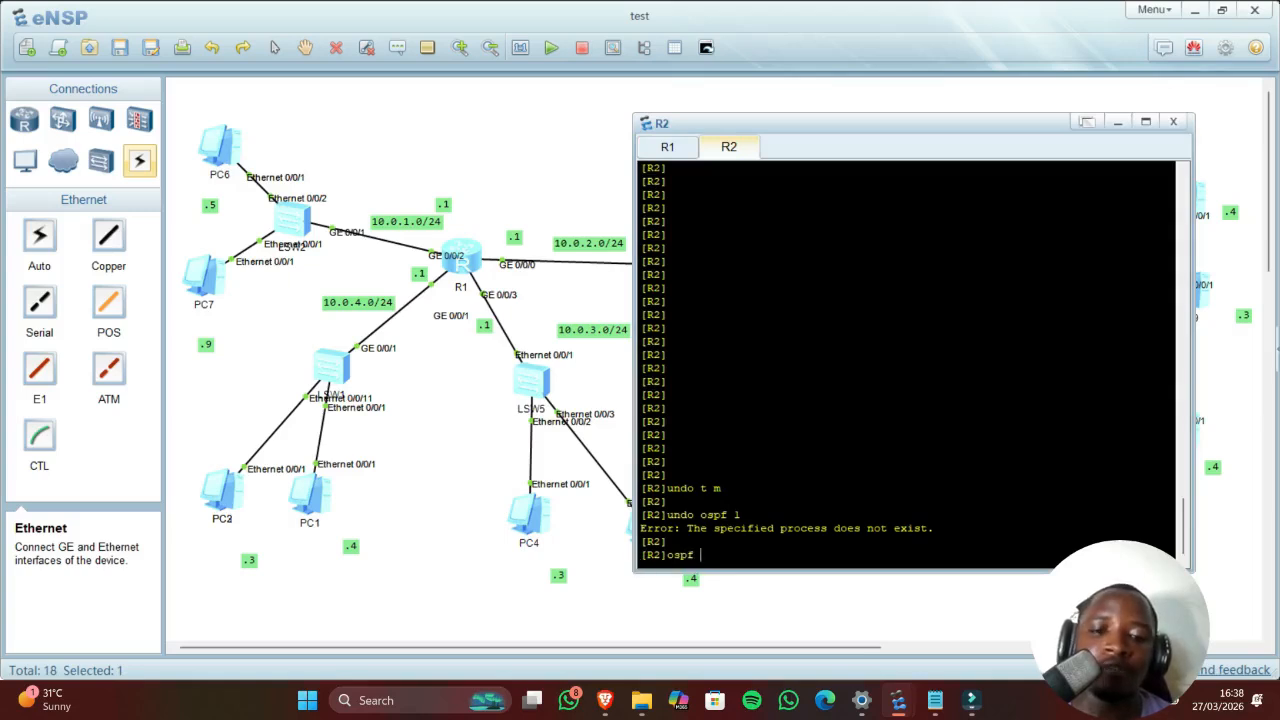
pyautogui.write('f 1 router-id')
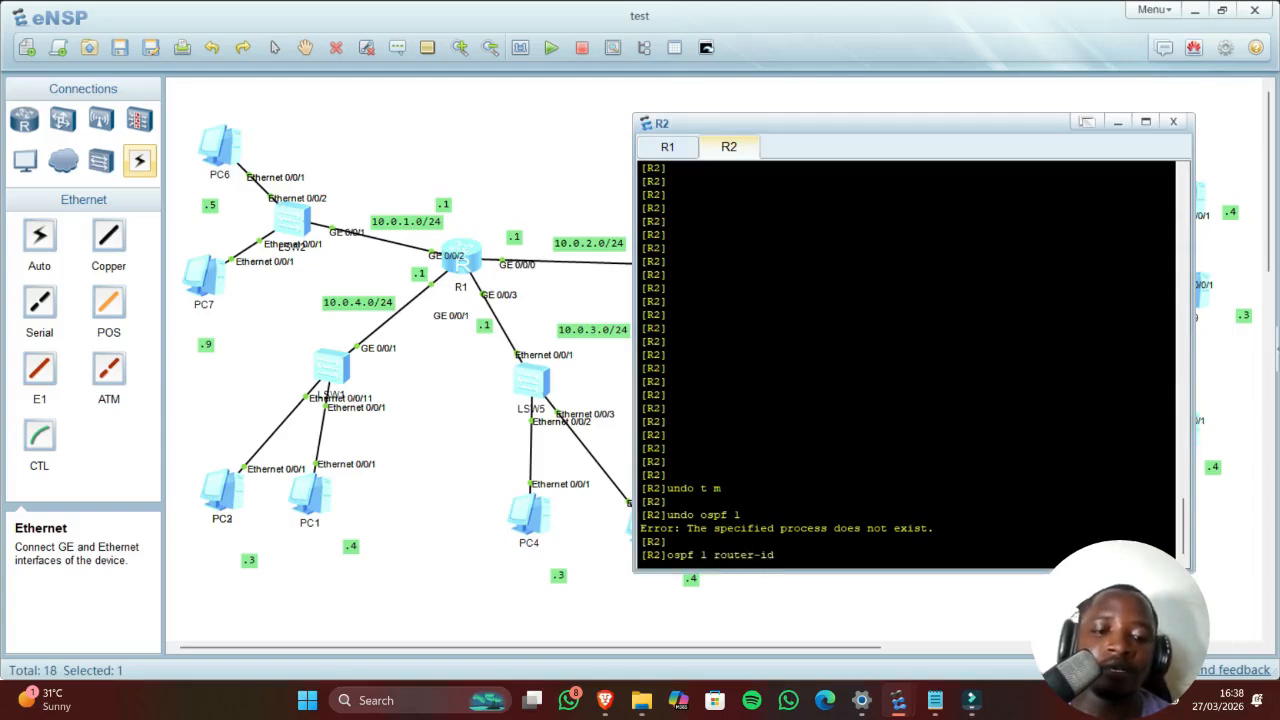
pyautogui.write(' 2.2.2.2')
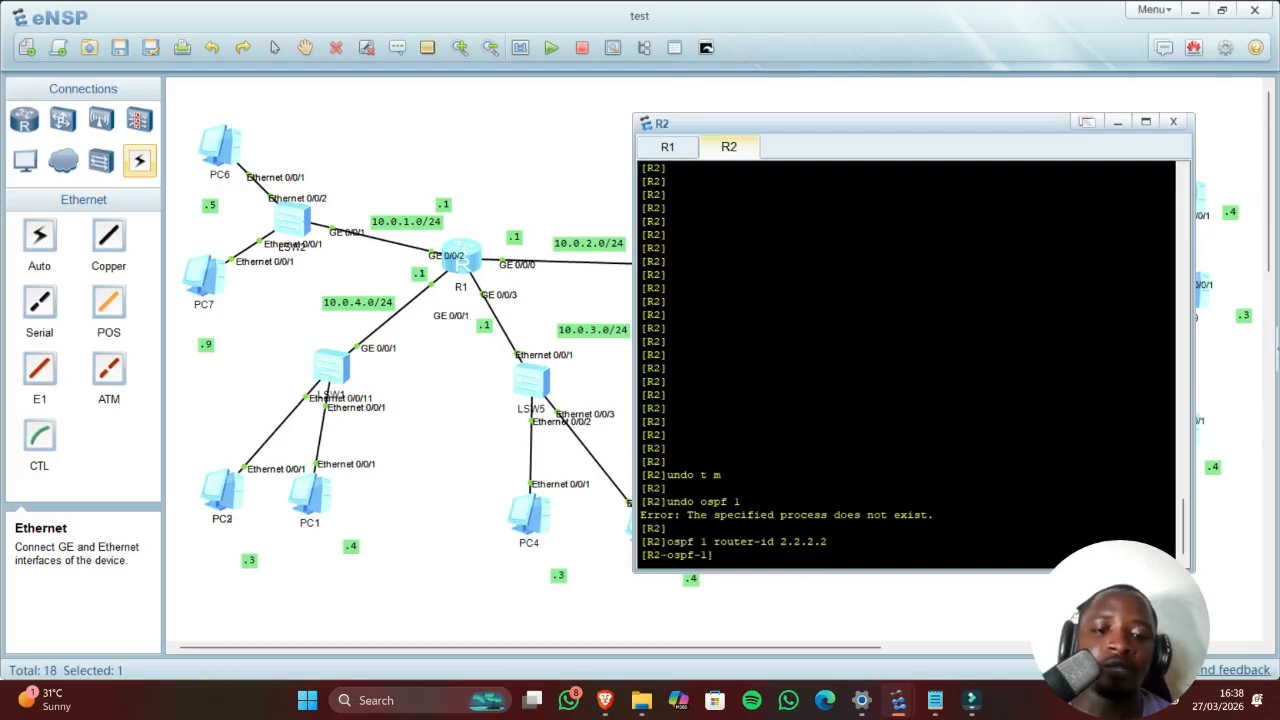
pyautogui.write('area ')
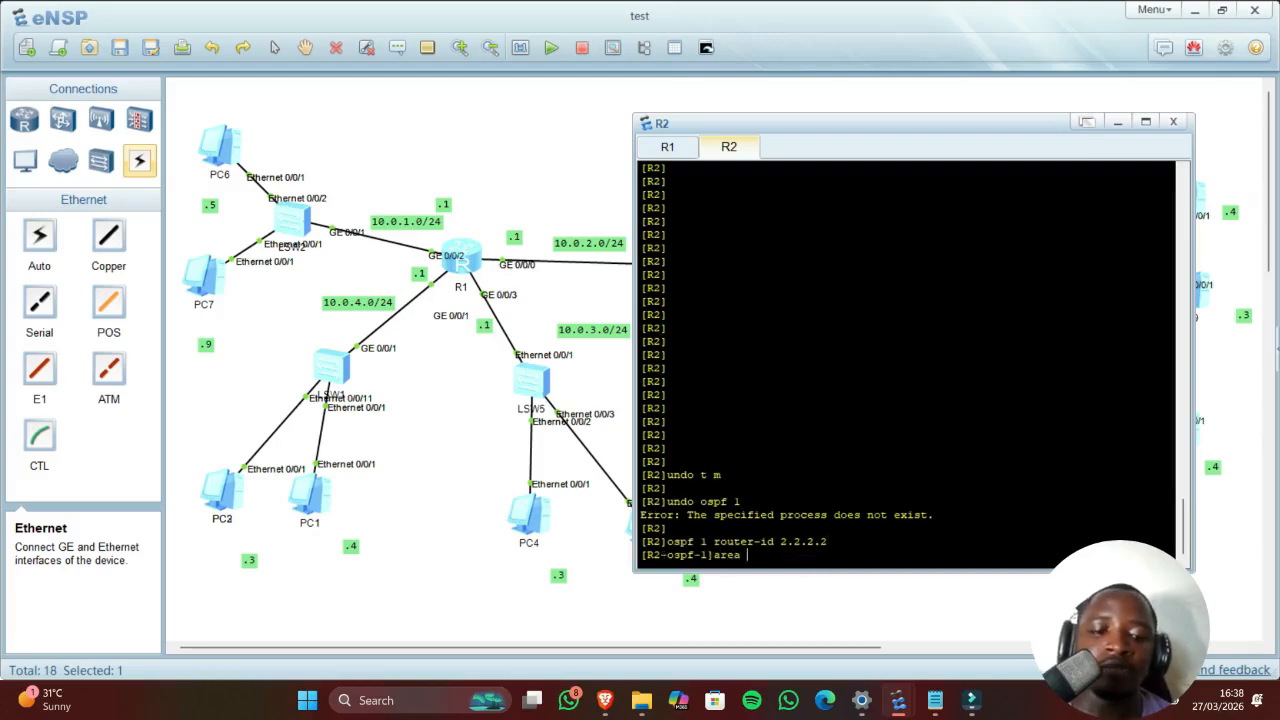
pyautogui.write('0')
pyautogui.press('Return')
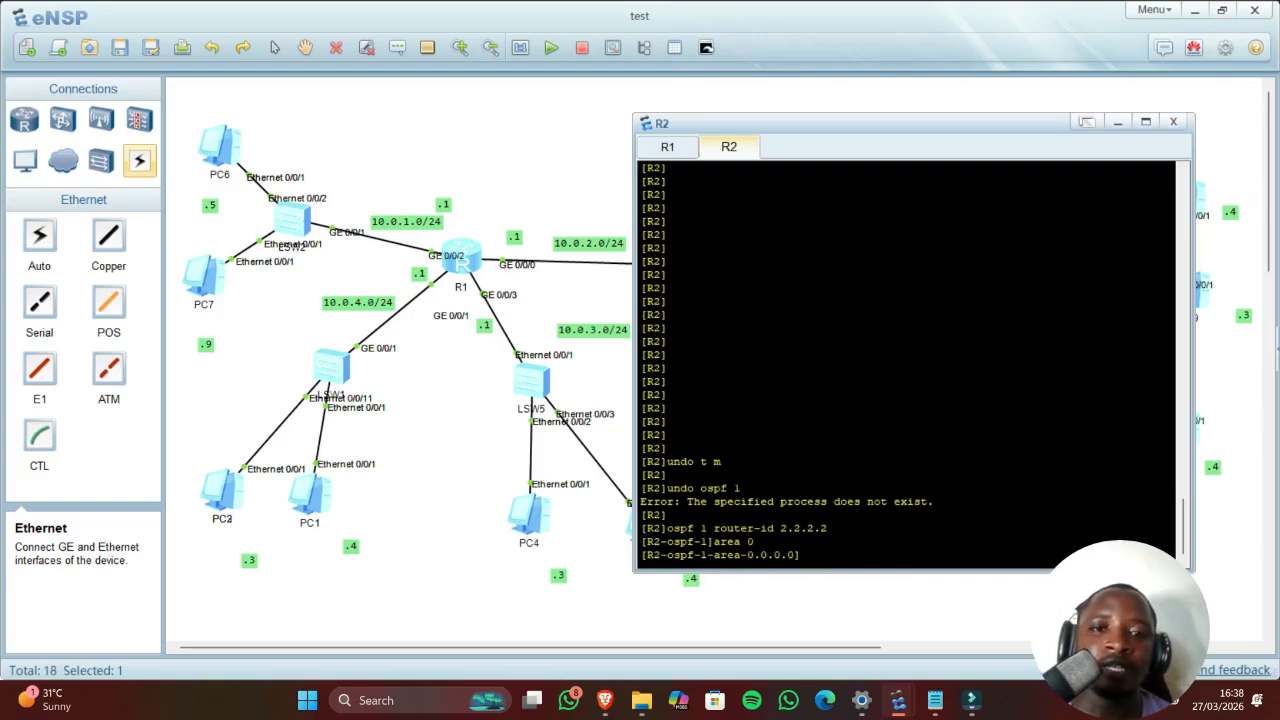
# Step: Advertise networks 10.0.5.0 and 10.0.6.0 with wildcard 0.0.0.255 in area 0
pyautogui.moveTo(781, 127); pyautogui.dragTo(313, 128)
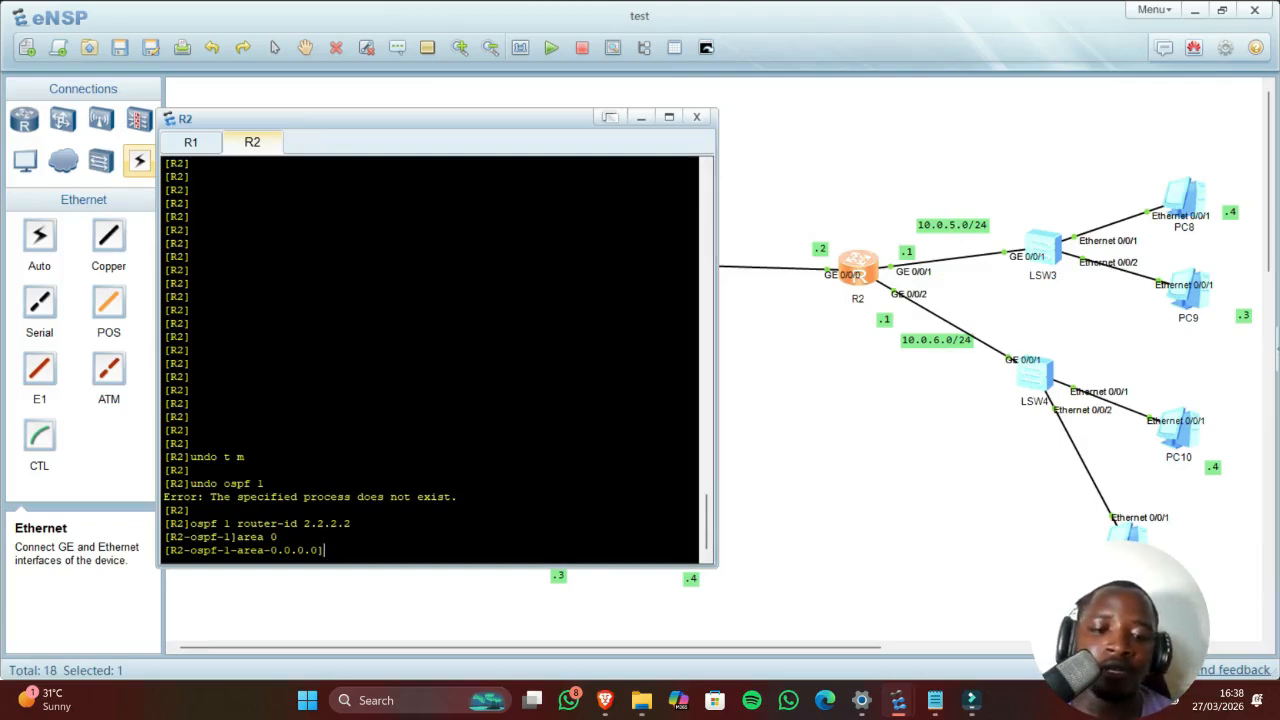
pyautogui.write('net')
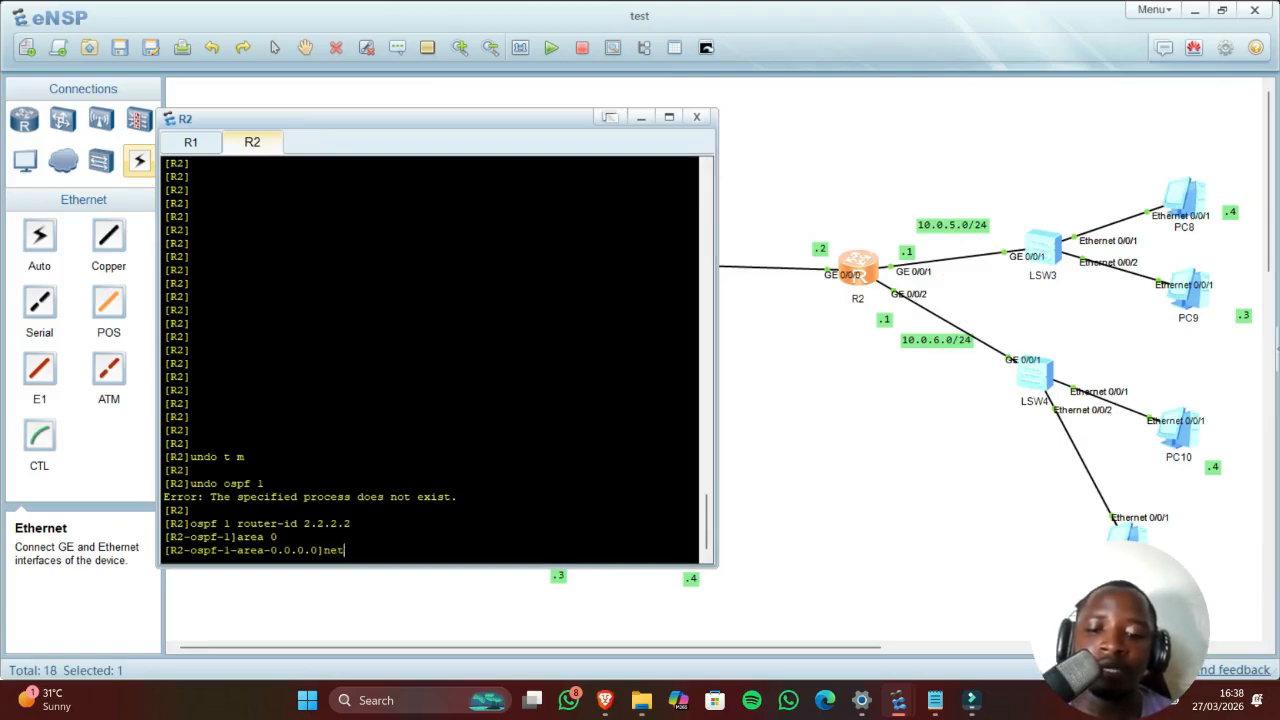
pyautogui.write('work 10.0')
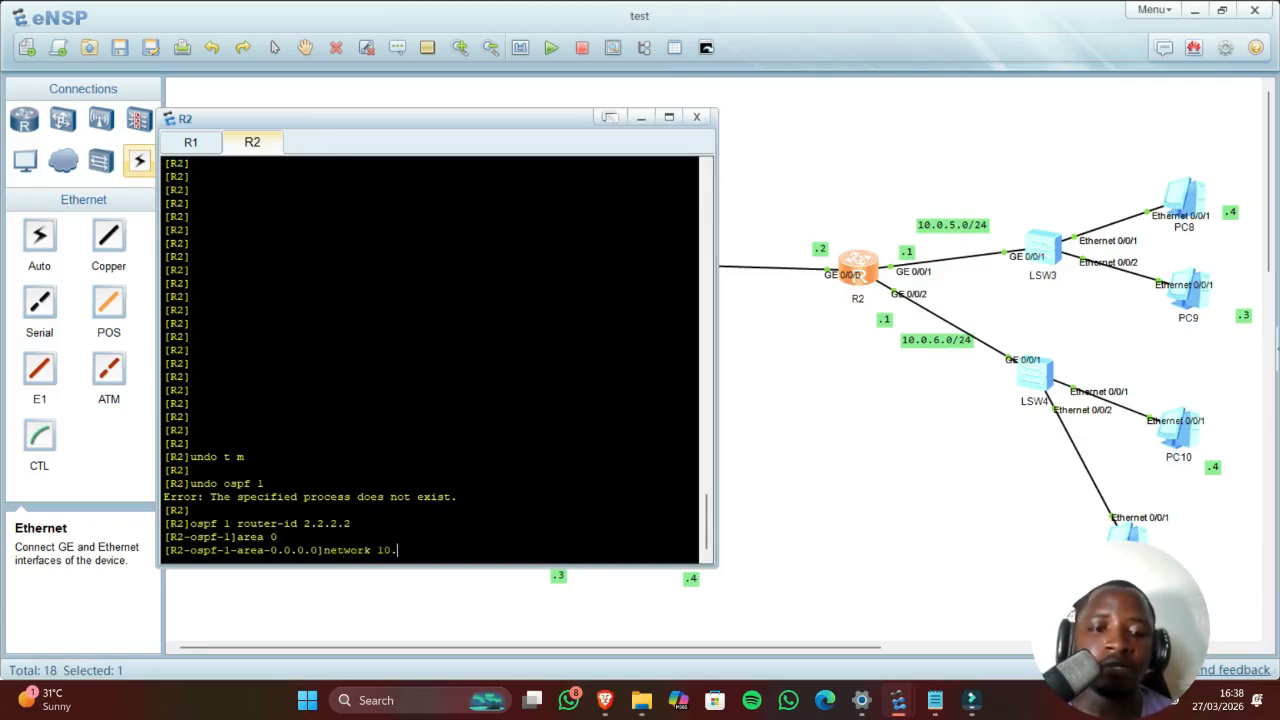
pyautogui.write('.5')
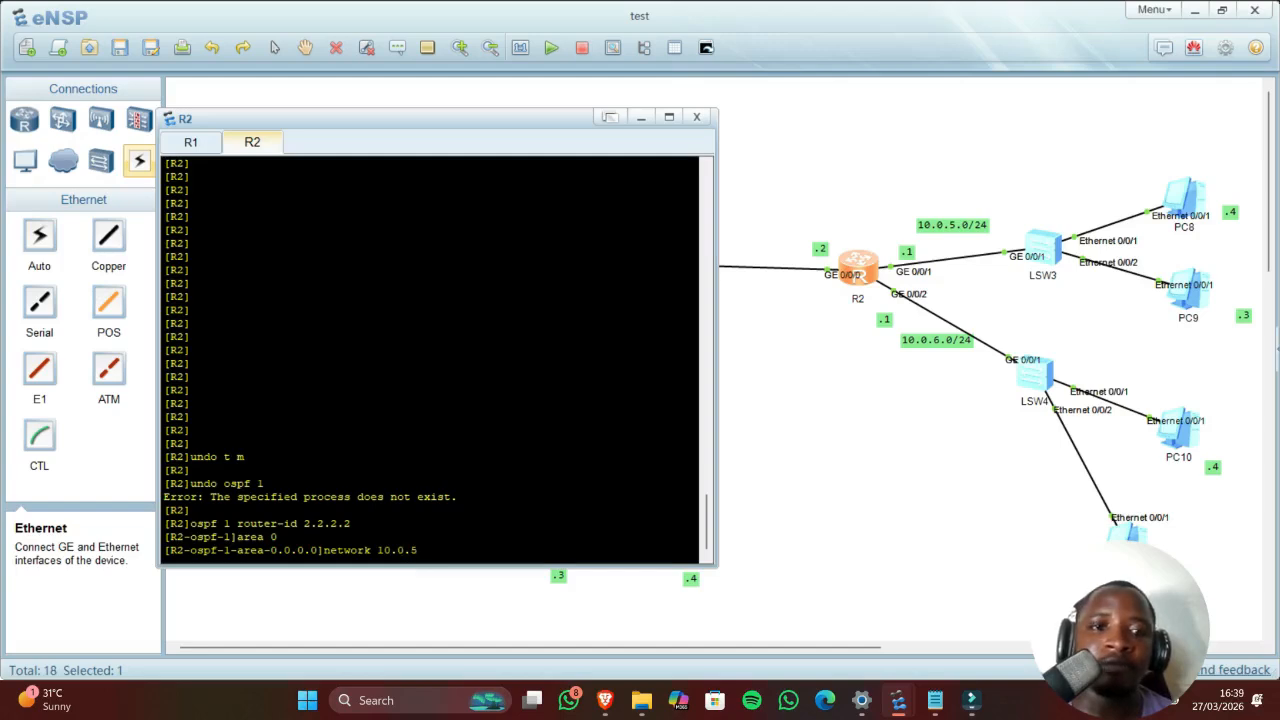
pyautogui.write('.0')
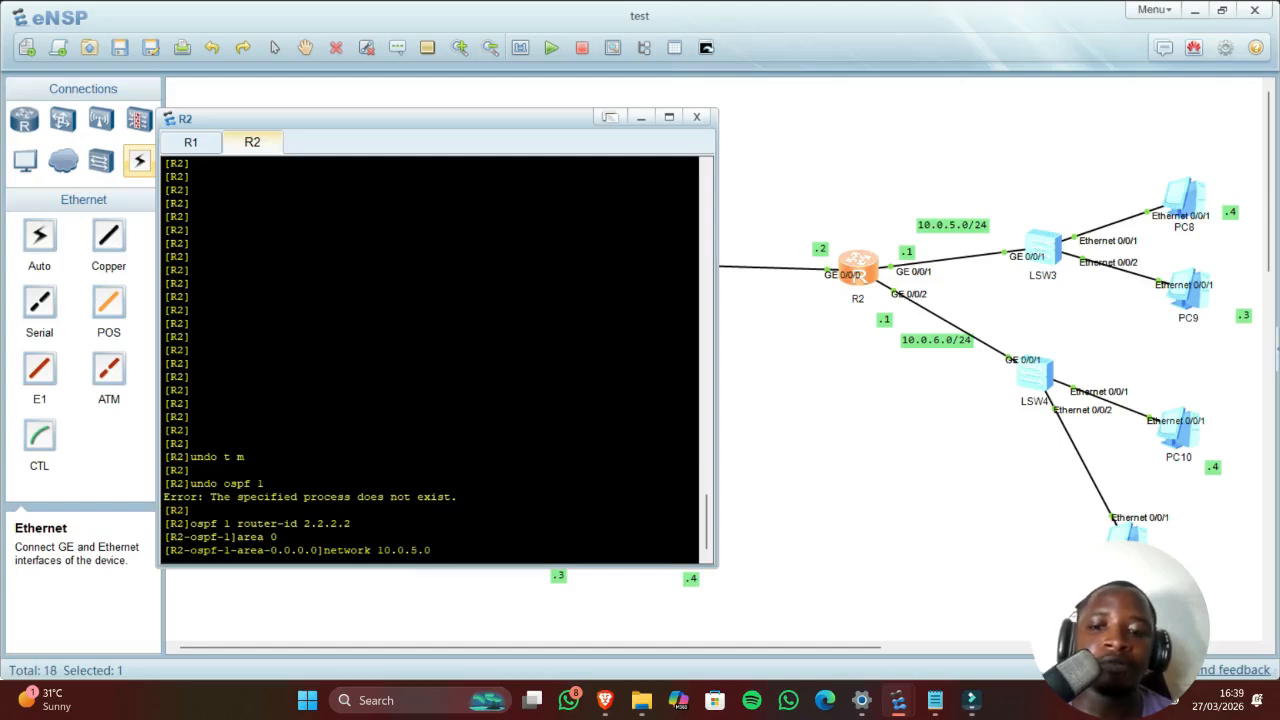
pyautogui.write(' 0.0')
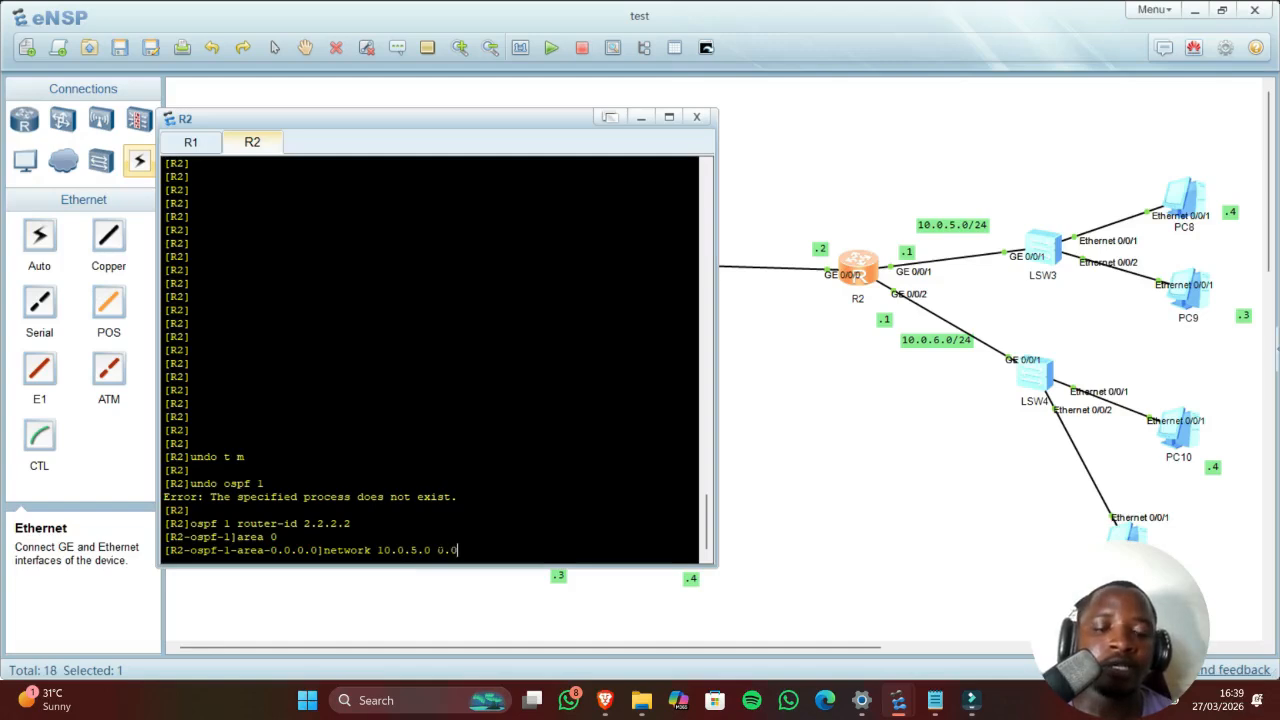
pyautogui.write('.0')
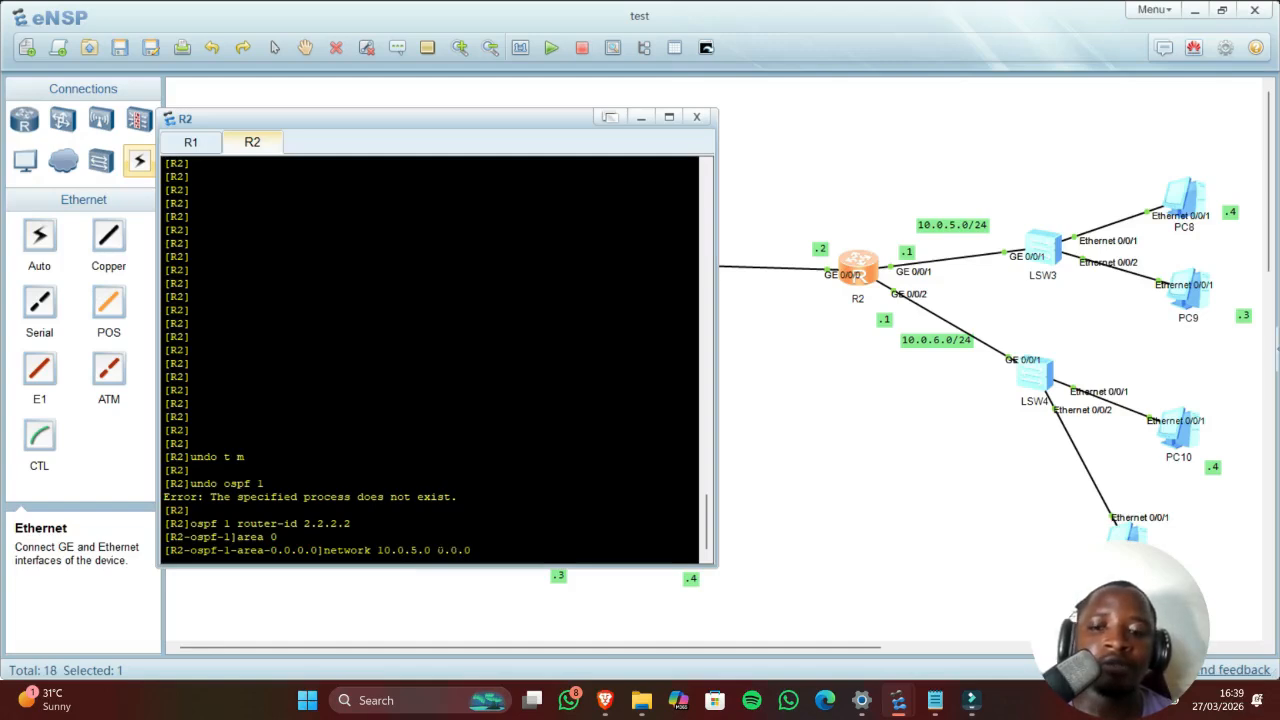
pyautogui.write('.255')
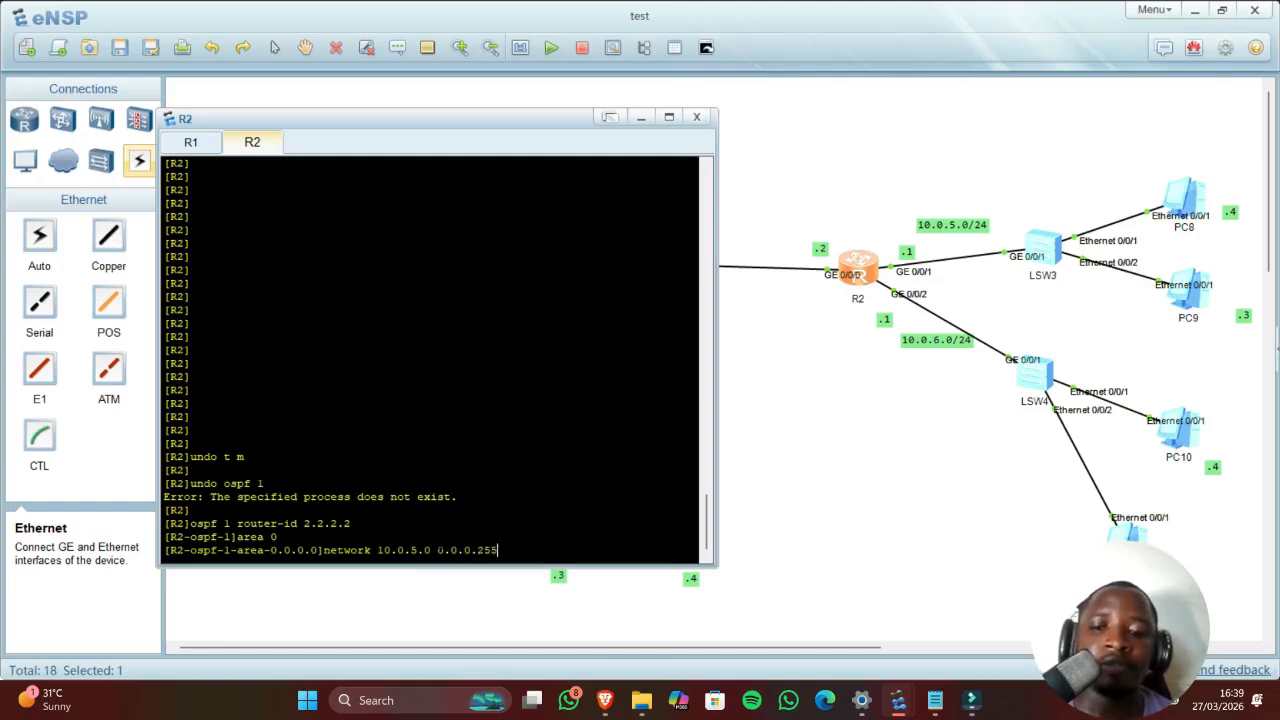
pyautogui.press('Return')
pyautogui.press('Up')
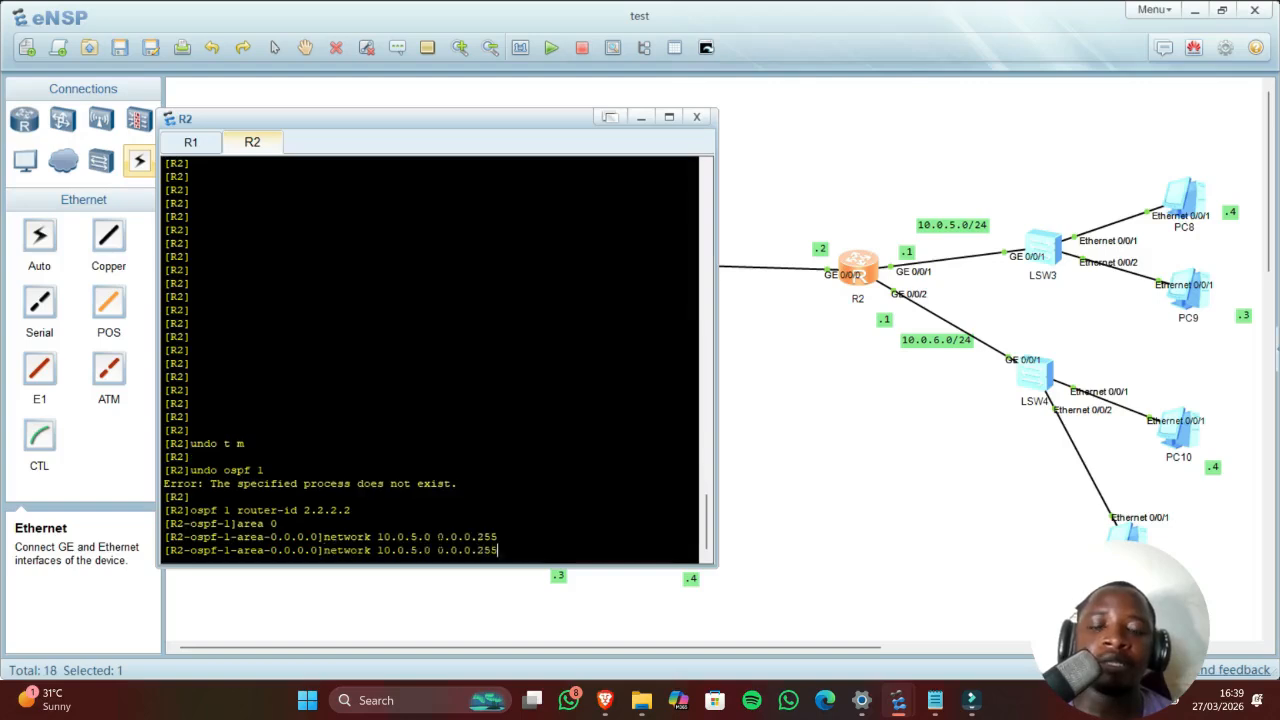
pyautogui.press('Left')
pyautogui.press('Left')
pyautogui.press('Left')
pyautogui.press('Left')
pyautogui.press('Left')
pyautogui.press('Left')
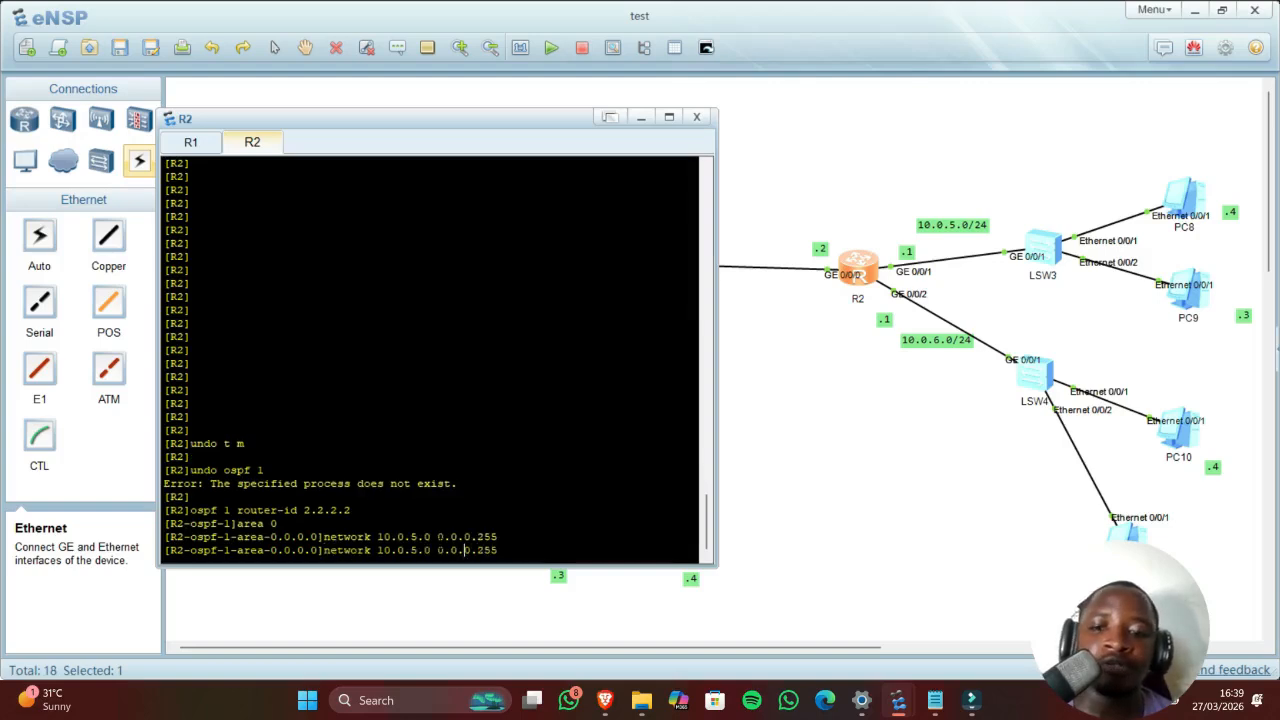
pyautogui.press('Left')
pyautogui.press('Left')
pyautogui.press('Left')
pyautogui.press('BackSpace')
pyautogui.write('6')
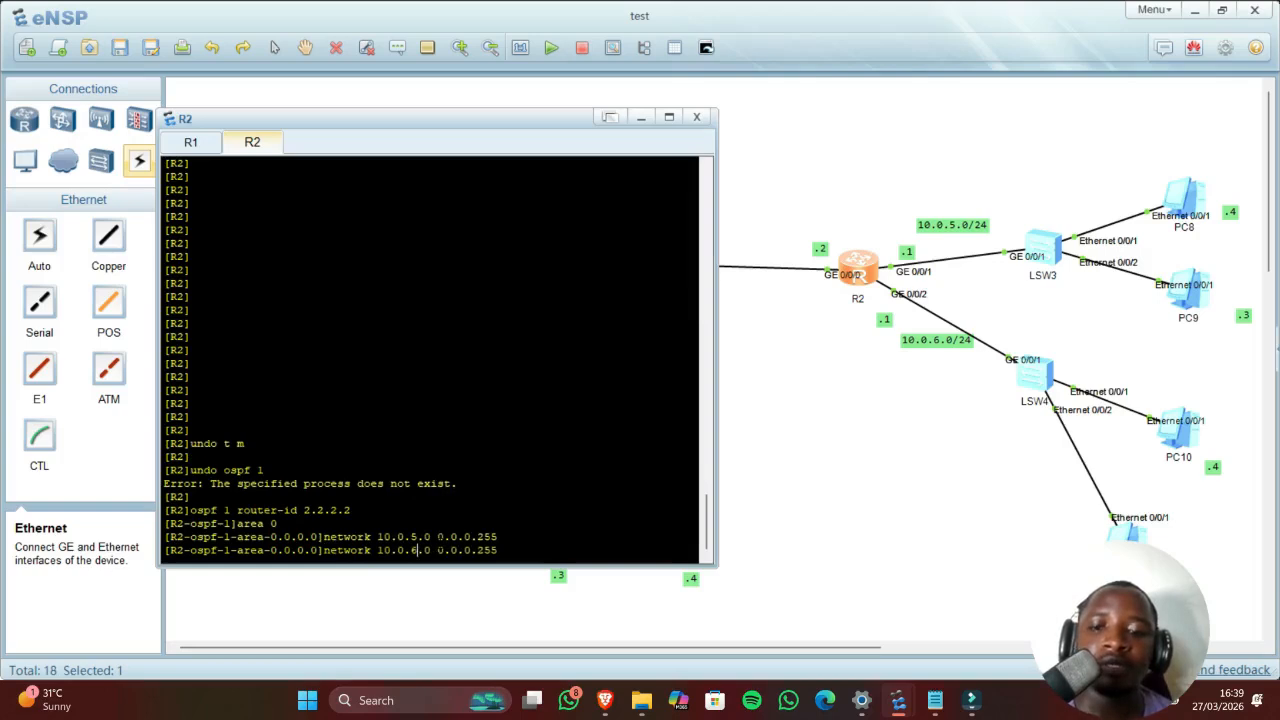
pyautogui.press('Return')
# Step: Advertise the 10.0.2.0 0.0.0.255 link network, then close R2's console
pyautogui.press('Up')
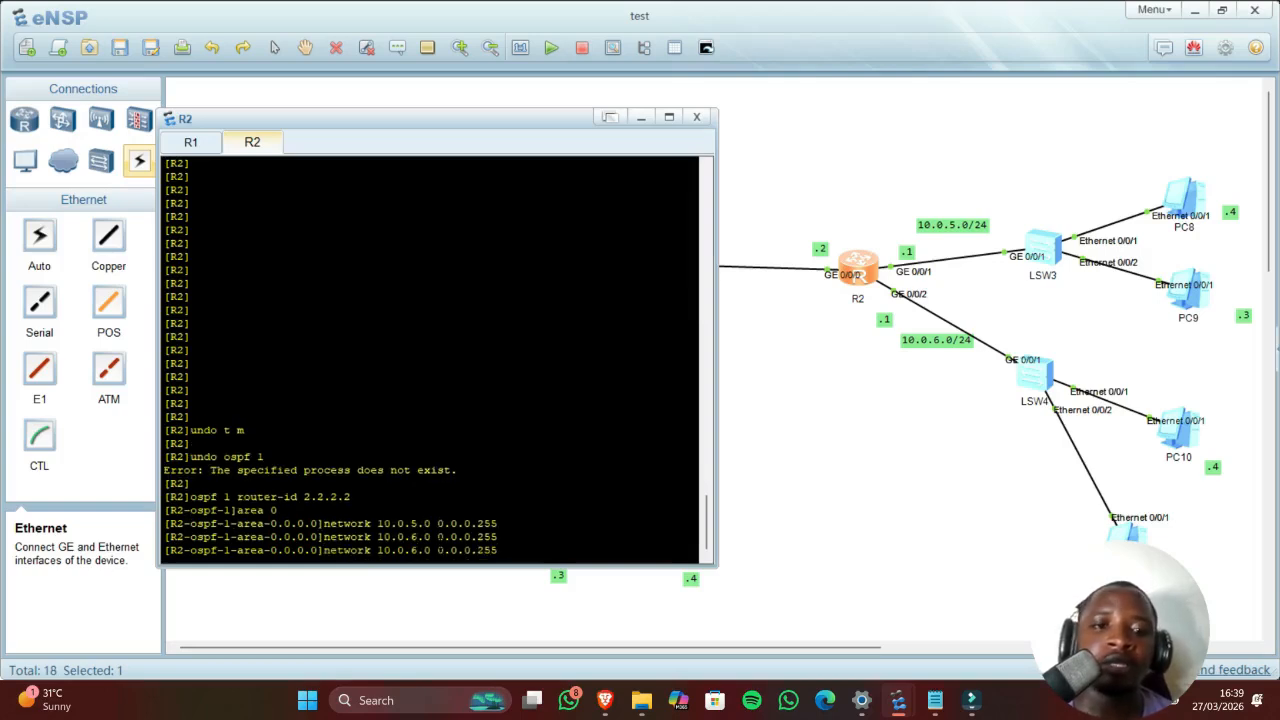
pyautogui.moveTo(456, 124); pyautogui.dragTo(663, 131)
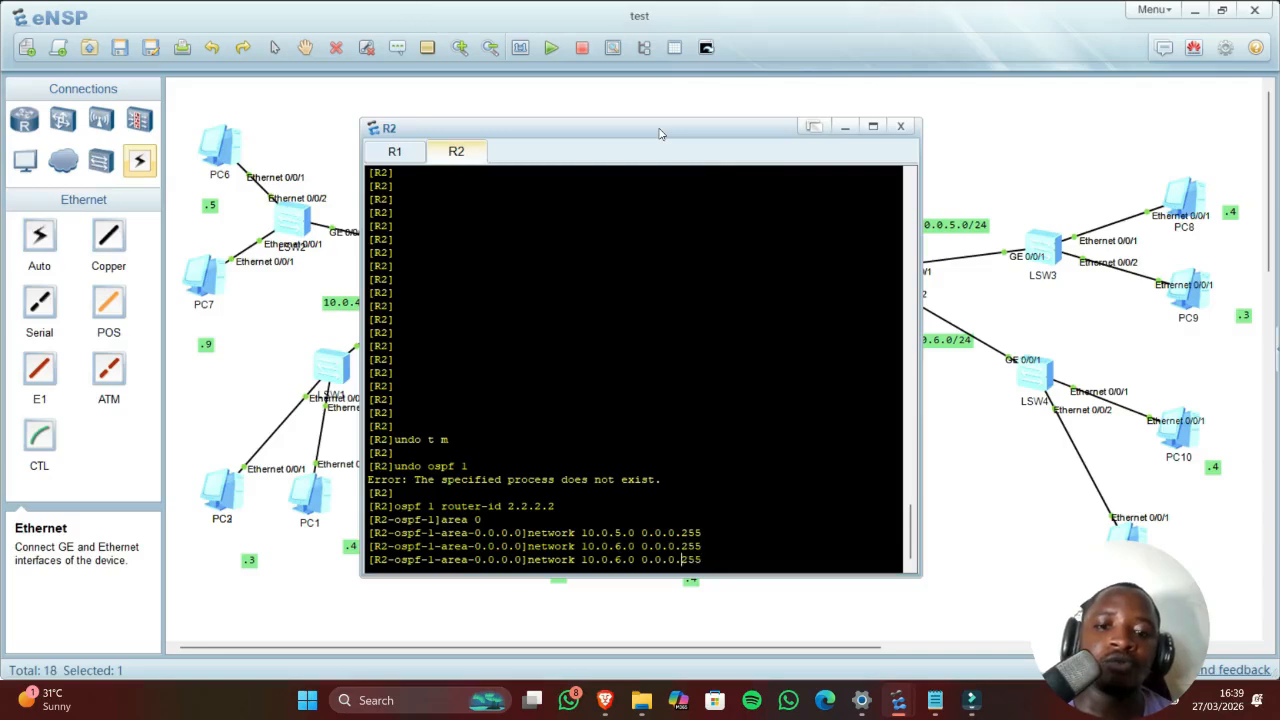
pyautogui.press('Left')
pyautogui.press('Left')
pyautogui.press('Left')
pyautogui.press('Left')
pyautogui.press('Left')
pyautogui.press('Left')
pyautogui.press('Left')
pyautogui.press('Left')
pyautogui.press('Left')
pyautogui.press('BackSpace')
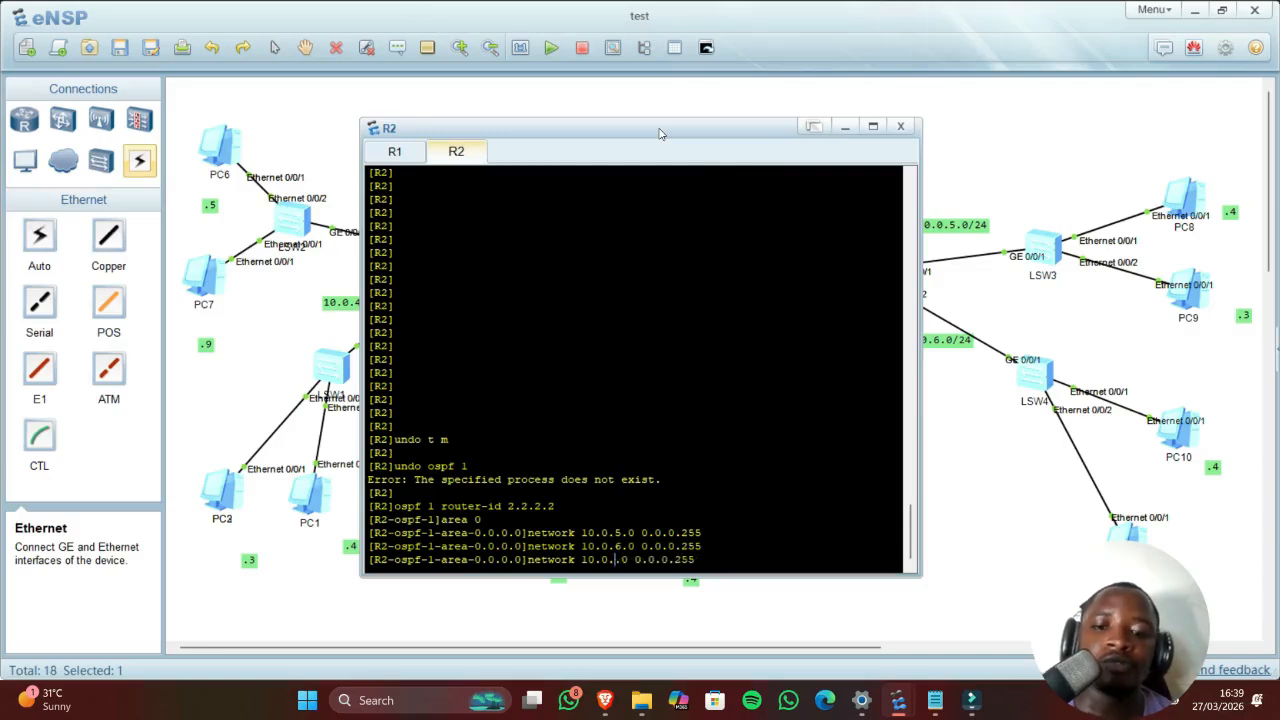
pyautogui.write('2')
pyautogui.press('Return')
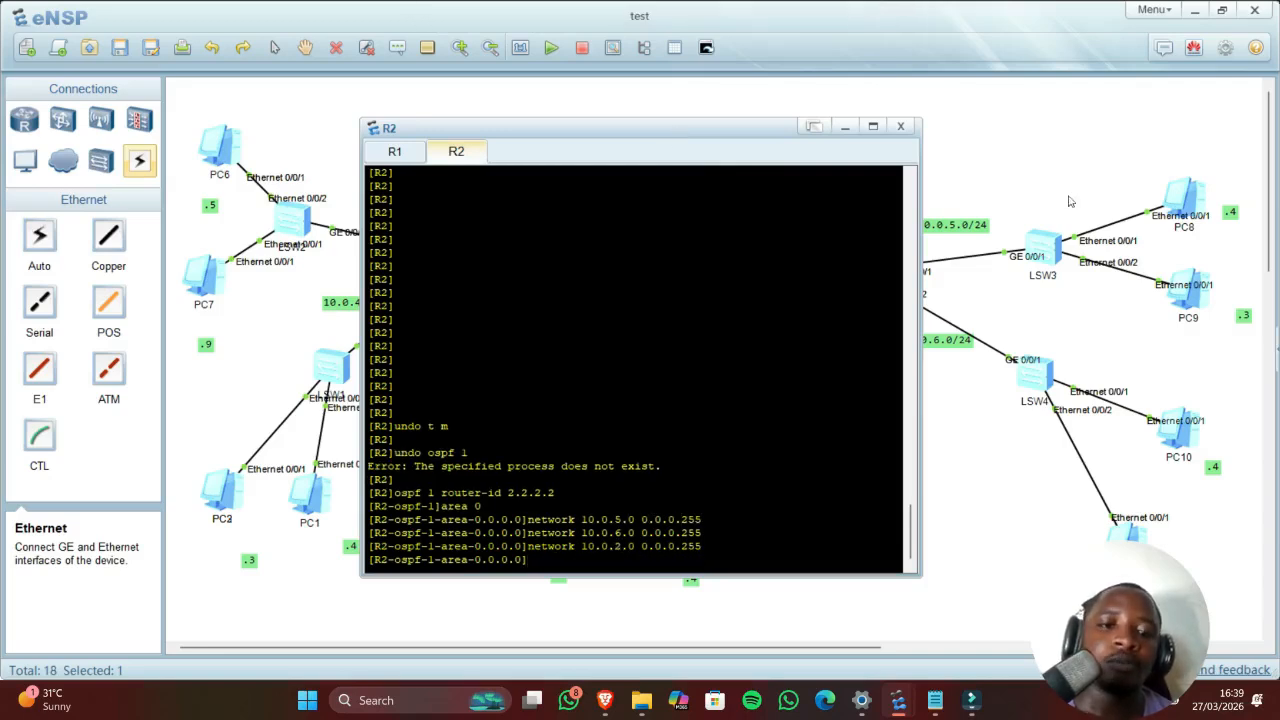
pyautogui.click(900, 126)
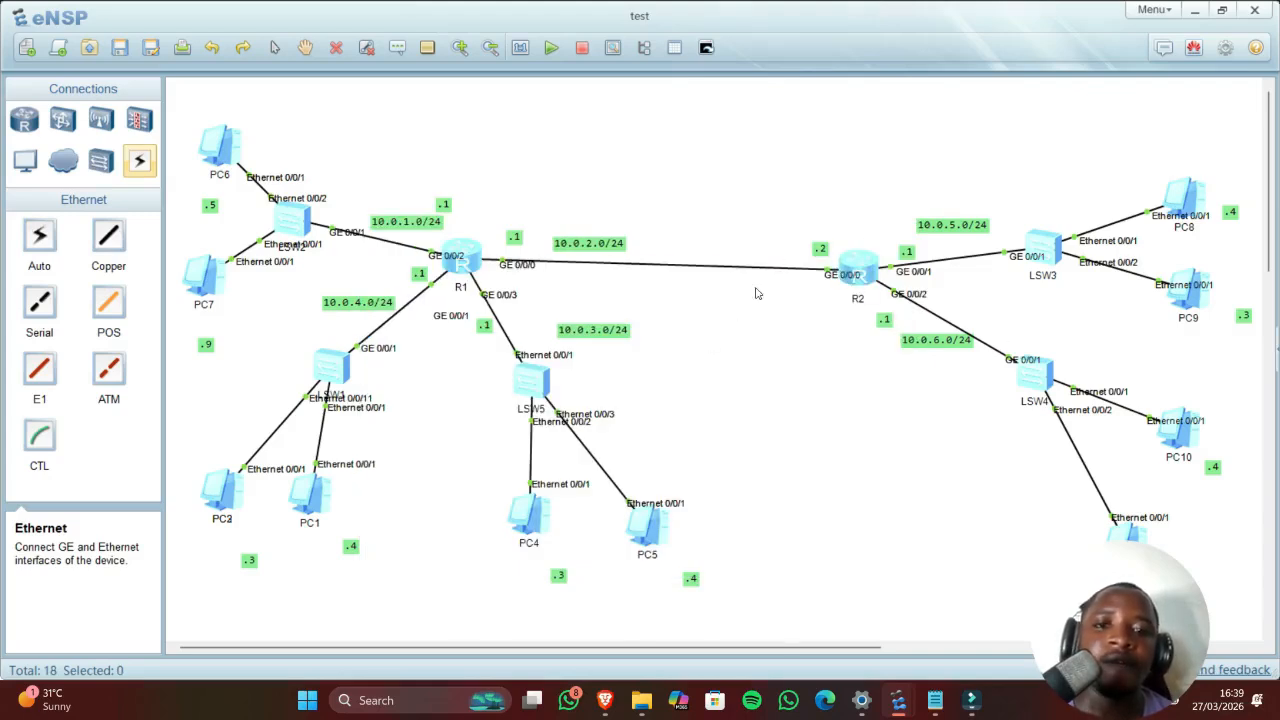
# Step: From PC1, ping 10.0.5.4 and 10.0.6.4 and confirm both reply
pyautogui.doubleClick(328, 503)
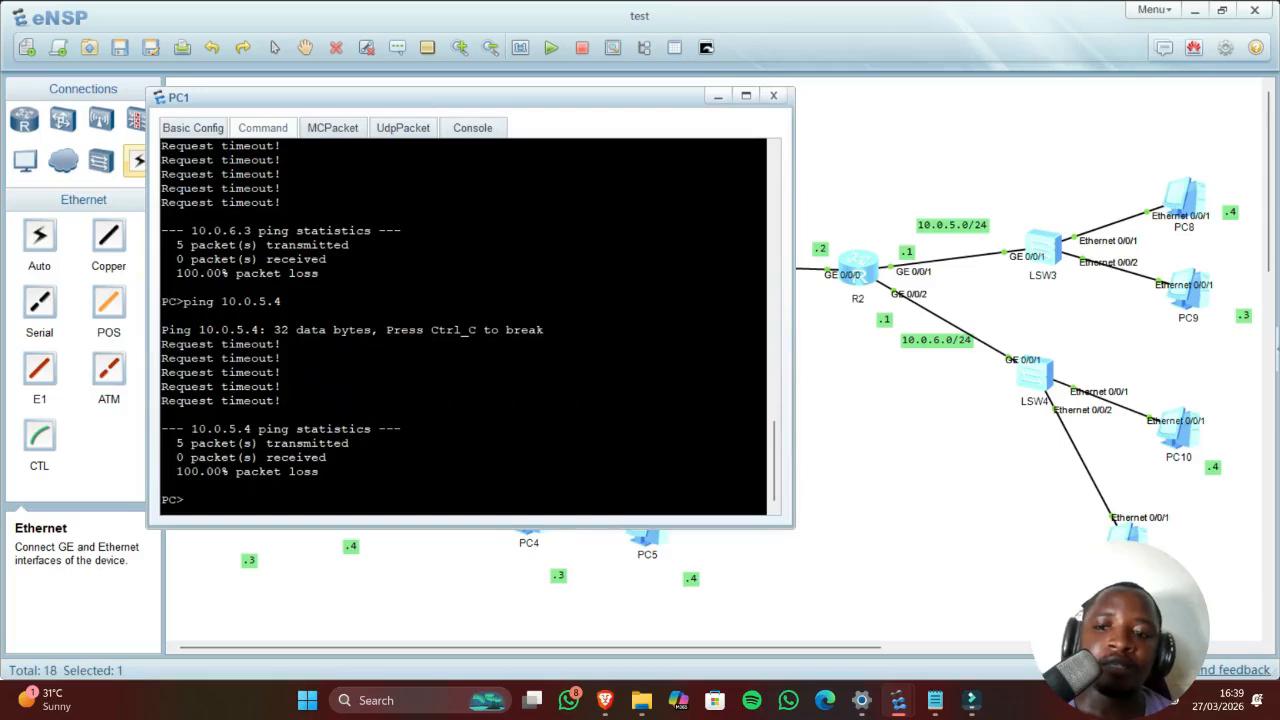
pyautogui.press('Up')
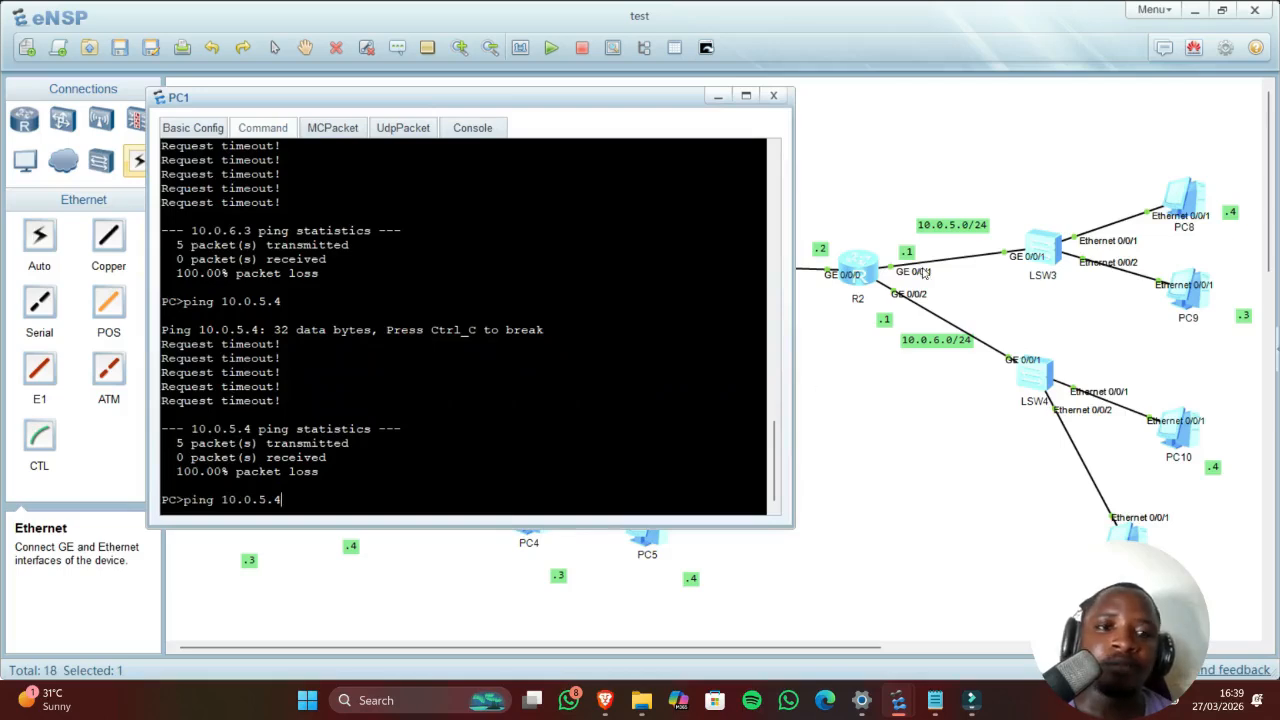
pyautogui.press('Return')
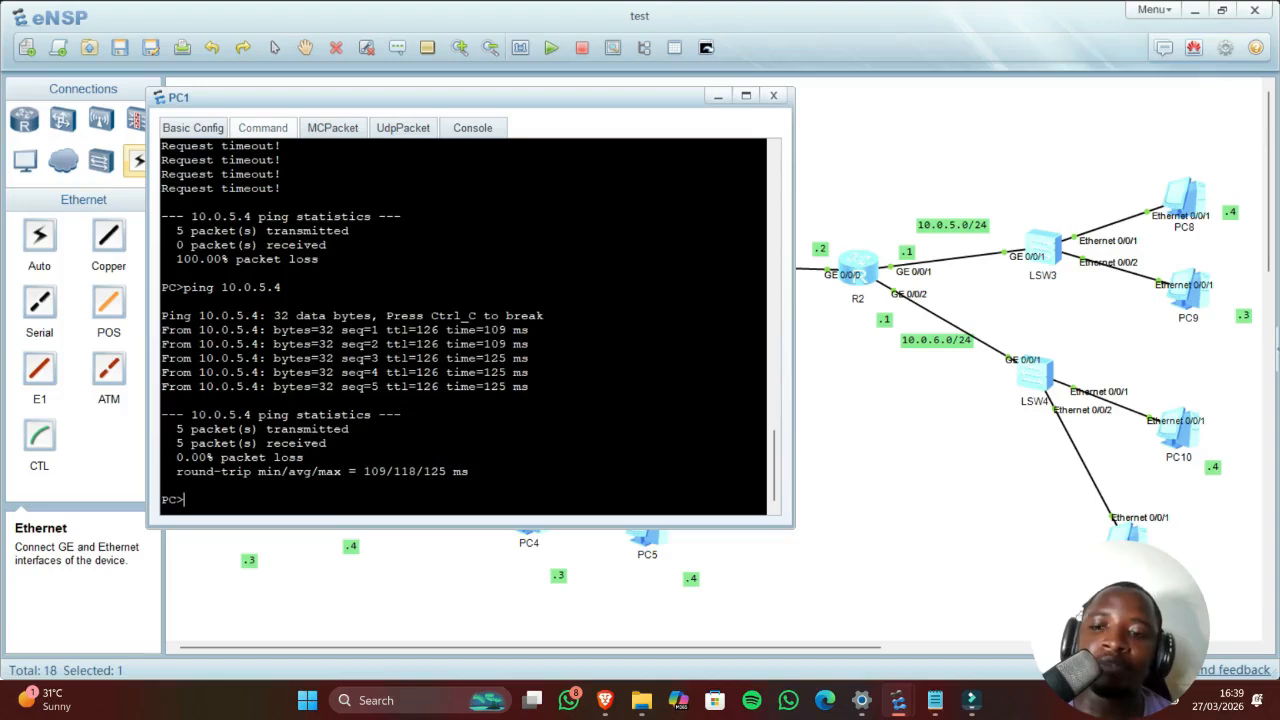
pyautogui.press('Up')
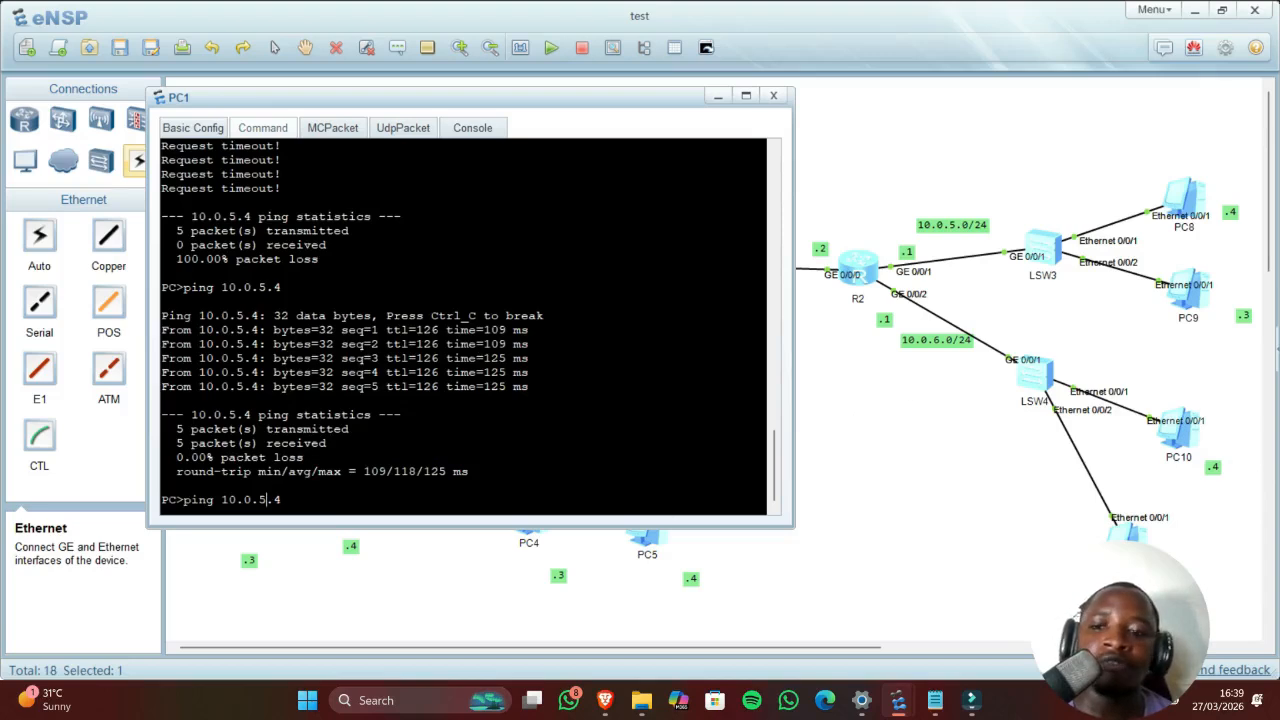
pyautogui.press('BackSpace')
pyautogui.write('6')
pyautogui.press('Return')
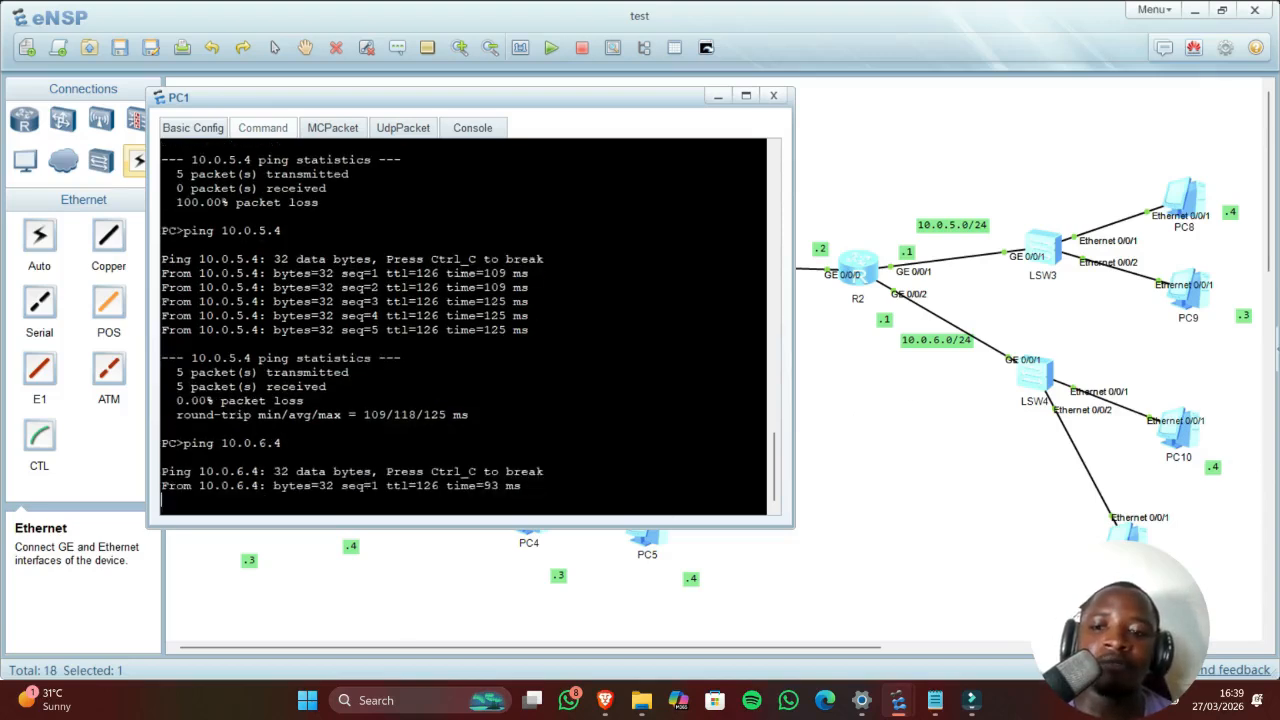
pyautogui.hotkey('ctrl', 'c')
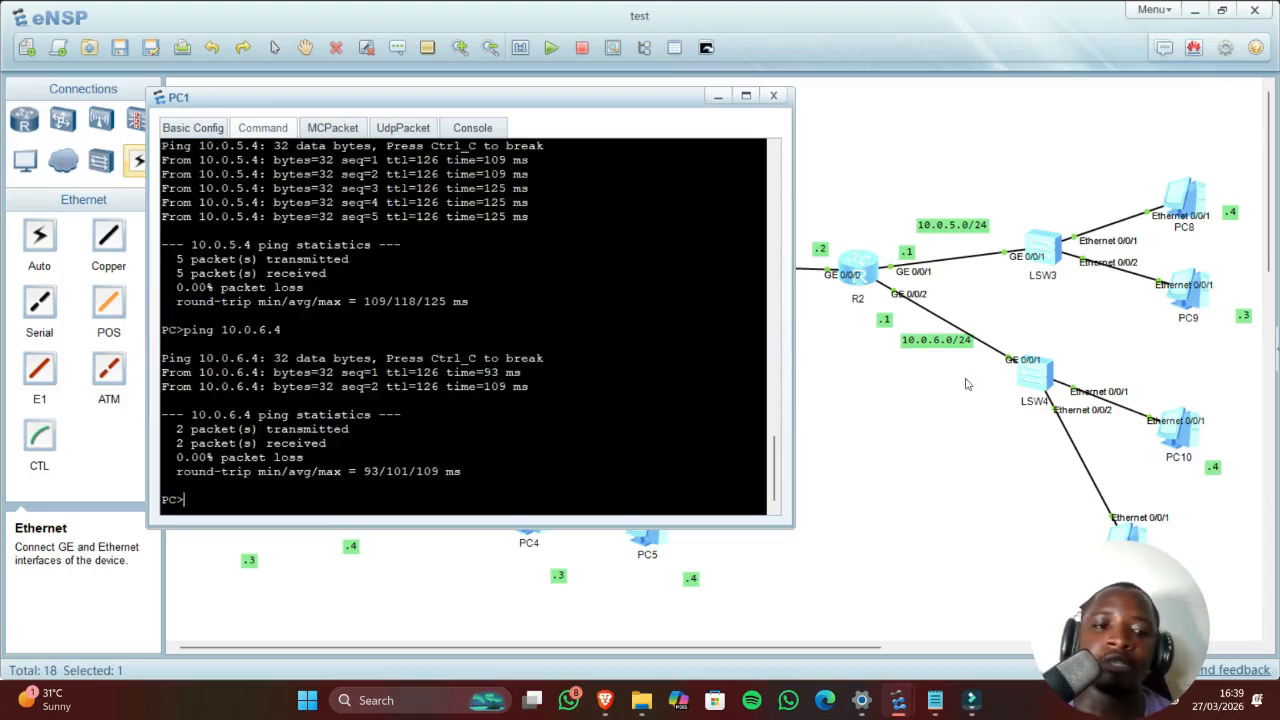
pyautogui.doubleClick(1185, 446)
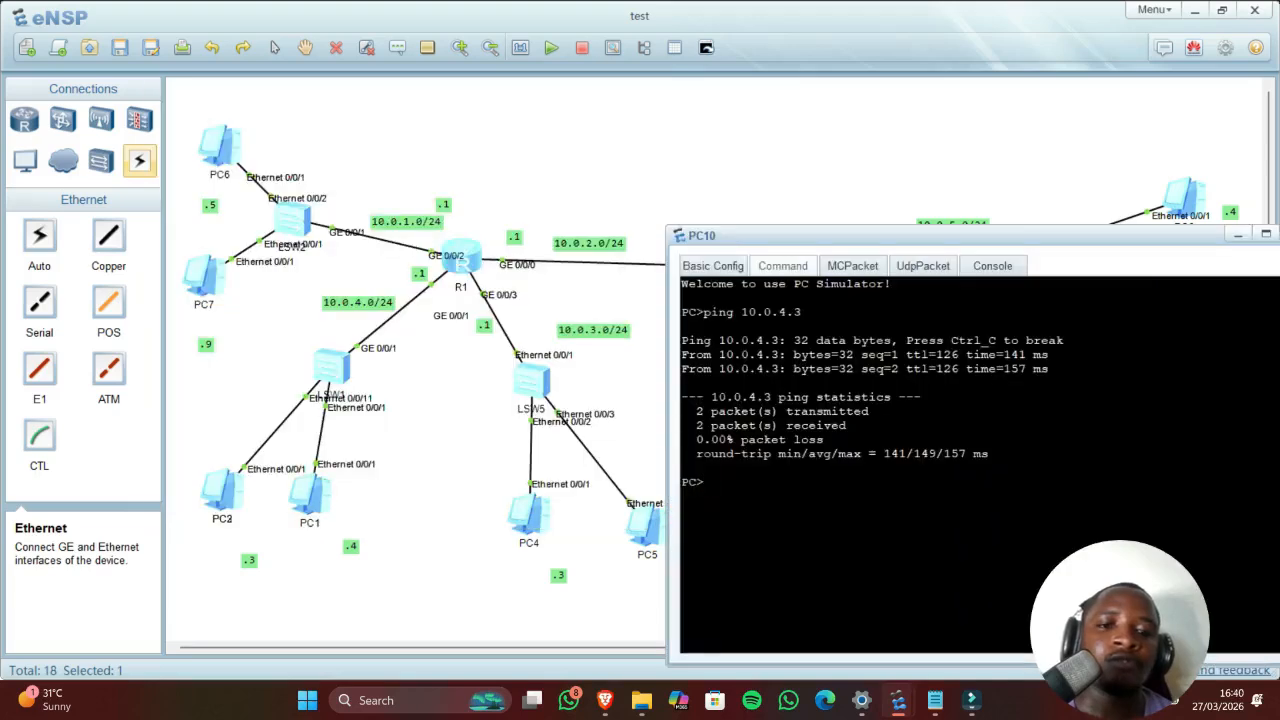
# Step: Ping 10.0.1.5 from PC10, get 4 of 5 replies, and return to the topology
pyautogui.press('Up')
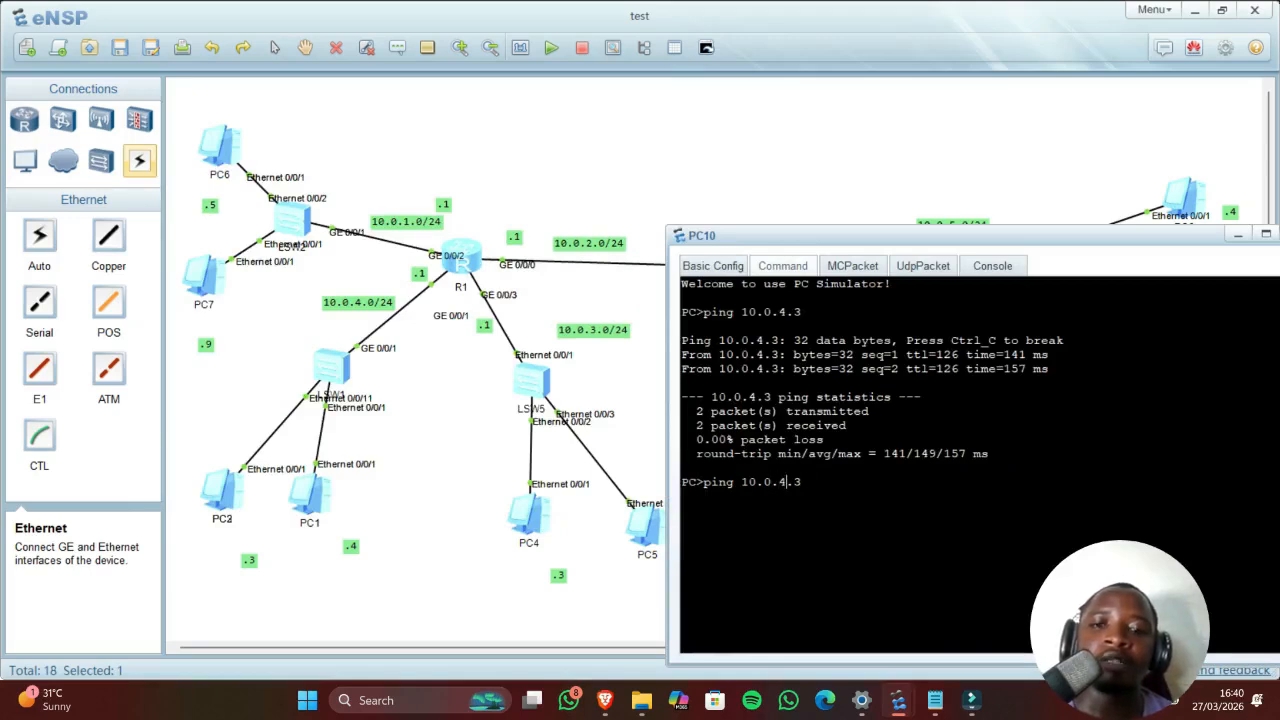
pyautogui.press('Right')
pyautogui.press('BackSpace')
pyautogui.write('5')
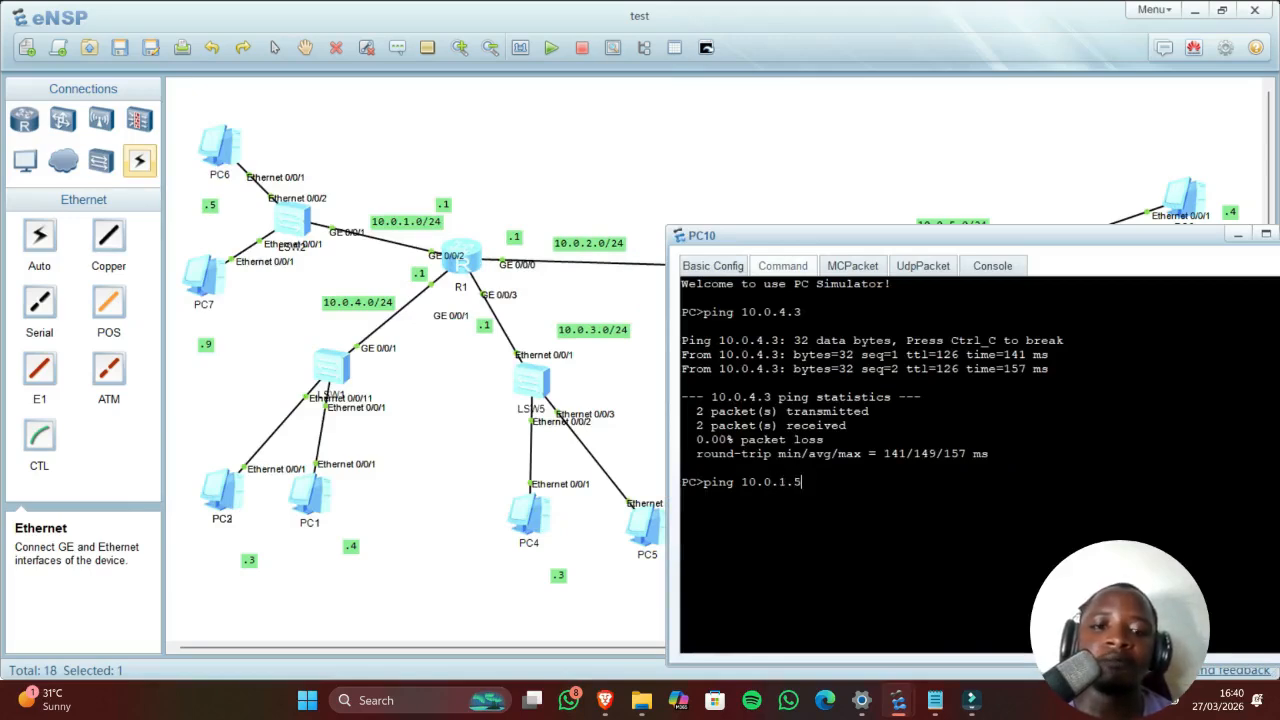
pyautogui.press('Return')
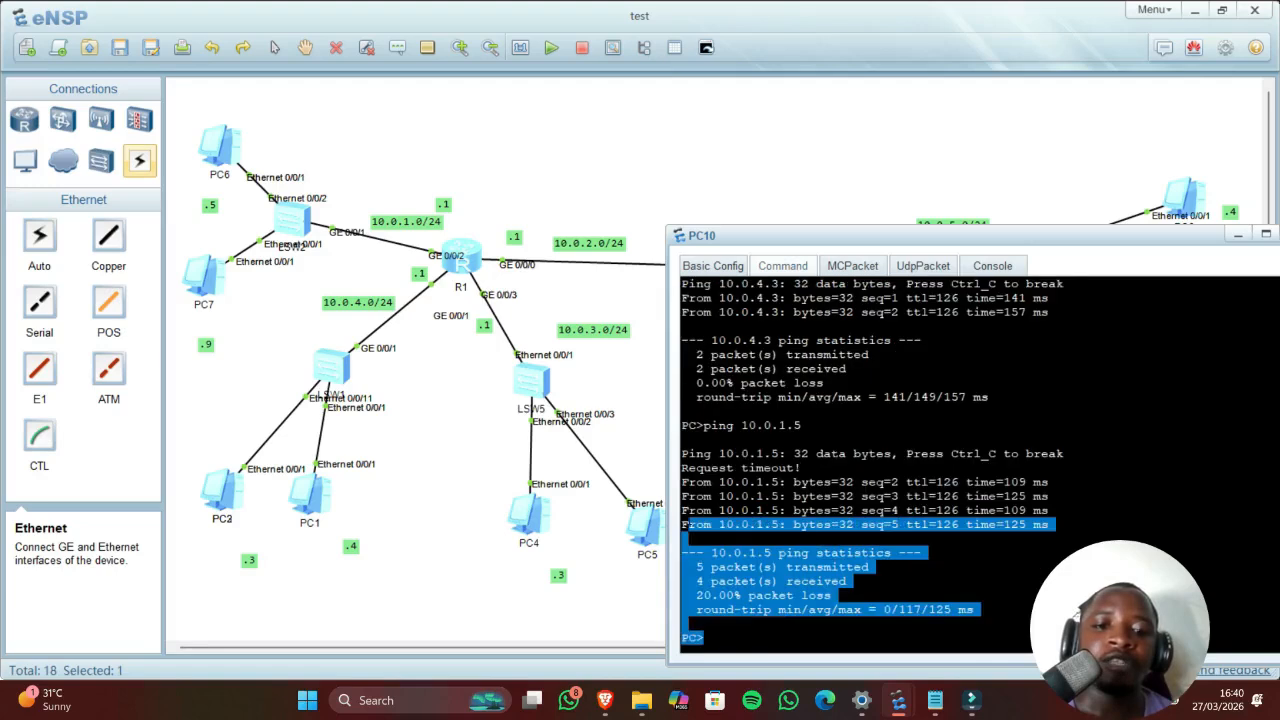
pyautogui.click(742, 498)
pyautogui.scroll(1, 742, 498)
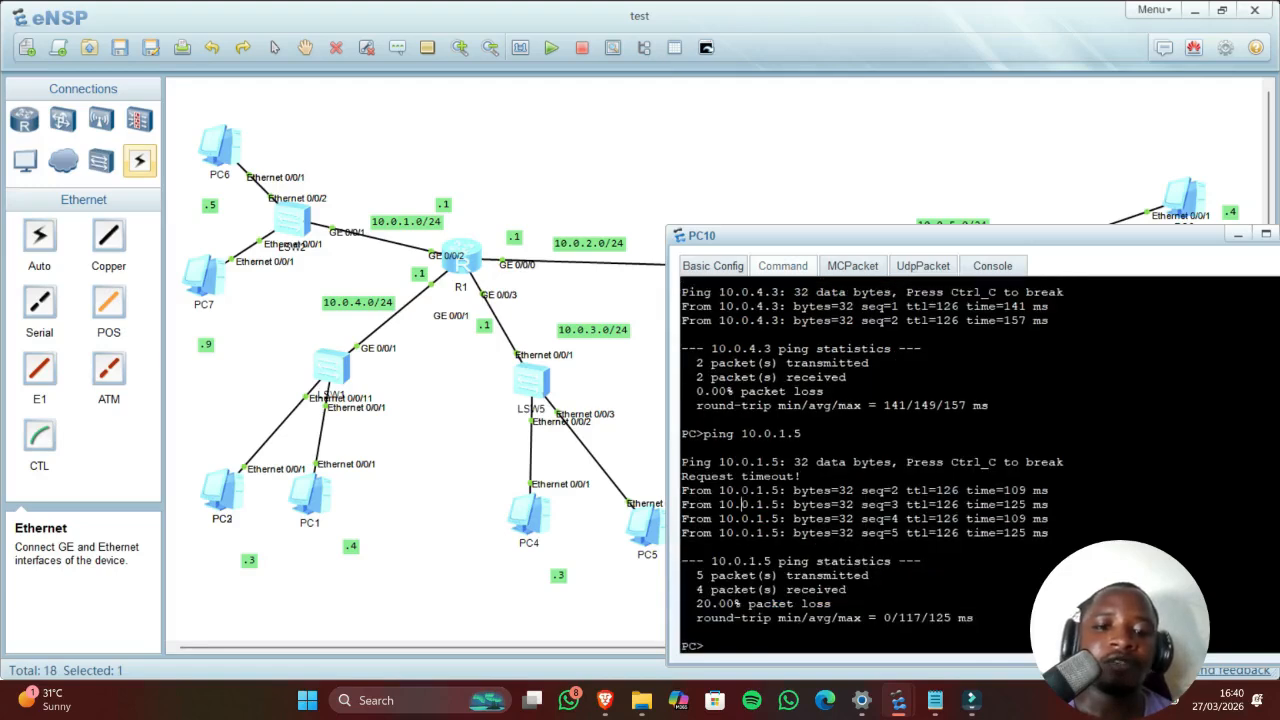
pyautogui.click(563, 473)
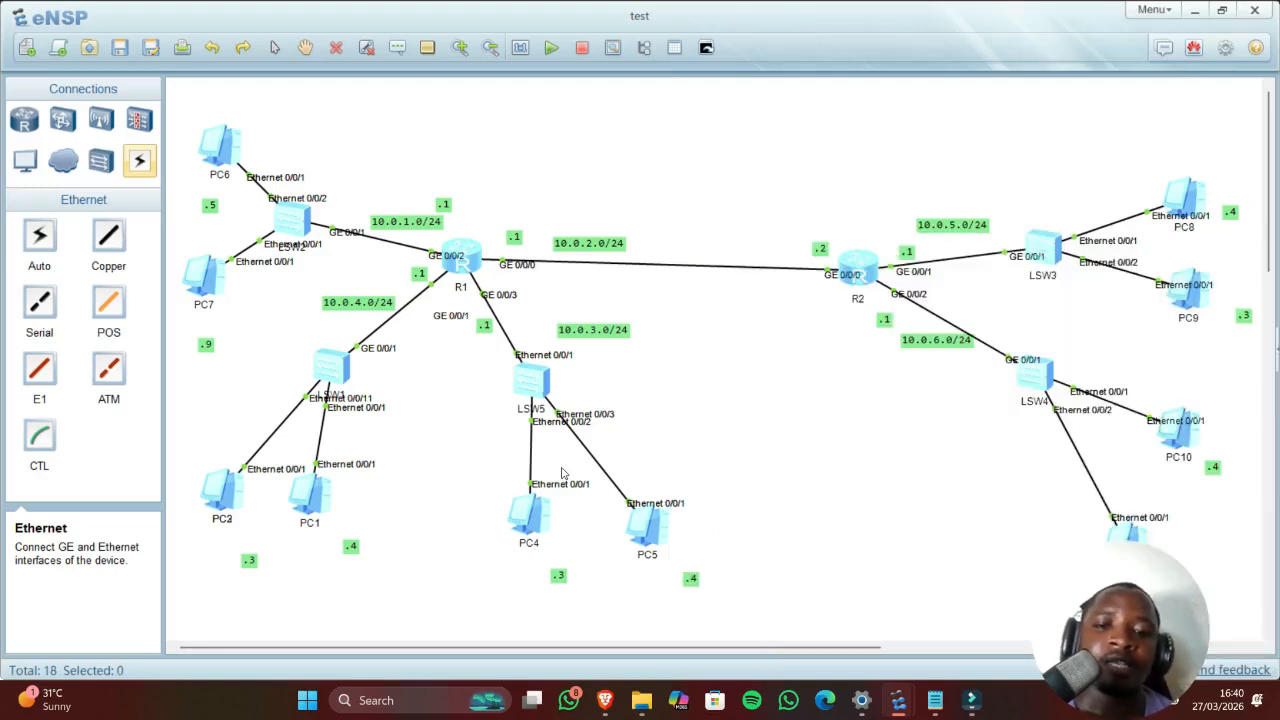